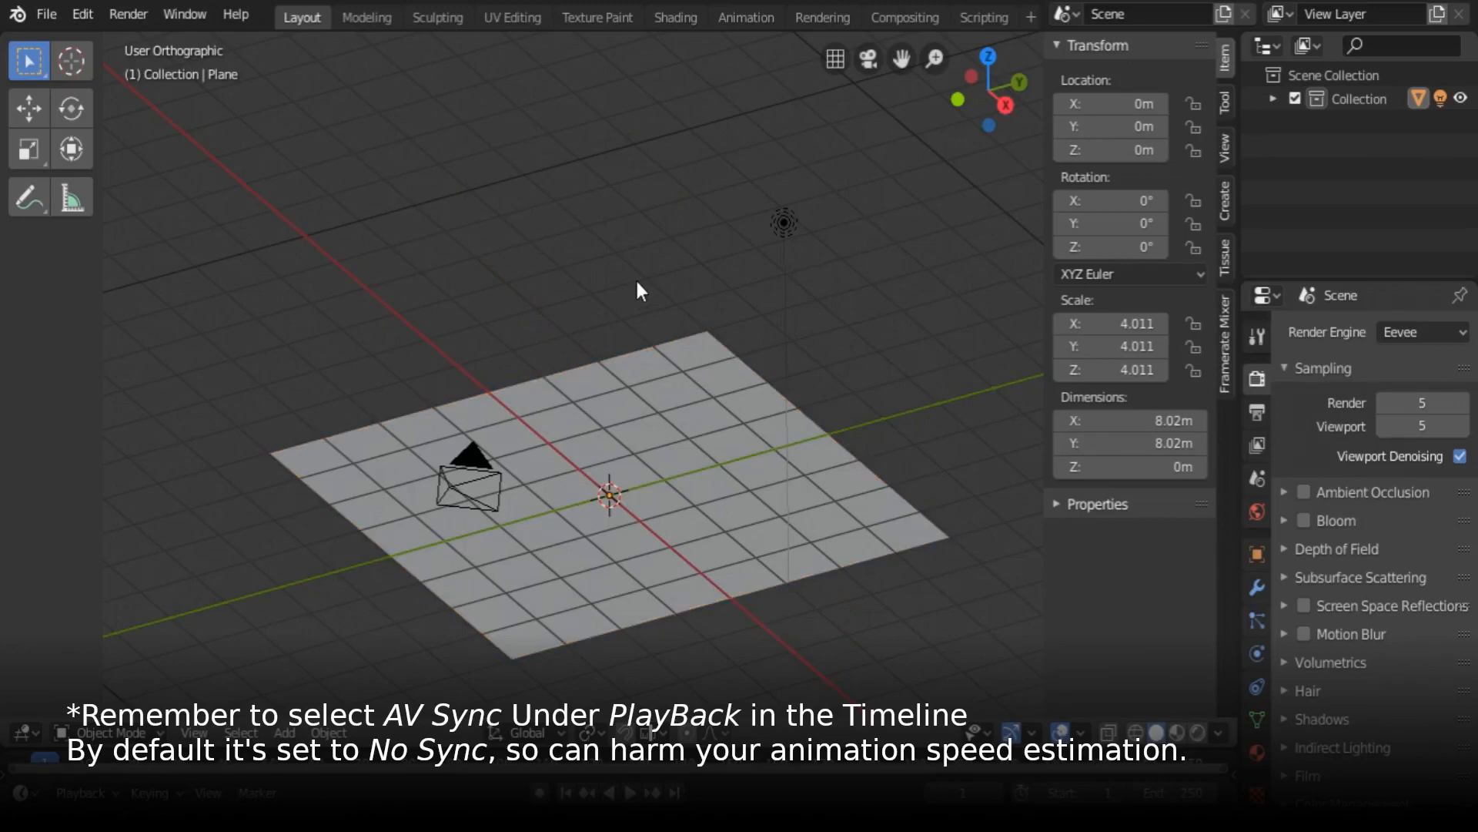
- Add a cylinder mesh at the centre of the plane
key(shift+a)
mouse_move(637, 282)
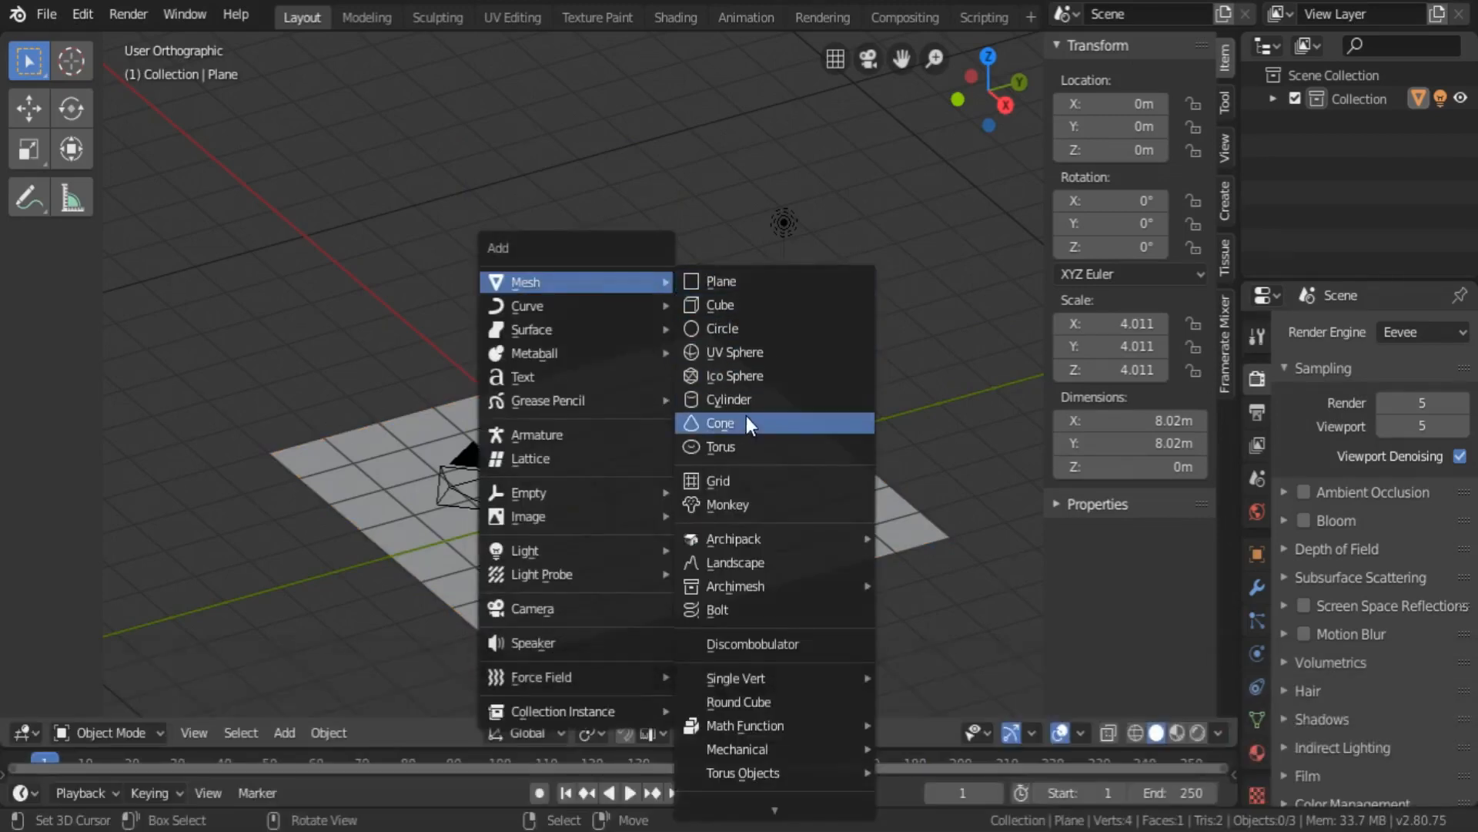
click(747, 403)
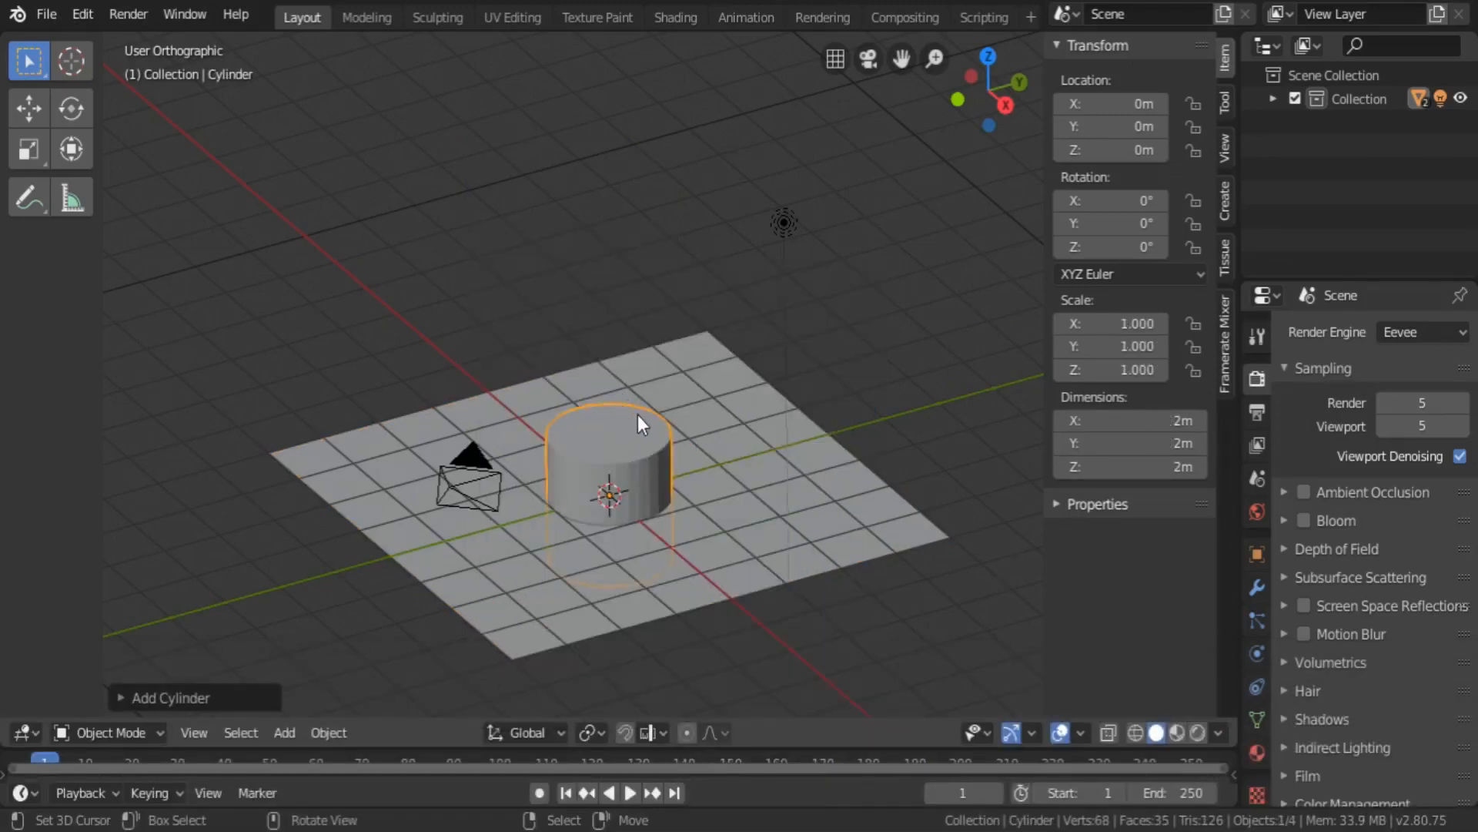
key(g)
key(z)
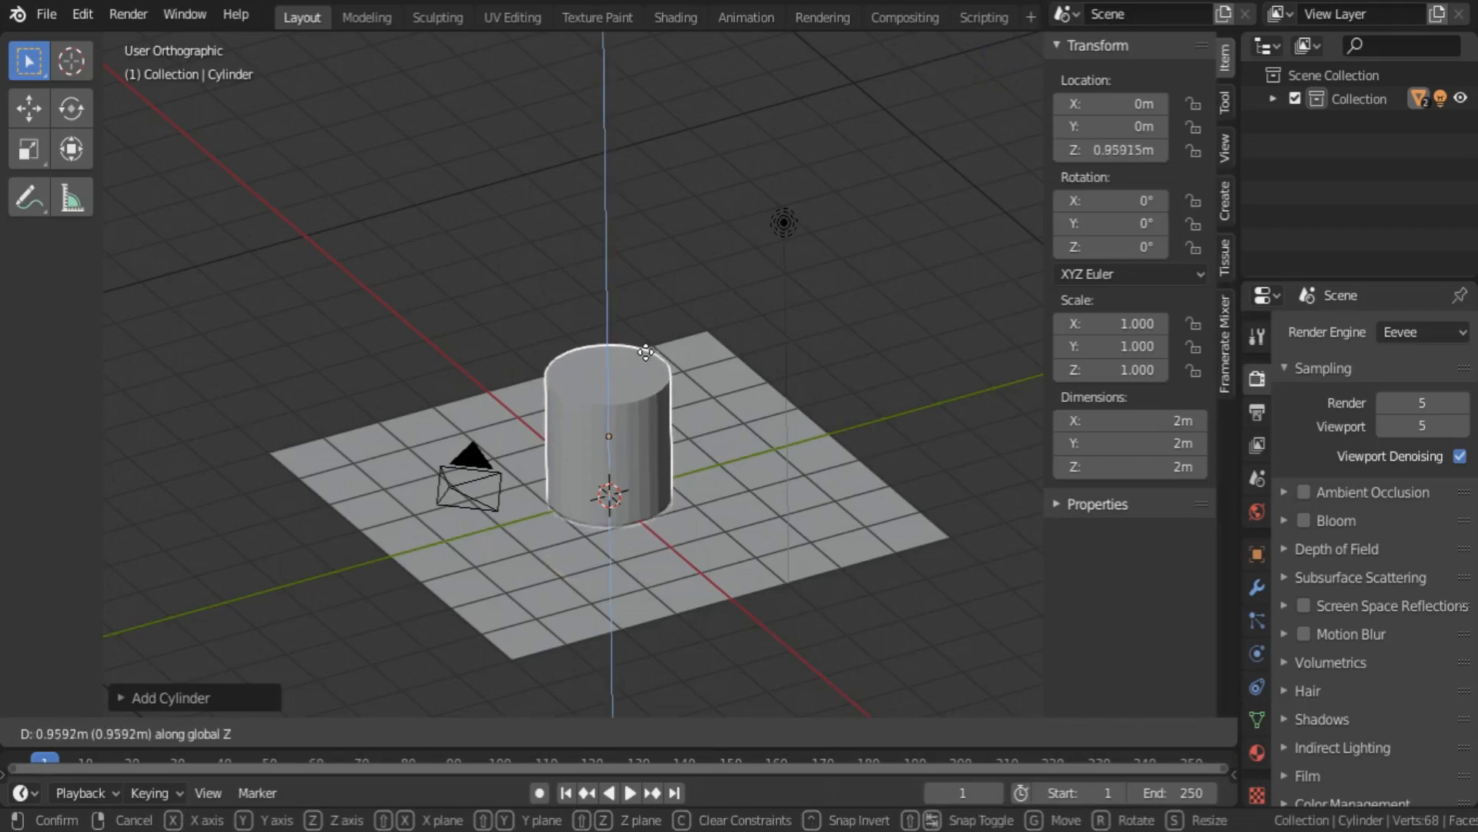
click(647, 351)
- In Edit Mode, raise the cylinder's whole mesh about 1.04 m along Z so its base rests on the plane
key(Tab)
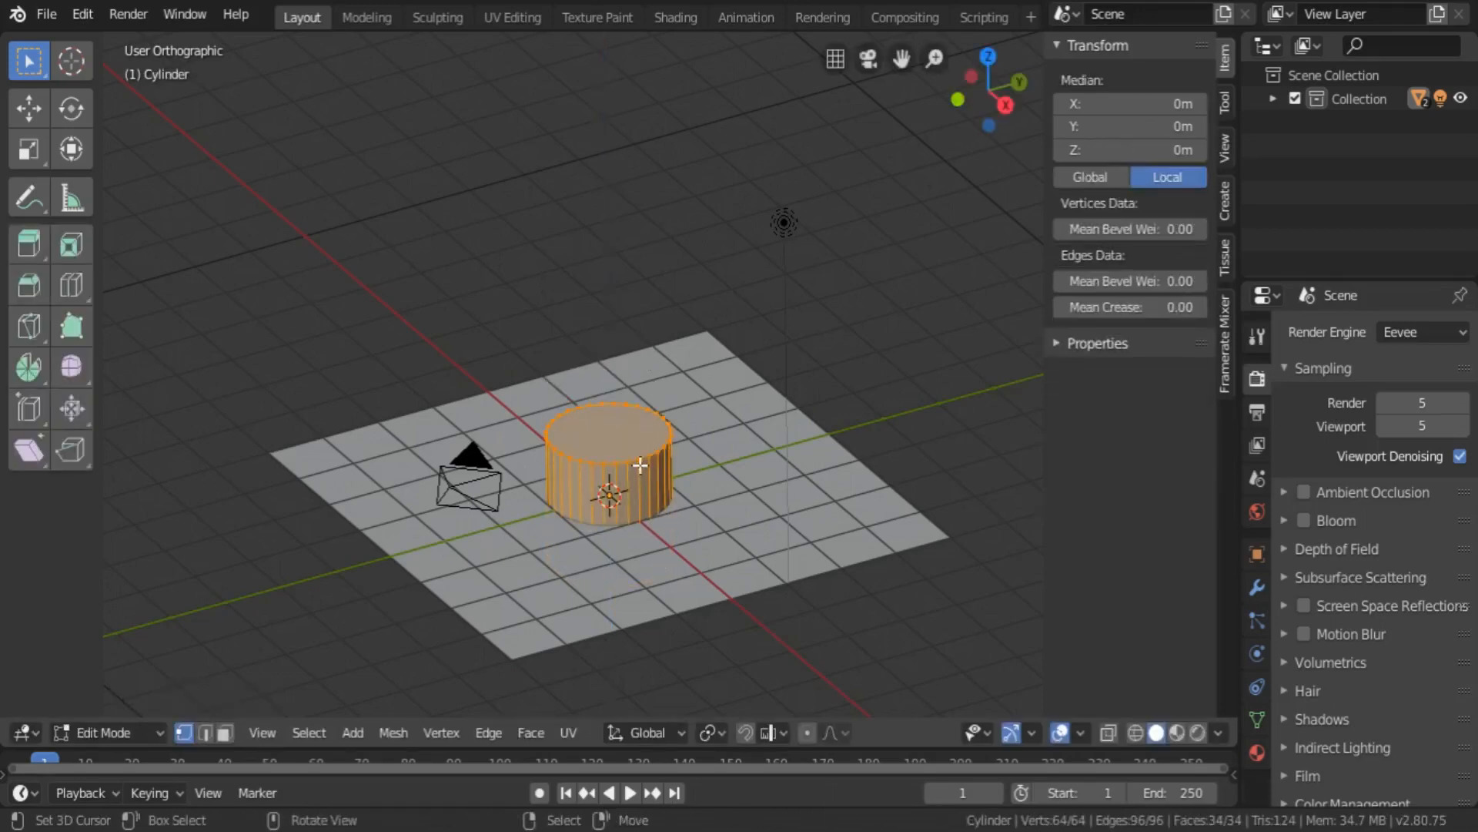
middle_drag(641, 465, 646, 418)
key(g)
key(z)
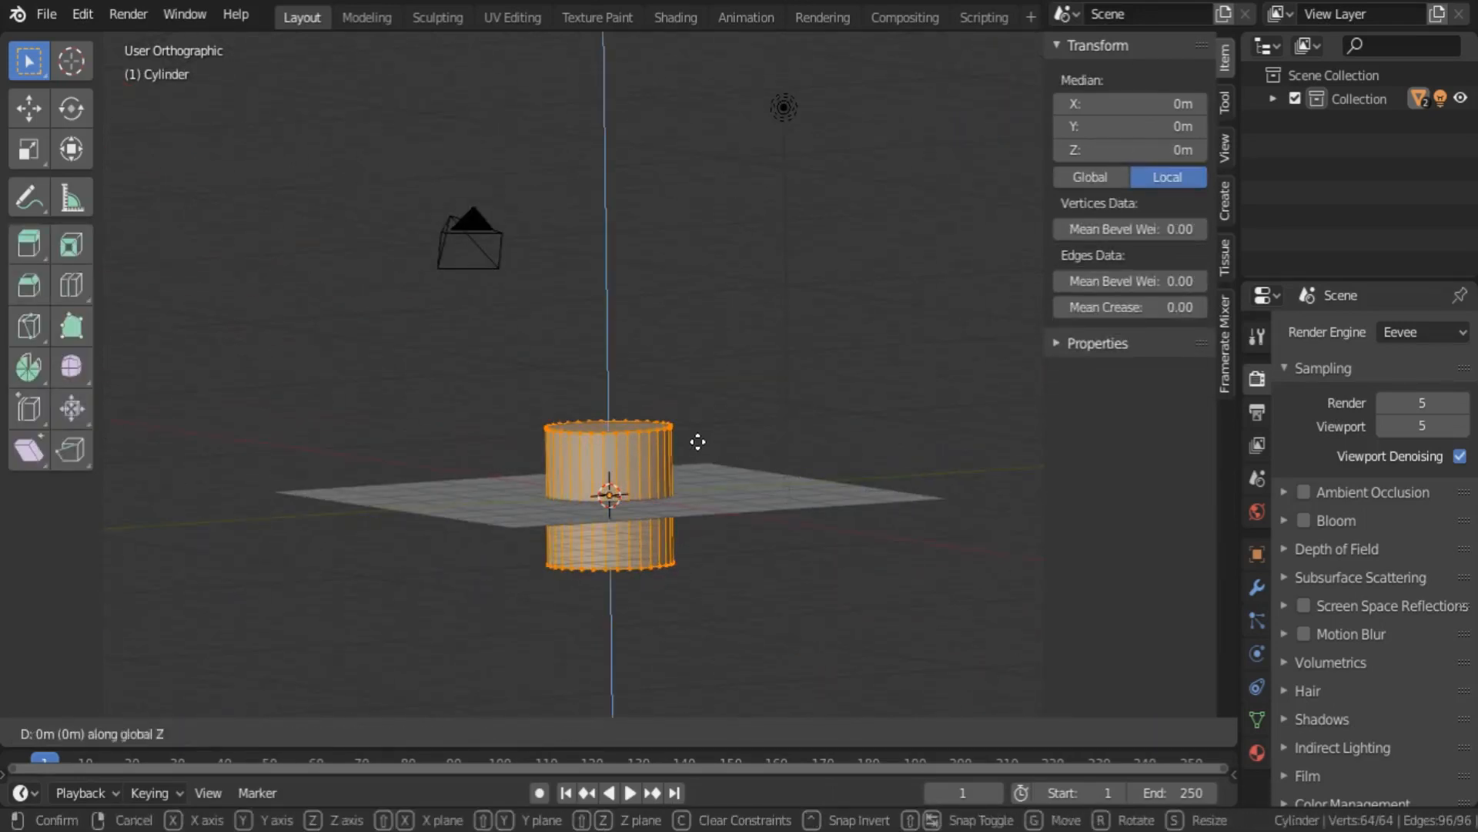
click(717, 371)
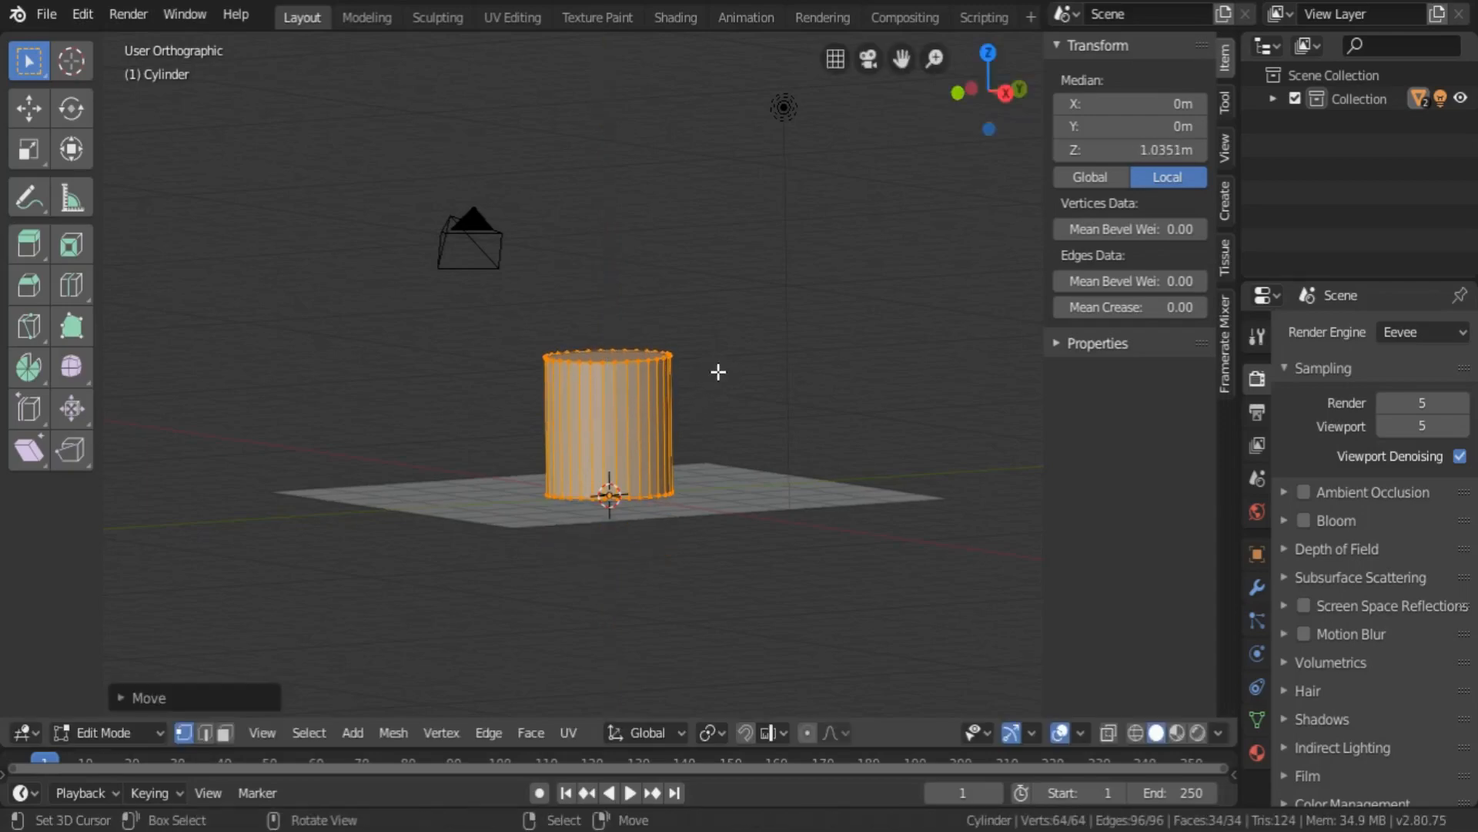
- Delete the cylinder's top face to leave the upper end open
middle_drag(711, 377, 660, 482)
scroll(659, 470, up, 3)
right_click(644, 369)
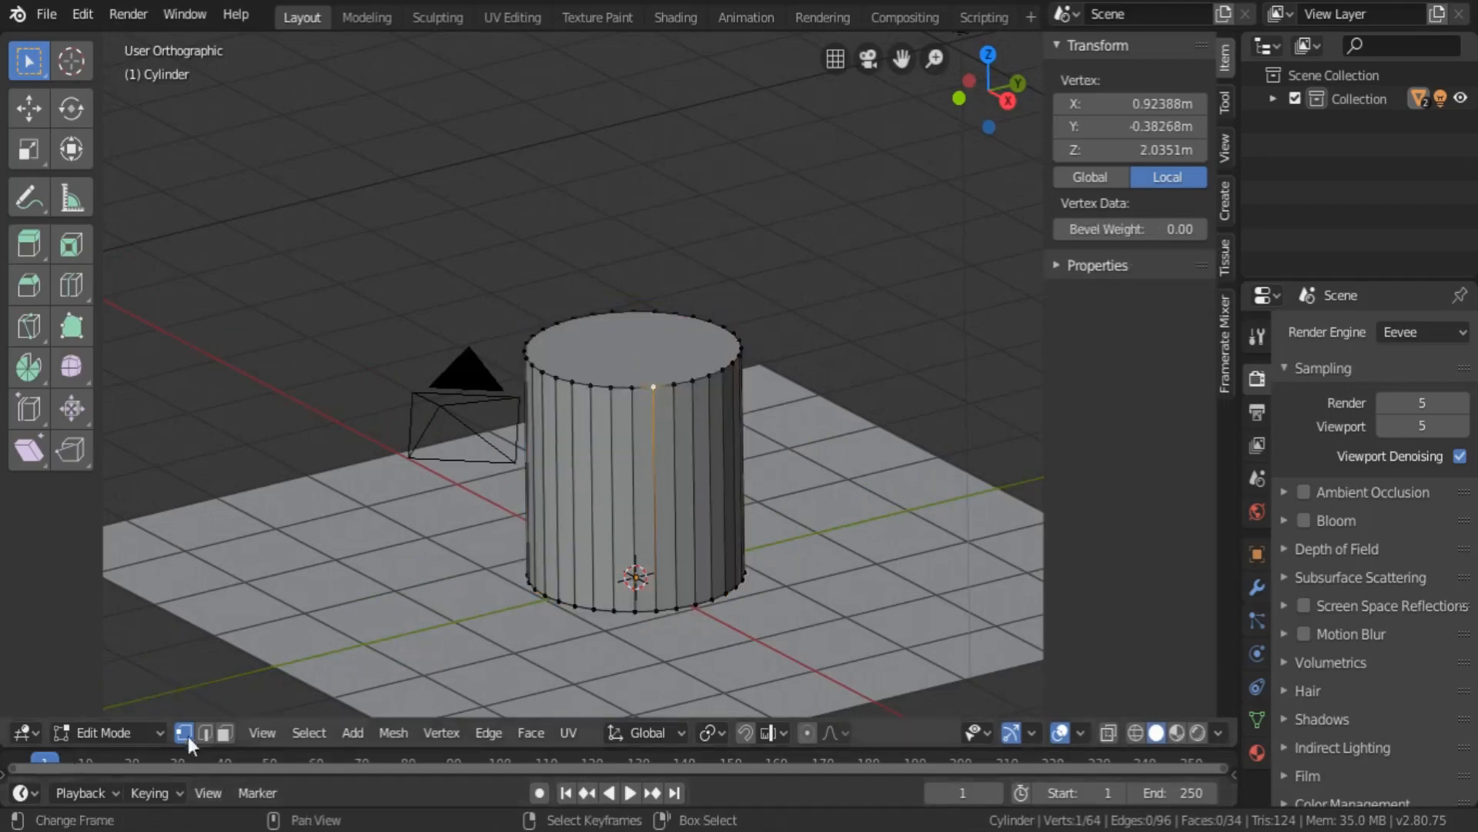
click(224, 732)
right_click(621, 377)
key(x)
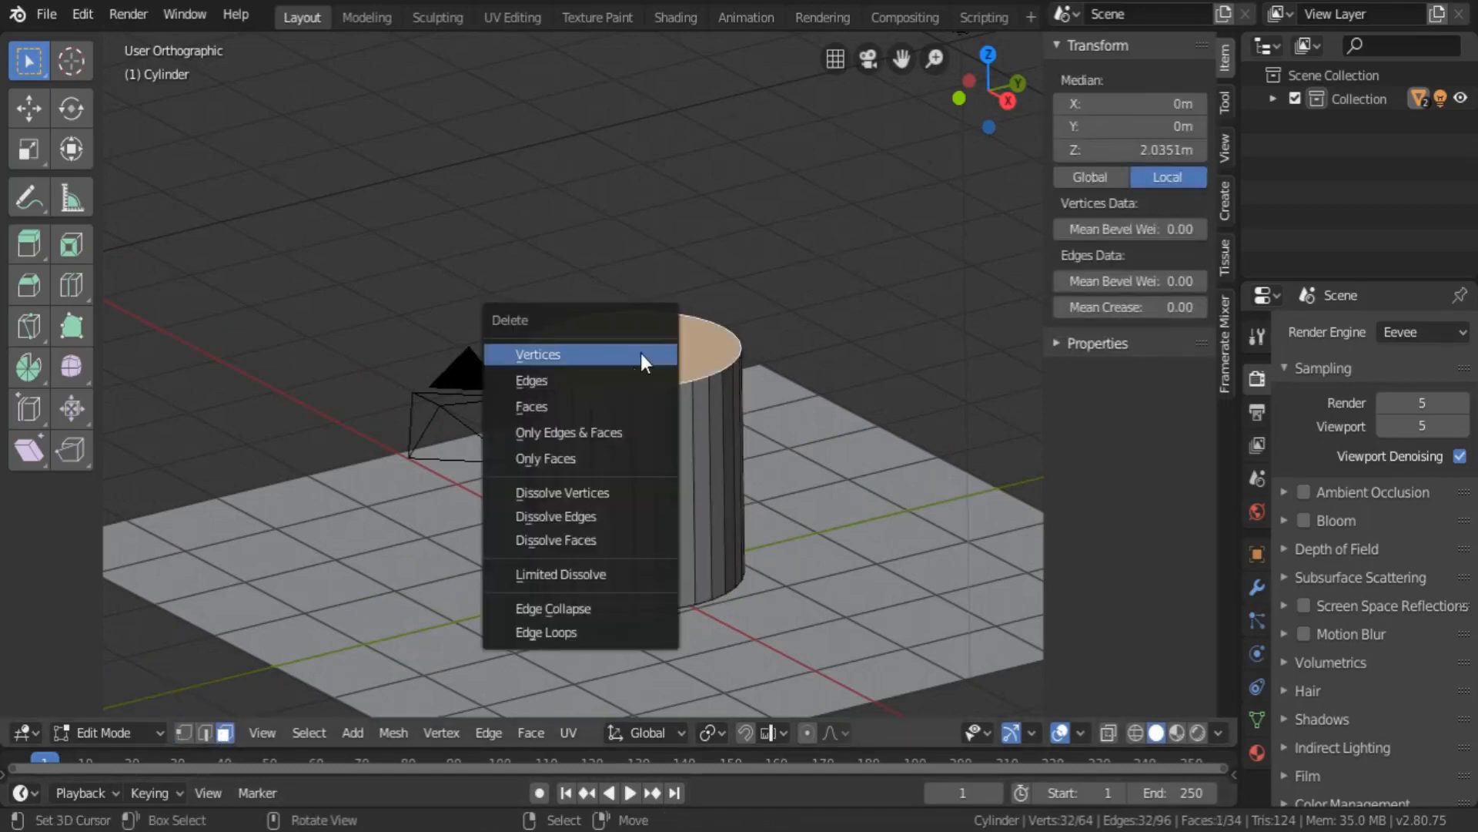
click(637, 405)
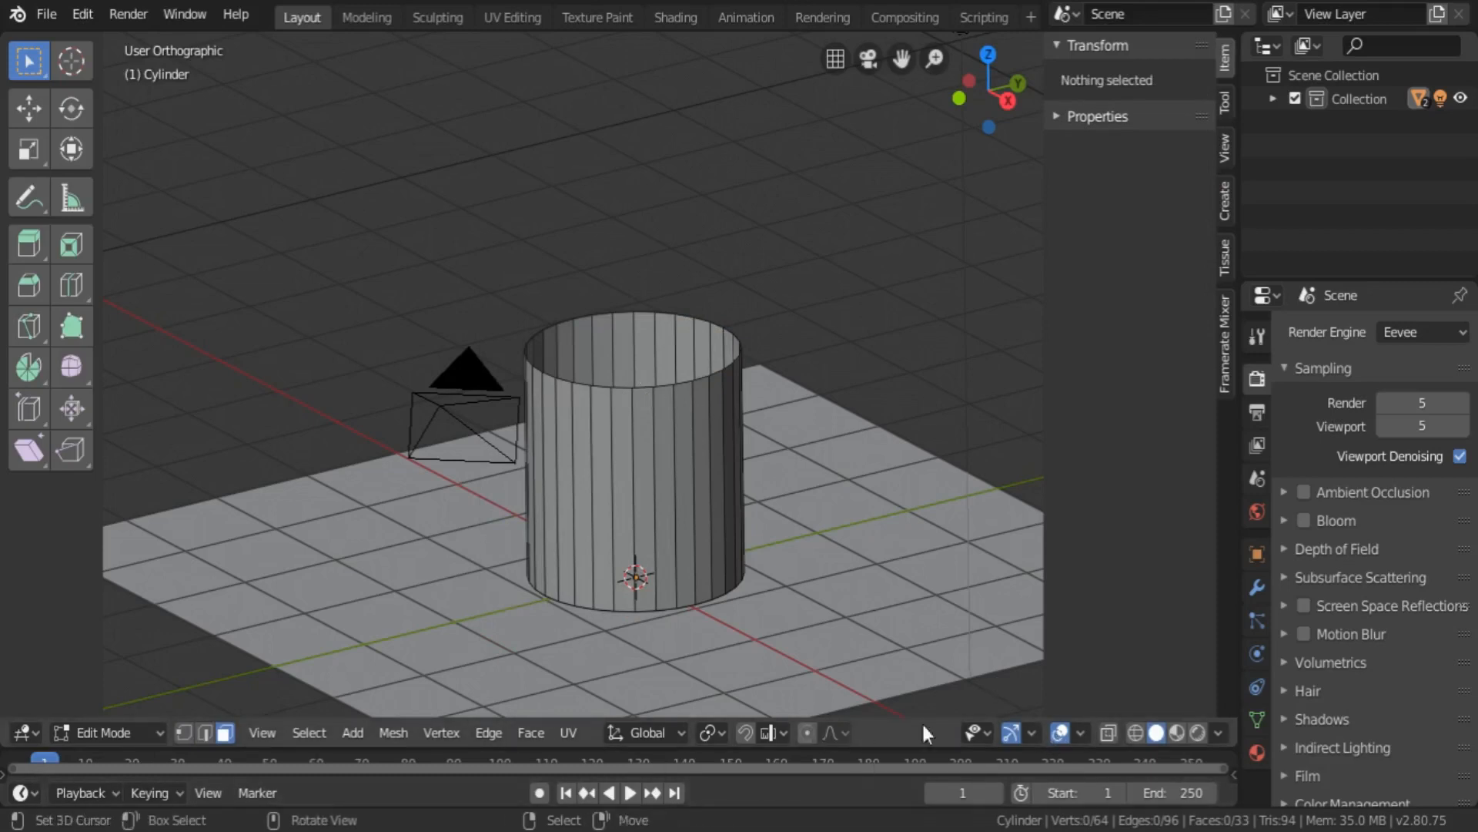
- Select four vertices spaced around the open top rim and enable proportional editing with the Random falloff
click(183, 732)
click(539, 328)
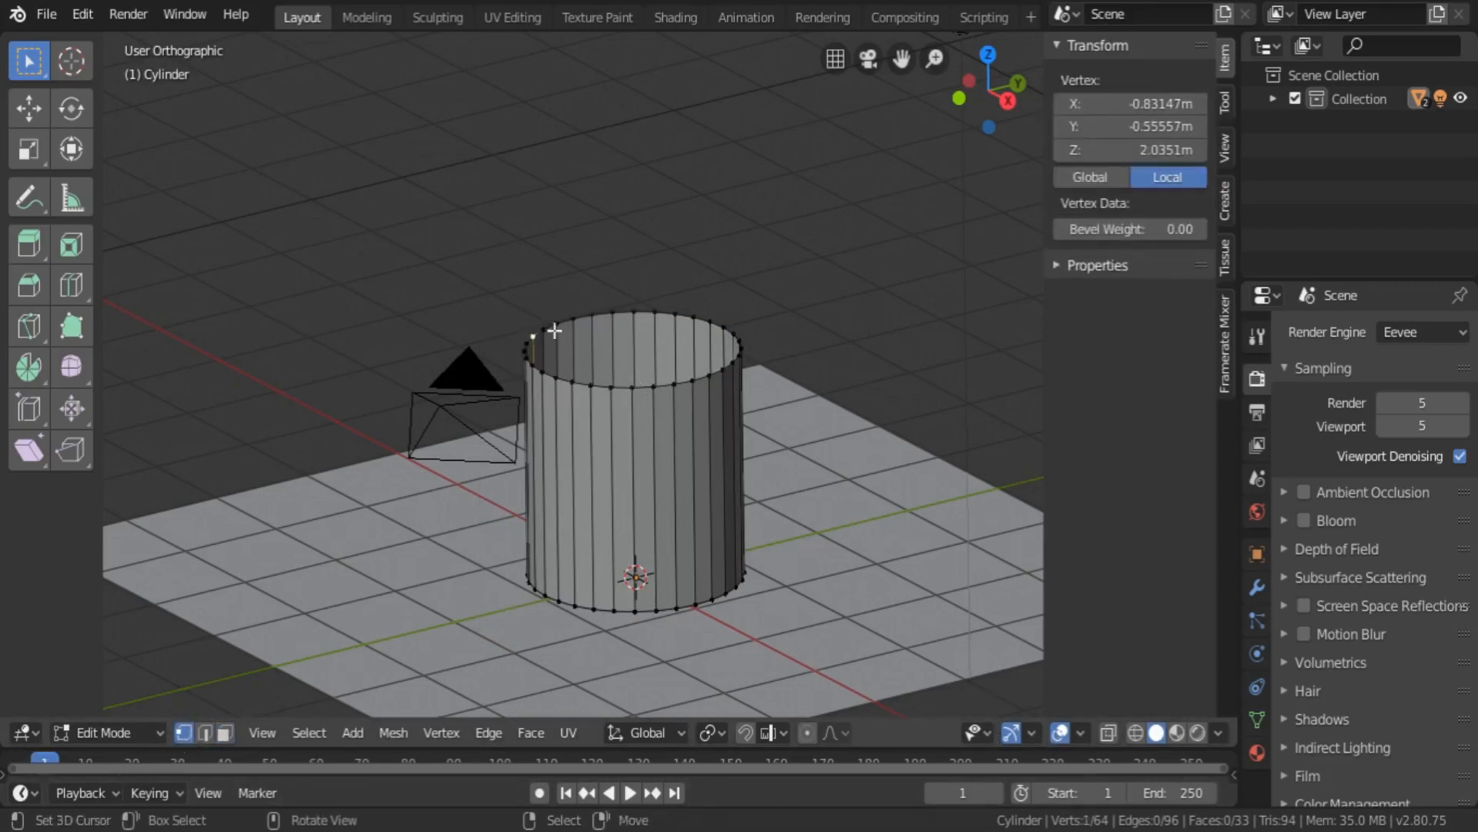
shift+click(724, 329)
shift+click(634, 389)
shift+click(633, 311)
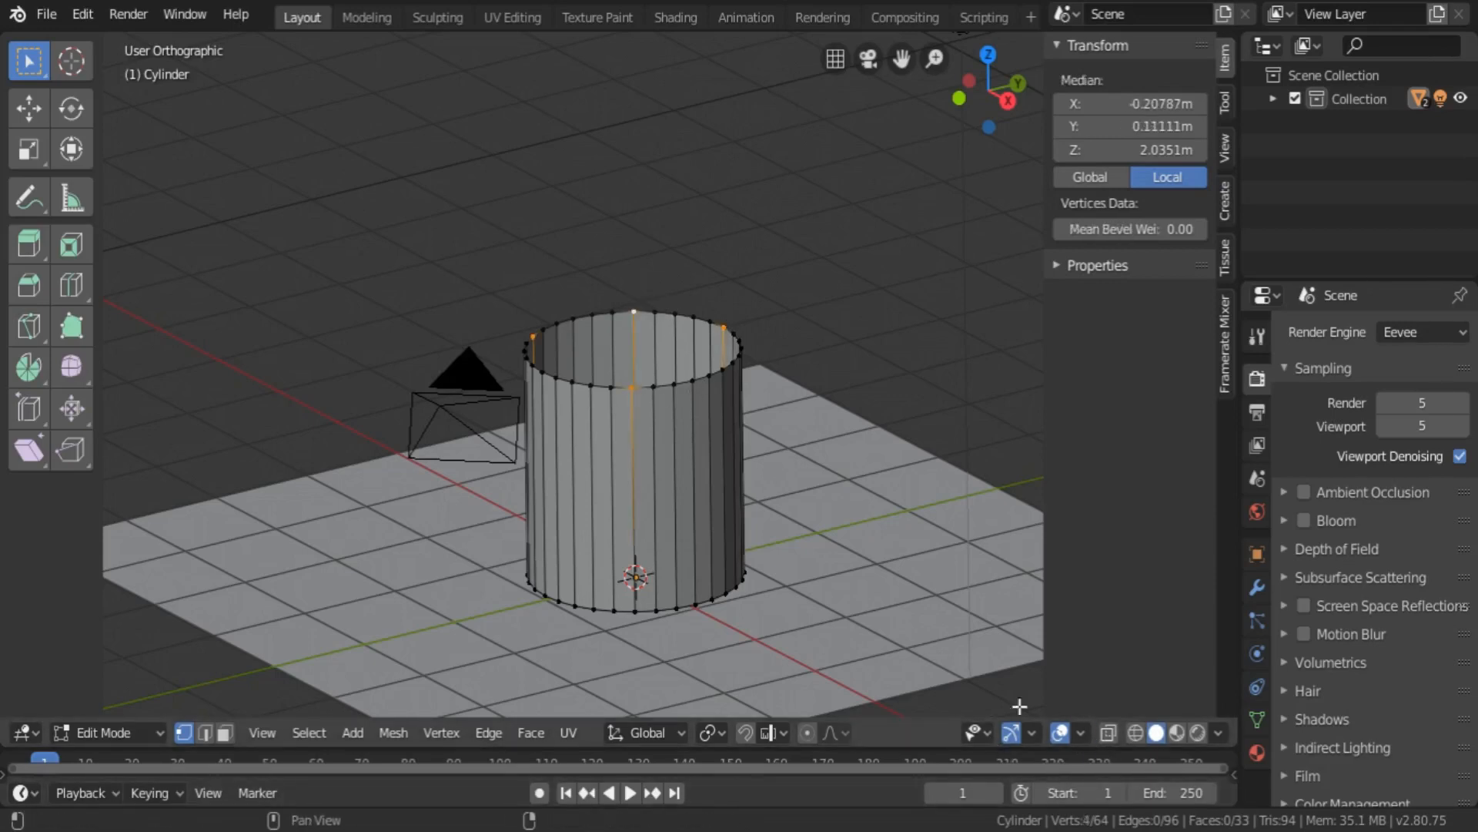
click(816, 732)
click(824, 733)
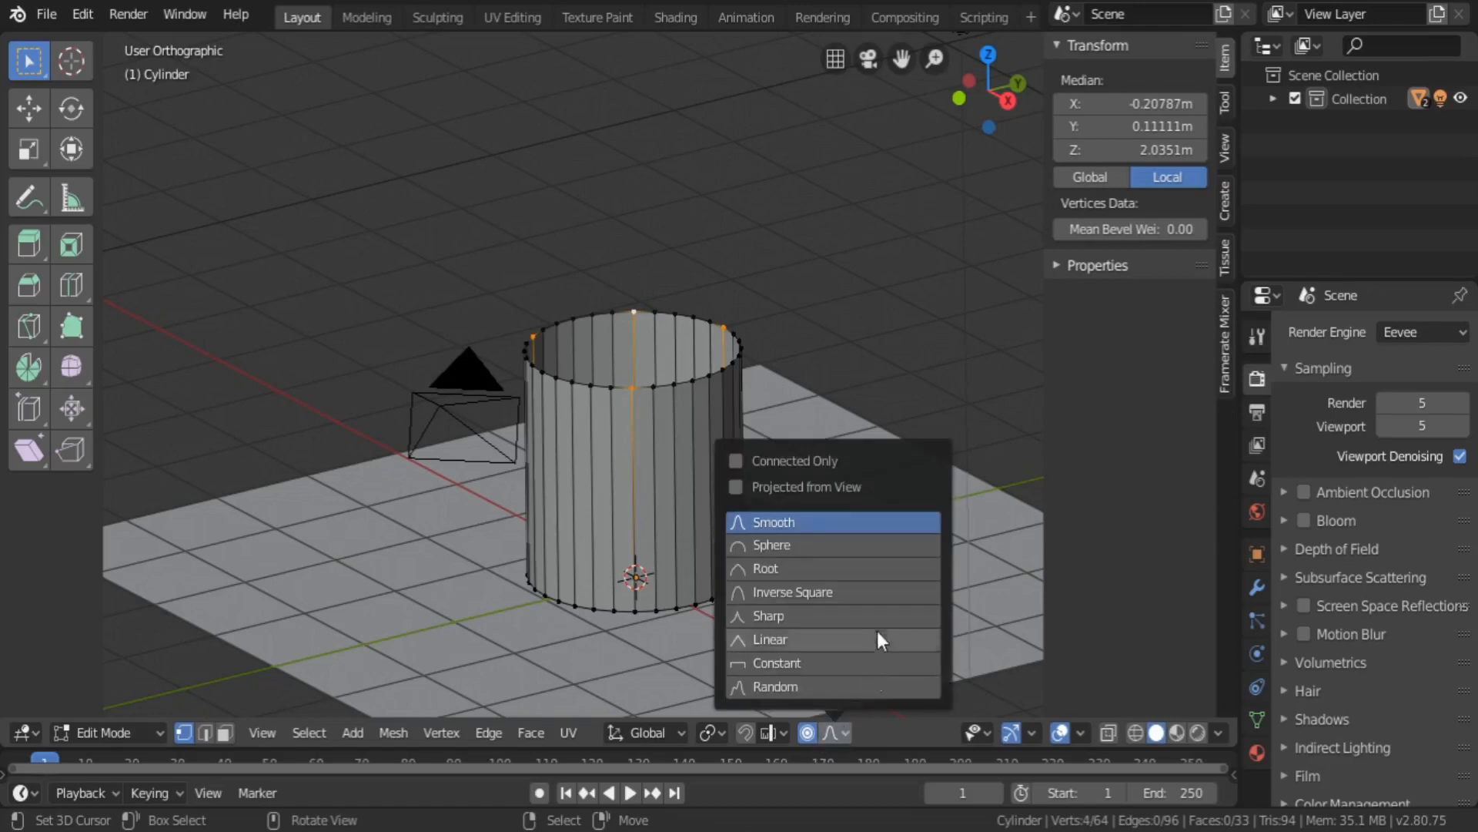
click(810, 683)
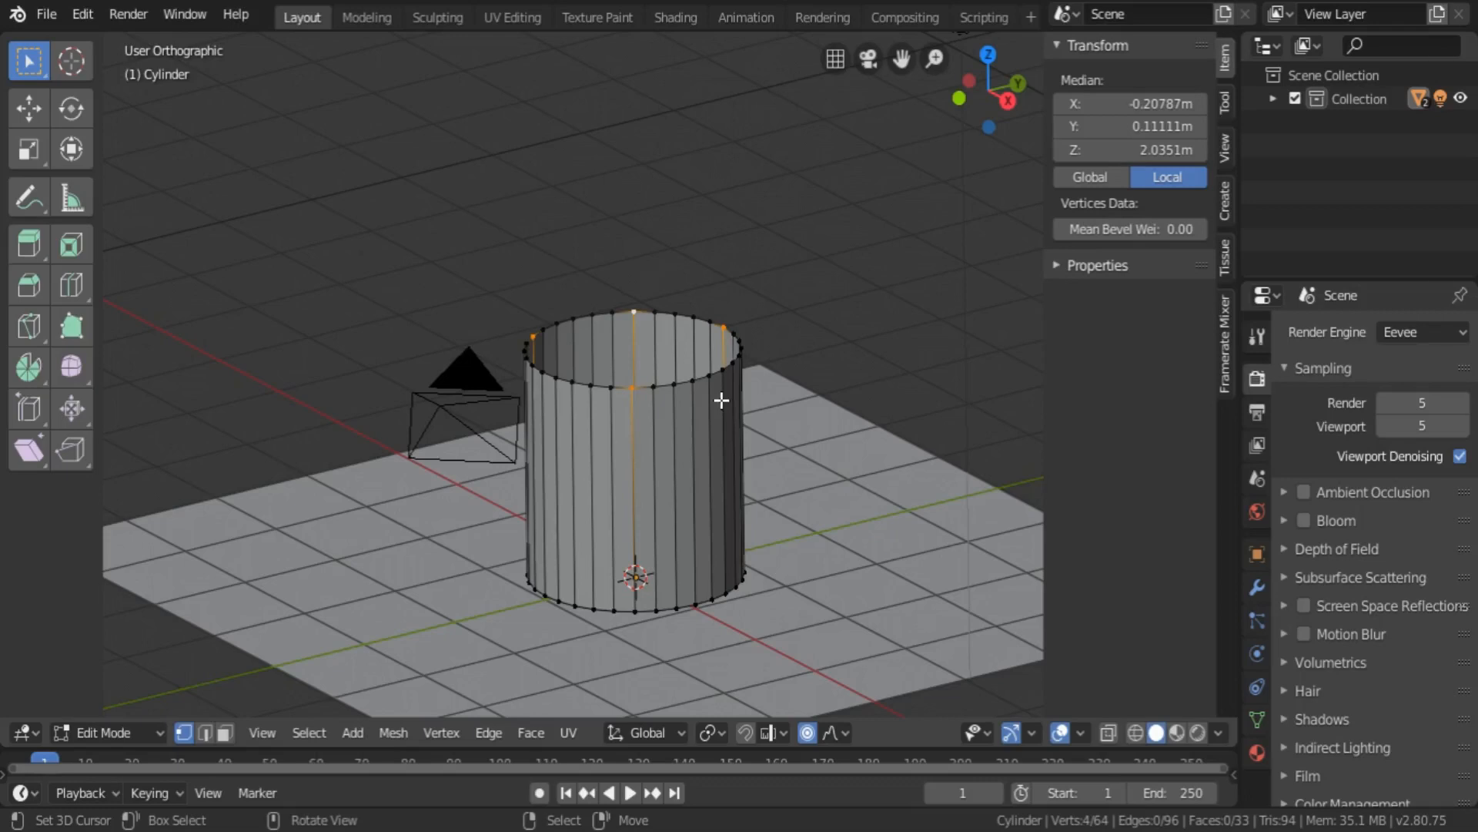
- Scale the selected rim vertices inward to roughly half in X and Y only, with a proportional size of 1.46
key(s)
key(shift+z)
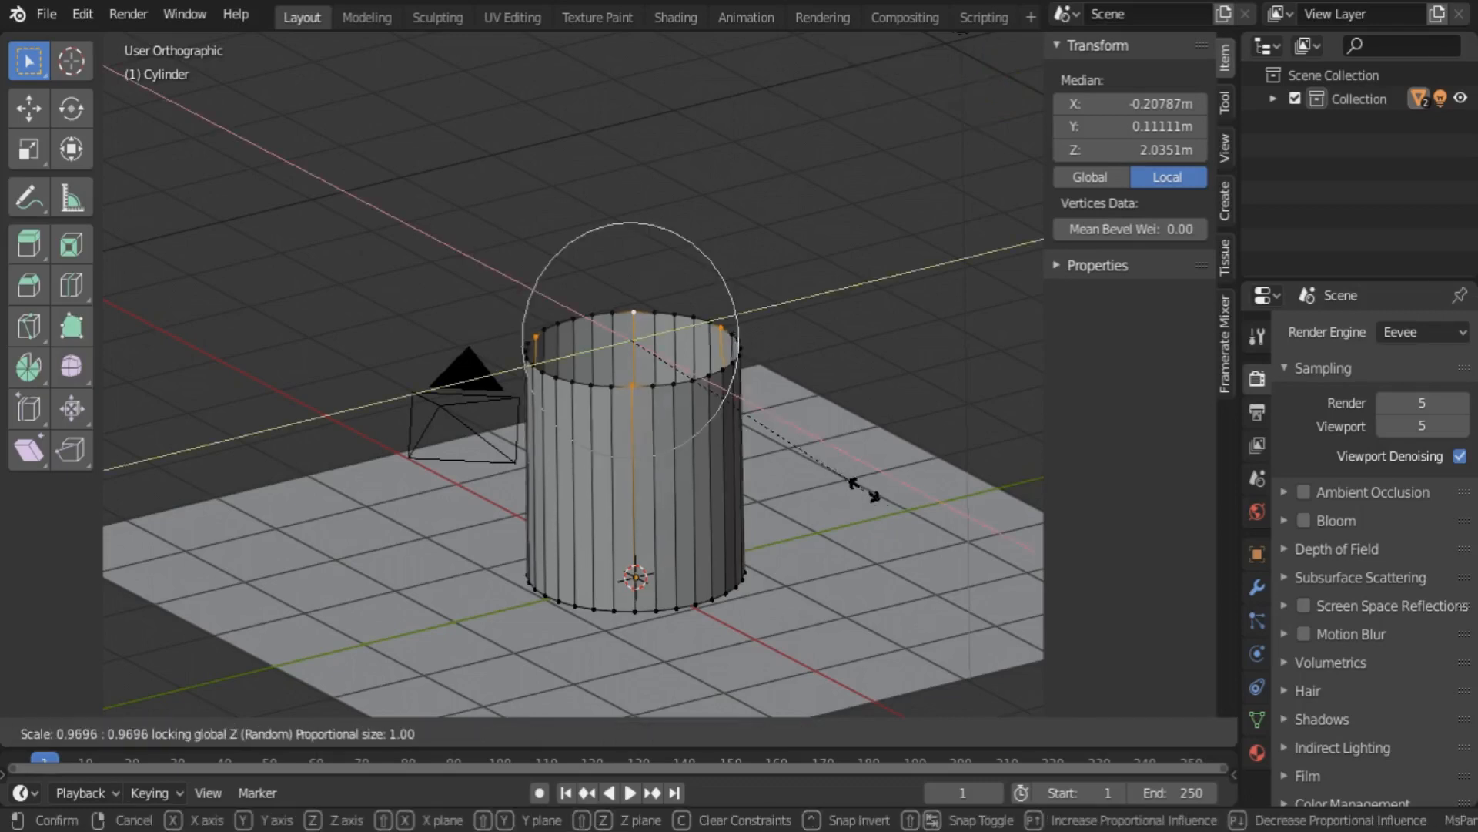
scroll(809, 466, down, 1)
scroll(801, 454, down, 3)
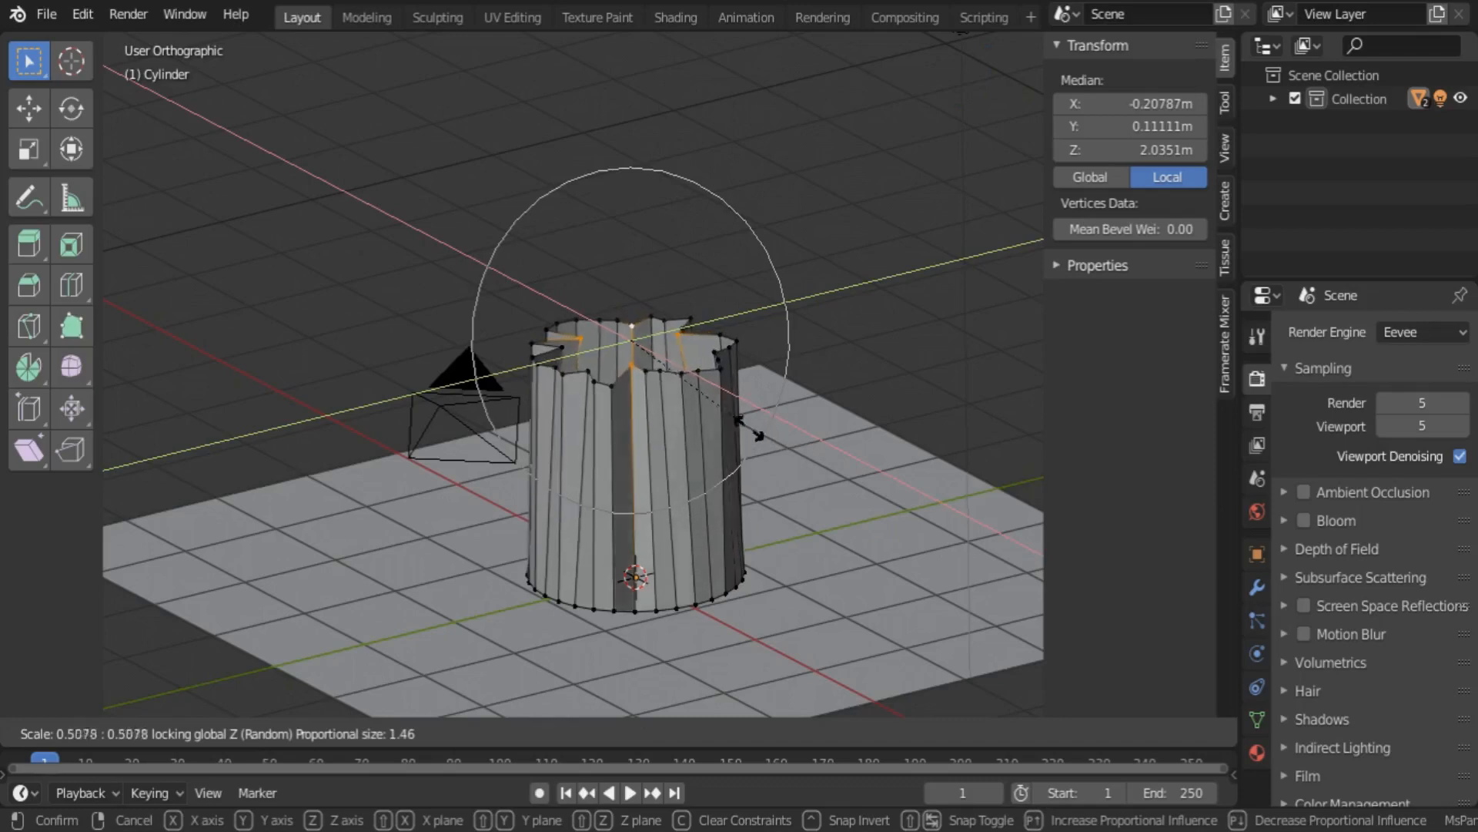
click(705, 406)
- Select the whole top edge loop and scale it down to taper the cylinder towards the top
click(684, 370)
alt+click(684, 370)
key(s)
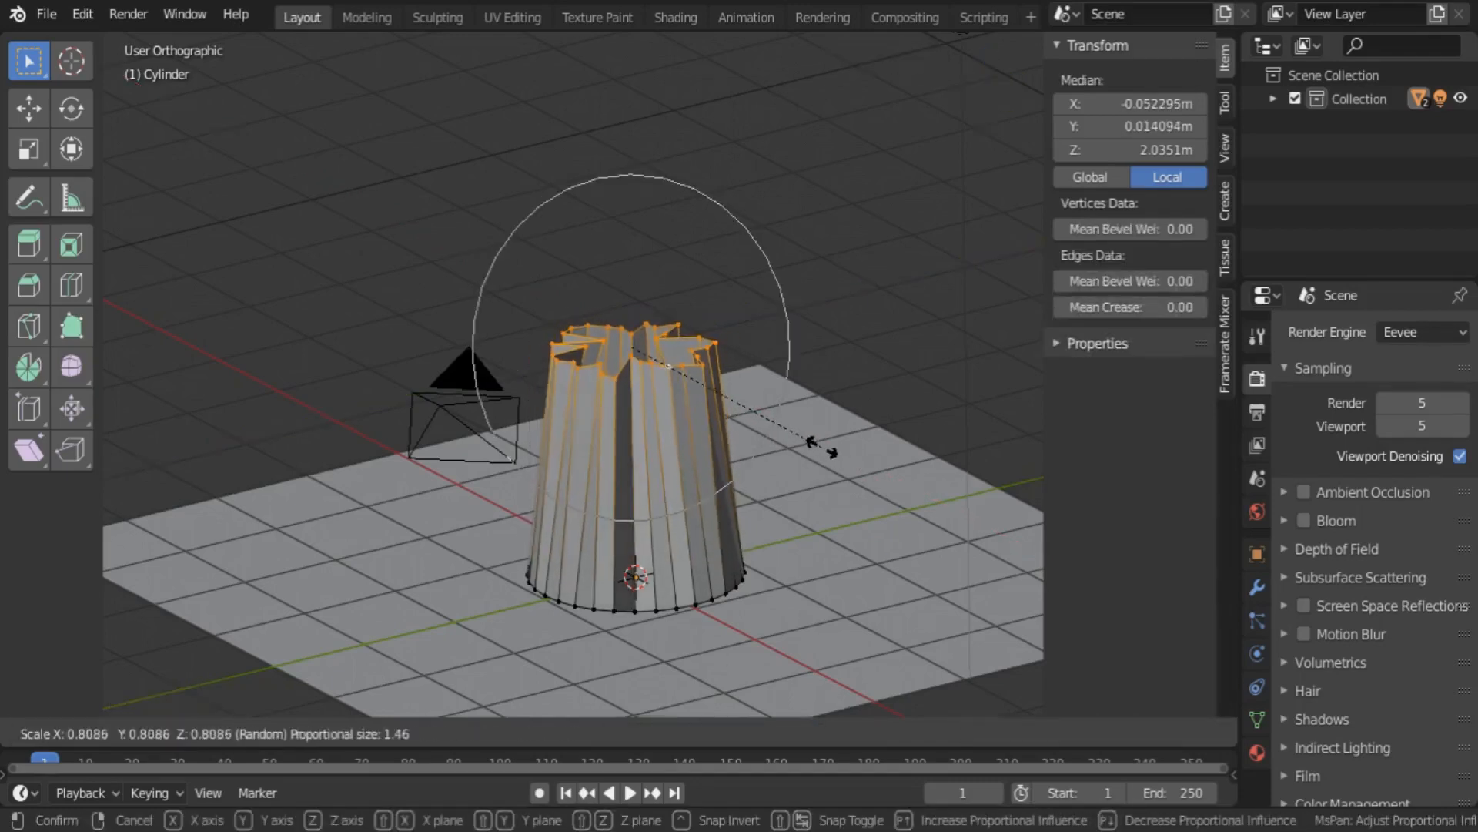
click(743, 414)
- Add 25 evenly spaced horizontal loop cuts along the height of the tapered cylinder without sliding them
middle_drag(743, 415, 664, 427)
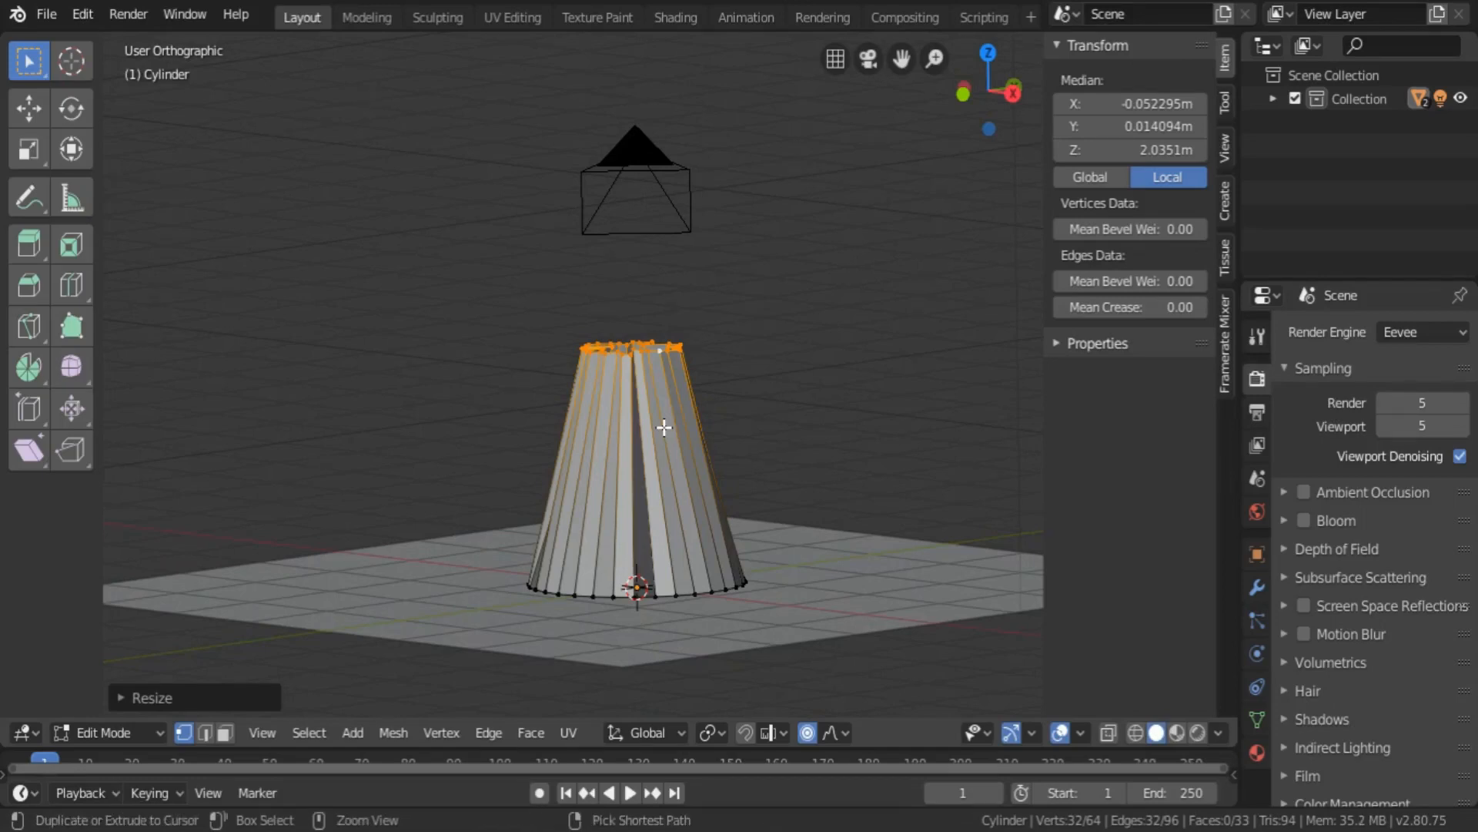
key(ctrl+r)
scroll(664, 426, up, 20)
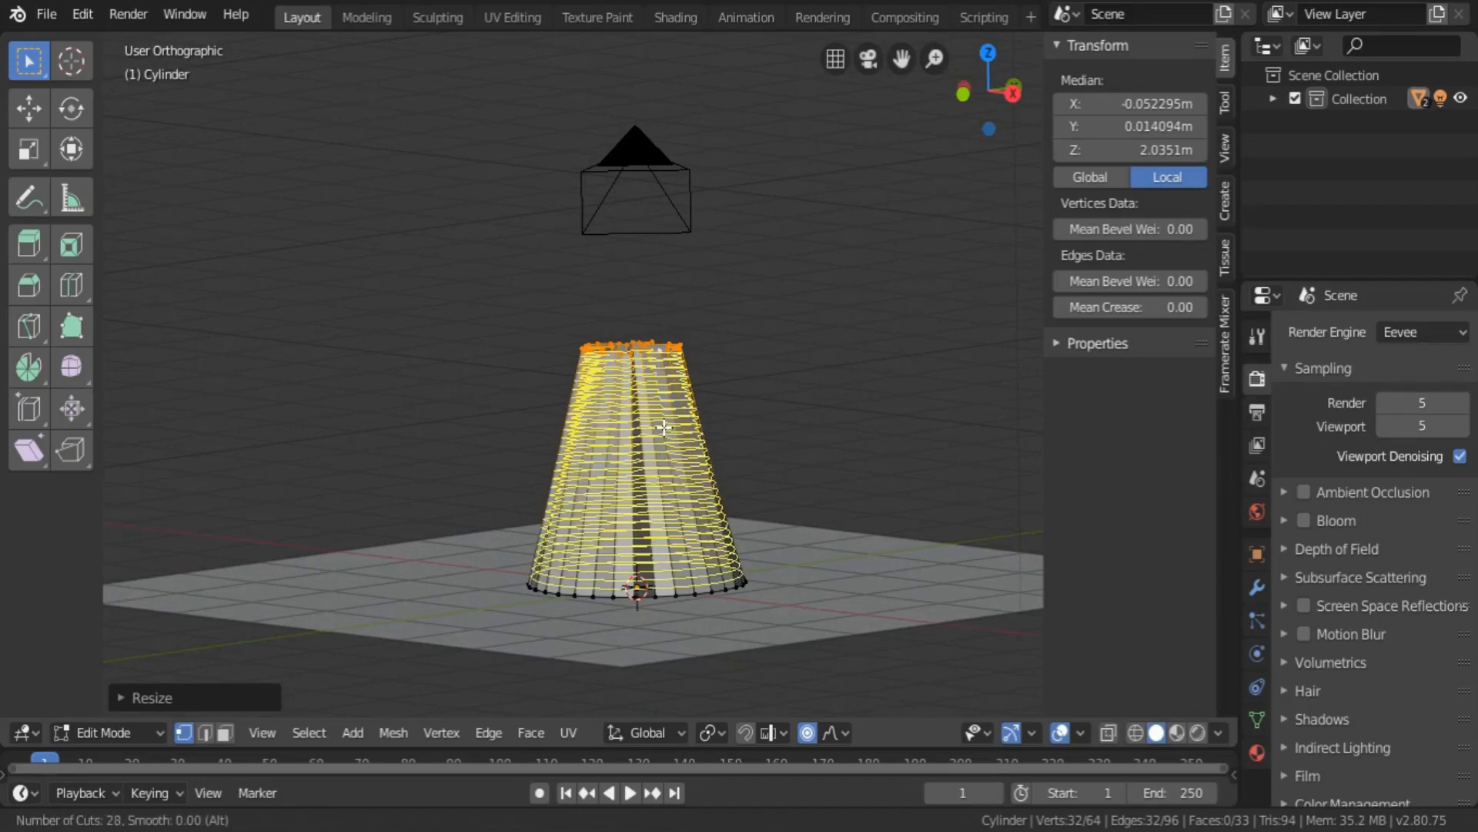
scroll(664, 427, down, 3)
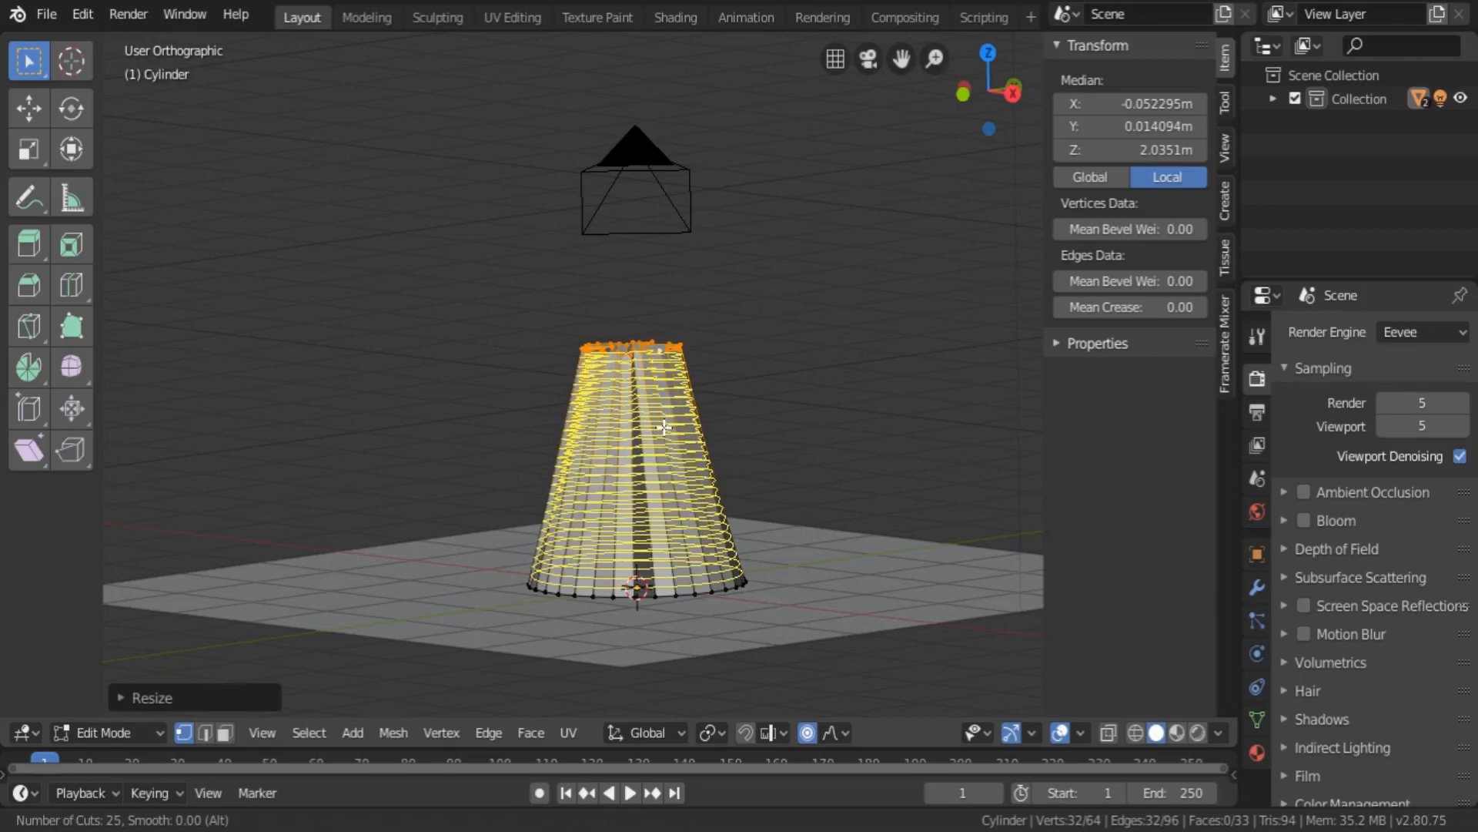
click(663, 427)
right_click(664, 427)
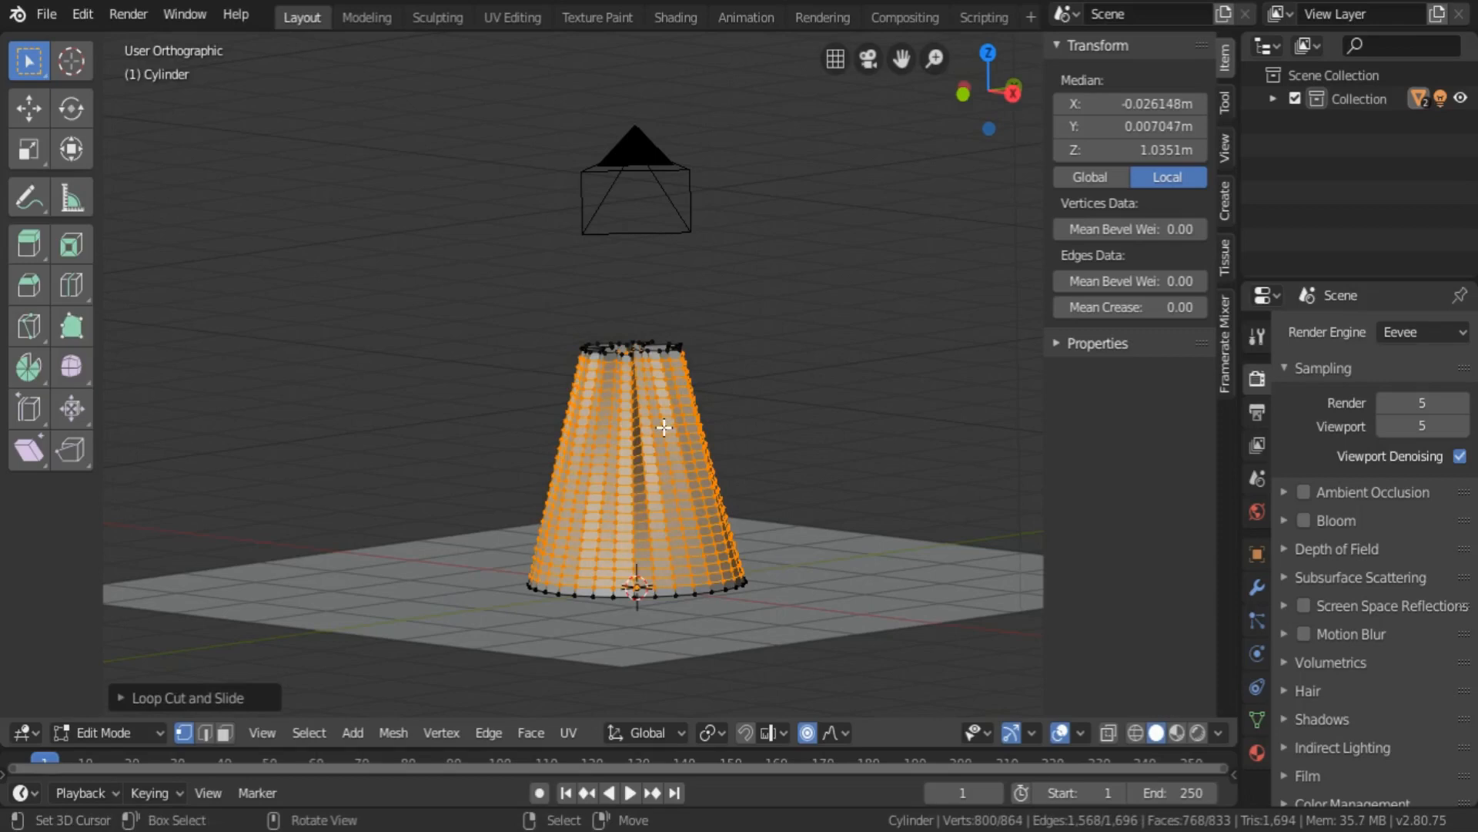
- Return to Object Mode and apply Shade Smooth to the tapered cylinder
key(Tab)
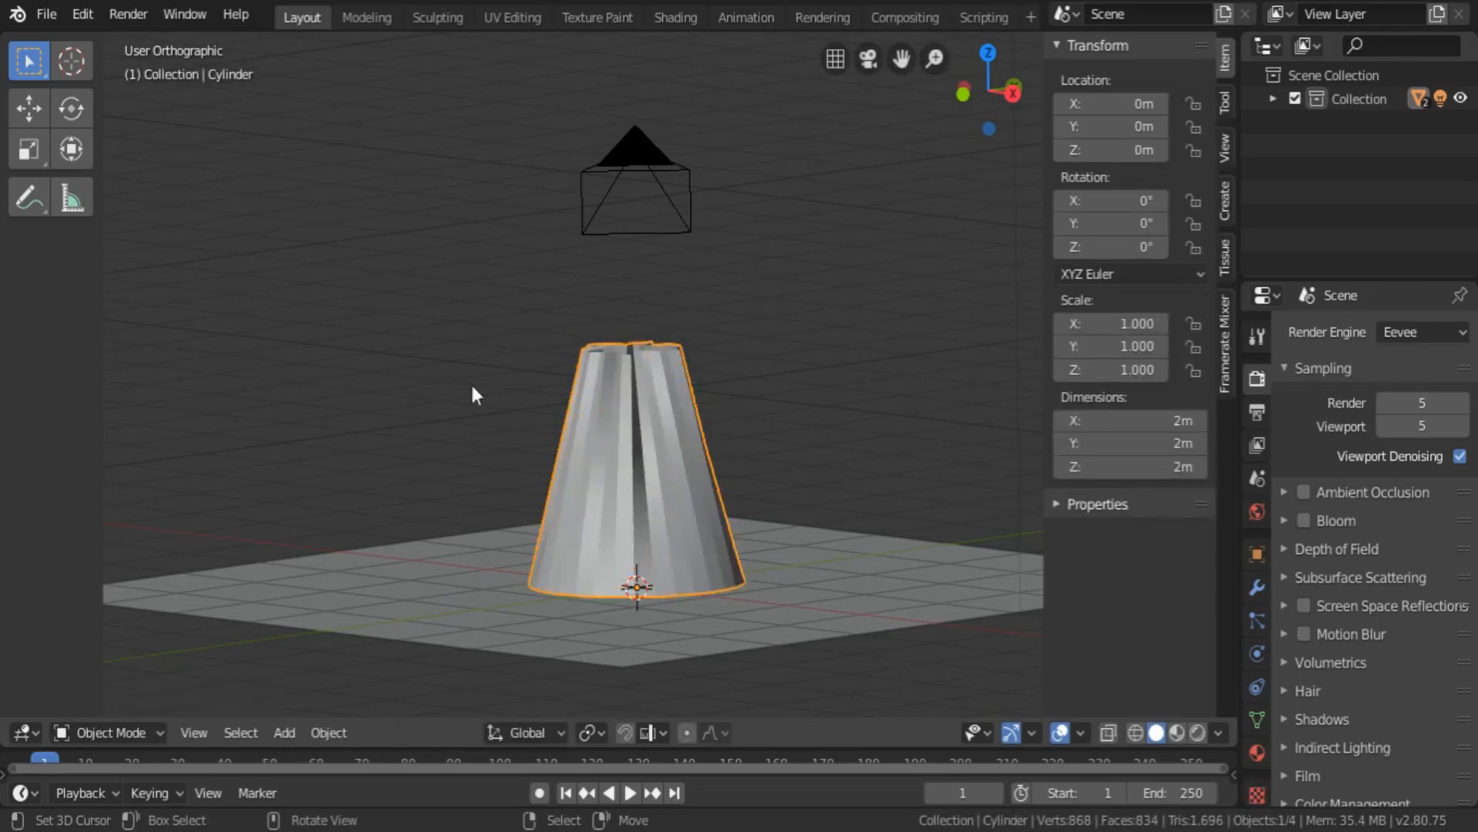
click(328, 732)
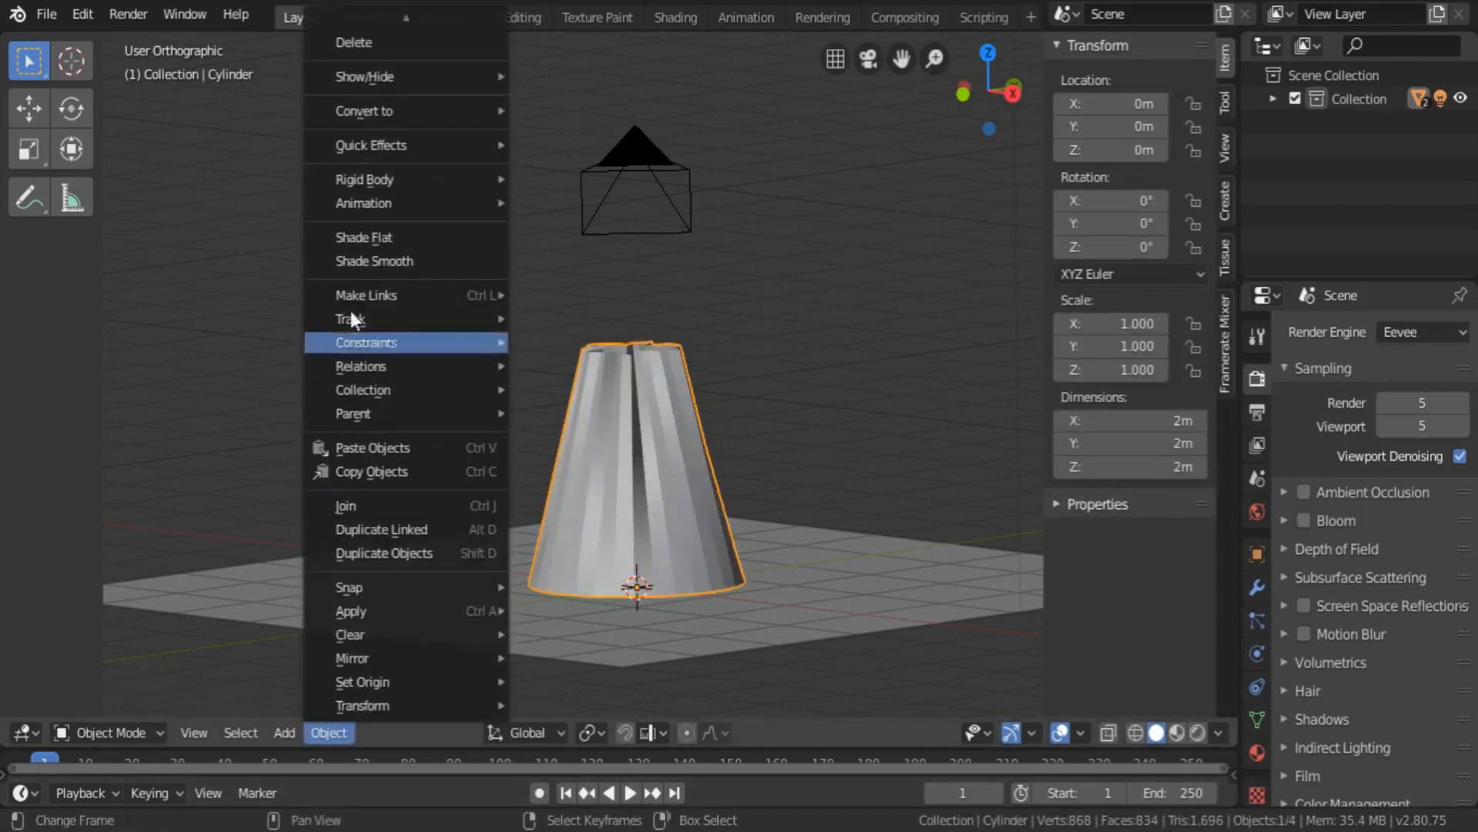
click(396, 259)
- Add a Plain Axes empty to the scene
key(shift+a)
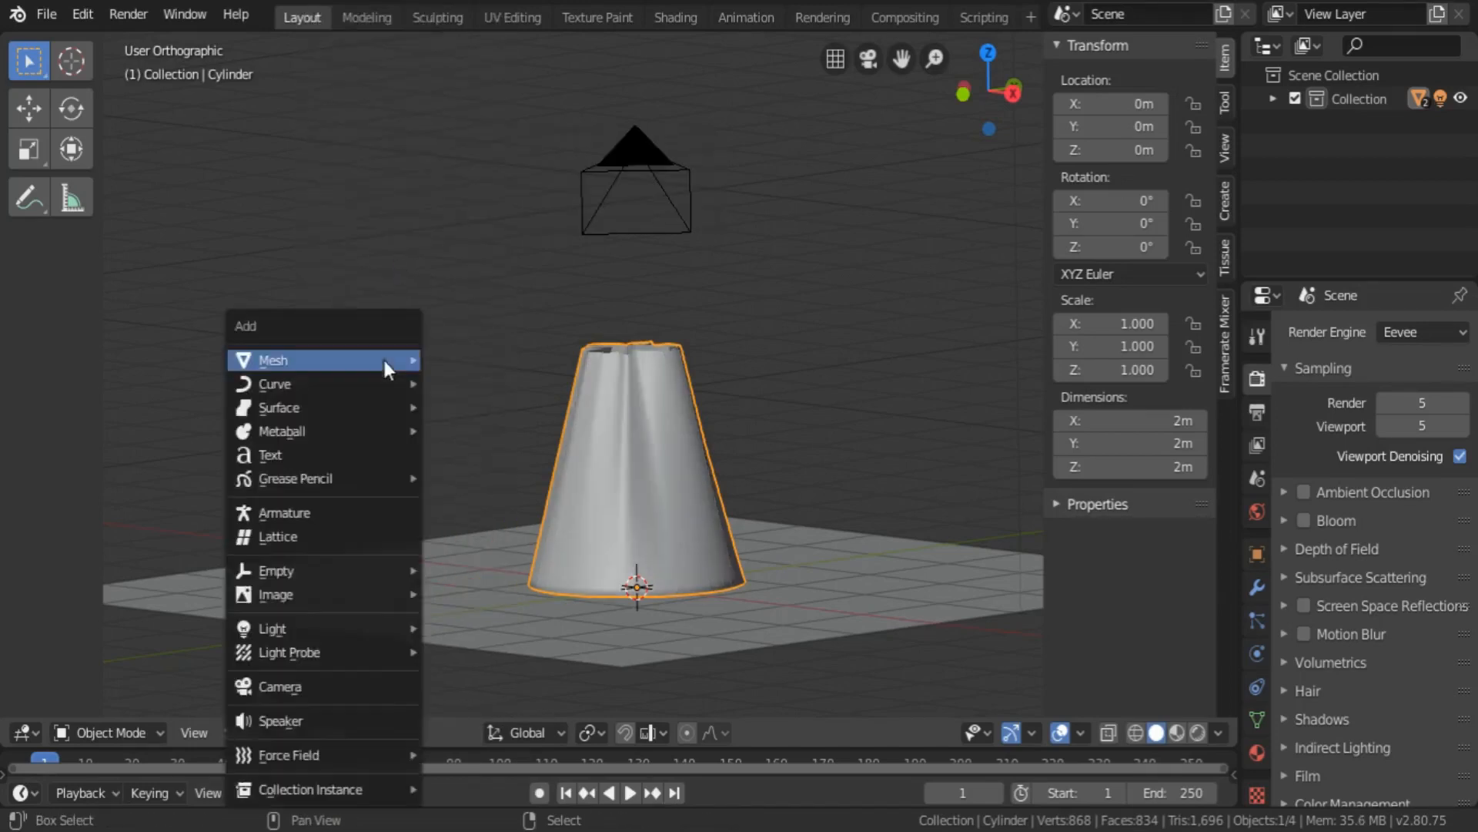
mouse_move(385, 360)
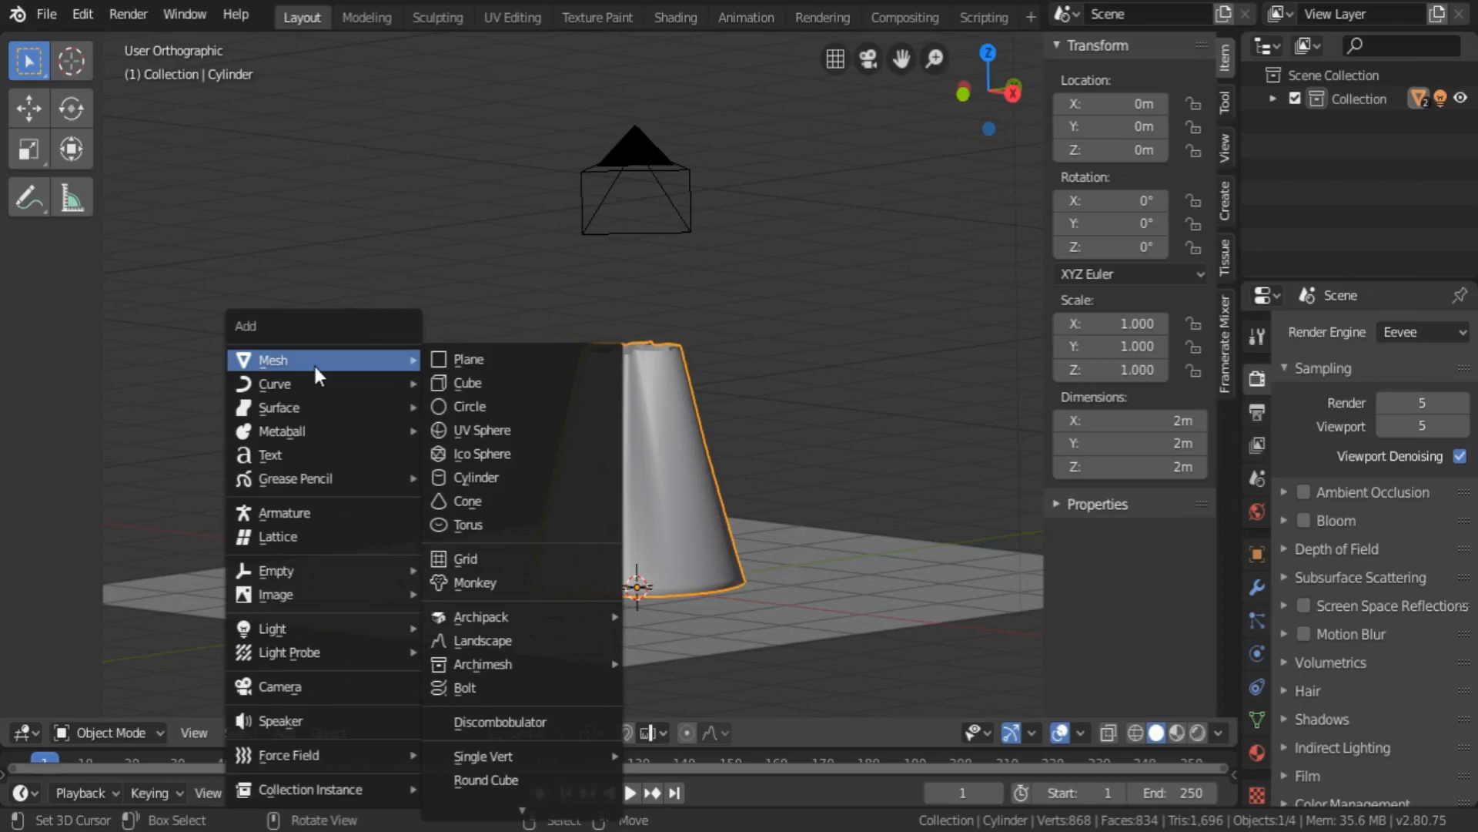
mouse_move(350, 571)
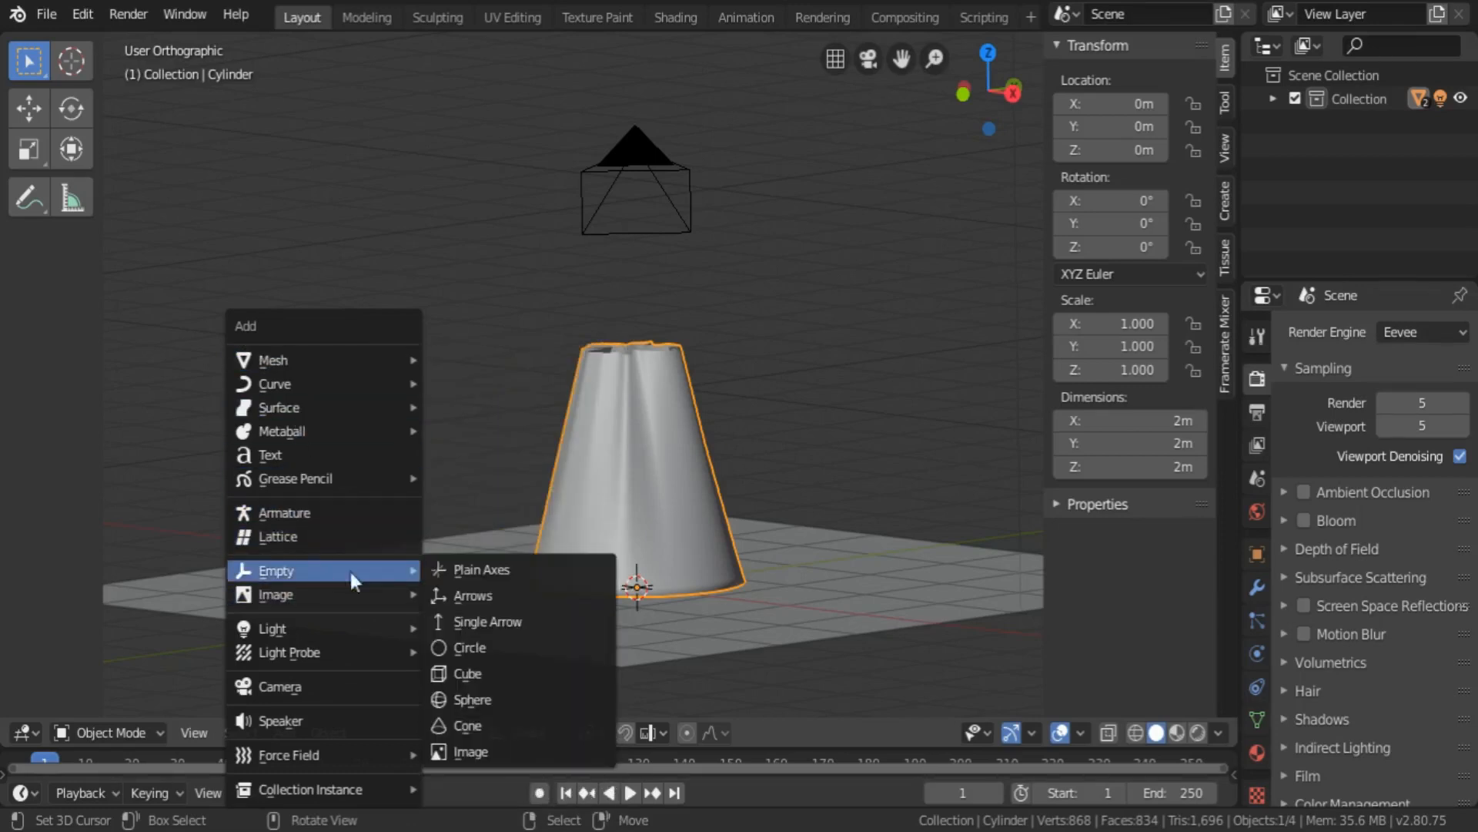
click(489, 571)
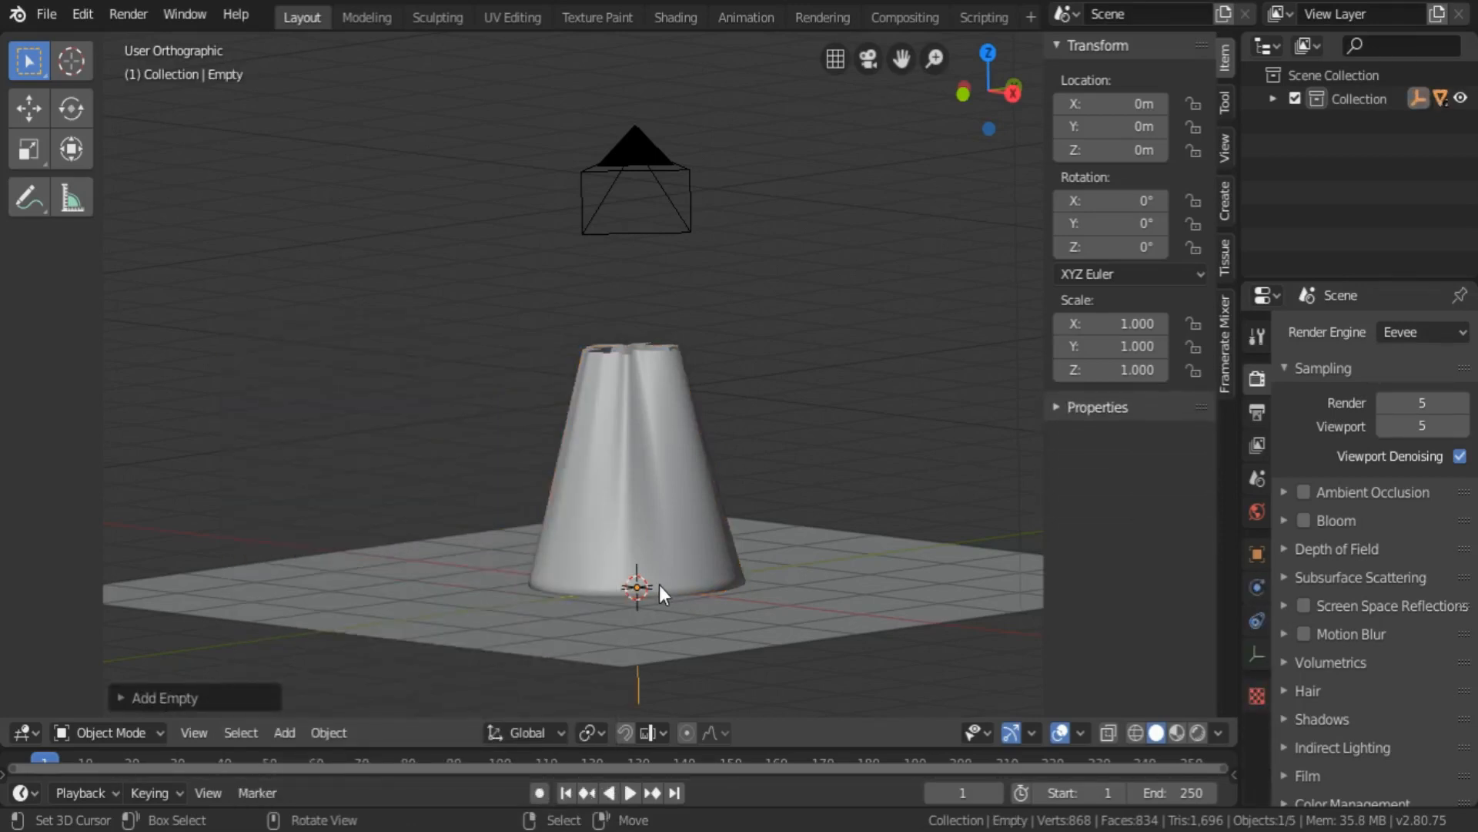
- Move the empty beside the cylinder to about X -2.35 m and raise it to about Z 0.32 m
key(g)
key(x)
click(486, 551)
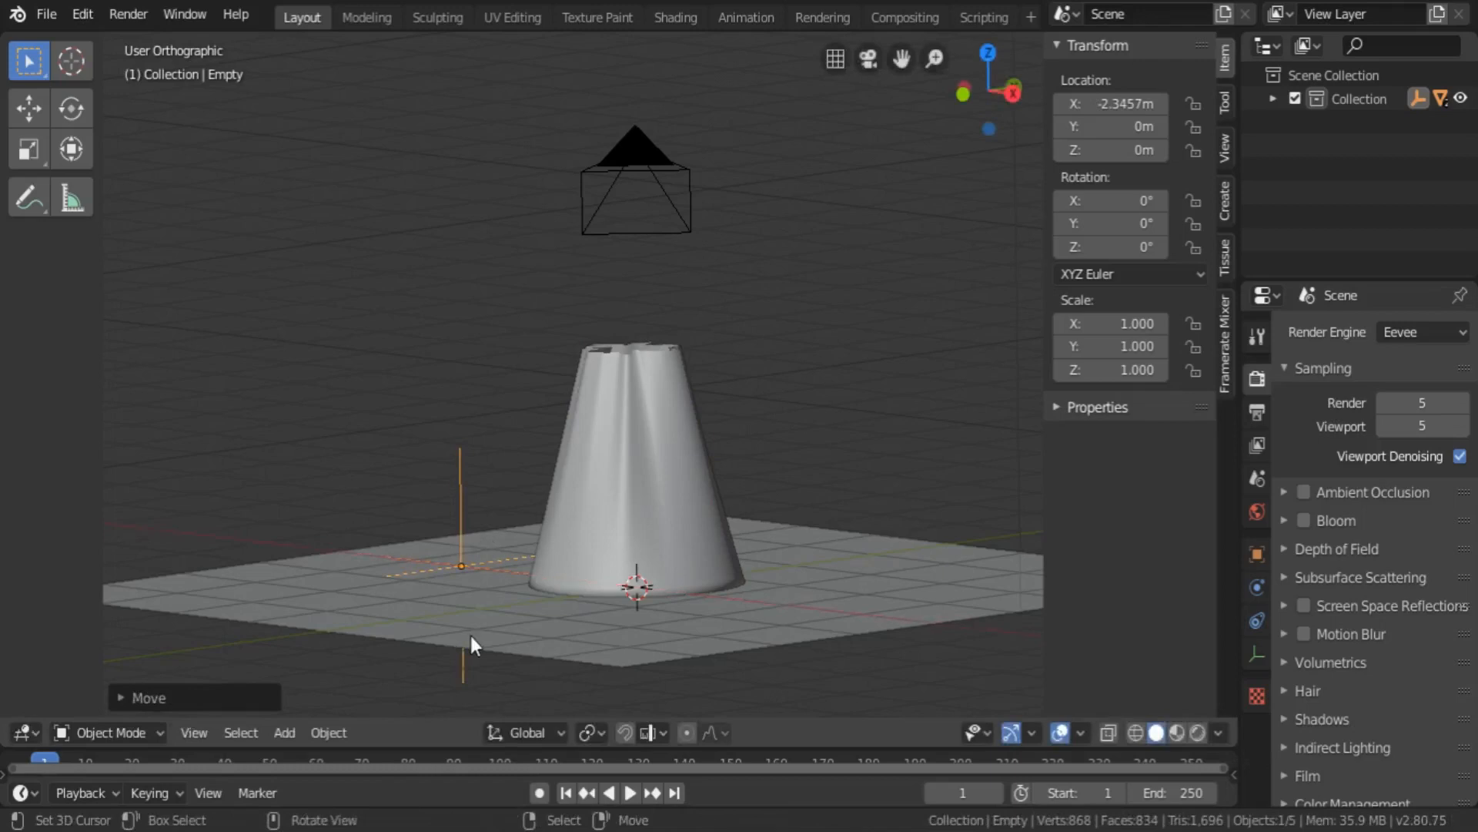
key(g)
key(z)
click(472, 604)
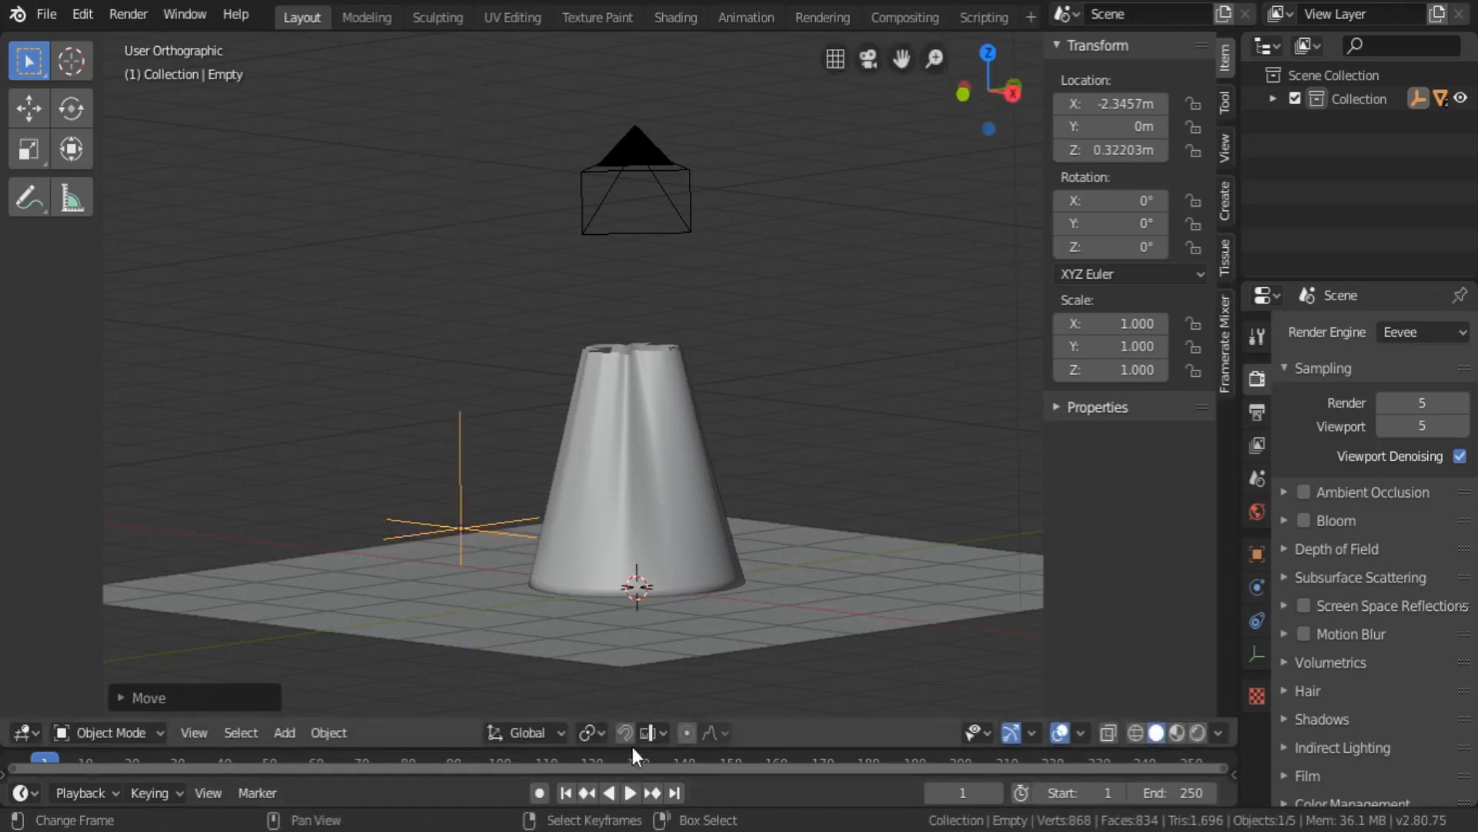
- Enlarge the timeline, turn on auto keying, and insert a location, rotation and scale keyframe for the empty at frame 1
drag(632, 747, 631, 524)
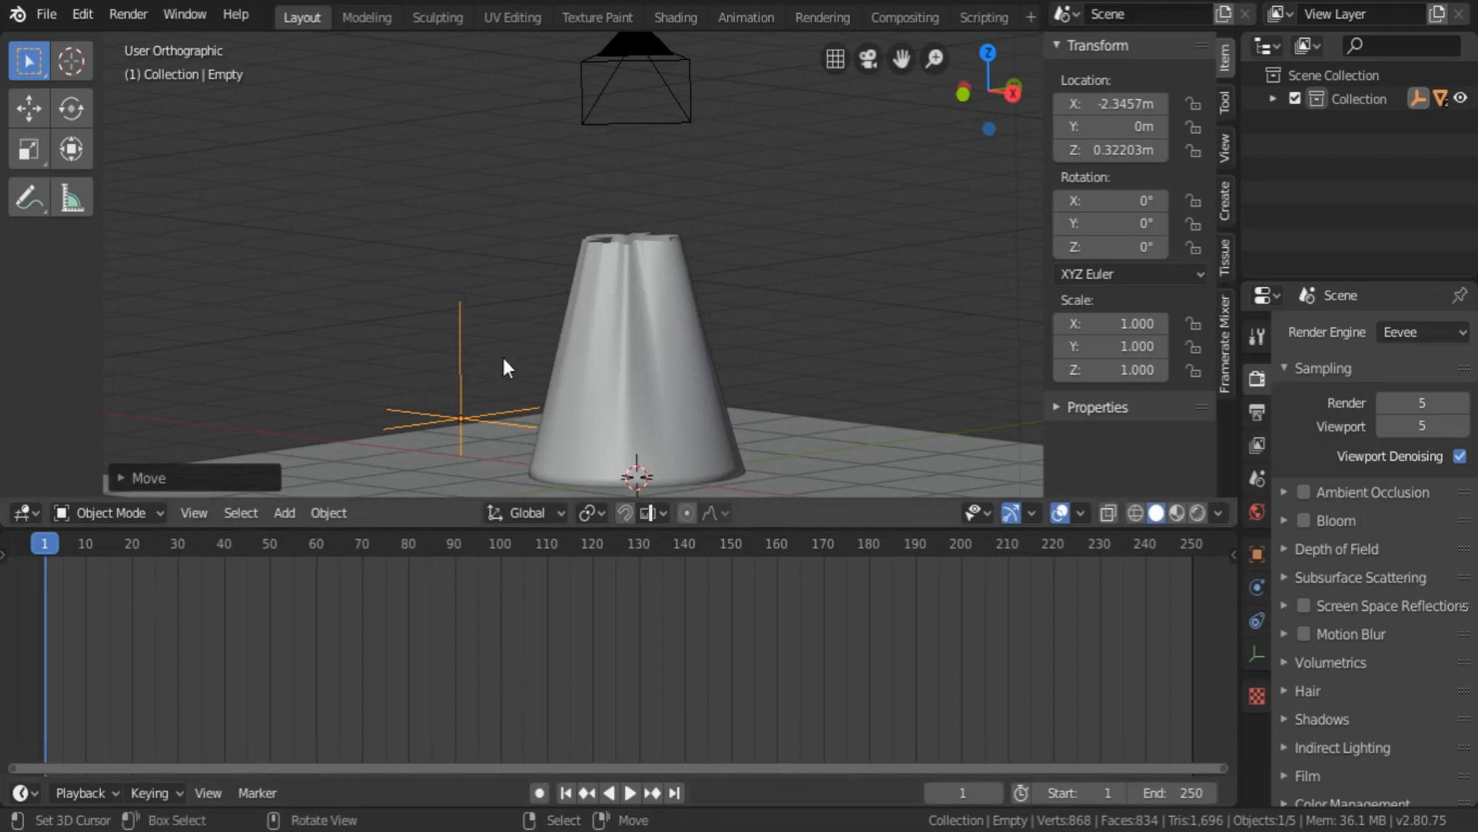
click(539, 792)
key(i)
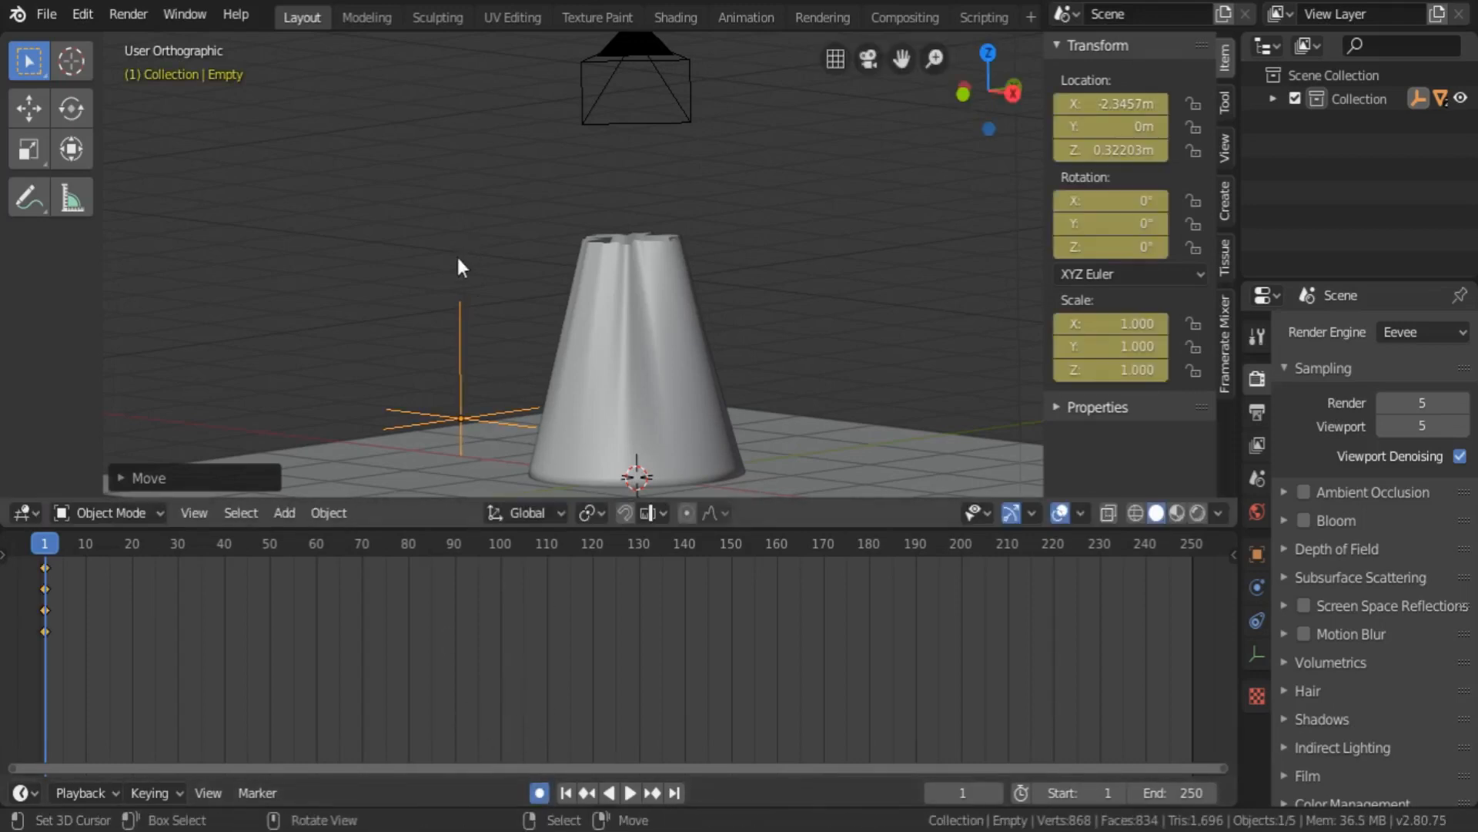
- Key the empty at frame 124 raised along Z to about 2.9 m, and scrub the timeline to check the motion
click(612, 624)
key(g)
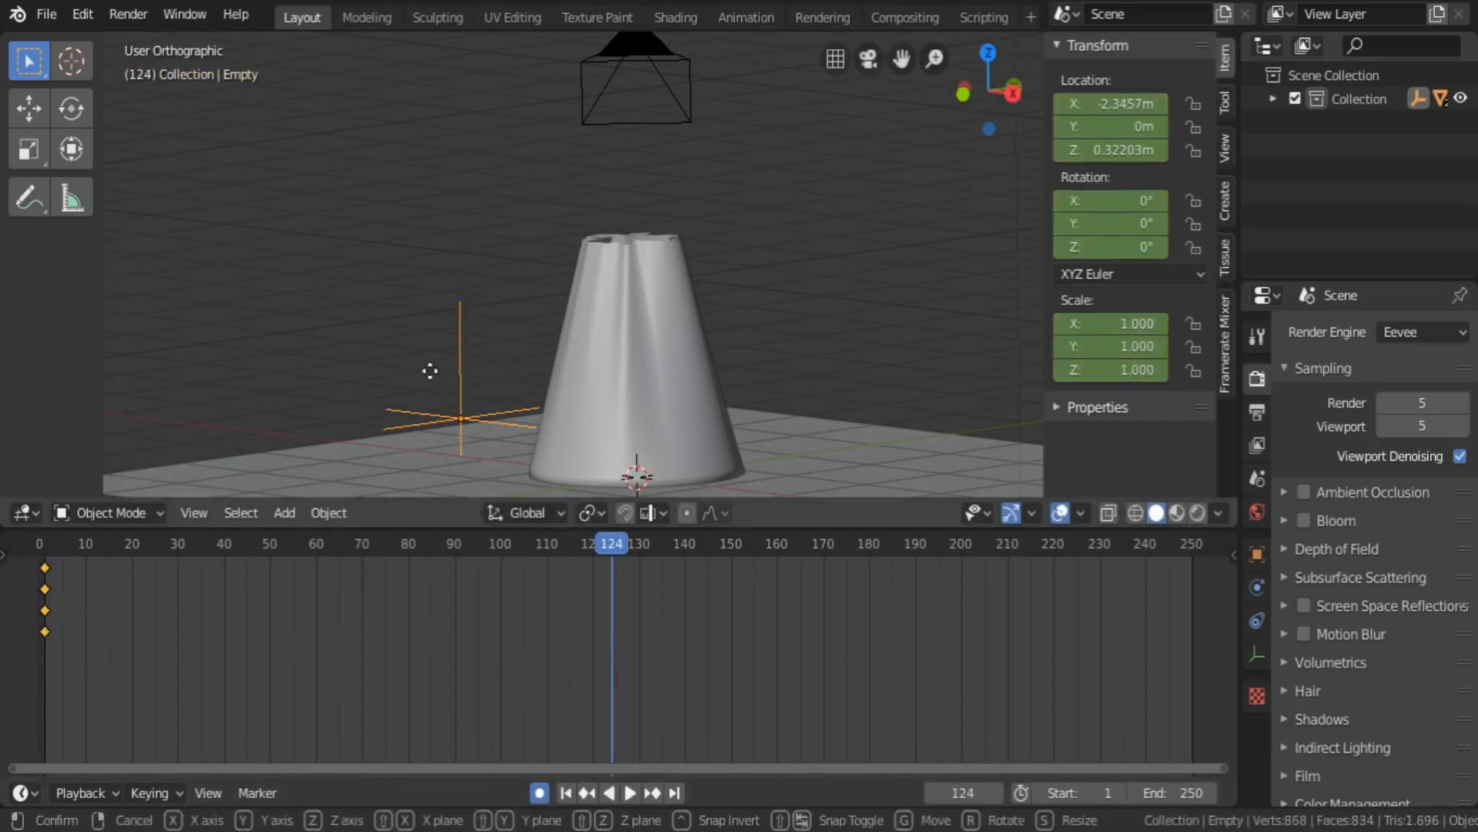
key(z)
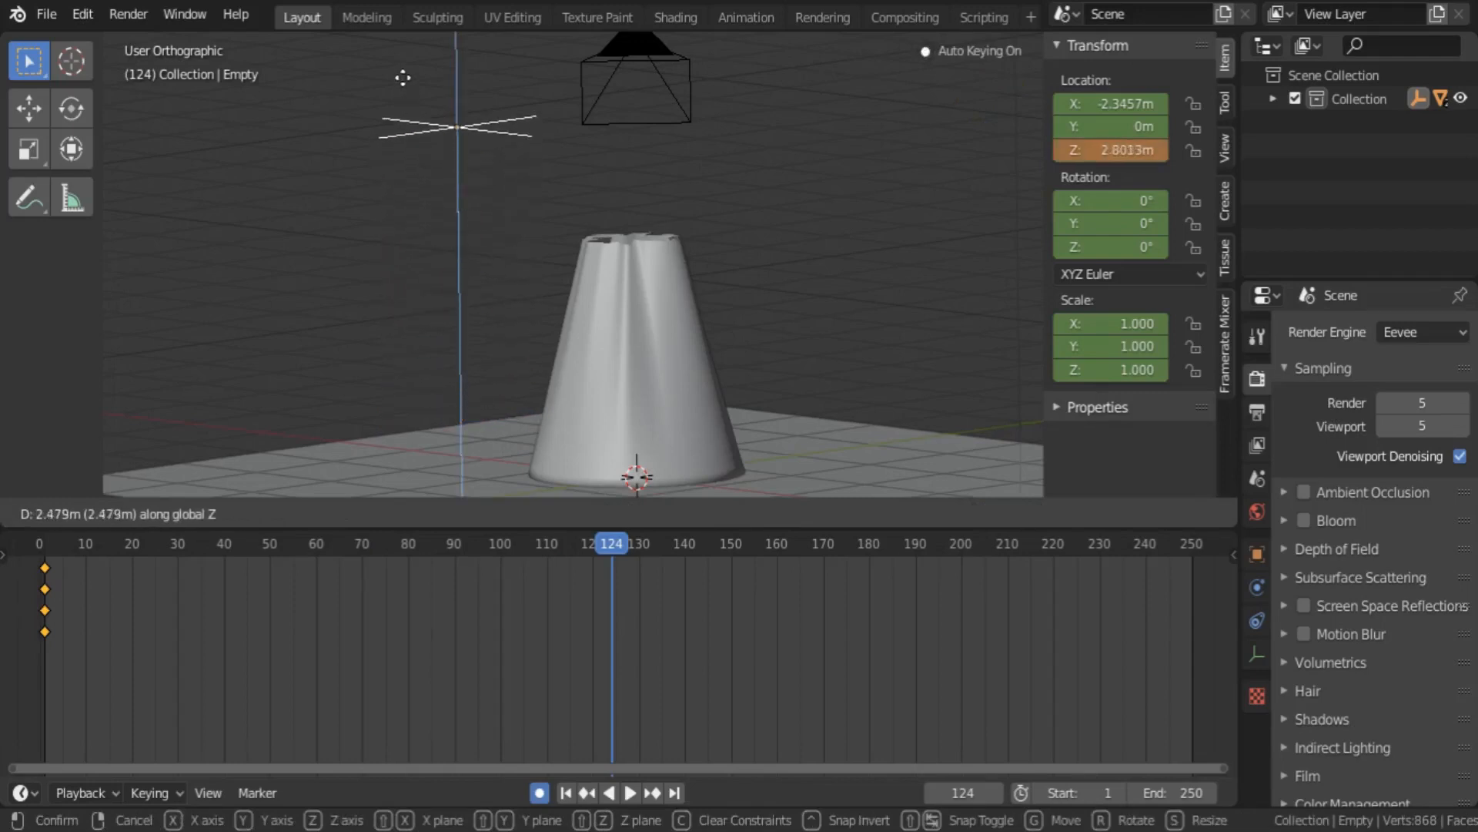
click(402, 68)
drag(85, 682, 390, 609)
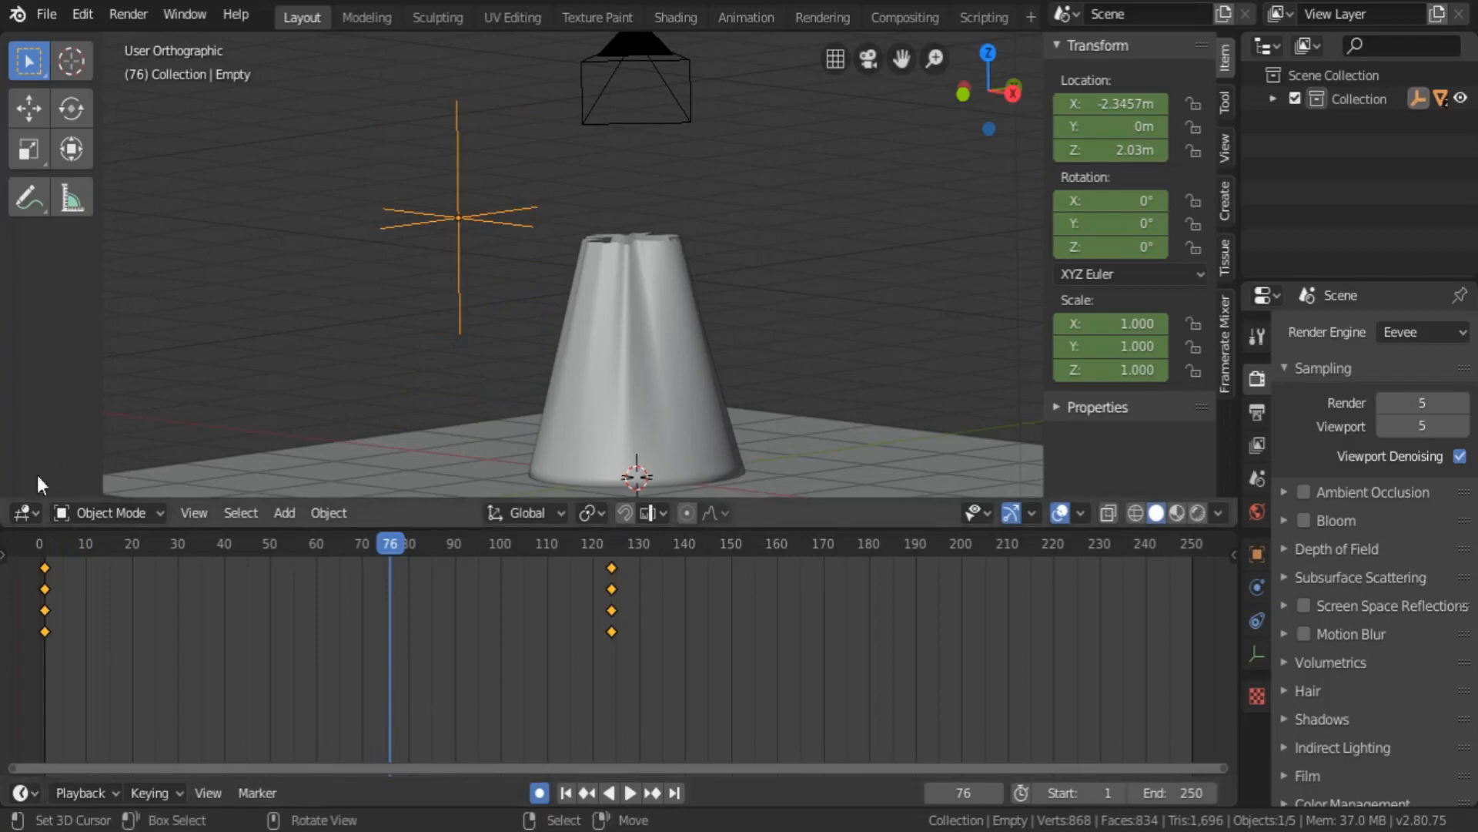
- Switch the 3D viewport to the Graph Editor and set the empty's keyframe handles to Vector for linear motion
click(27, 511)
click(353, 359)
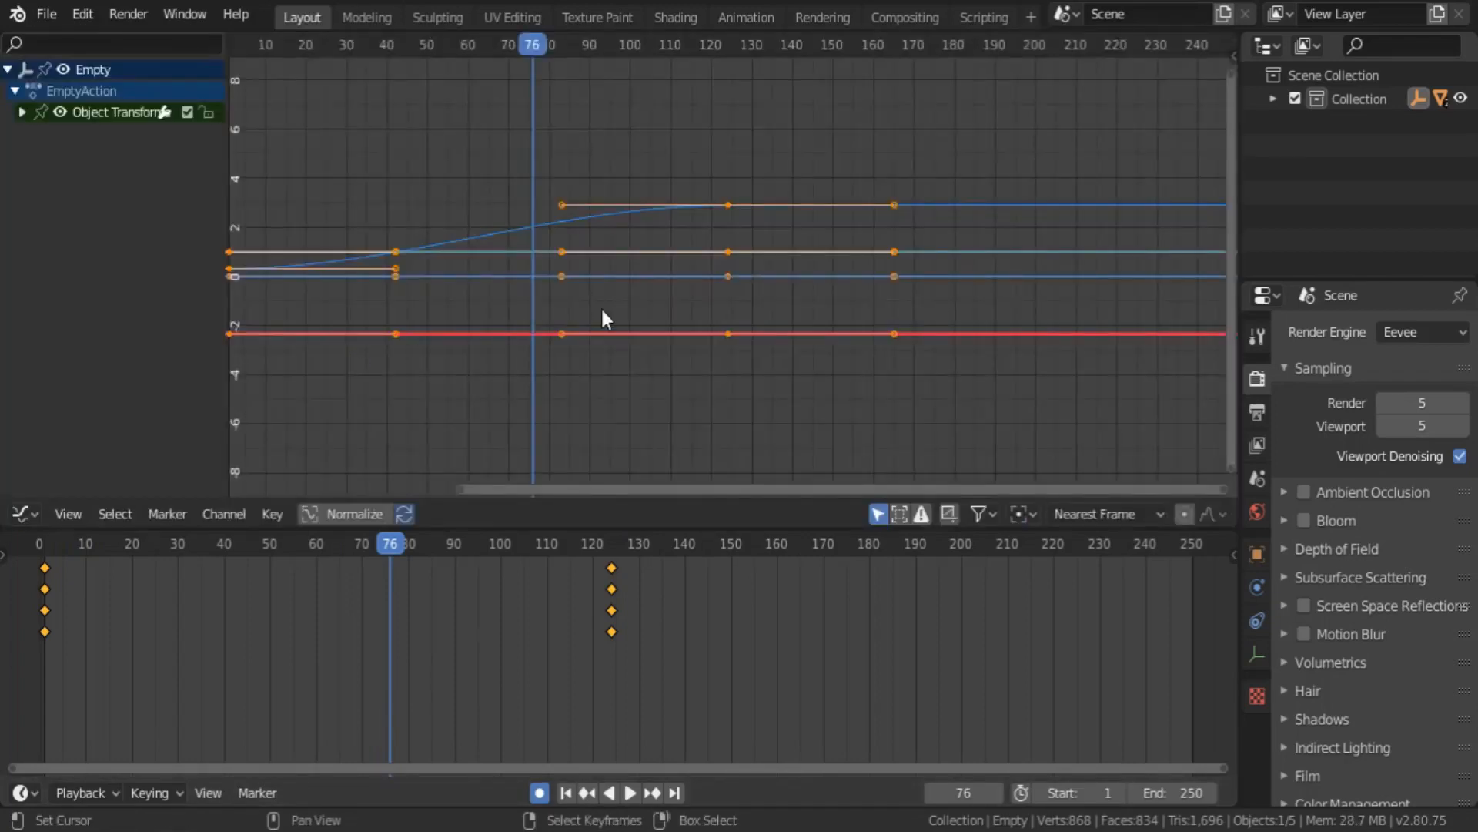
key(v)
click(592, 358)
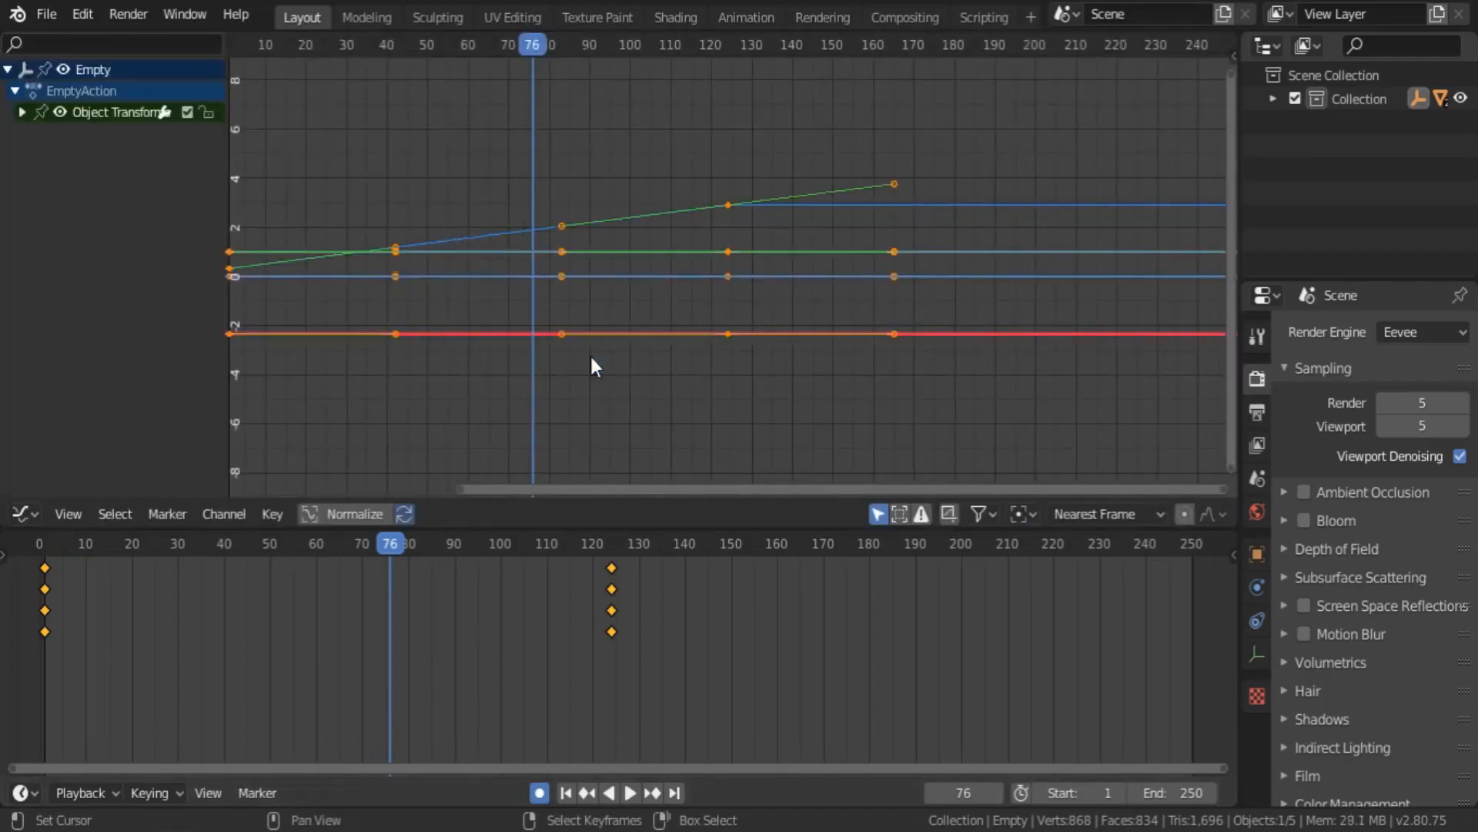
- Set the empty's animation curves to linear extrapolation and switch the Graph Editor back to the 3D viewport
click(225, 514)
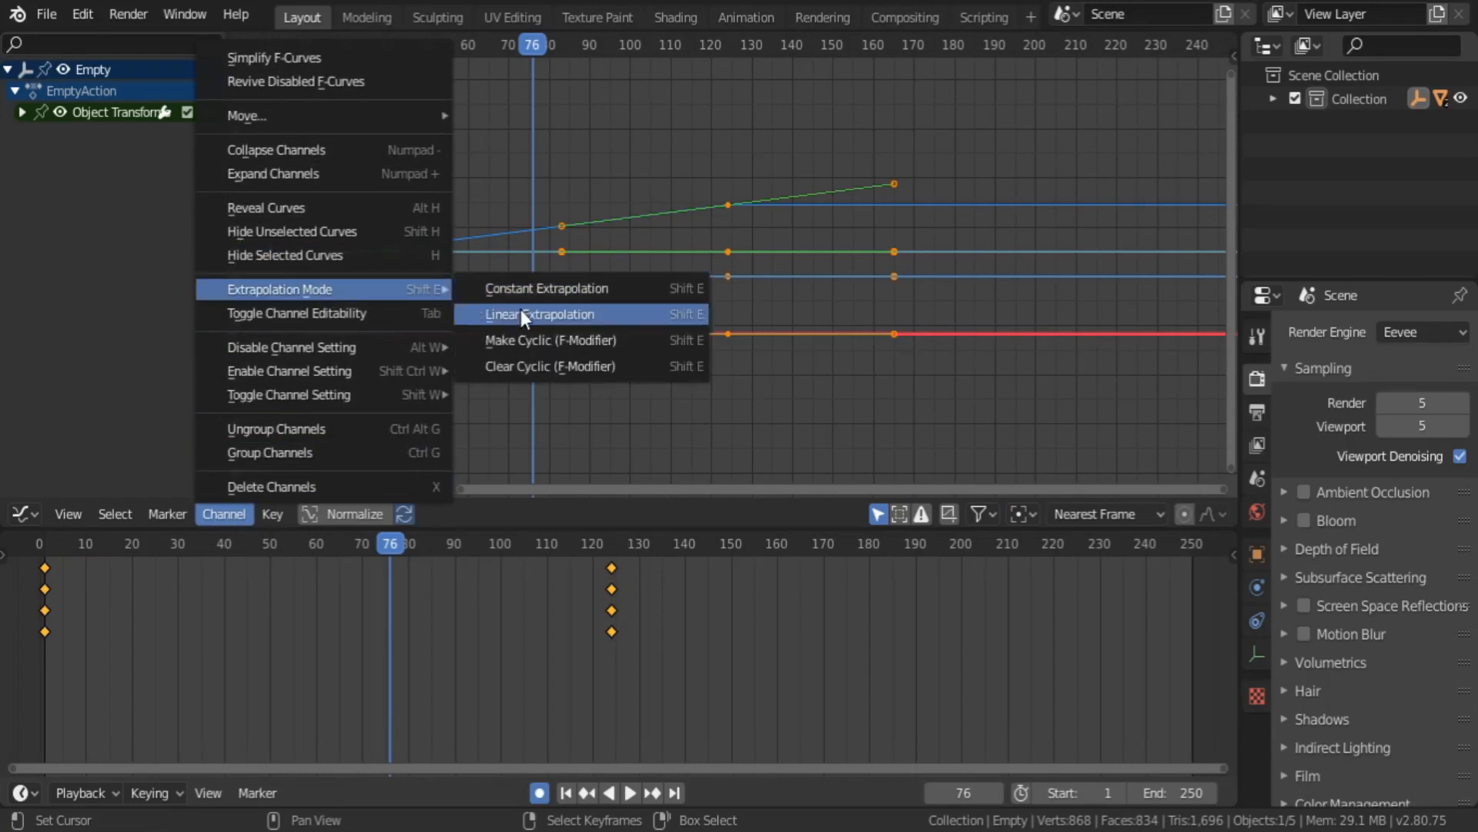
click(521, 310)
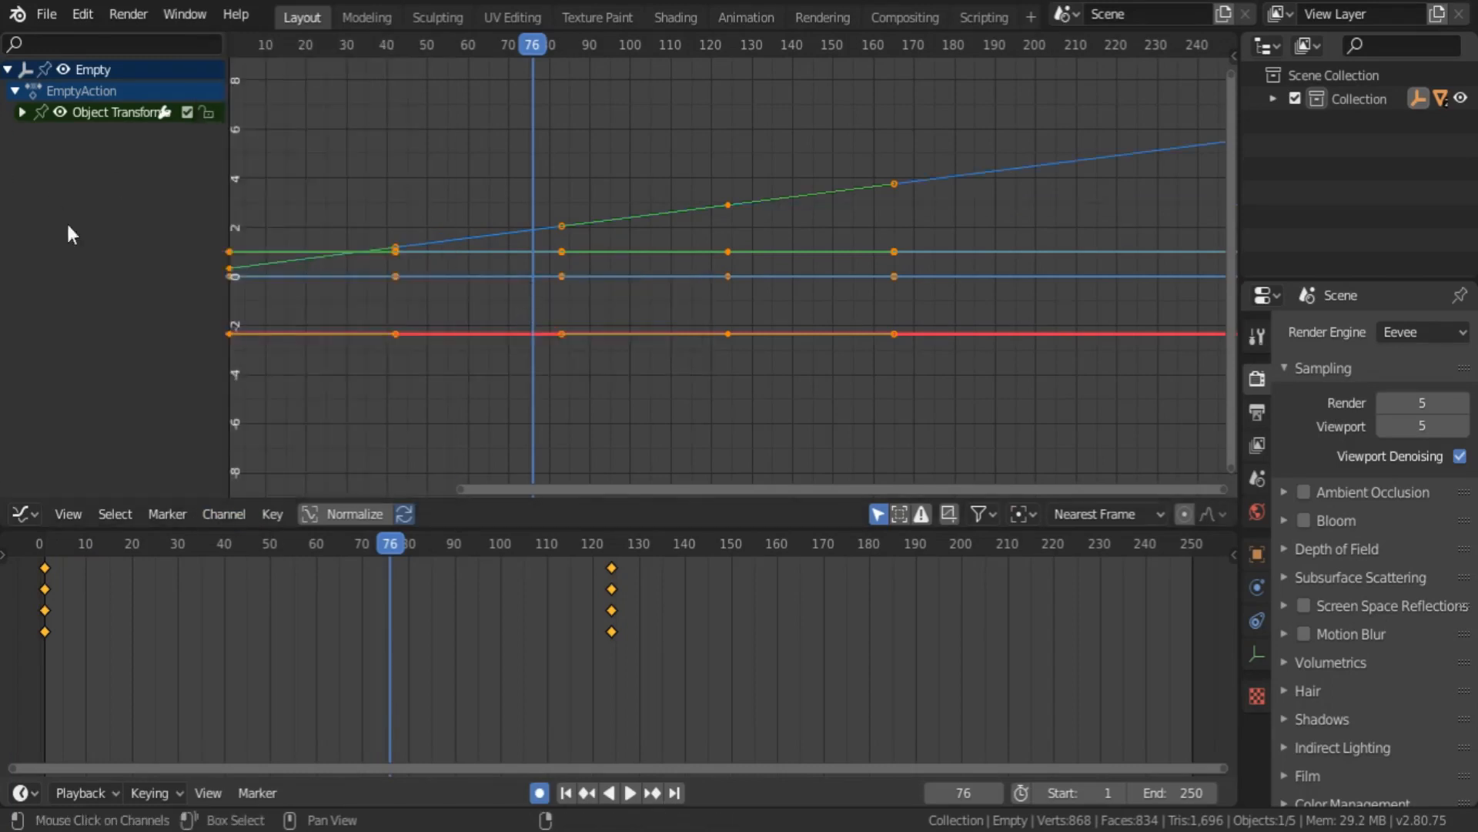
click(25, 512)
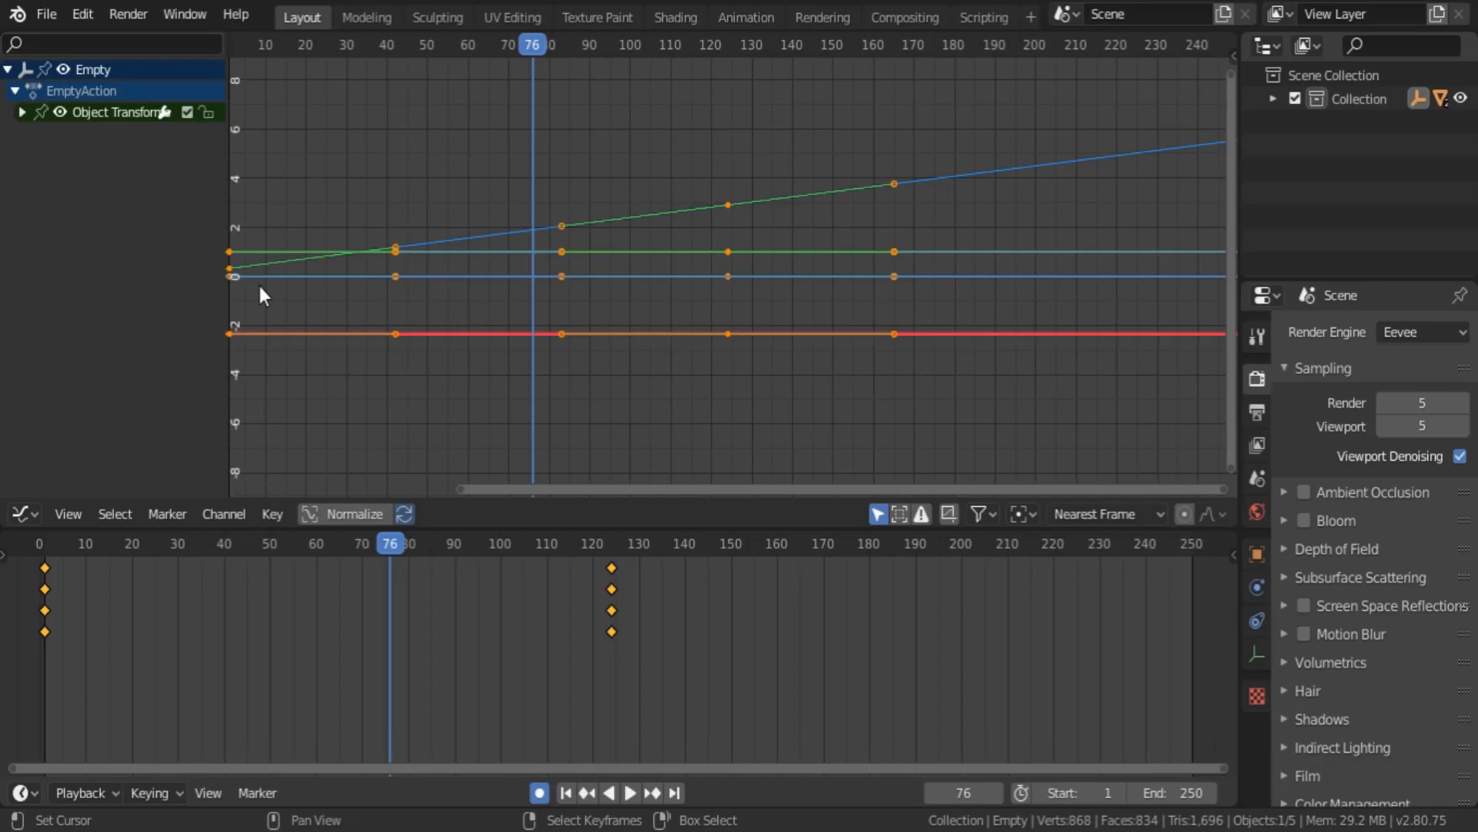
click(21, 513)
click(79, 298)
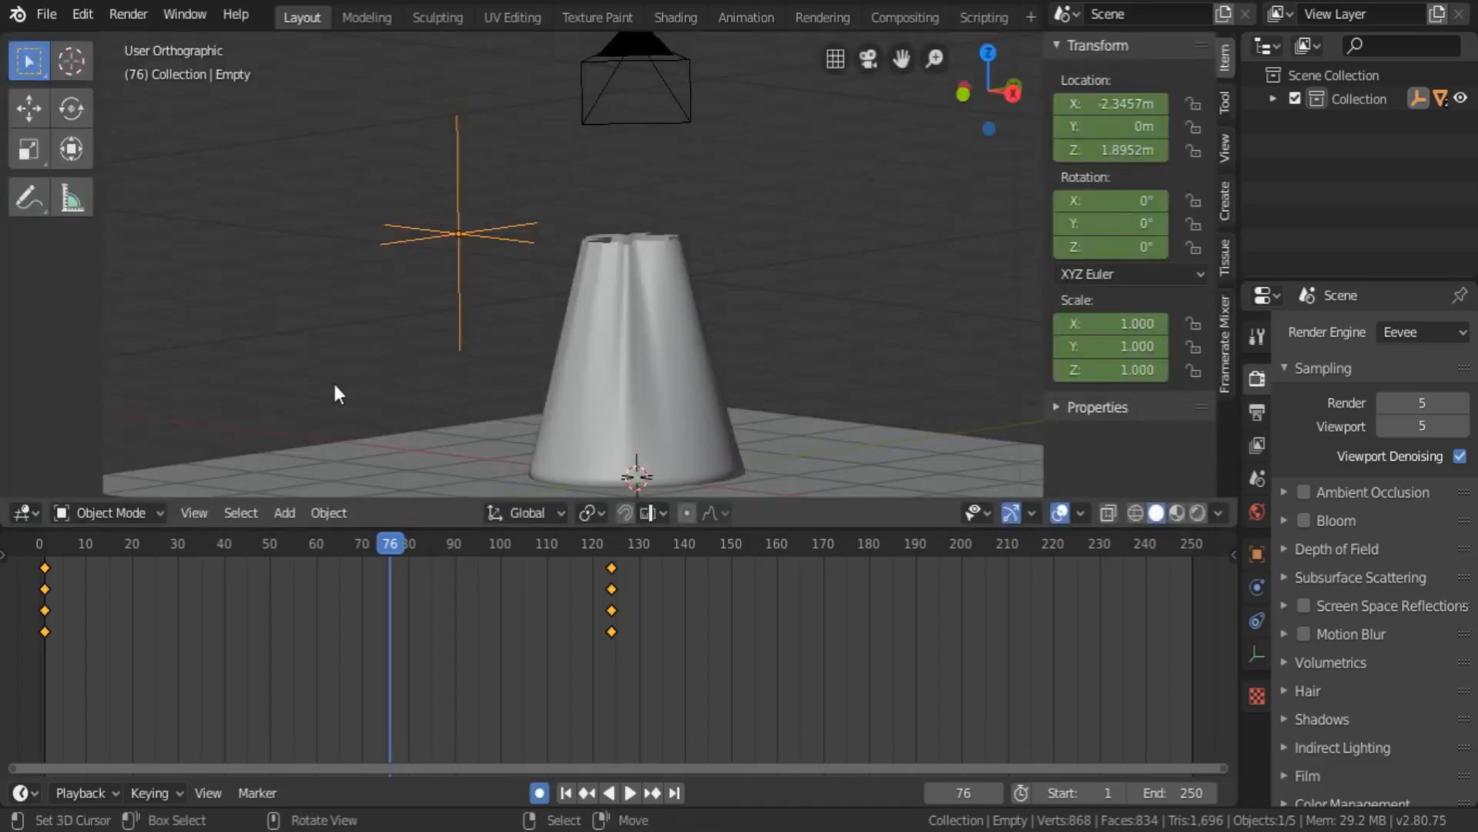
- Widen the properties area and add a Displace modifier to the cylinder
click(593, 303)
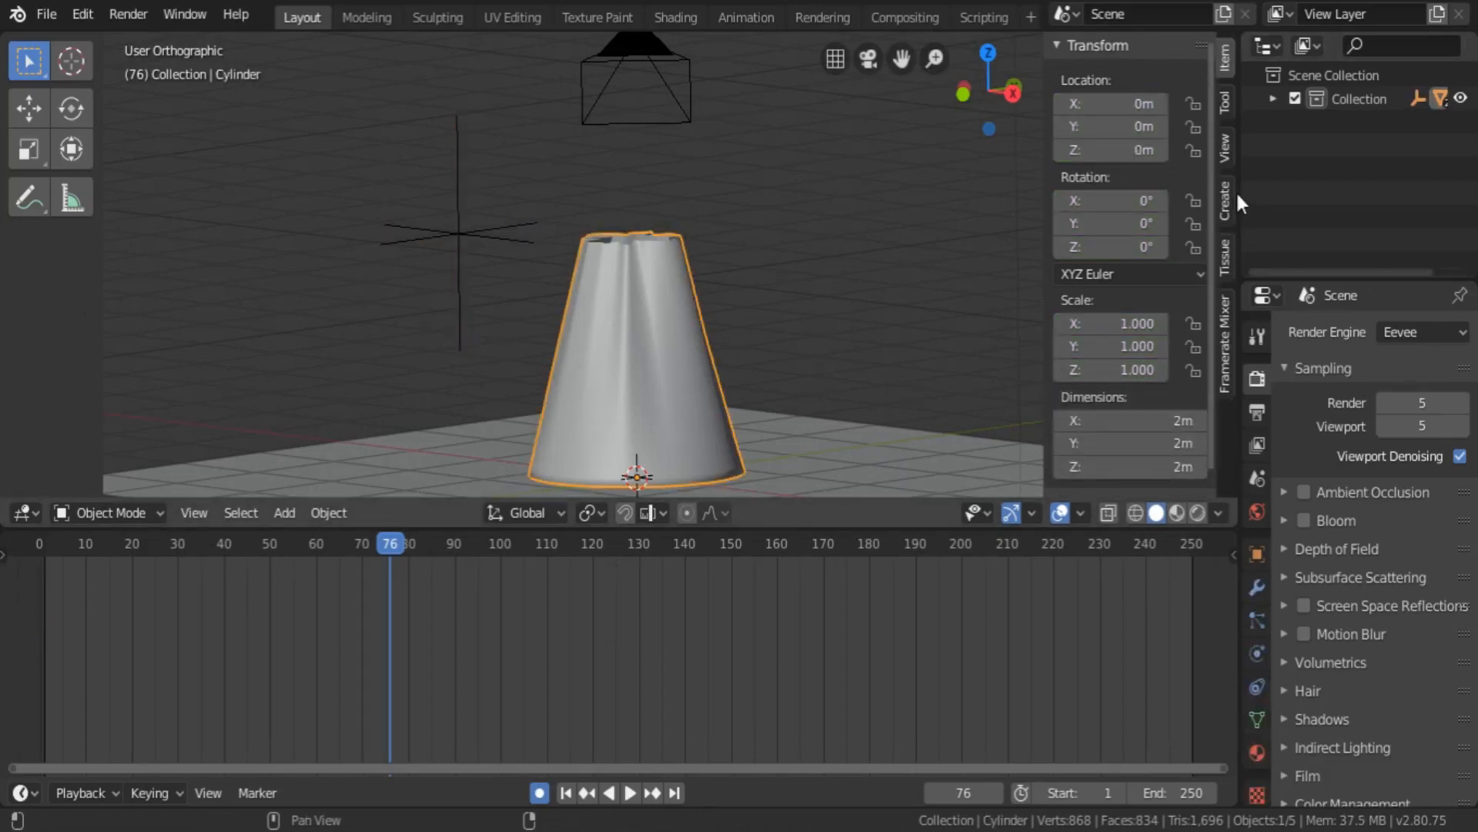
drag(1236, 191, 952, 200)
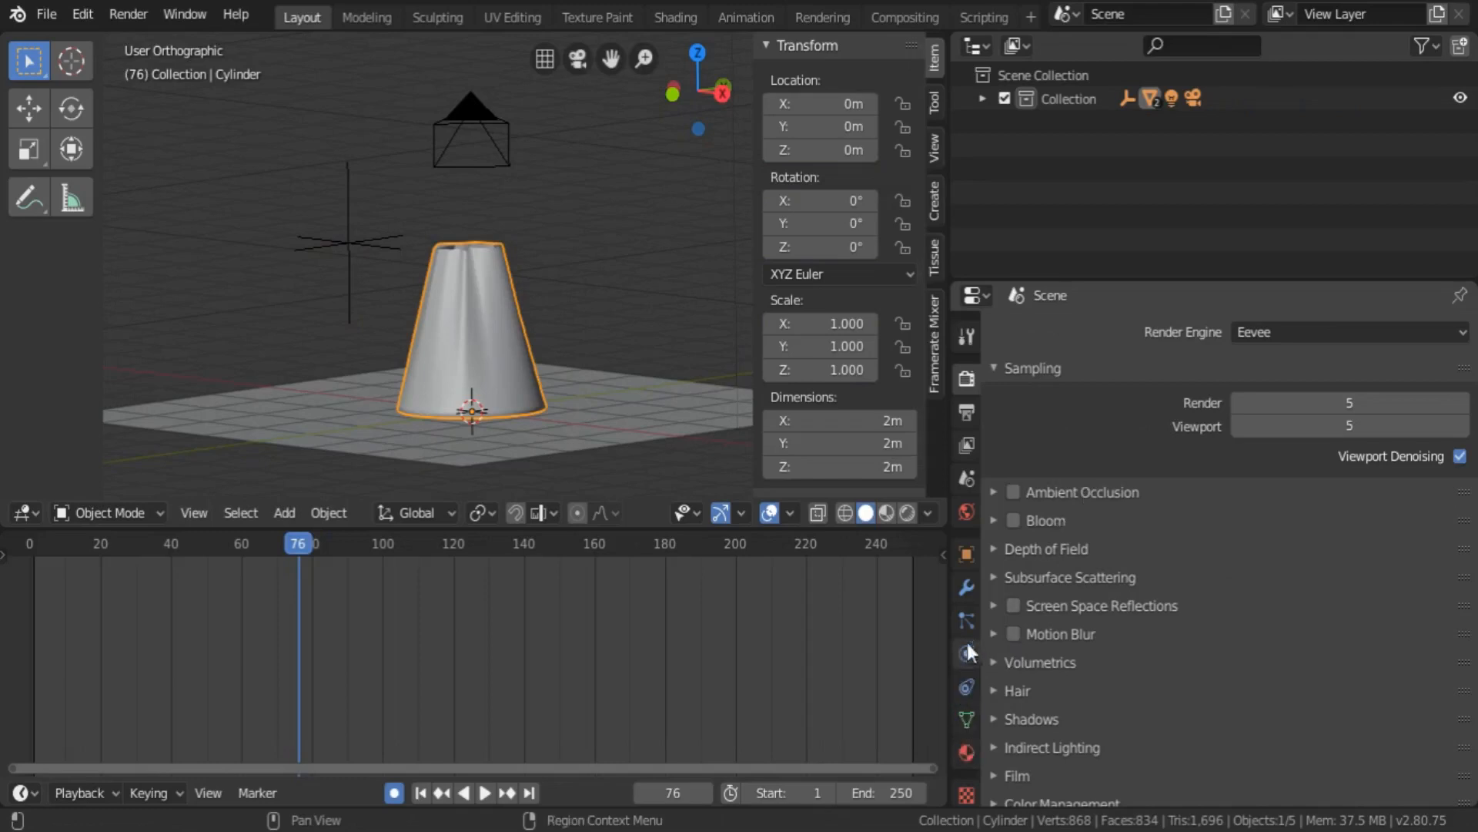
click(965, 590)
click(1159, 331)
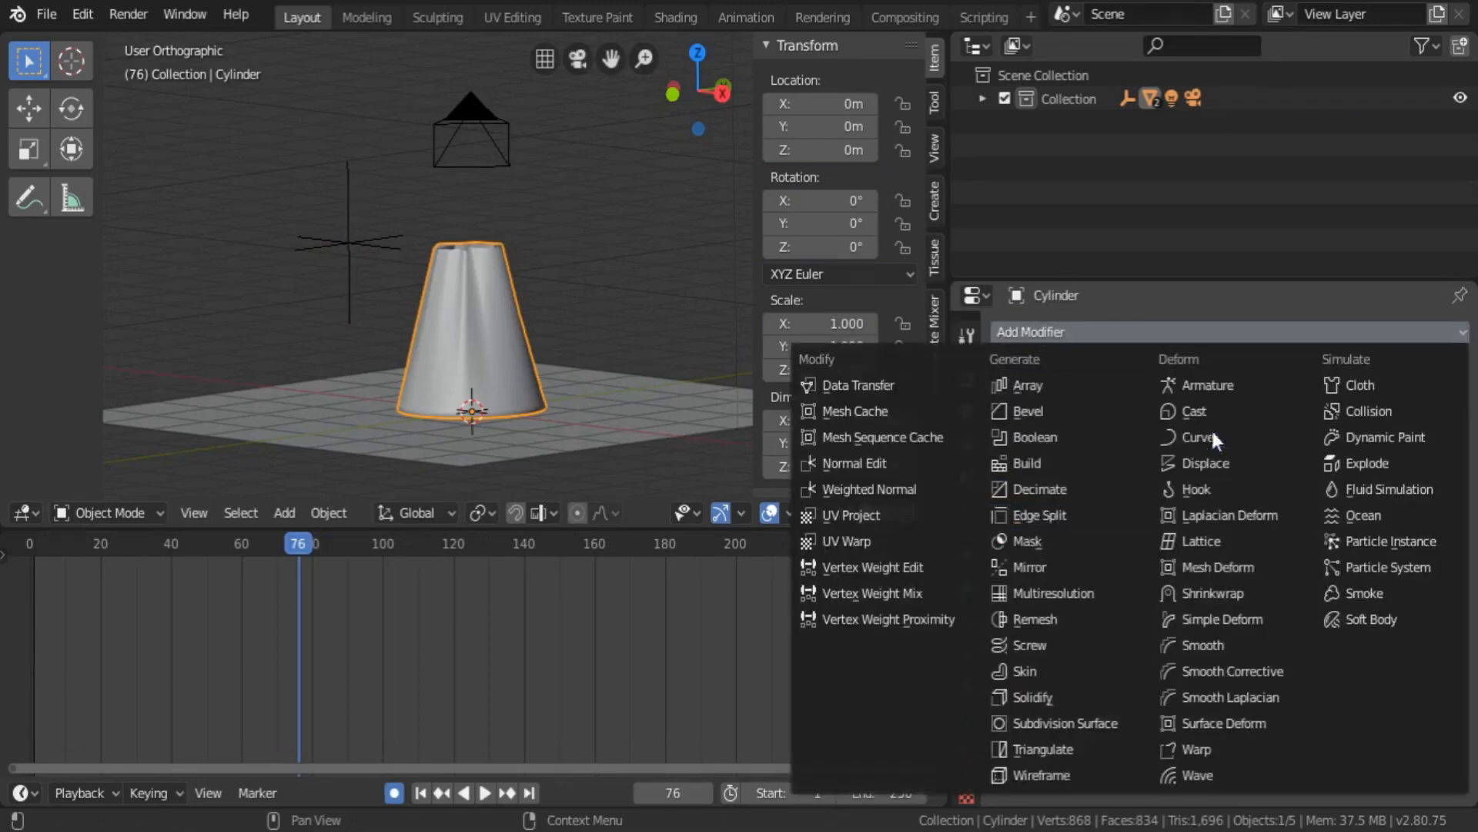
click(1202, 462)
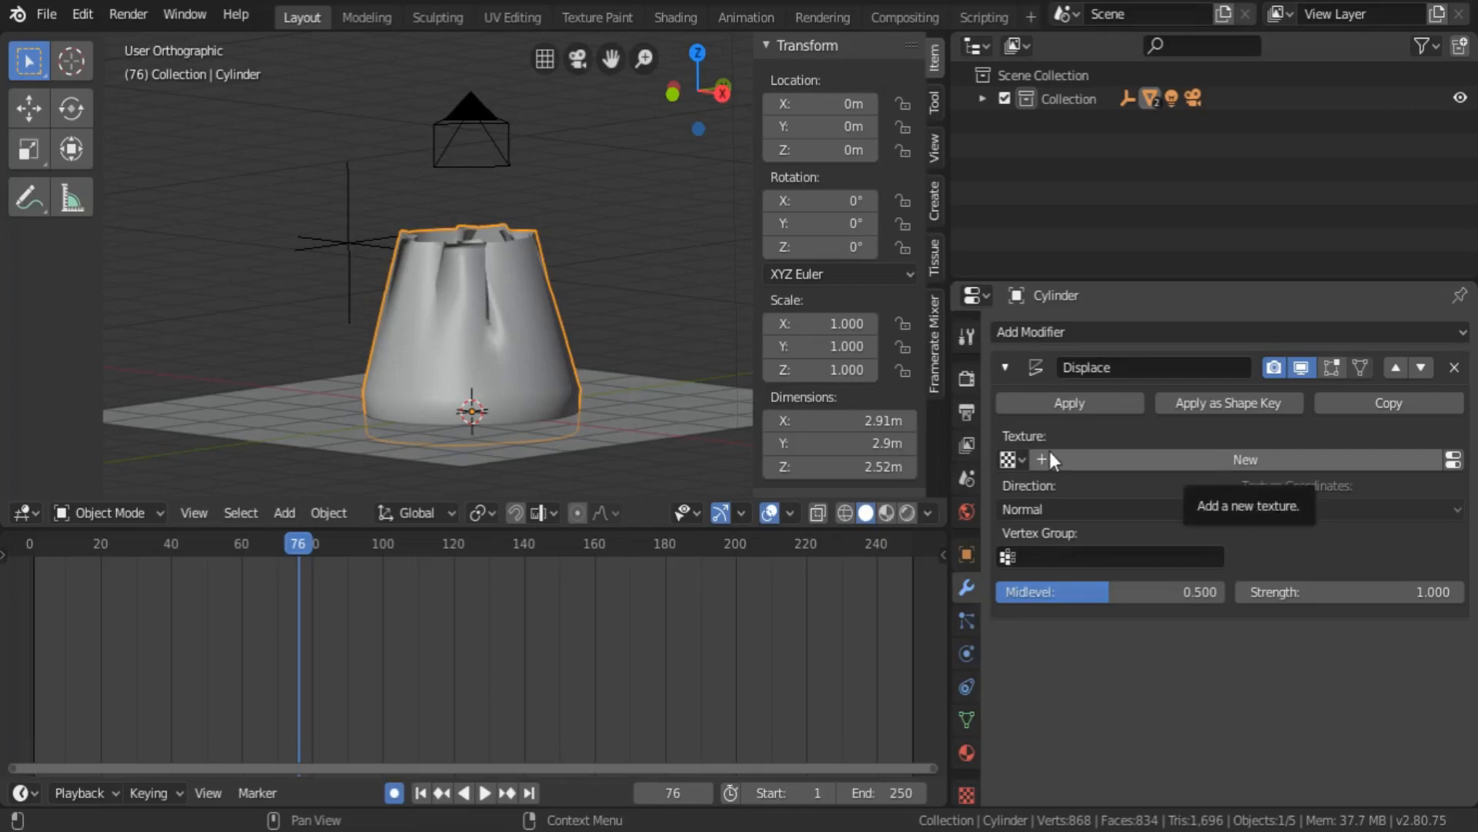
- Create a texture named Texture fire for the Displace modifier and set its type to Clouds
click(1217, 463)
double_click(1164, 458)
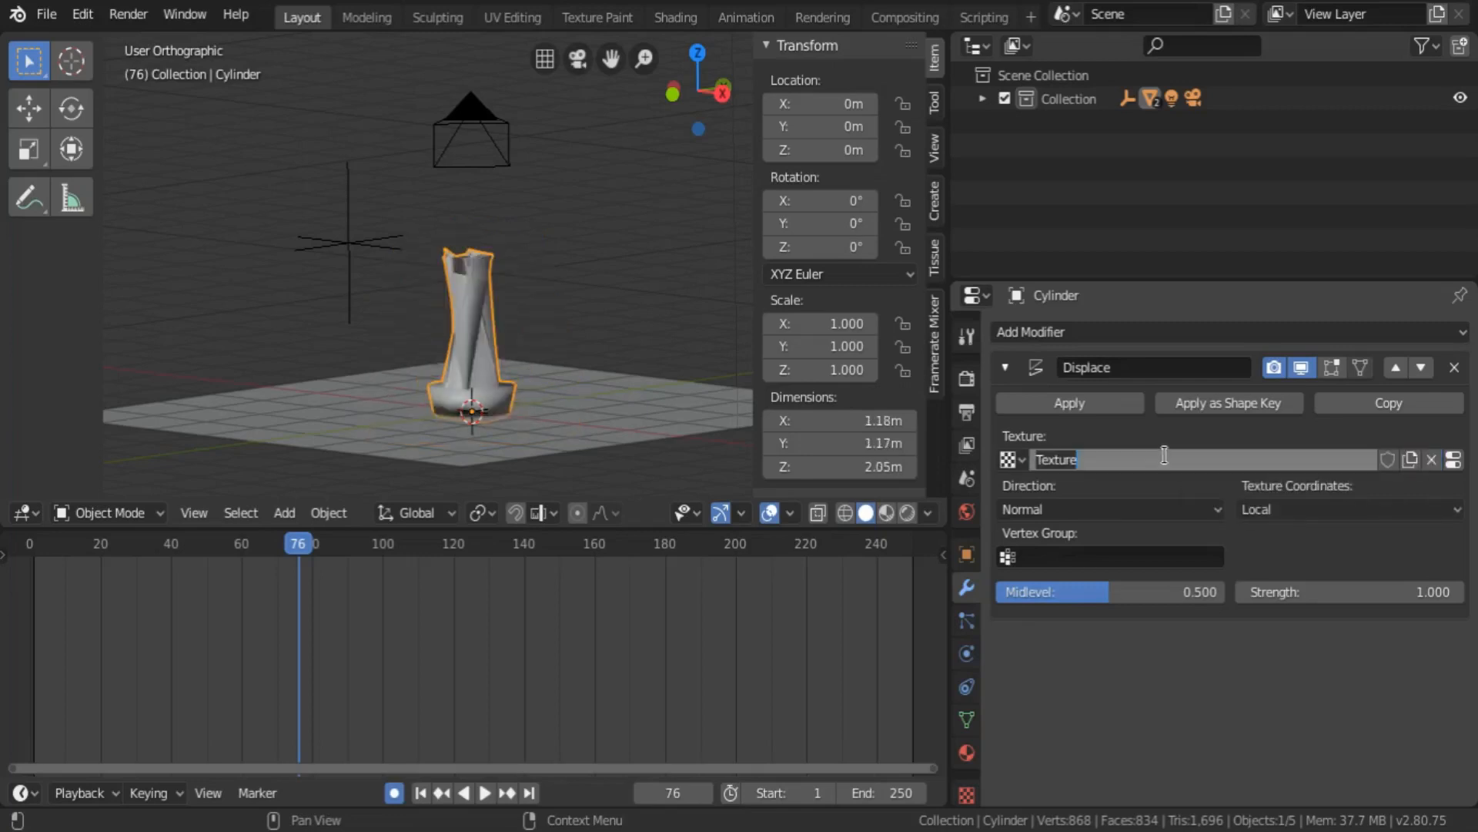
text(Texture fire)
key(Return)
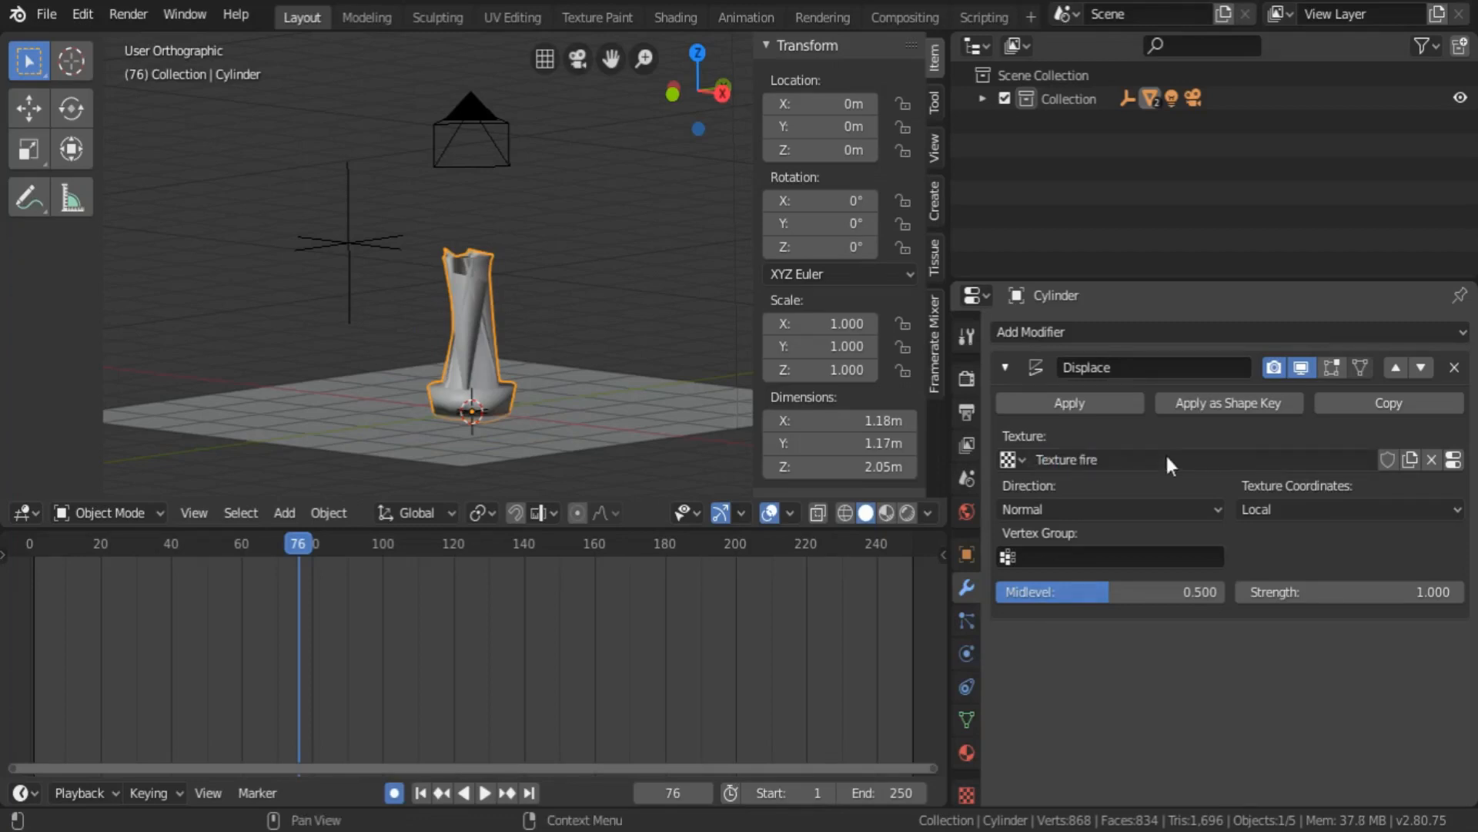
click(1454, 459)
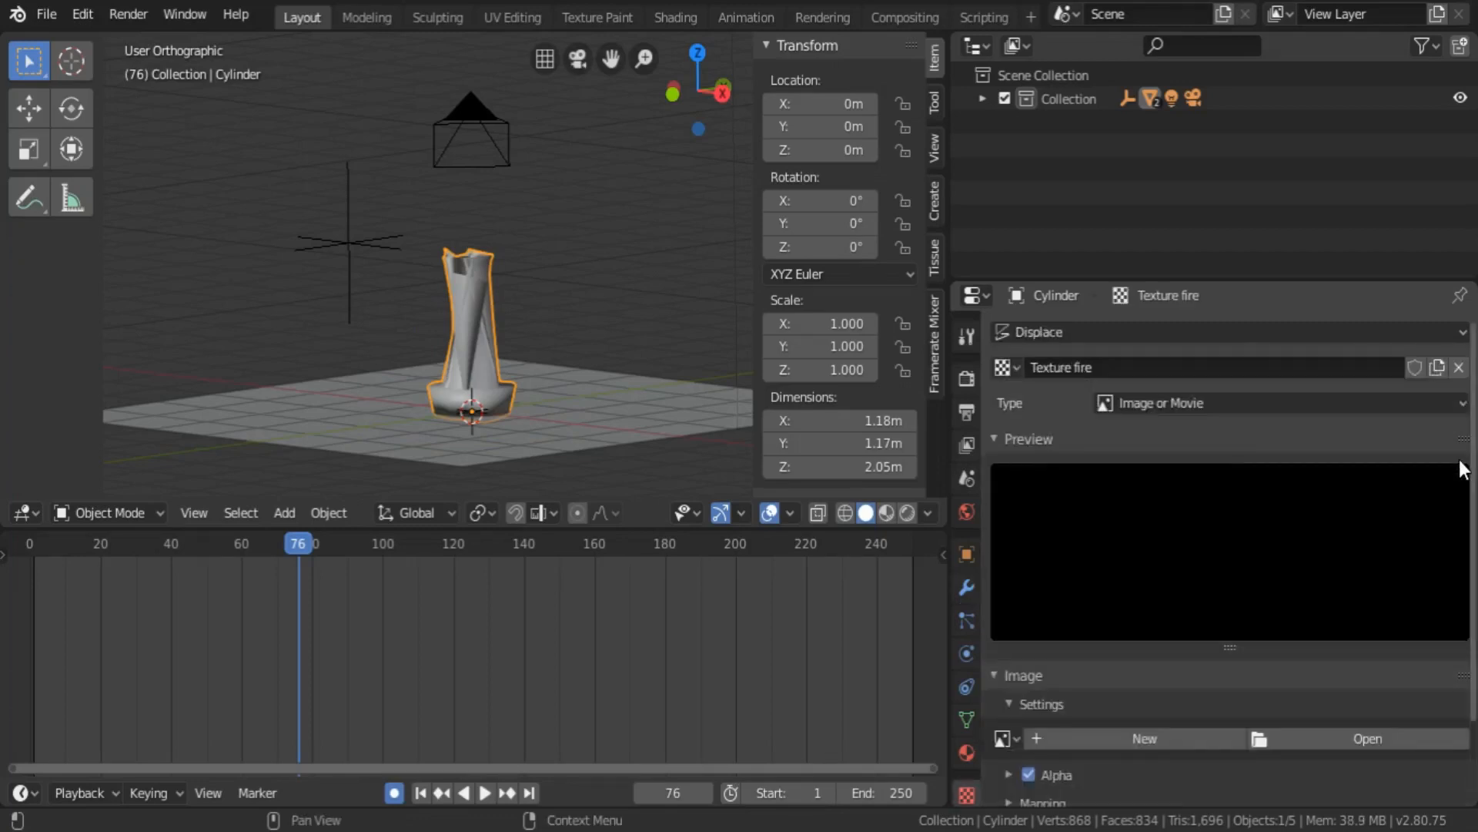
click(1218, 404)
click(1211, 483)
scroll(1206, 497, down, 3)
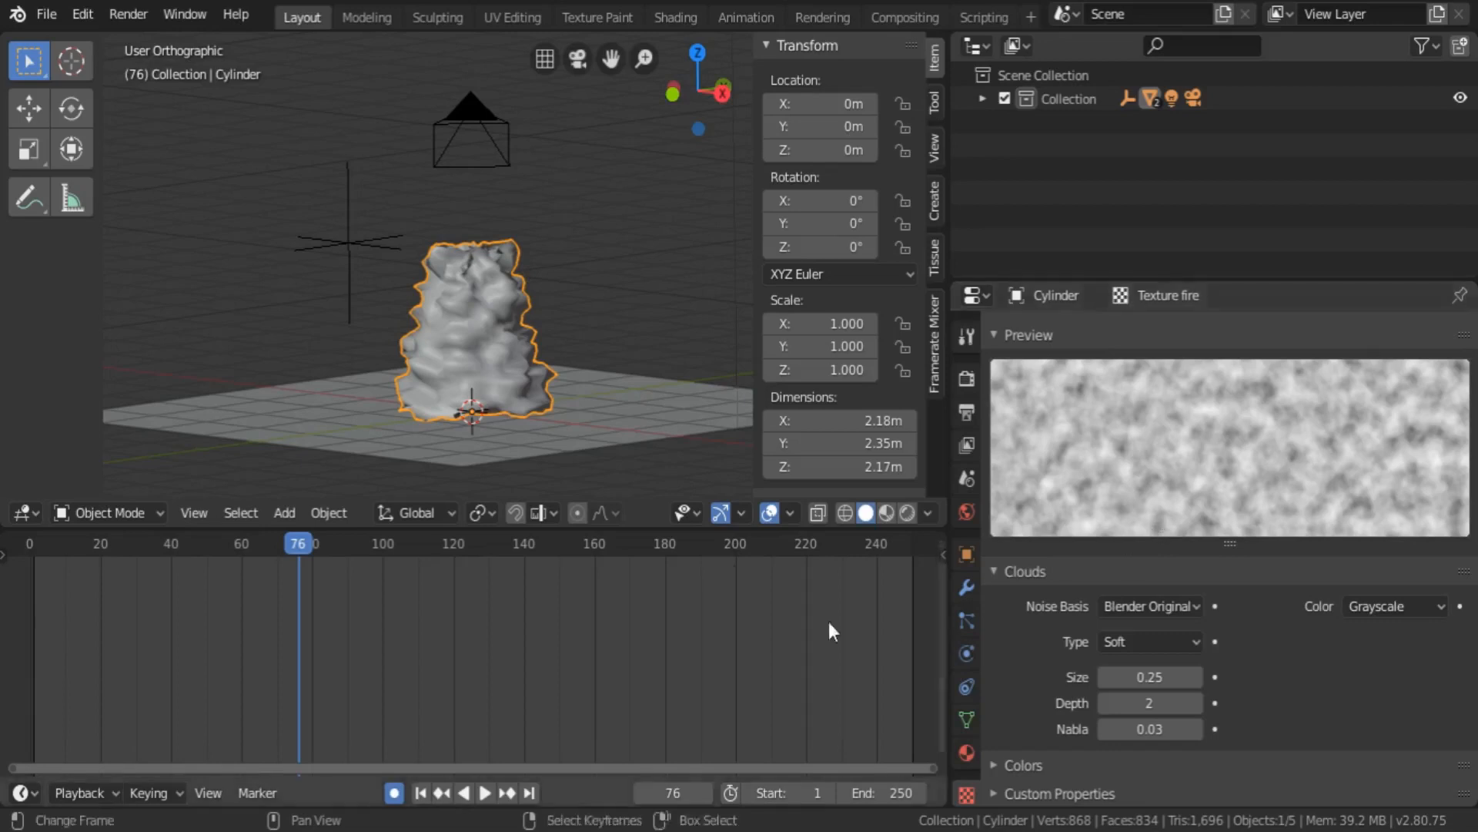
- Set the Displace modifier's texture coordinates to Object, using the empty as the reference object
click(966, 589)
click(1287, 506)
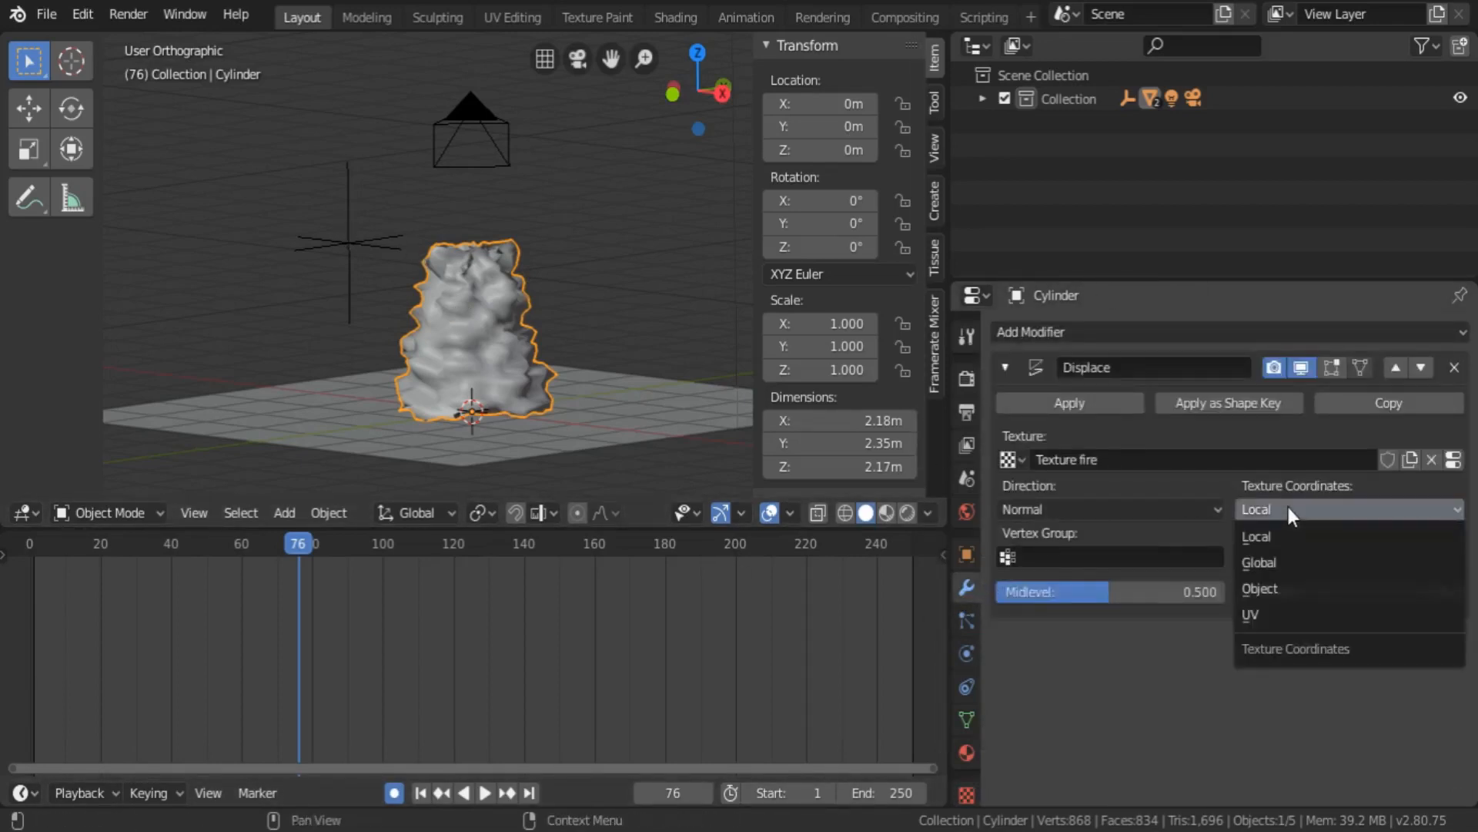
click(1286, 586)
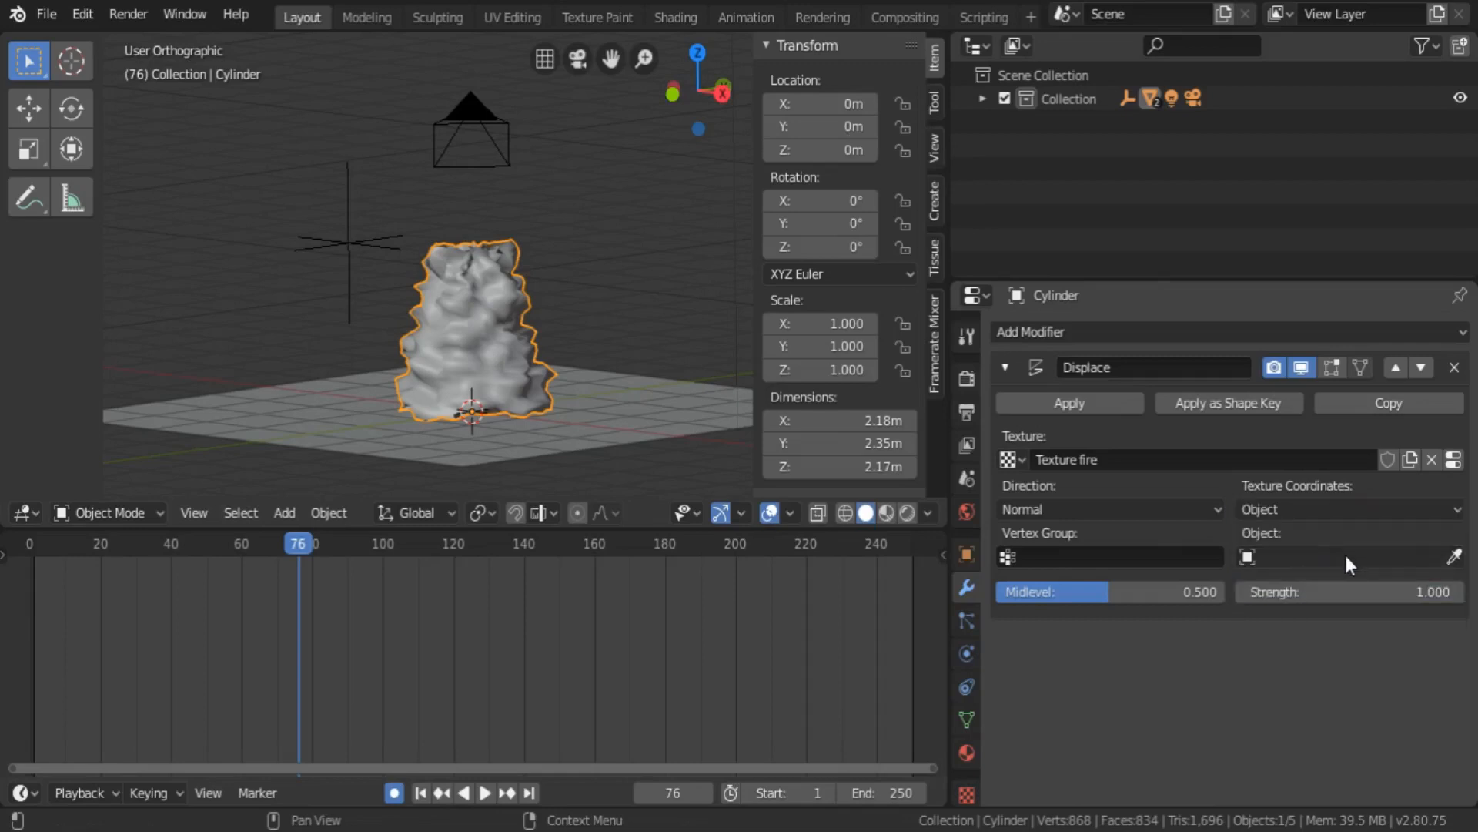
click(1453, 556)
click(373, 233)
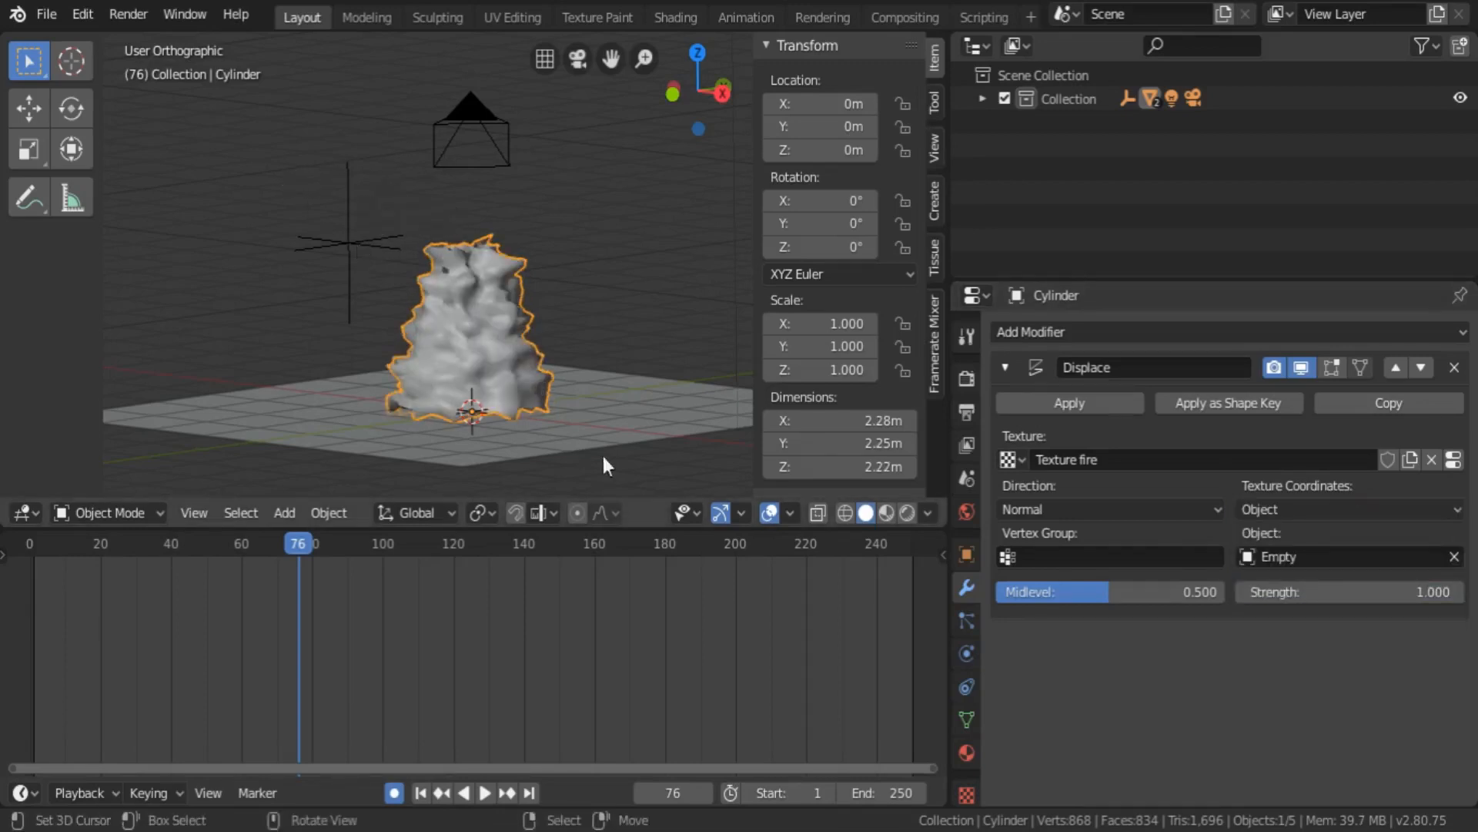
- Play the animation to check how the cylinder's displacement follows the moving empty
click(485, 792)
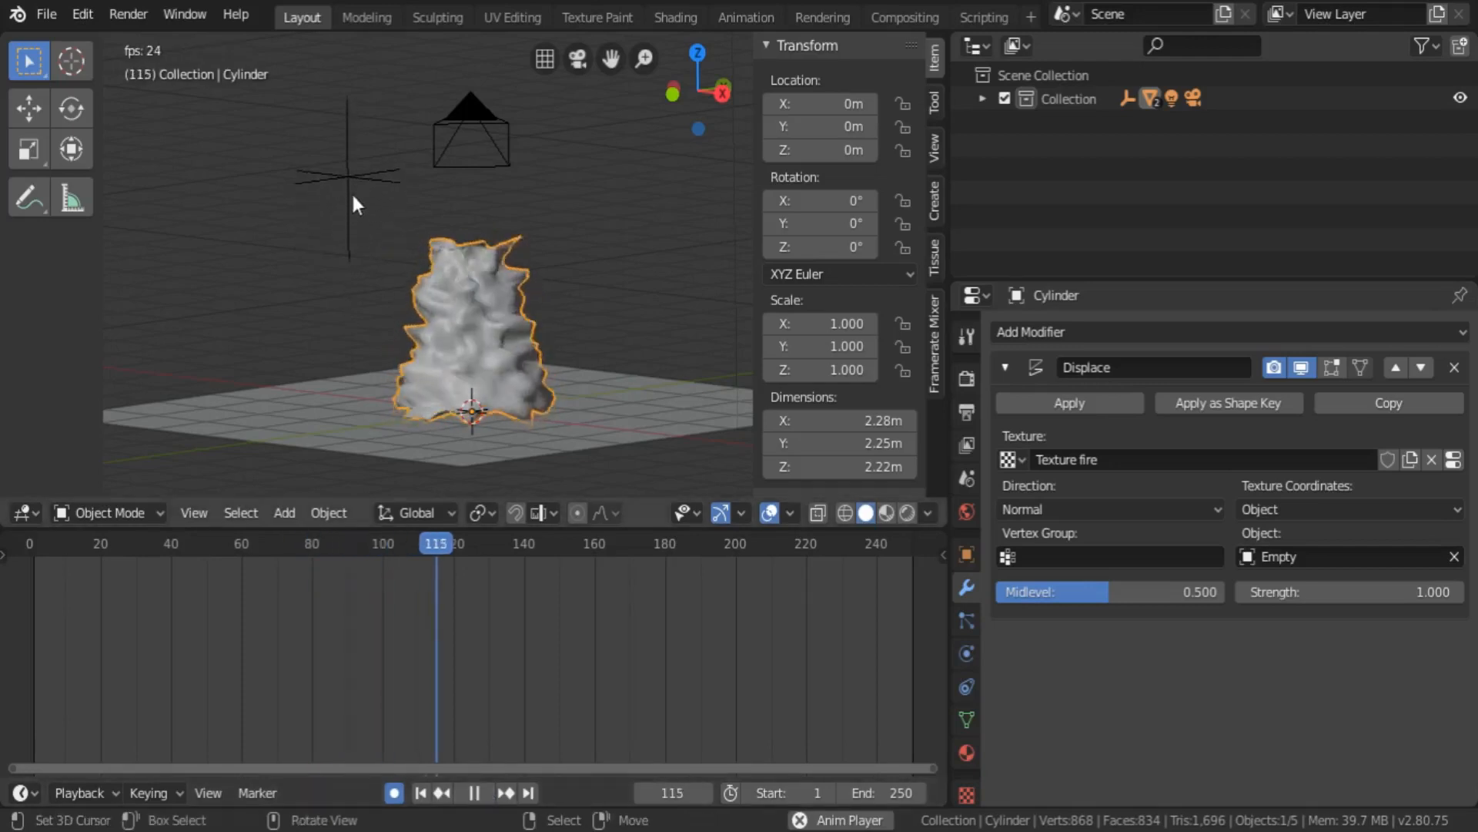
click(345, 171)
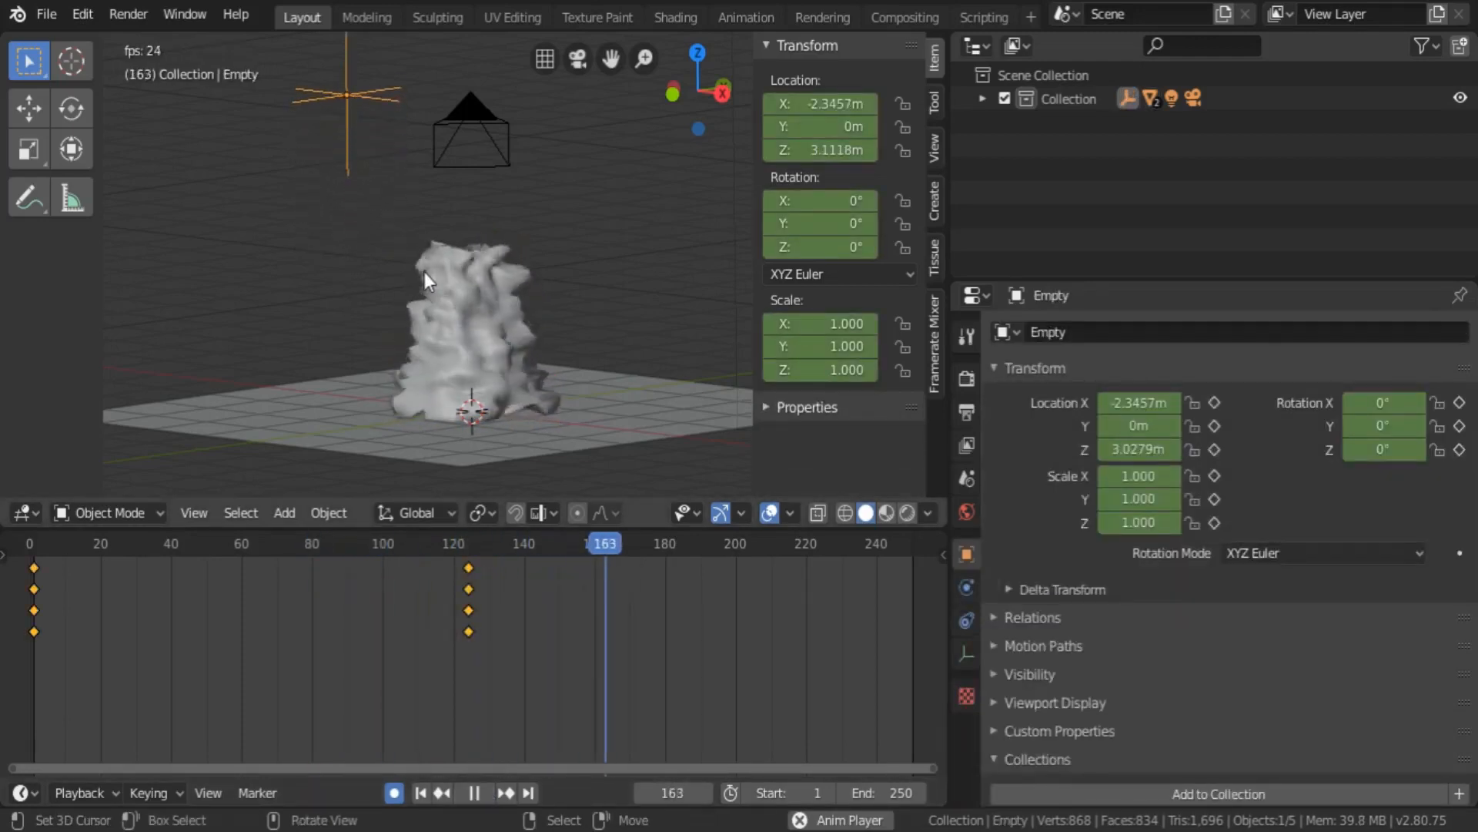
click(514, 331)
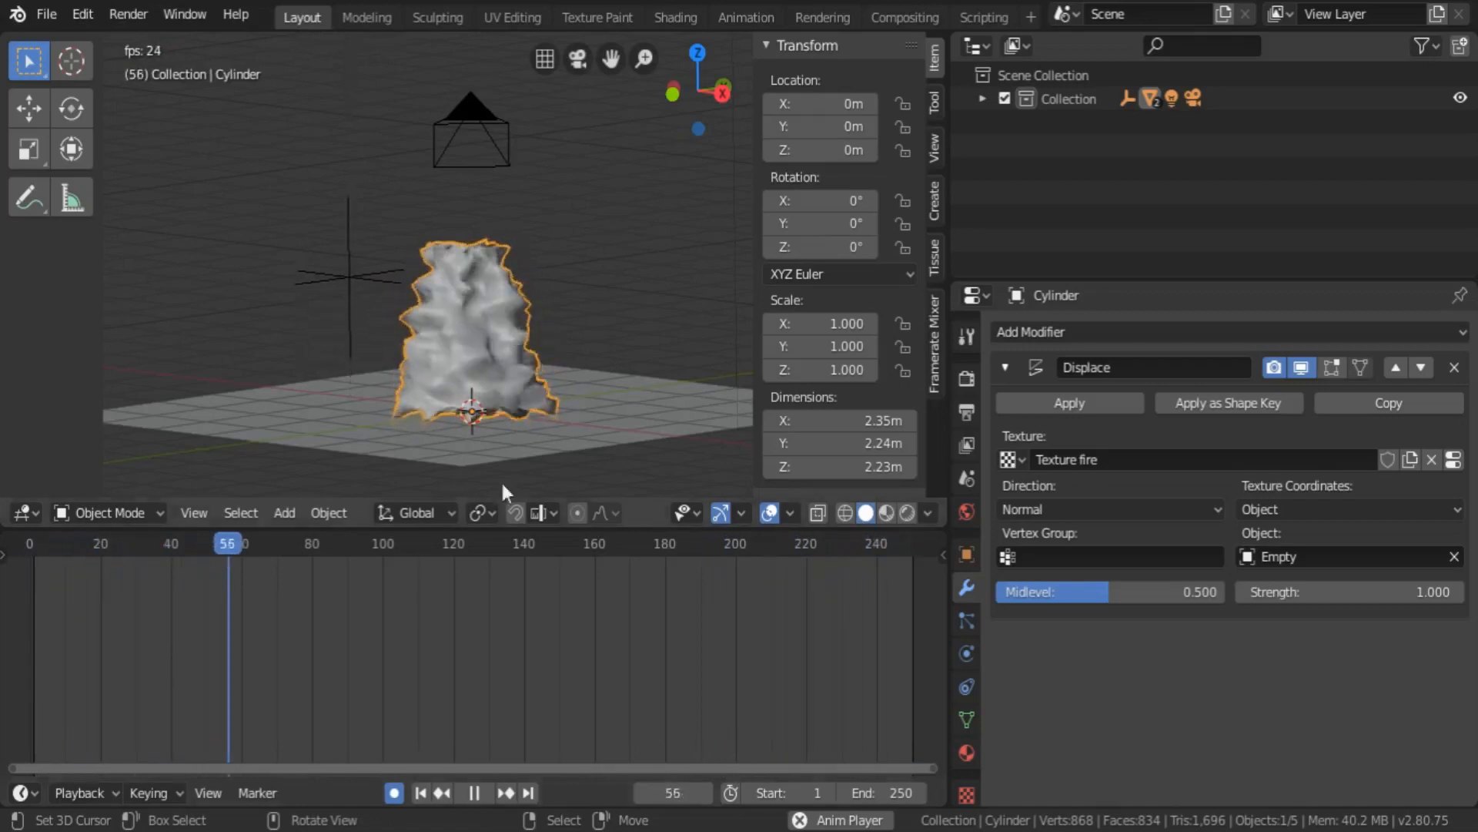
click(474, 792)
- Turn off auto keying and clear the empty's scale keyframes
click(350, 240)
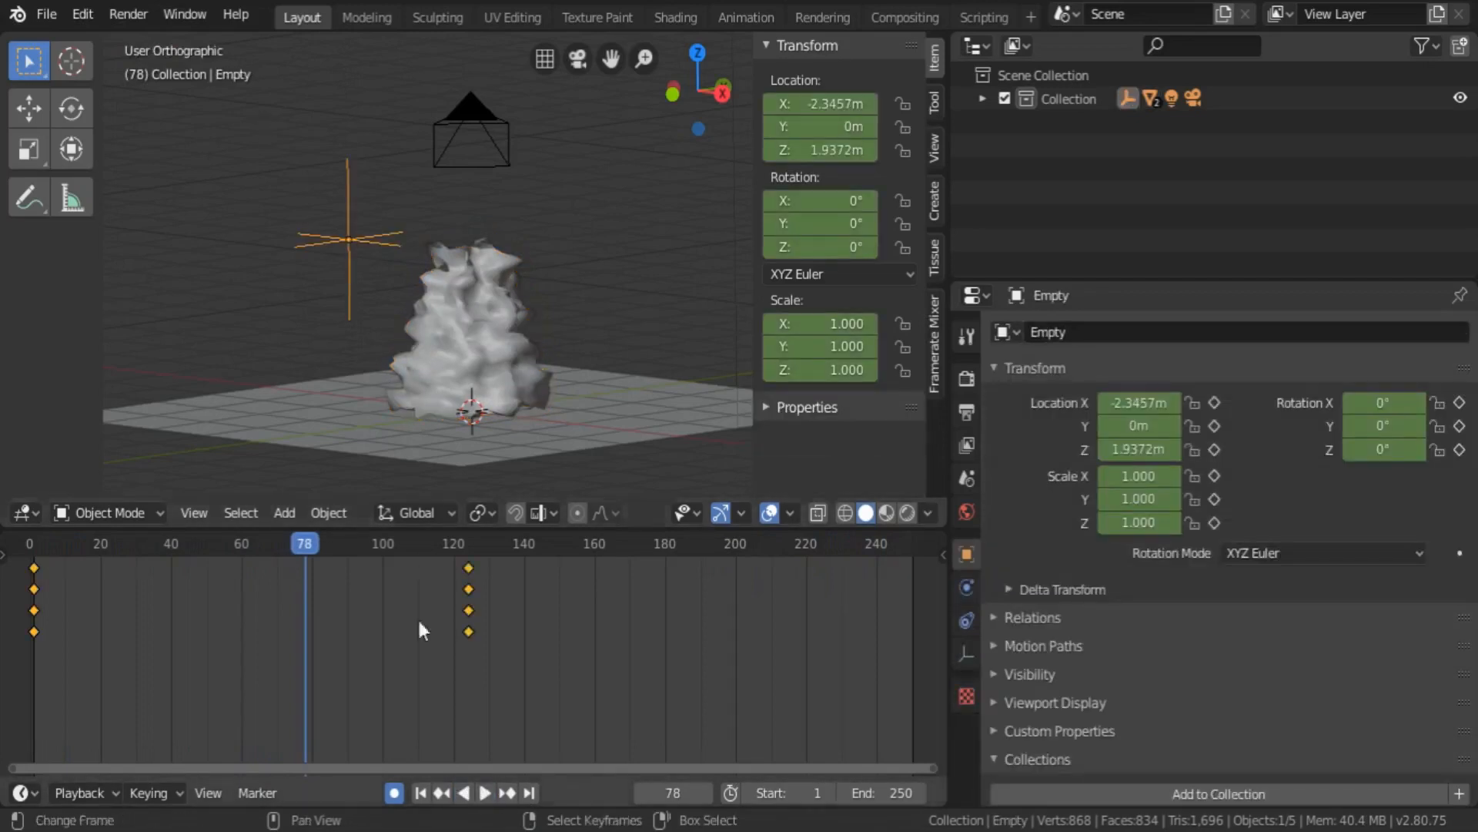
click(397, 795)
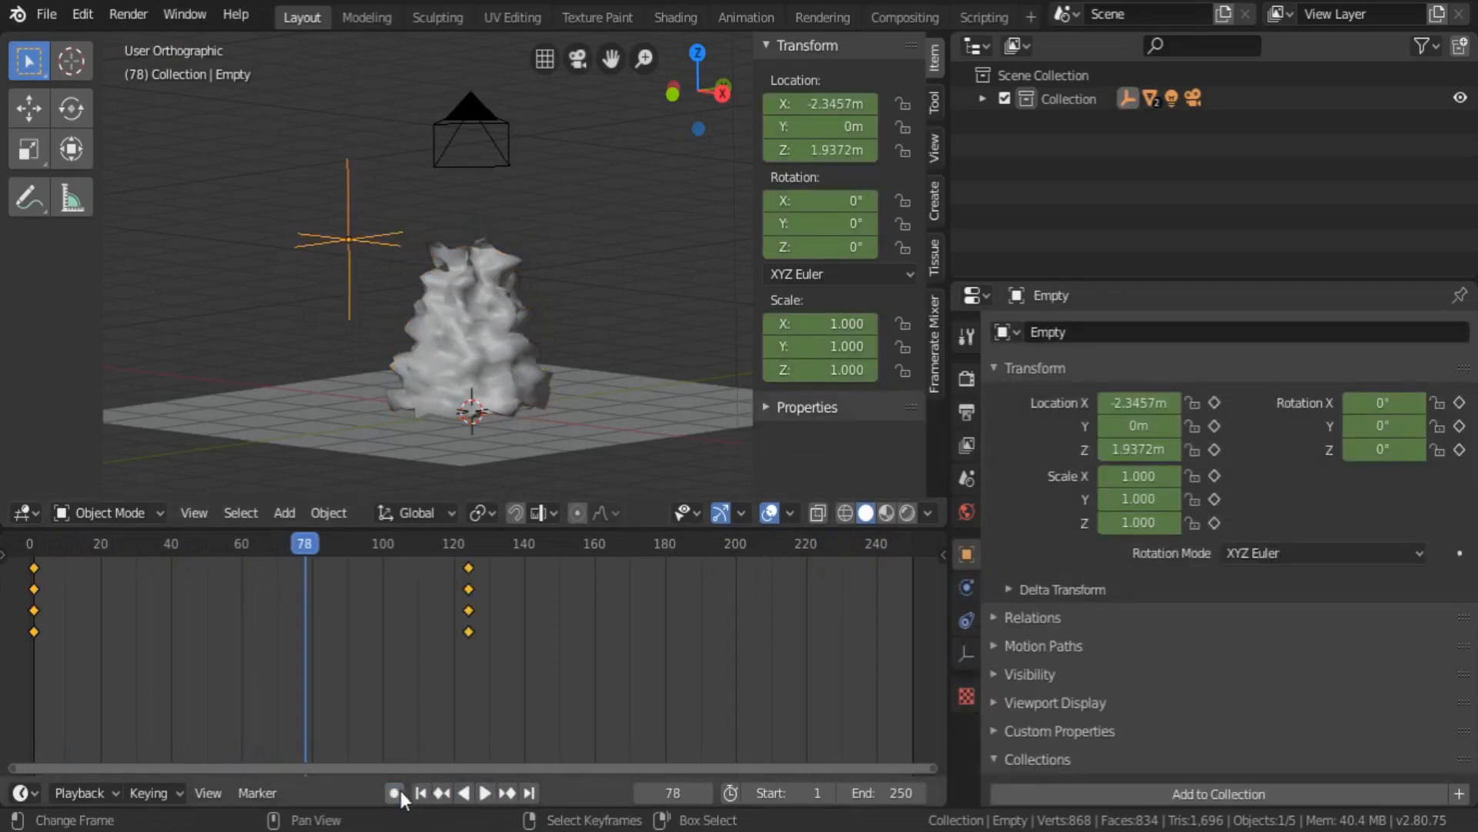
right_click(1124, 493)
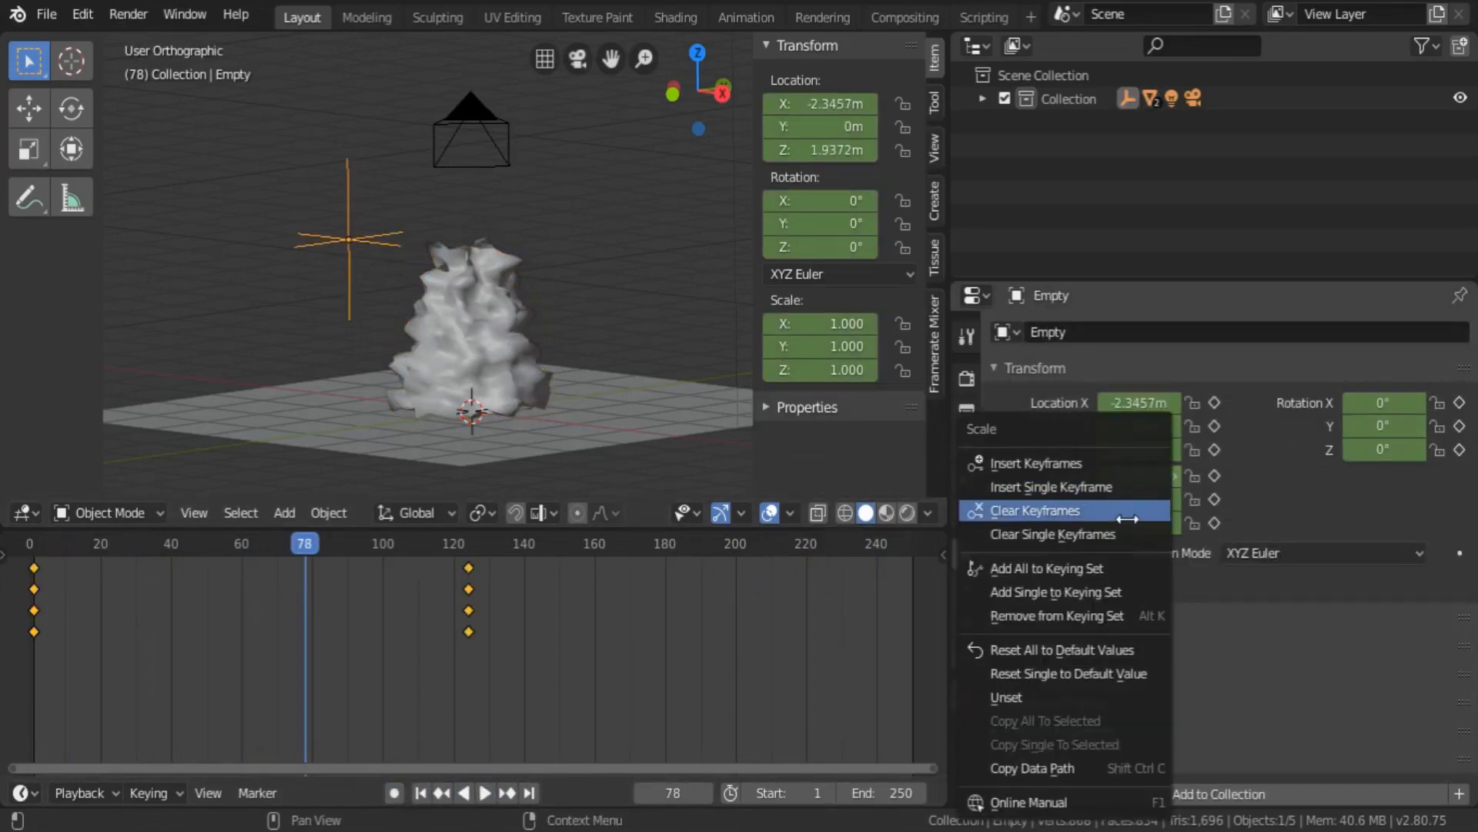
click(1127, 518)
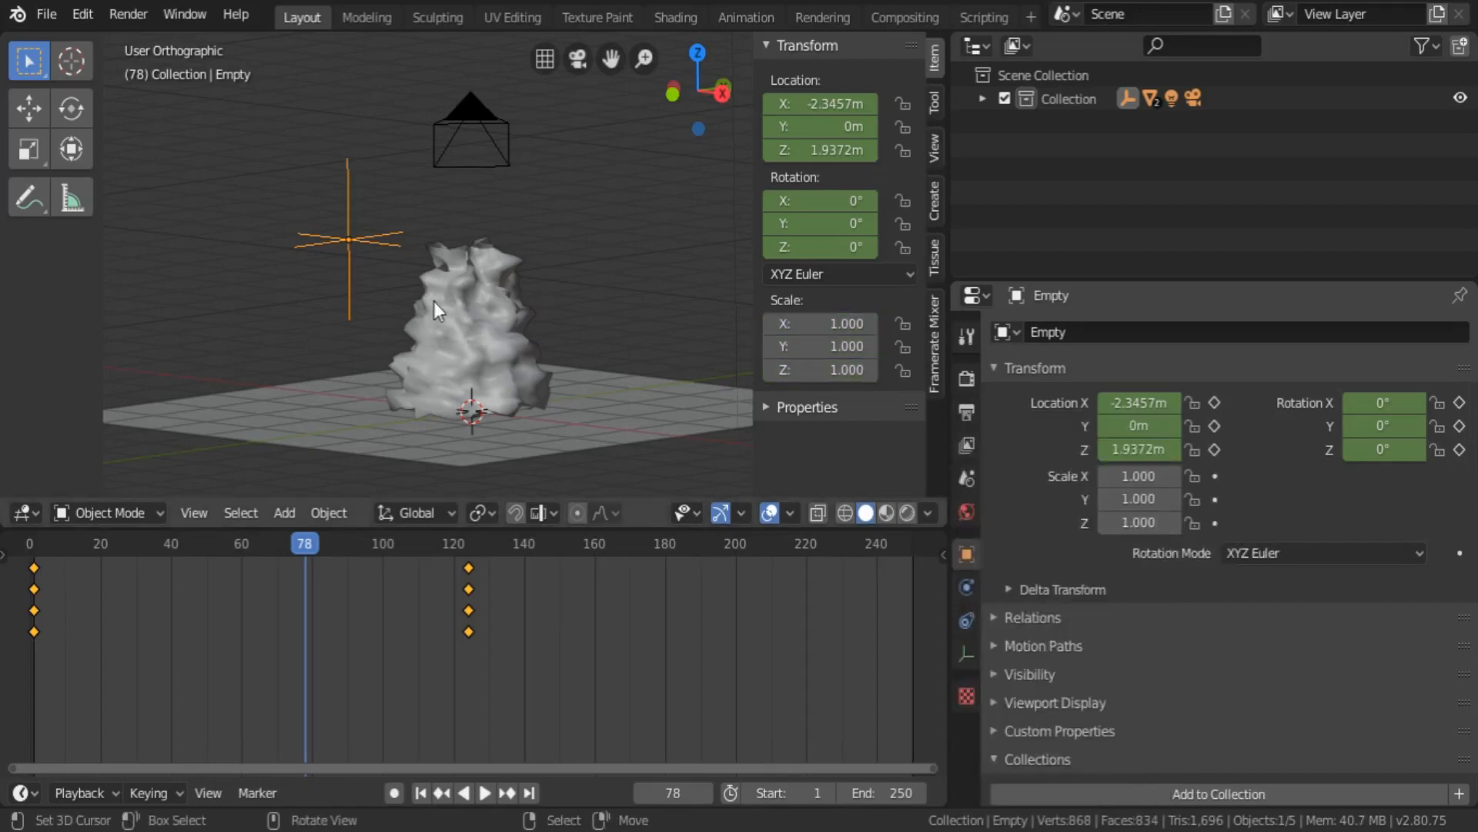
- Scale the empty up uniformly to about 2.506 and start playing the animation
key(s)
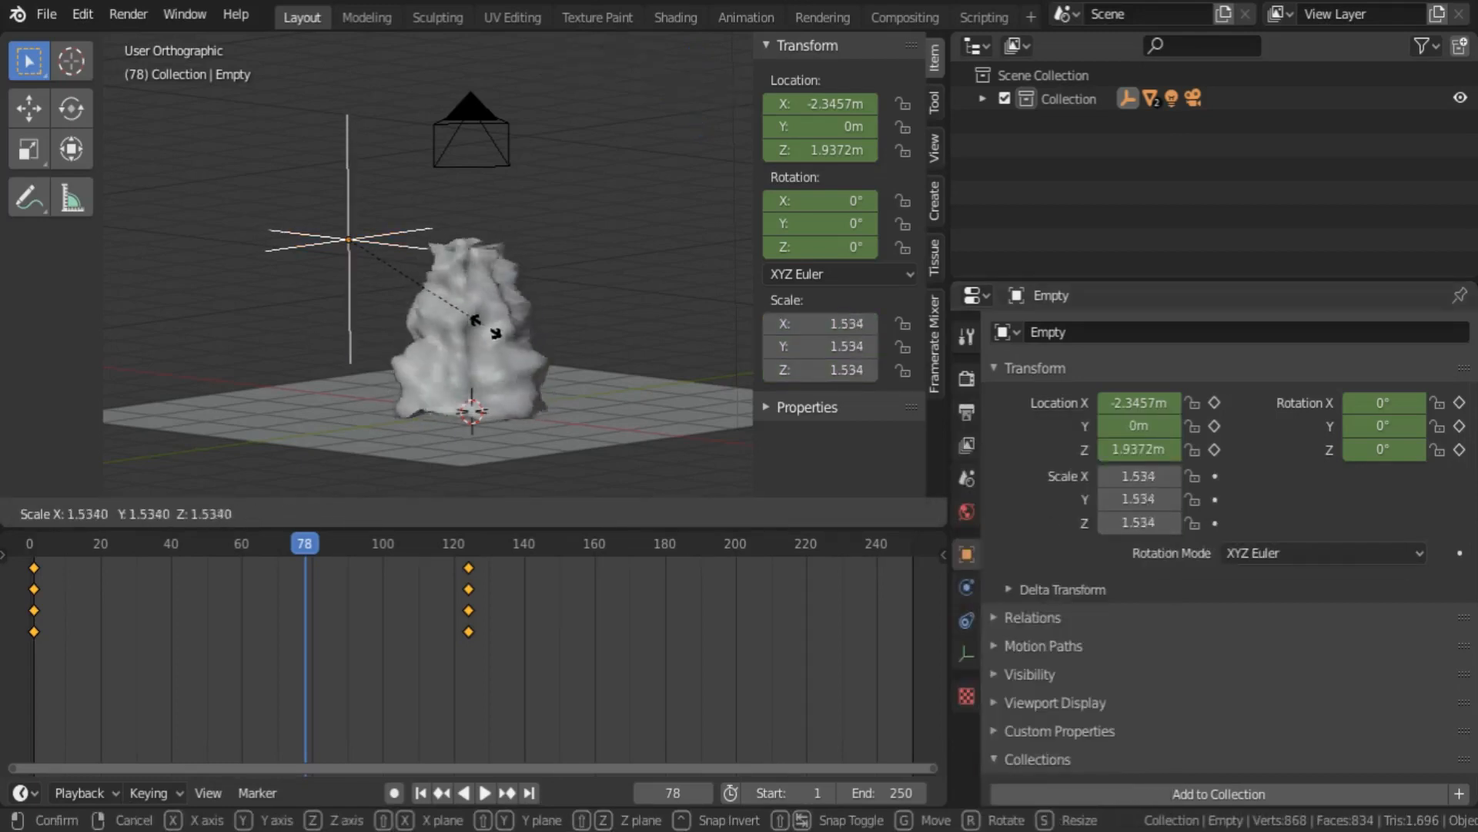
click(556, 379)
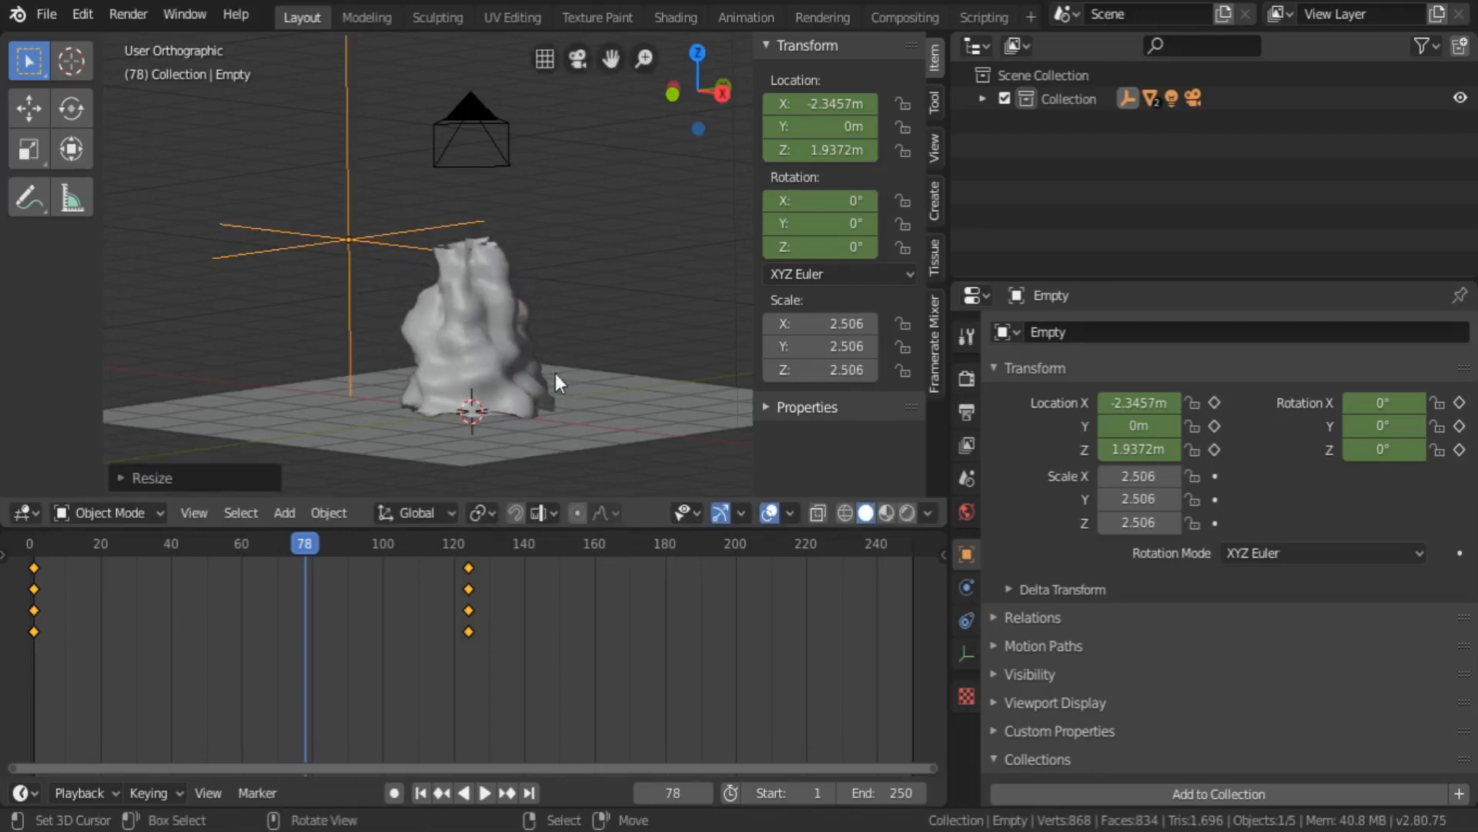
click(487, 791)
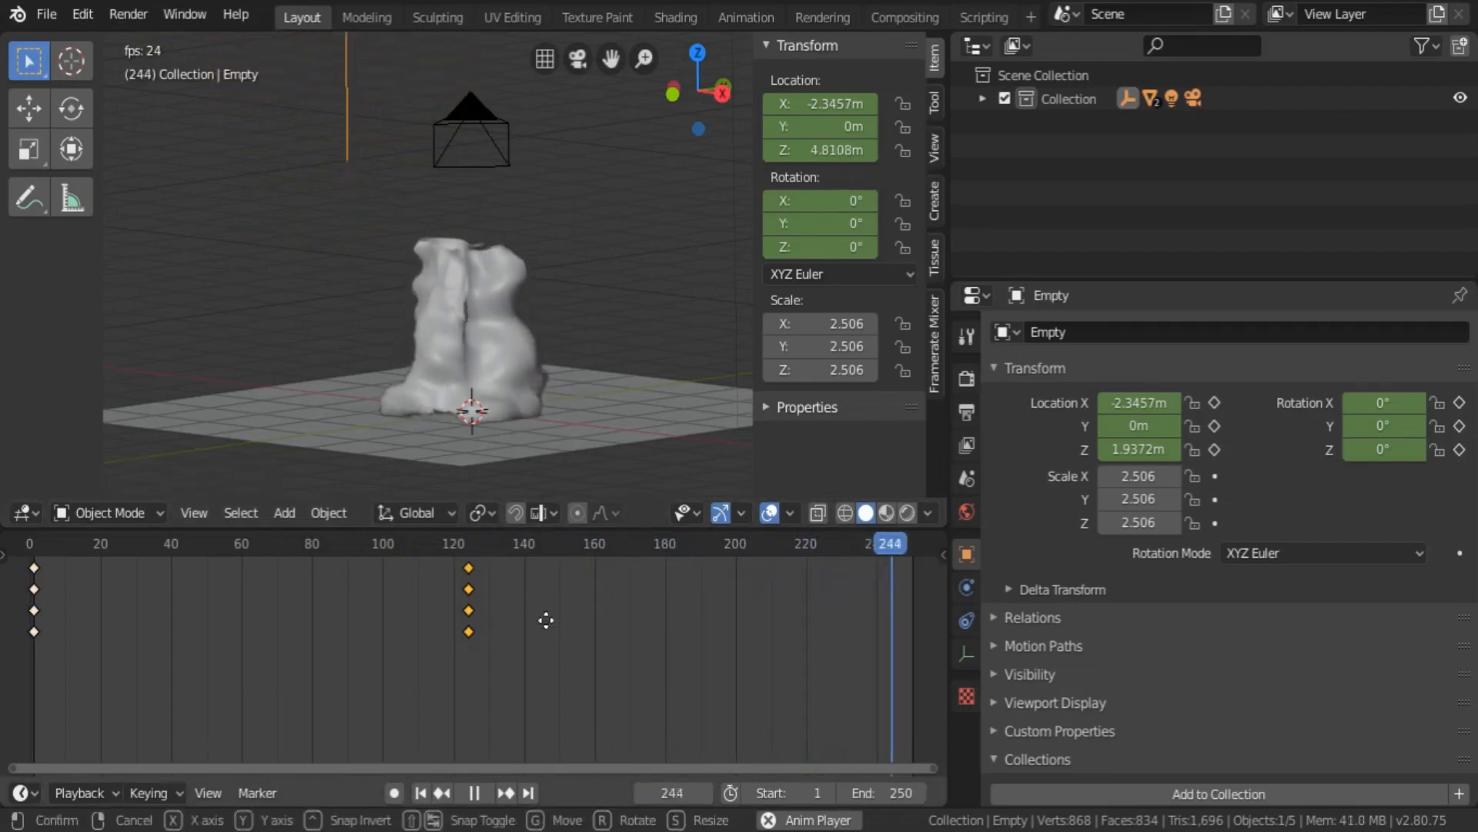
- Speed up the motion by moving the empty's second set of keyframes to about frame 23 during playback, and stop playback
key(g)
click(396, 634)
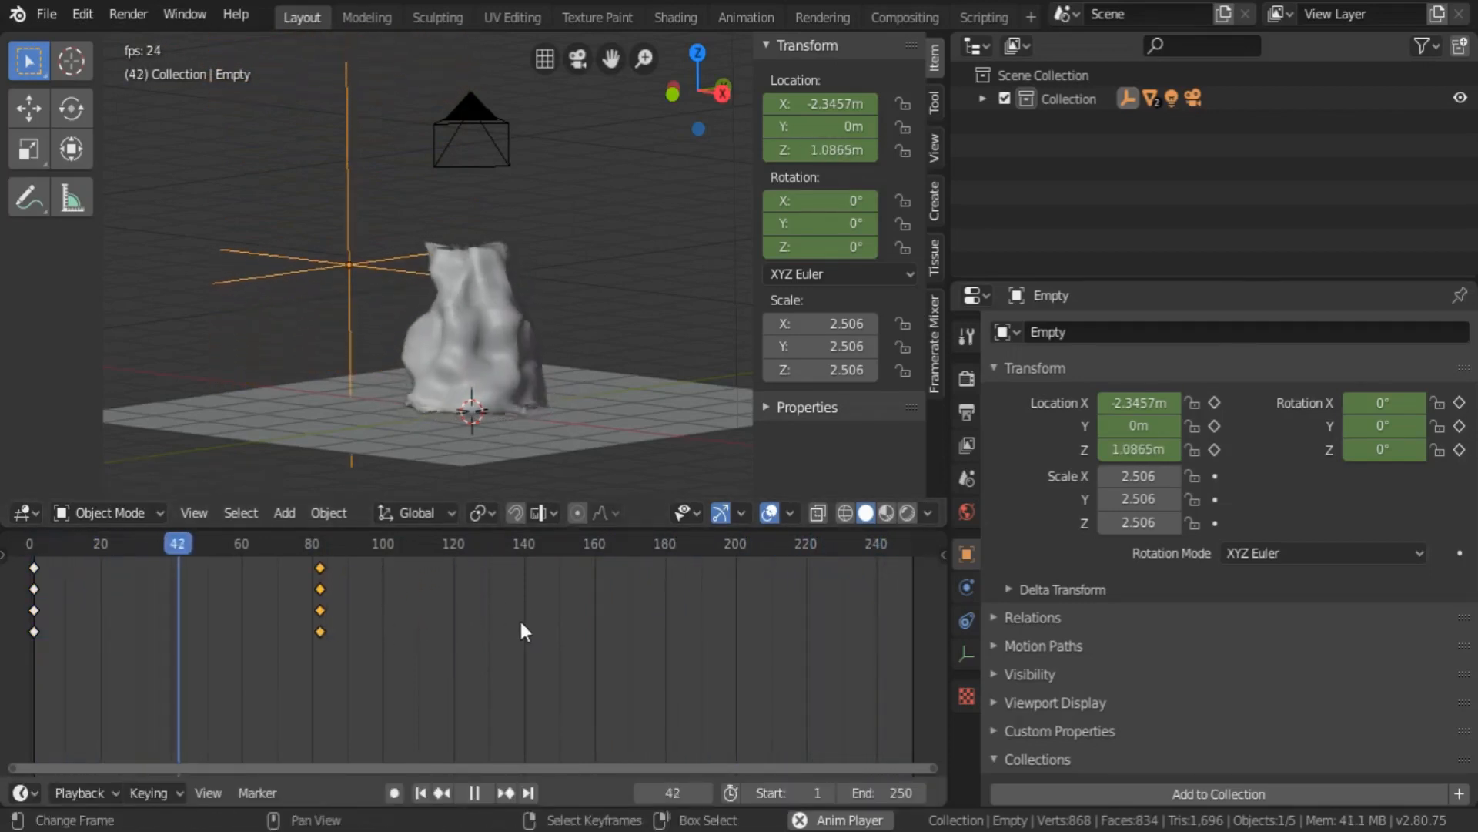
key(g)
click(427, 633)
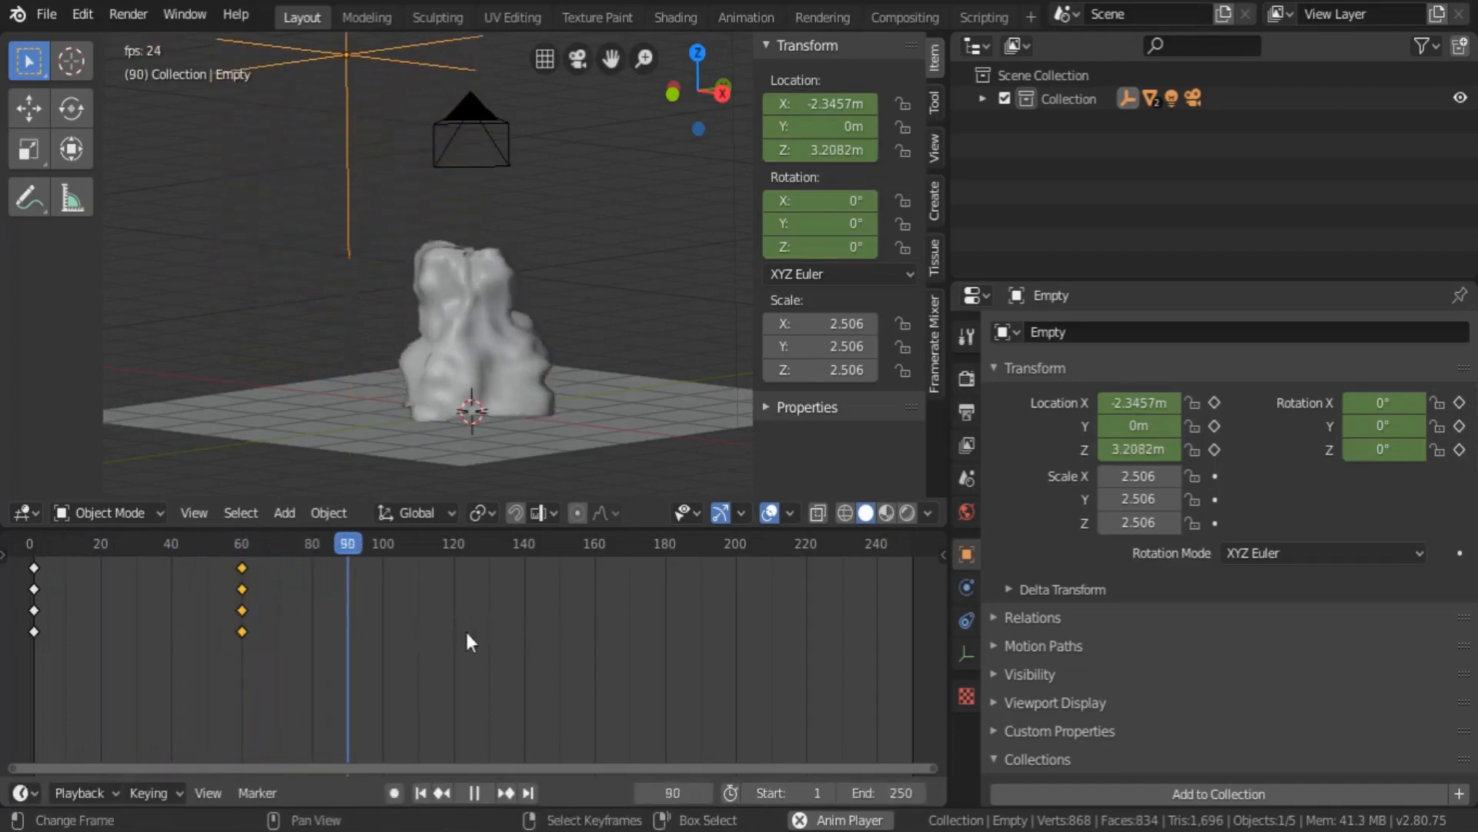
key(g)
click(410, 635)
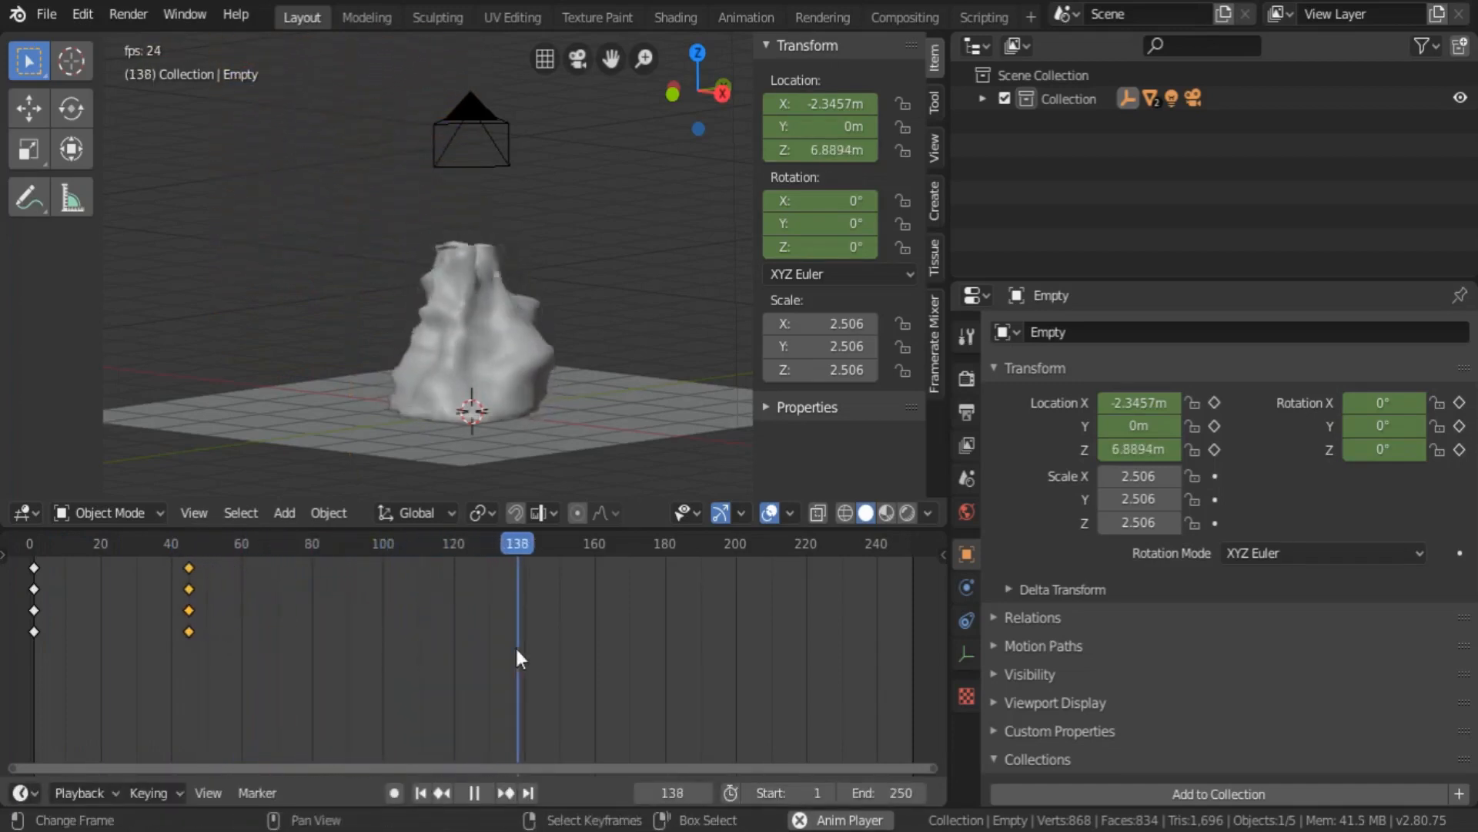
key(g)
click(452, 651)
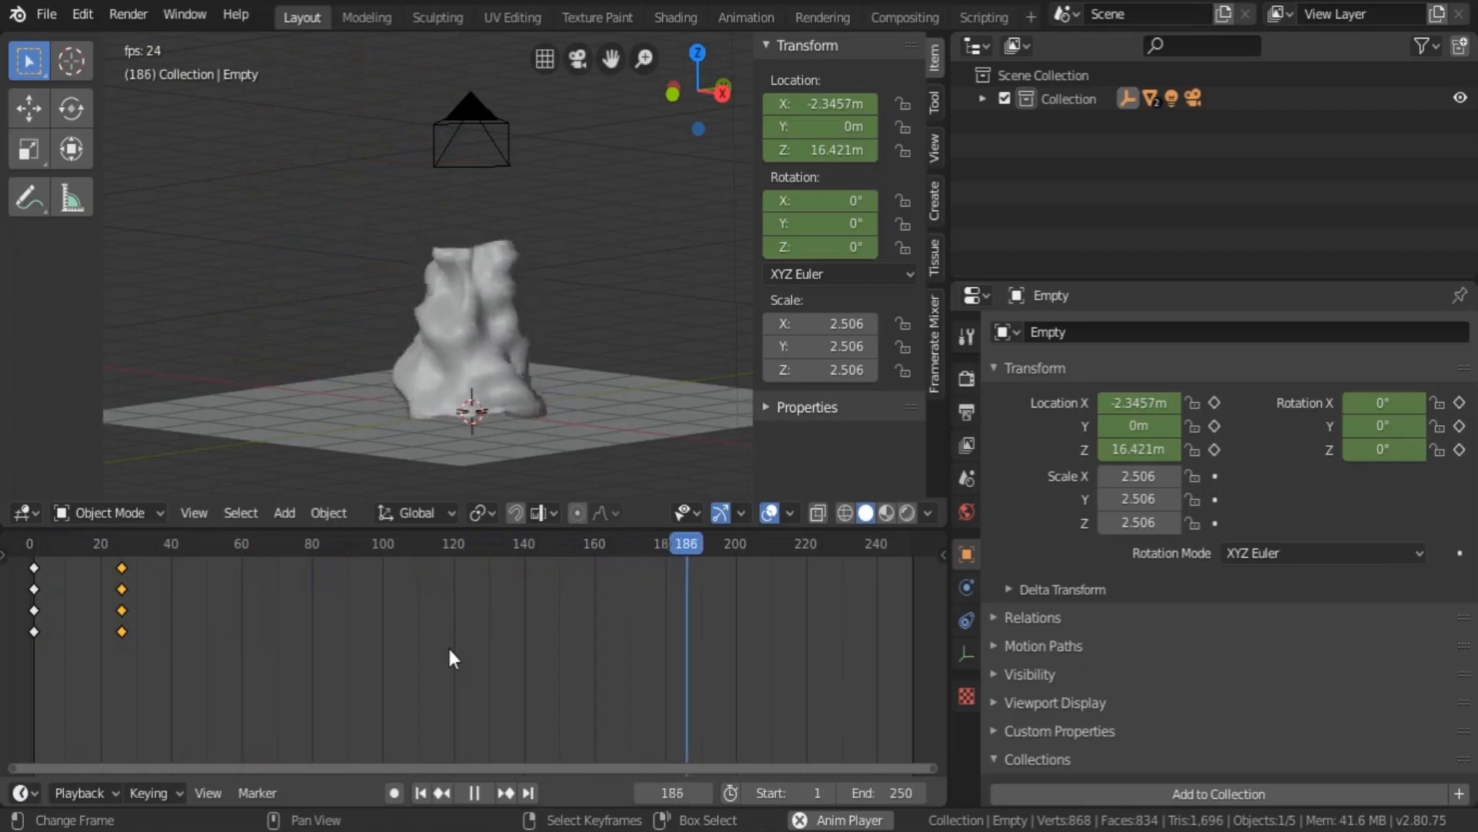
key(g)
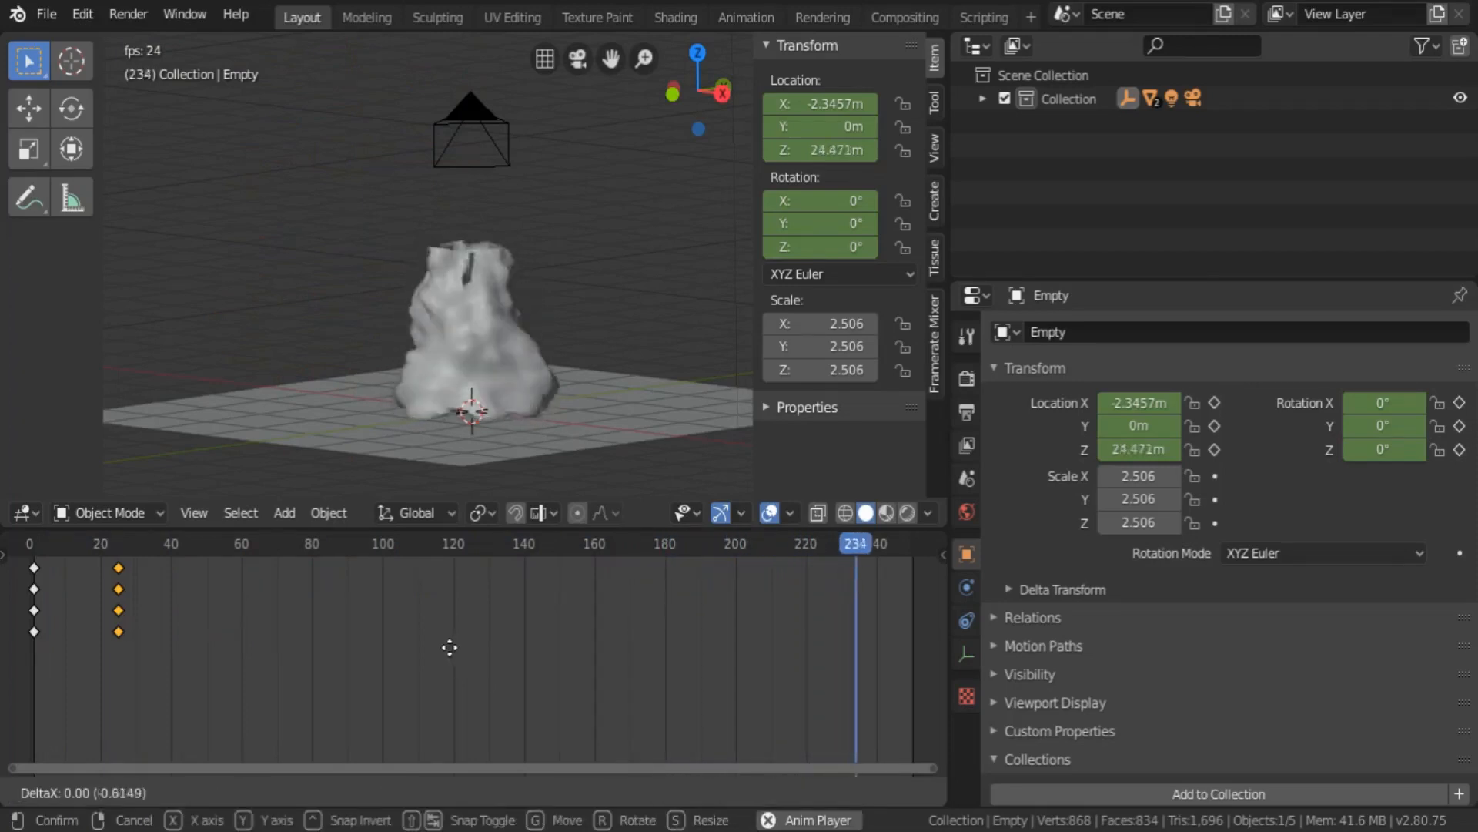
click(439, 645)
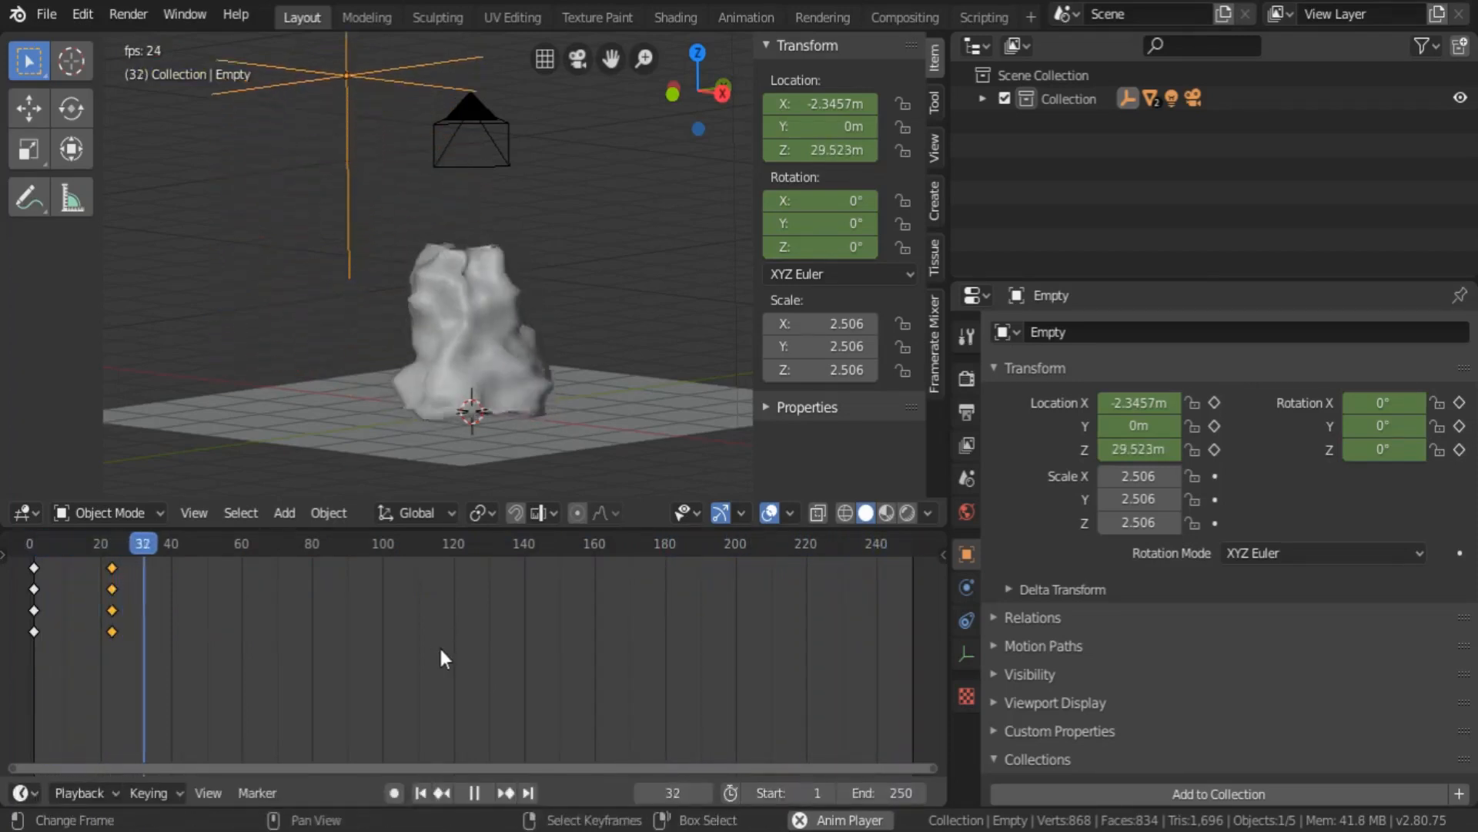
click(475, 793)
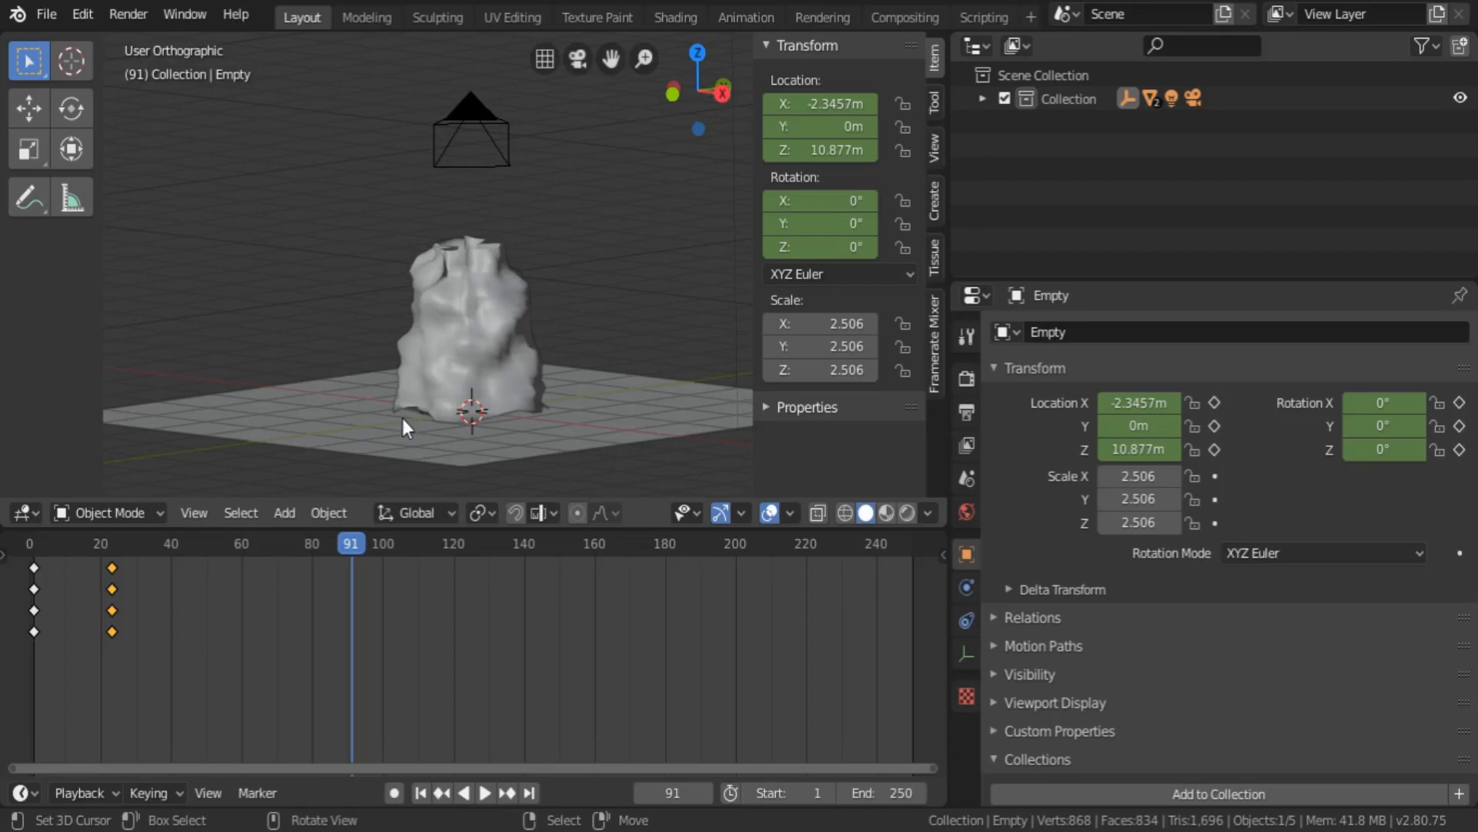
- Play the animation again and inspect the displaced cylinder from above and from the side
click(485, 792)
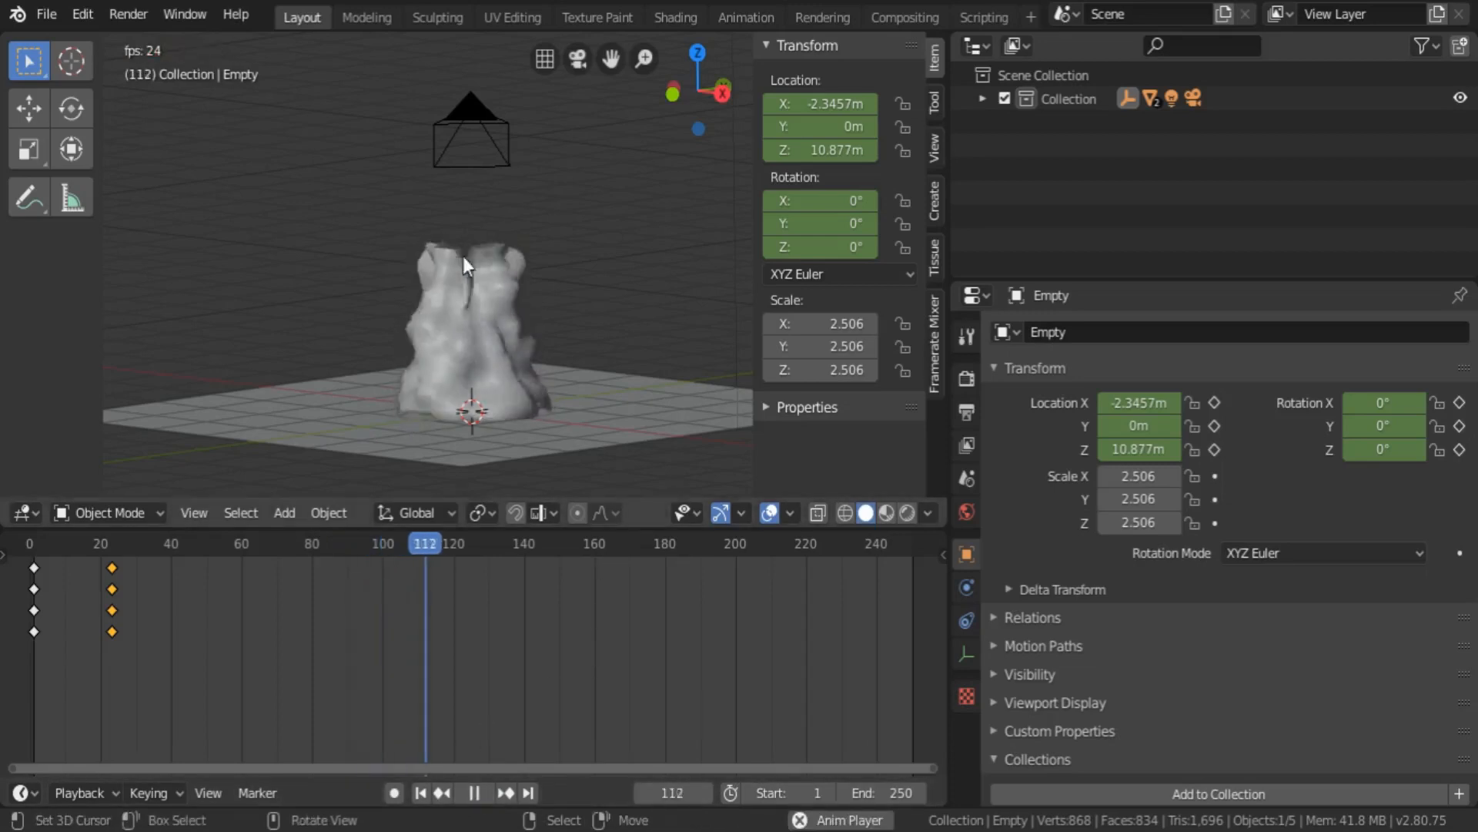
middle_drag(464, 257, 487, 302)
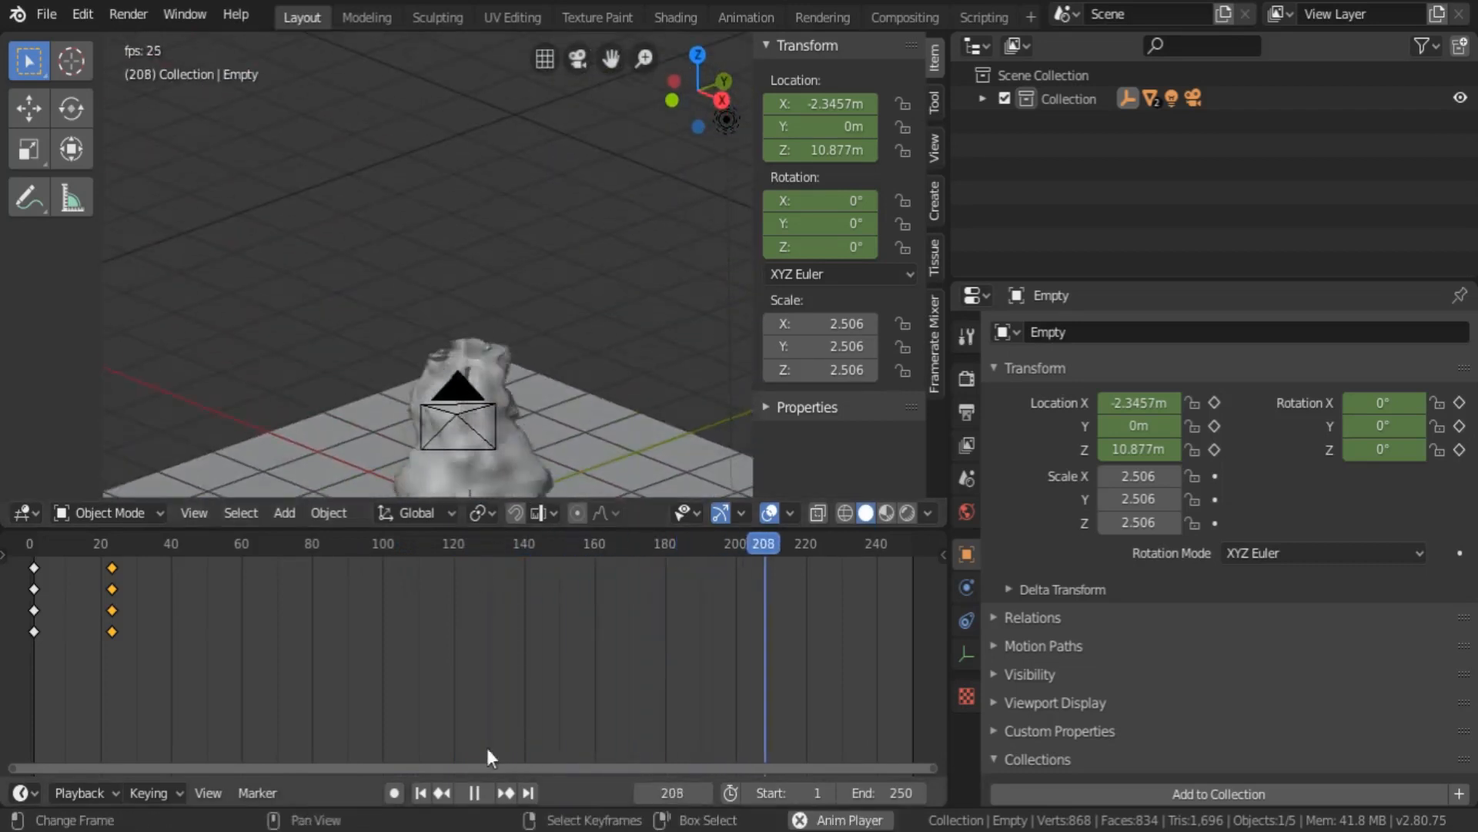
click(478, 792)
middle_drag(468, 360, 481, 285)
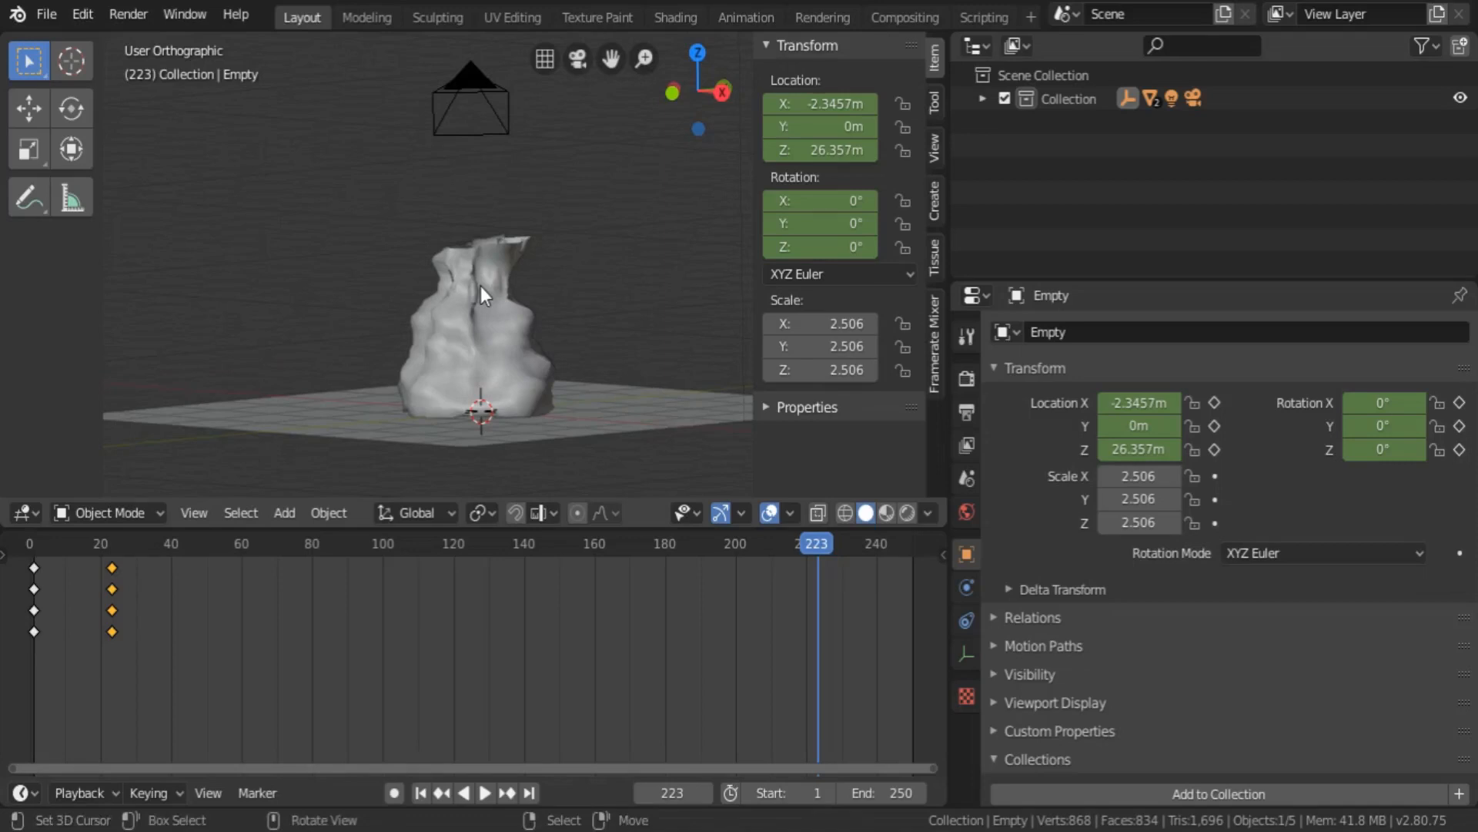
- Select the displaced cylinder and turn off its Displace modifier's display in the viewport
click(512, 333)
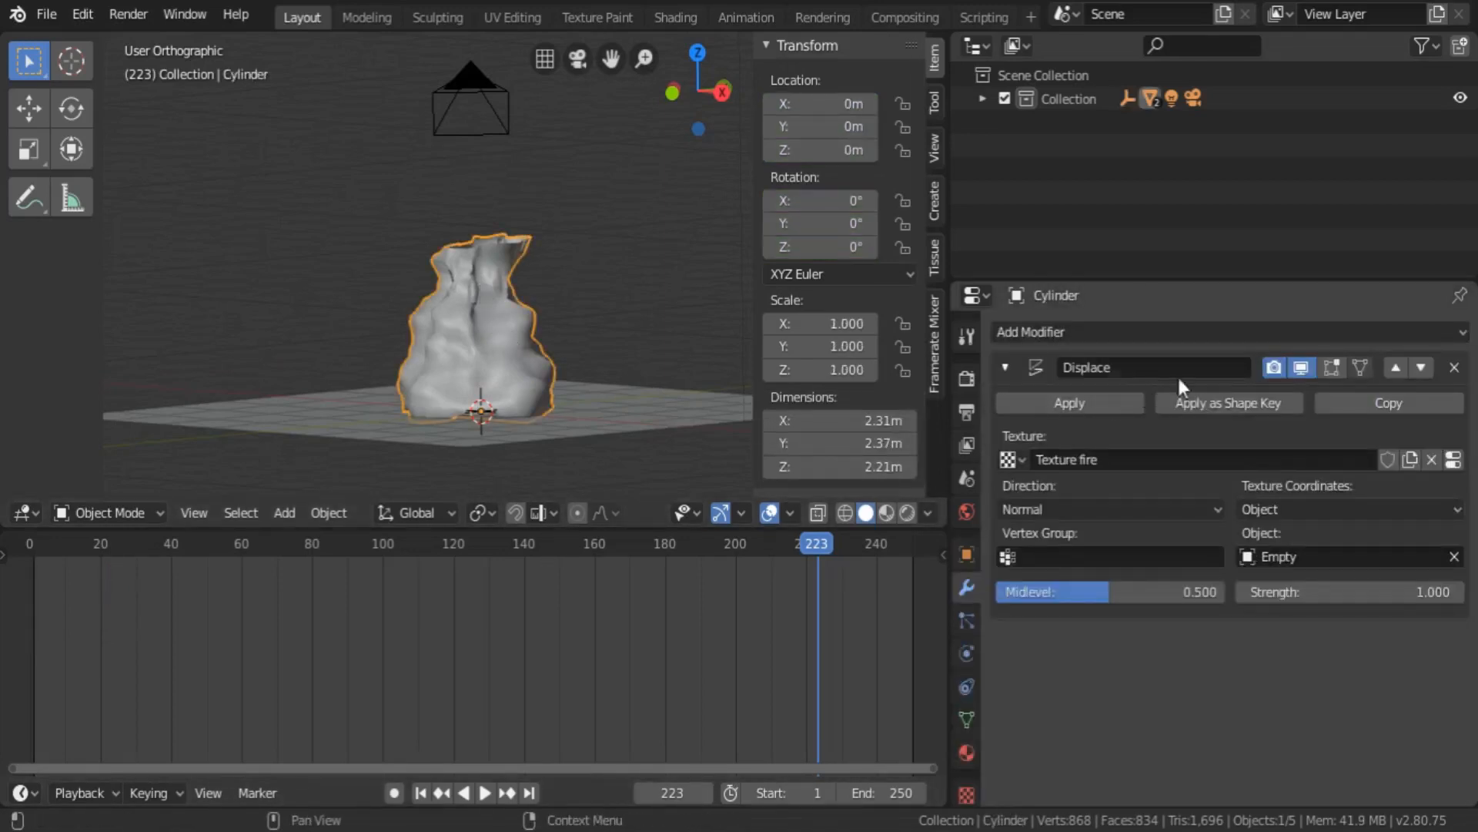
click(1300, 367)
shift+scroll(543, 303, down, 2)
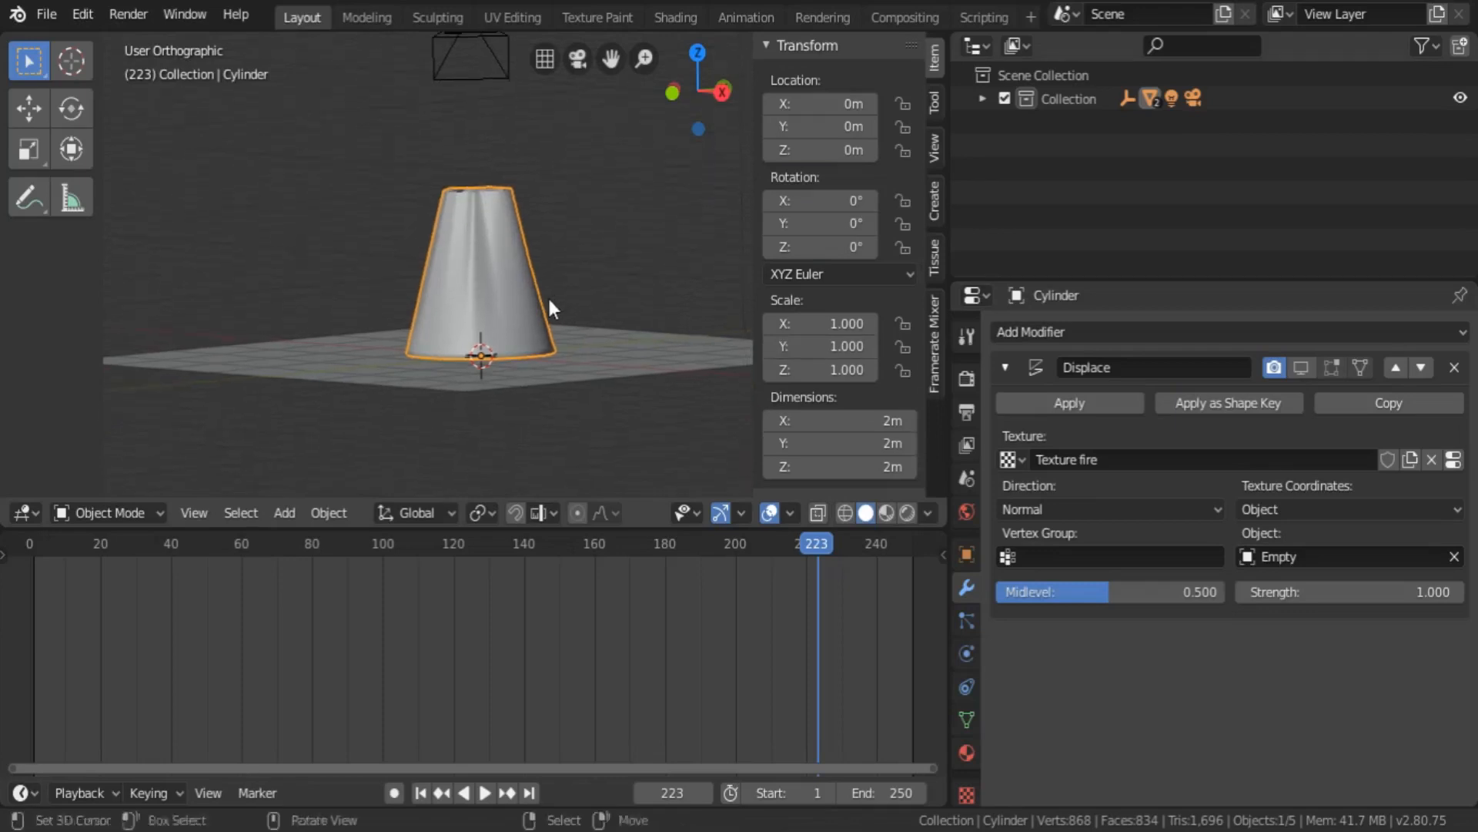
middle_drag(548, 294, 549, 280)
scroll(397, 437, up, 2)
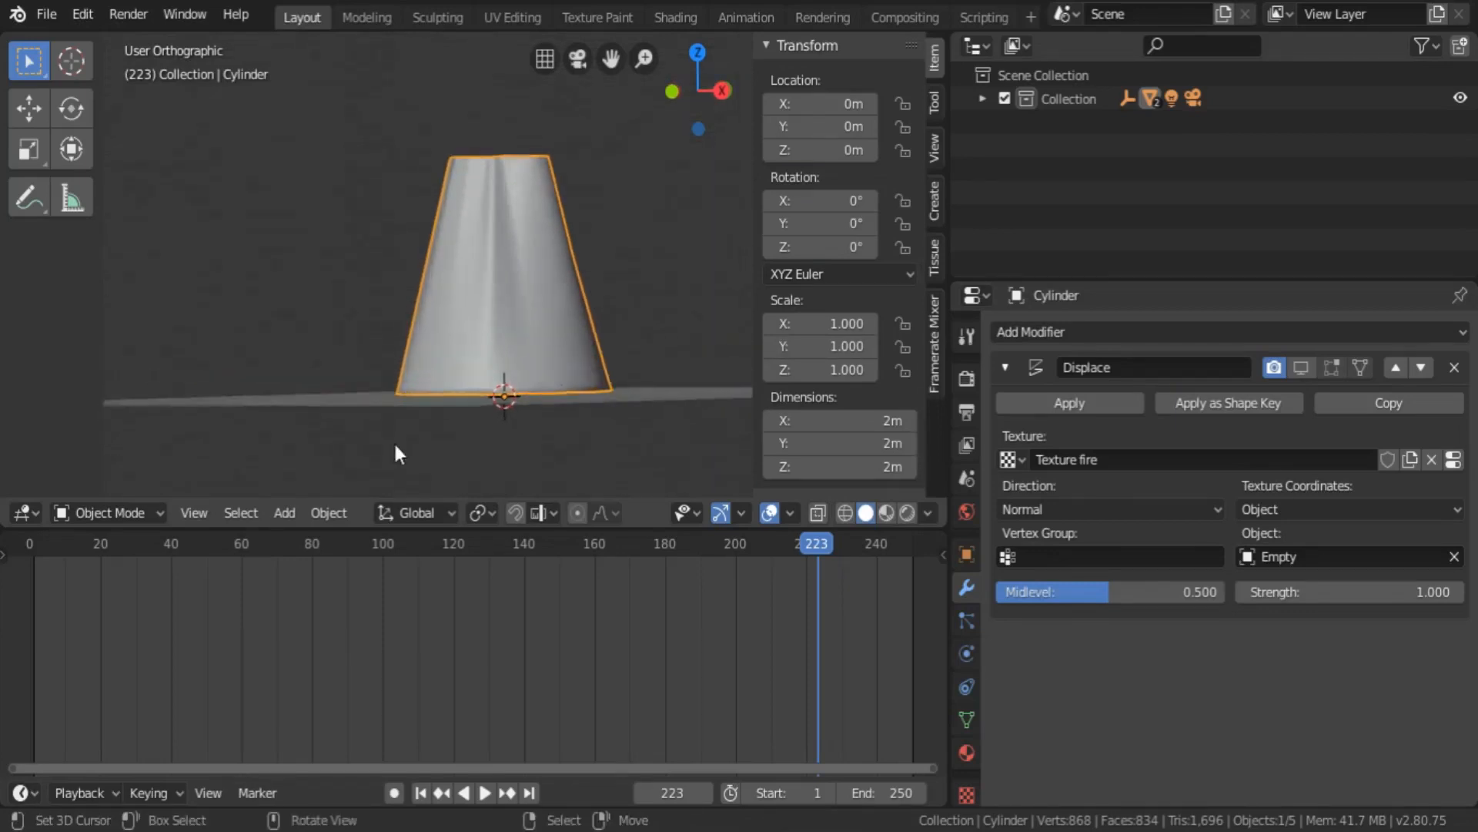
scroll(395, 447, up, 1)
- Switch the cylinder to Weight Paint mode, expand the brush options and turn on X-ray display
click(60, 508)
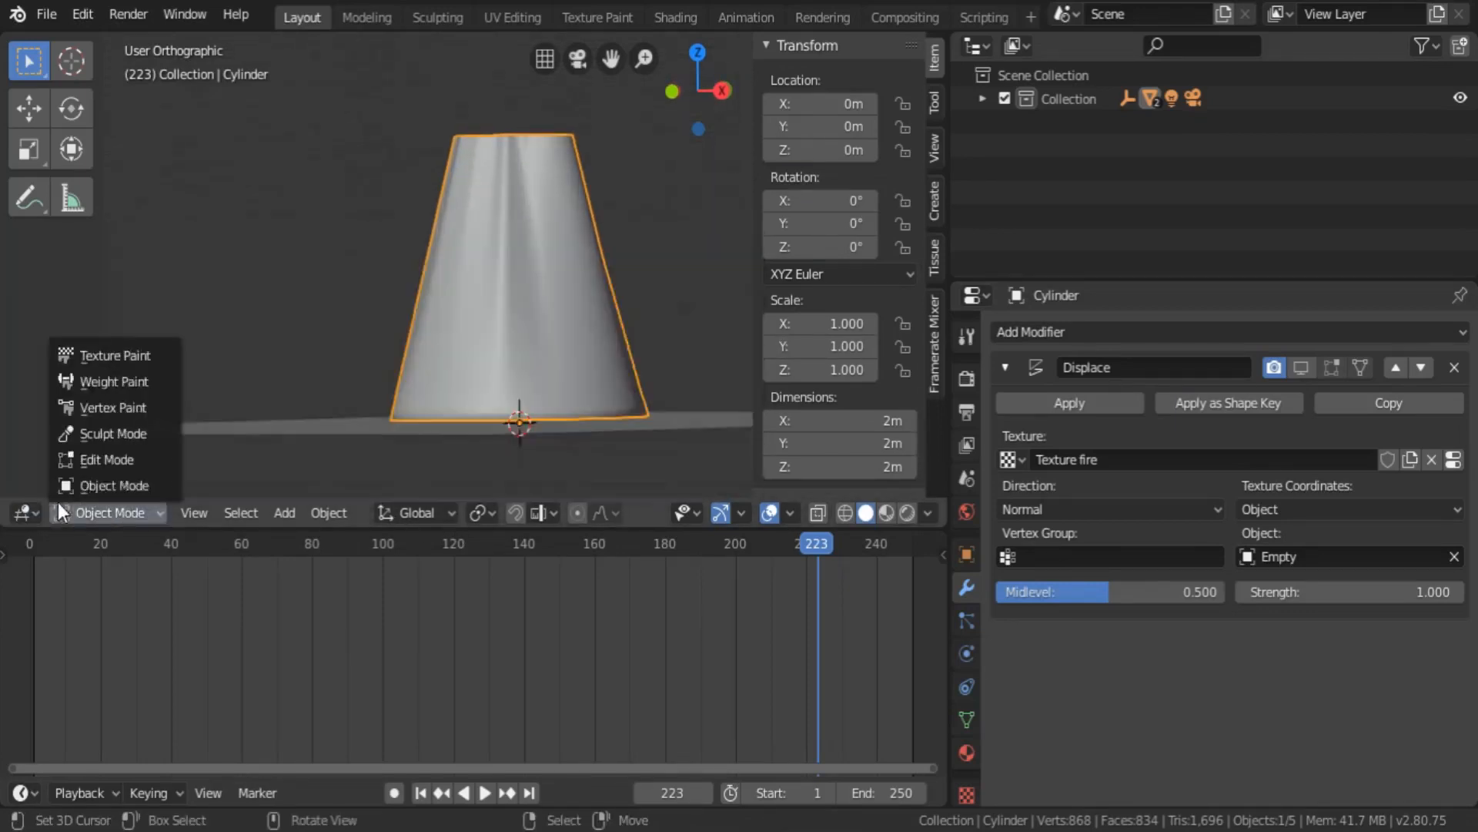
click(114, 381)
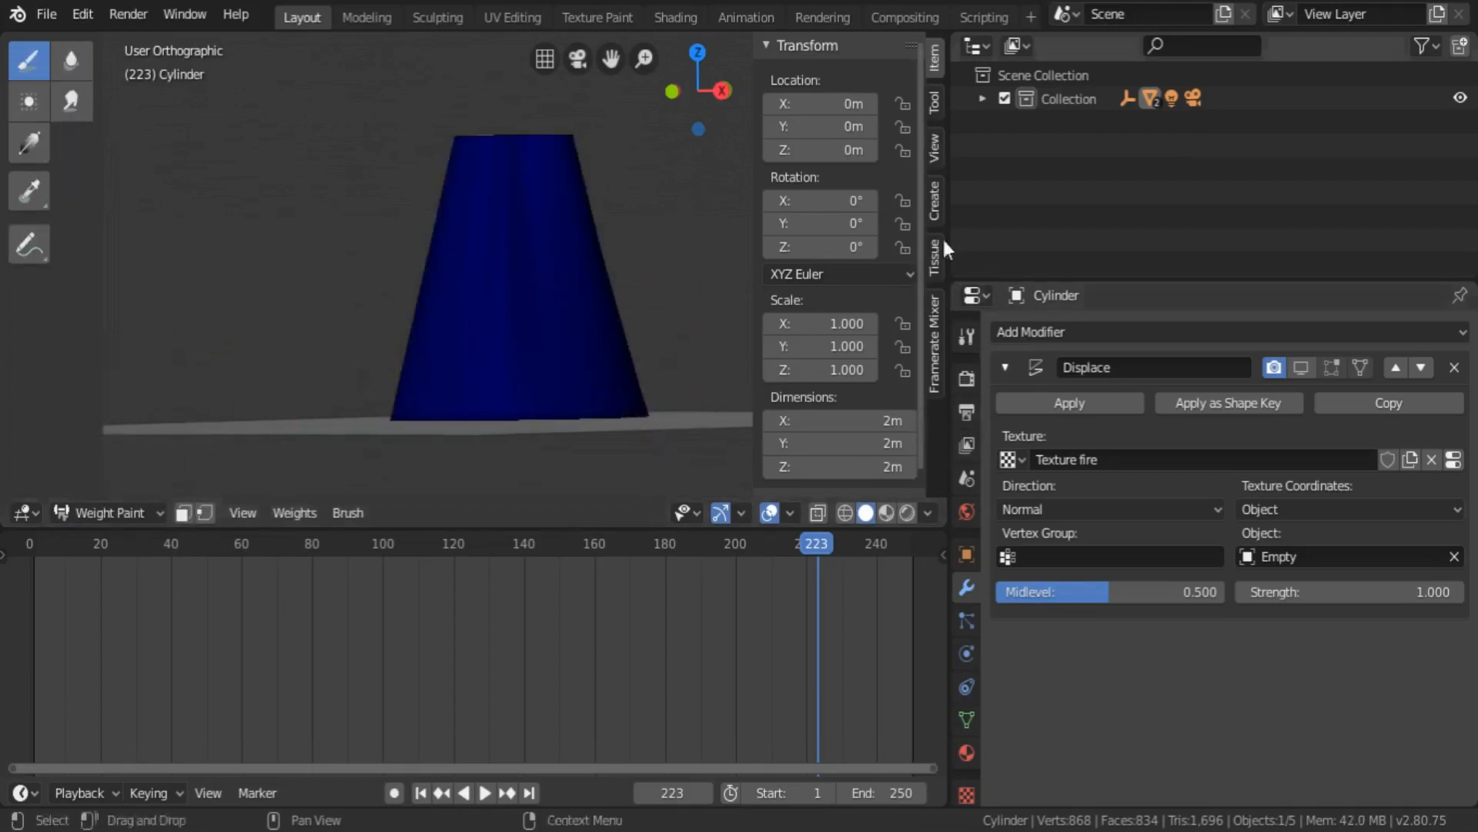
click(934, 103)
scroll(845, 182, down, 6)
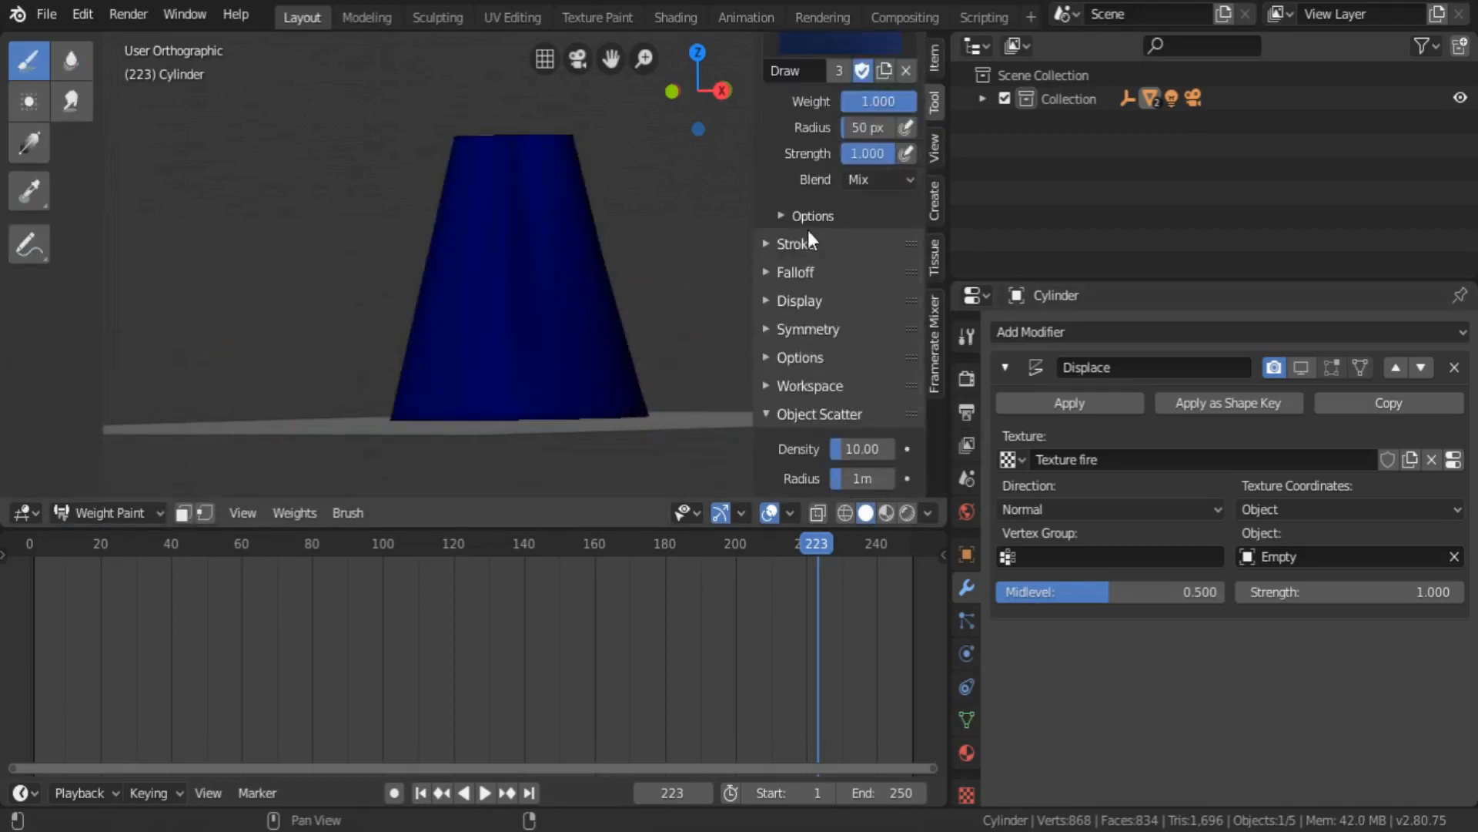
click(808, 213)
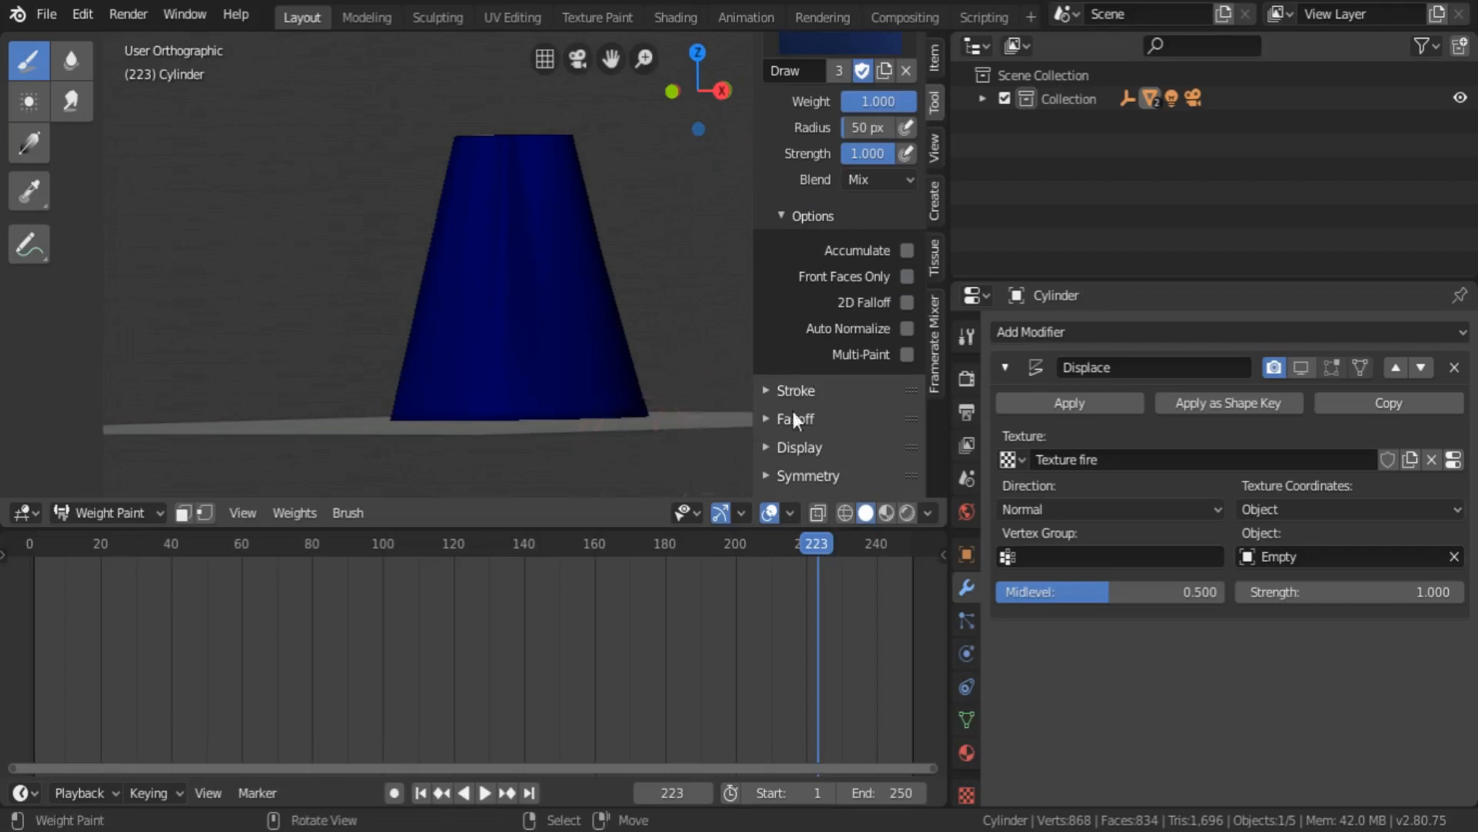
click(820, 514)
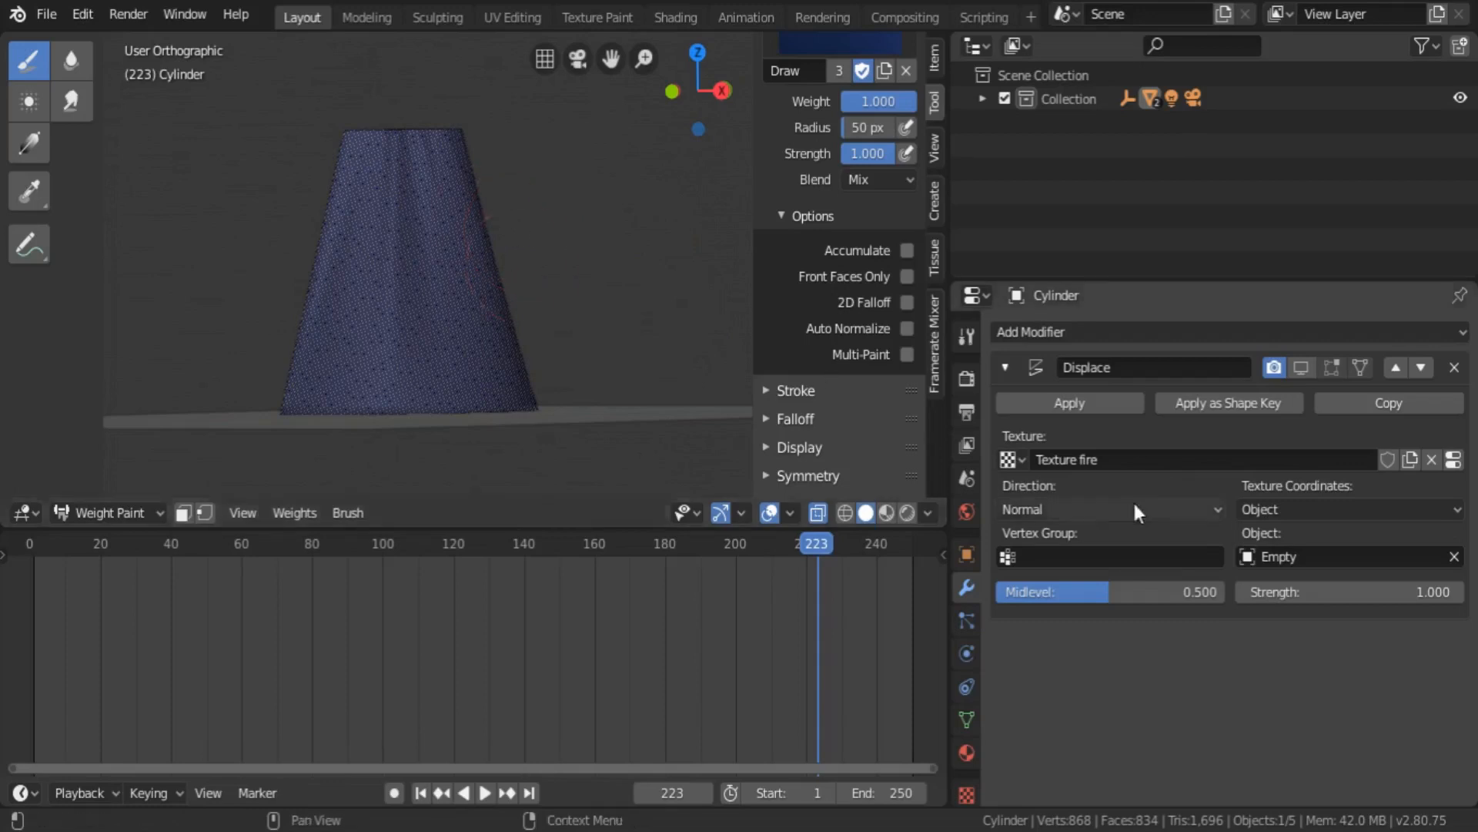
- Add a vertex group to the cylinder mesh and name it Infleunce
click(967, 719)
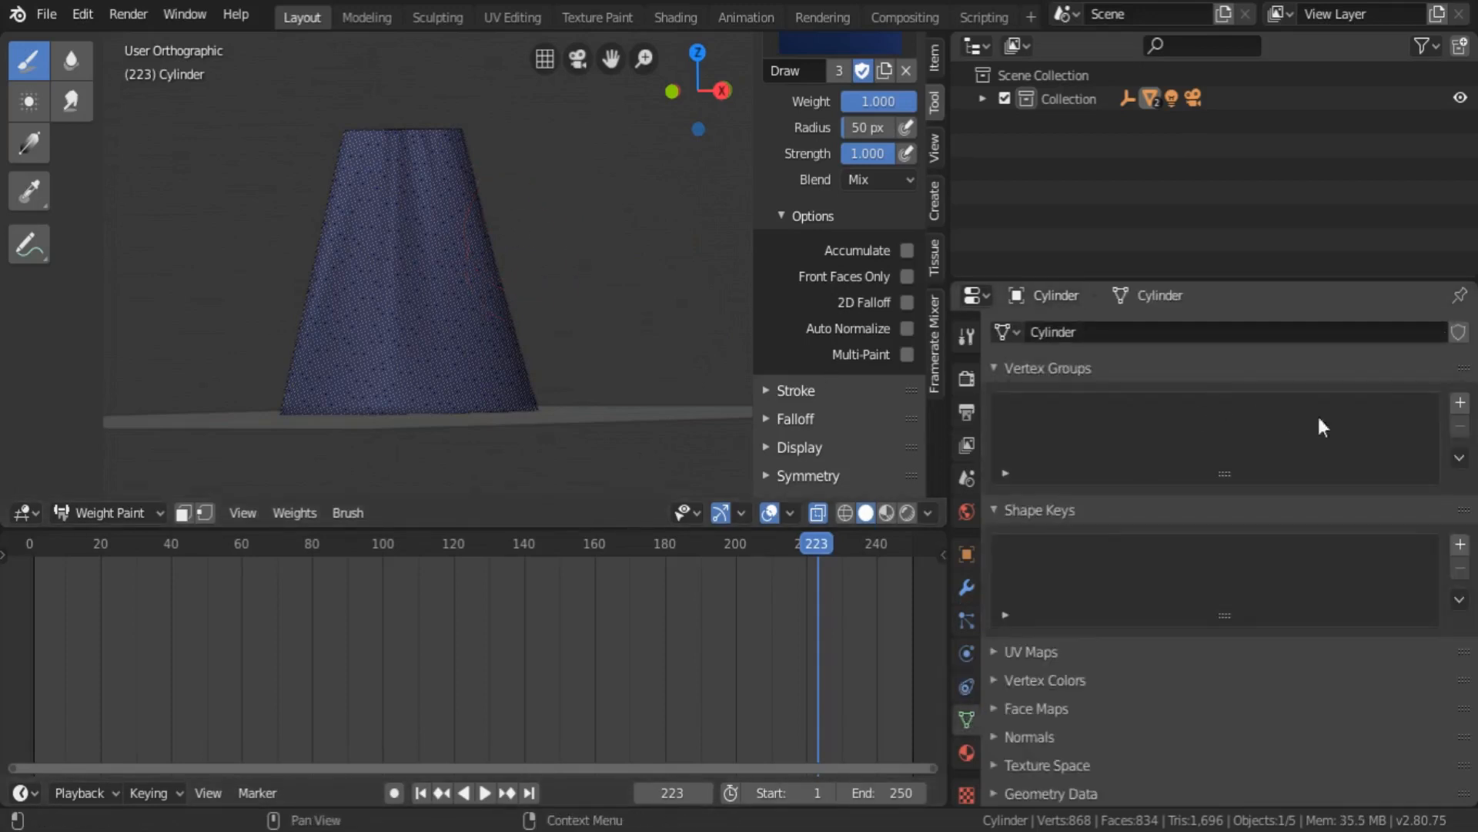
click(1460, 403)
double_click(1051, 408)
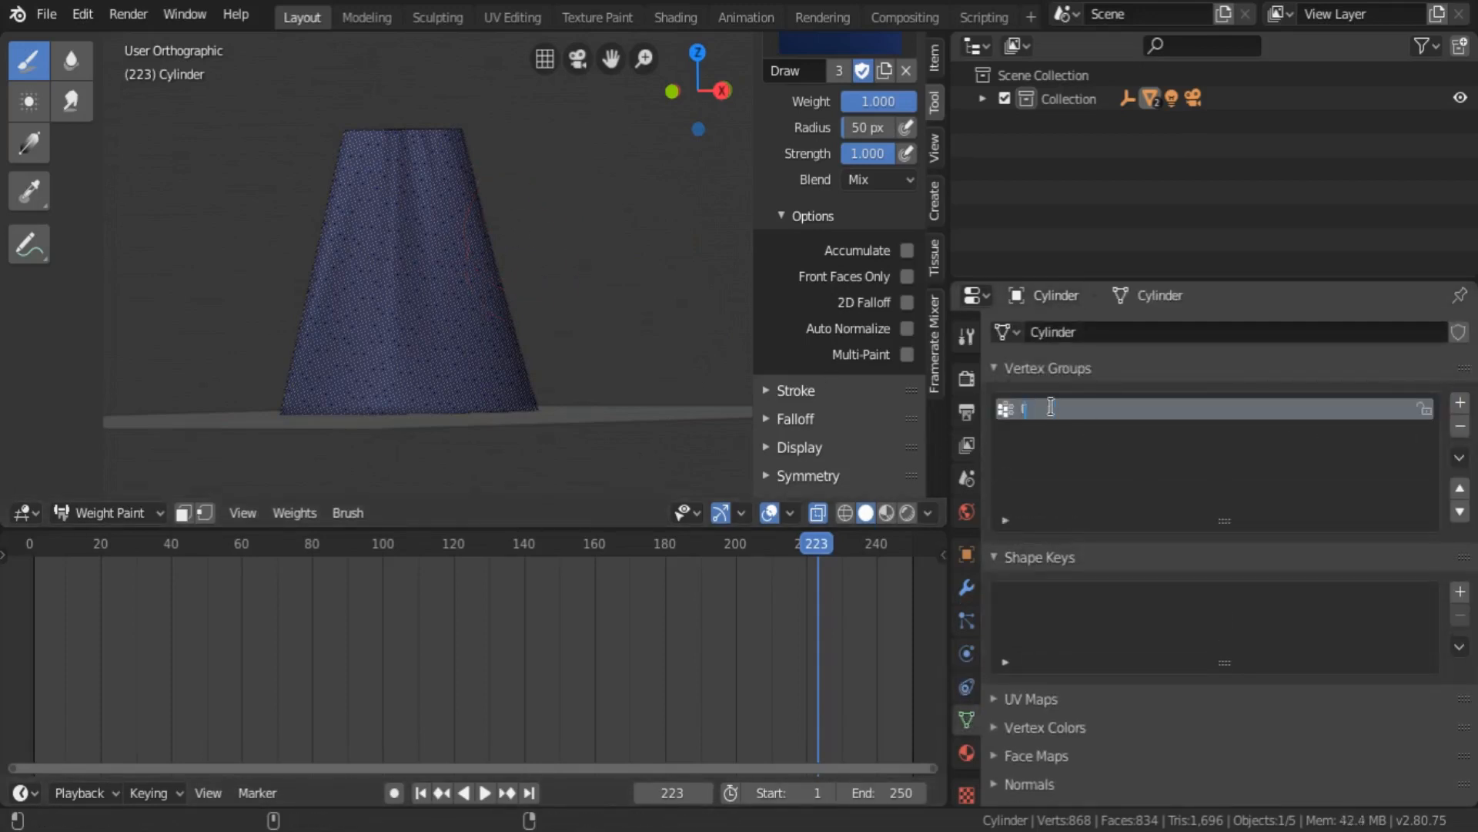
text(Influence)
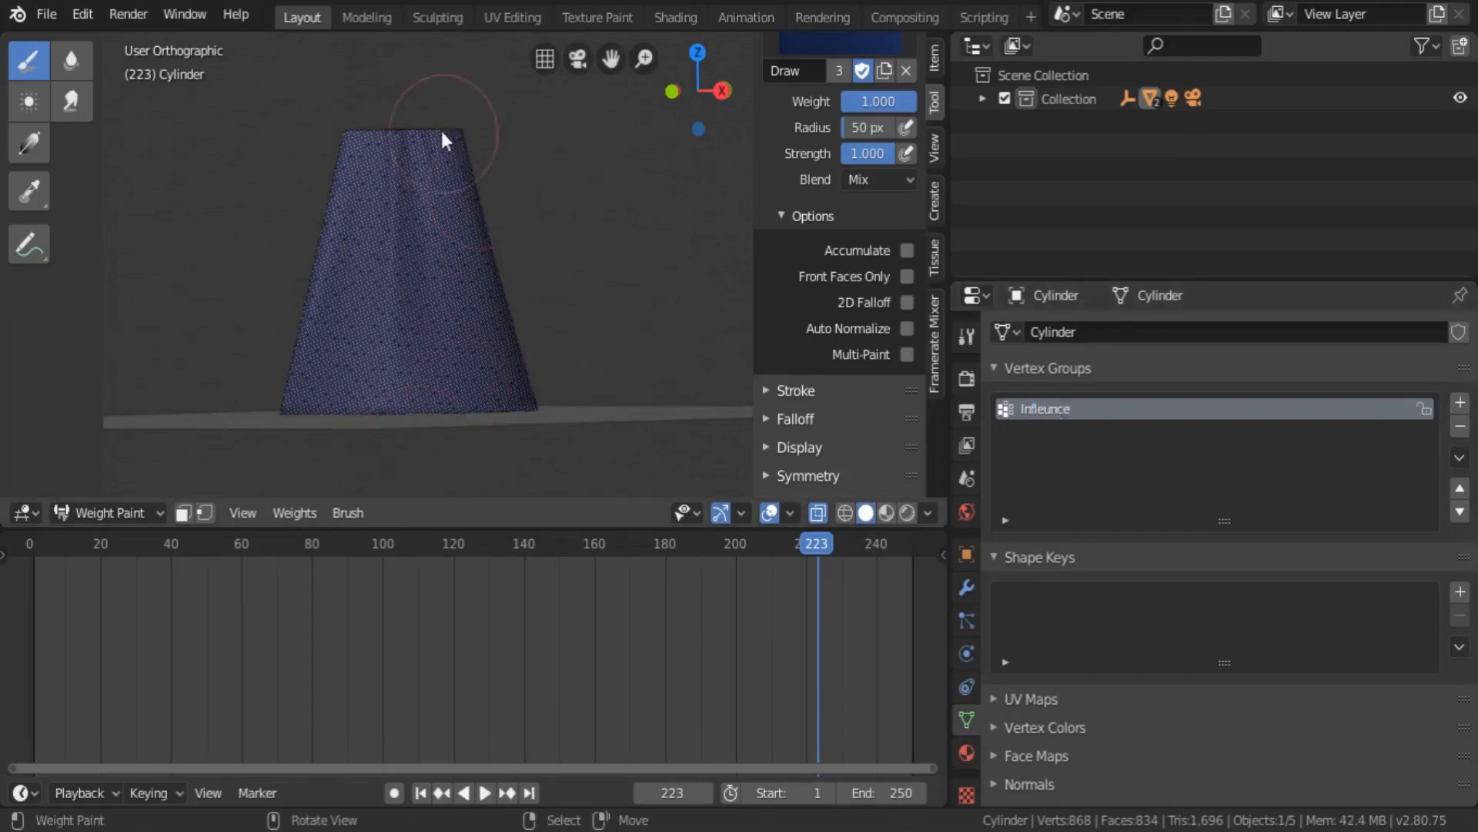
- Try painting weight across the cylinder's top with the brush strength lowered to 0.596
scroll(839, 253, up, 5)
scroll(840, 270, down, 1)
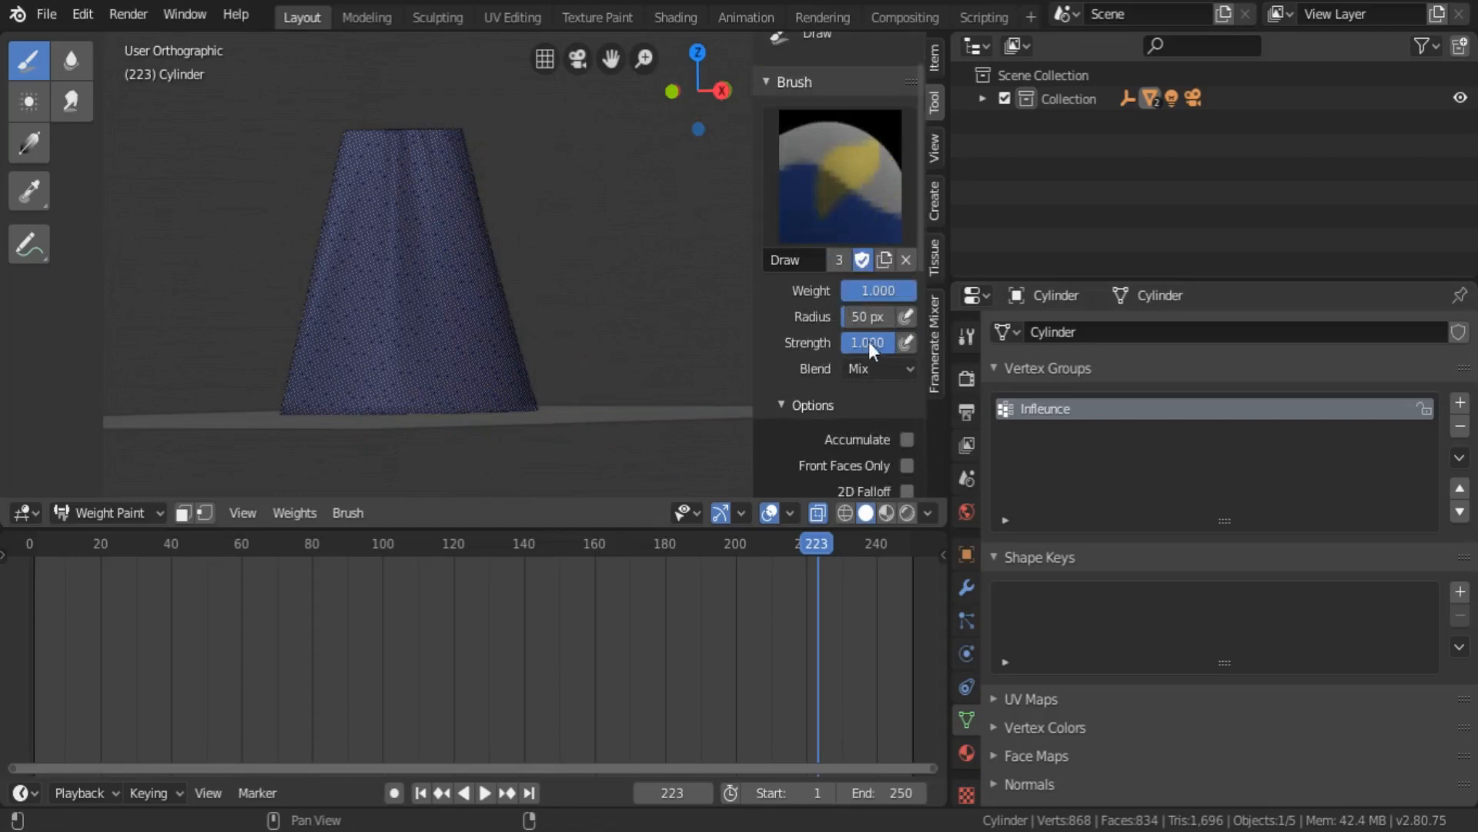
drag(871, 344, 849, 343)
mouse_move(462, 127)
mouse_down()
mouse_move(506, 128)
mouse_move(641, 205)
mouse_up()
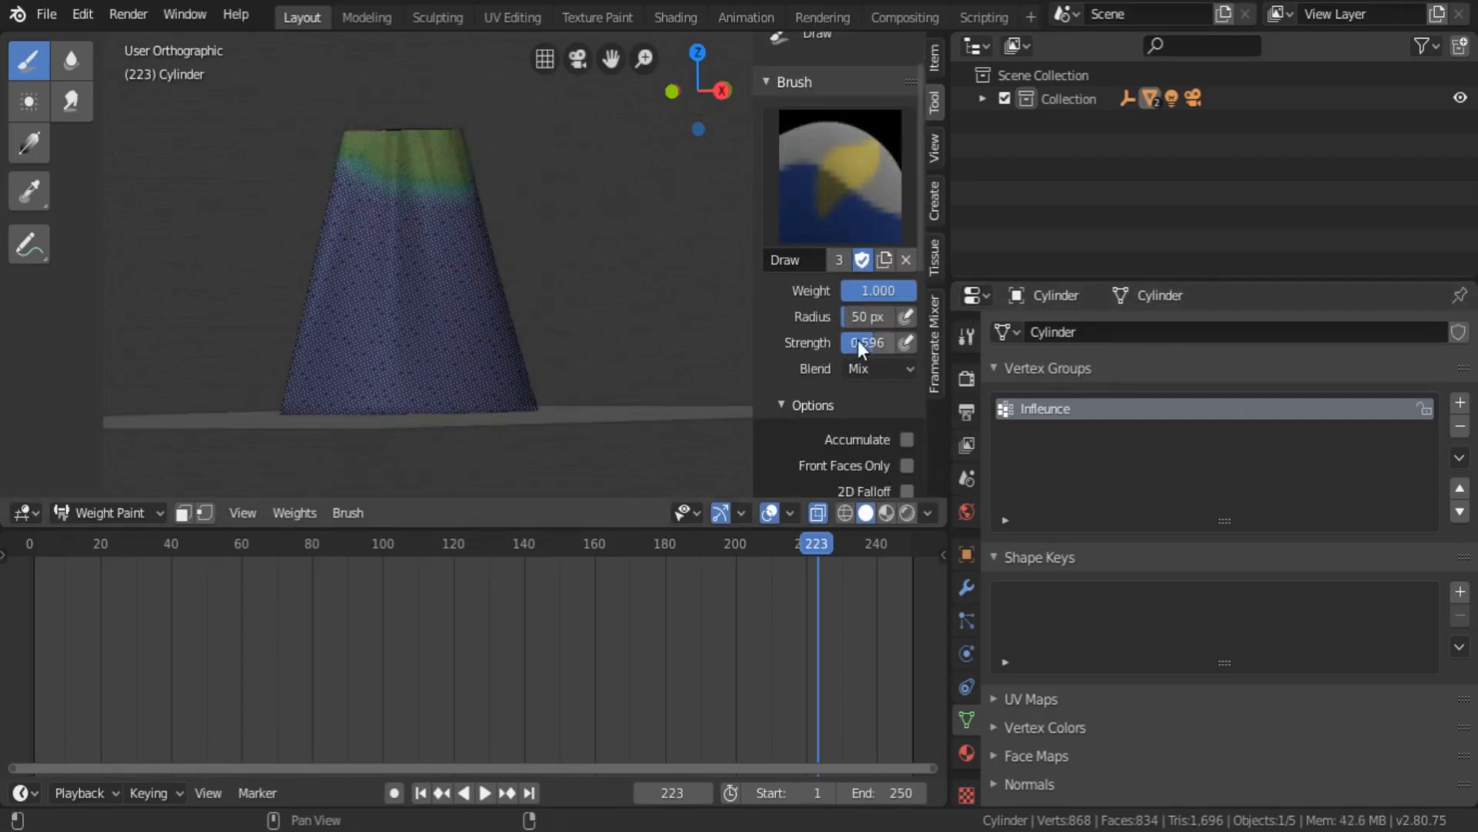
- Set the brush strength to 1.000 and paint full weight around the upper part of the cylinder
drag(860, 342, 893, 342)
mouse_move(437, 149)
mouse_down()
mouse_move(492, 128)
mouse_move(454, 157)
mouse_move(533, 222)
mouse_up()
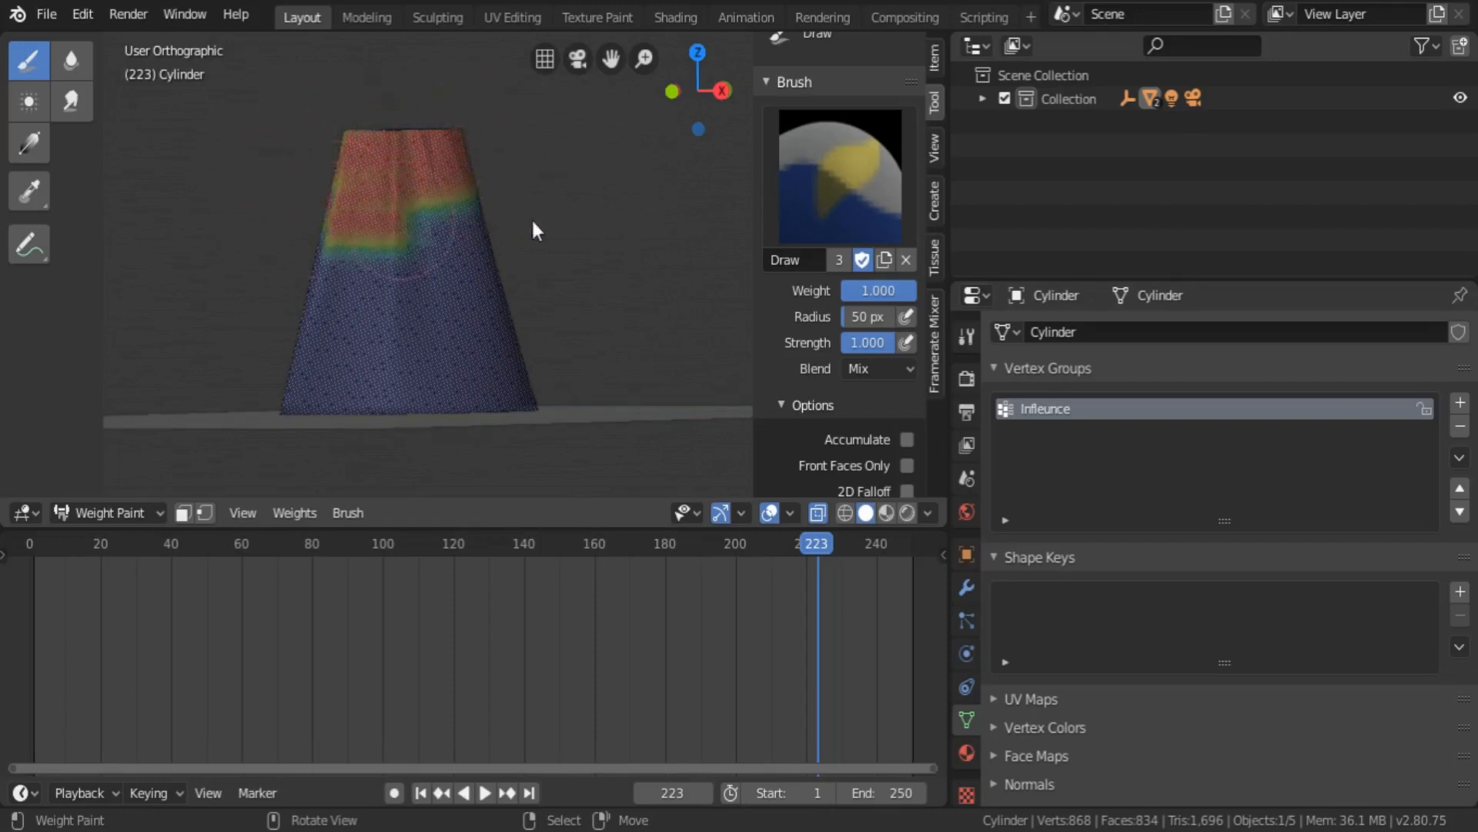
mouse_move(537, 231)
middle_down()
mouse_move(531, 316)
mouse_move(746, 307)
mouse_move(132, 313)
mouse_move(271, 313)
mouse_move(186, 317)
mouse_move(377, 173)
middle_up()
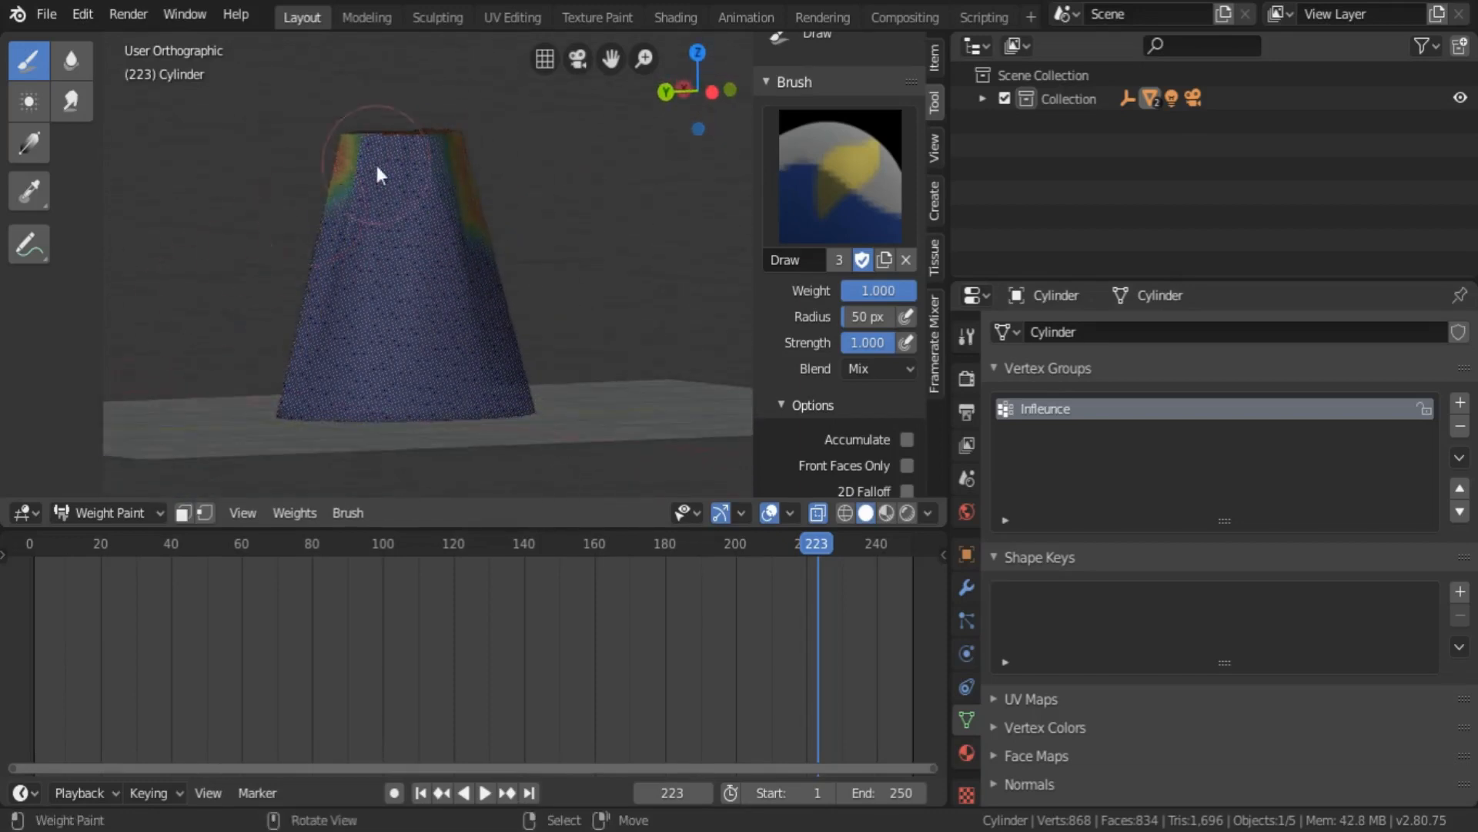
mouse_move(377, 173)
mouse_down()
mouse_move(455, 159)
mouse_move(402, 164)
mouse_move(362, 231)
mouse_move(370, 198)
mouse_move(497, 258)
mouse_move(237, 268)
mouse_move(534, 308)
mouse_up()
mouse_move(535, 308)
middle_down()
mouse_move(180, 316)
mouse_move(502, 284)
middle_up()
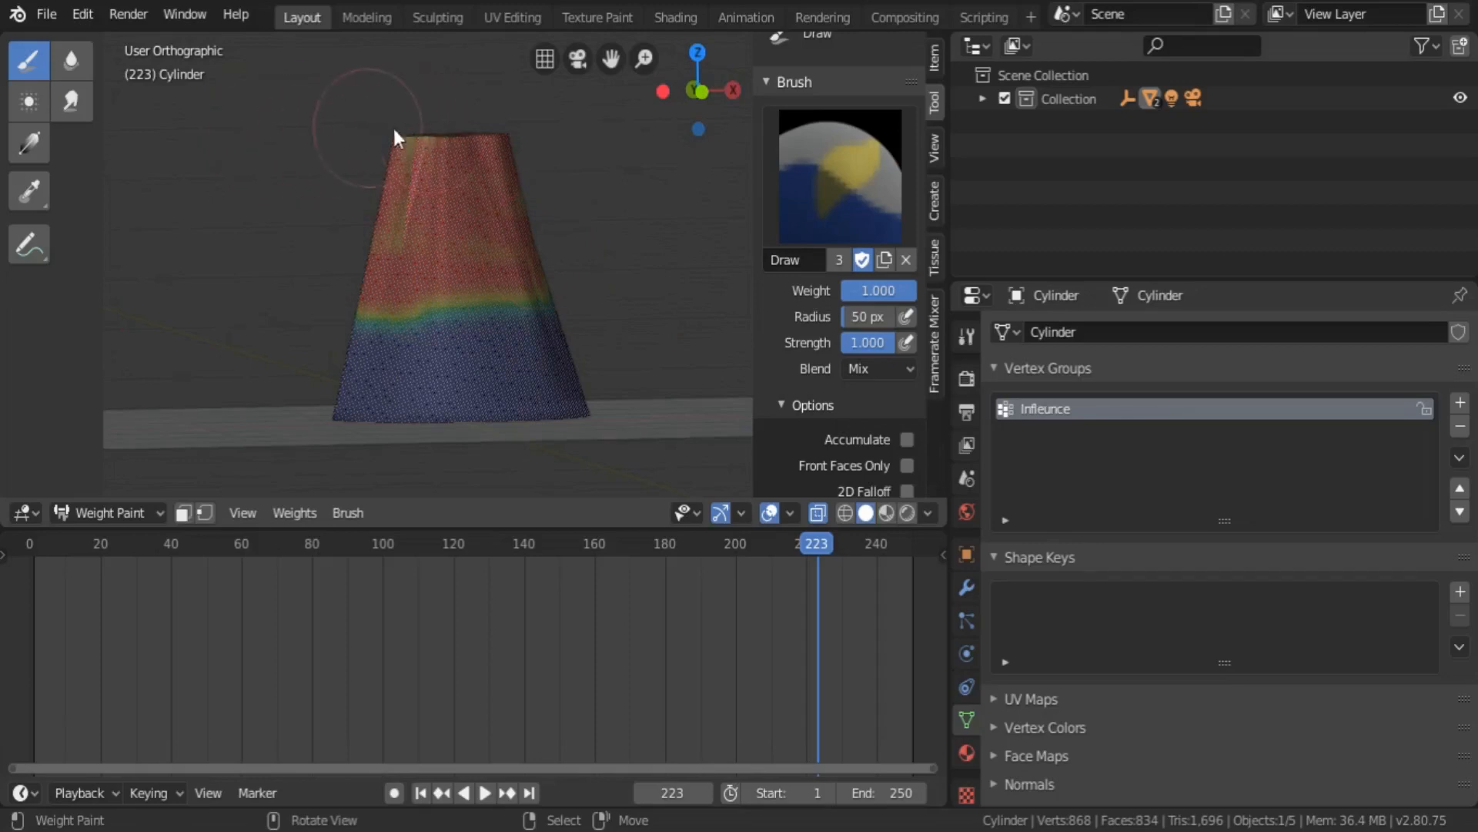
middle_drag(452, 231, 267, 259)
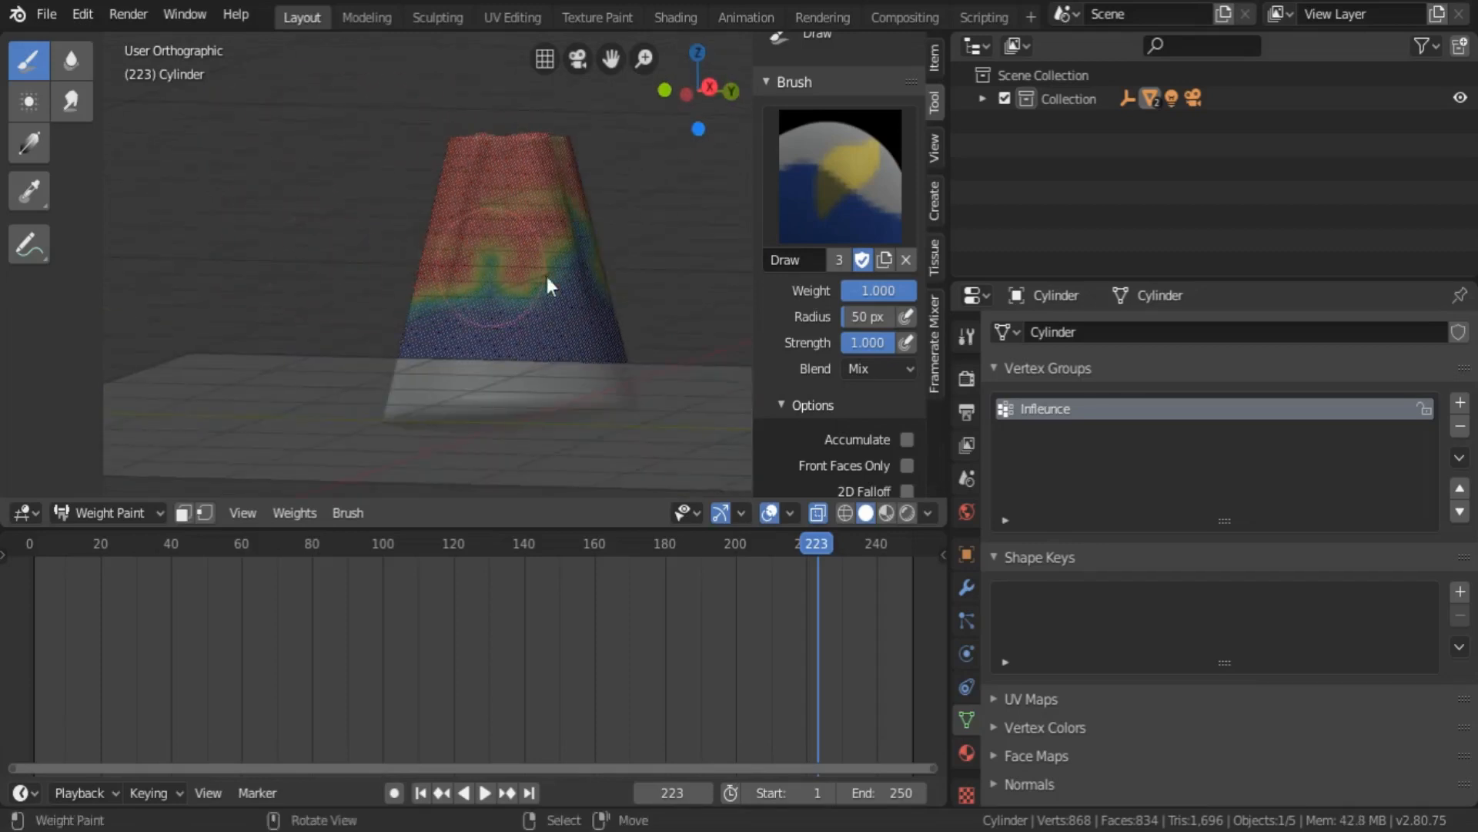
drag(547, 276, 538, 272)
middle_drag(538, 272, 462, 251)
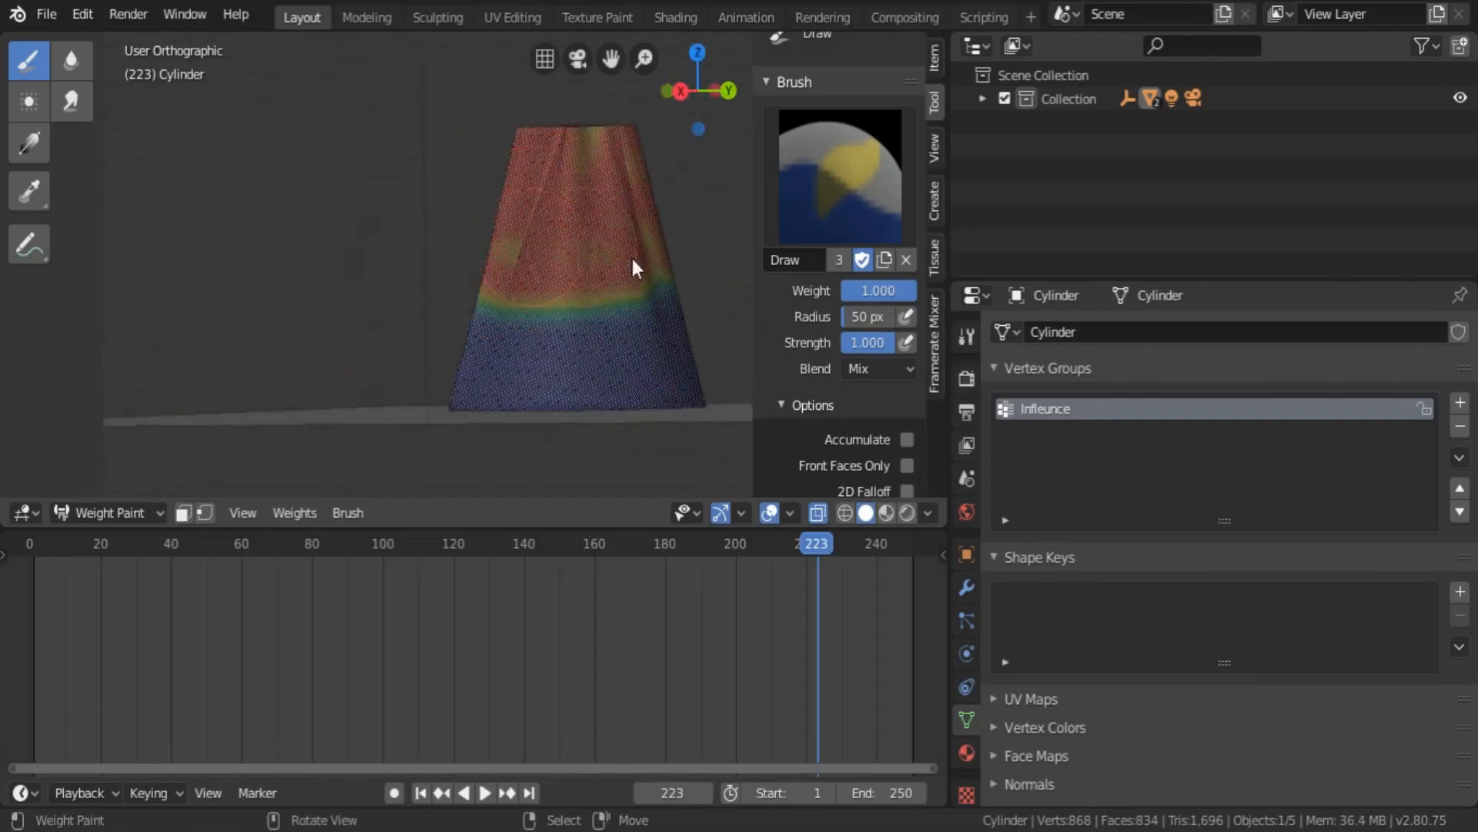
- Extend the full-weight paint down toward the base on one side of the cylinder
middle_drag(634, 264, 377, 296)
mouse_move(339, 309)
mouse_down()
mouse_move(497, 297)
mouse_move(345, 316)
mouse_move(357, 351)
mouse_move(229, 358)
mouse_up()
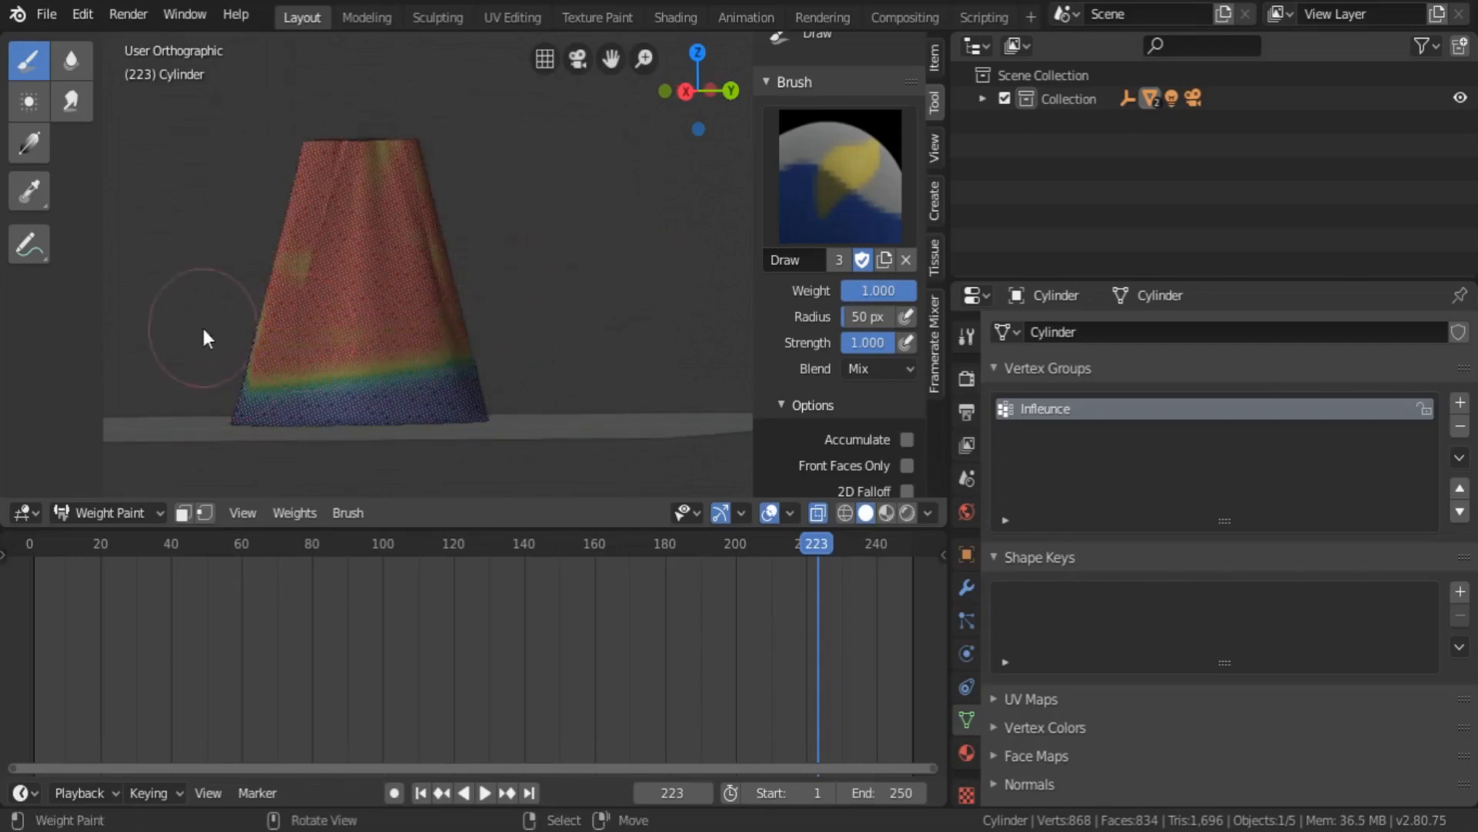
middle_drag(399, 188, 307, 238)
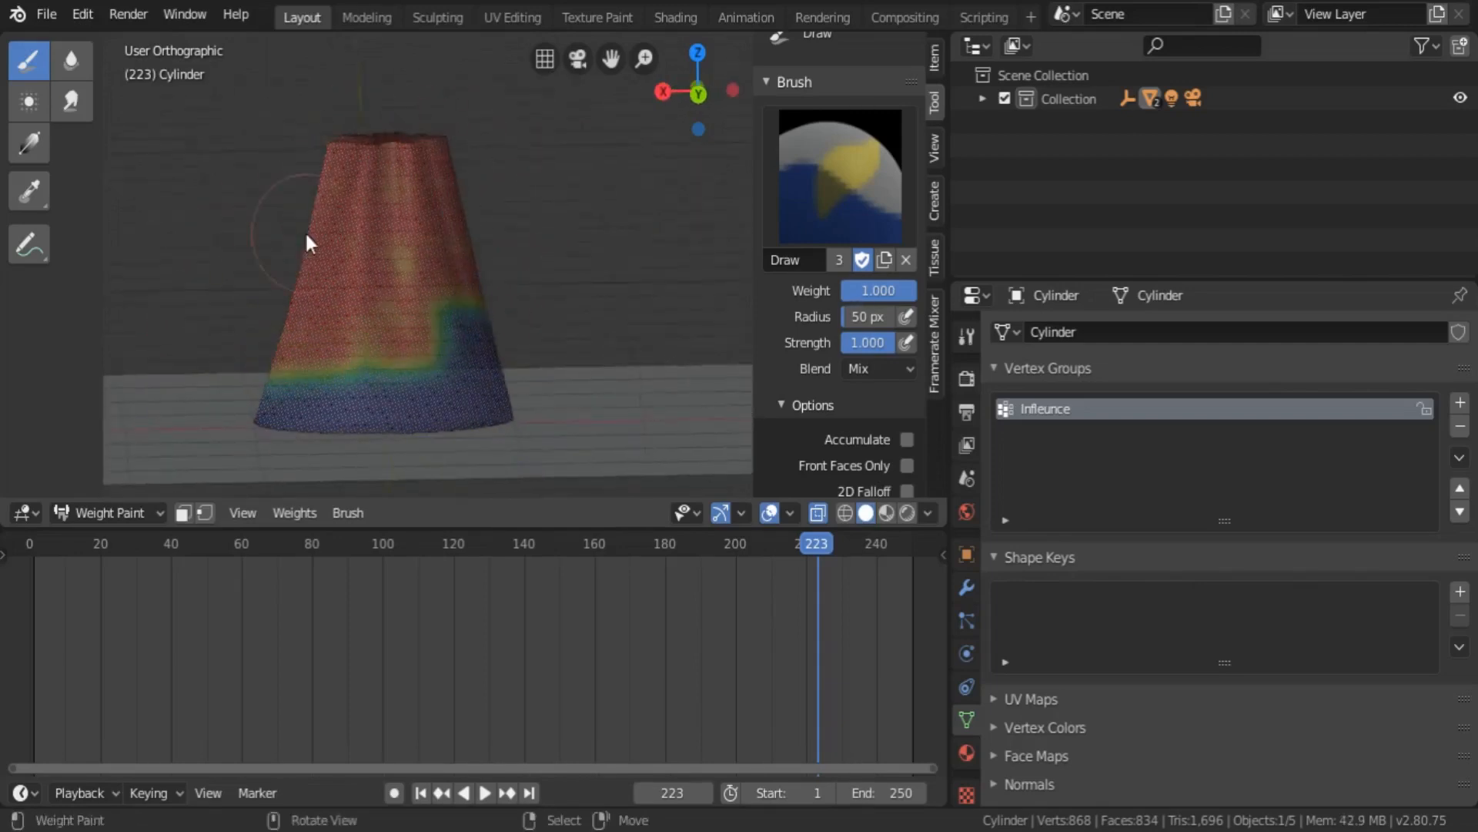
middle_drag(343, 330, 456, 306)
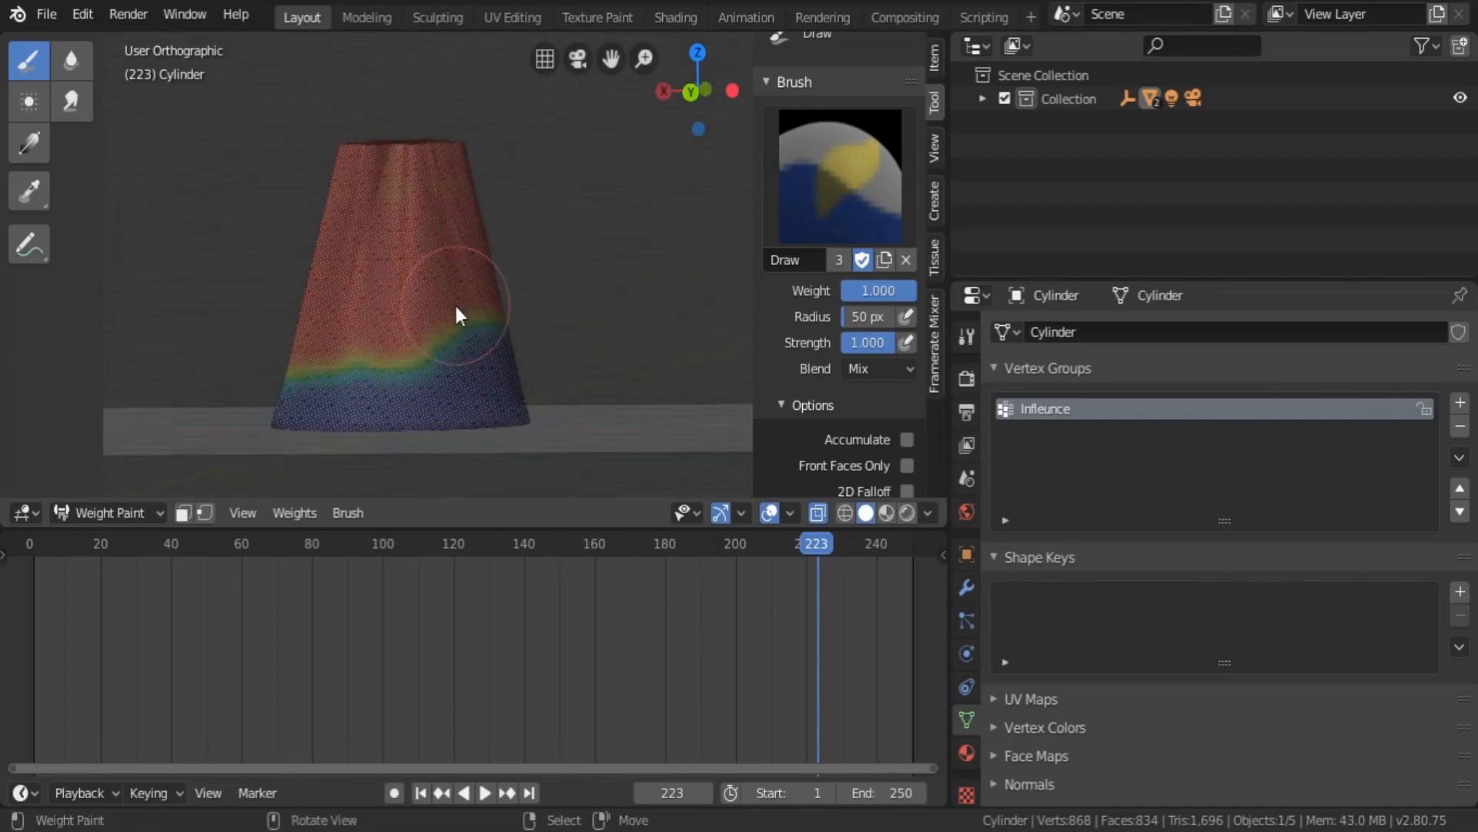
- Starting from the front view, paint full weight around all remaining sides of the cylinder, leaving only a narrow strip at the base
key(KP_1)
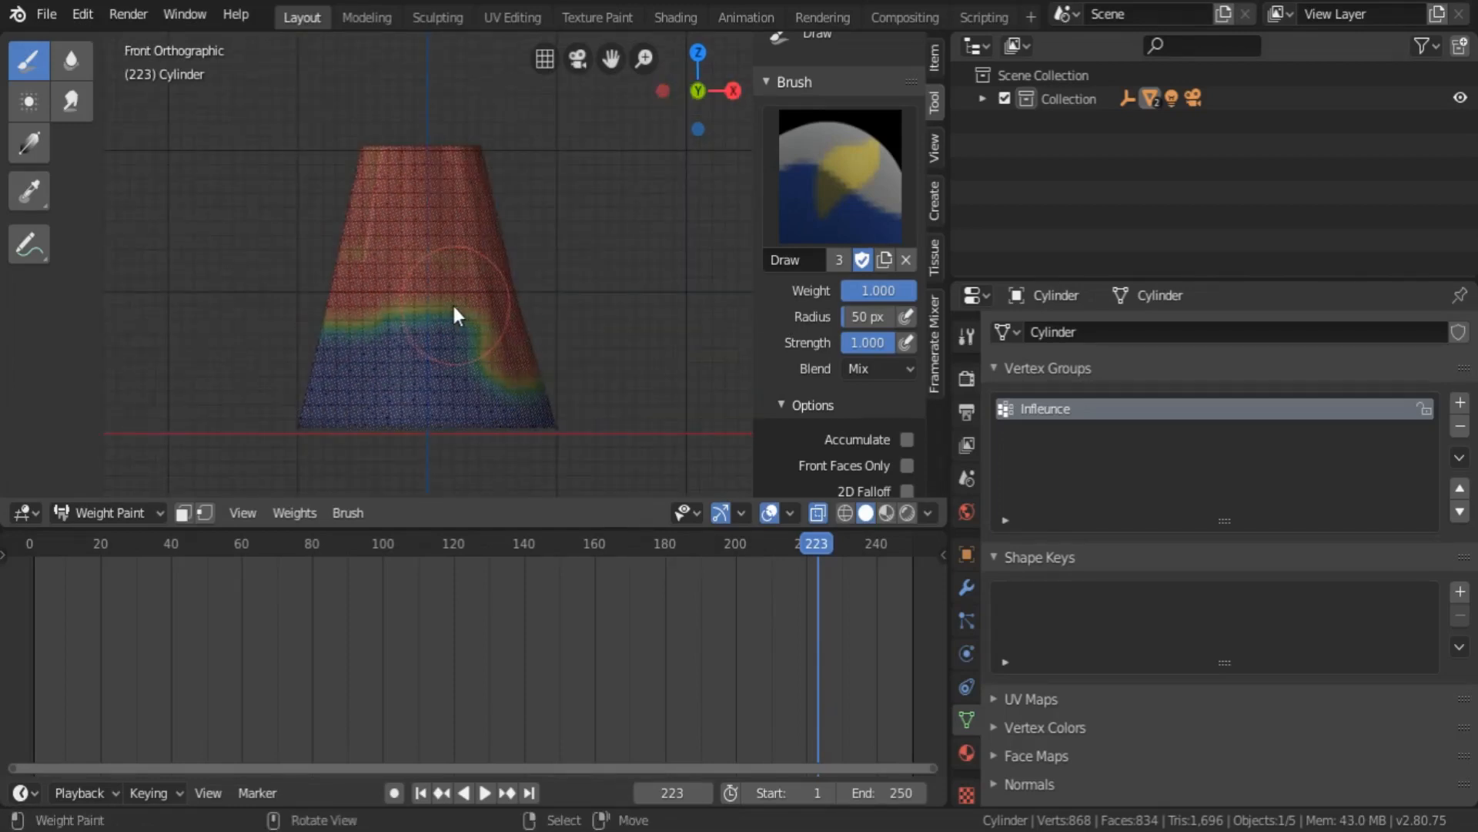
mouse_move(484, 337)
mouse_down()
mouse_move(429, 333)
mouse_move(423, 367)
mouse_move(511, 358)
mouse_move(325, 372)
mouse_move(363, 344)
mouse_move(521, 337)
mouse_move(677, 373)
mouse_move(322, 390)
mouse_up()
key(KP_6)
key(KP_6)
key(KP_6)
key(KP_6)
key(KP_6)
key(KP_6)
key(KP_6)
key(KP_6)
key(KP_6)
key(KP_6)
key(KP_6)
key(KP_6)
key(KP_6)
key(KP_6)
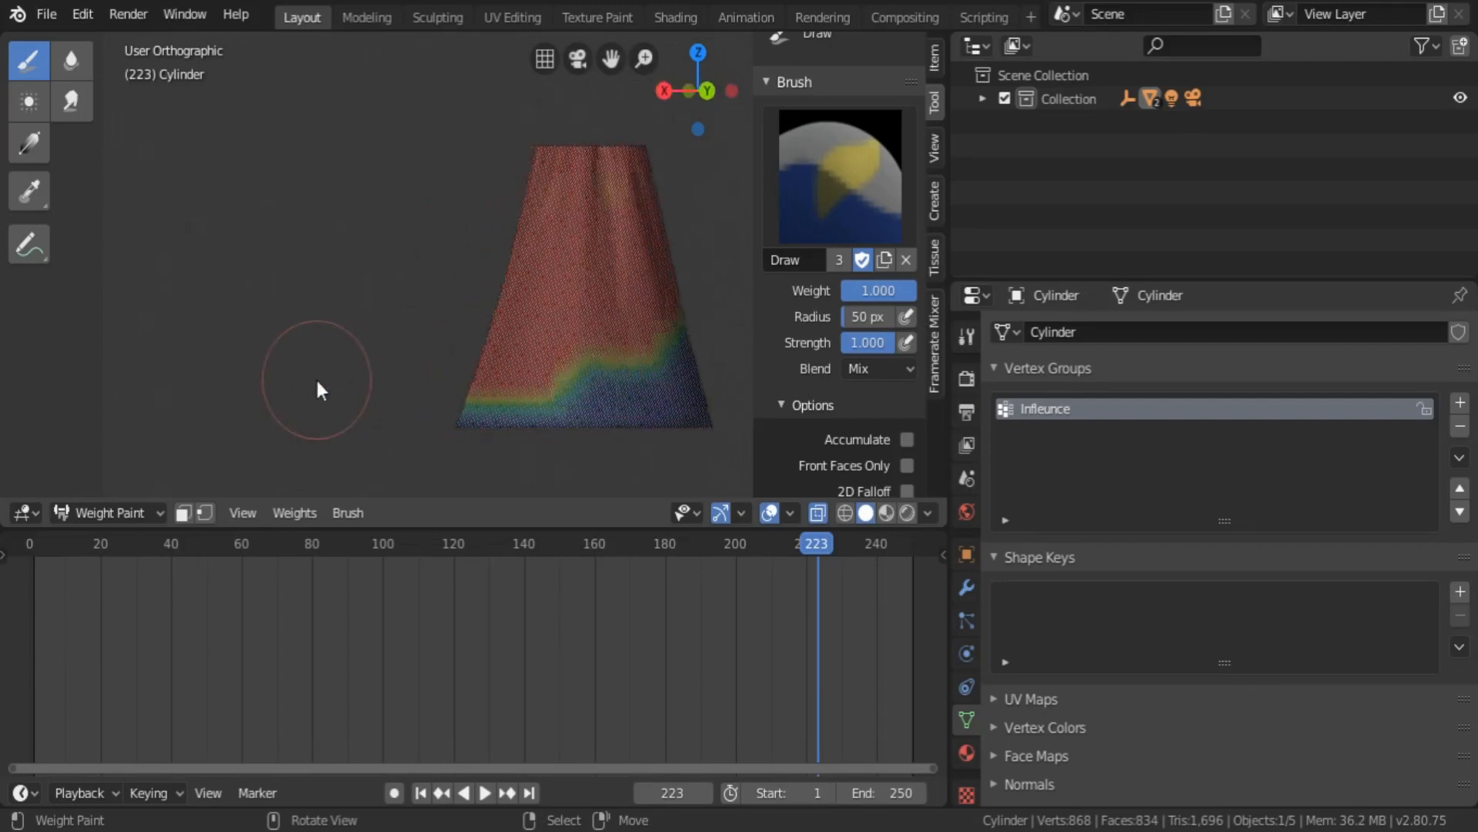
mouse_move(416, 365)
mouse_down()
mouse_move(642, 372)
mouse_move(472, 374)
mouse_up()
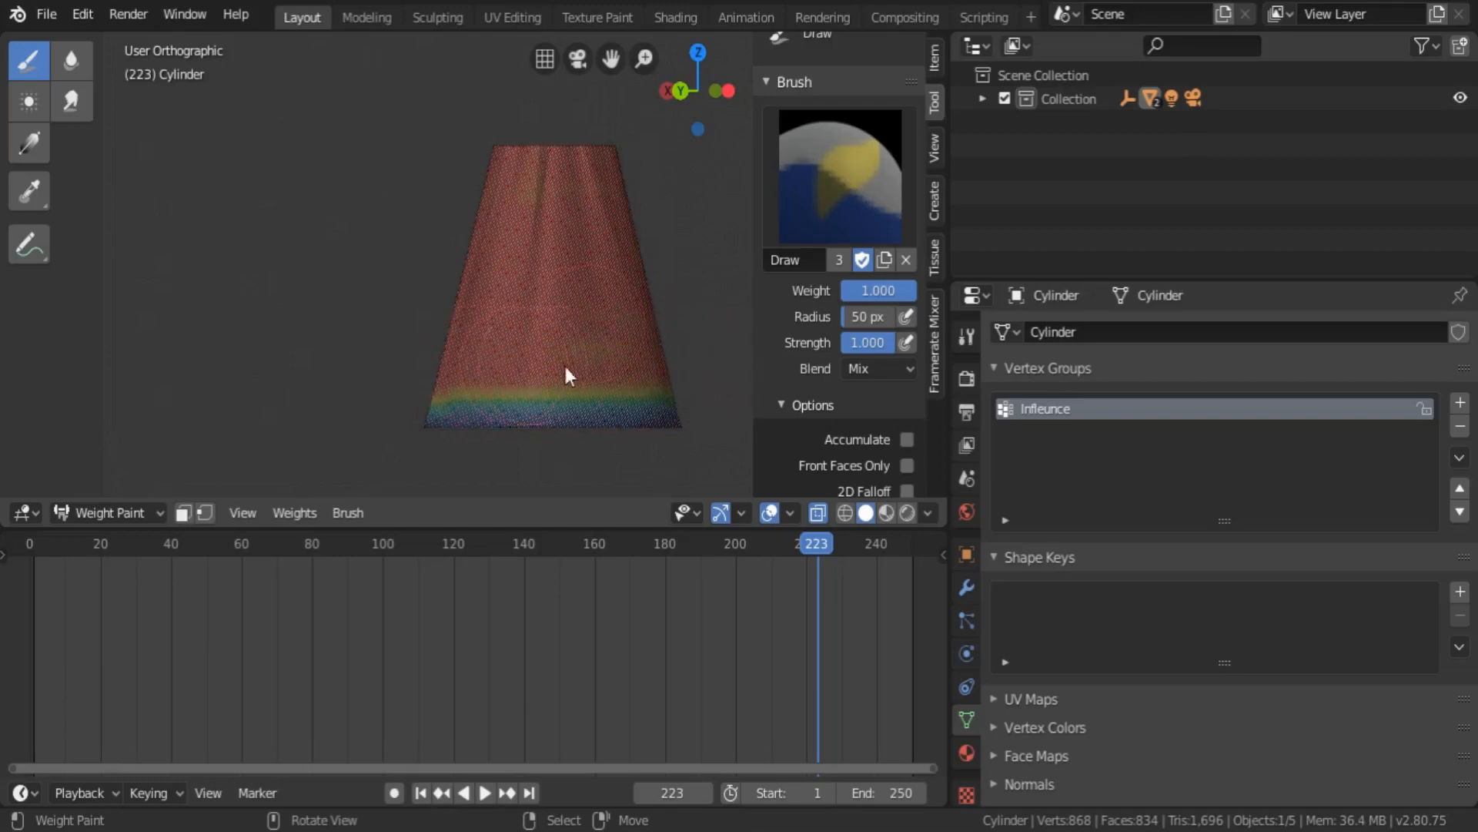
key(KP_4)
key(KP_4)
key(KP_4)
key(KP_4)
key(KP_4)
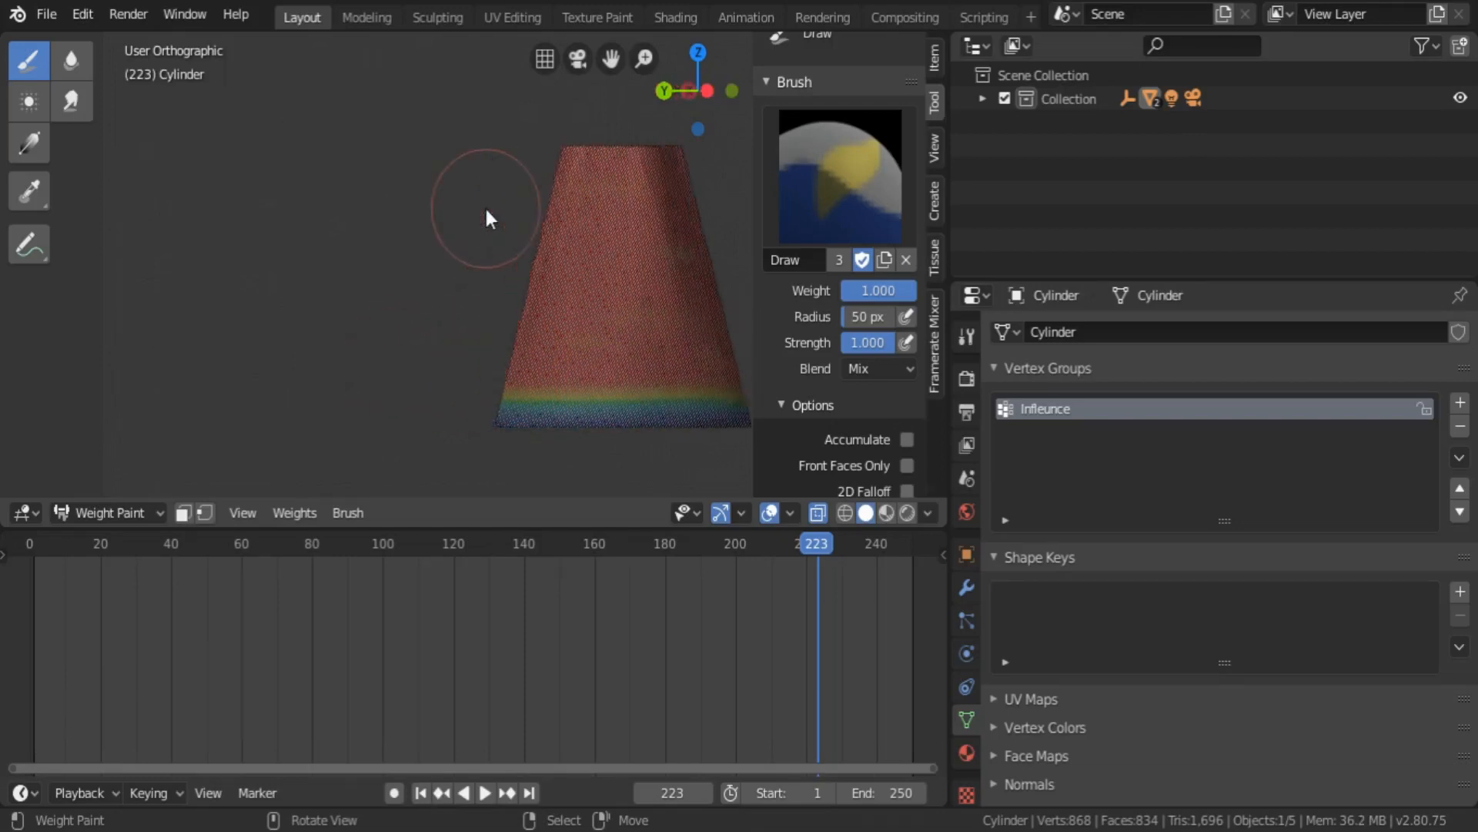
shift+middle_drag(713, 219, 572, 220)
middle_drag(372, 220, 331, 228)
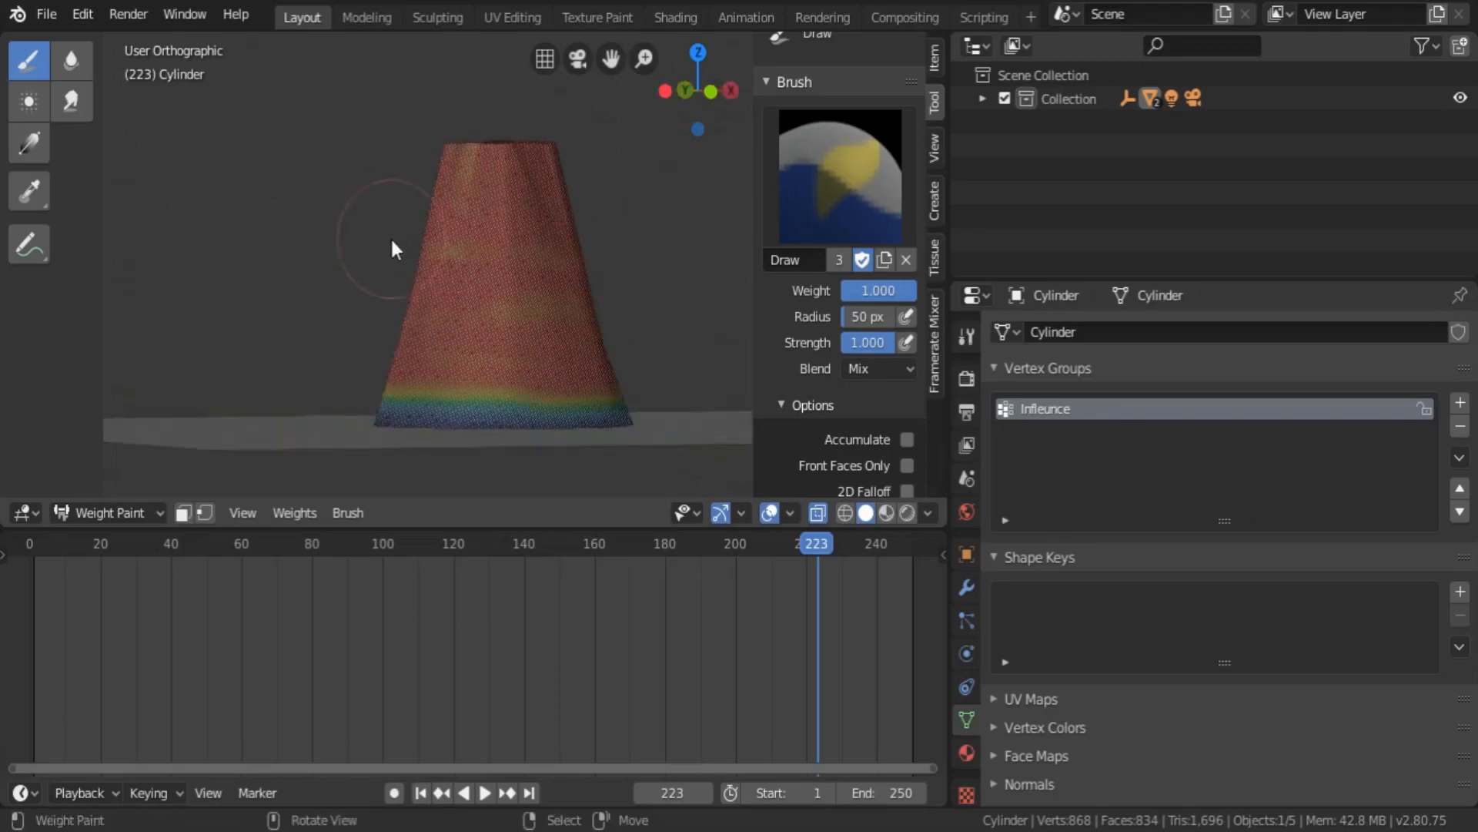
- Lower the brush strength to 0.288 and paint partial weight all around the cylinder's bottom strip
drag(868, 342, 829, 341)
mouse_move(635, 418)
mouse_down()
mouse_move(354, 414)
mouse_move(643, 432)
mouse_up()
mouse_move(643, 432)
middle_down()
mouse_move(547, 425)
mouse_move(345, 456)
middle_up()
middle_drag(388, 401, 384, 452)
shift+middle_drag(560, 449, 470, 346)
middle_drag(470, 347, 309, 357)
middle_drag(505, 340, 327, 337)
middle_drag(550, 337, 445, 342)
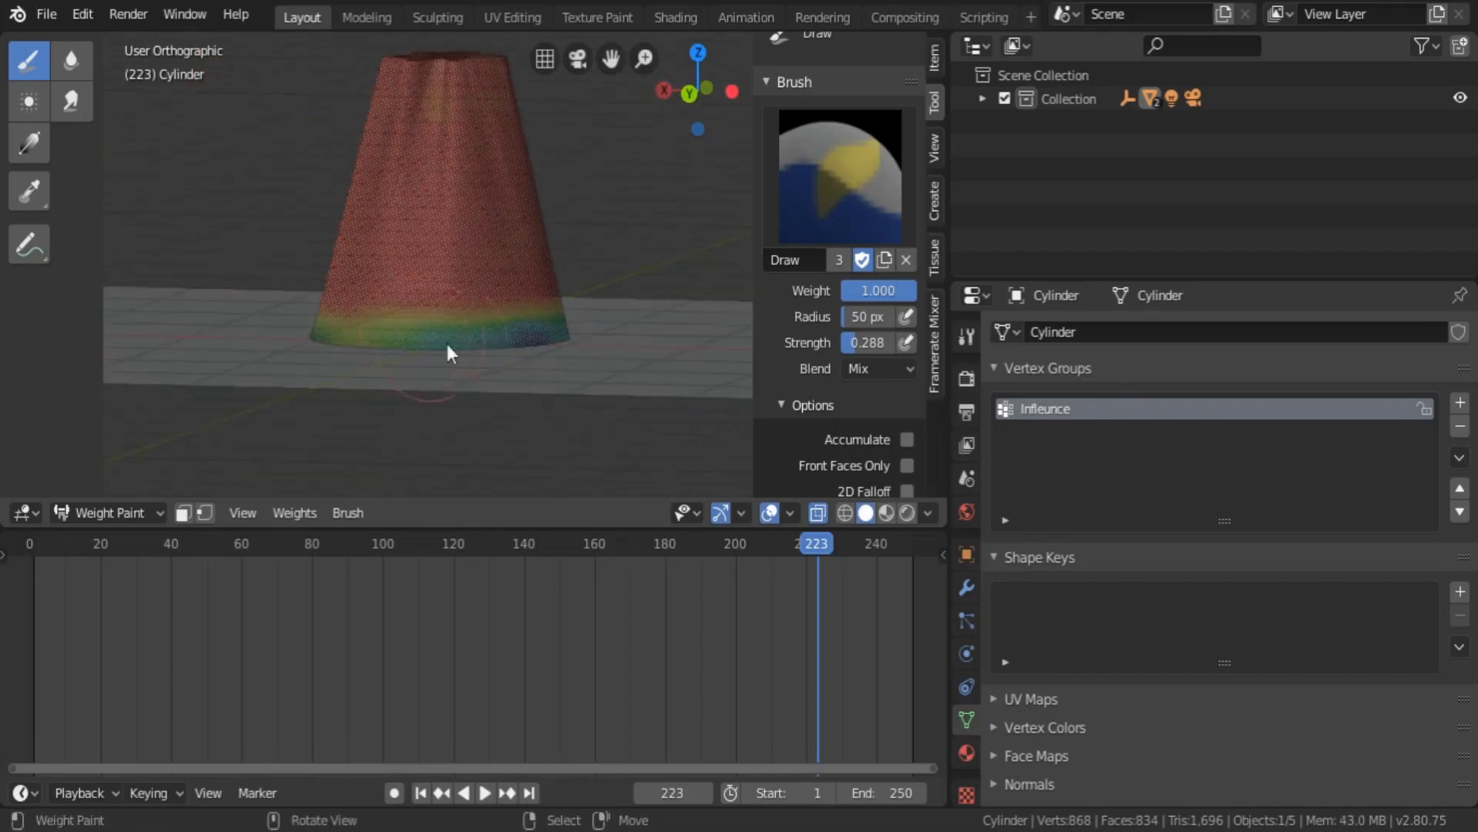
middle_drag(601, 354, 445, 413)
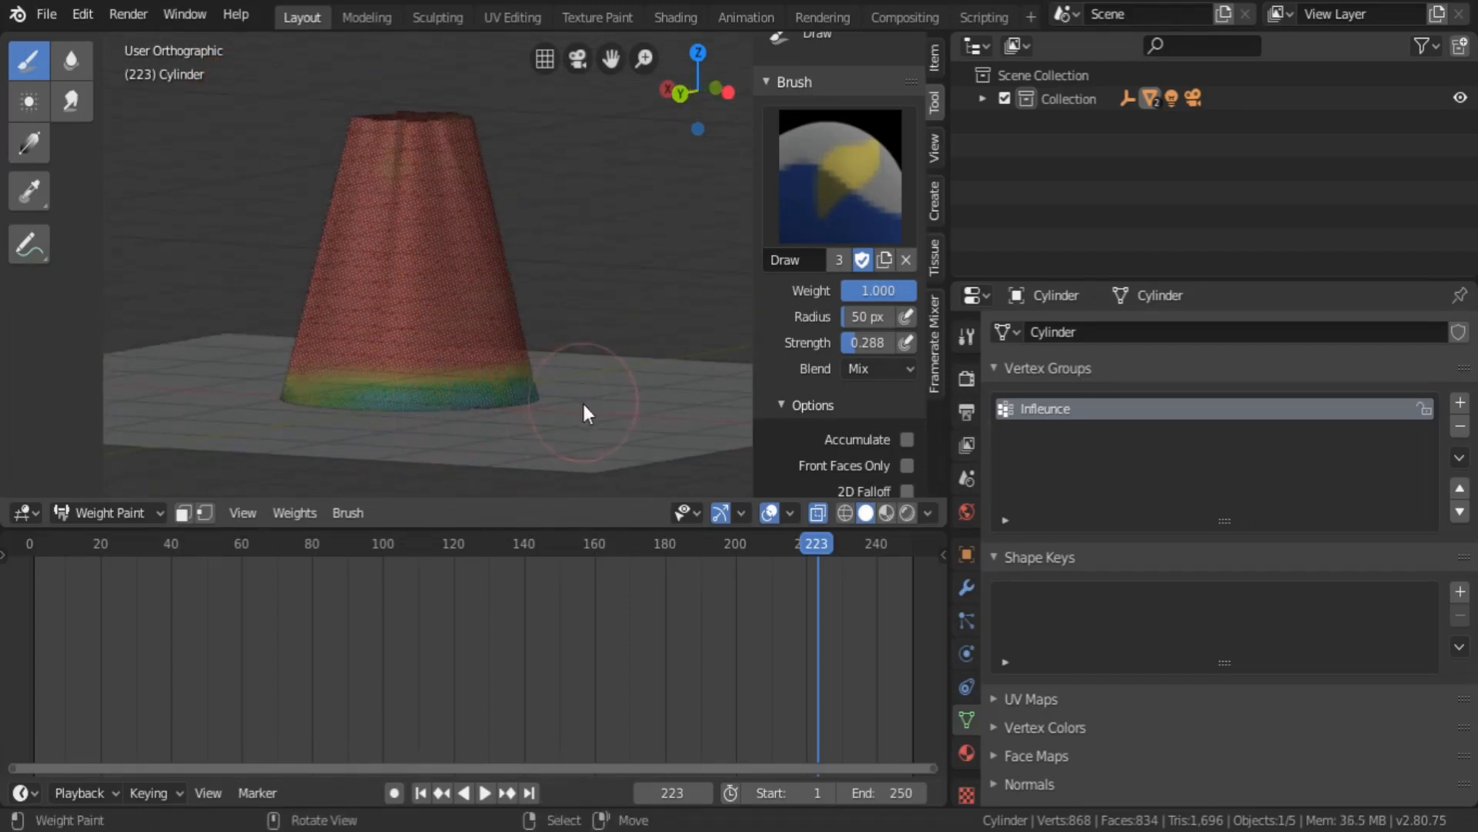
middle_drag(587, 409, 429, 404)
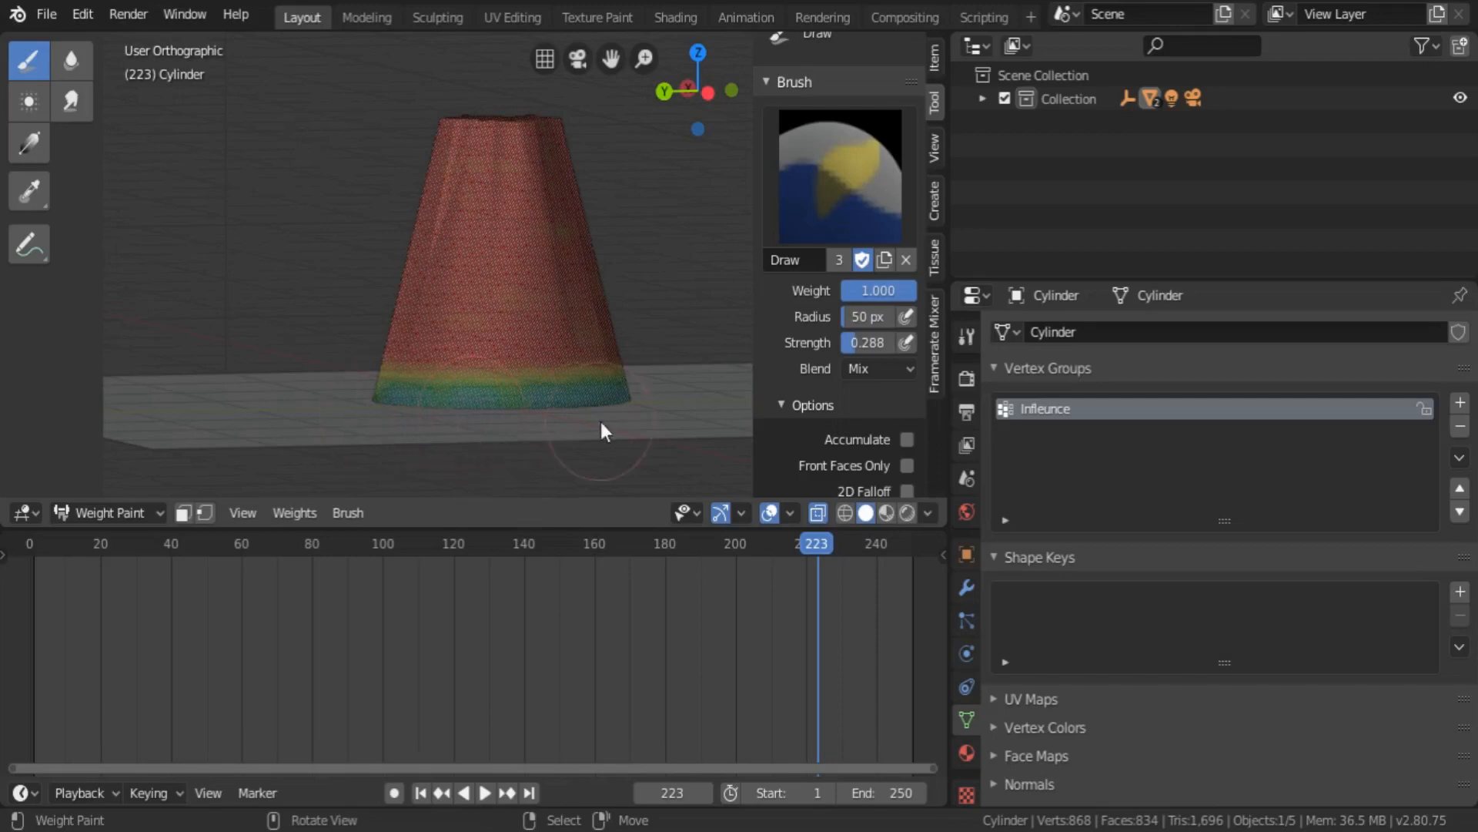
middle_drag(601, 429, 532, 419)
middle_drag(274, 432, 289, 368)
middle_drag(419, 390, 490, 368)
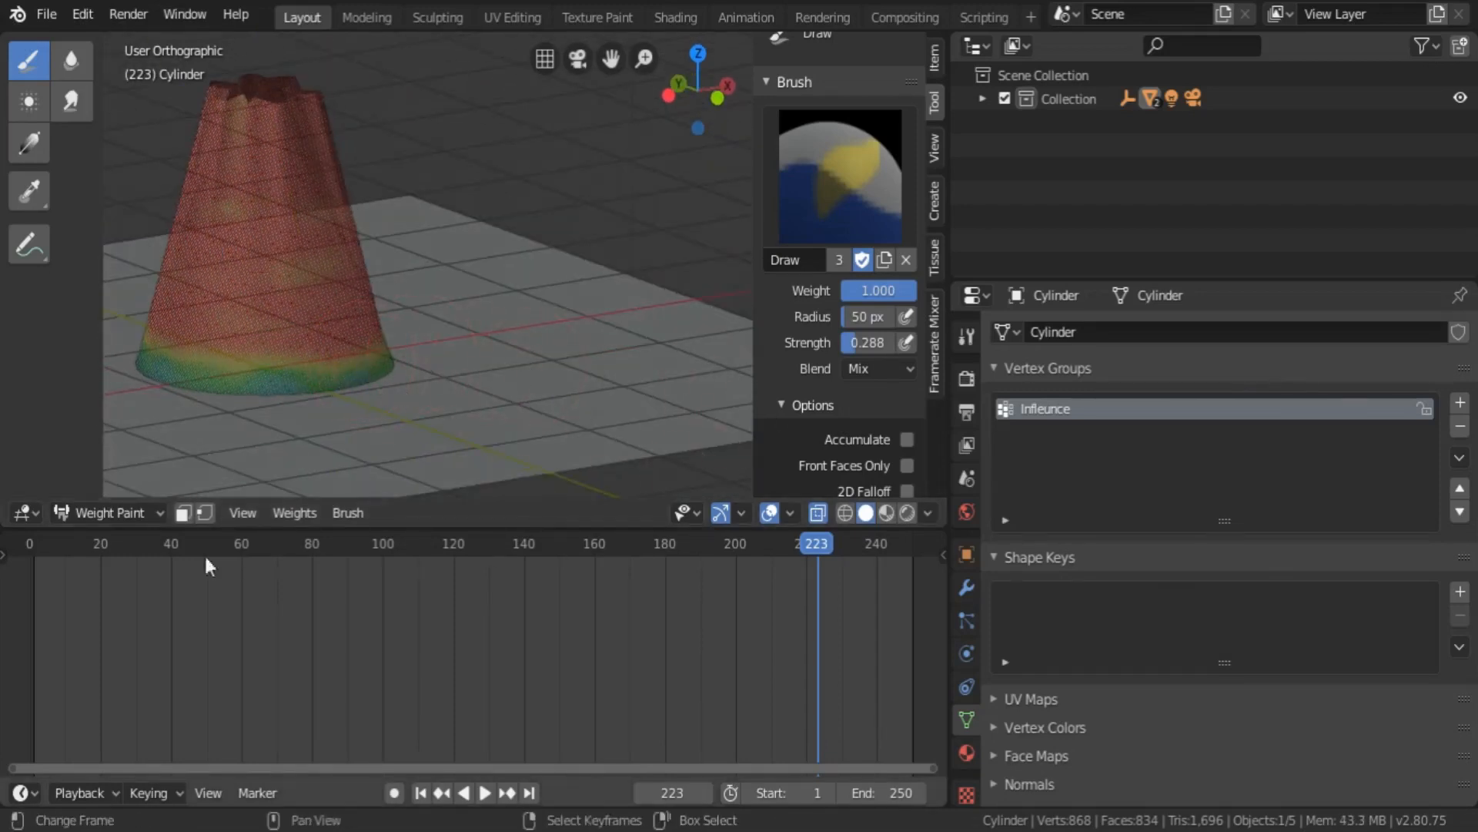
- Return the cylinder to Object Mode and turn its Displace modifier's viewport display back on
click(114, 509)
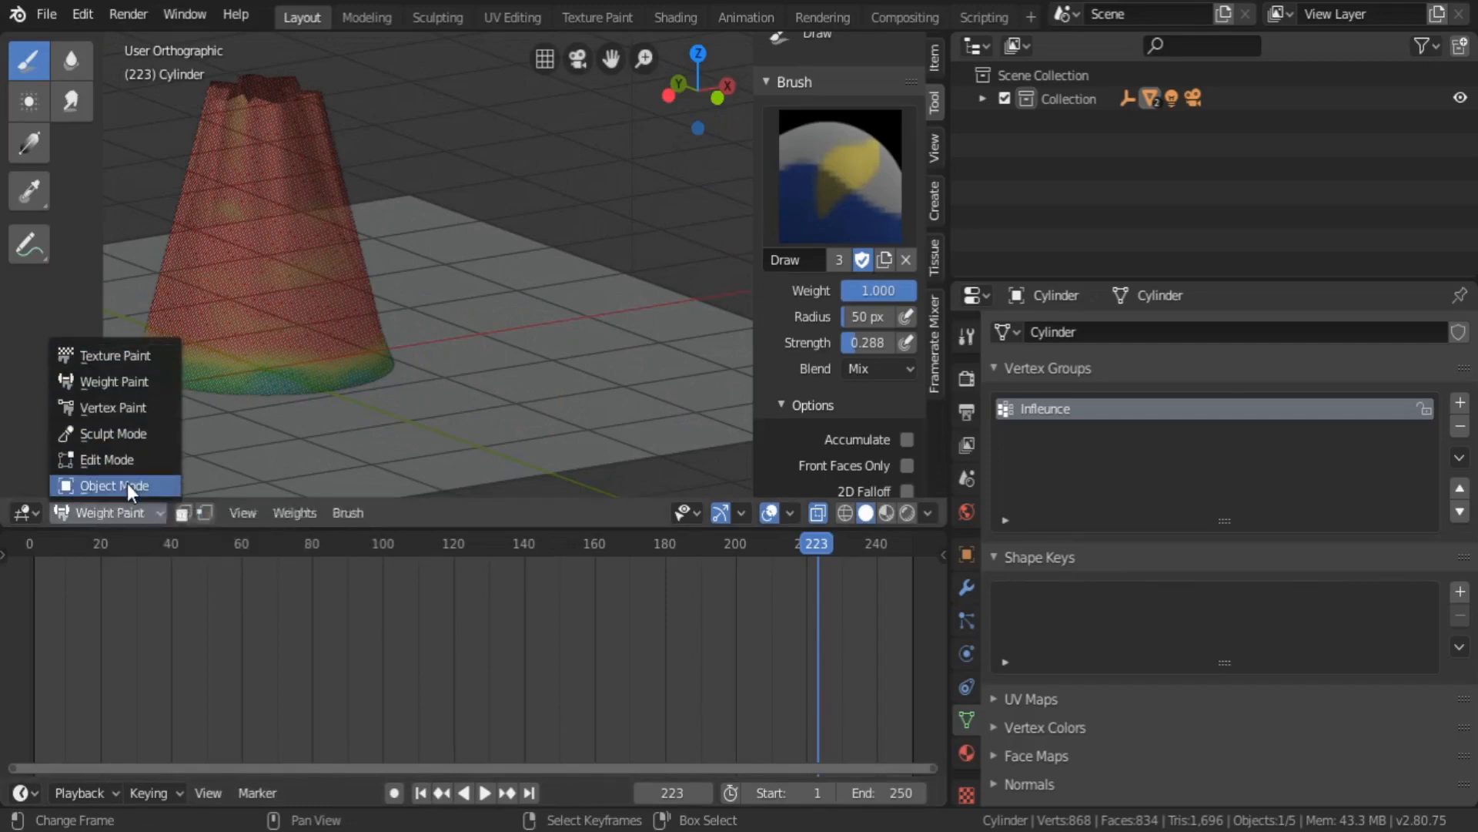
click(127, 483)
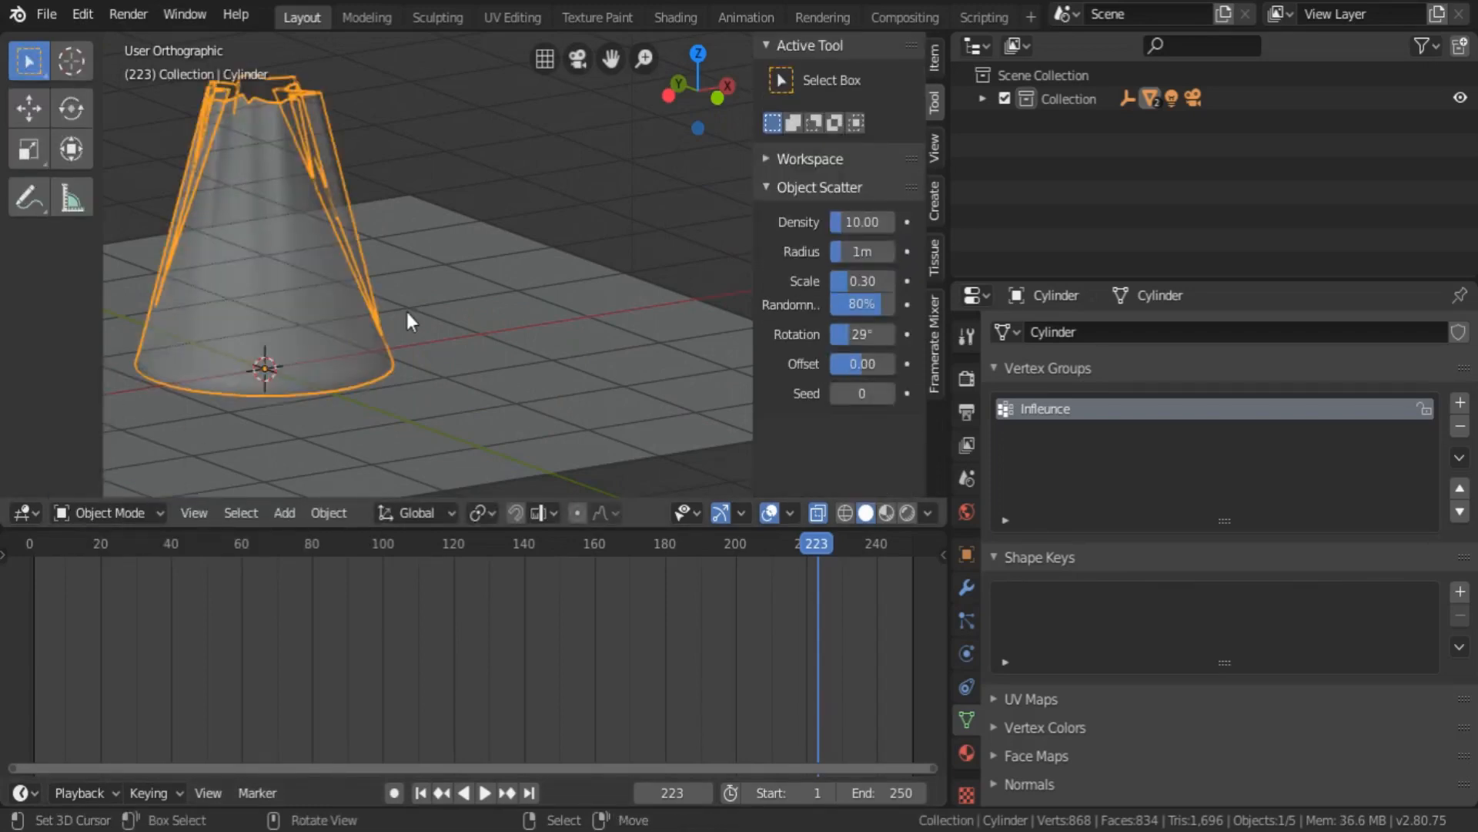
click(967, 585)
click(1301, 366)
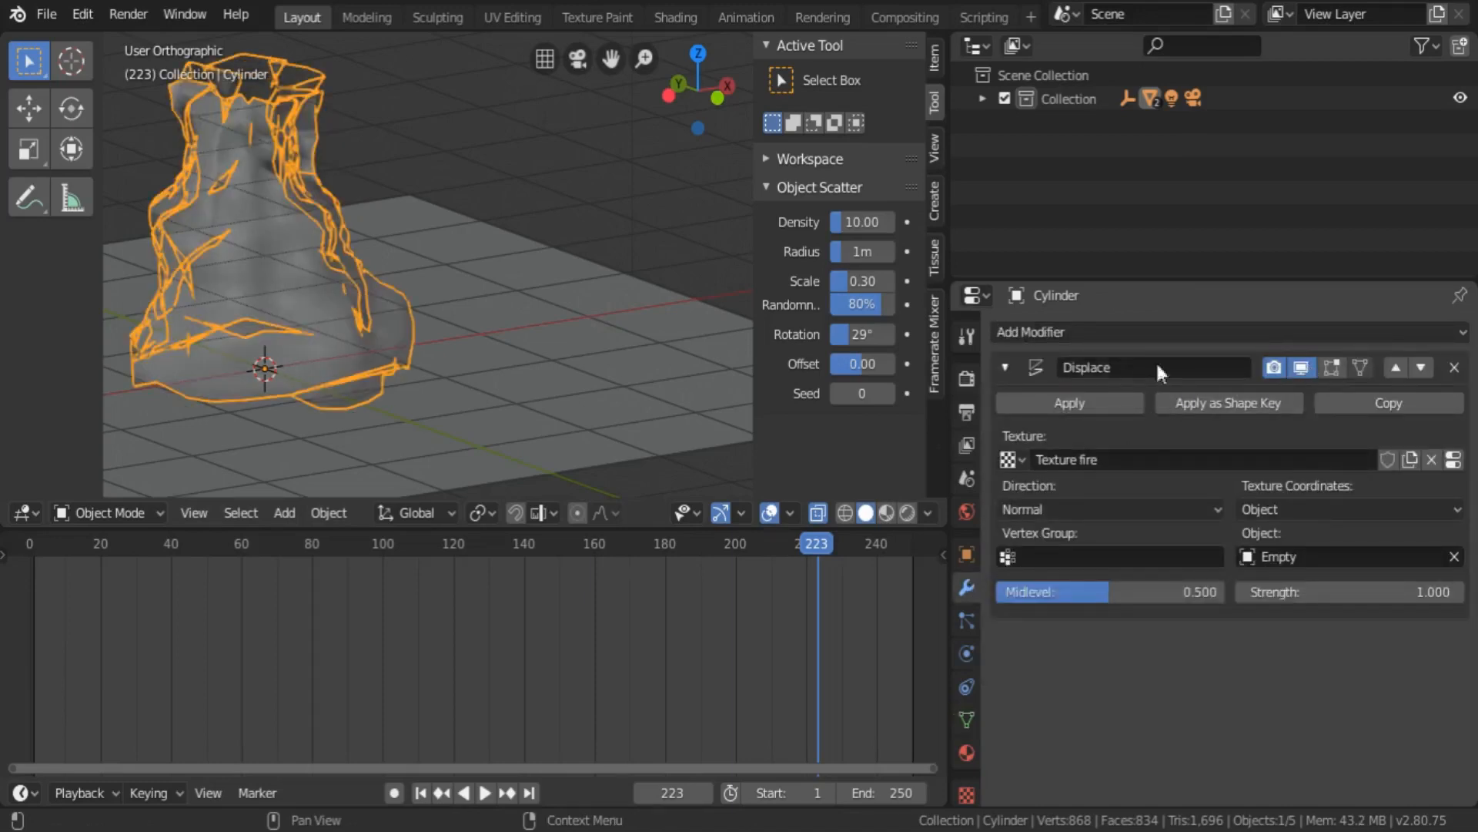
- Assign the Infleunce vertex group to the cylinder's Displace modifier
middle_drag(516, 292, 515, 270)
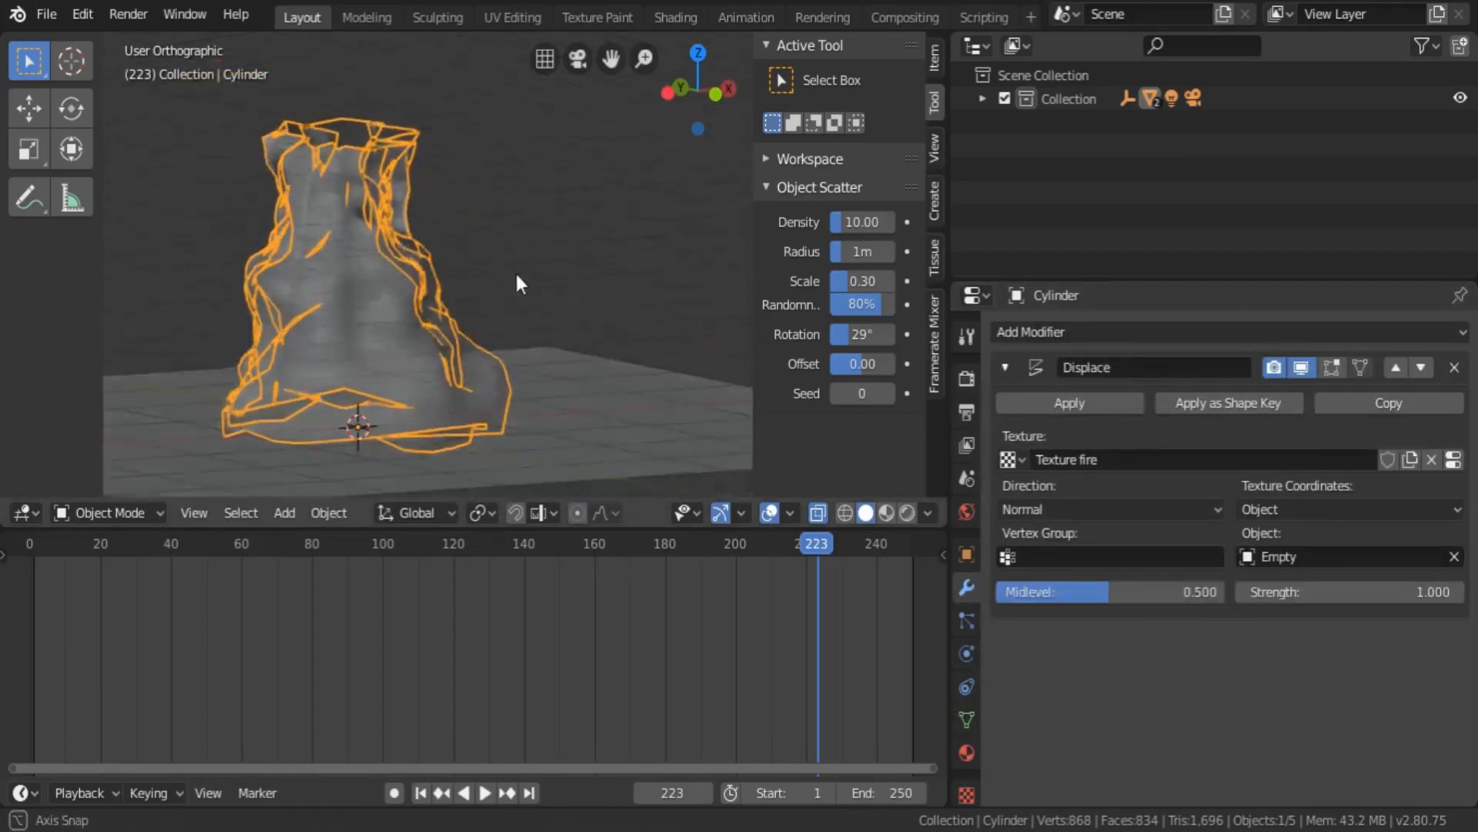
click(1132, 556)
click(1109, 585)
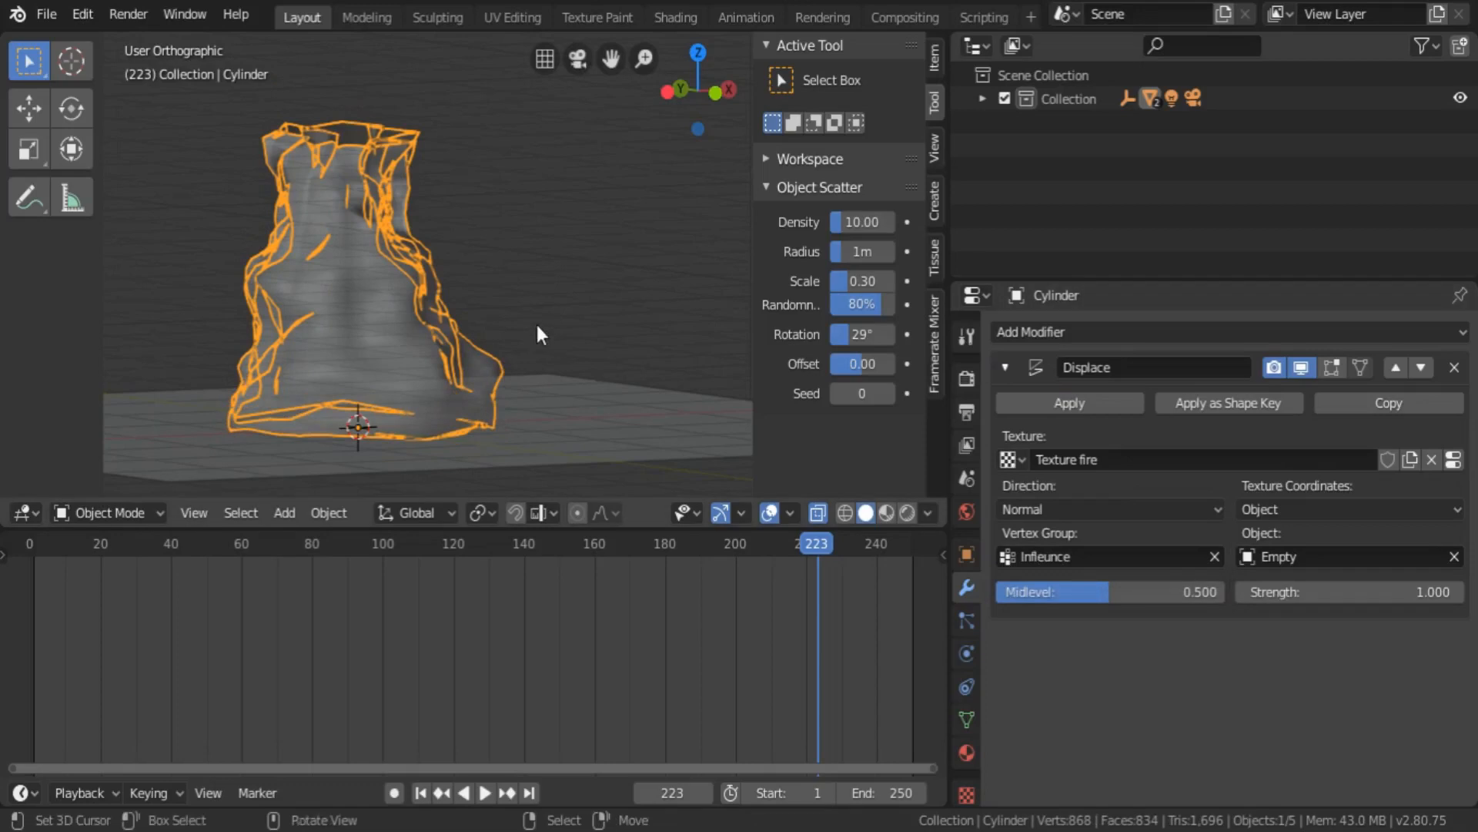
- Play the animation from two sides of the cylinder to check the displacement near its base
click(485, 793)
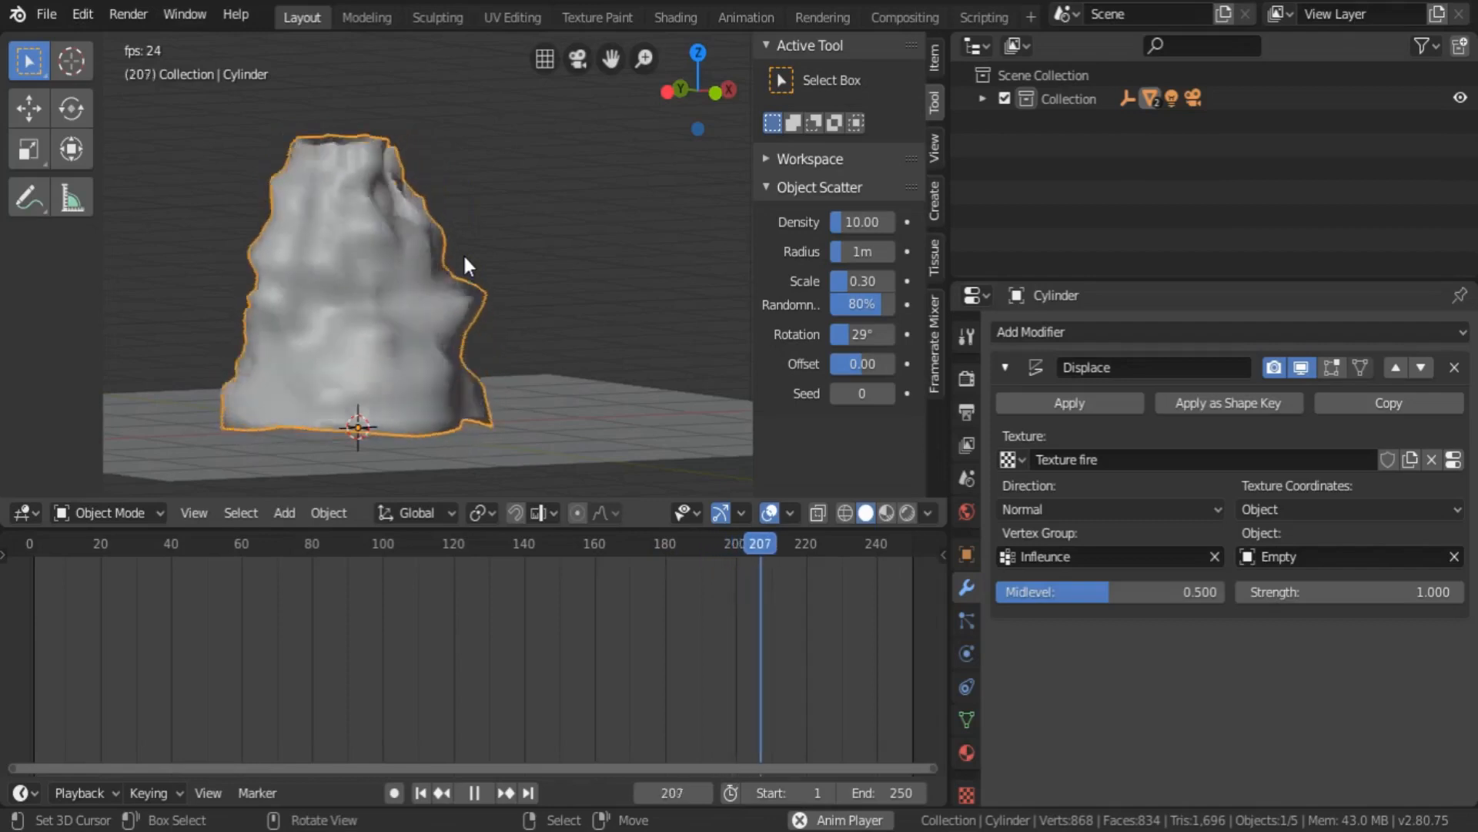
click(482, 793)
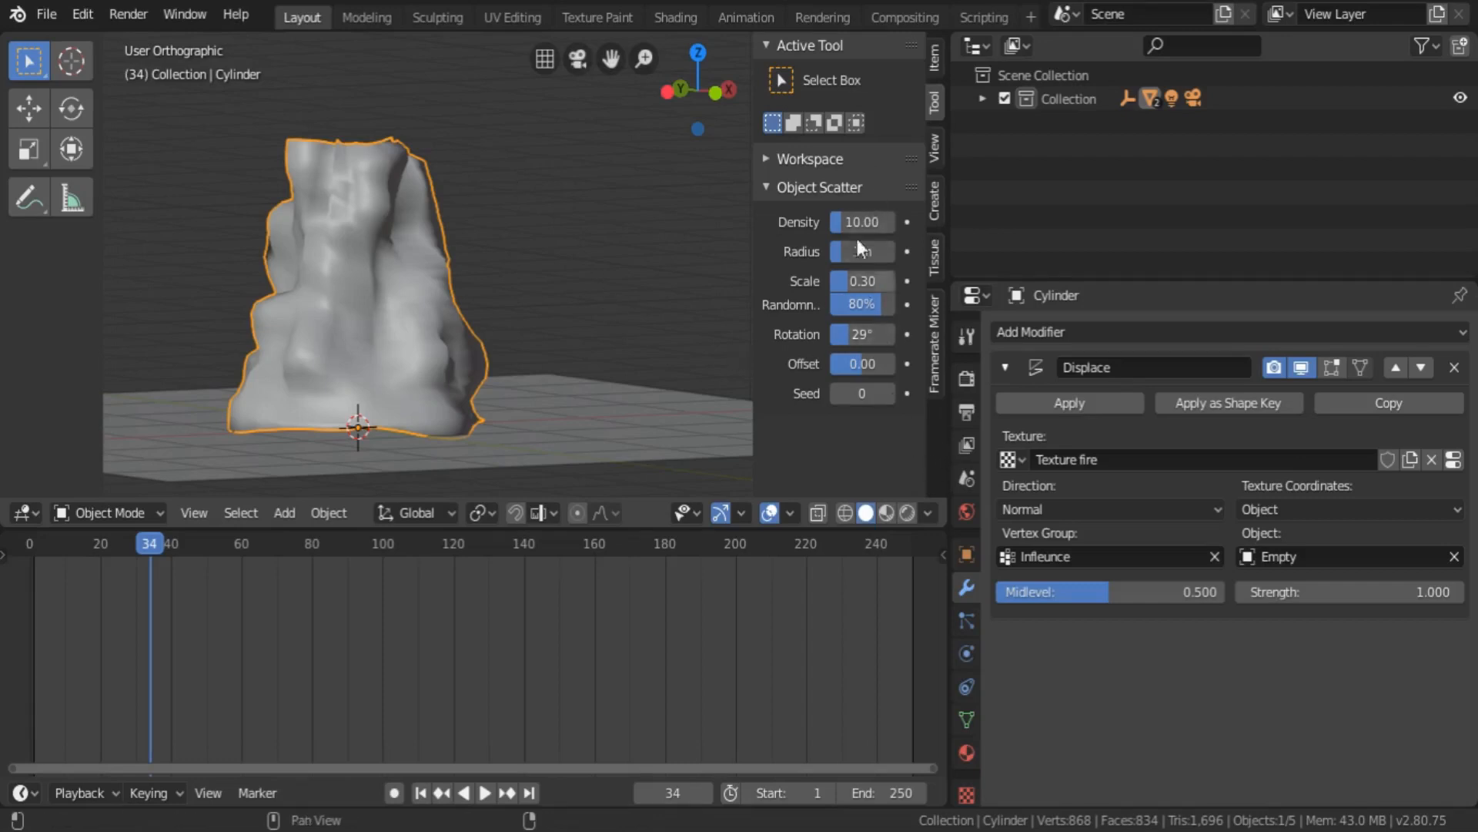
middle_drag(543, 179, 678, 193)
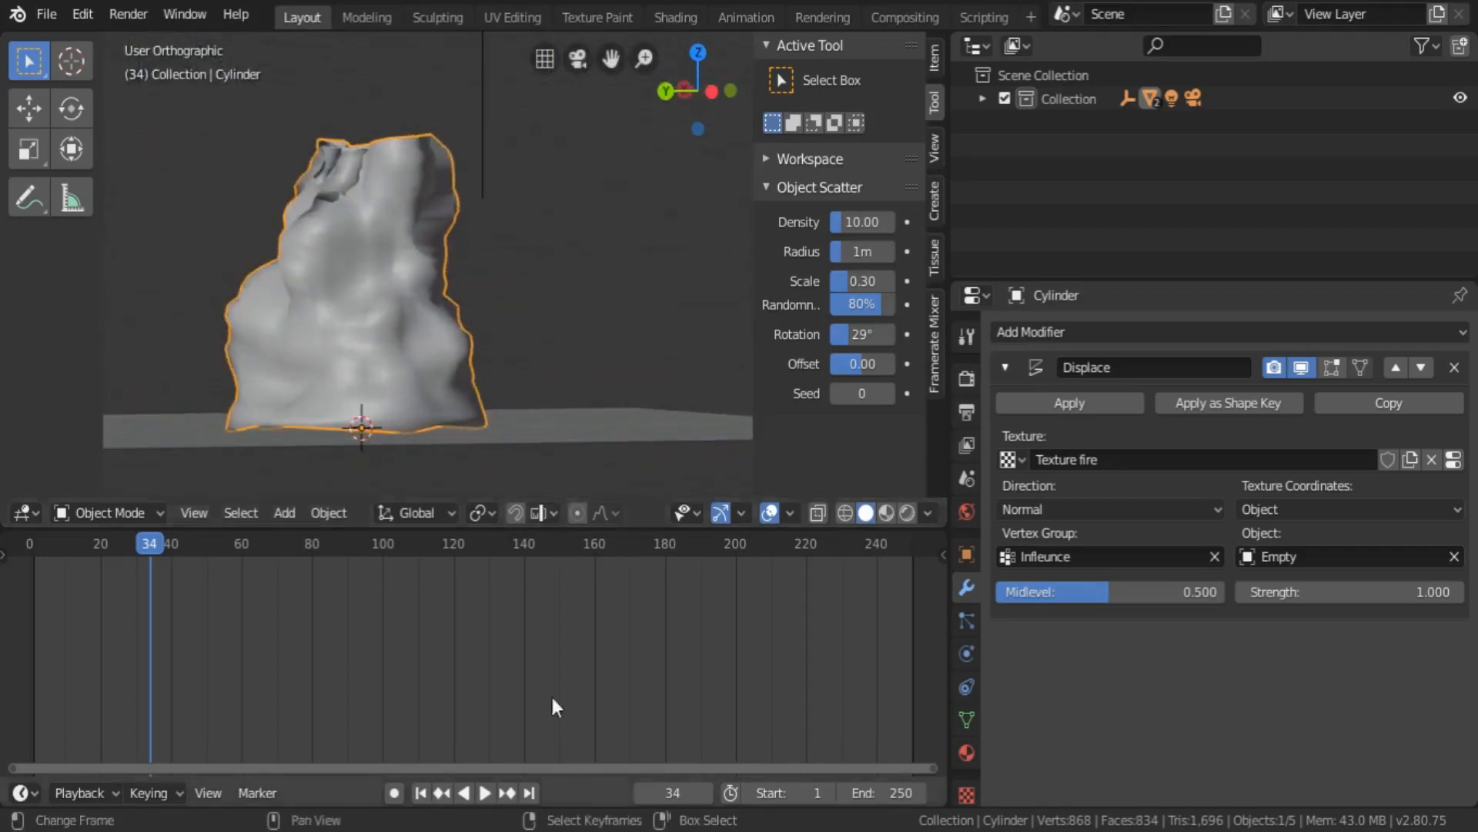
click(484, 792)
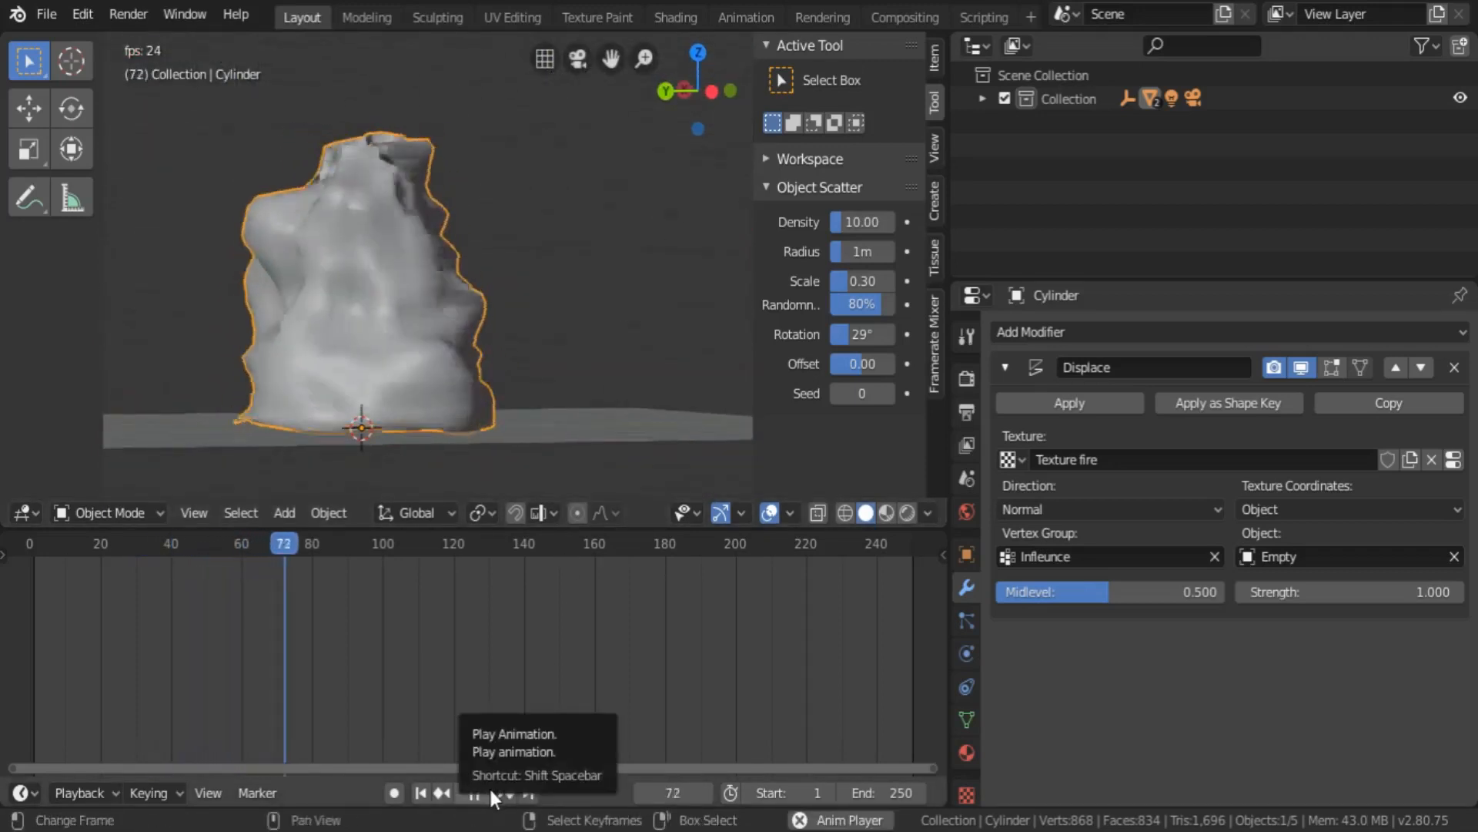
click(488, 789)
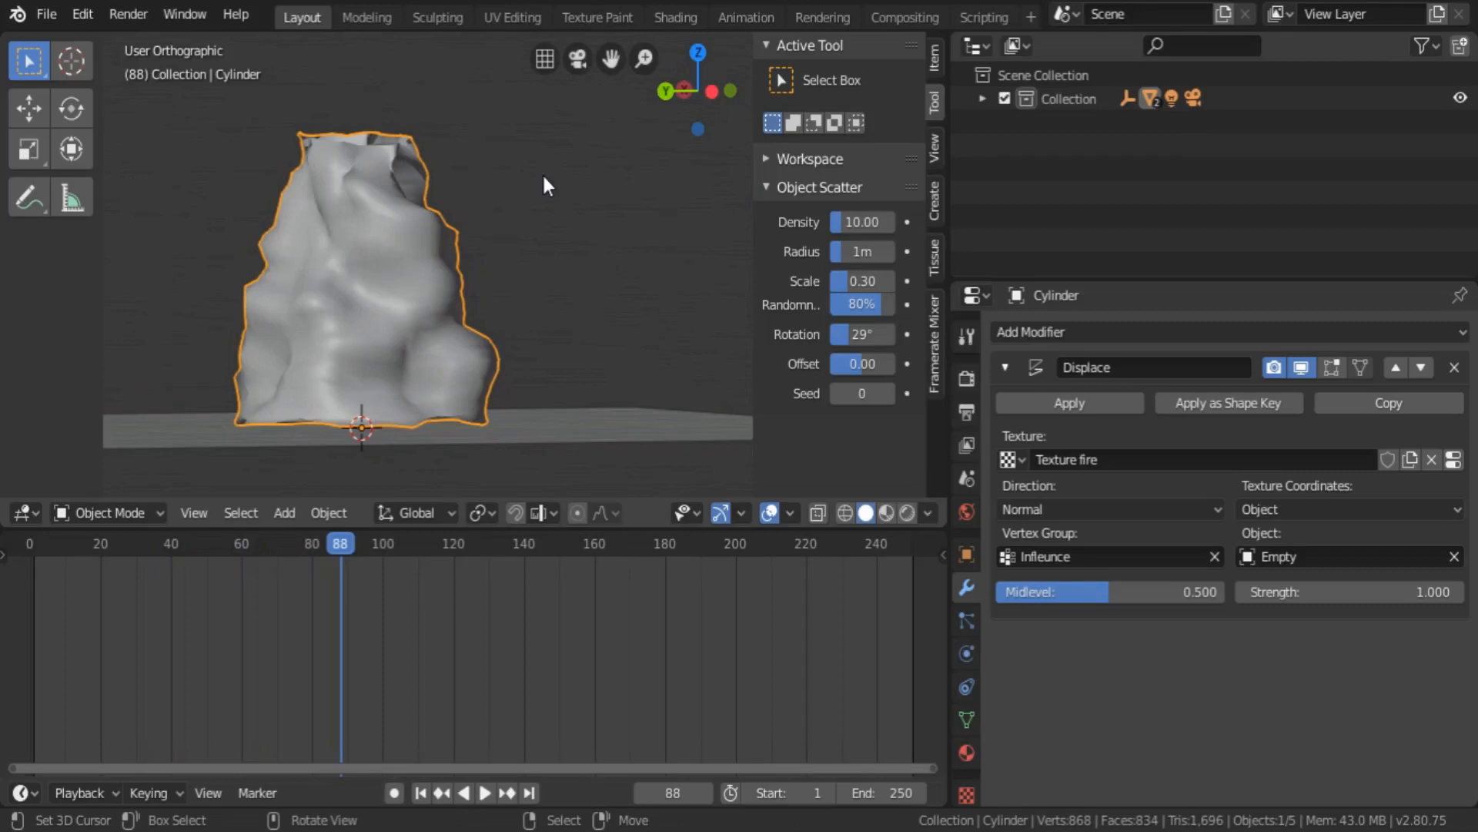
- Hide the viewport's side regions, split the viewport vertically, and make the new area a wide Shader Editor without its sidebar
key(t)
key(n)
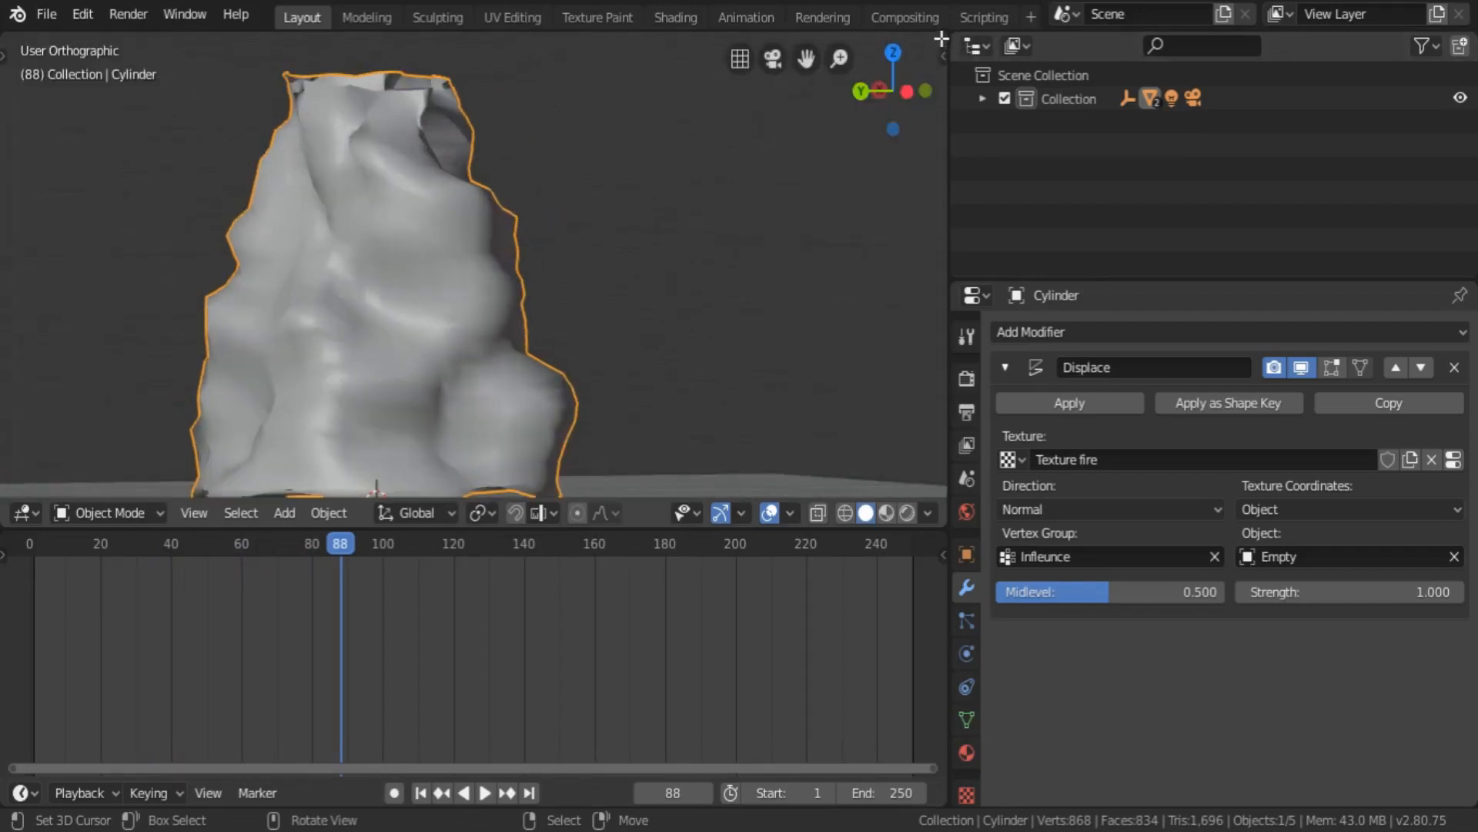
drag(941, 39, 478, 46)
click(500, 513)
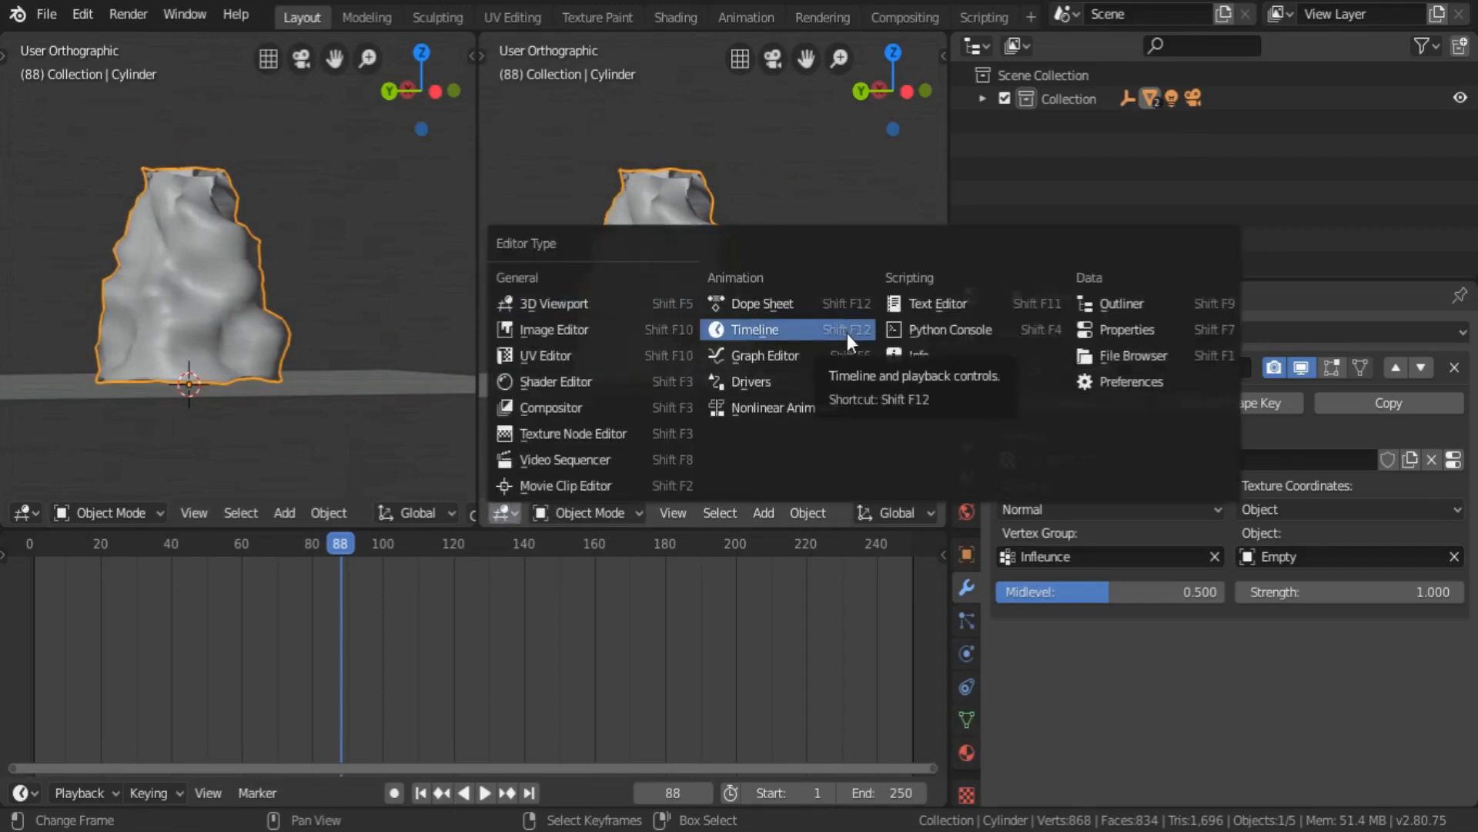
click(612, 382)
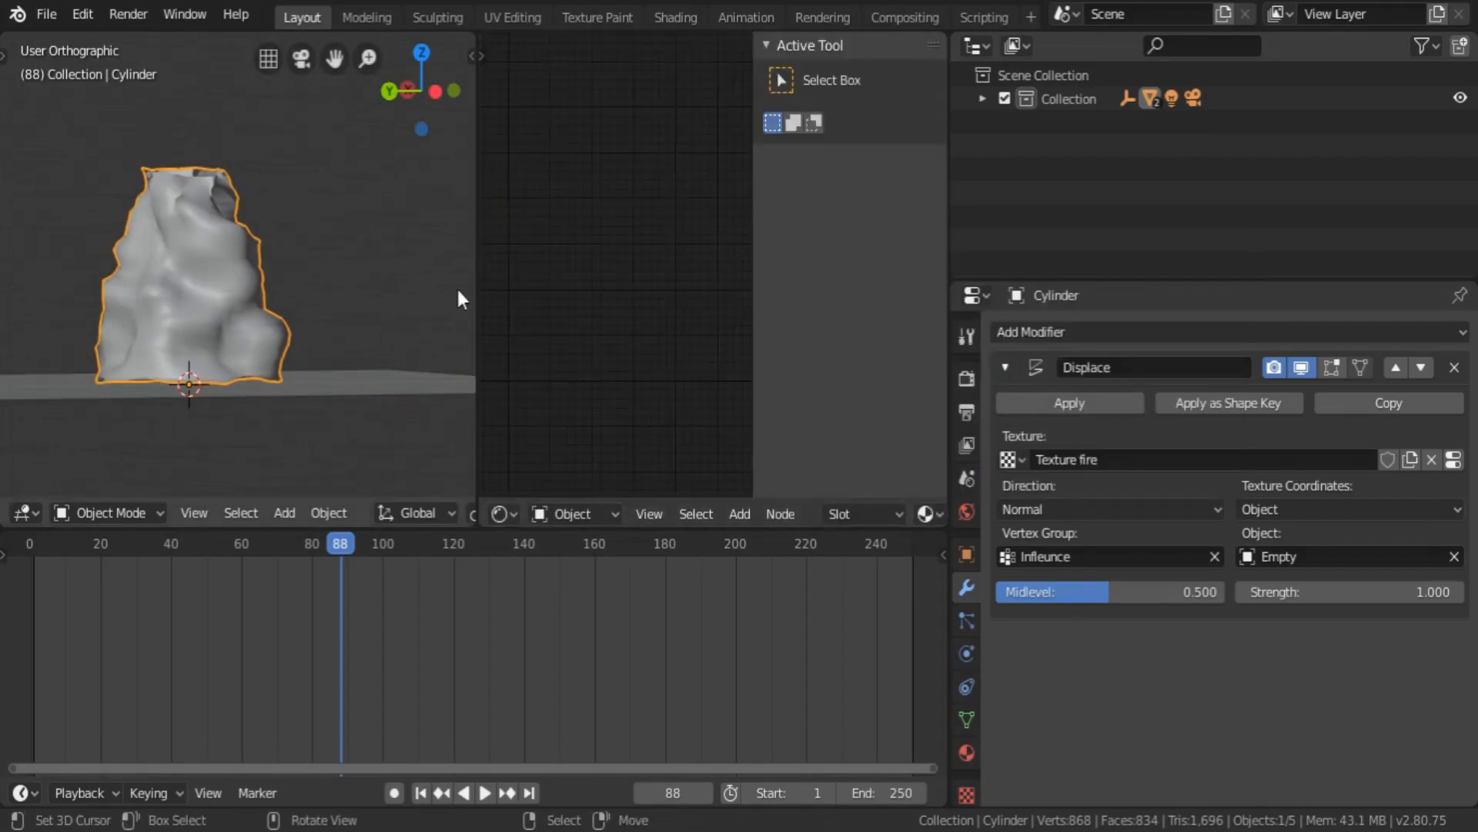
drag(475, 283, 322, 313)
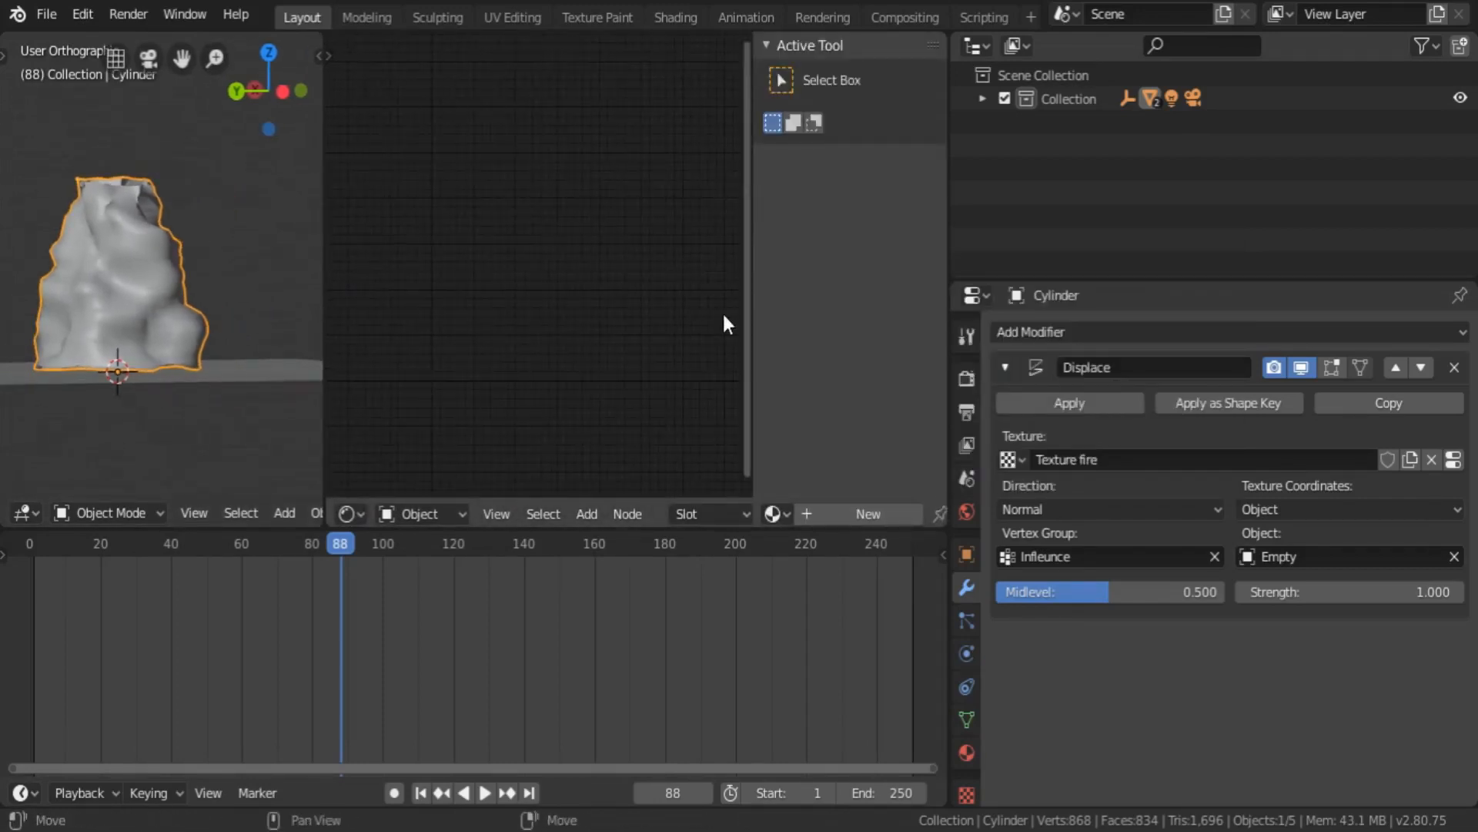
key(n)
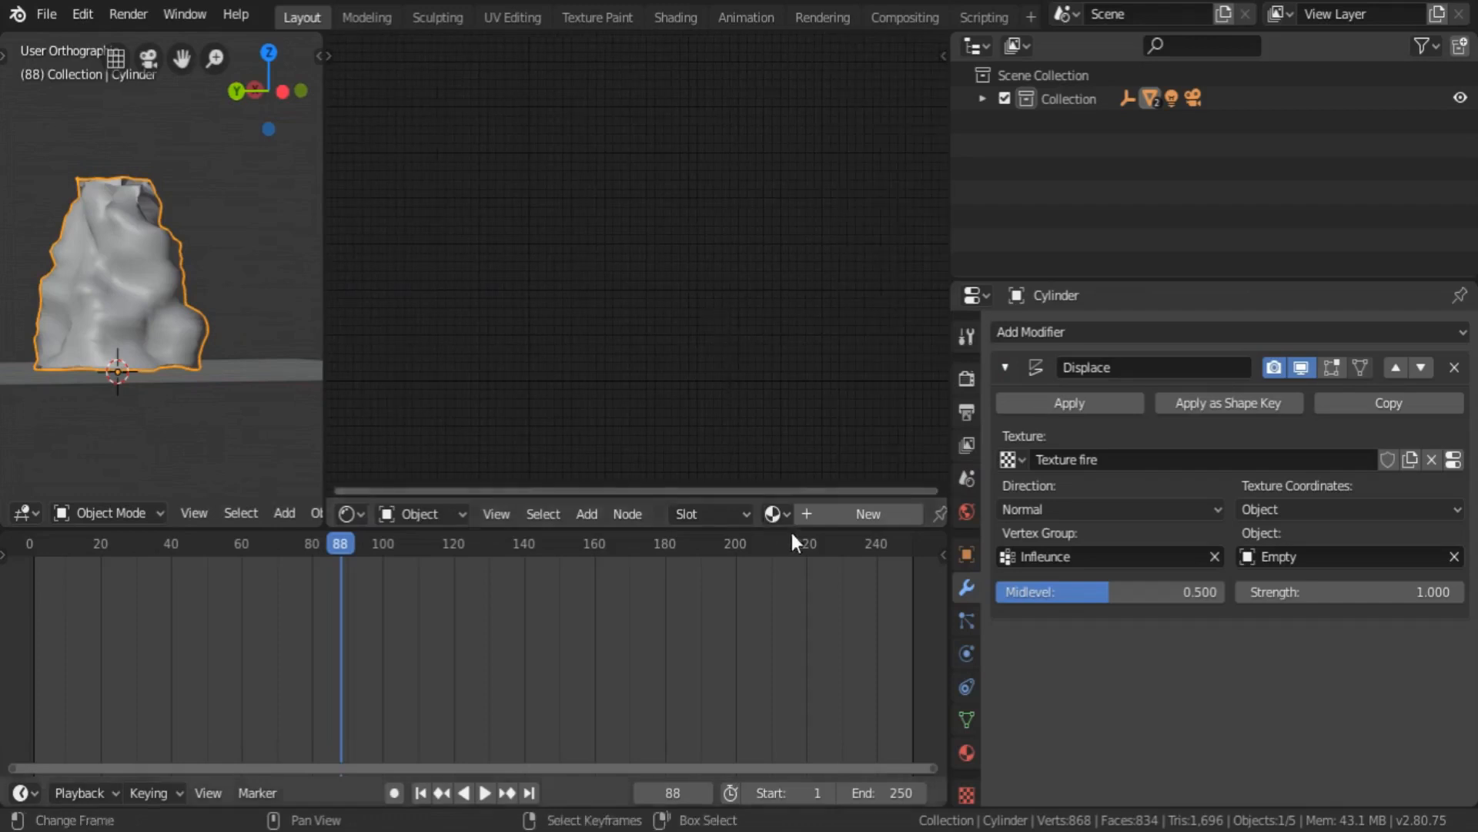
- Create a new material named Fire on the cylinder and delete its Principled BSDF node
click(834, 512)
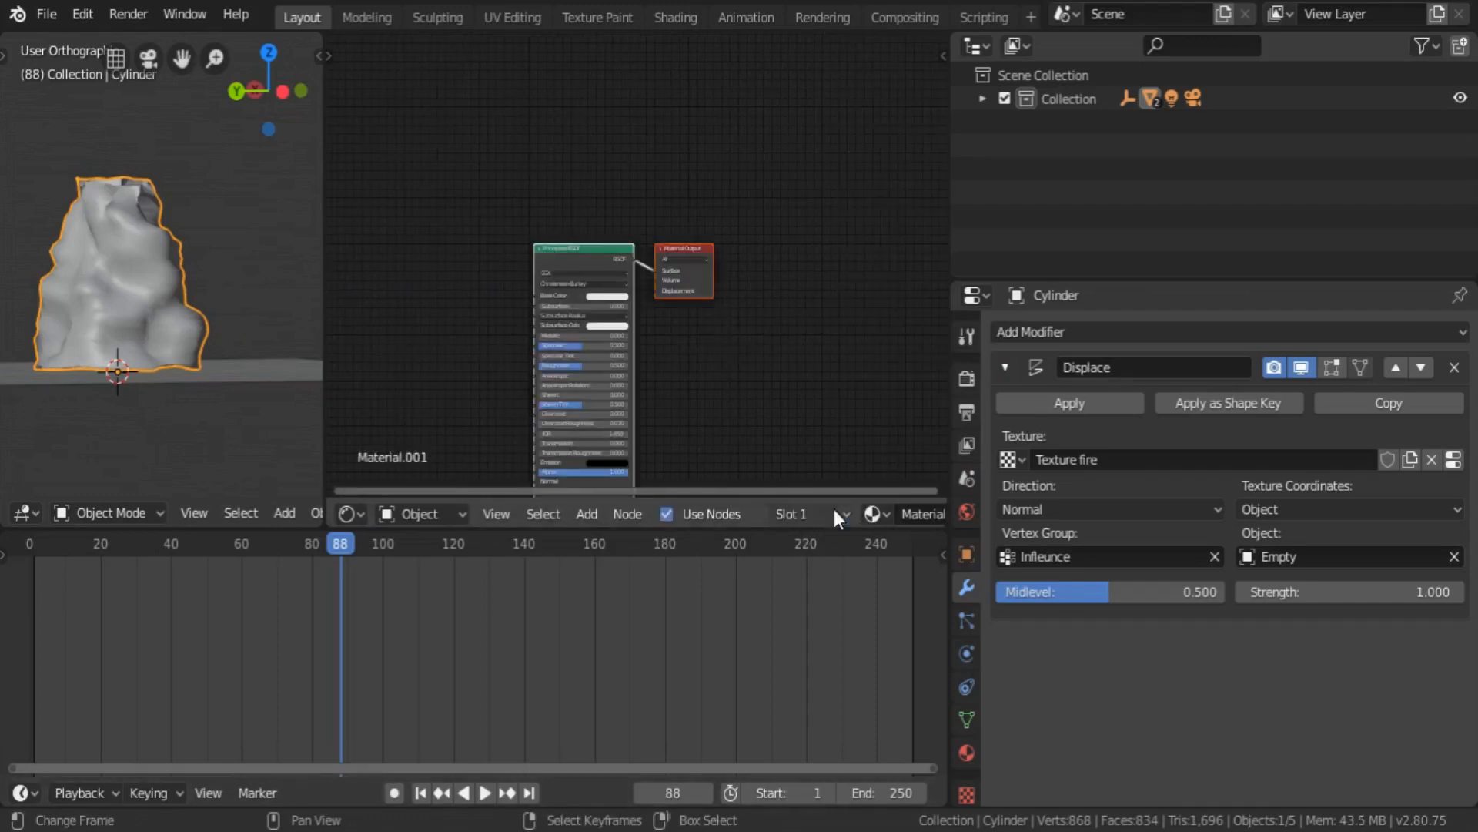
click(921, 515)
text(Fire)
key(Return)
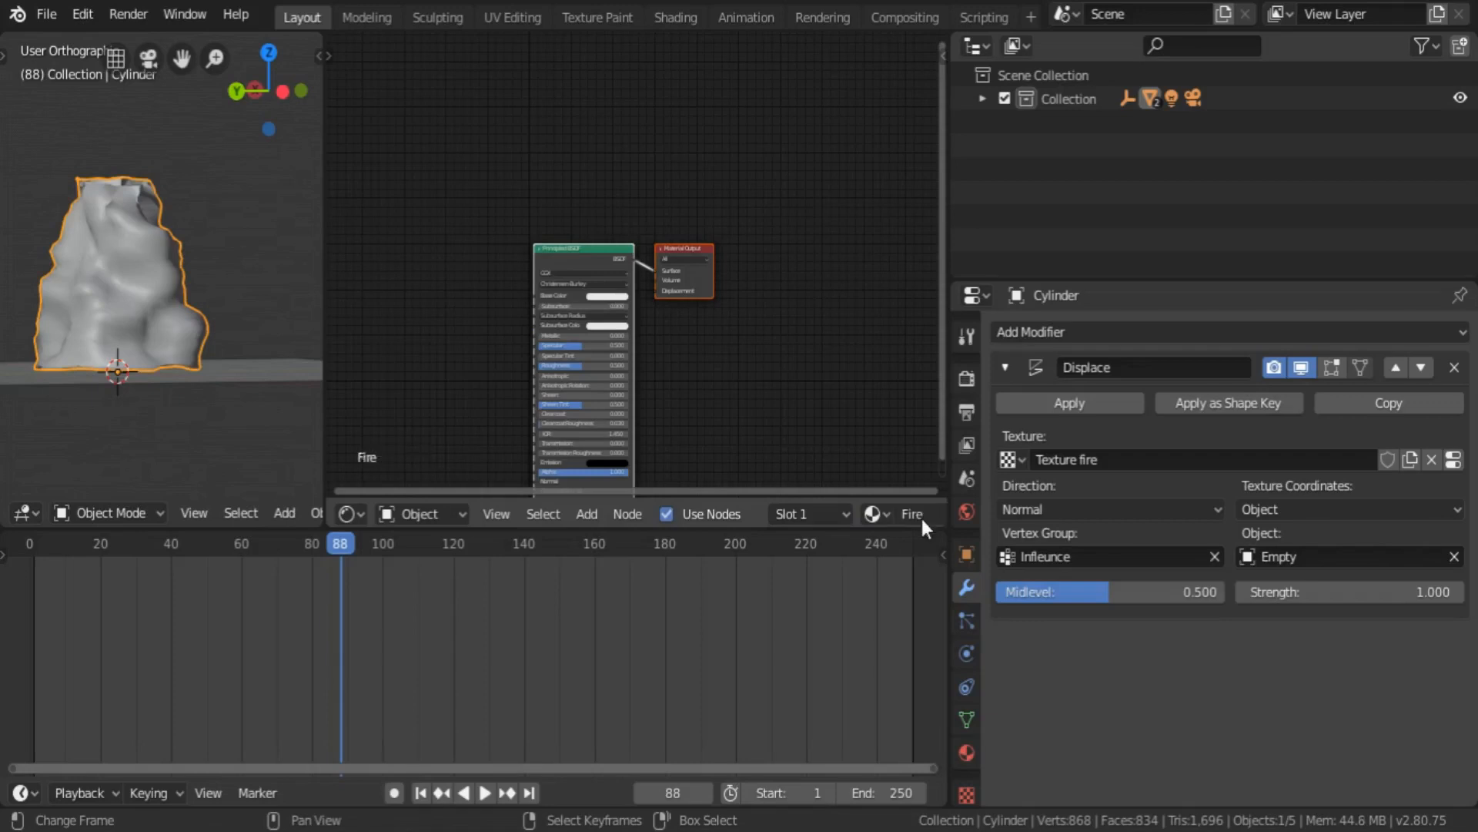
middle_drag(597, 225, 620, 206)
click(617, 211)
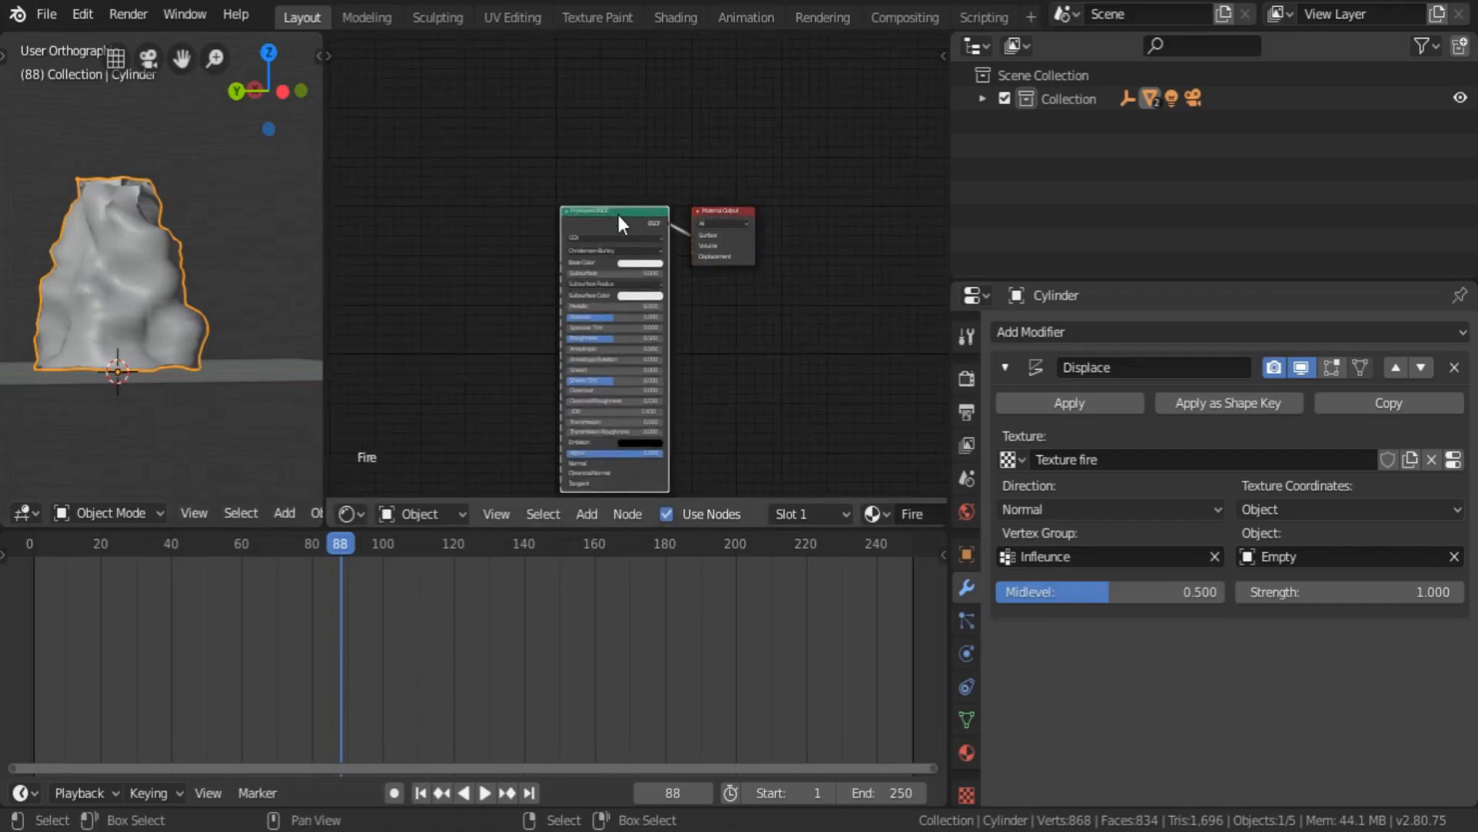
key(x)
- Add a Fresnel node well ahead of the Material Output node
key(shift+a)
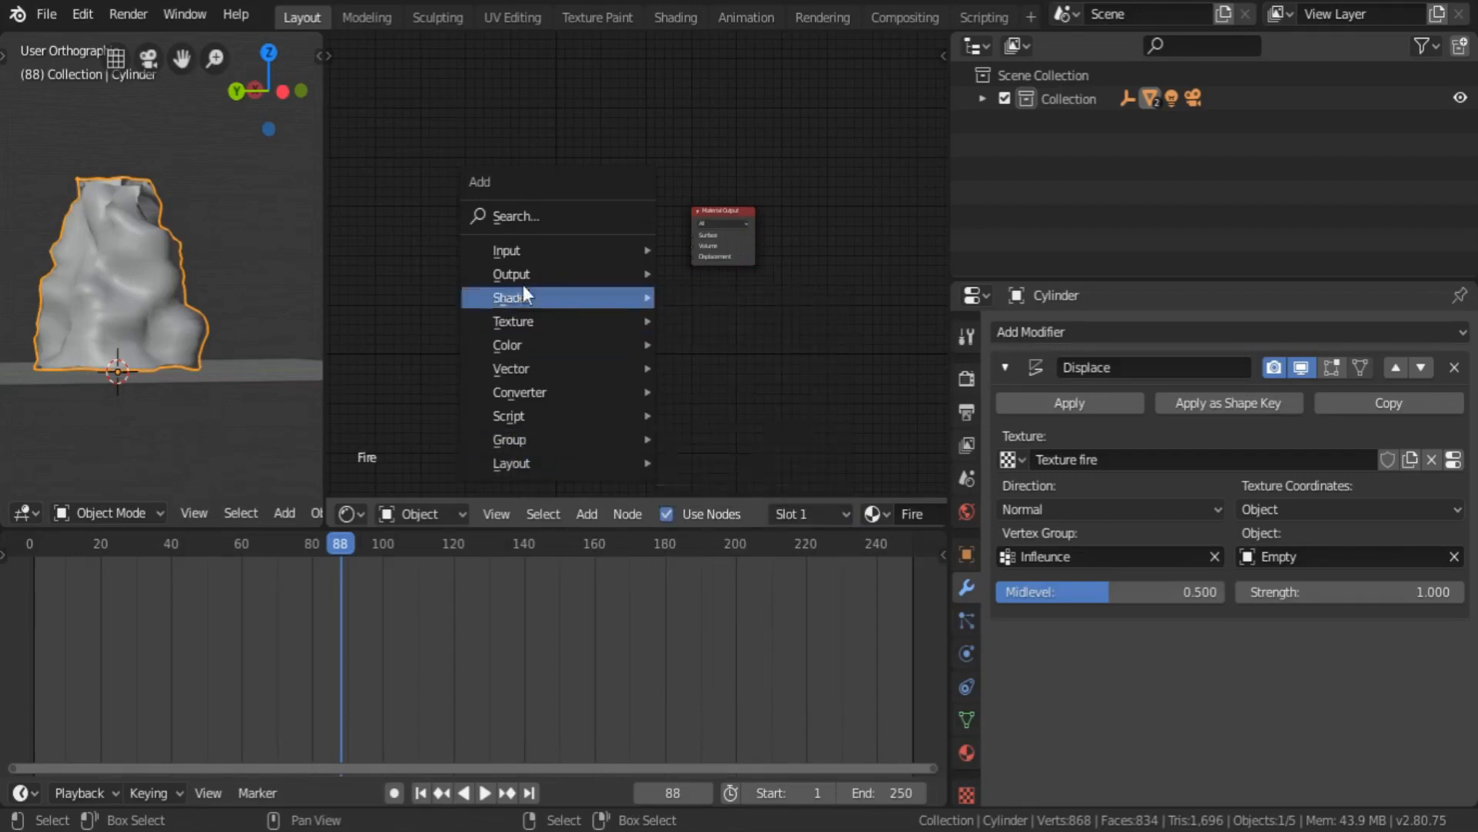
mouse_move(542, 327)
mouse_move(539, 240)
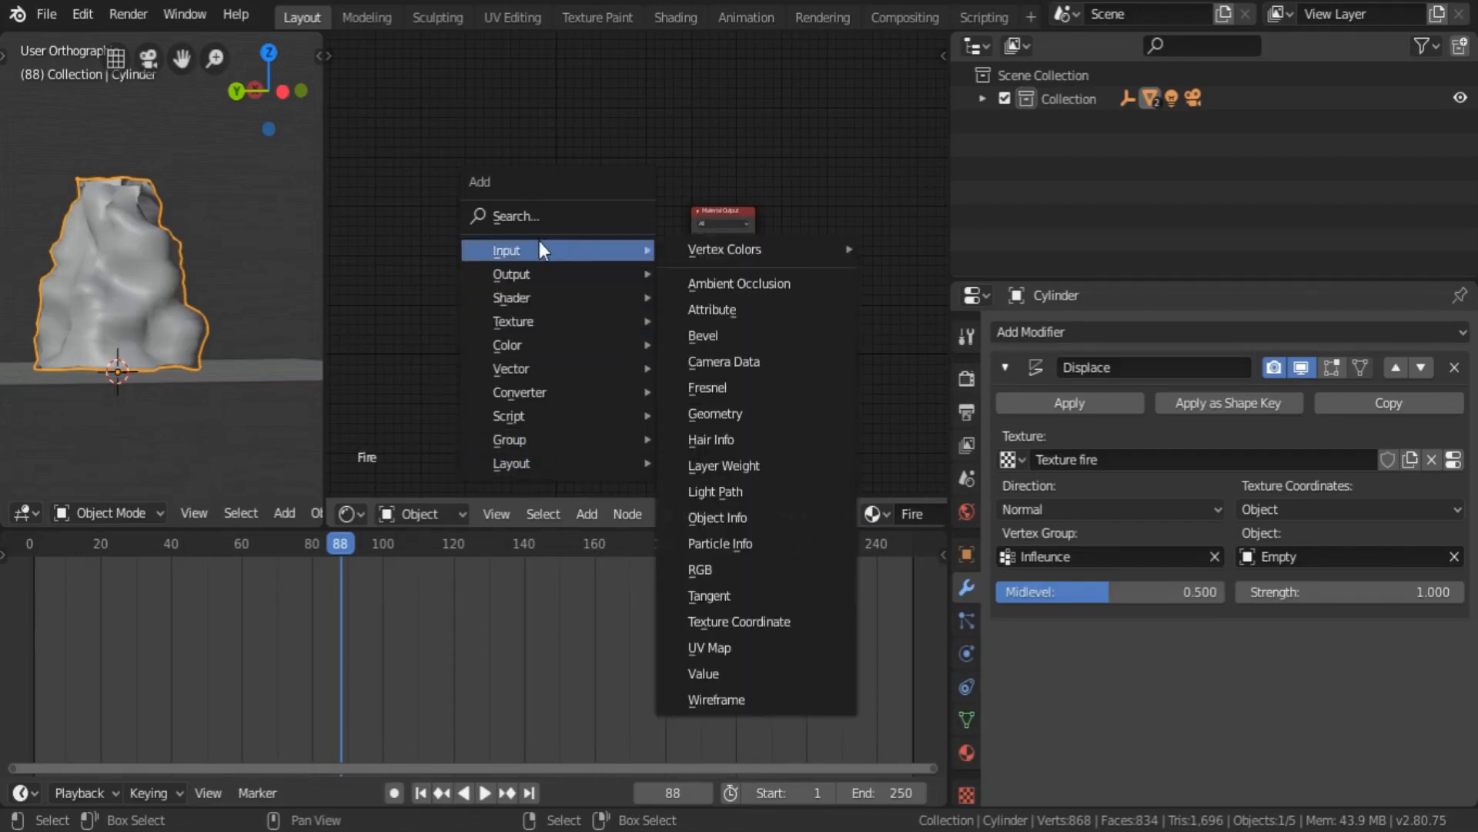
click(707, 388)
click(519, 242)
- Add a ColorRamp node between the Fresnel and Material Output nodes
key(shift+a)
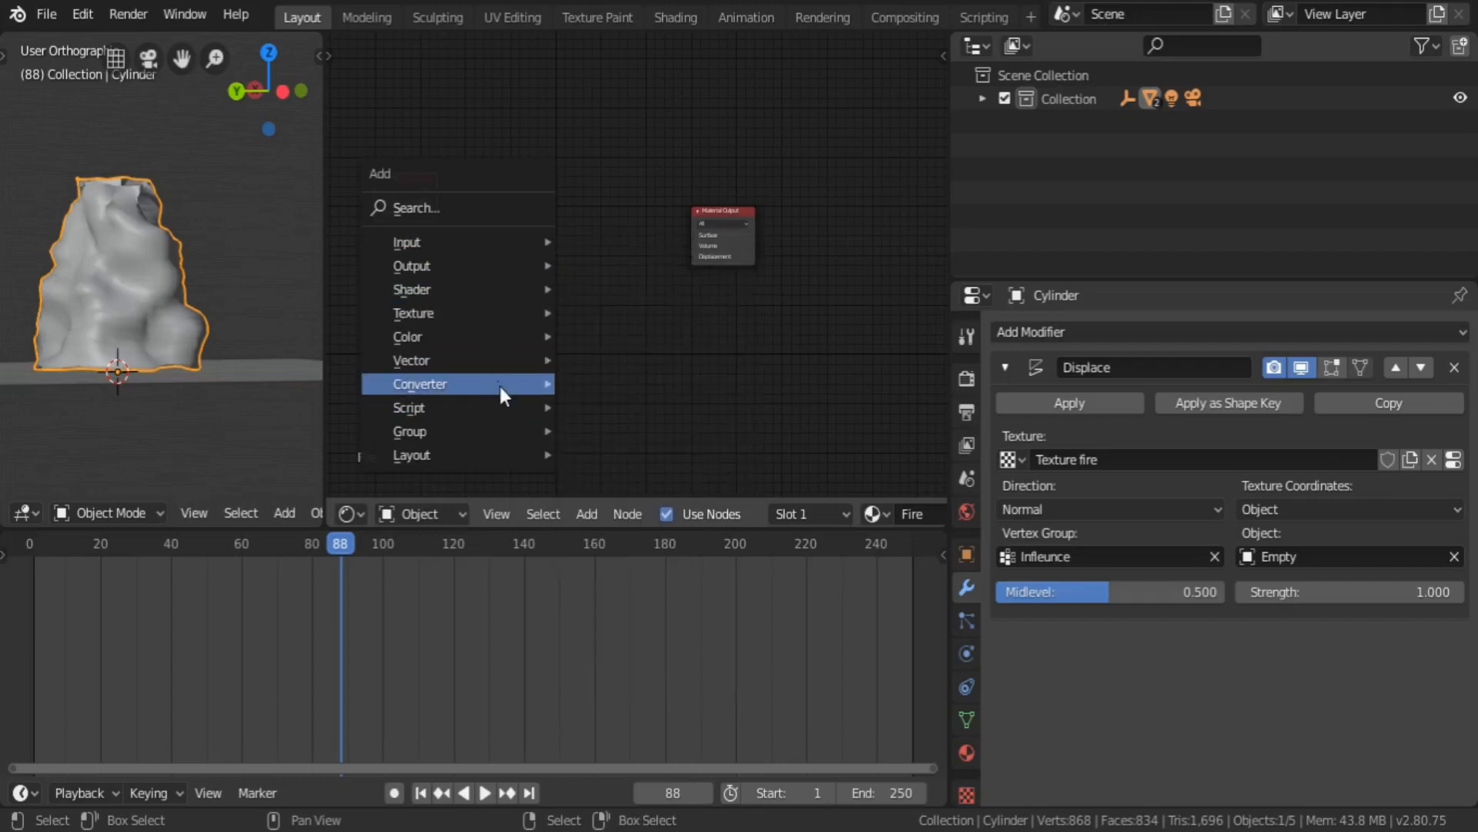
mouse_move(501, 386)
click(636, 393)
key(Escape)
key(shift+a)
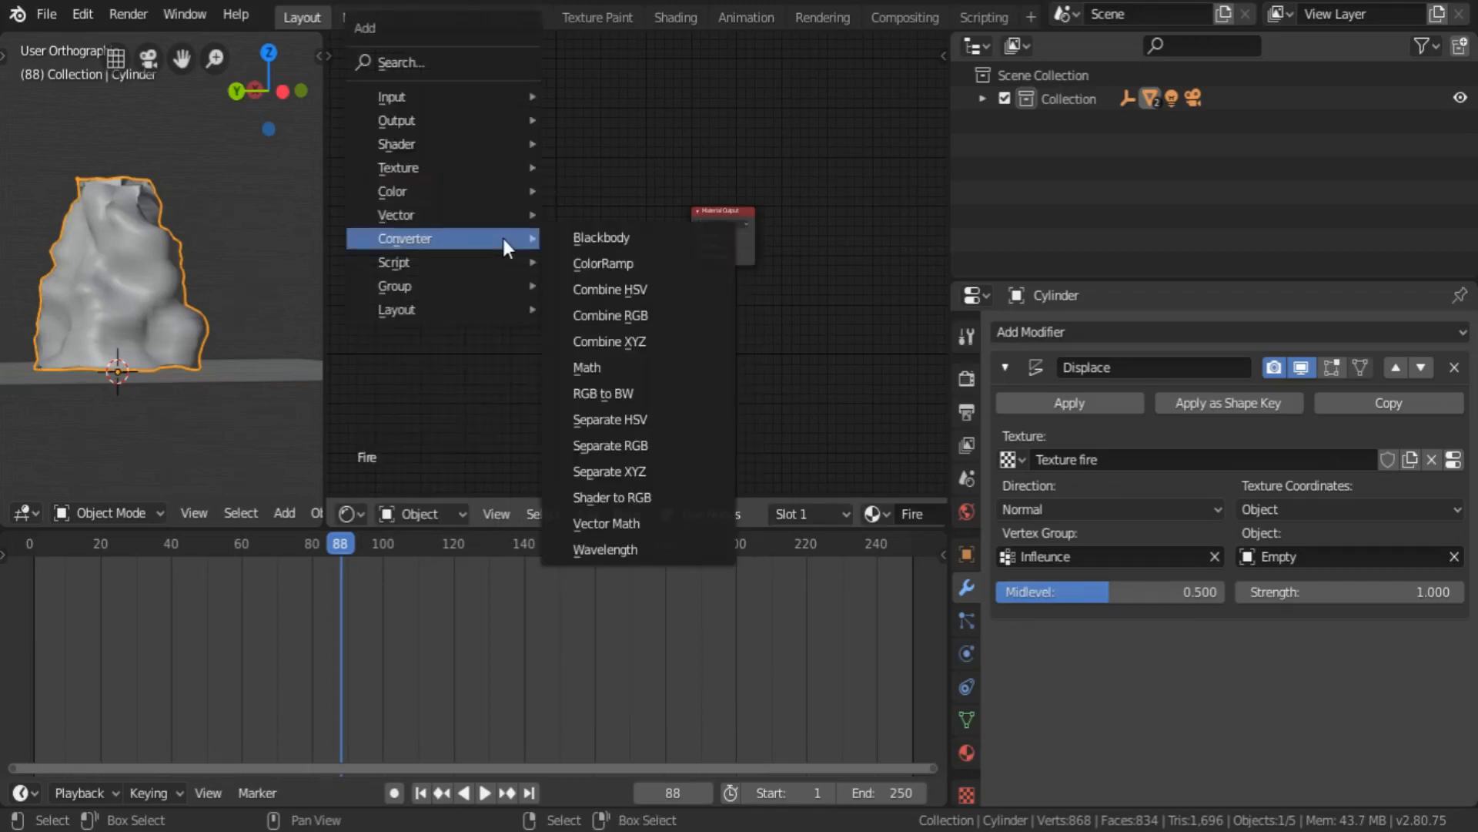
click(600, 263)
click(607, 260)
- Add an Emission shader node between the ColorRamp and Material Output nodes
key(shift+a)
mouse_move(608, 257)
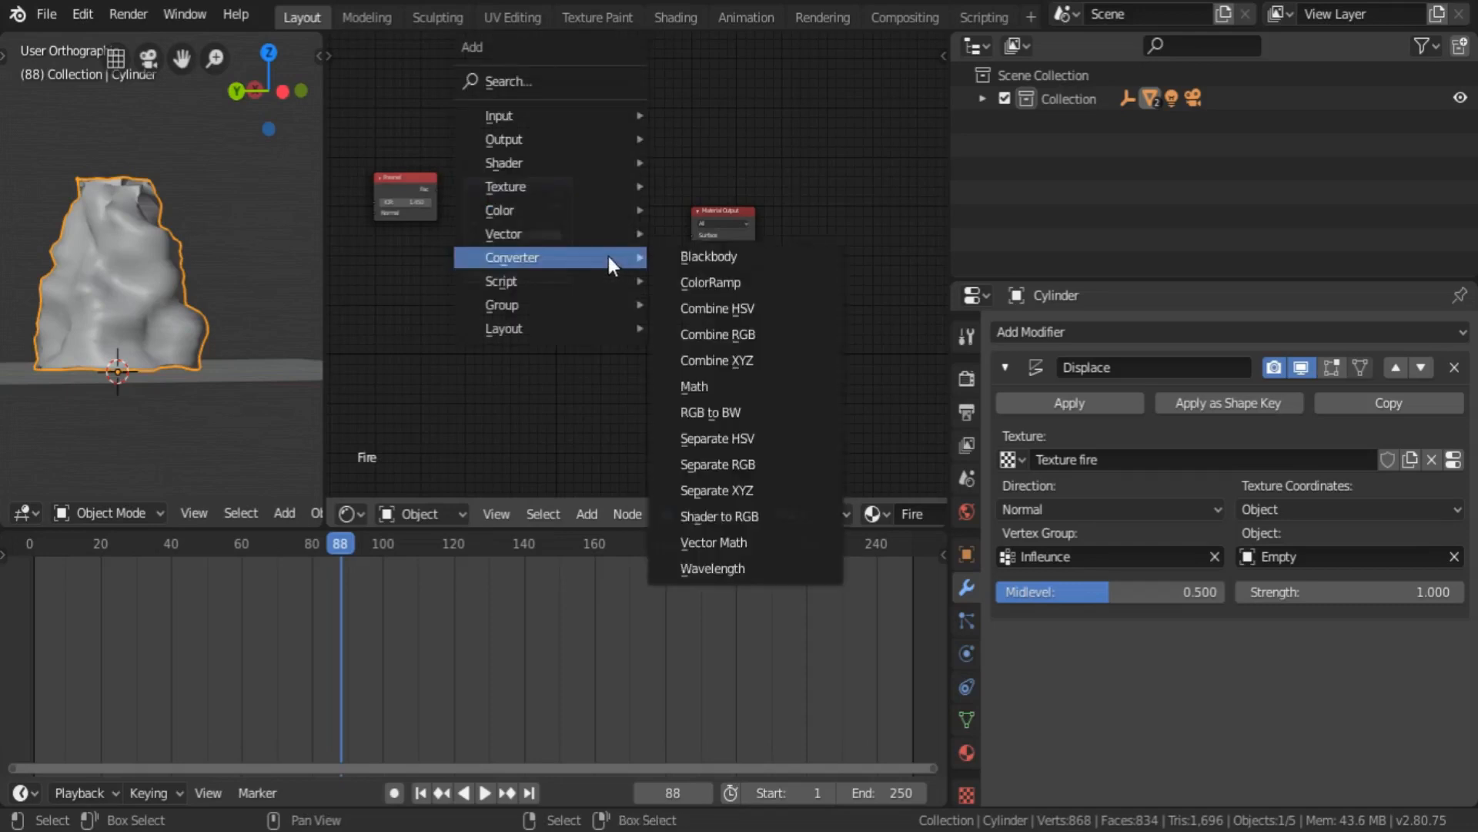
mouse_move(581, 323)
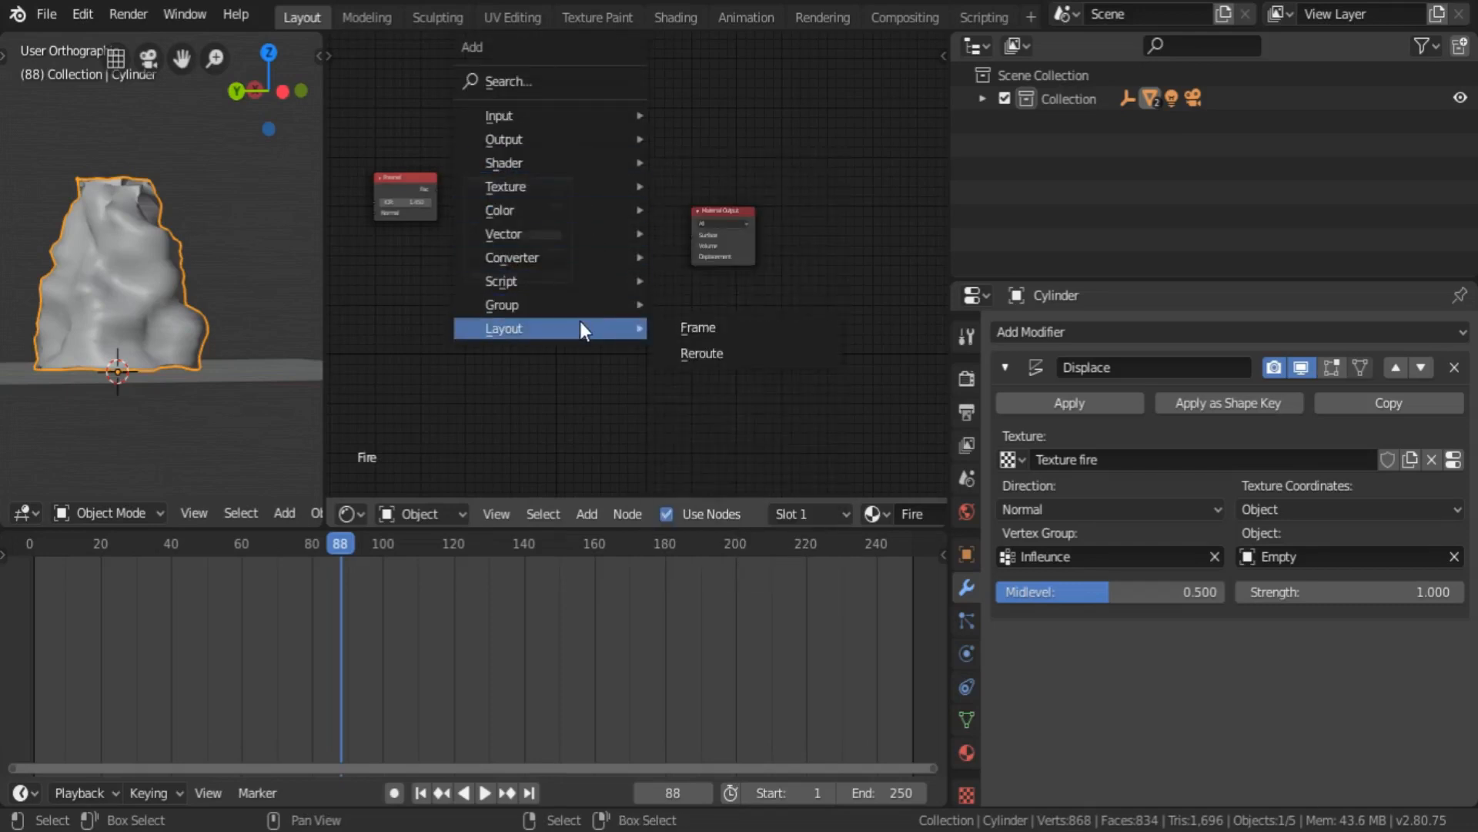
mouse_move(552, 157)
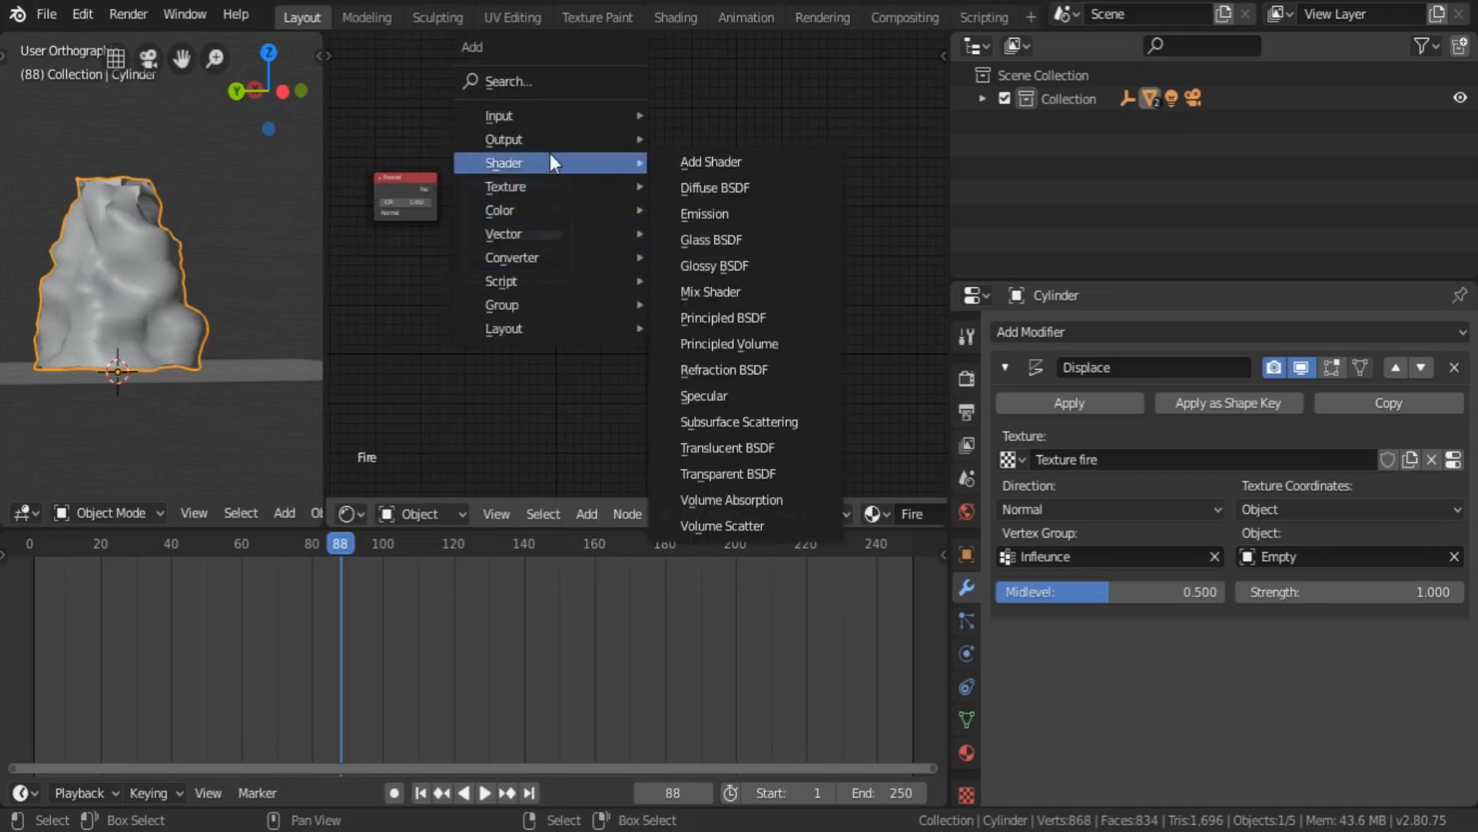
click(721, 215)
click(596, 189)
- Link Fresnel Fac to ColorRamp Fac, its Color to the Emission Color, and Emission to Surface, with the viewport in Rendered shading
scroll(593, 234, up, 7)
middle_drag(465, 230, 653, 278)
drag(483, 186, 531, 332)
middle_drag(663, 265, 476, 264)
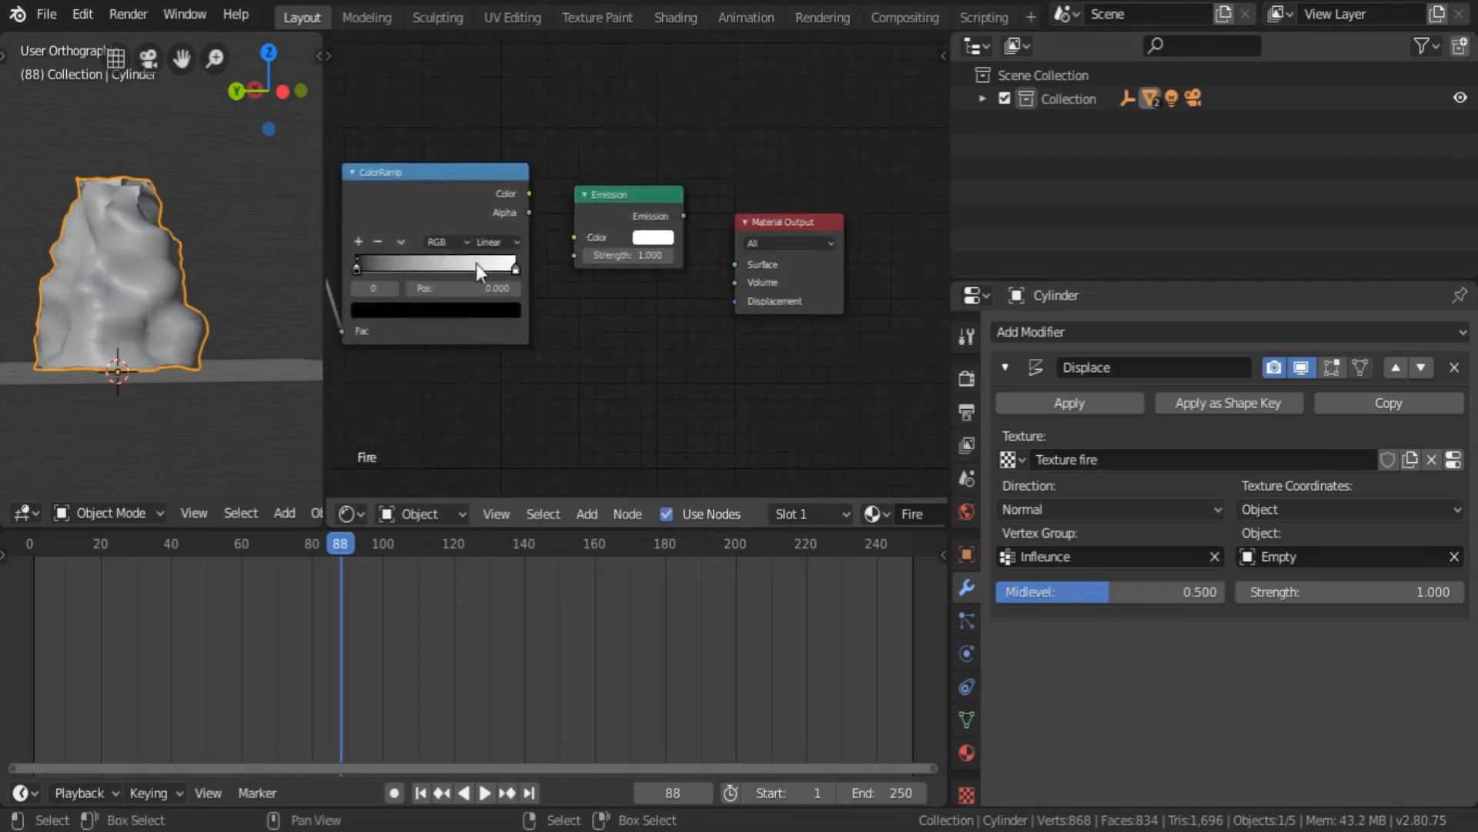
drag(529, 193, 574, 236)
drag(683, 216, 735, 264)
scroll(262, 513, down, 6)
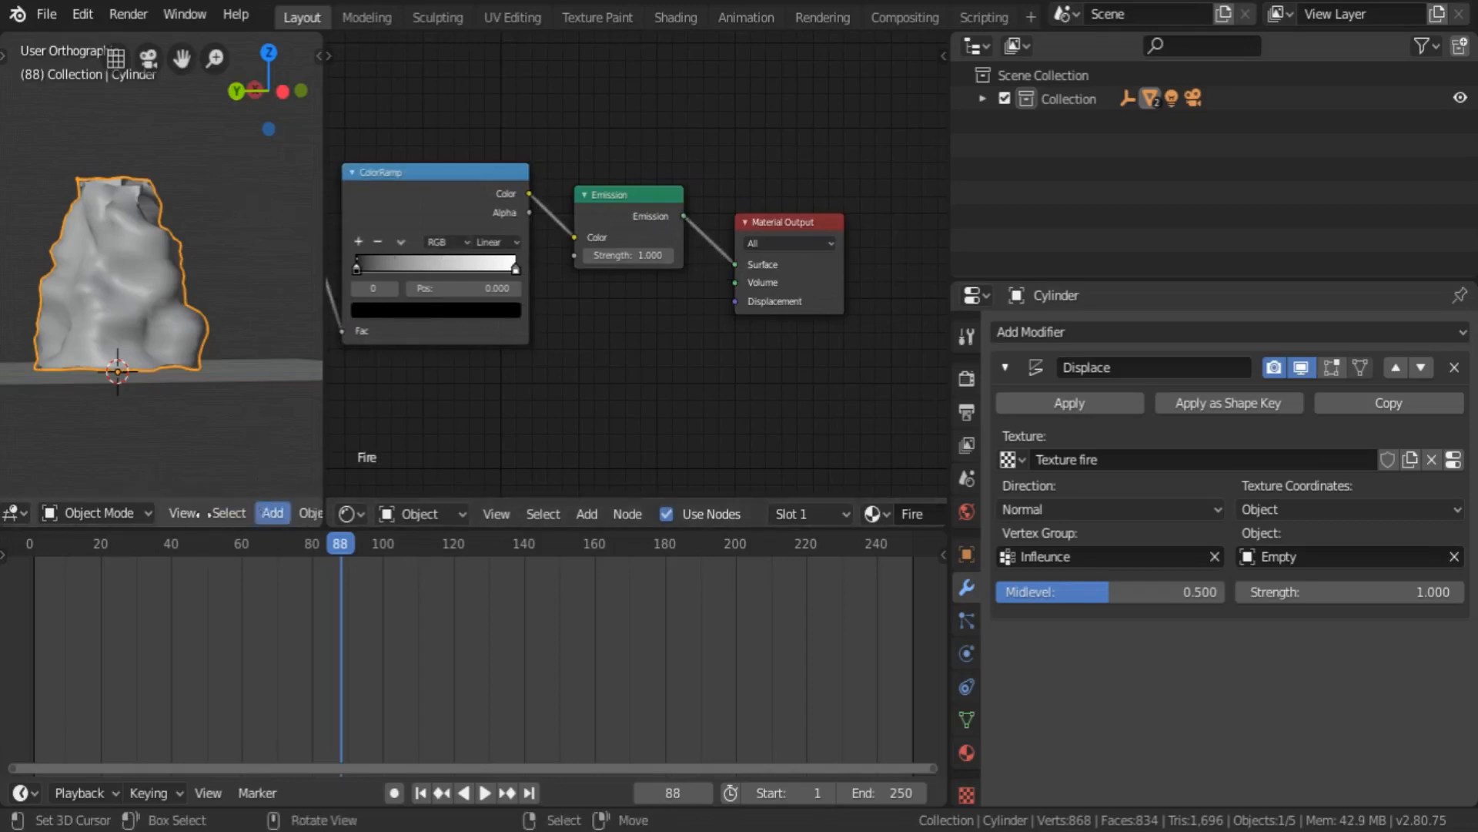
click(284, 513)
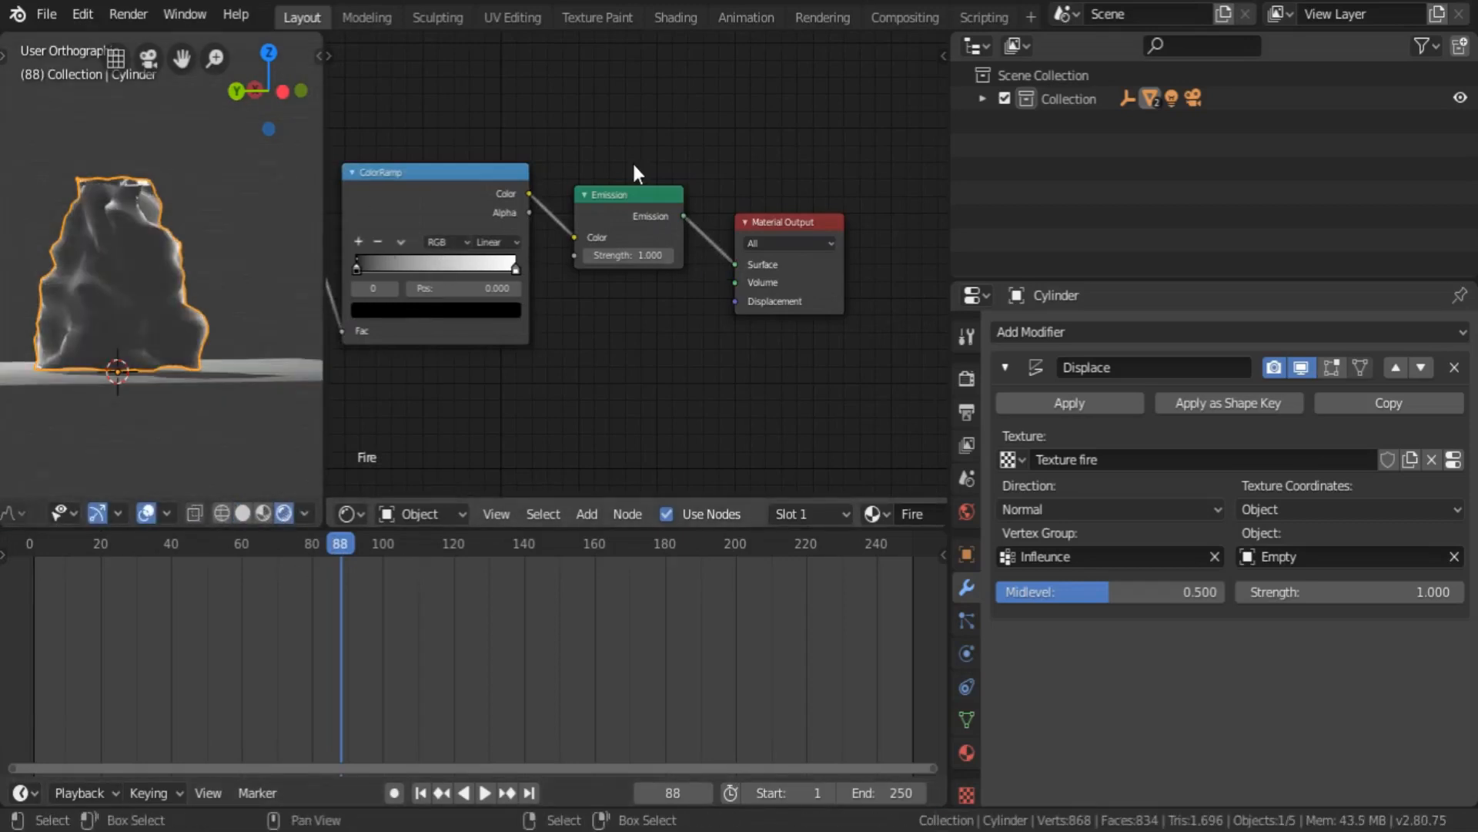
- Set the ColorRamp interpolation to Constant and move the white stop to position 0.045
key(Home)
scroll(630, 233, up, 2)
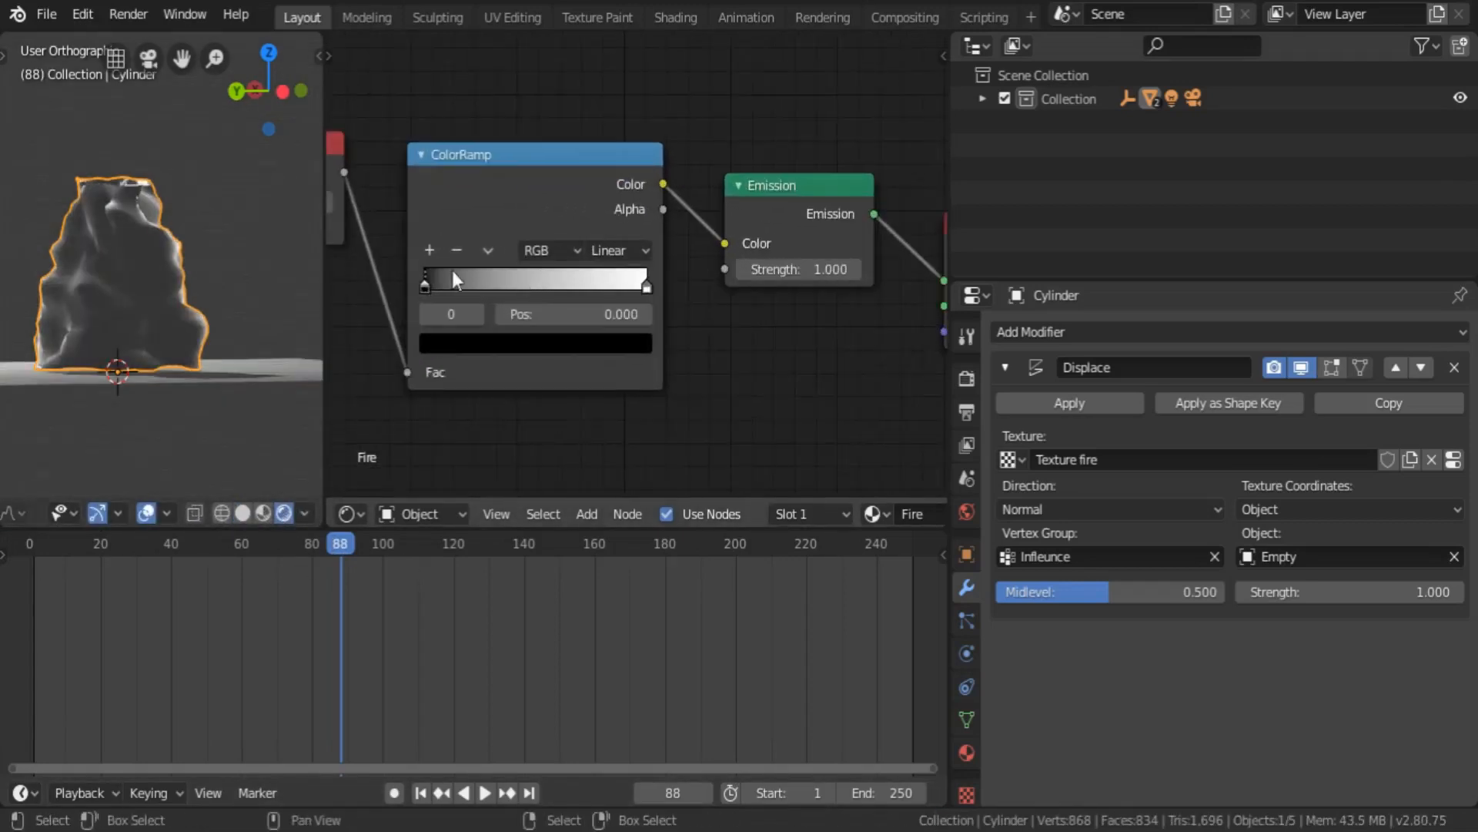
click(628, 251)
click(631, 373)
drag(648, 283, 423, 284)
- Change the ColorRamp's white stop to a saturated orange-red
click(530, 342)
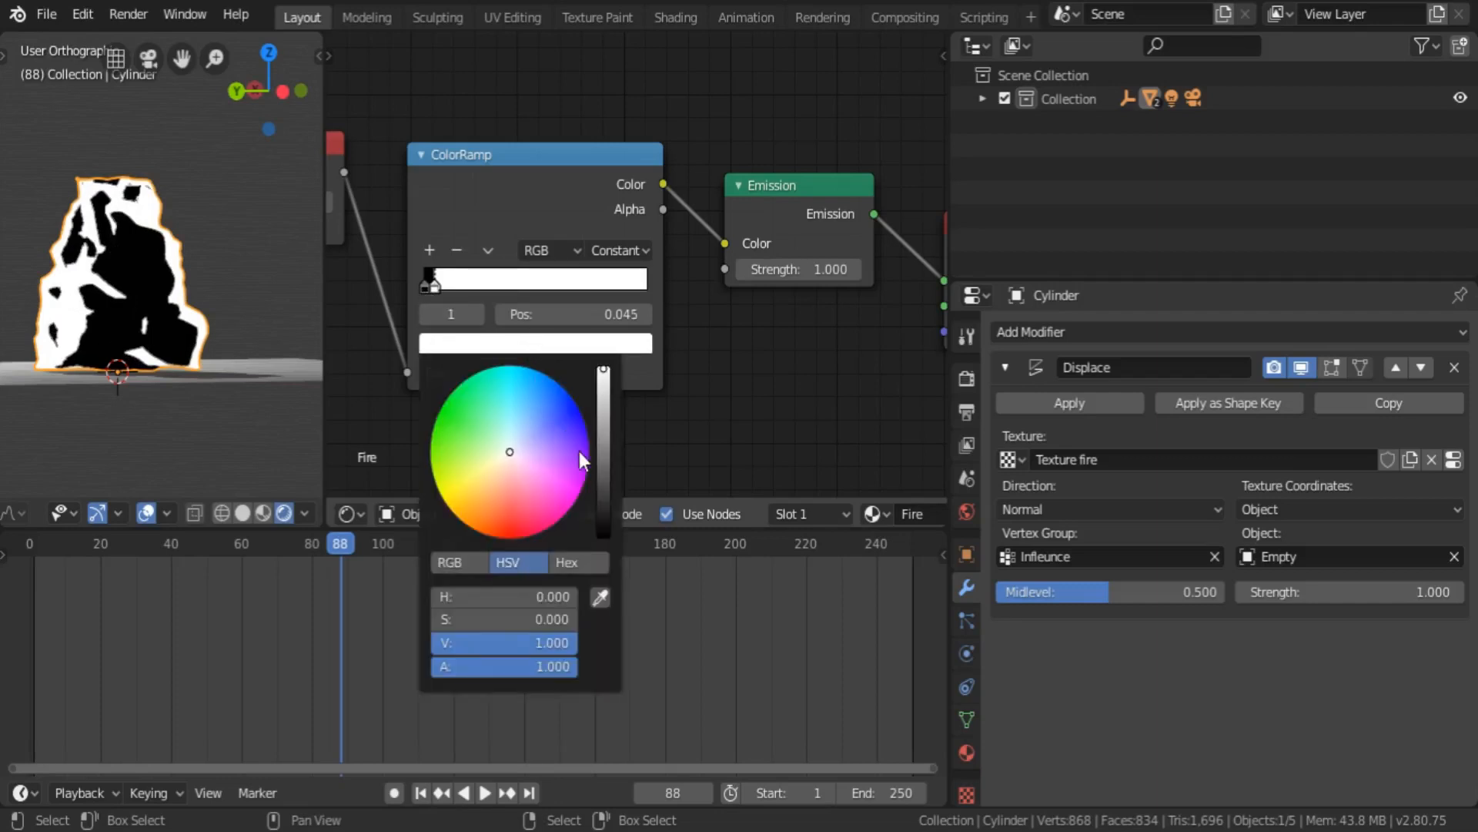
click(495, 514)
drag(495, 514, 487, 533)
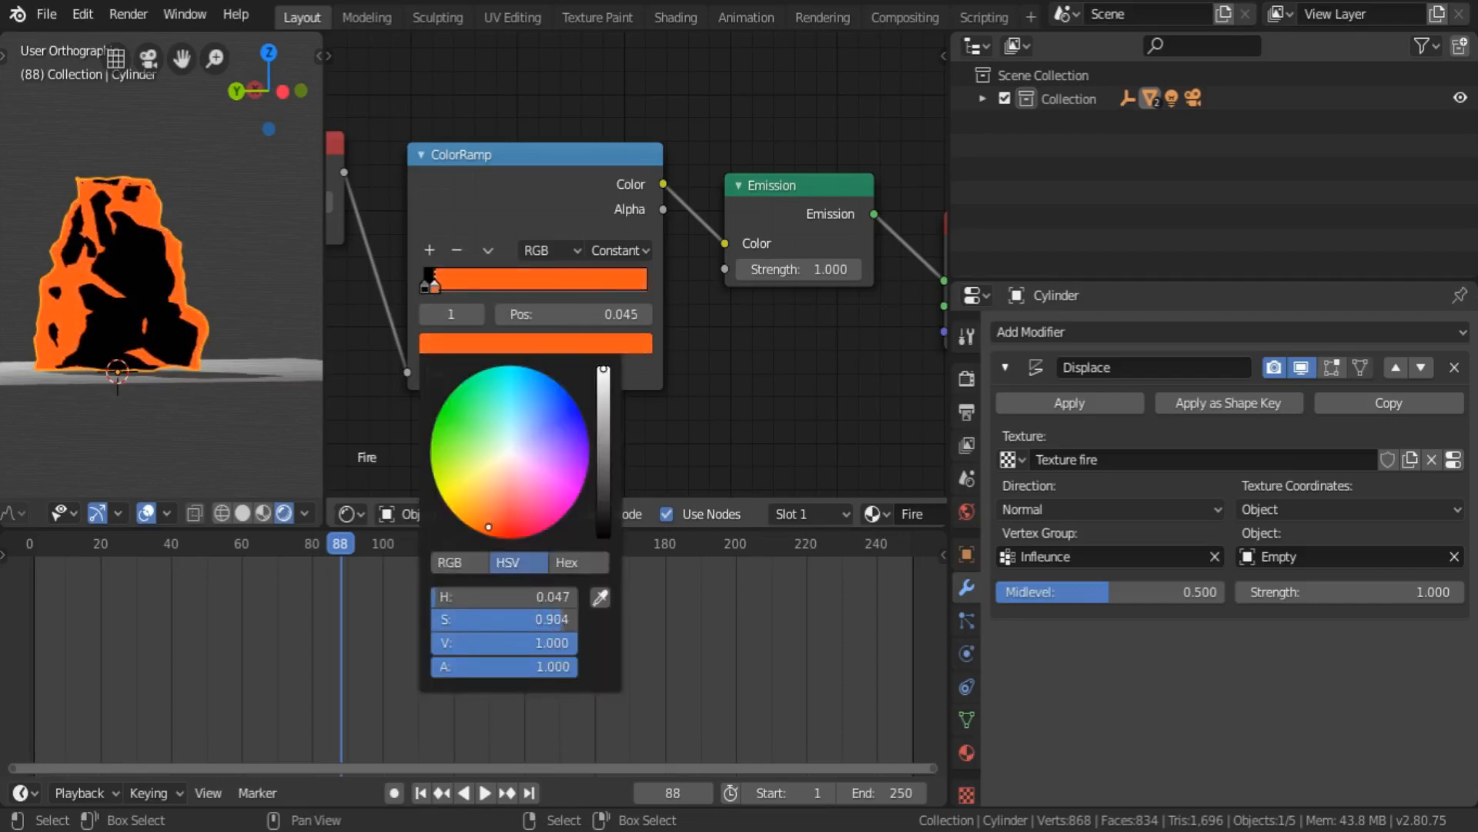
- Change the ColorRamp's black stop to a bright yellow-orange with hue 0.107, saturation 1.000 and value 1.000
click(423, 287)
click(476, 339)
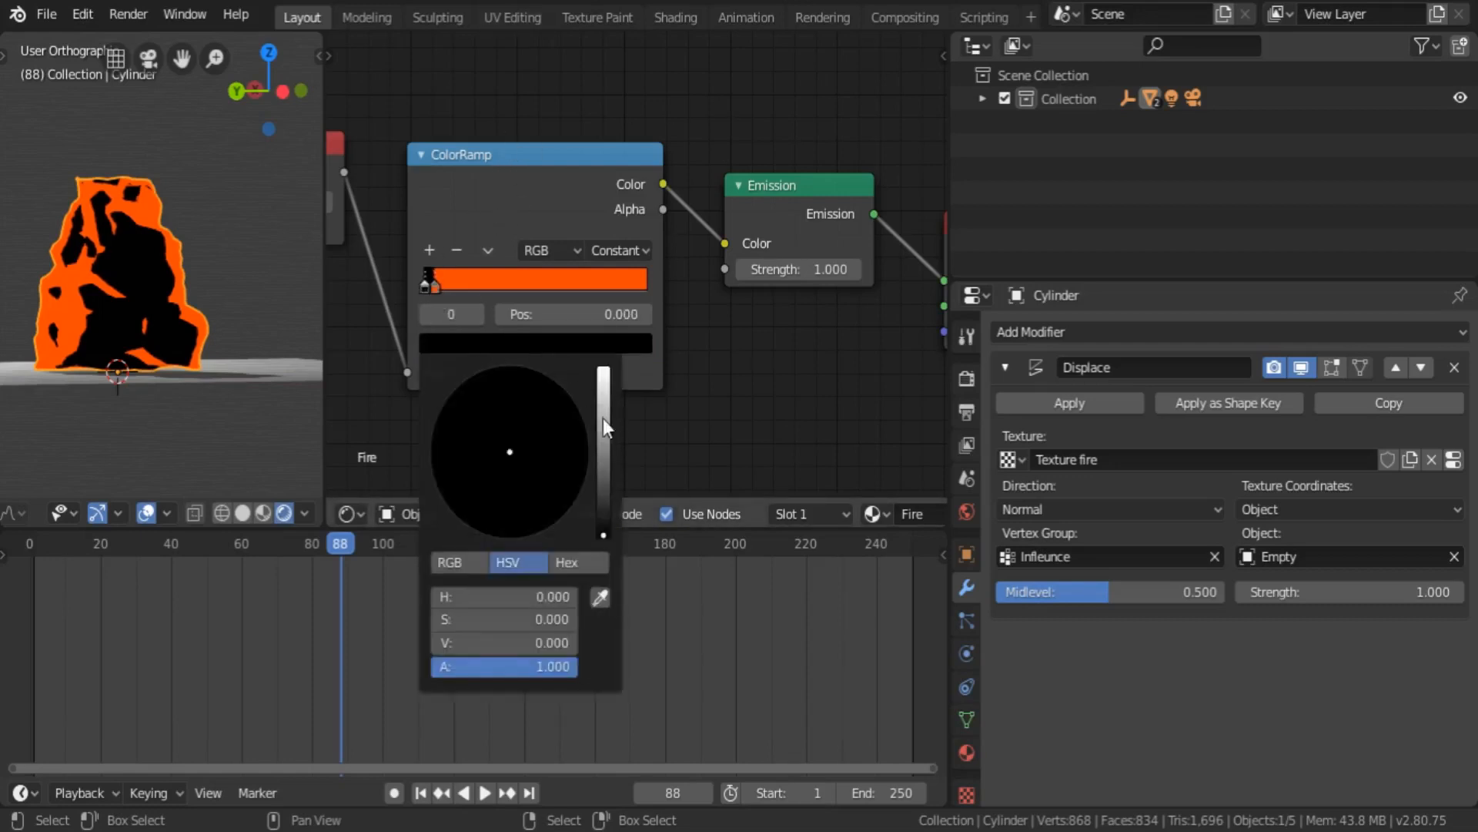
drag(603, 418, 604, 370)
click(485, 507)
drag(484, 507, 462, 521)
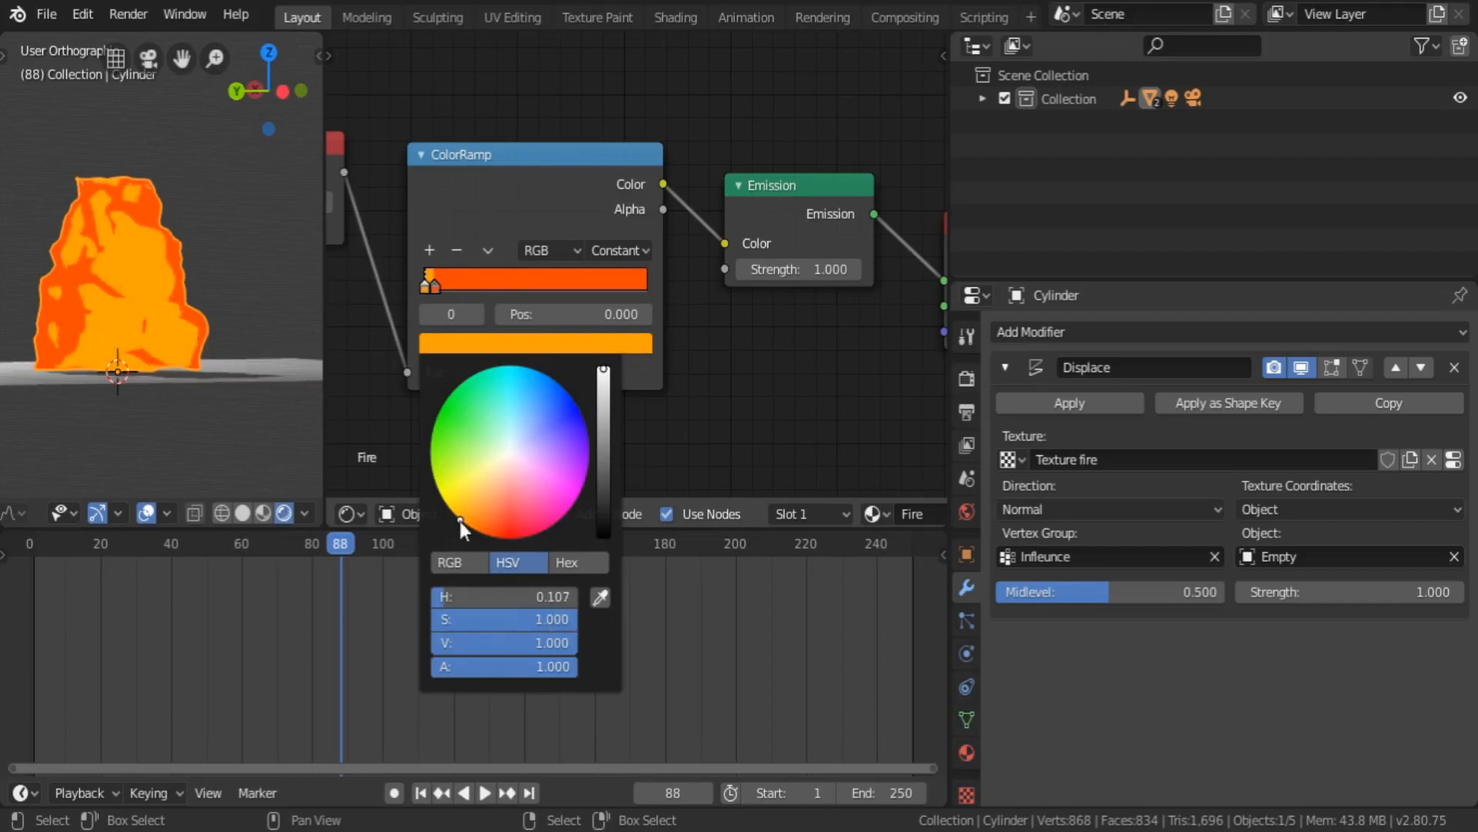
middle_drag(689, 342, 744, 351)
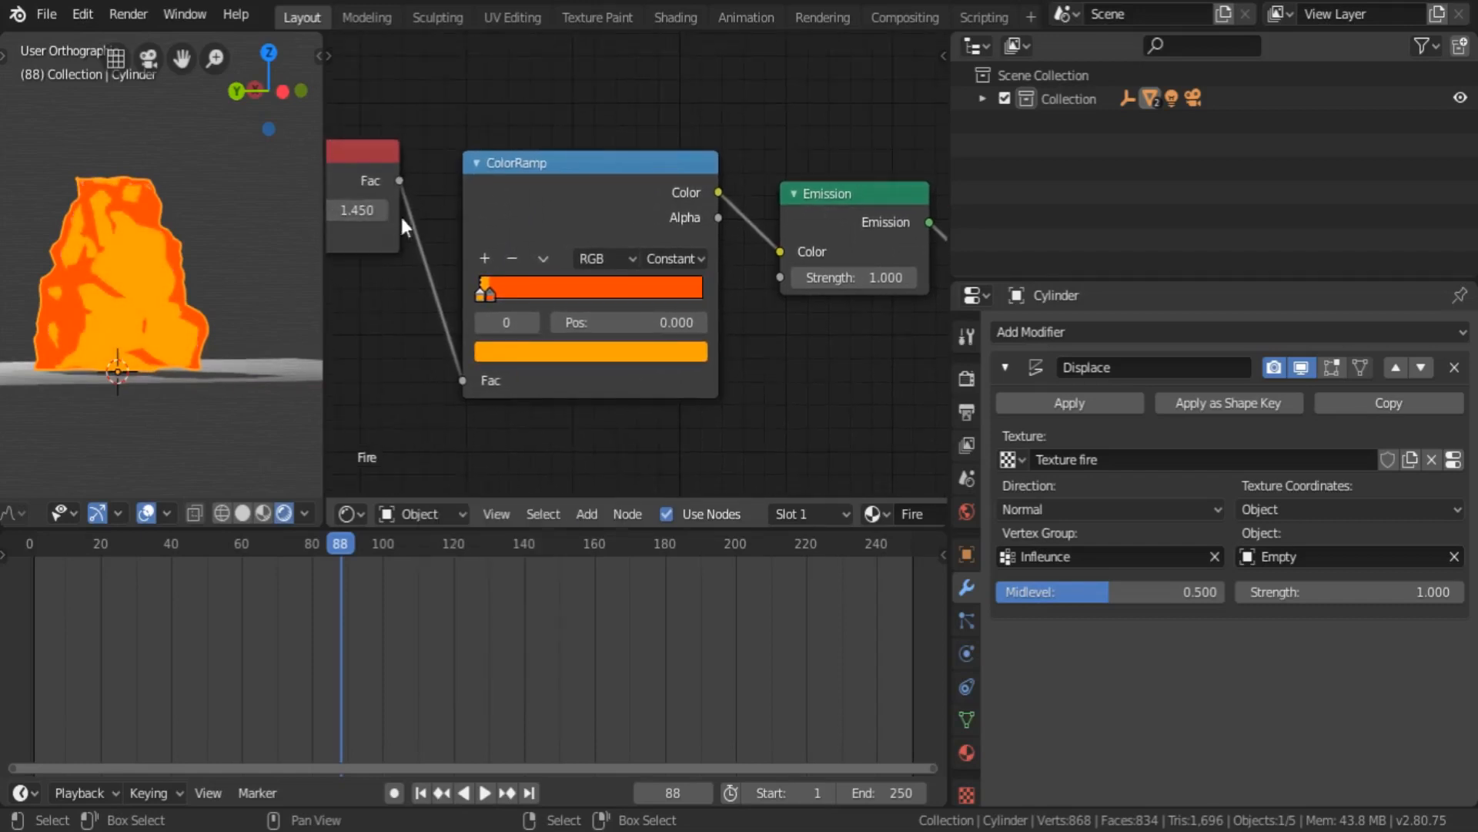
middle_drag(539, 237, 910, 150)
scroll(231, 254, down, 8)
scroll(223, 286, up, 8)
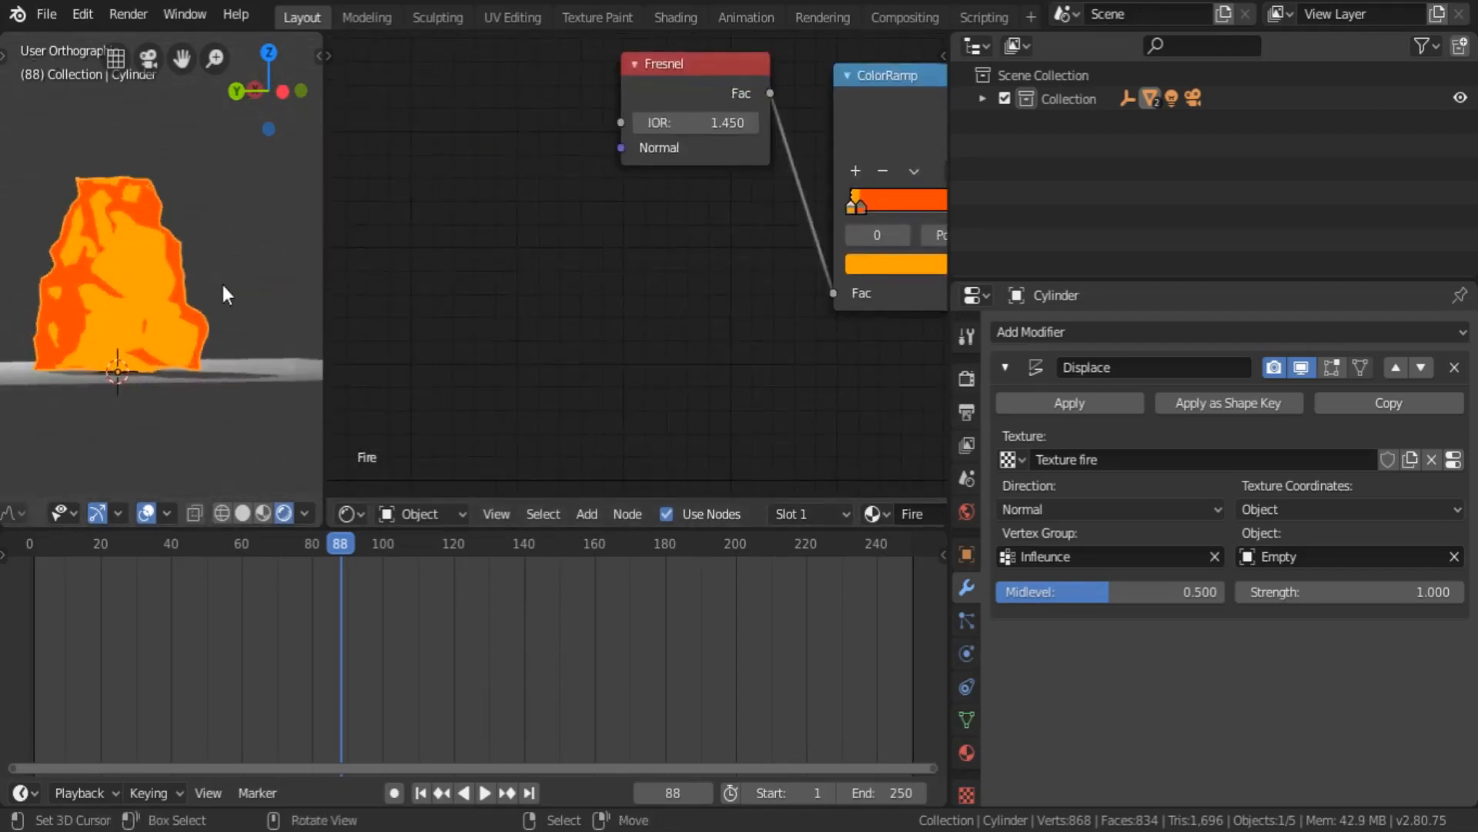
scroll(222, 286, up, 1)
- In the Fire material's settings, set Blend Mode to Alpha Blend and Shadow Mode to Alpha Clip
click(968, 752)
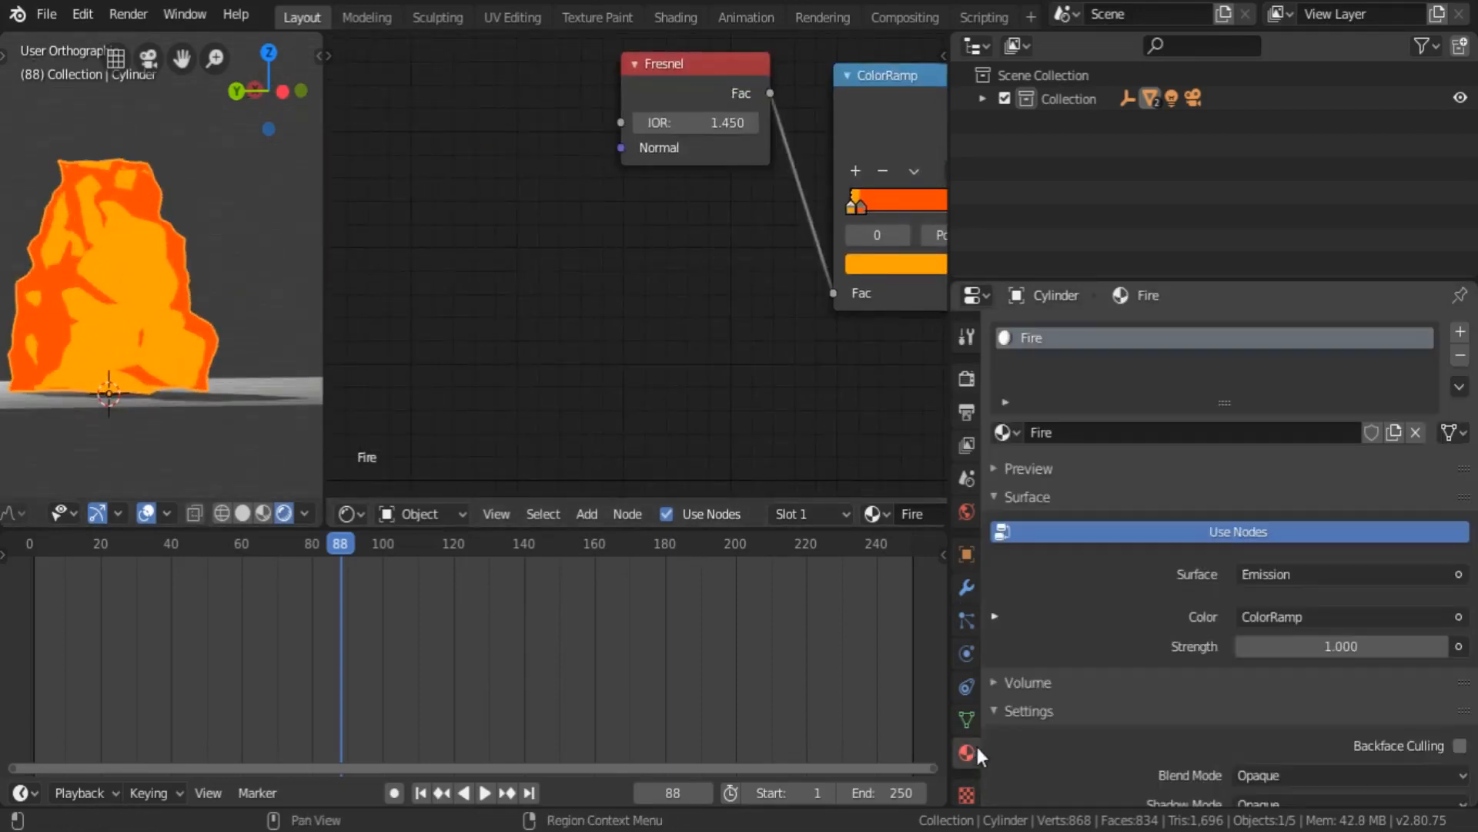
scroll(1221, 529, down, 6)
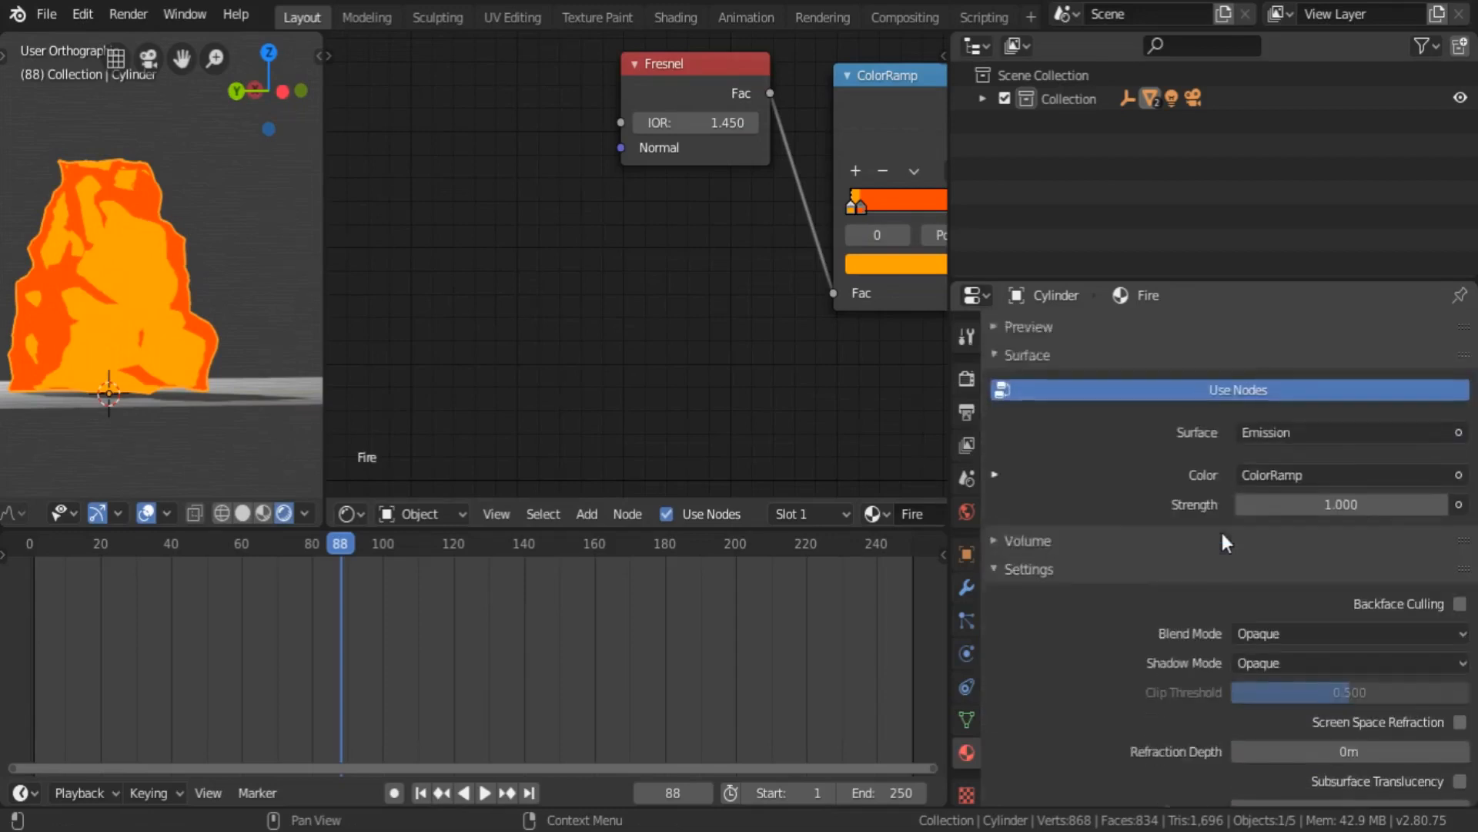
click(1296, 552)
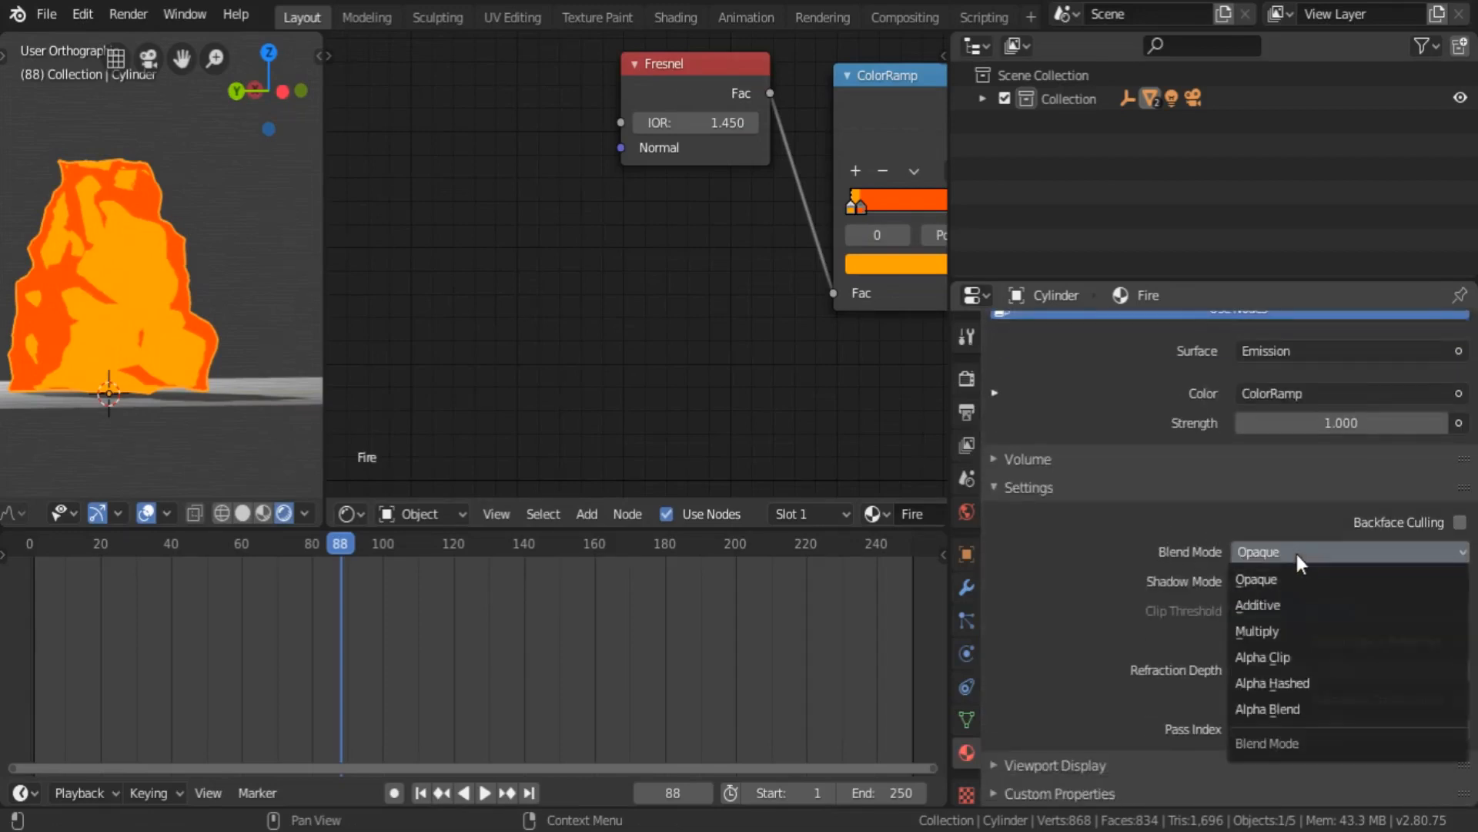
click(1293, 709)
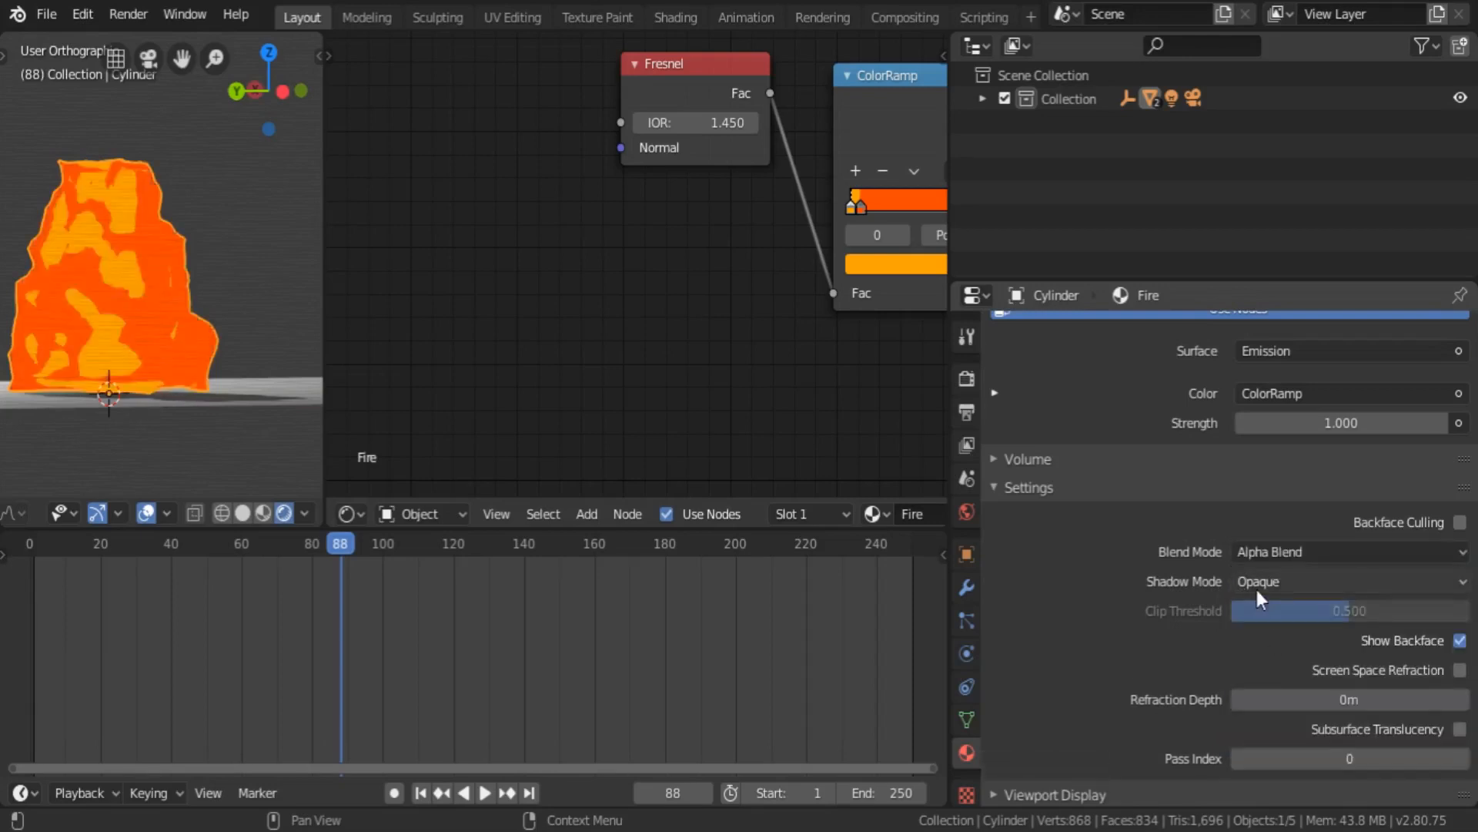
click(1255, 584)
click(1275, 658)
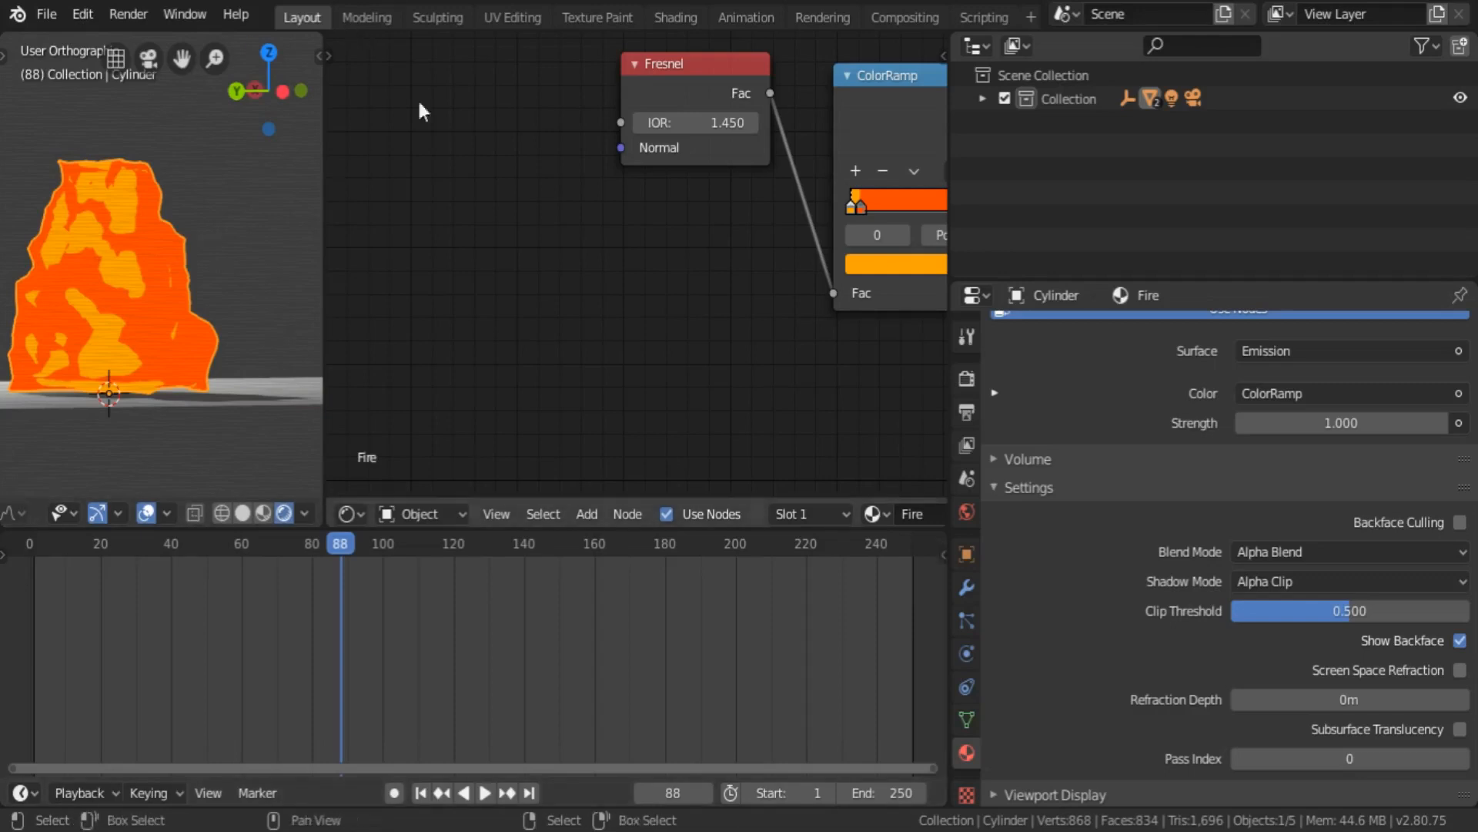
- Add a Gradient Texture node to the Fire material and place it below the ColorRamp
middle_drag(656, 247, 598, 275)
key(shift+a)
mouse_move(627, 297)
mouse_move(588, 259)
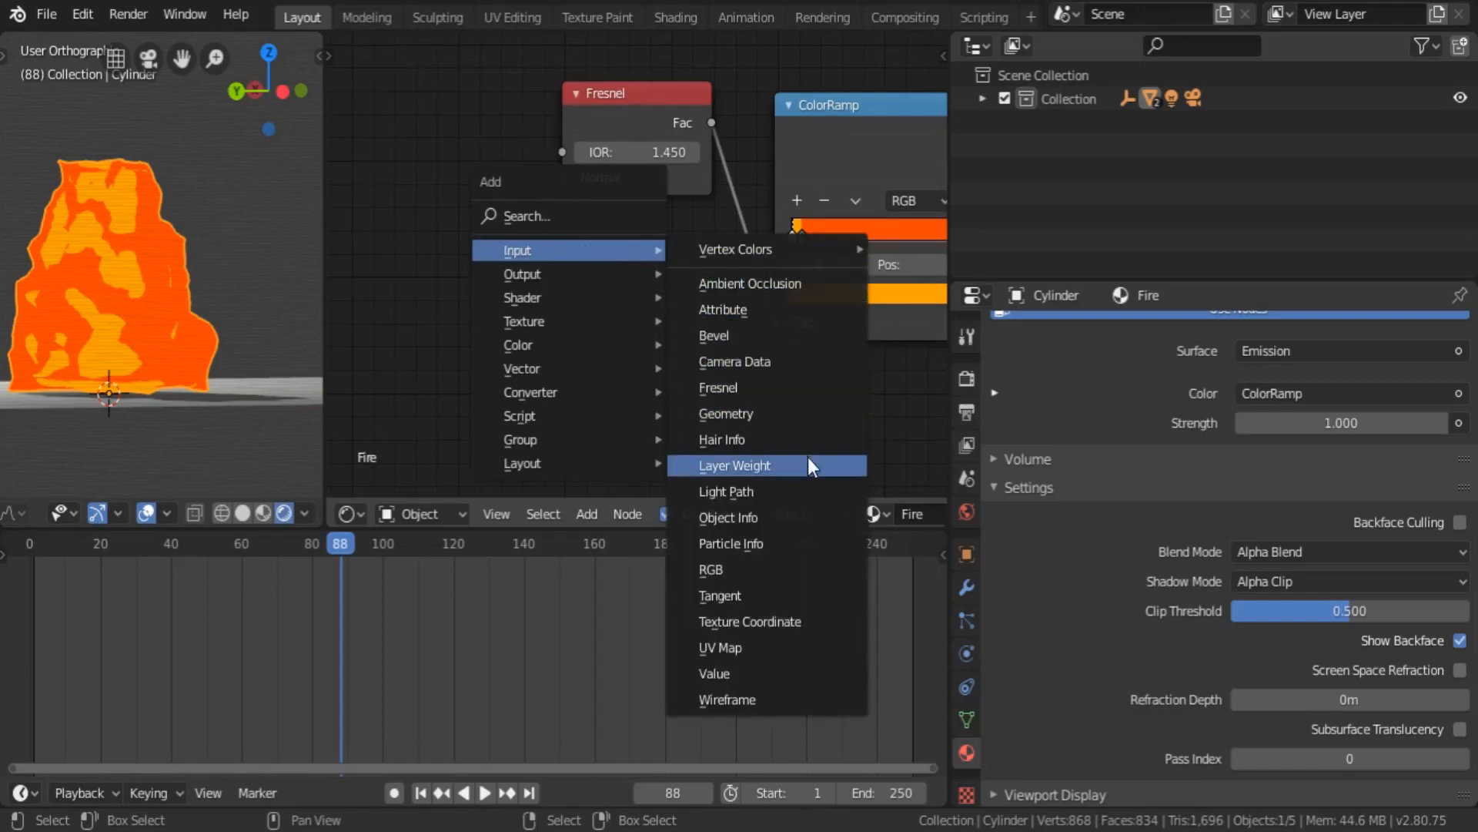
mouse_move(577, 304)
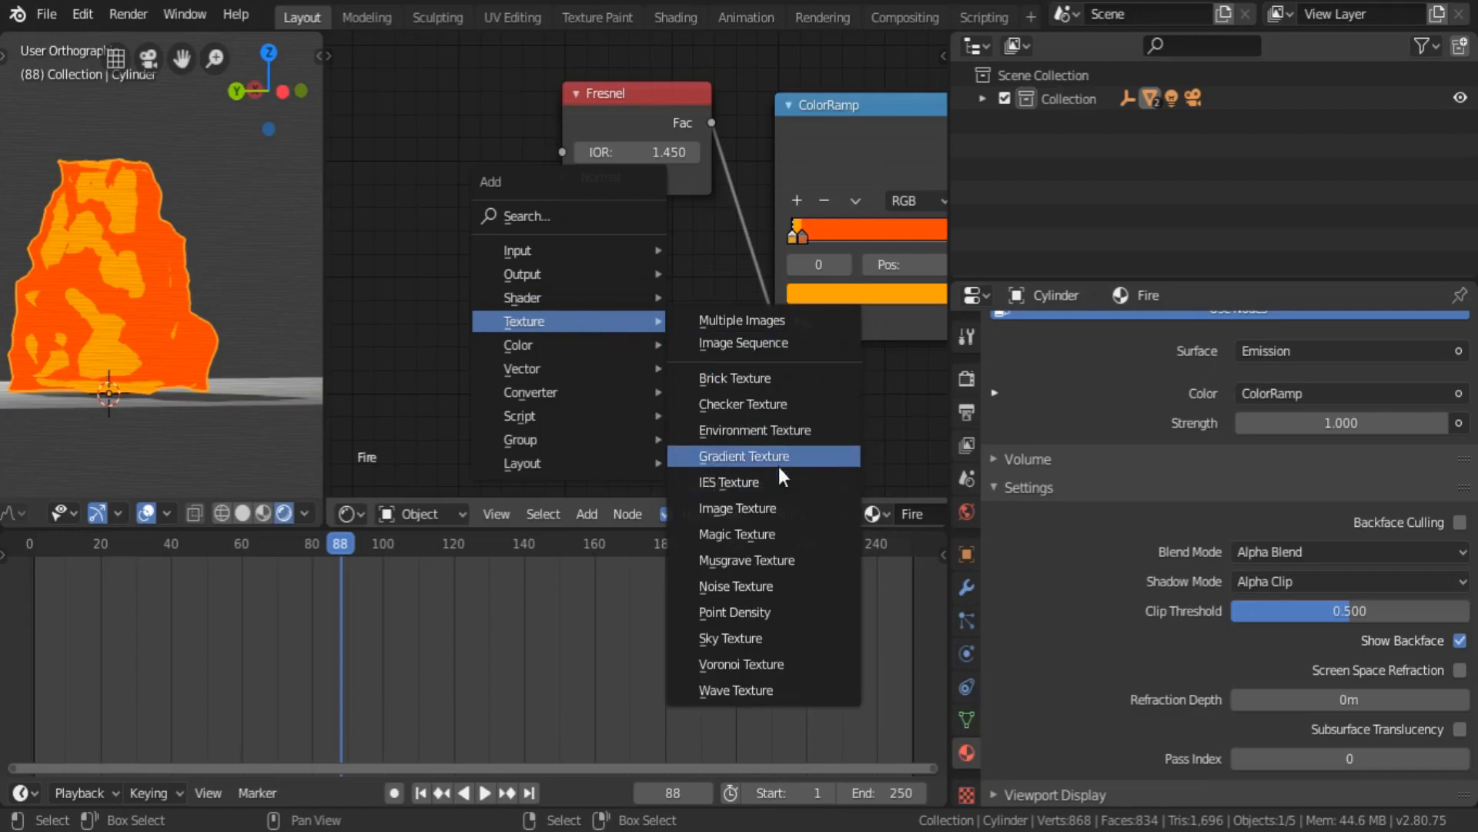
click(778, 465)
click(577, 381)
middle_drag(737, 379, 543, 260)
scroll(542, 263, down, 3)
drag(532, 284, 682, 317)
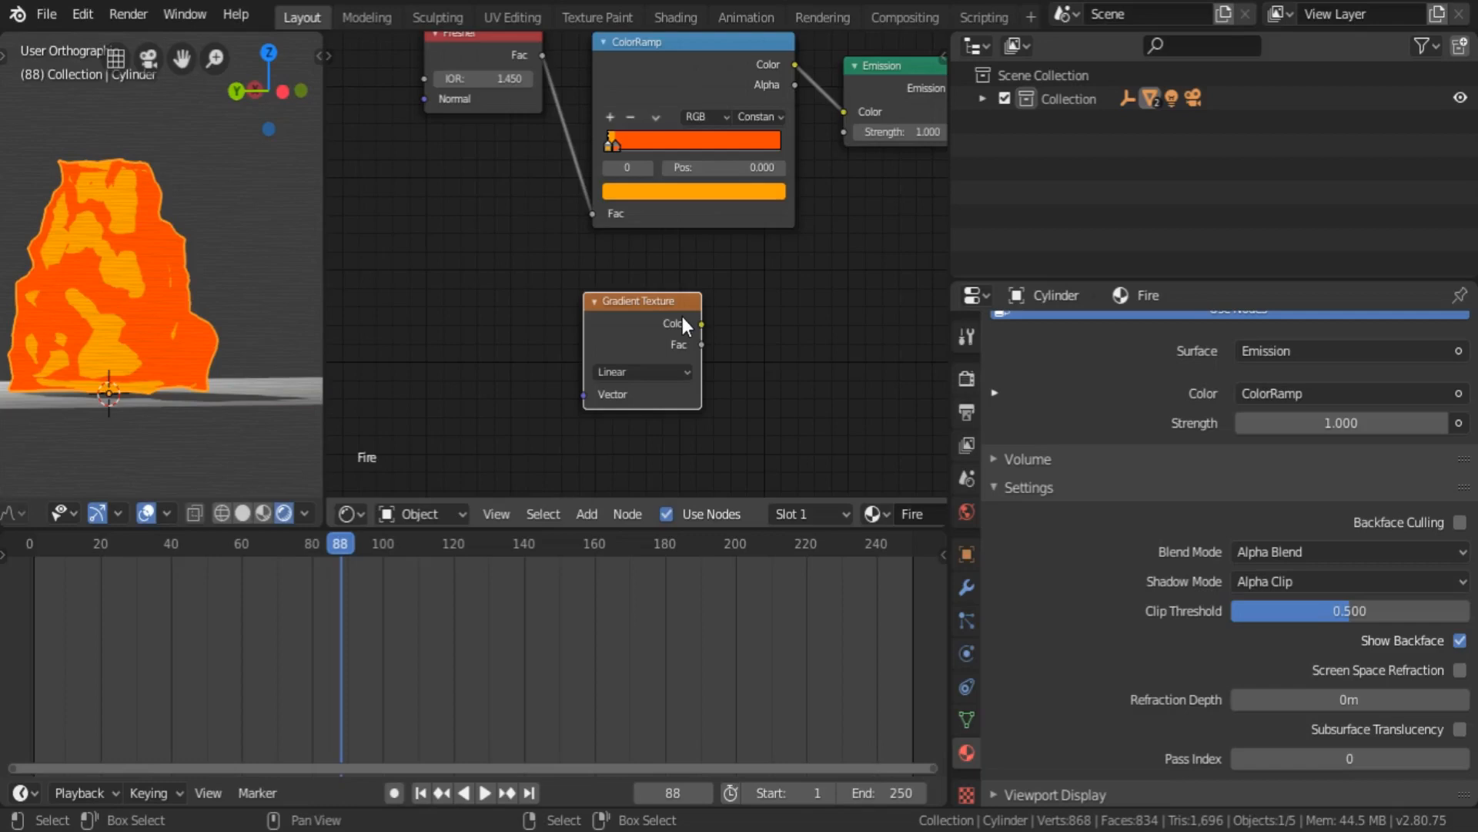
- Connect the Gradient Texture's Fac output to the Emission node's Color input
middle_drag(758, 319, 601, 355)
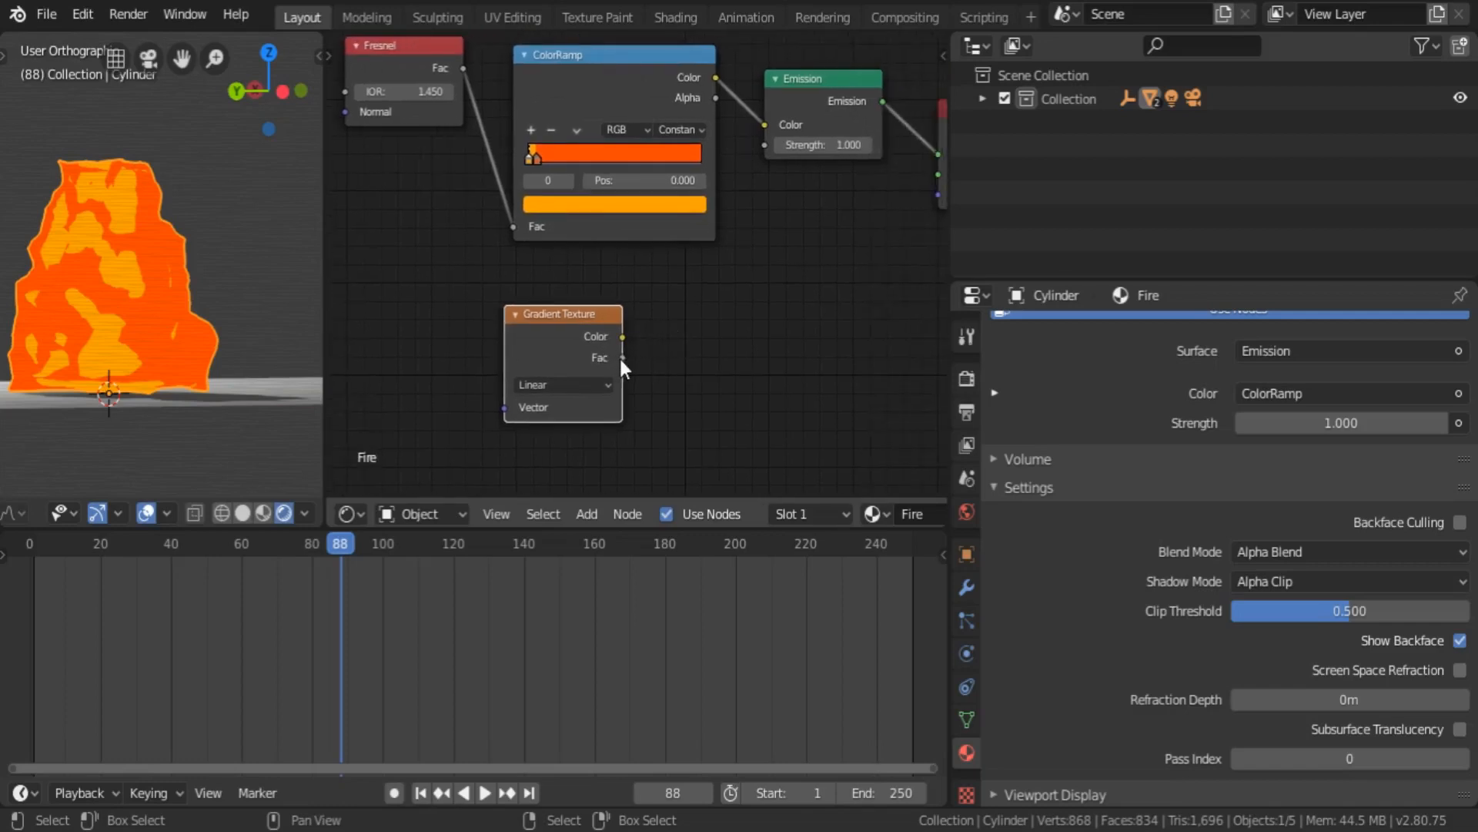
drag(622, 358, 825, 166)
middle_drag(568, 326, 696, 326)
- Add linked Texture Coordinate and Mapping nodes in front of the Gradient Texture
click(695, 326)
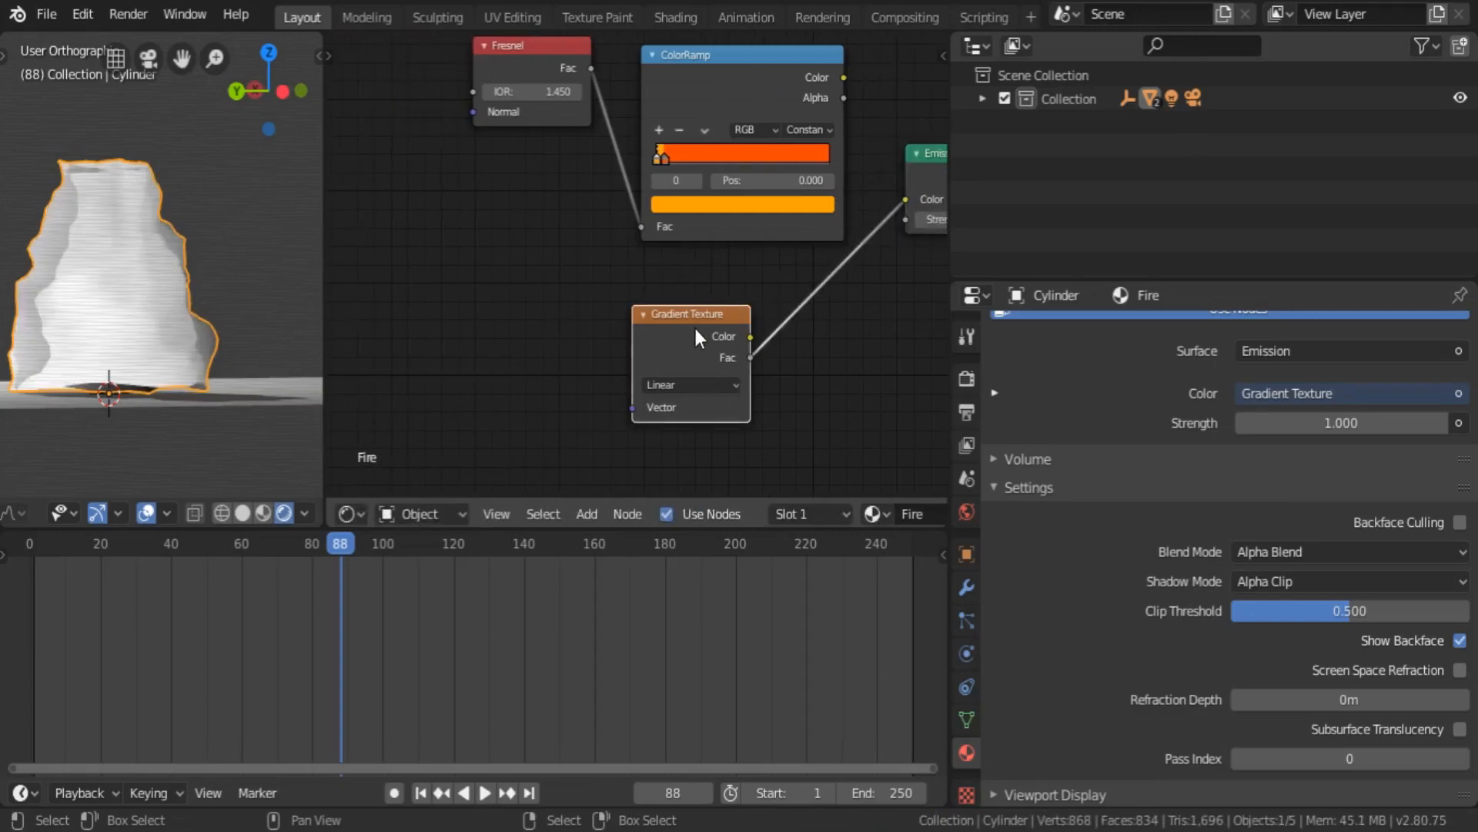
key(ctrl+t)
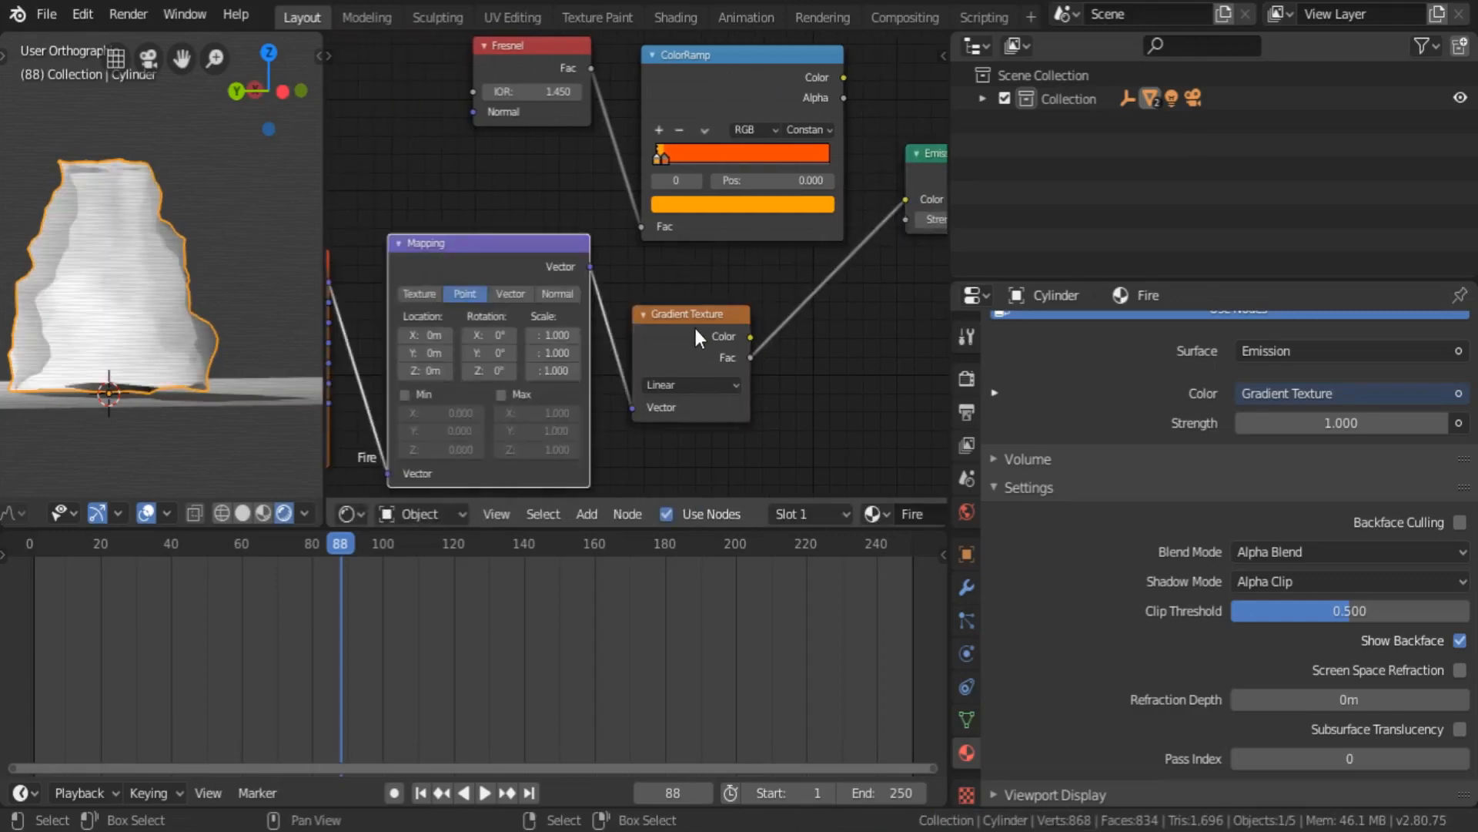
middle_drag(538, 324, 691, 317)
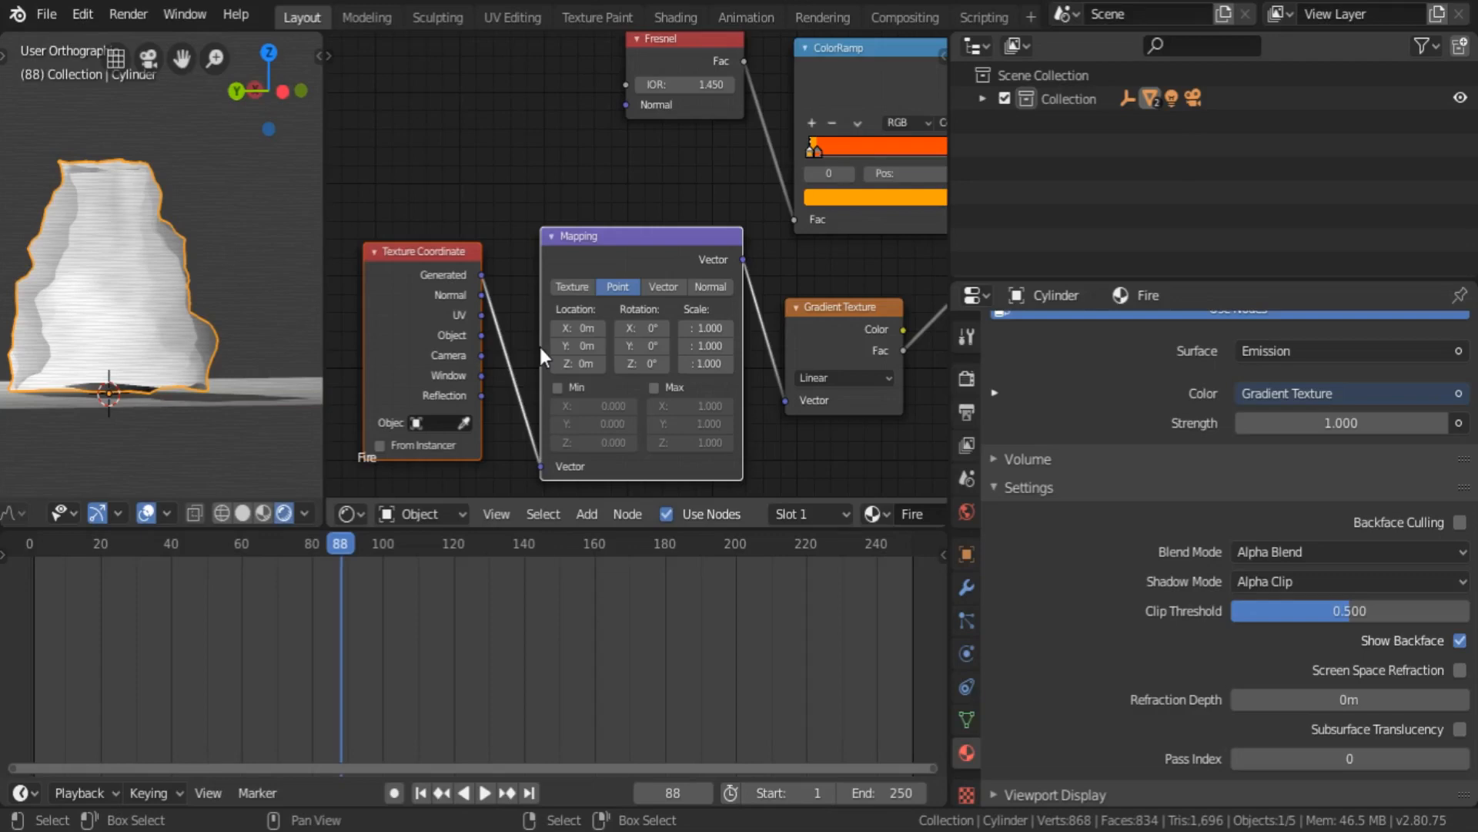
middle_drag(717, 376, 664, 328)
scroll(639, 339, down, 10)
scroll(664, 332, up, 13)
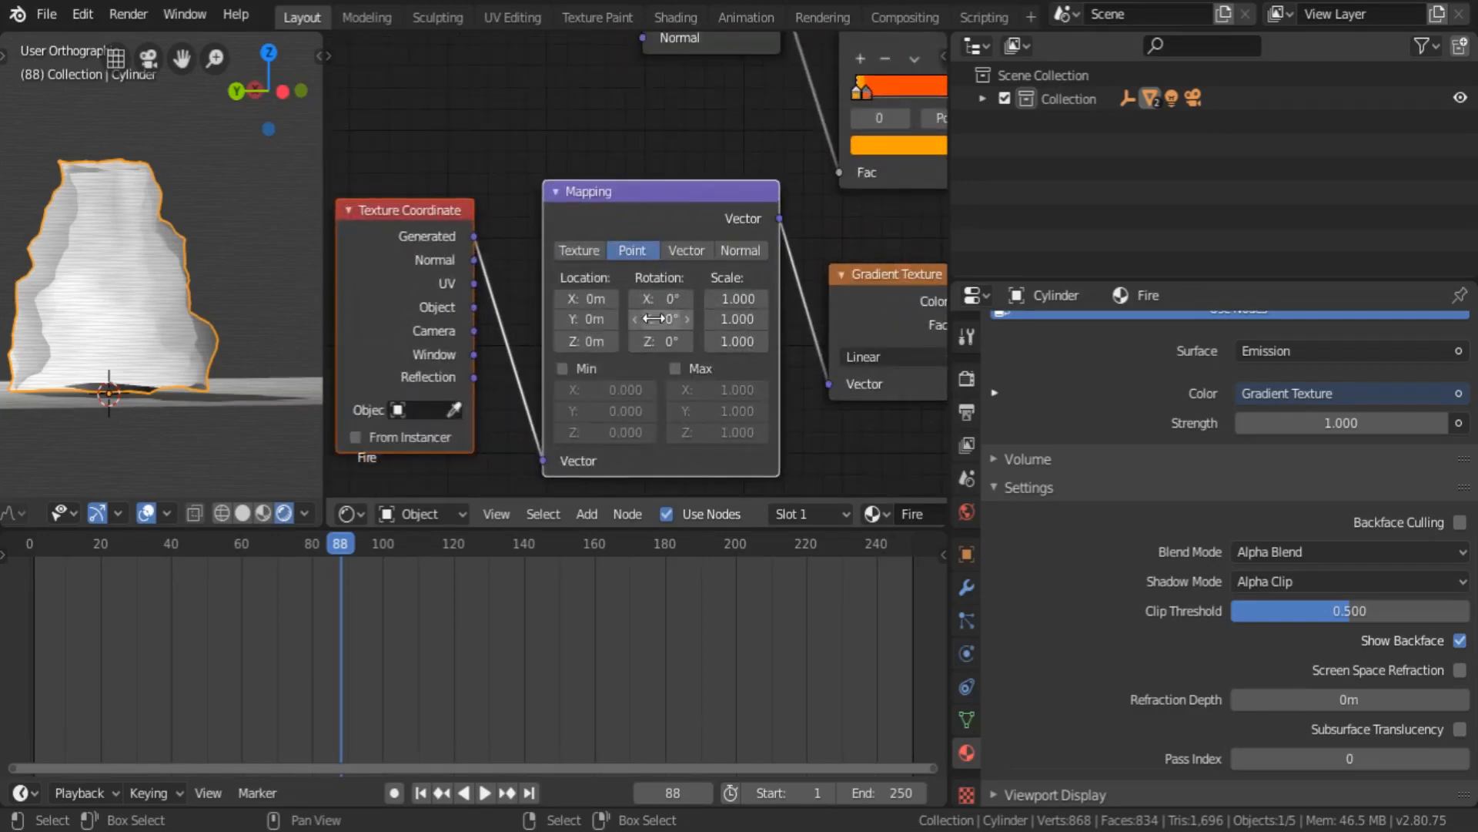
- Set the Mapping node's Y rotation to 90° so the gradient runs vertically along the flame
drag(652, 319, 716, 319)
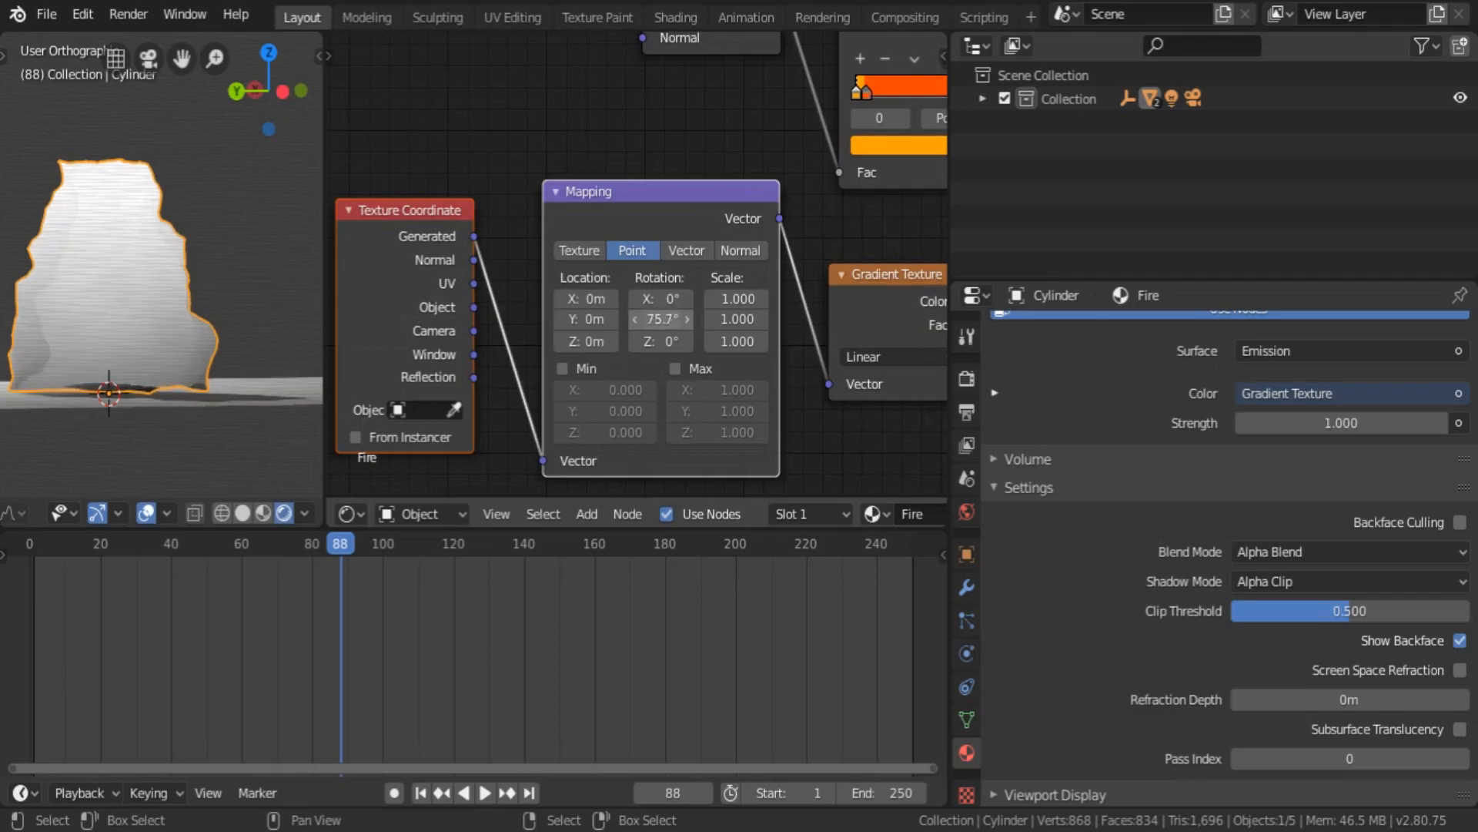
click(656, 319)
text(90)
key(Return)
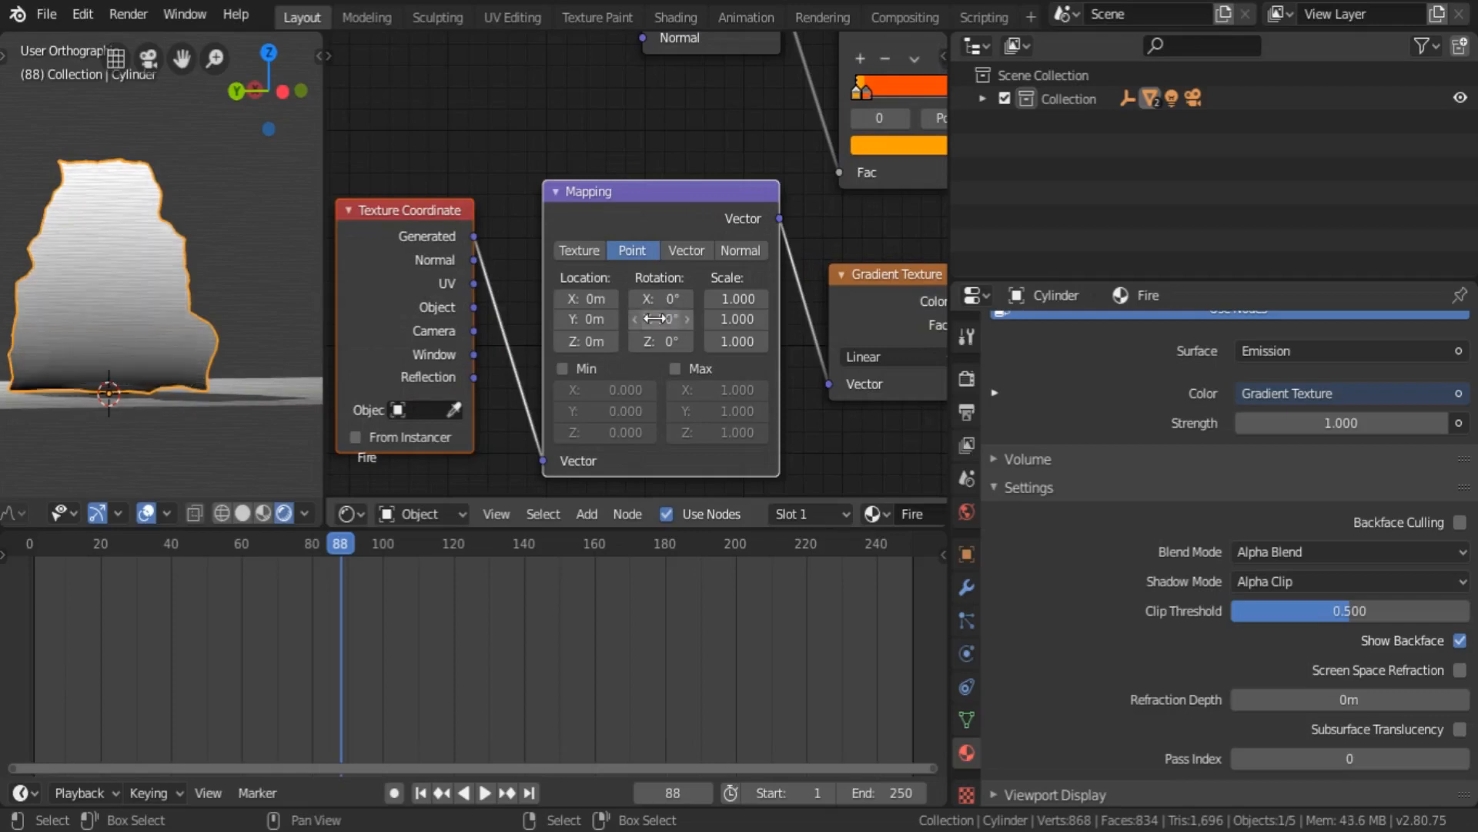
mouse_move(201, 333)
middle_down()
mouse_move(33, 324)
mouse_move(139, 339)
middle_up()
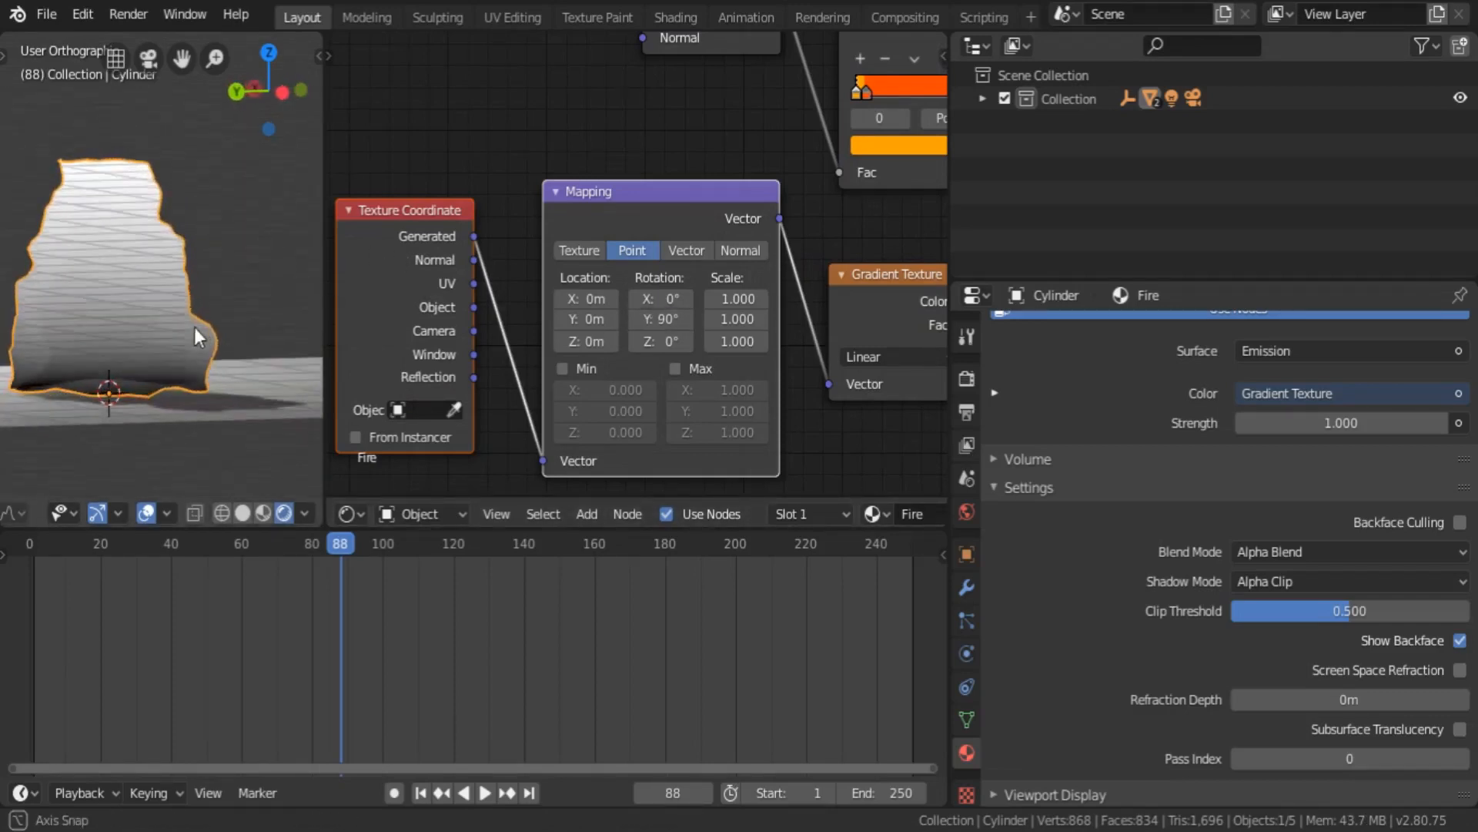
- Insert a second ColorRamp on the link between the Gradient Texture and the Emission node
scroll(640, 387, down, 5)
middle_drag(706, 322, 455, 291)
key(shift+a)
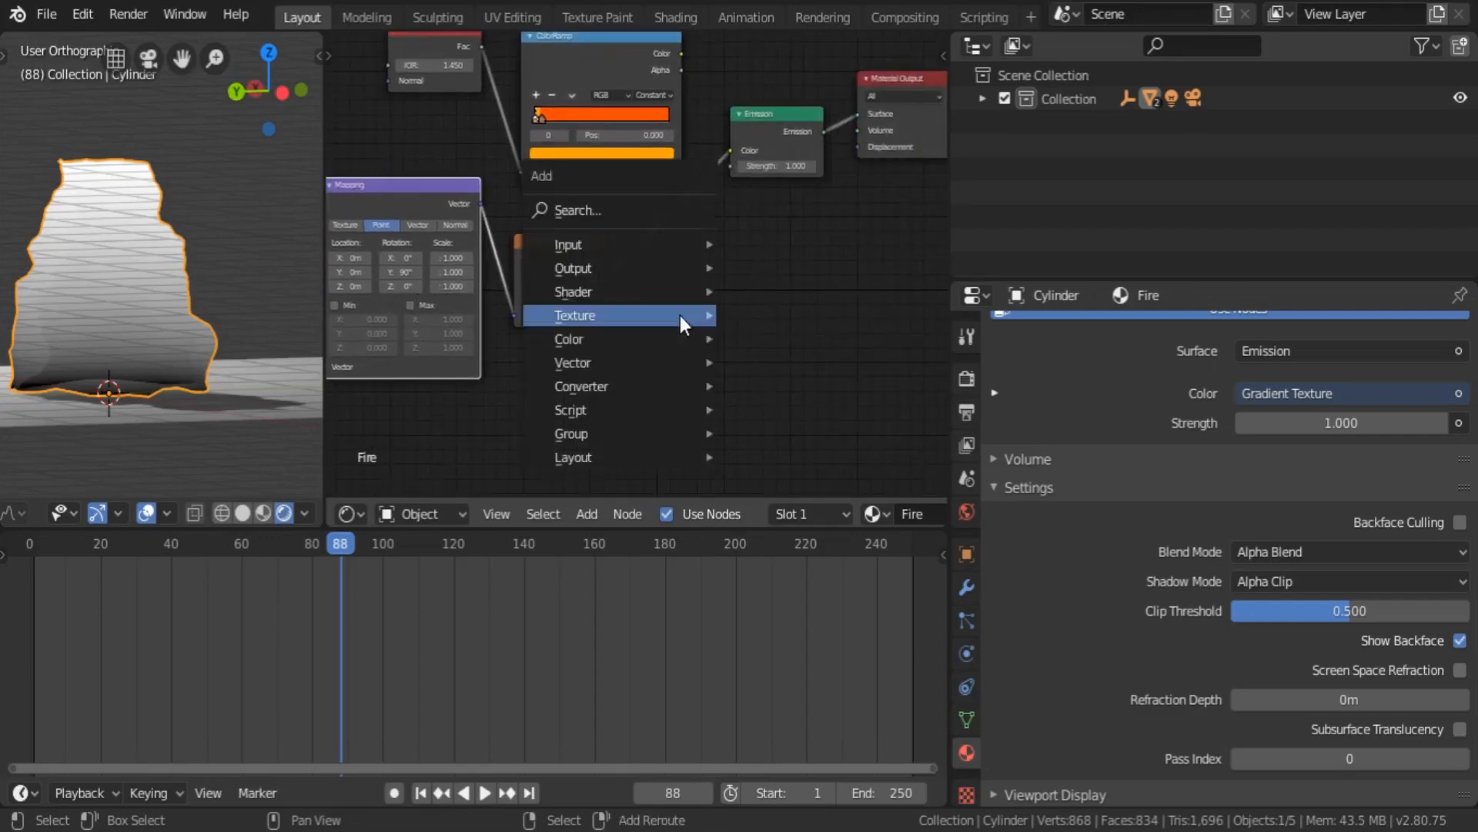
mouse_move(677, 390)
click(790, 411)
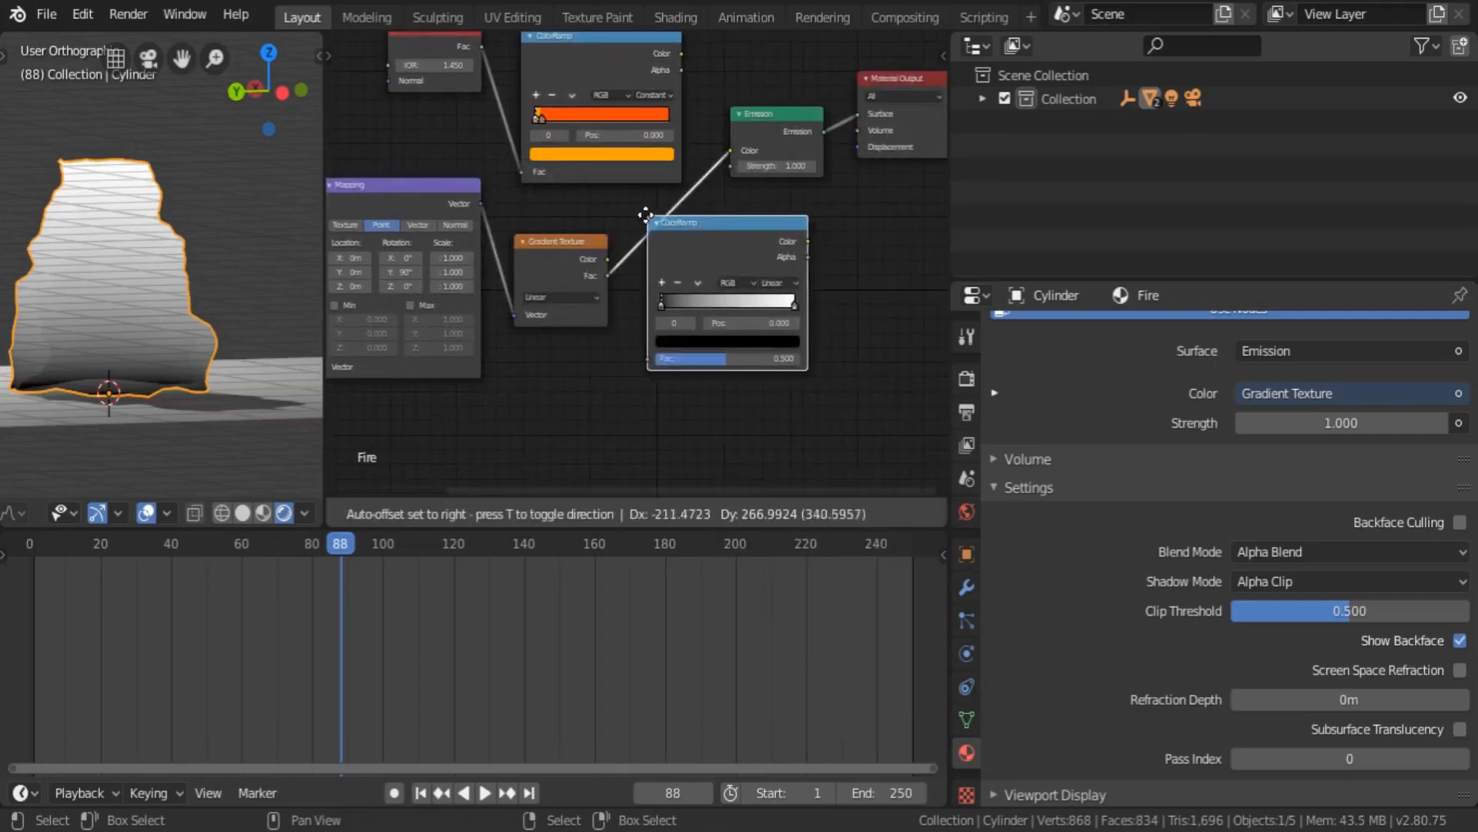
click(744, 244)
drag(739, 235, 720, 224)
middle_drag(701, 271, 663, 263)
- On the gradient's ColorRamp, place the black stop at 0.095, the white stop at 0.841 and a new stop at 0.245
mouse_move(622, 284)
mouse_down()
mouse_move(648, 284)
mouse_move(631, 284)
mouse_up()
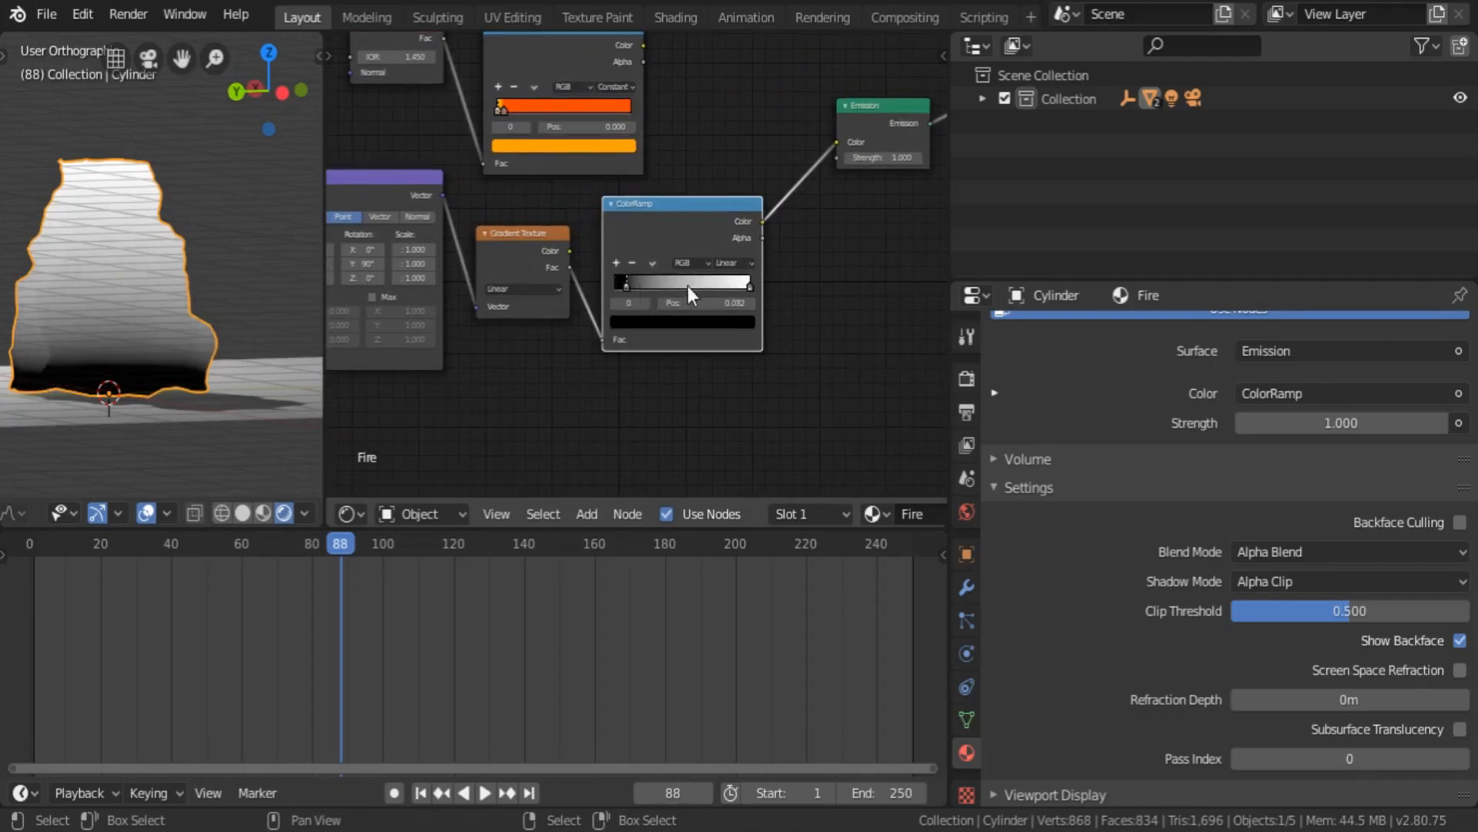
click(746, 286)
drag(745, 287, 723, 297)
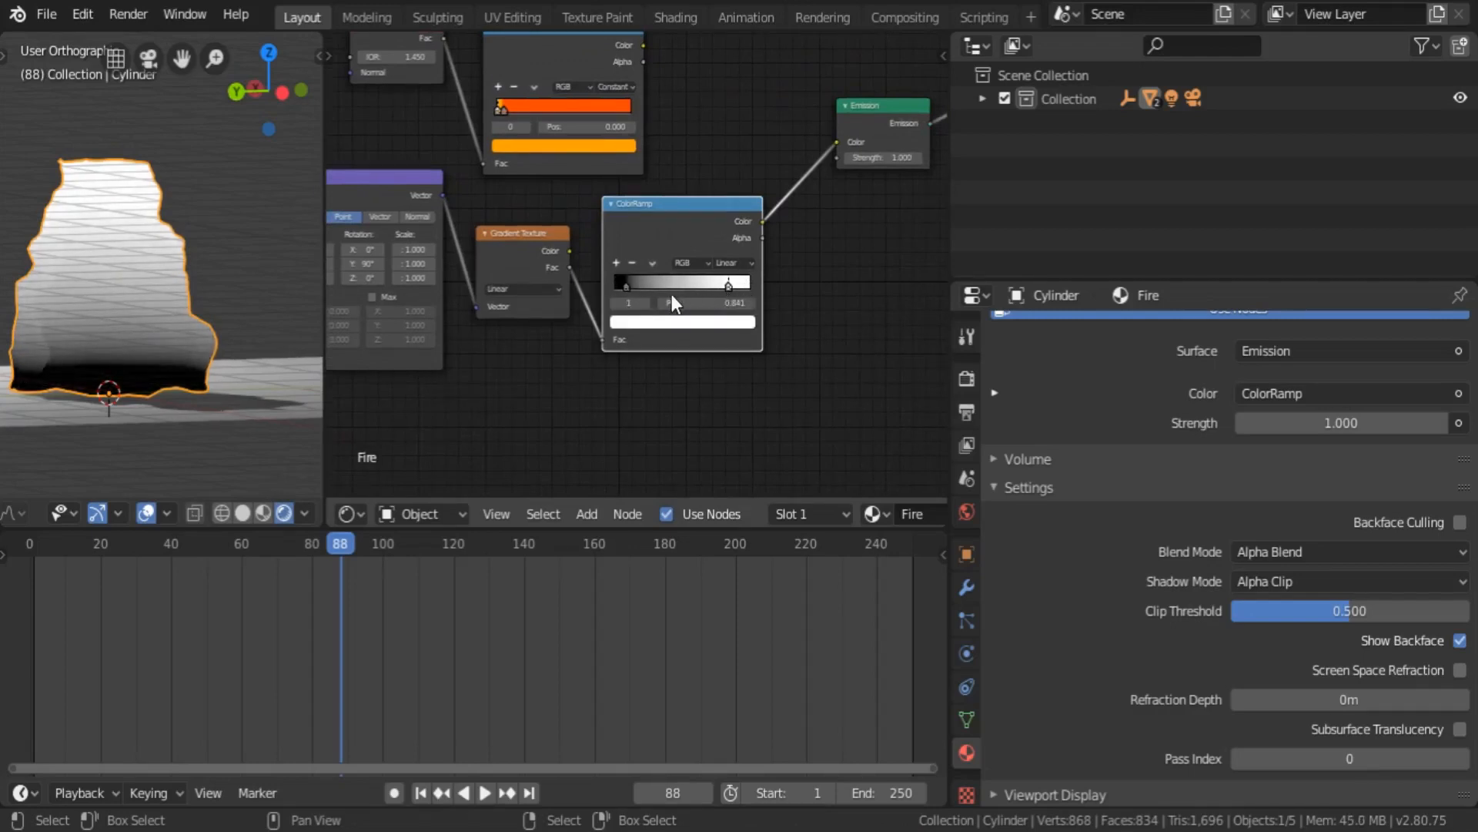
drag(627, 284, 627, 284)
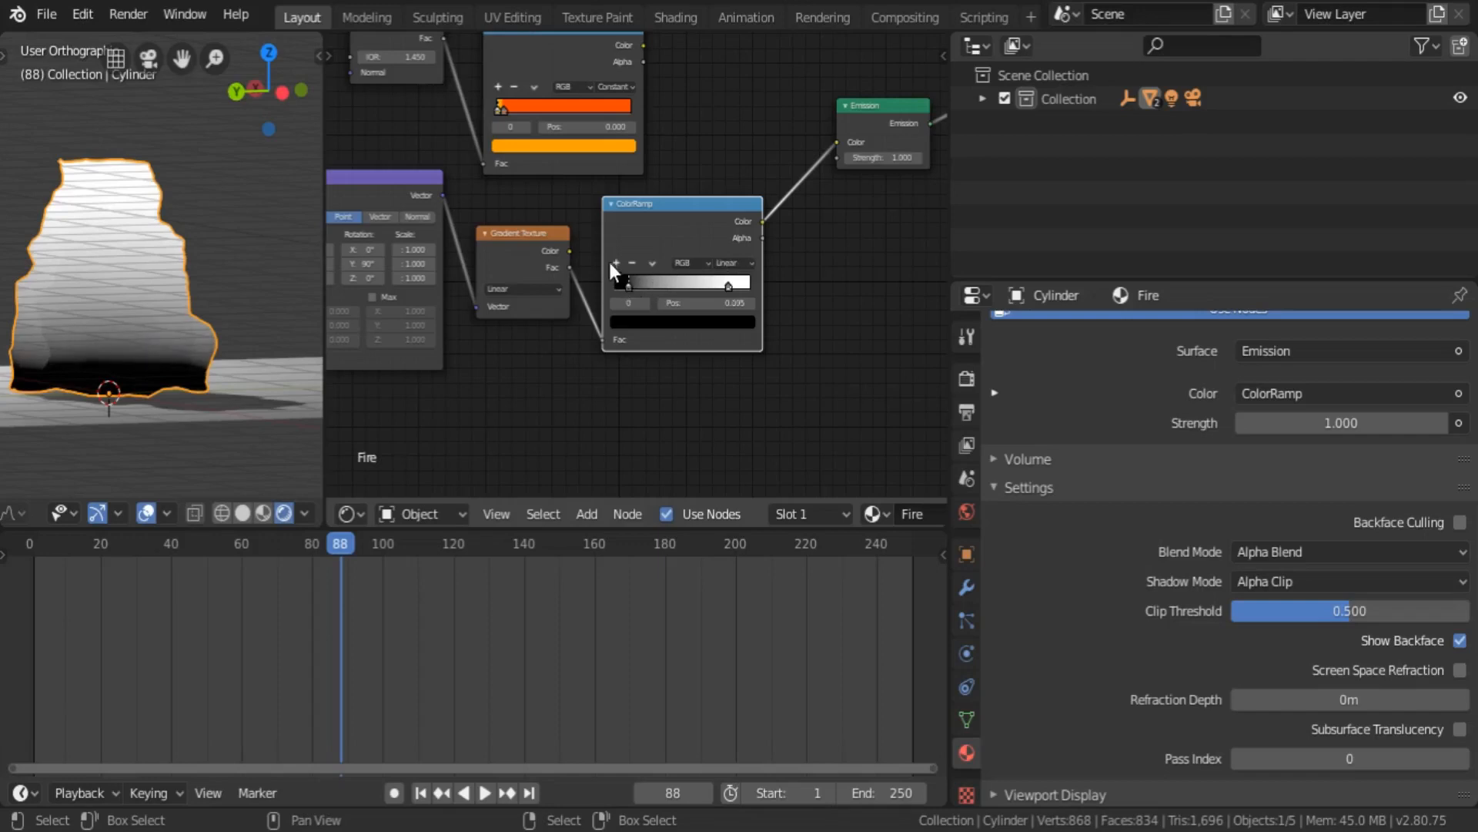
click(614, 263)
drag(678, 284, 649, 293)
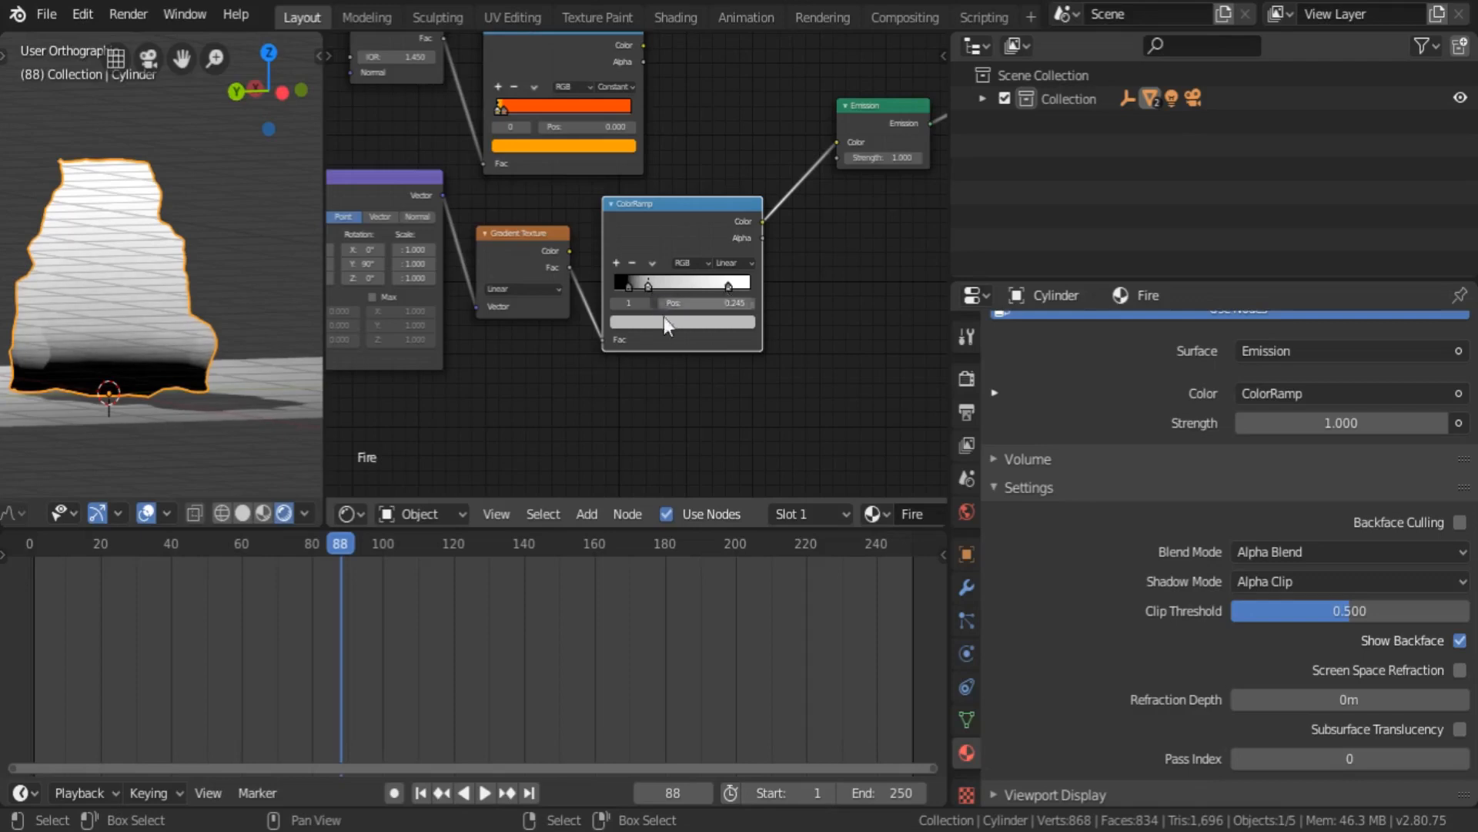
- Add a Noise Texture node below the Gradient Texture's node chain
middle_drag(675, 350, 755, 345)
middle_drag(582, 366, 662, 310)
scroll(619, 308, down, 2)
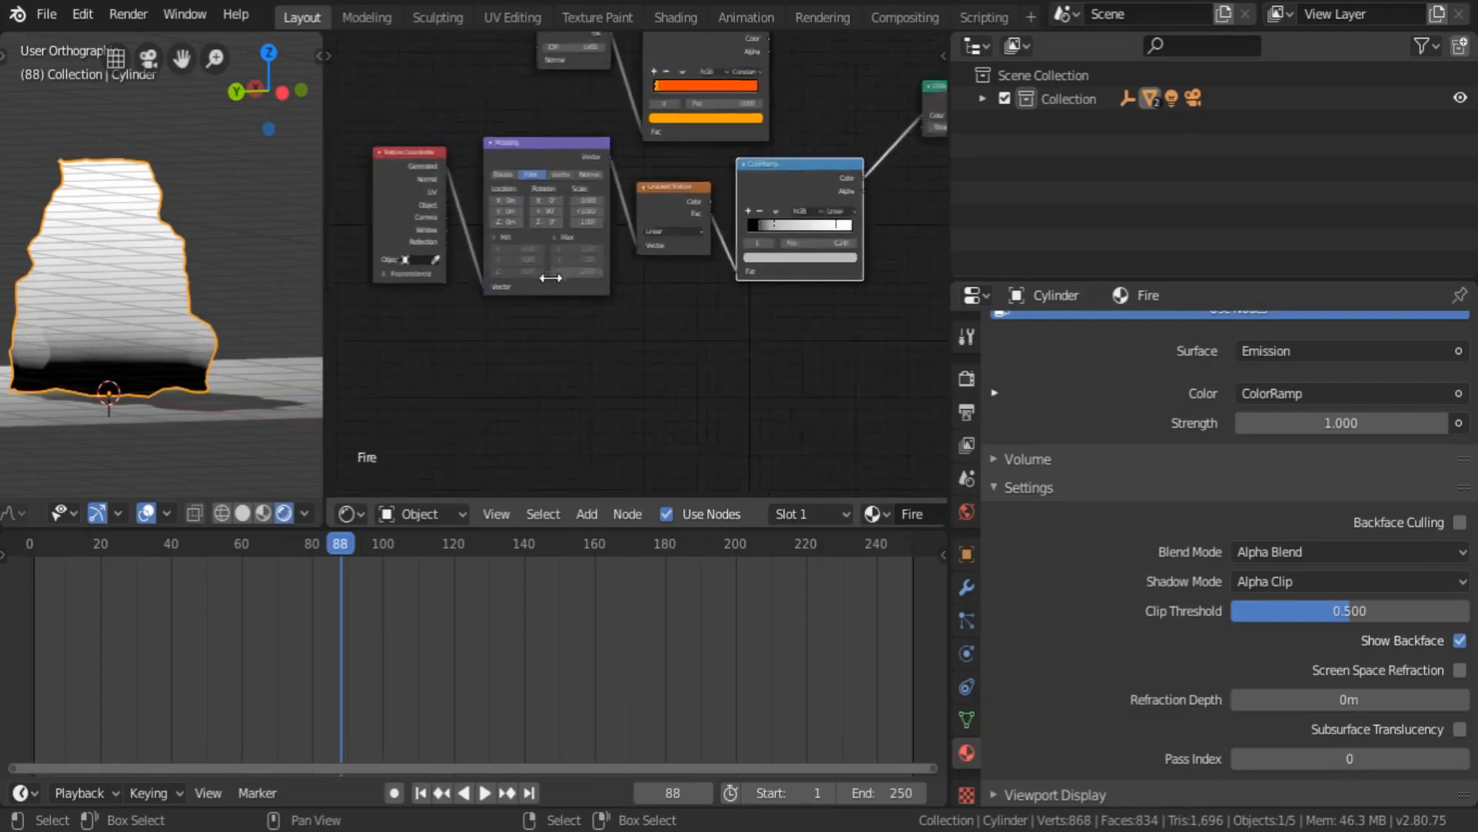
key(shift+a)
mouse_move(585, 258)
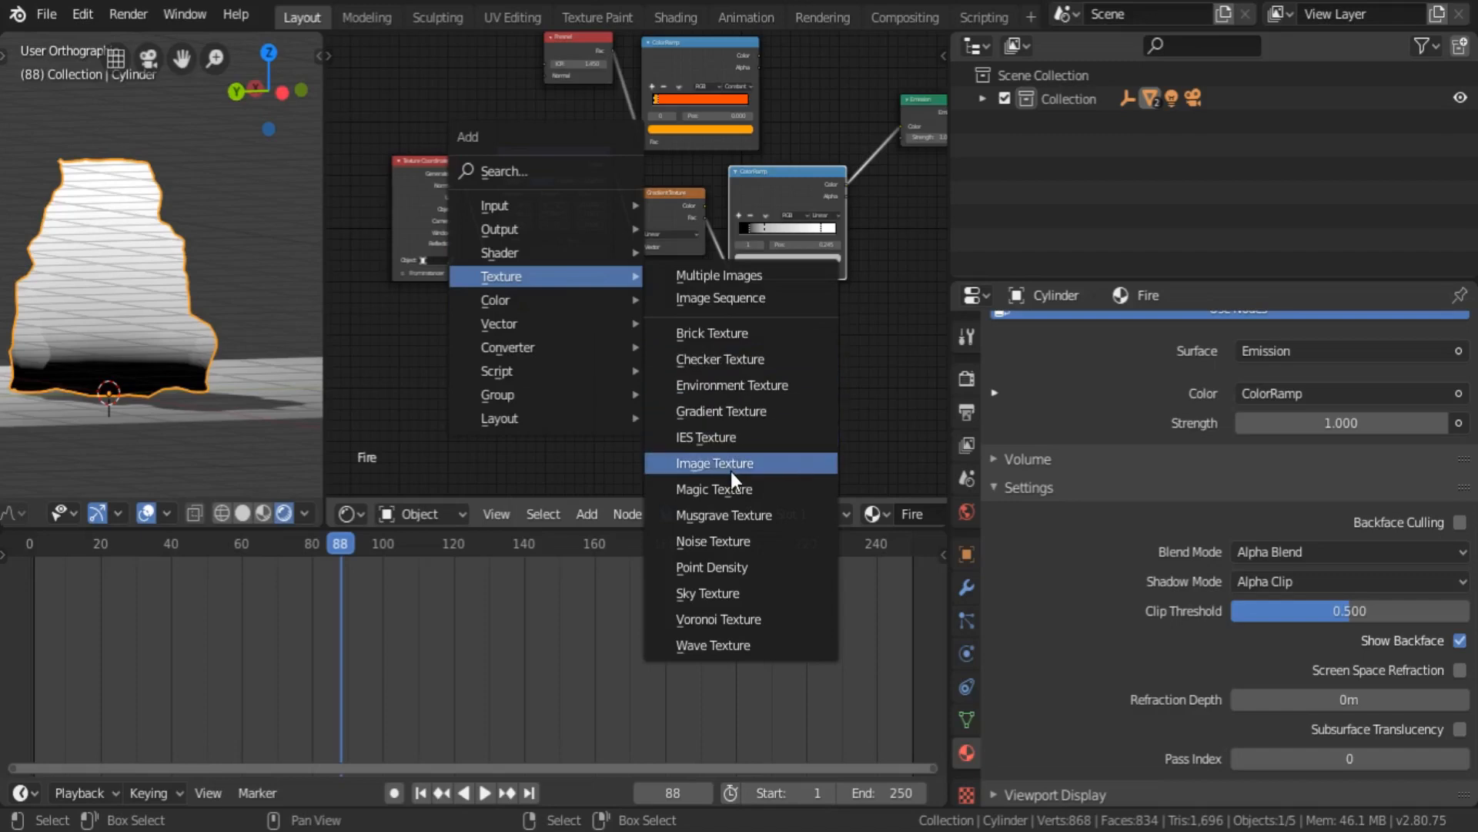
click(728, 539)
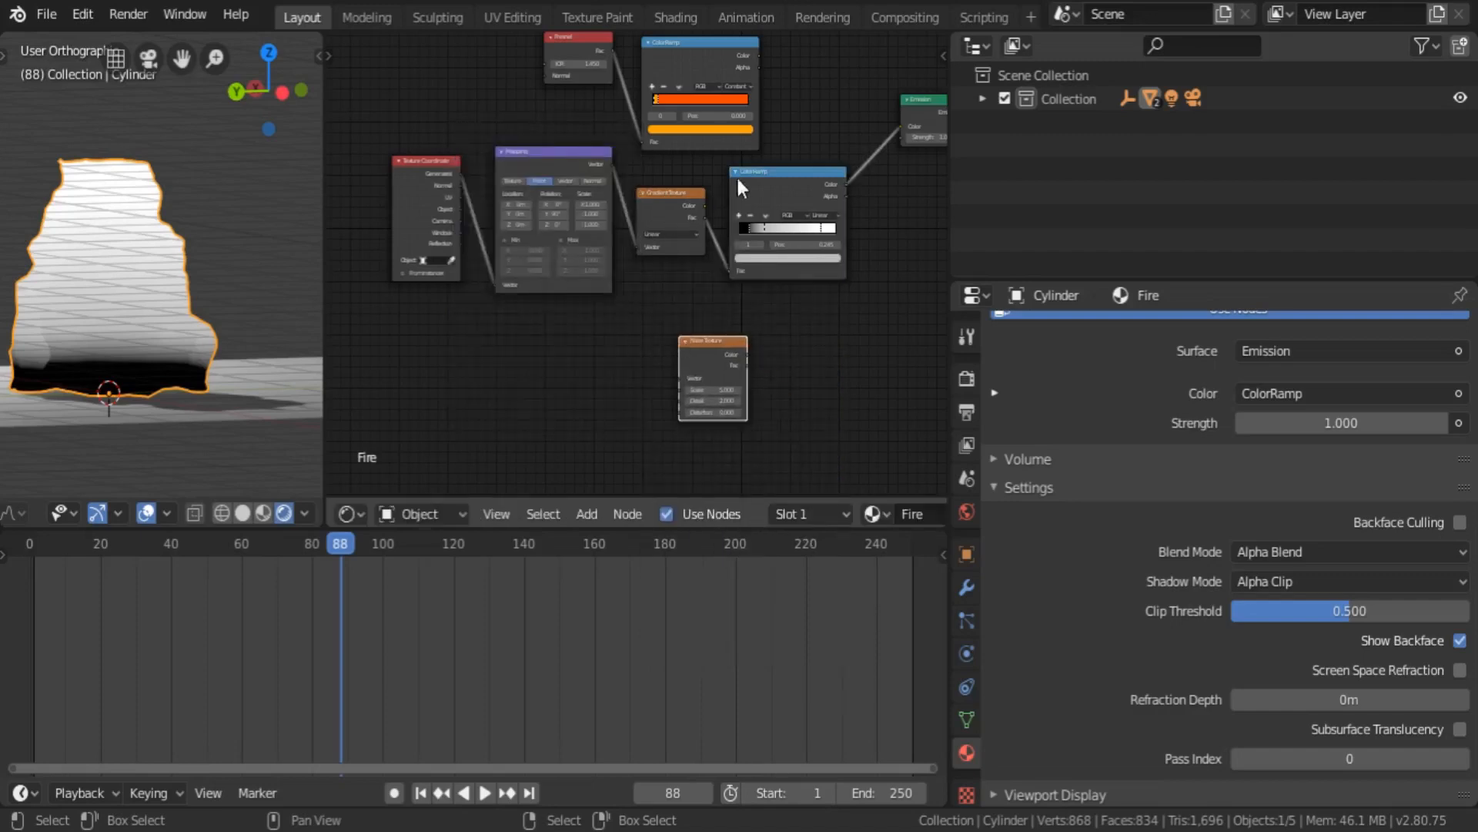
- Add linked Texture Coordinate and Mapping nodes in front of the Noise Texture
click(762, 176)
click(707, 353)
key(ctrl+t)
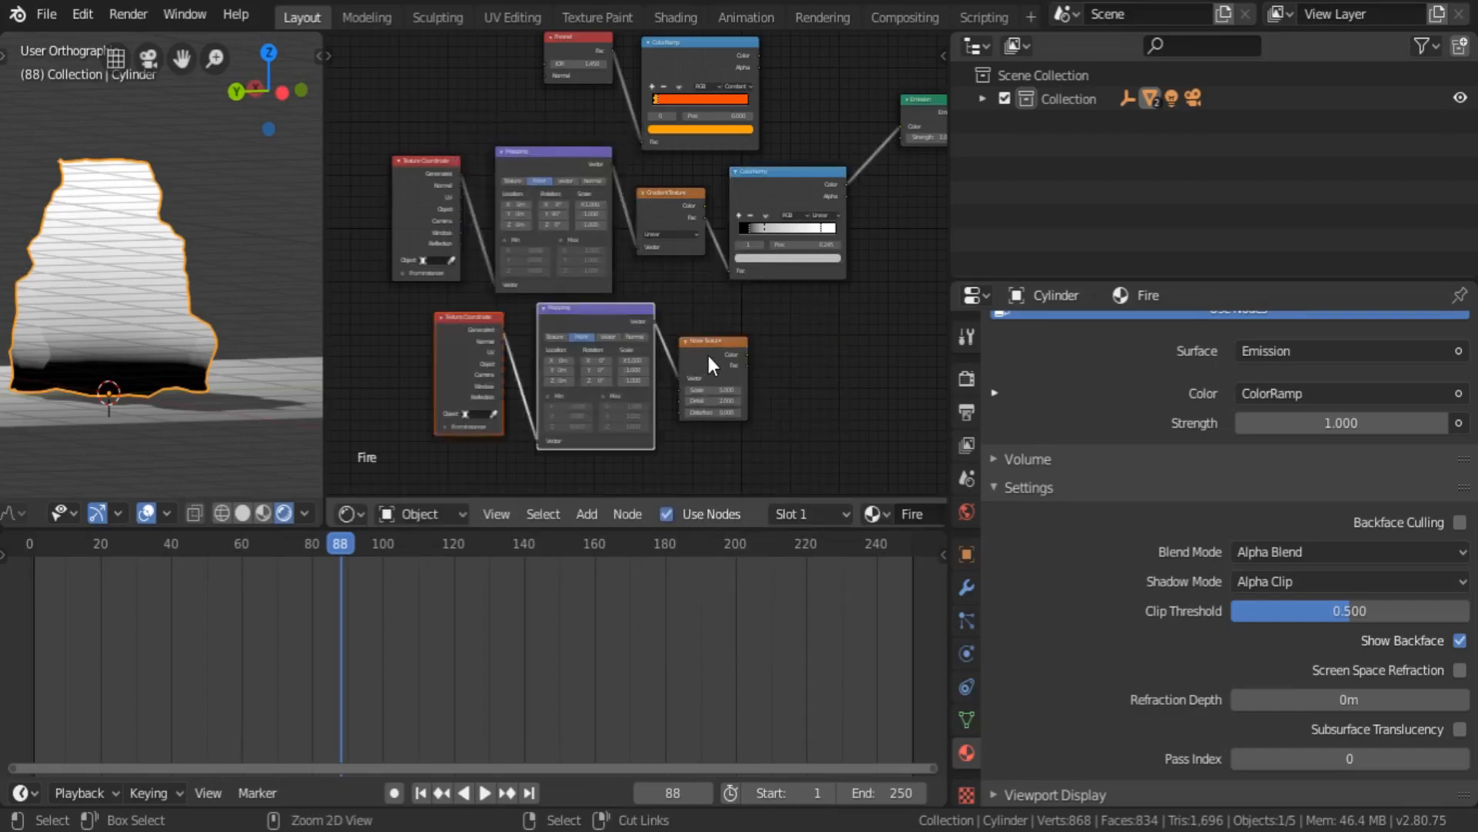
middle_drag(459, 354, 529, 307)
scroll(529, 307, up, 1)
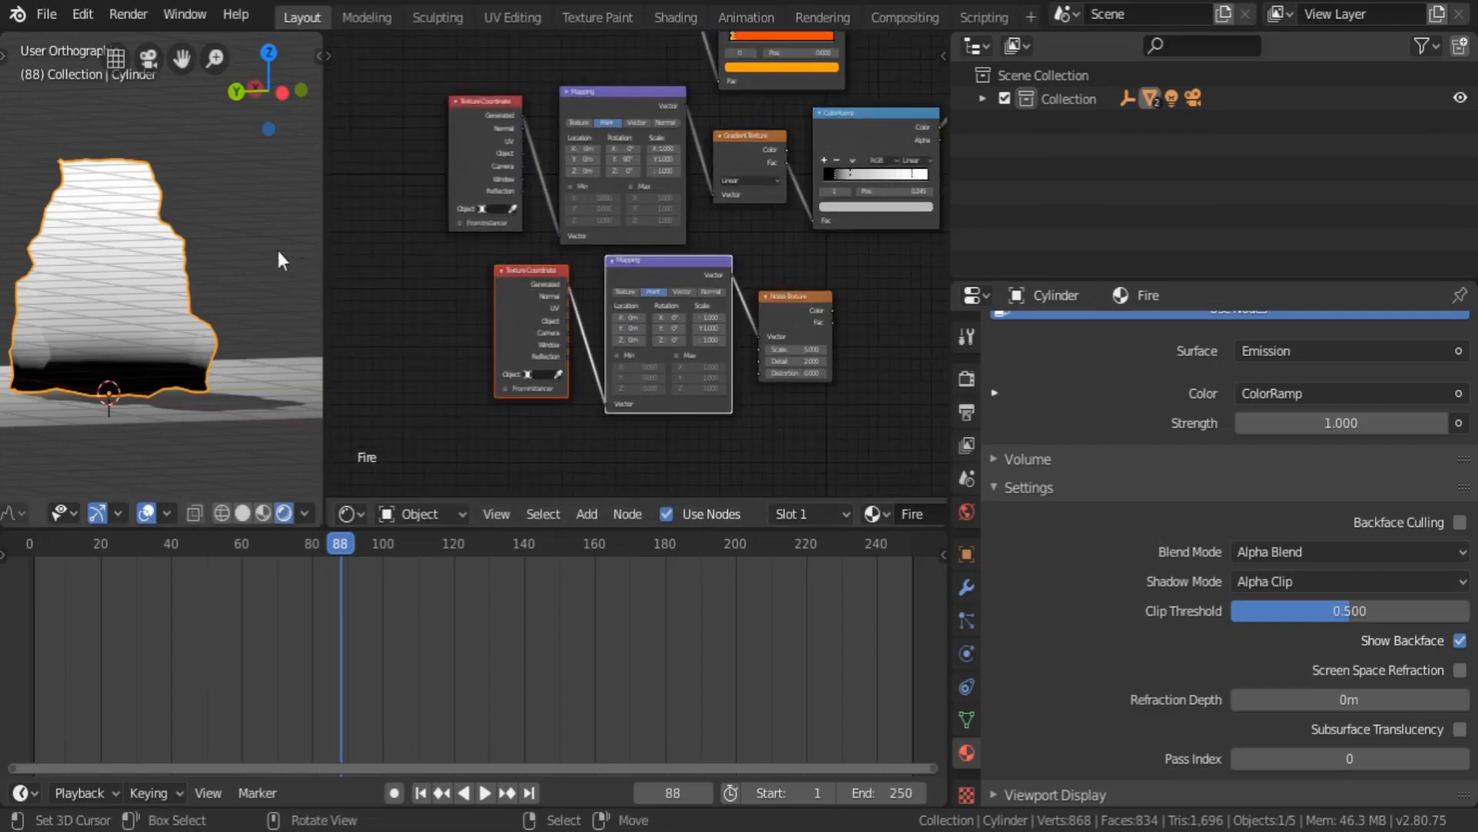
- Add a cube-shaped empty at the base of the flame in the 3D view
key(shift+a)
mouse_move(251, 450)
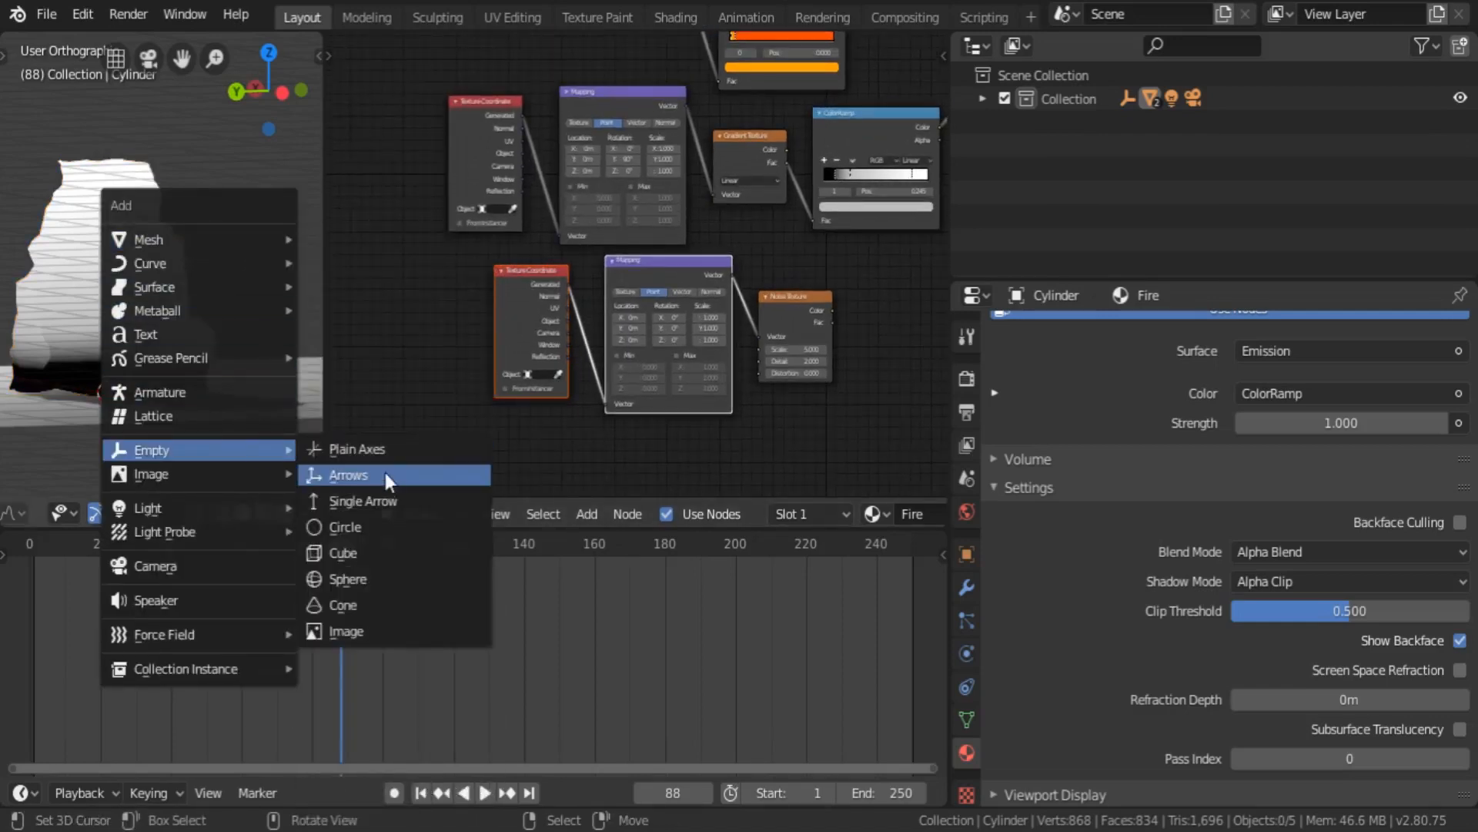
click(368, 552)
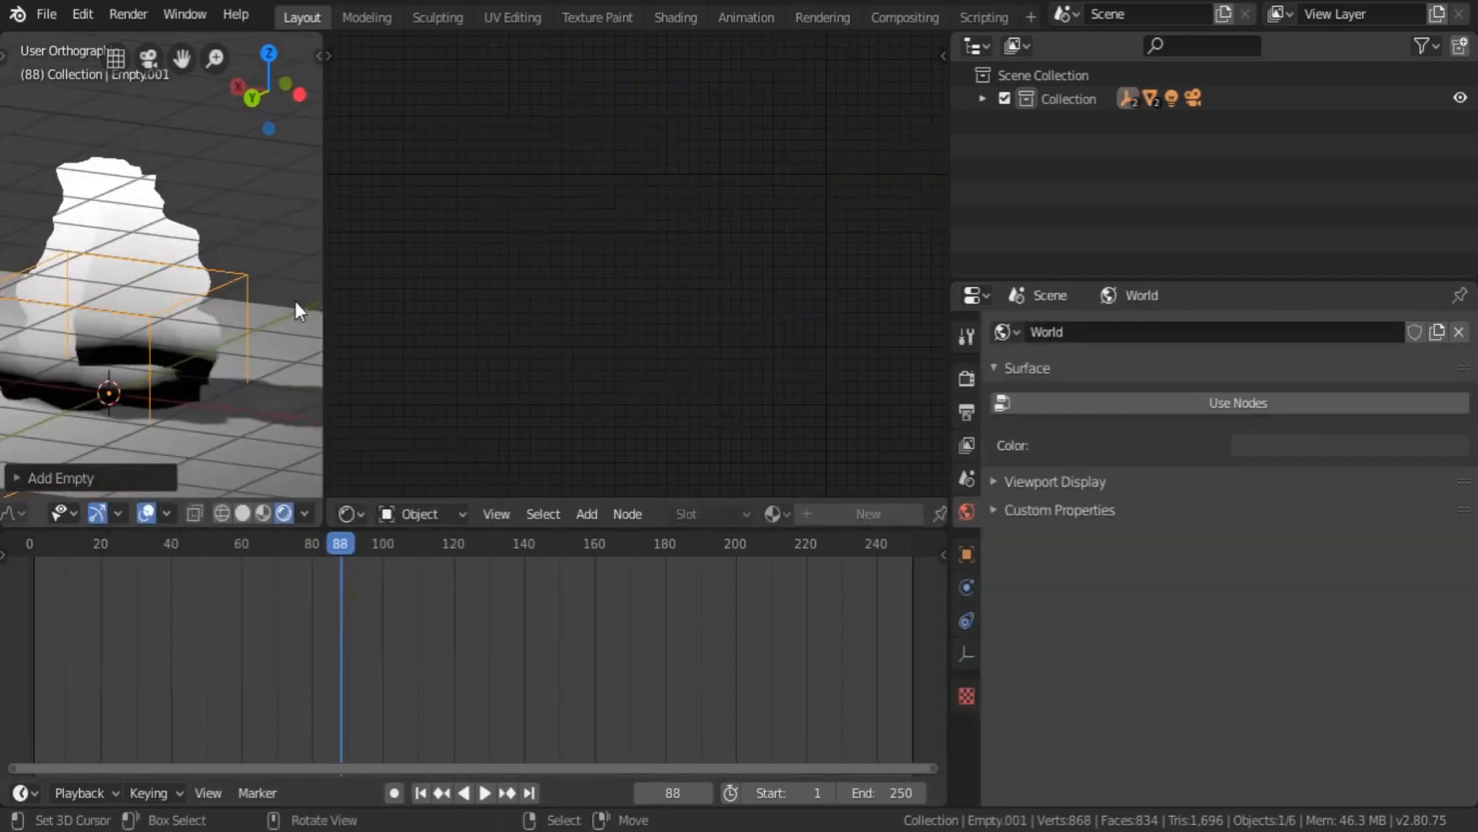
middle_drag(175, 330, 288, 266)
scroll(288, 266, up, 5)
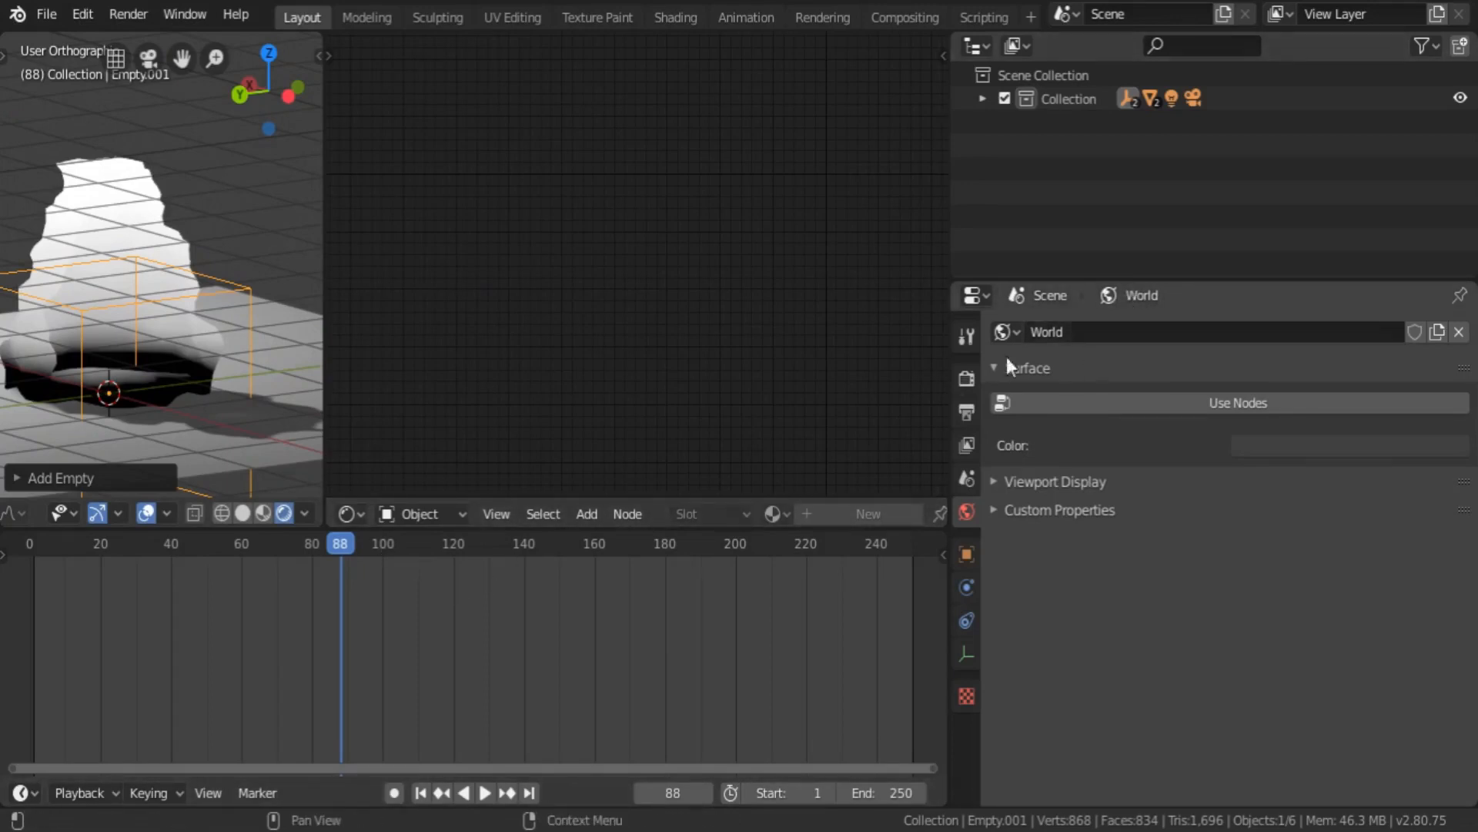
- Rename the new cube empty to "Empty - Flame coordinates"
click(966, 554)
click(1097, 332)
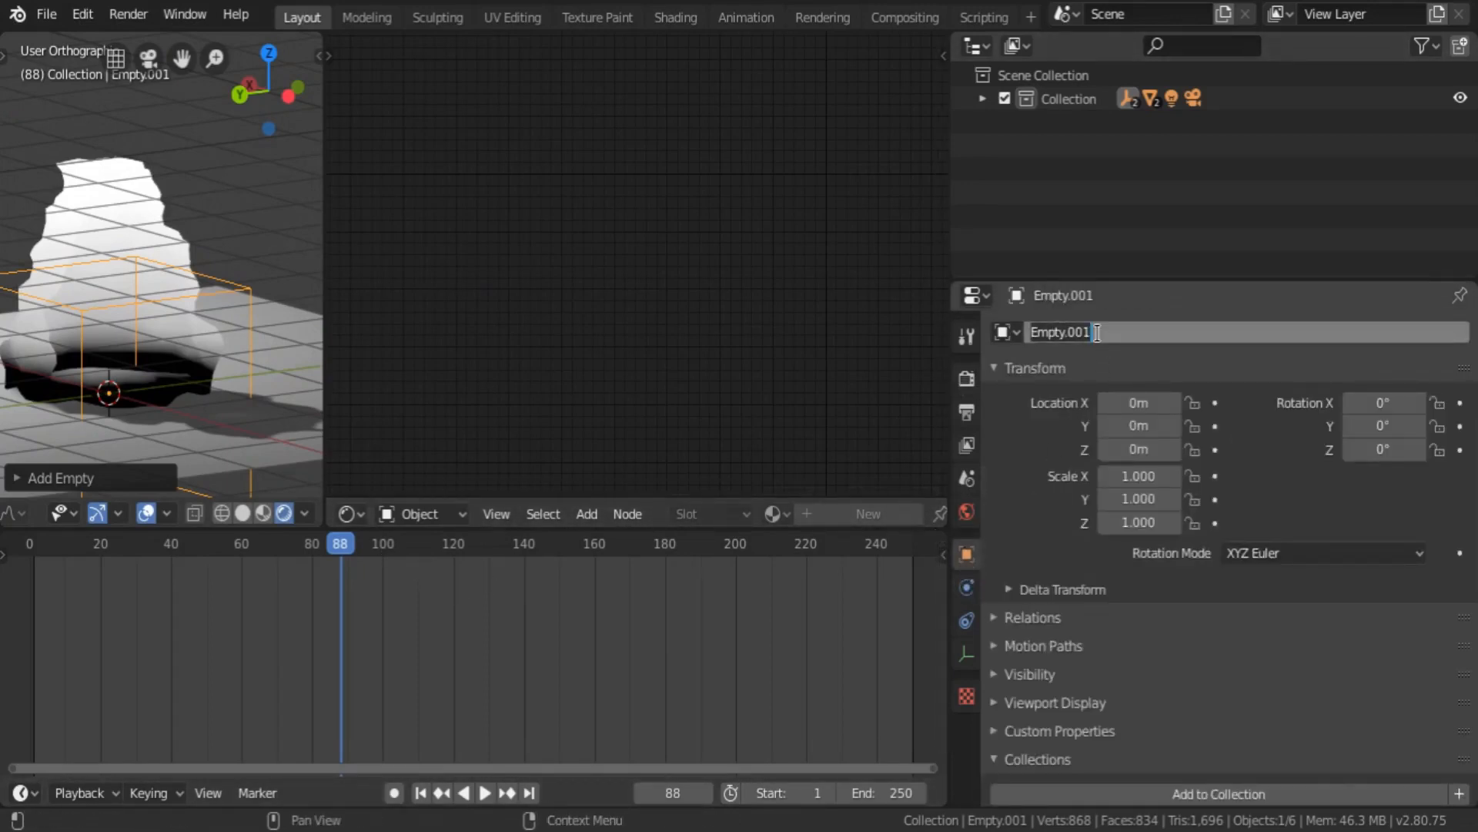
text(Empty - Flame coordinates)
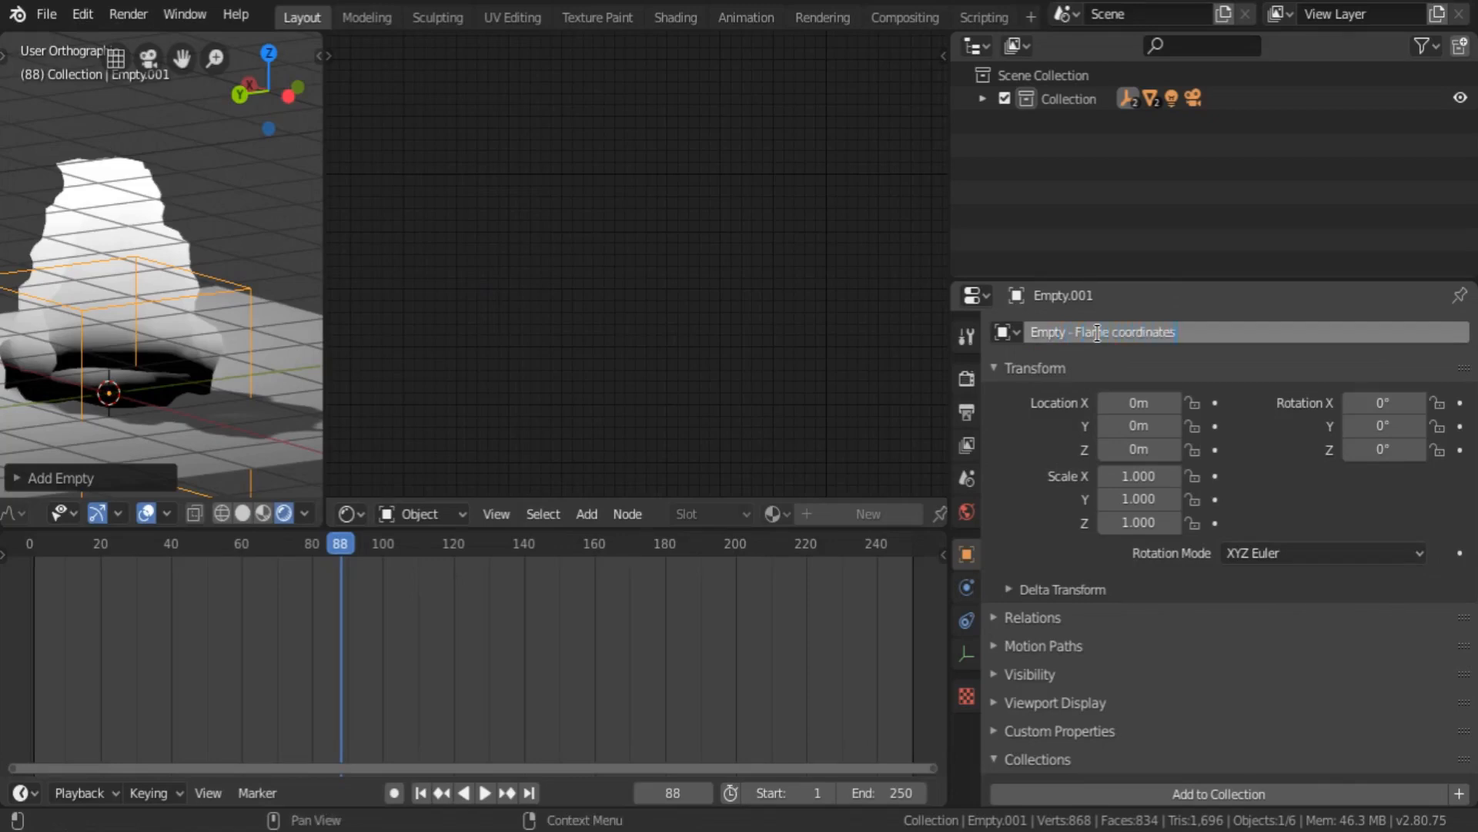
key(Return)
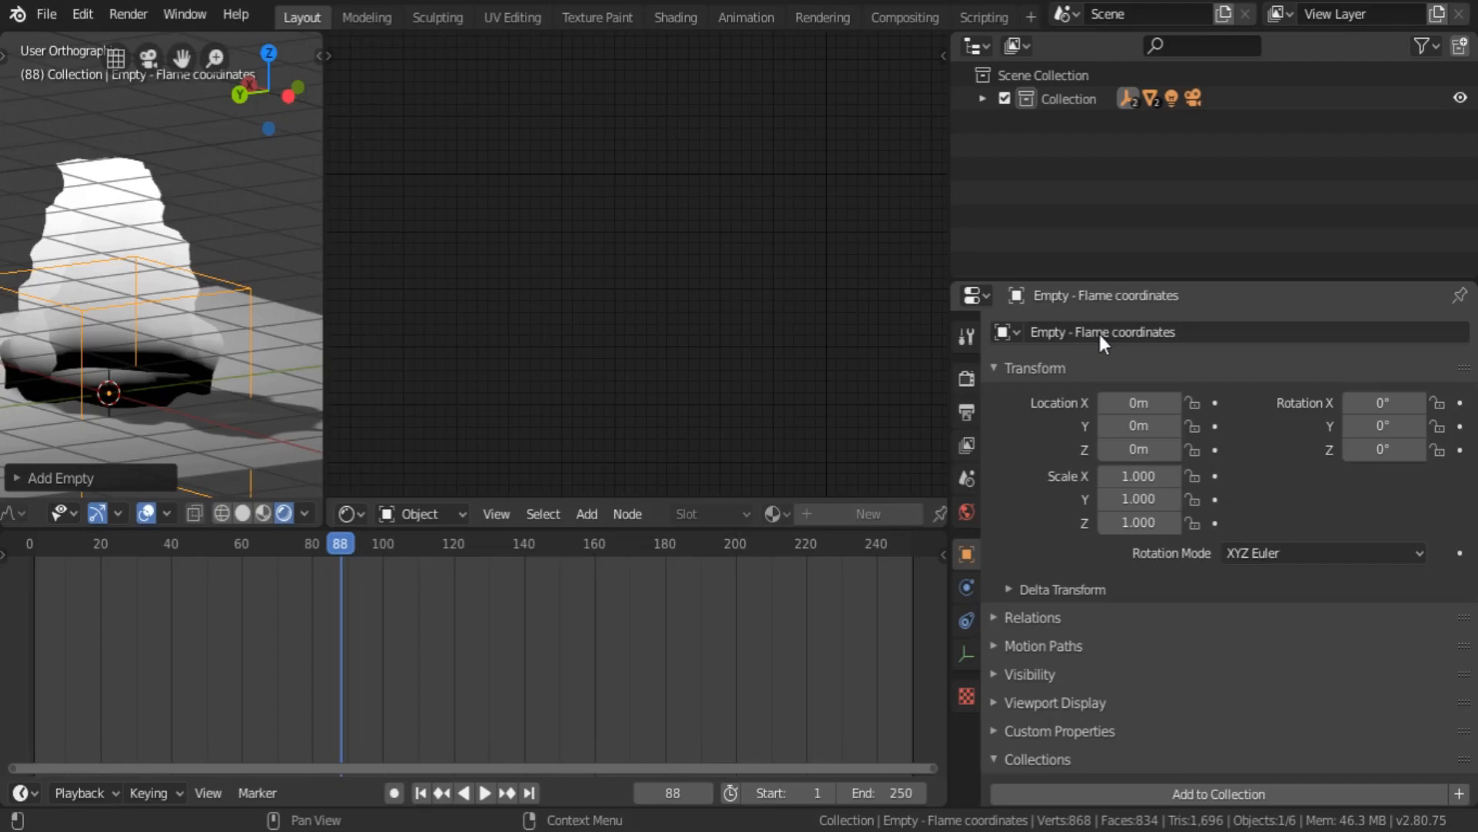
- Expand the scene collection and rename the animated empty to "Empty - Fire movement"
click(982, 100)
click(1067, 169)
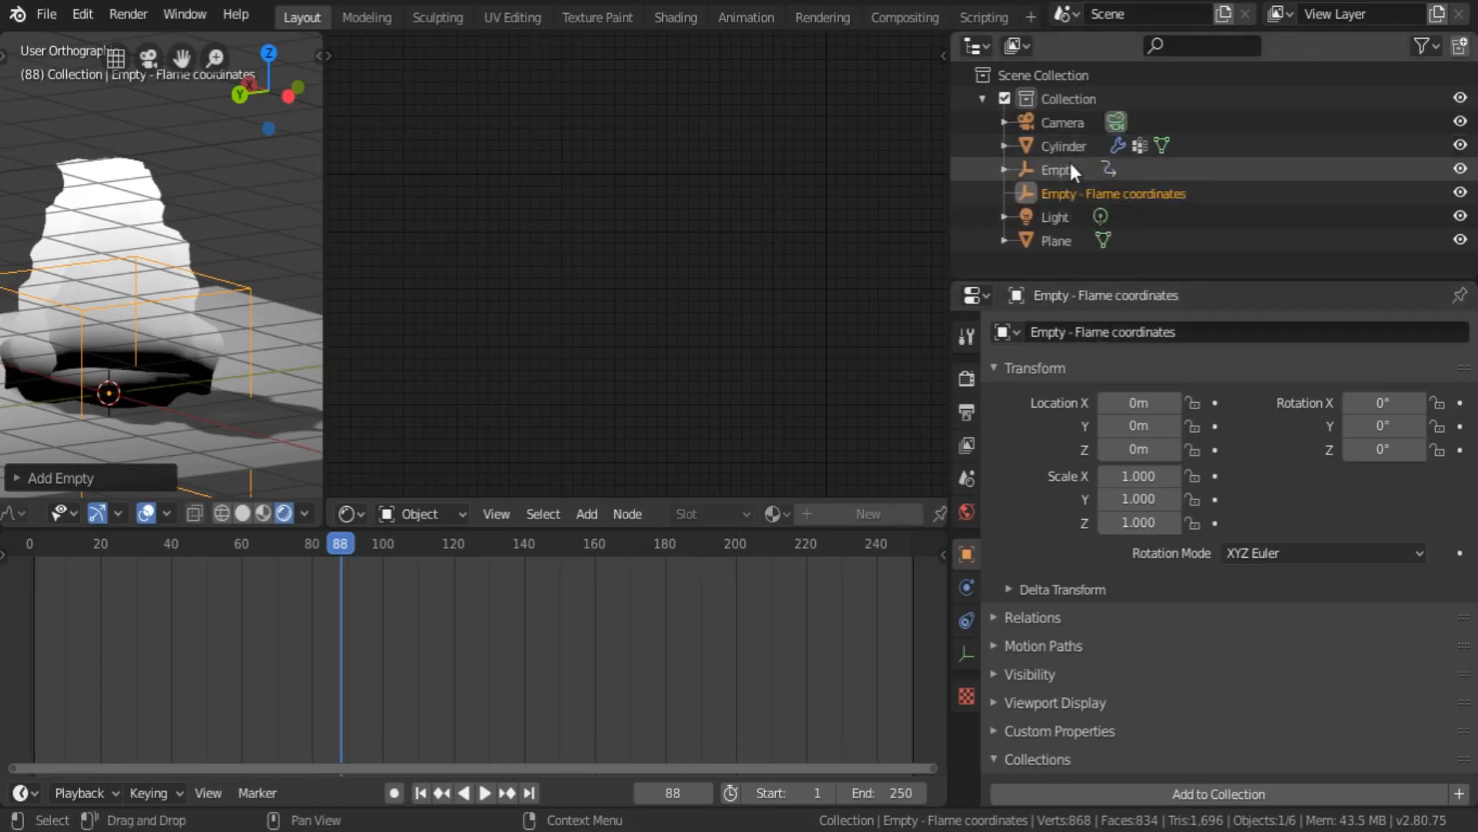
double_click(1066, 169)
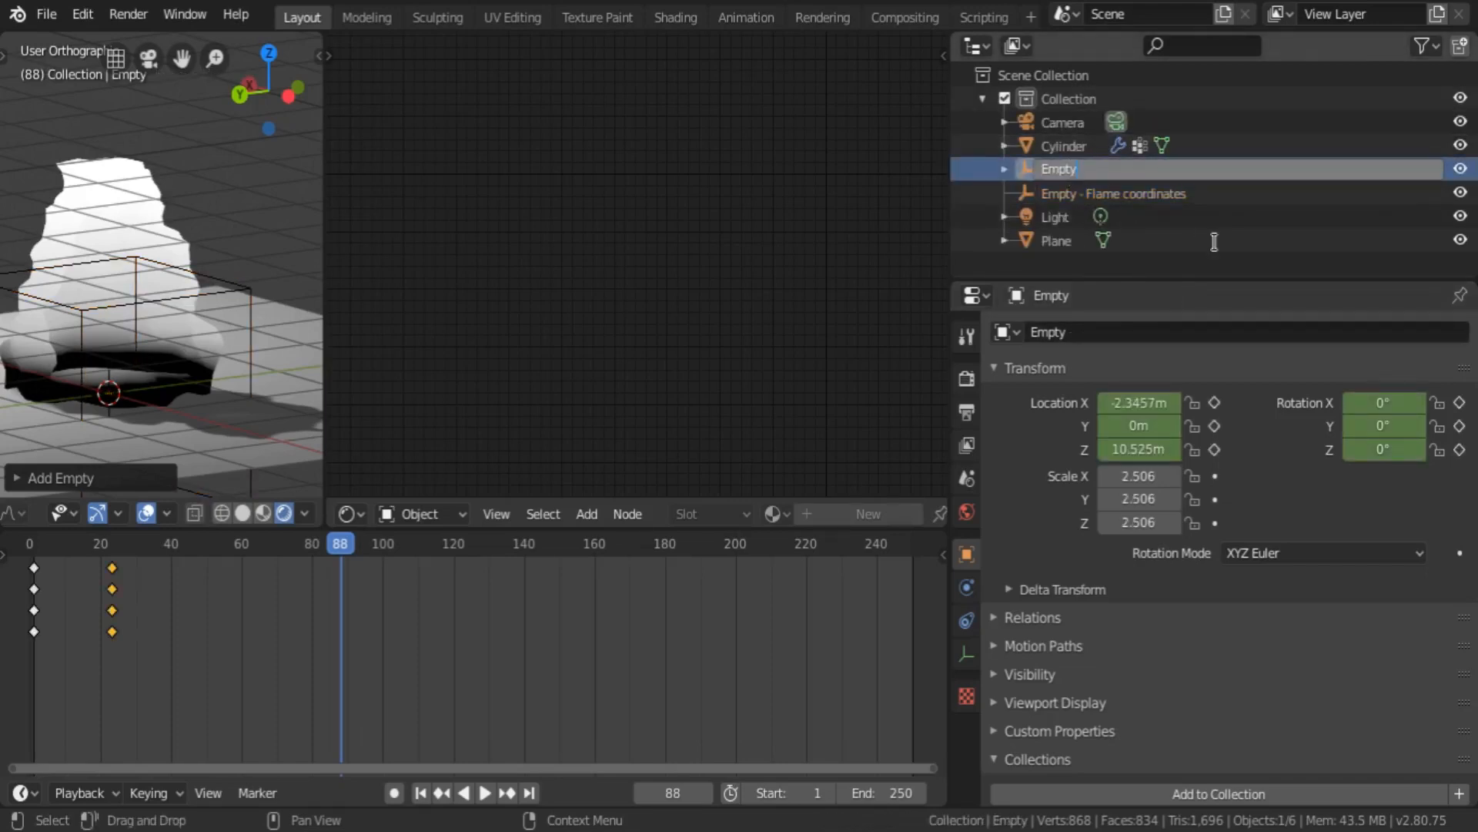
text(- Fire movement)
key(Return)
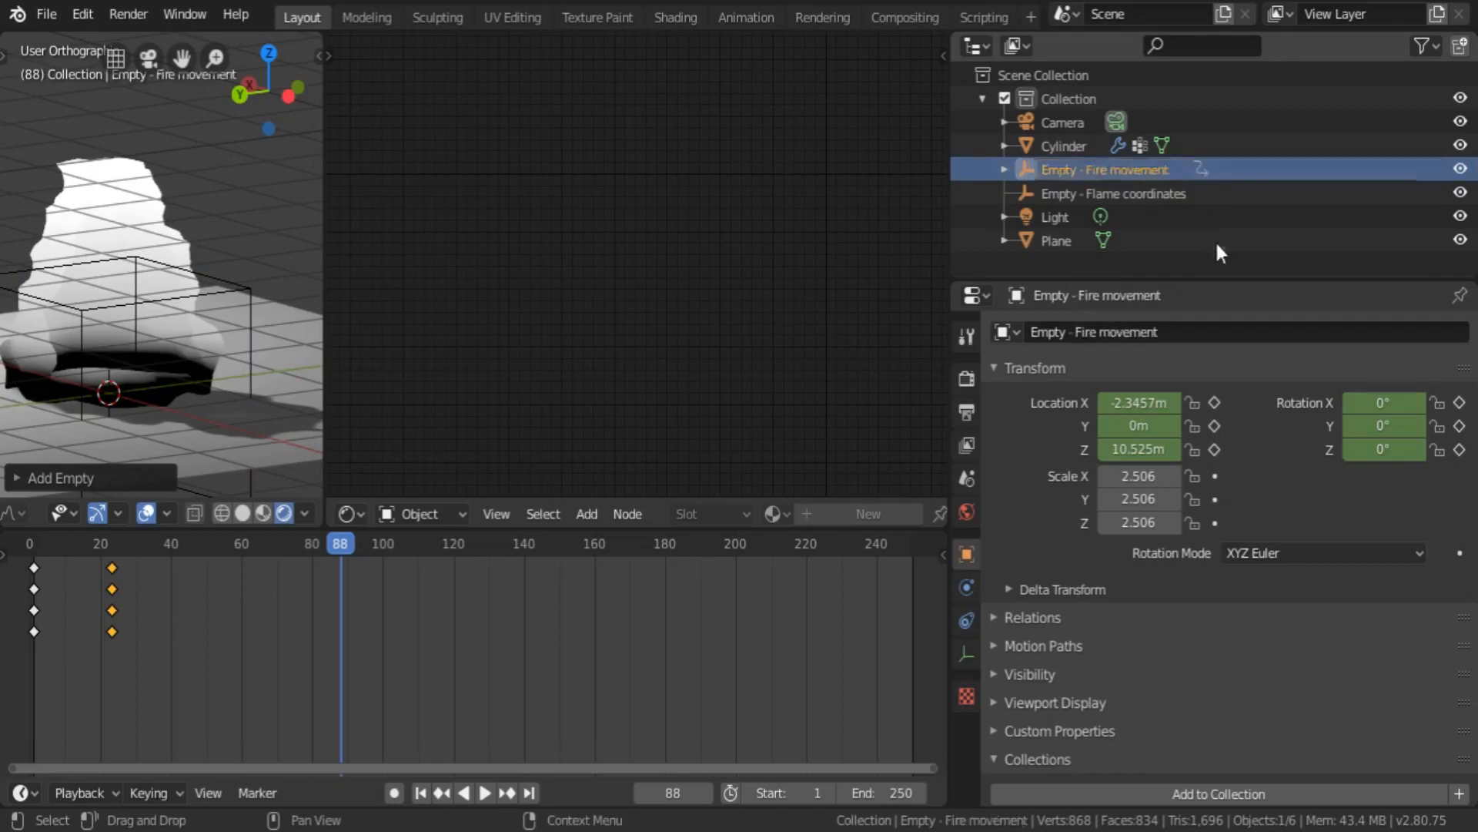
- Select the flame cylinder and assign the flame coordinates empty as the object of the Noise Texture's Texture Coordinate node
click(1085, 192)
click(216, 265)
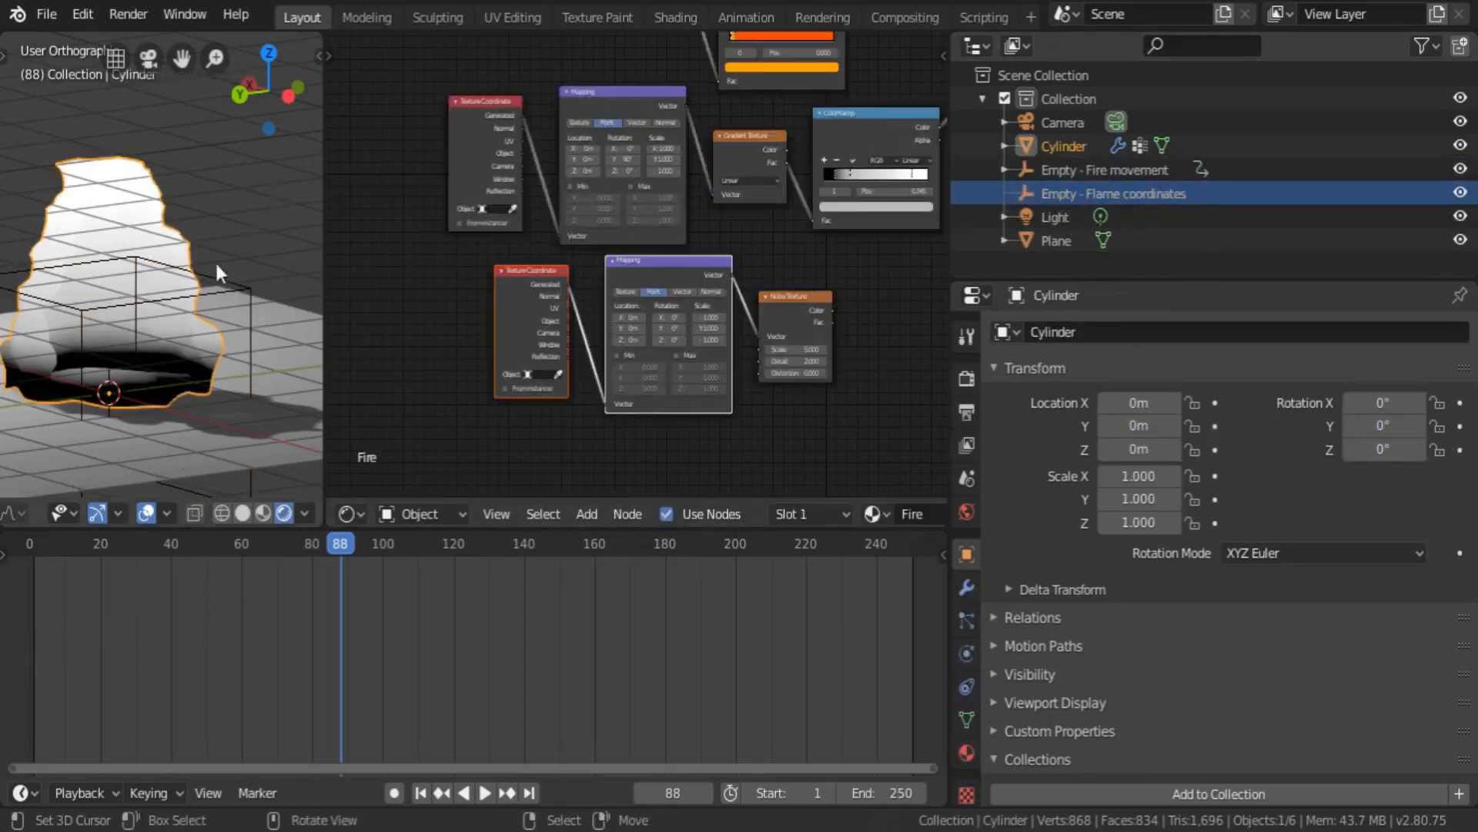
middle_drag(546, 292, 546, 260)
scroll(548, 261, up, 8)
click(493, 408)
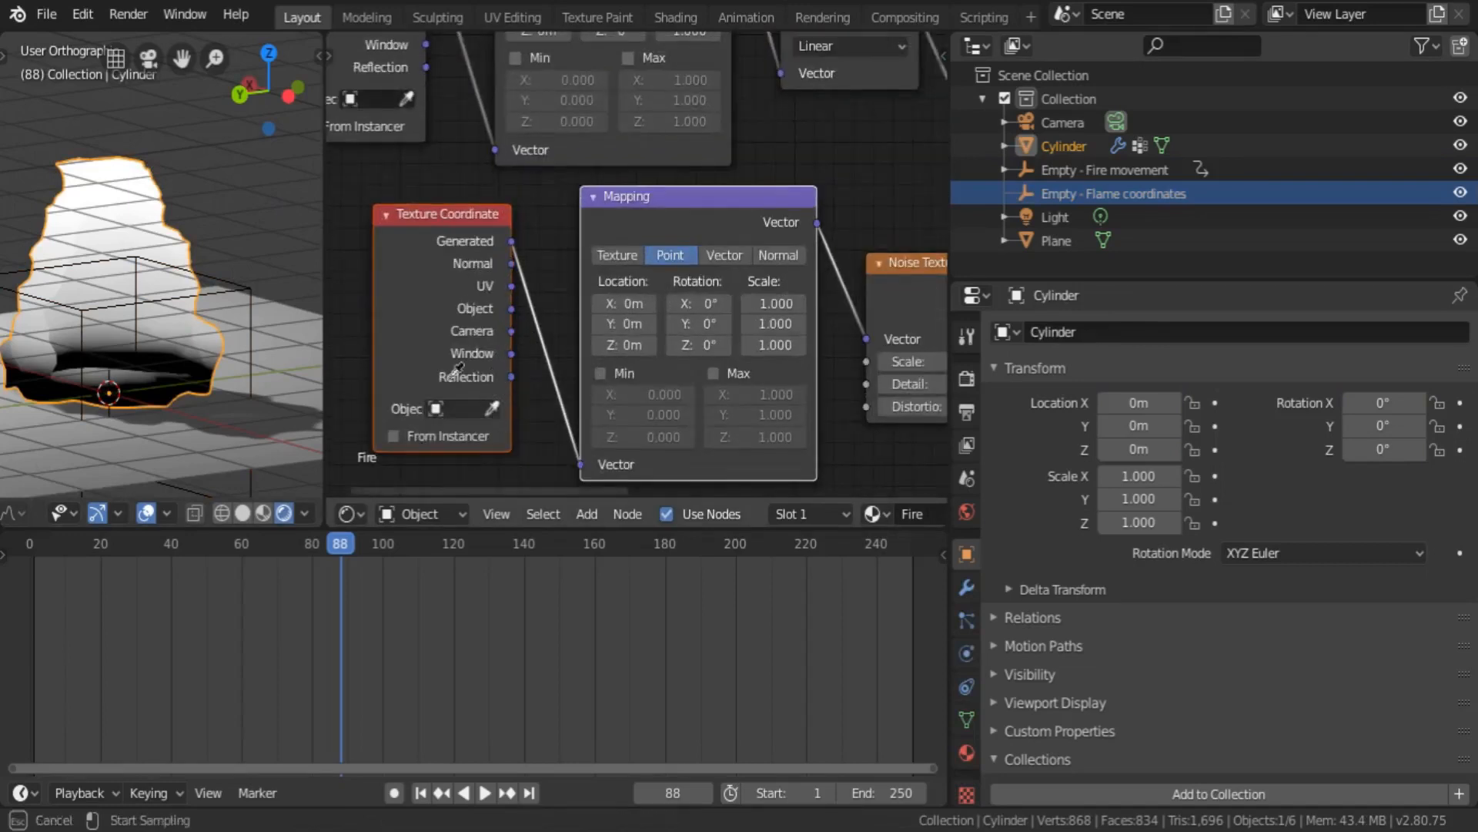
click(242, 290)
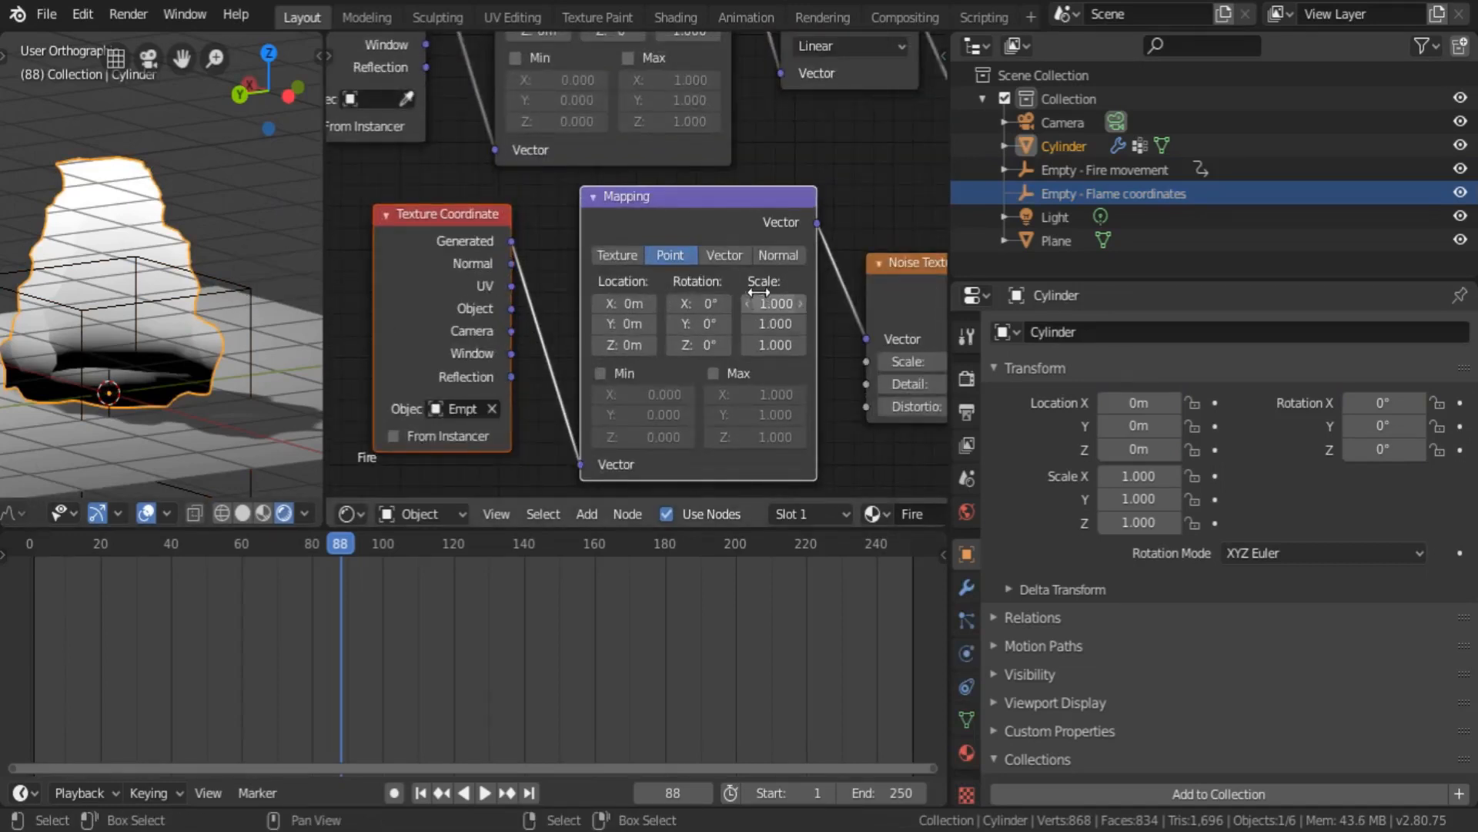
middle_drag(673, 268, 485, 267)
middle_drag(710, 276, 836, 302)
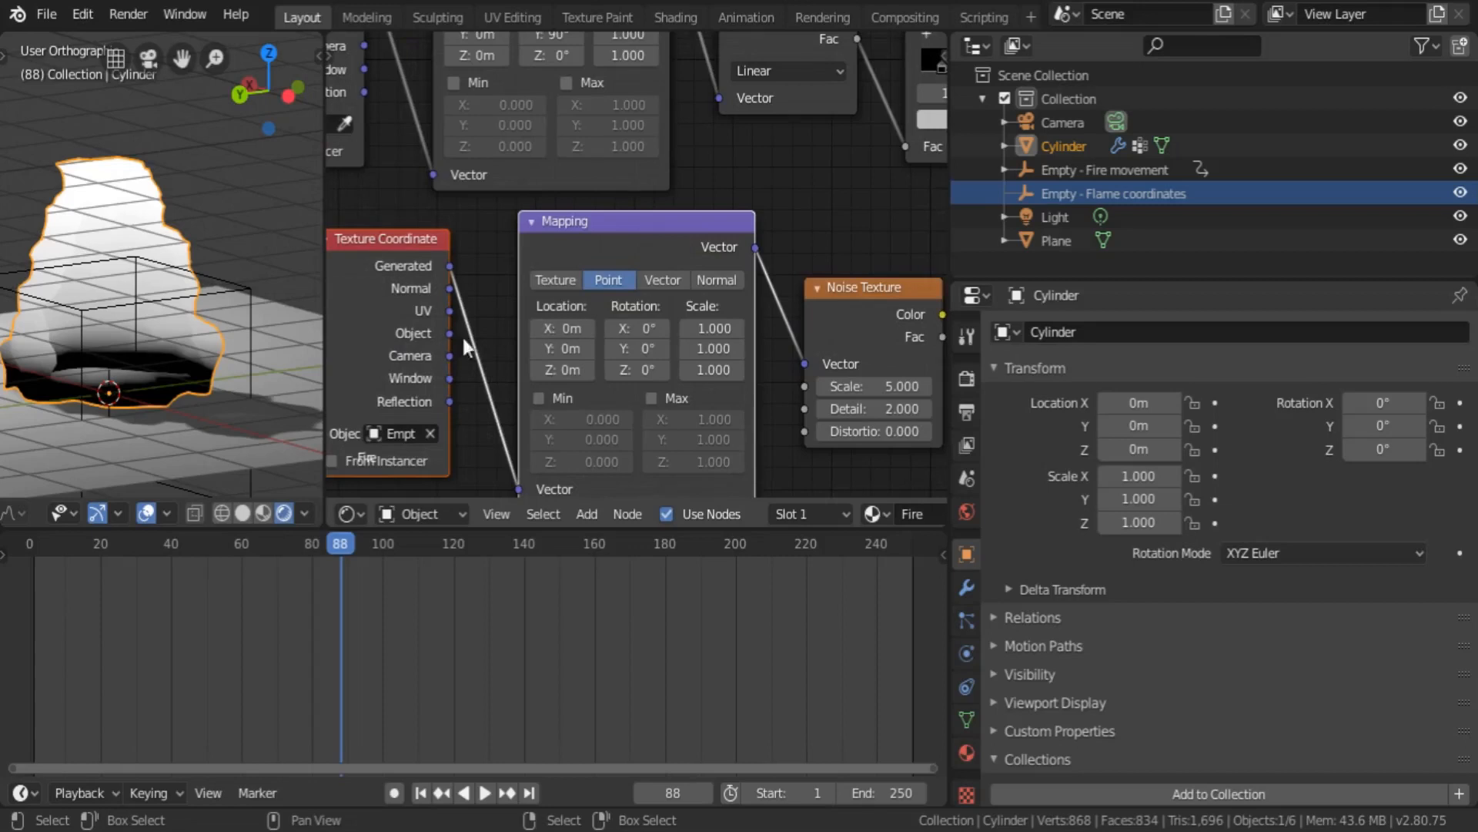
- Connect the Object output of the noise Texture Coordinate node to the Vector input of its Mapping node
drag(455, 333, 520, 488)
middle_drag(802, 231, 813, 200)
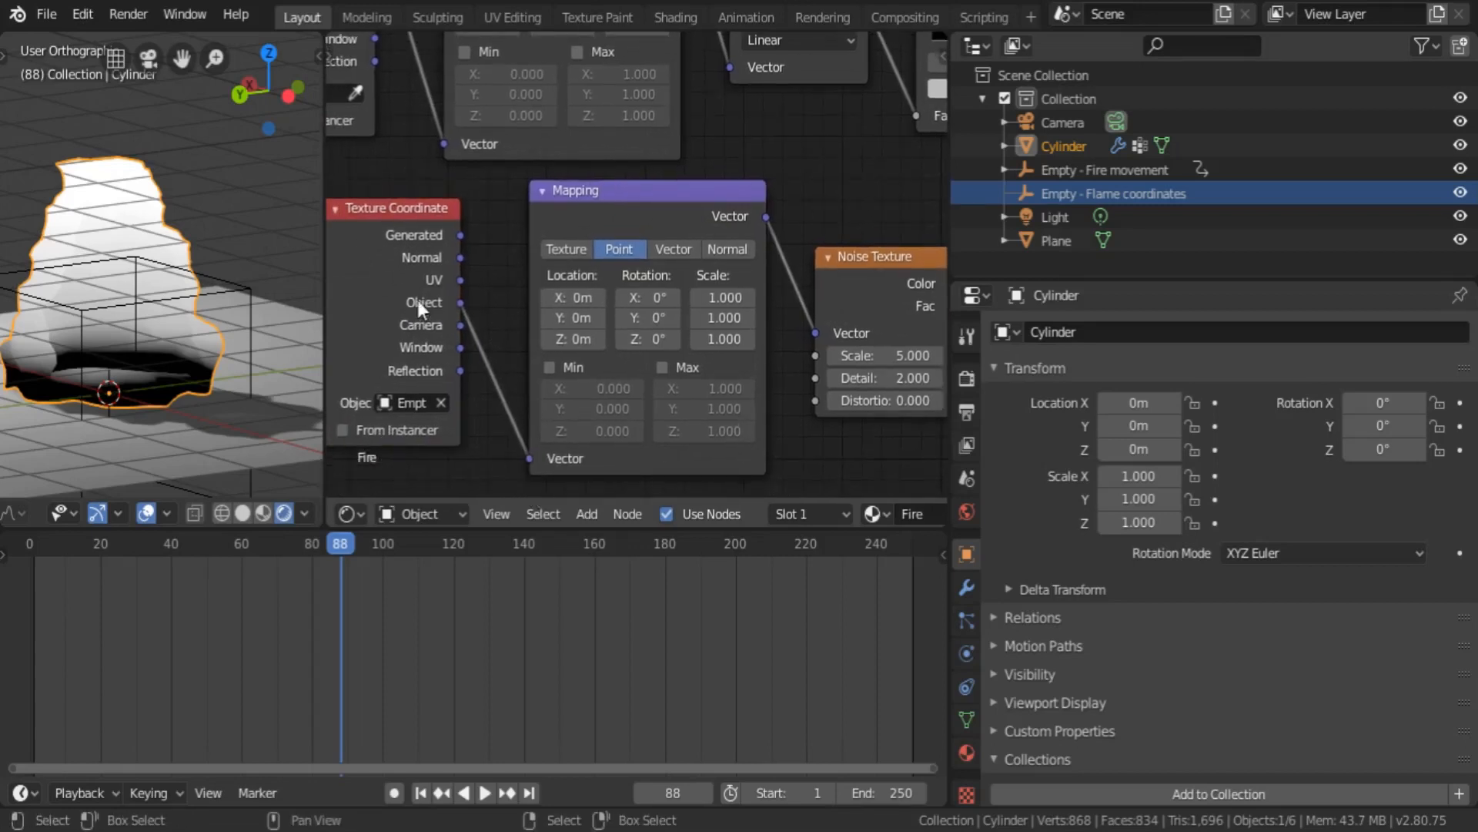
middle_drag(779, 273, 548, 303)
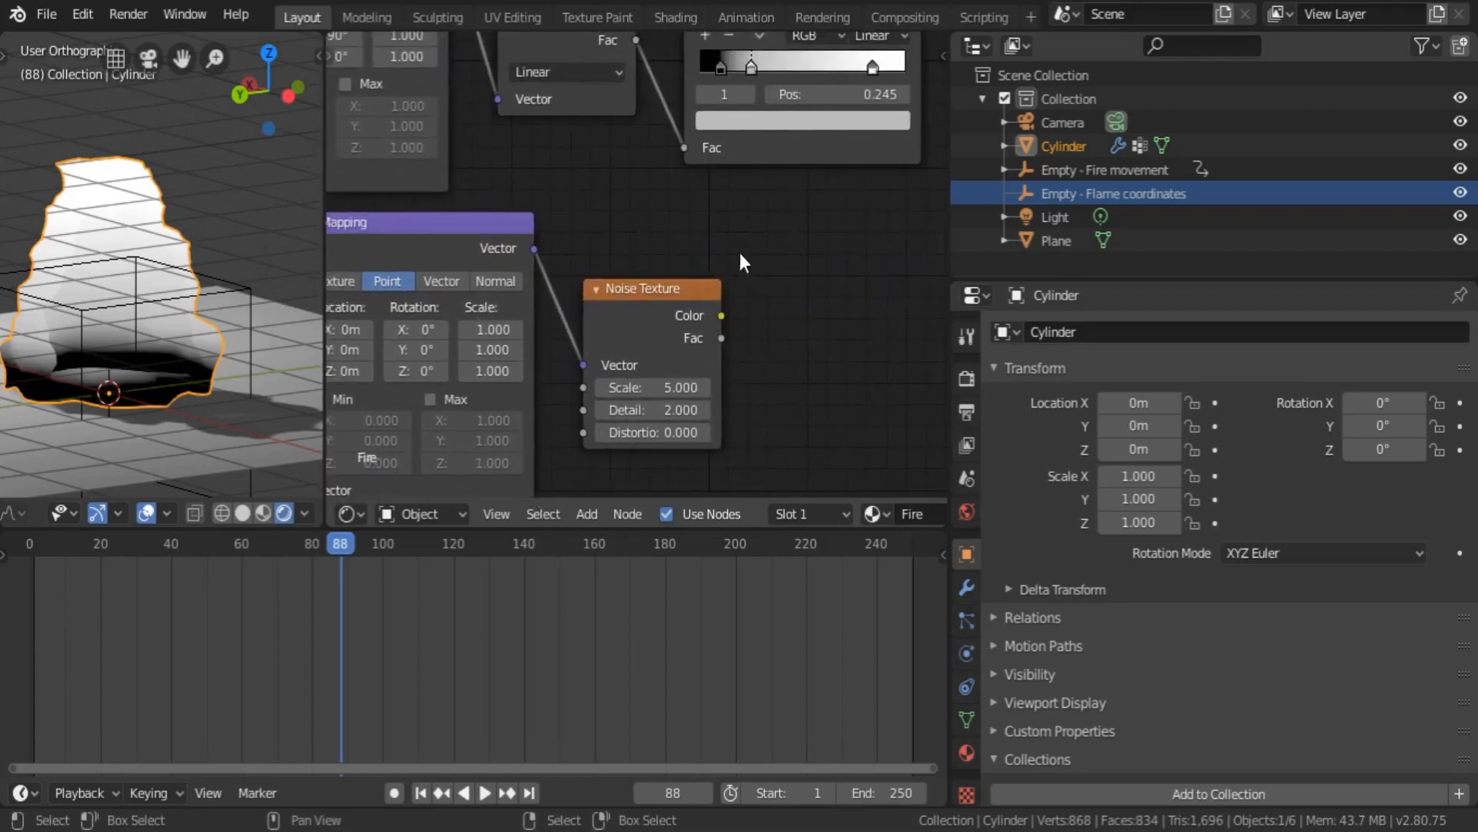
- Duplicate the gradient's ColorRamp, connect the Noise Texture's Fac output to the copy and place it beside the Noise Texture
middle_drag(749, 157, 597, 205)
scroll(597, 205, down, 6)
click(645, 97)
key(shift+d)
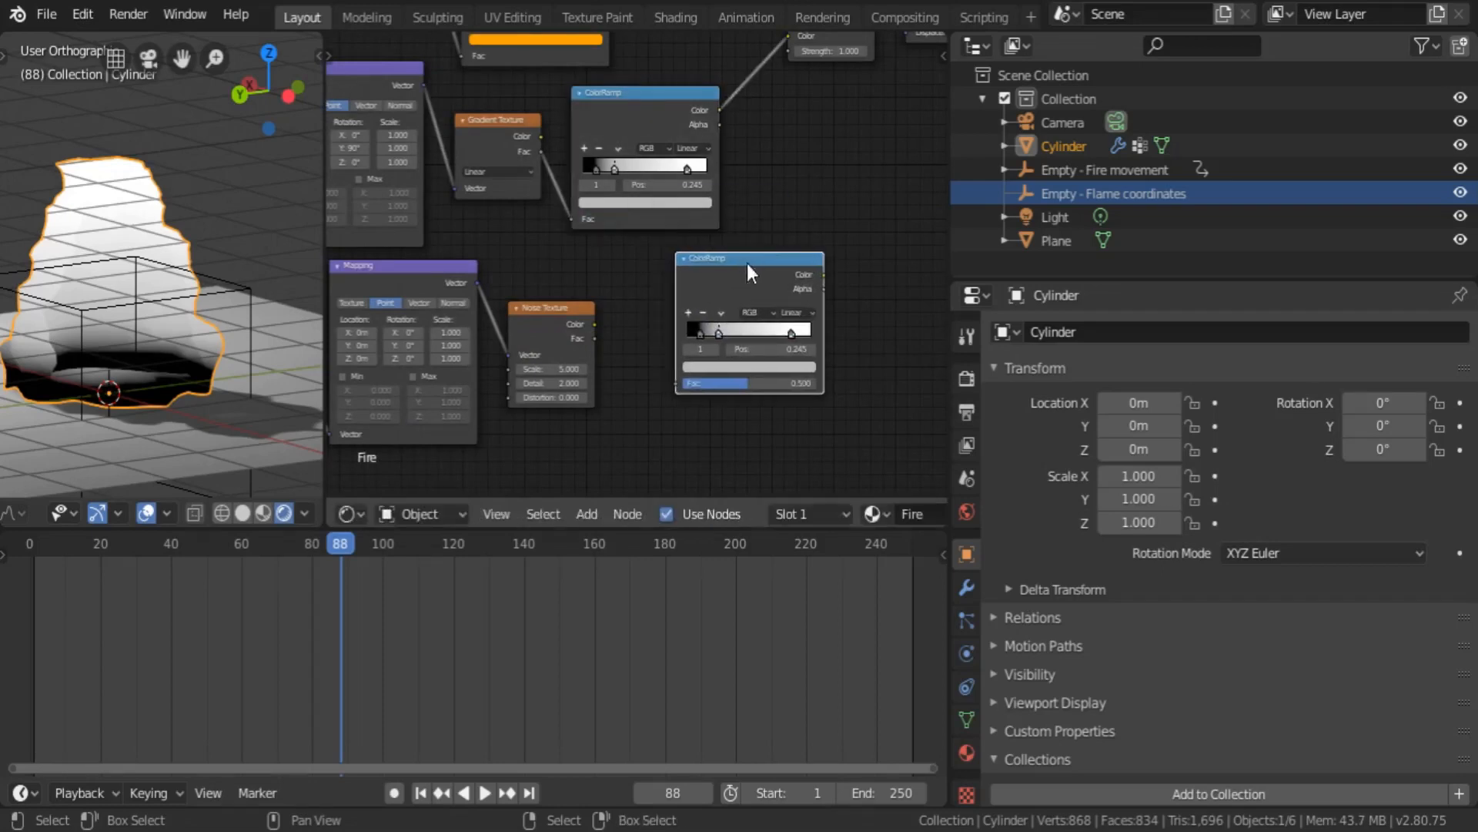
drag(594, 338, 682, 383)
drag(744, 260, 691, 292)
middle_drag(758, 286, 668, 330)
- Add a Math node after the two ColorRamps and set its operation to Less Than
key(shift+a)
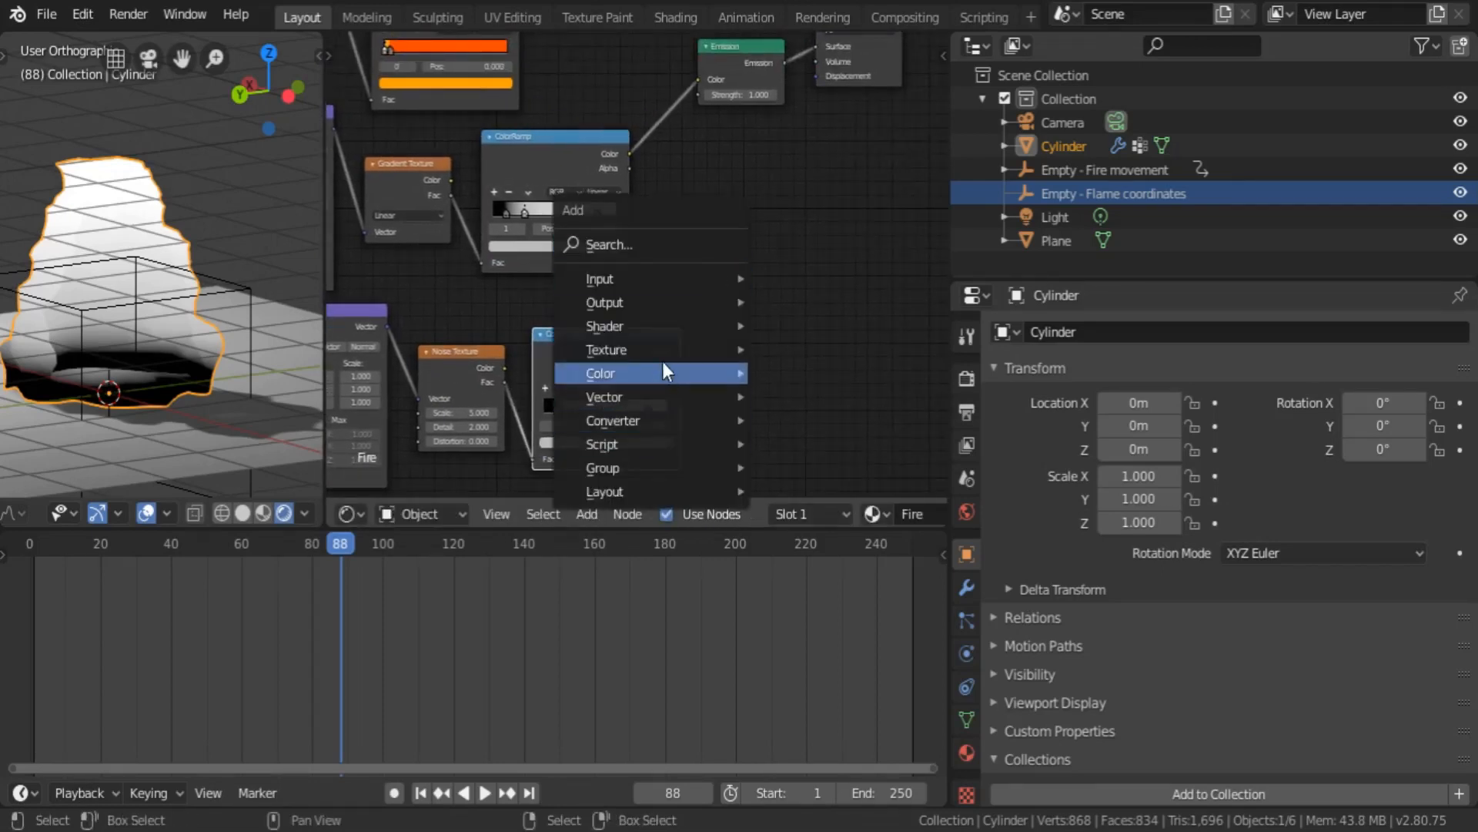
mouse_move(671, 417)
click(844, 550)
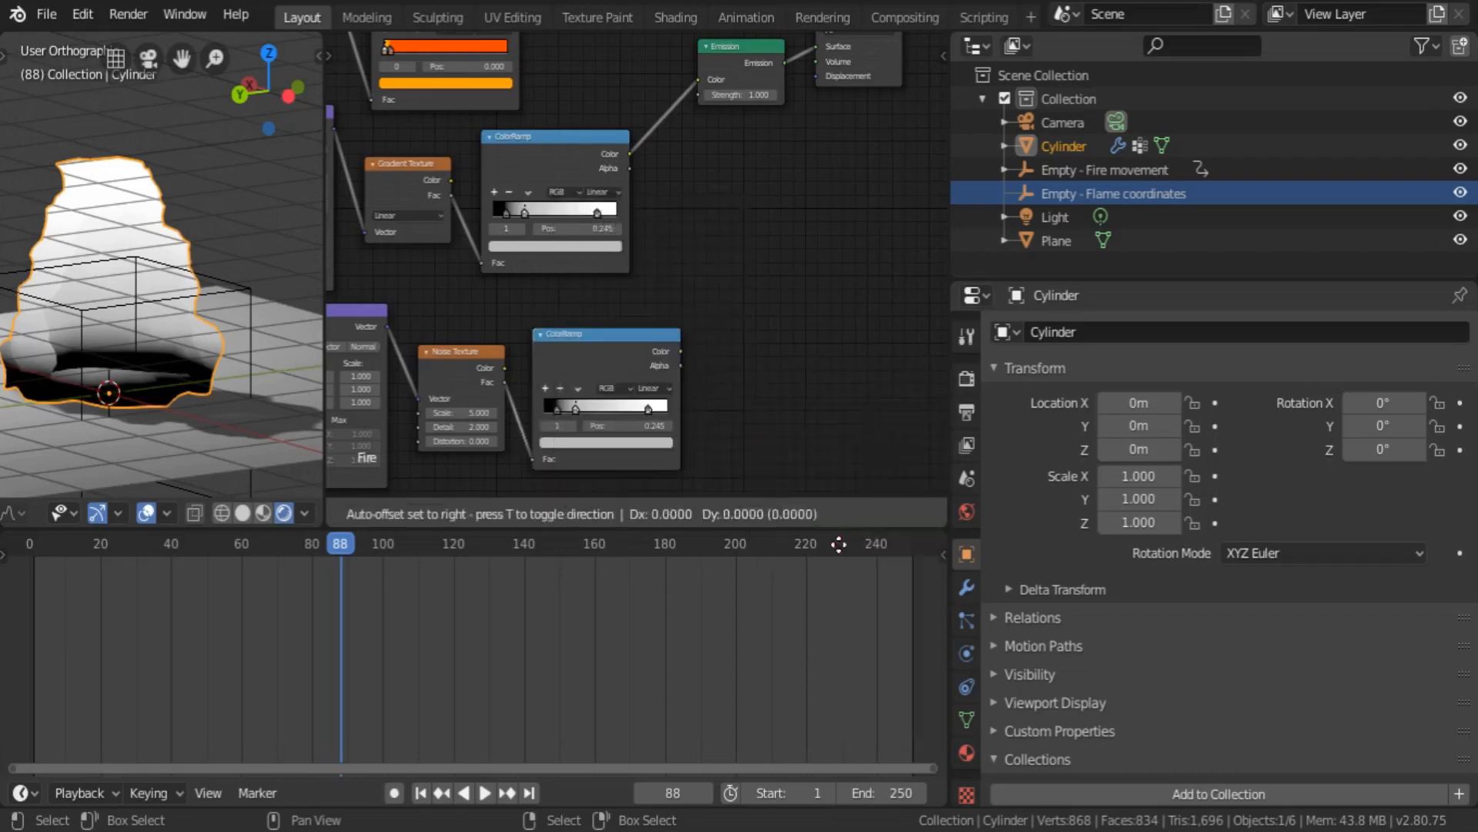
click(736, 257)
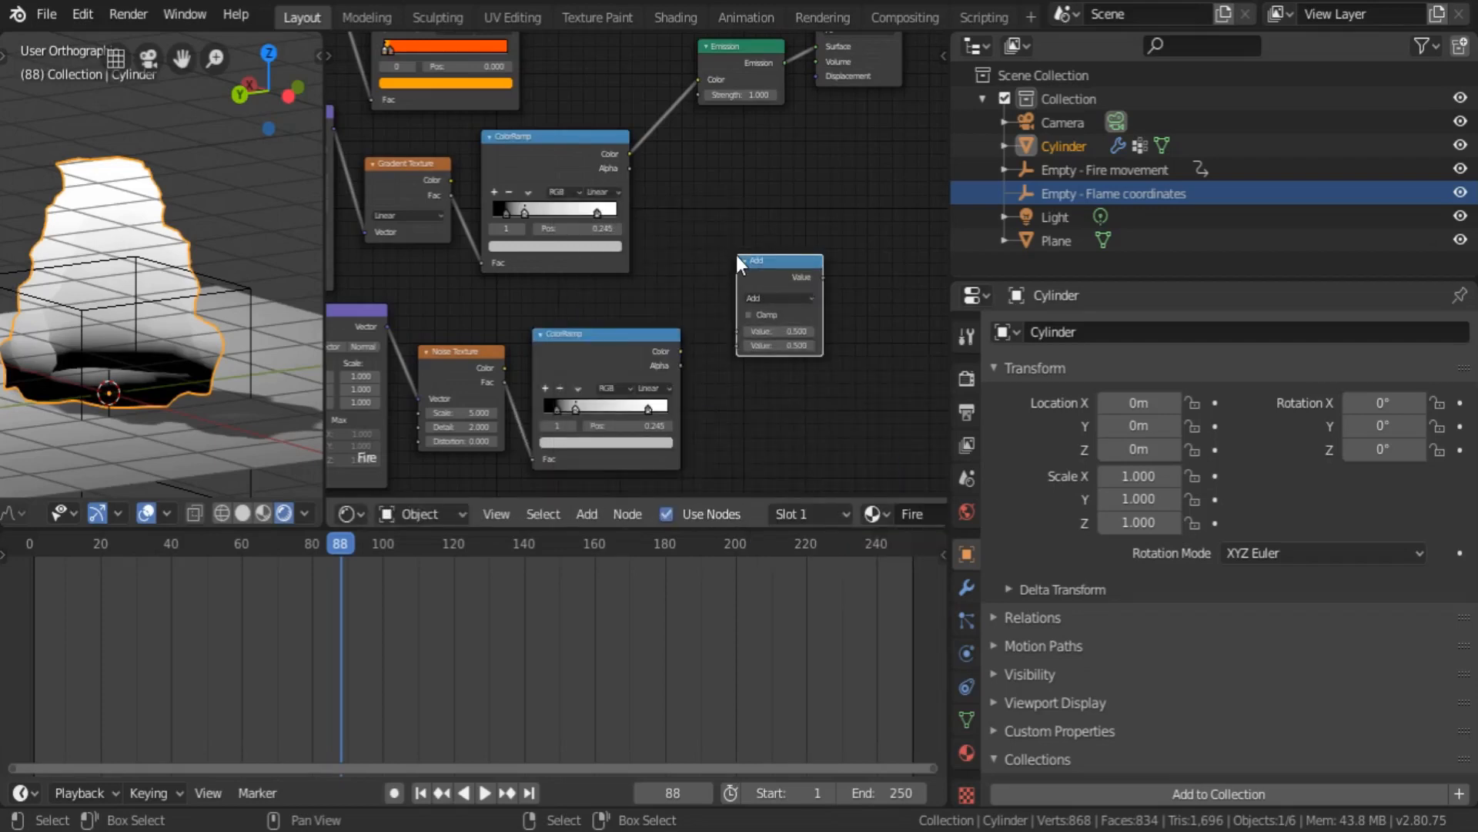
scroll(805, 365, up, 4)
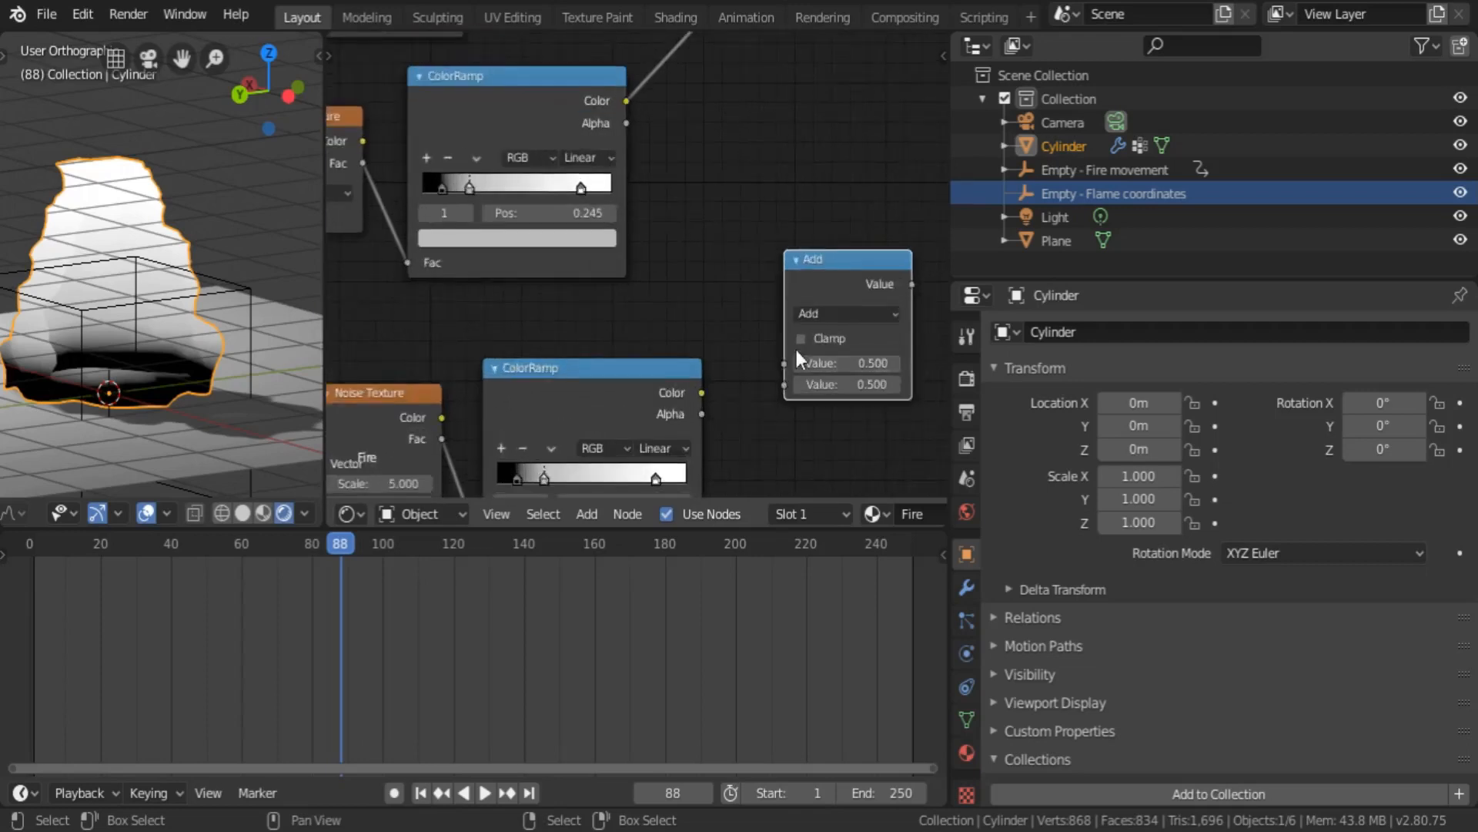
click(843, 214)
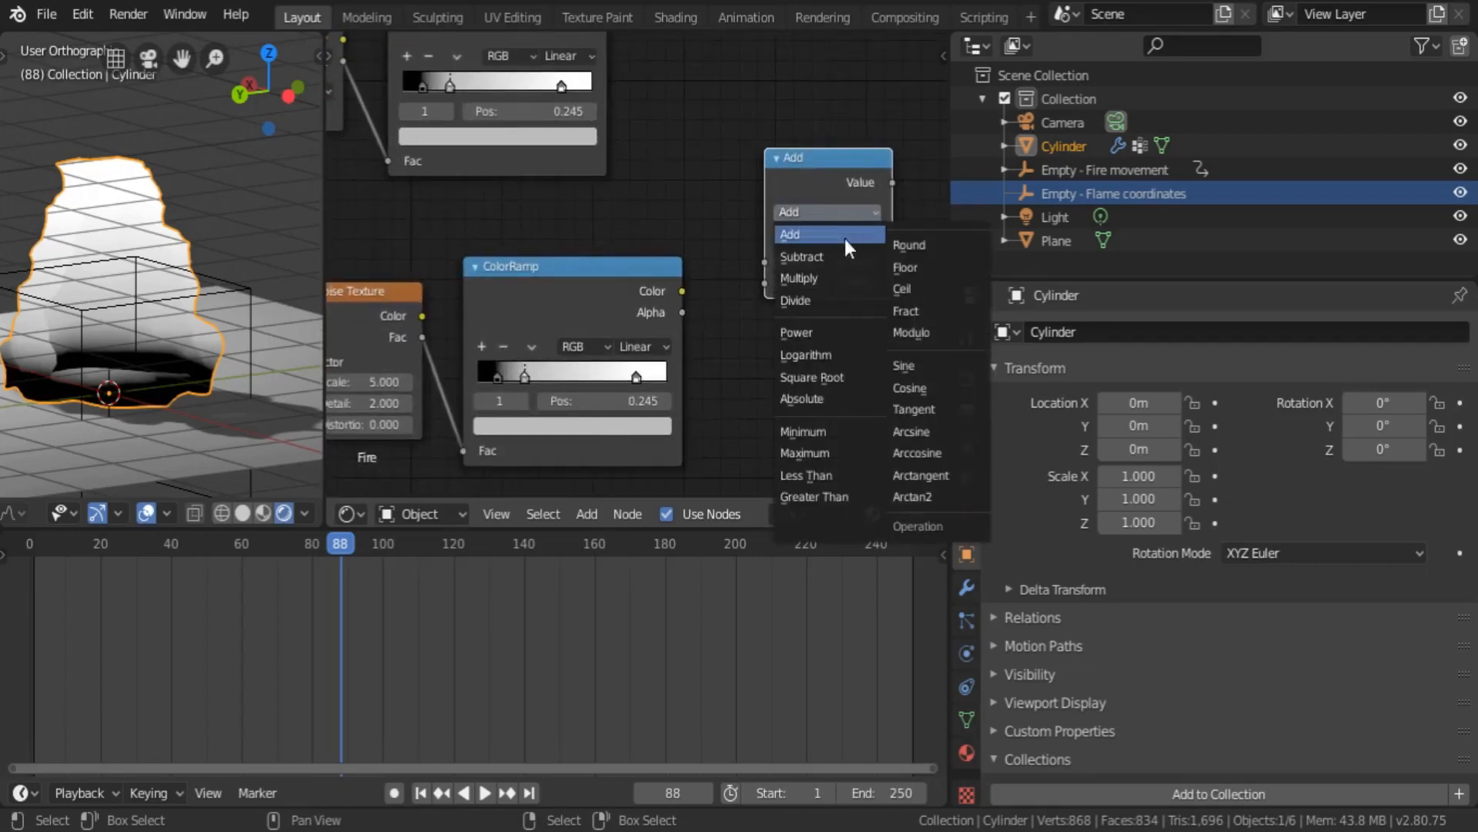
click(833, 475)
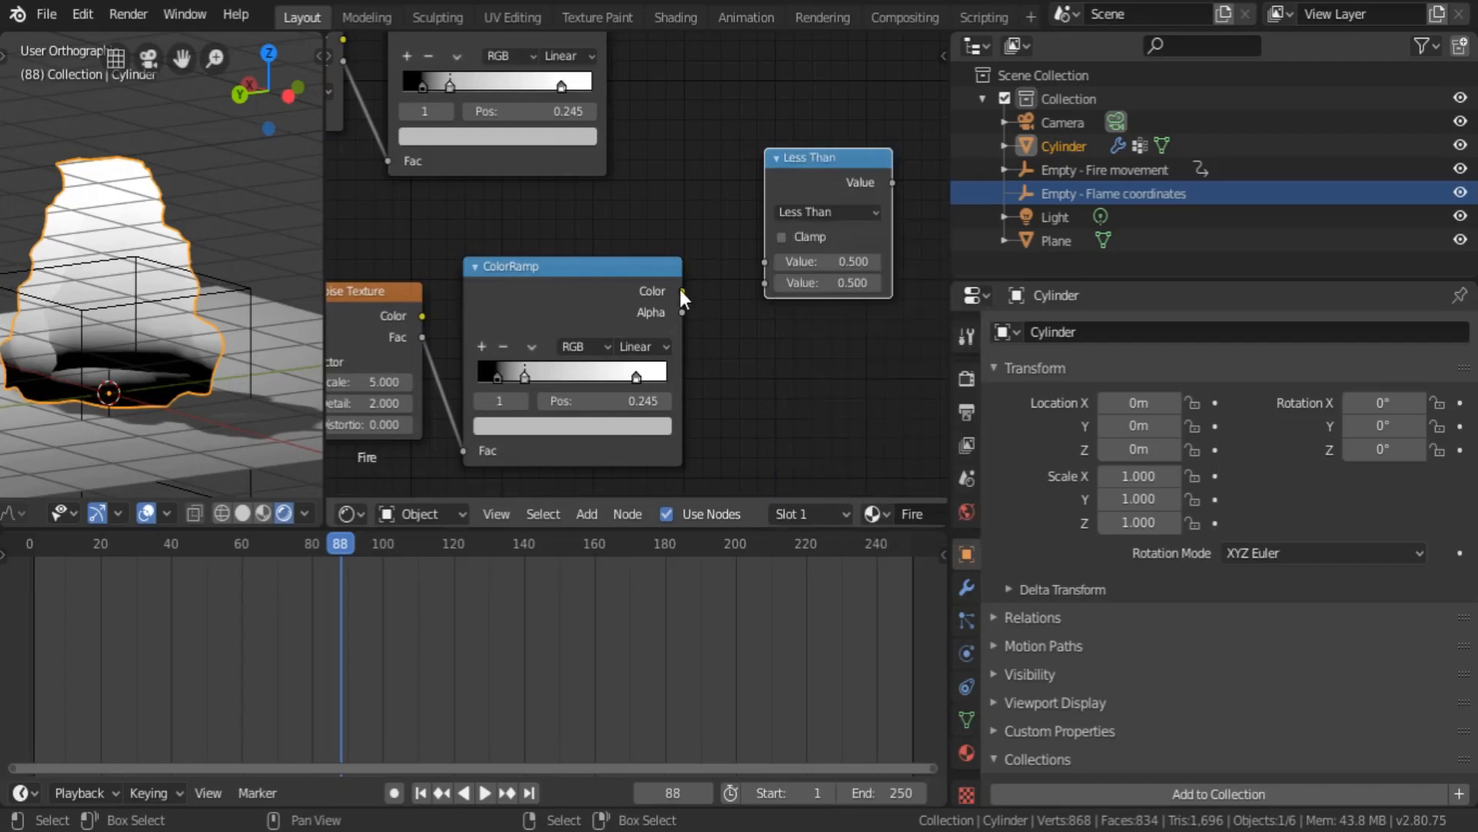
- Connect the noise and gradient ColorRamp colours to the Less Than node's two values and feed its result into the Emission Color
drag(682, 291, 764, 262)
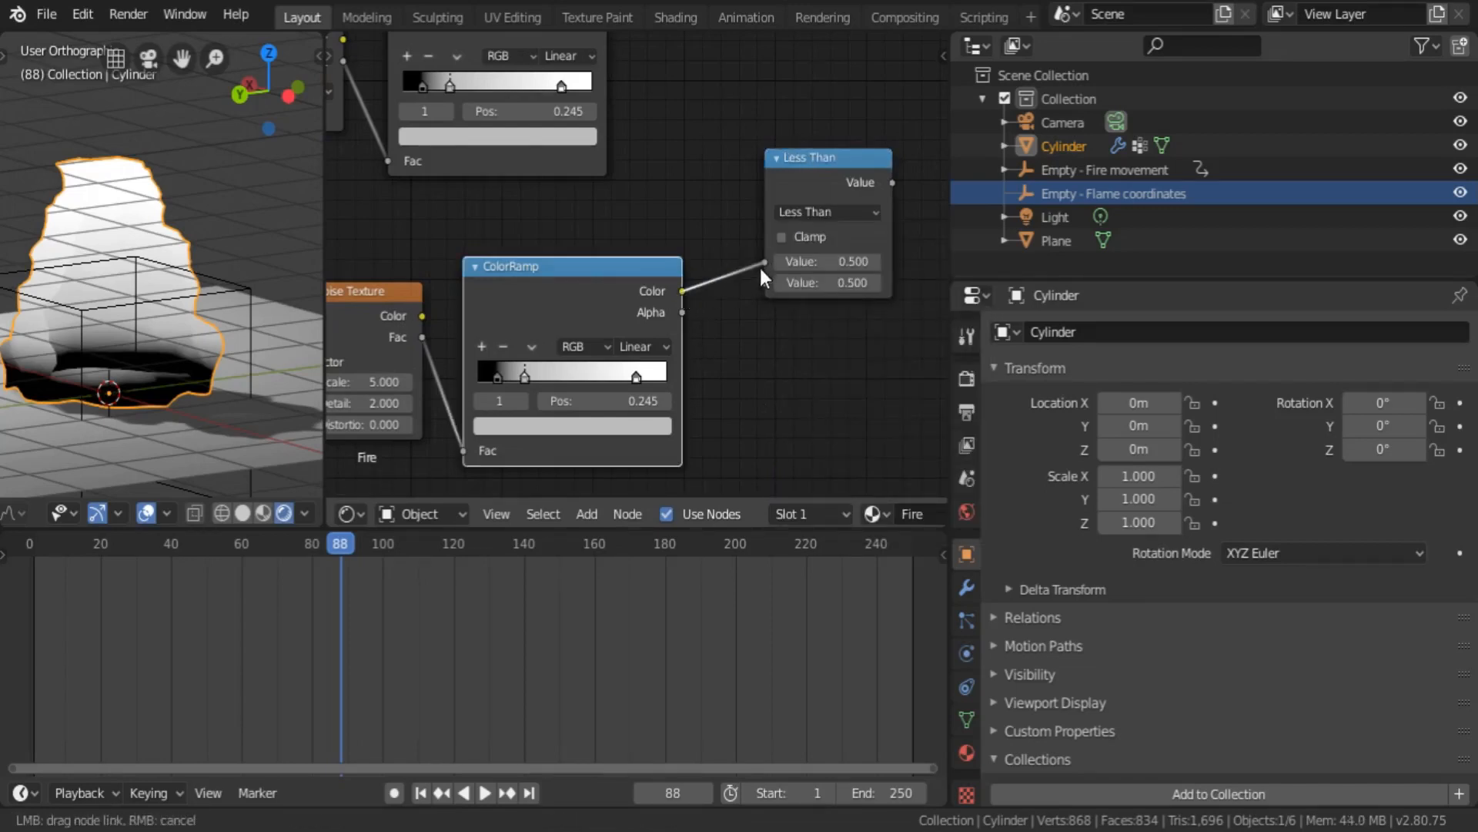
middle_drag(760, 268, 717, 306)
drag(663, 183, 817, 469)
middle_drag(822, 320, 674, 395)
drag(797, 440, 615, 150)
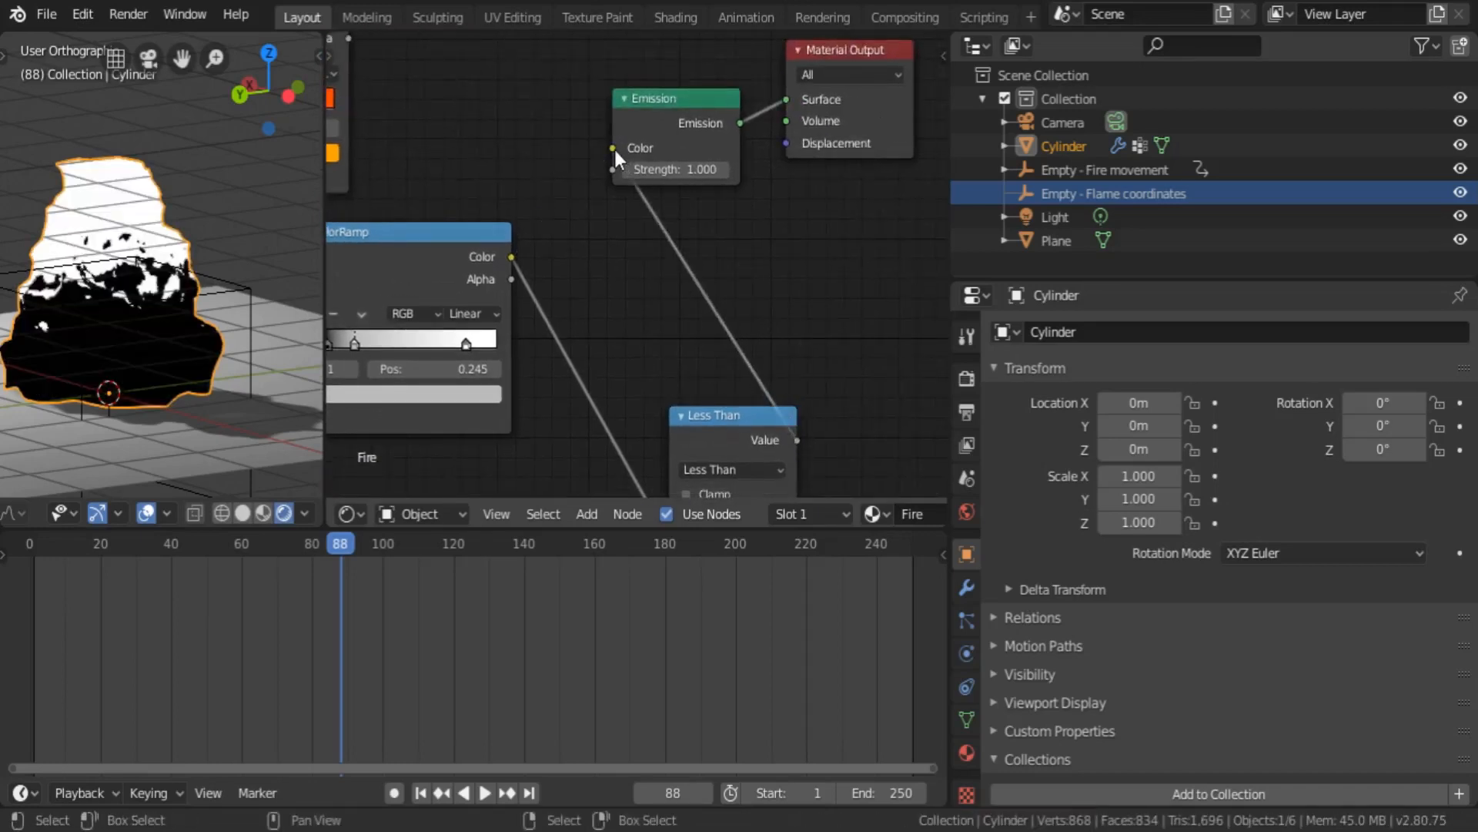
- Swap the two inputs of the Less Than node so the gradient ramp becomes the first value
middle_drag(650, 320, 657, 191)
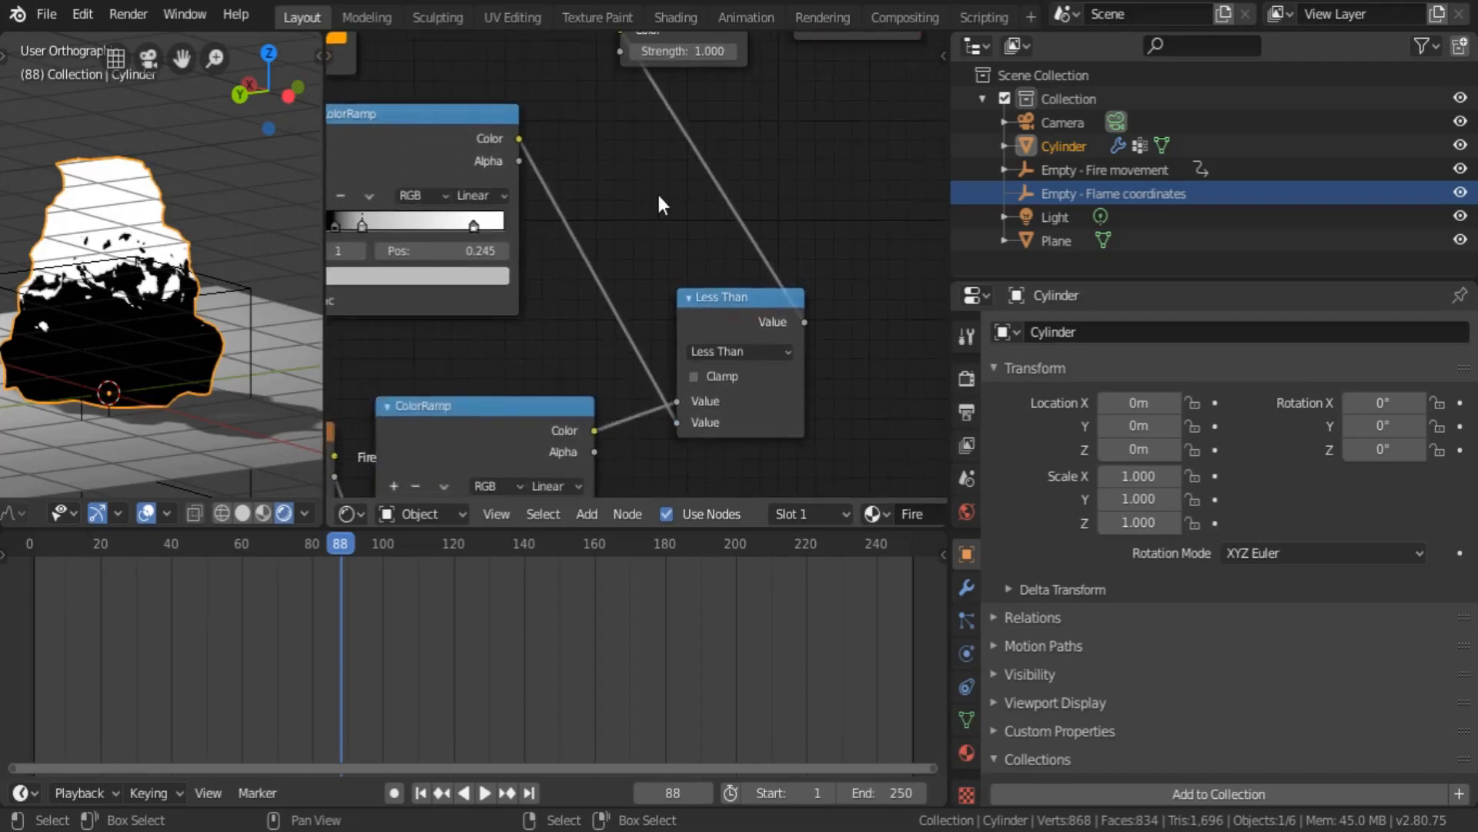
middle_drag(673, 295, 683, 229)
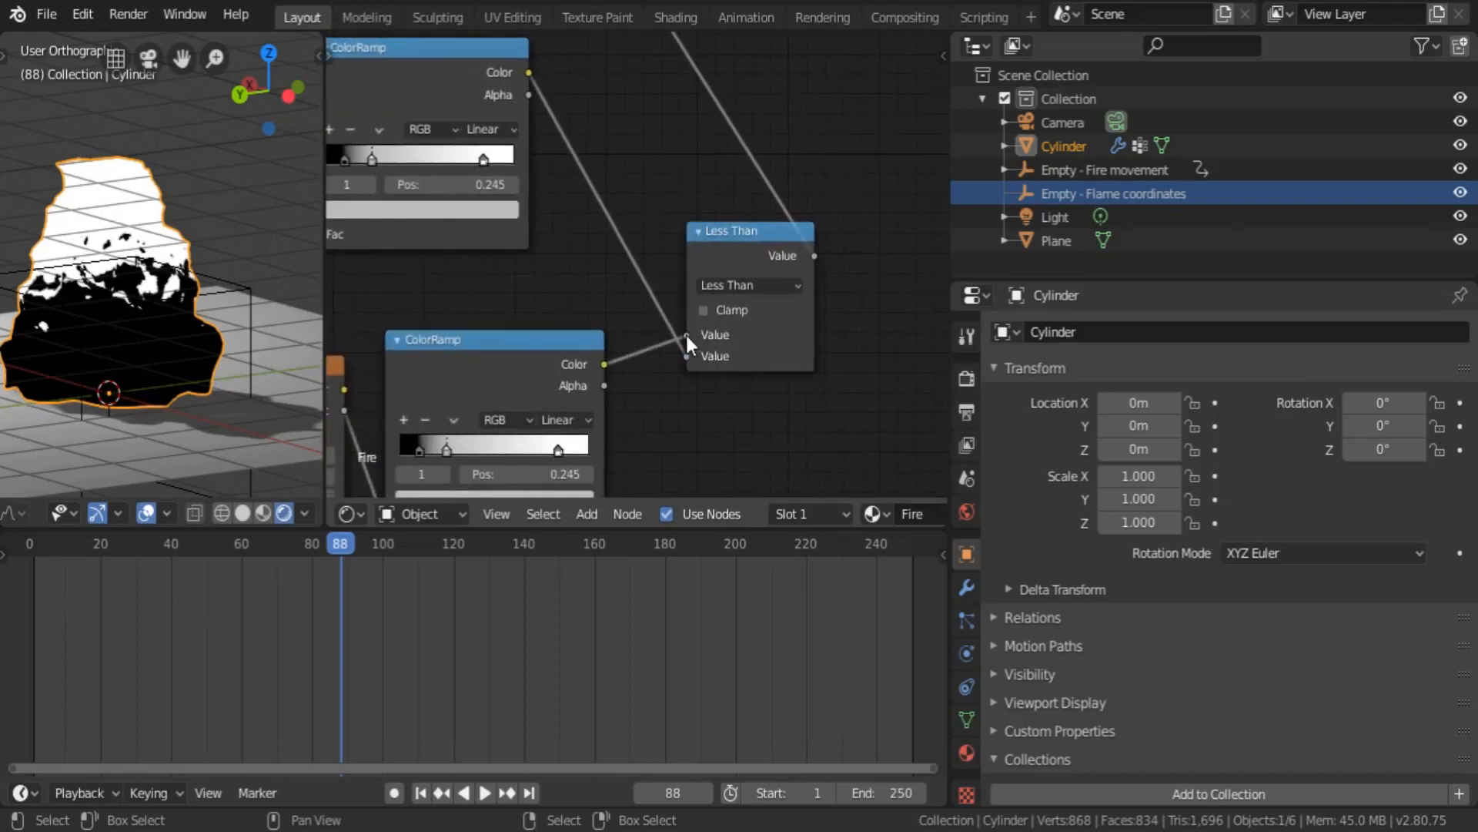
drag(686, 335, 685, 353)
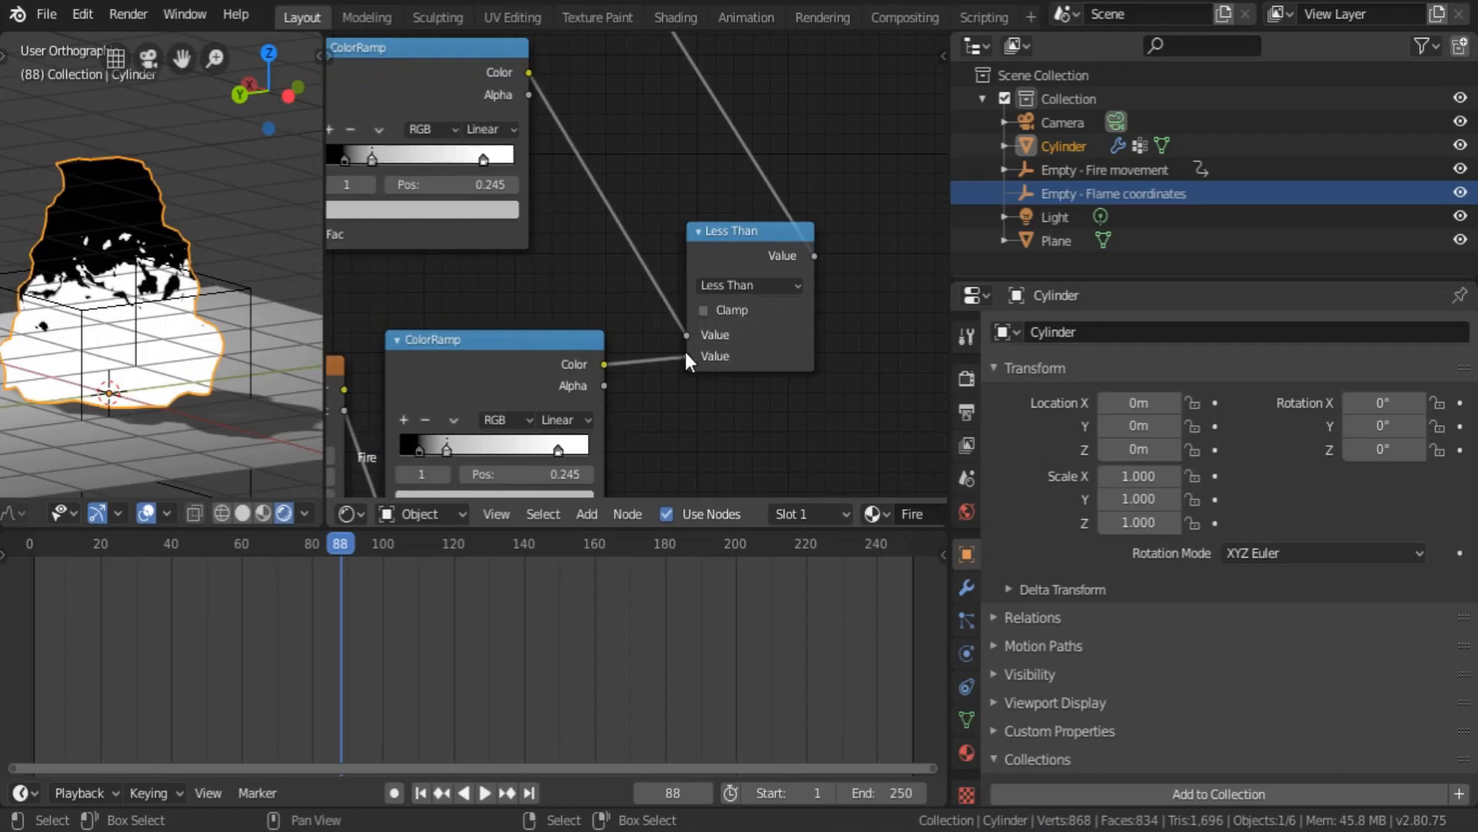
- Stretch the flame coordinates empty along Z, then enlarge it slightly overall, to a scale of about 1.08, 1.08, 1.68
middle_drag(502, 318, 662, 235)
middle_drag(427, 313, 548, 312)
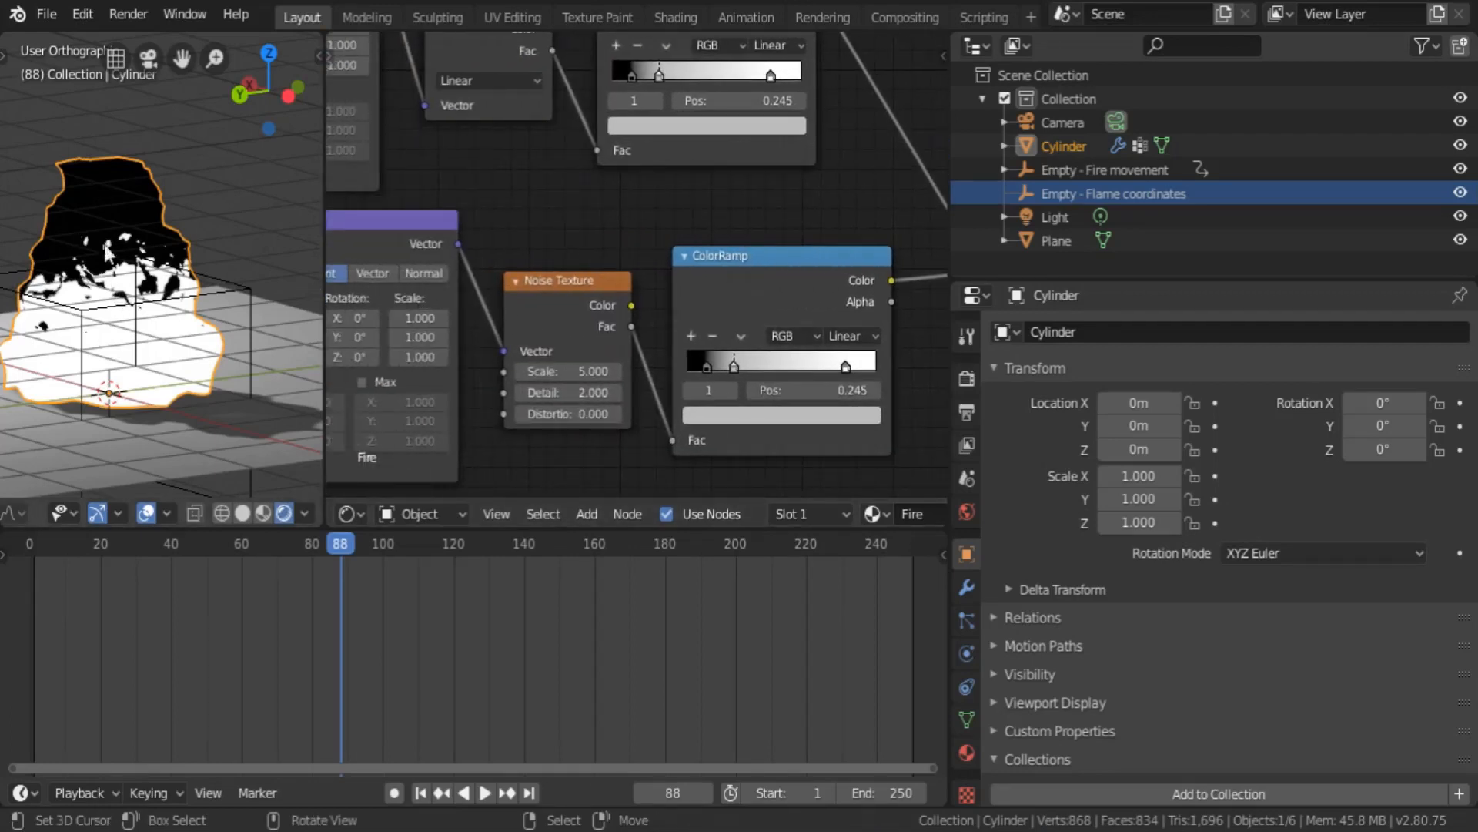
middle_drag(377, 359, 562, 350)
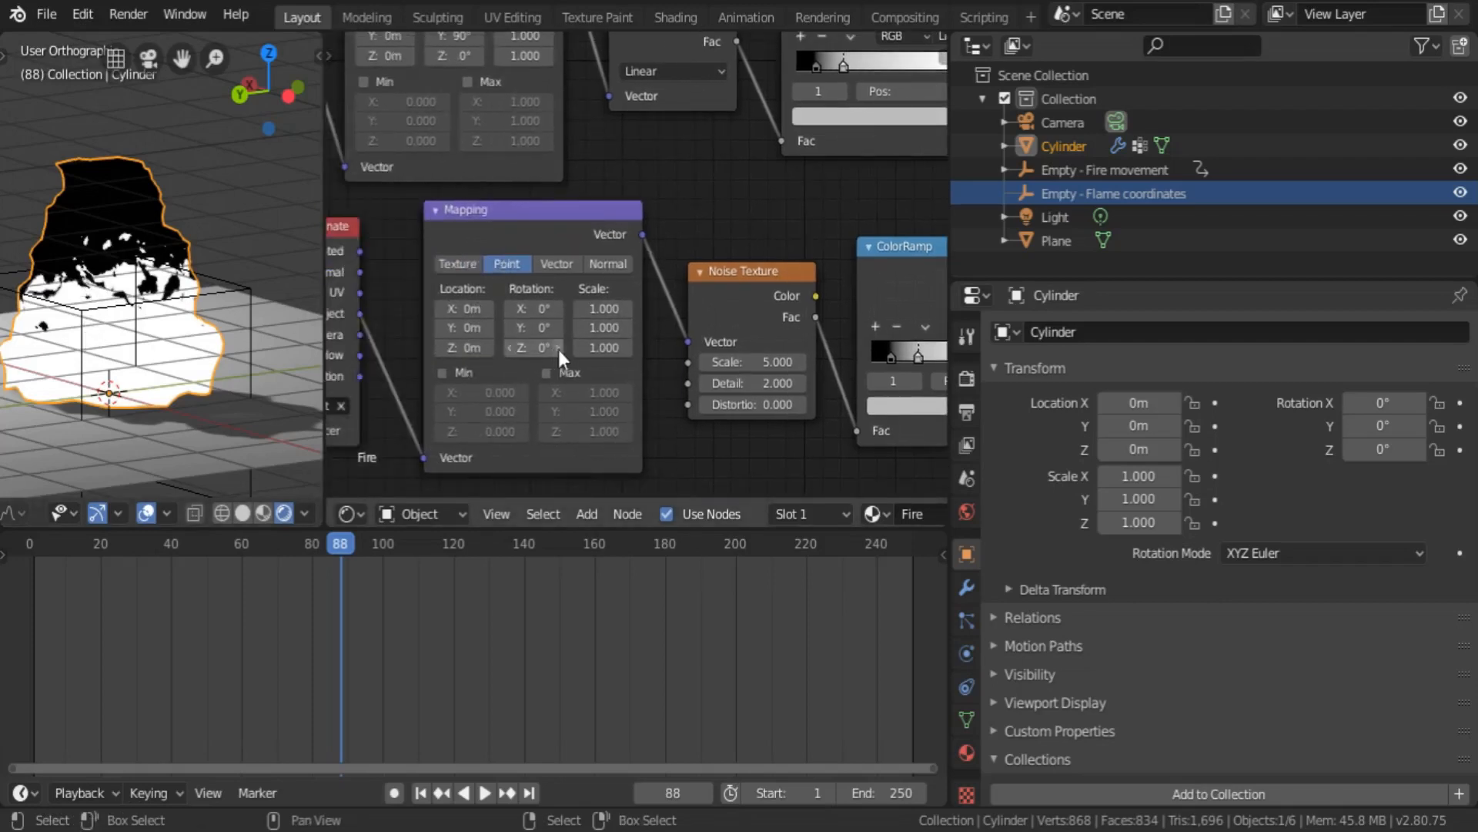
key(Return)
click(216, 285)
key(s)
key(z)
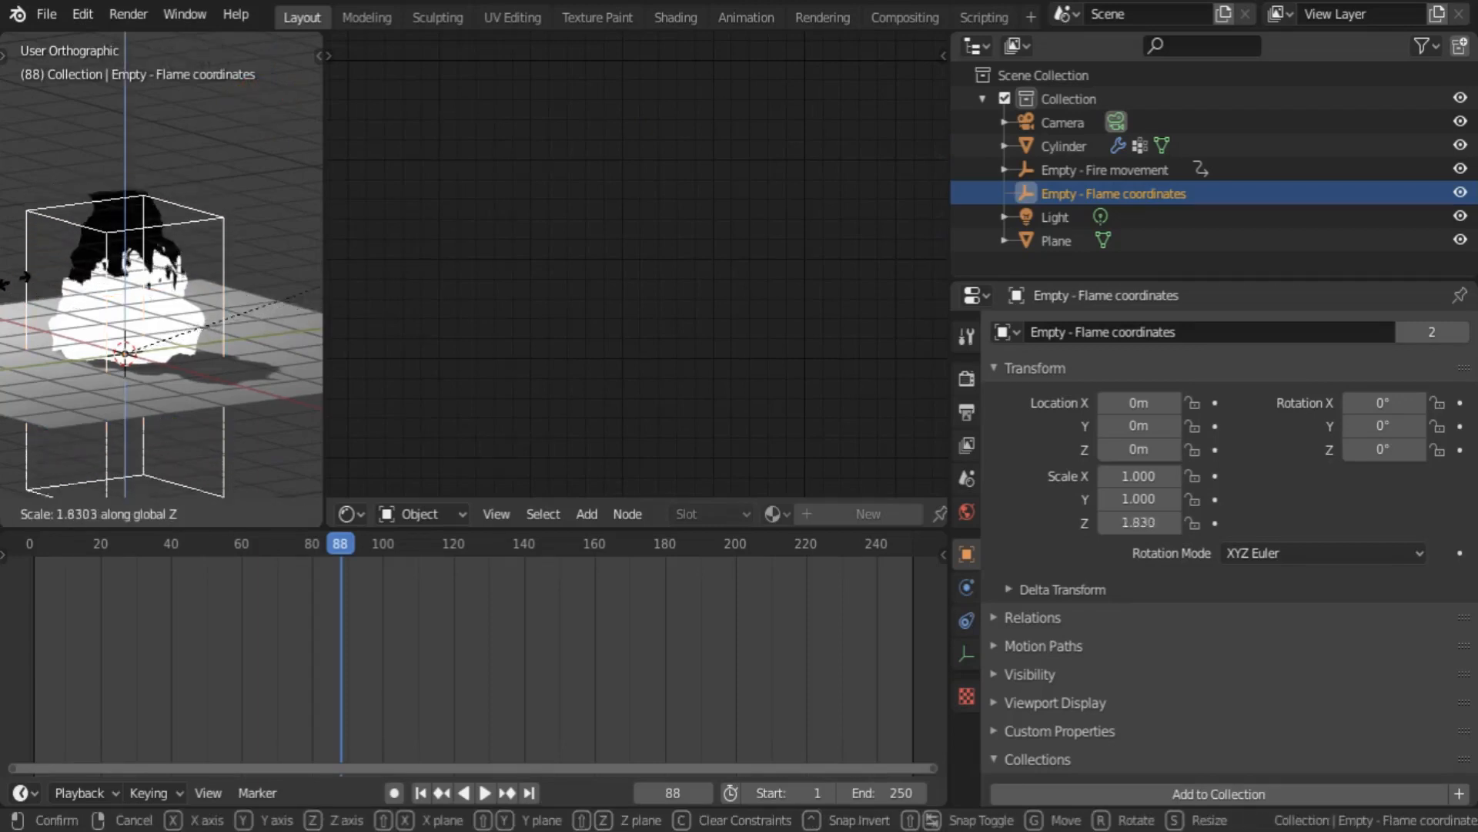
click(292, 266)
key(s)
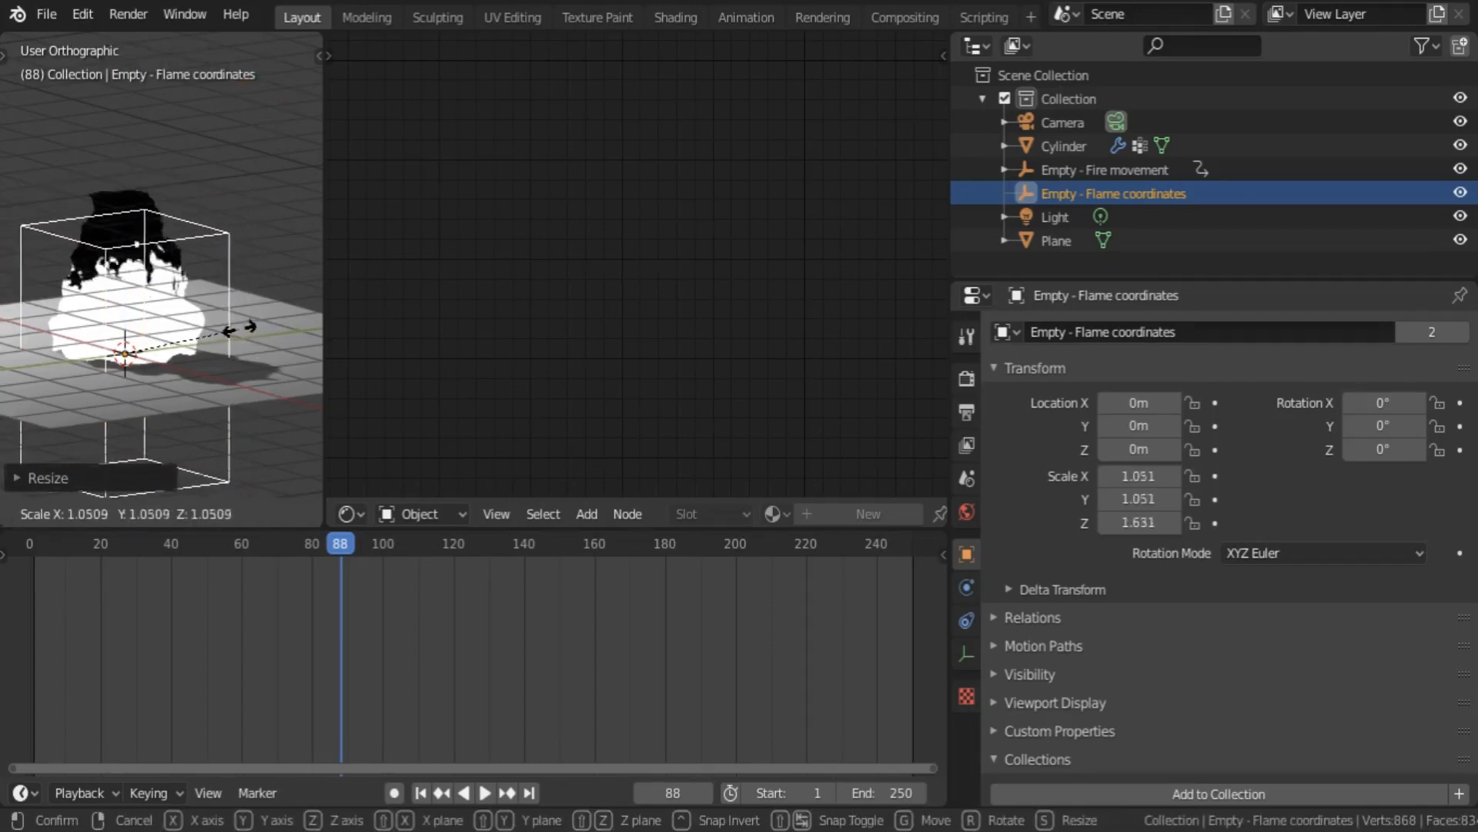
click(242, 327)
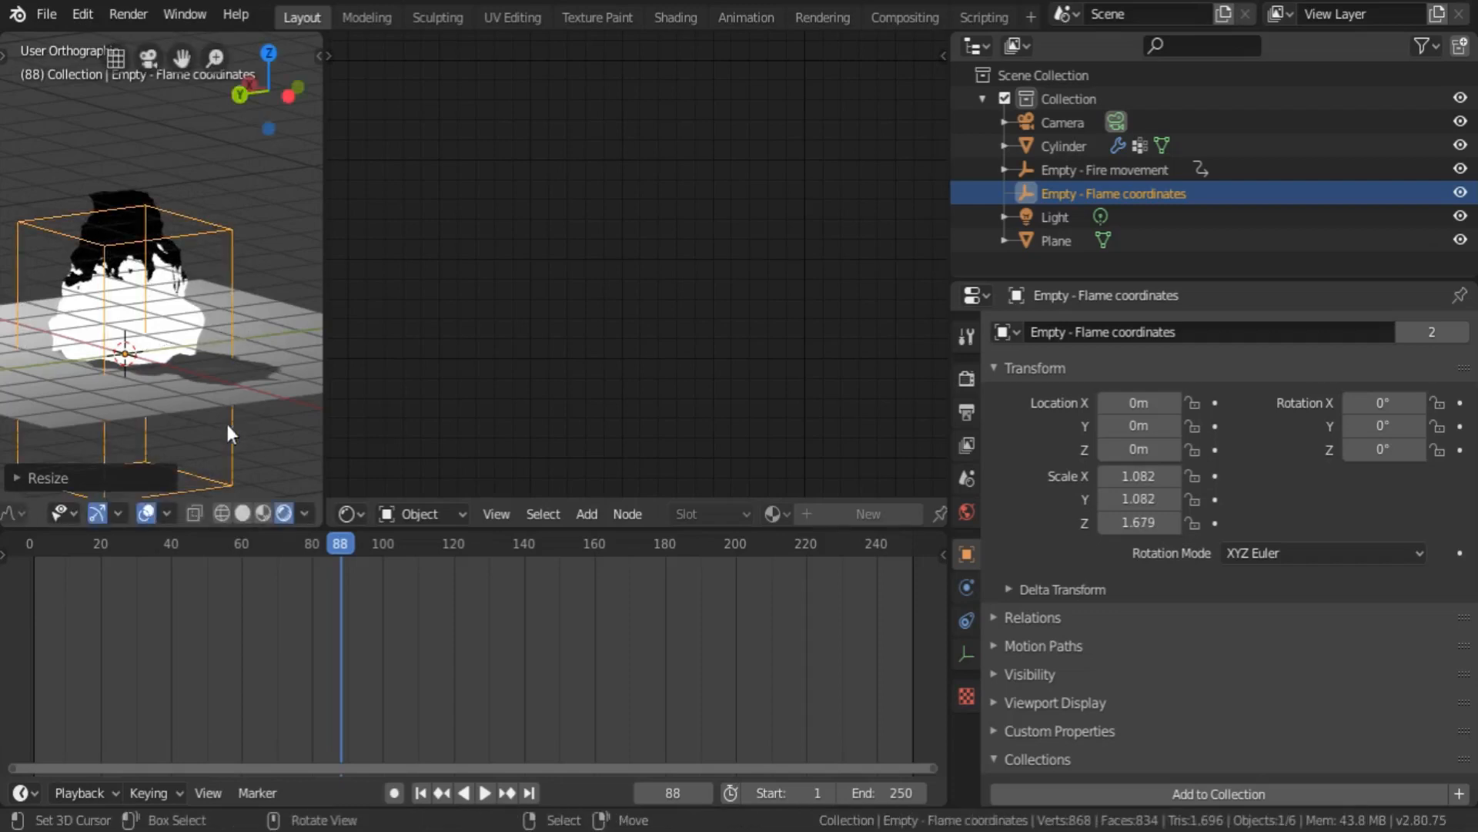
- Enable automatic keyframing and record a starting keyframe for the flame coordinates empty at frame 88
click(393, 791)
key(g)
click(238, 394)
- Advance the animation to frame 188 and move the flame coordinates empty up along Z by about 3.41 m
key(space)
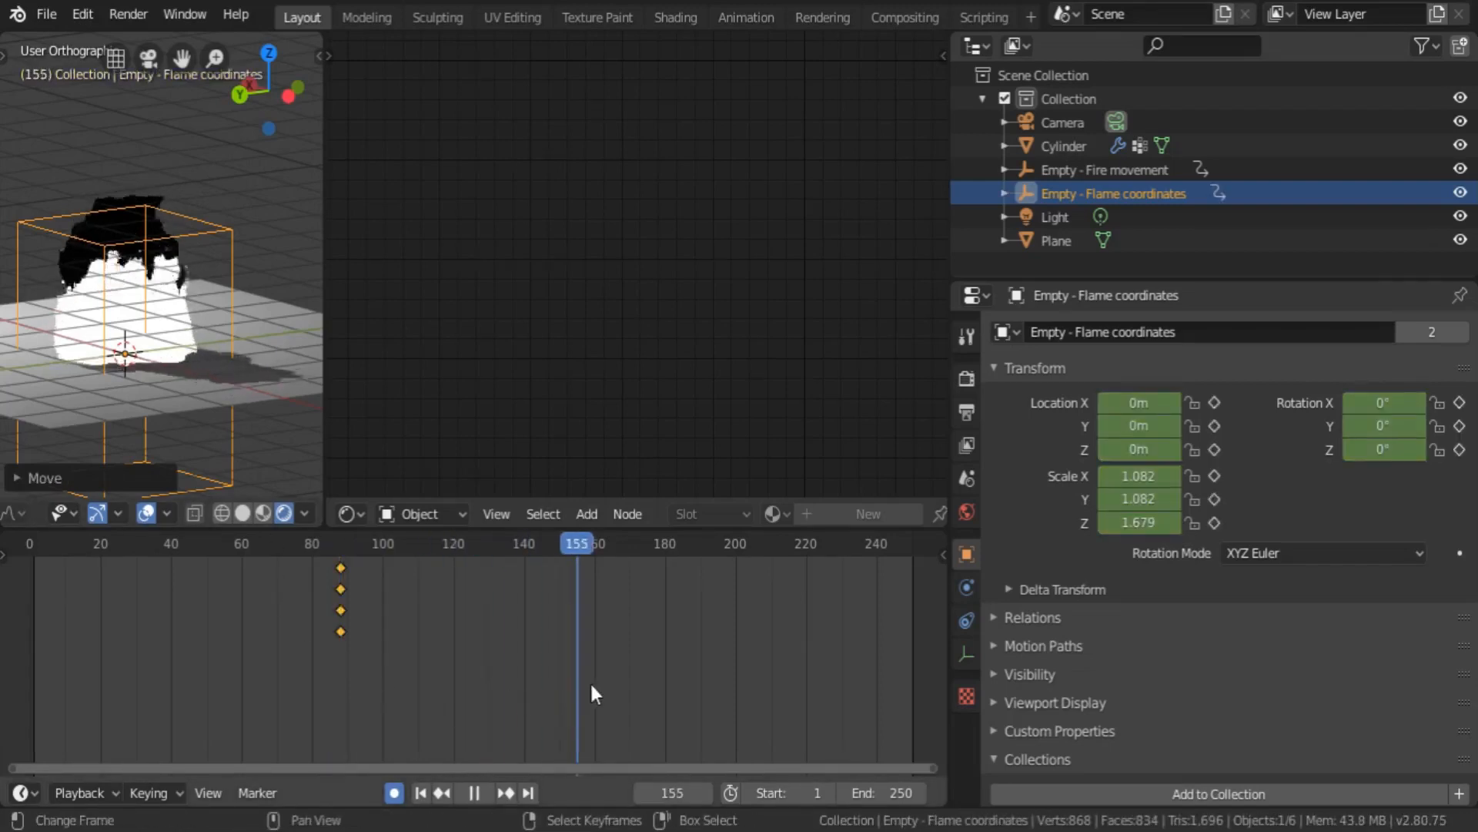
key(space)
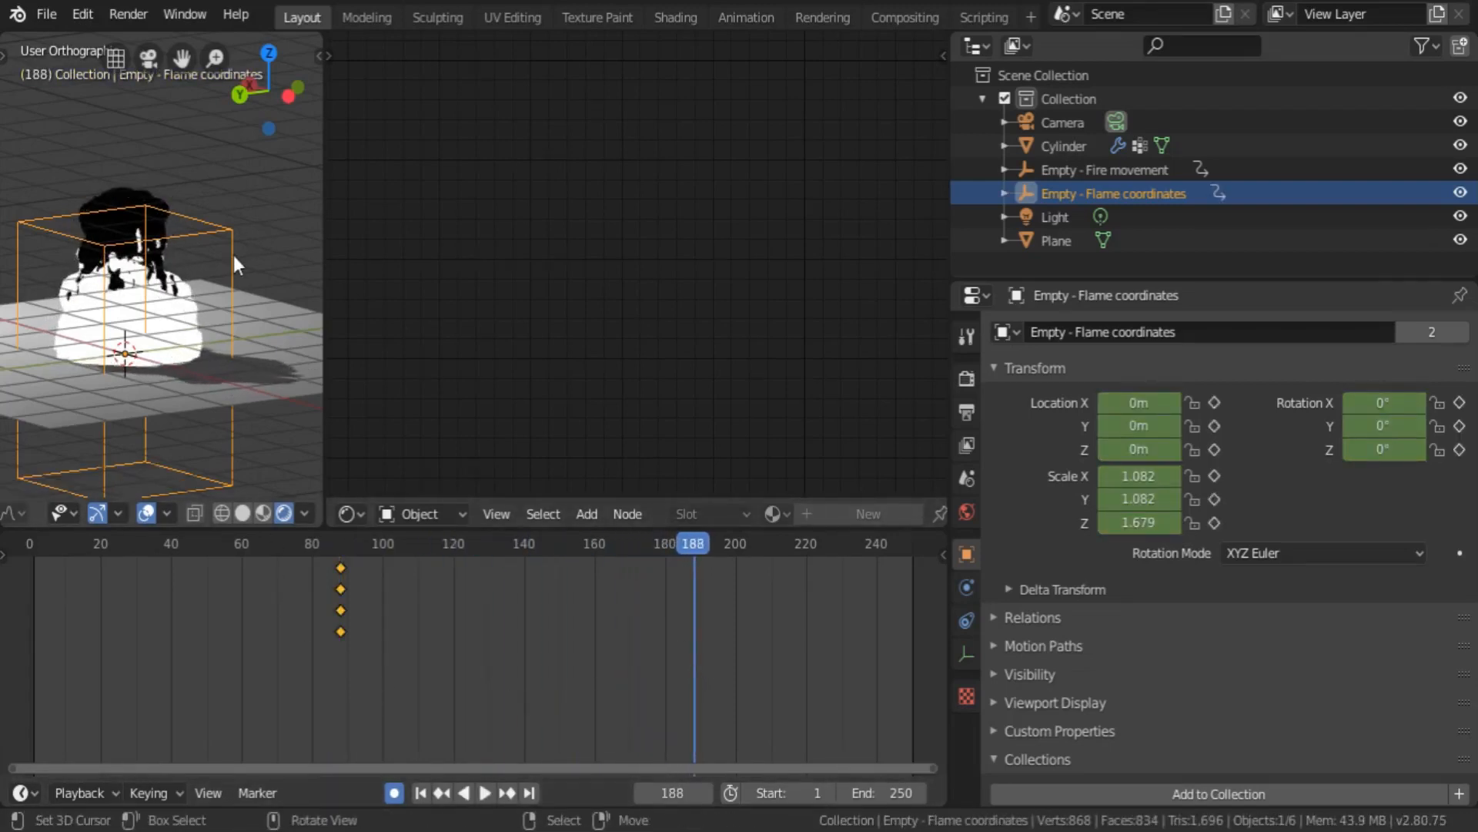
key(g)
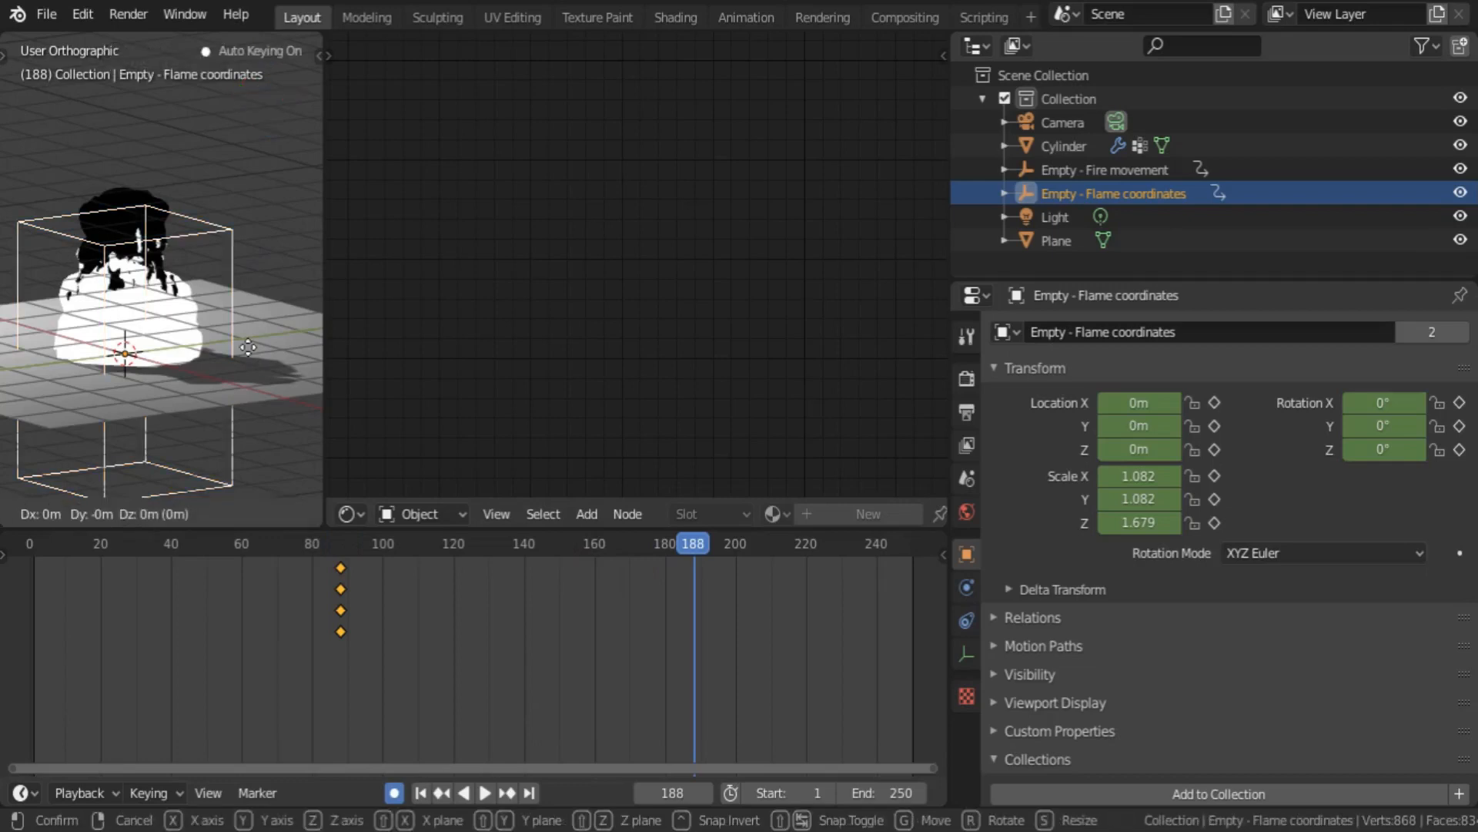
key(z)
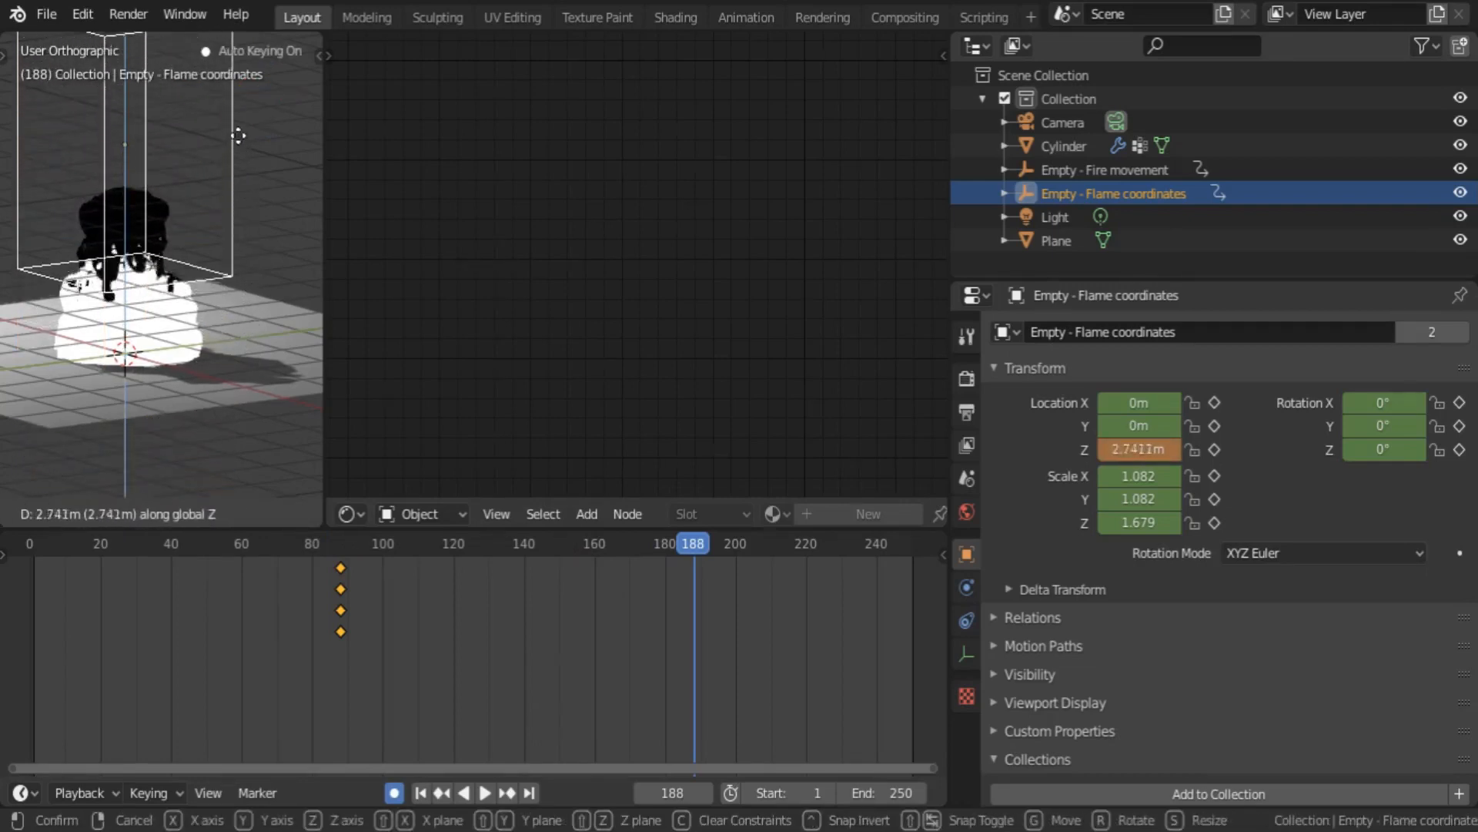
click(231, 86)
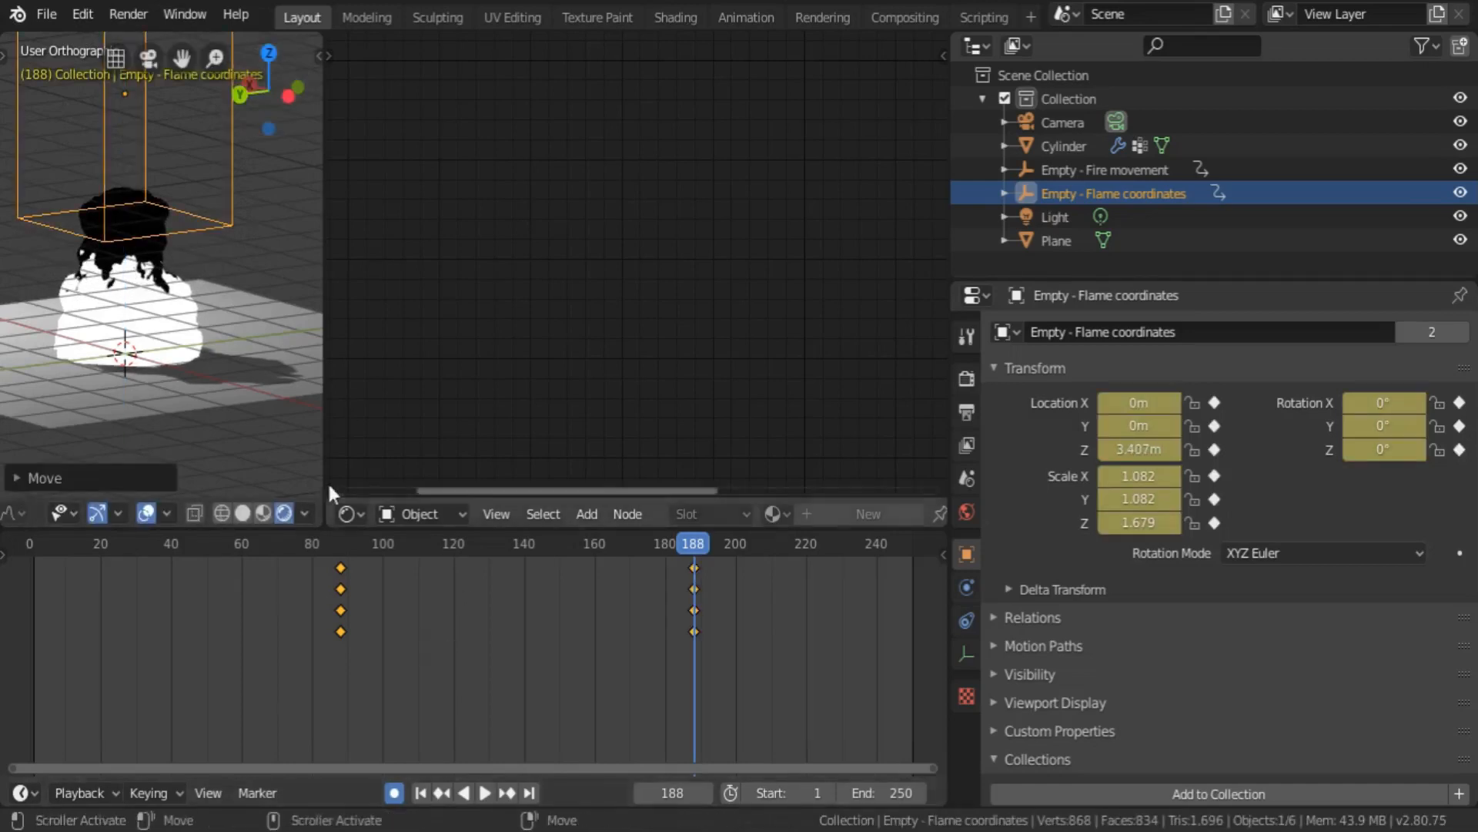
- Show the empty's animation curves in the Graph Editor and set their keyframe handles to Vector
click(342, 513)
click(610, 356)
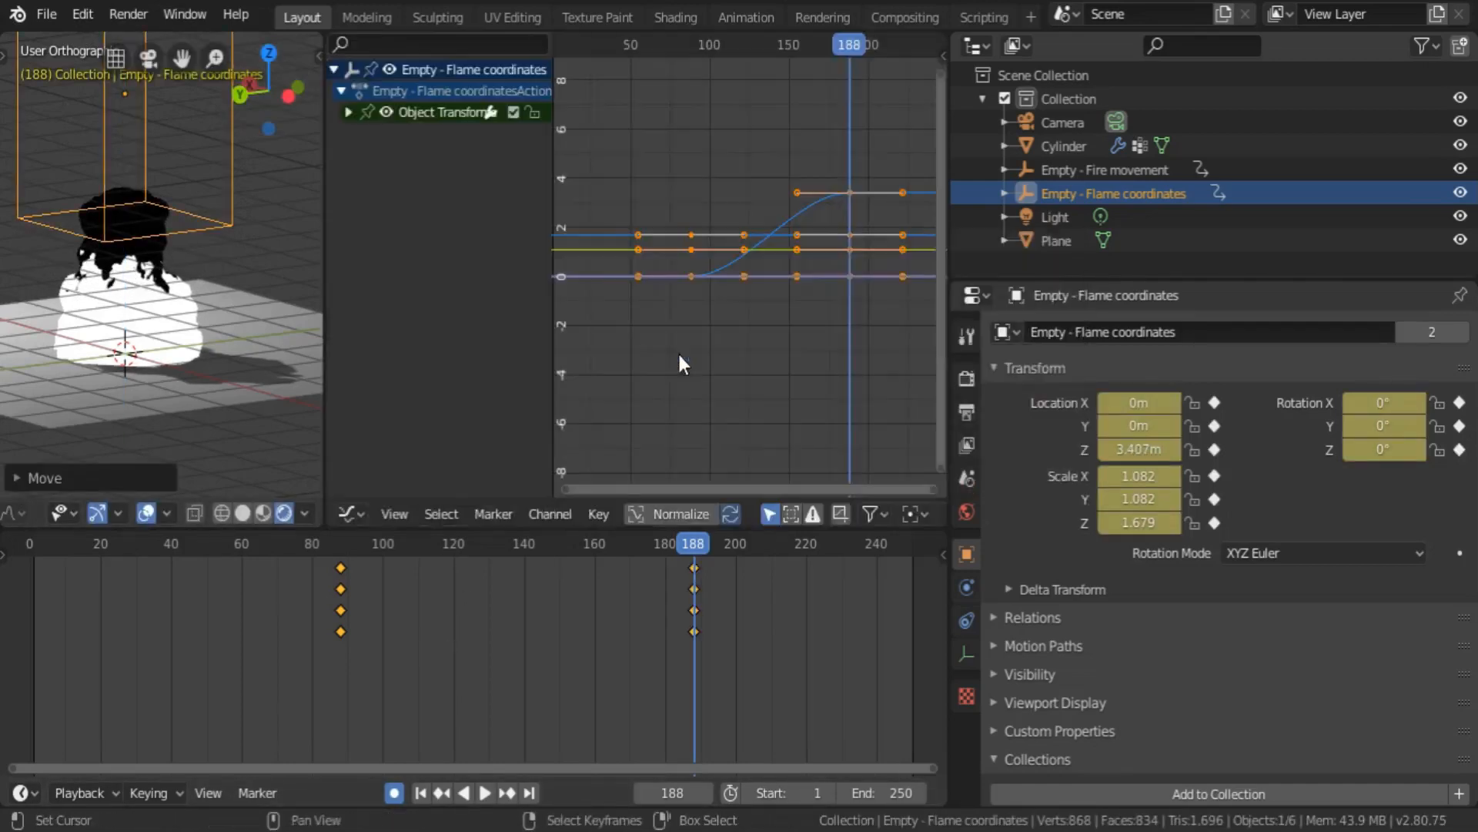
key(v)
click(660, 359)
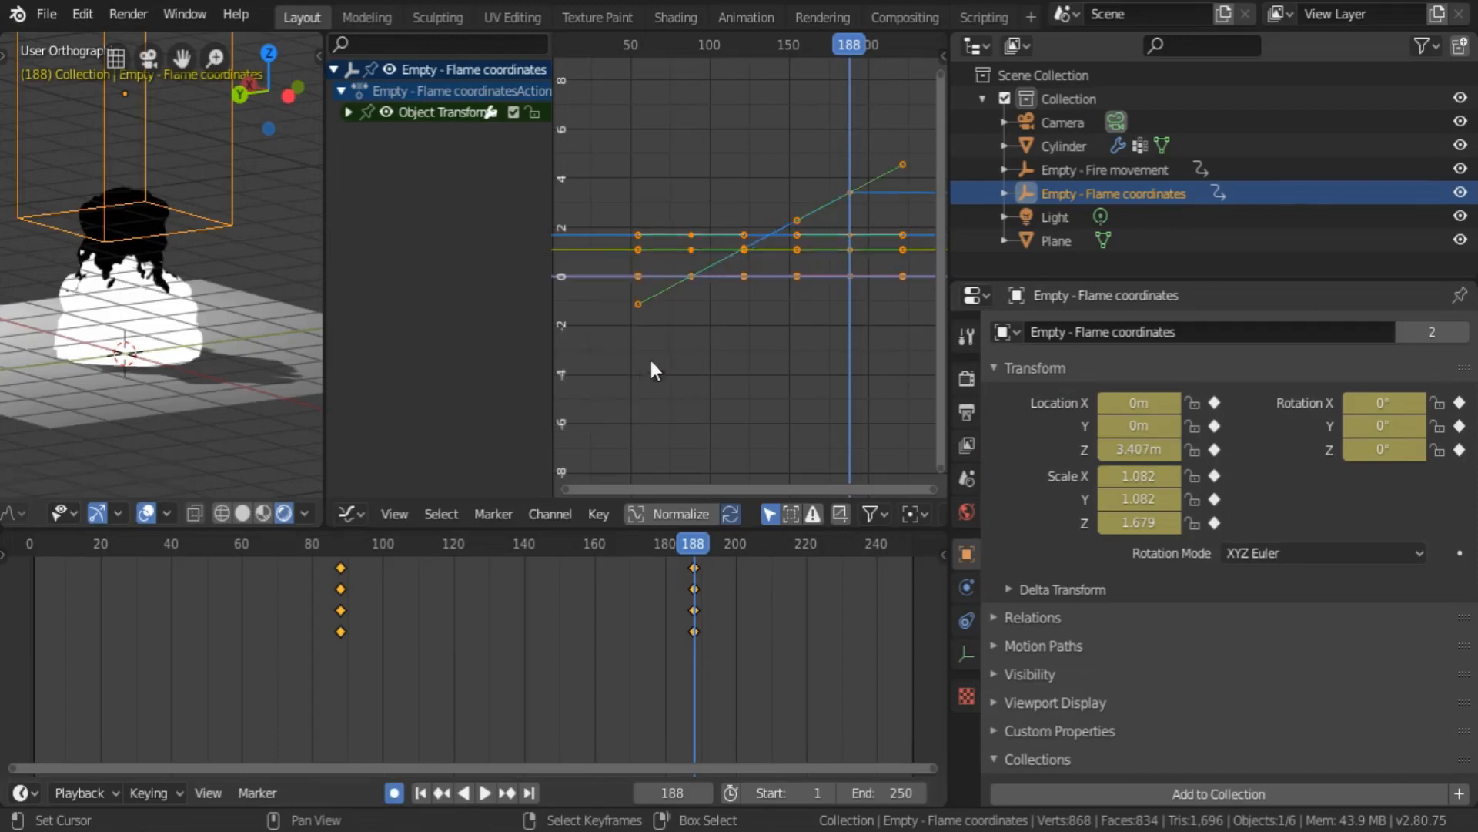
- Try to set the empty's curves to linear extrapolation and scrub to frame 214 to check the motion past the last keyframe
click(570, 514)
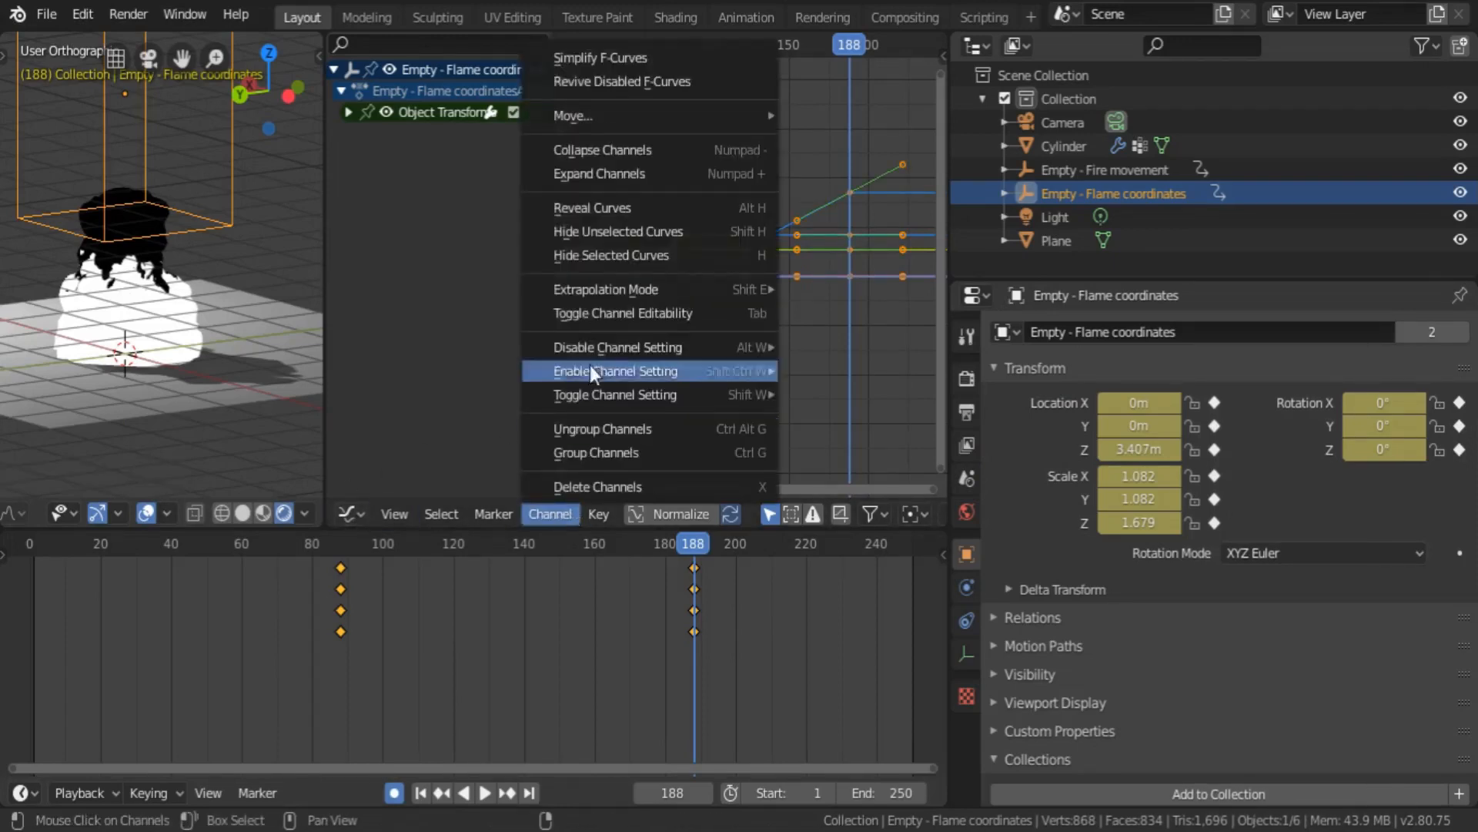
mouse_move(609, 294)
click(856, 313)
middle_drag(789, 352, 620, 435)
scroll(737, 335, up, 5)
middle_drag(599, 330, 783, 290)
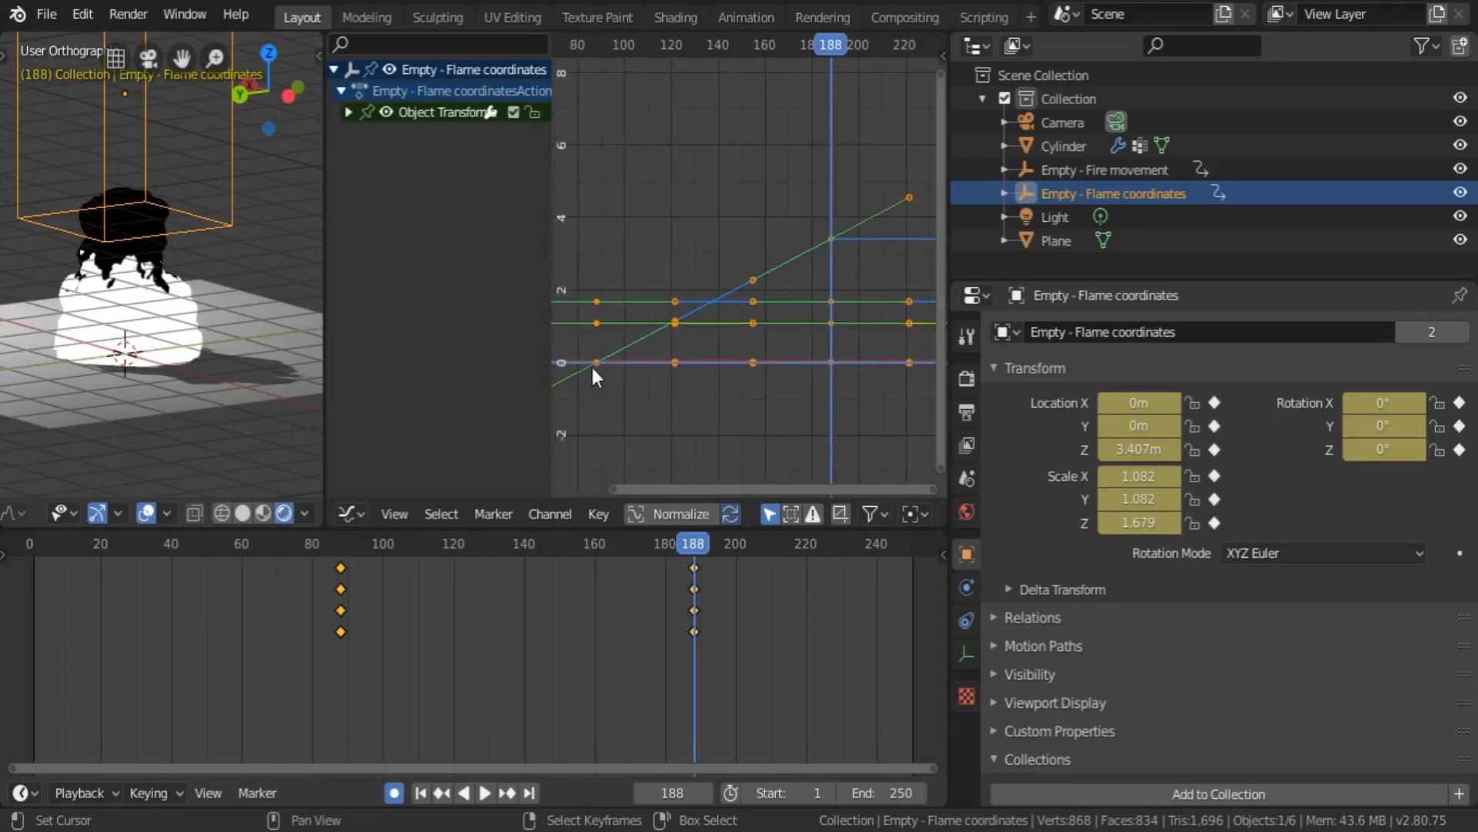
drag(535, 670, 784, 656)
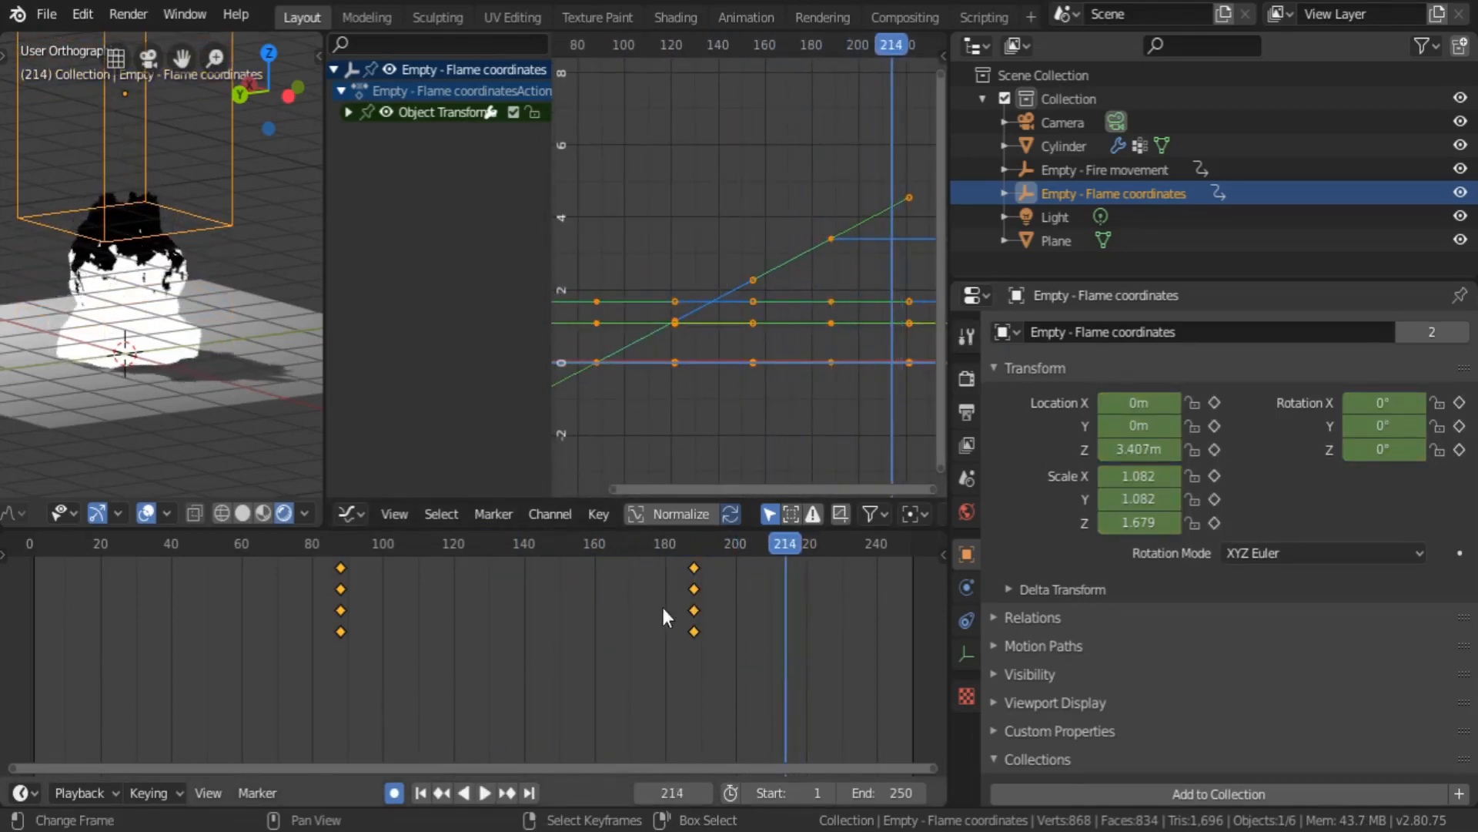
- Apply Linear Extrapolation to the flame coordinates empty's curves and play the animation to check the continuing rise
click(569, 505)
mouse_move(770, 288)
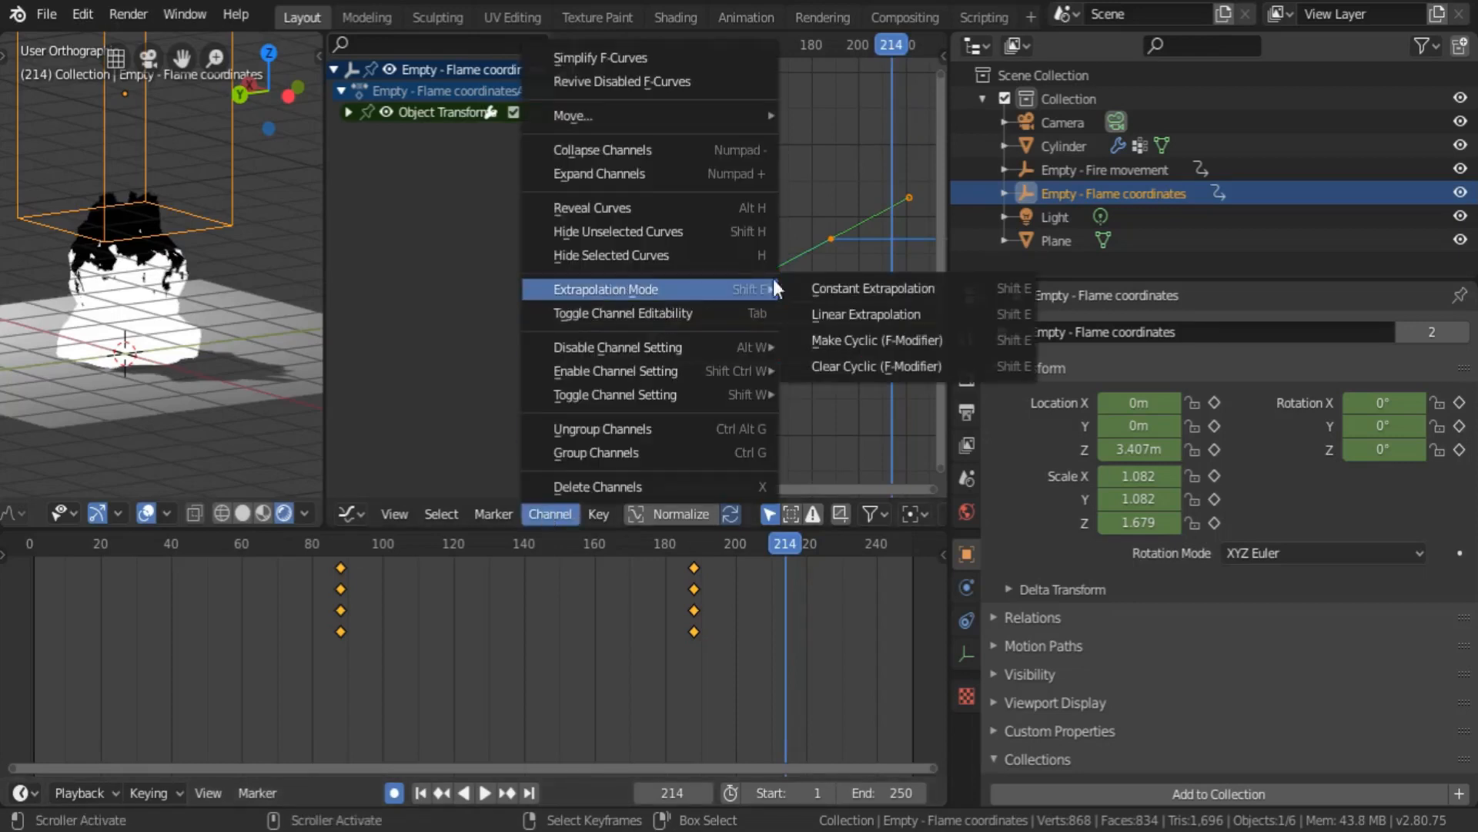
click(868, 314)
key(space)
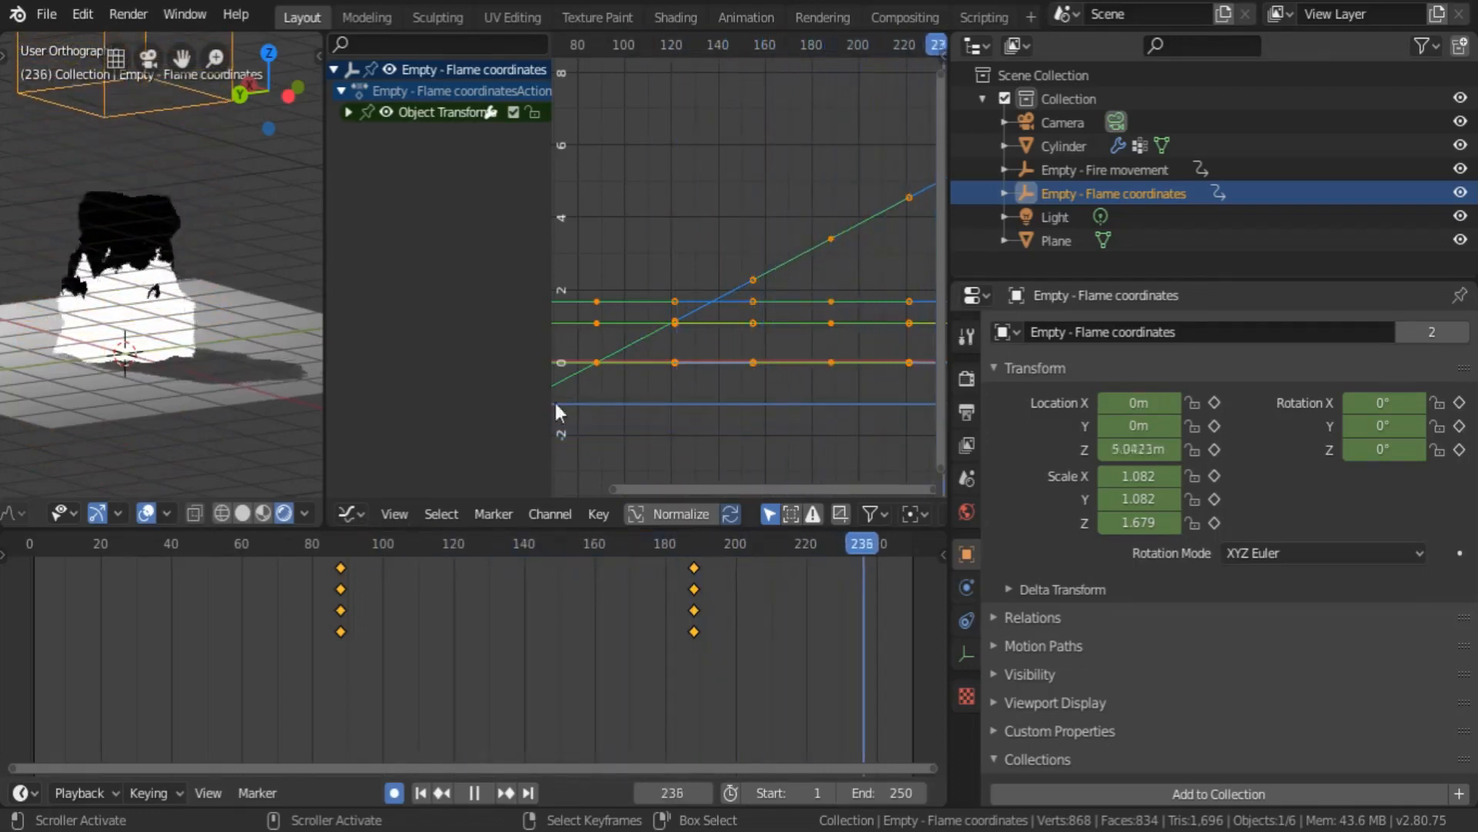
key(space)
- Select the flame cylinder and switch the Graph Editor area back to the Shader Editor
click(96, 234)
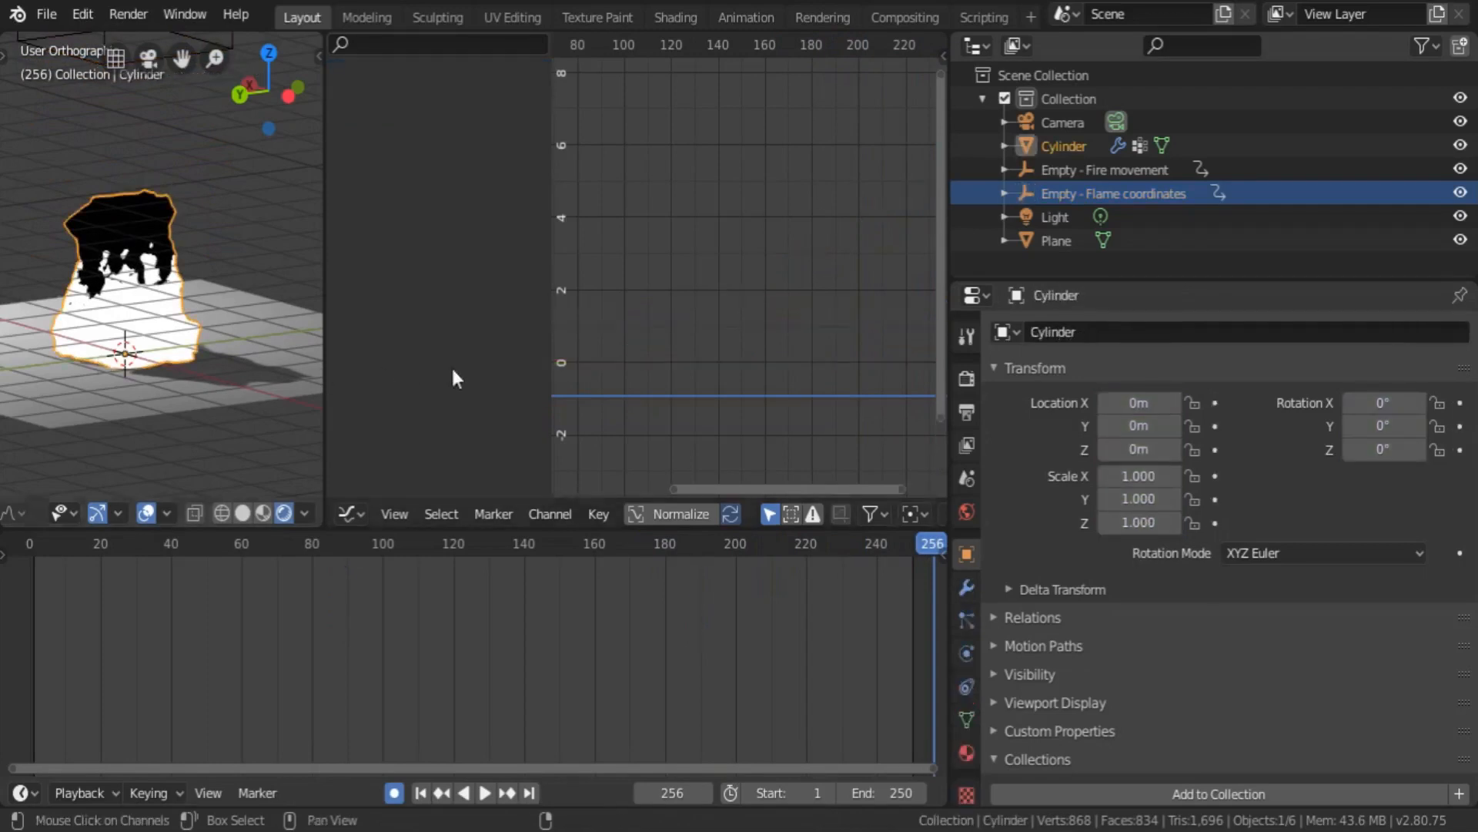
click(350, 514)
click(433, 377)
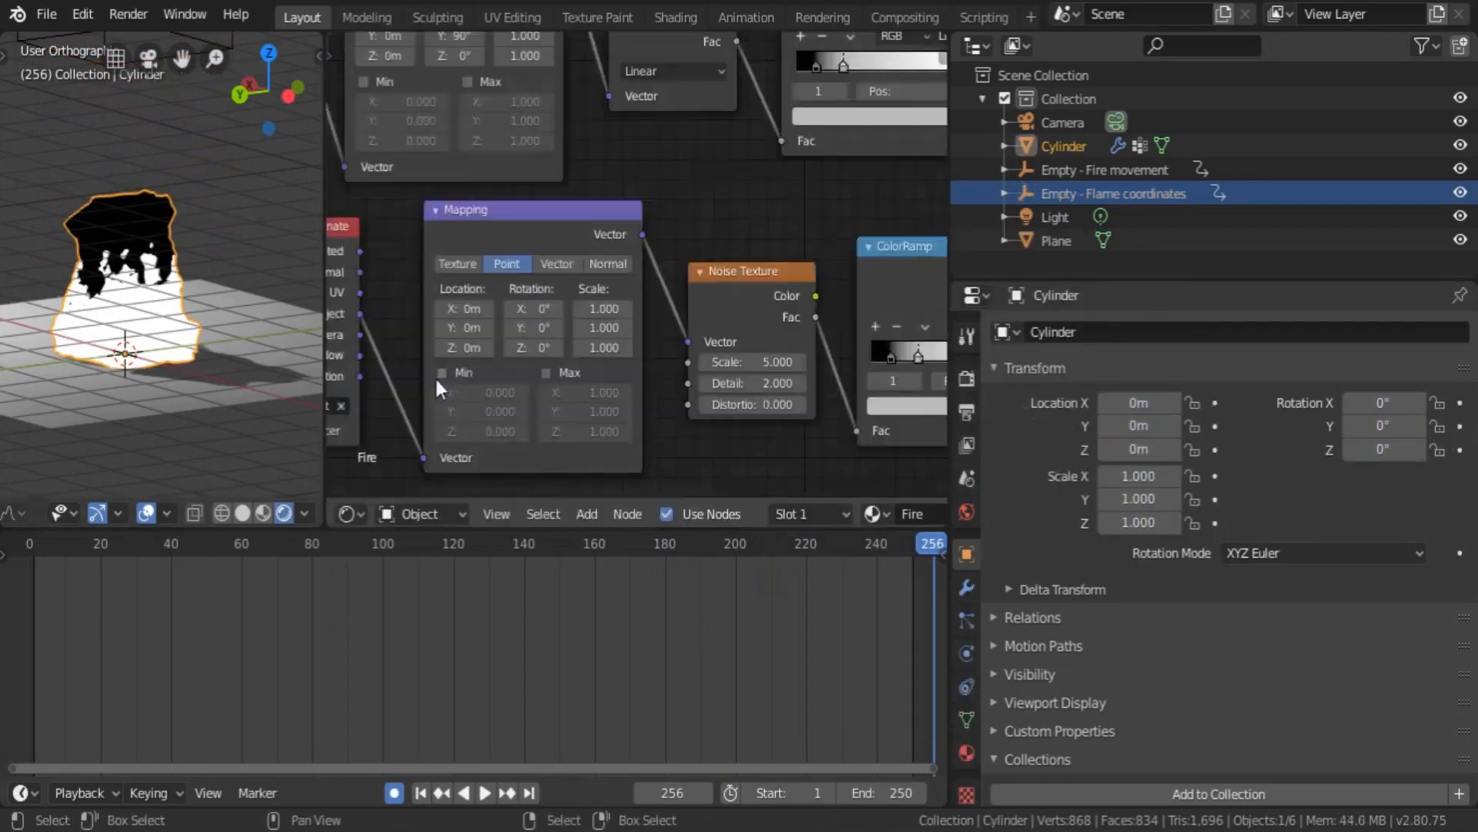
- Move stop 1 of the gradient's ColorRamp to position 0.095 and scrub to frame 237 to check the mask
middle_drag(839, 301, 551, 253)
middle_drag(586, 146, 600, 290)
middle_drag(574, 206, 625, 256)
mouse_move(589, 214)
mouse_down()
mouse_move(559, 217)
mouse_move(605, 215)
mouse_move(574, 224)
mouse_move(588, 217)
mouse_up()
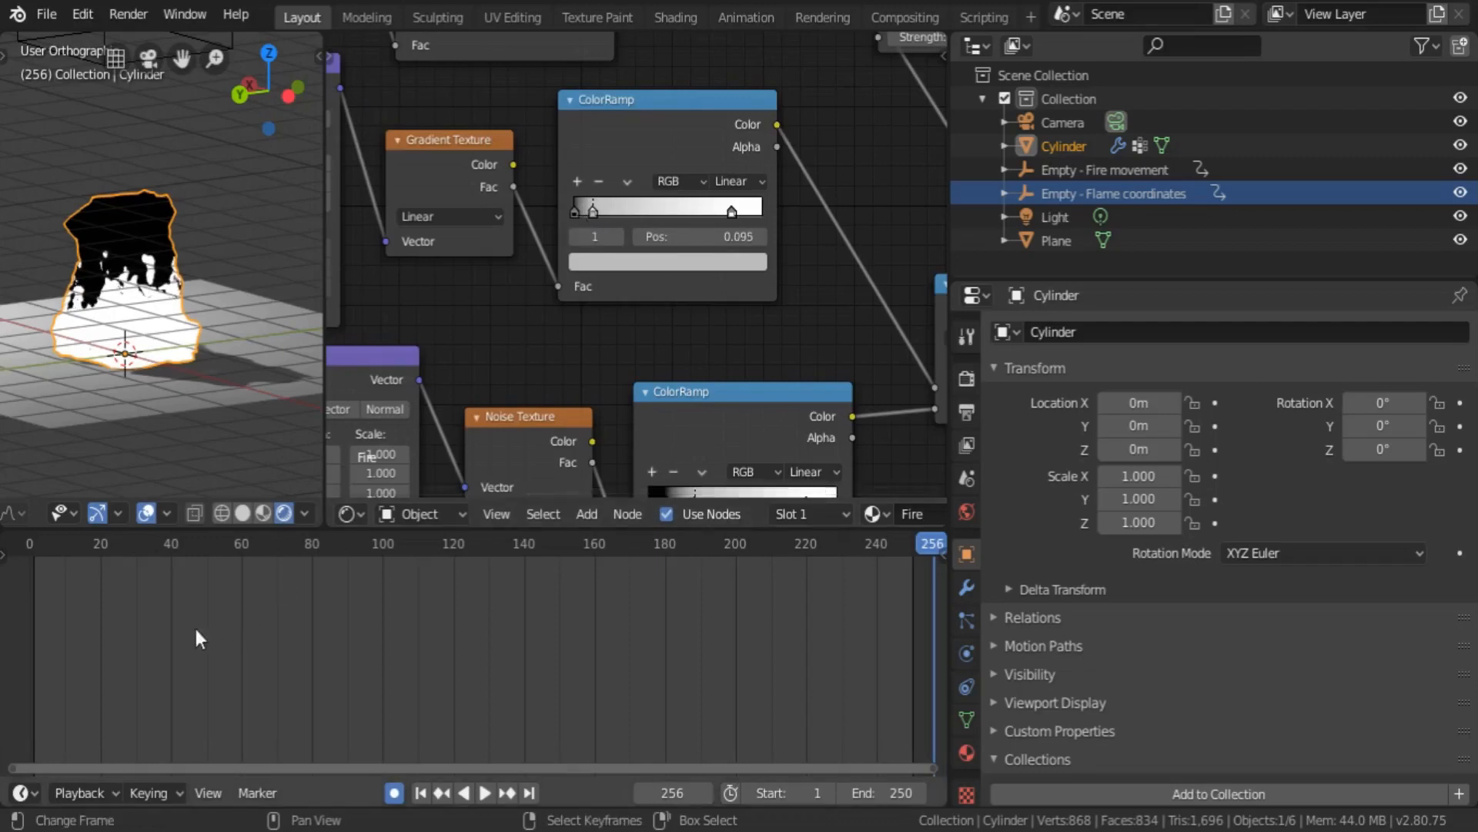
drag(194, 625, 866, 564)
middle_drag(702, 273, 599, 231)
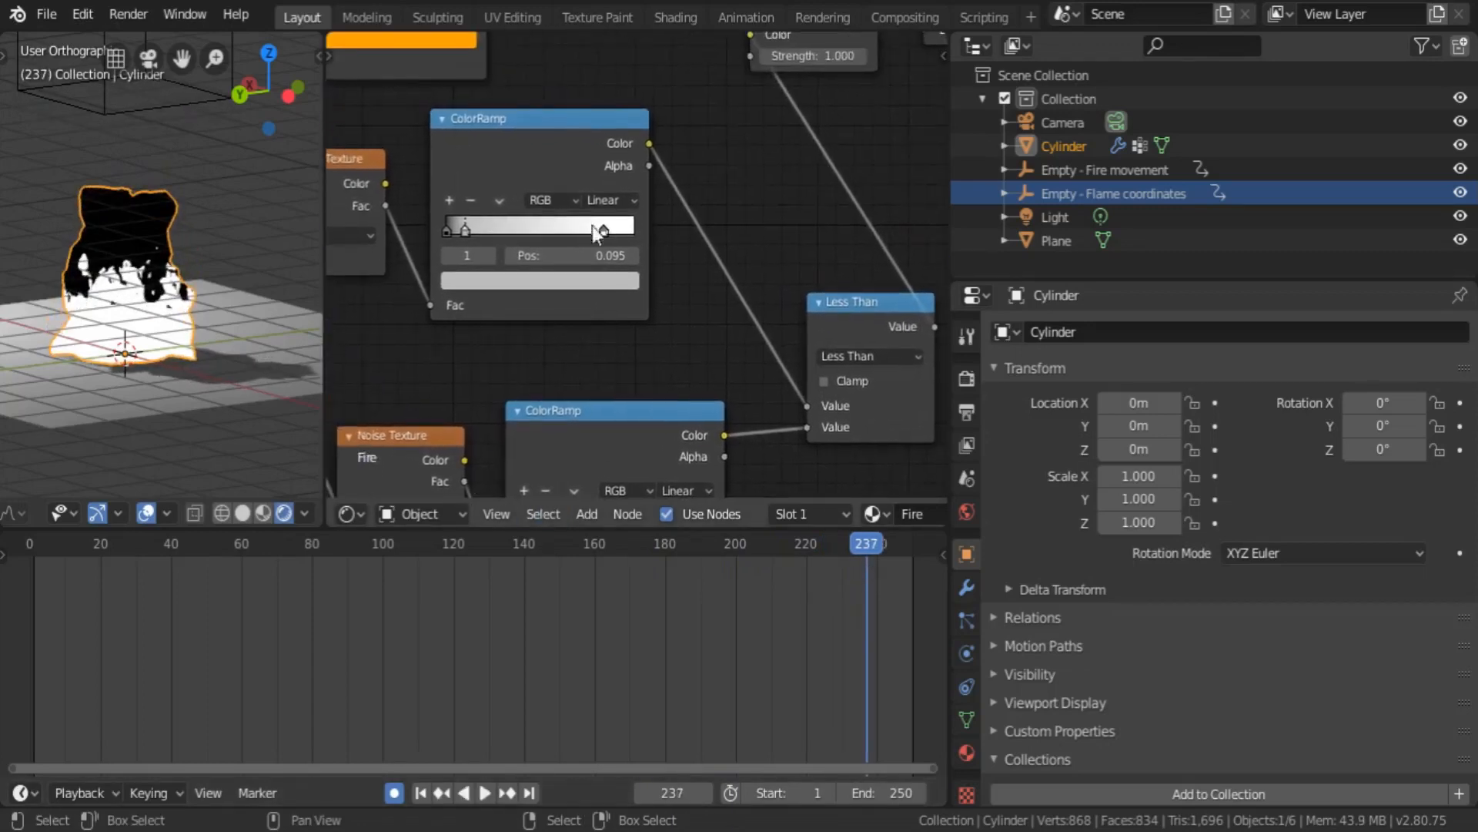
- Move stop 2 of the gradient's ColorRamp to position 0.932 and play the animation to check the mask
drag(608, 231, 626, 232)
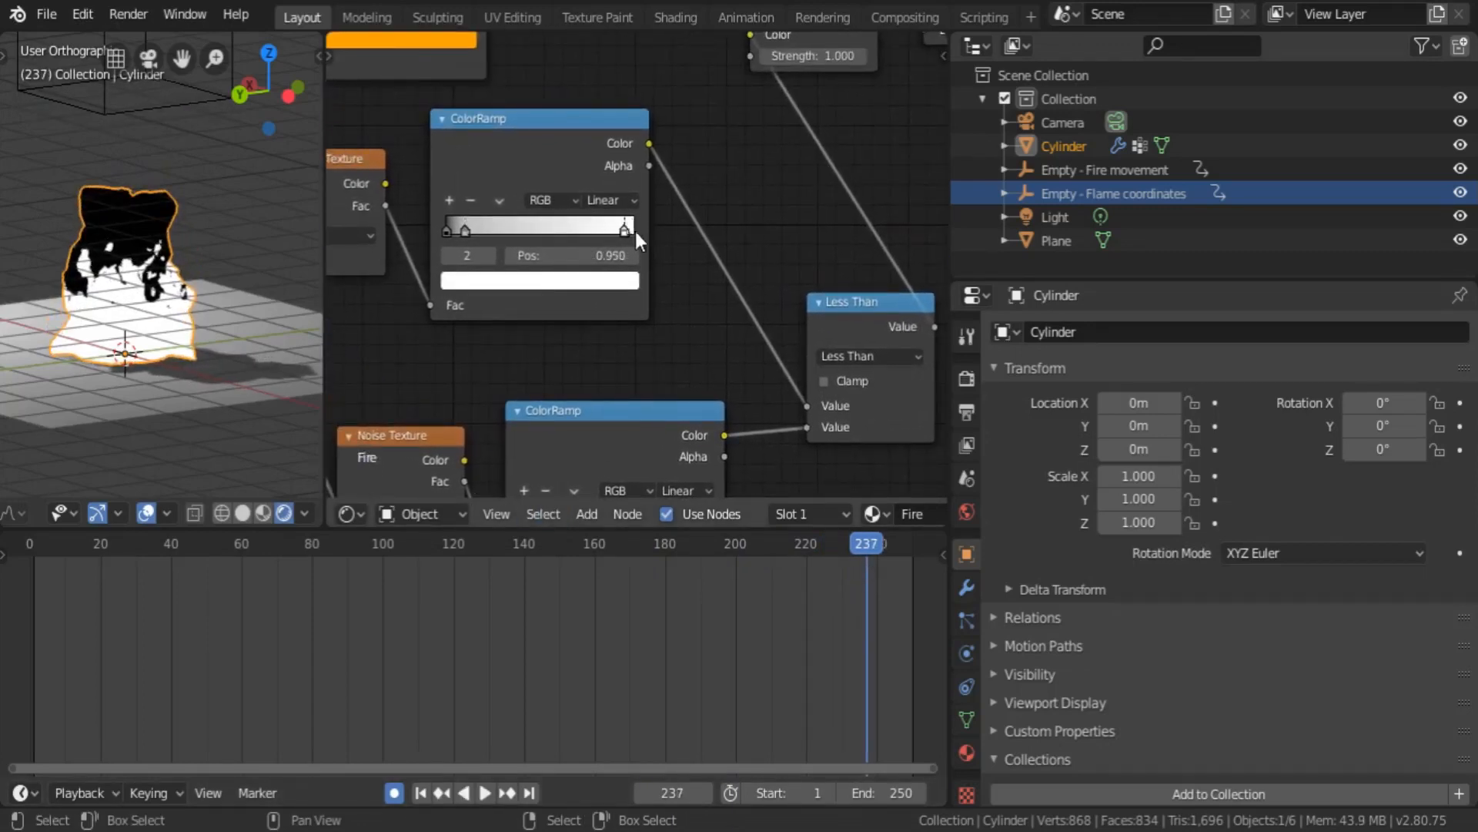
key(space)
drag(179, 751, 446, 733)
key(space)
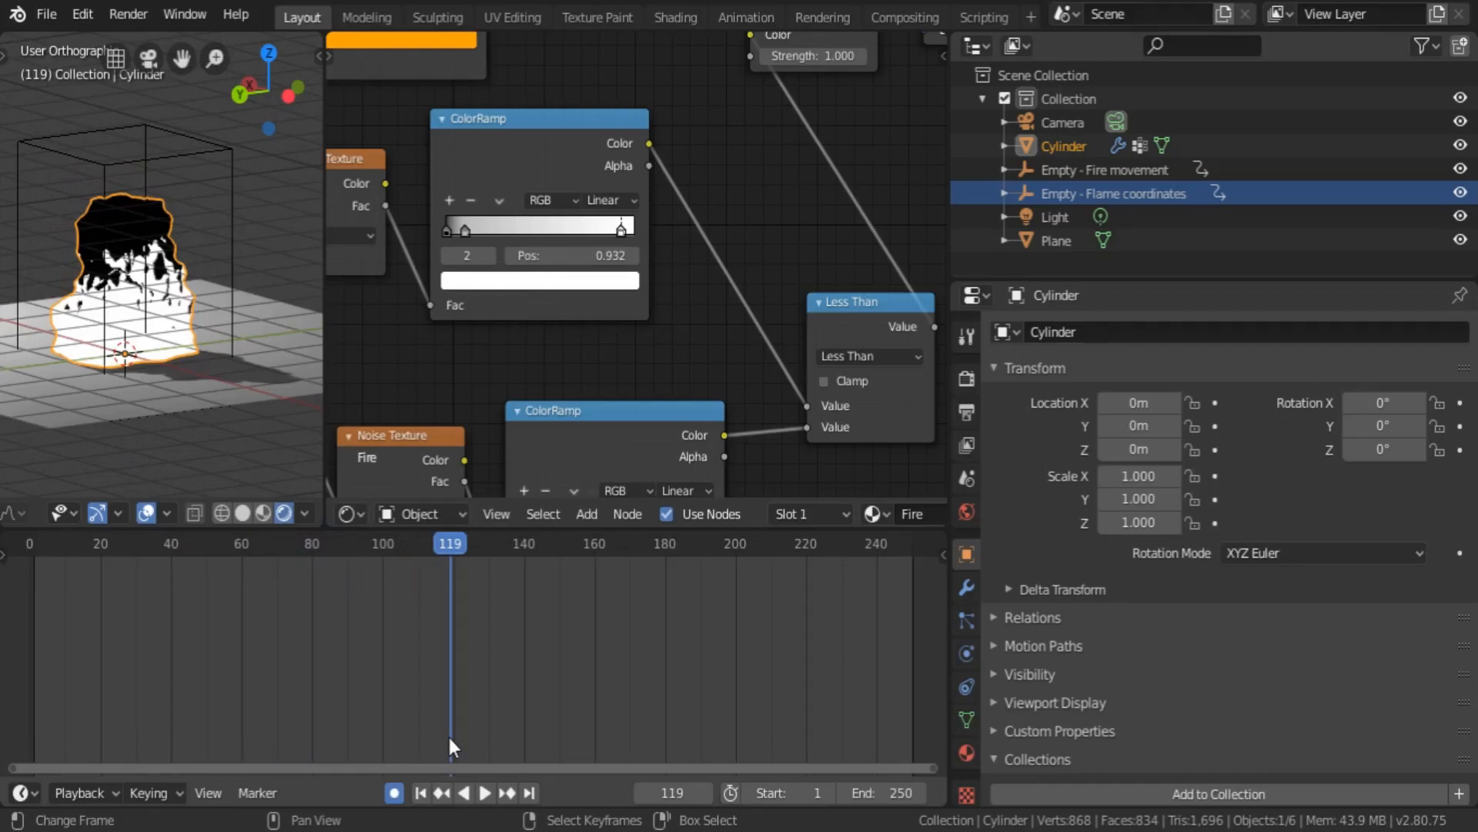
key(space)
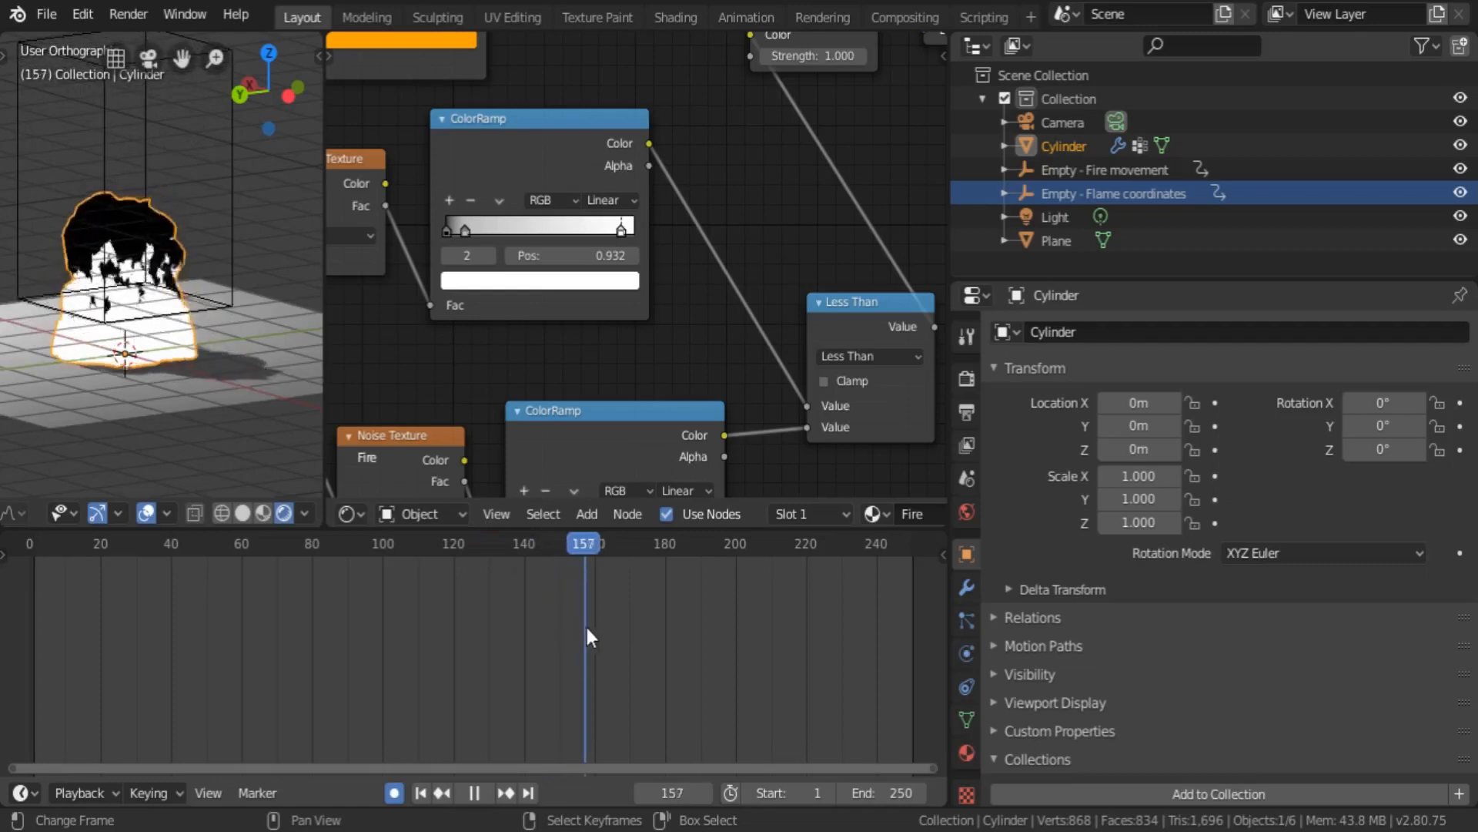
key(space)
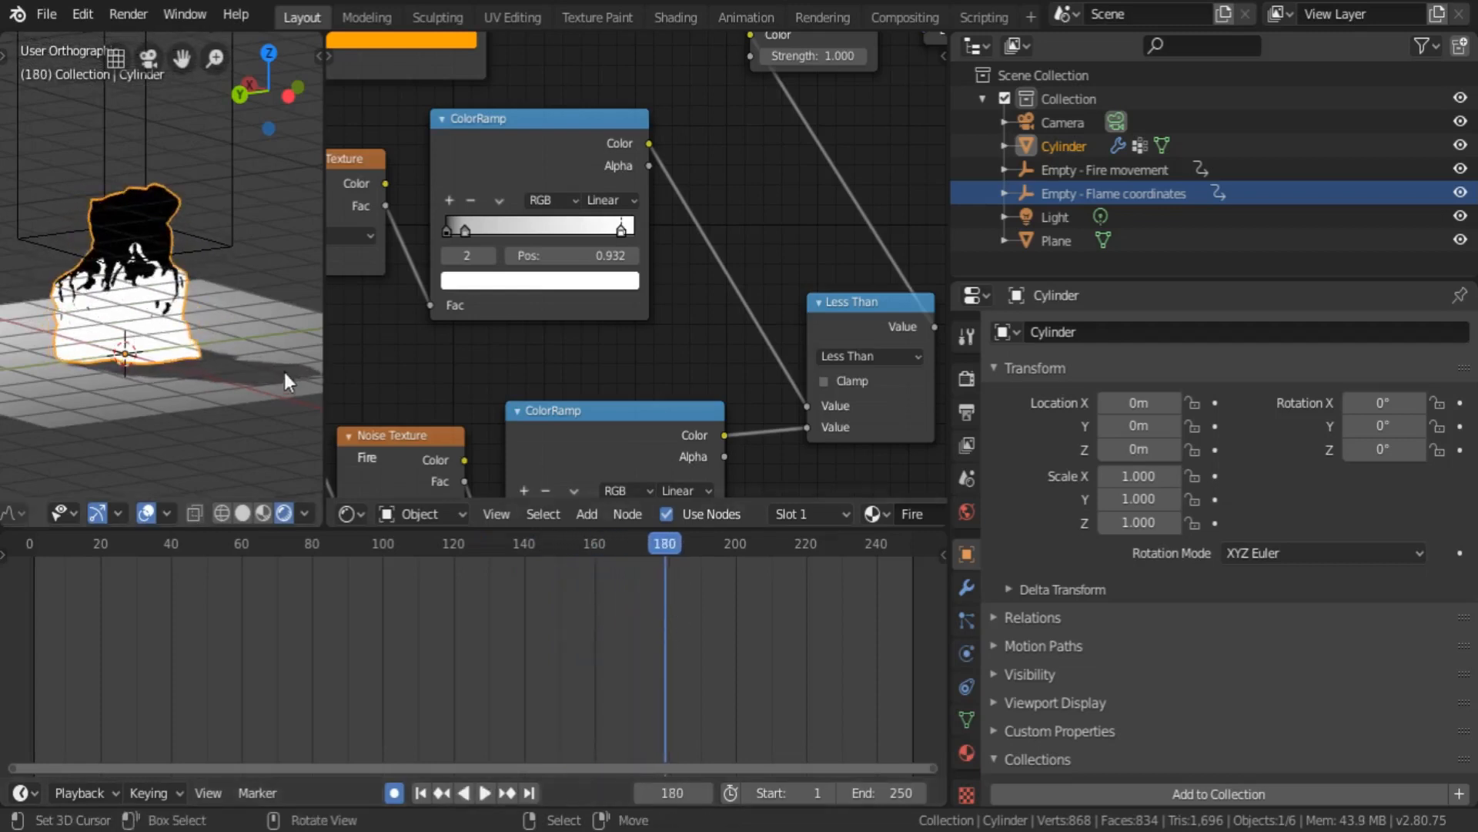
- Add a Mix Shader to the fire material with the Less Than value driving its Fac
middle_drag(731, 161, 585, 273)
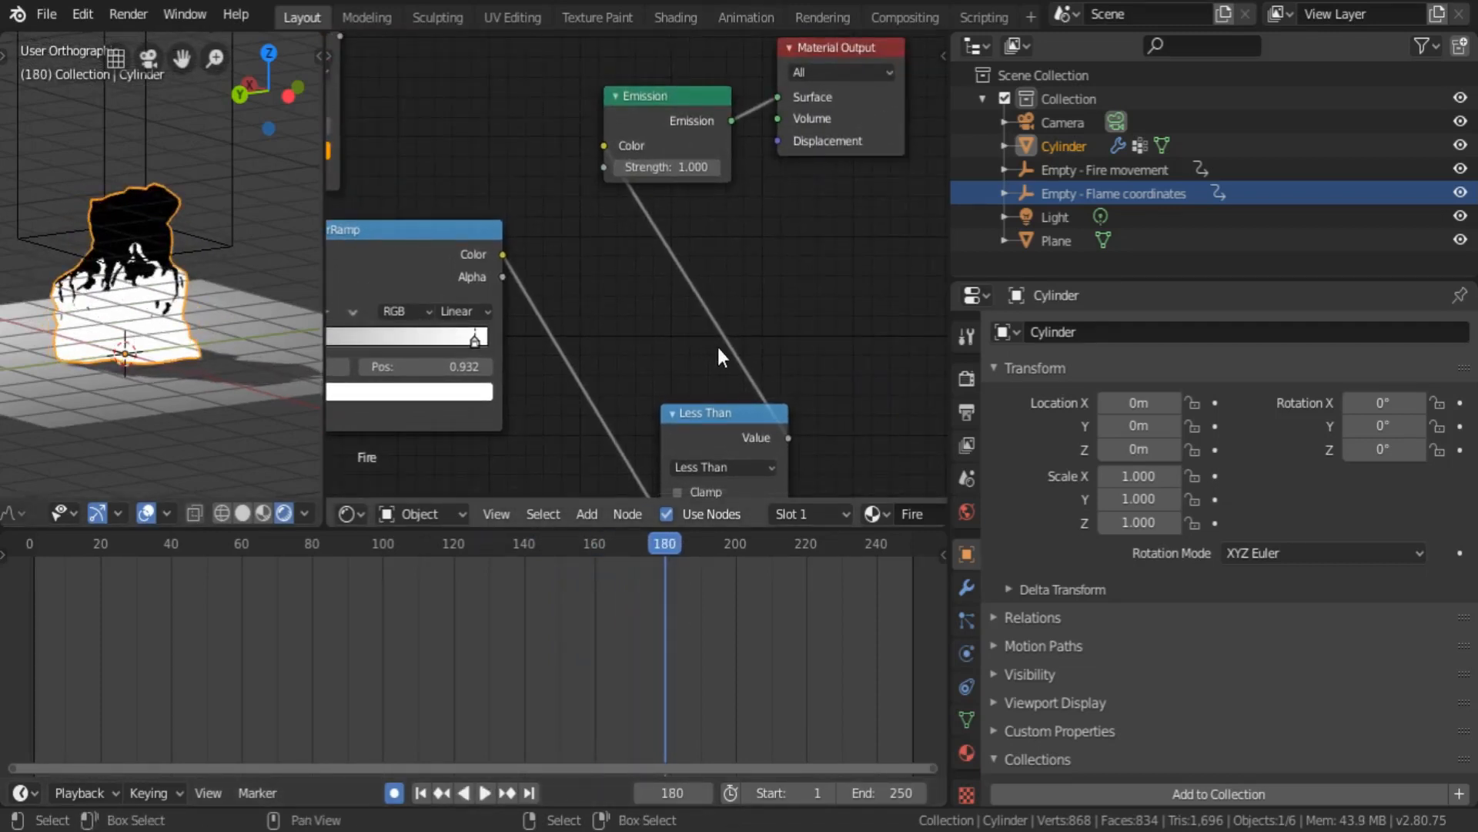
key(shift+a)
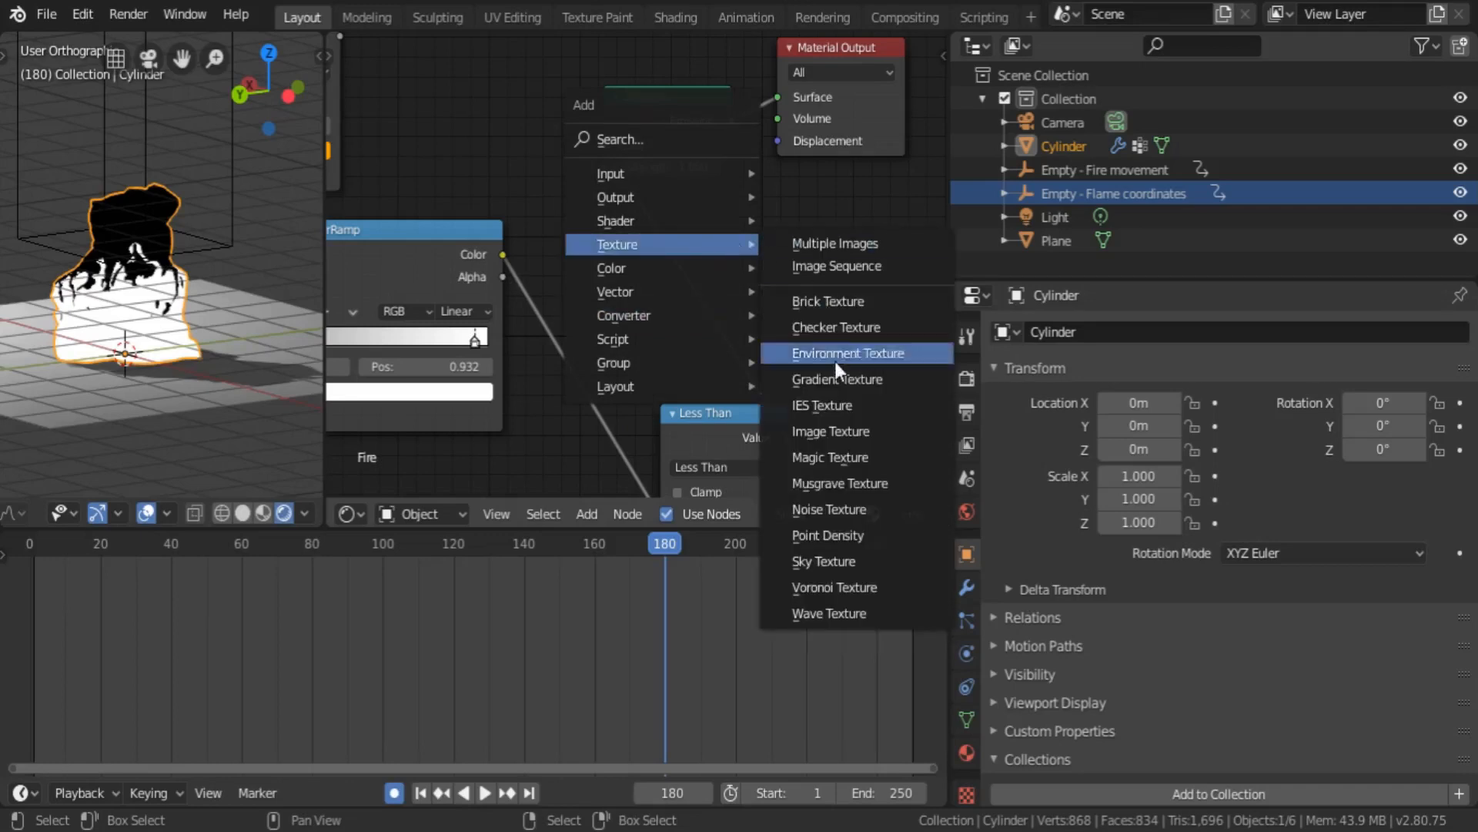
mouse_move(693, 221)
click(832, 341)
click(831, 341)
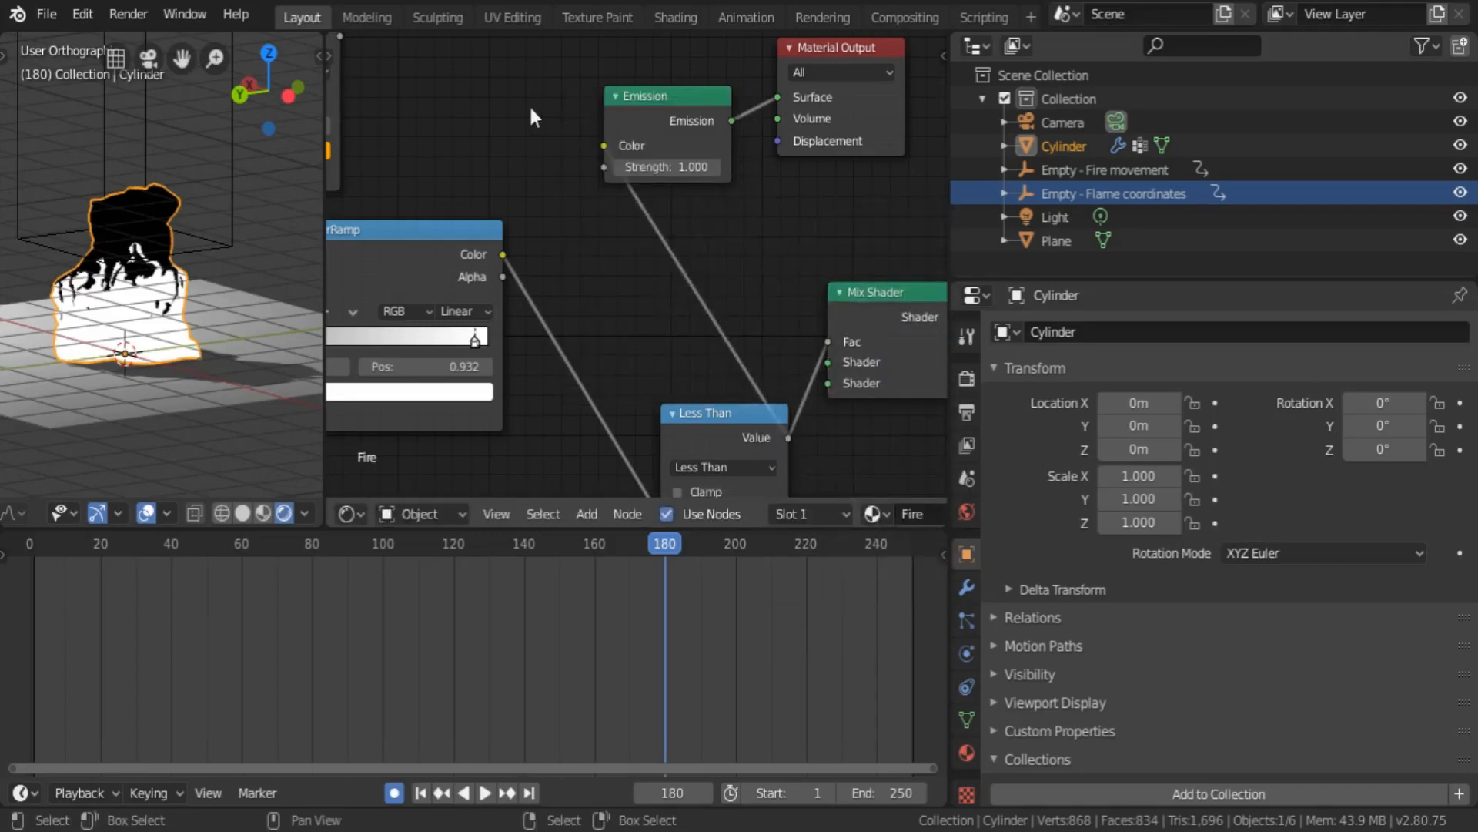
- Reconnect the orange ColorRamp to the Emission colour and arrange the Mix Shader between the Emission and Material Output nodes
middle_drag(370, 106, 428, 238)
drag(397, 146, 673, 278)
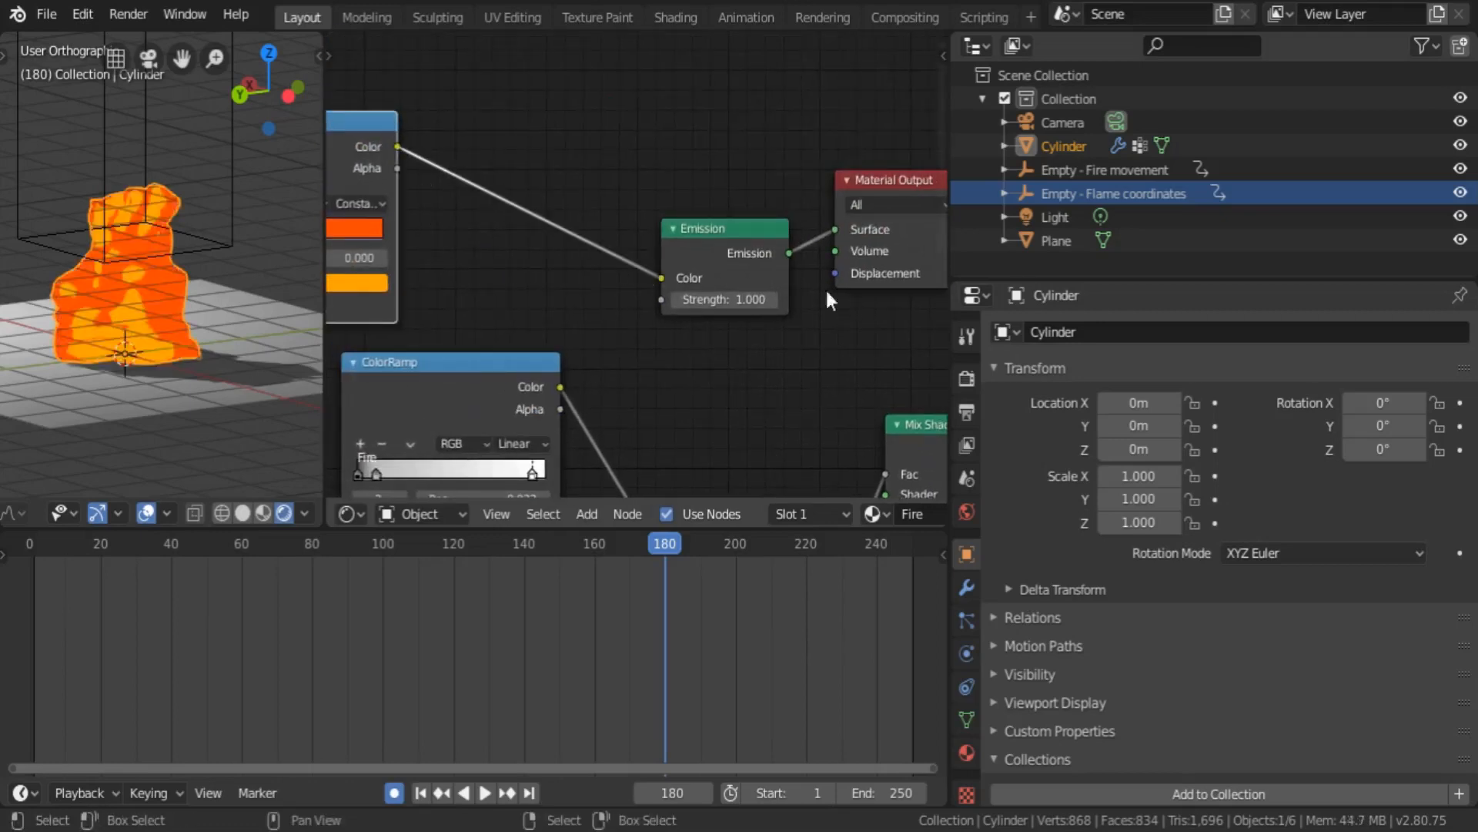
middle_drag(826, 290, 594, 237)
drag(623, 124, 843, 131)
drag(728, 374, 746, 225)
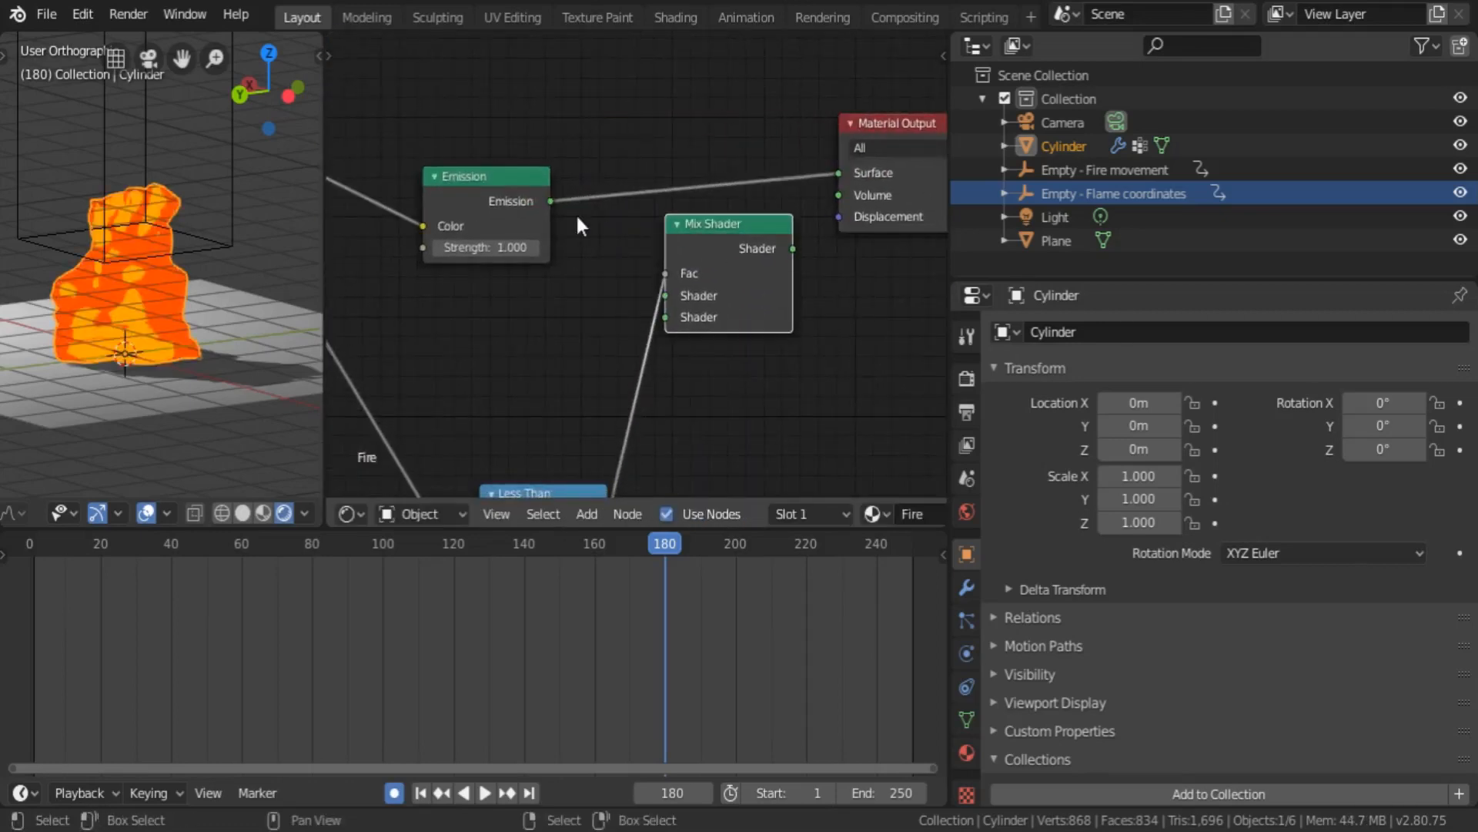
- Route the Emission through the Mix Shader's second Shader input and connect the mix to the Material Output's Surface
drag(550, 201, 665, 296)
drag(791, 252, 839, 173)
key(shift+a)
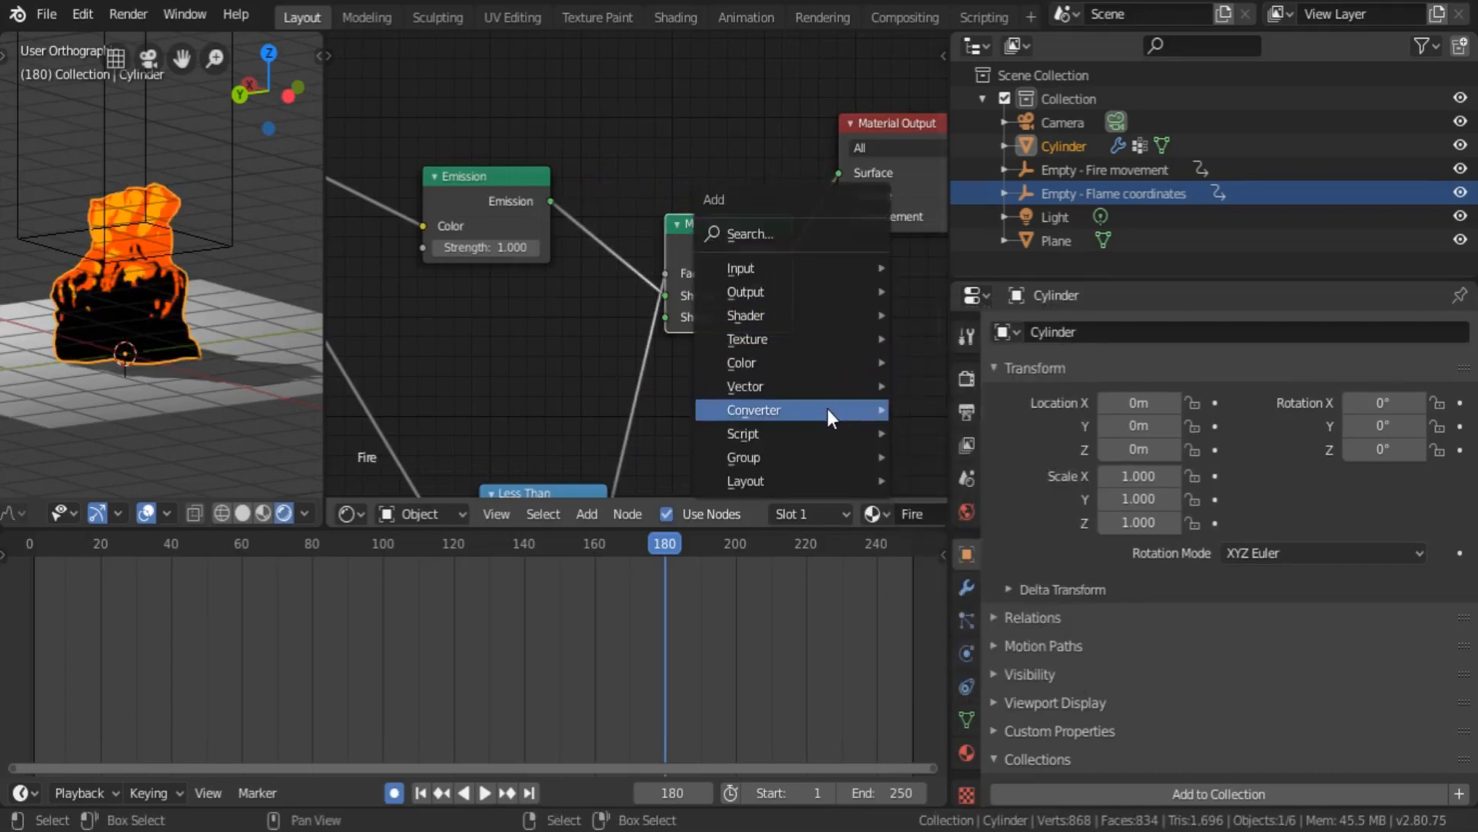
drag(666, 296, 666, 316)
- Add a Transparent BSDF below the Emission node, connect it to the Mix Shader's first Shader input and play the animation
key(shift+a)
mouse_move(764, 382)
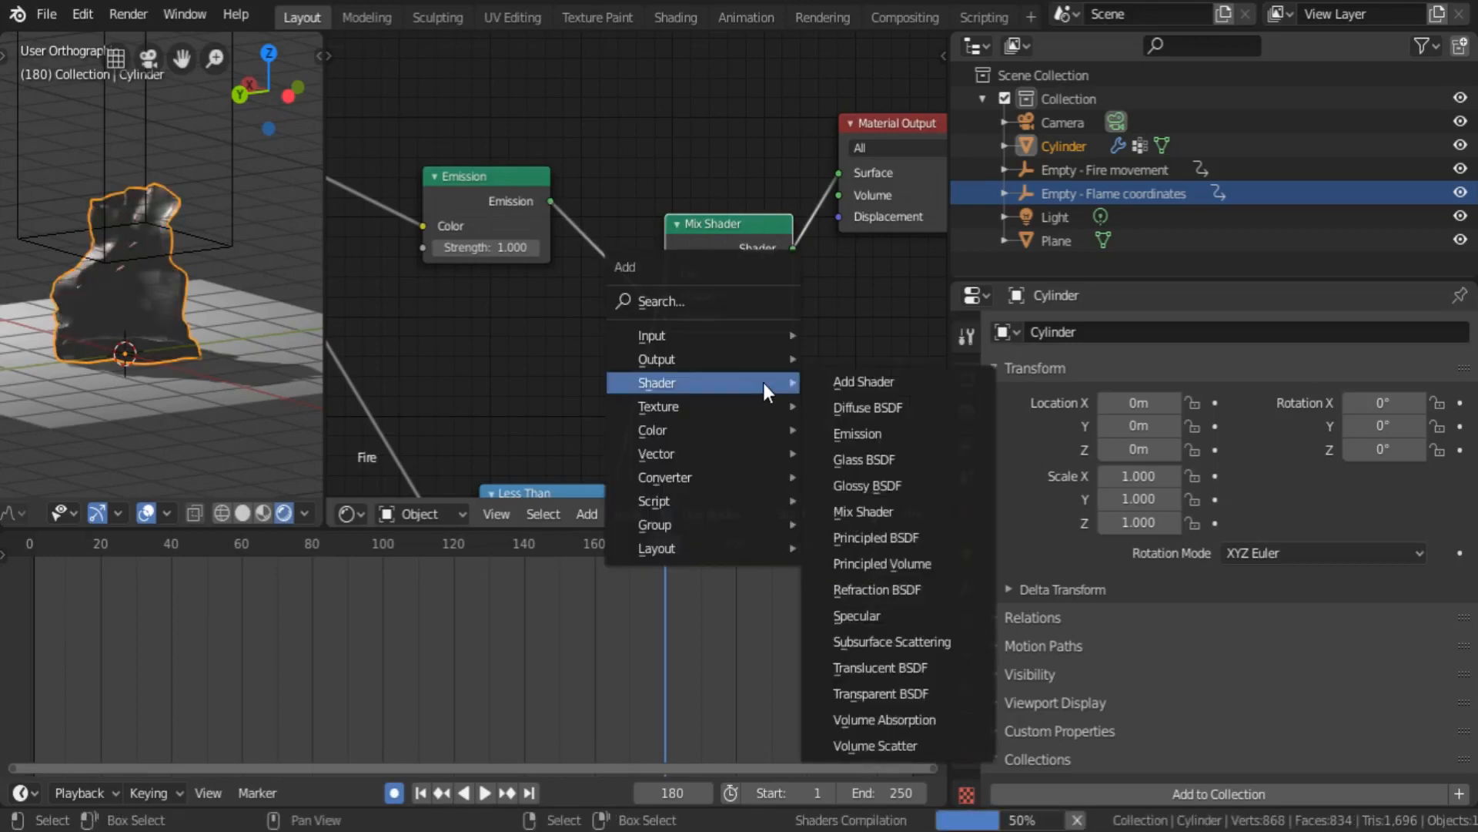
click(881, 693)
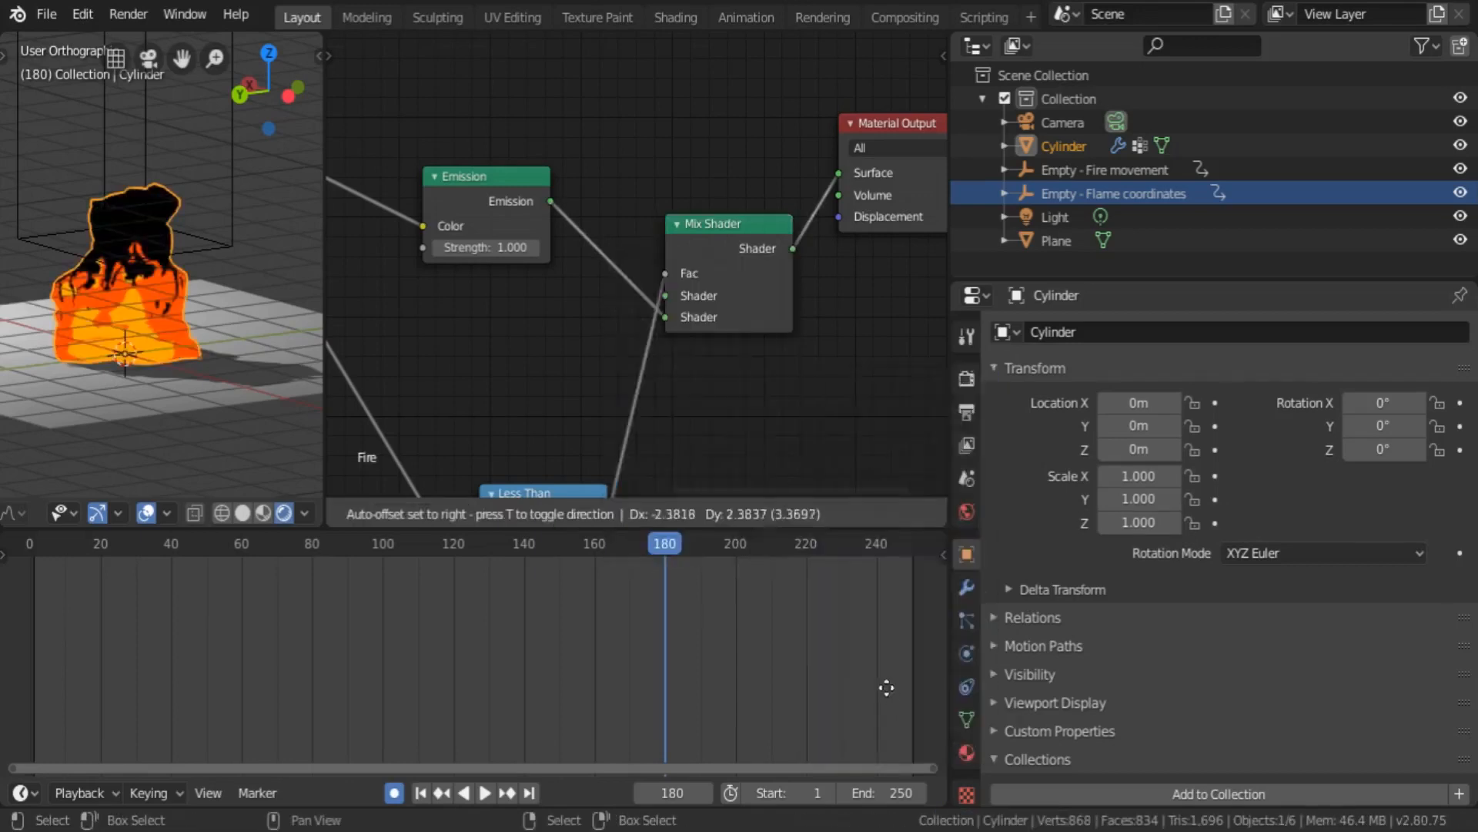
click(570, 333)
drag(560, 328, 675, 297)
drag(494, 311, 484, 289)
drag(265, 664, 357, 642)
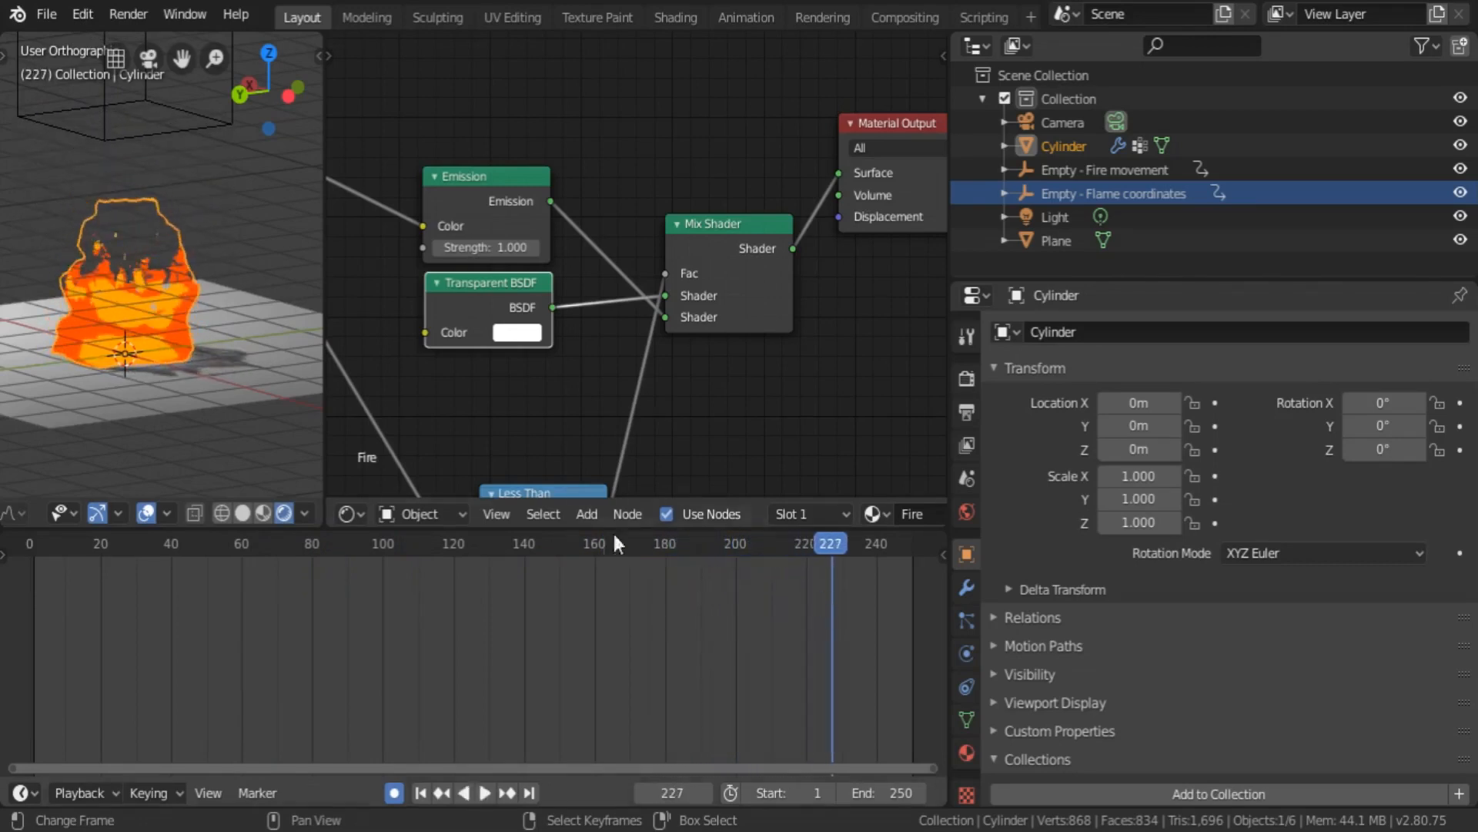
key(space)
- Switch the Shader Editor area to a 3D Viewport and add a Round Cube with 3 arc divisions
click(356, 515)
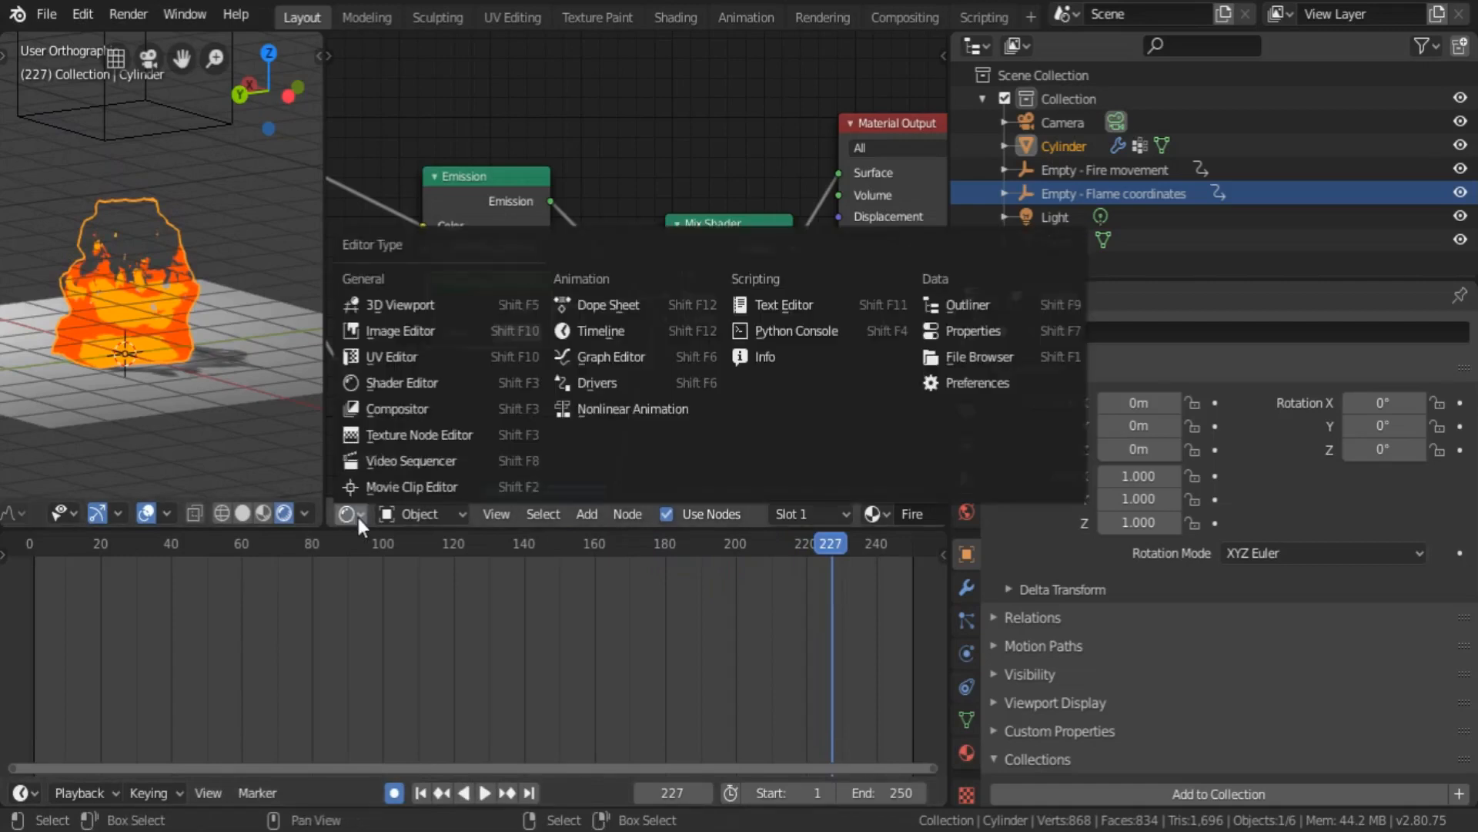
click(405, 305)
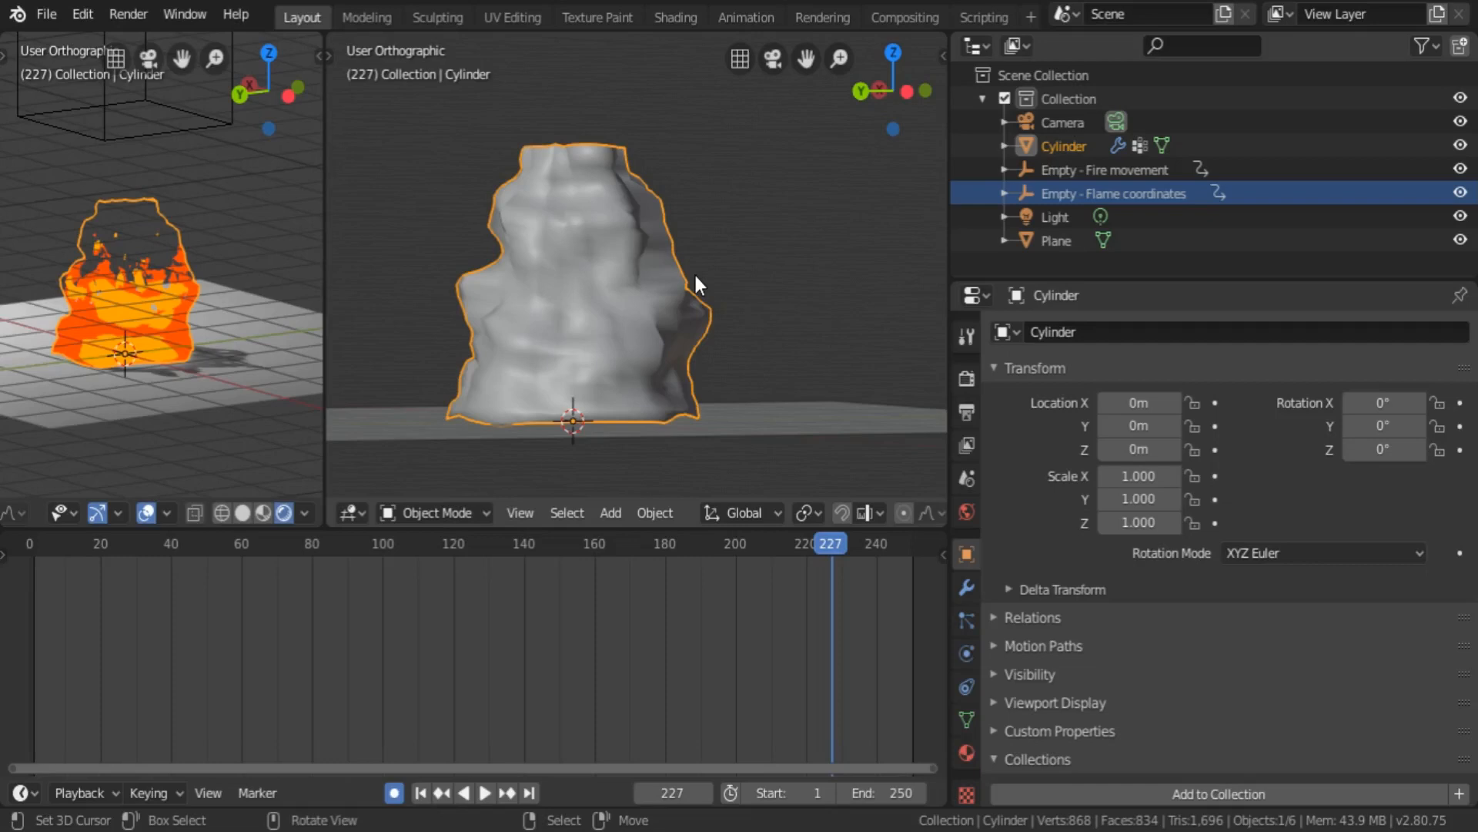
middle_drag(659, 288, 727, 224)
key(shift+a)
mouse_move(728, 224)
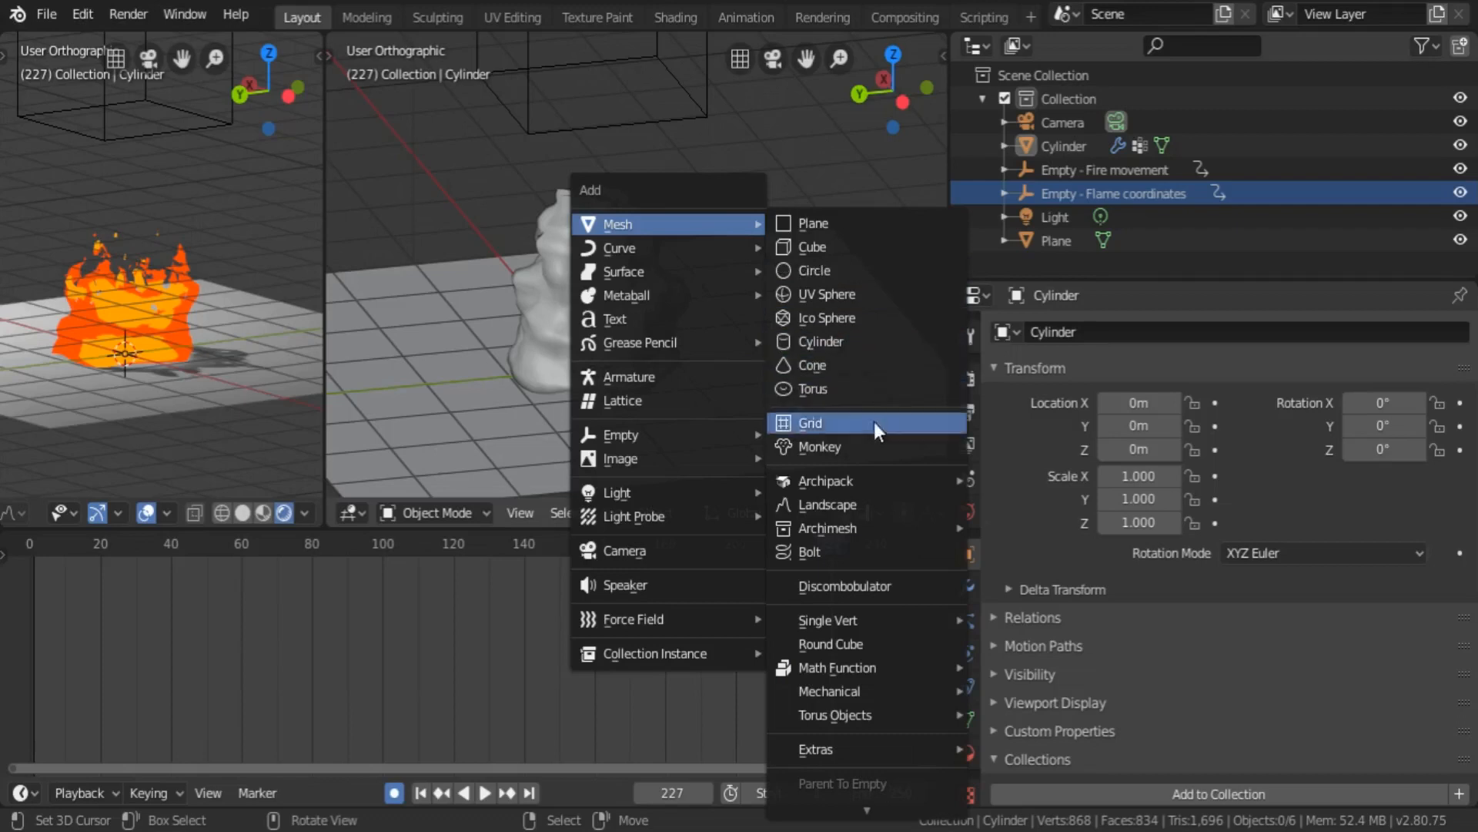
click(844, 647)
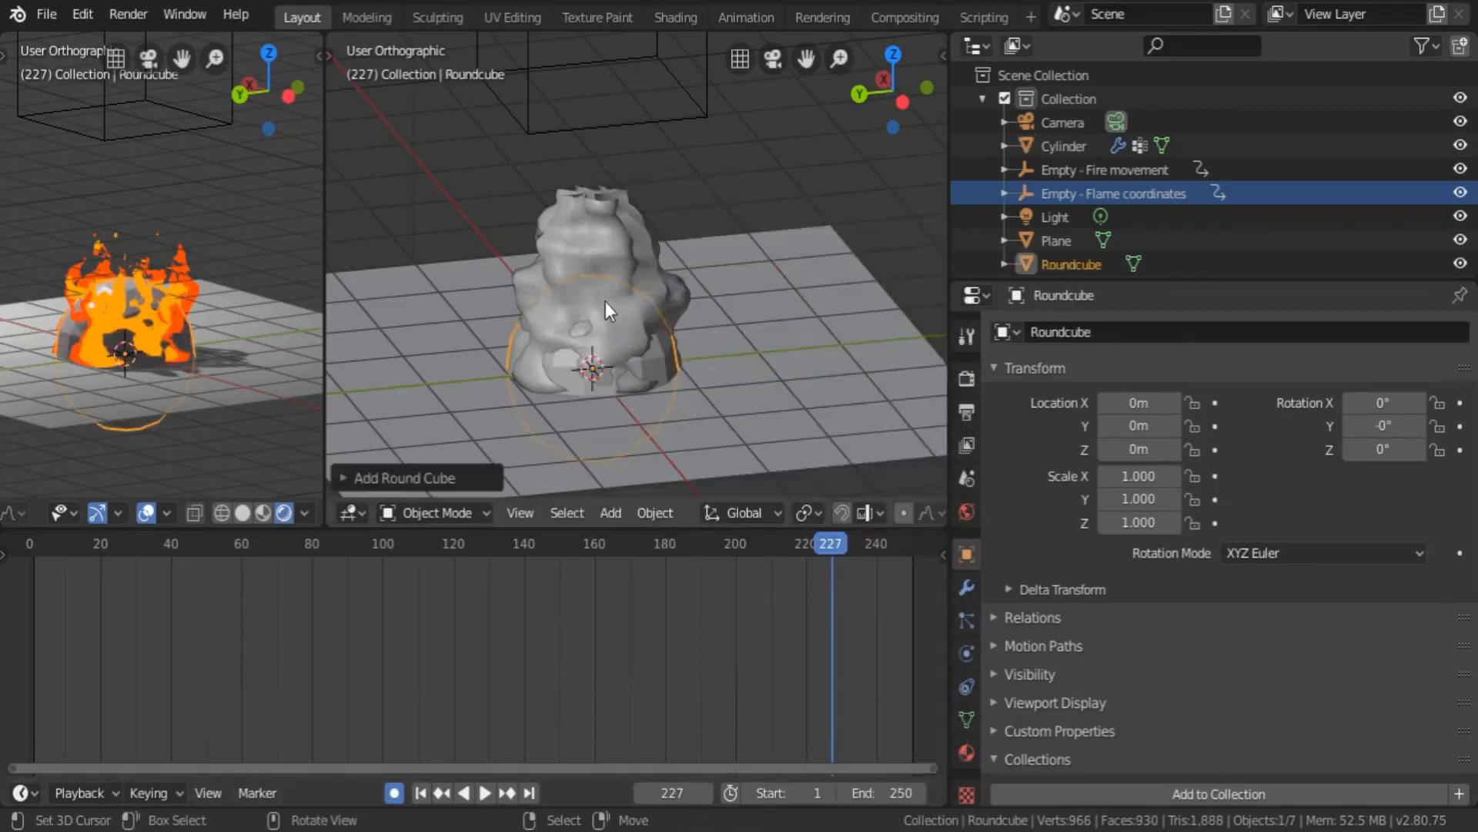
click(355, 478)
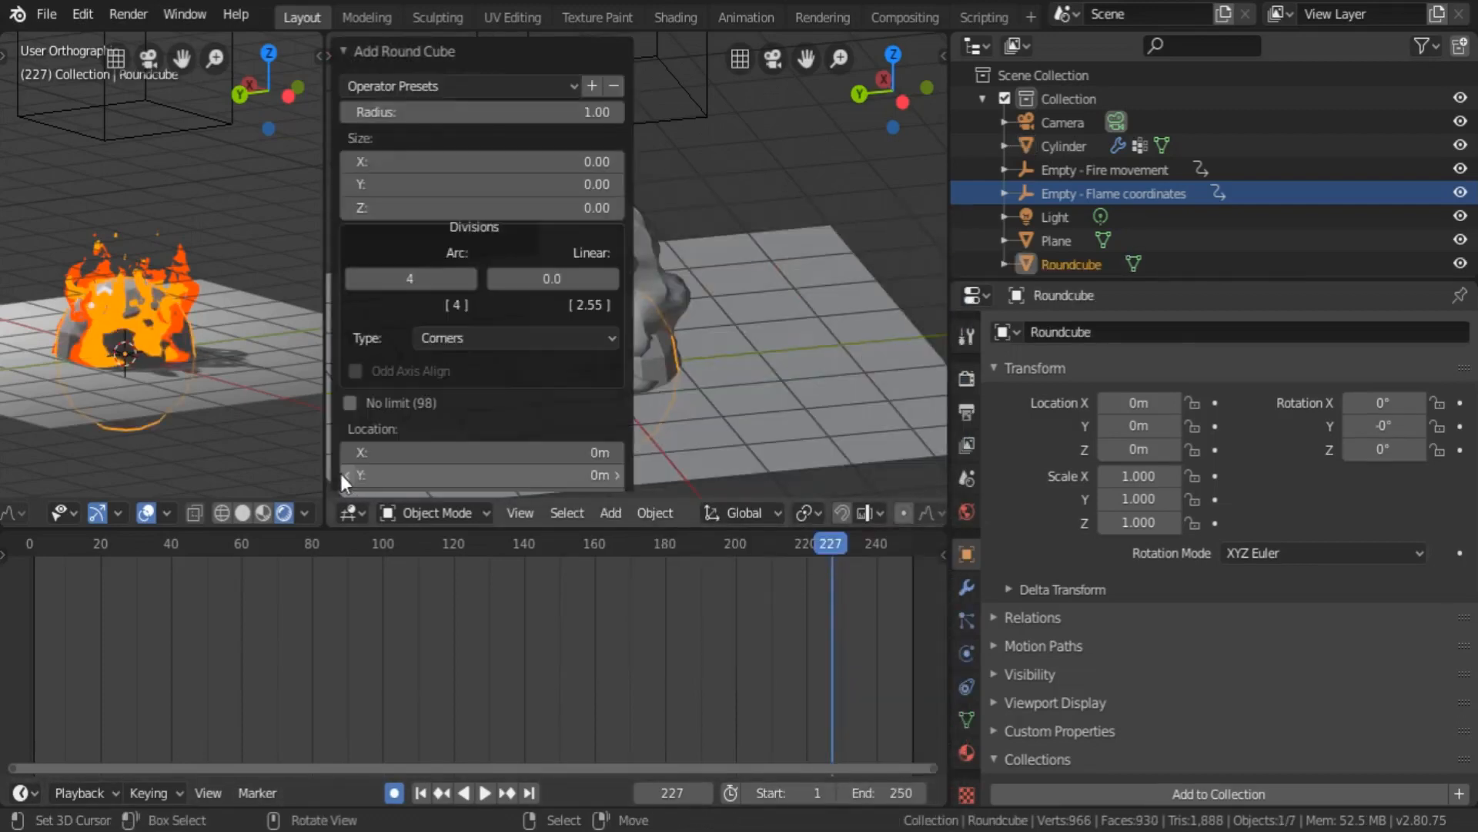
click(351, 278)
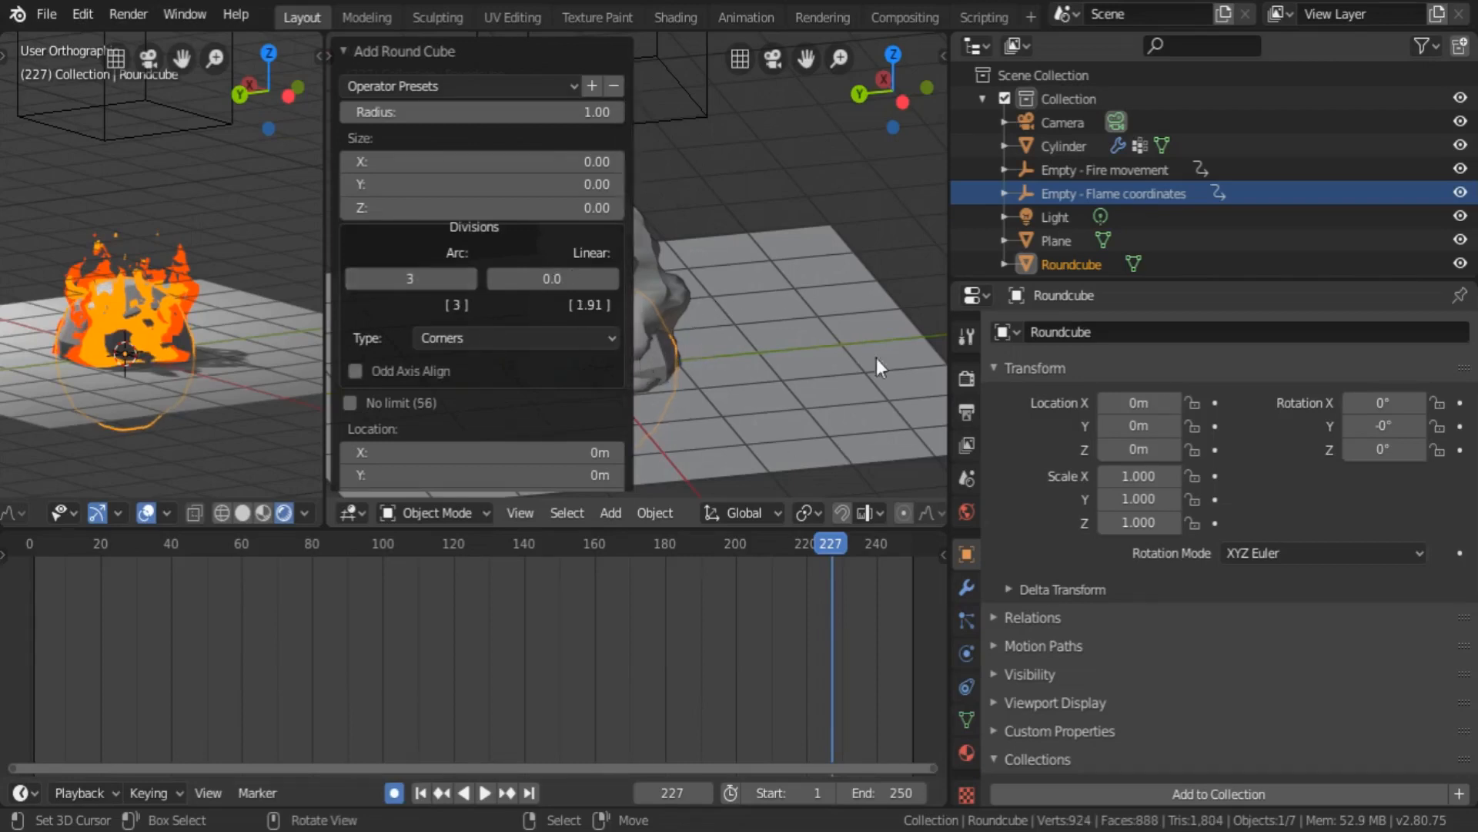
shift+middle_drag(687, 271, 824, 238)
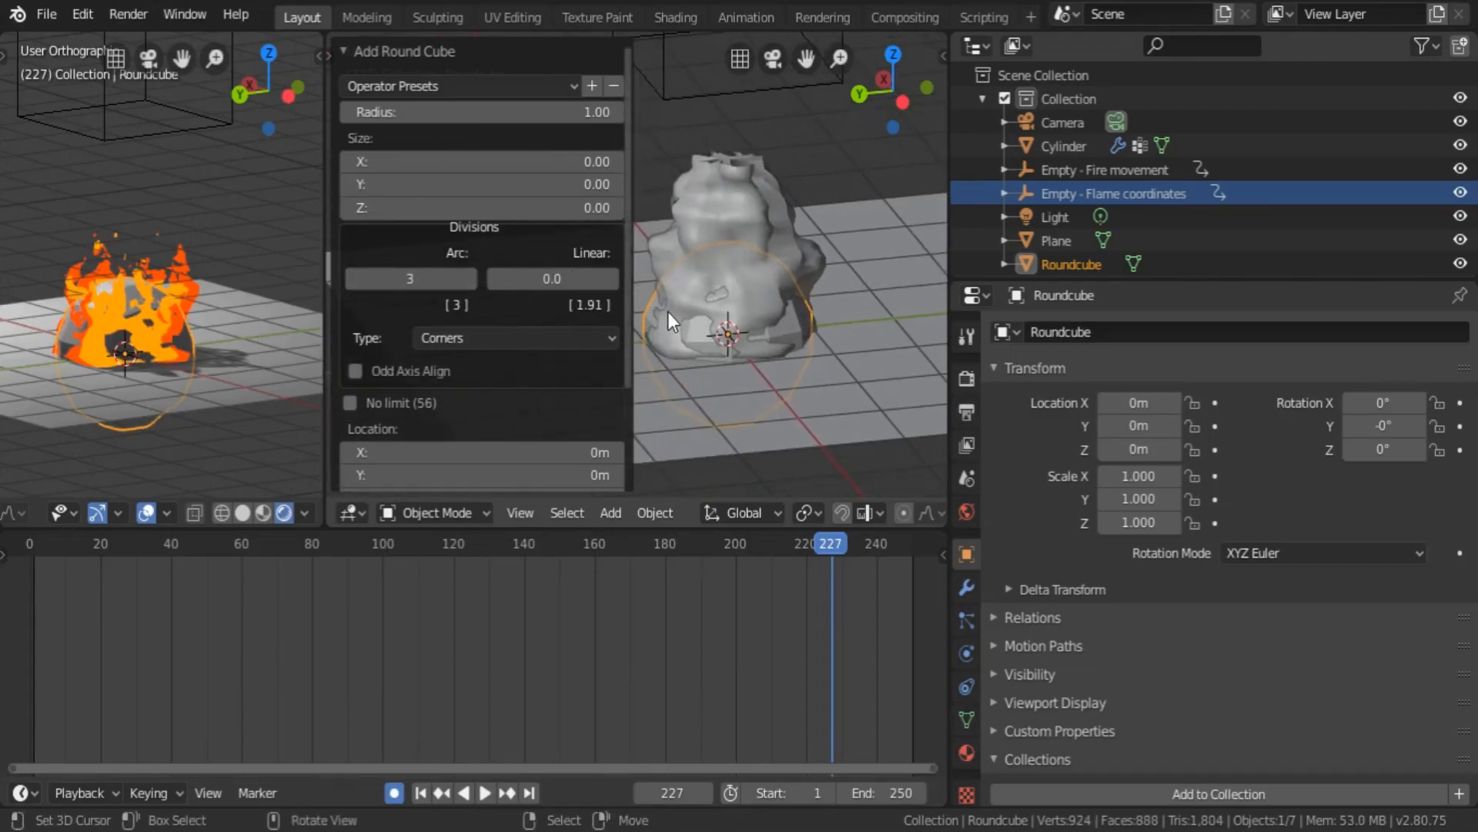
click(344, 50)
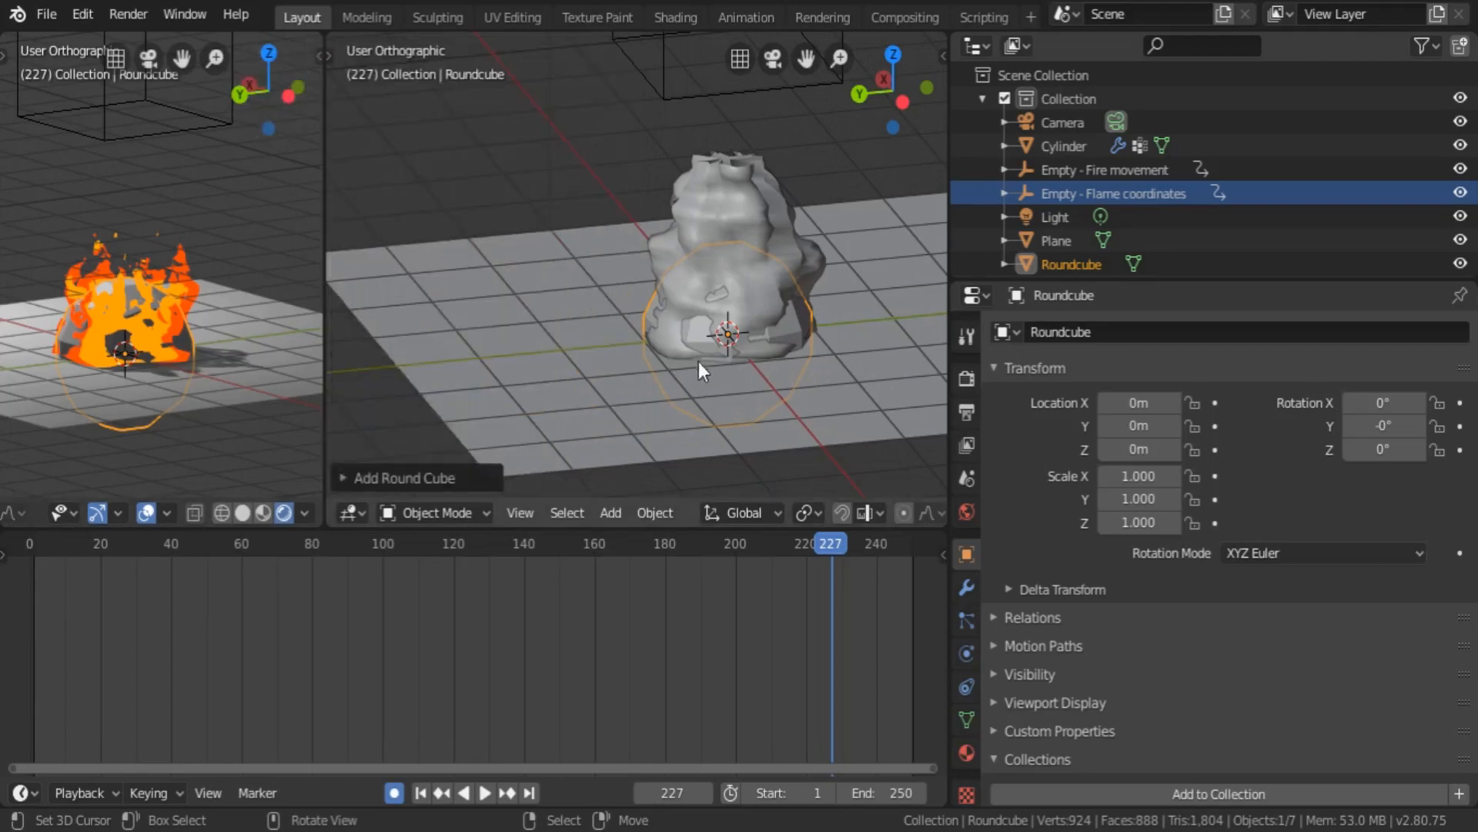
- Move the round cube about 2.64 m along Y beside the flame and shade it smooth
key(g)
key(x)
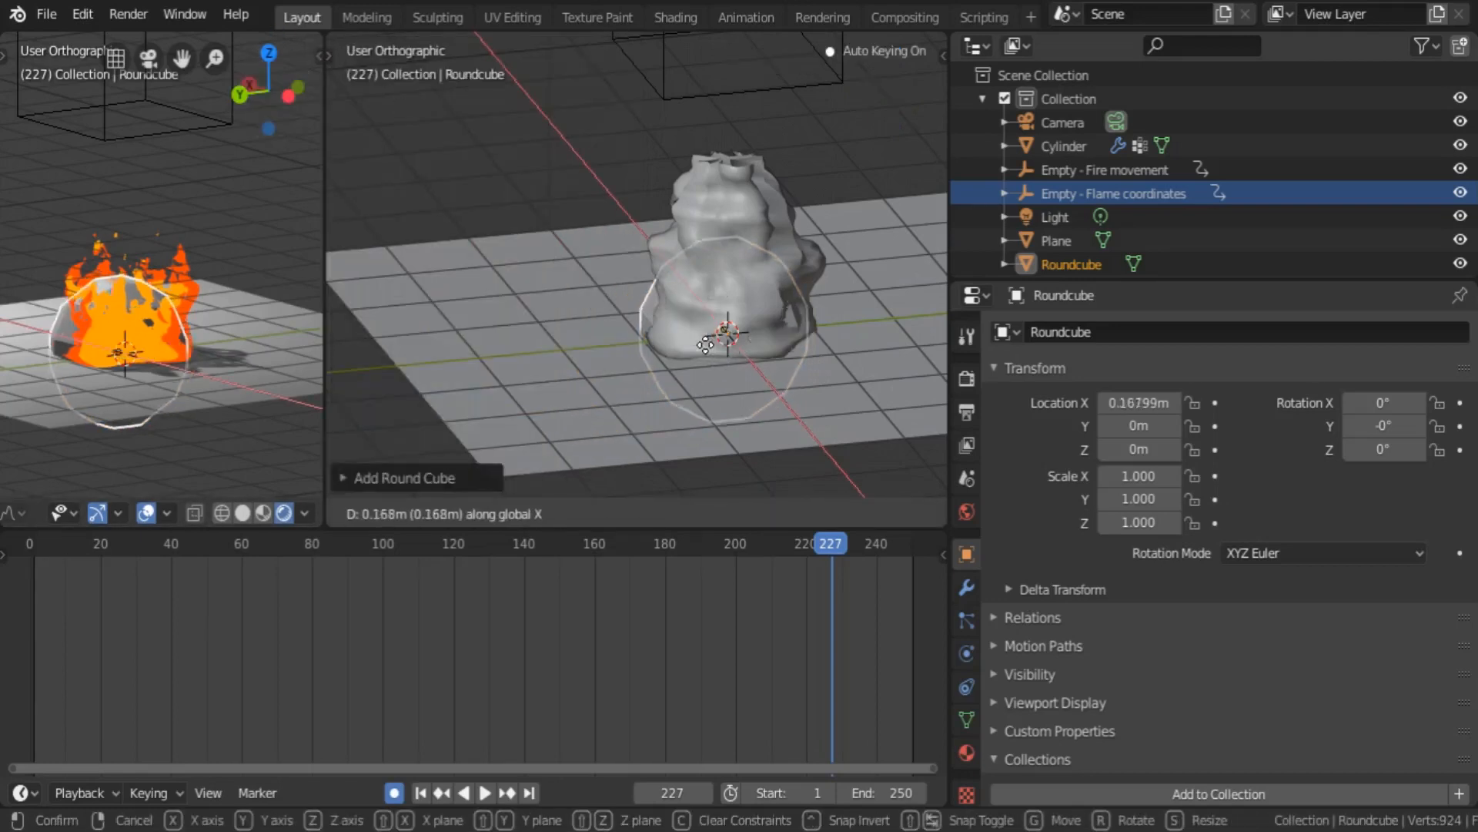
key(y)
click(609, 462)
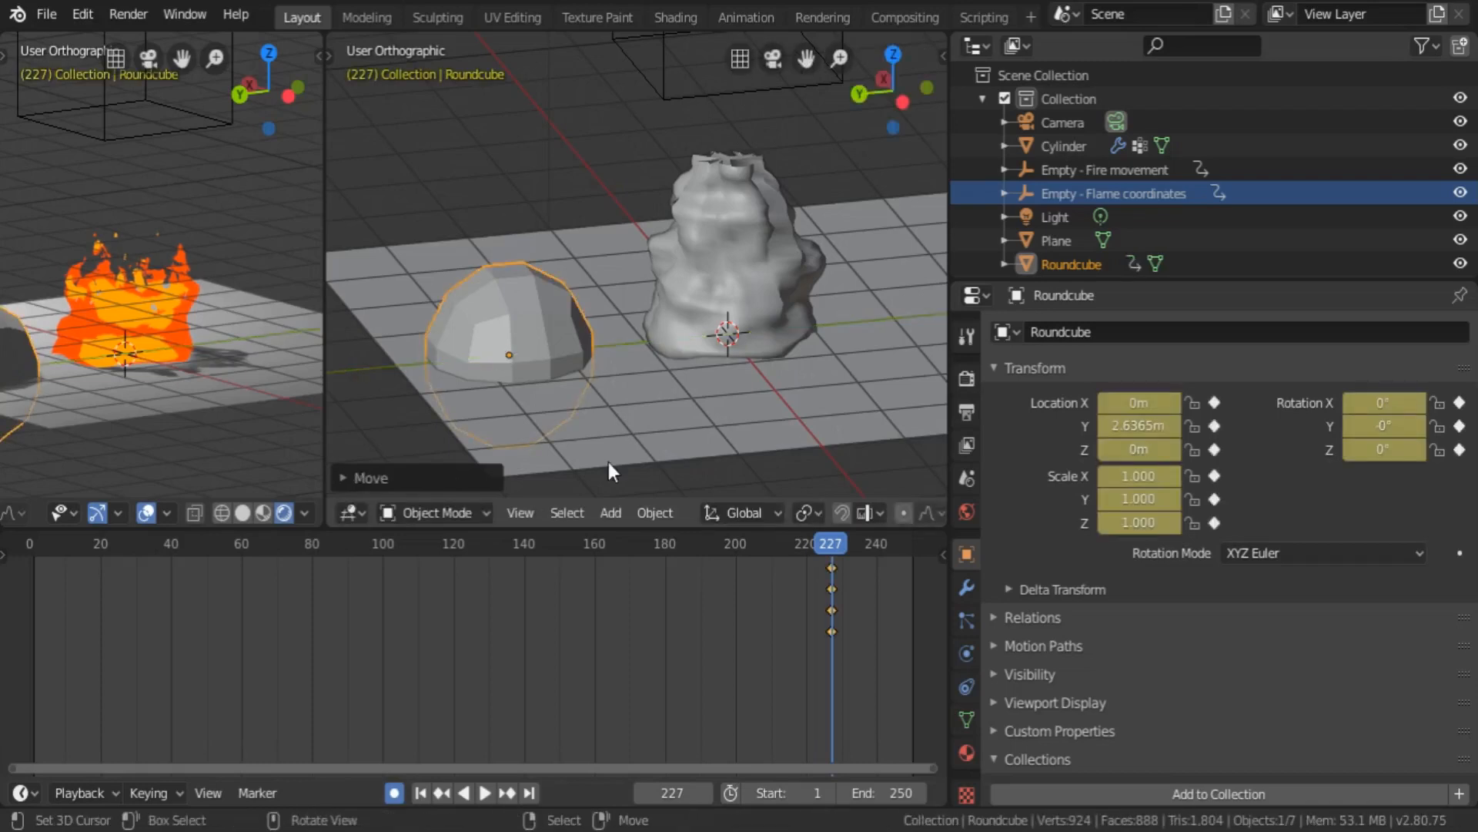
click(657, 514)
click(719, 41)
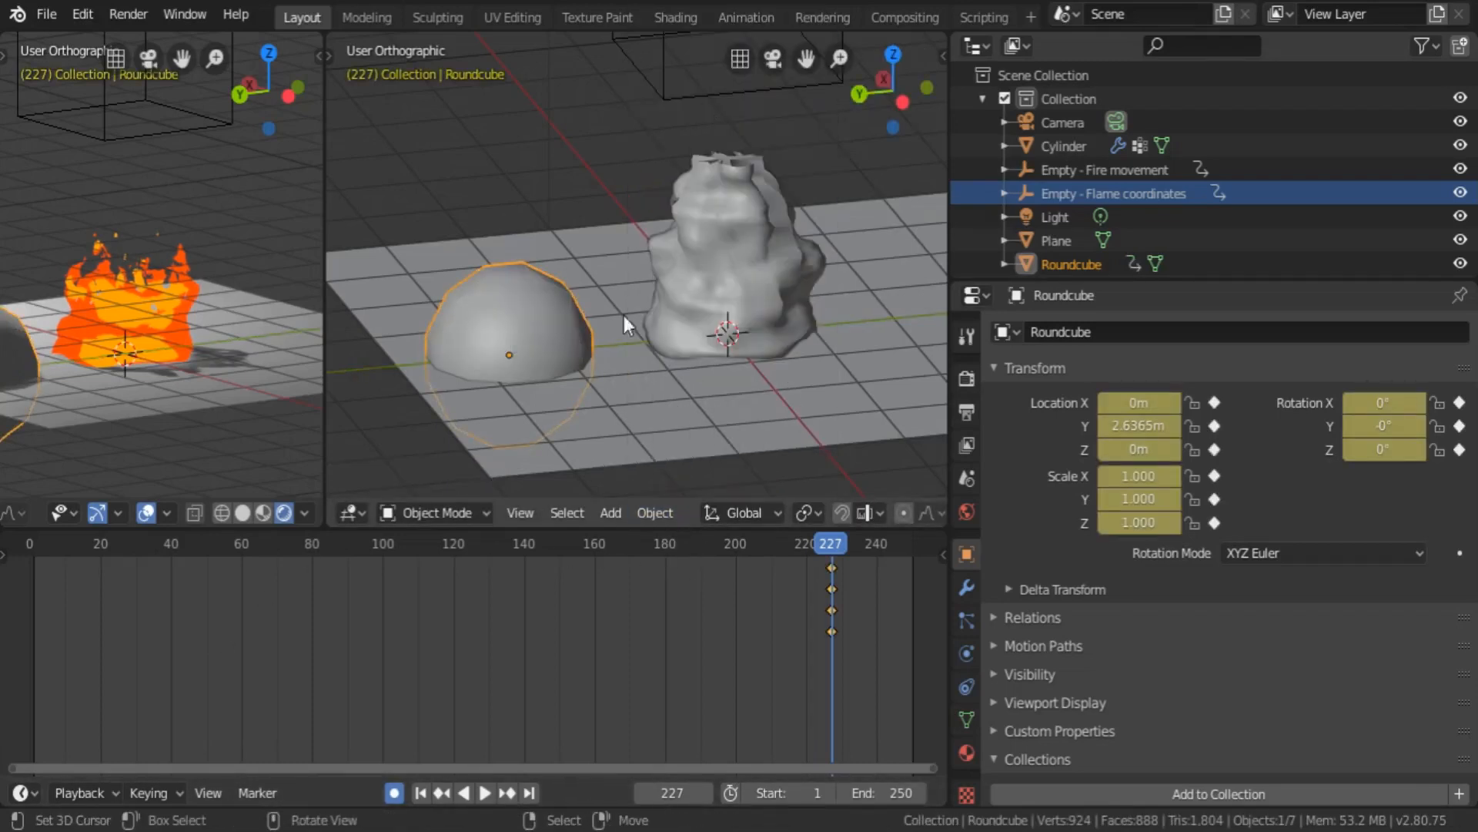
- Raise the round cube about 3.1 m along Z, above the ground plane
scroll(549, 331, down, 2)
shift+middle_drag(561, 302, 607, 297)
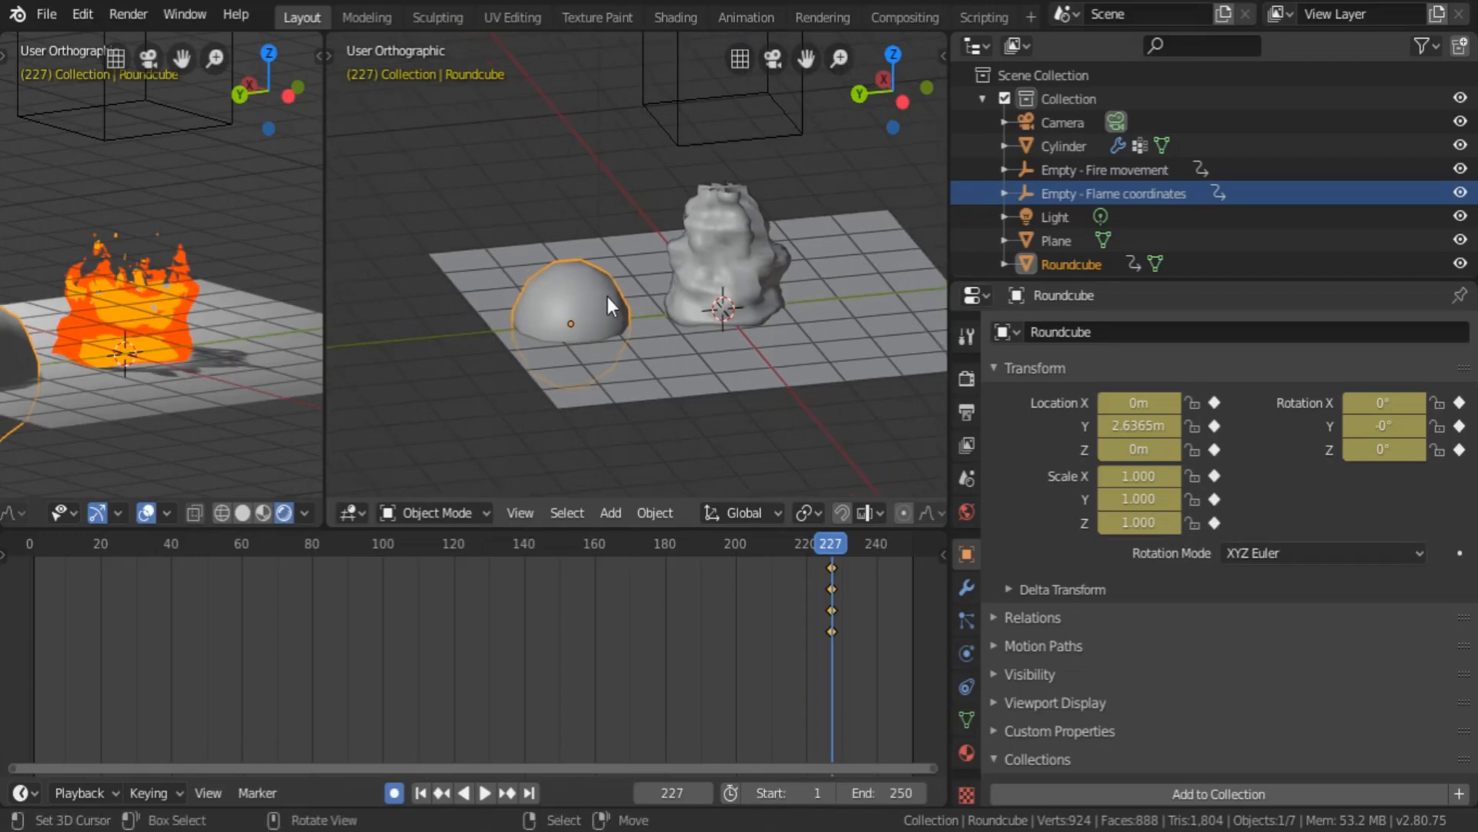
key(g)
key(z)
click(609, 104)
- Duplicate the sphere's mesh in Edit Mode and offset the copy along X so it overlaps the original
key(Tab)
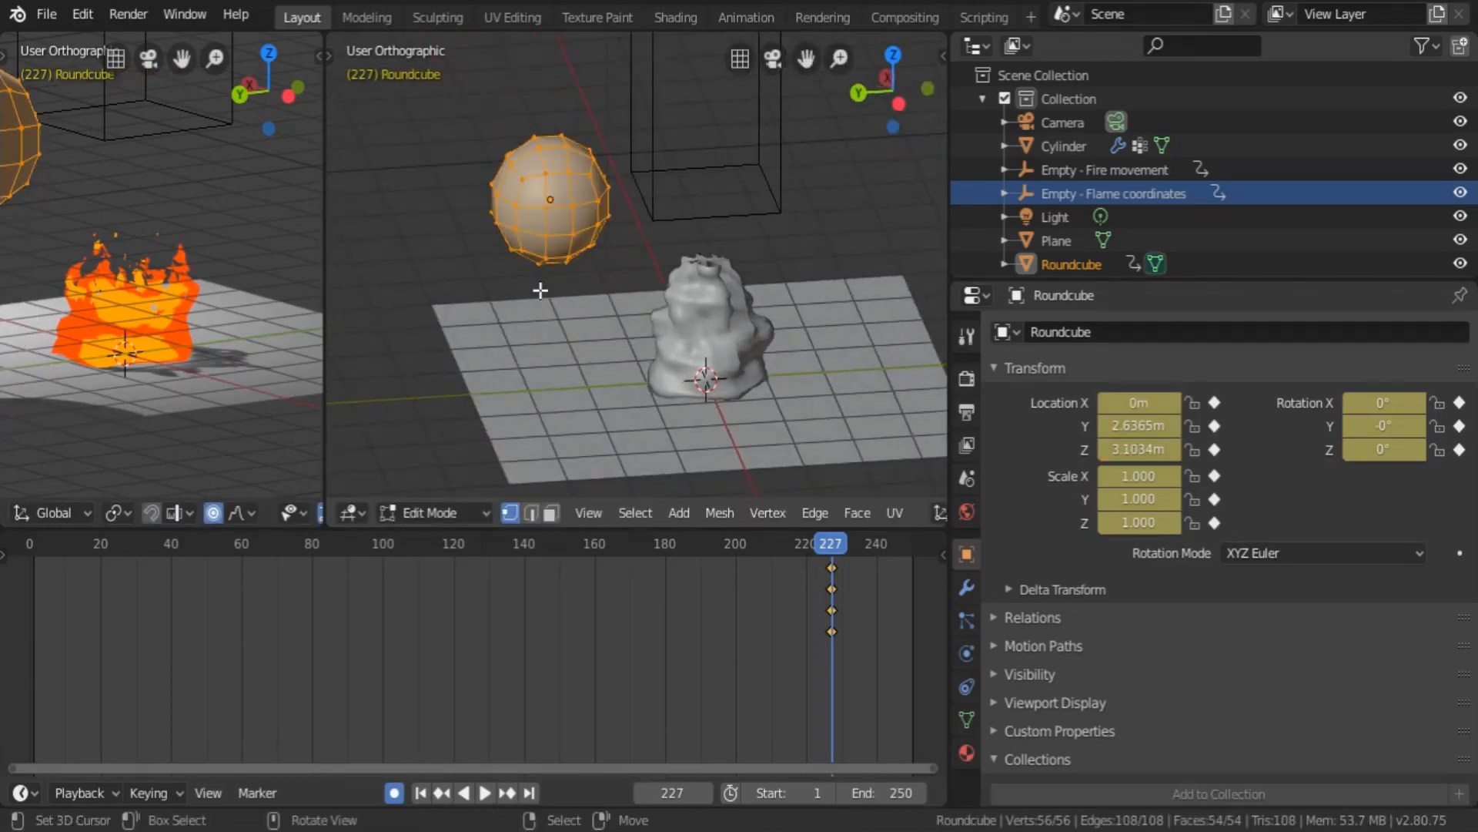
scroll(541, 243, up, 3)
key(KP_Decimal)
scroll(693, 296, down, 3)
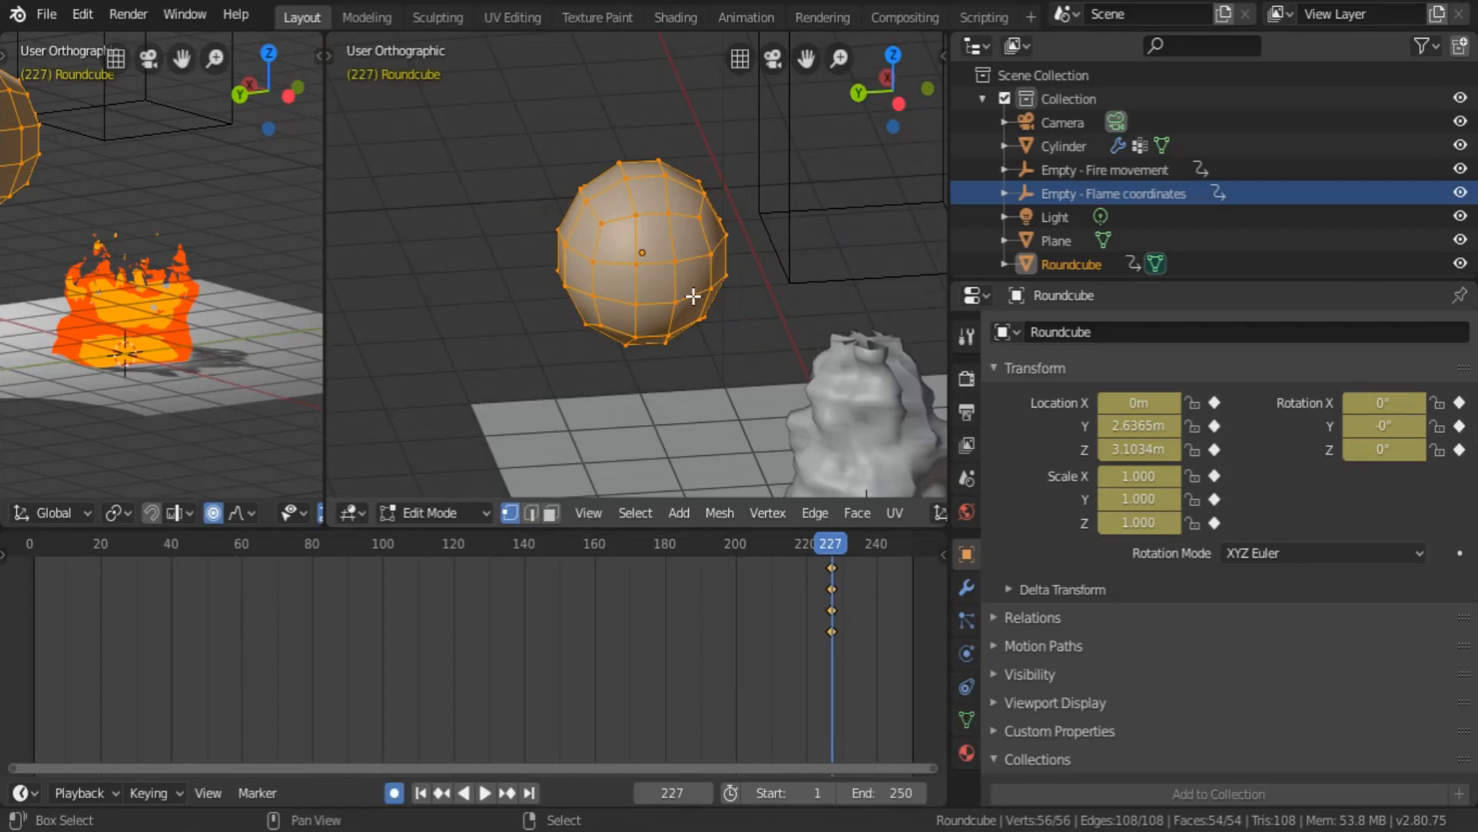
key(shift+d)
key(x)
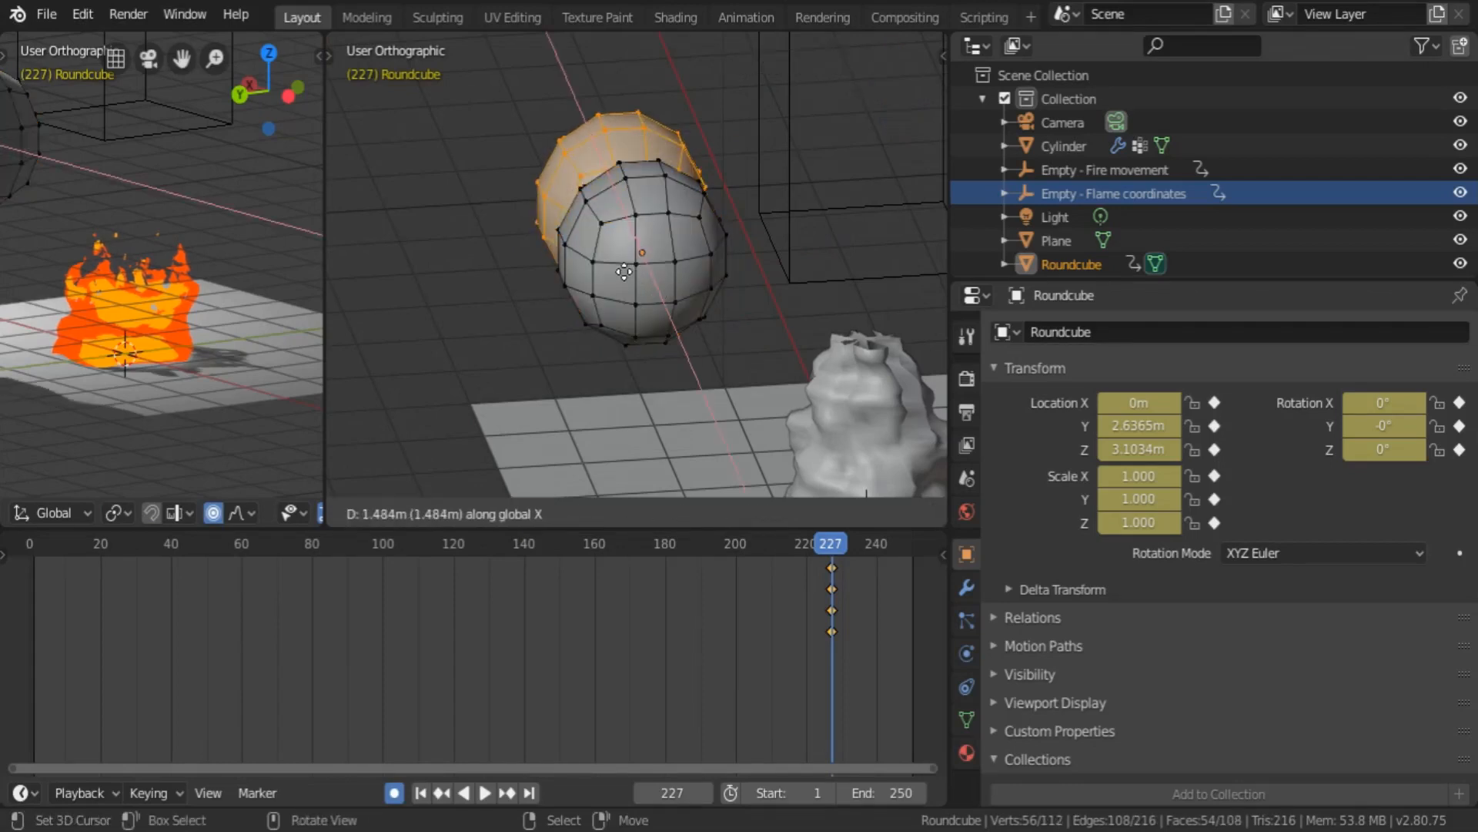
click(636, 278)
middle_drag(639, 278, 818, 260)
- Scale the duplicated sphere to about 0.74 without proportional editing and nudge it closer to the original
key(s)
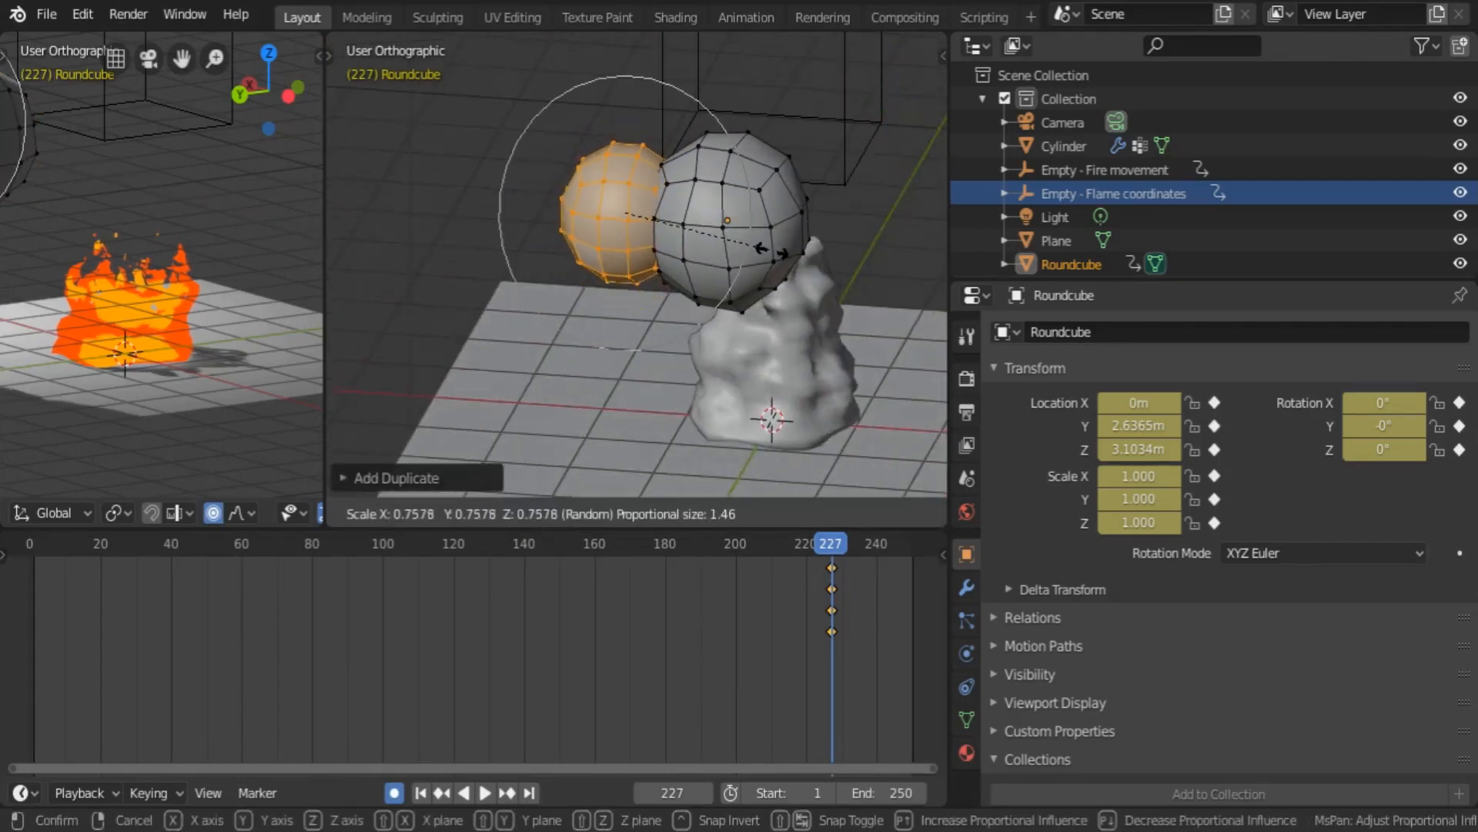
click(776, 250)
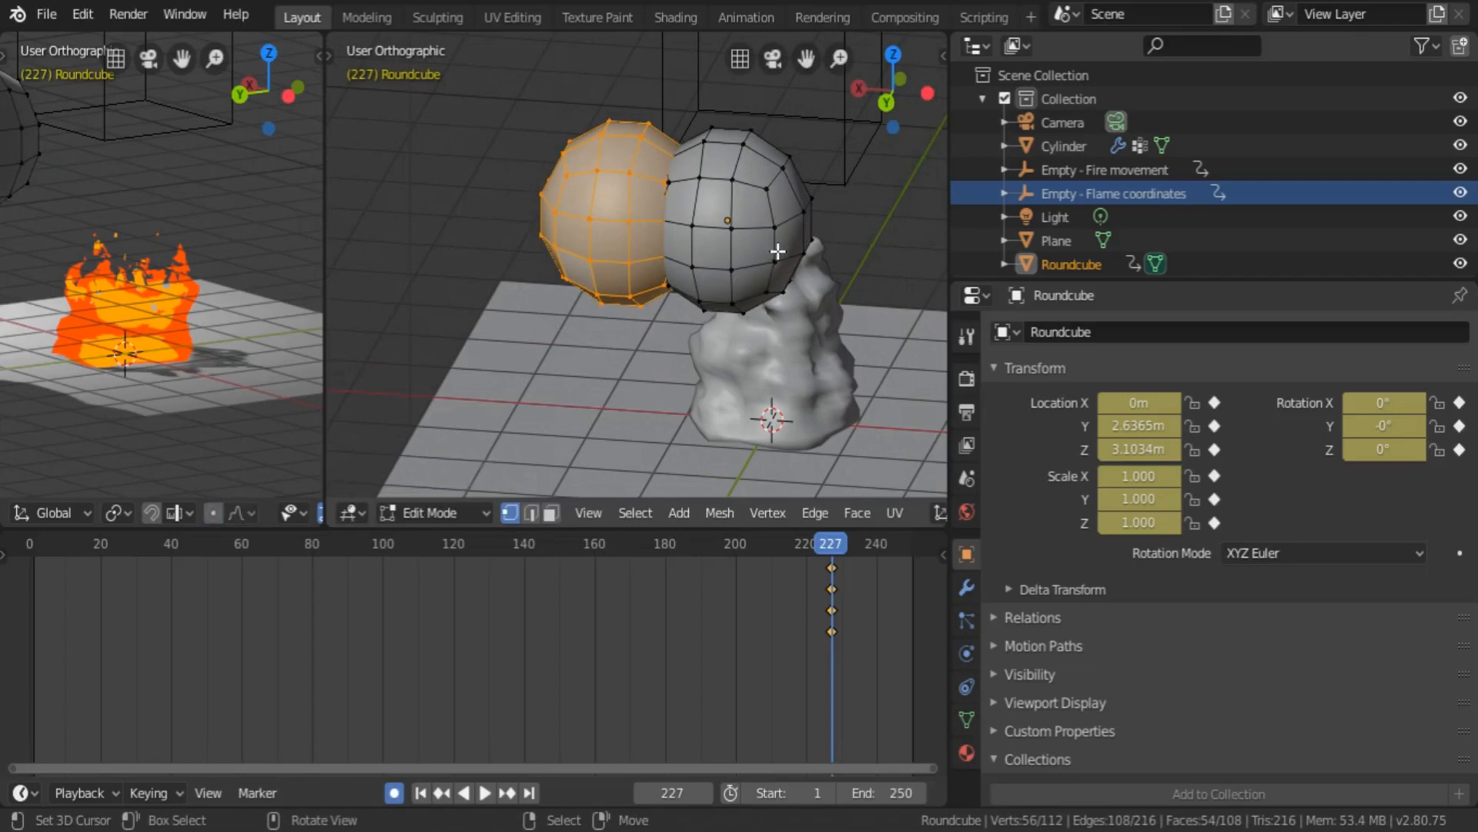
key(s)
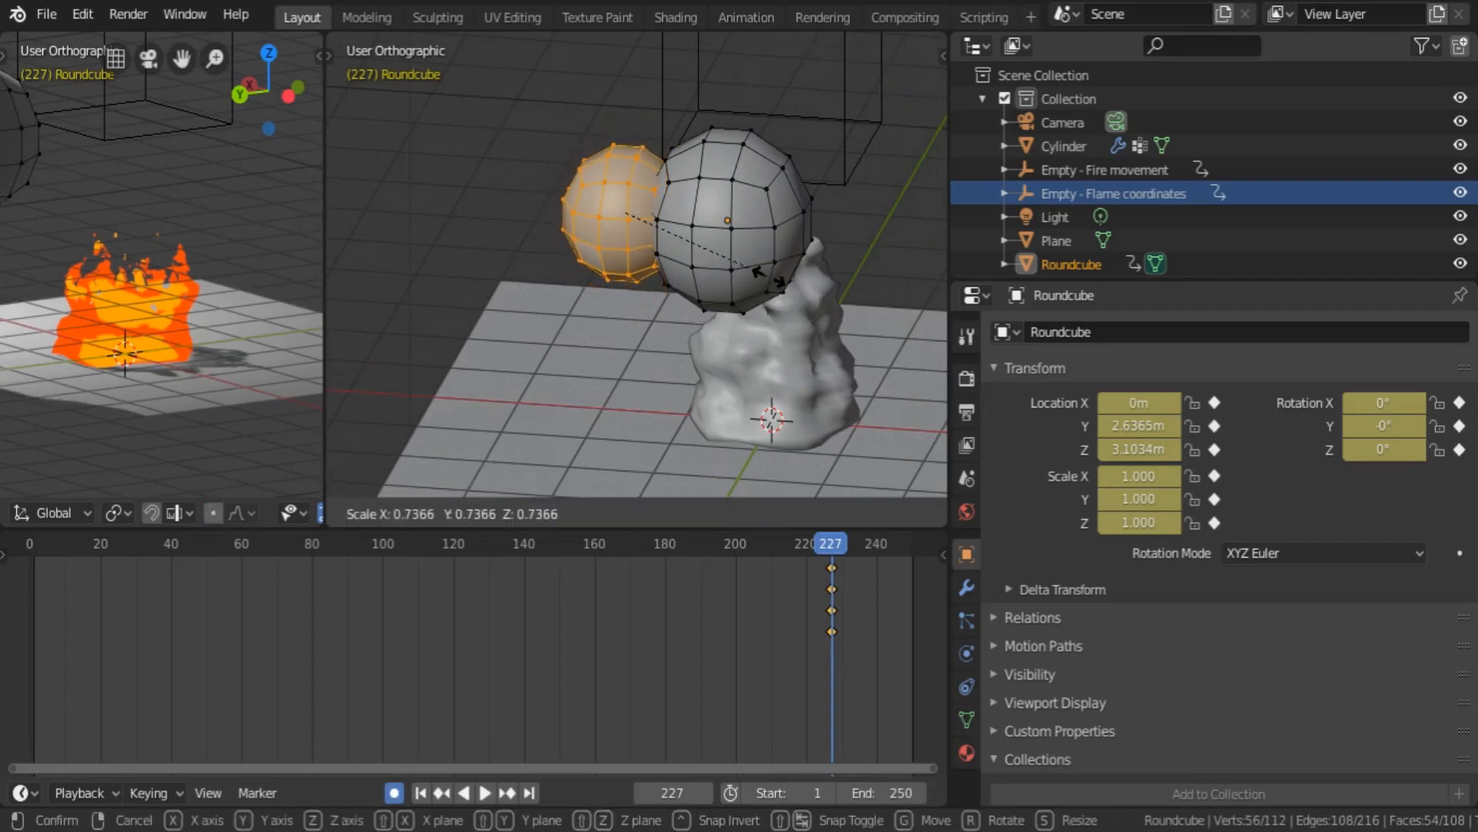
click(768, 276)
key(g)
click(774, 276)
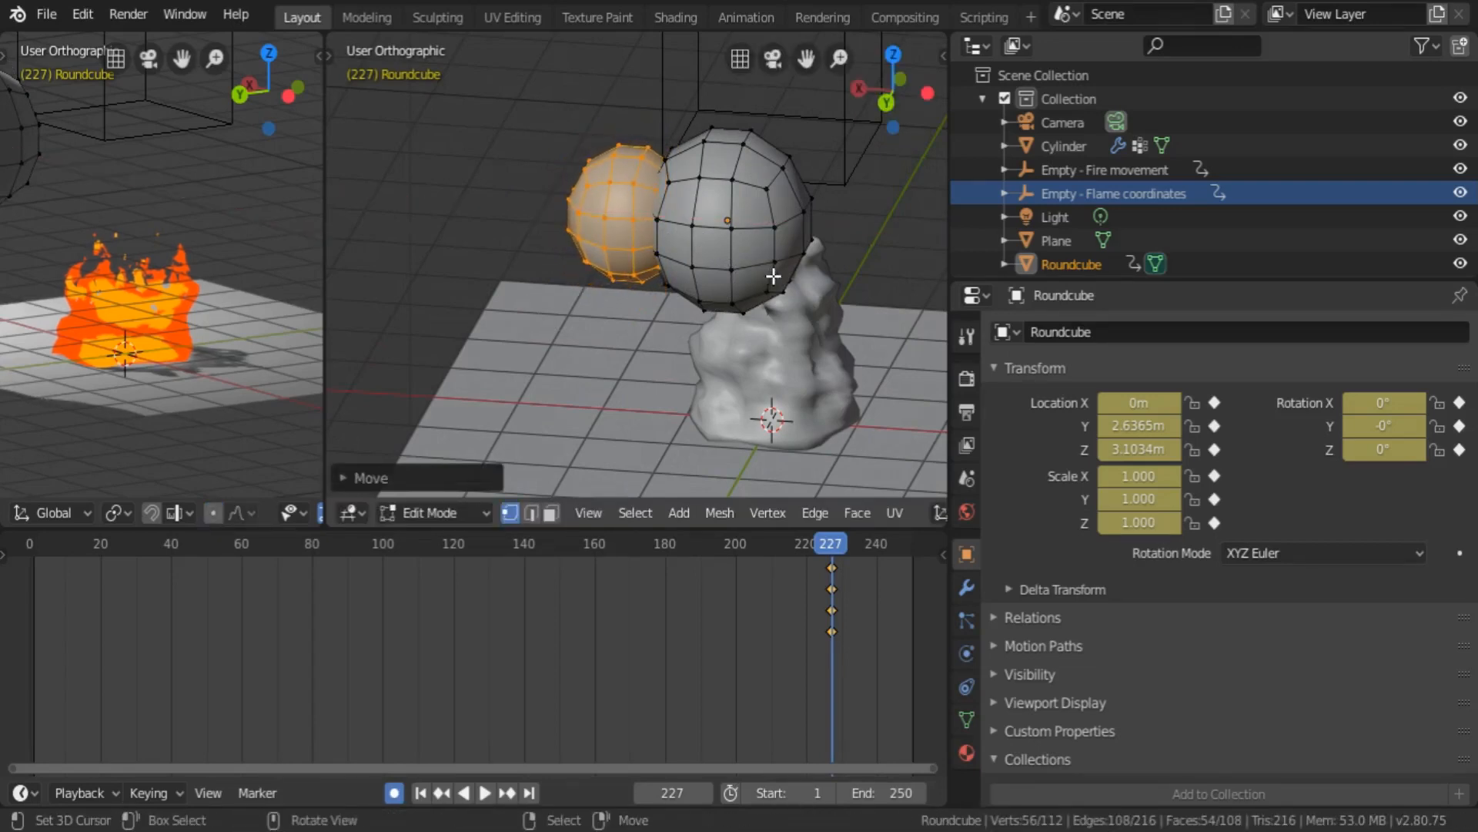
- Duplicate the smaller sphere along X to the original's opposite side, lower the copy along Z and enlarge it
key(shift+d)
key(x)
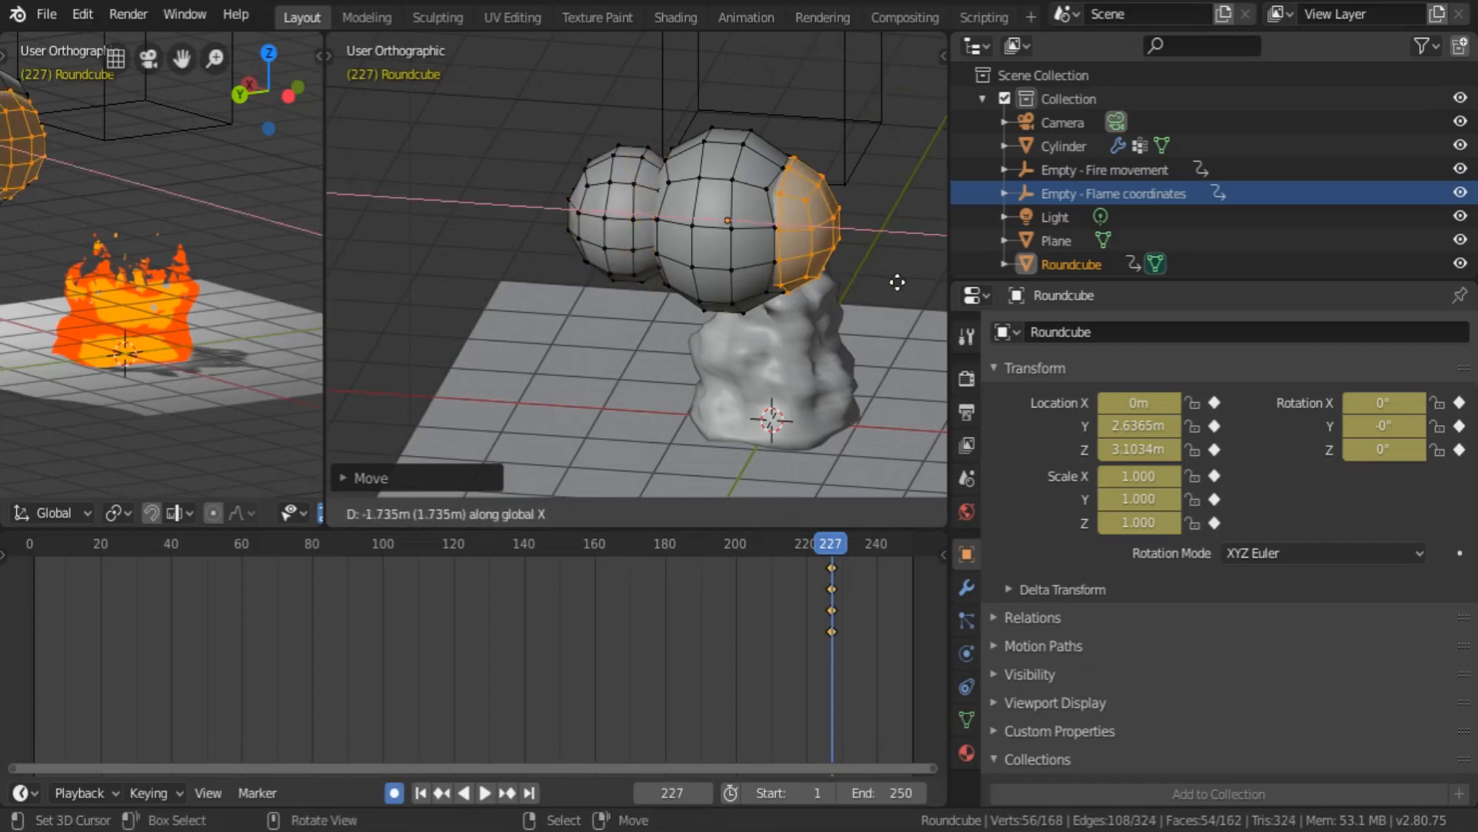
click(848, 243)
key(g)
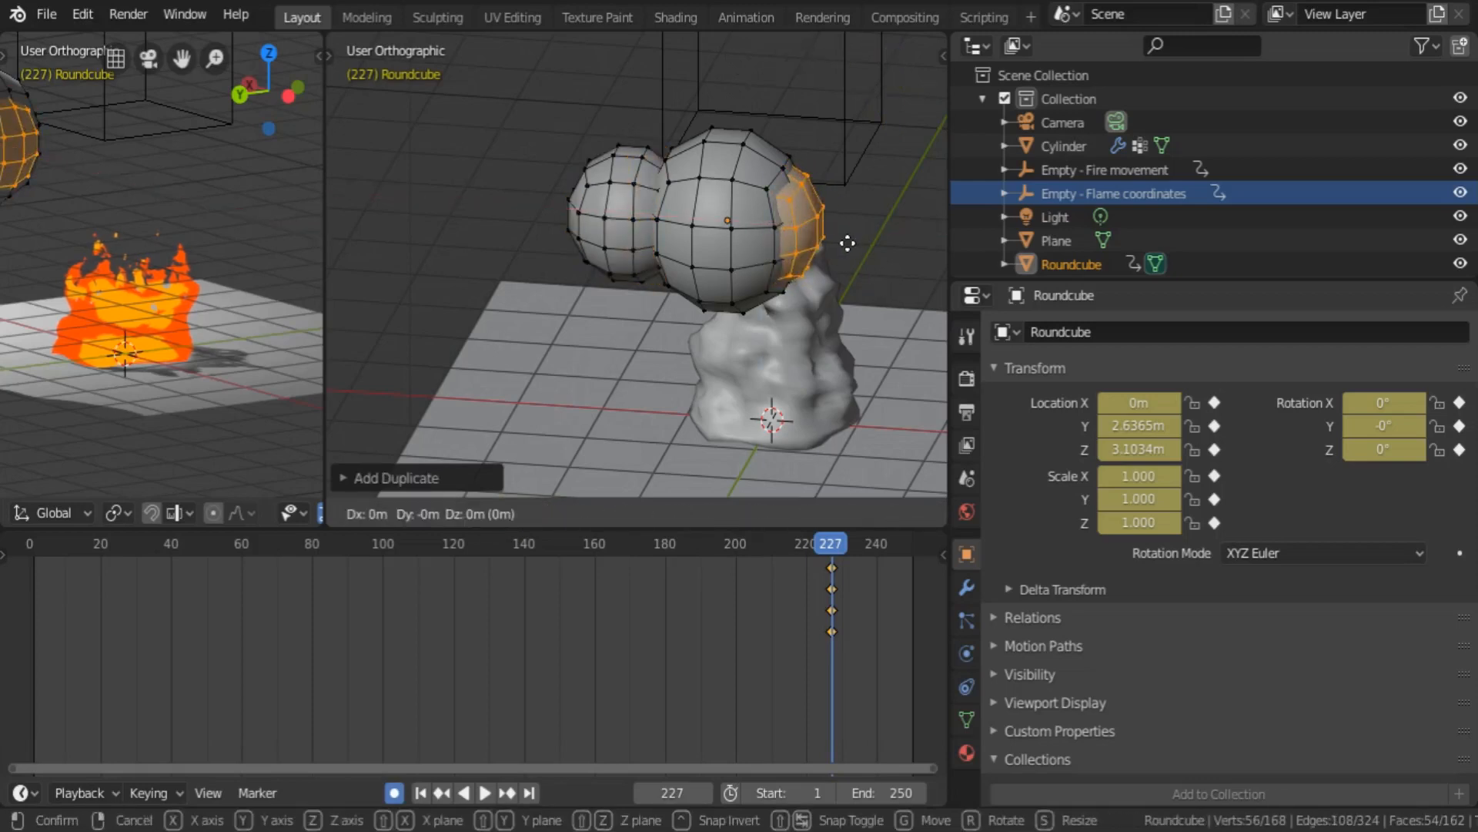
key(z)
click(858, 308)
key(s)
click(891, 332)
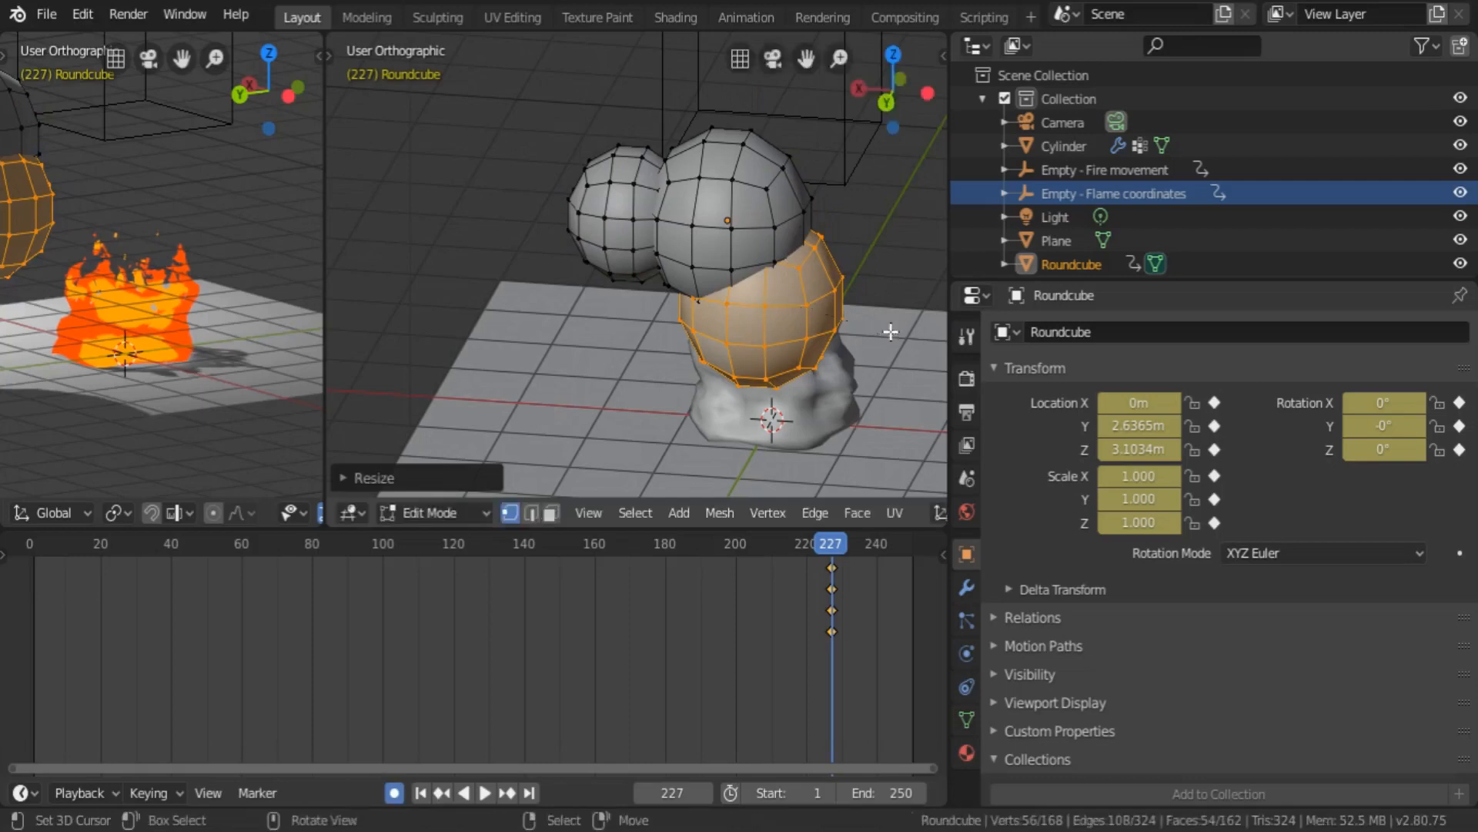
- Move the enlarged lower sphere along the global Y axis so it sits off-centre but still overlaps the main sphere
middle_drag(828, 316, 743, 310)
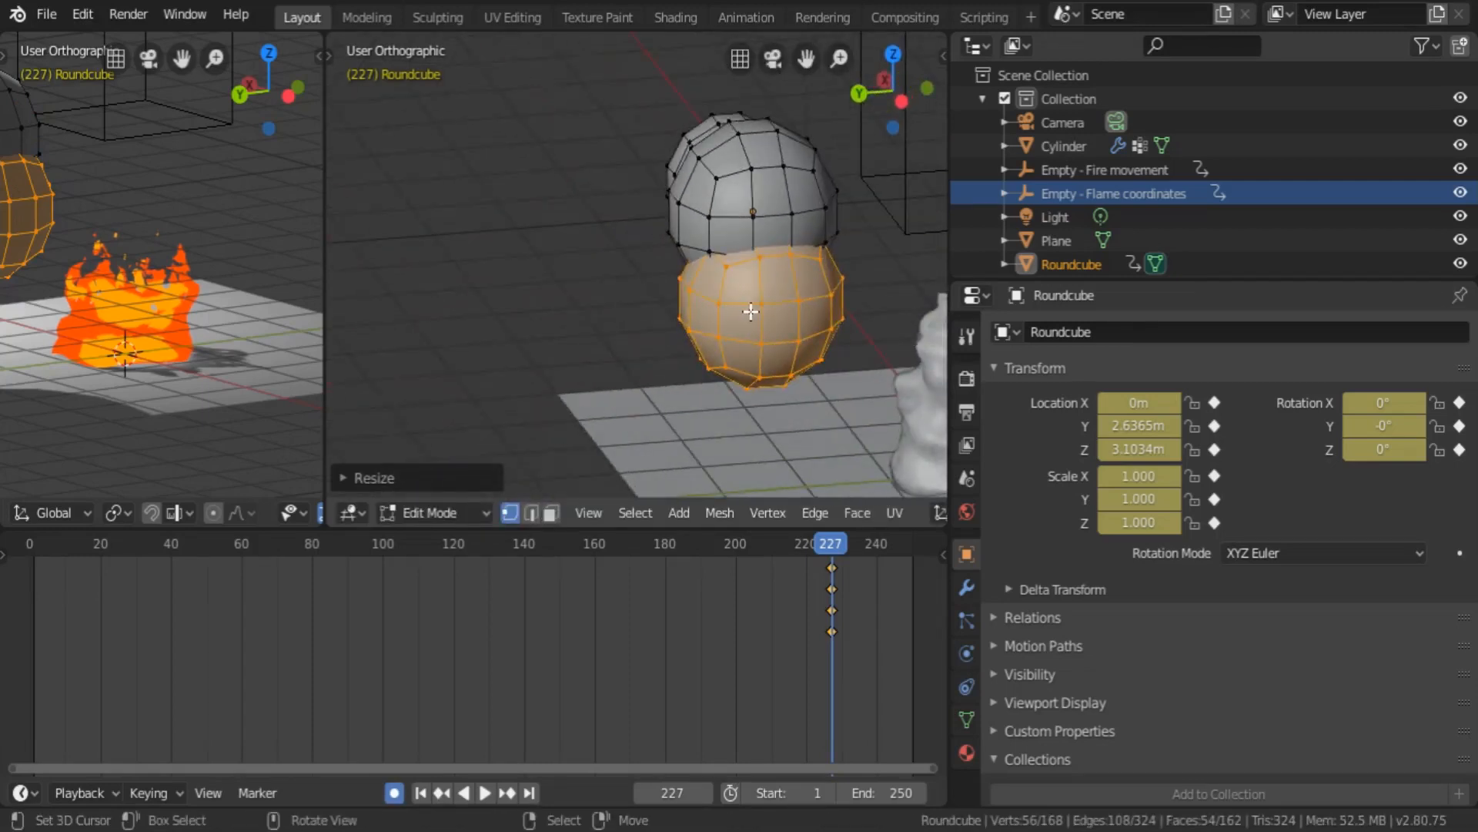
key(g)
key(x)
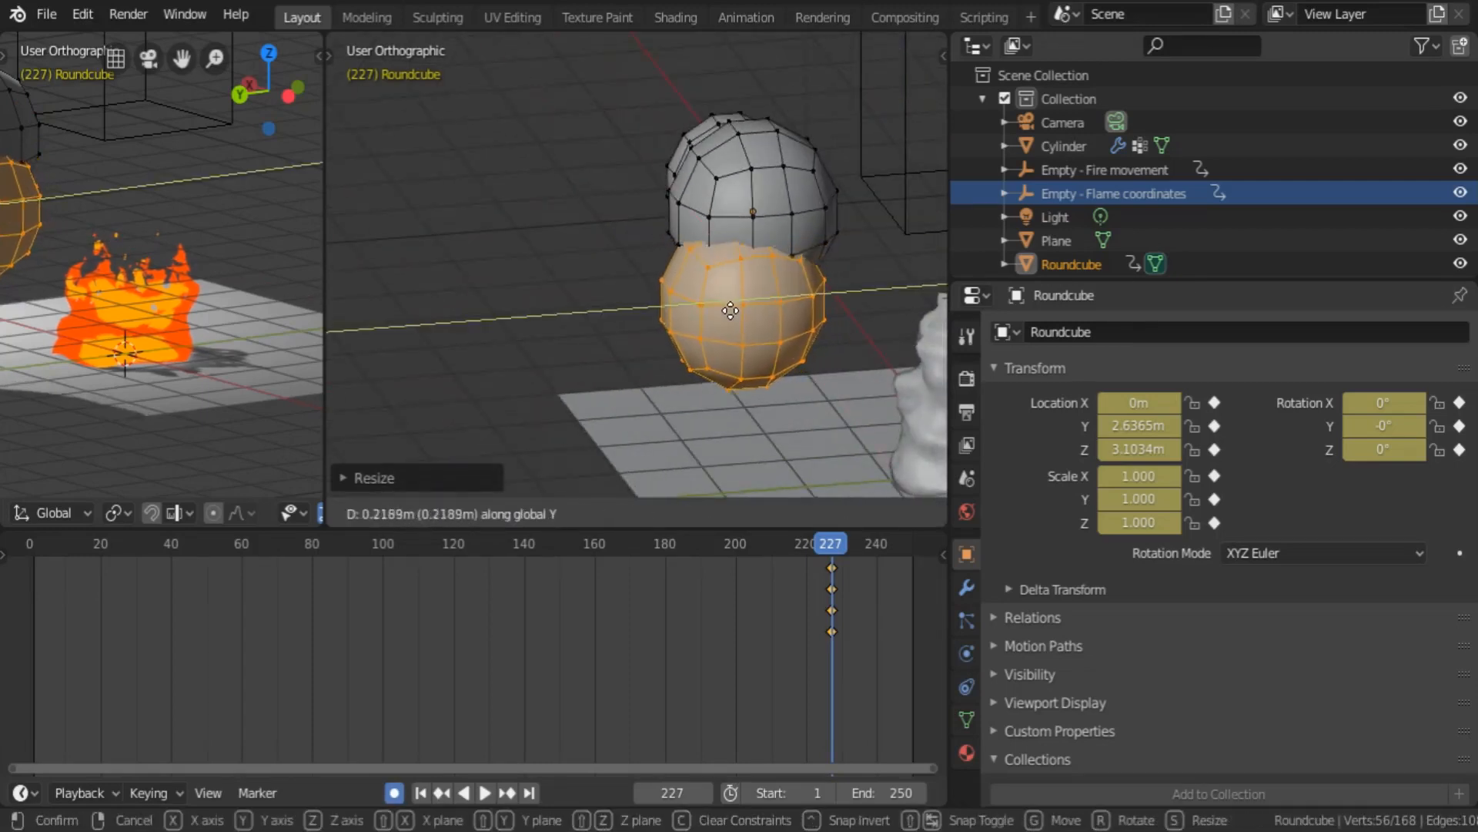
click(685, 308)
middle_drag(686, 308, 723, 218)
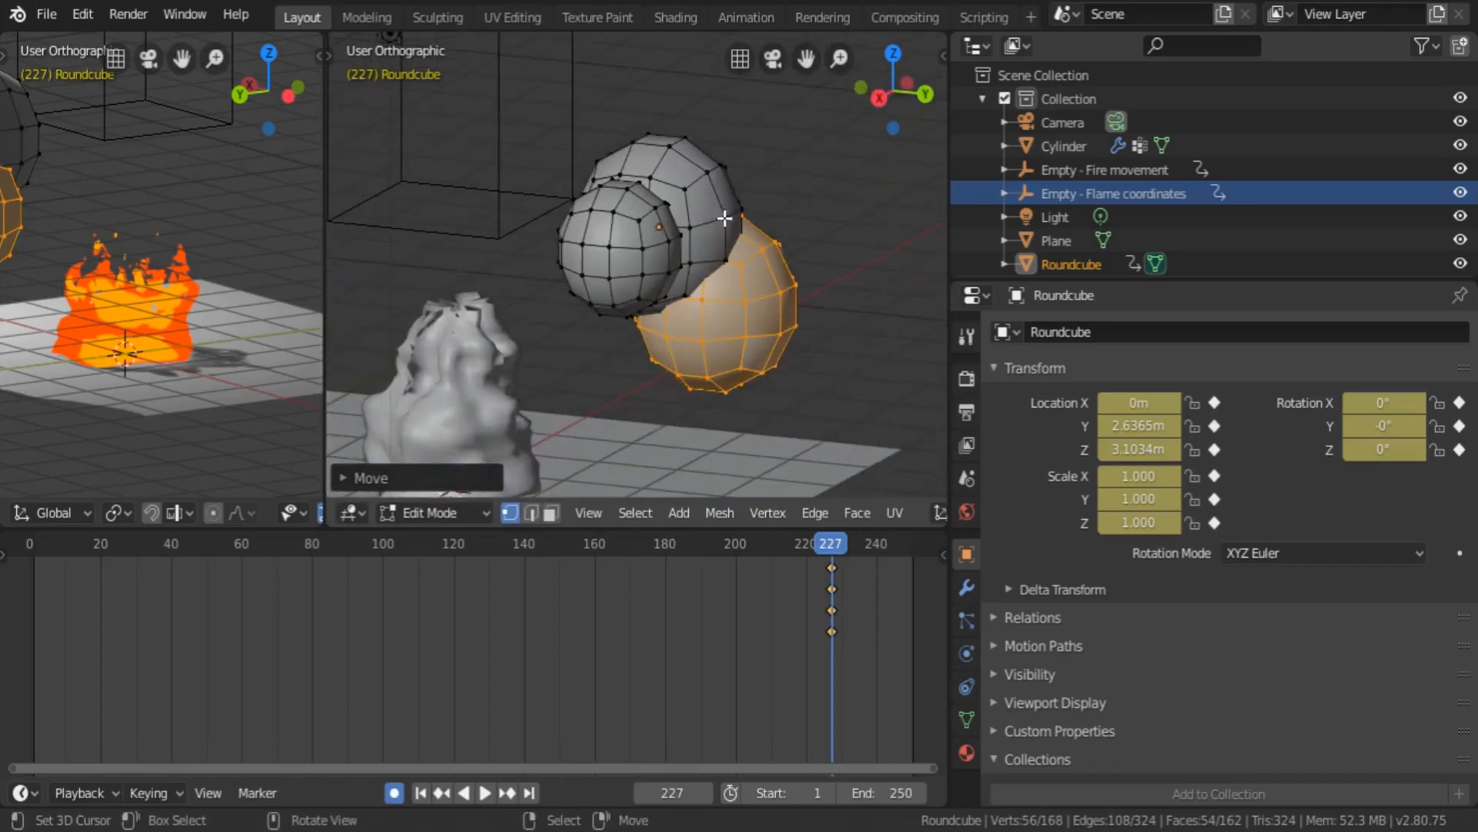
- Duplicate the main sphere together with the enlarged lower sphere and place the copies diagonally above the originals
key(l)
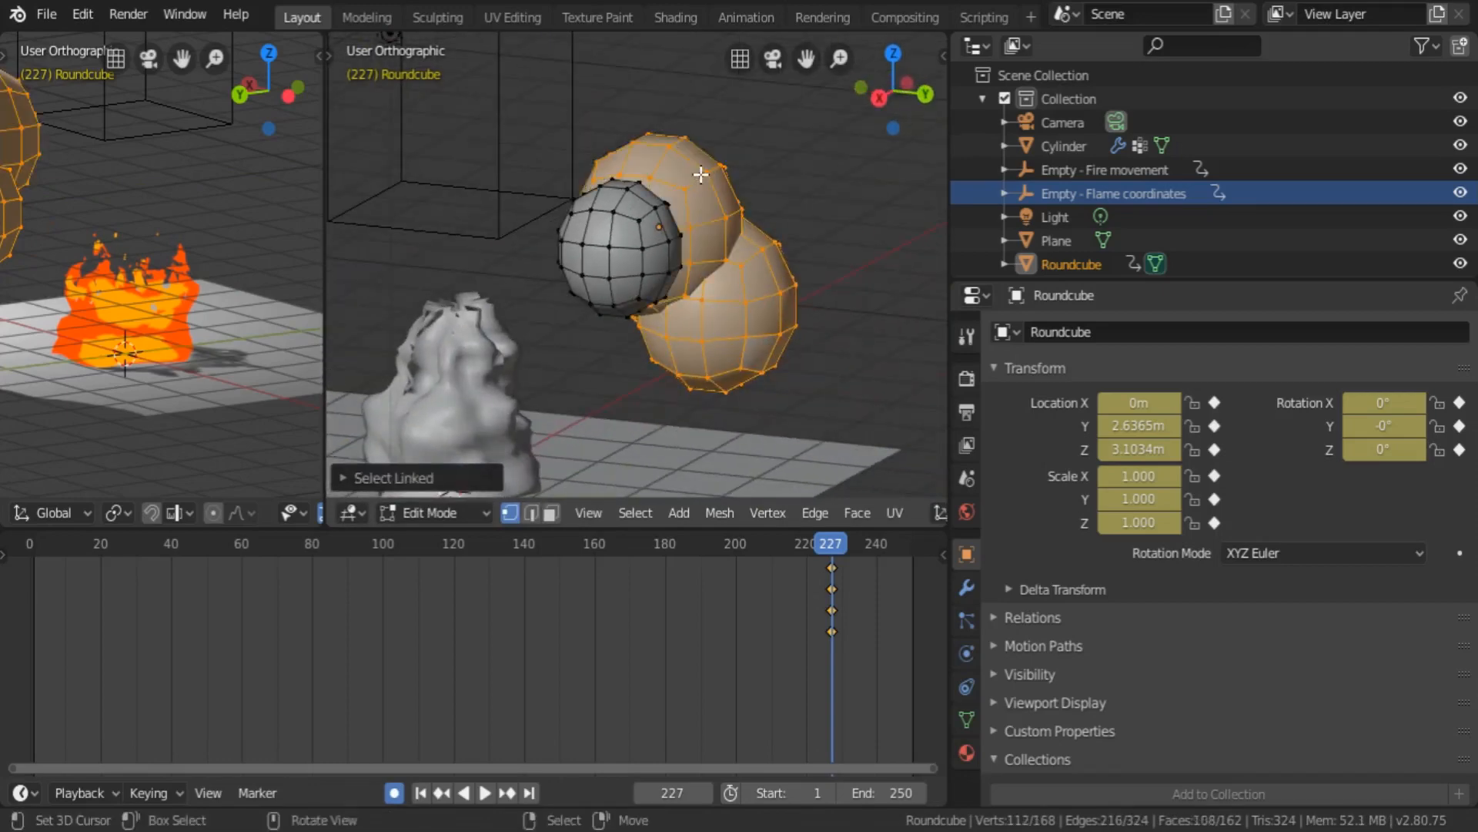
middle_drag(760, 216, 724, 225)
key(shift+d)
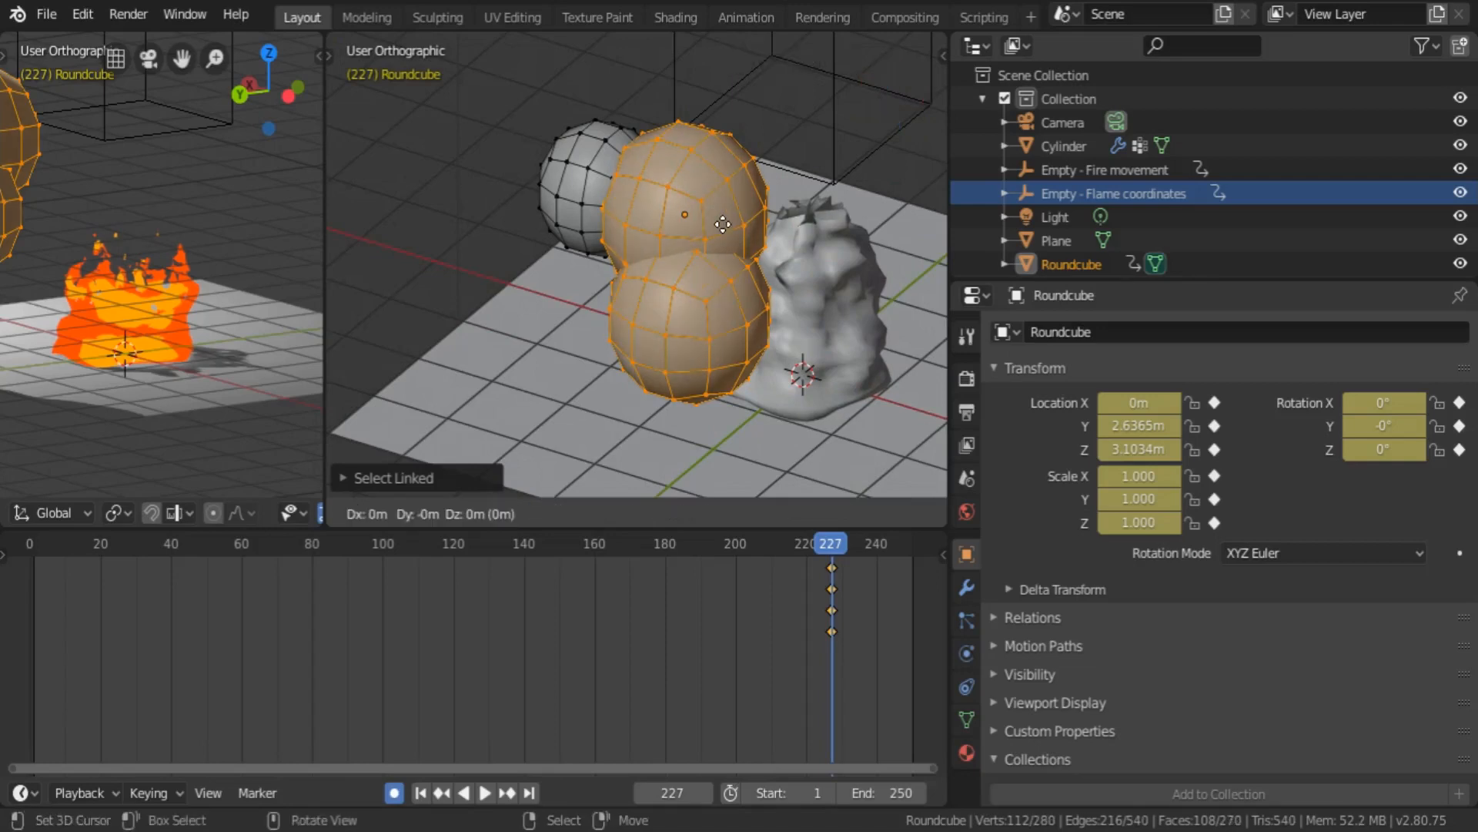
click(813, 170)
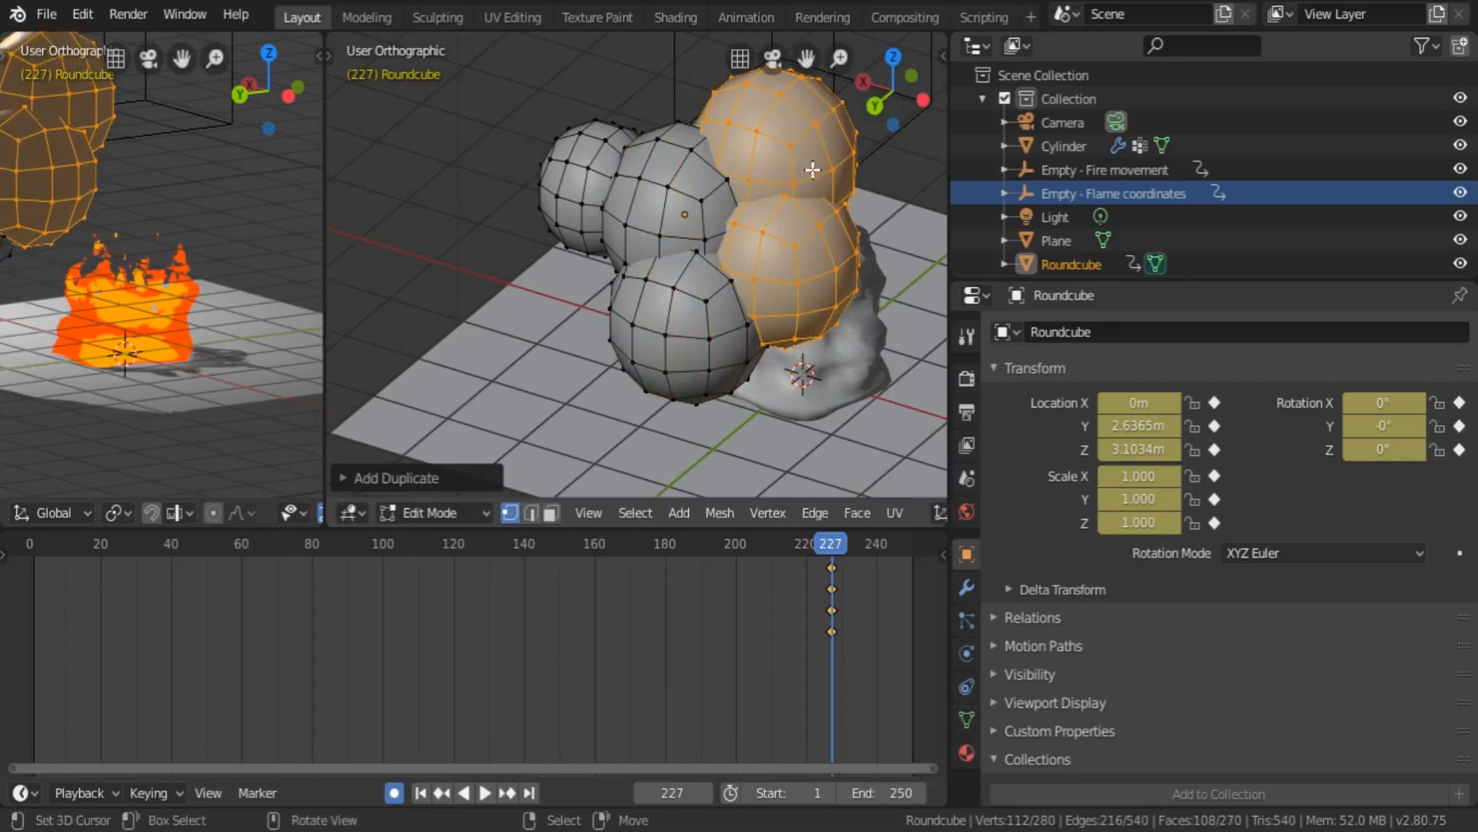
- Isolate one of the duplicated spheres by its linked geometry and shift it along the Y axis
key(alt+a)
key(l)
key(alt+a)
key(l)
middle_drag(803, 122, 797, 297)
key(g)
key(y)
click(697, 308)
- Rescale the shifted sphere to vary the cluster, deselect all geometry and return to Object Mode
middle_drag(697, 308, 783, 312)
key(s)
click(650, 333)
key(alt+a)
key(Tab)
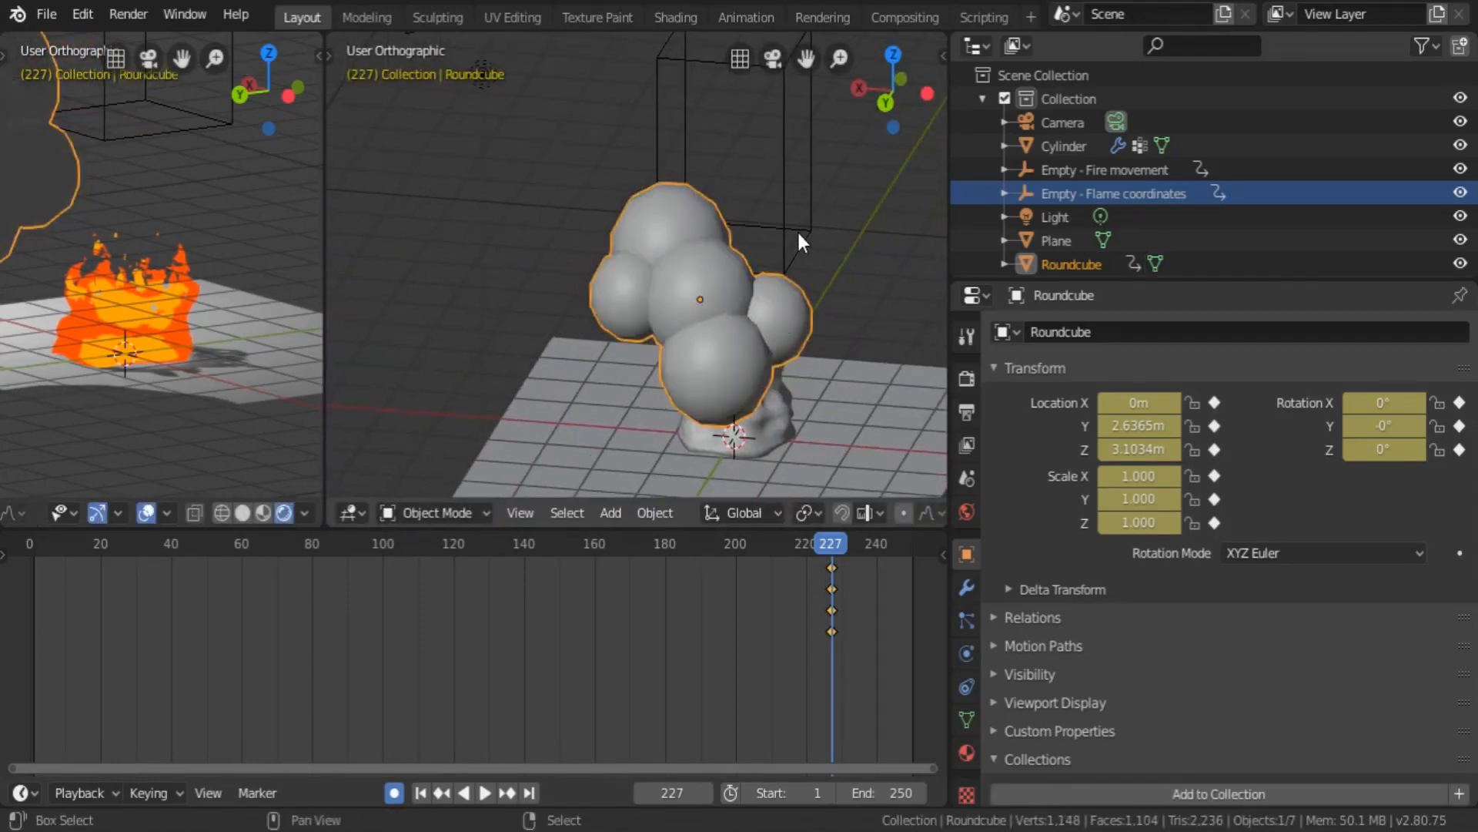
- Add a new round cube mesh at the 3D cursor on the world origin
key(shift+a)
mouse_move(797, 233)
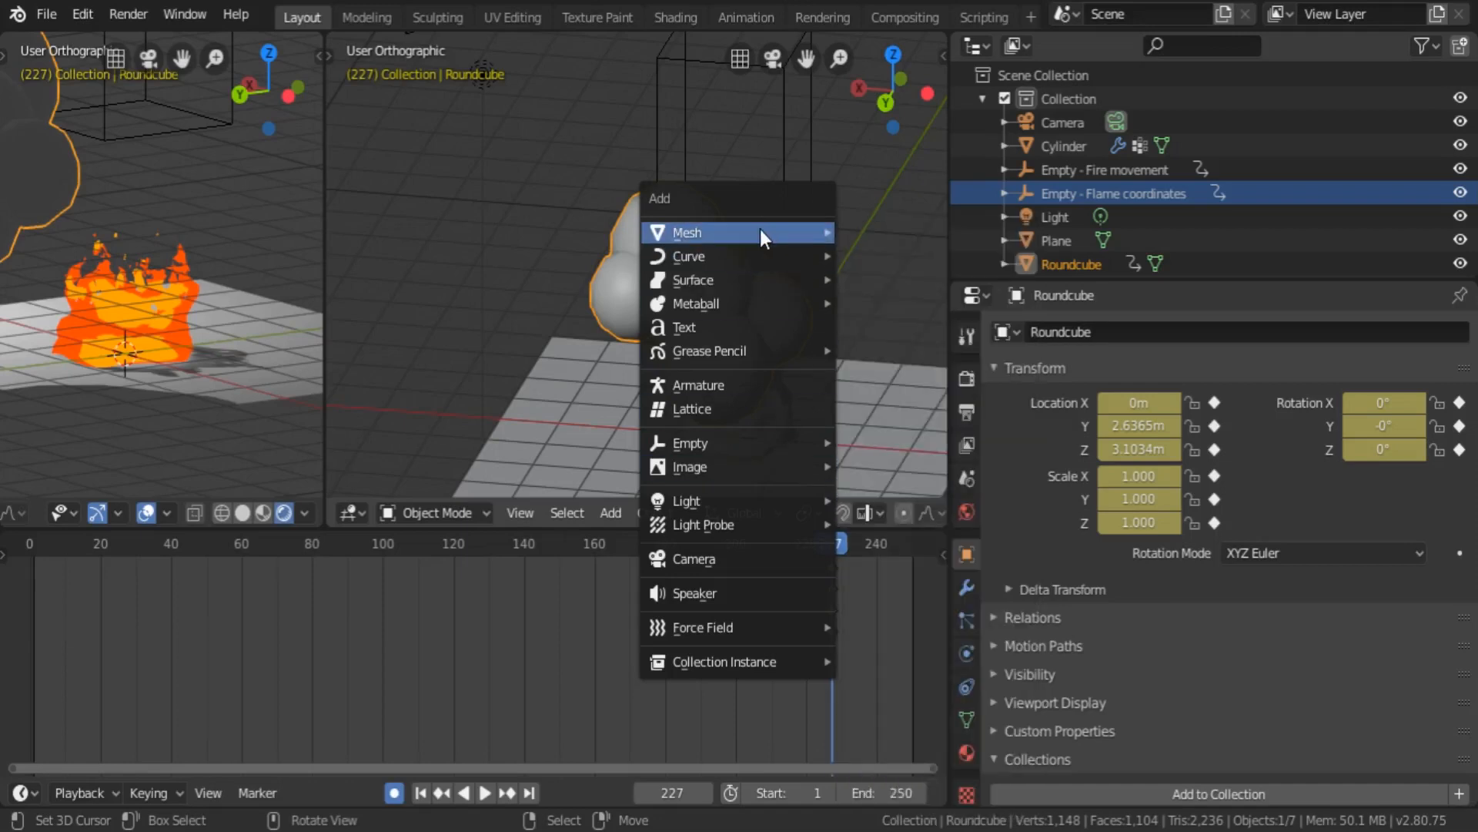
click(911, 653)
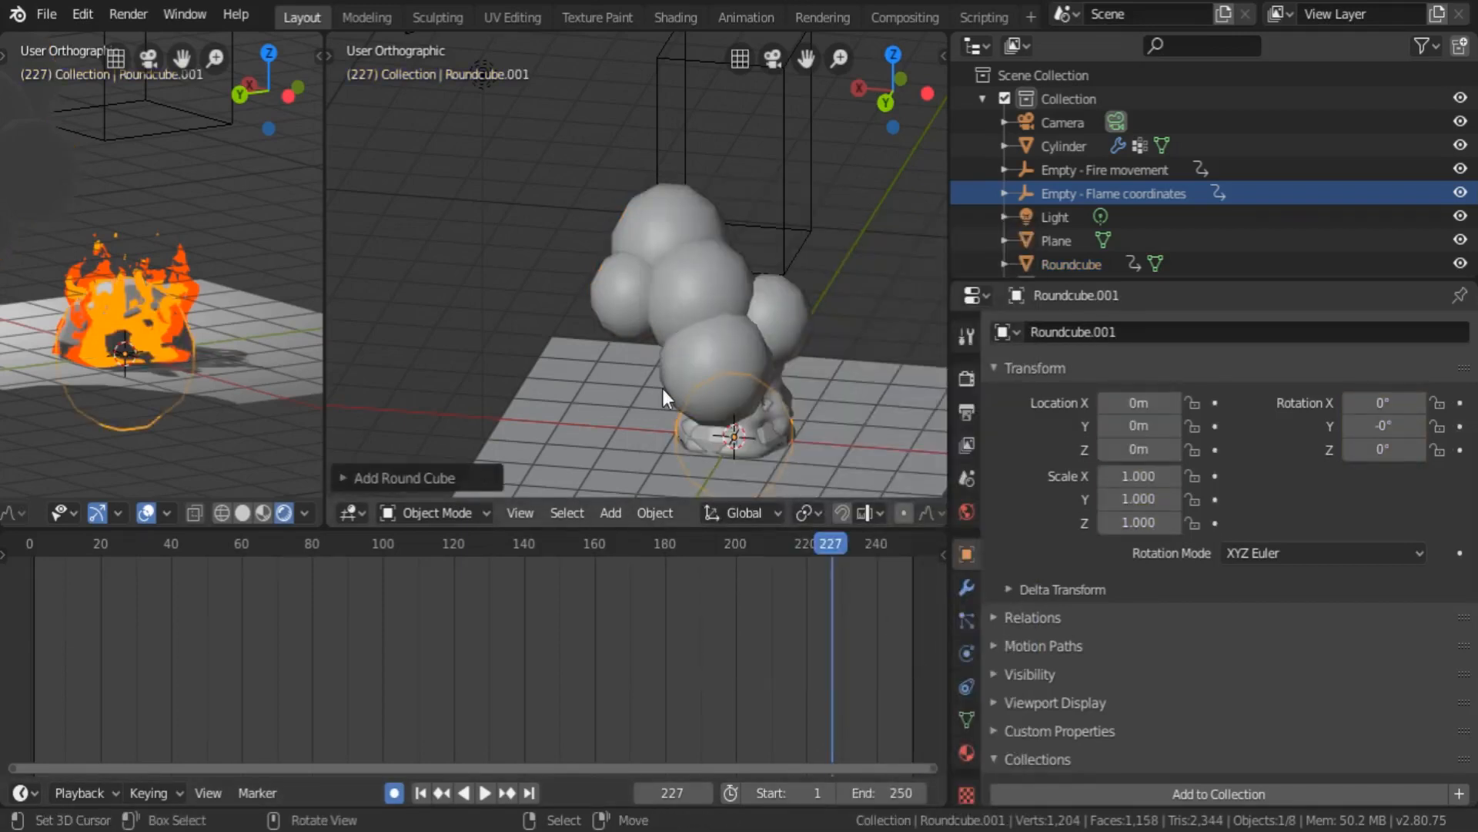
- Snap the 3D cursor to the sphere cluster's origin and snap the new round cube to the cursor
middle_drag(819, 399, 590, 279)
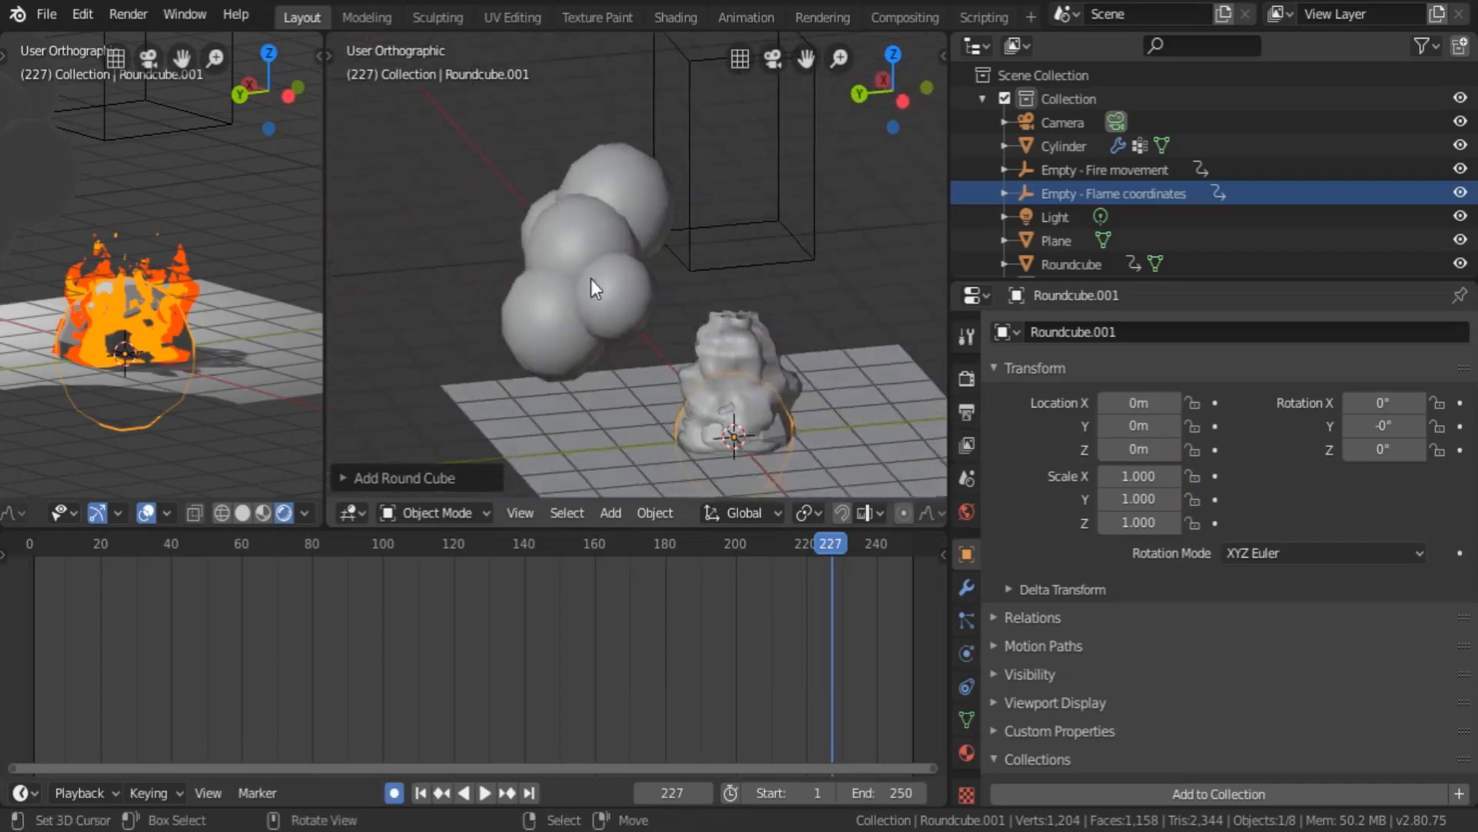
right_click(596, 270)
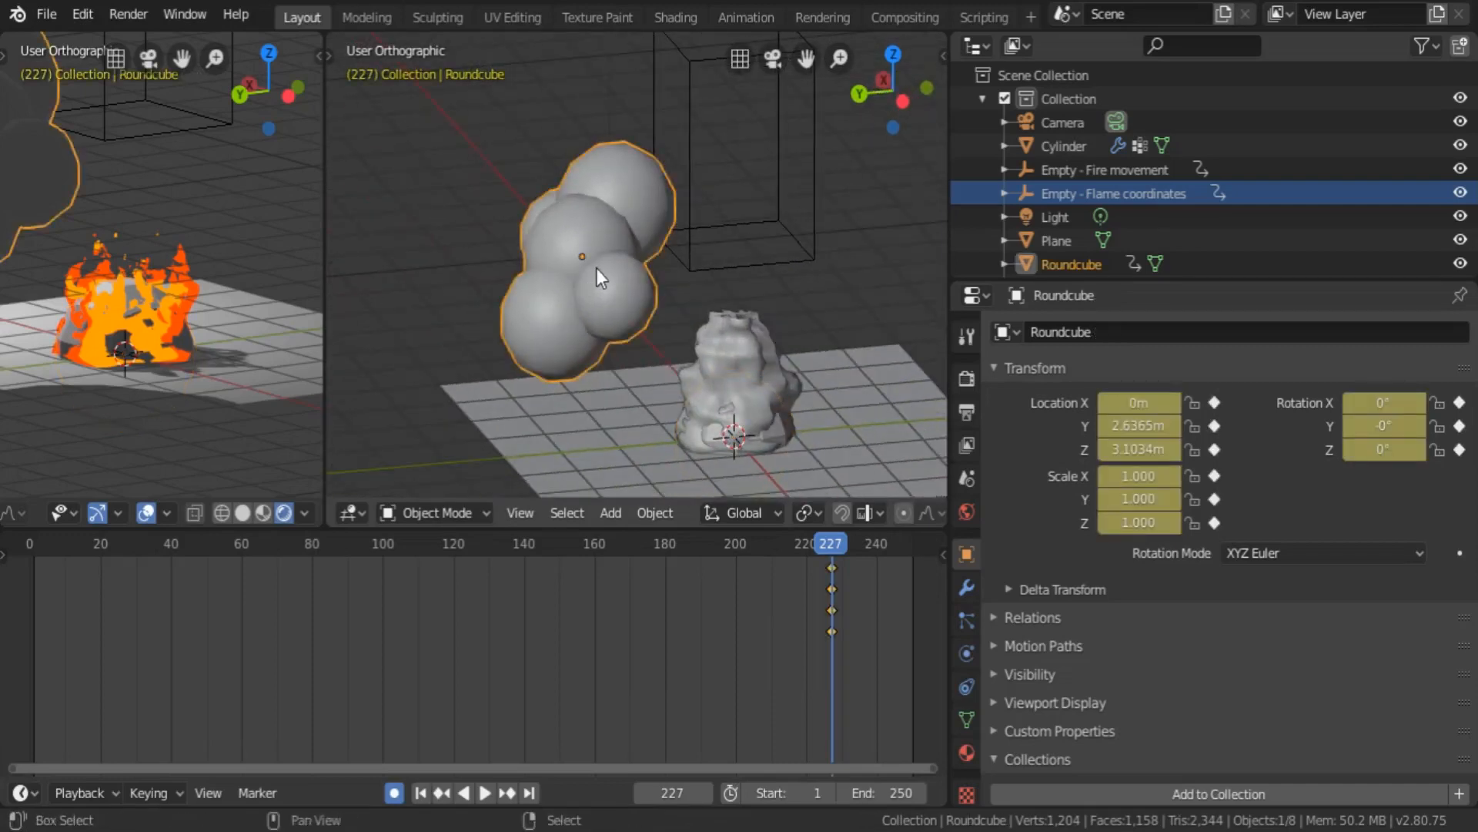
key(shift+s)
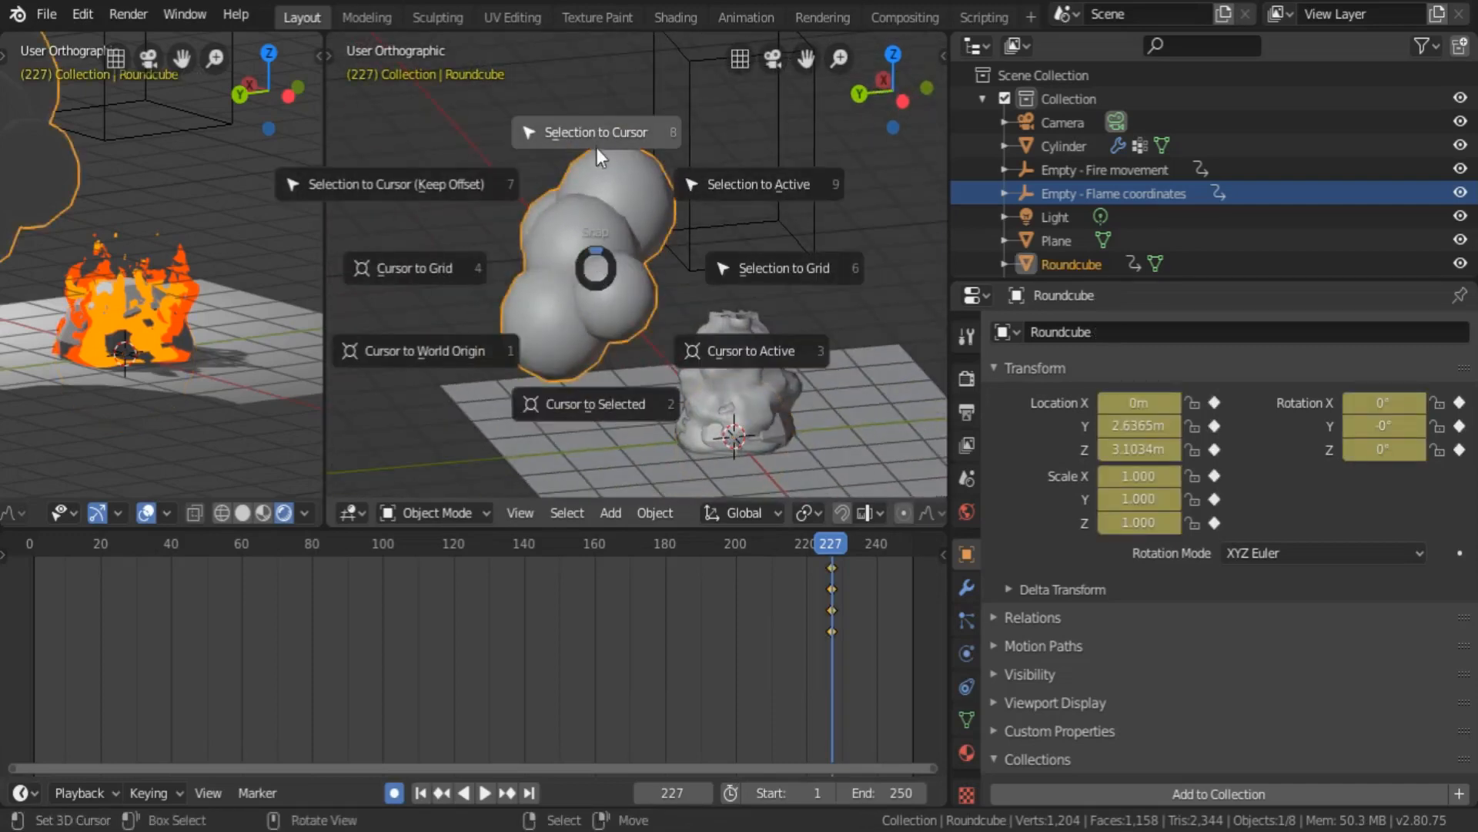
click(602, 399)
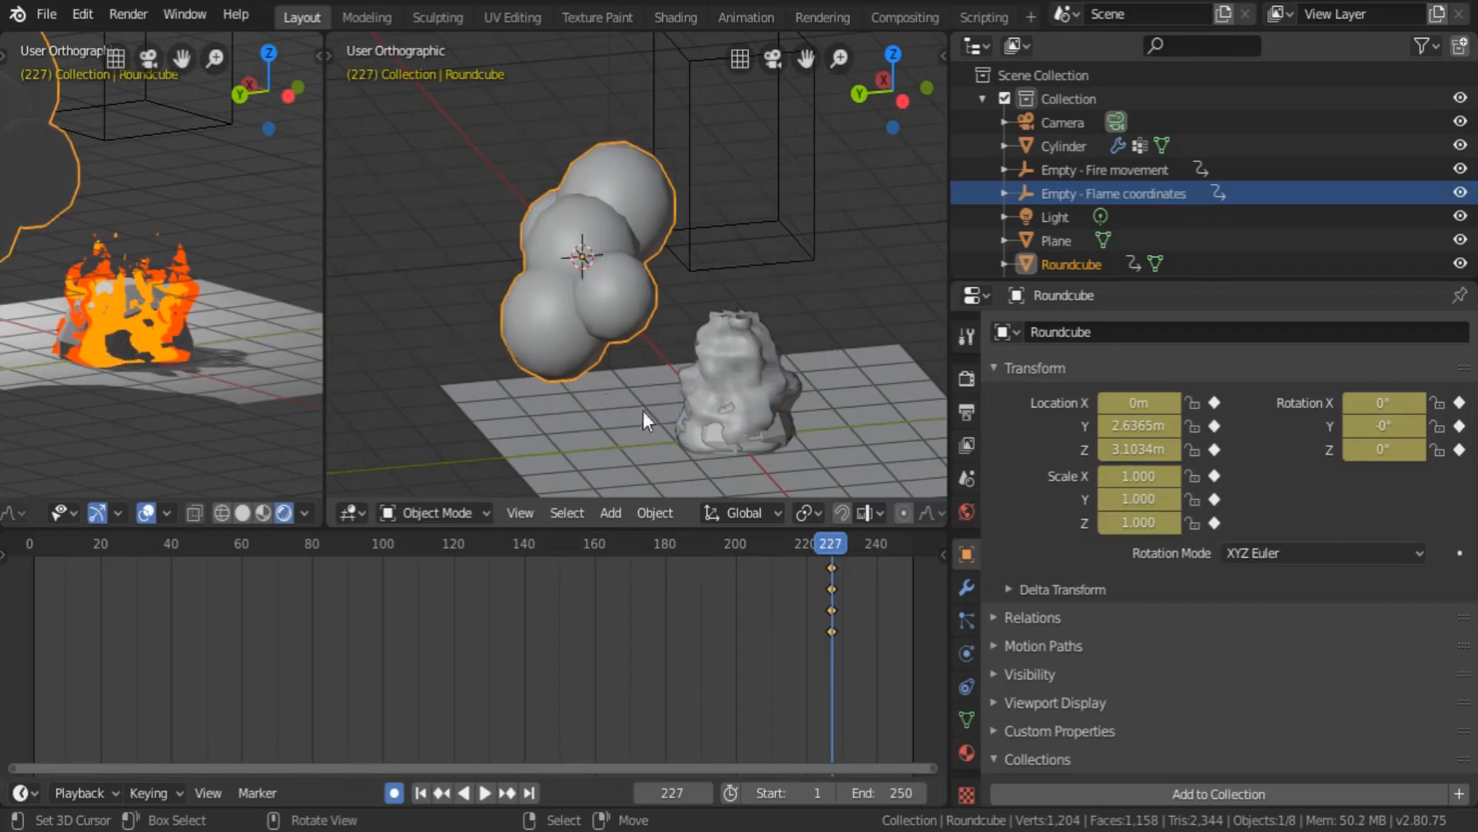
right_click(718, 437)
key(shift+s)
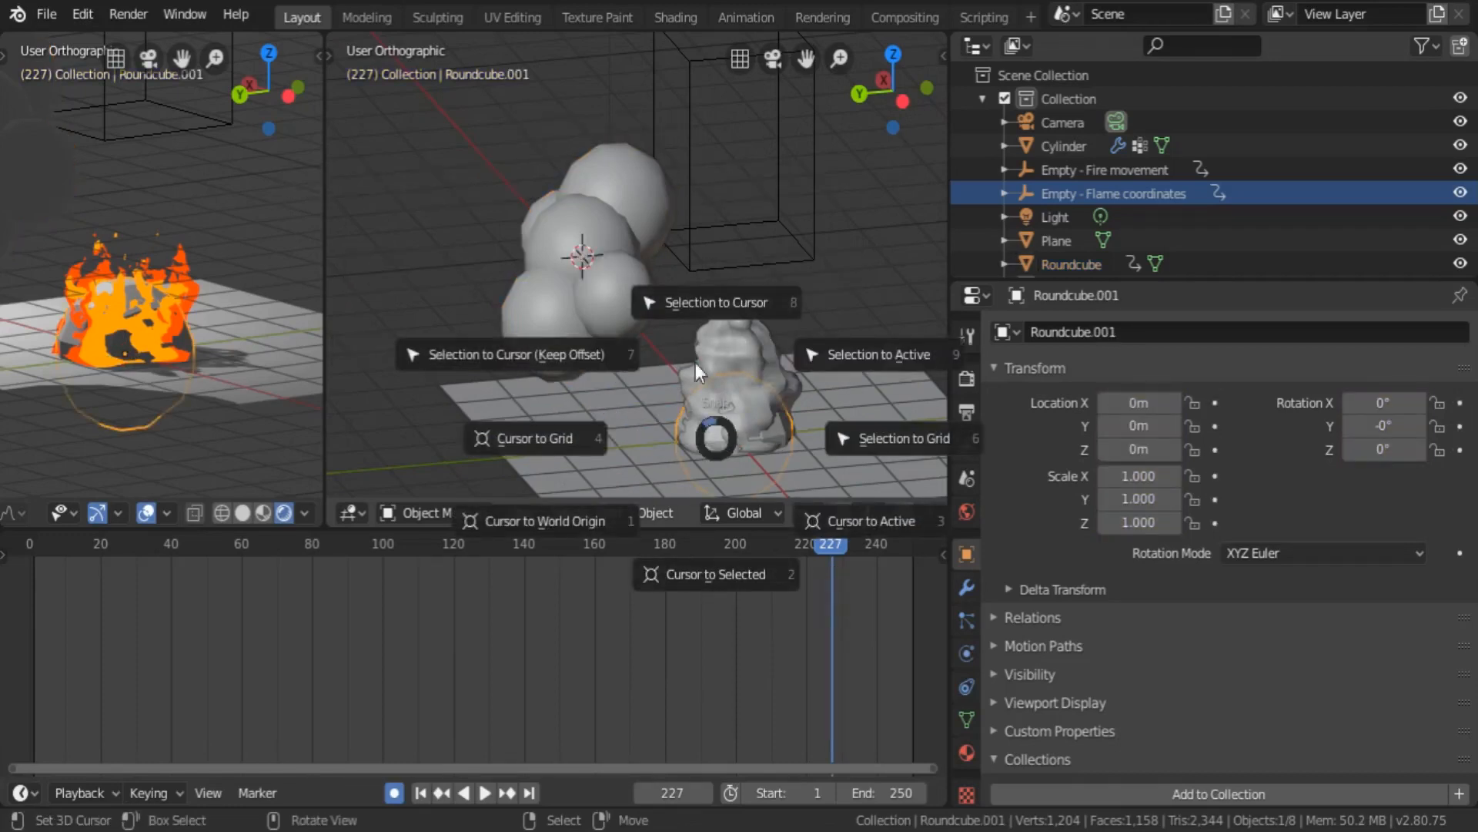
click(701, 299)
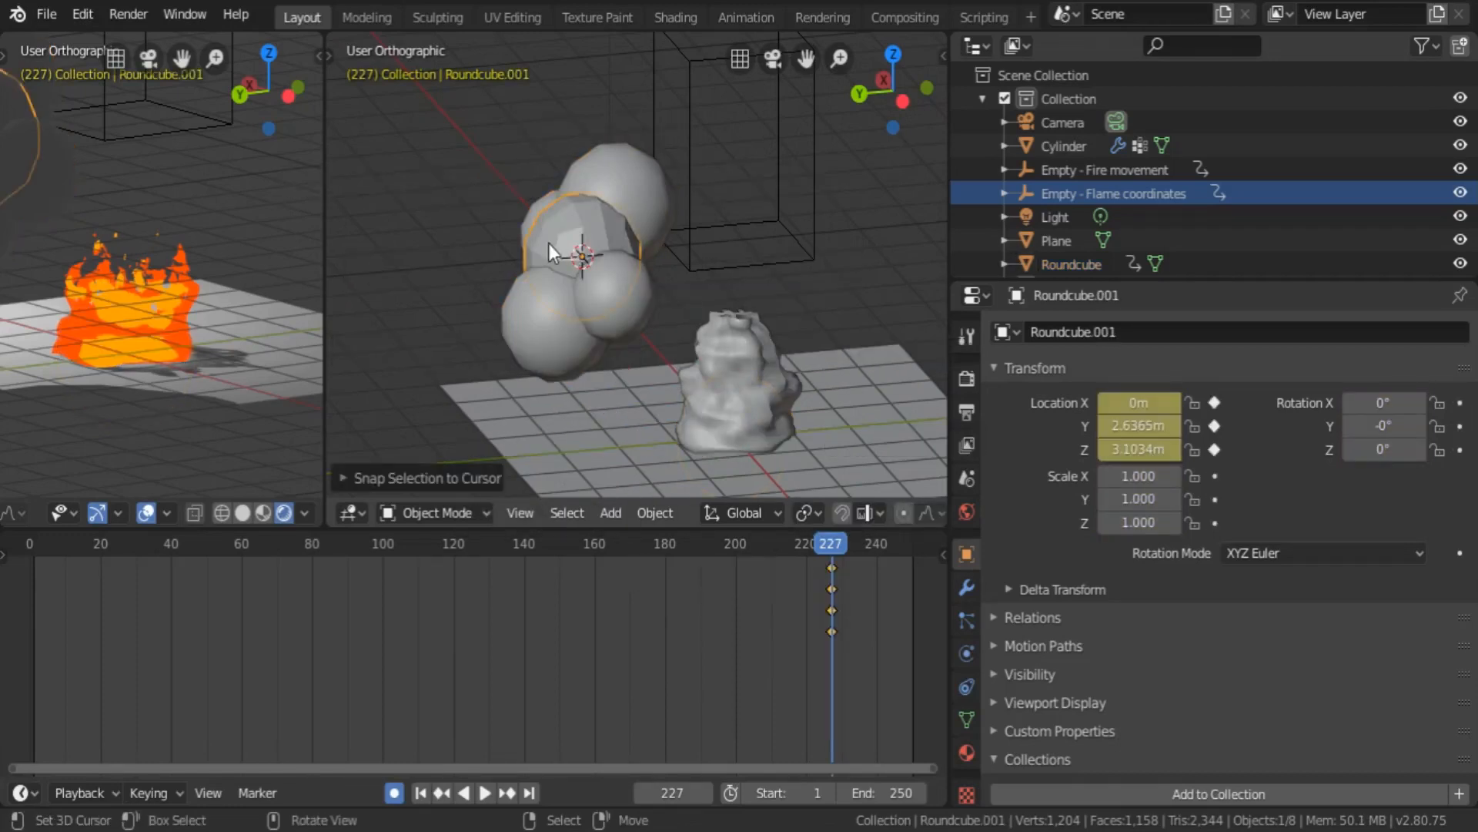
- Scale the new round cube to 2.250 so it encloses the cluster, and shade it smooth
middle_drag(626, 251, 651, 319)
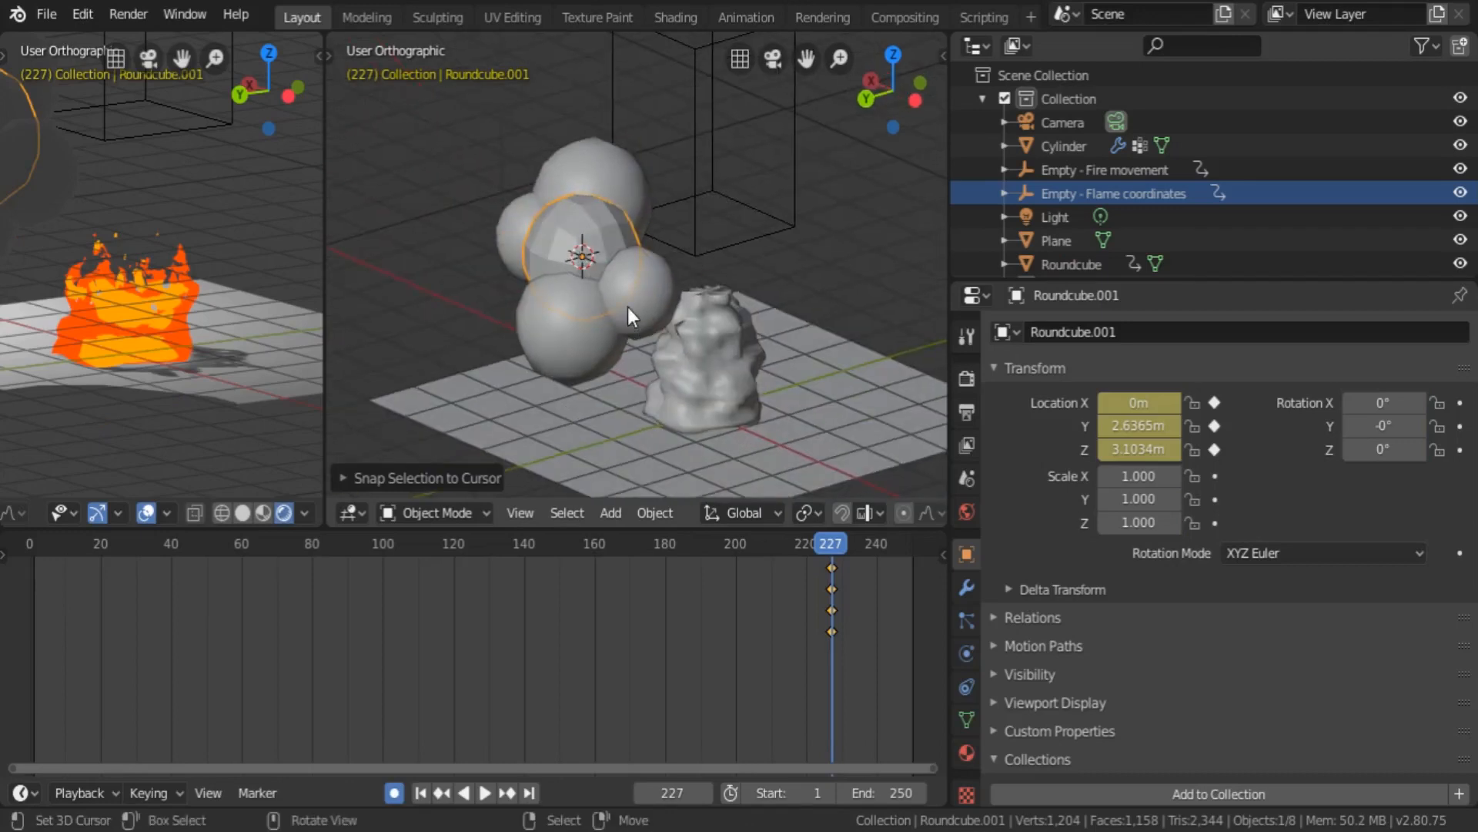
key(s)
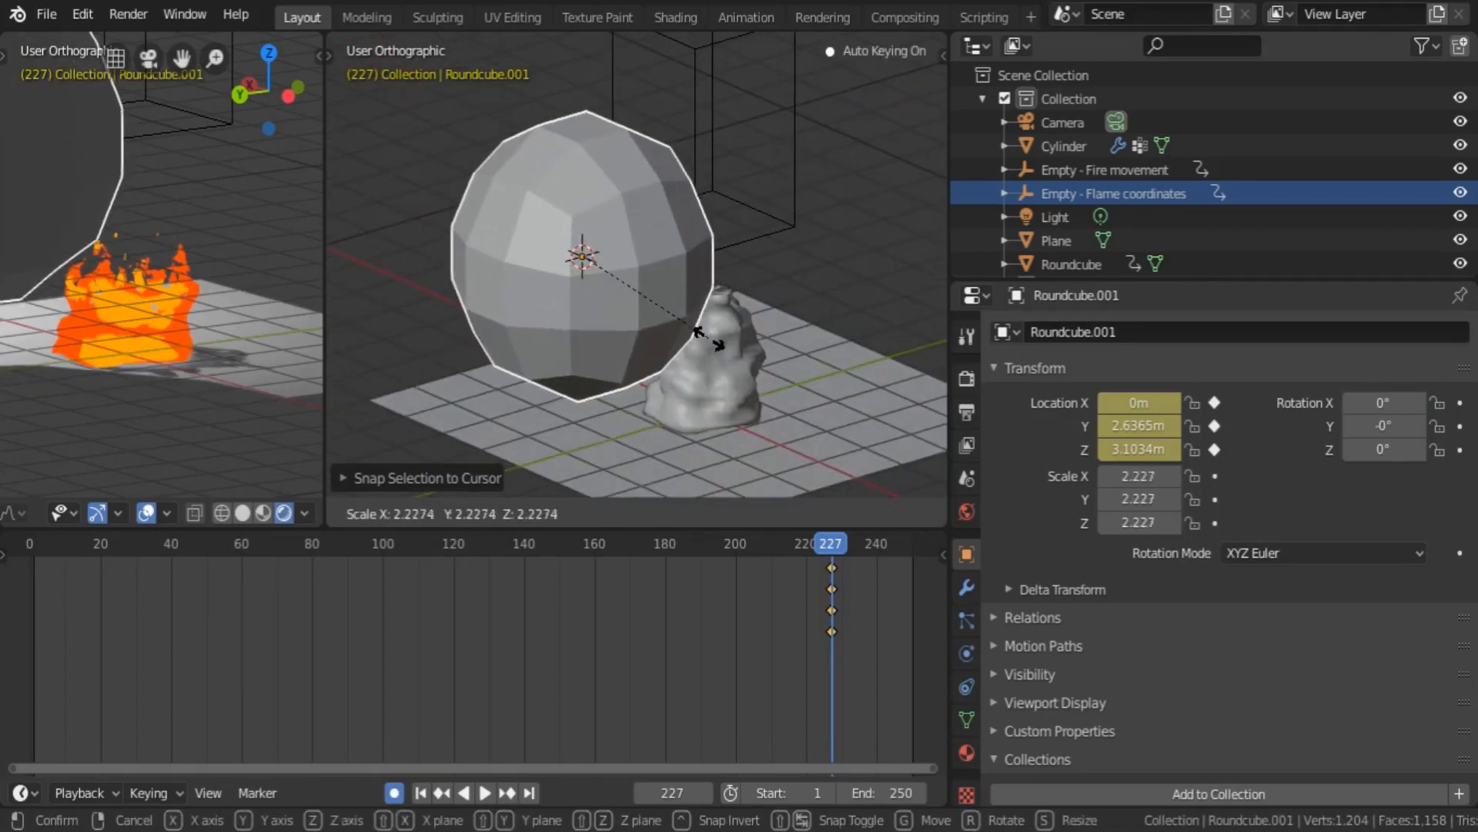
click(701, 348)
click(655, 512)
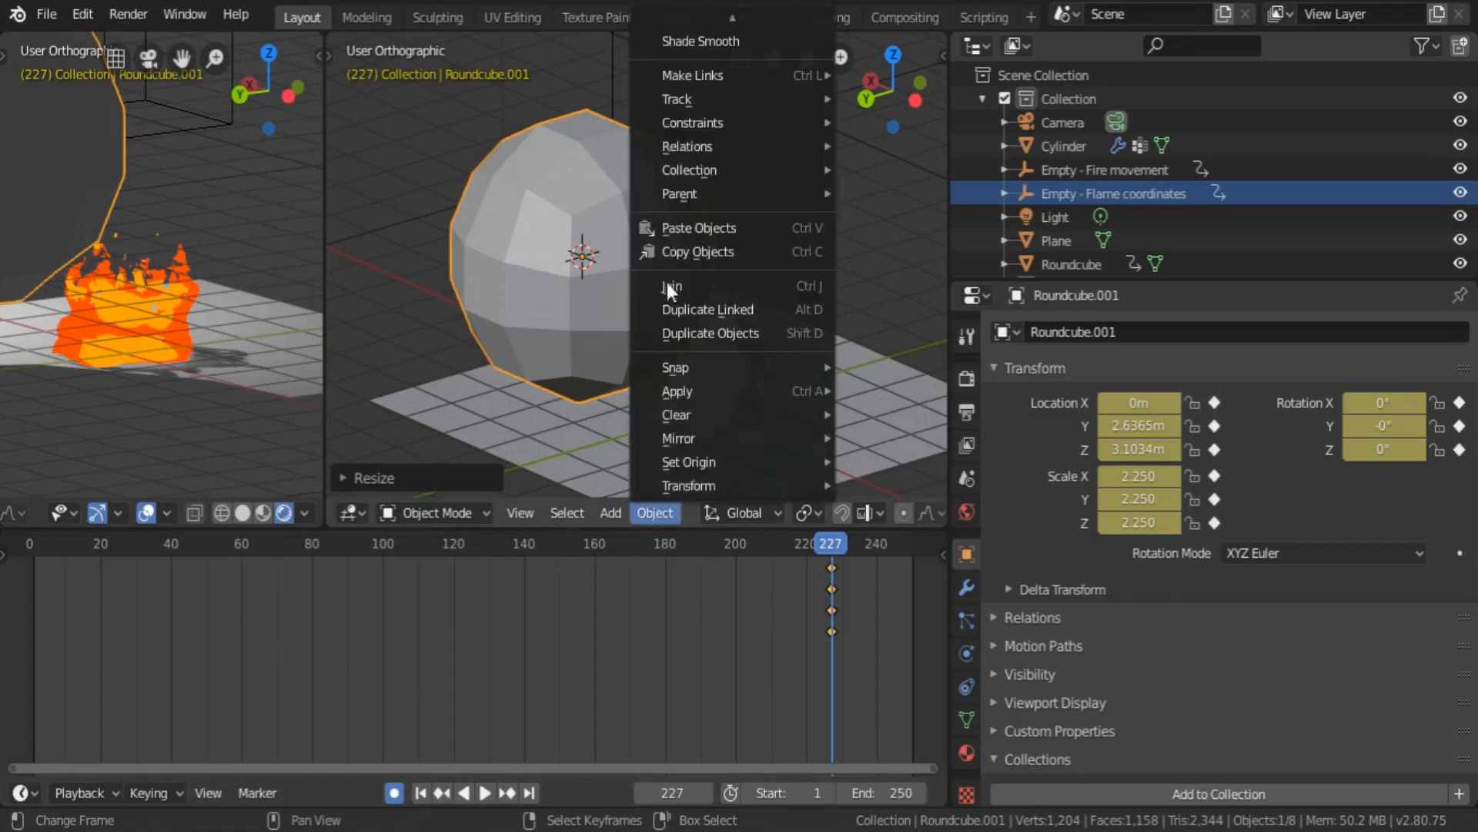
click(715, 41)
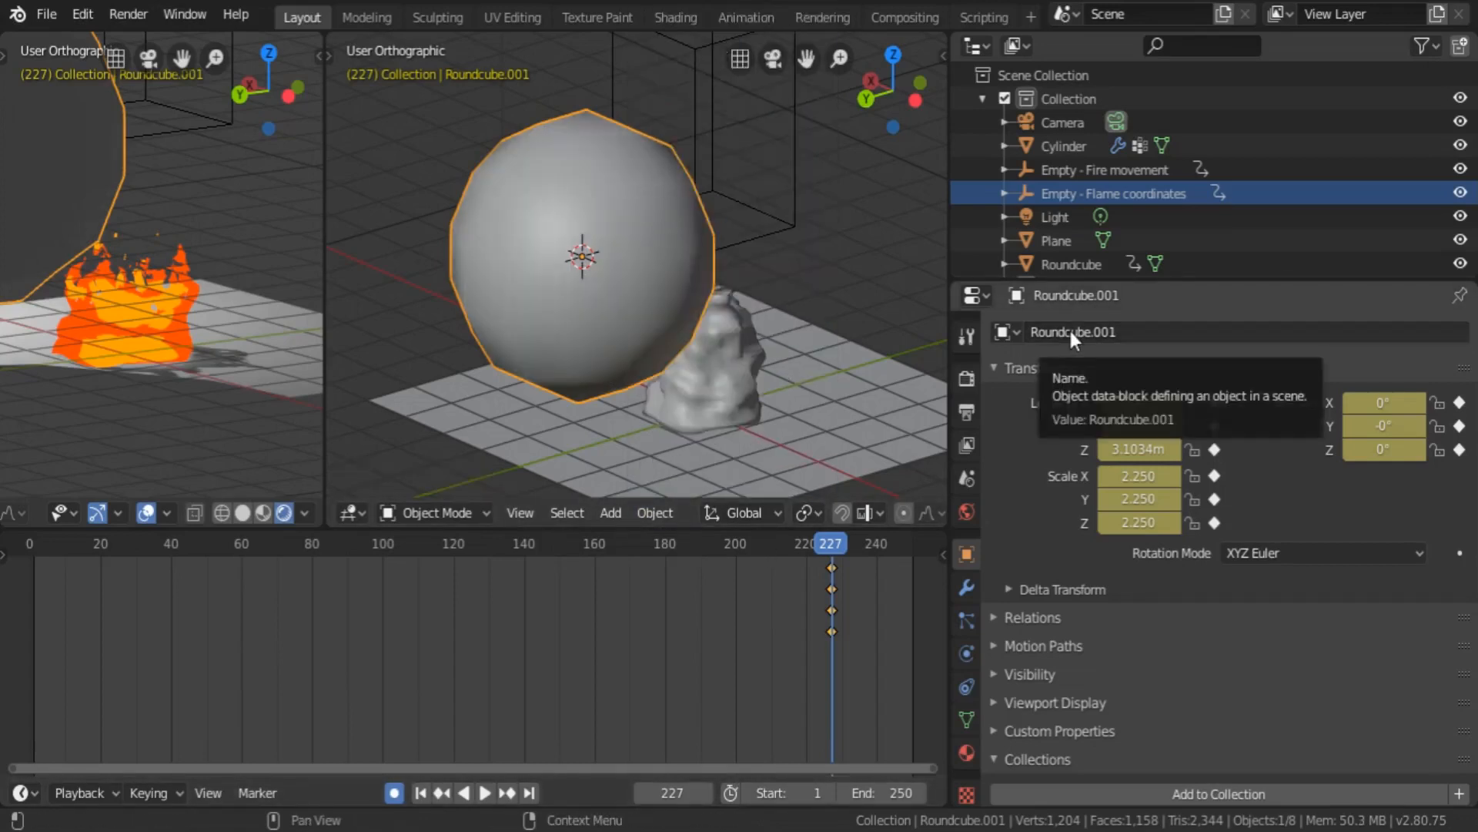
- Turn off automatic keyframing and clear the location, scale and rotation keyframes from the large enclosing sphere
click(394, 793)
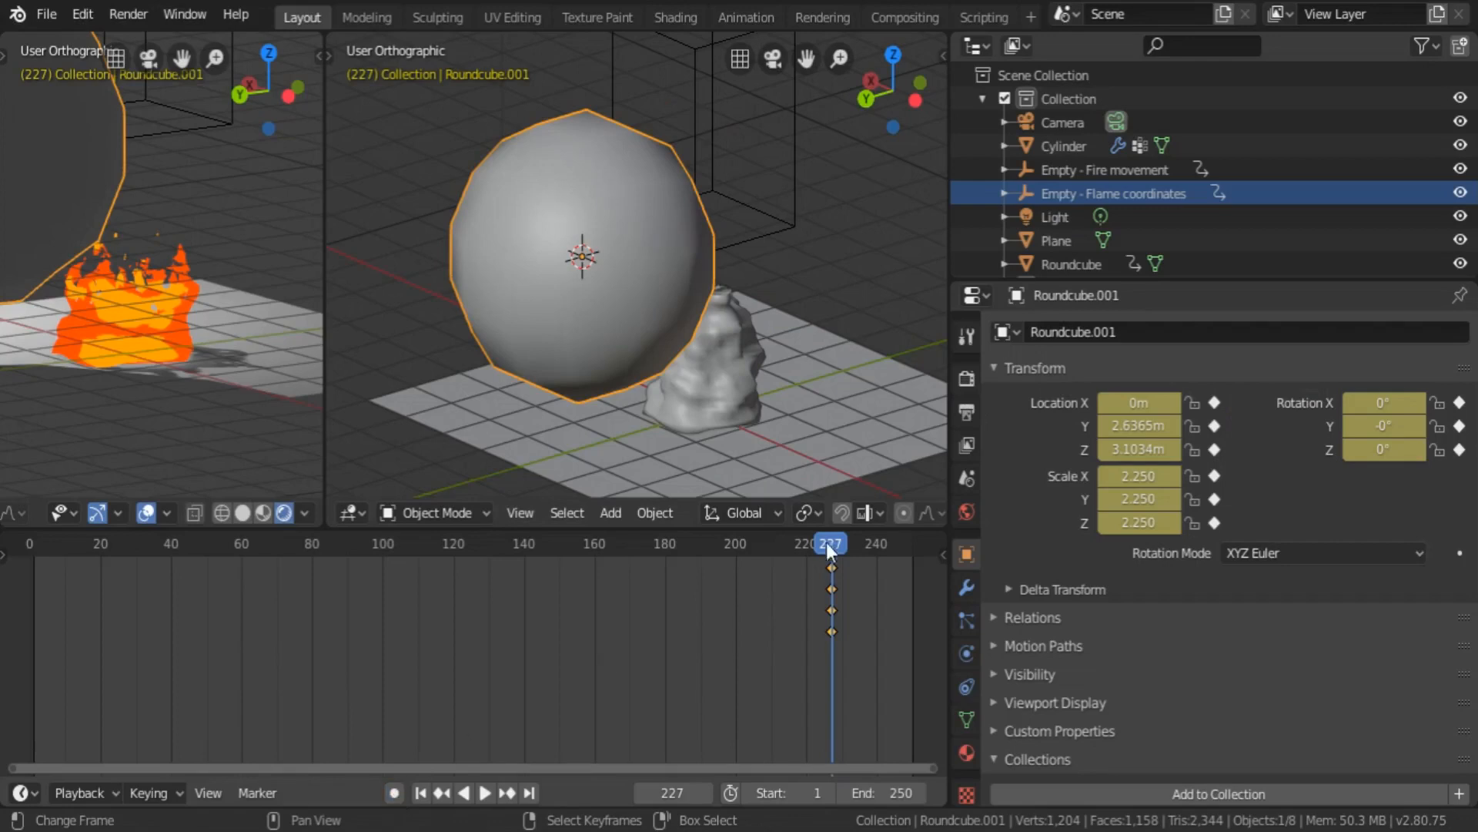
right_click(1128, 406)
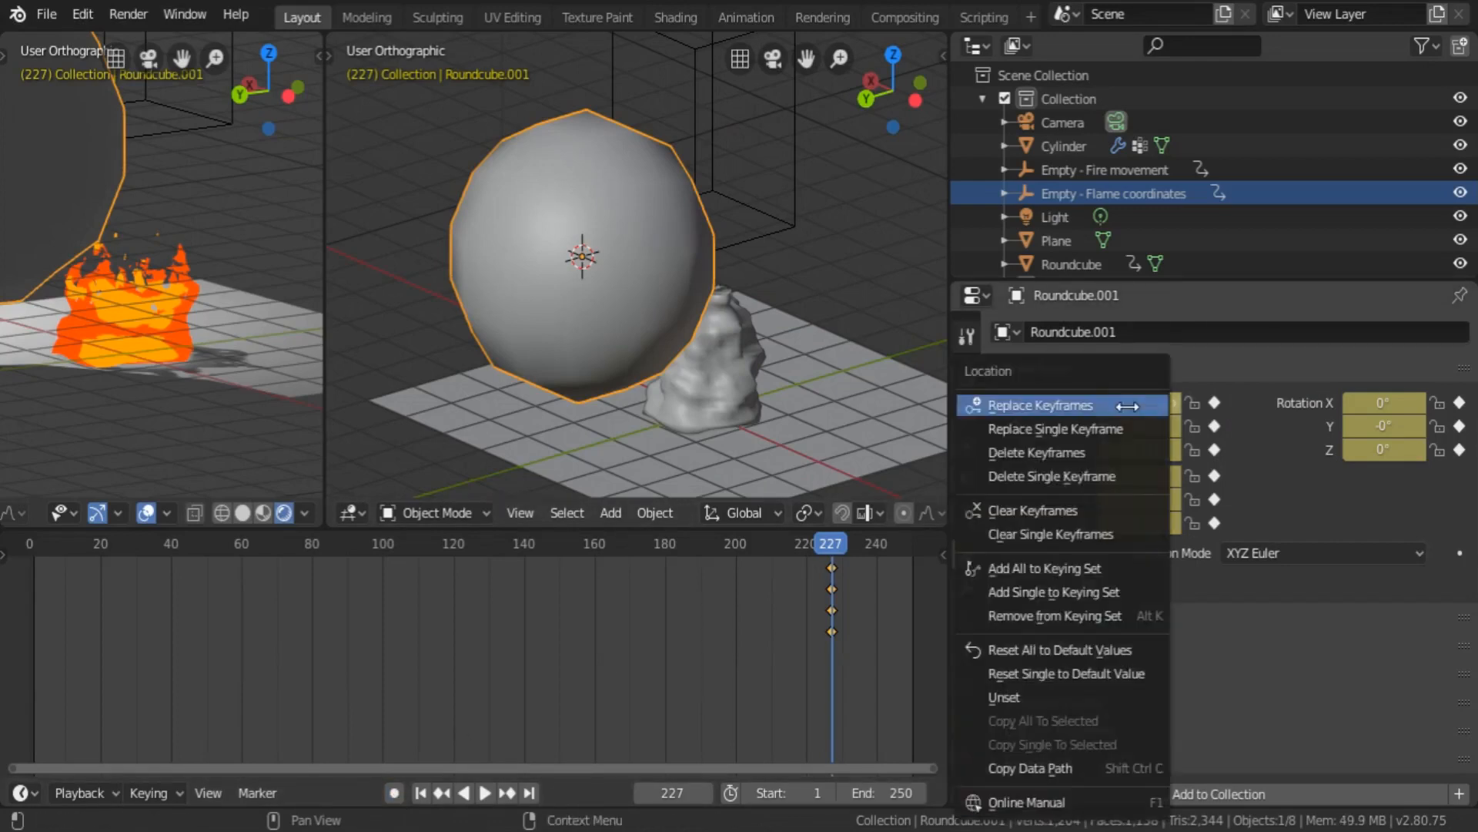
click(1101, 509)
right_click(1141, 478)
click(1141, 477)
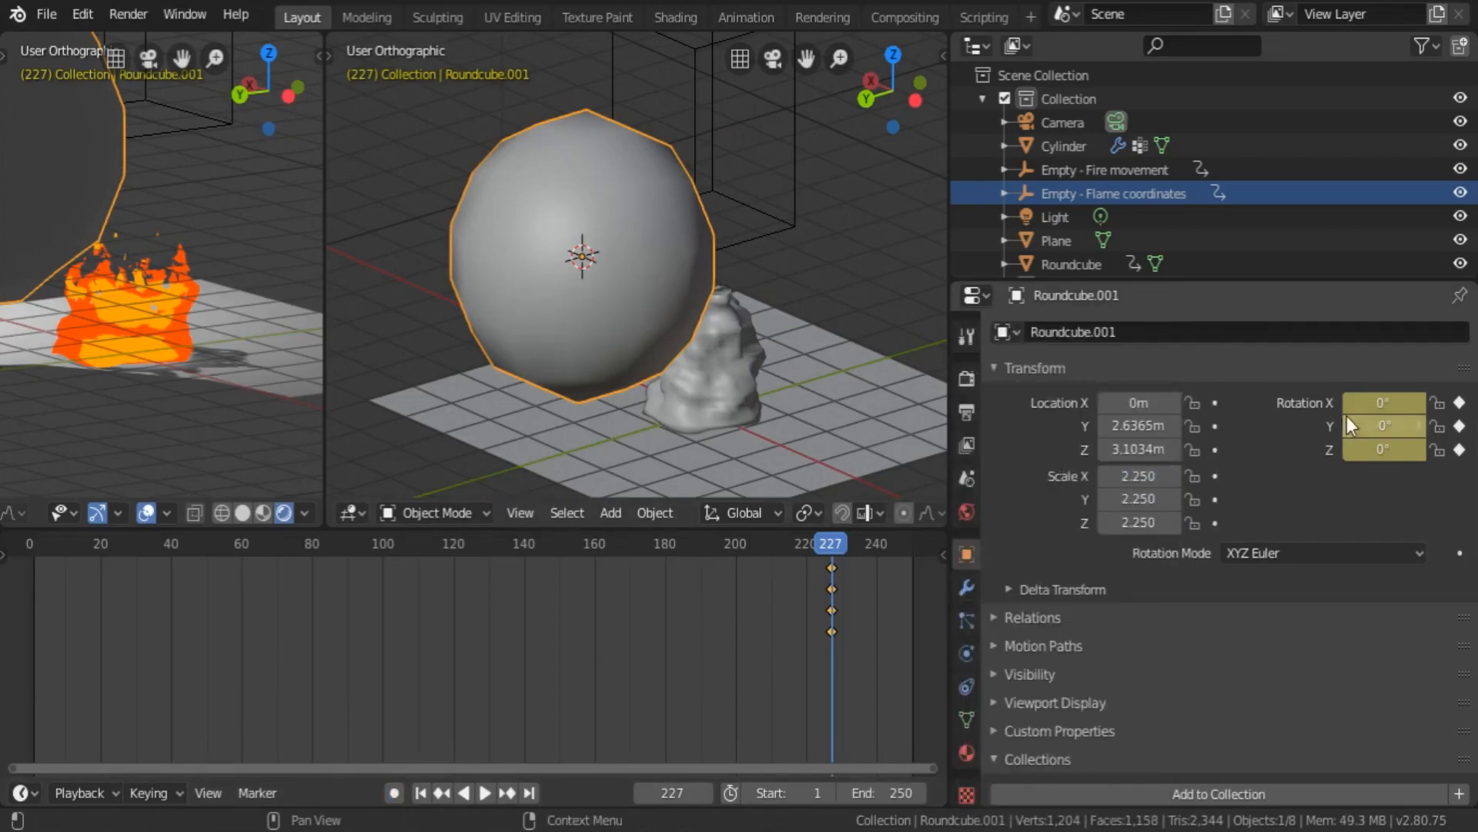
right_click(1368, 402)
click(1332, 509)
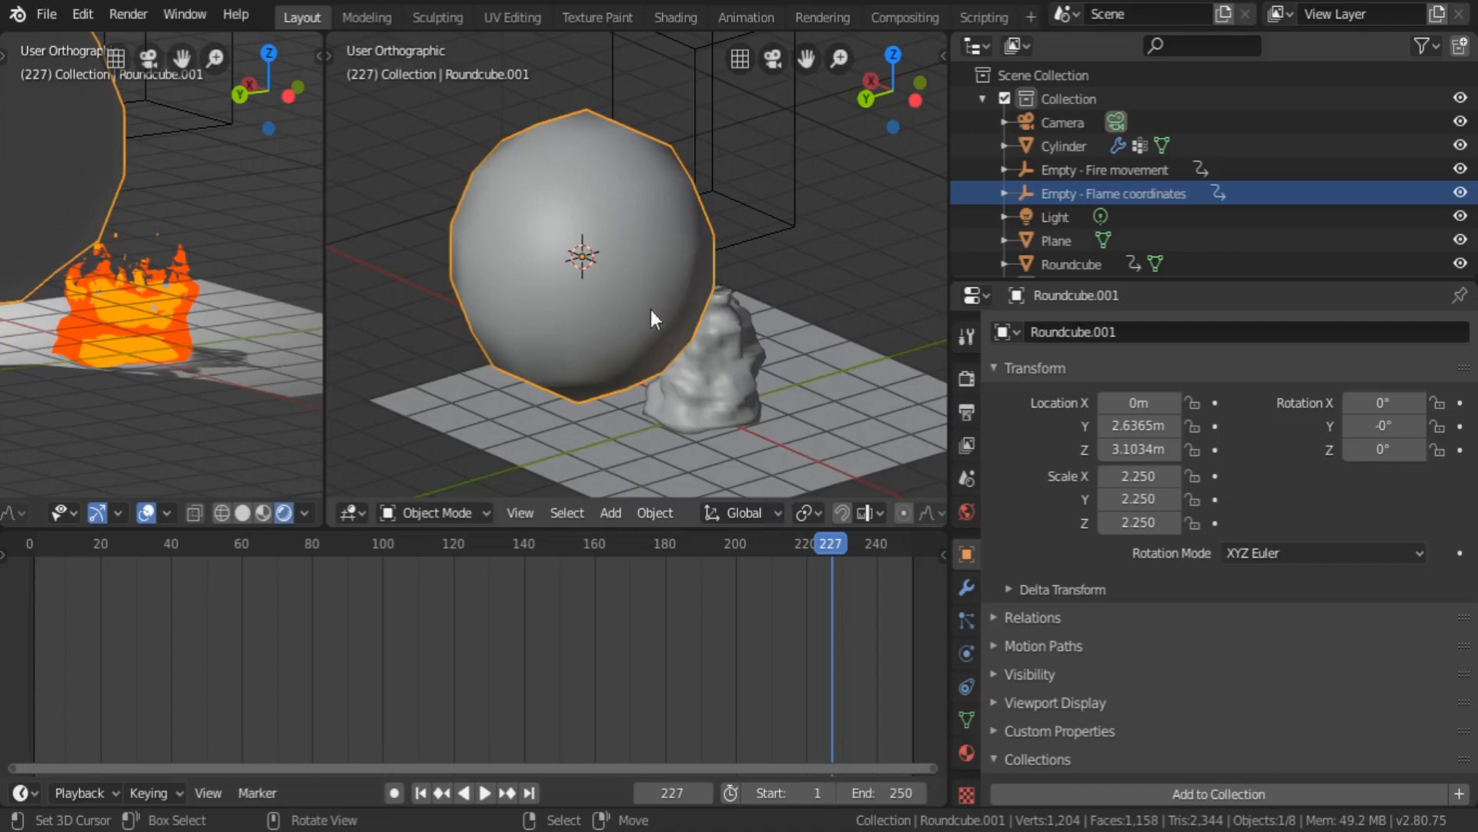
- Clear the location, scale and rotation keyframes from the Roundcube cluster, and reselect the large enclosing sphere
scroll(1047, 231, down, 1)
click(1047, 231)
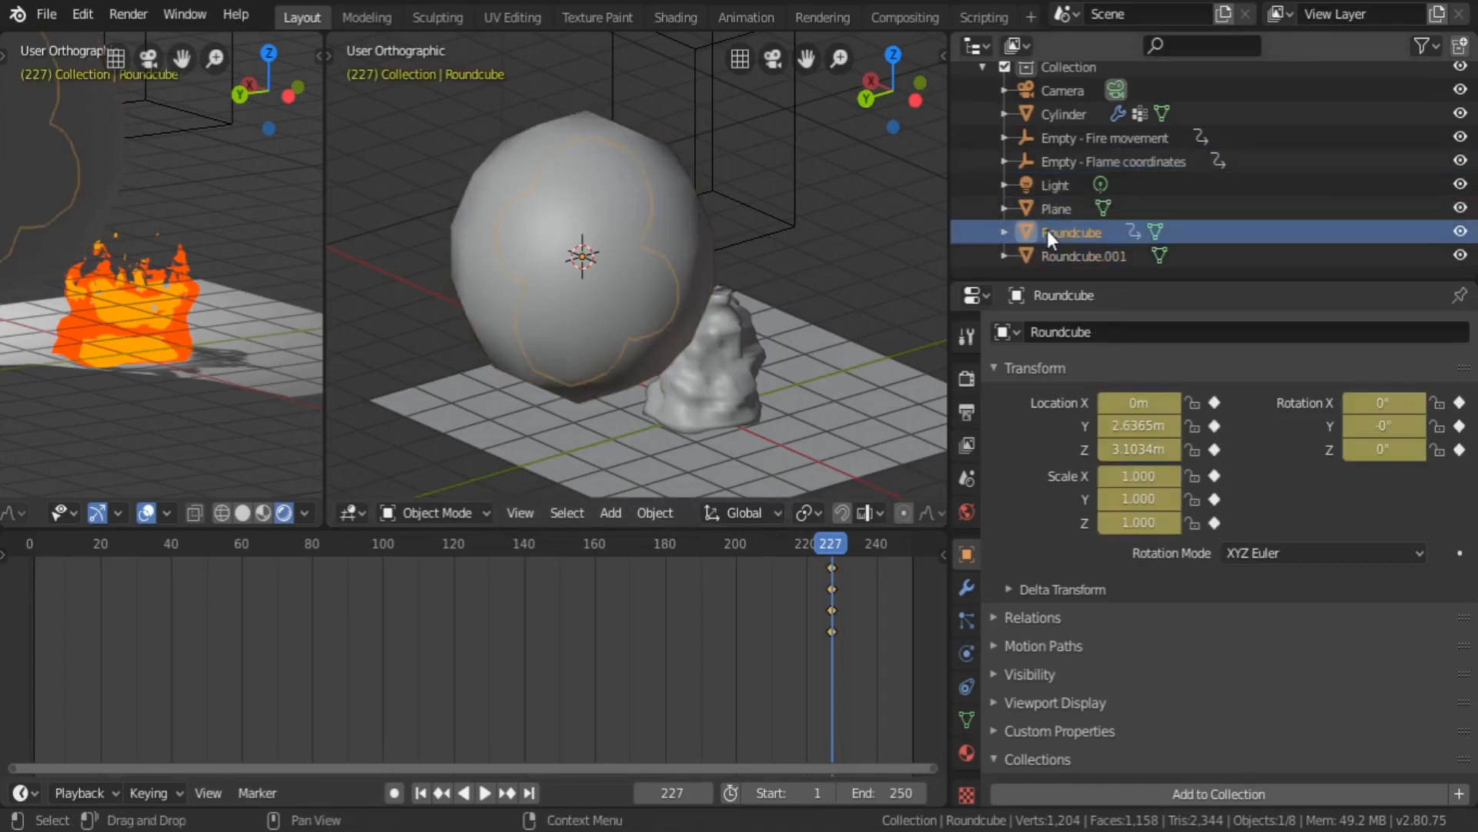
right_click(1122, 413)
click(1122, 413)
right_click(1115, 473)
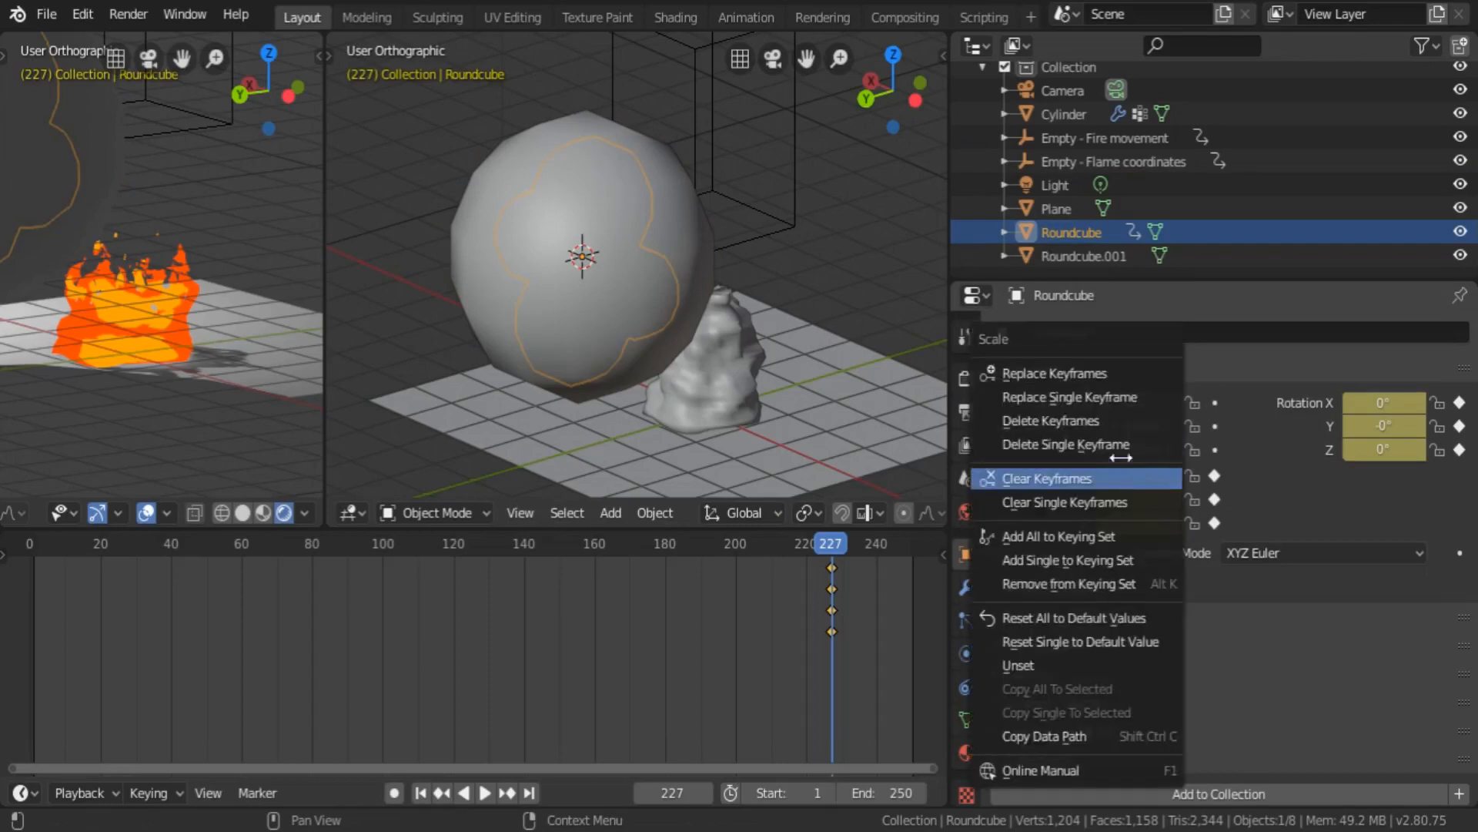
click(1114, 471)
right_click(1359, 402)
click(1359, 402)
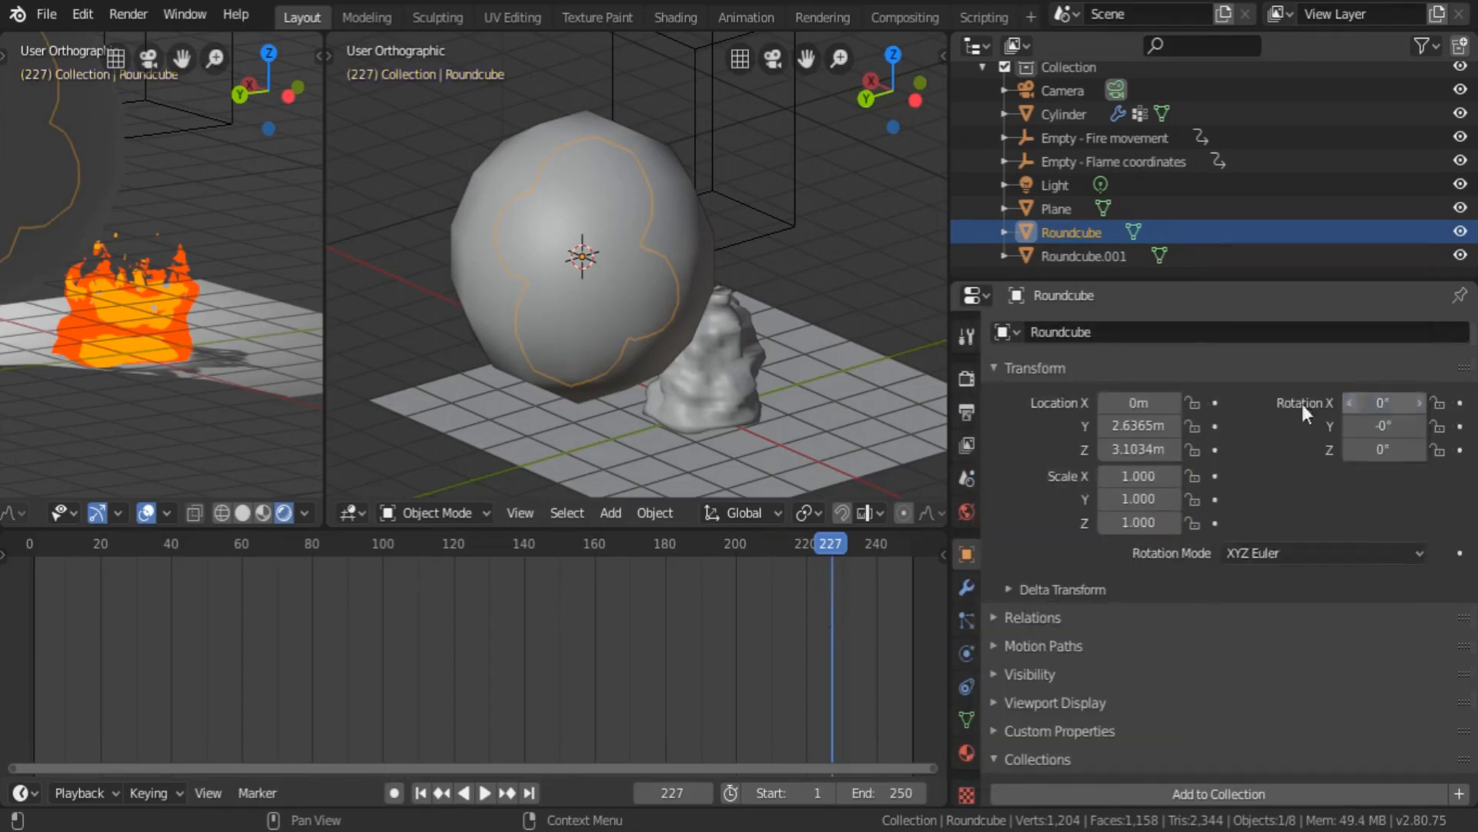
click(643, 227)
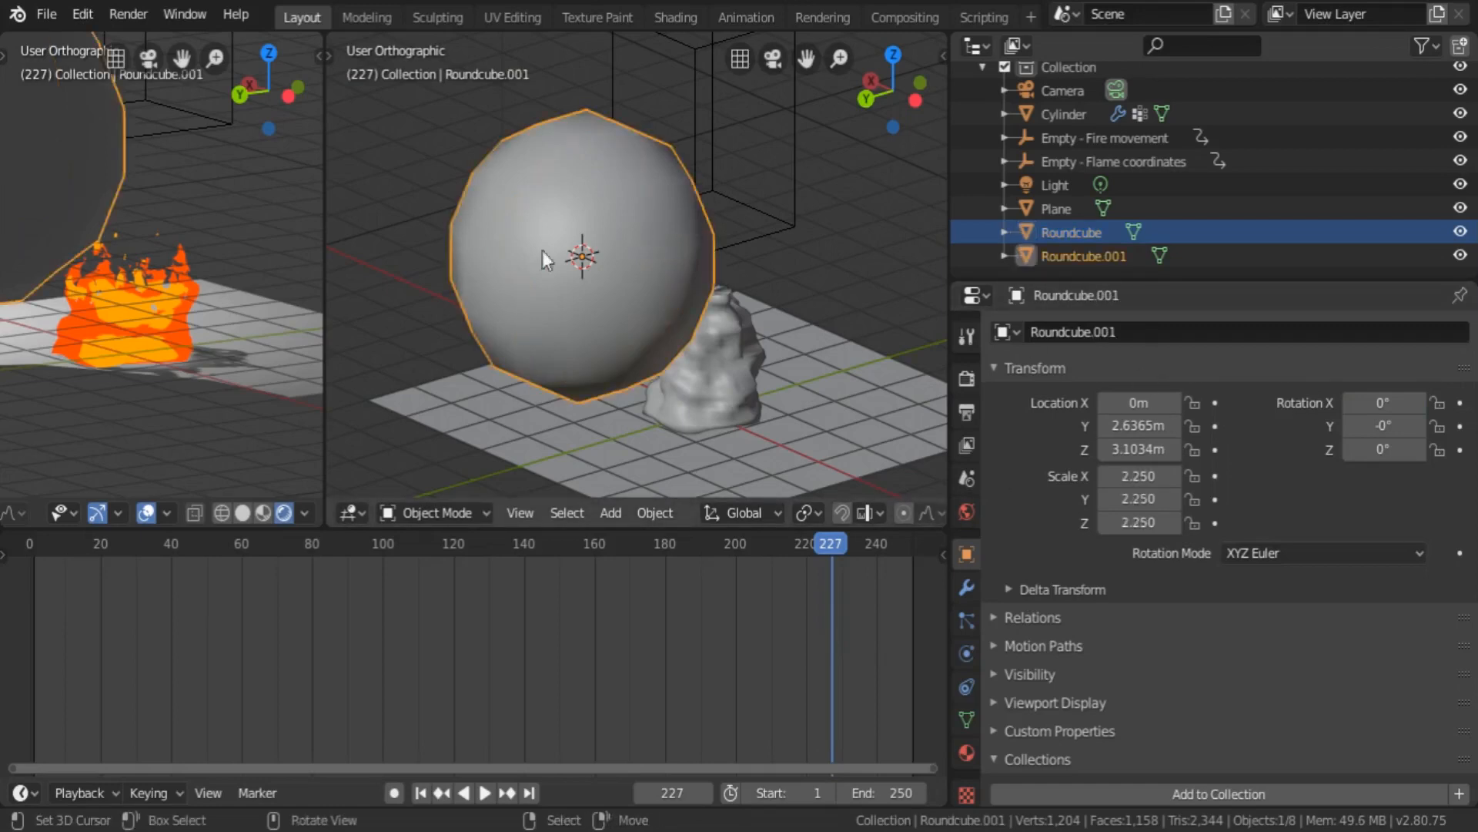
- Rename the Roundcube.001 sphere object as "Smoke Particle Normal Edit"
click(1070, 334)
drag(1094, 335, 1175, 335)
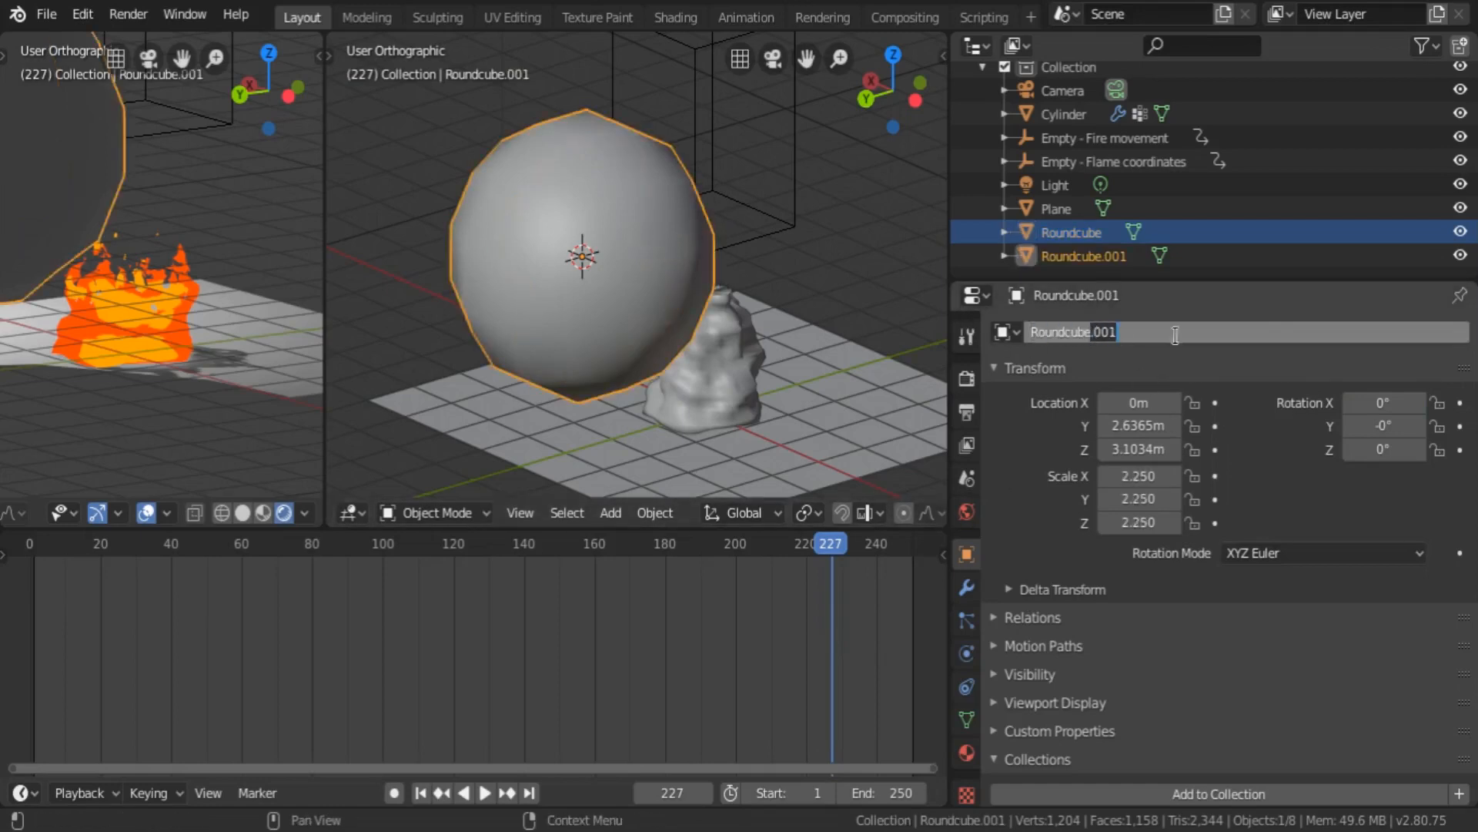
key(BackSpace)
key(BackSpace)
key(BackSpace)
key(BackSpace)
key(BackSpace)
key(BackSpace)
key(BackSpace)
key(BackSpace)
key(BackSpace)
text(Smoke Particle Norm)
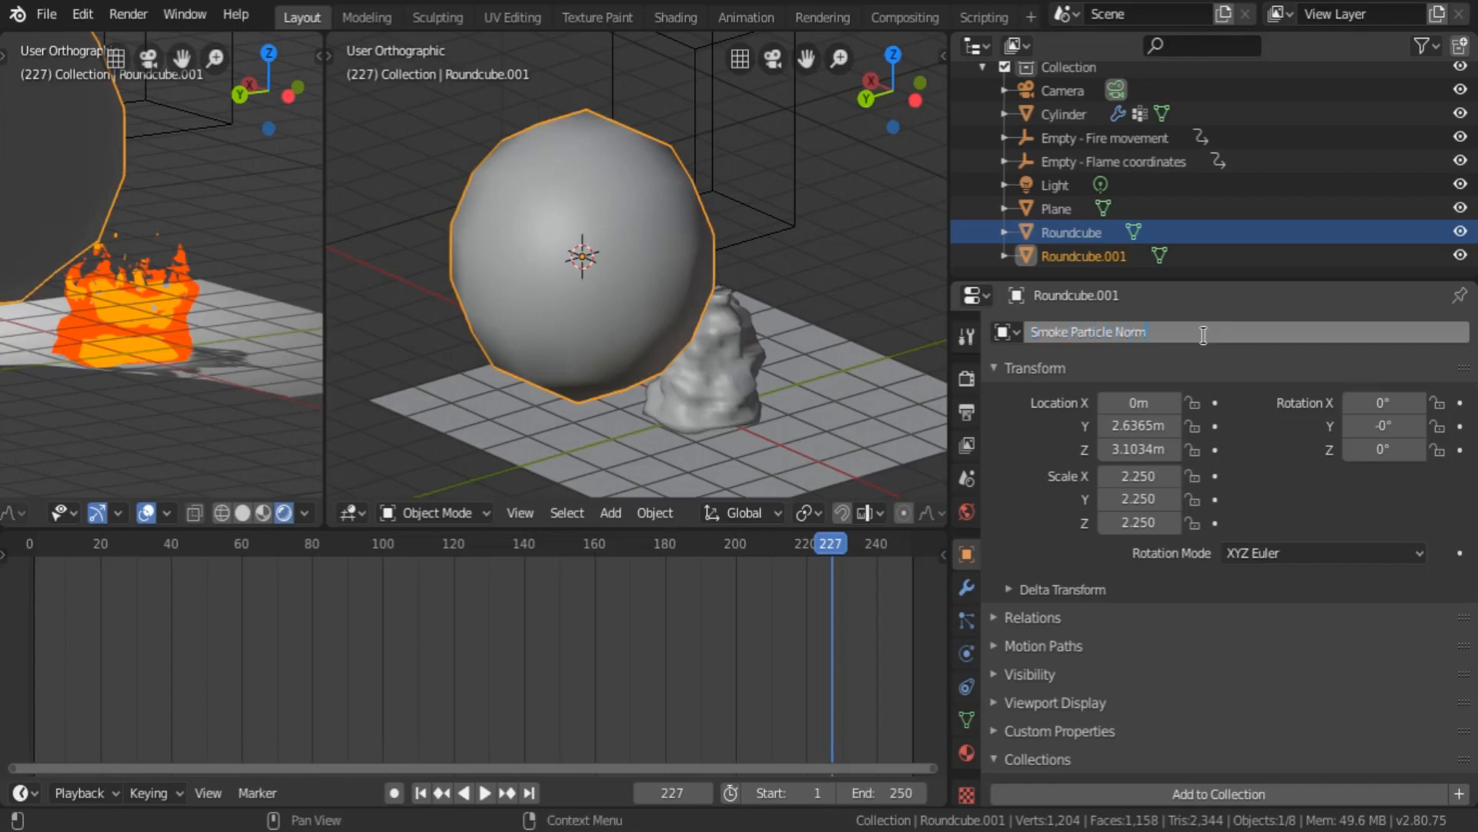
text(al Edit)
key(Return)
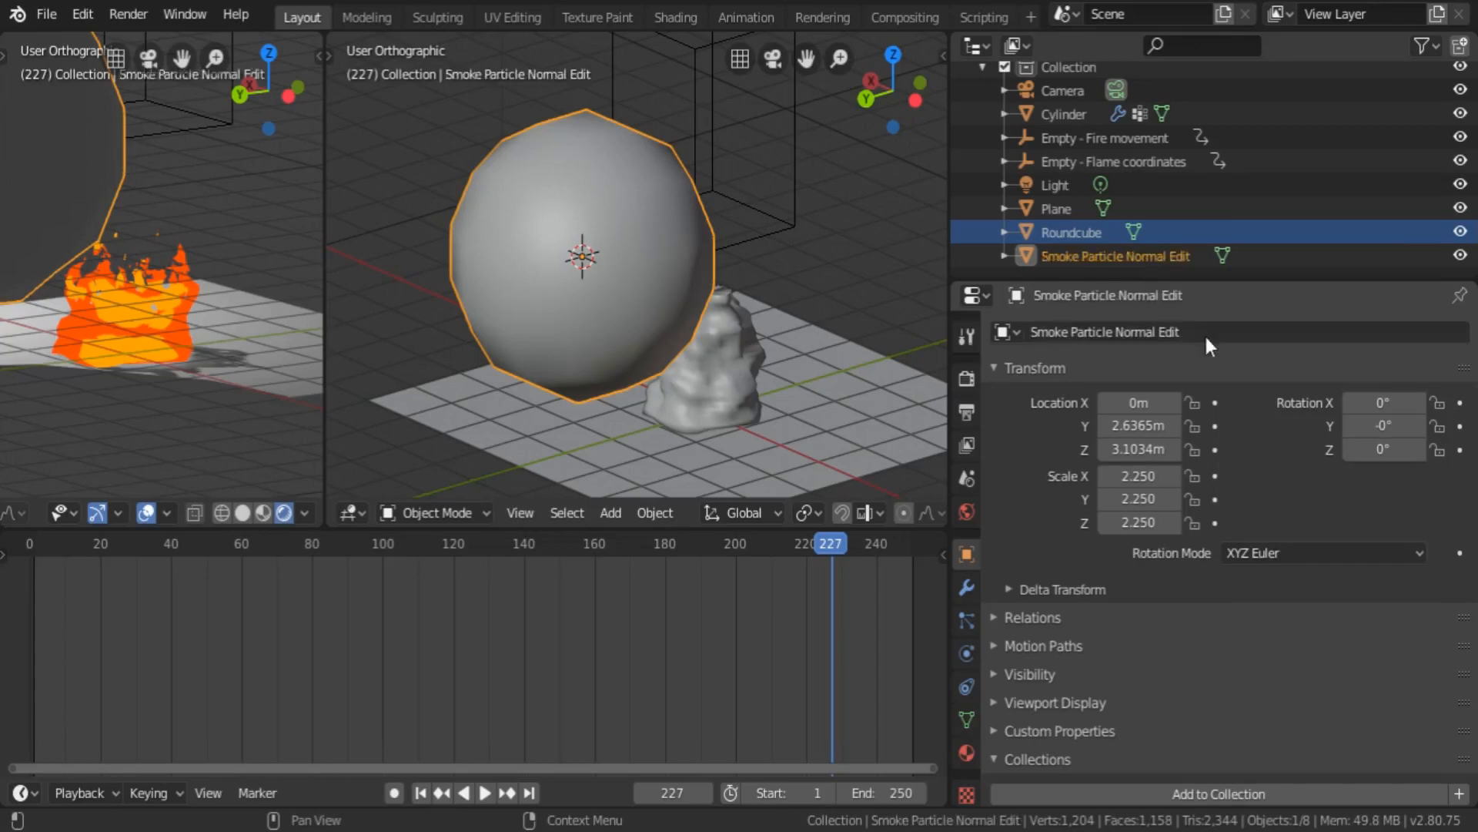
- Rename the Roundcube object as "Smoke Particle"
click(1064, 234)
click(1085, 324)
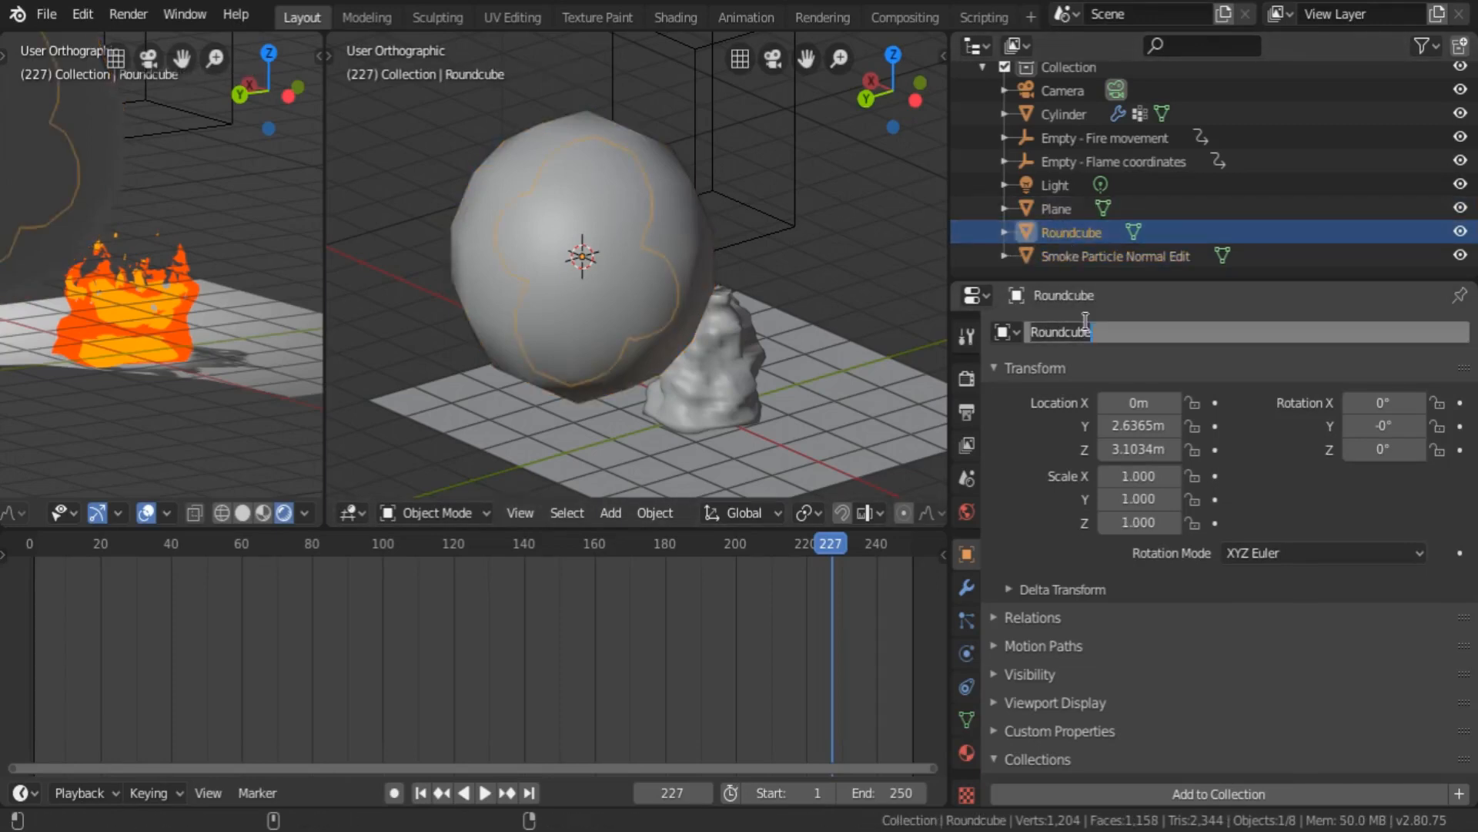
text(Smoke Particle)
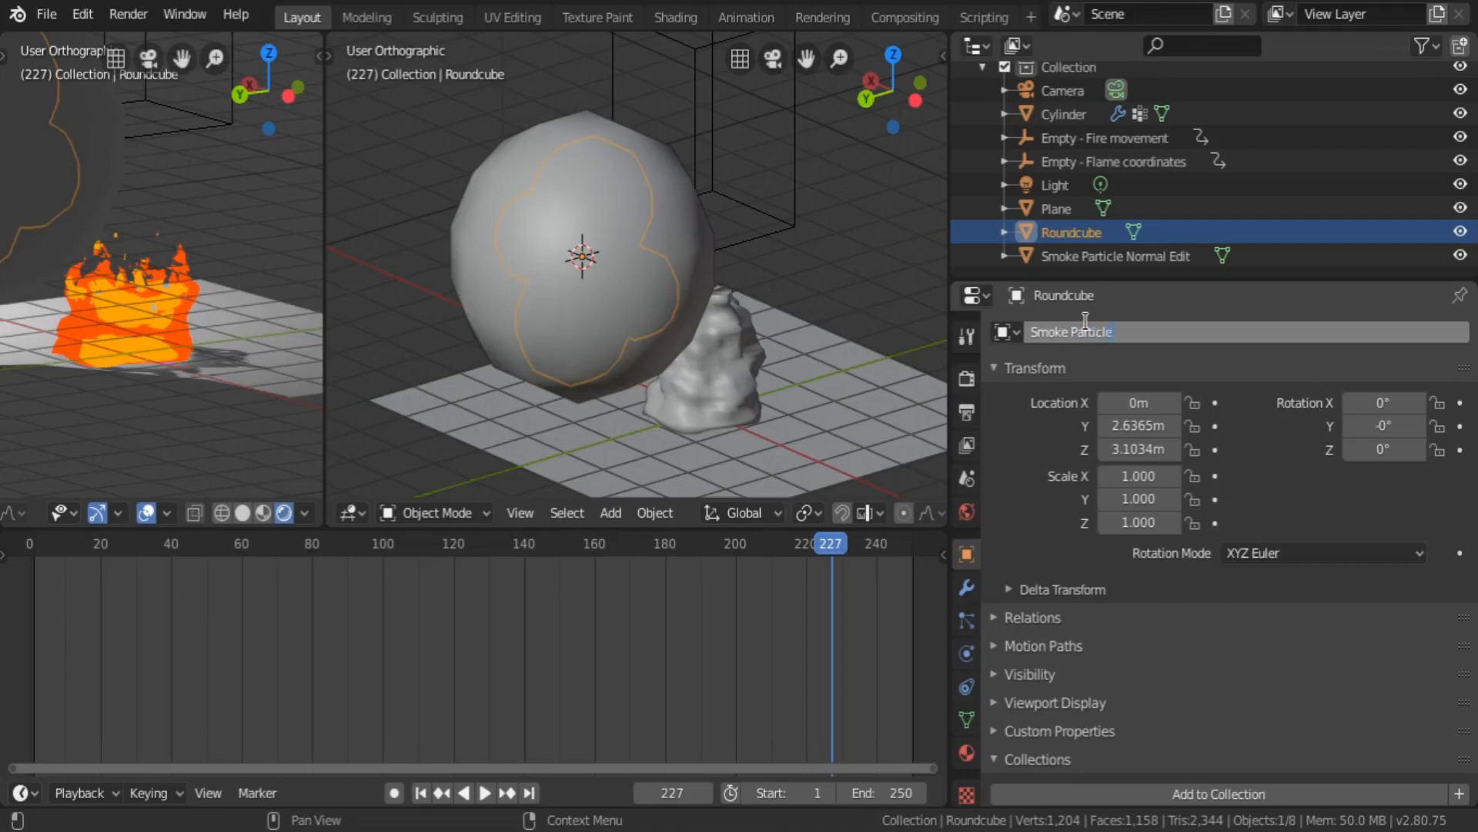
key(Return)
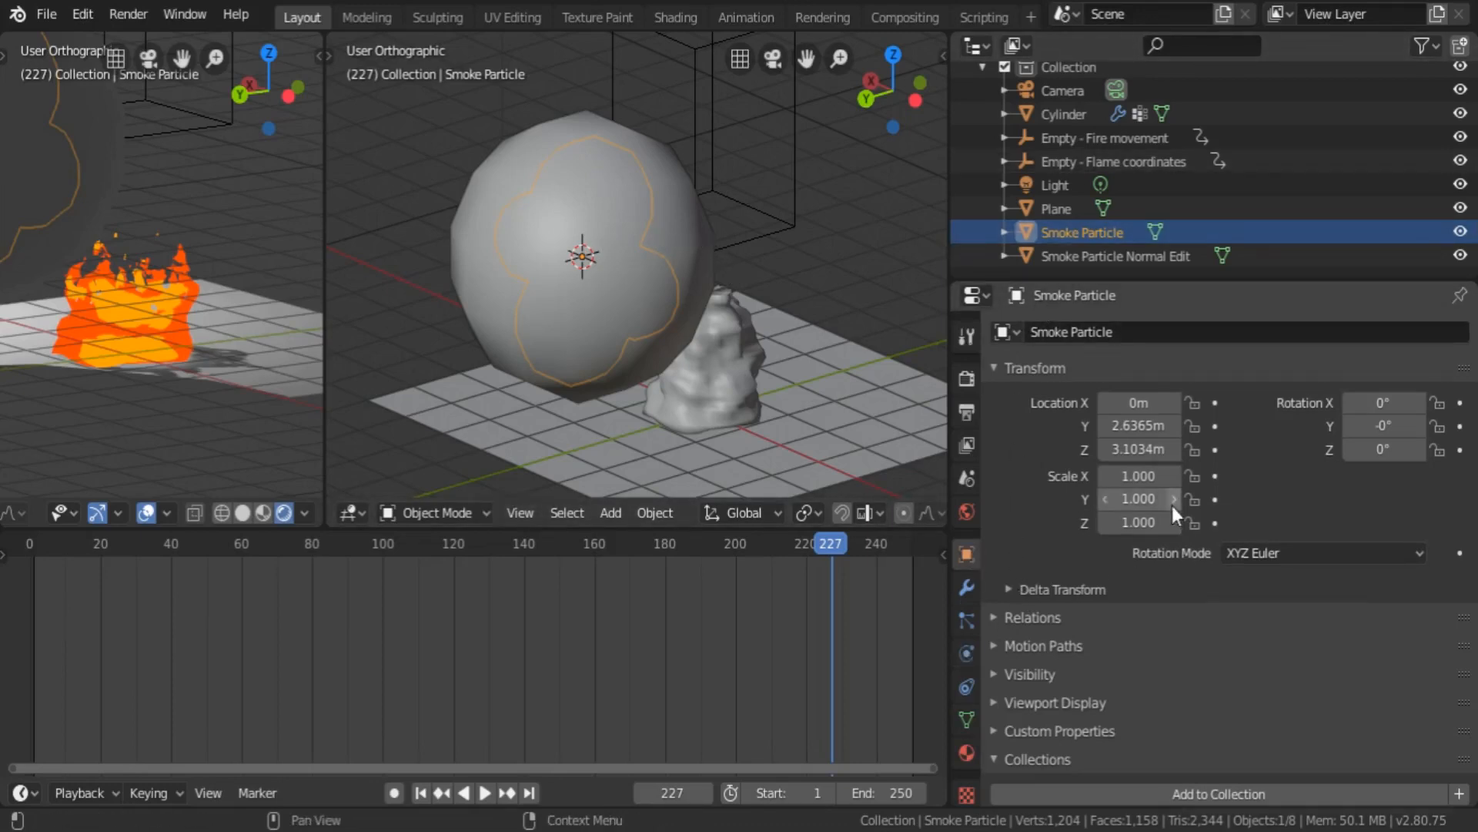
- Enable Auto Smooth for the Smoke Particle mesh's normals
scroll(1172, 506, down, 2)
click(968, 719)
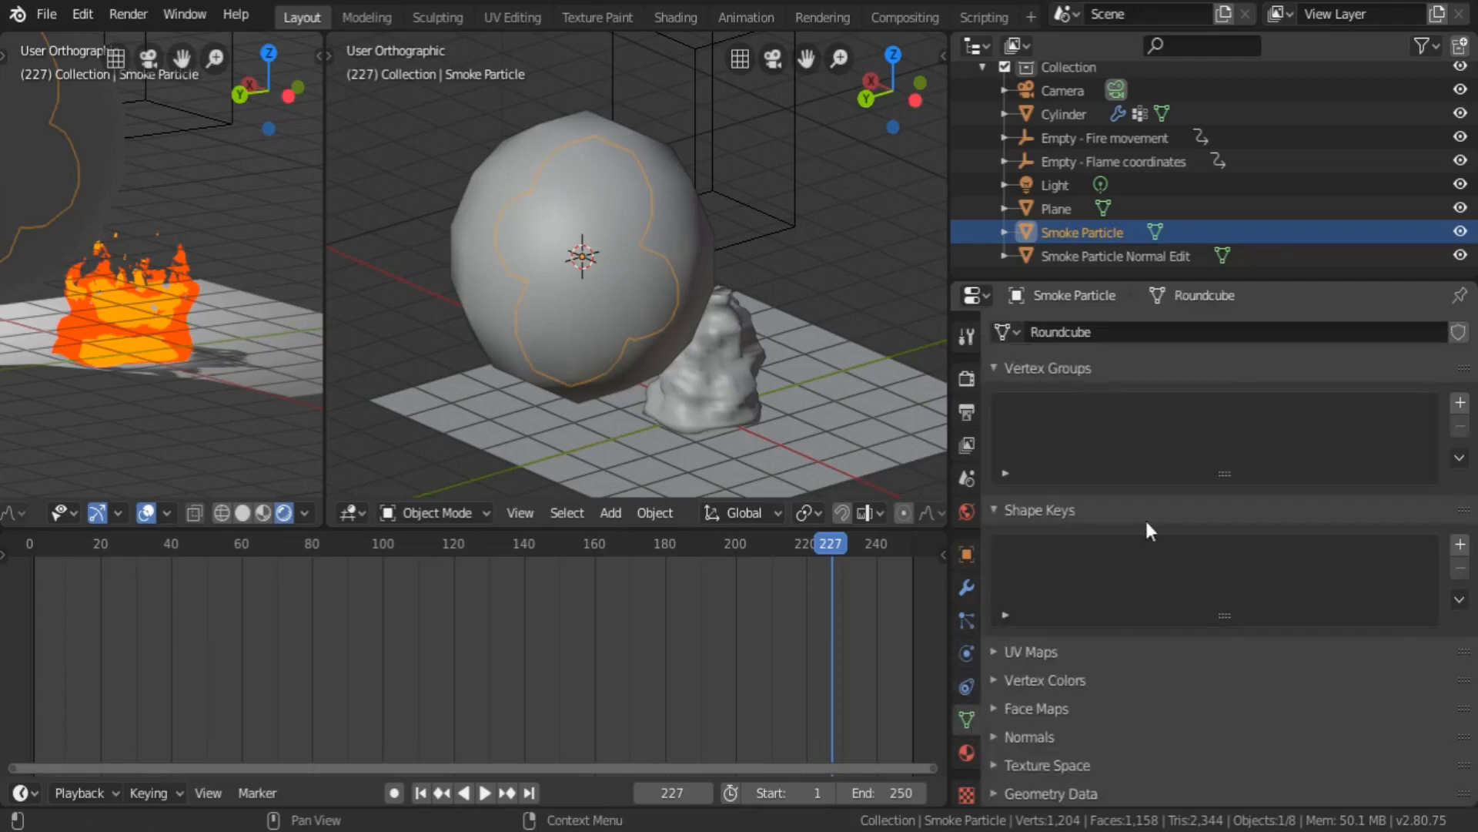
scroll(1151, 517, down, 2)
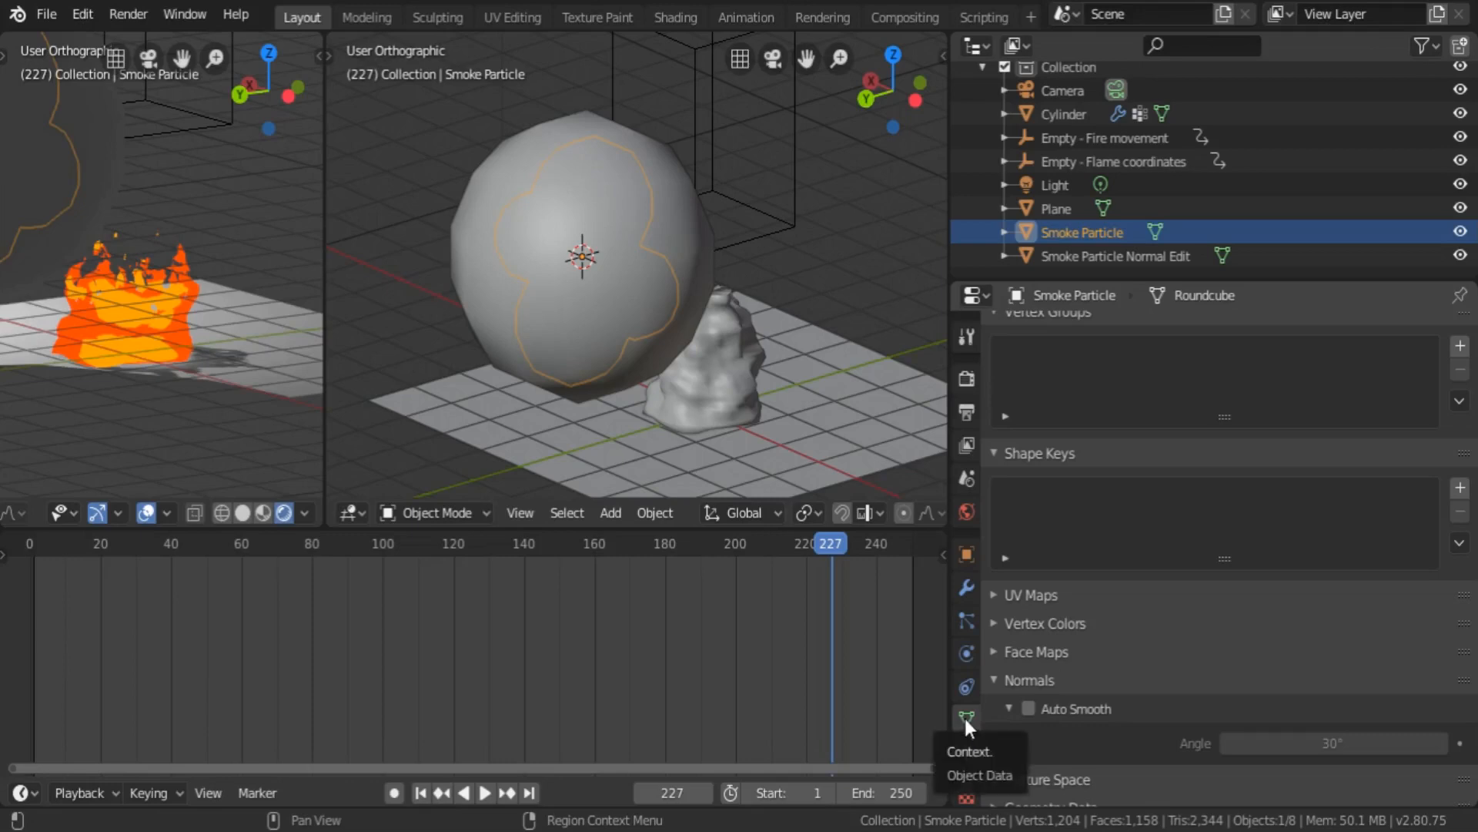
click(1029, 709)
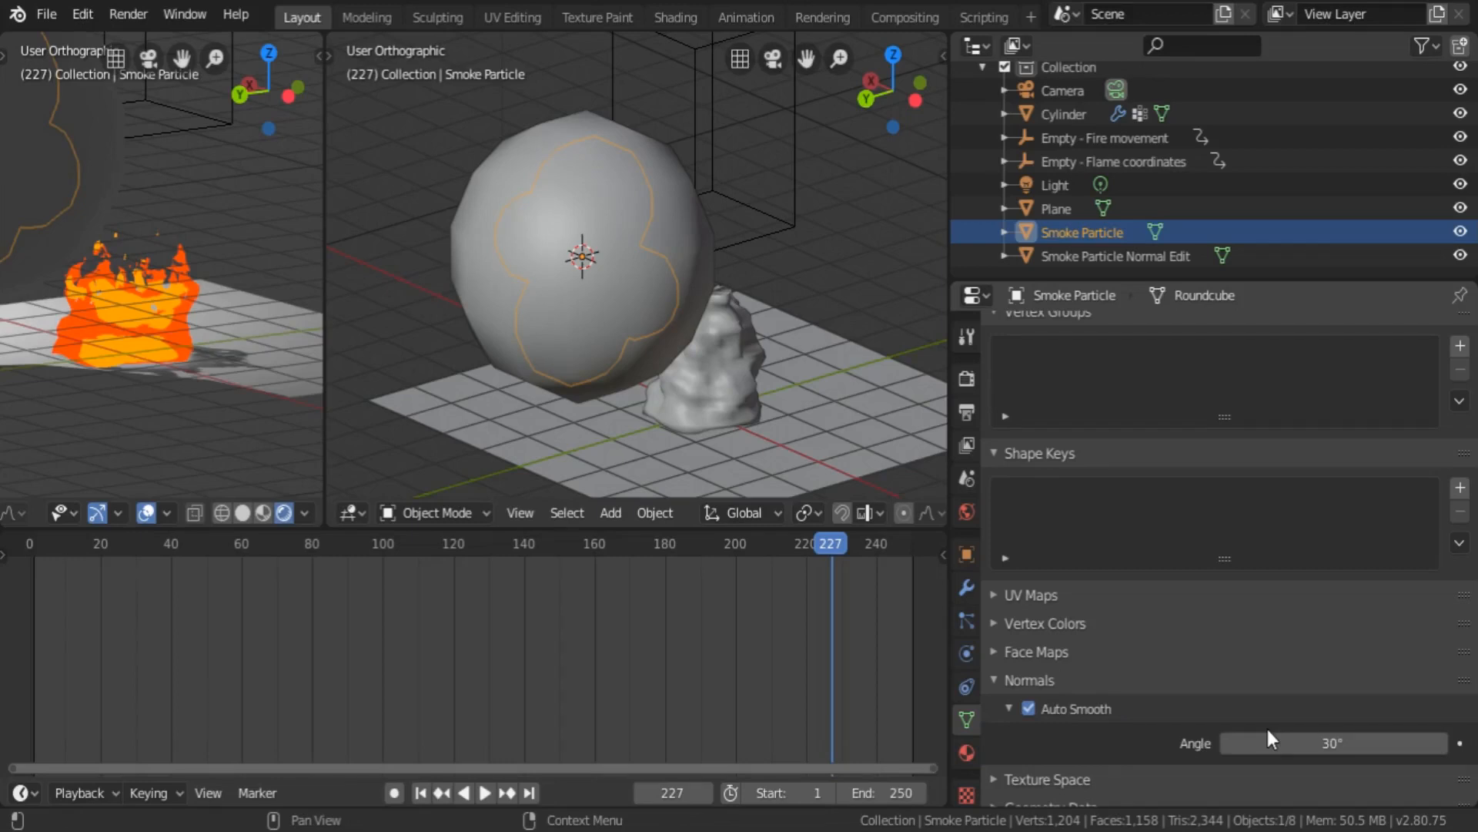
- Add a Set Split Normals modifier to Smoke Particle with Smoke Particle Normal Edit as its target object
click(1124, 254)
click(1065, 237)
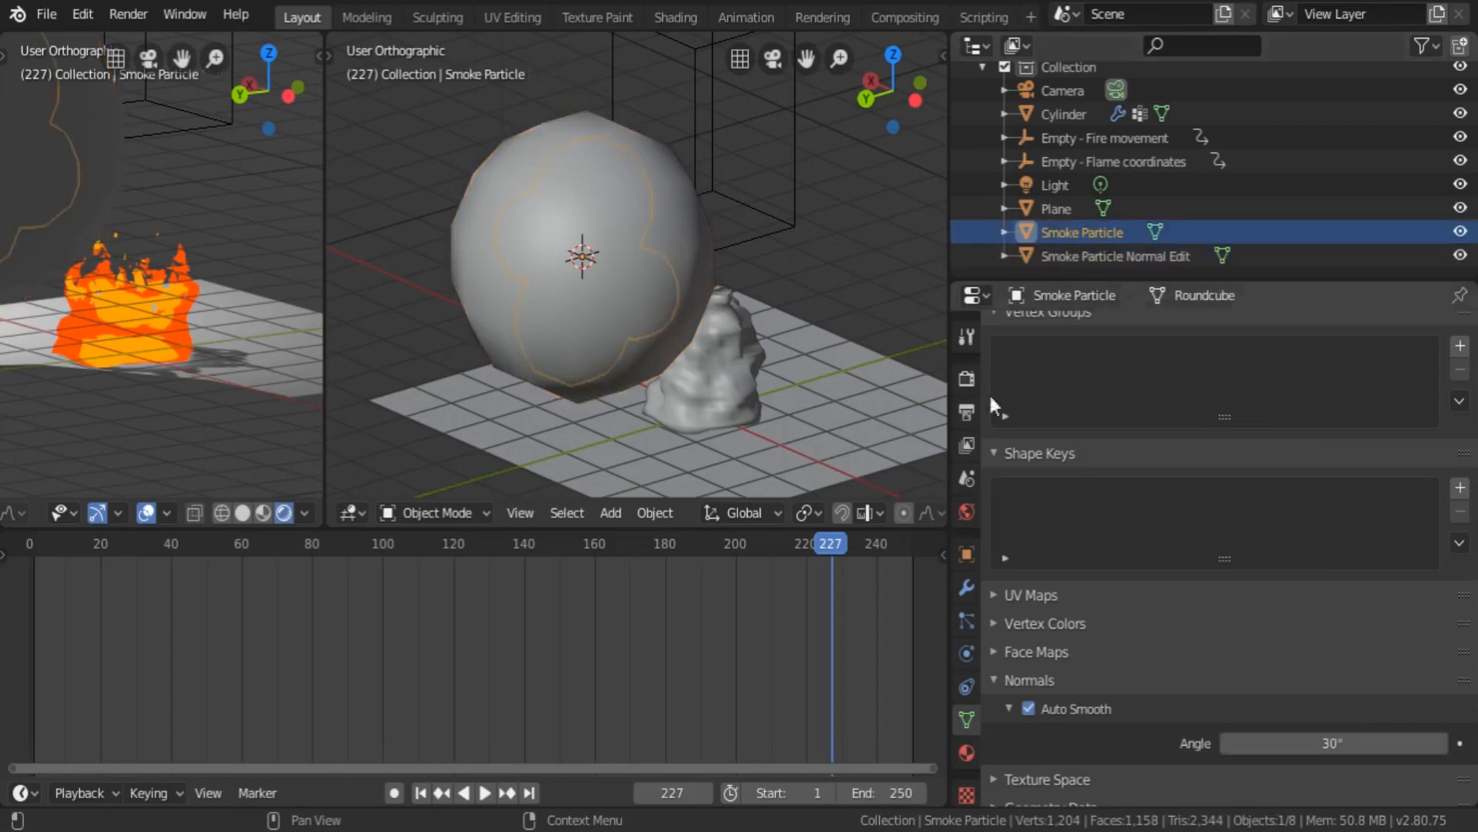
click(966, 588)
click(1120, 331)
click(890, 463)
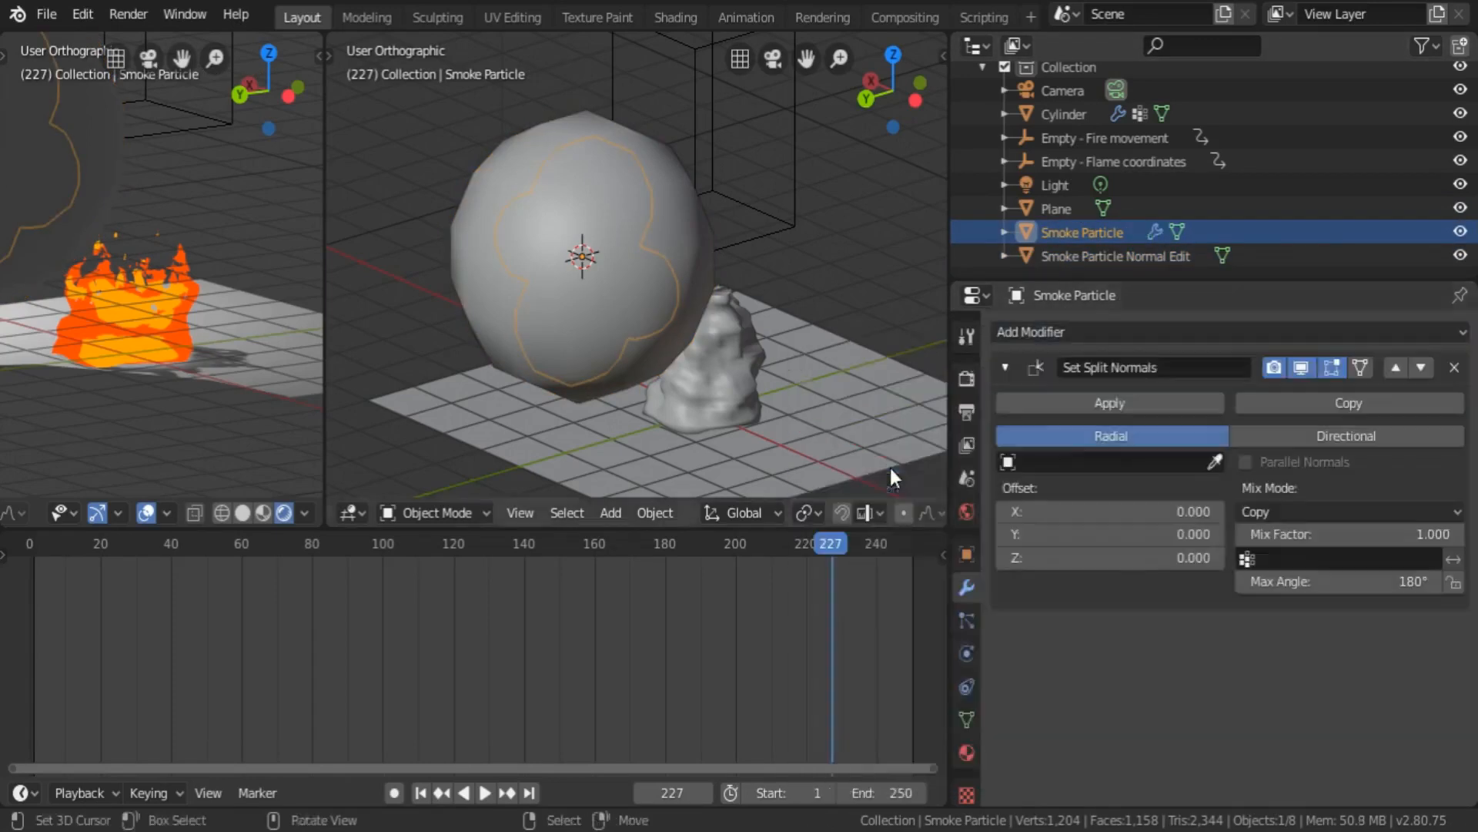
click(1128, 462)
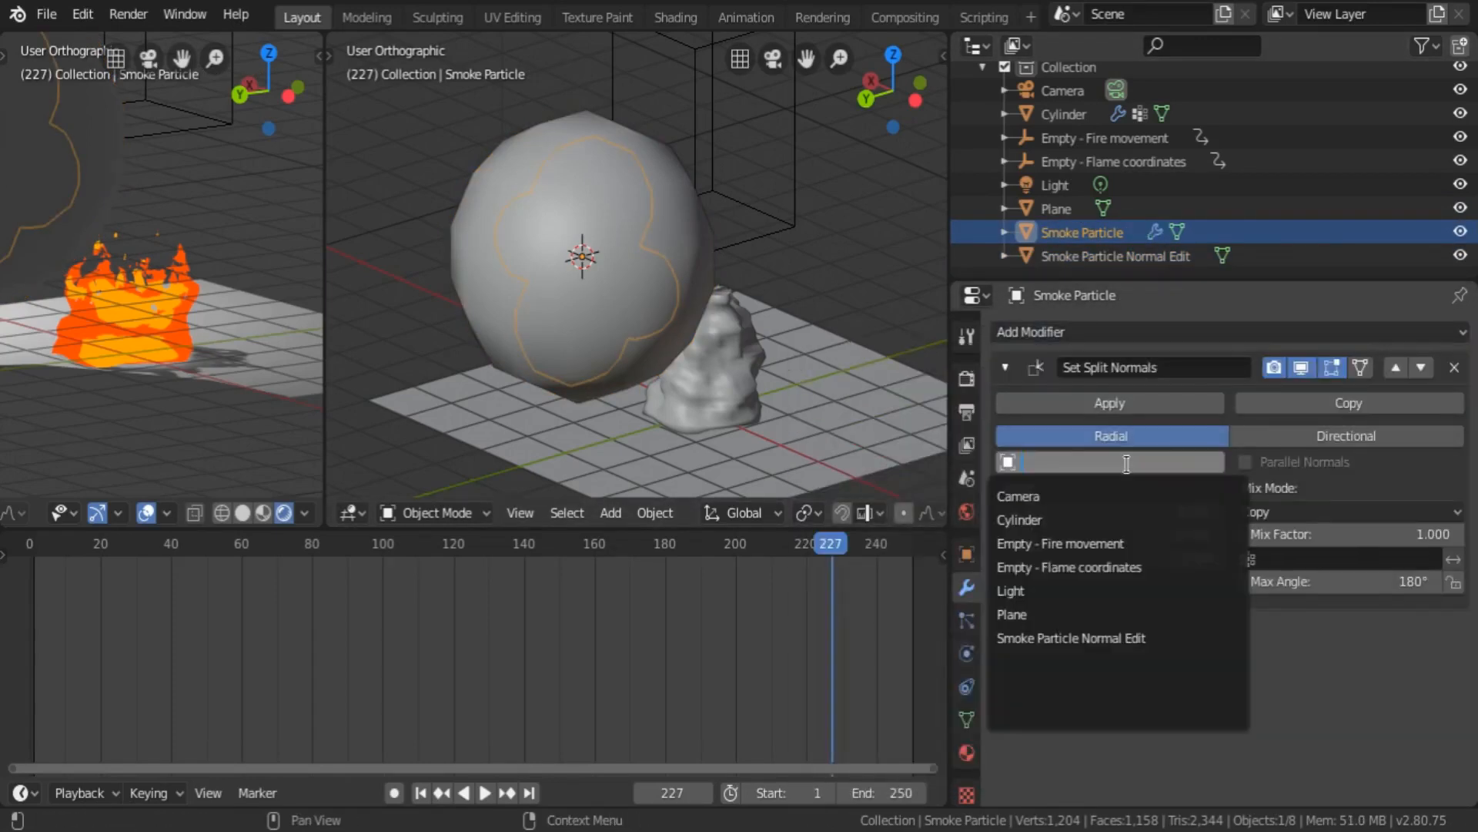
click(1107, 639)
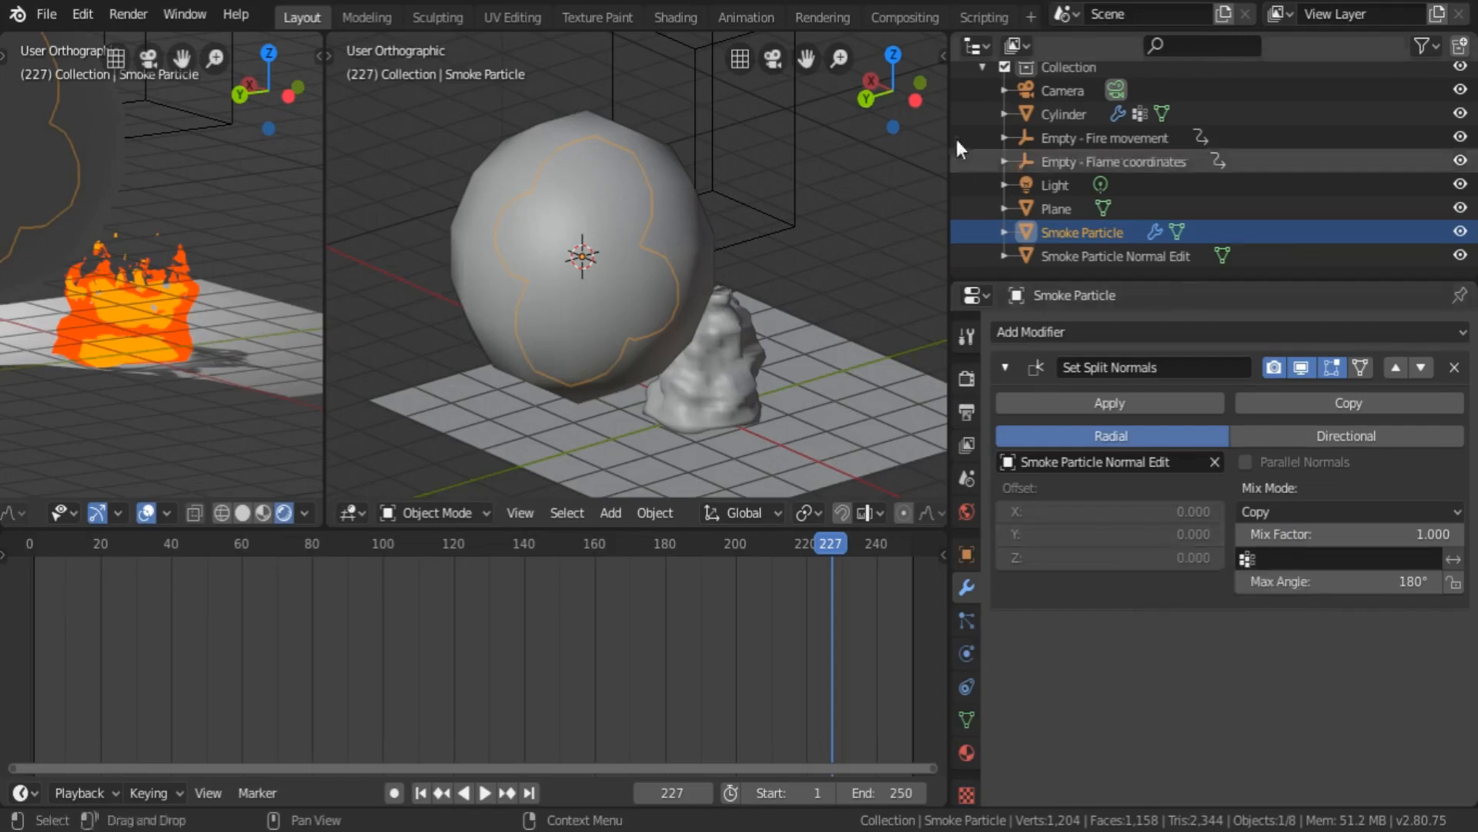
- Parent the Smoke Particle Normal Edit sphere to the Smoke Particle object
click(686, 228)
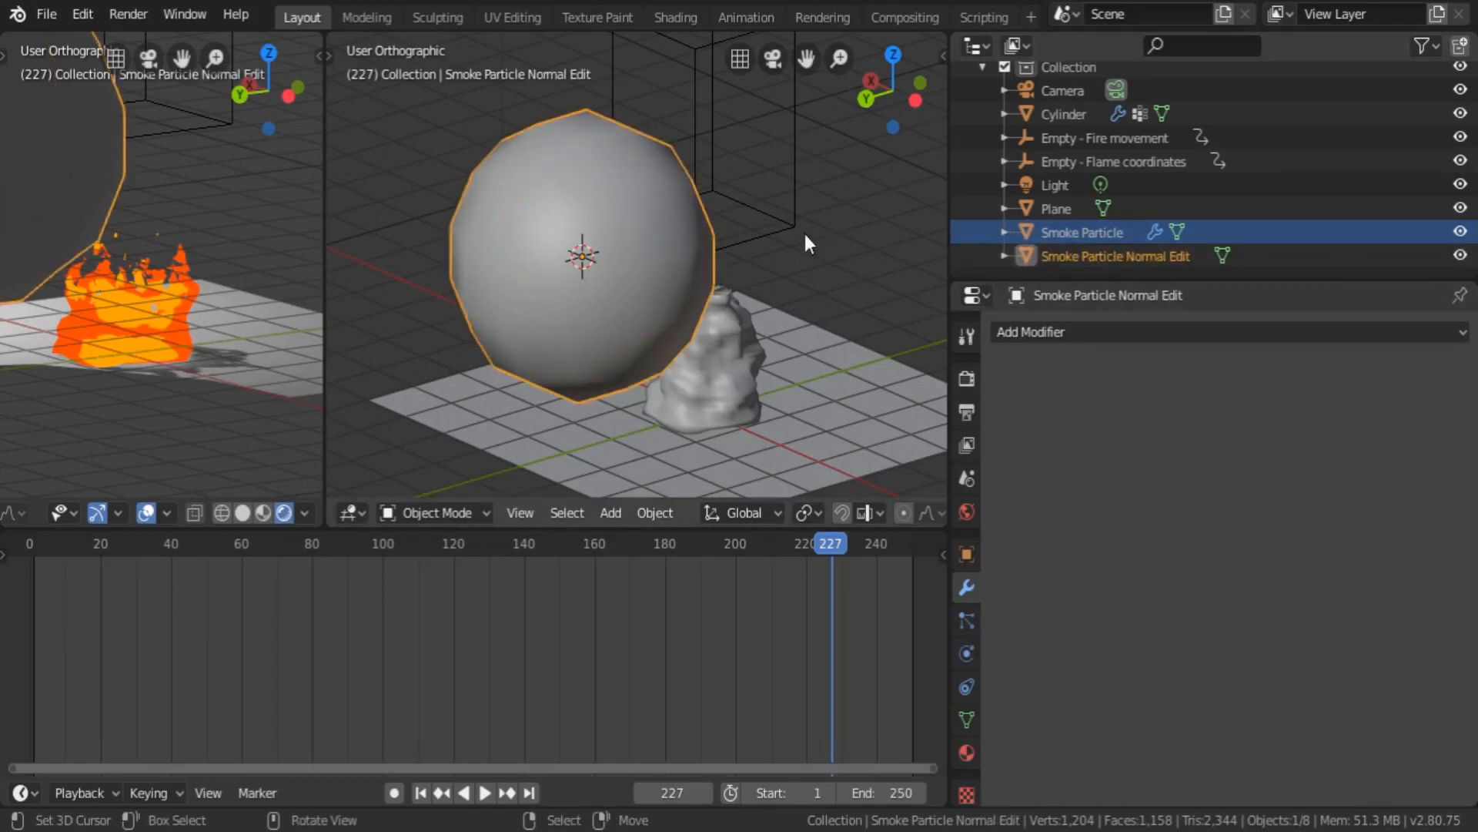
ctrl+click(1079, 233)
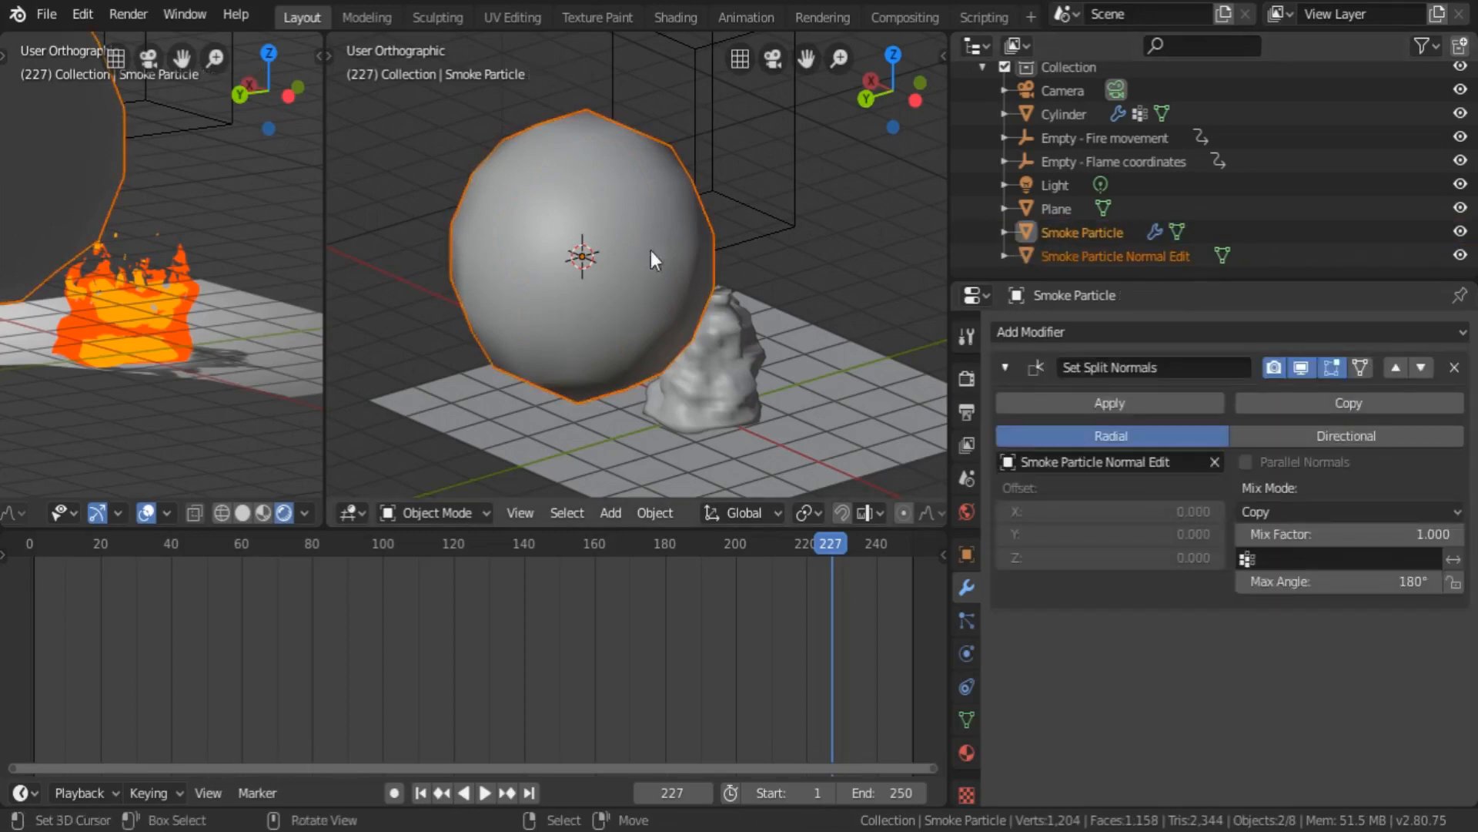
key(ctrl+p)
click(596, 260)
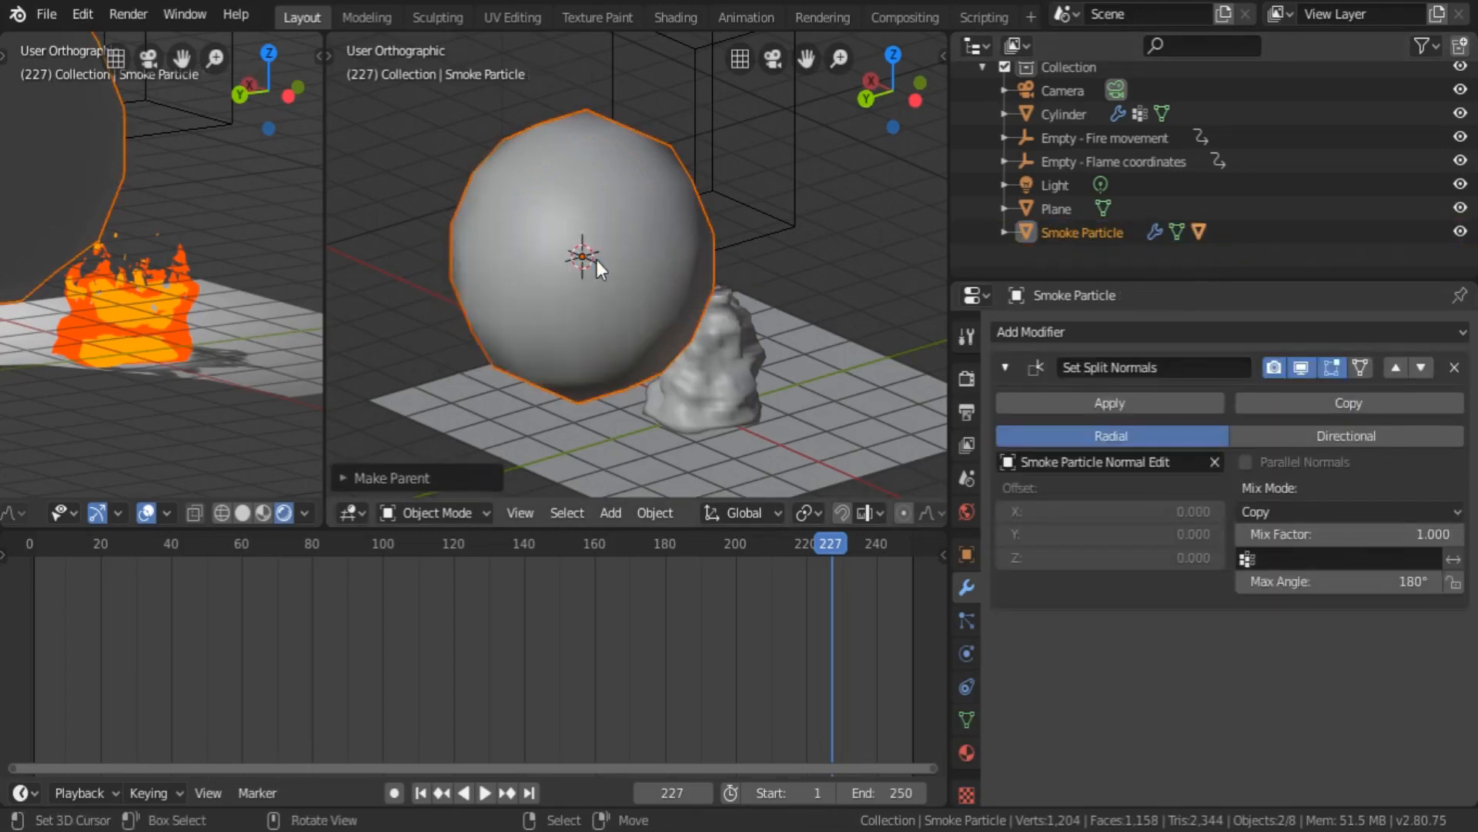
- Expand Smoke Particle's hierarchy and hide its Smoke Particle Normal Edit child object
scroll(1031, 247, up, 1)
click(1079, 254)
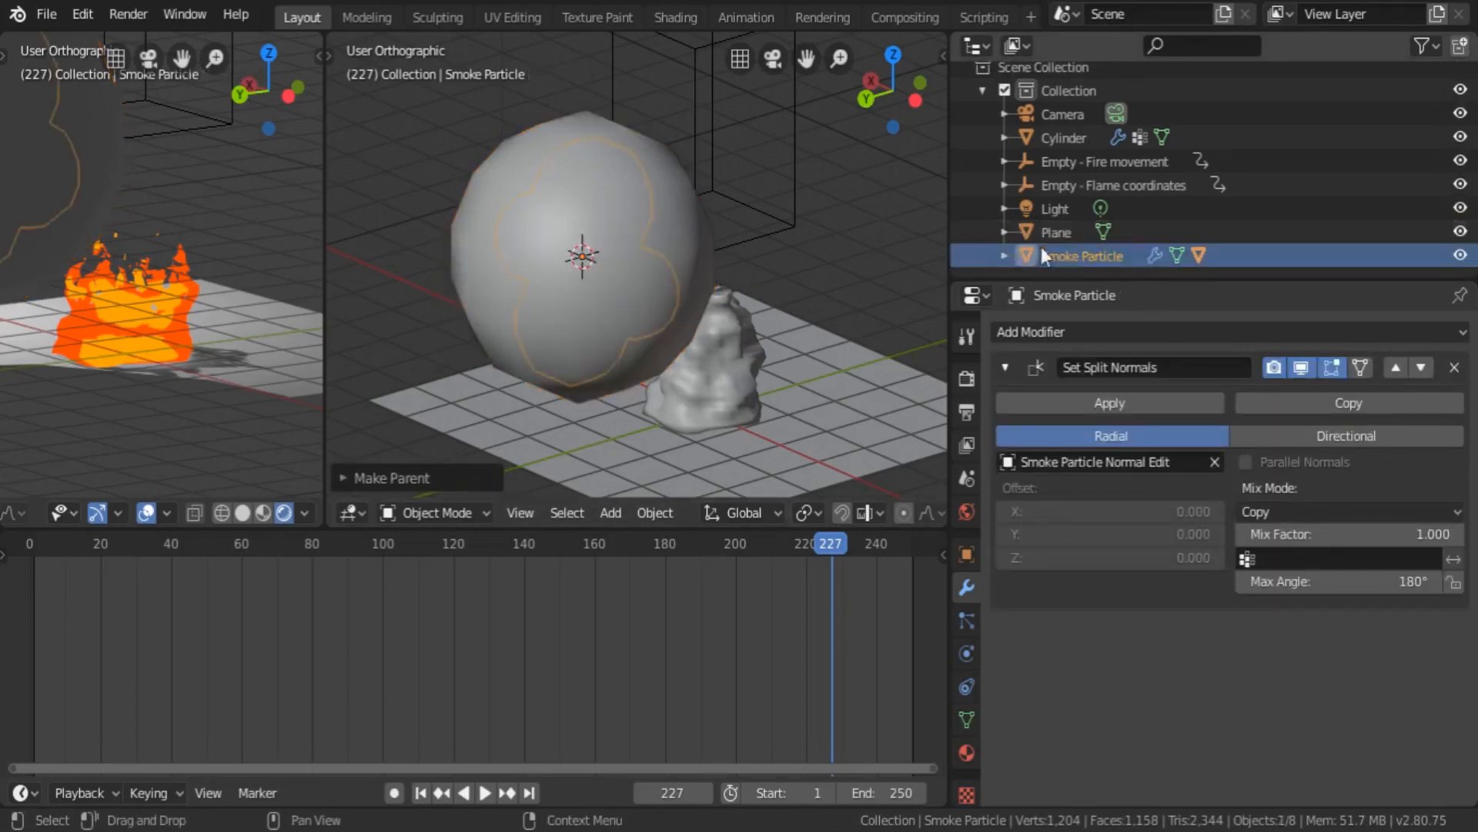
scroll(1186, 242, down, 3)
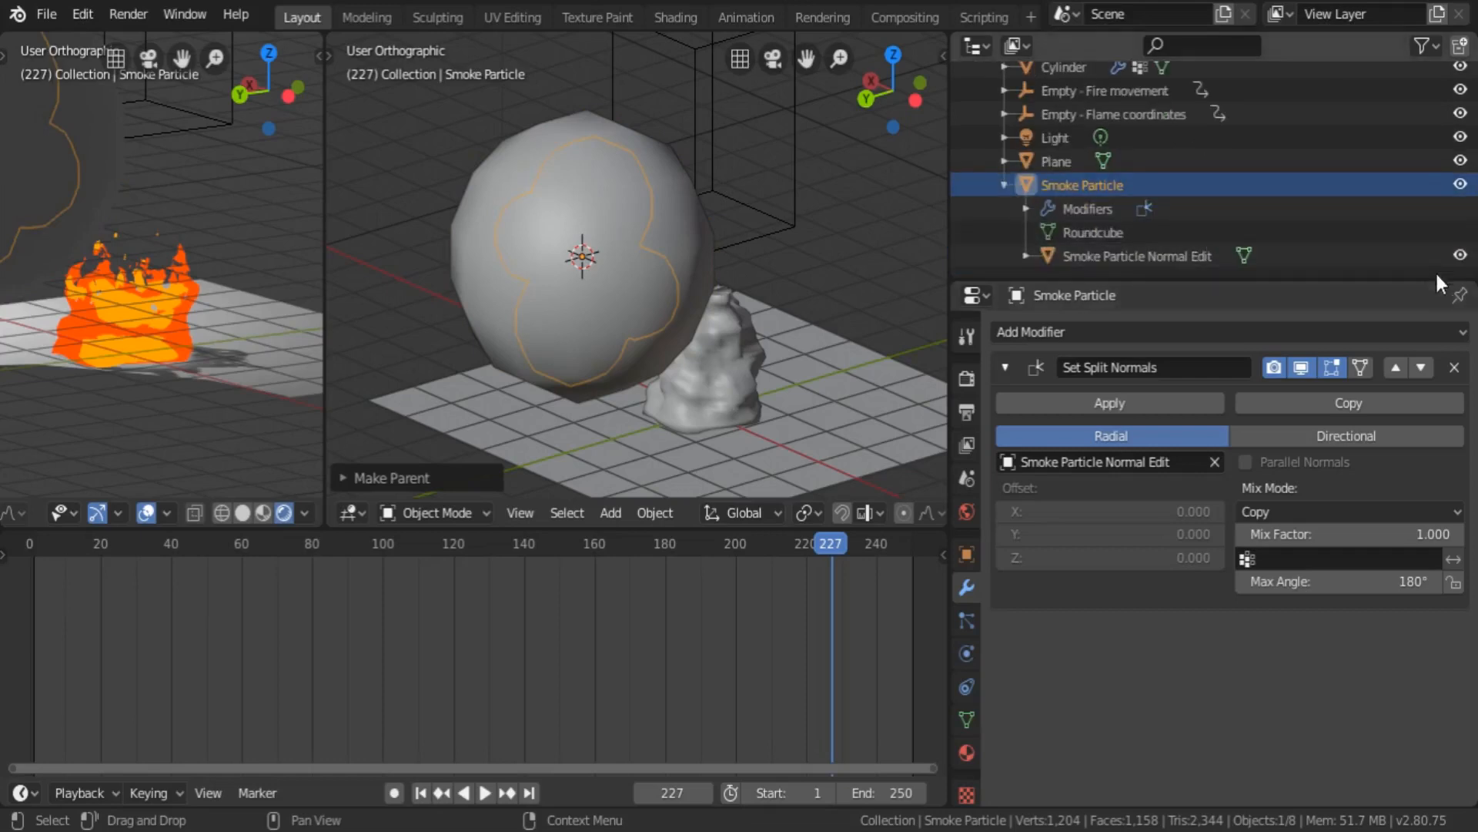
click(1461, 256)
- Show the viewport and render restriction toggles and disable the Smoke Particle Normal Edit object in both
click(1425, 46)
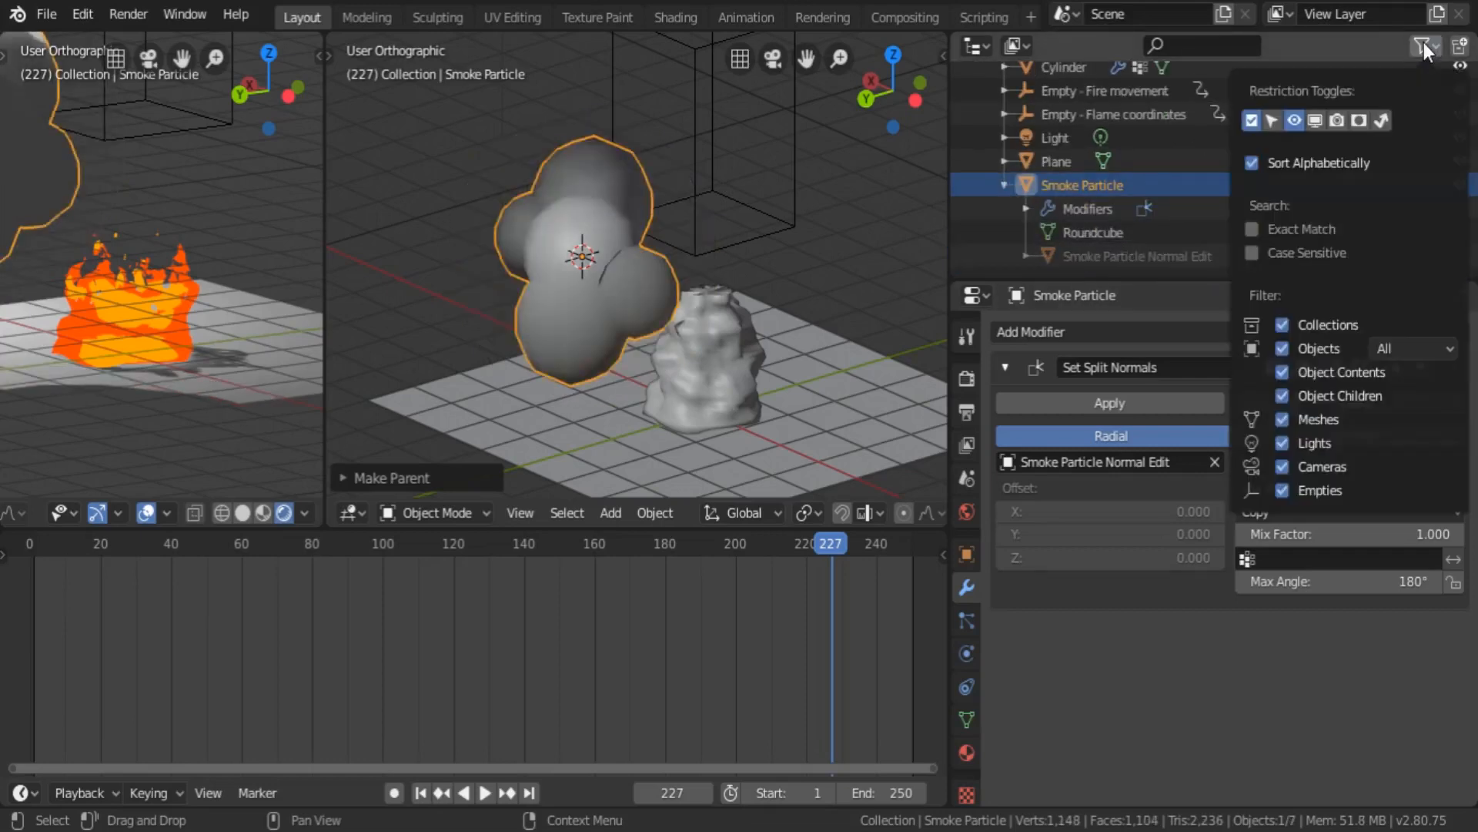
click(1317, 121)
click(1337, 121)
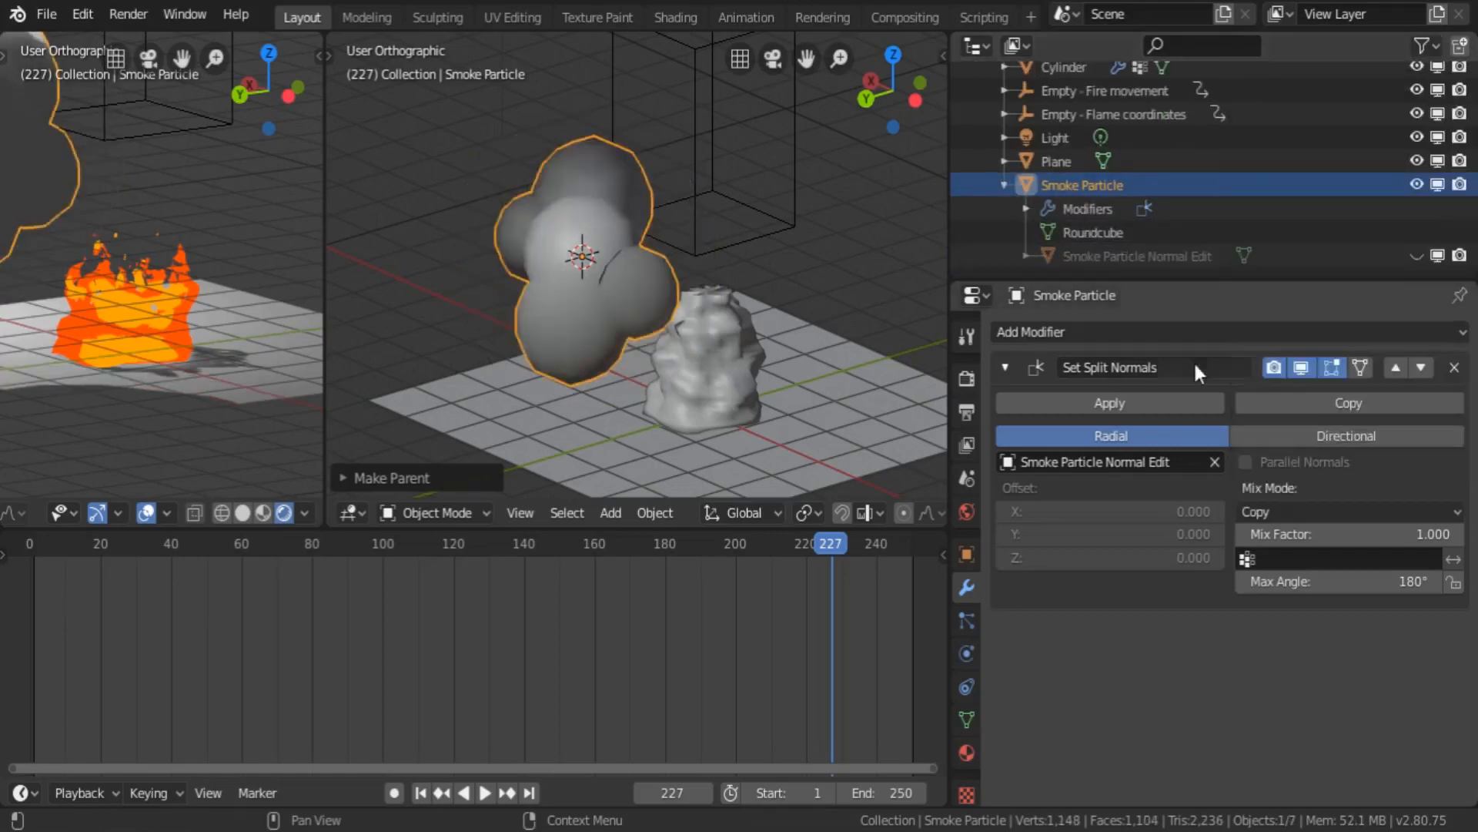
click(1436, 256)
click(1459, 256)
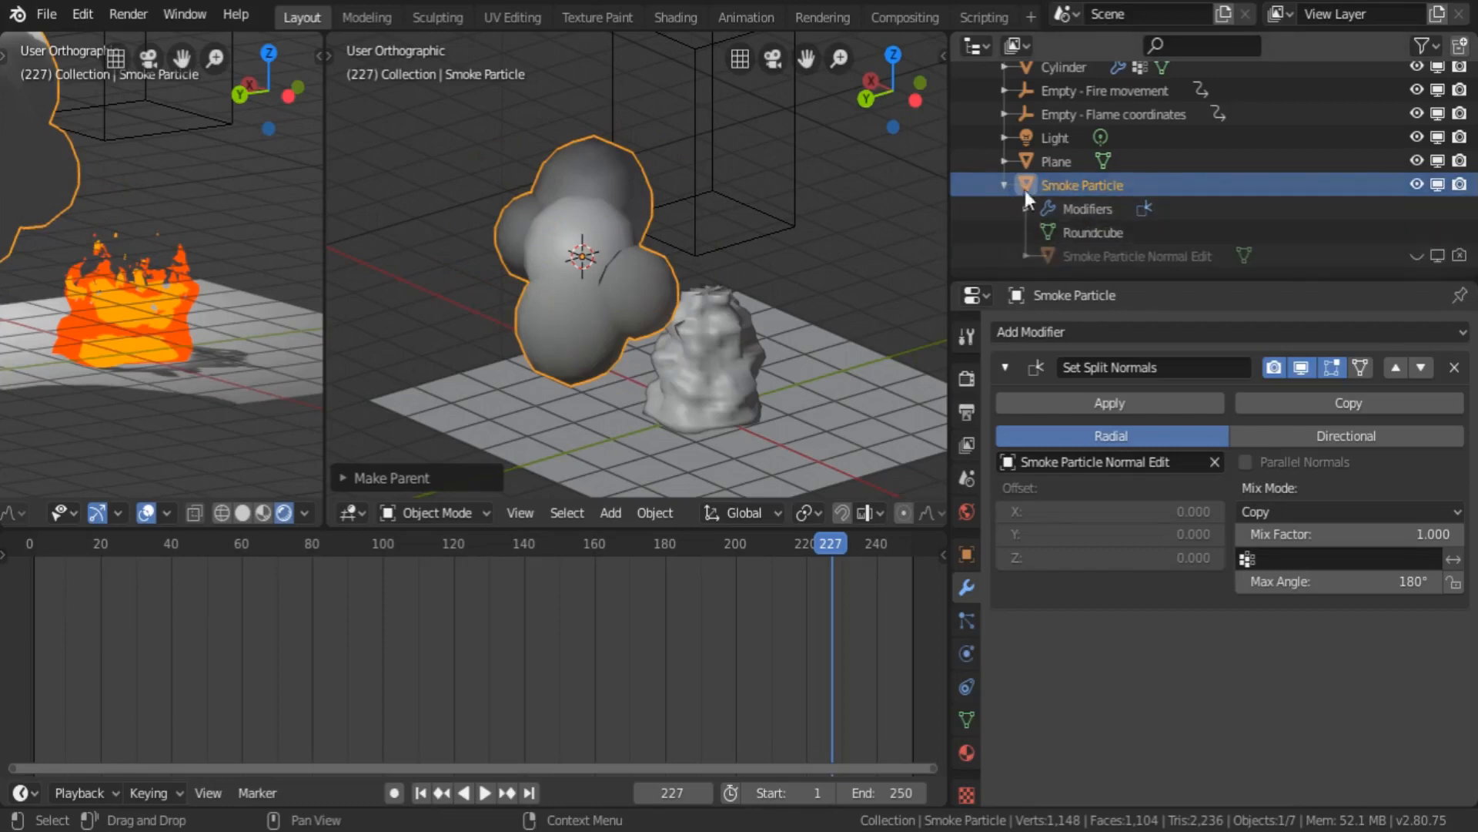
- Apply Shade Smooth to the Smoke Particle object
middle_drag(590, 155, 485, 476)
click(654, 512)
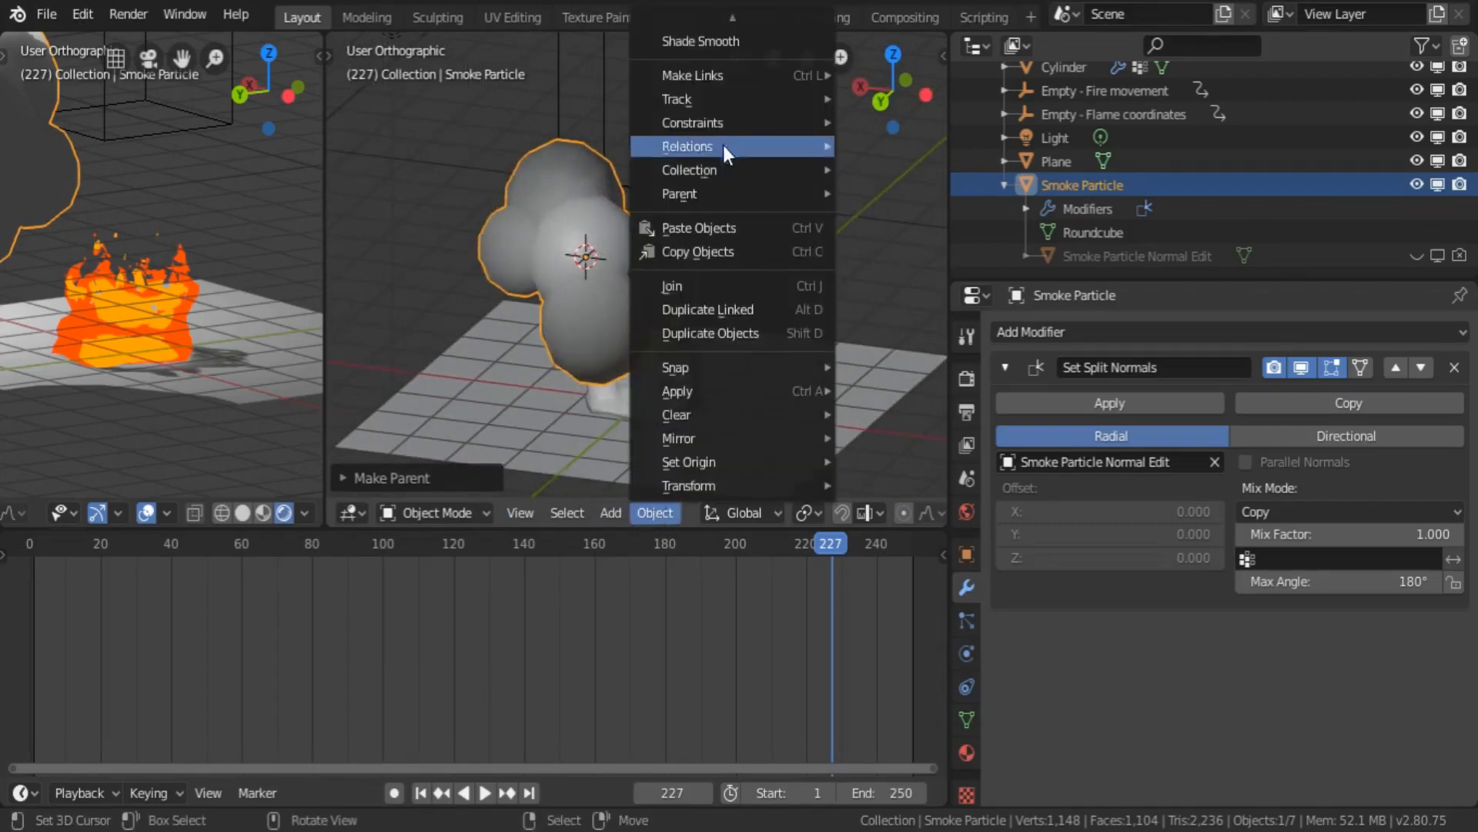
click(726, 42)
middle_drag(742, 145, 657, 401)
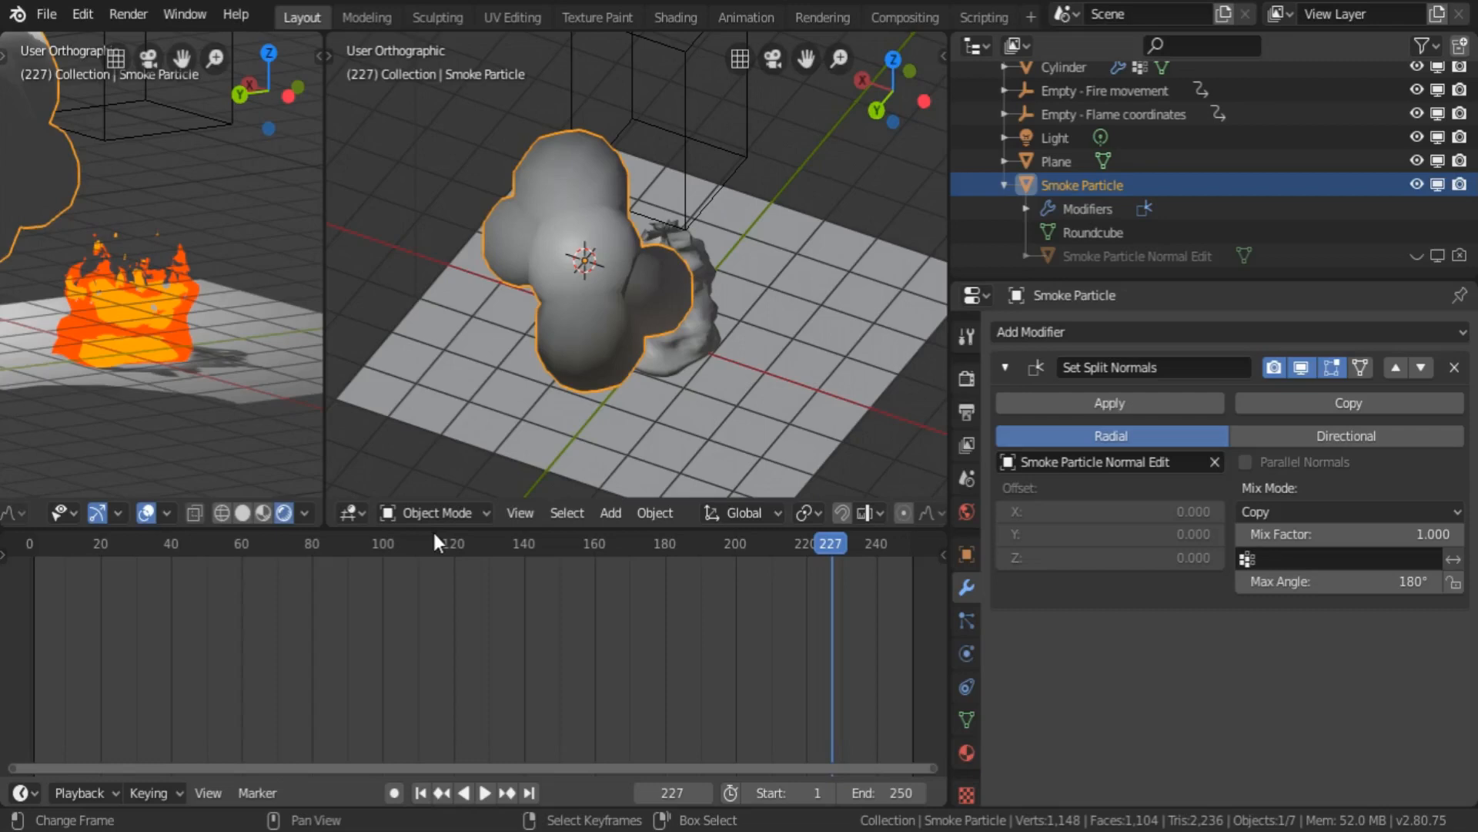
- Change the larger 3D view to the Shader Editor and create a new material for Smoke Particle
click(357, 511)
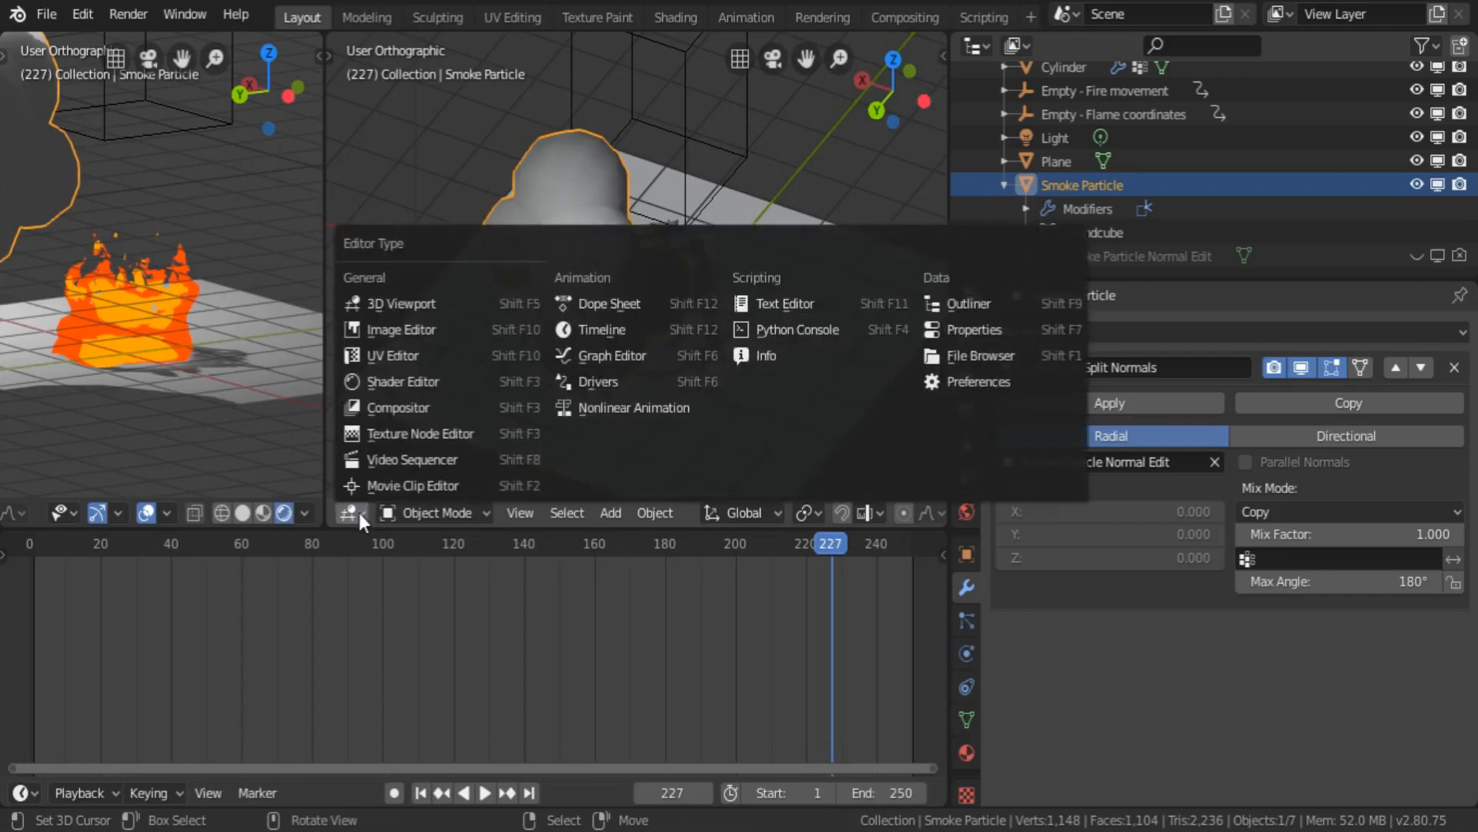
click(409, 382)
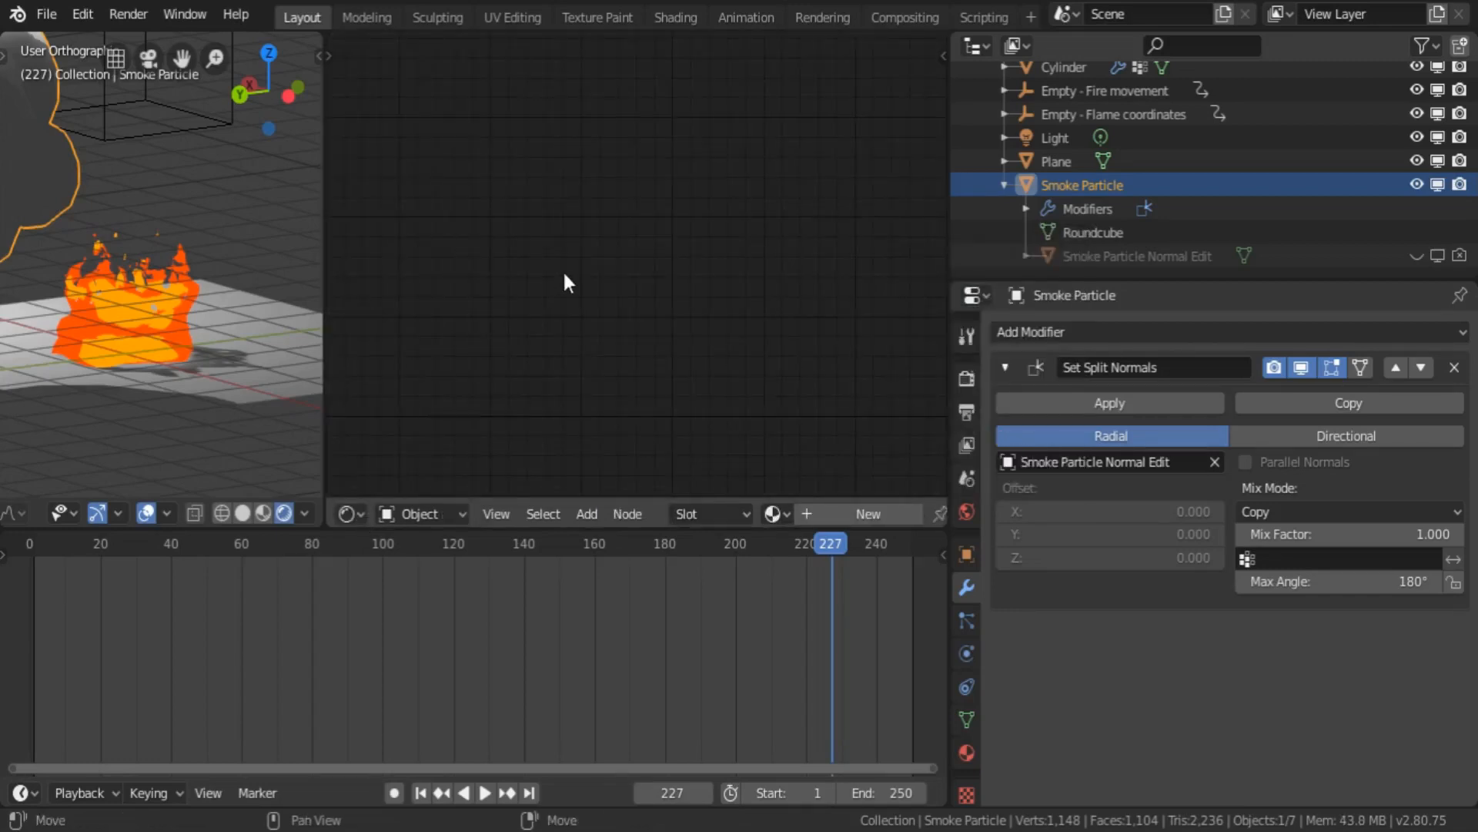
click(863, 513)
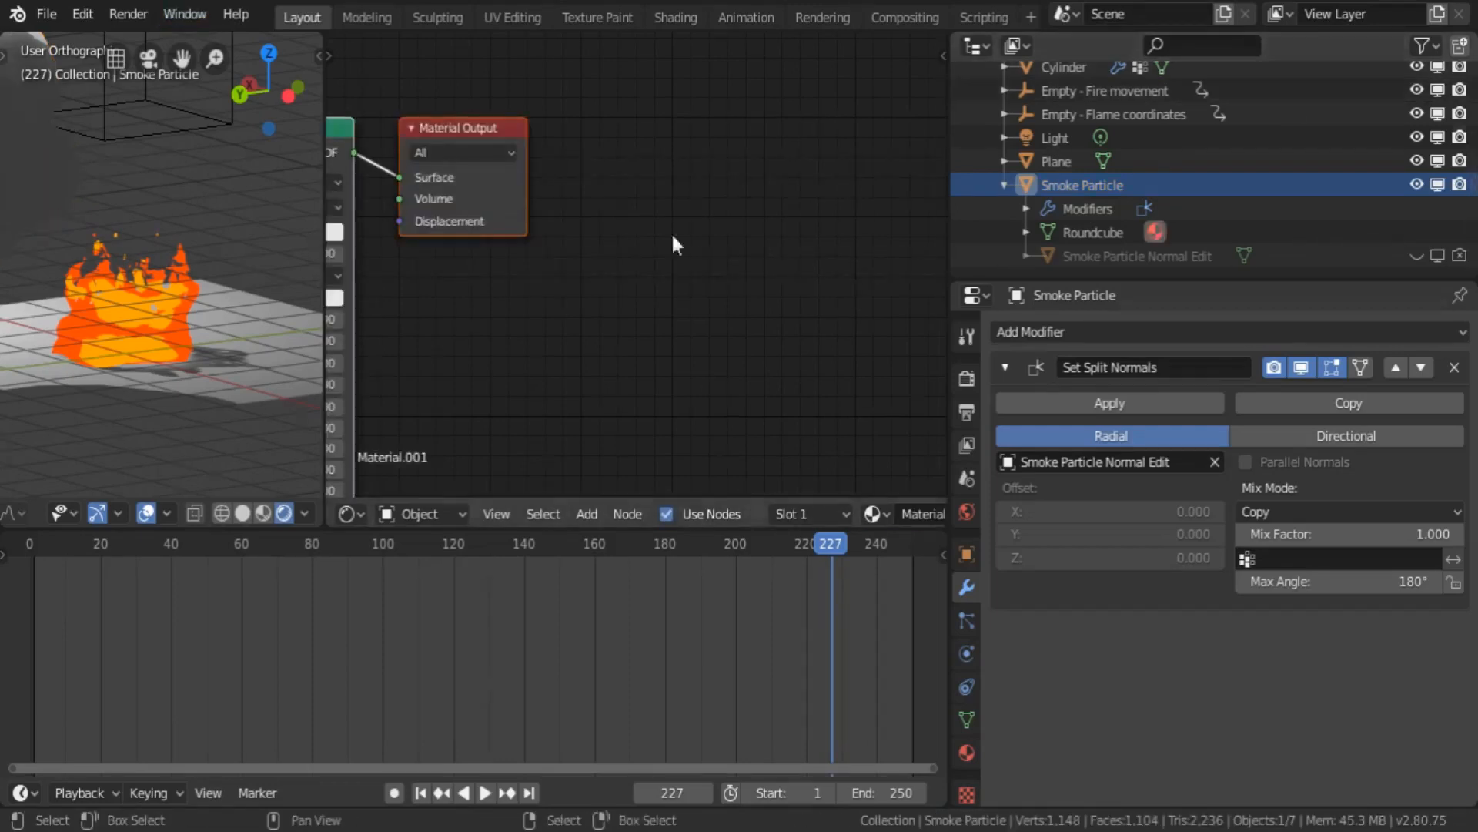
middle_drag(450, 275, 702, 241)
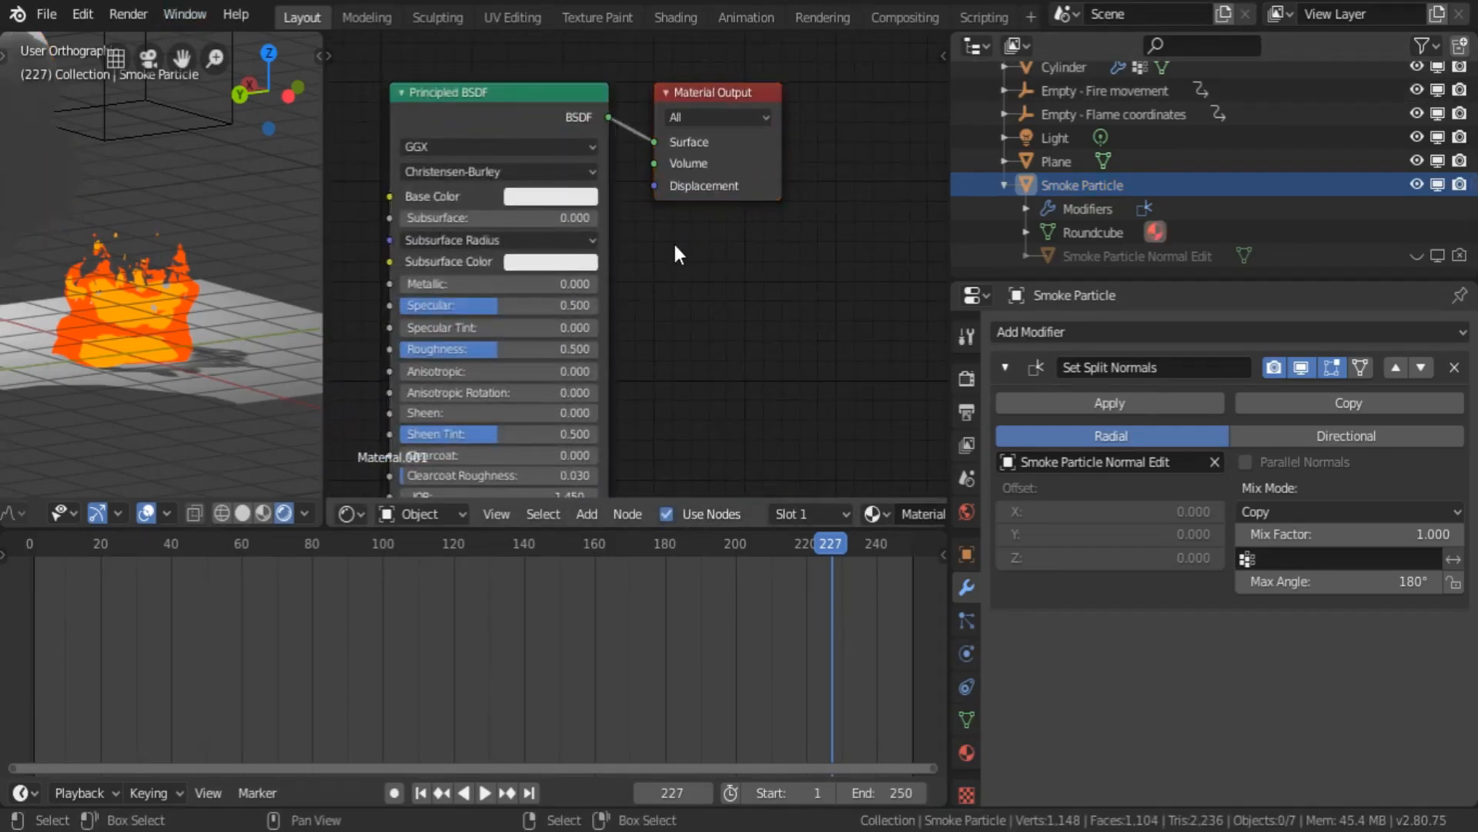
- Add the NPR Diffuse node group below the Material Output node
key(shift+a)
mouse_move(664, 474)
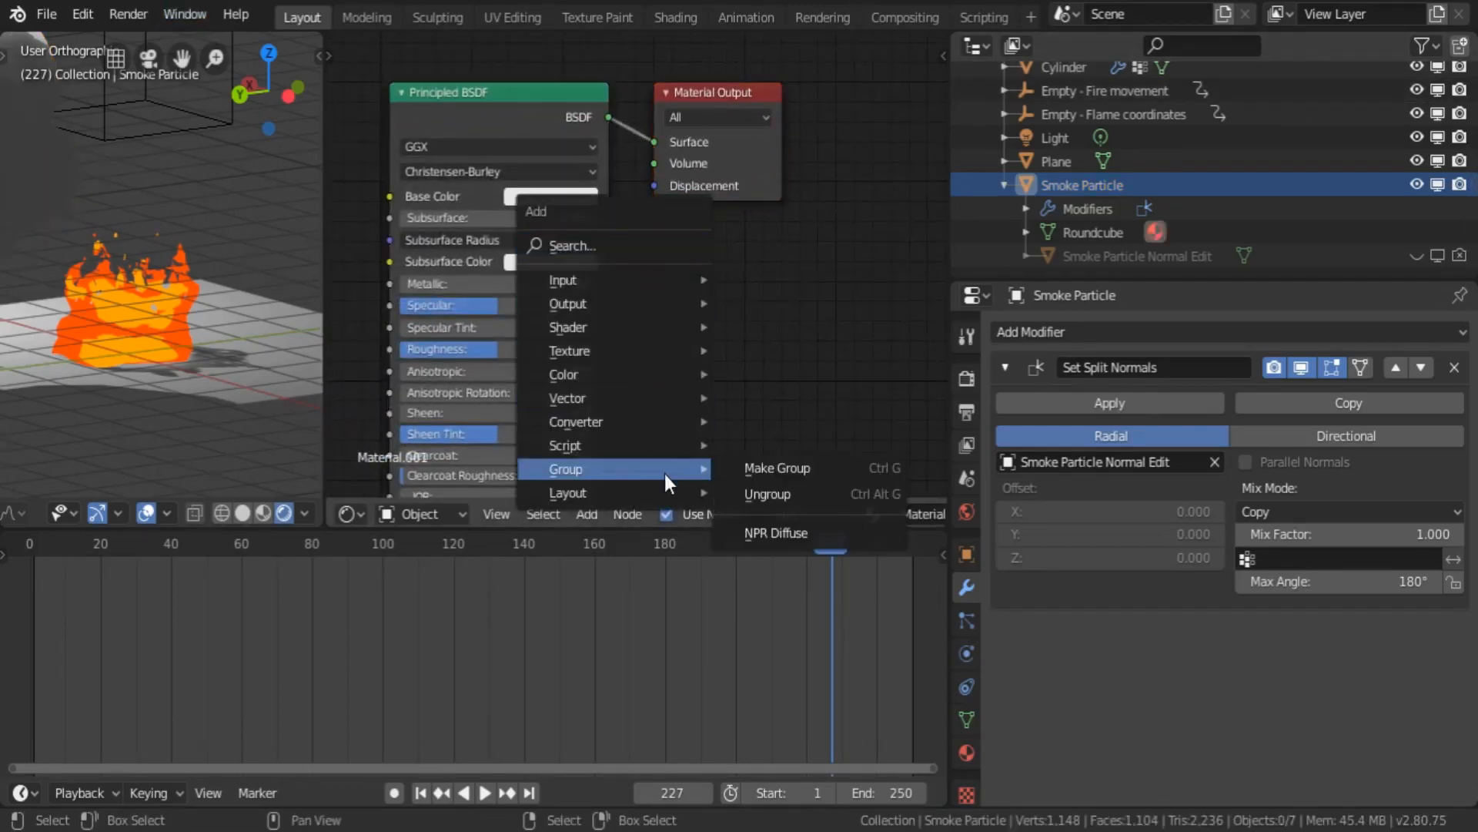
click(770, 530)
click(664, 229)
- Delete the Principled BSDF node and connect NPR Diffuse's Emission output to the Material Output's Surface input
click(490, 103)
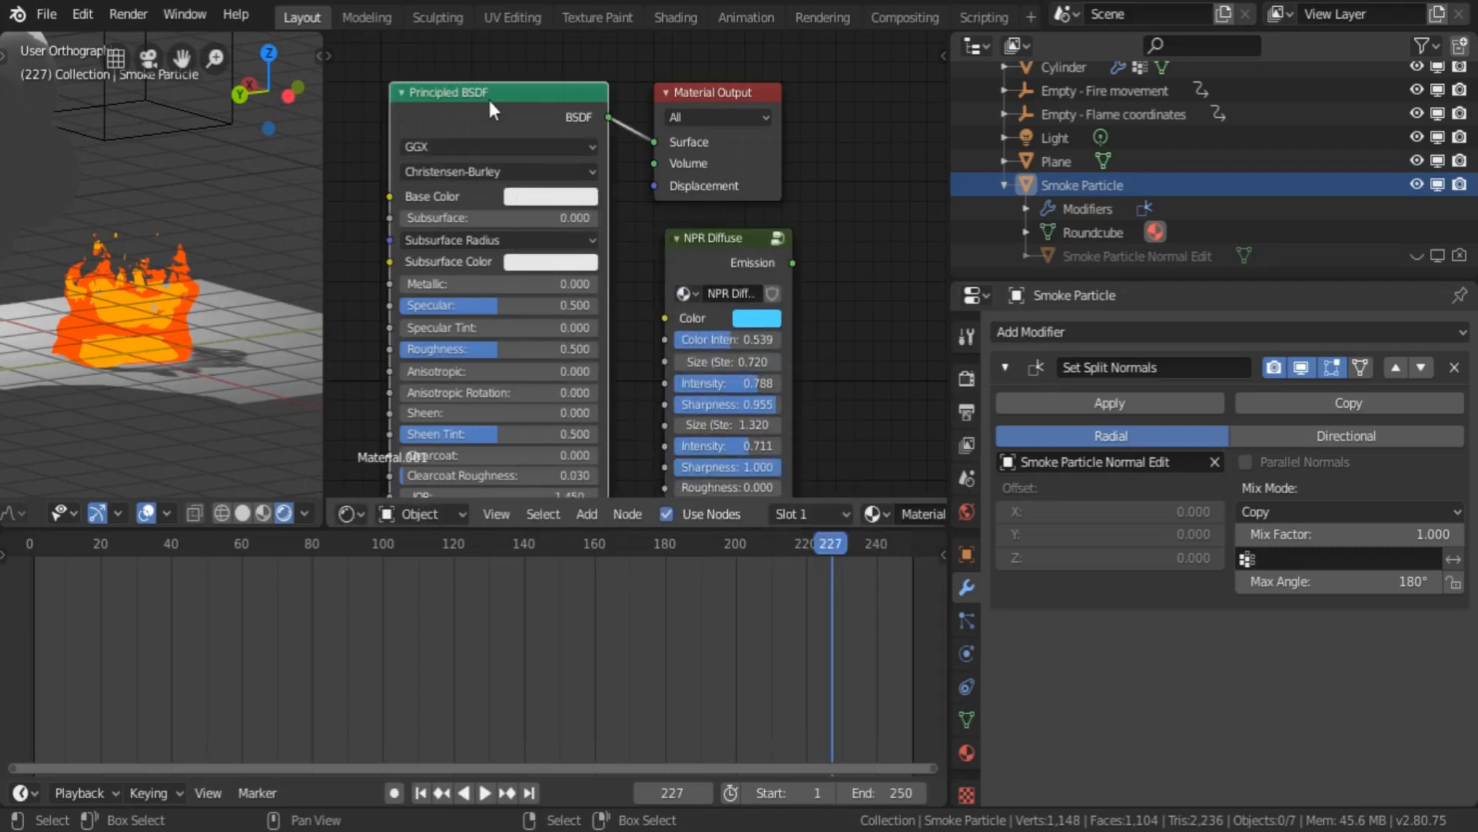
key(x)
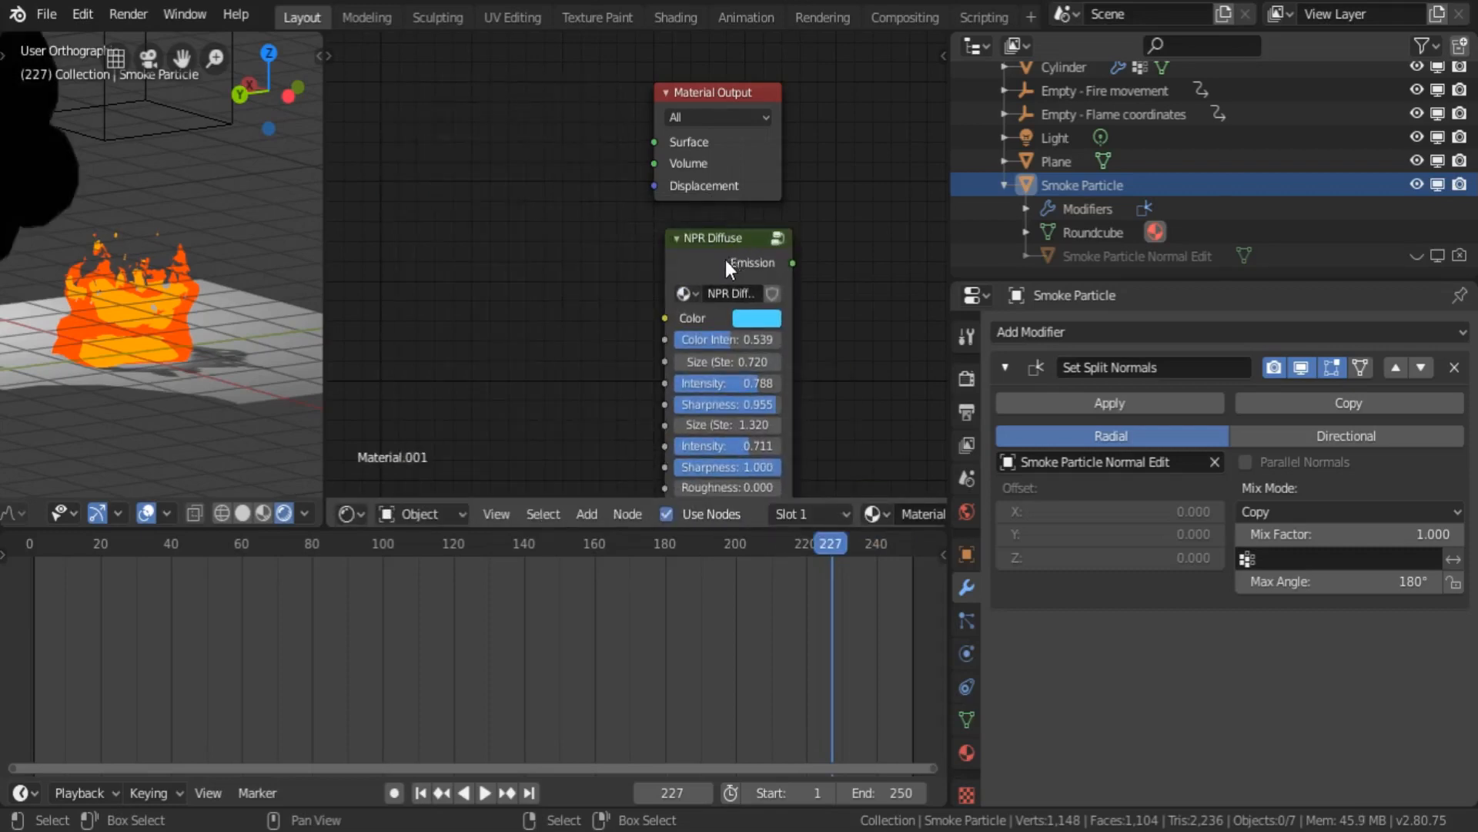
drag(726, 260, 653, 142)
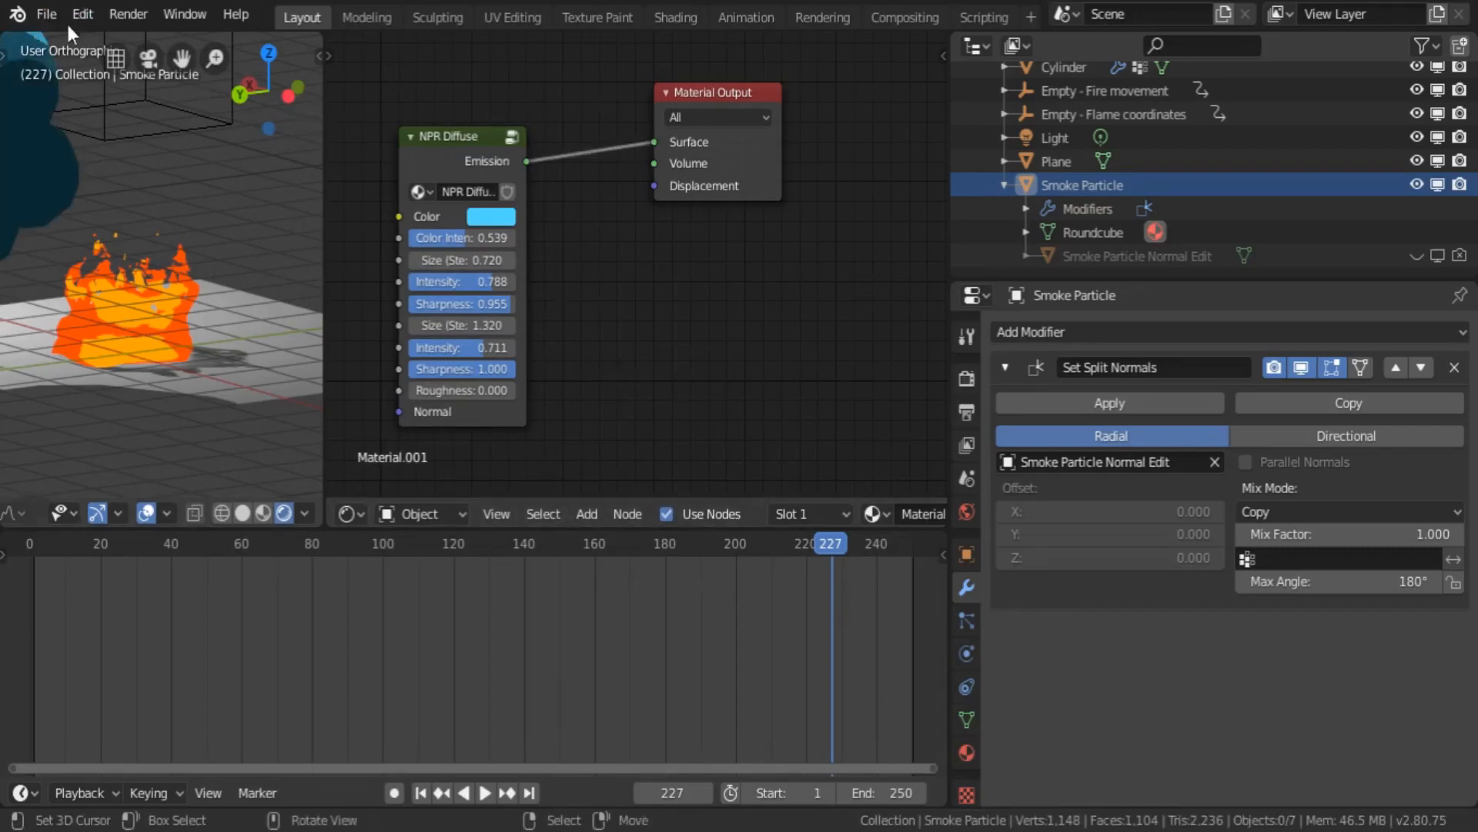
click(47, 13)
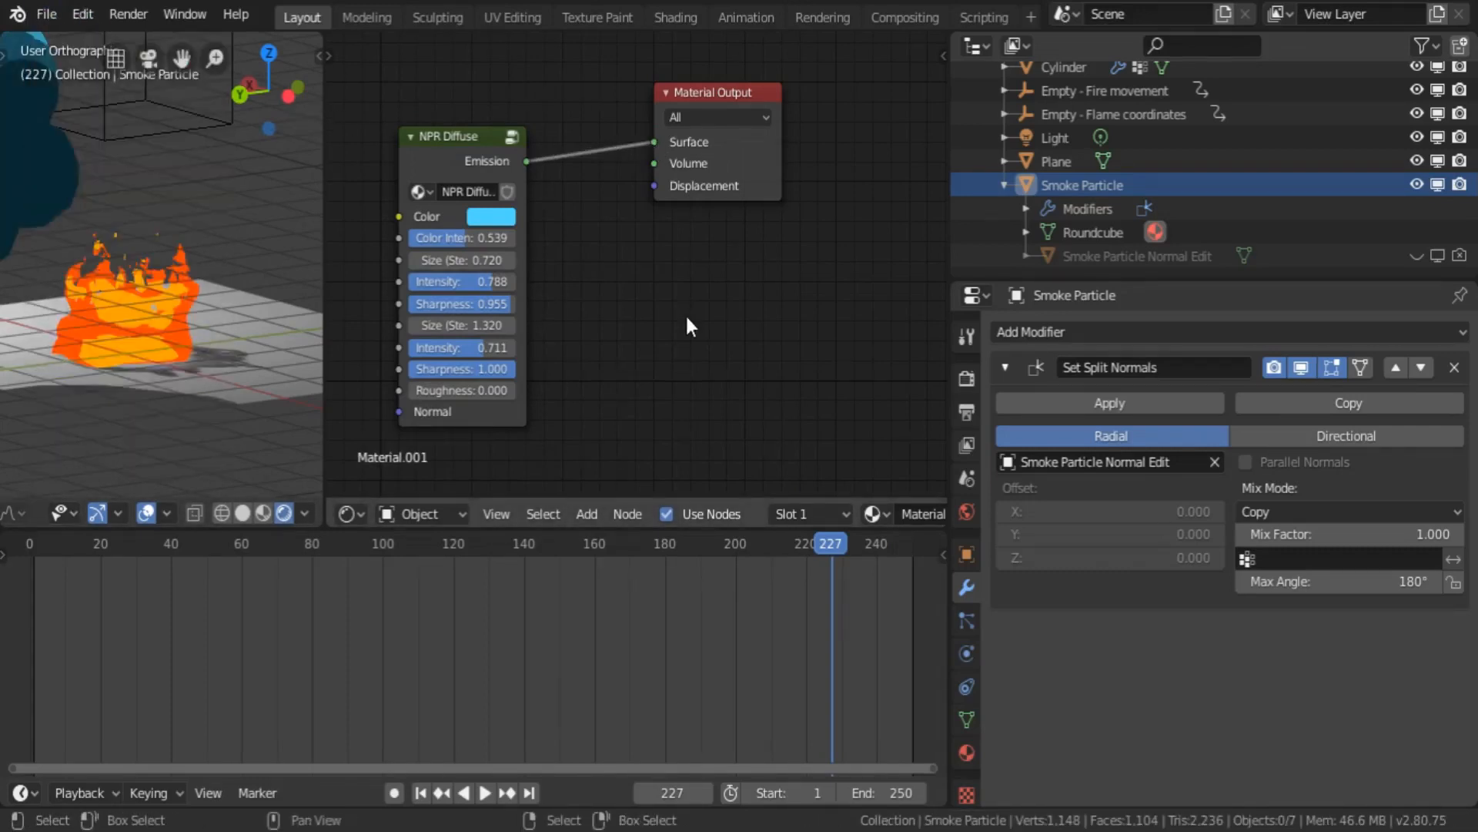
- Set the NPR Diffuse colour to a light peach and its colour intensity to 0.281
middle_drag(295, 307, 220, 230)
scroll(478, 293, up, 2)
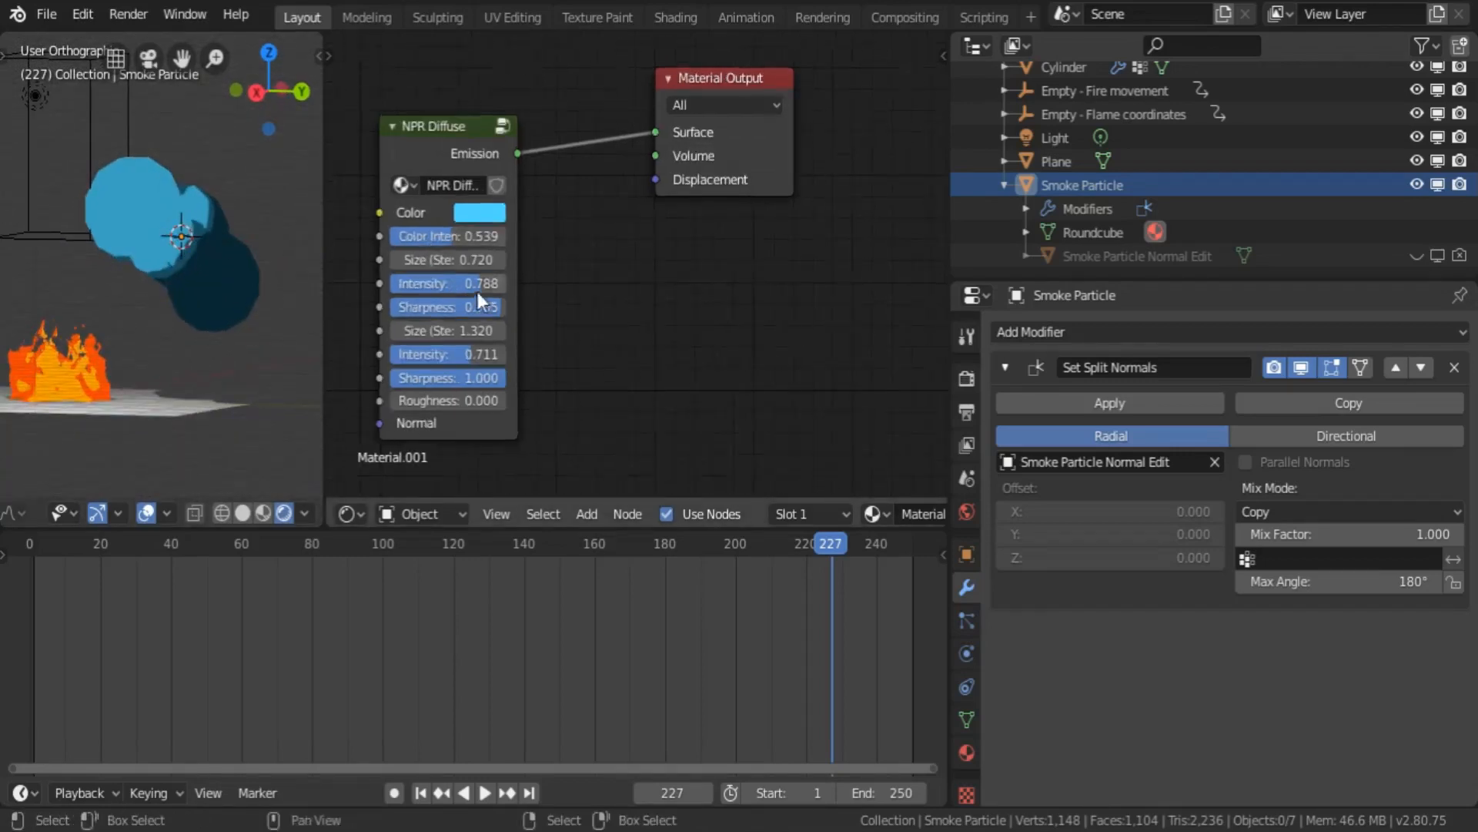
click(465, 210)
drag(508, 340, 514, 344)
mouse_move(621, 258)
mouse_down()
mouse_move(621, 362)
mouse_move(621, 231)
mouse_up()
mouse_move(422, 234)
mouse_down()
mouse_move(370, 235)
mouse_move(405, 234)
mouse_up()
click(468, 207)
drag(514, 344, 511, 337)
middle_drag(475, 195, 583, 196)
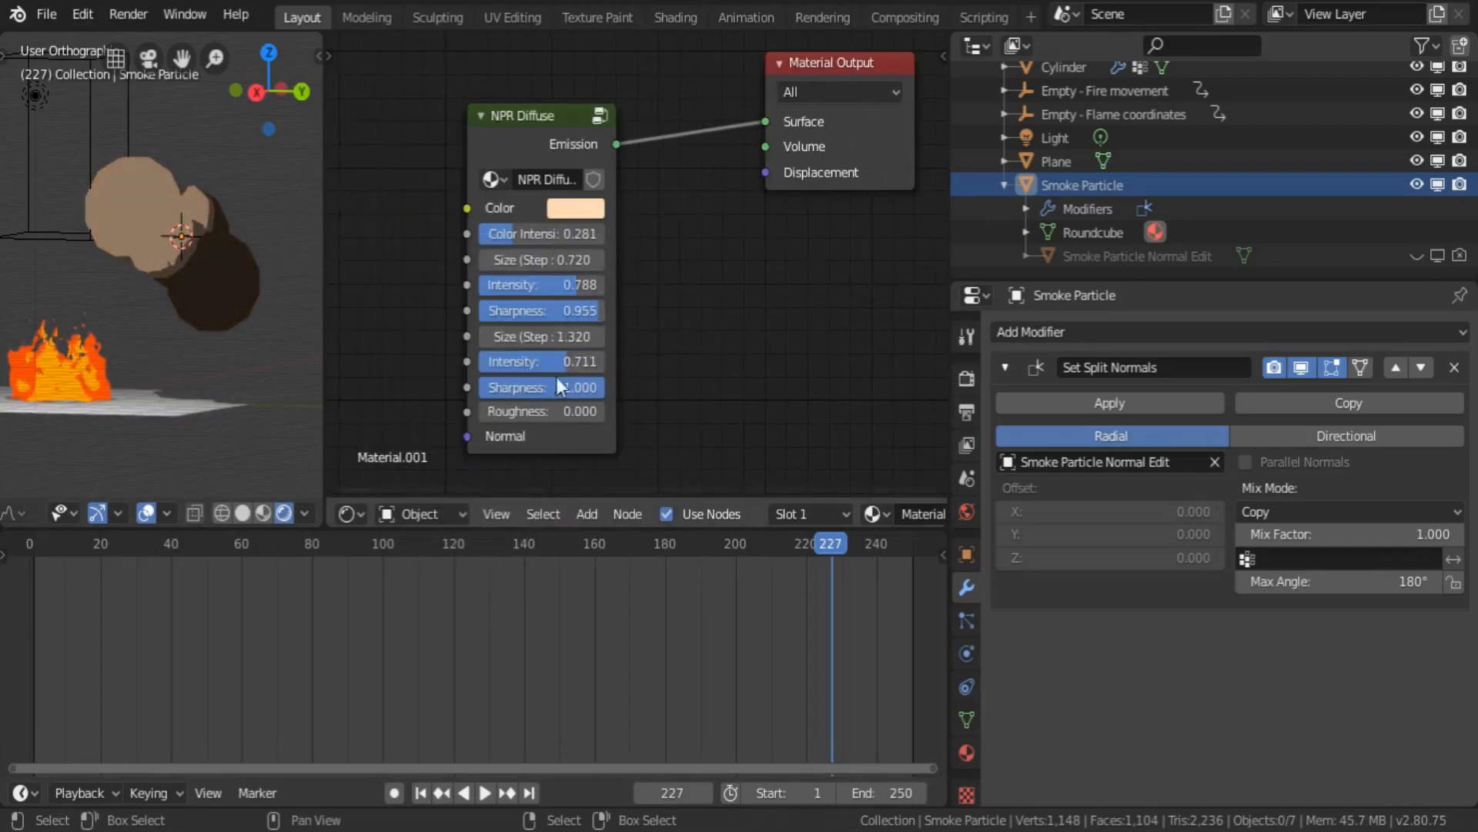
- Set NPR Diffuse's second step to size 0, intensity 0.669 and sharpness 0, the first step's size to 1.020 and colour intensity to 0.314
drag(560, 366, 558, 366)
mouse_move(562, 388)
mouse_down()
mouse_move(493, 389)
mouse_move(541, 387)
mouse_up()
click(567, 339)
text(0)
key(Return)
drag(549, 362, 543, 362)
middle_drag(174, 235, 66, 274)
mouse_move(539, 261)
mouse_down()
mouse_move(577, 260)
mouse_move(531, 260)
mouse_move(548, 234)
mouse_up()
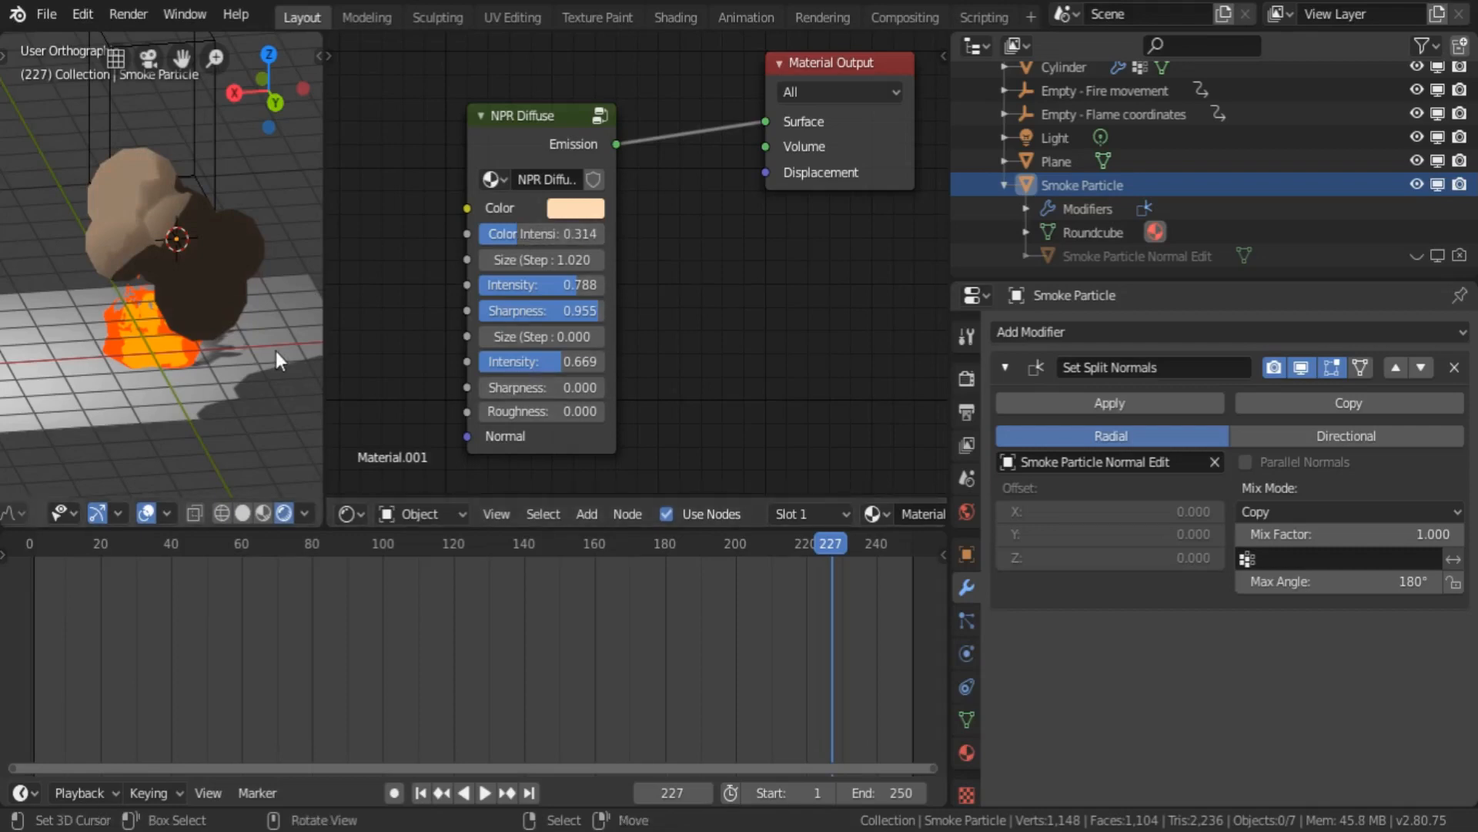
- Move the smoke particle object down about 5 m along the Z axis, below the ground plane
click(240, 218)
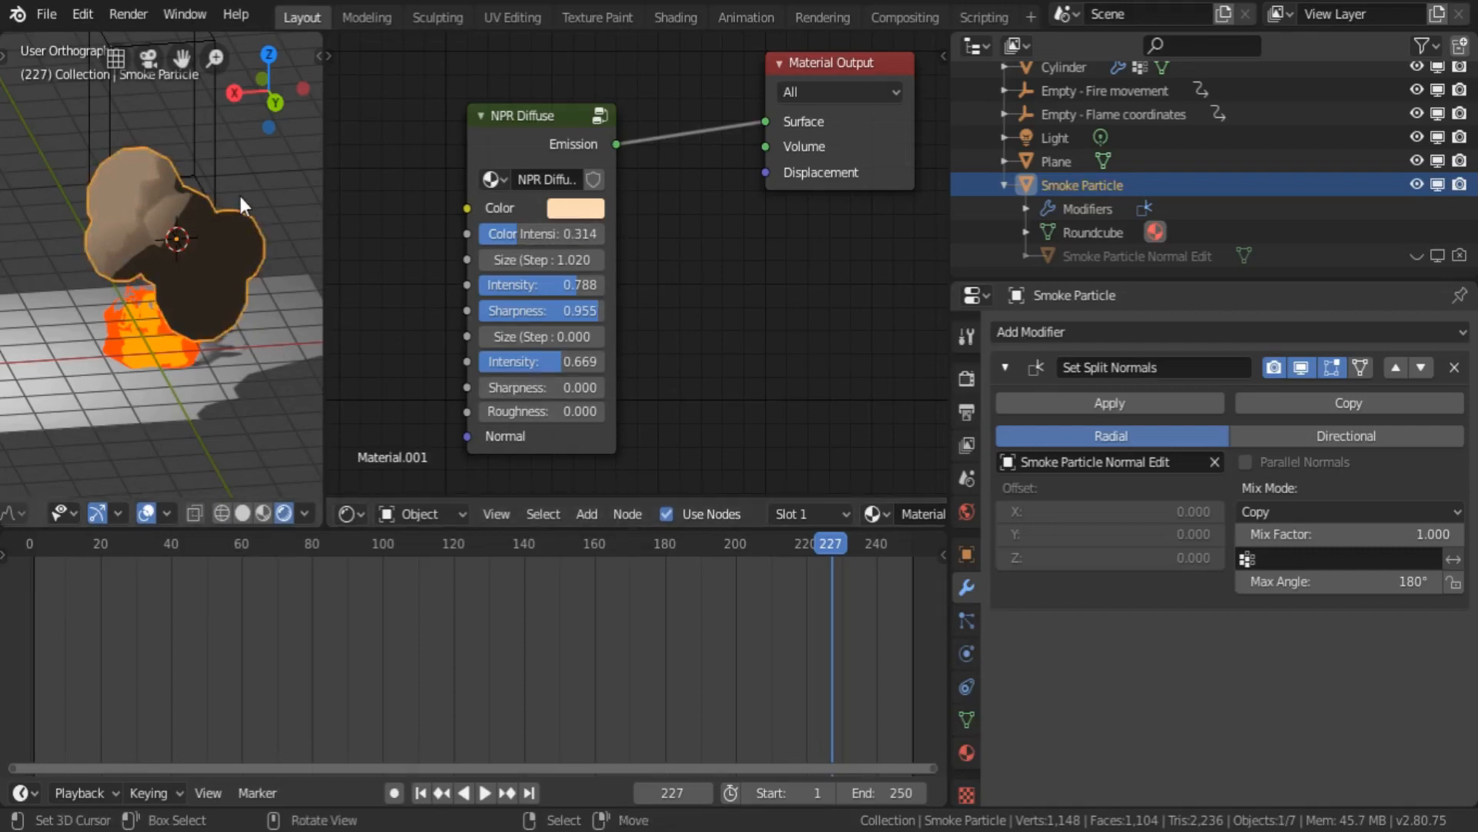
key(g)
key(z)
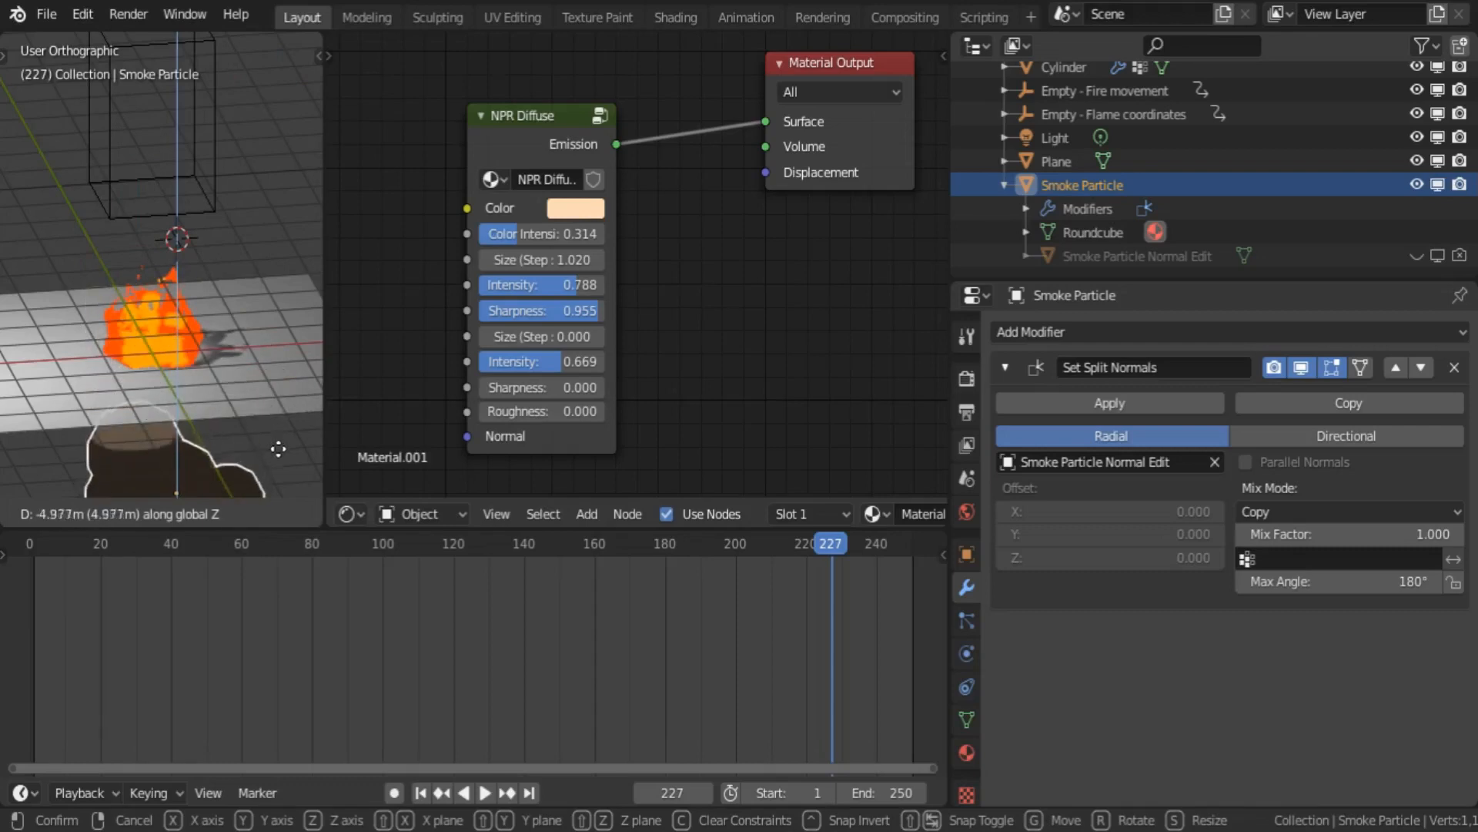
click(278, 449)
mouse_move(144, 320)
middle_down()
mouse_move(252, 334)
mouse_move(141, 331)
middle_up()
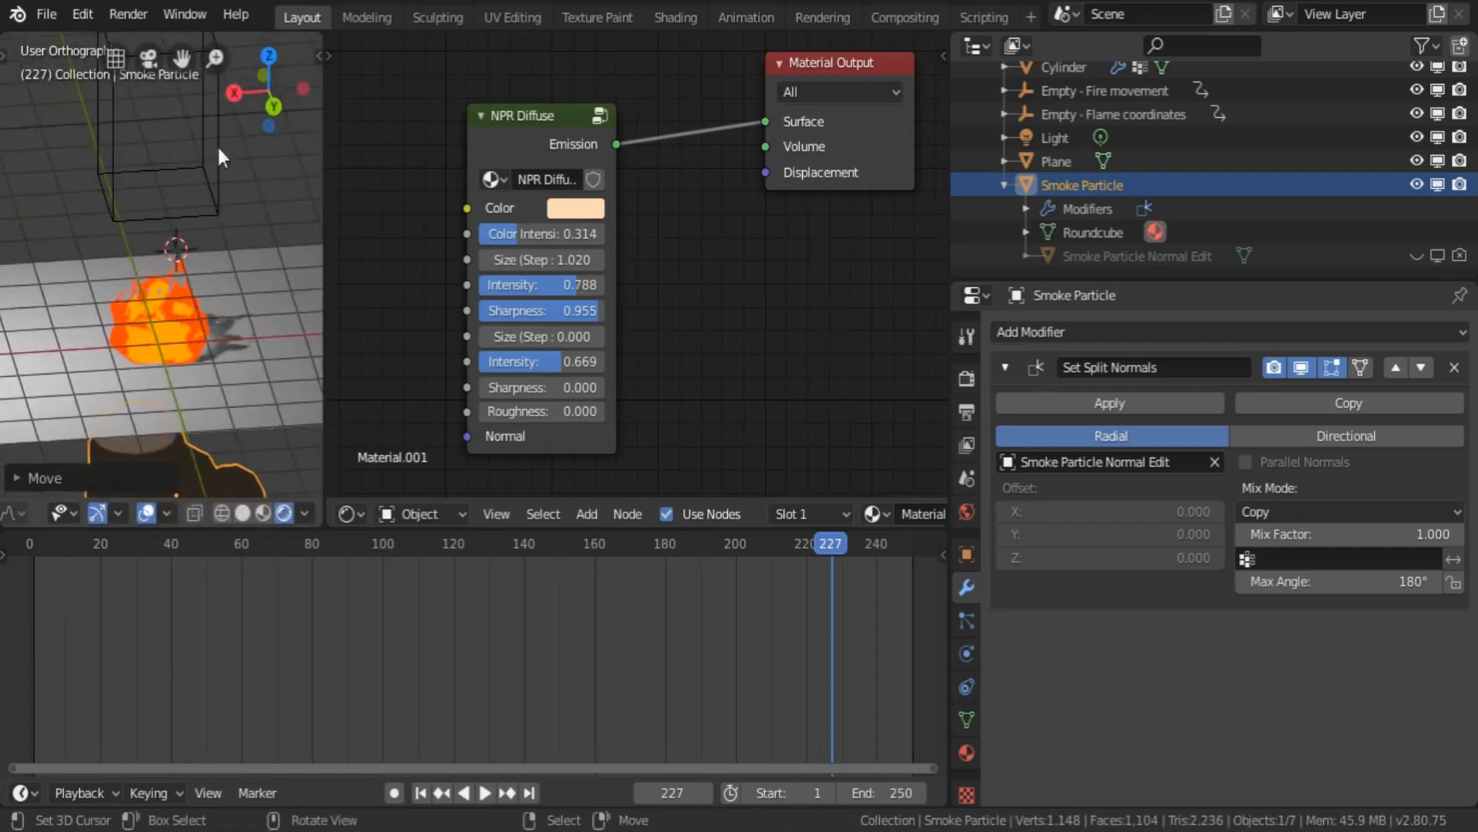
- Select the light beside the fire and change its type to Sun
scroll(218, 157, down, 4)
click(70, 180)
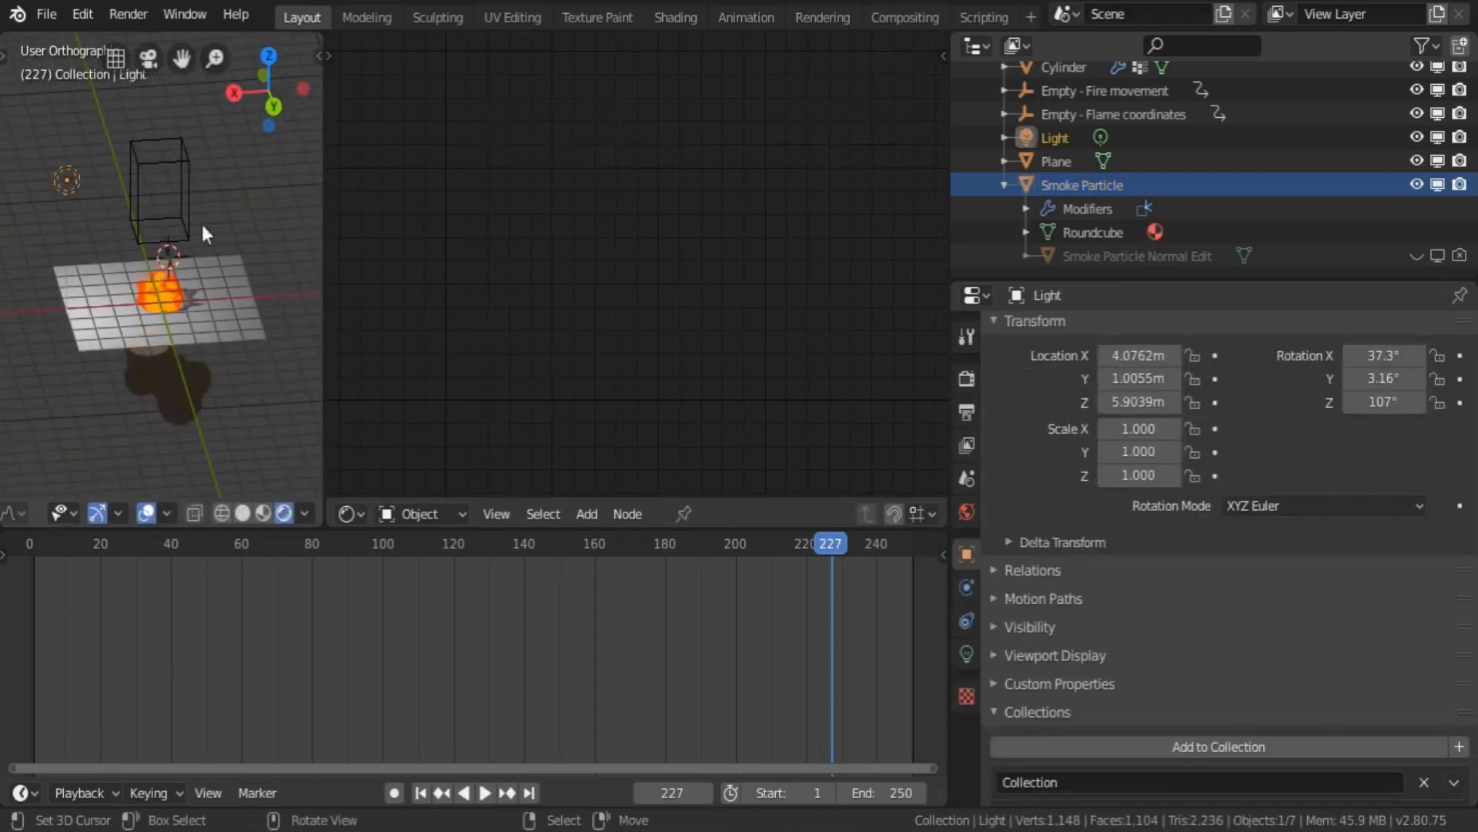
click(964, 652)
click(1140, 429)
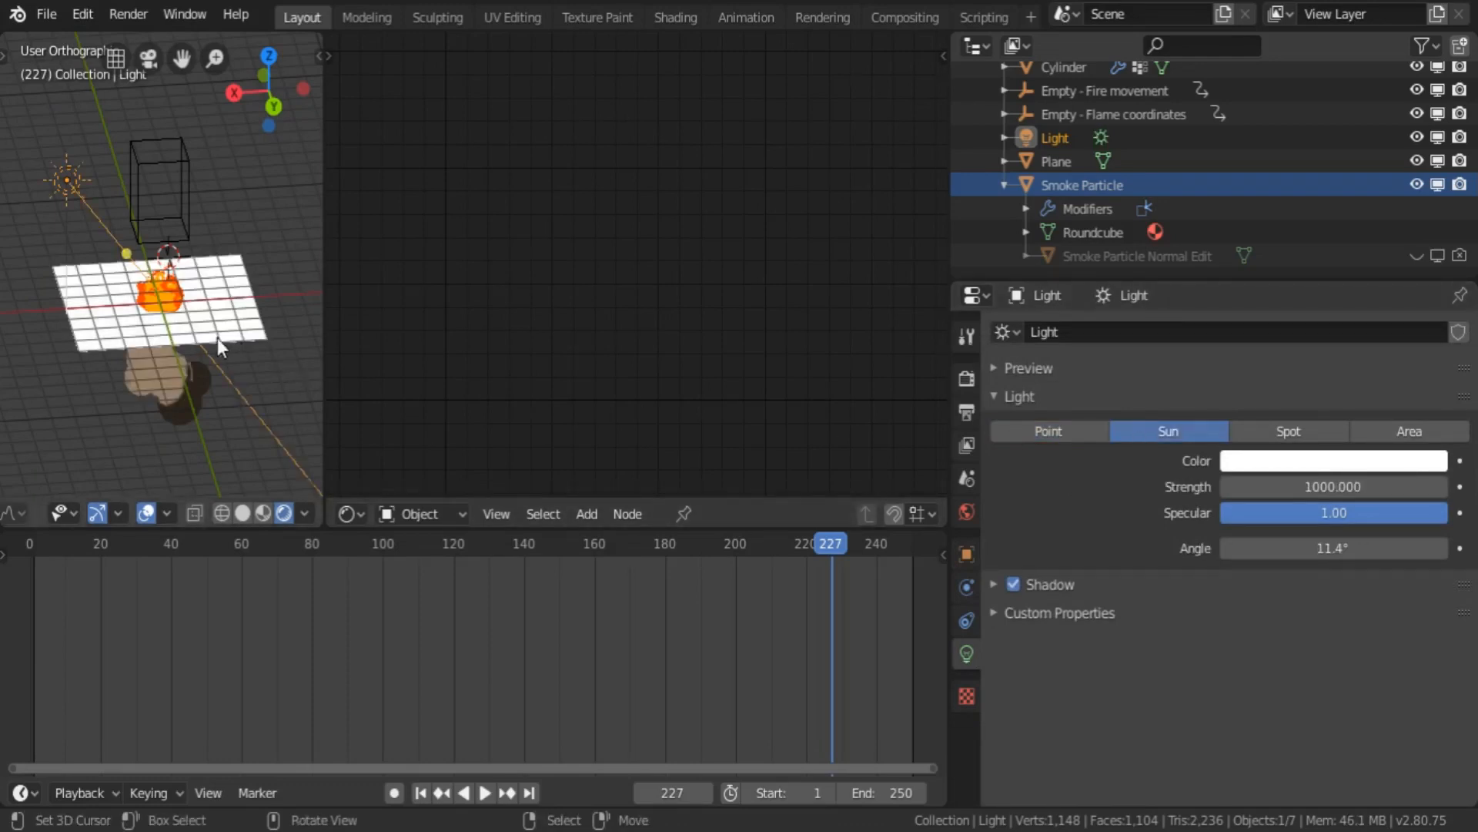
- Switch the rendered viewport to camera view and frame the fire closely
middle_drag(221, 346, 188, 280)
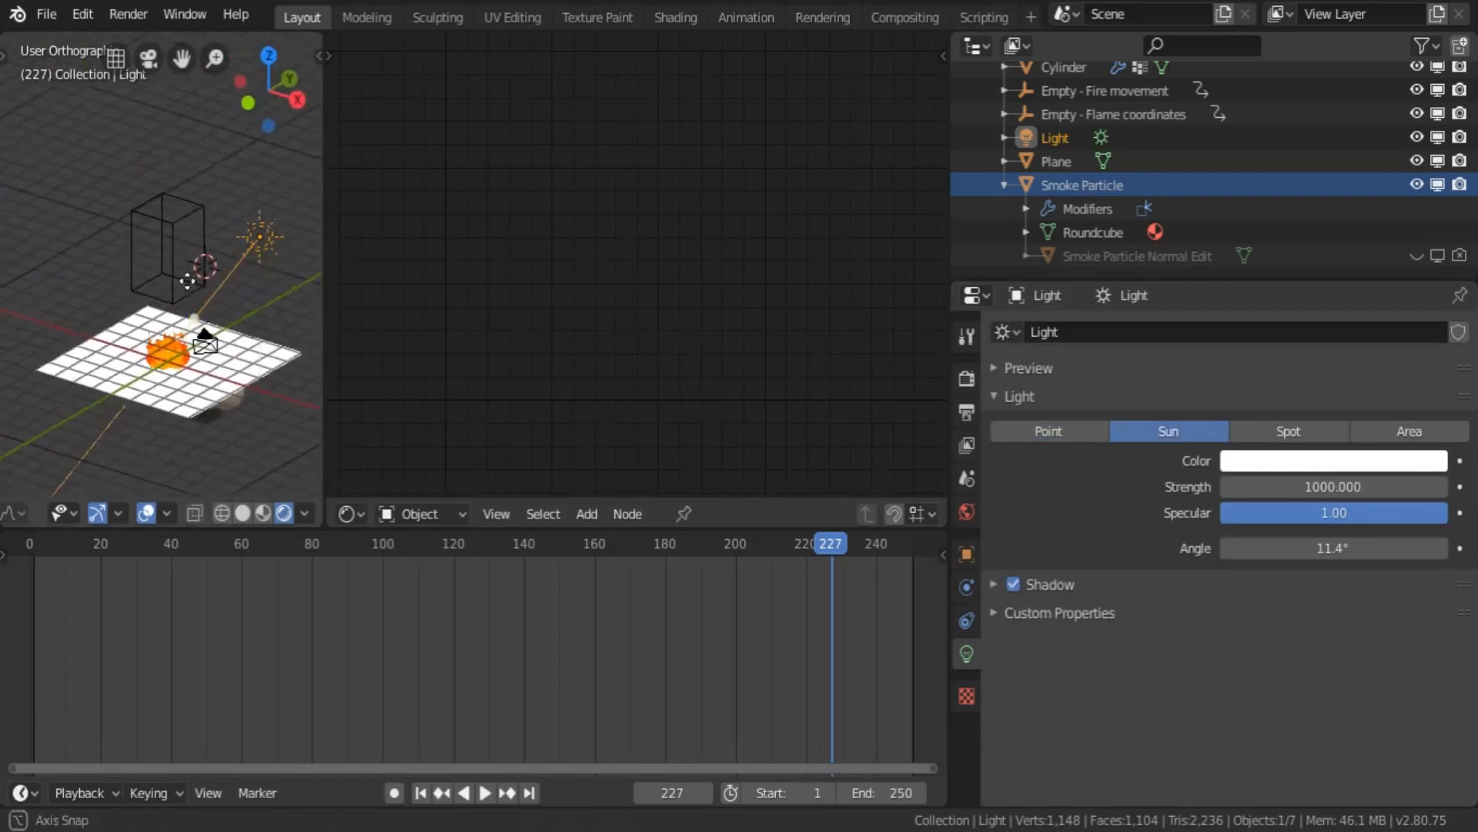
shift+middle_drag(251, 402, 228, 354)
scroll(229, 352, up, 7)
scroll(253, 348, down, 2)
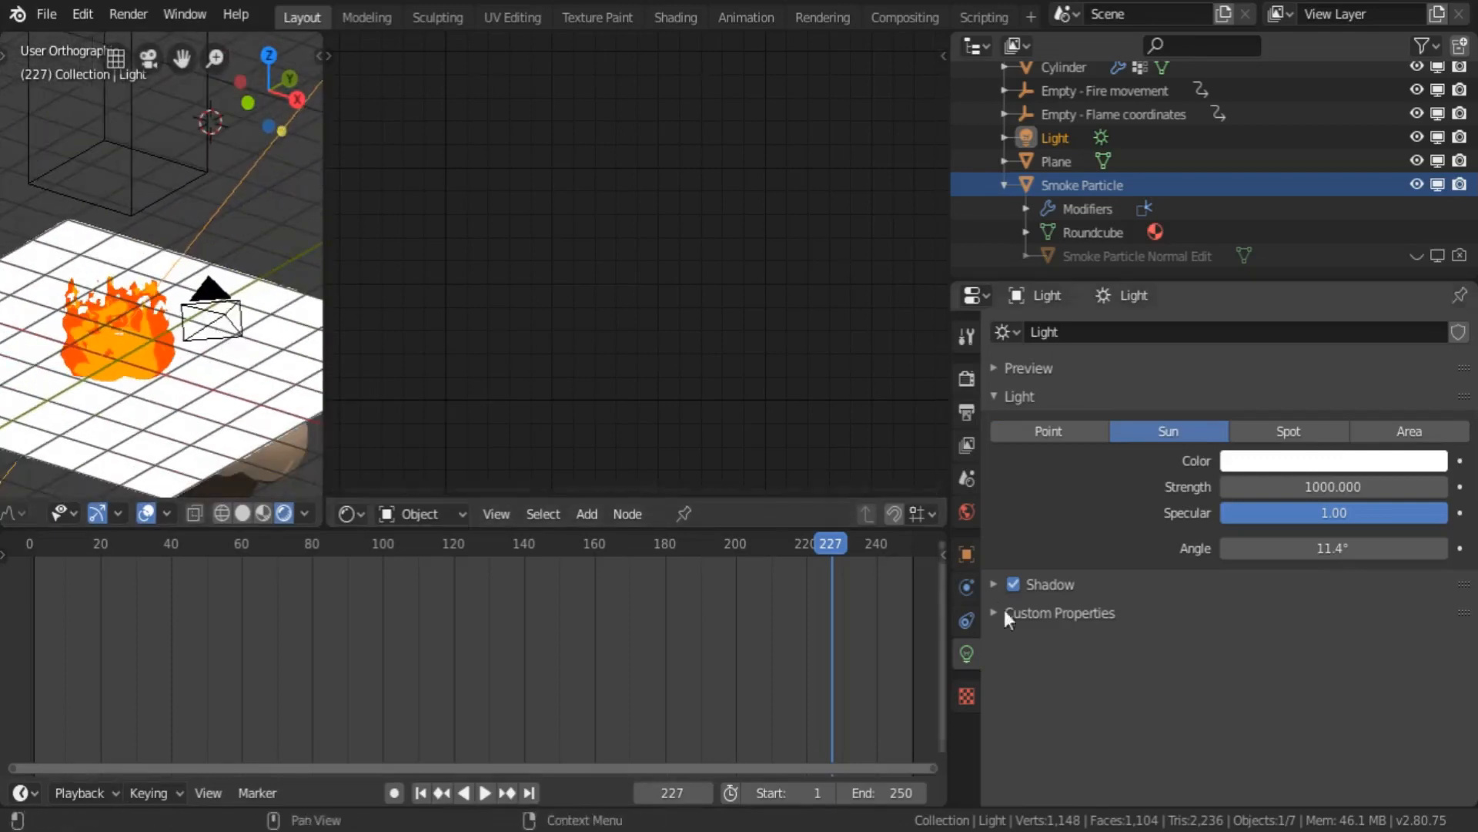
key(KP_0)
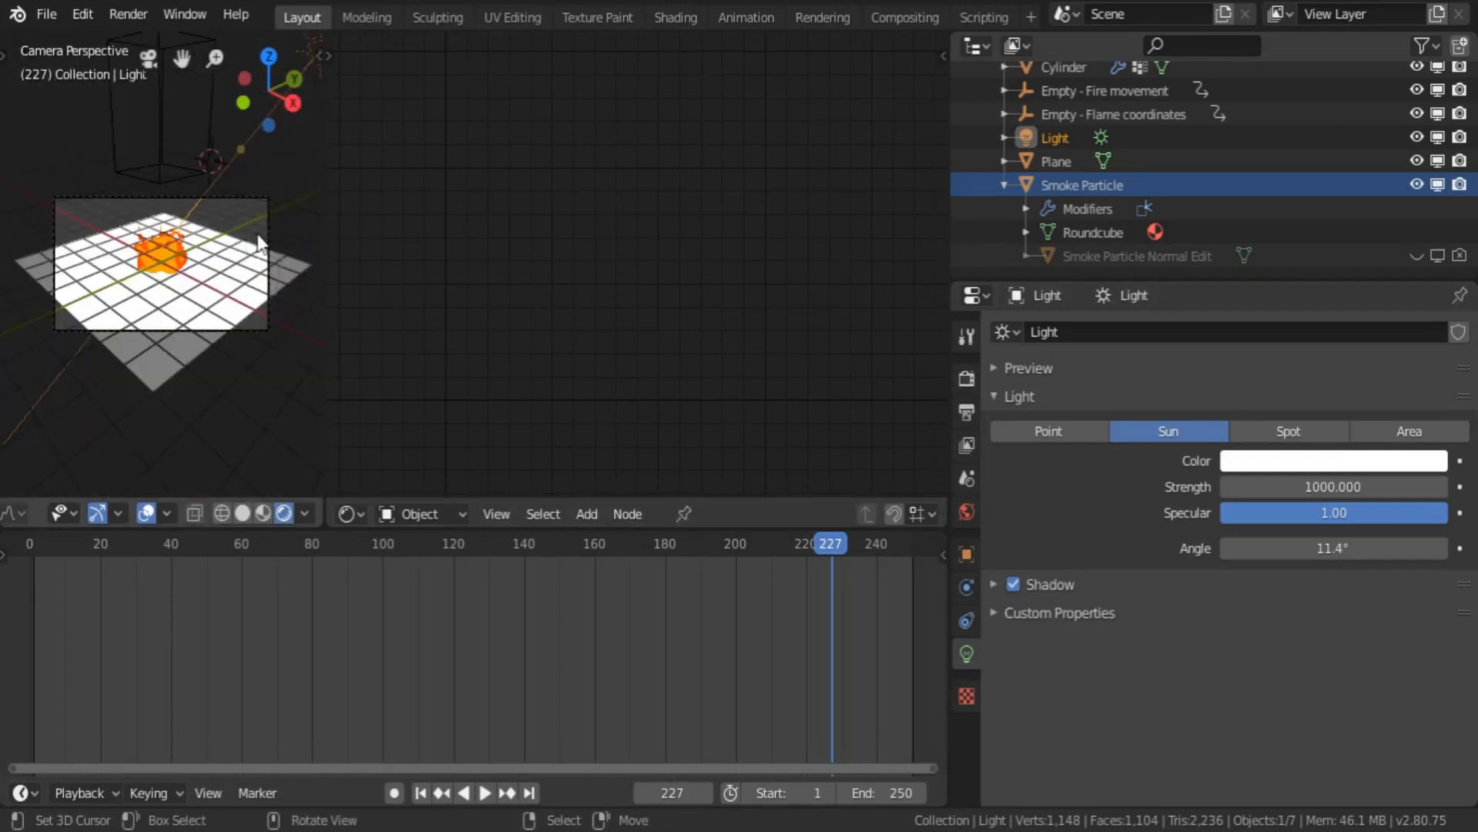
scroll(257, 234, up, 5)
scroll(262, 245, down, 2)
scroll(262, 245, down, 1)
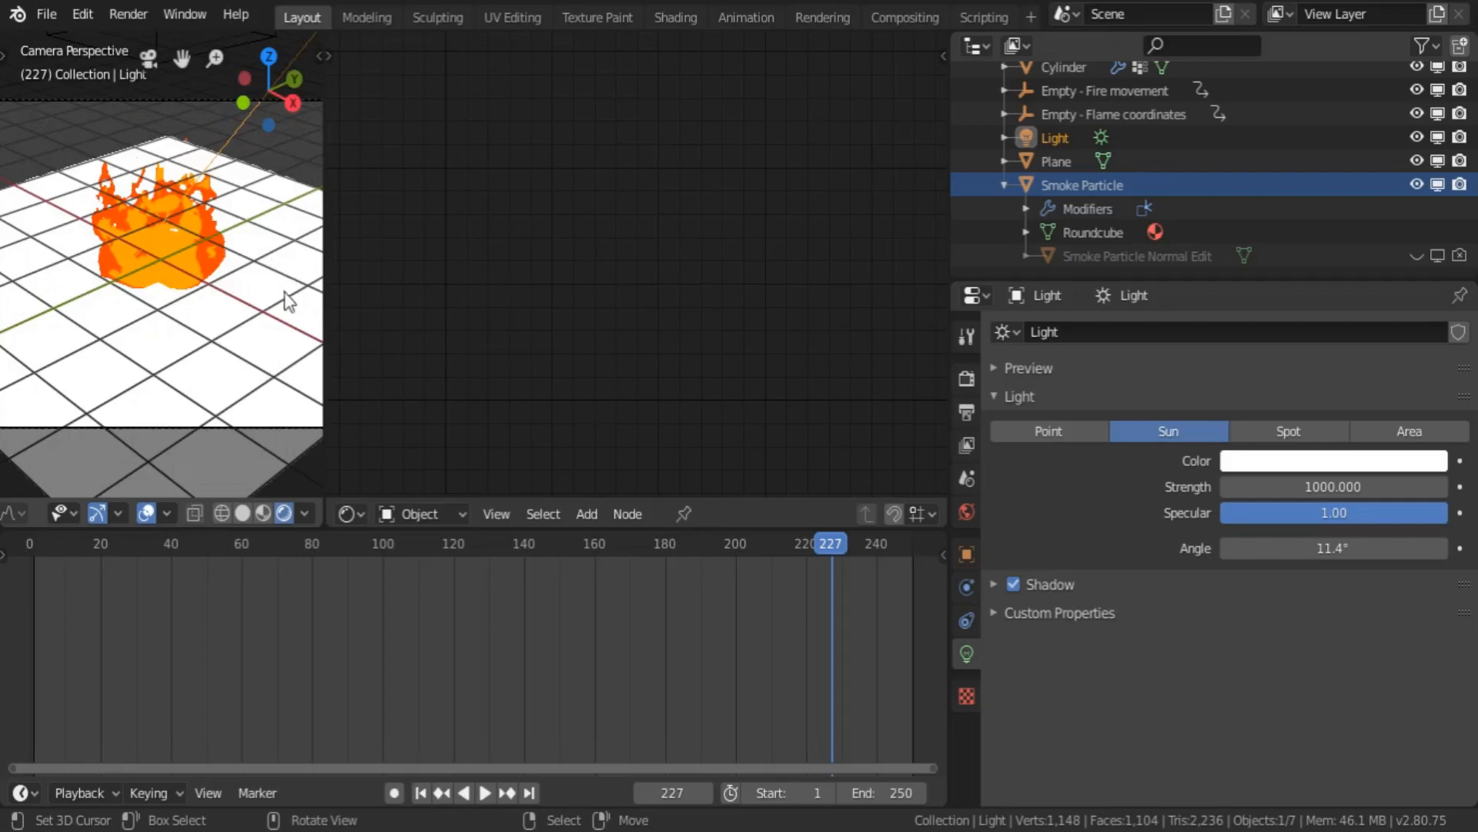
- Expand and review the sun light's shadow settings
click(993, 584)
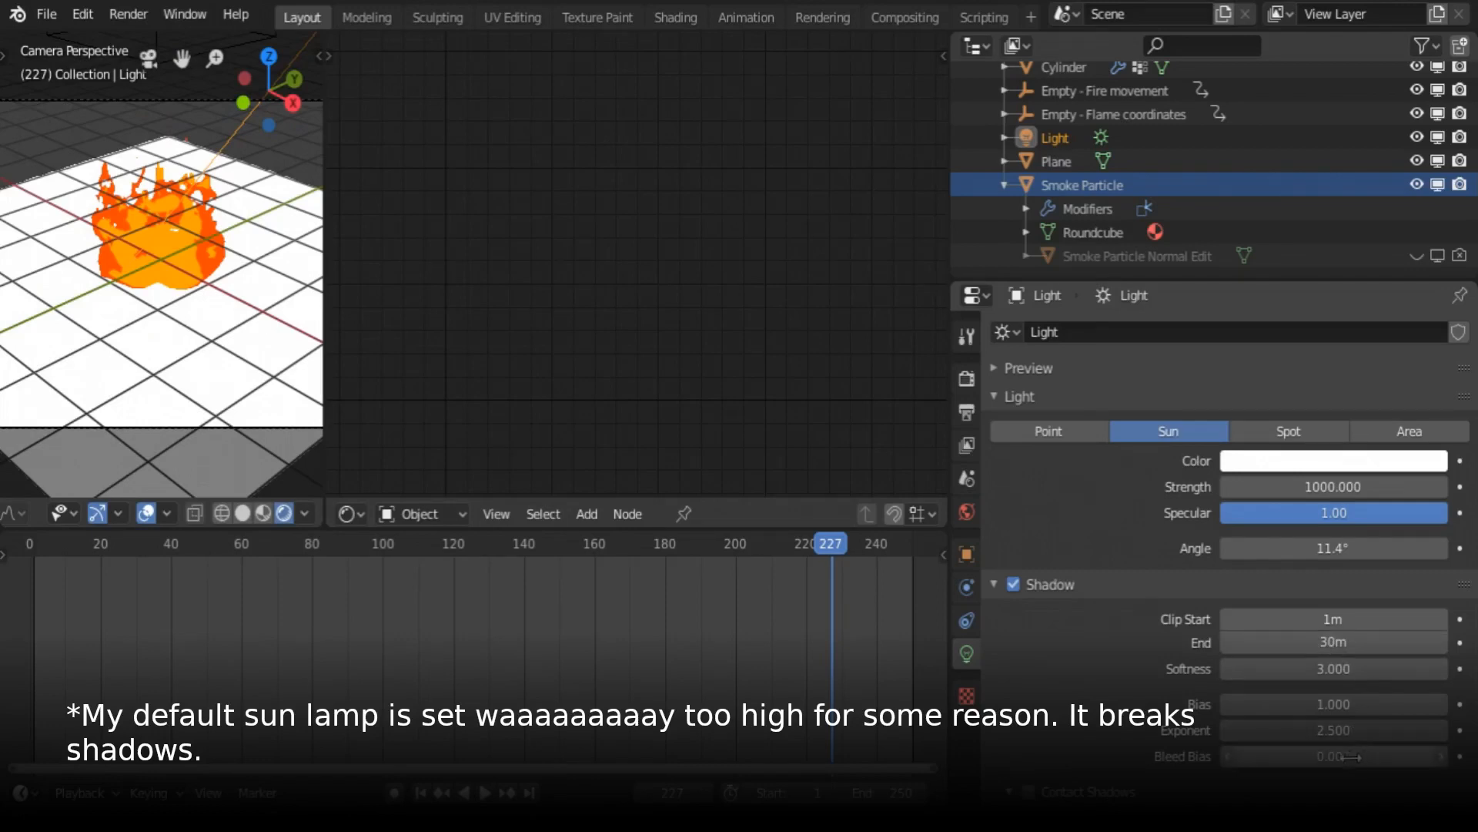
scroll(1340, 689, down, 5)
scroll(1334, 675, up, 4)
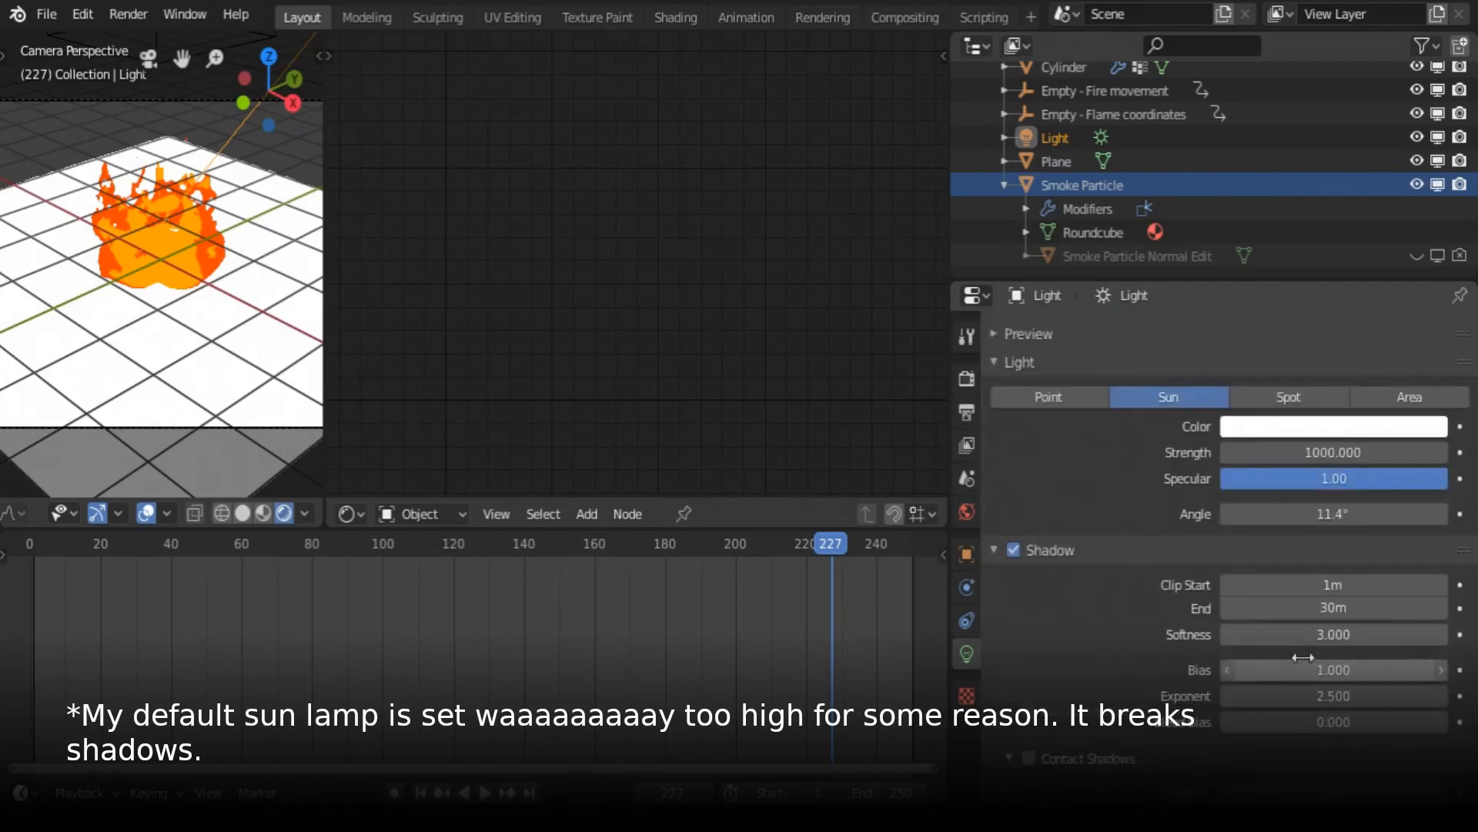
- Turn the shader editor area into a second 3D viewport and view the fire from an elevated angle
click(351, 514)
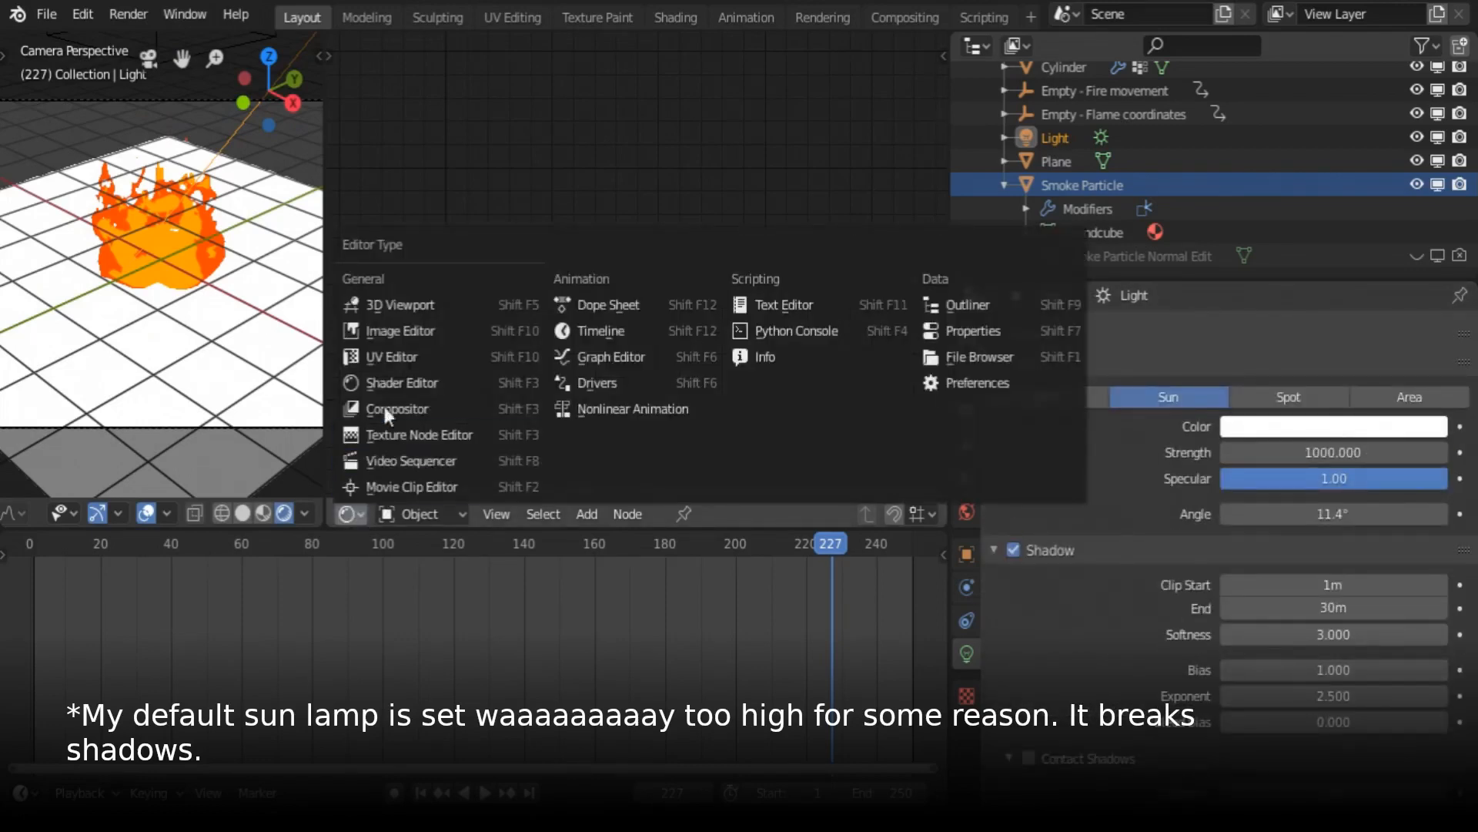
click(385, 393)
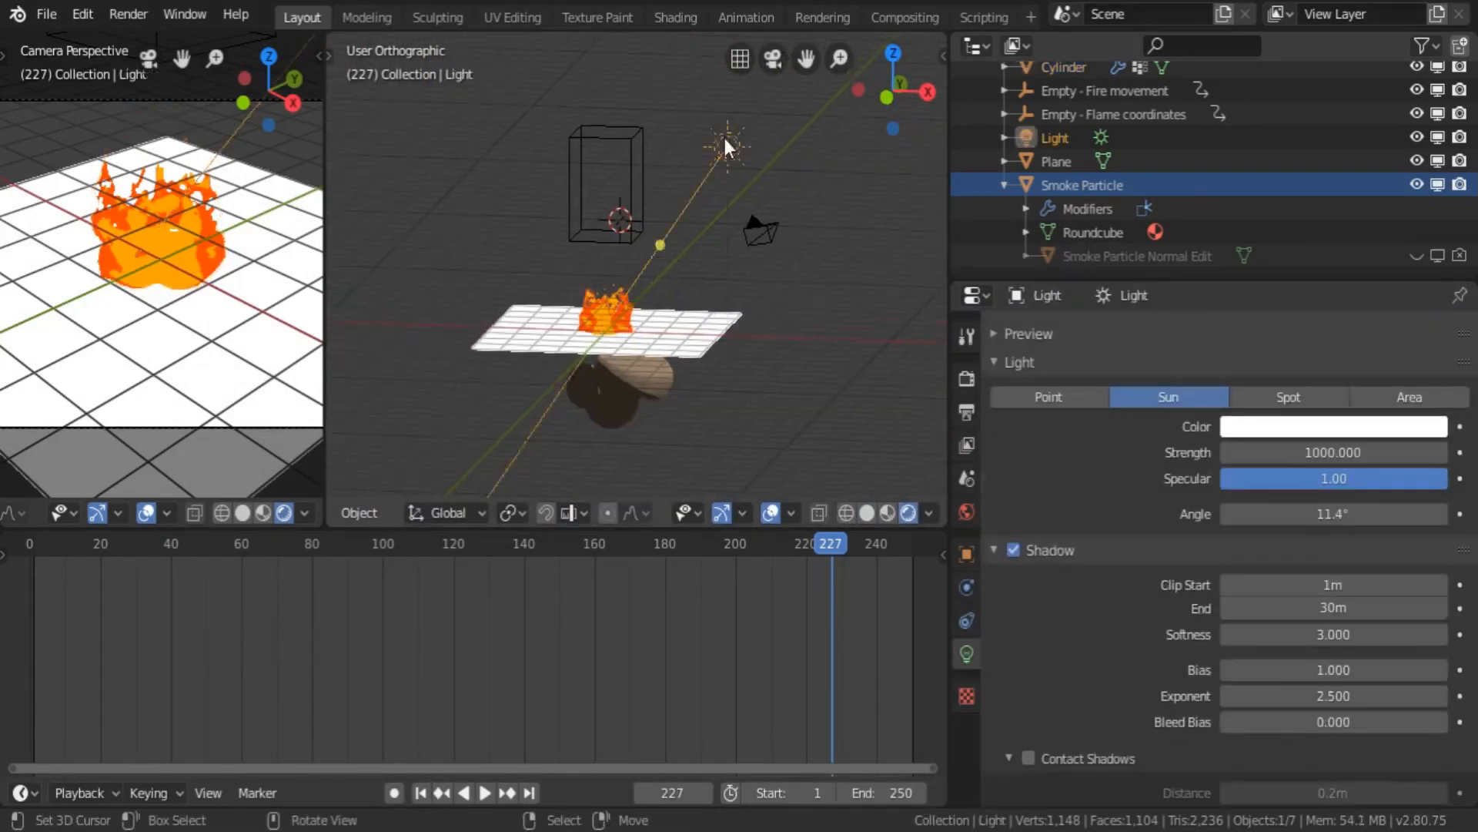
middle_drag(724, 137, 620, 405)
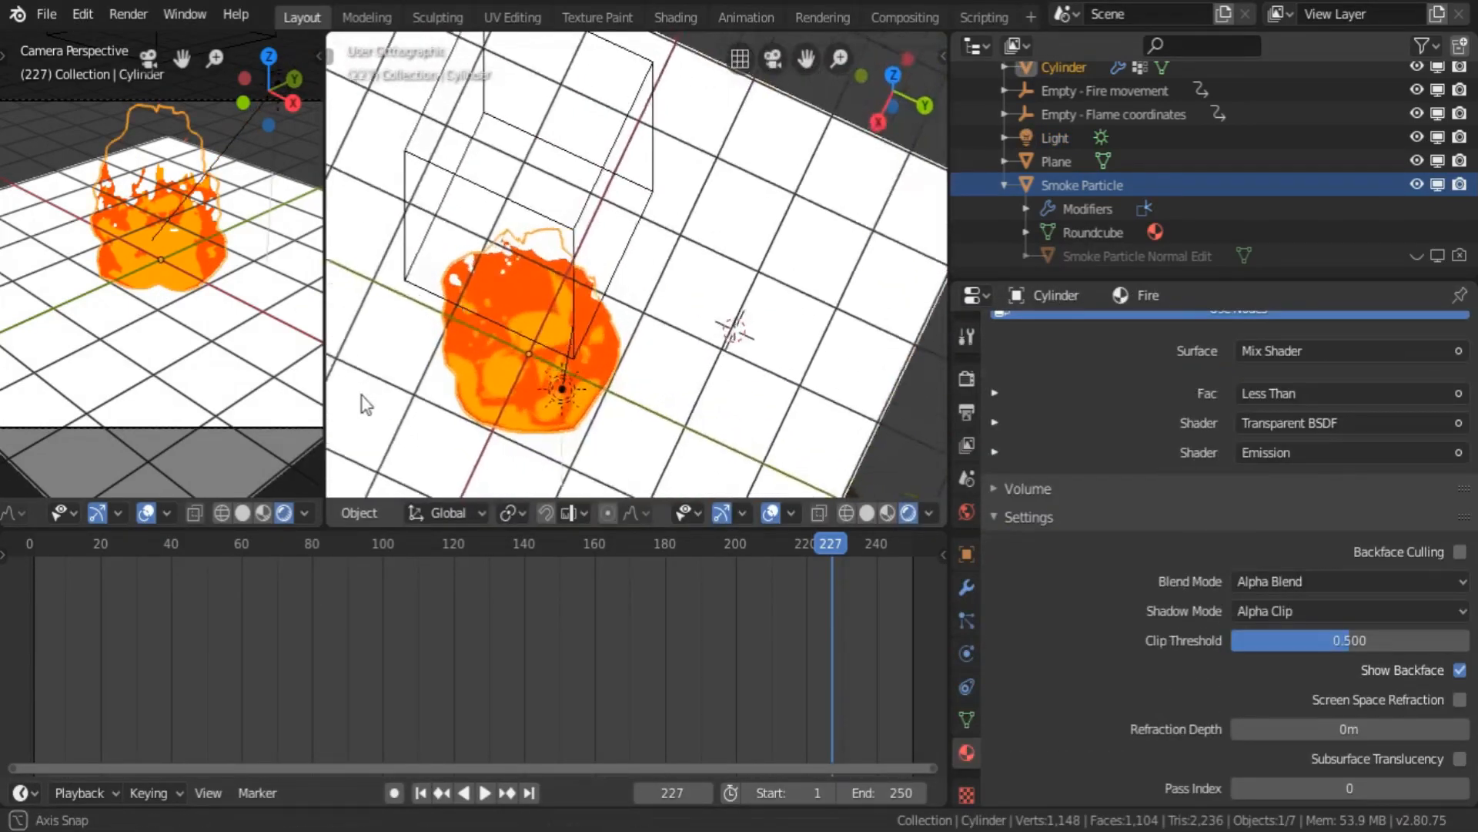
middle_drag(363, 395, 624, 296)
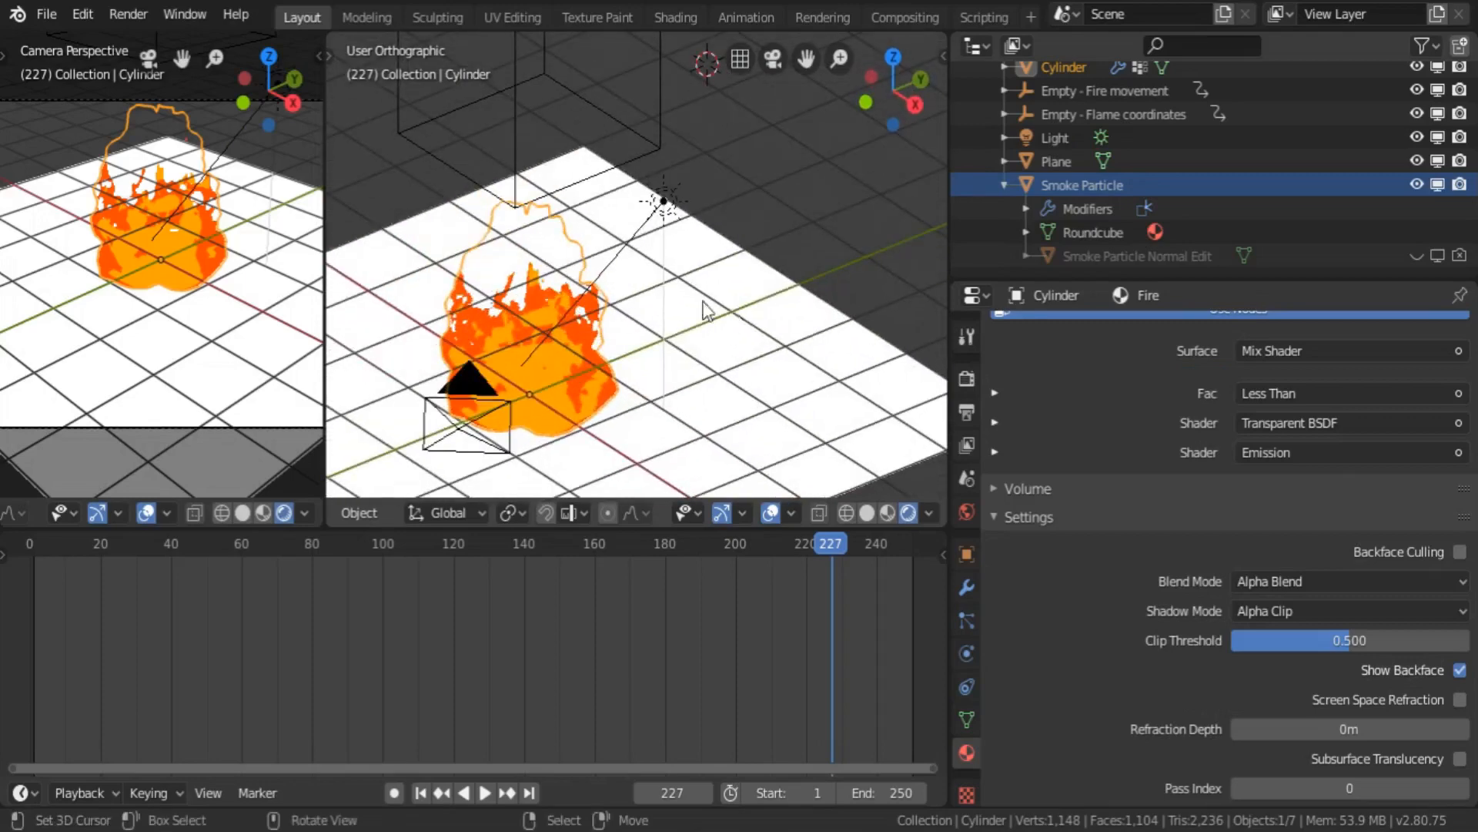
- Deselect everything and add a mesh plane at the 3D cursor
key(alt+a)
scroll(602, 284, down, 3)
key(shift+a)
mouse_move(596, 283)
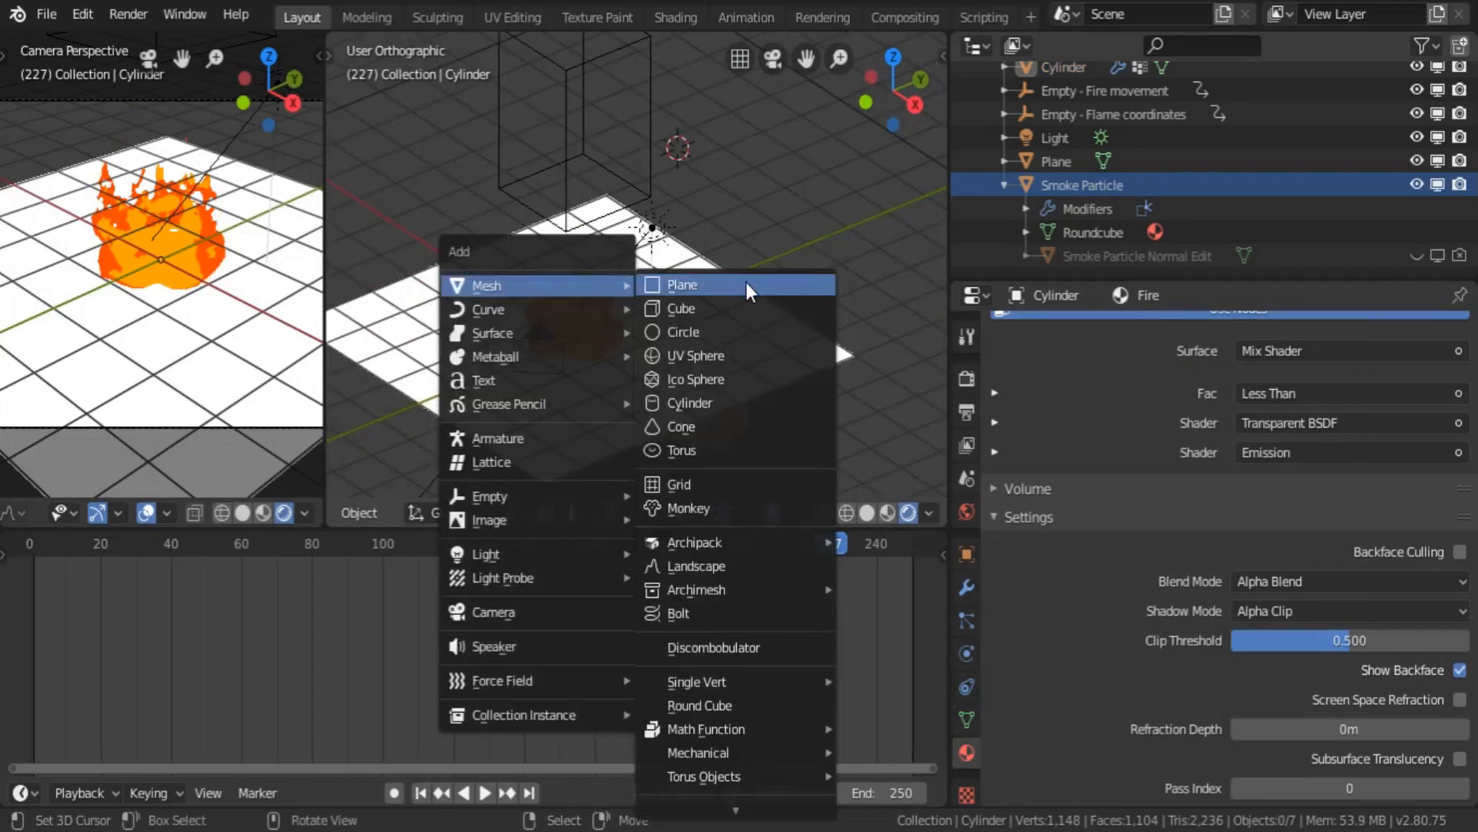
click(704, 282)
- Edit the new plane's mesh and add two centred, perpendicular loop cuts that divide it into four faces
key(Tab)
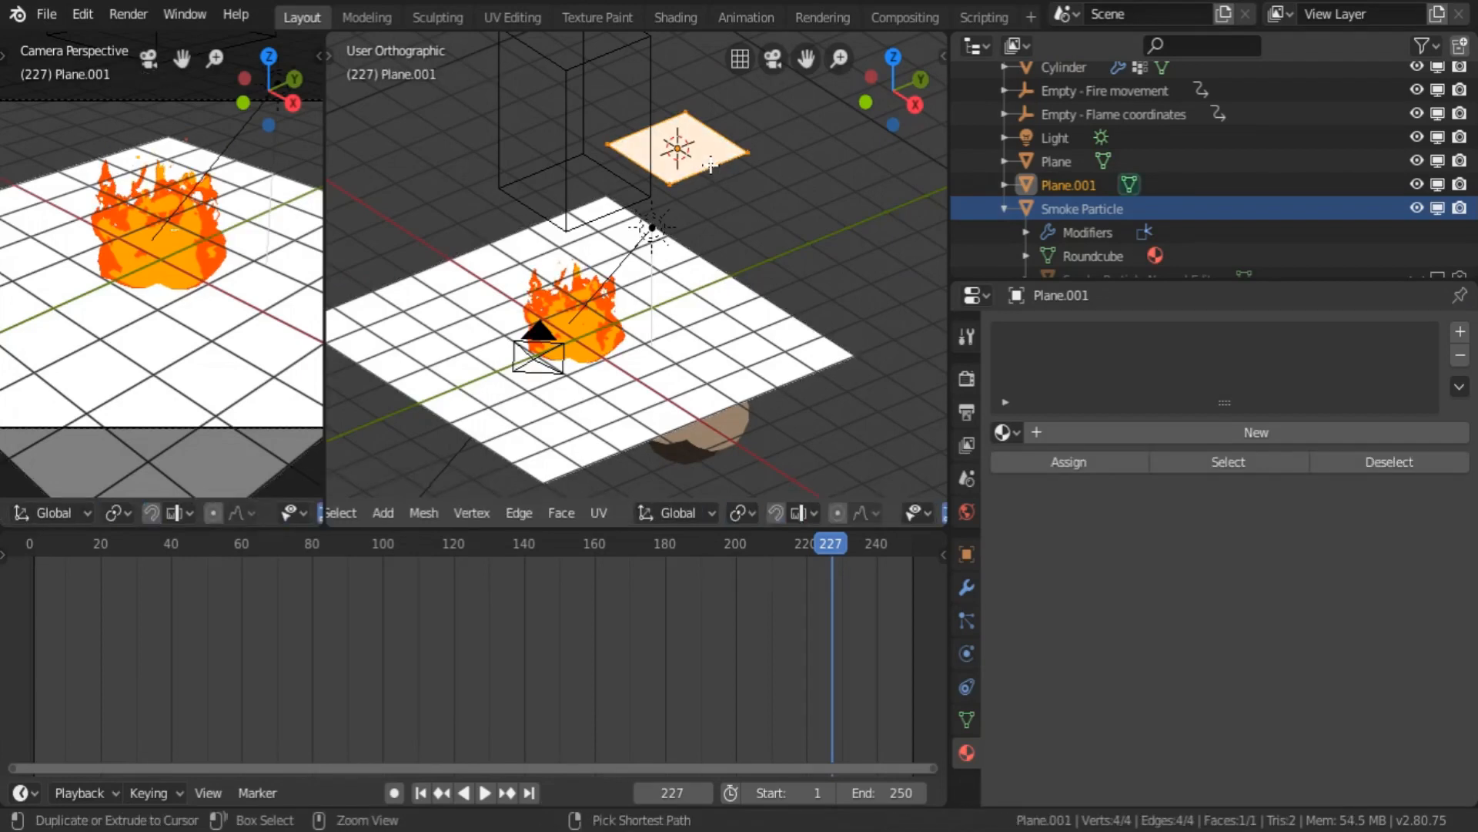
key(ctrl+r)
double_click(710, 167)
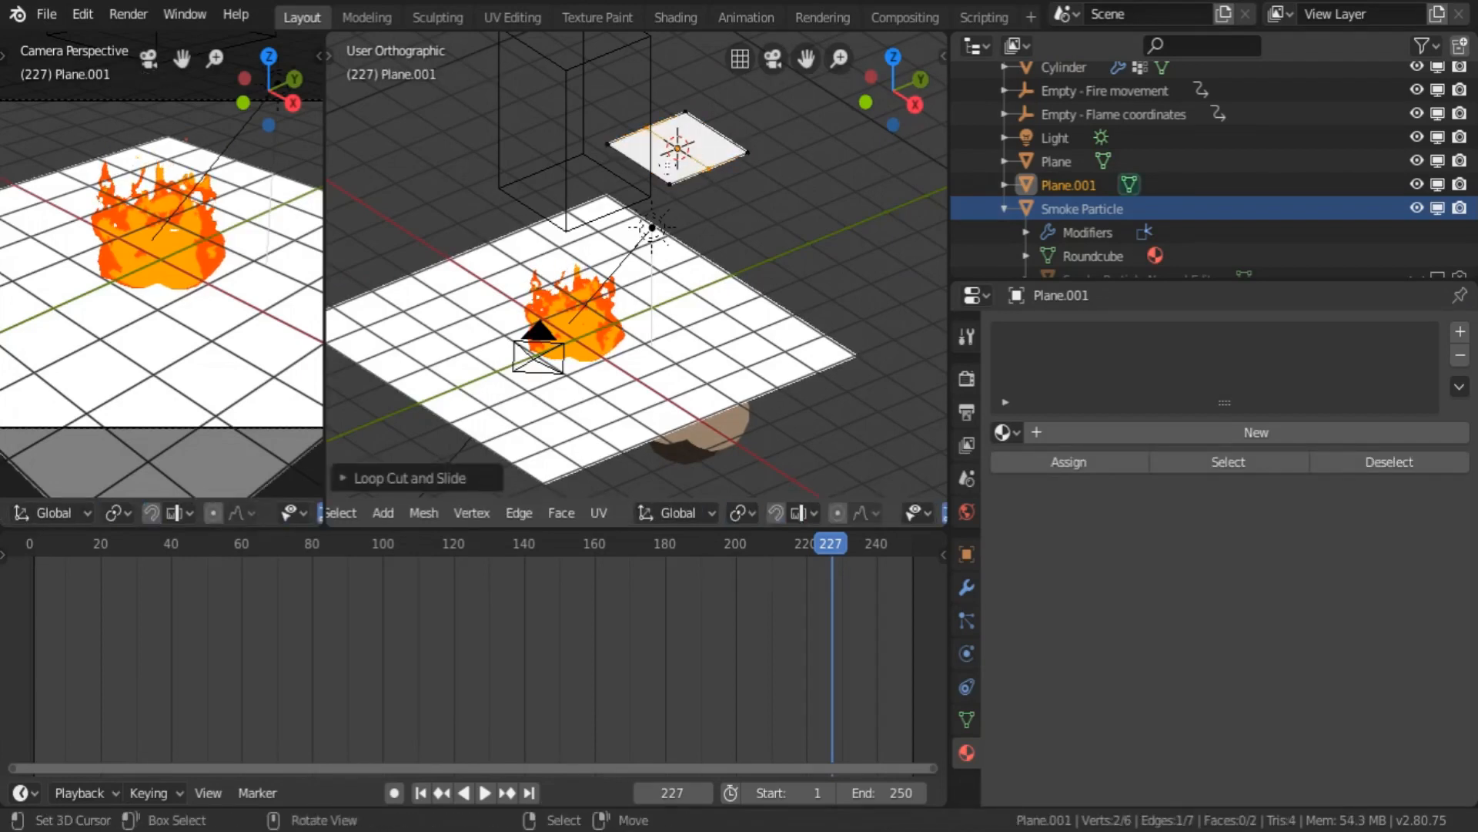
key(ctrl+r)
double_click(649, 166)
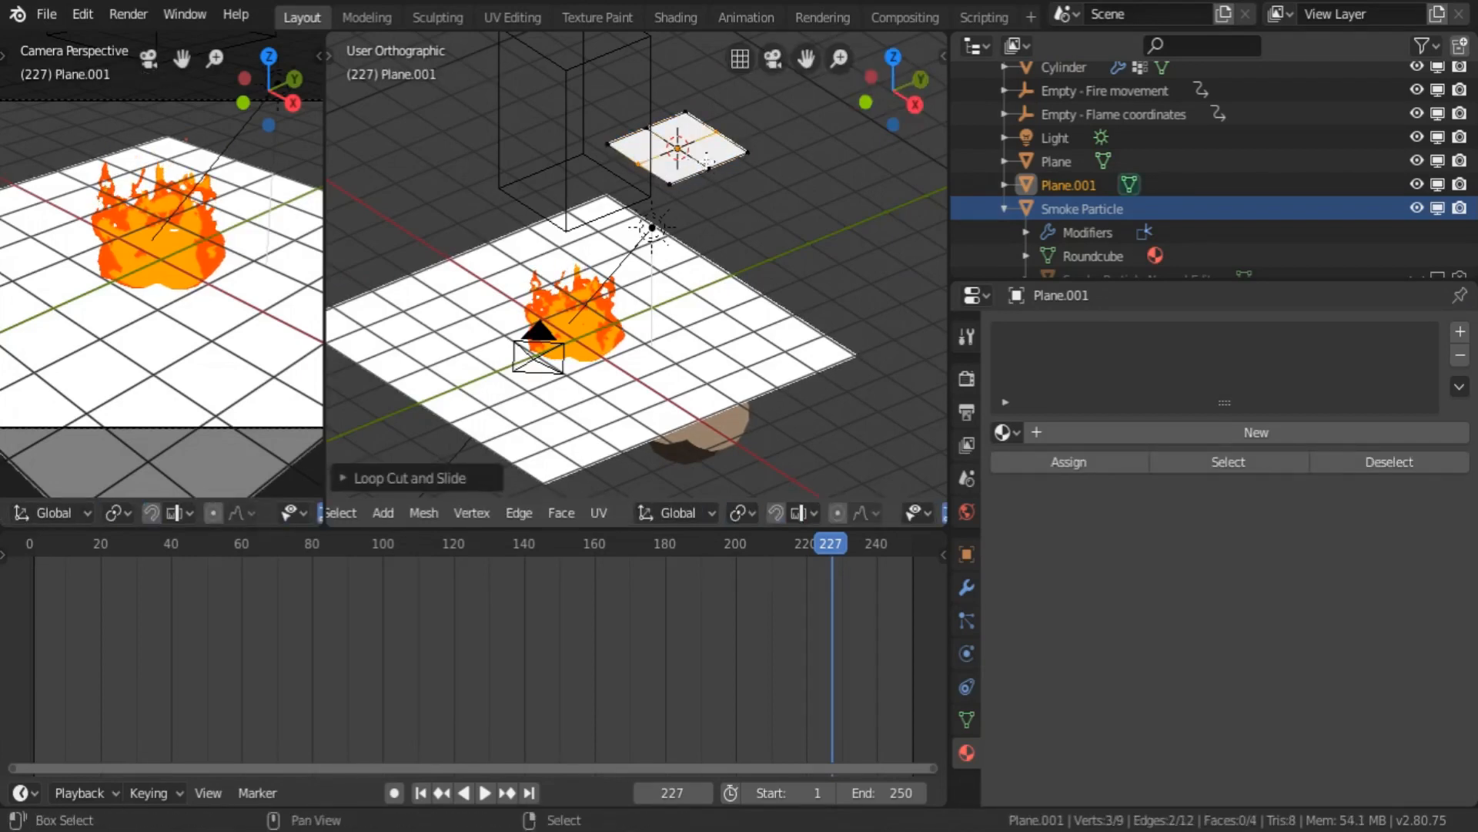
- Scale the plane's edge midpoints outward to form an octagonal disc about 2.9 m across, then leave mesh editing
shift+right_click(707, 167)
shift+right_click(678, 148)
key(s)
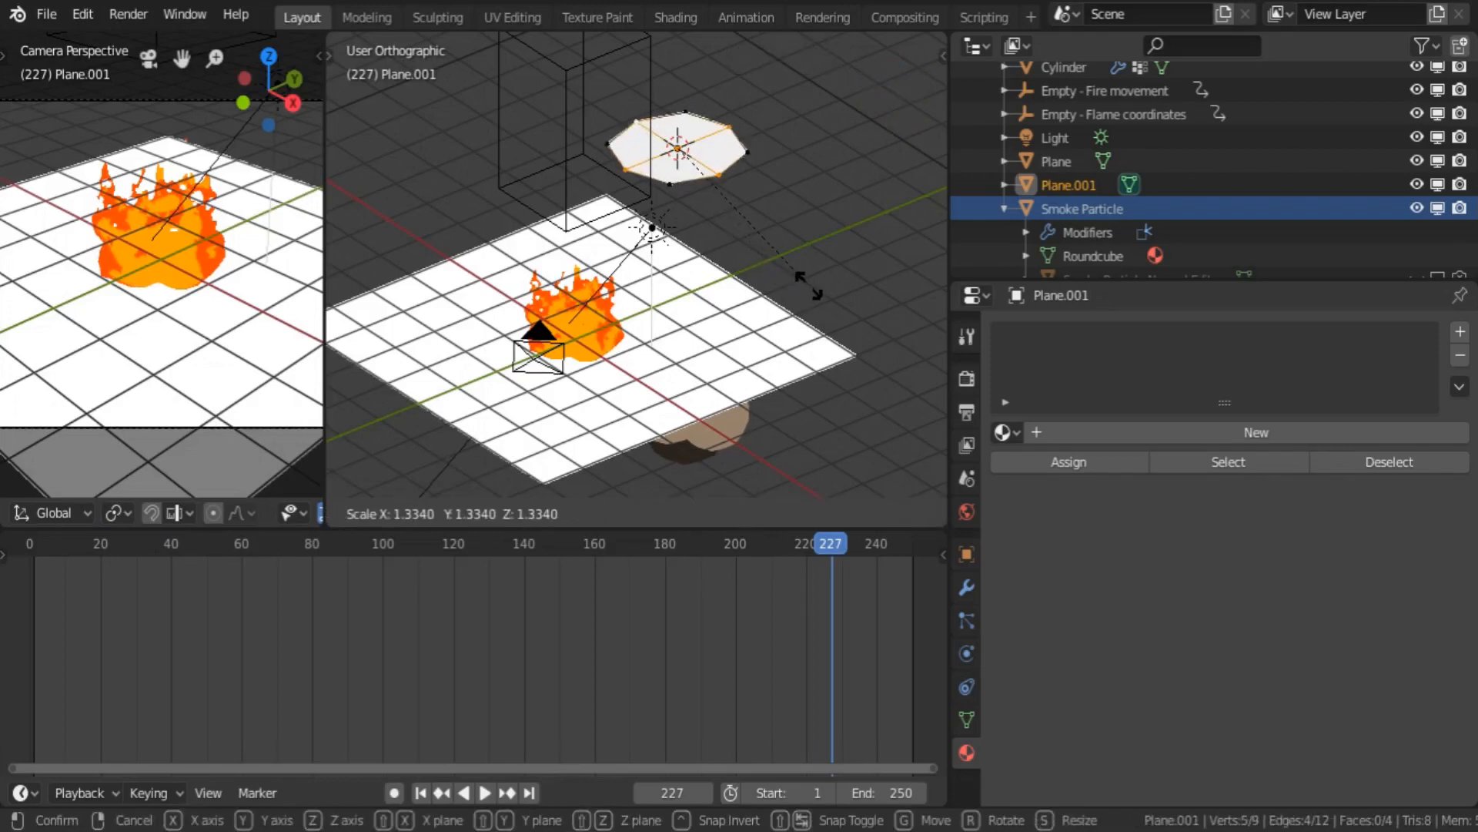
click(816, 287)
key(Tab)
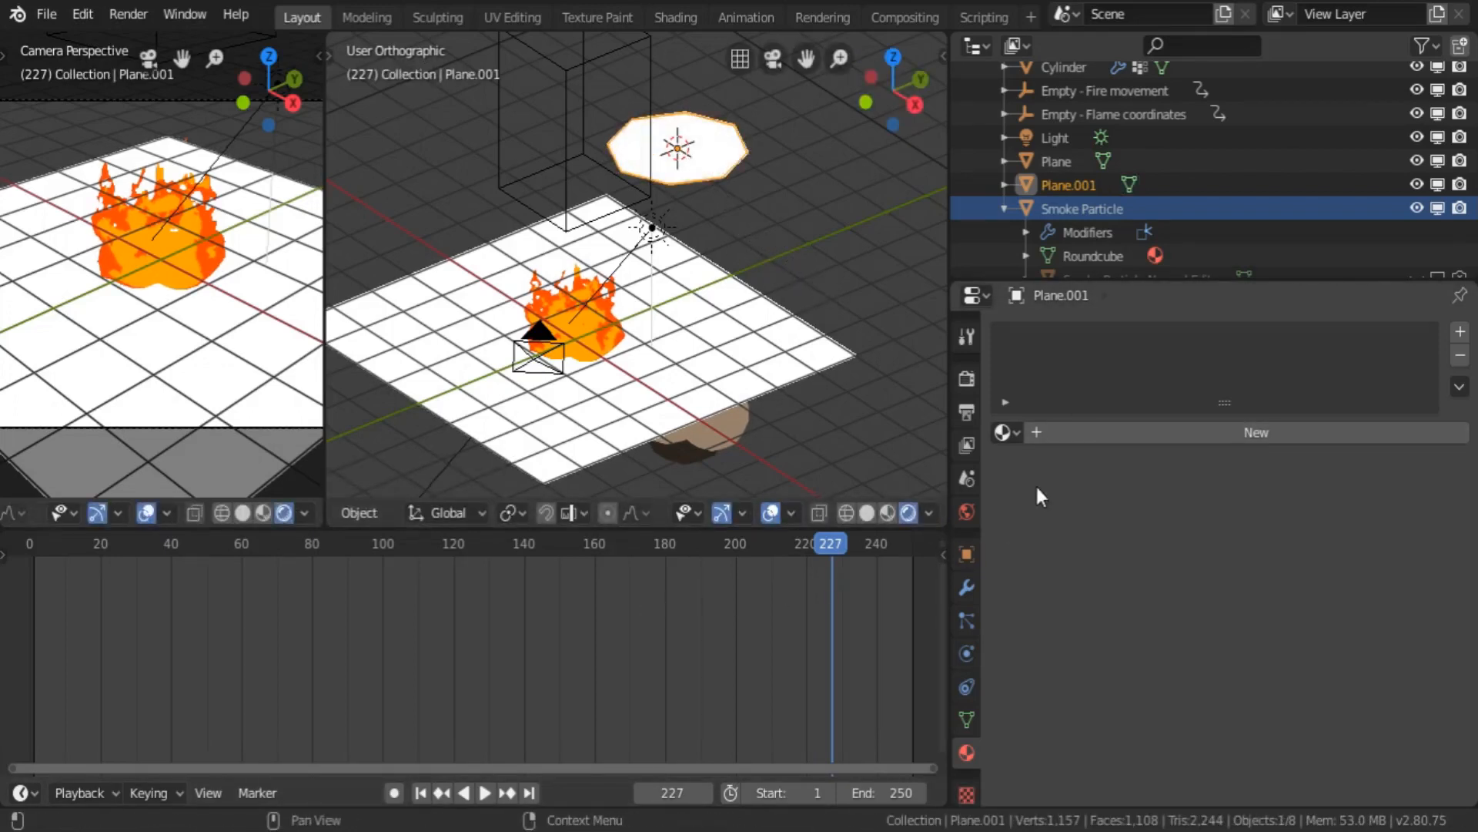
- Give the octagonal disc a new material named Emitter mat with a Transparent BSDF surface
click(1075, 433)
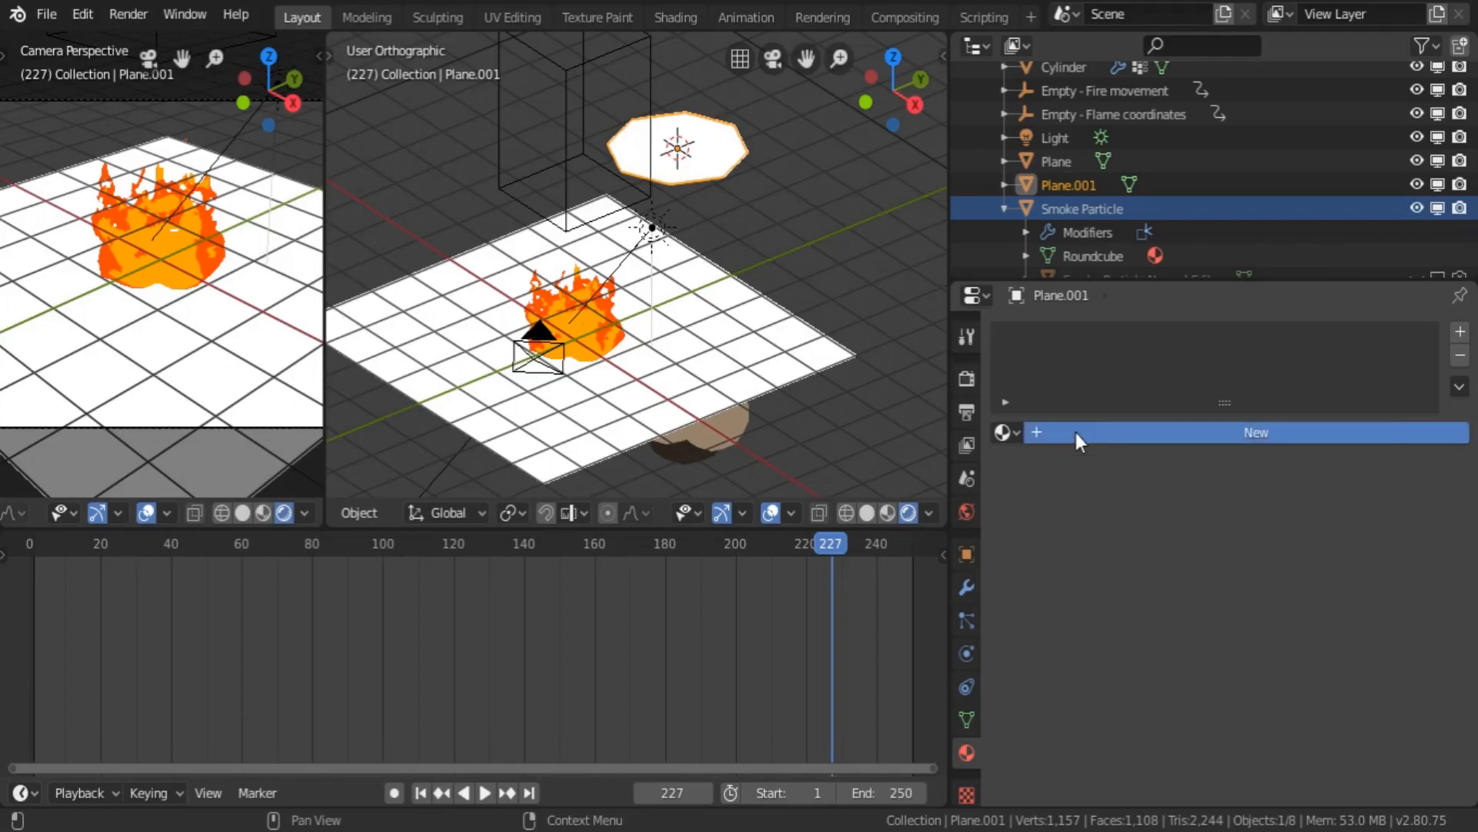
click(1089, 432)
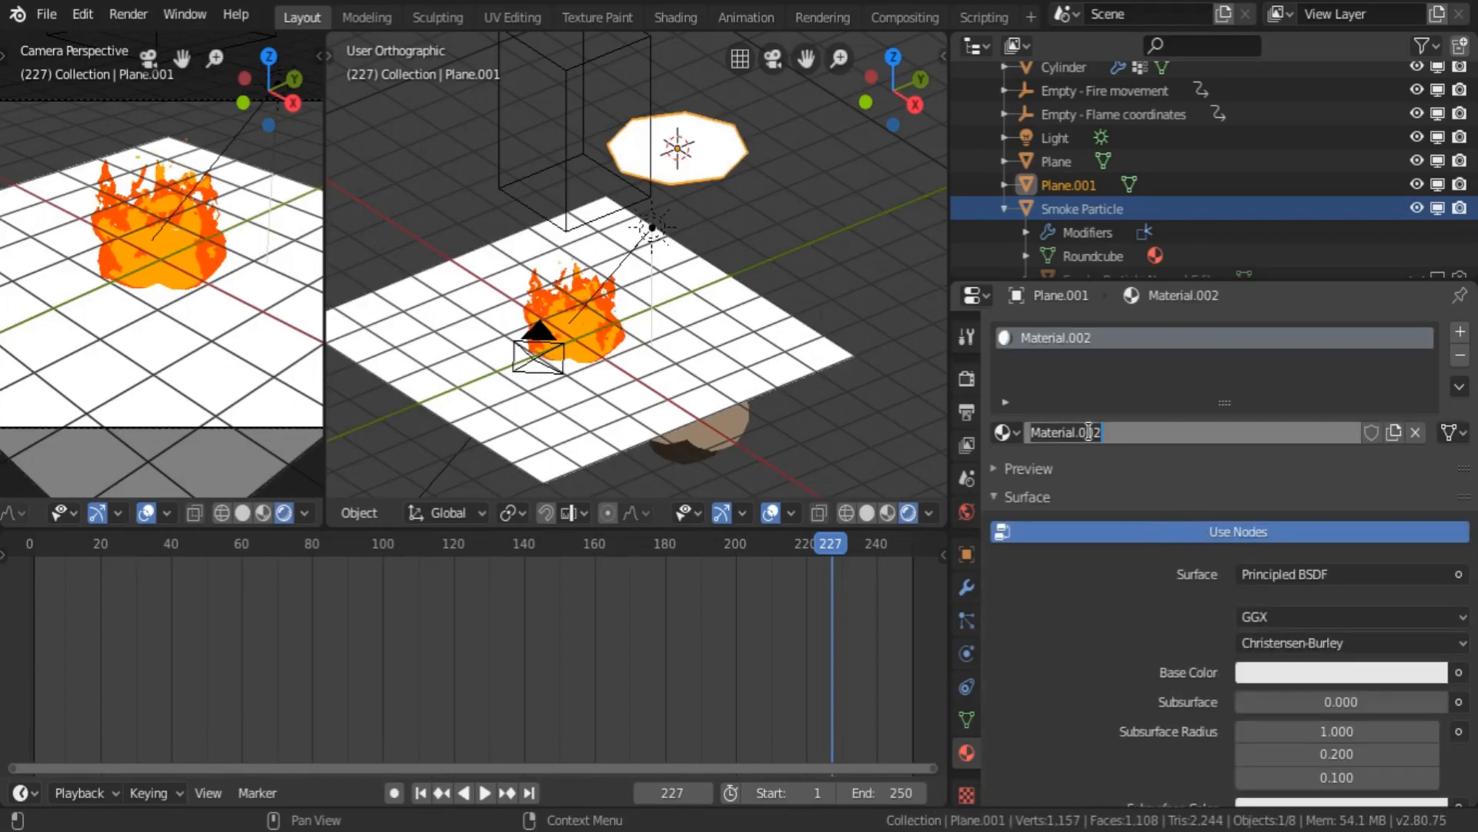
text(Emi)
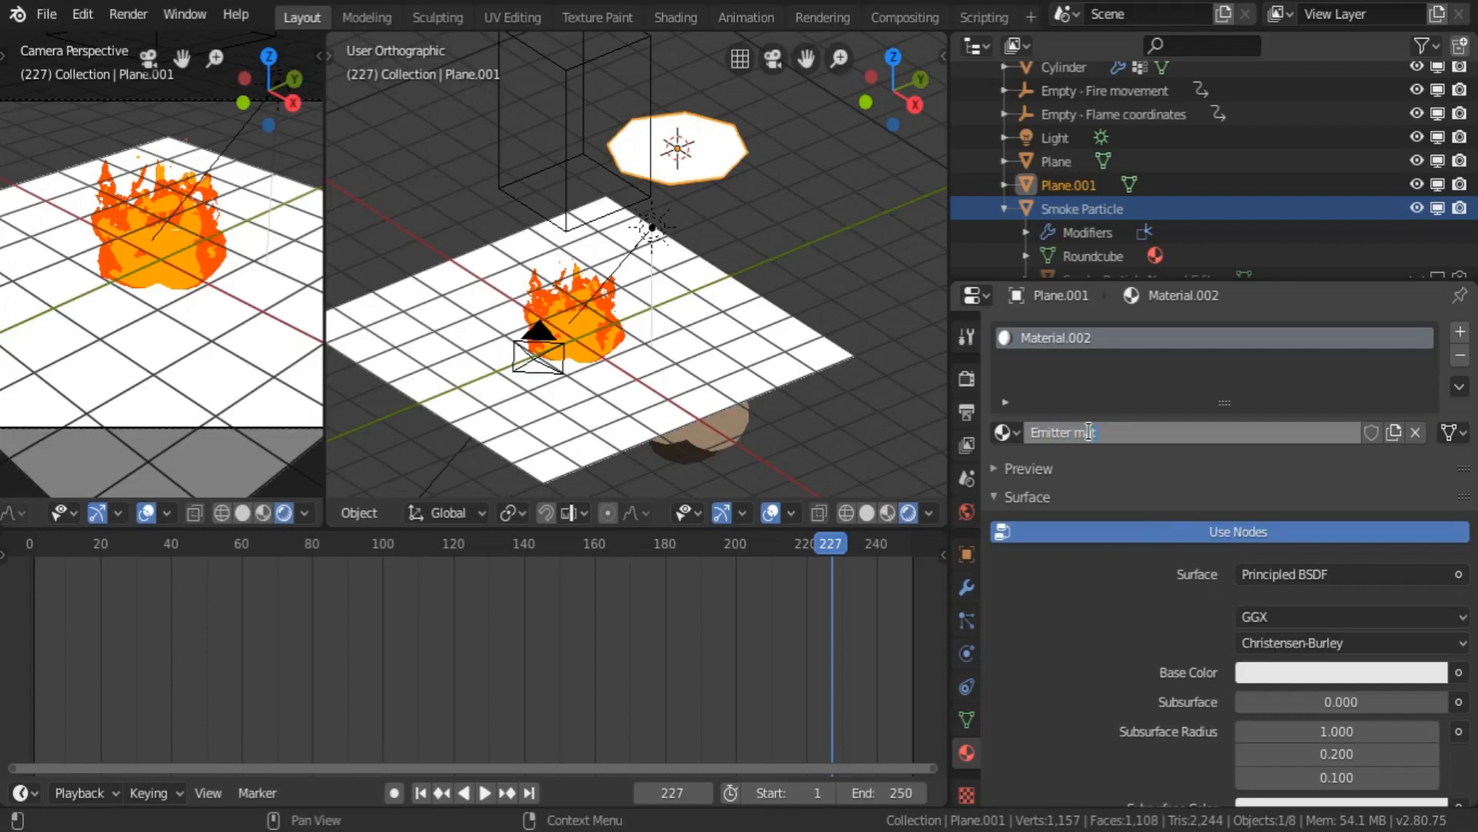
text(tter mat)
key(Return)
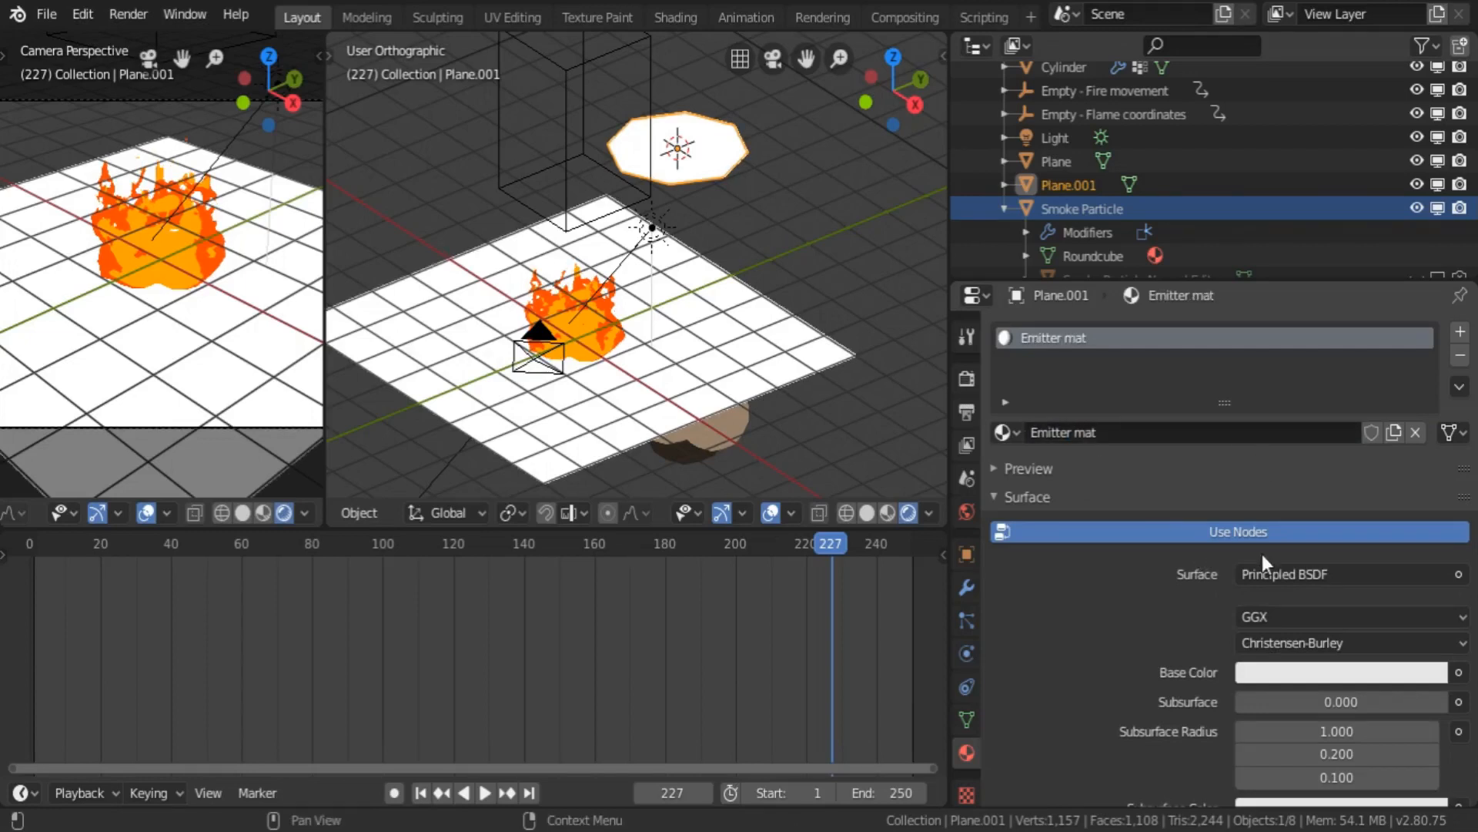
click(1281, 574)
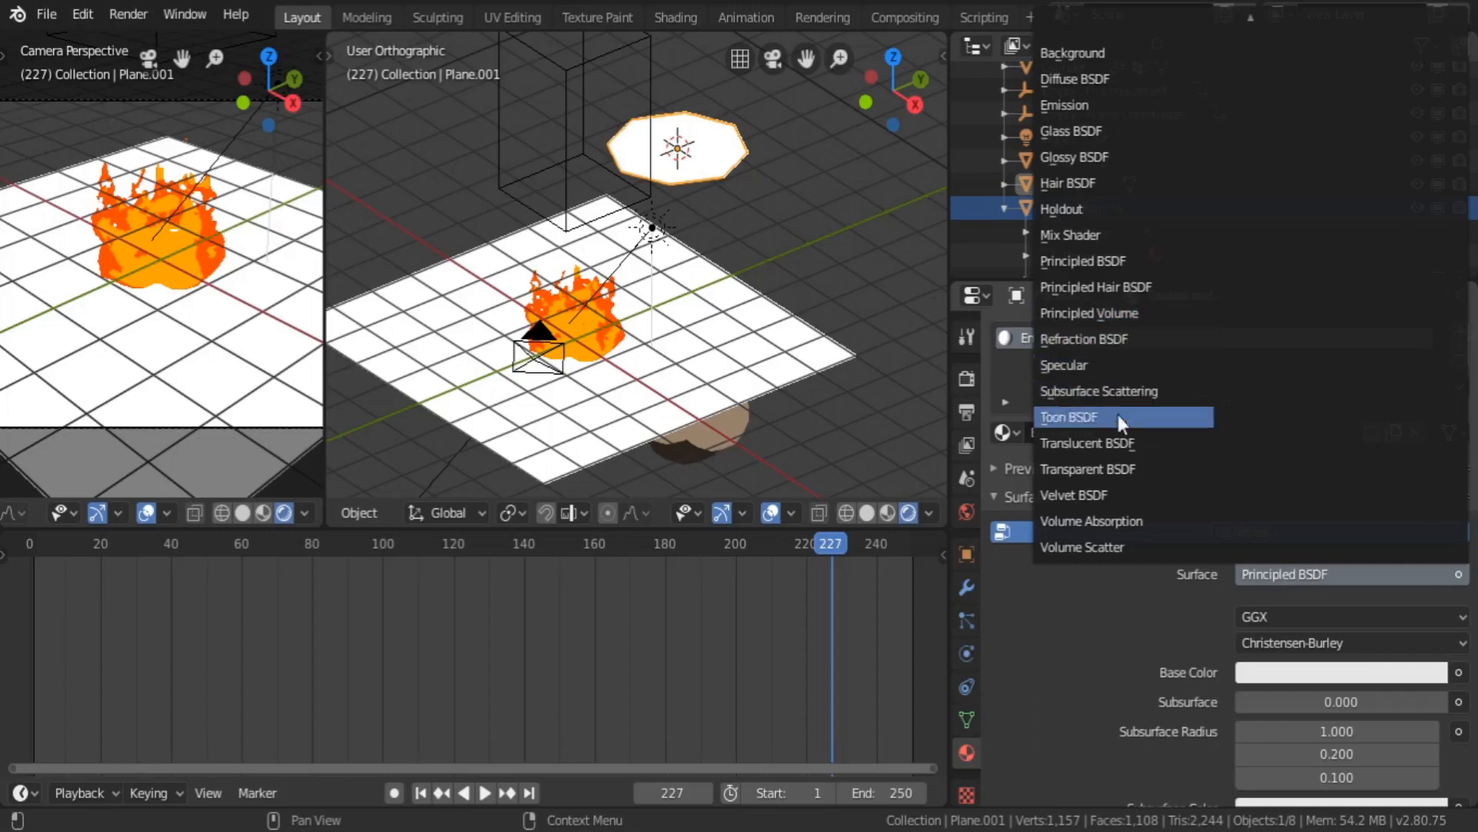
click(1116, 469)
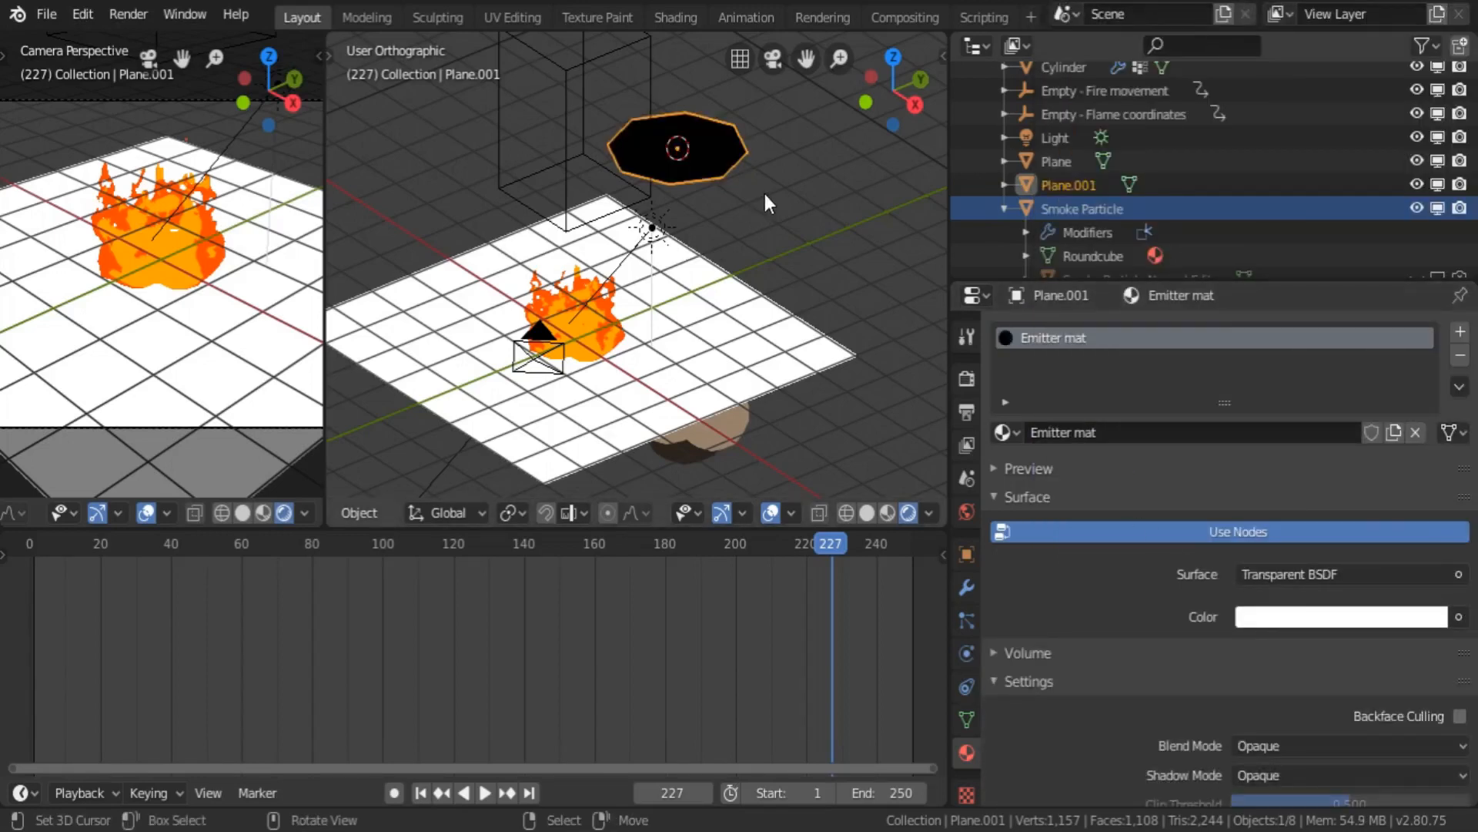
- Slide the octagonal disc horizontally toward the space above the fire, keeping its height locked
key(g)
key(shift+z)
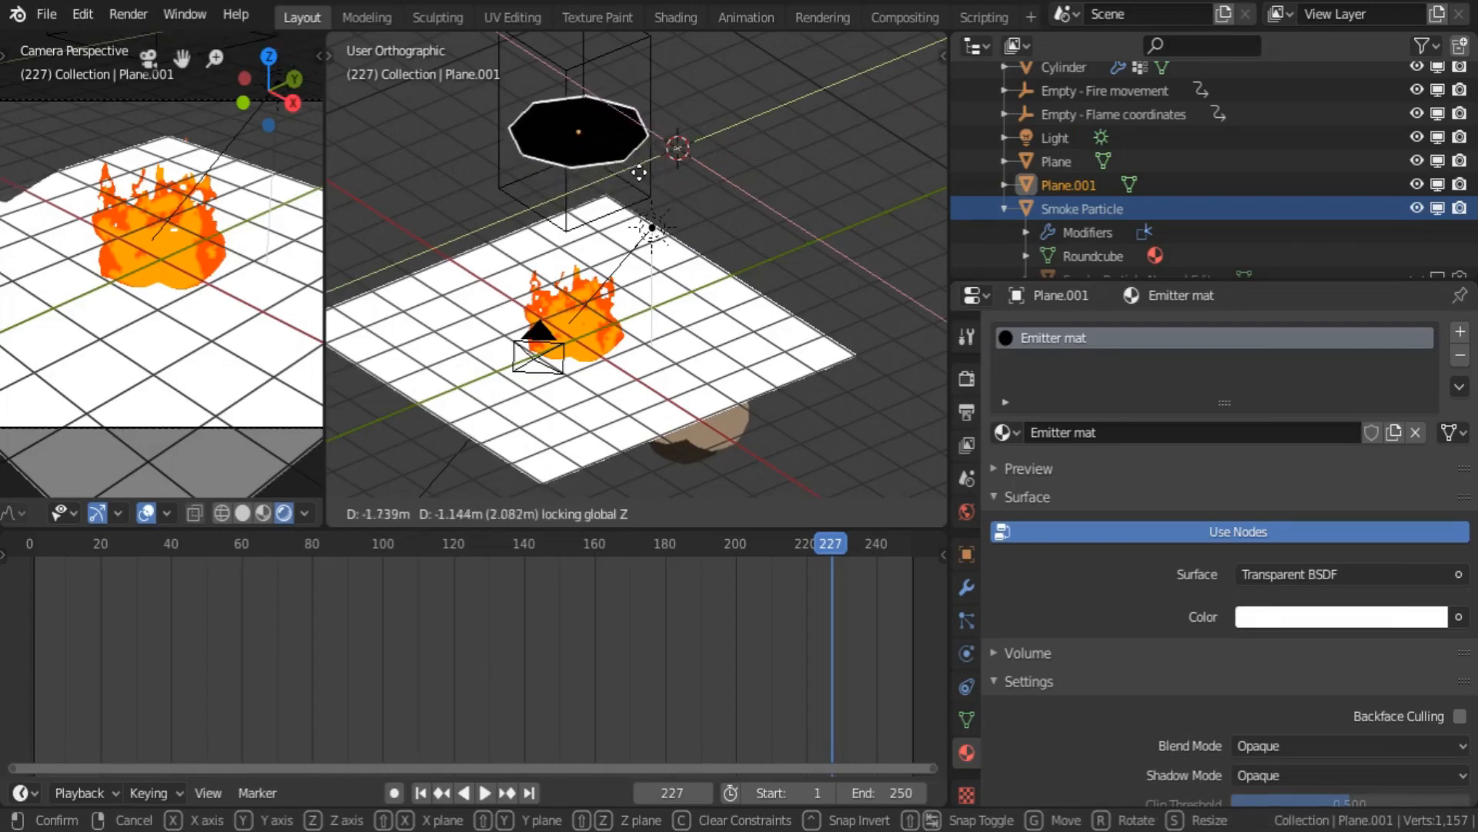
click(639, 174)
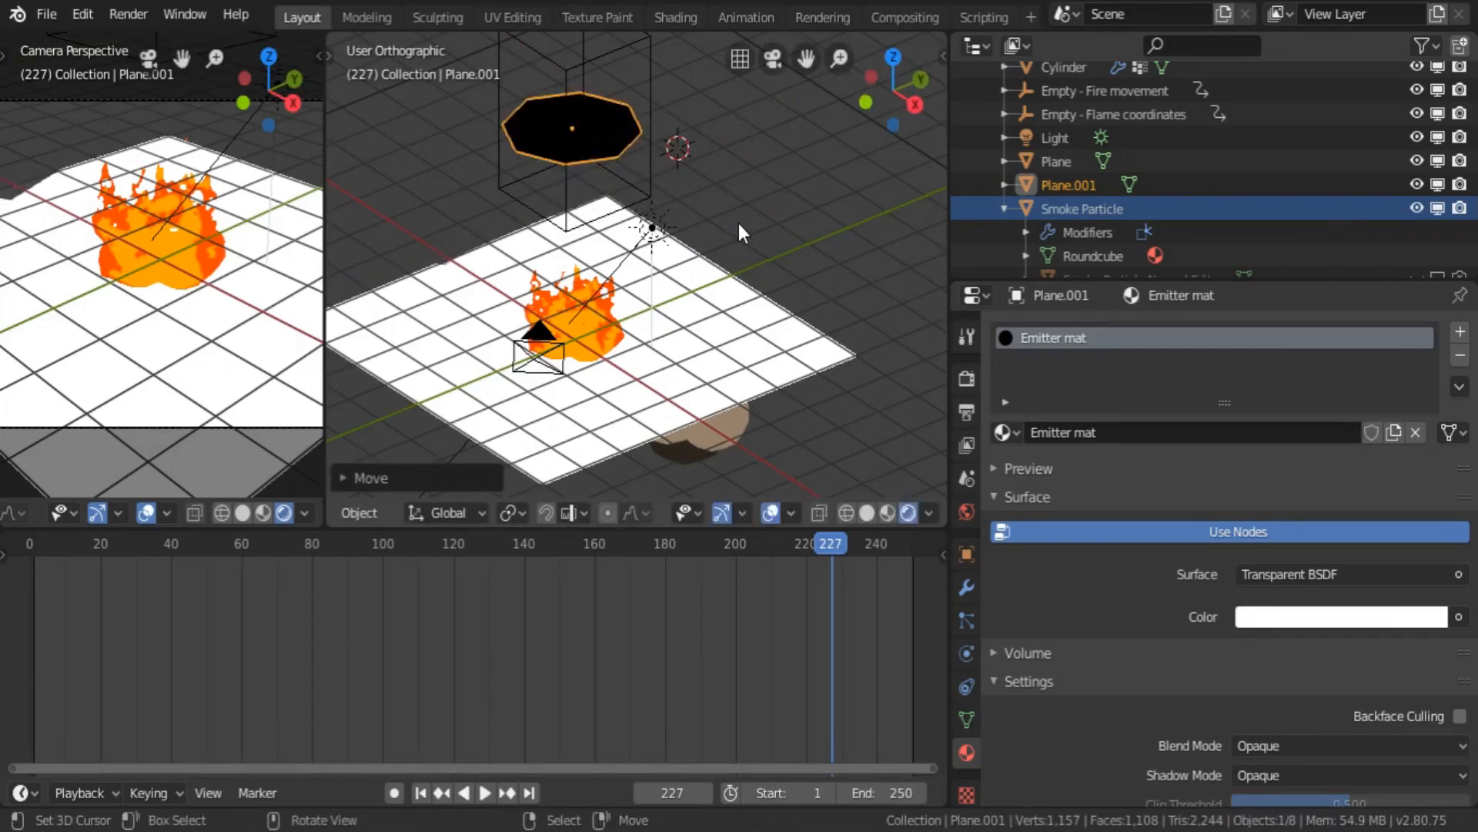
- Set the octagonal disc's X, Y and Z location to 0 m
key(n)
click(797, 101)
text(0)
key(Tab)
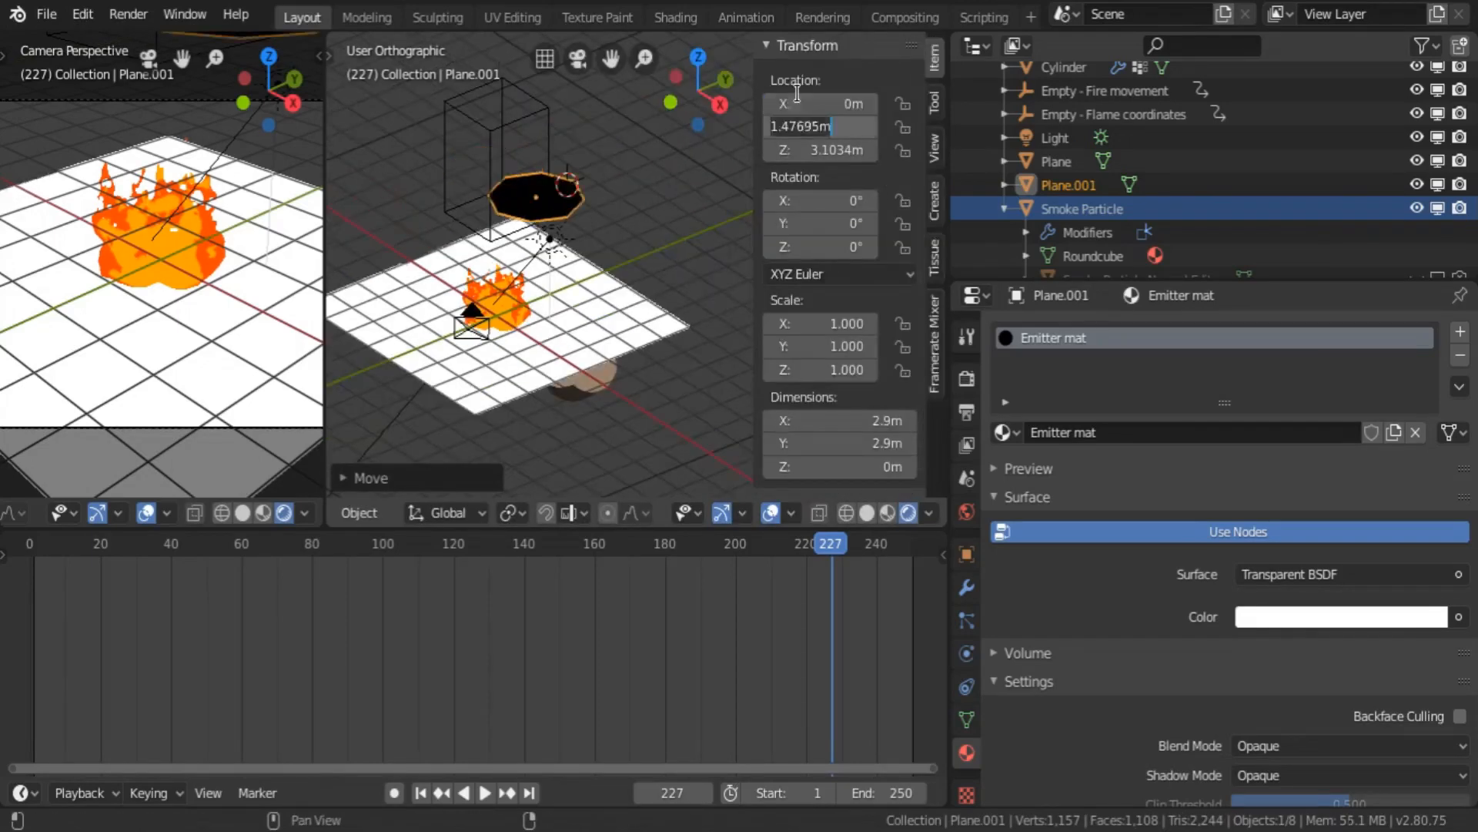
text(0)
key(Tab)
text(0)
key(Return)
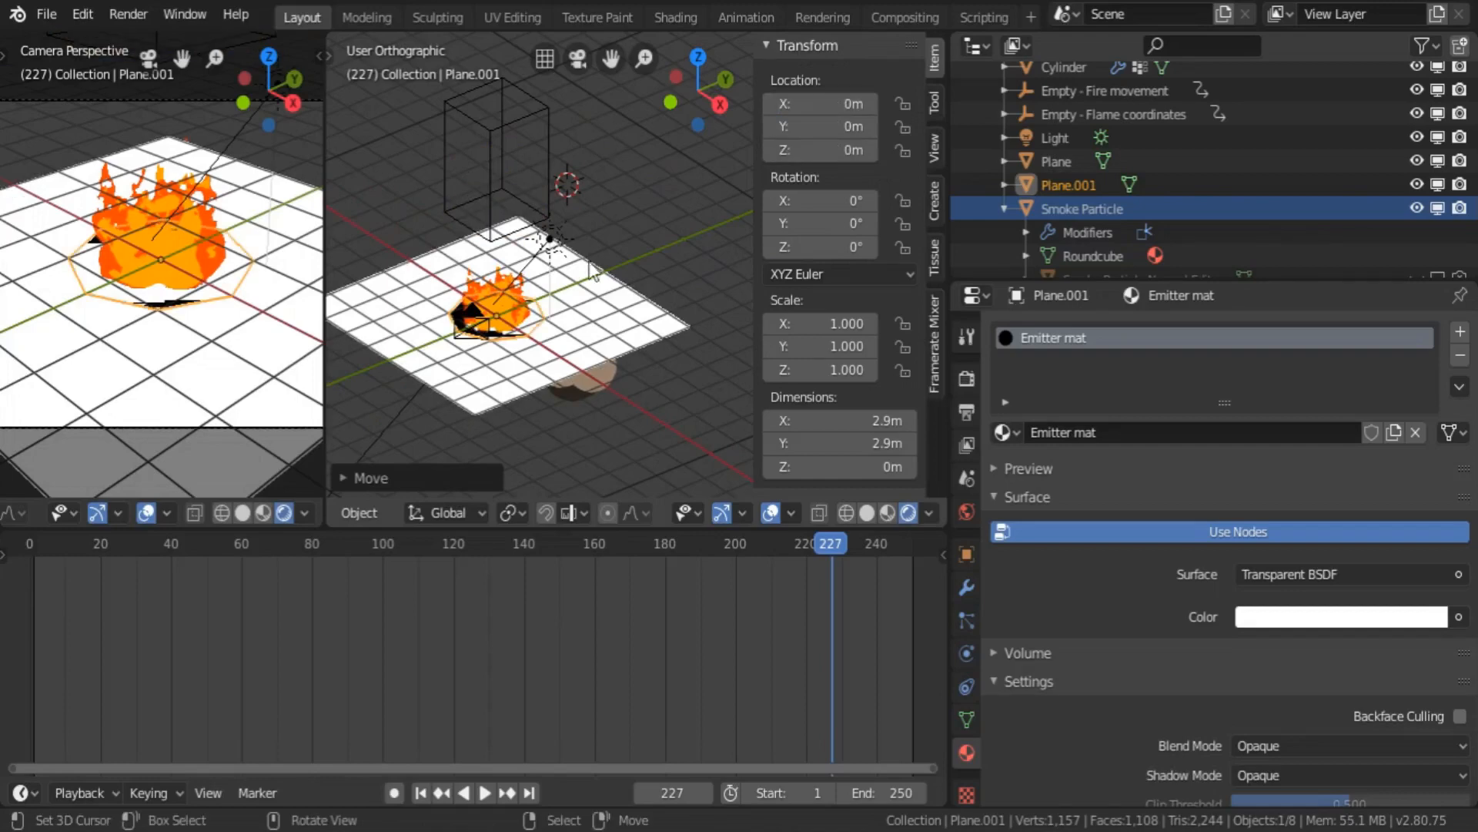
key(n)
- Scale the octagonal disc to about 0.57 so it fits inside the fire's base
scroll(647, 292, up, 6)
middle_drag(647, 287, 751, 281)
key(s)
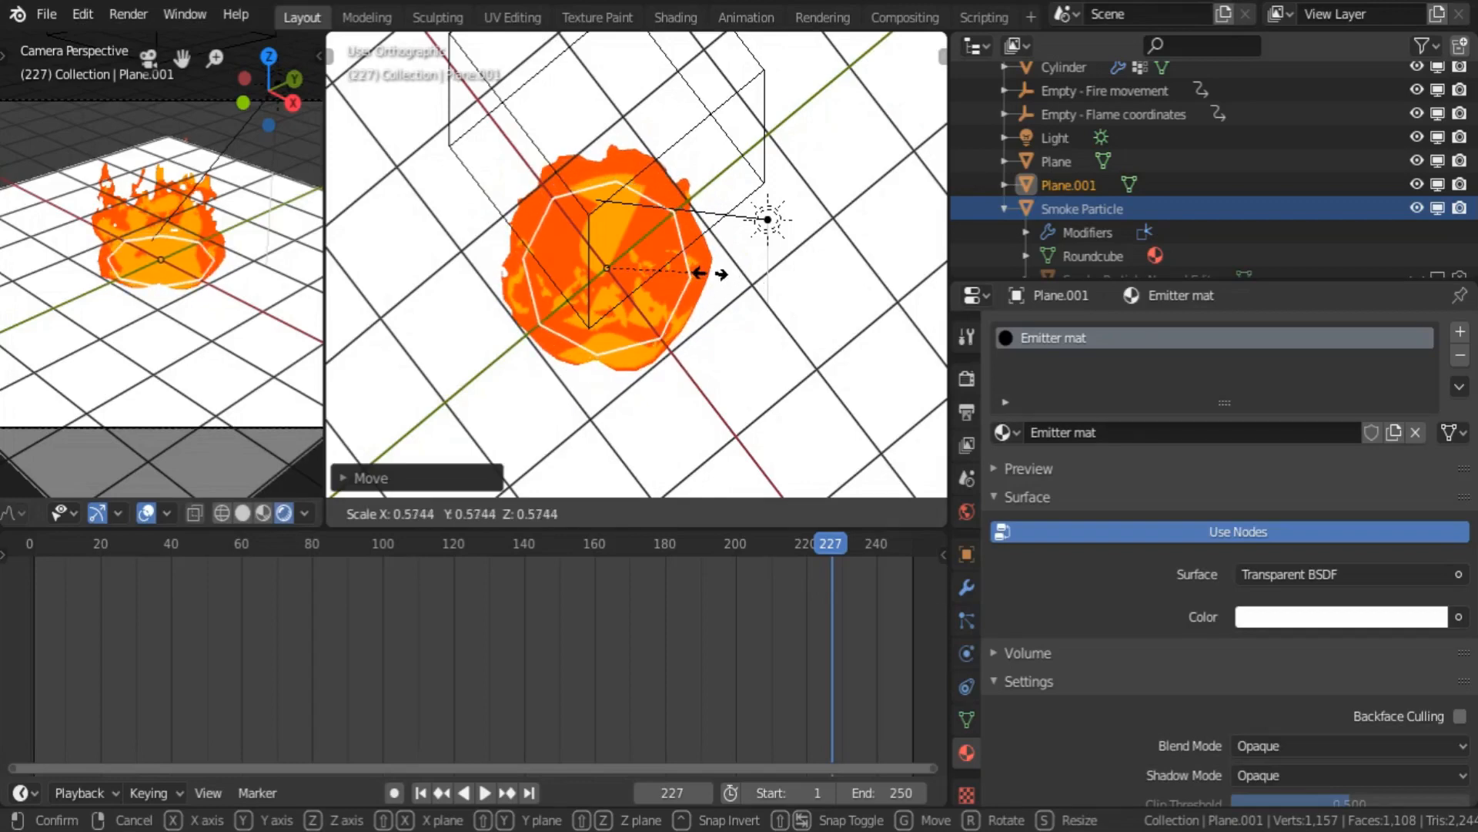
click(712, 275)
- Raise the octagonal disc about 0.23 m along the Z axis into the fire
middle_drag(712, 275, 713, 238)
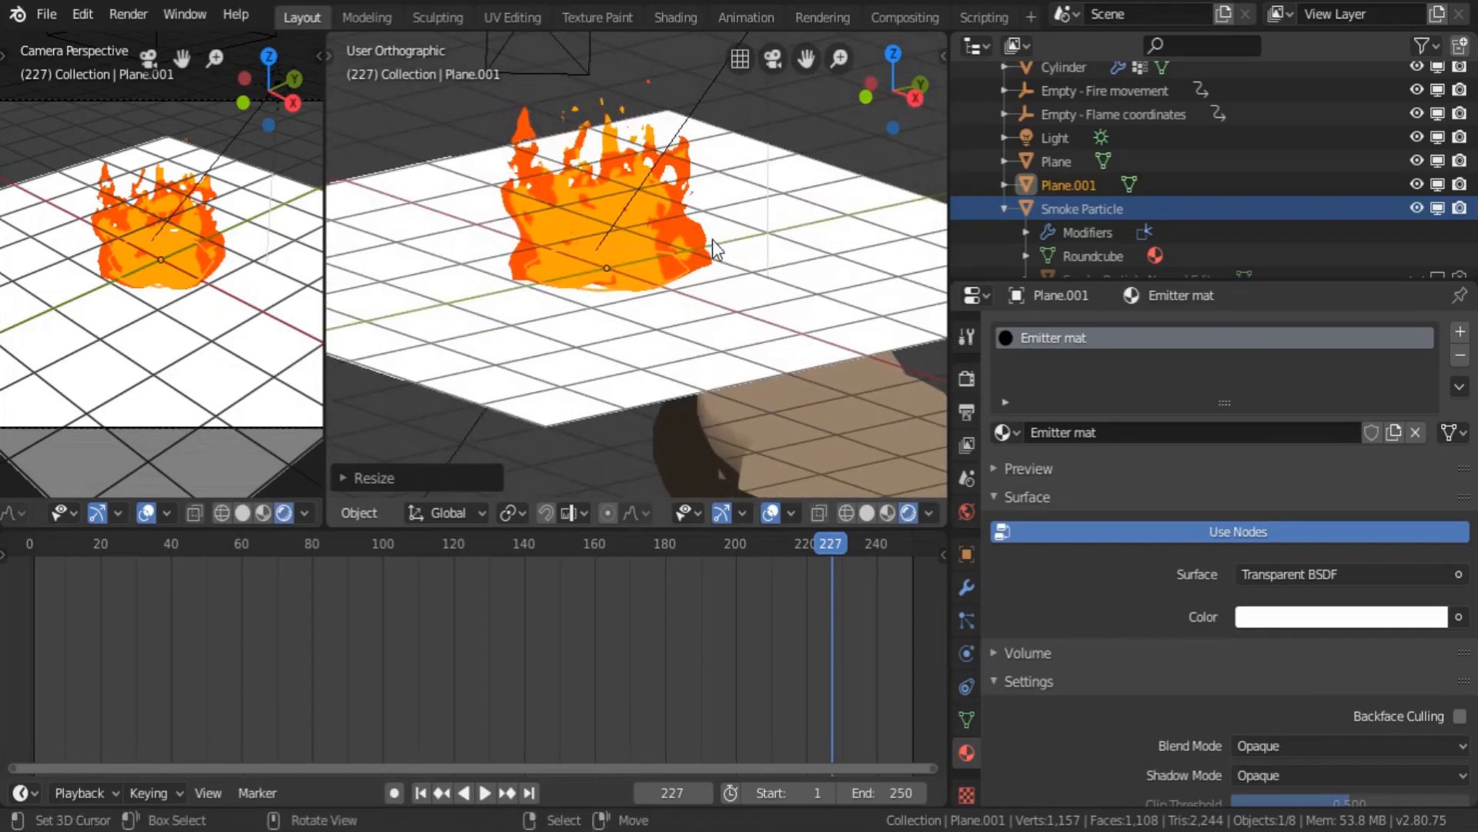
key(g)
key(z)
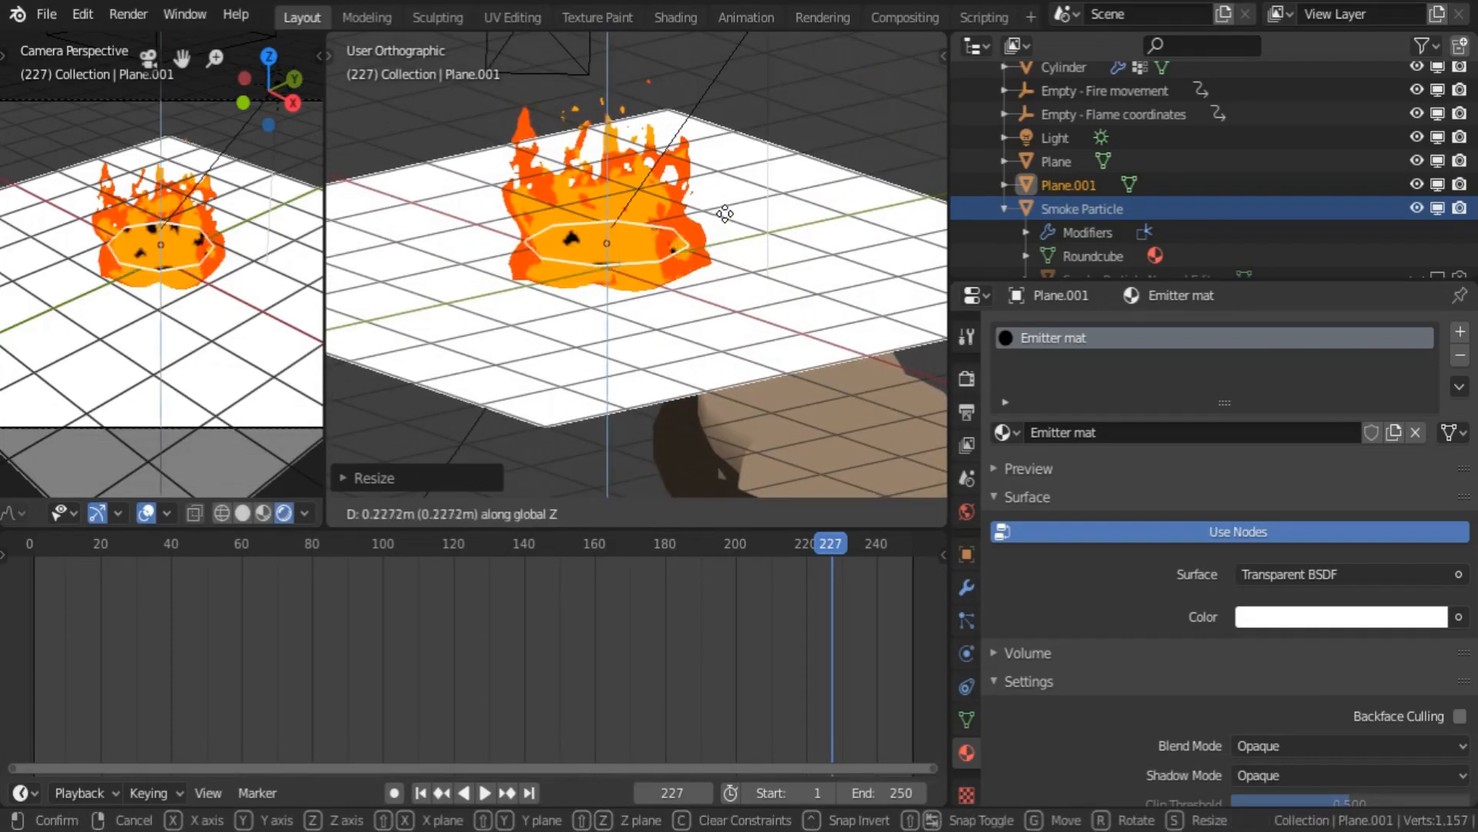
click(726, 211)
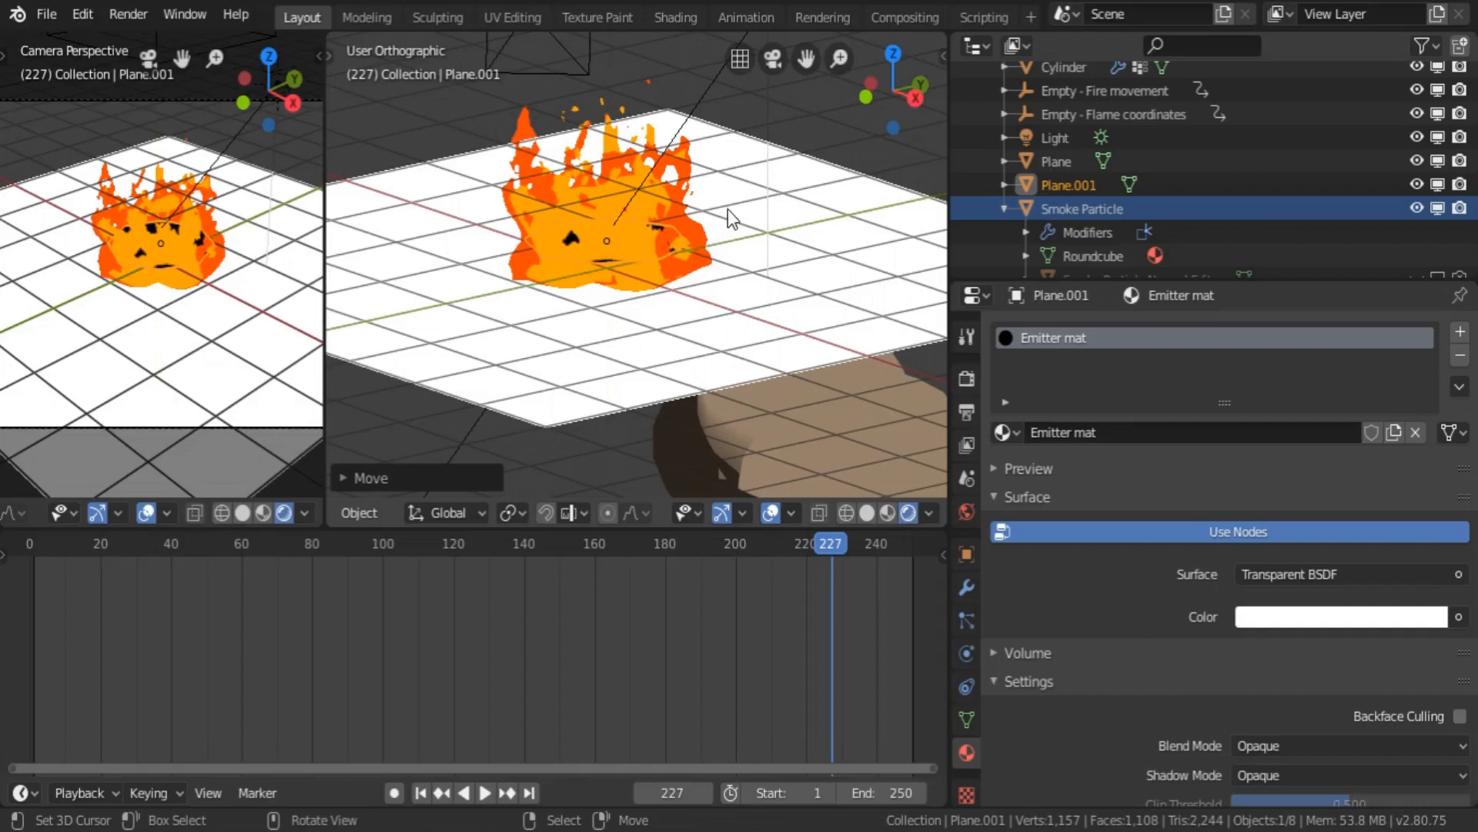
- Adjust the height of the octagonal disc inside the fire, moving it only along the Z axis
key(g)
key(z)
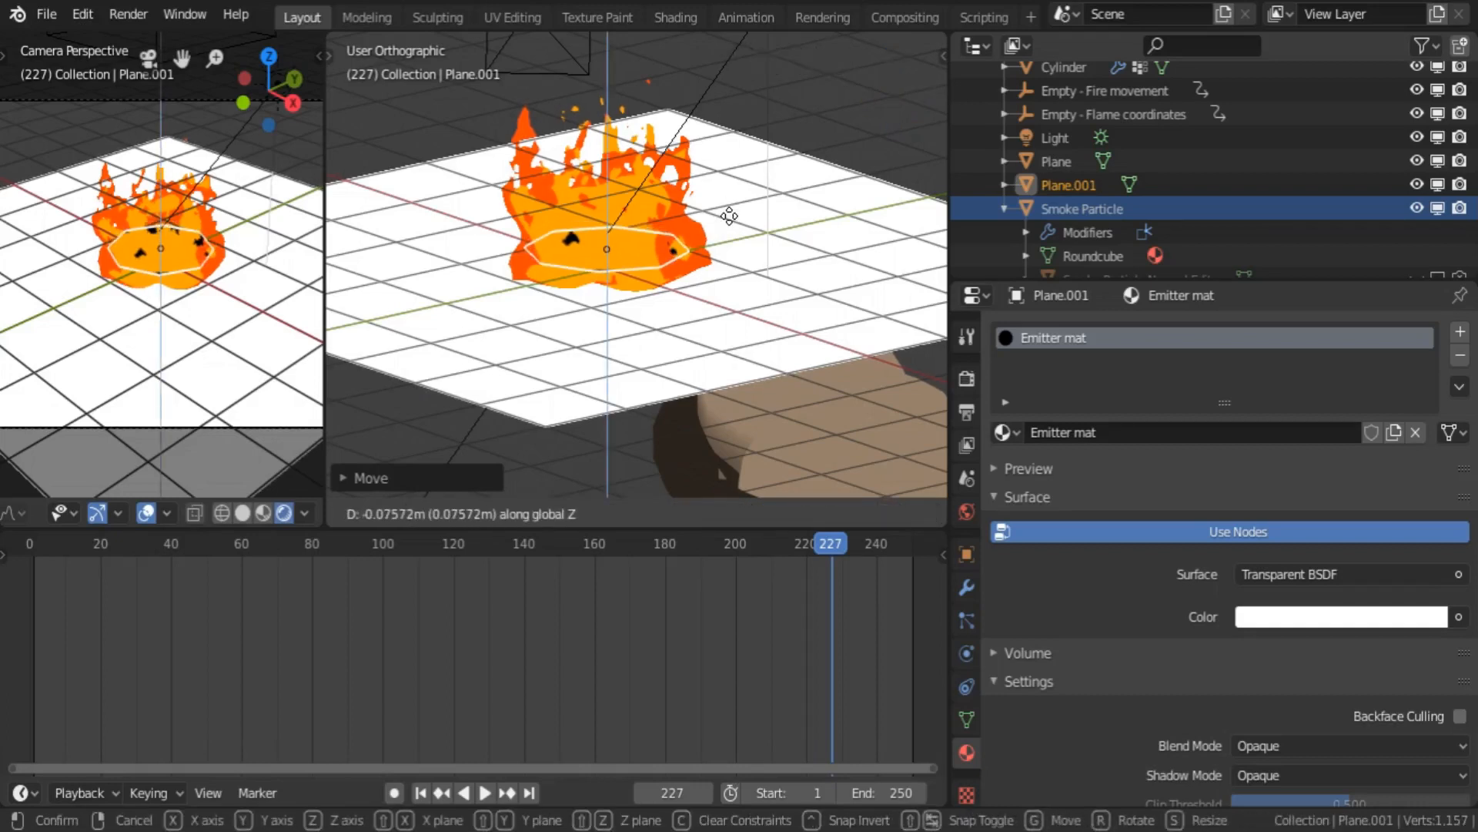
click(732, 204)
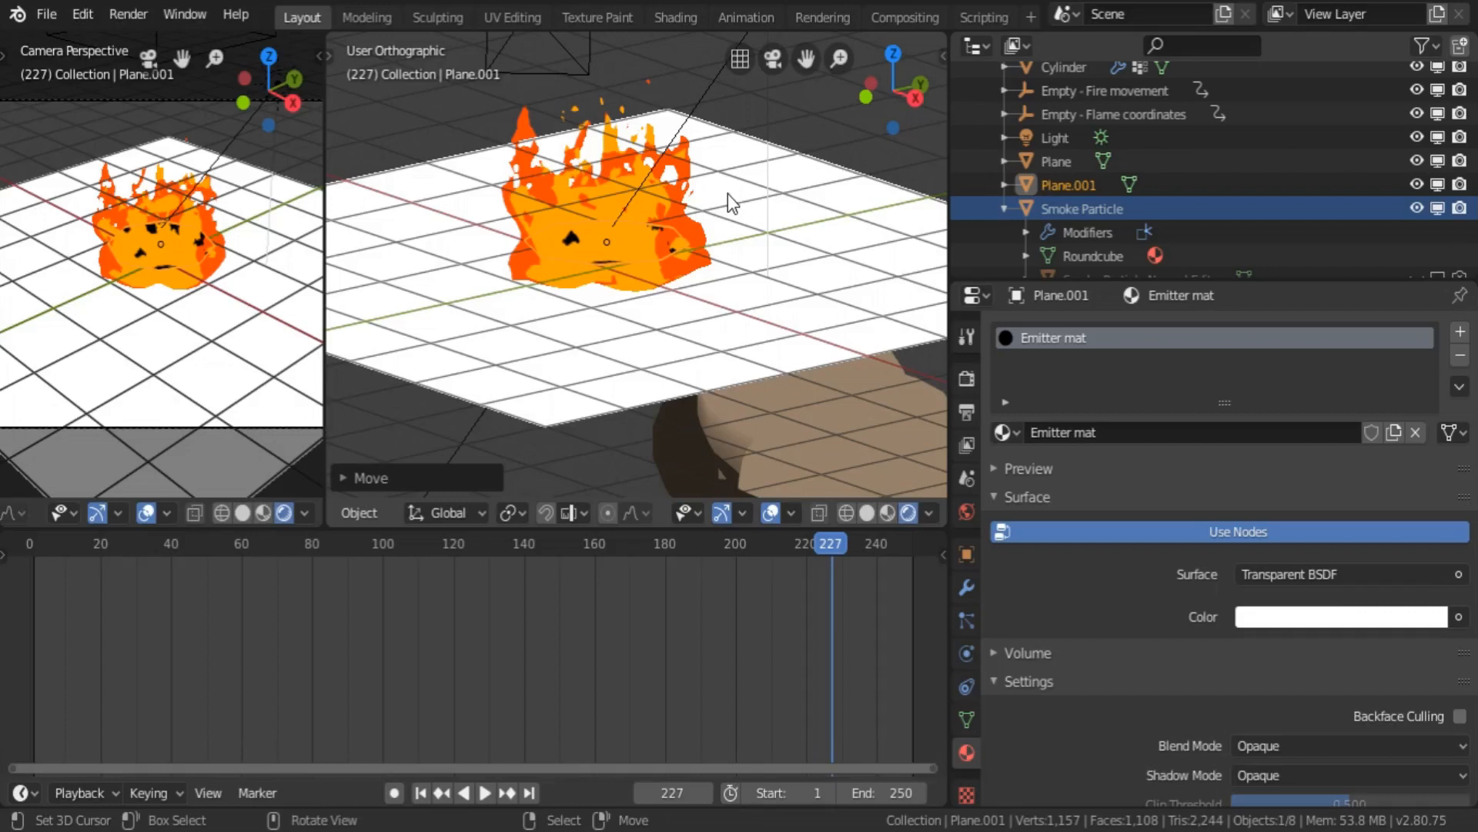
key(s)
key(z)
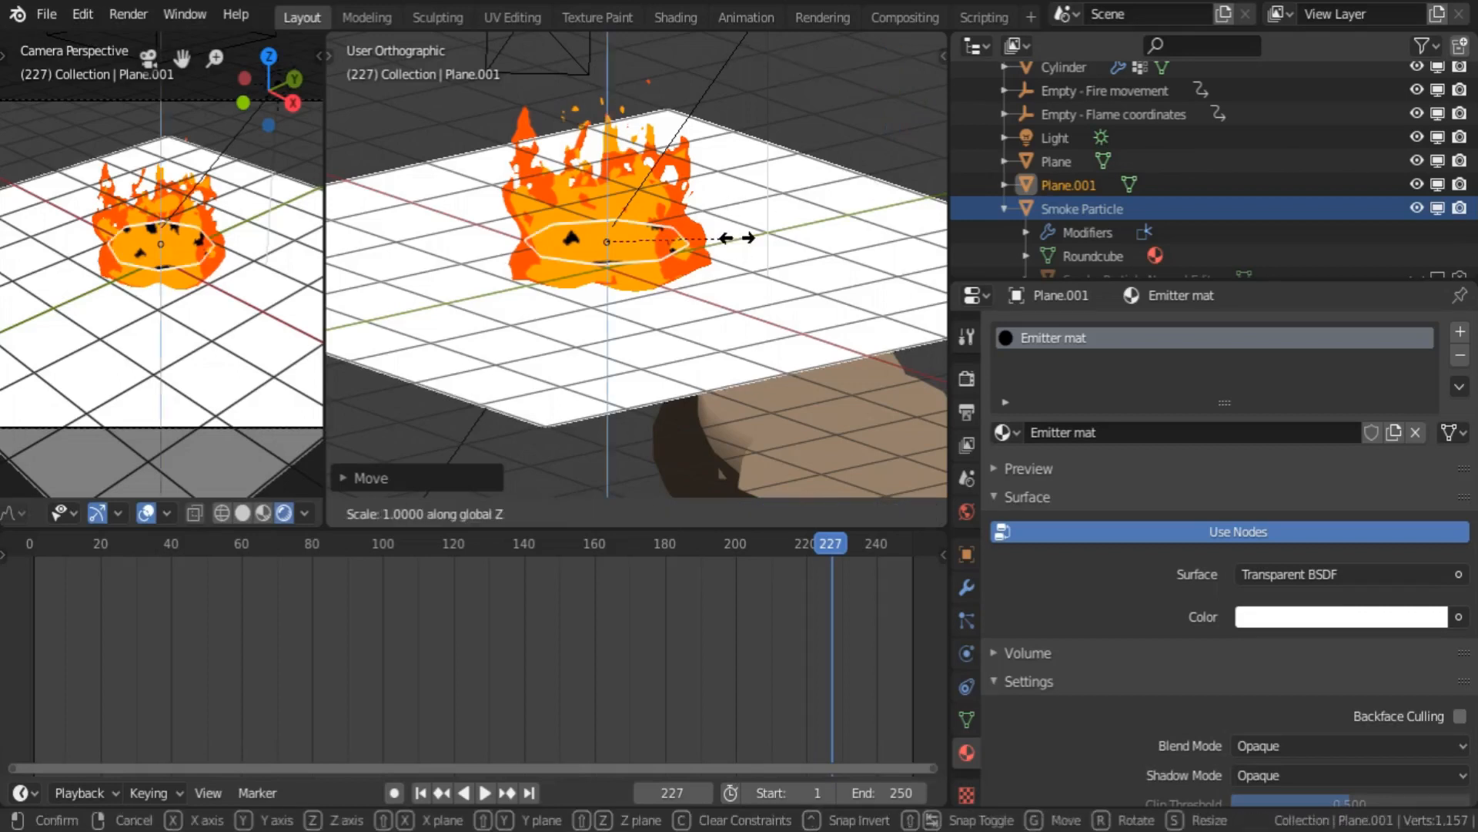
right_click(738, 241)
- Lower the octagonal disc slightly along the Z axis within the fire's base
key(g)
key(z)
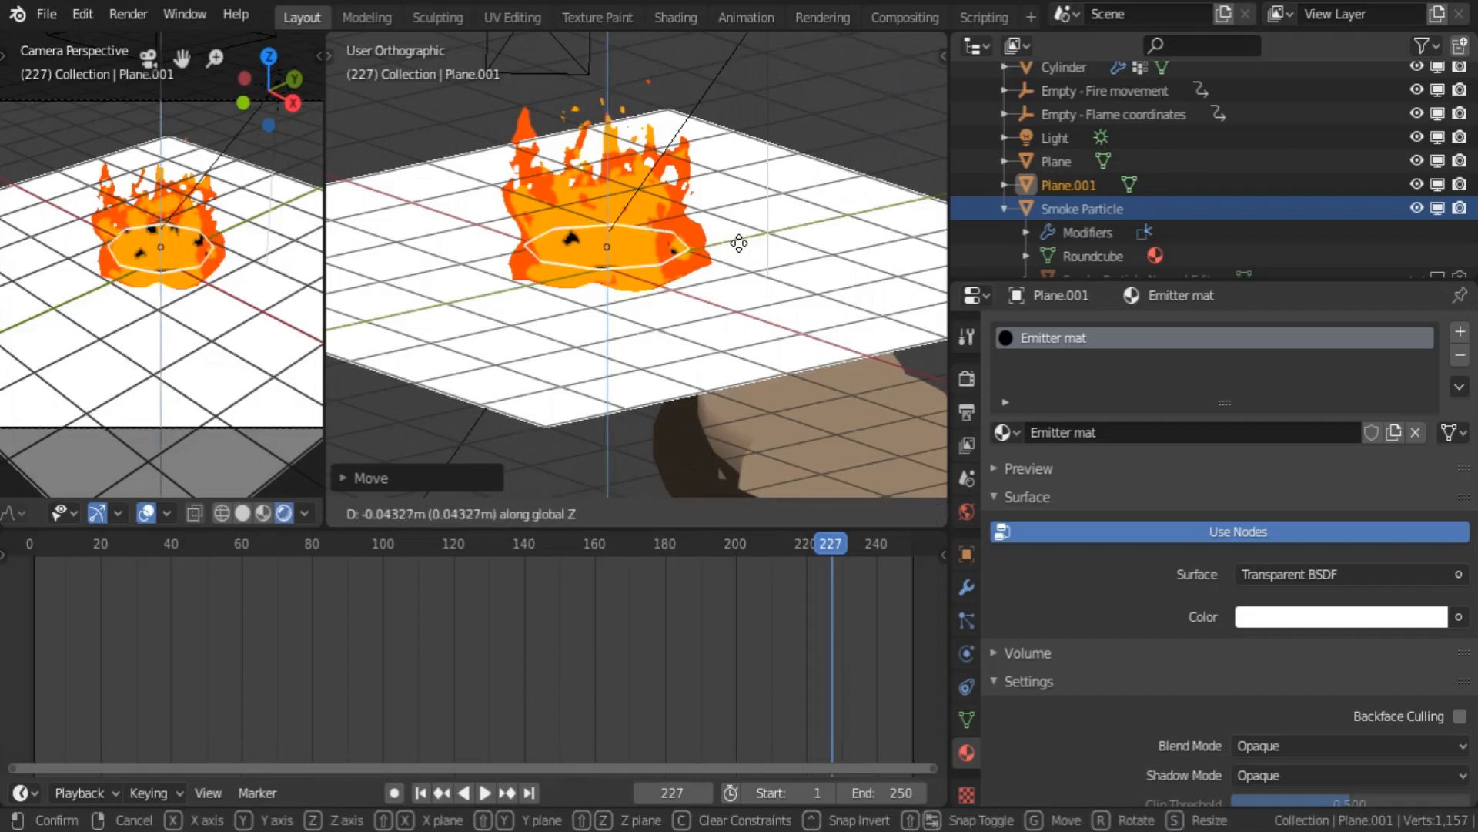
click(743, 254)
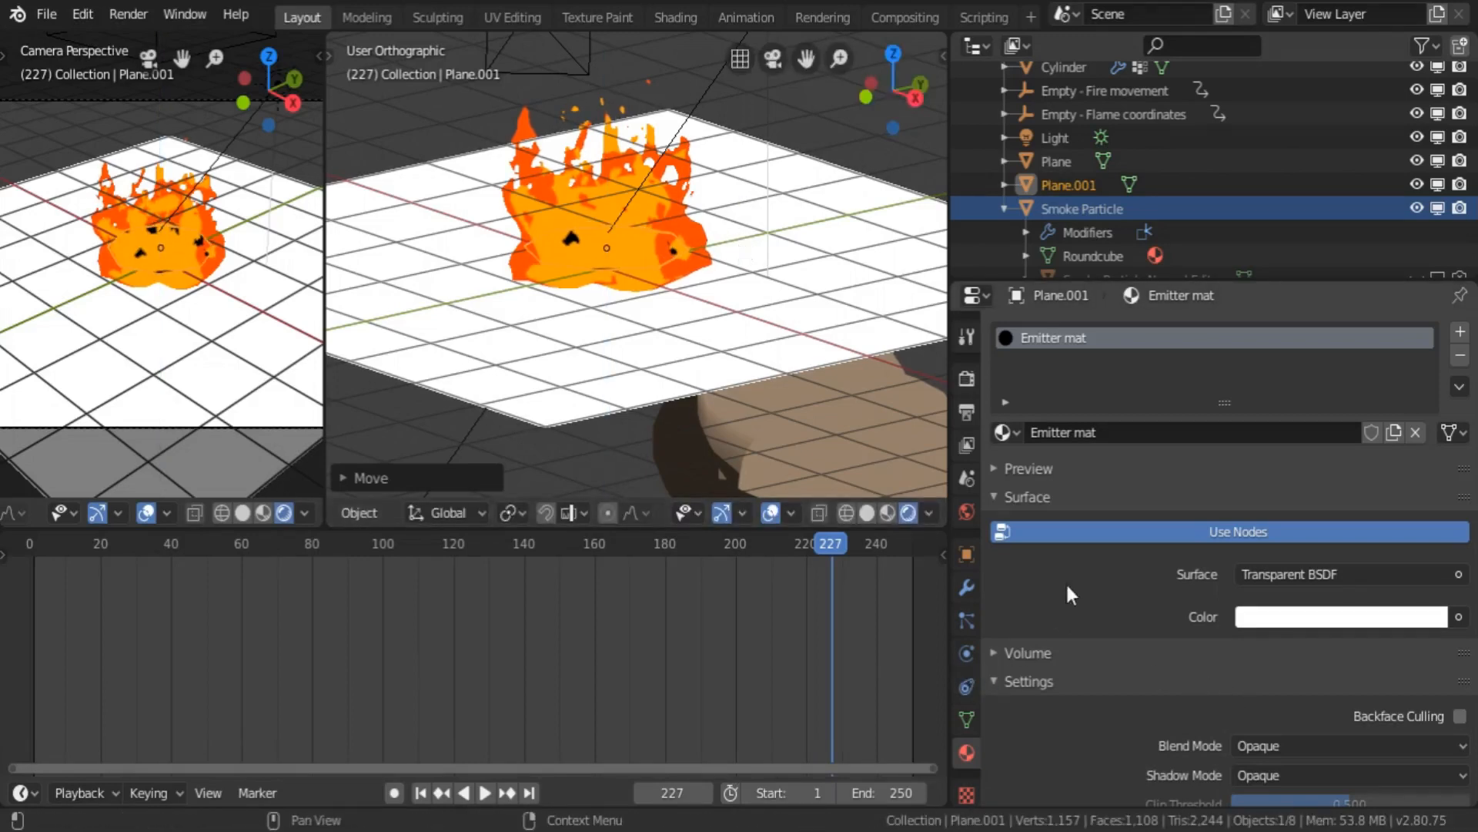
- Add a particle system to the octagonal disc and set its emission number to 3000
middle_drag(839, 408, 716, 246)
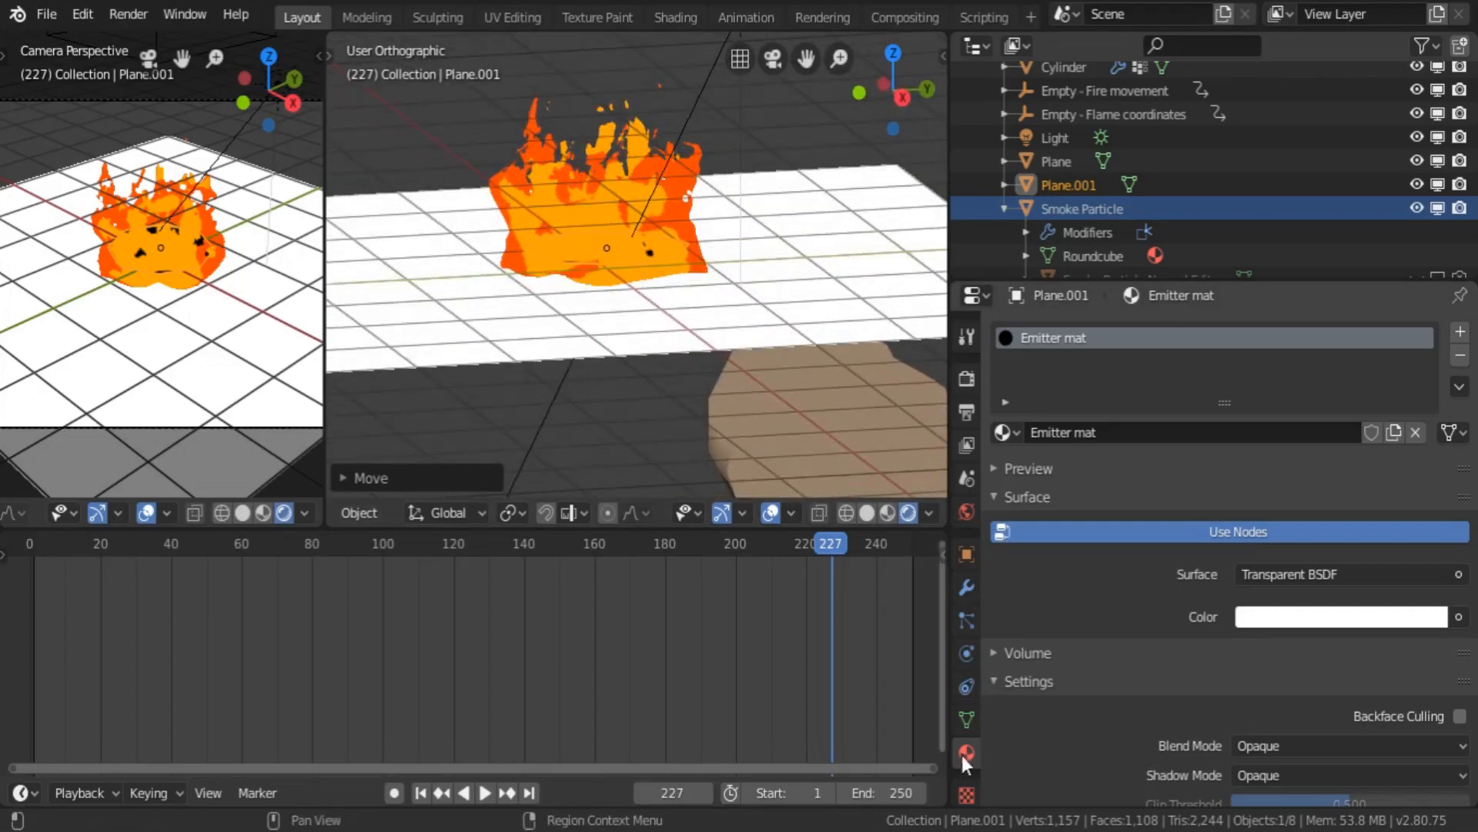
click(968, 621)
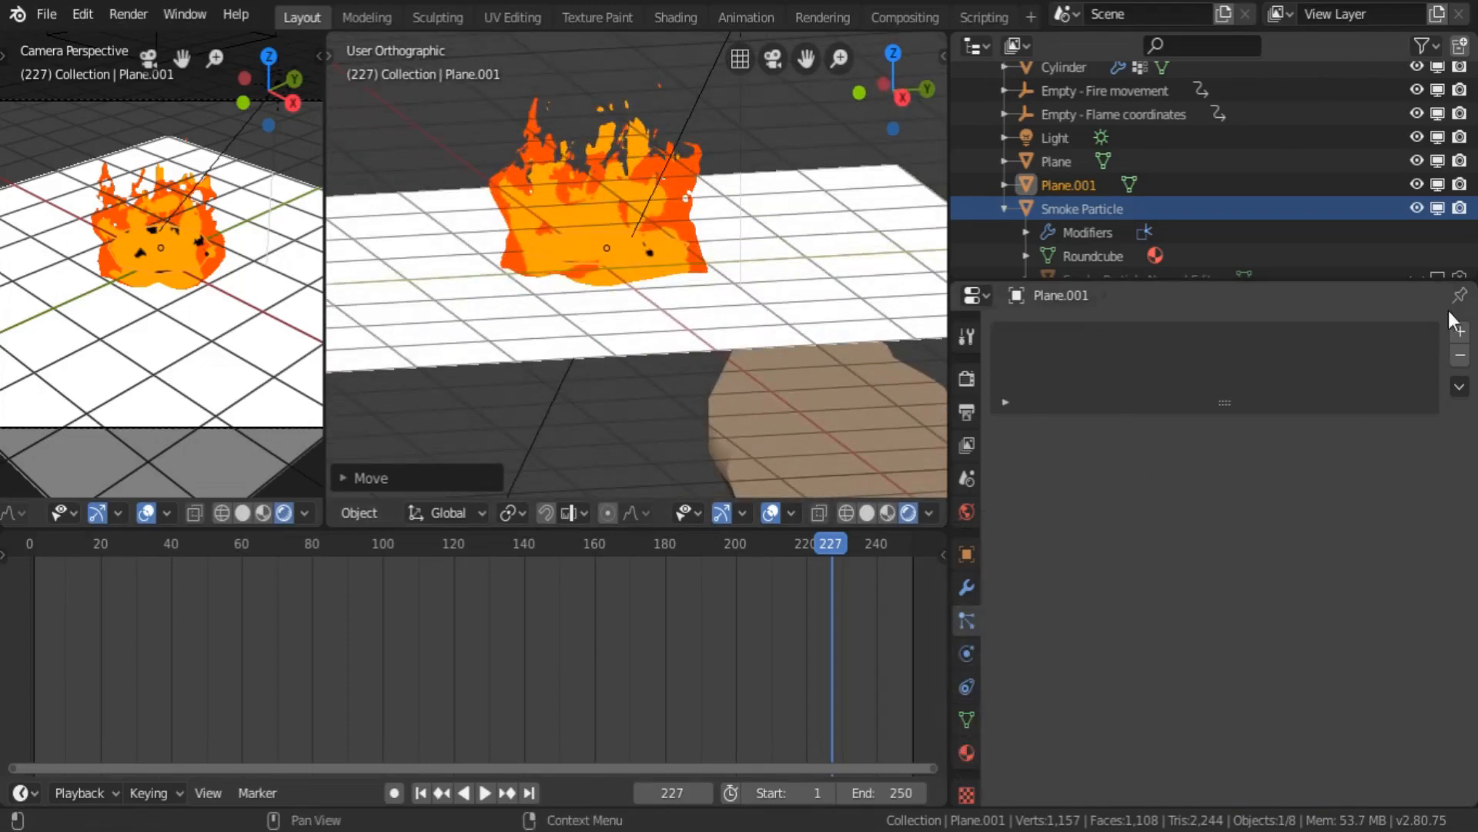
click(1459, 335)
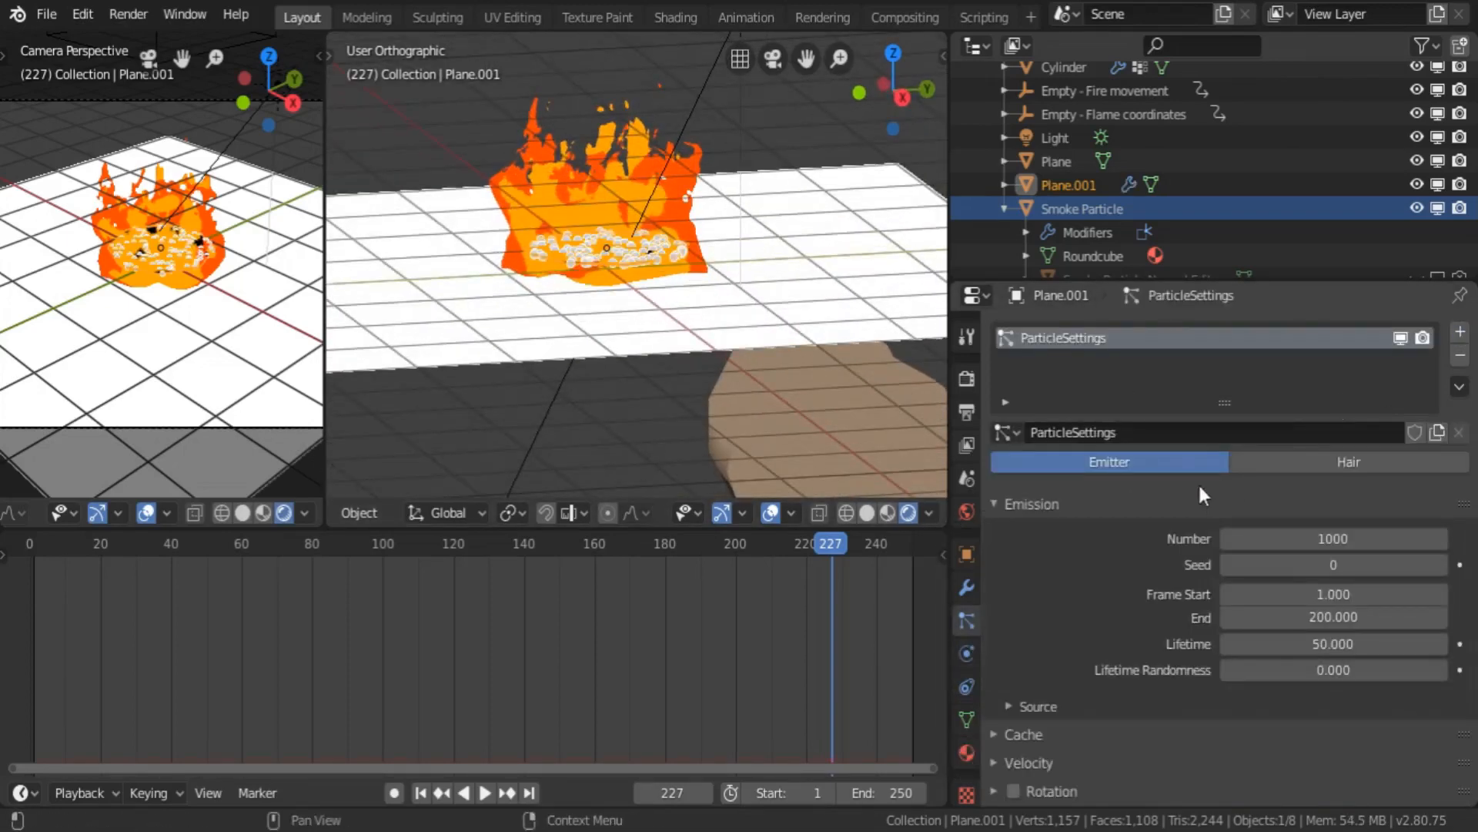
click(1301, 537)
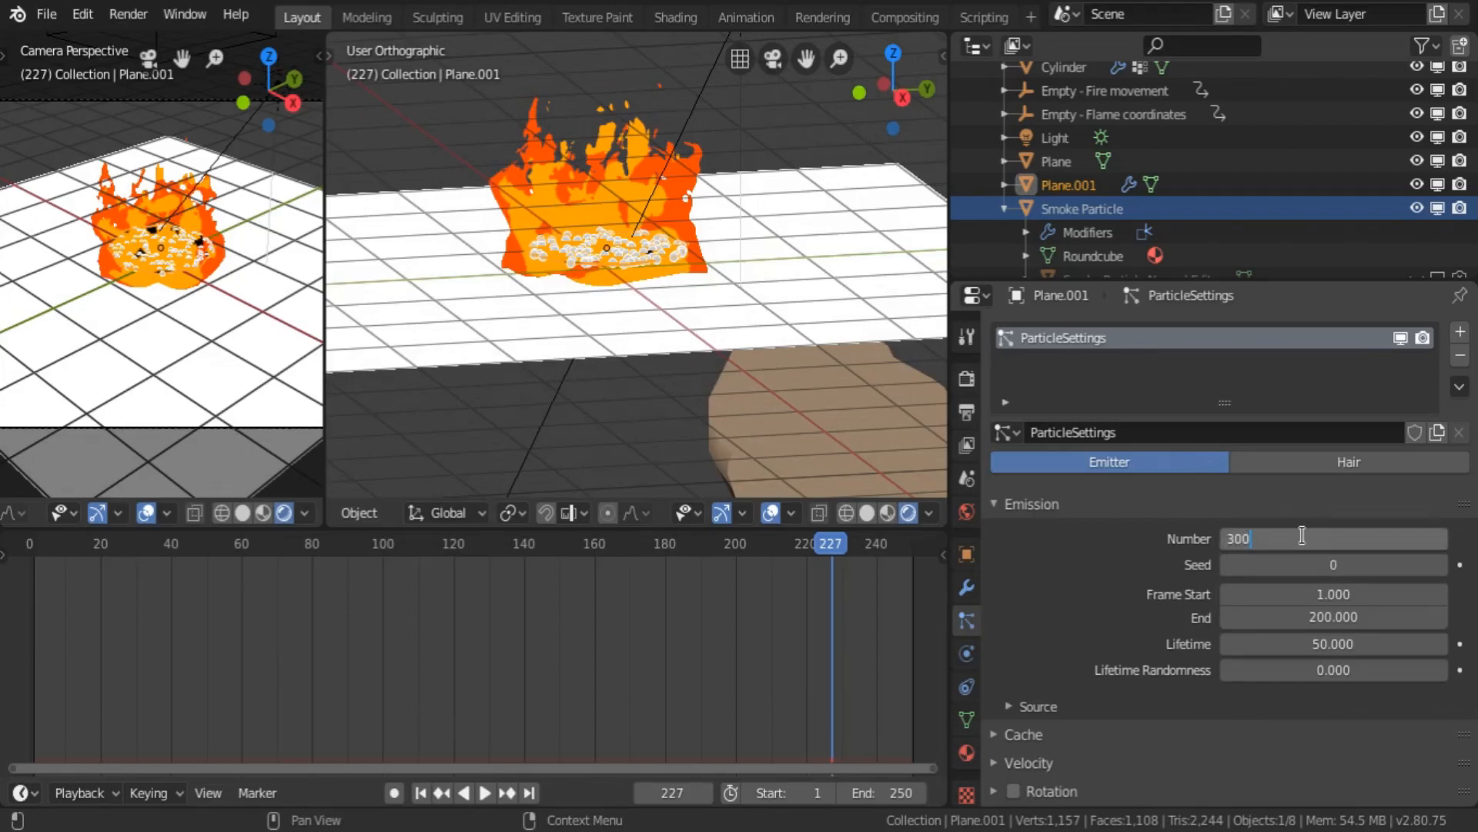
key(Return)
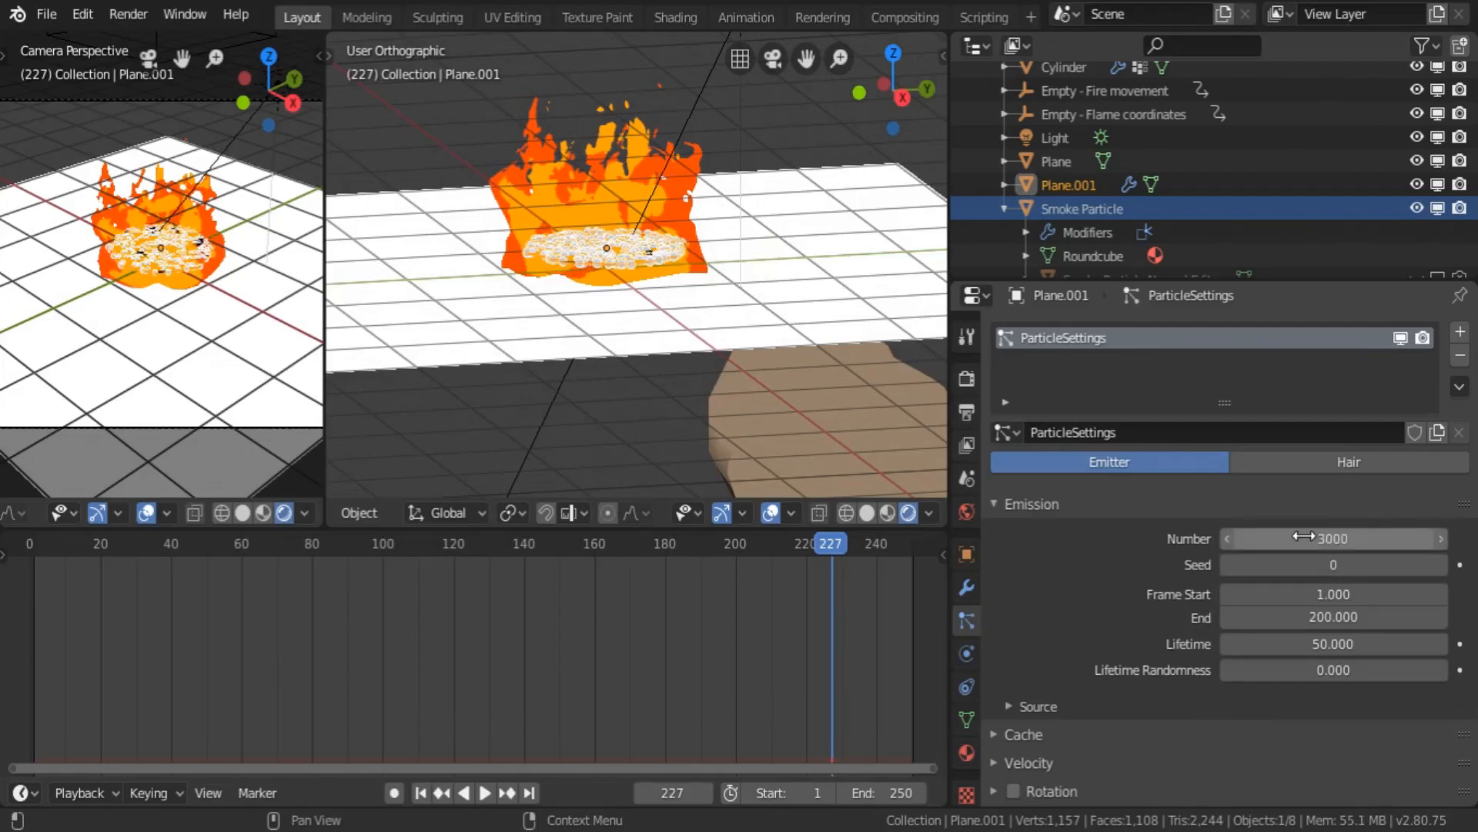
- Render the disc's particles as Object, using the Smoke Particle object as the instance object
scroll(1056, 593, down, 8)
click(1033, 595)
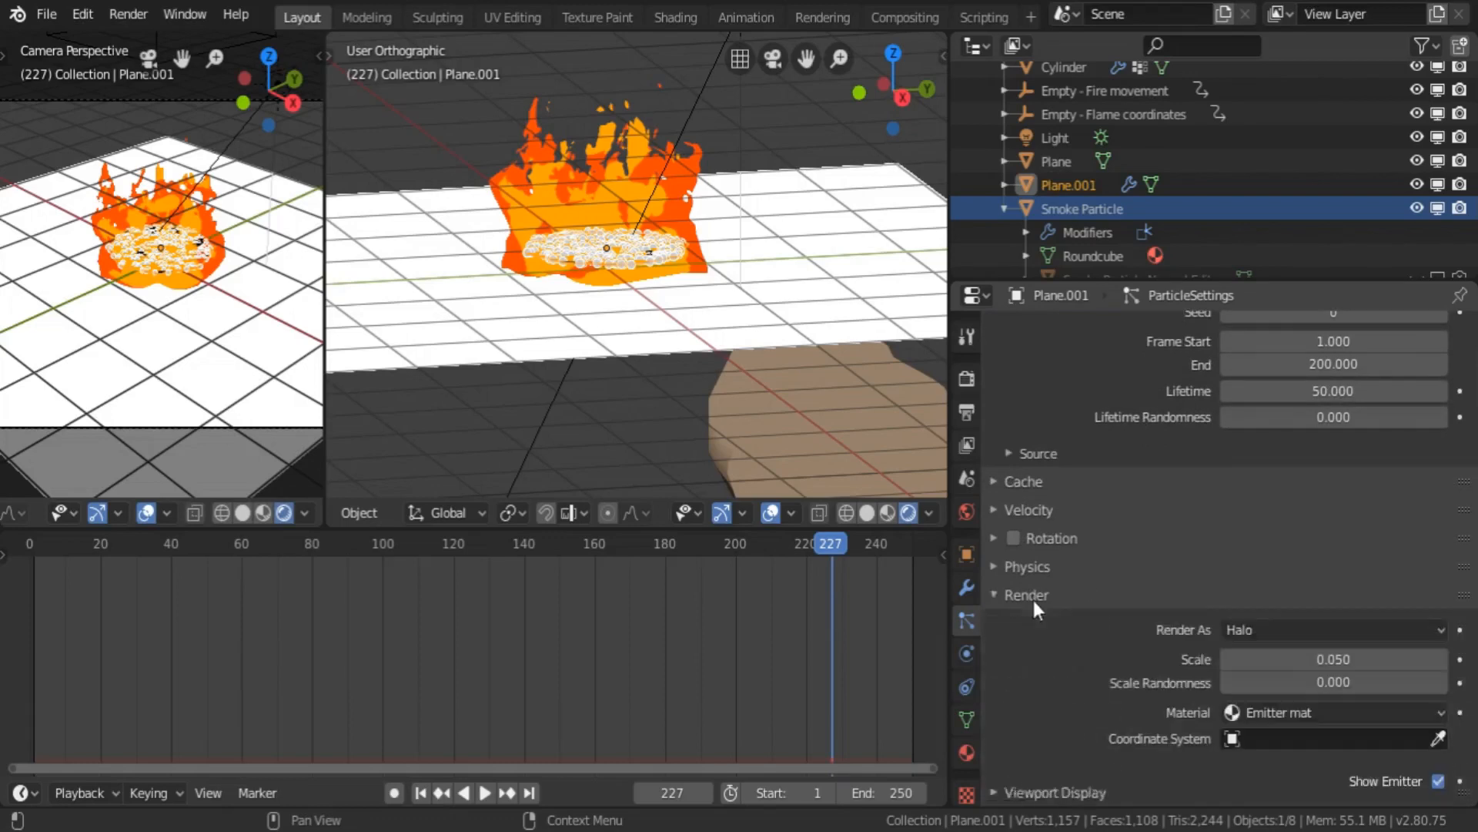
click(1293, 629)
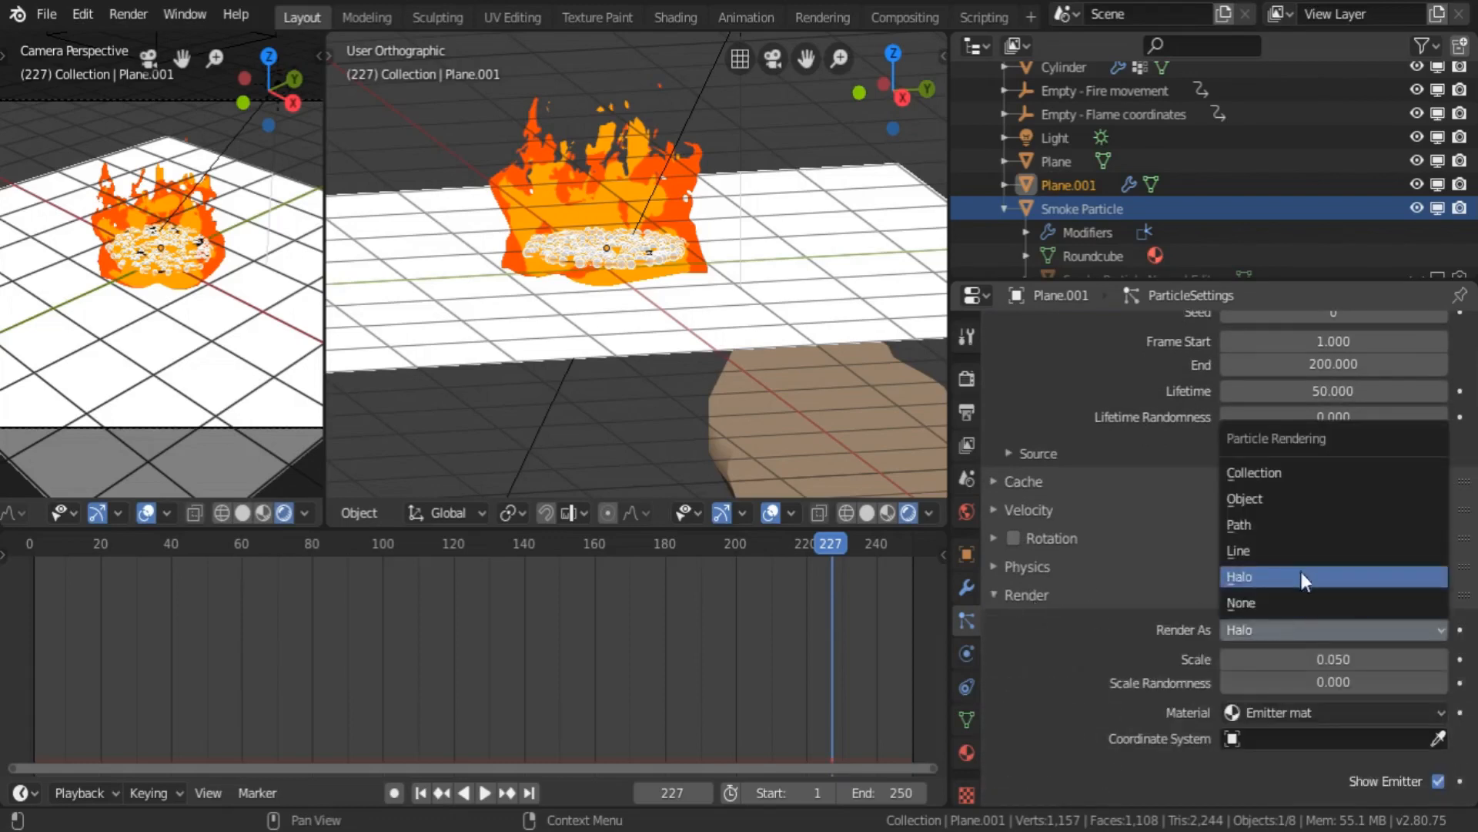
click(1295, 502)
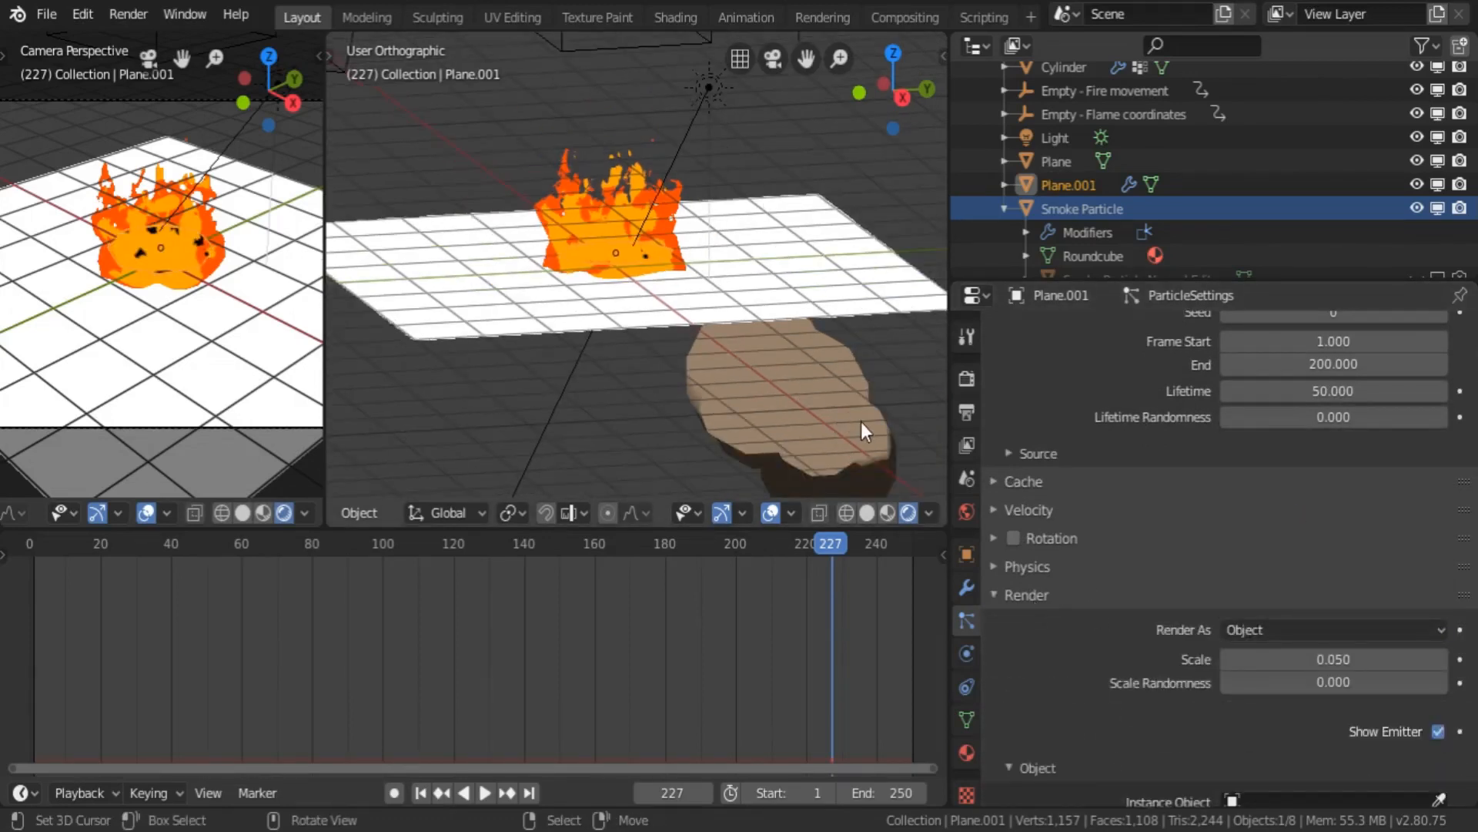
click(1307, 627)
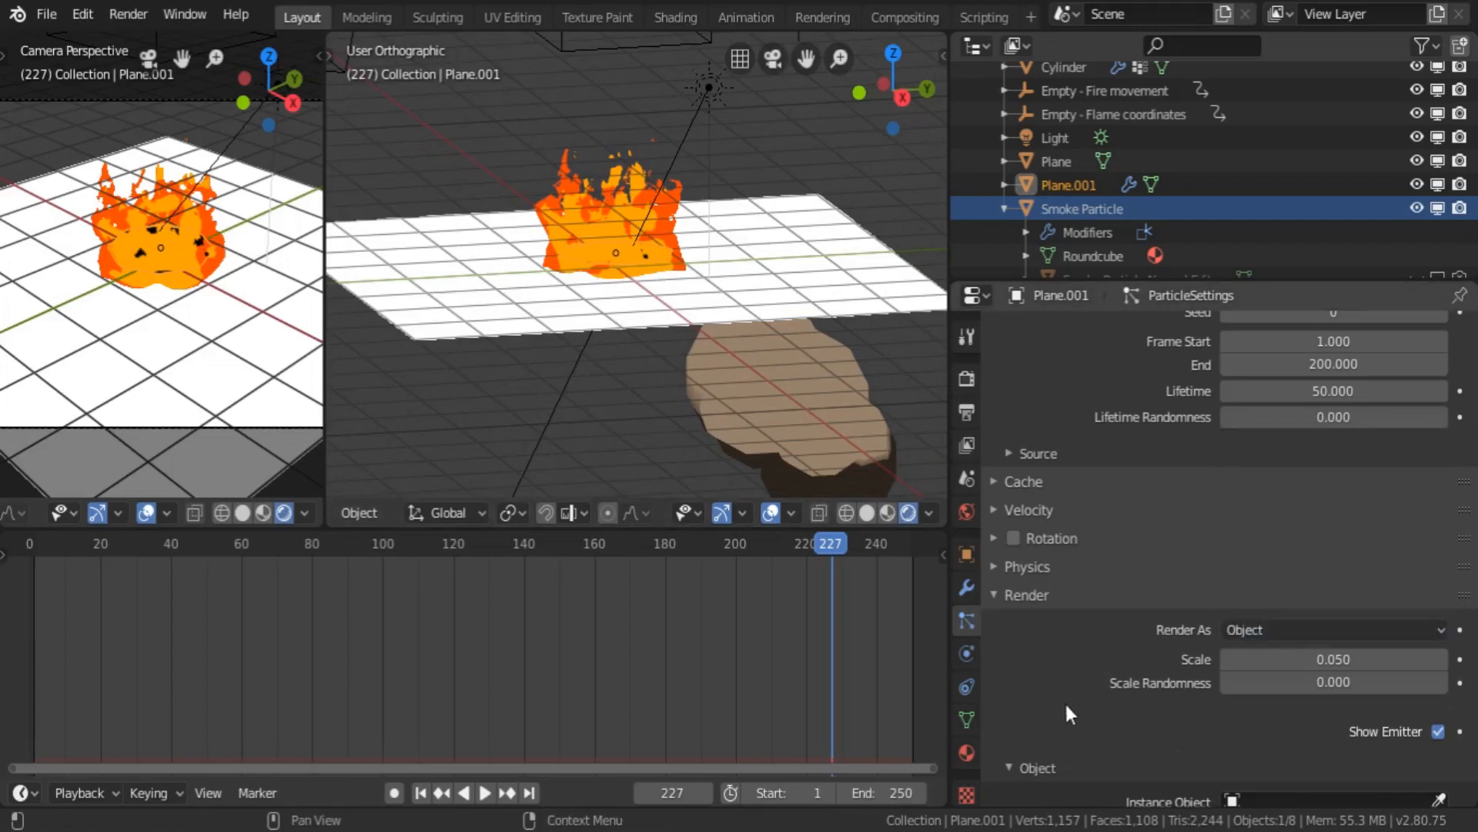
scroll(1064, 701, down, 3)
click(1437, 708)
click(855, 412)
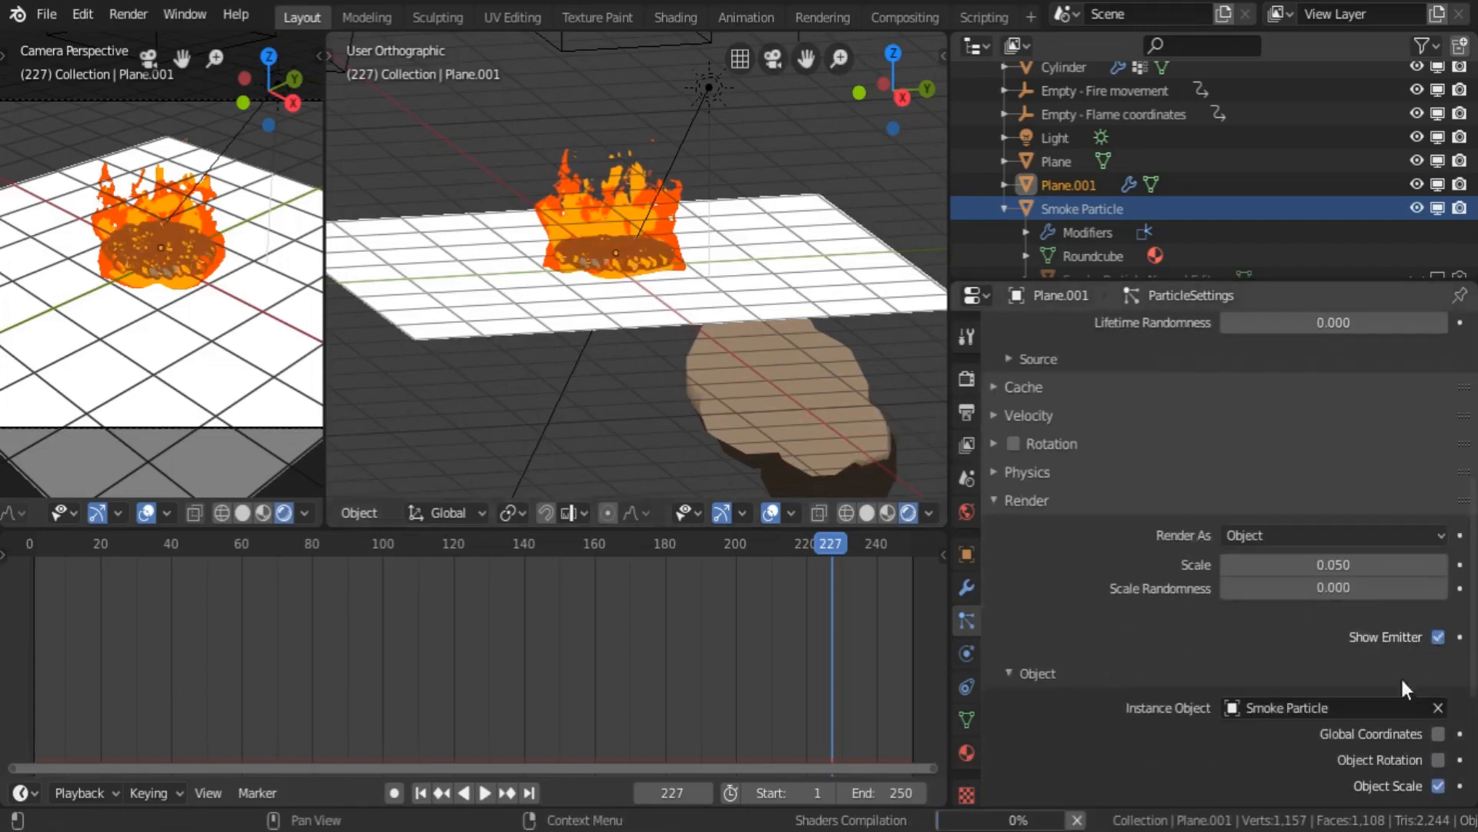
- Turn off Show Emitter in the particle render settings and preview the particle motion from around frame 120
scroll(1371, 730, down, 5)
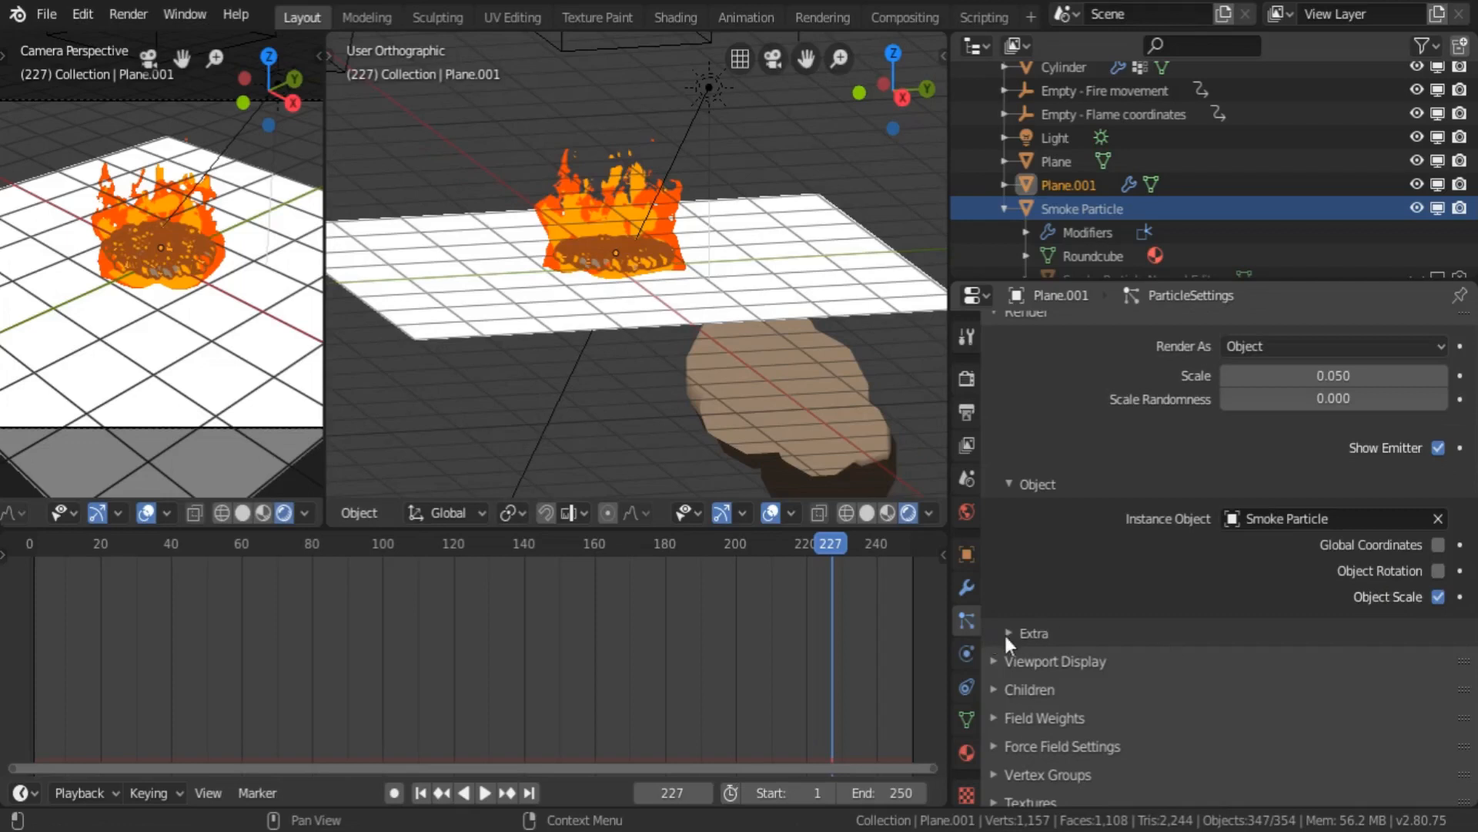
click(1009, 634)
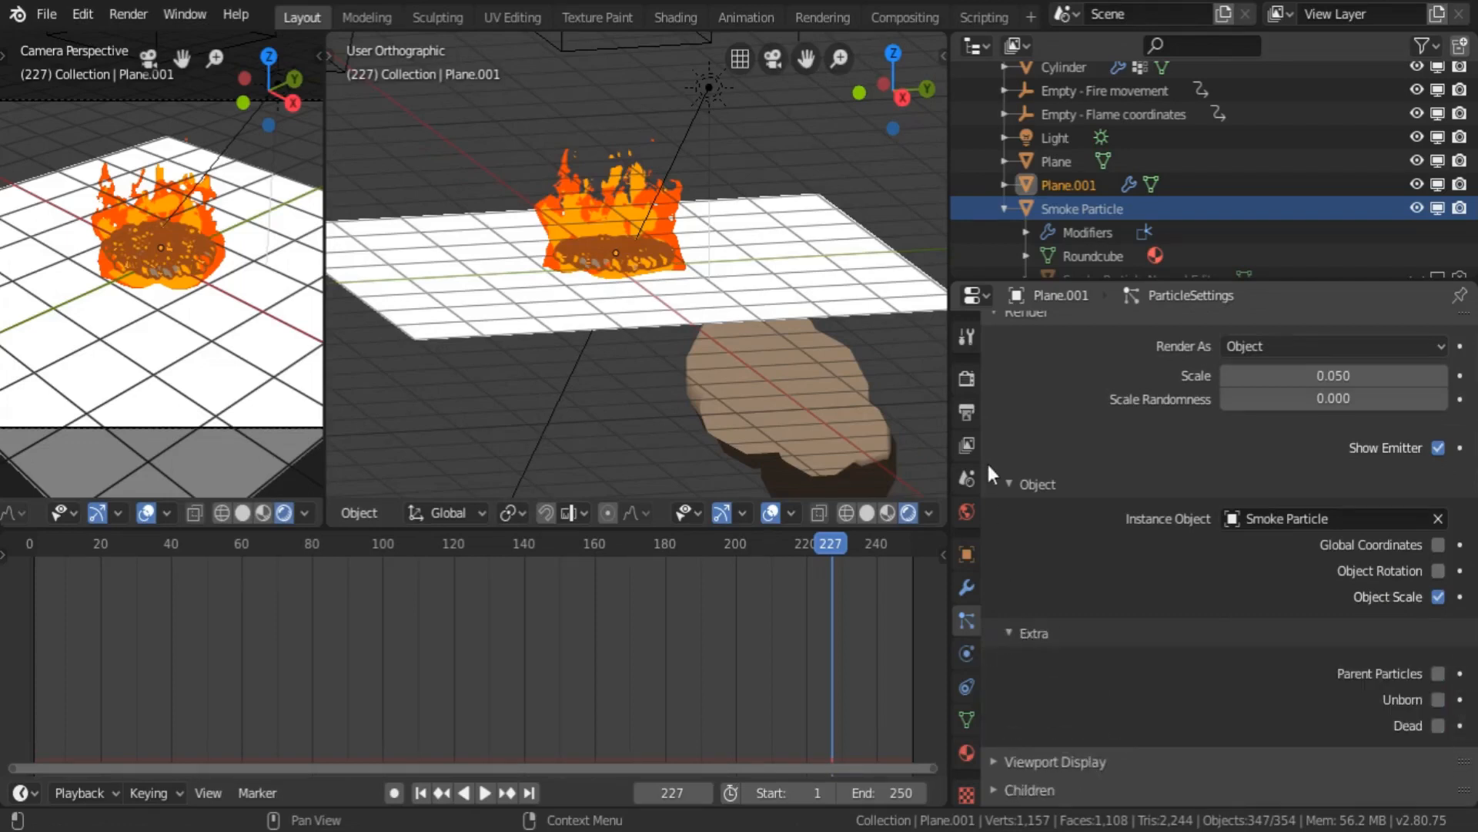
click(1438, 448)
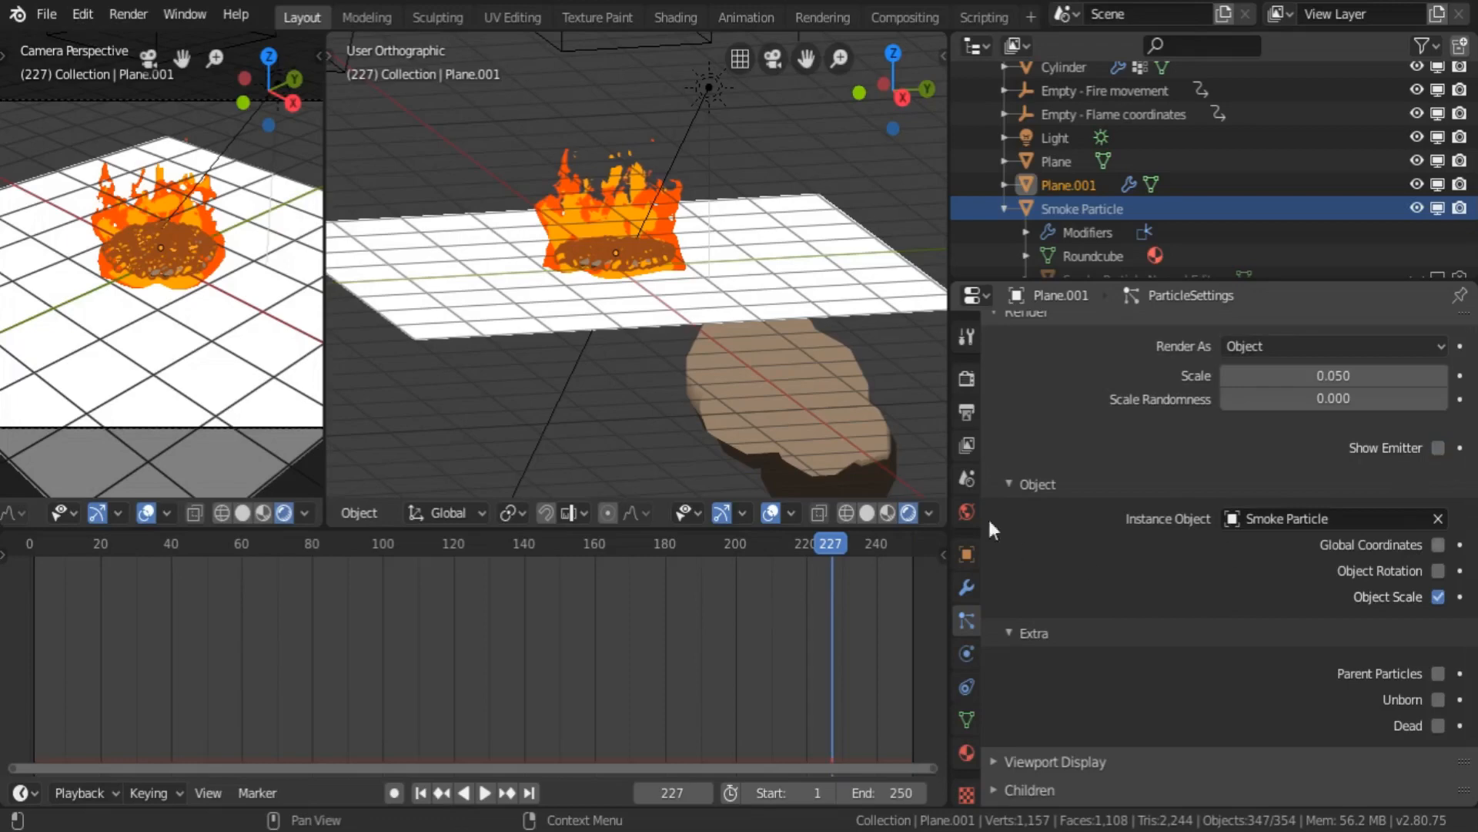
click(454, 620)
key(space)
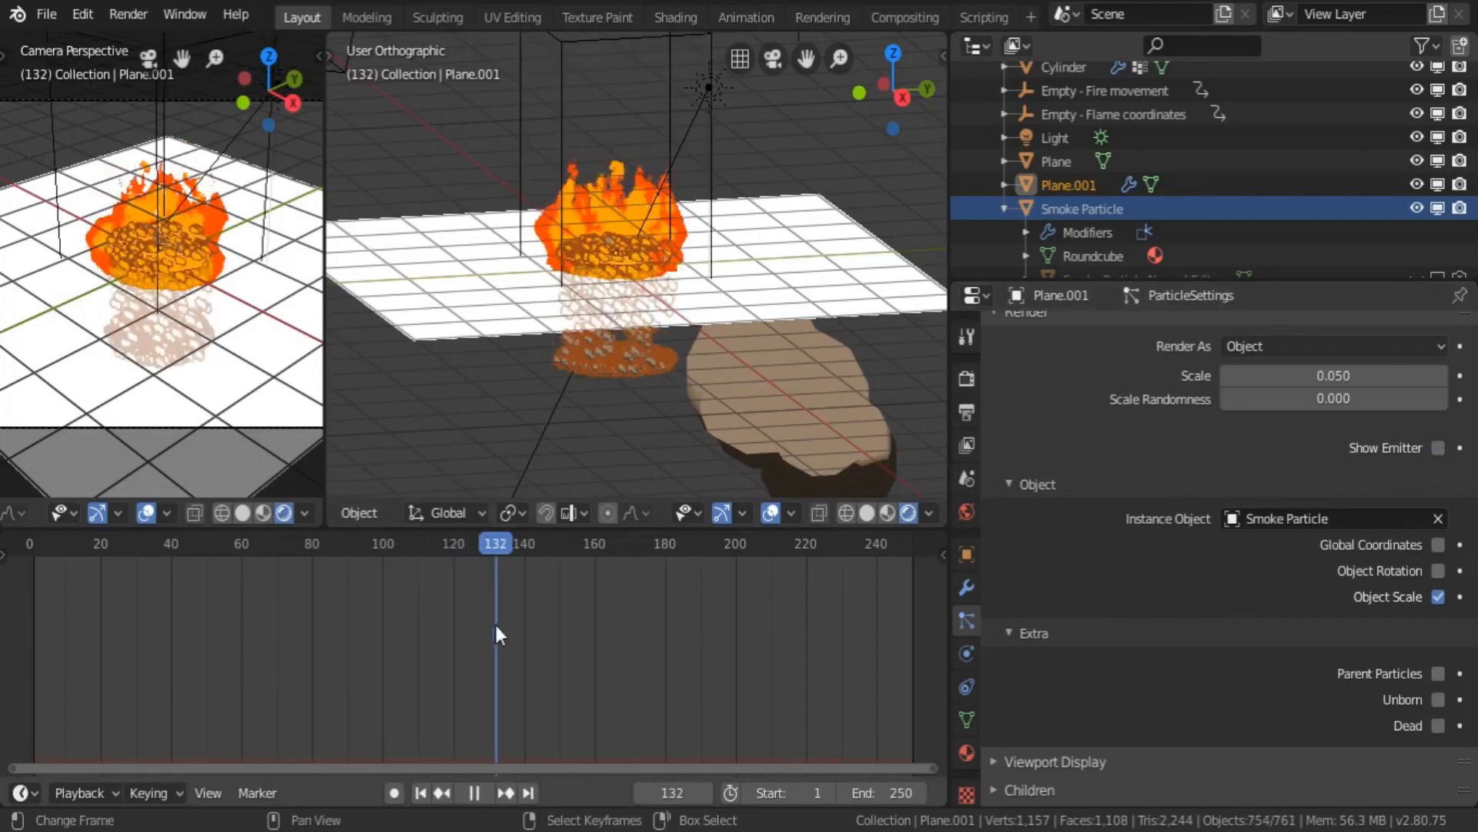
key(space)
- Set the particle system's Gravity field weight to 0
scroll(1087, 552, down, 4)
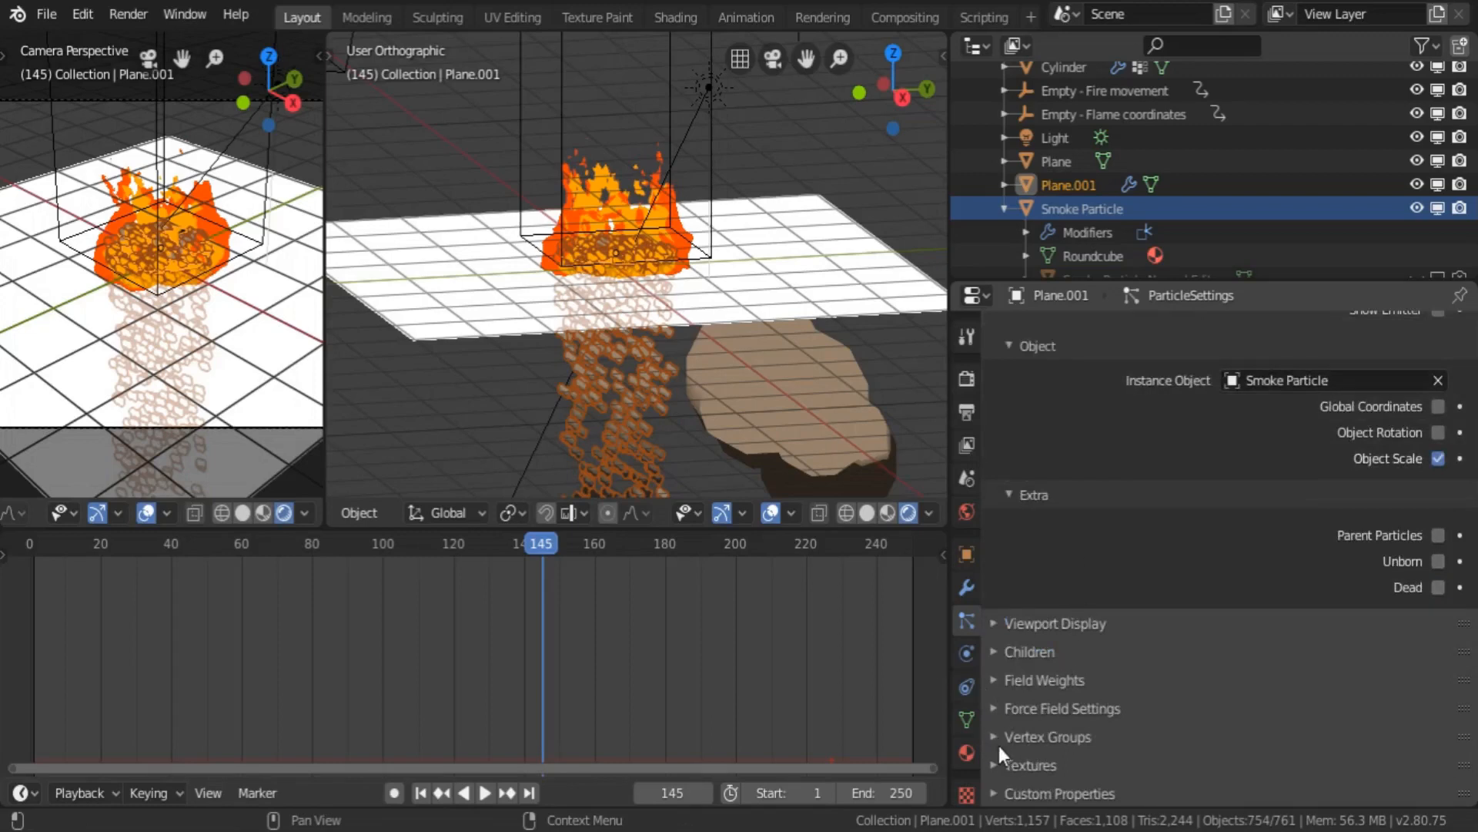
scroll(1004, 704, up, 11)
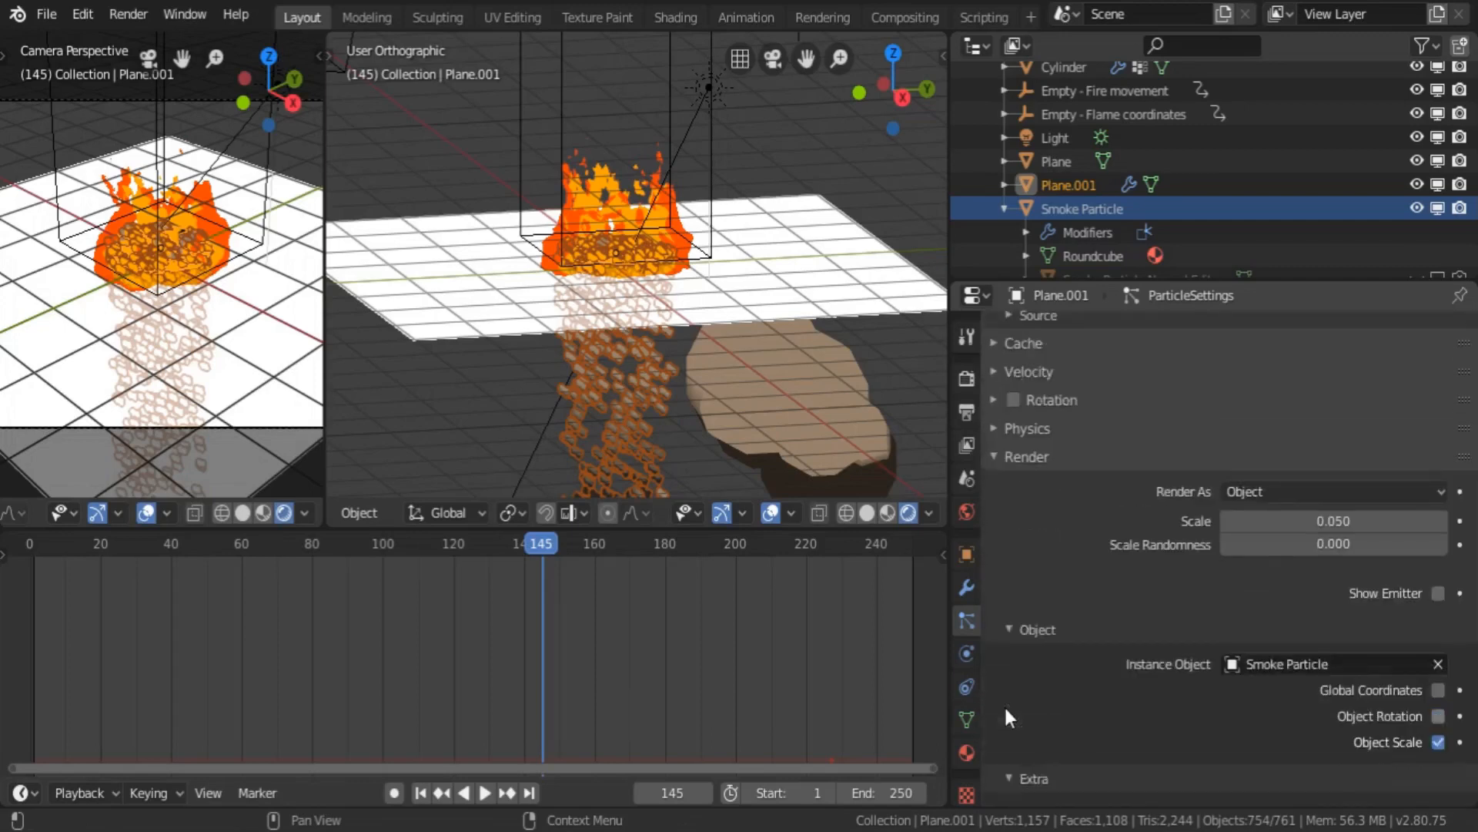
click(1005, 526)
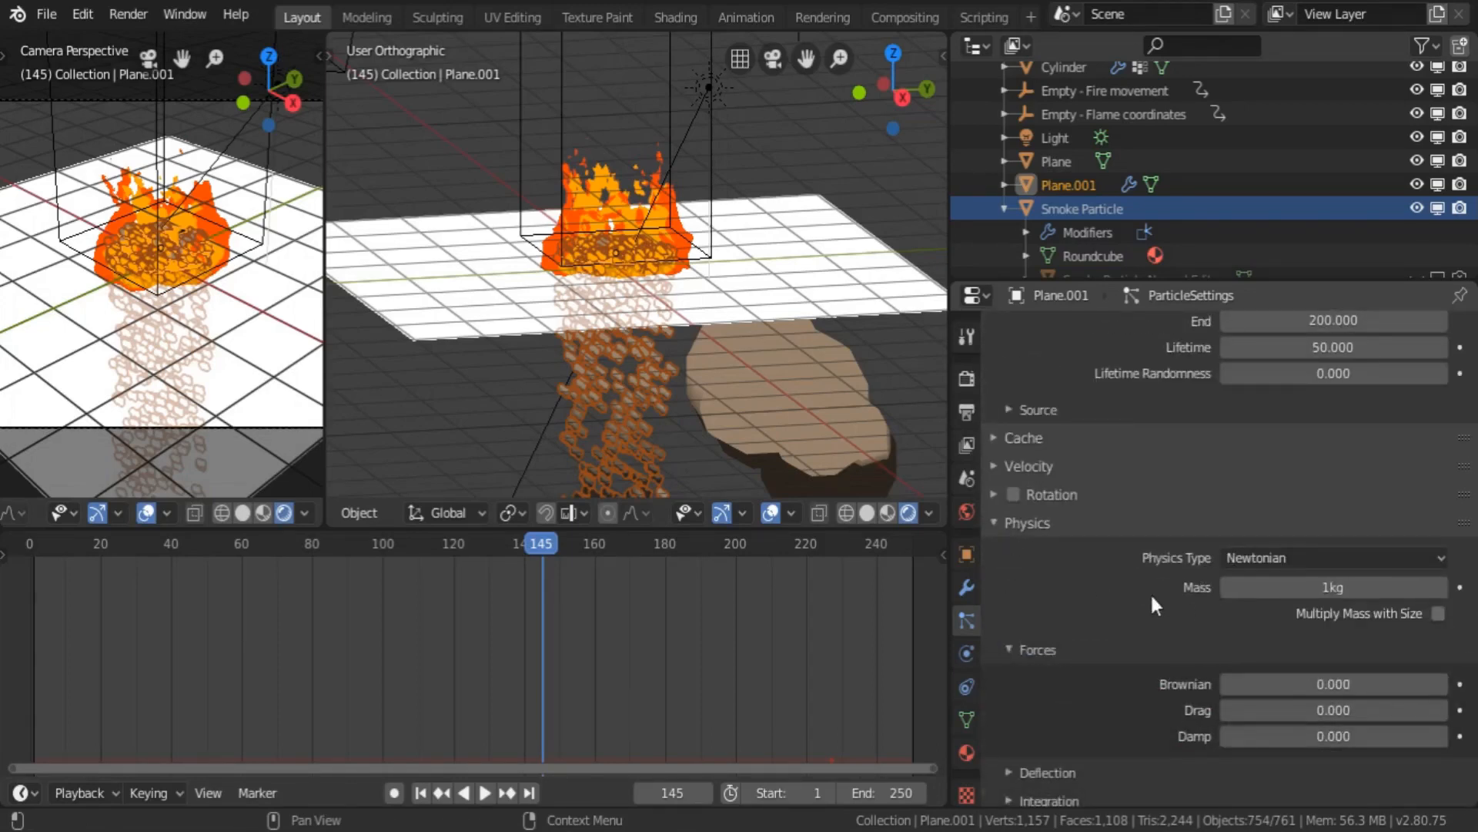
scroll(1150, 593, down, 3)
scroll(1061, 693, down, 18)
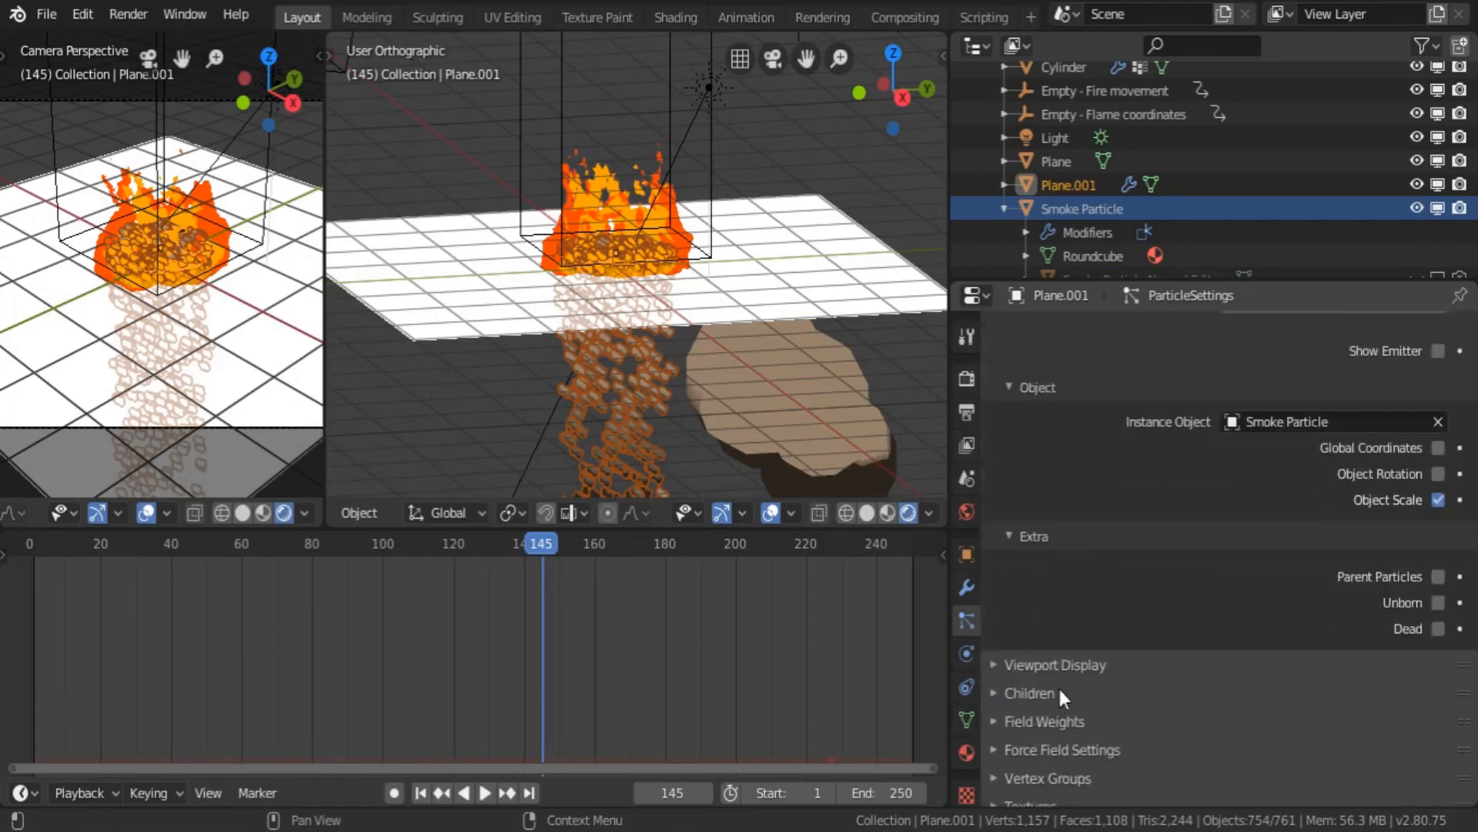
click(1043, 681)
scroll(1322, 630, down, 4)
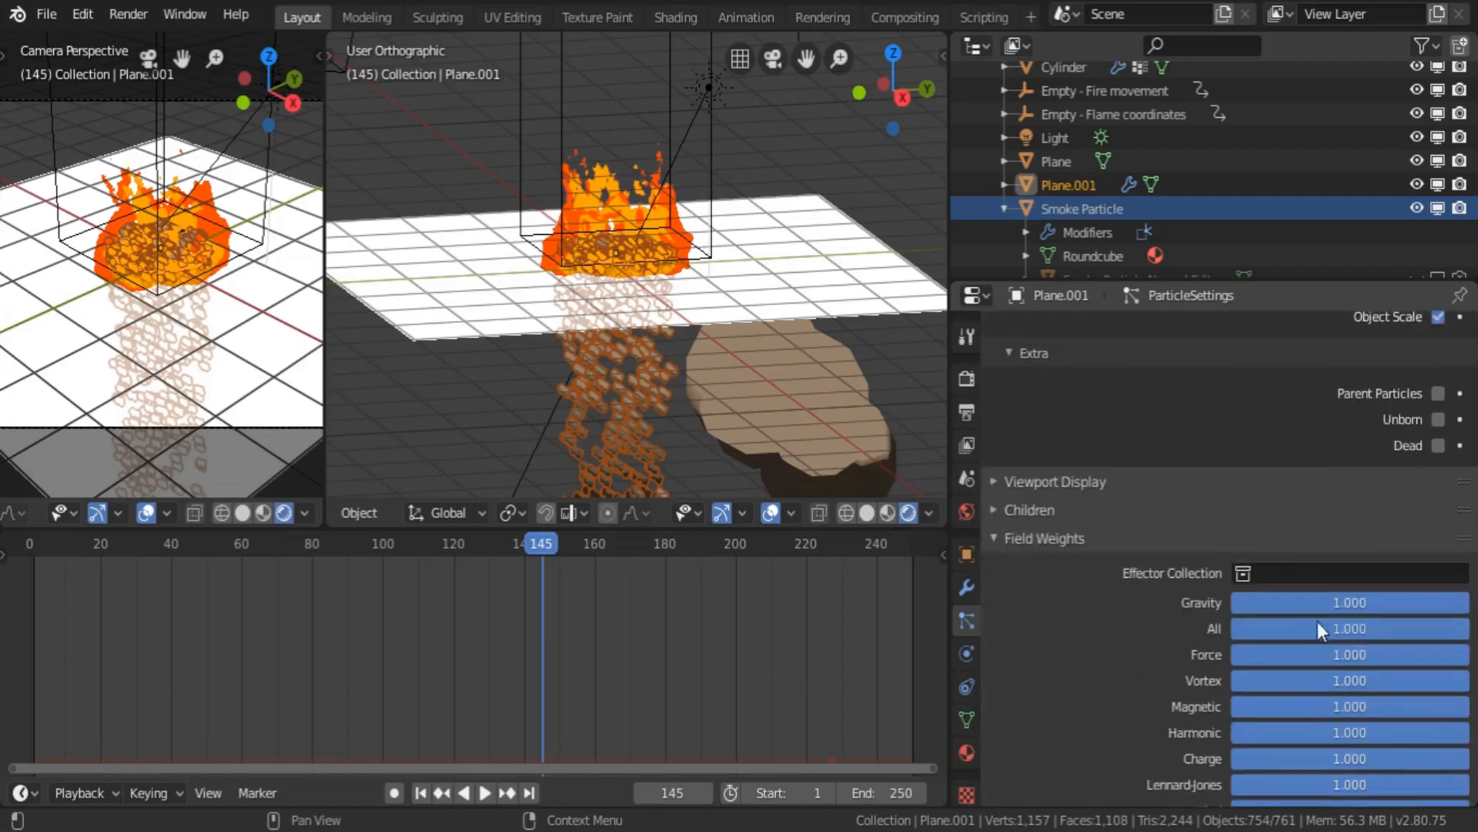
drag(1350, 602, 1109, 603)
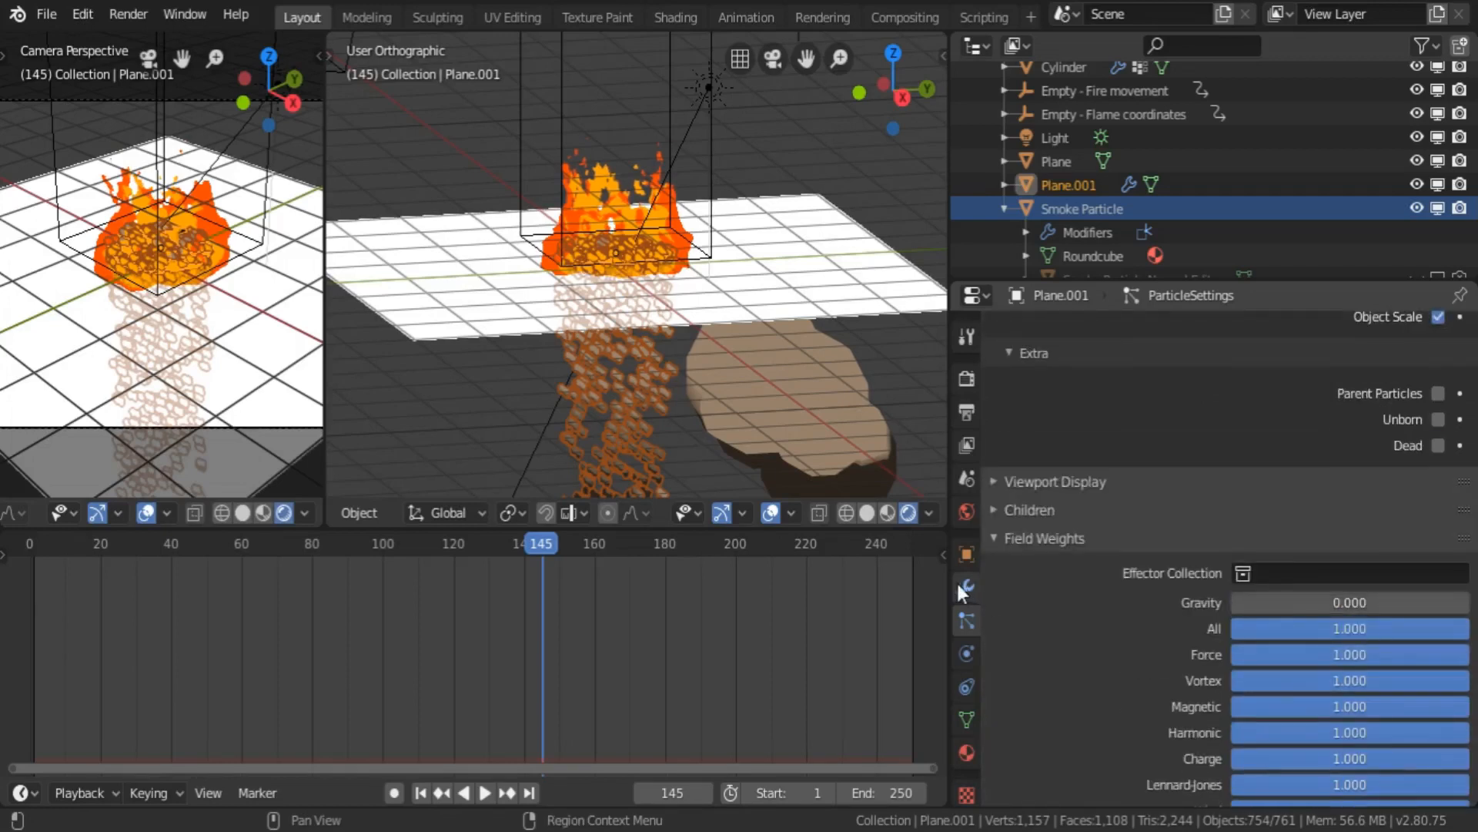
click(1004, 537)
- Set the particles' Normal velocity to 2 m/s and Object Aligned X and Y to 1 m/s, and preview the animation from the first frame
scroll(1140, 546, up, 18)
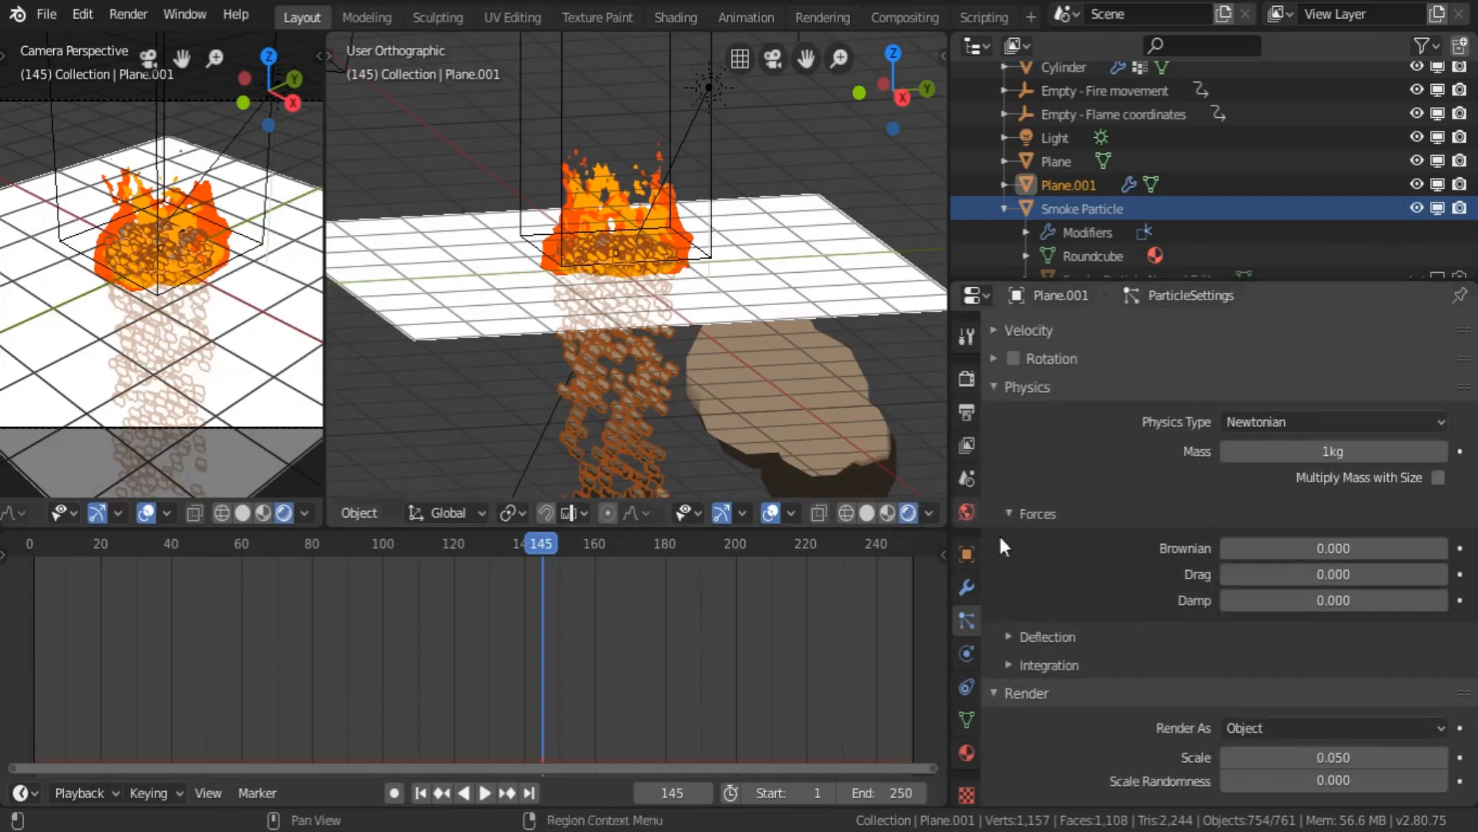
click(994, 328)
click(1307, 365)
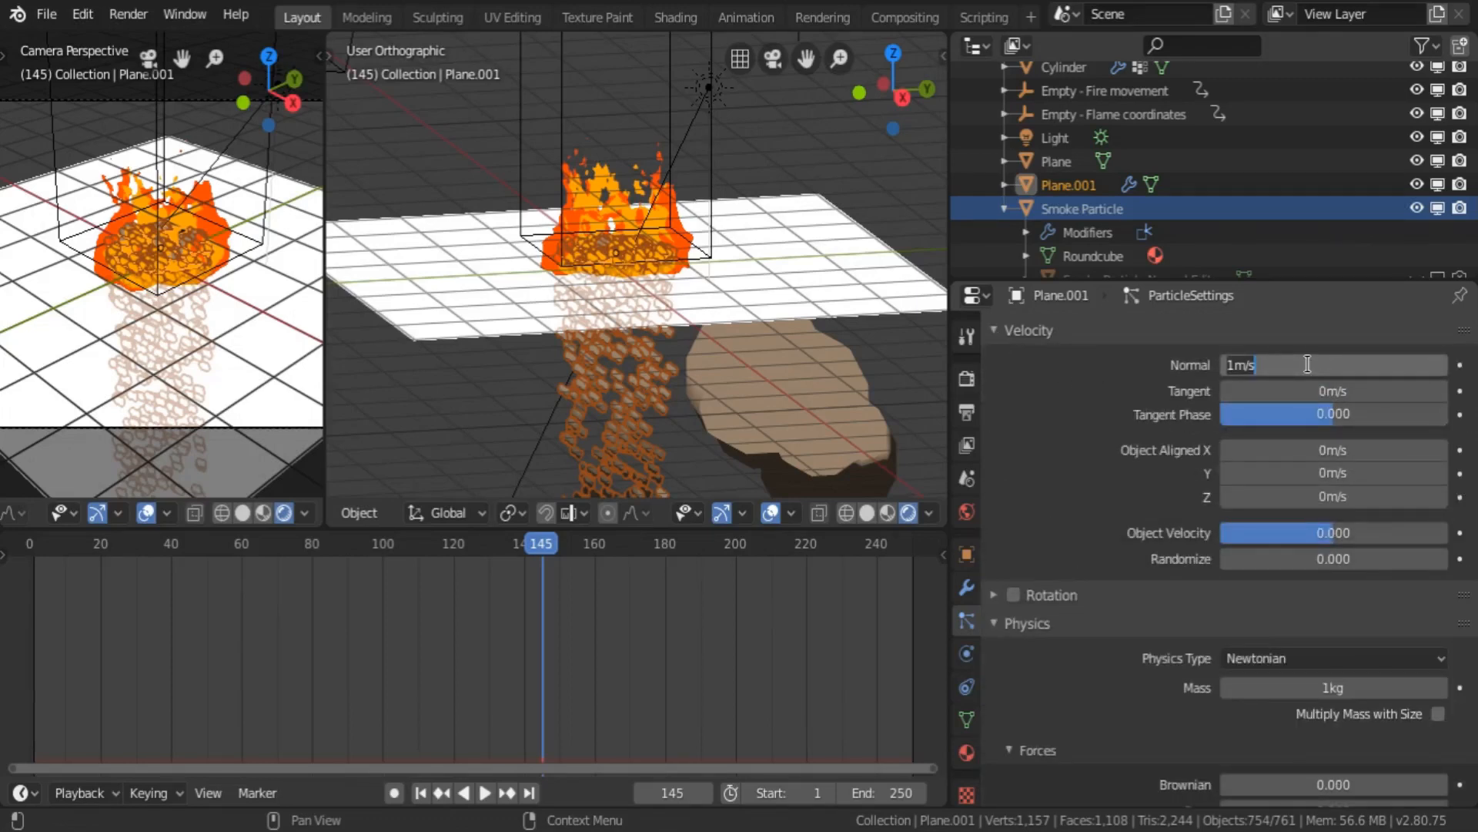
text(2)
key(Return)
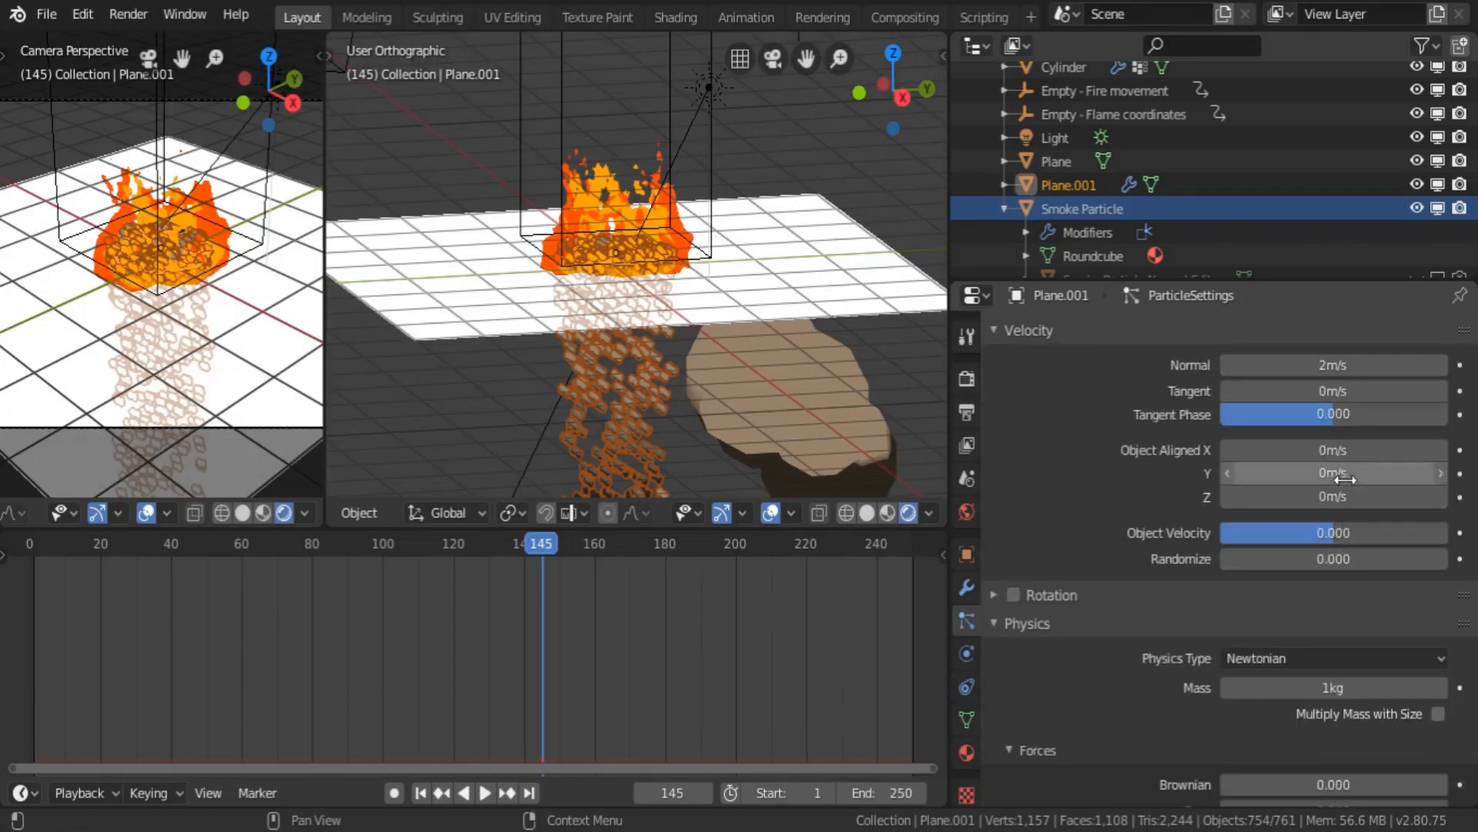
click(1341, 449)
text(1)
key(Return)
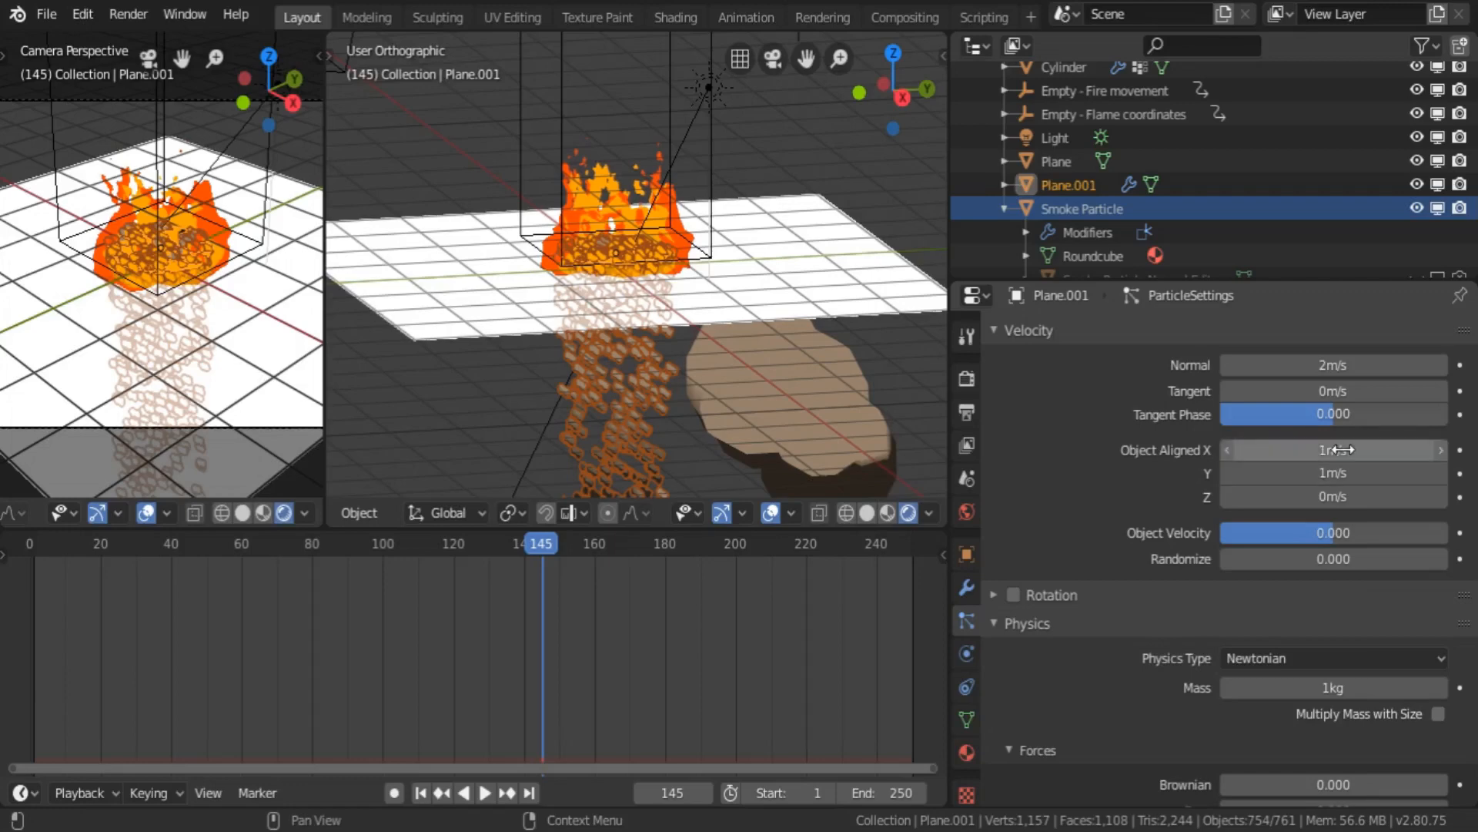
key(ctrl+v)
click(422, 792)
click(486, 792)
click(486, 792)
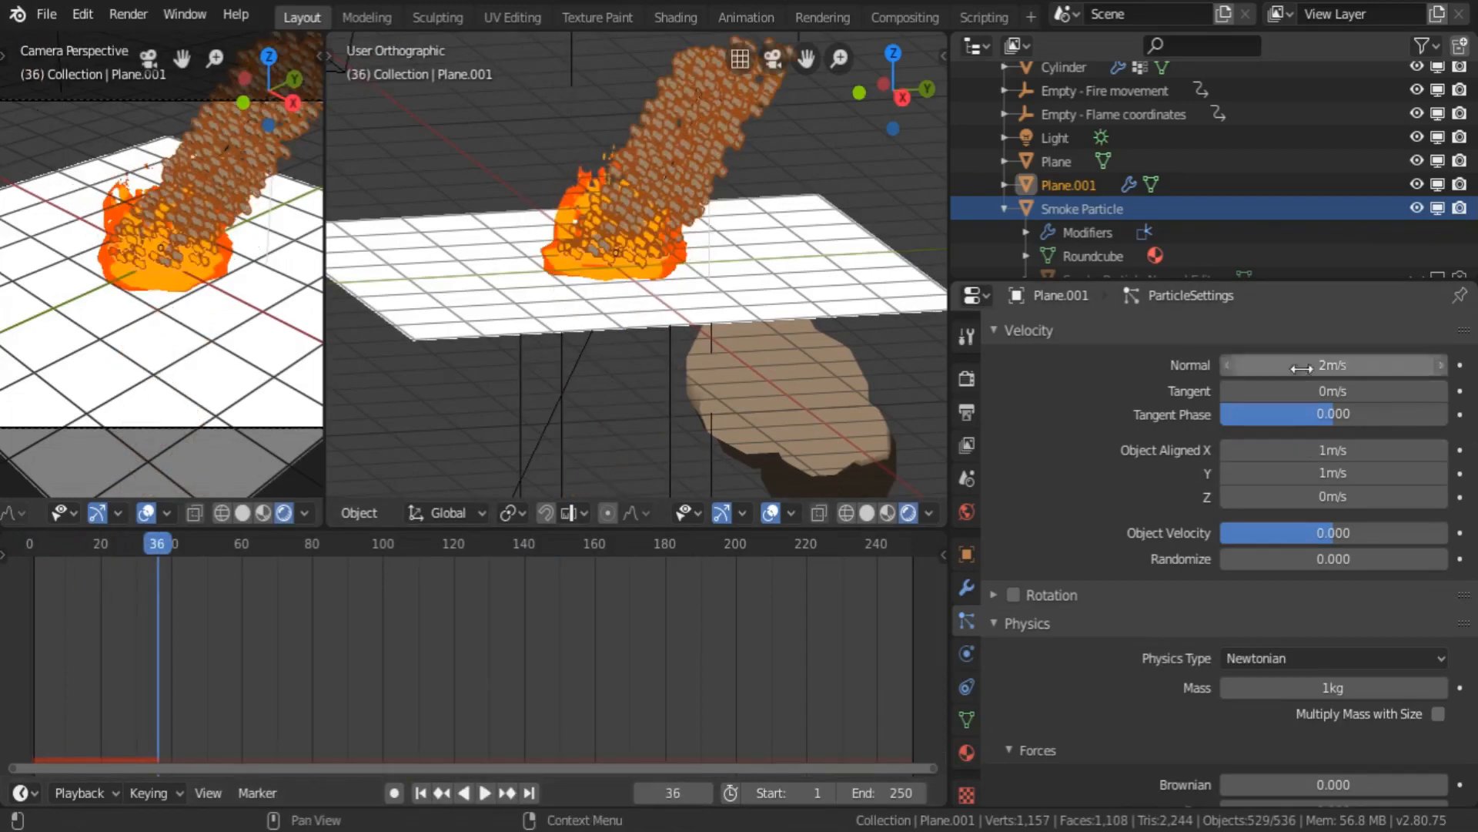
- Try a Normal velocity of 1 m/s and replay the animation from the first frame
click(1333, 365)
text(1)
key(Return)
click(421, 792)
click(485, 792)
- Try a Normal velocity of 3 m/s and play the animation to check the smoke's rise
click(1307, 358)
text(3)
key(Return)
click(485, 791)
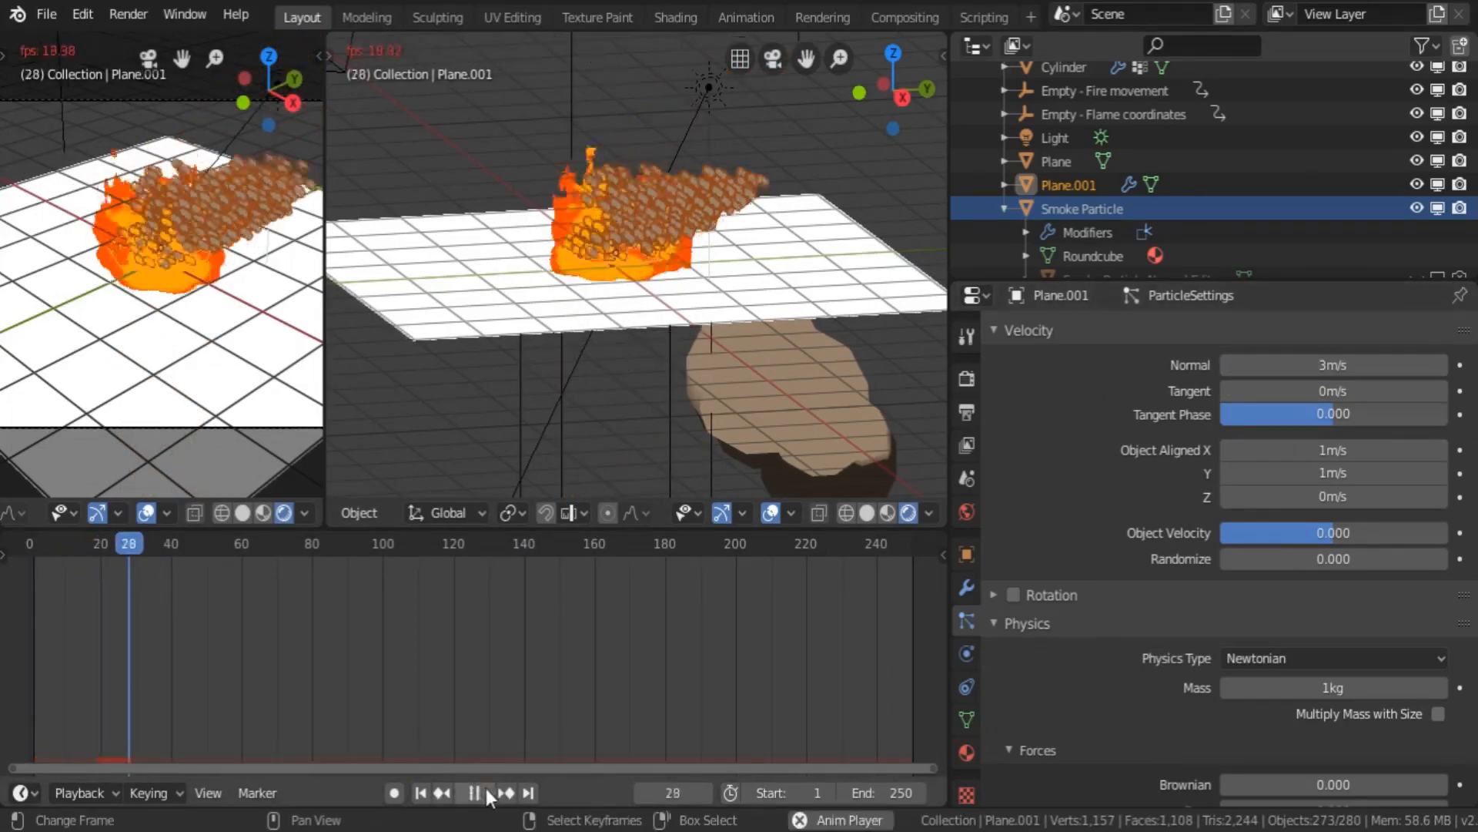
click(484, 788)
- Set the Normal velocity to 2 m/s and Object Aligned X and Y to 0.5 m/s, and return to the first frame
click(1333, 358)
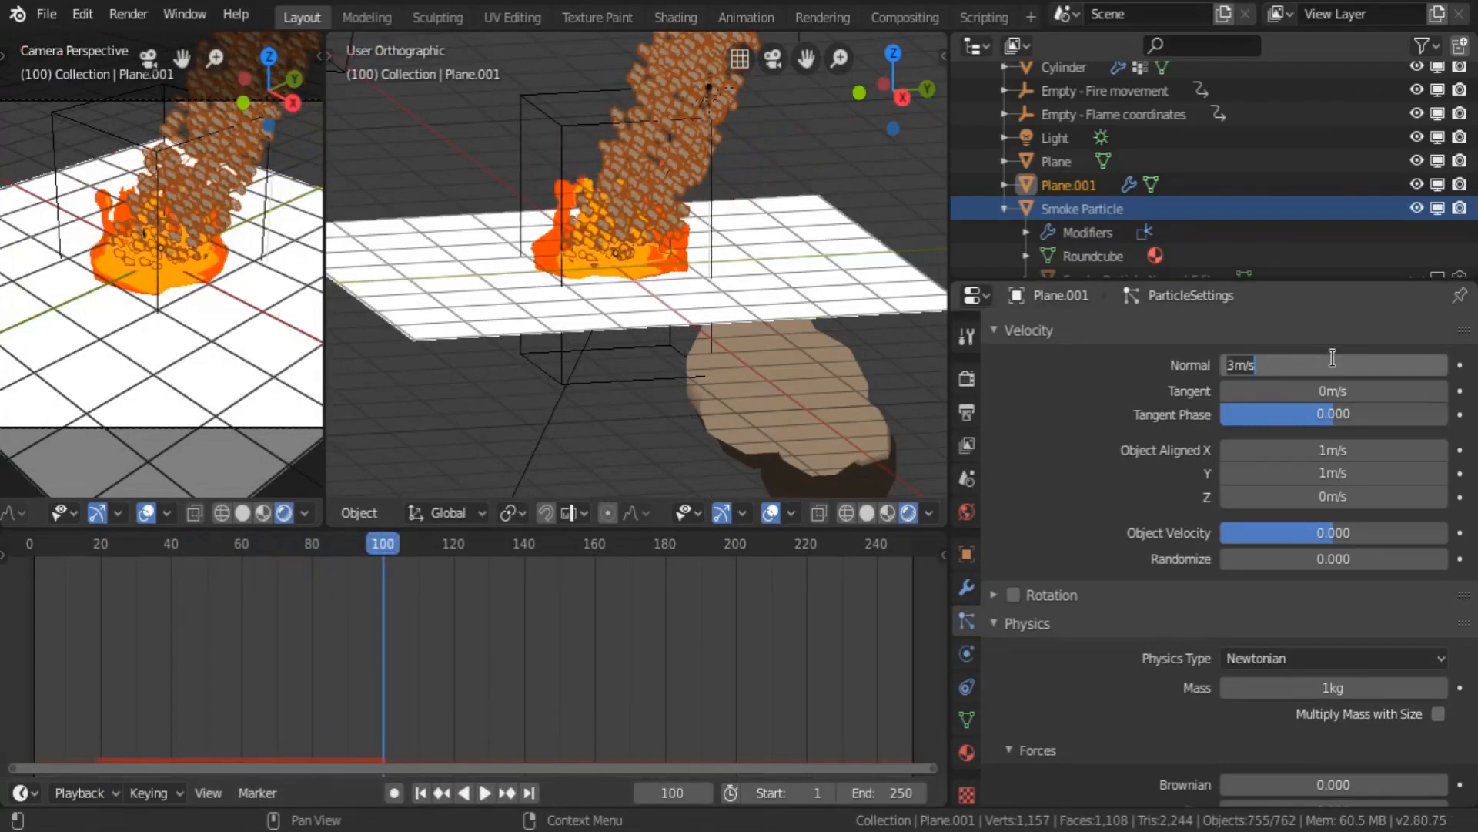
text(2)
key(Return)
click(1310, 449)
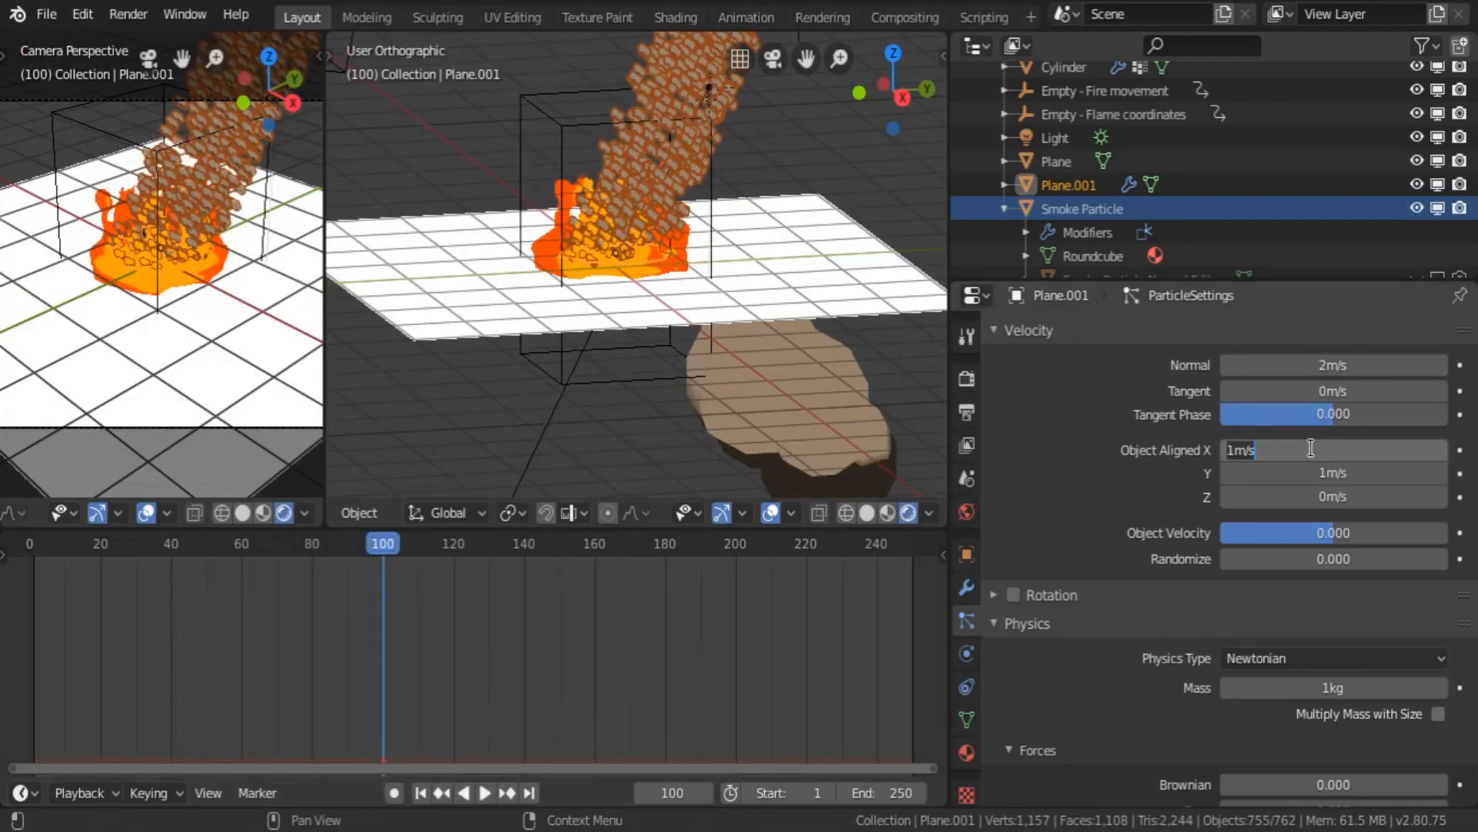
text(0.5)
key(Tab)
text(0.5)
key(Return)
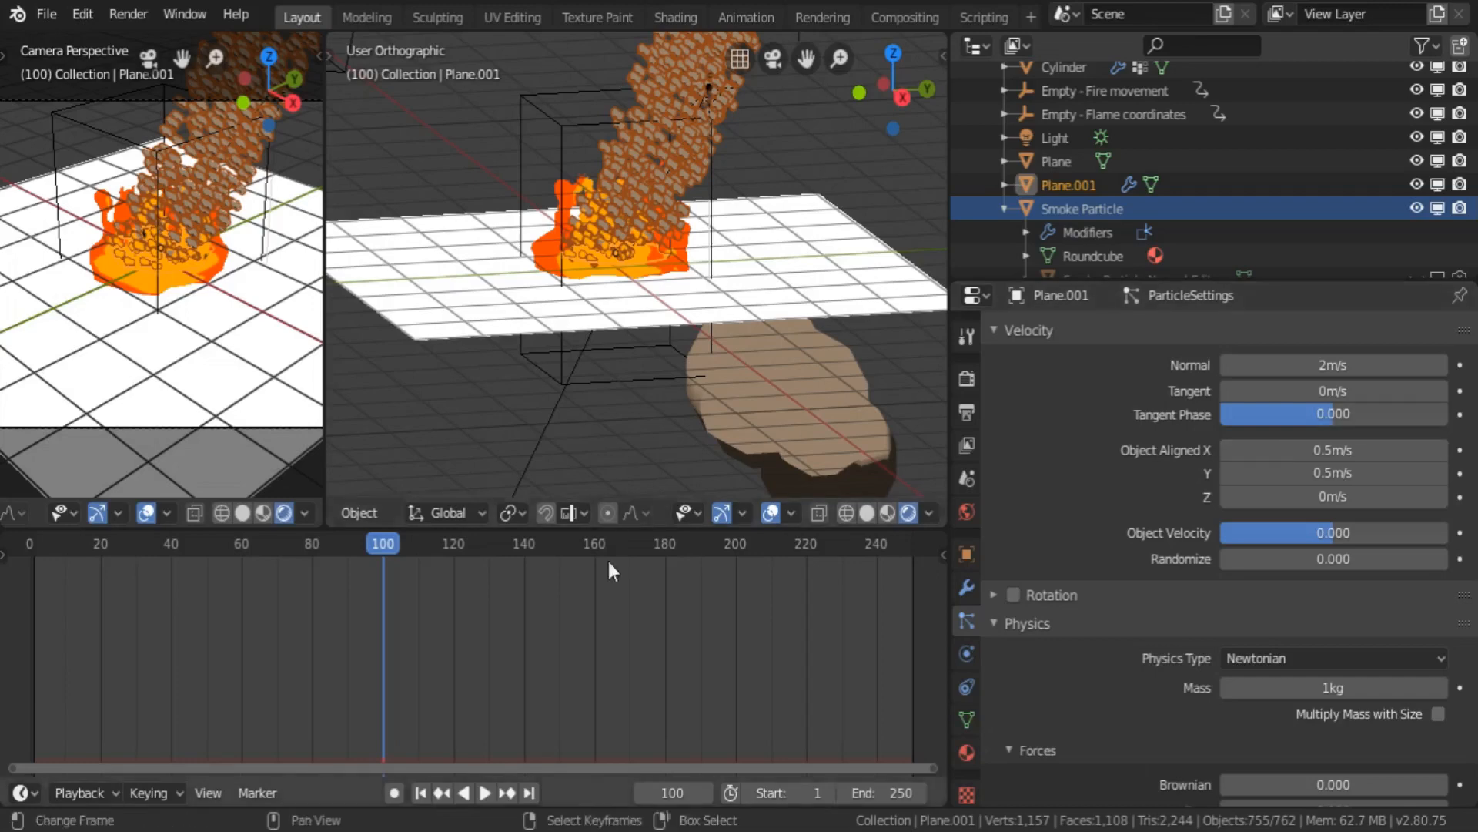
click(423, 793)
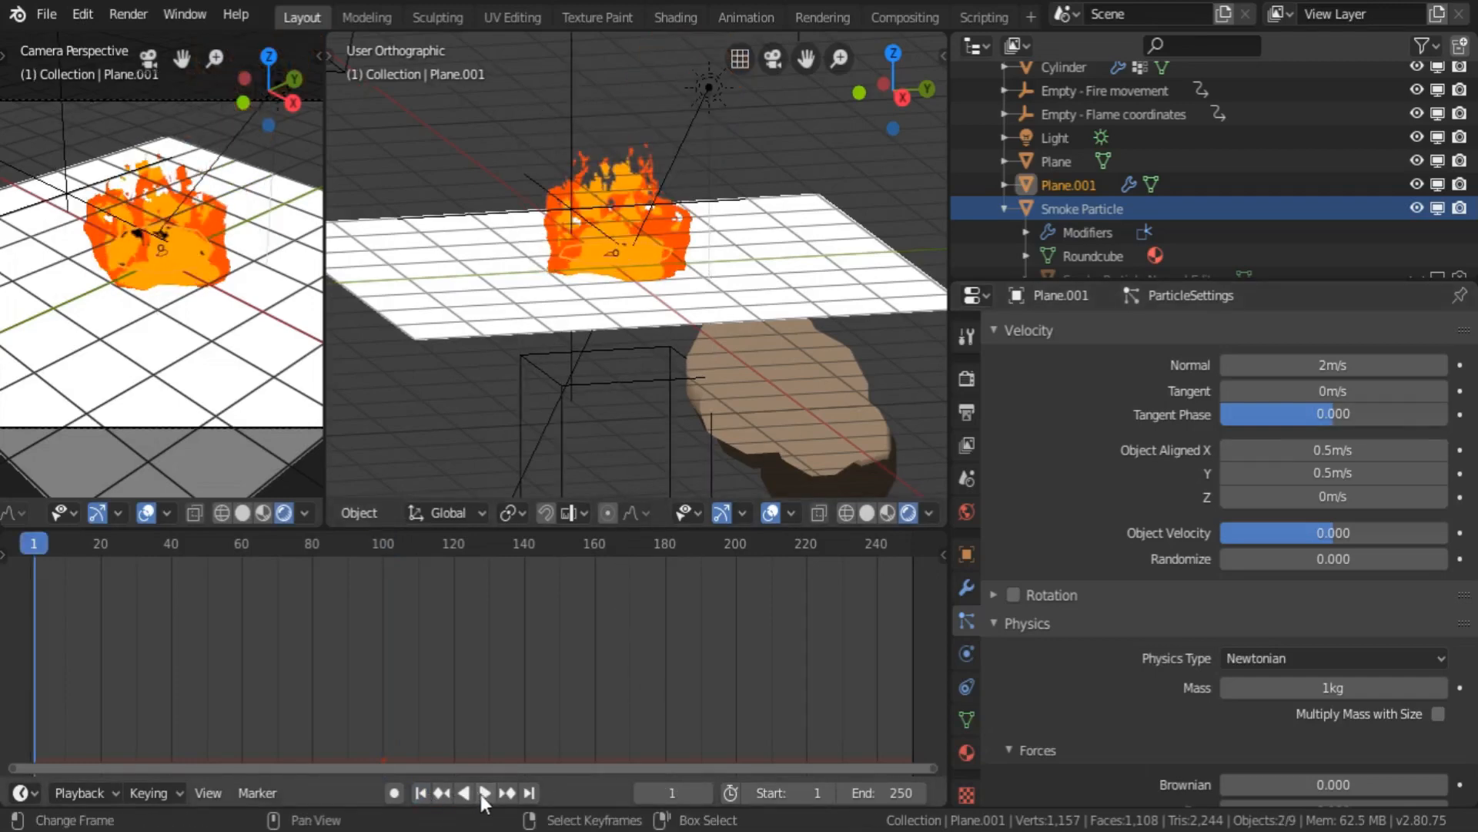
- Play the animation and scrub back to frame 74 to inspect the grey patch beside the fire in the camera view
click(484, 792)
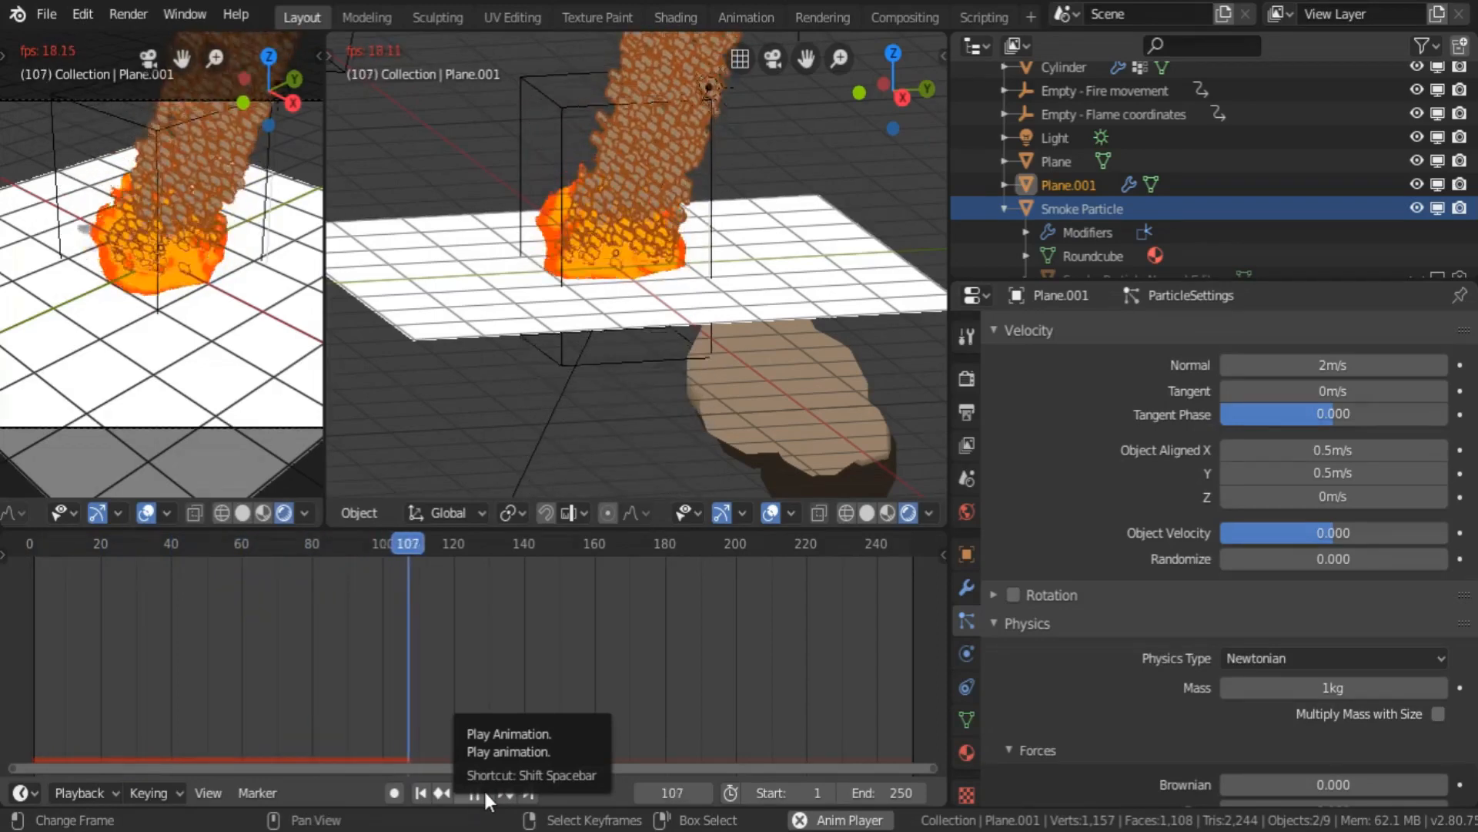
click(484, 792)
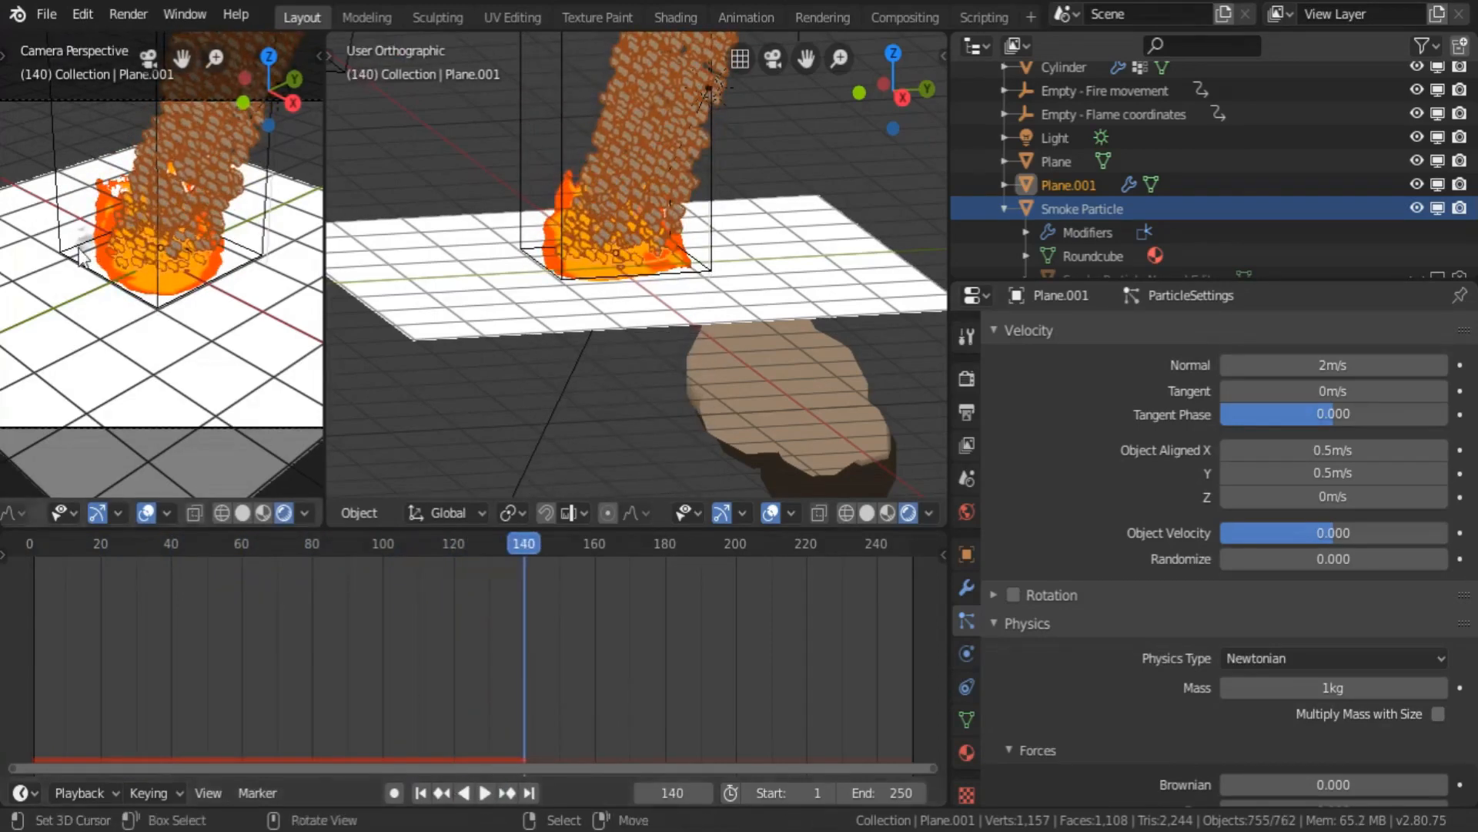
scroll(94, 246, up, 5)
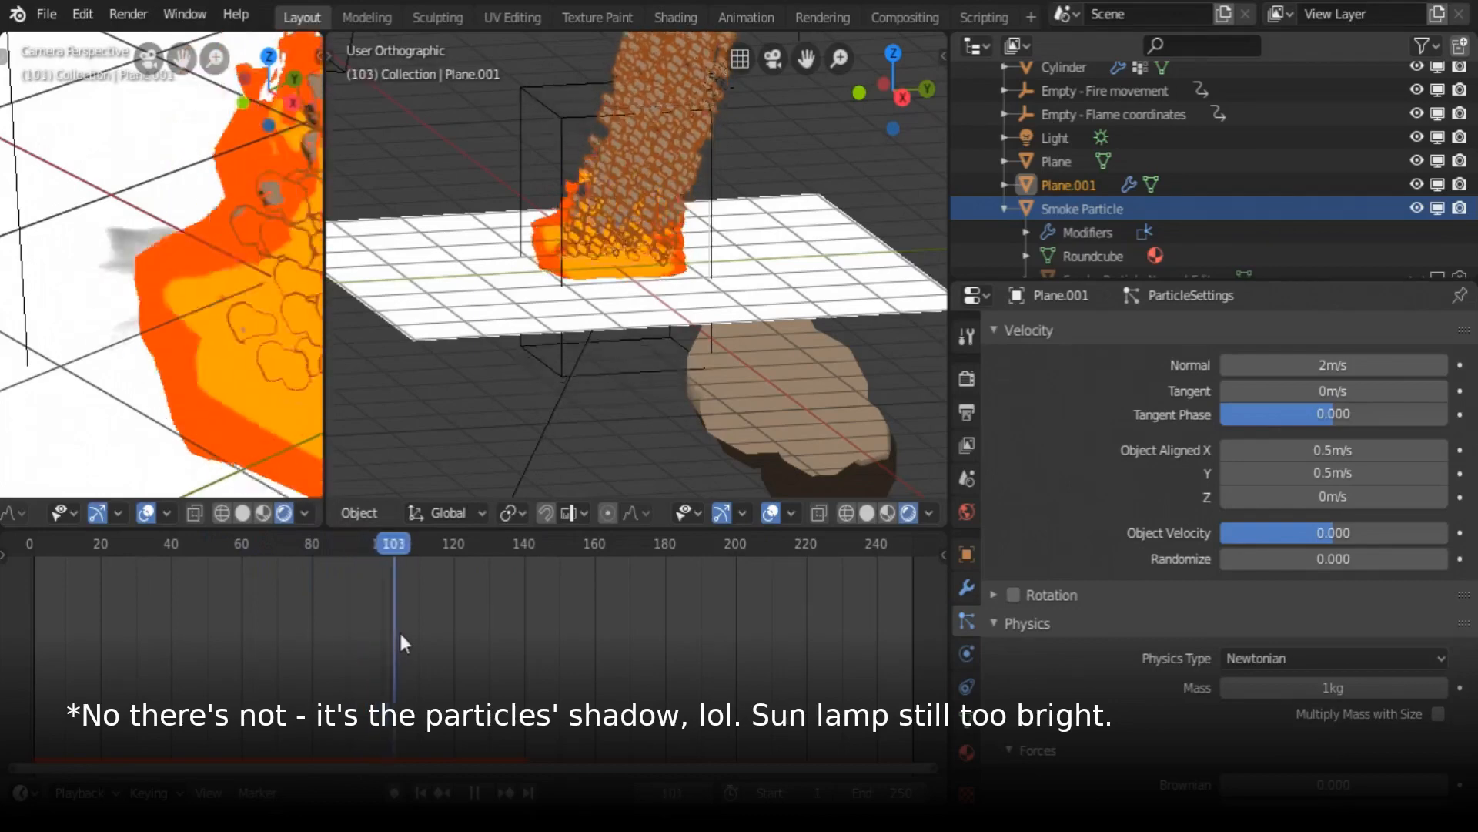
drag(418, 631, 289, 634)
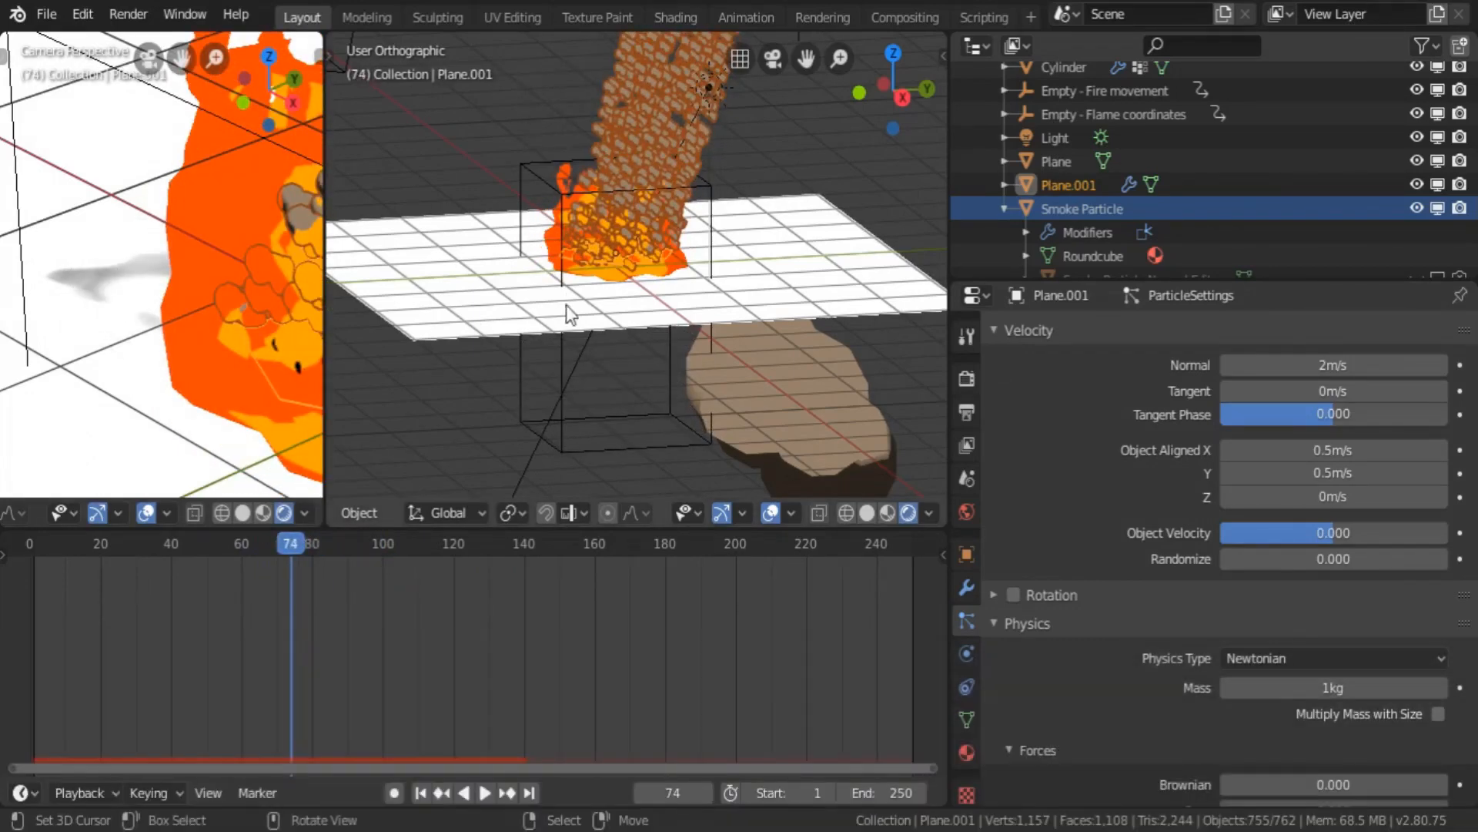
- Set the particles' Object Aligned X velocity to -0.5 m/s and replay the animation from the first frame, viewed from above
scroll(676, 155, down, 3)
scroll(664, 238, up, 2)
middle_drag(664, 237, 558, 249)
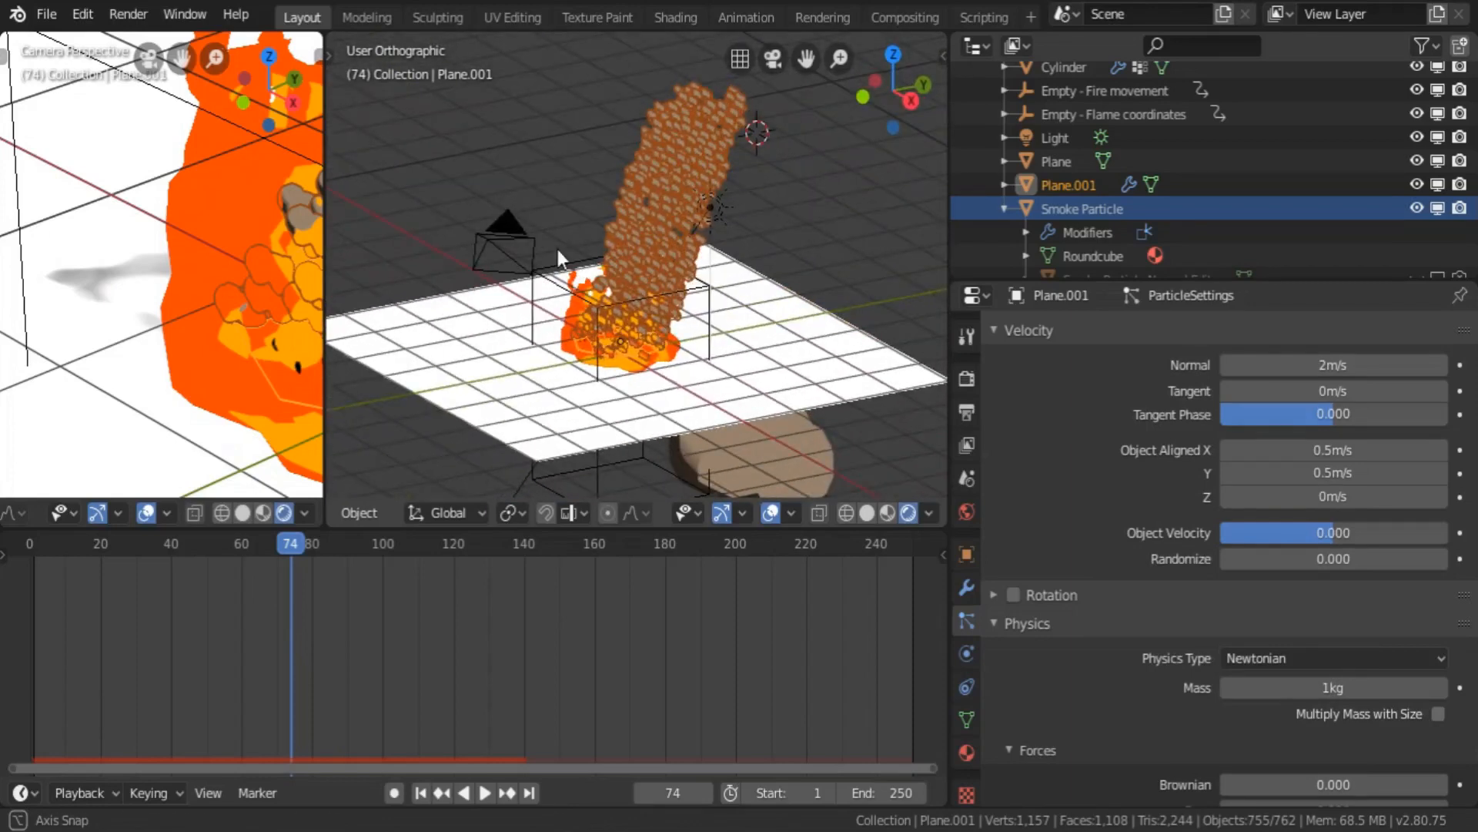
middle_drag(677, 231, 655, 308)
scroll(643, 311, down, 2)
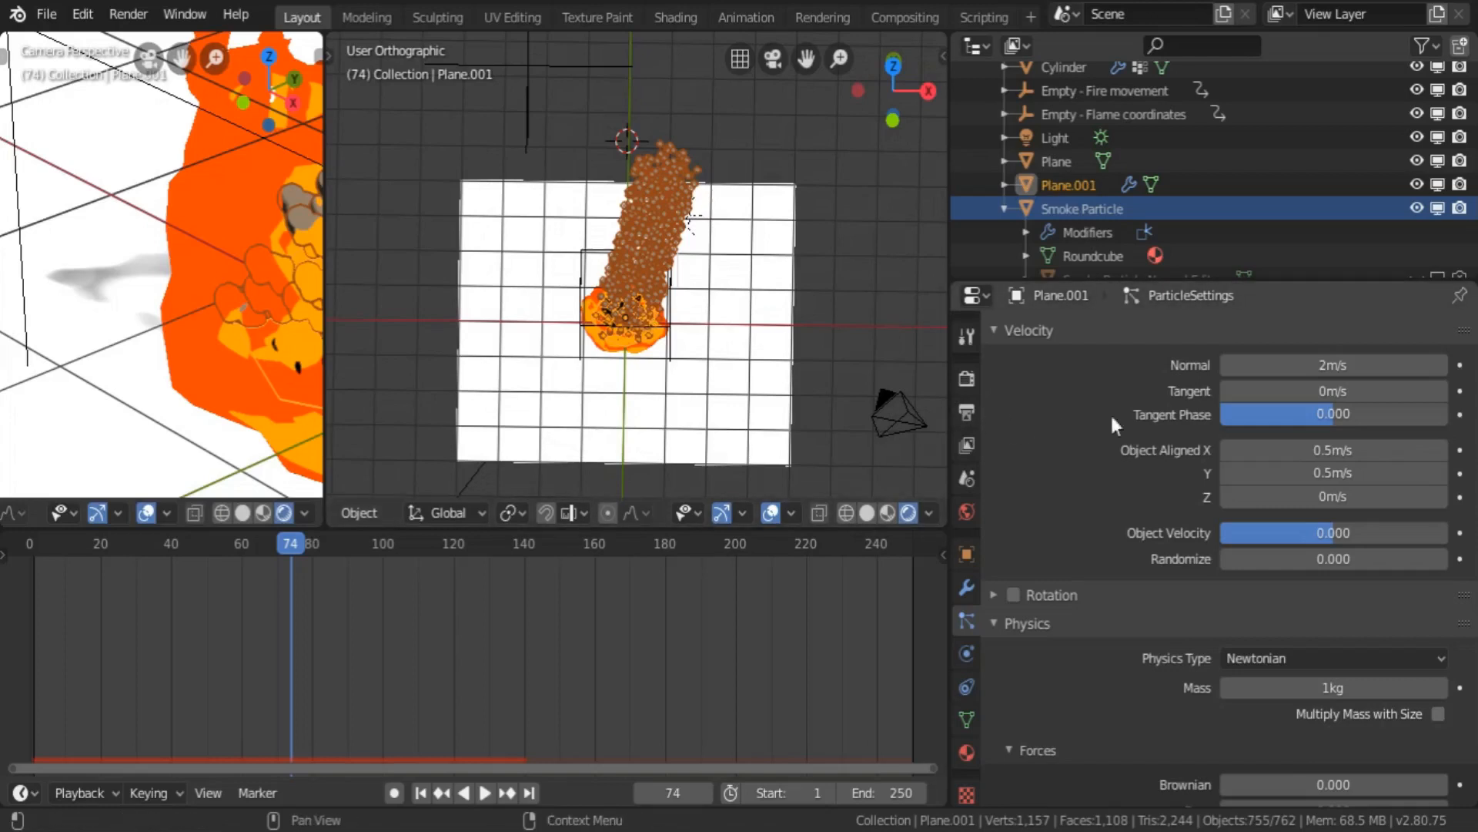
click(1319, 450)
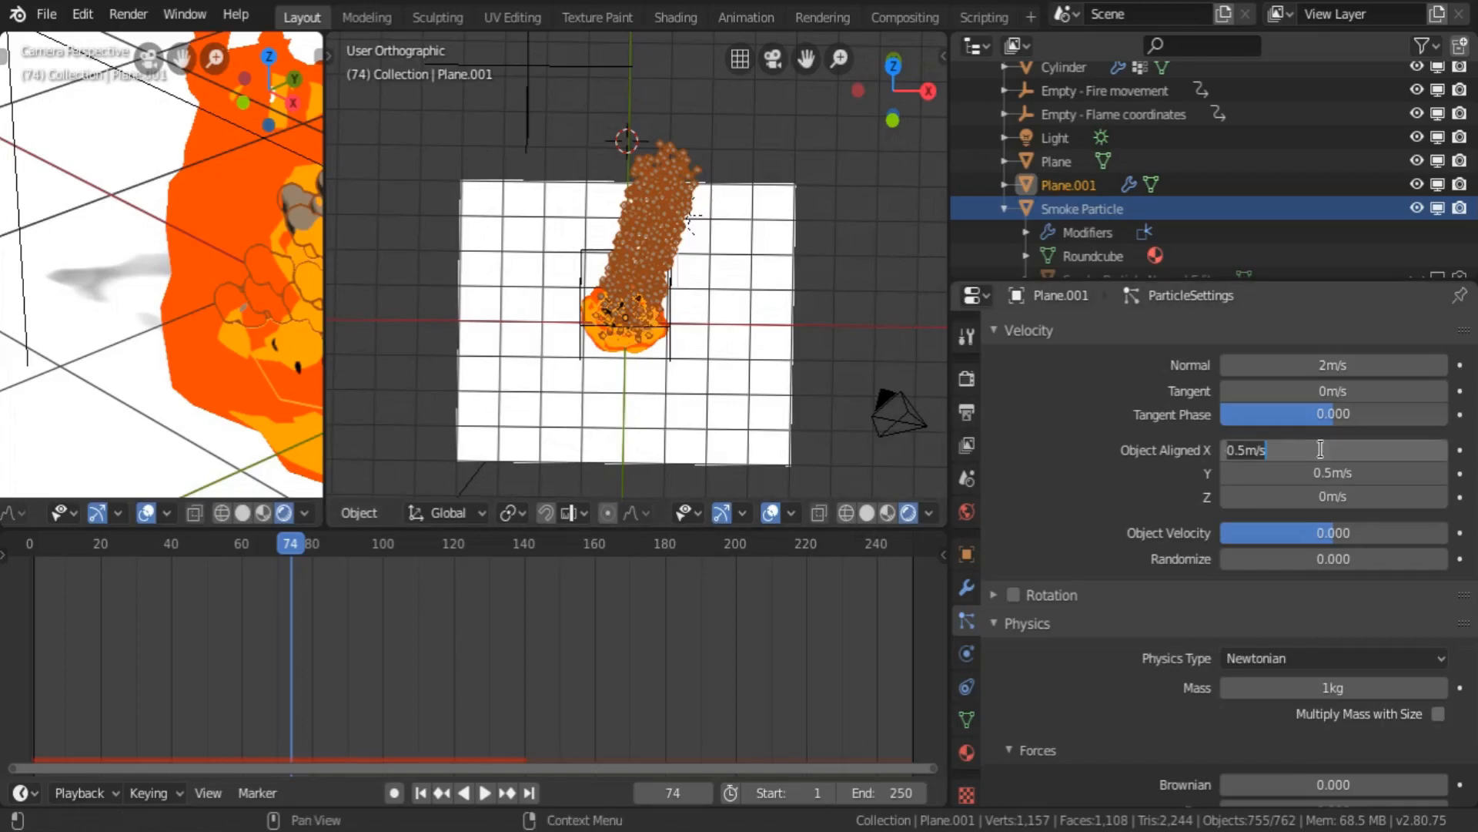
key(BackSpace)
text(-0.5)
key(Return)
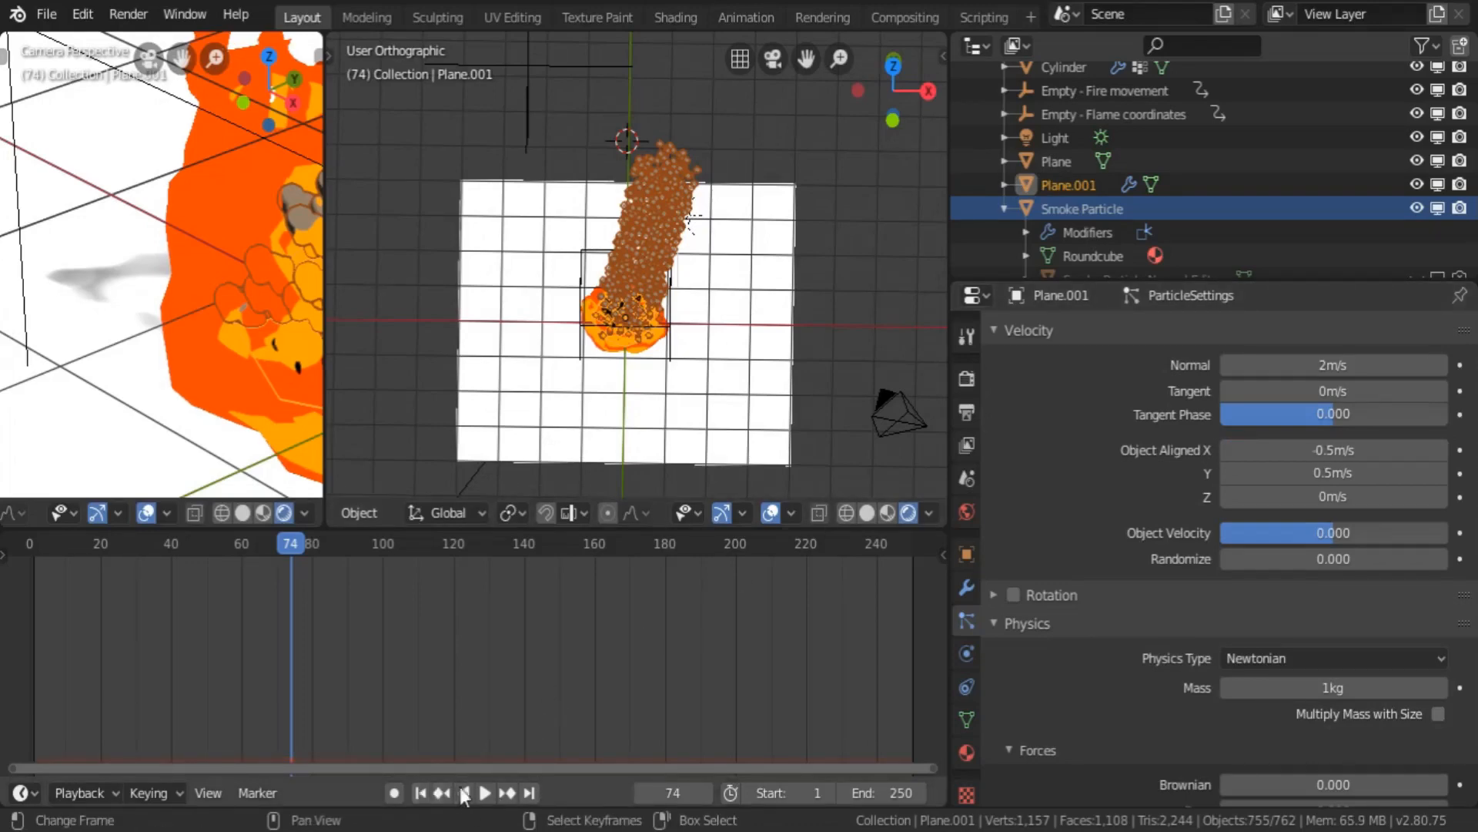
click(421, 792)
click(485, 792)
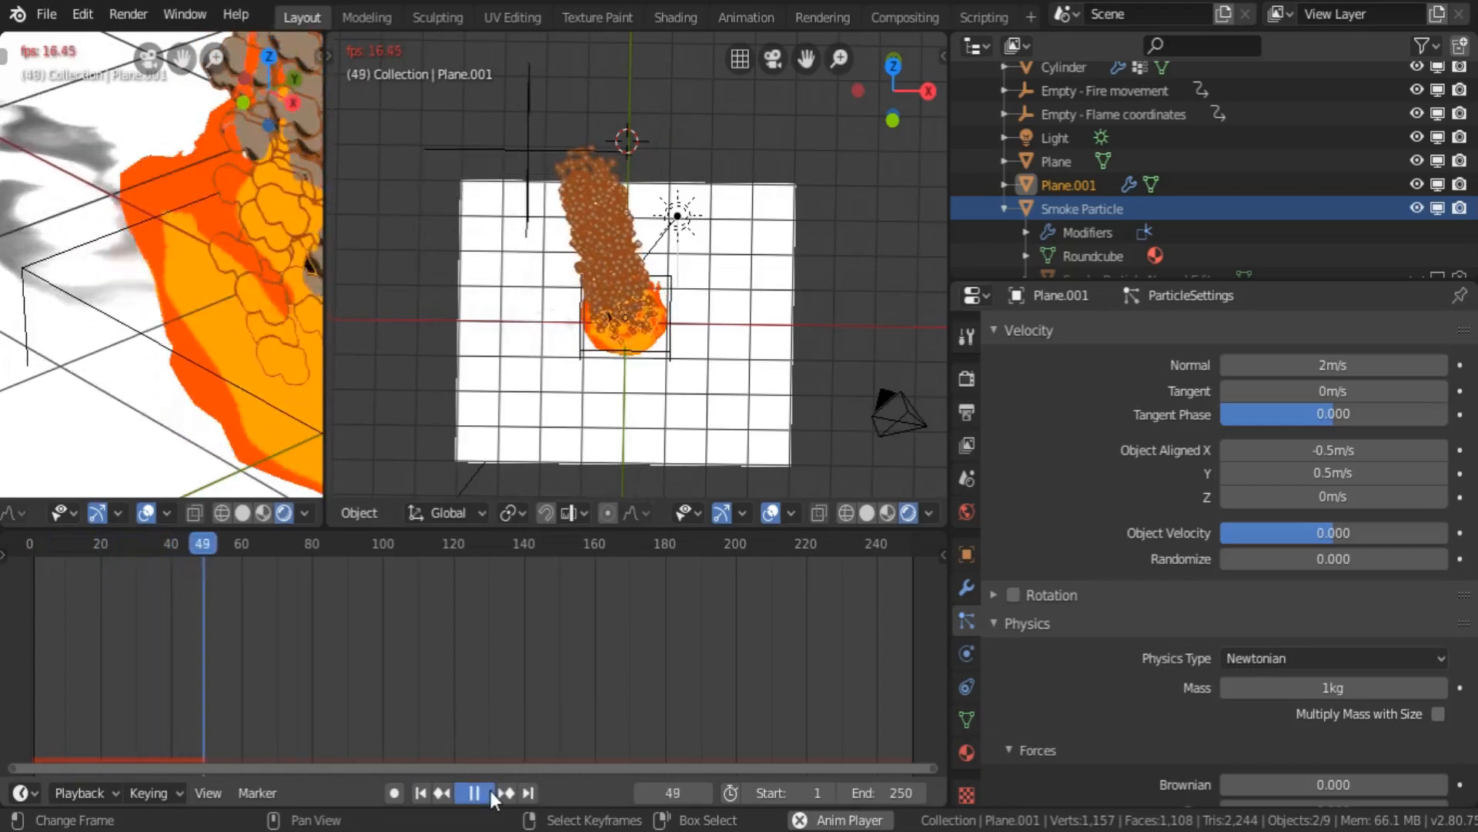
click(489, 792)
- Resume playback from a side view up to frame 60 to check the smoke column's direction
middle_drag(636, 298, 633, 262)
scroll(649, 311, up, 2)
click(485, 793)
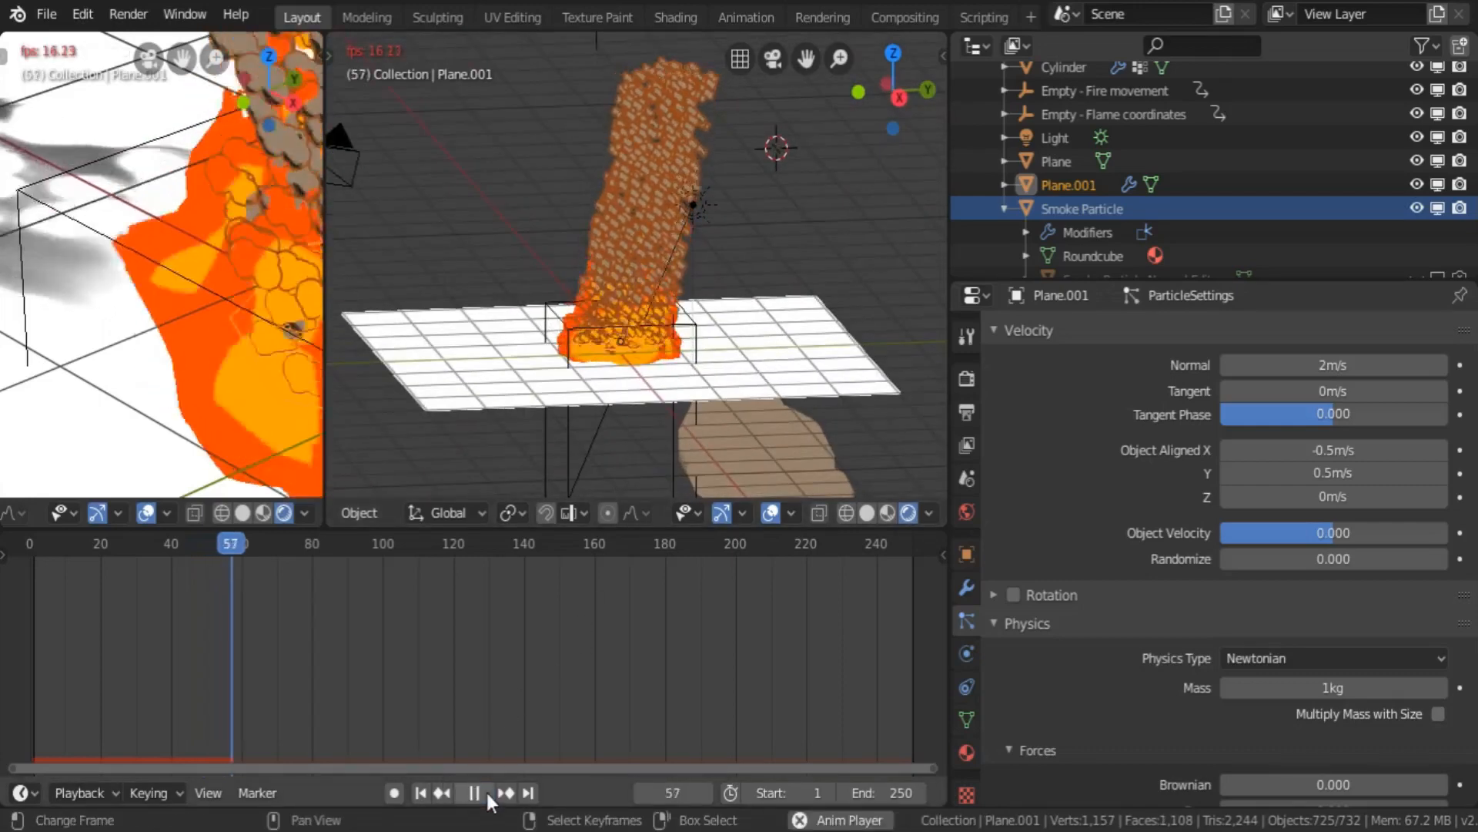
click(485, 792)
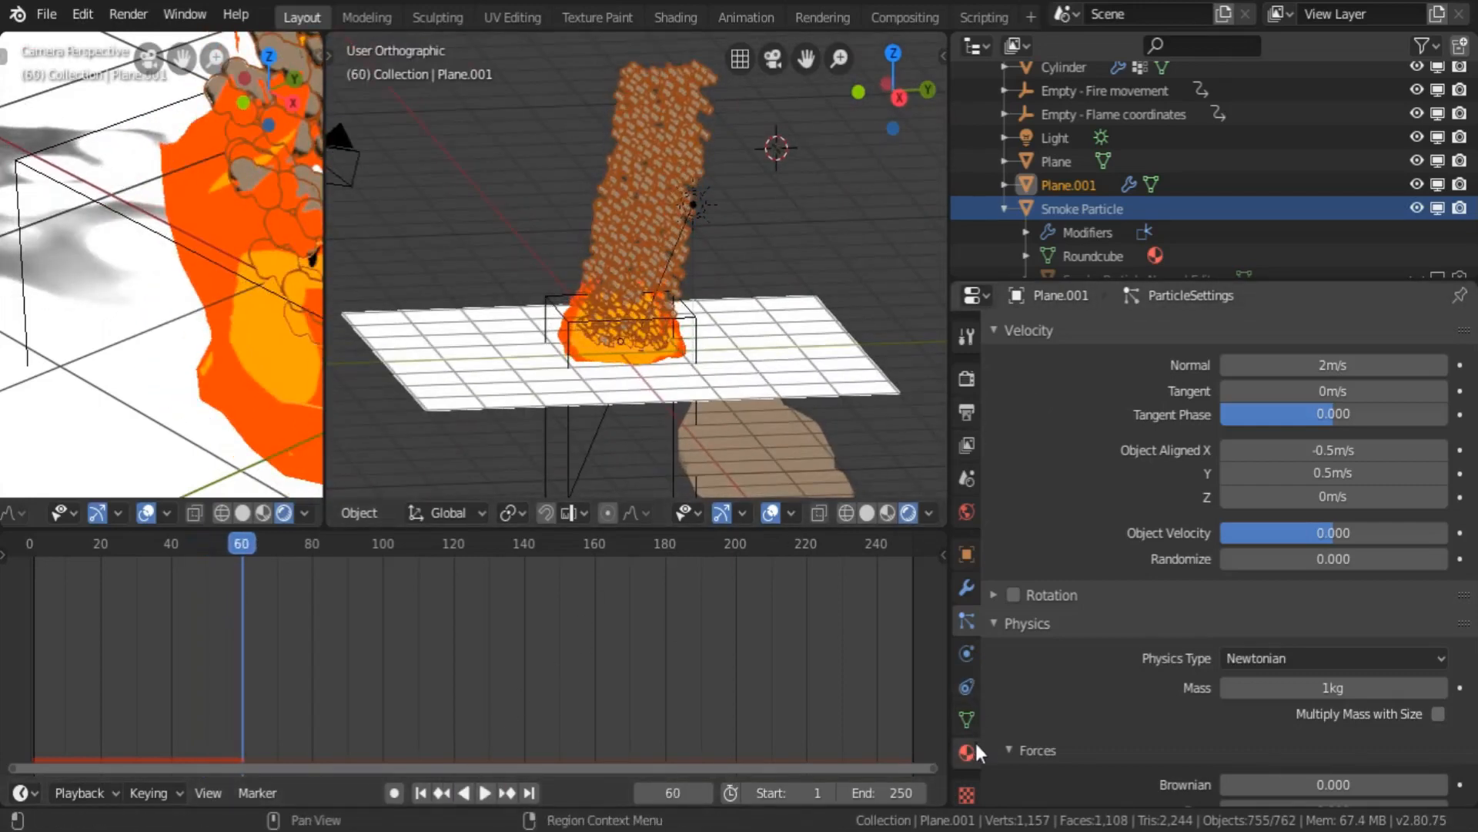
- Add a new texture to the smoke particle settings and open its texture properties
scroll(1116, 610, down, 8)
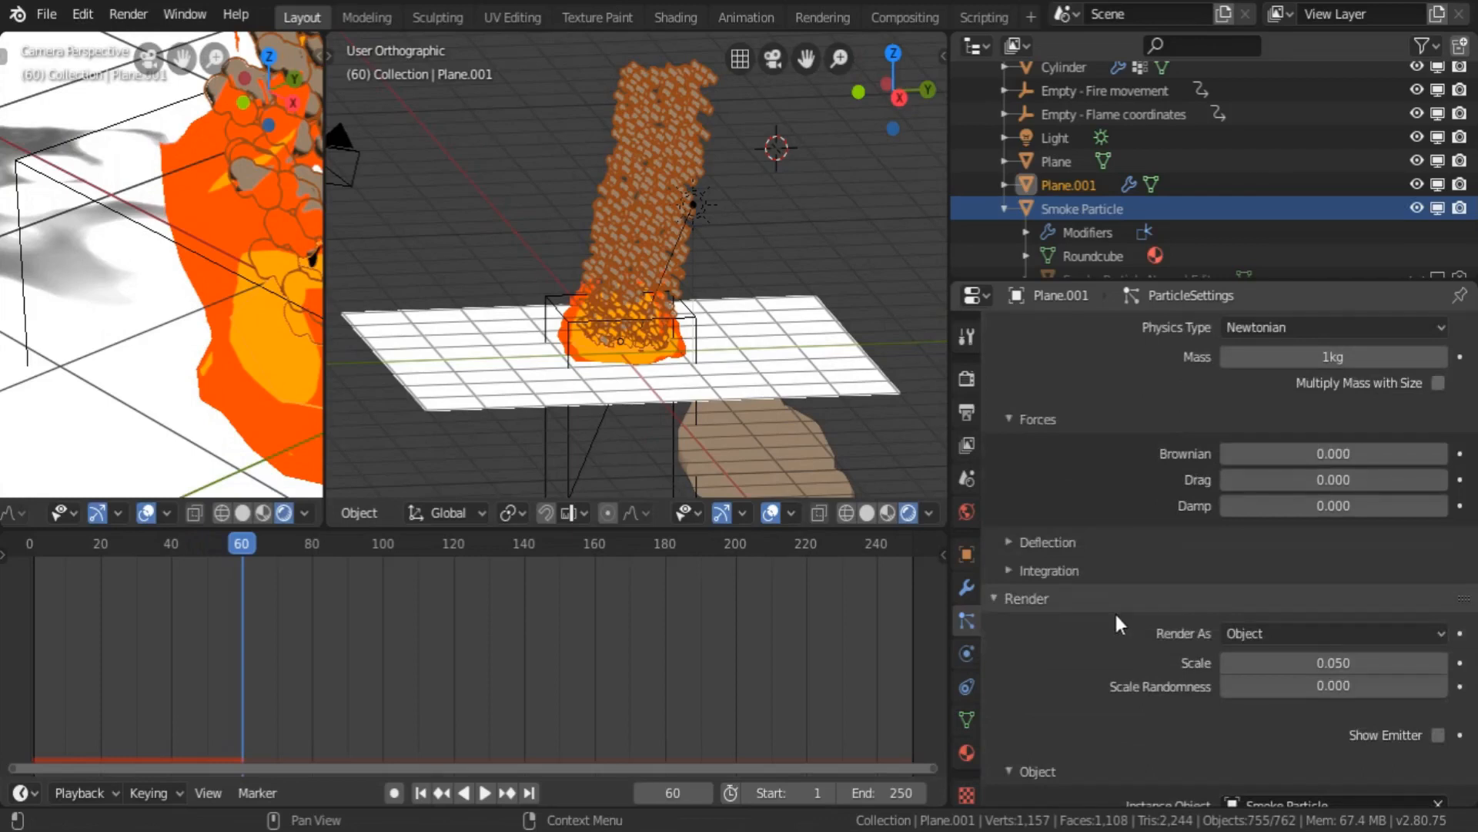
scroll(1109, 612, down, 10)
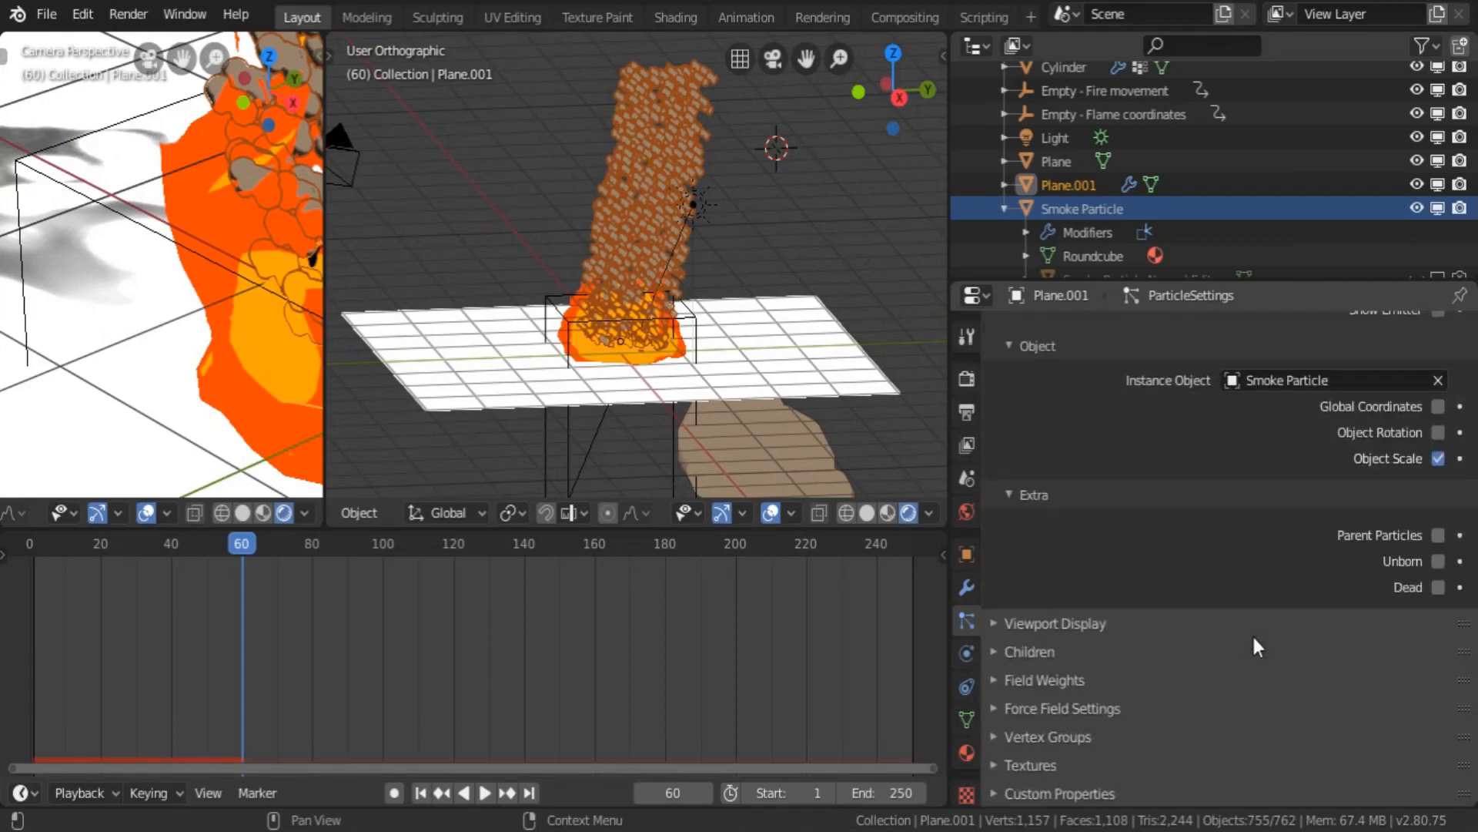
click(1045, 765)
scroll(1388, 553, down, 5)
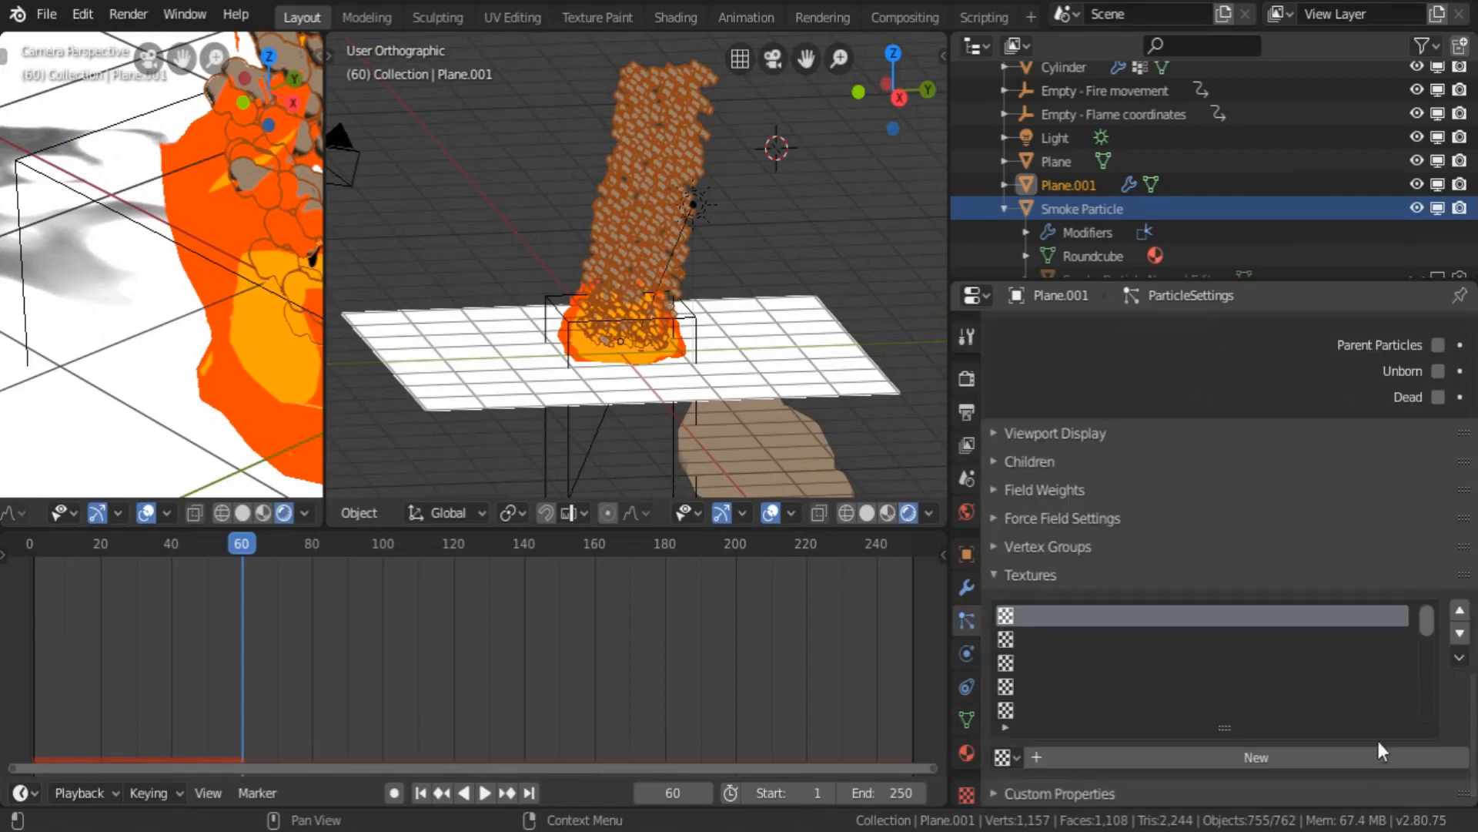
click(1350, 760)
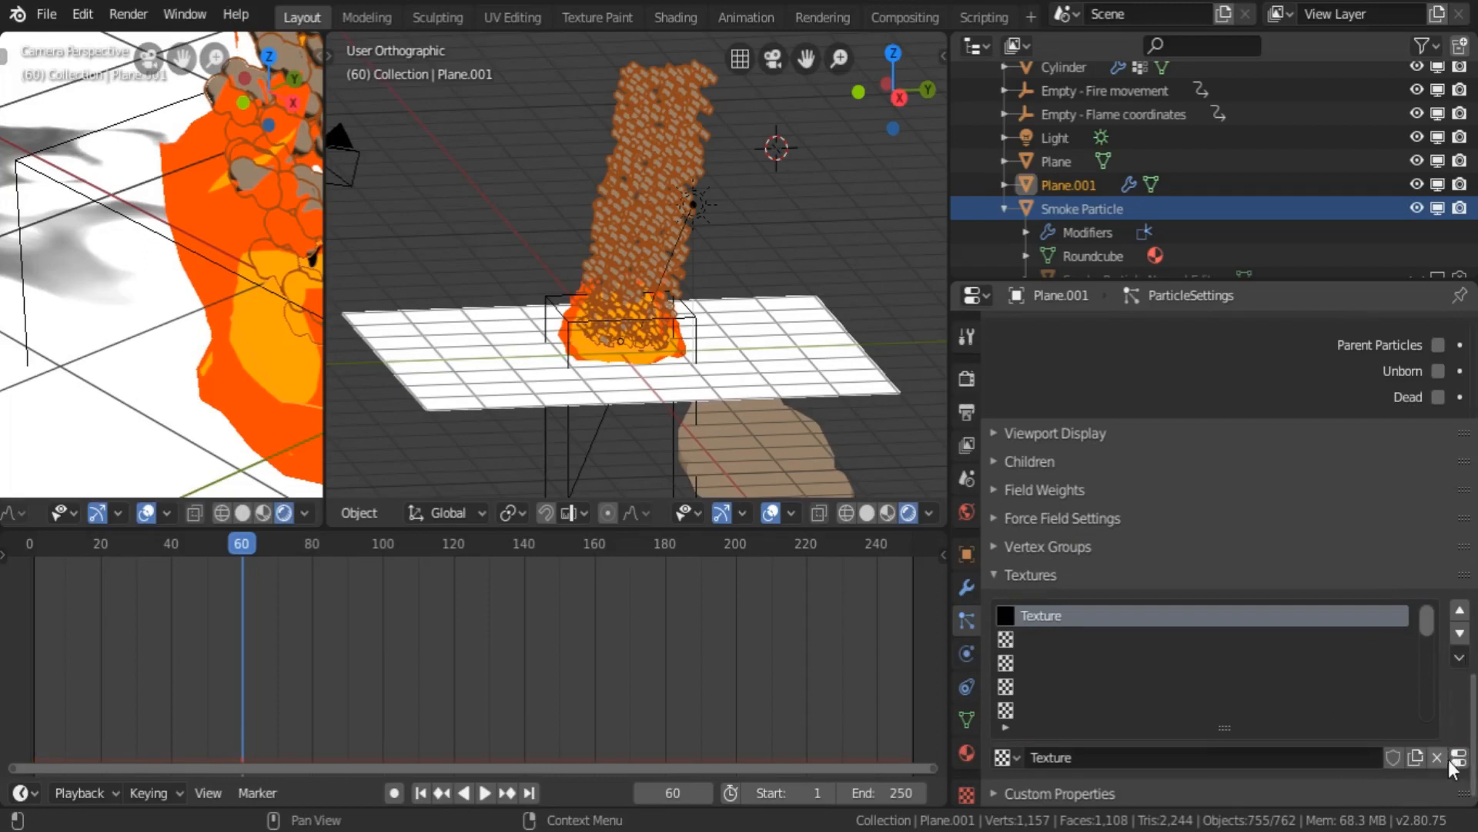
click(1459, 758)
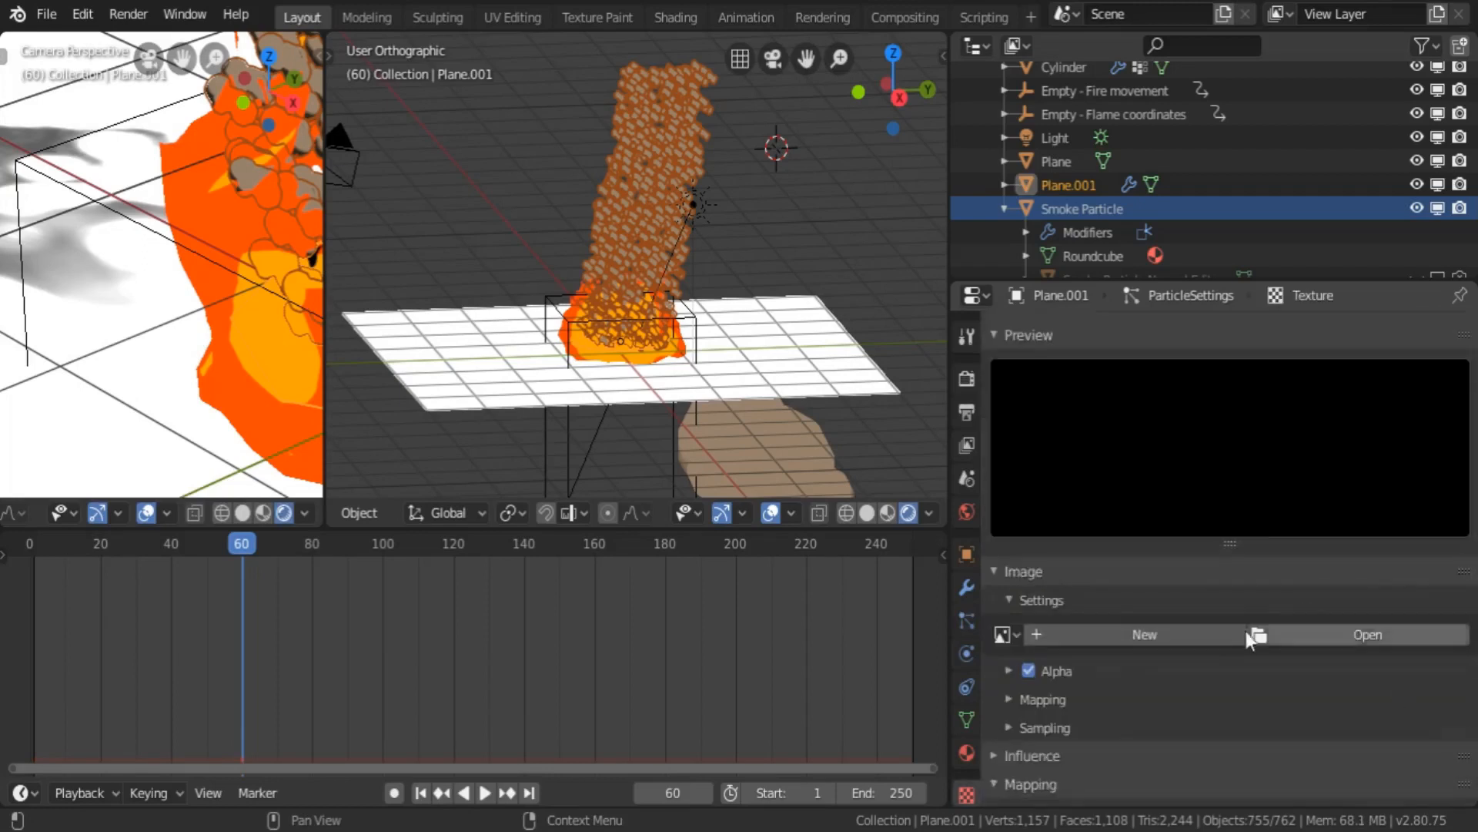
- Make the particle texture a Blend type and set its mapping coordinates to Strand / Particle
scroll(1154, 363, up, 2)
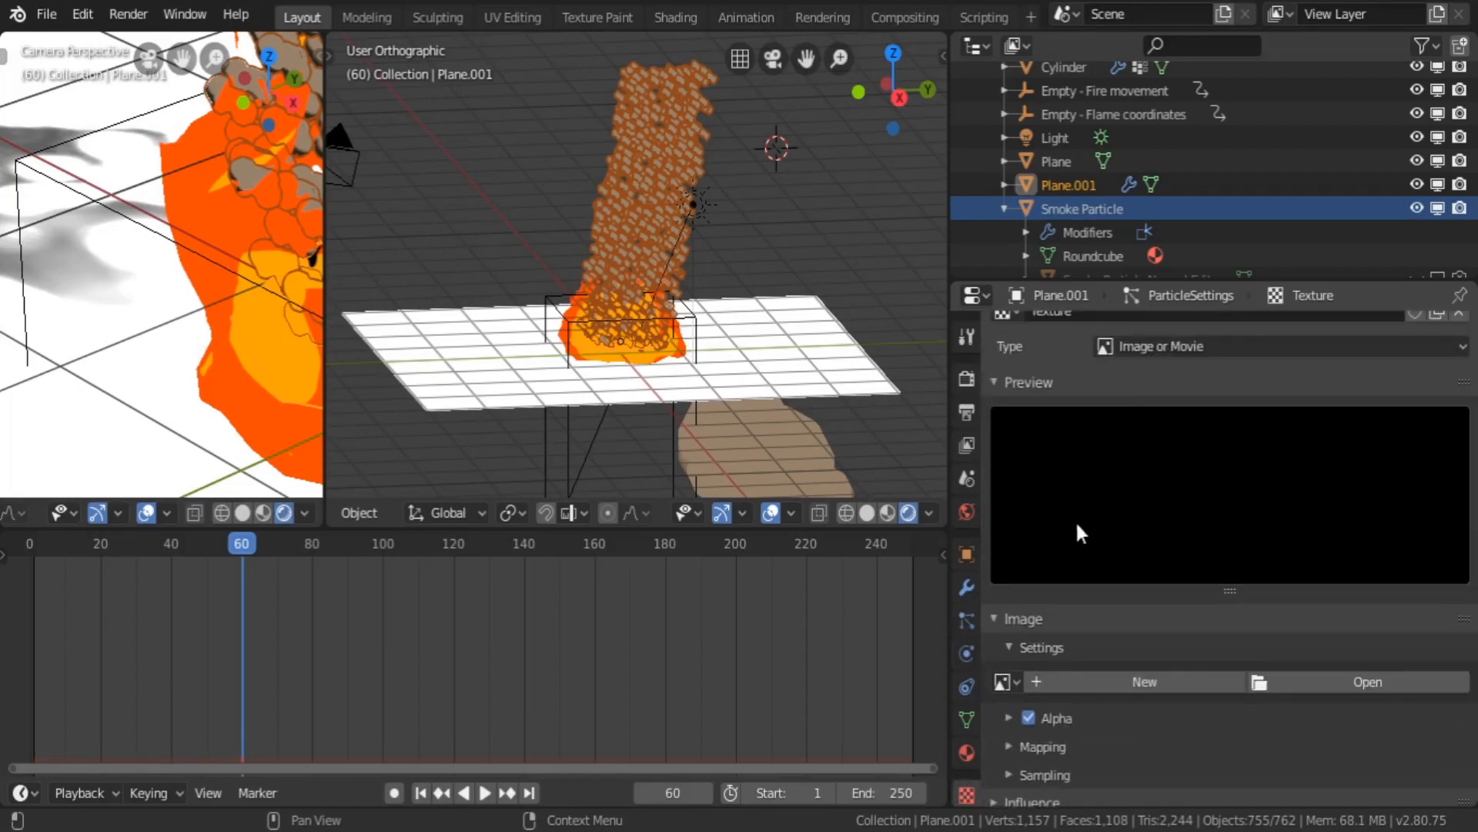
click(1160, 350)
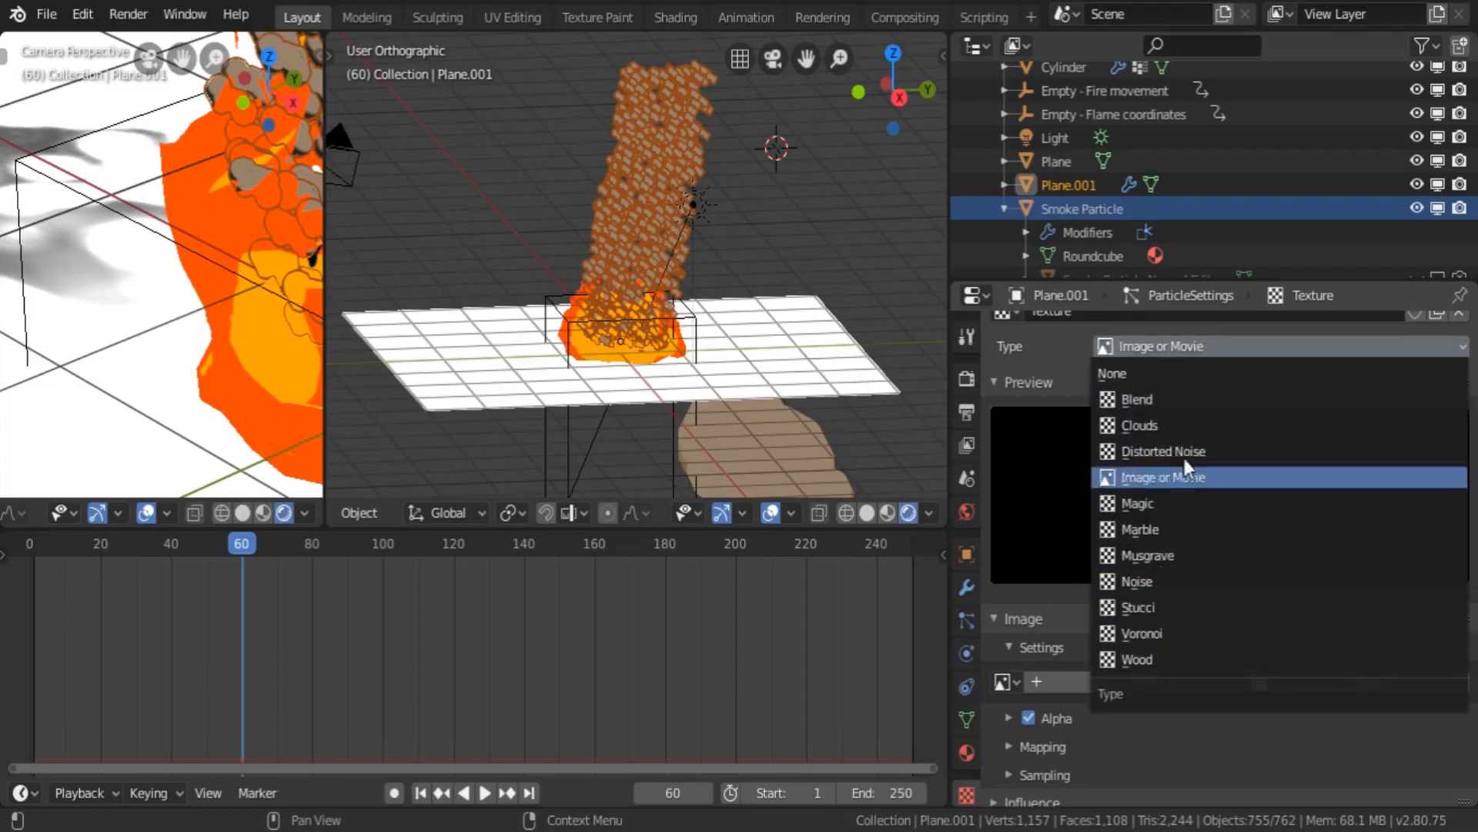
click(1181, 401)
scroll(1153, 596, down, 5)
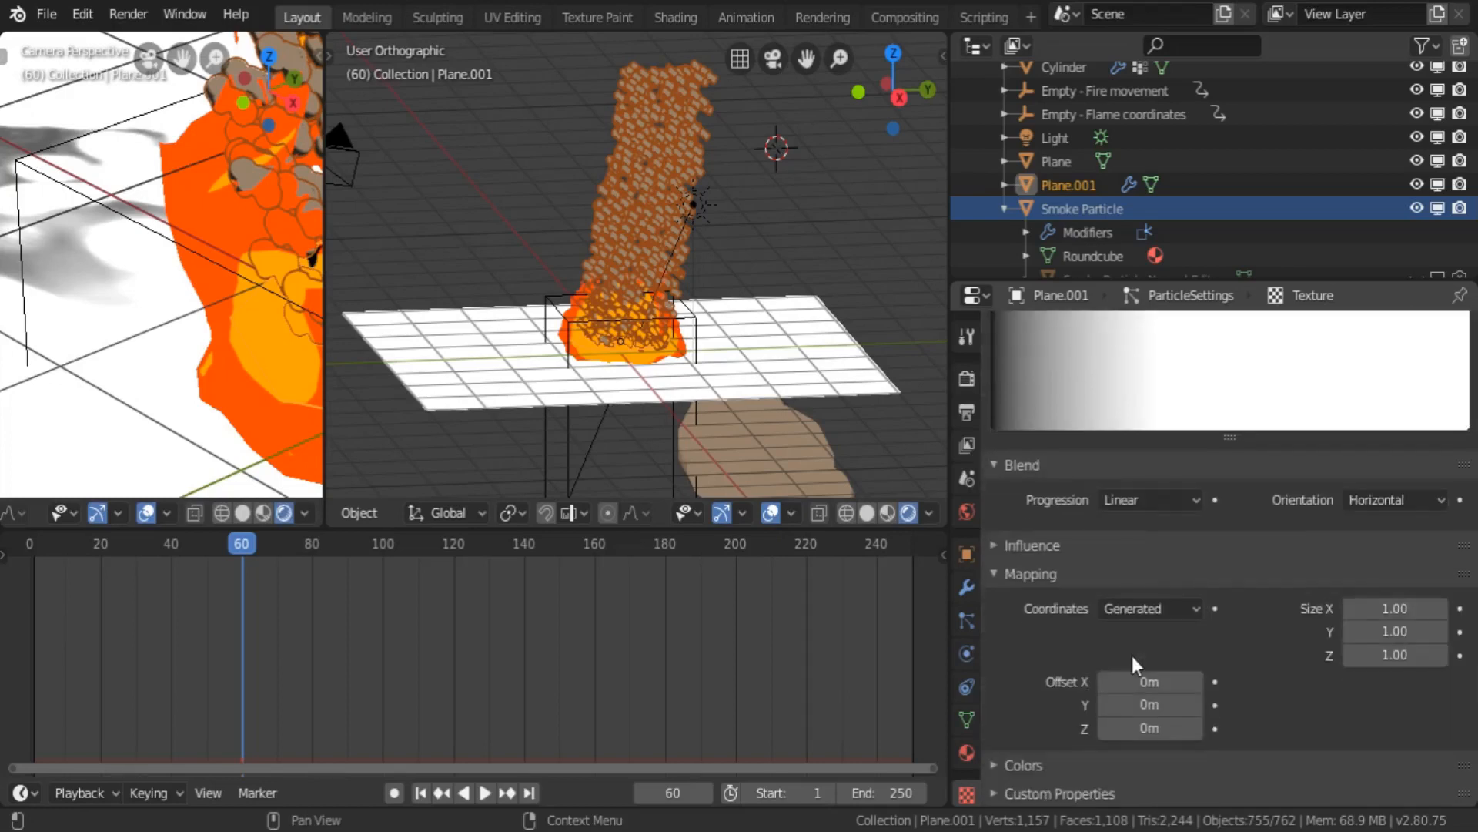
click(1132, 608)
click(1170, 744)
- Make the texture influence particle Size instead of General Time
click(1044, 547)
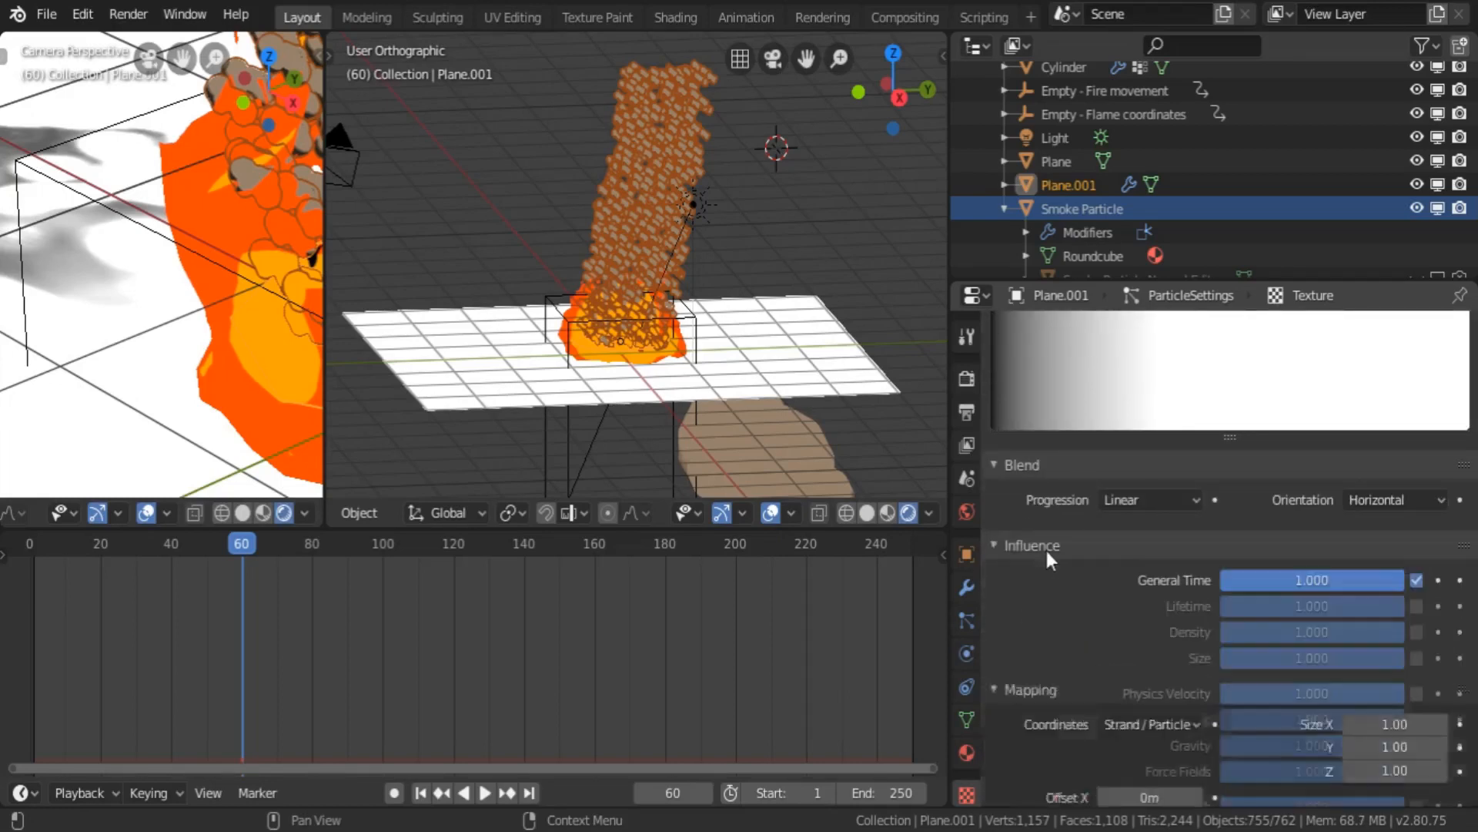
click(1416, 579)
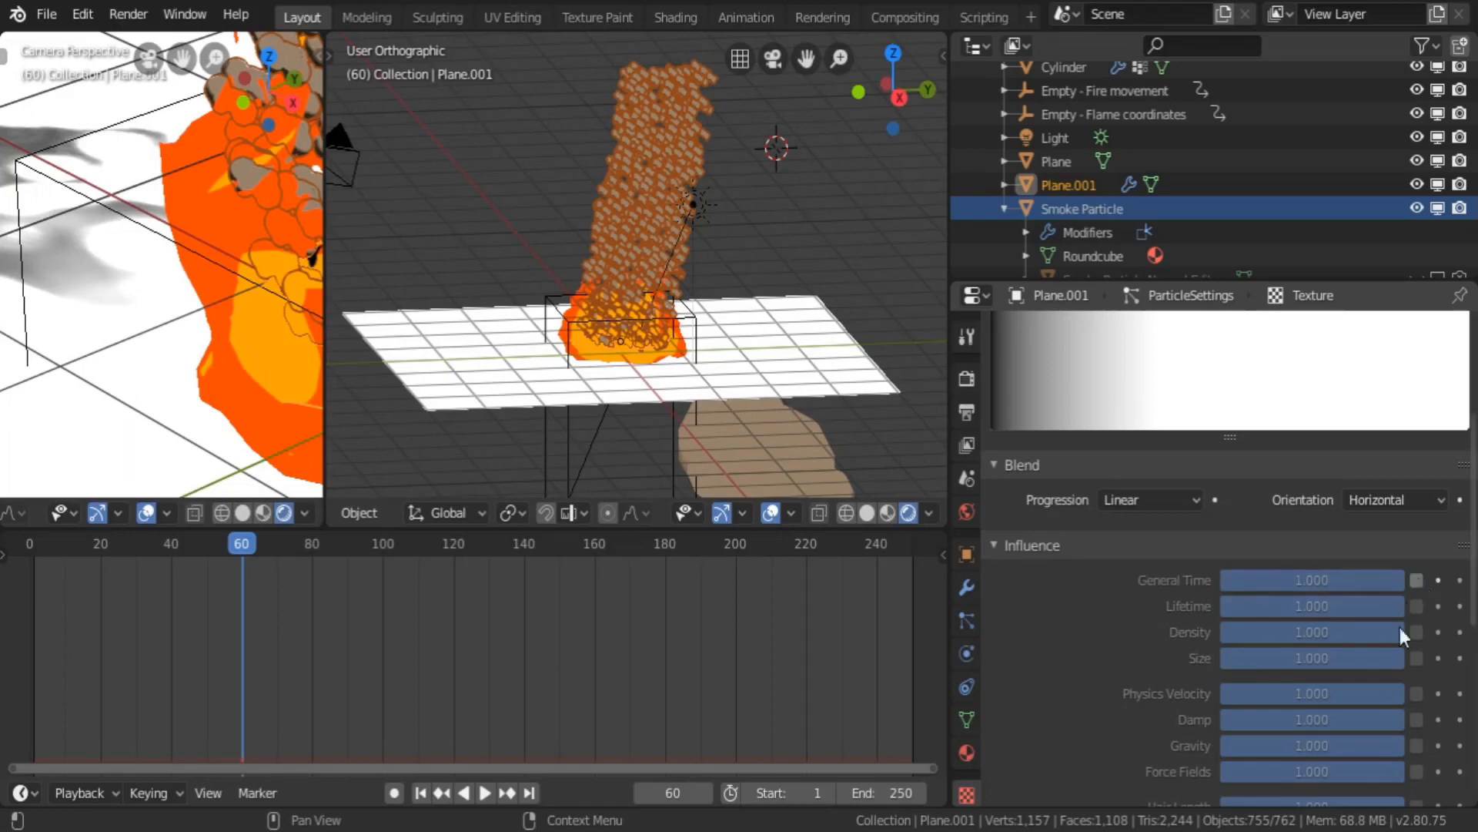
click(1417, 658)
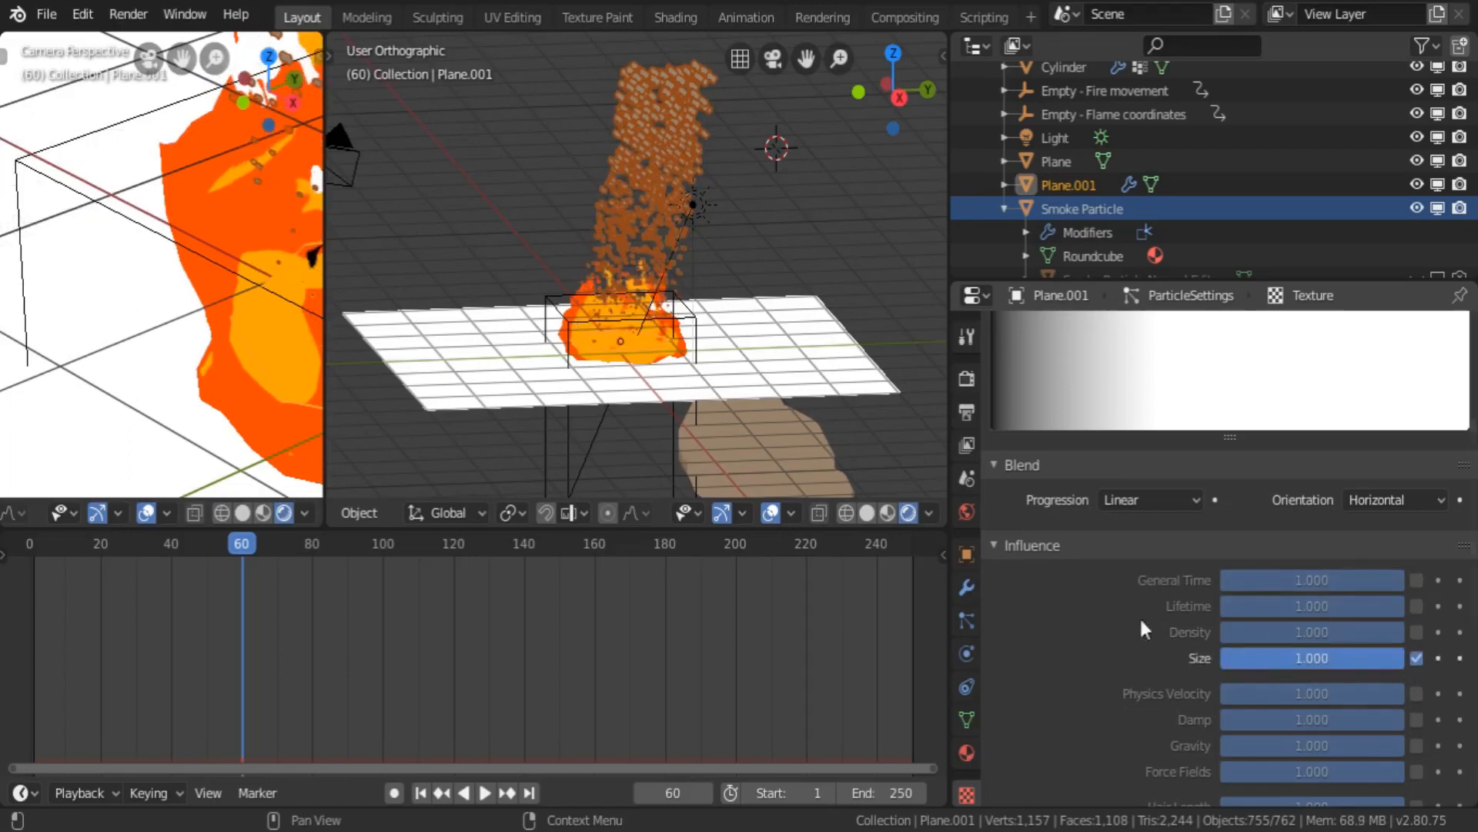
click(996, 545)
click(993, 574)
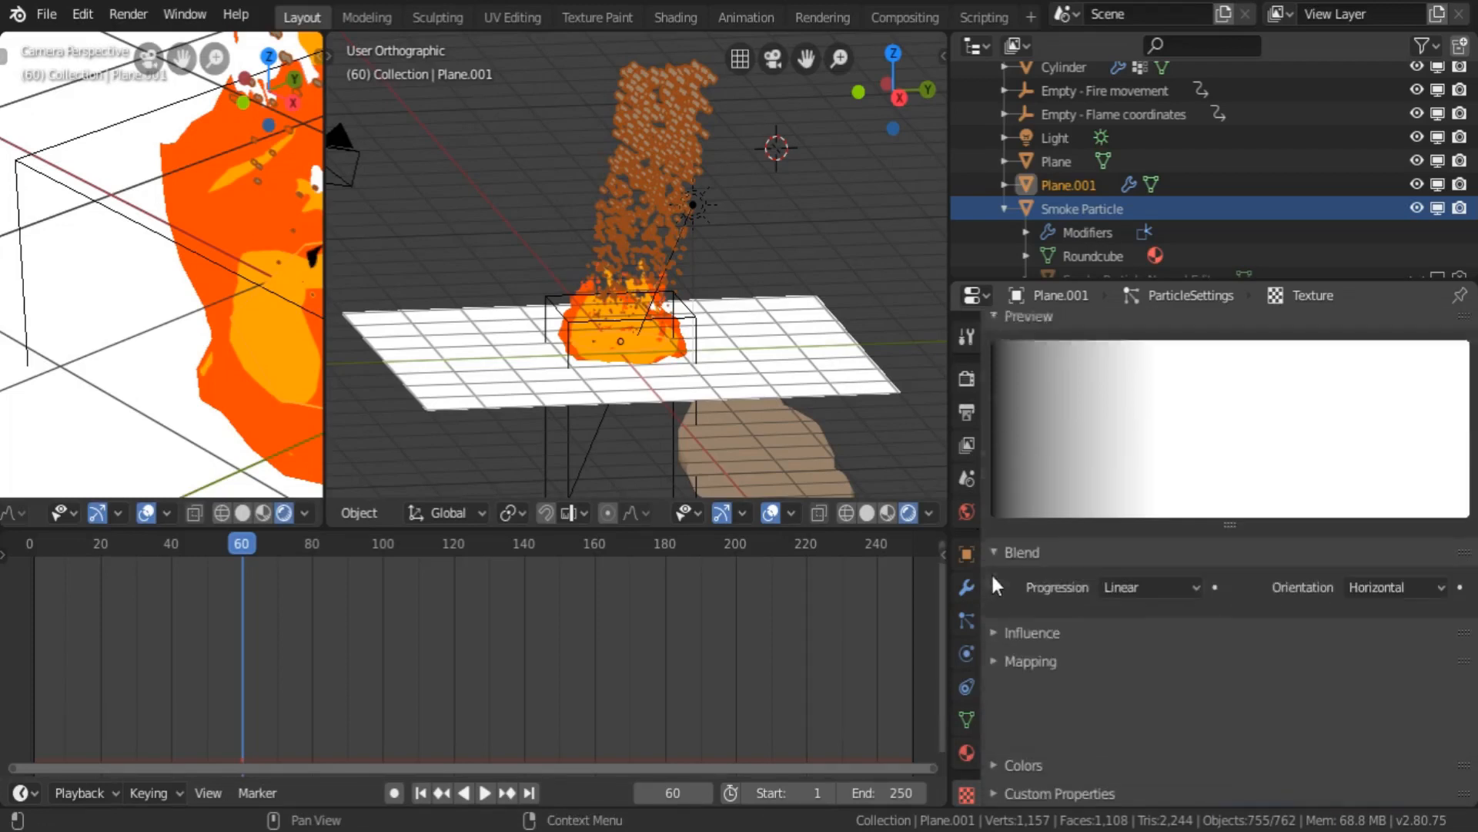
- Enable the Color Ramp in the texture's colour settings and make its first stop fully opaque black
scroll(1111, 707, down, 5)
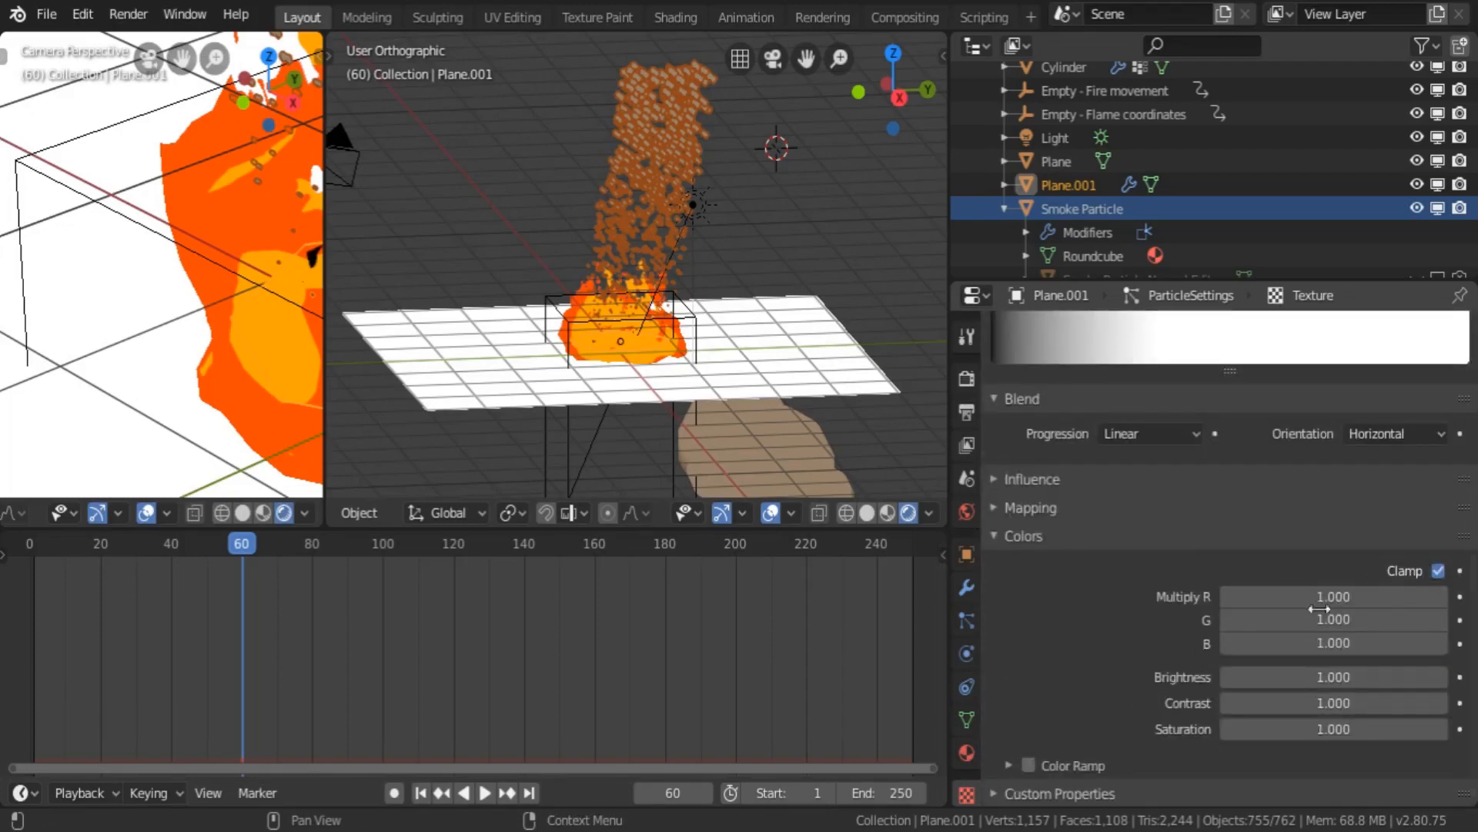
click(1028, 766)
click(1010, 765)
scroll(1070, 631, down, 3)
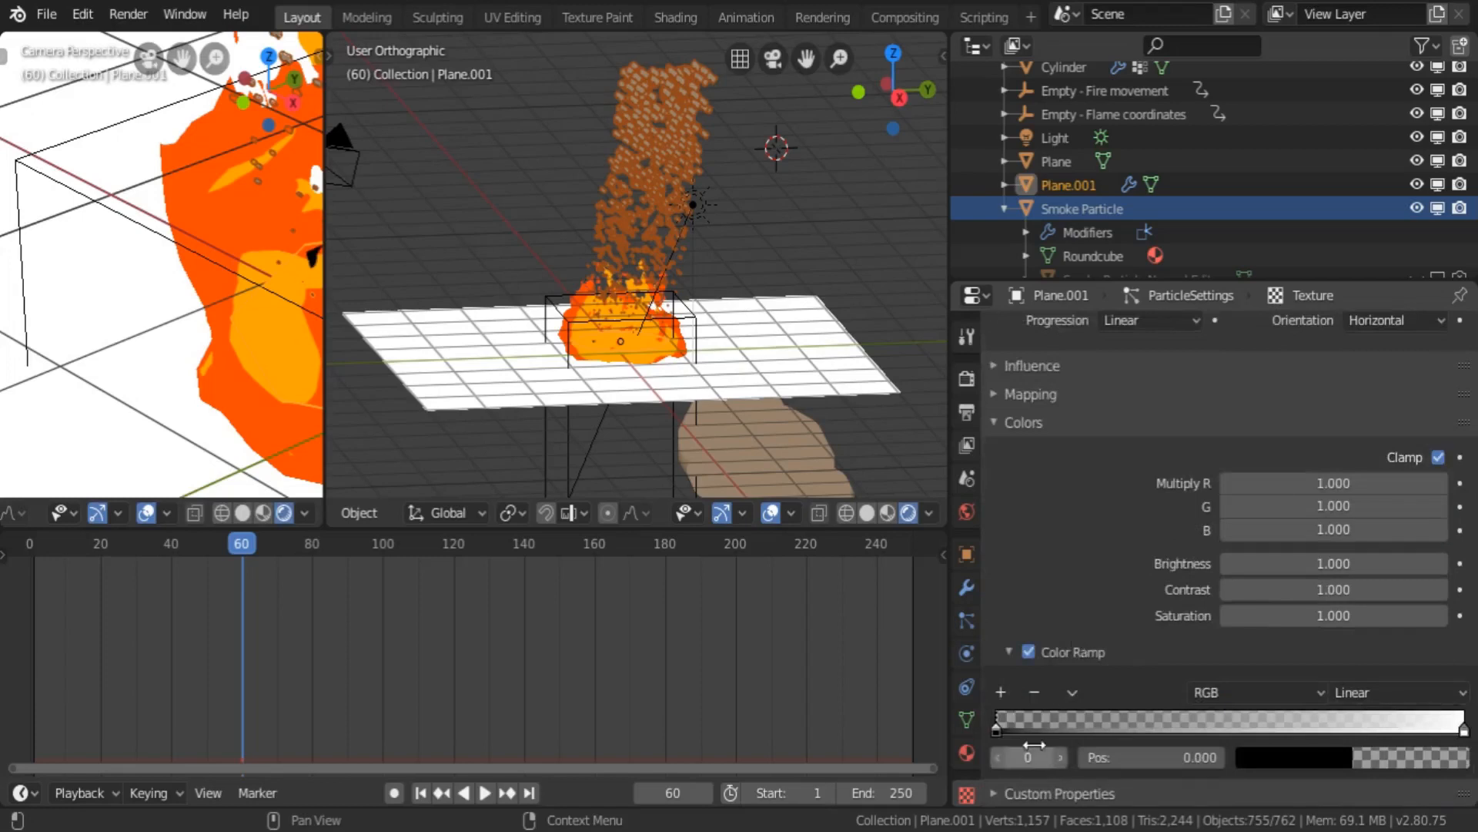
click(1332, 755)
drag(1300, 729, 1425, 725)
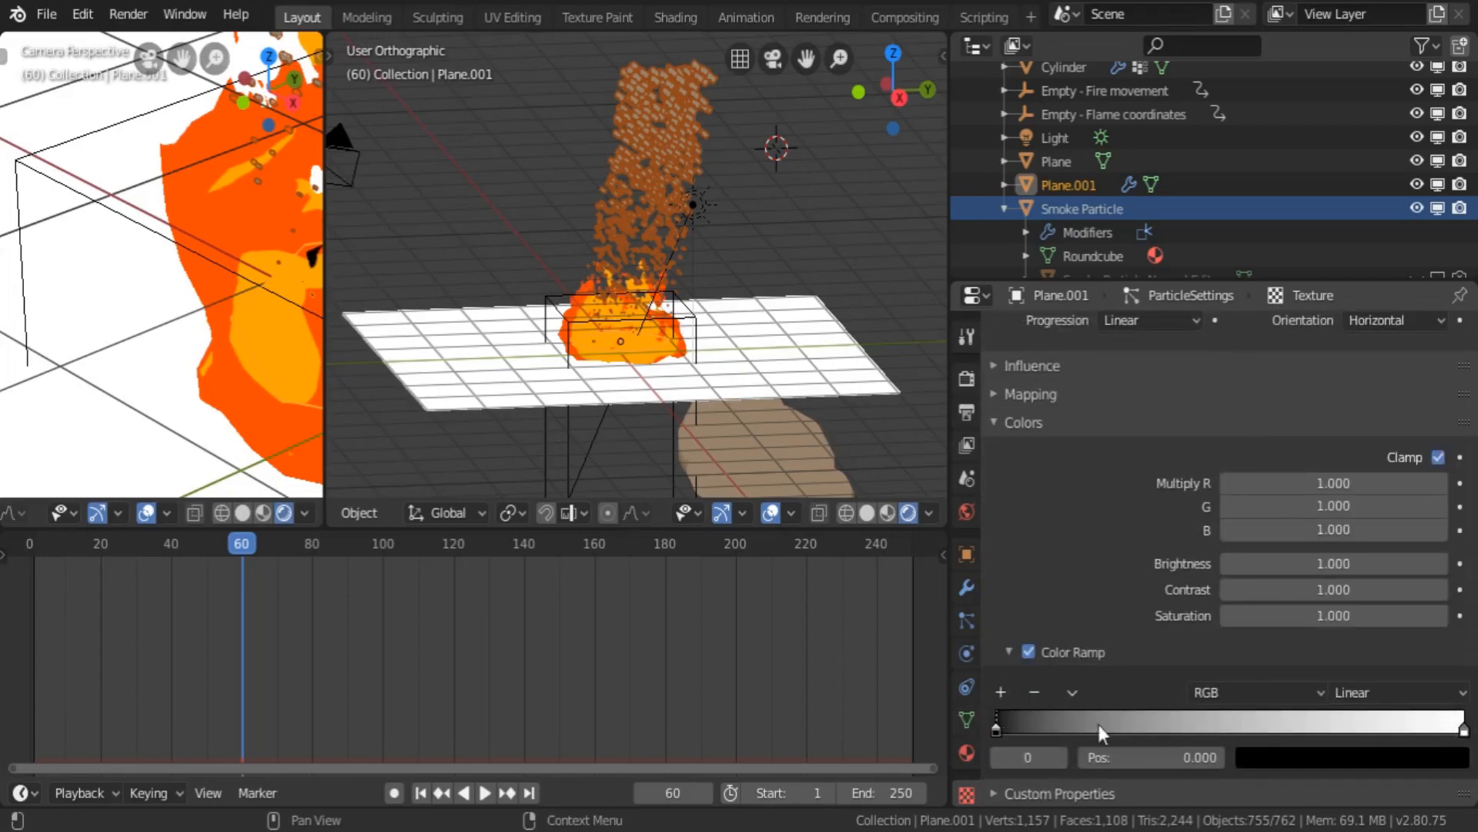
- Add a light grey colour ramp stop with value 0.840 and place it at position 0.099
click(1001, 692)
drag(1228, 727, 1036, 728)
drag(1019, 730, 1015, 729)
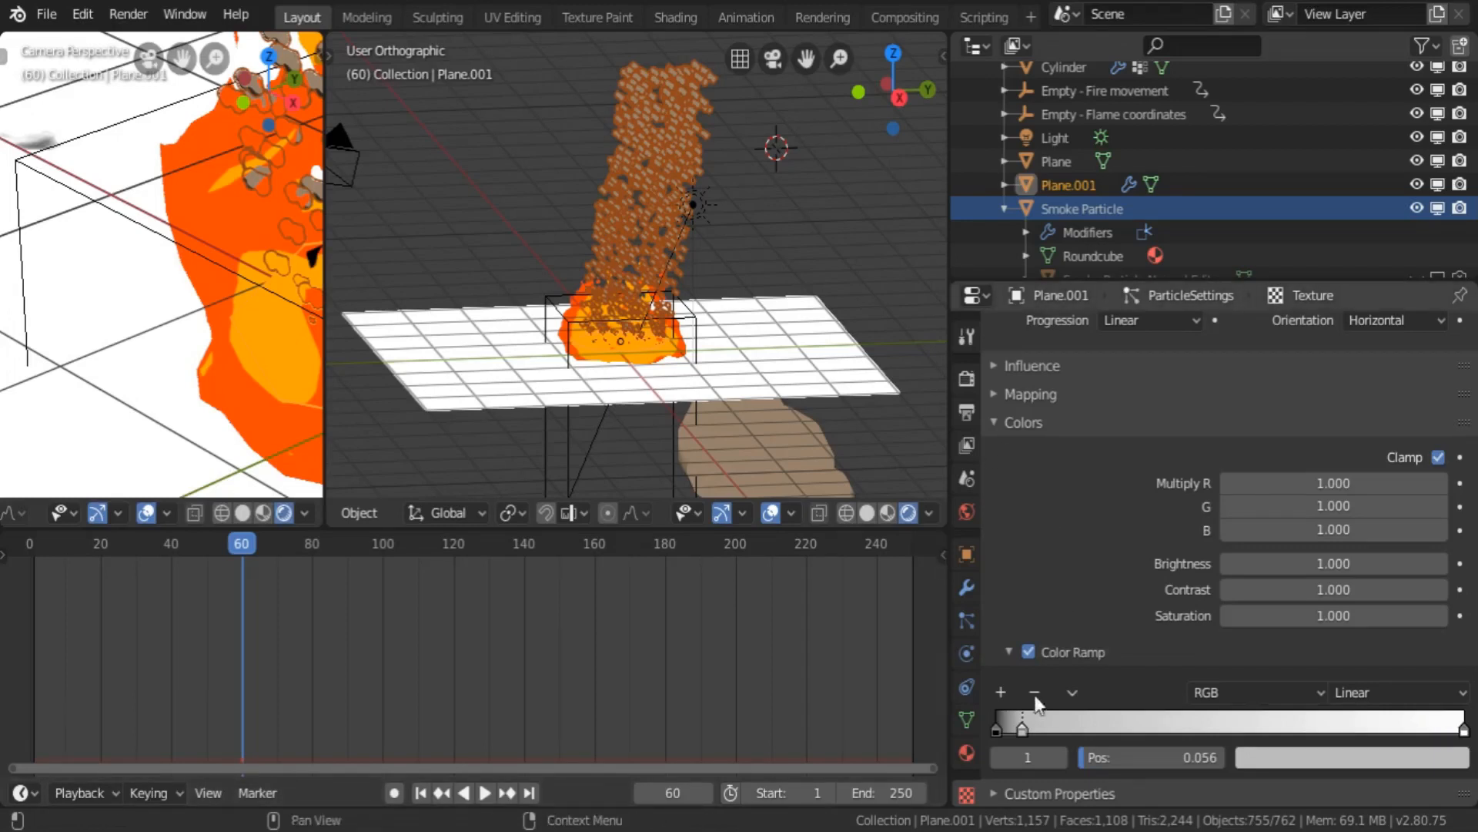
drag(1019, 727, 1029, 727)
click(1411, 758)
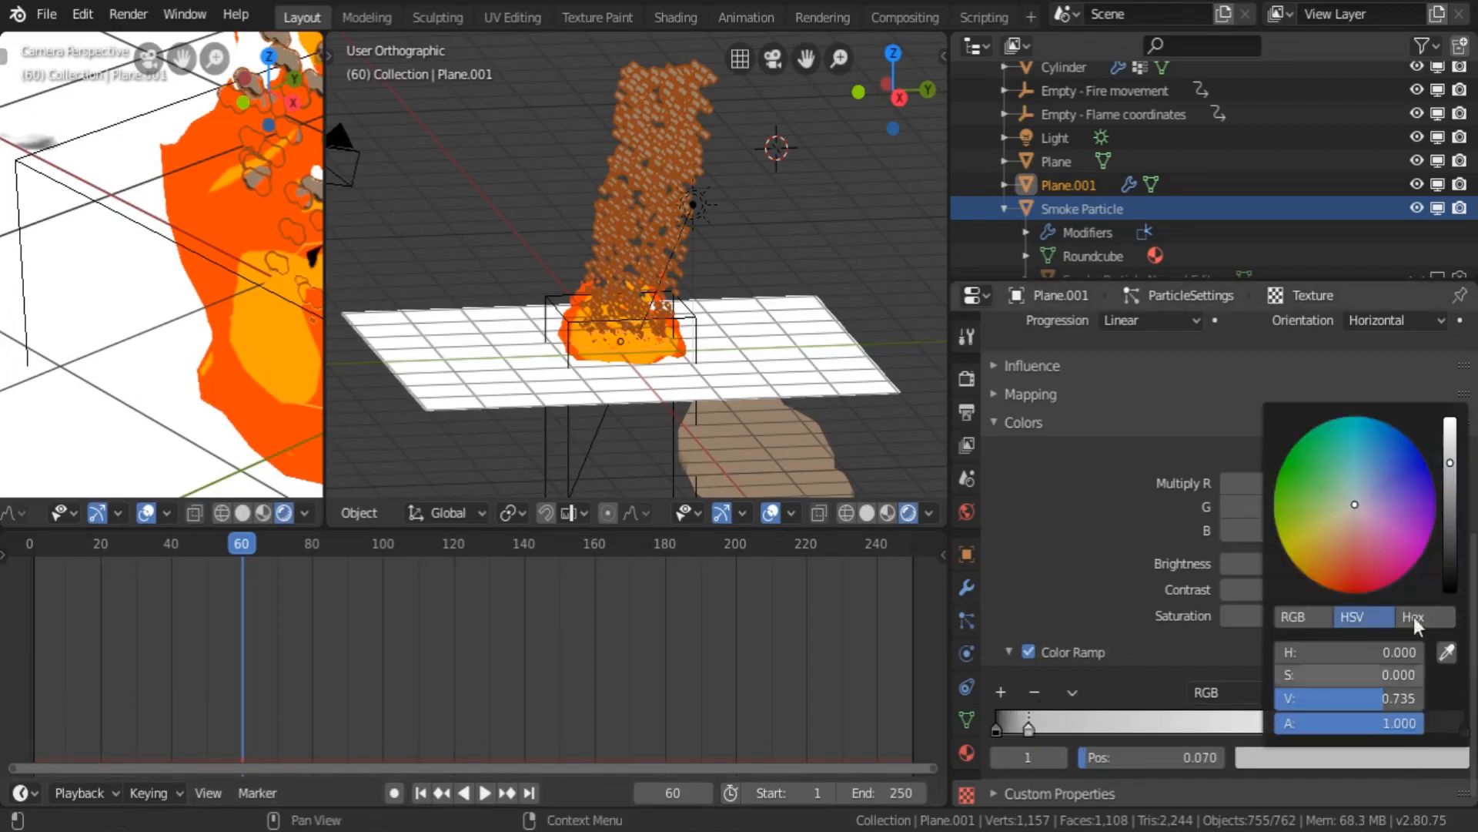
drag(1386, 698, 1392, 699)
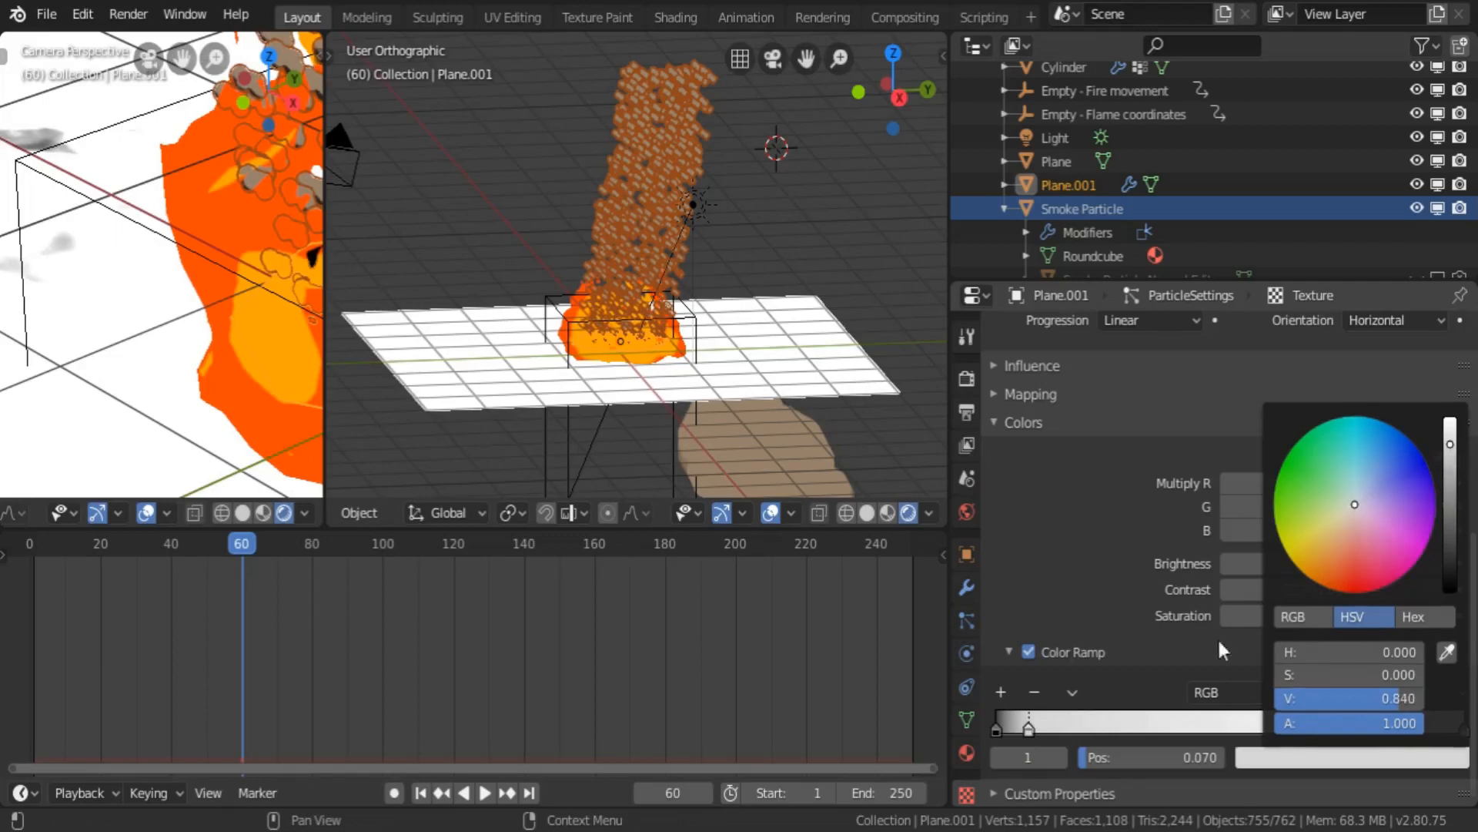
drag(1029, 723, 1046, 719)
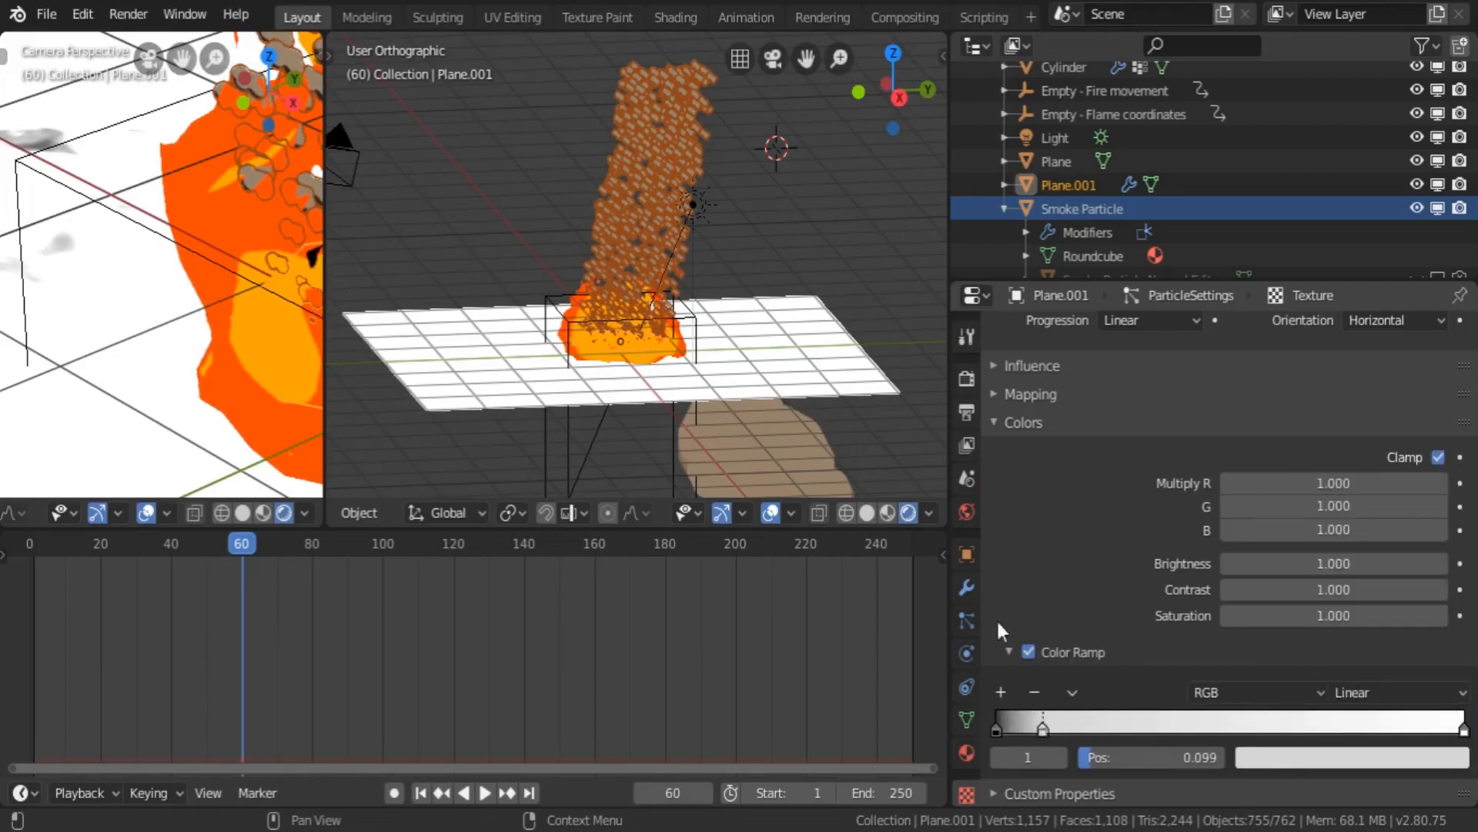
- Set the smoke particles' render Scale to 0.230 and Scale Randomness to 0.764
click(966, 620)
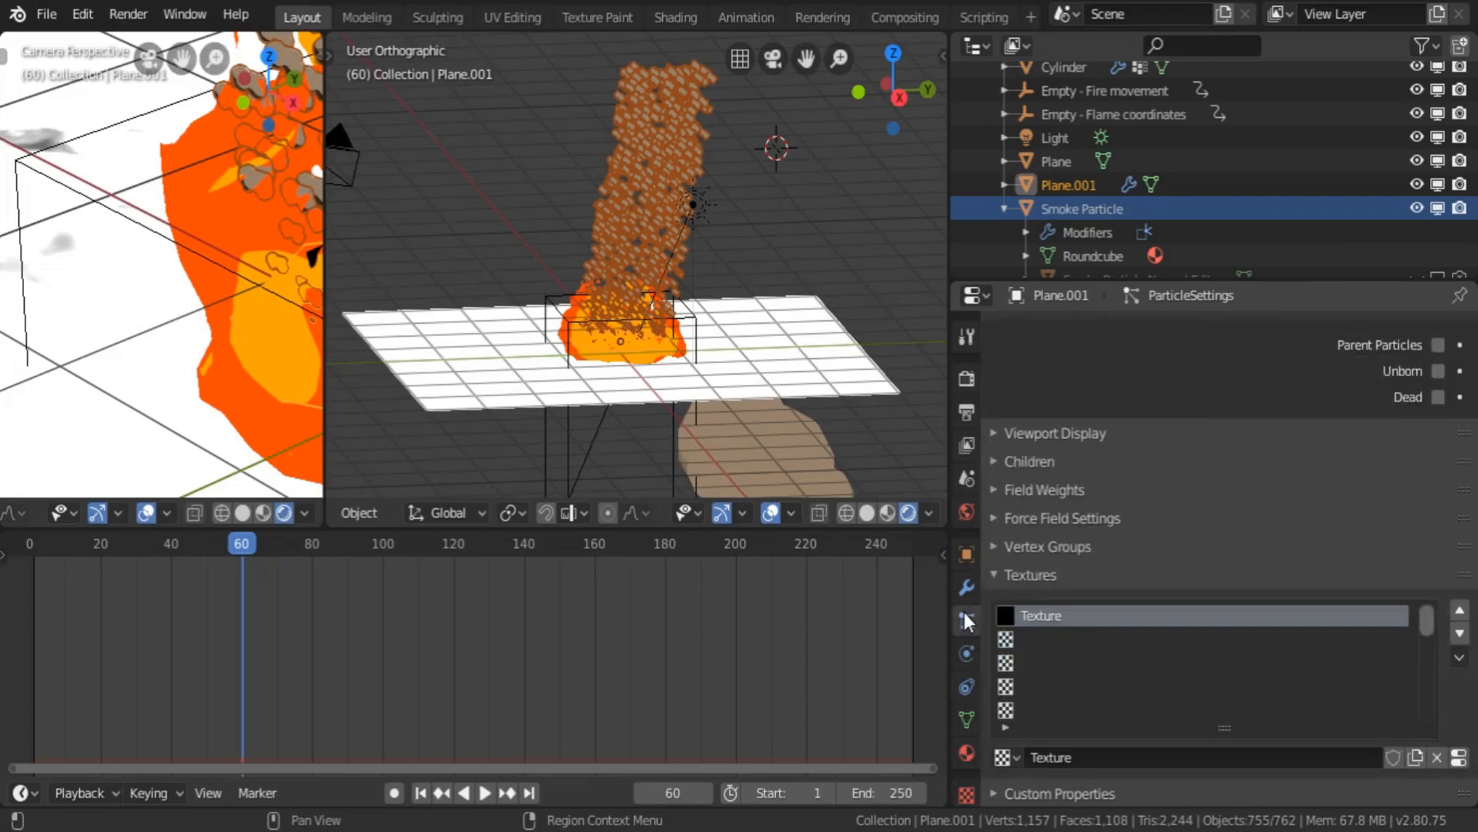
click(1036, 575)
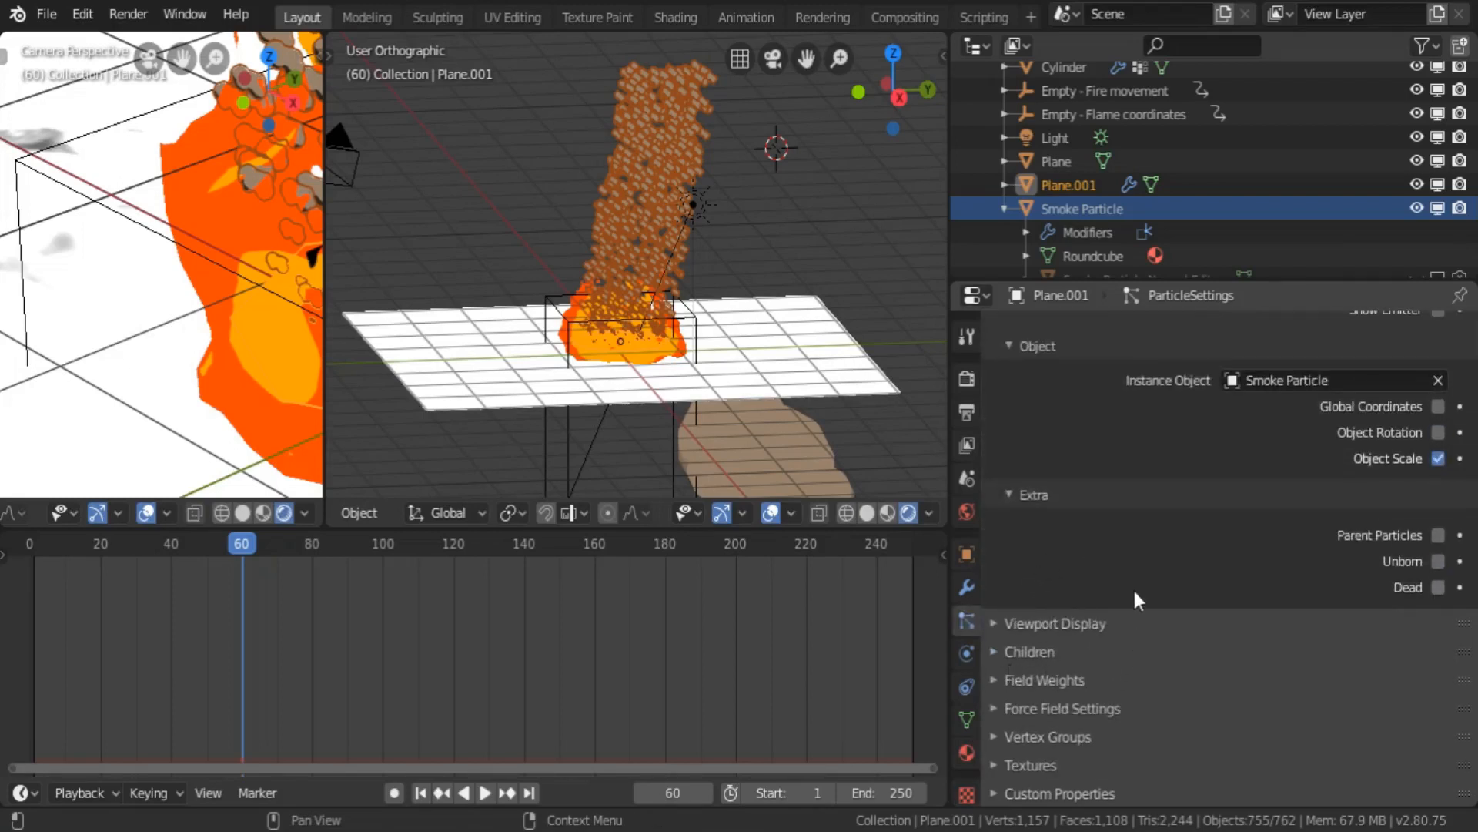
scroll(1135, 593, up, 8)
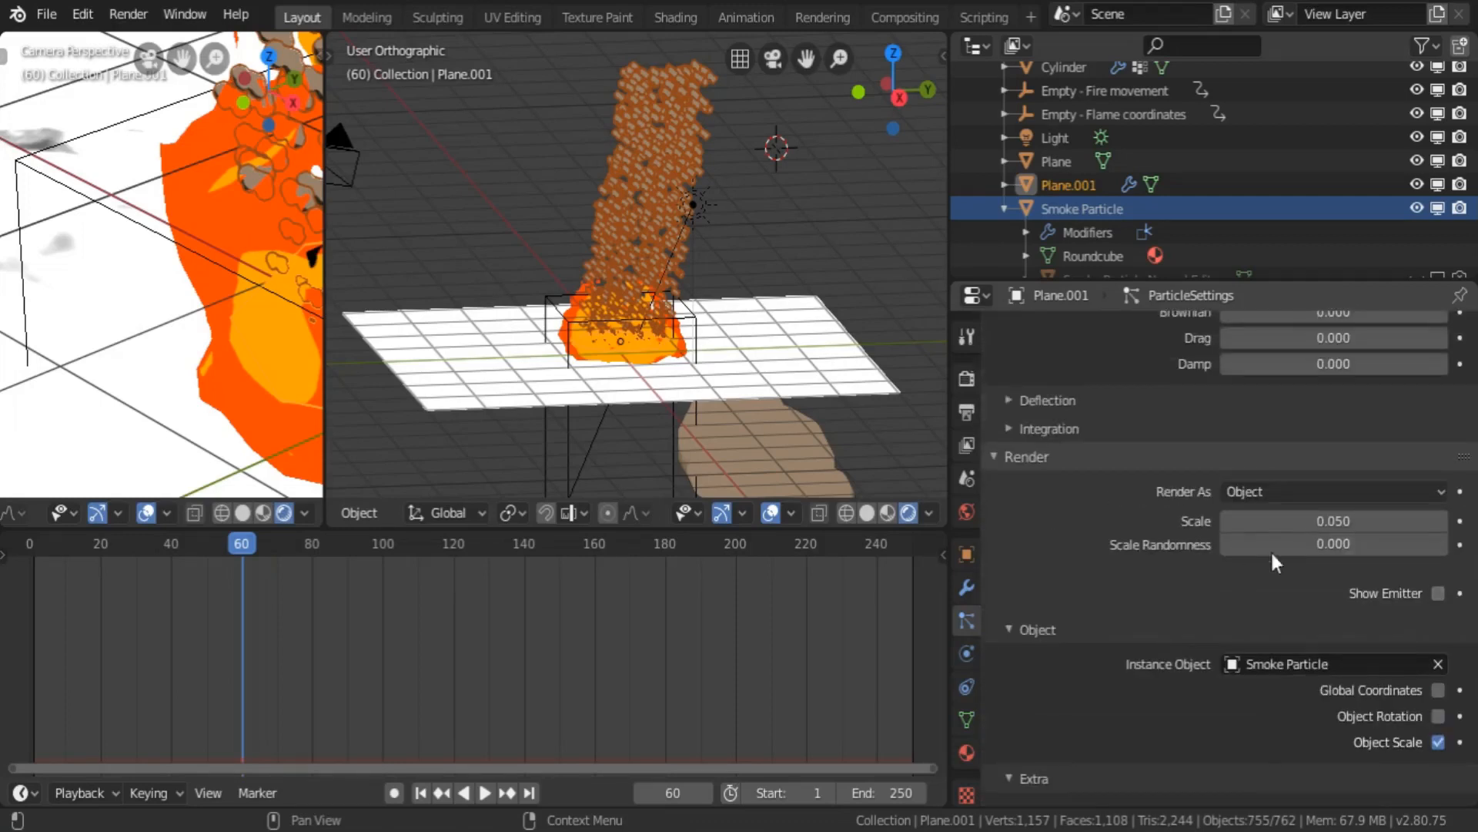
drag(1332, 521, 1463, 543)
drag(1360, 543, 1393, 544)
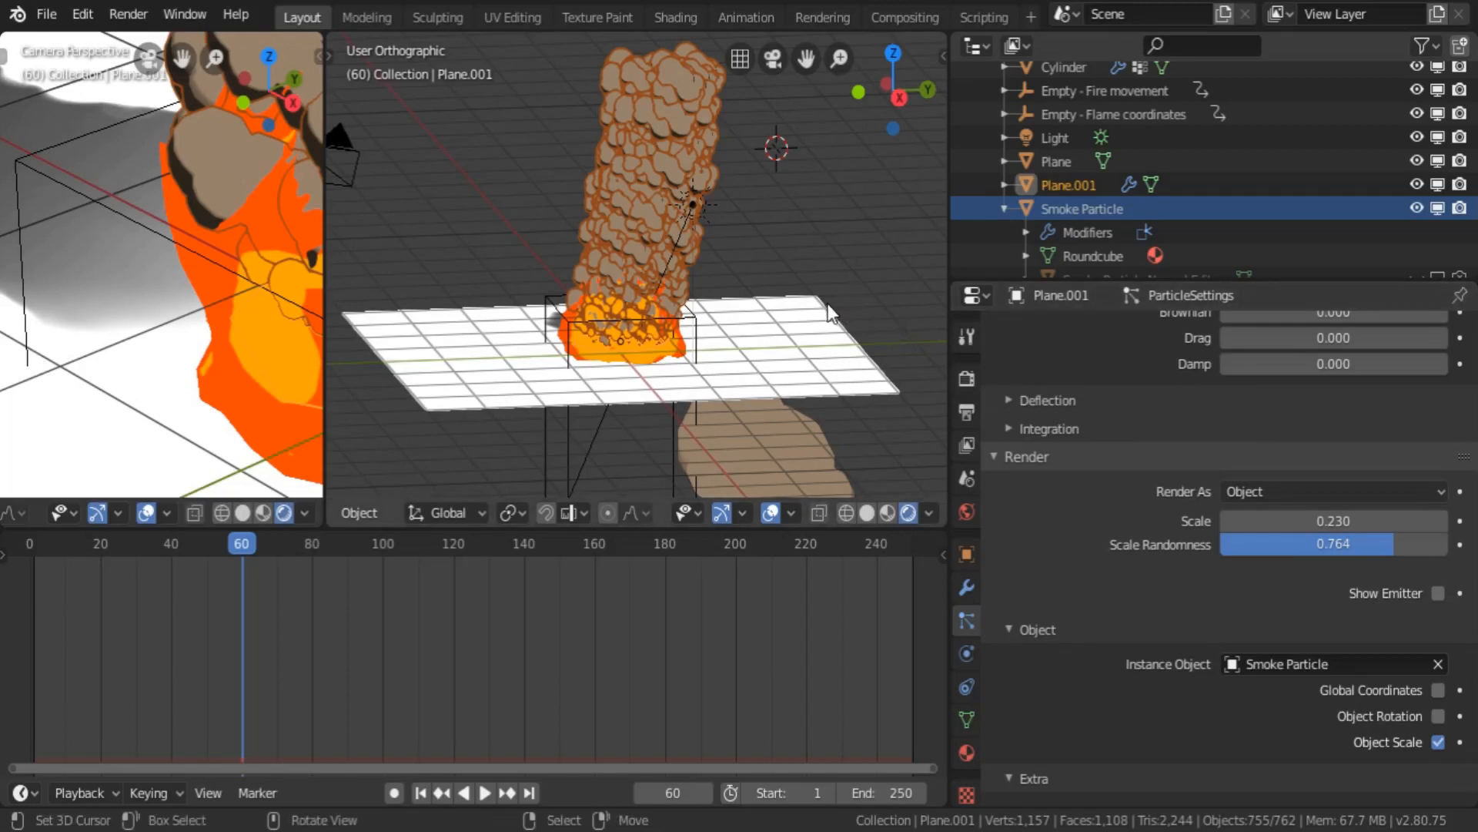
- Scale the smoke emitter disc down slightly inside the fire
key(s)
click(805, 317)
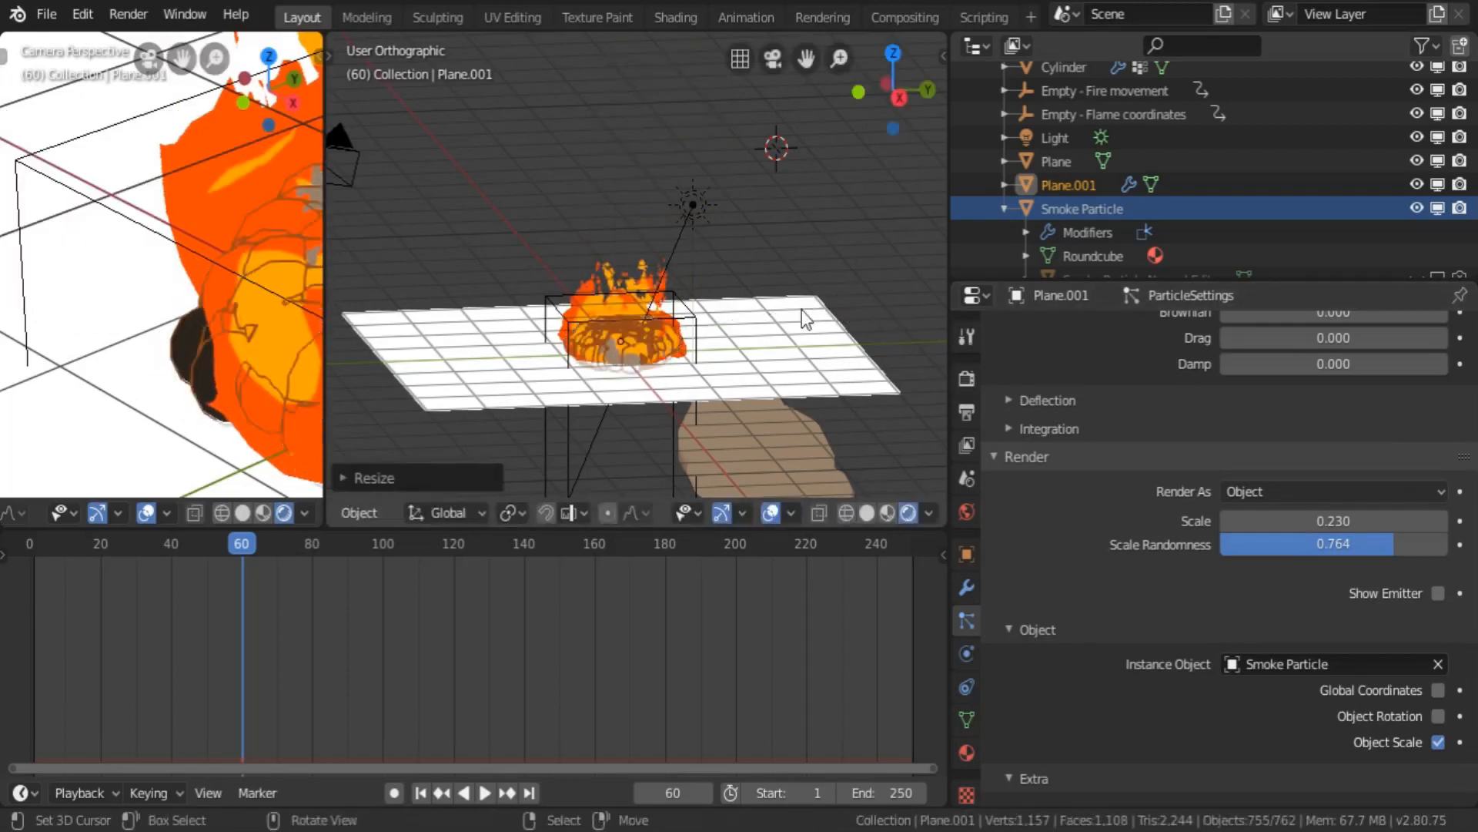
- Play the animation from the first frame to check the smoke rising out of the fire, and stop playback
click(420, 793)
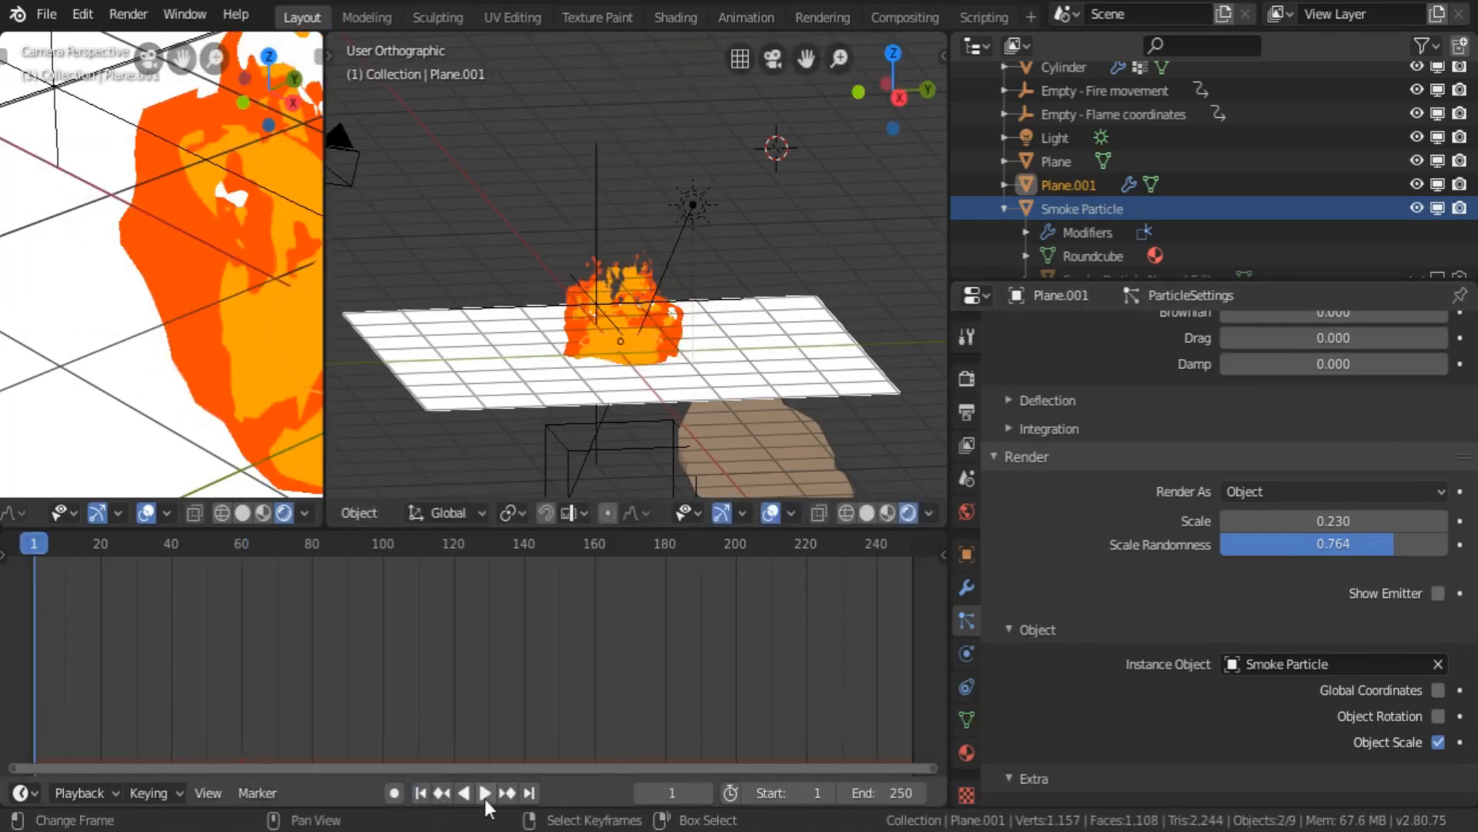
click(484, 793)
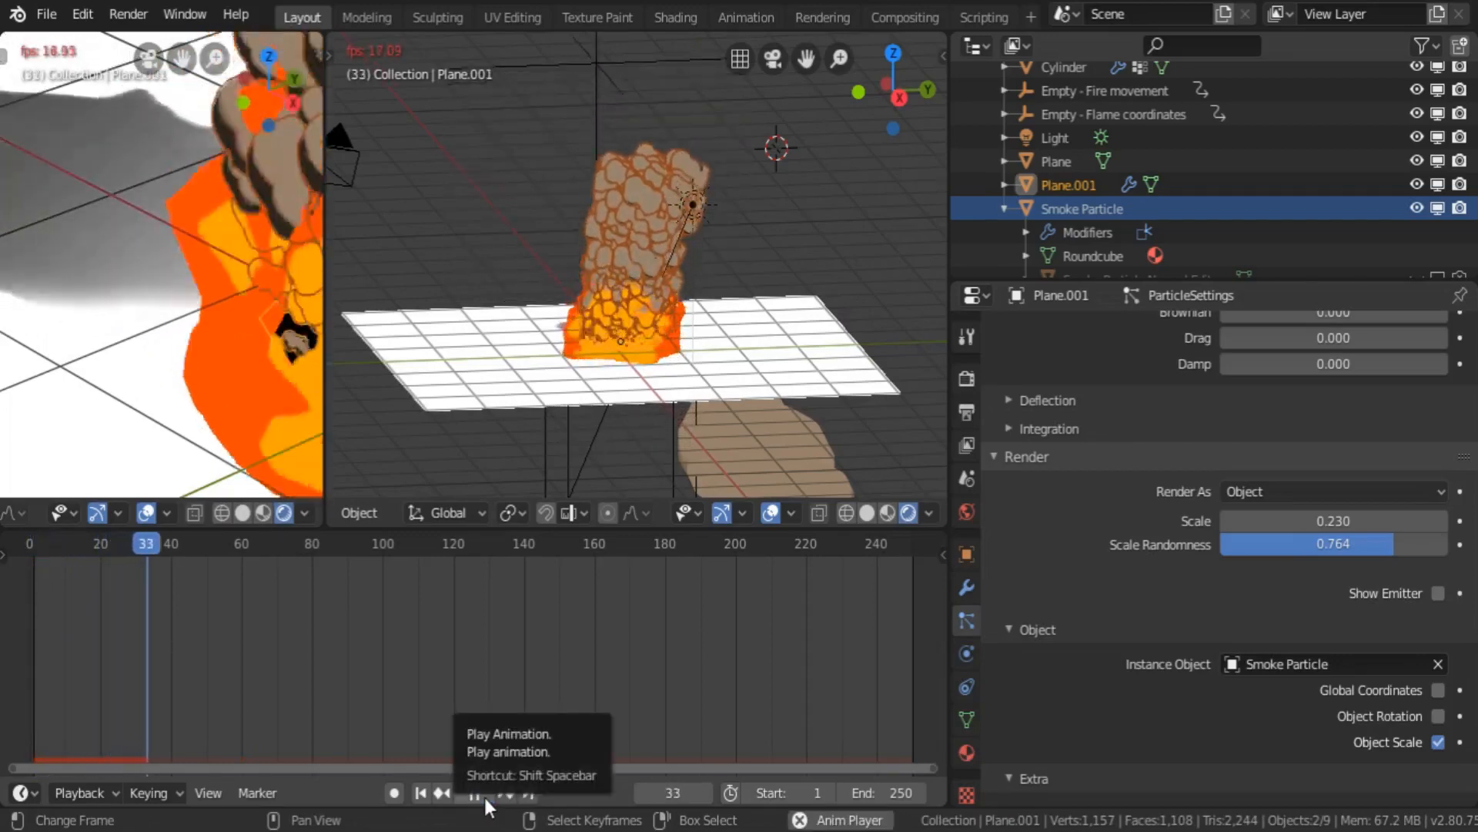
click(484, 793)
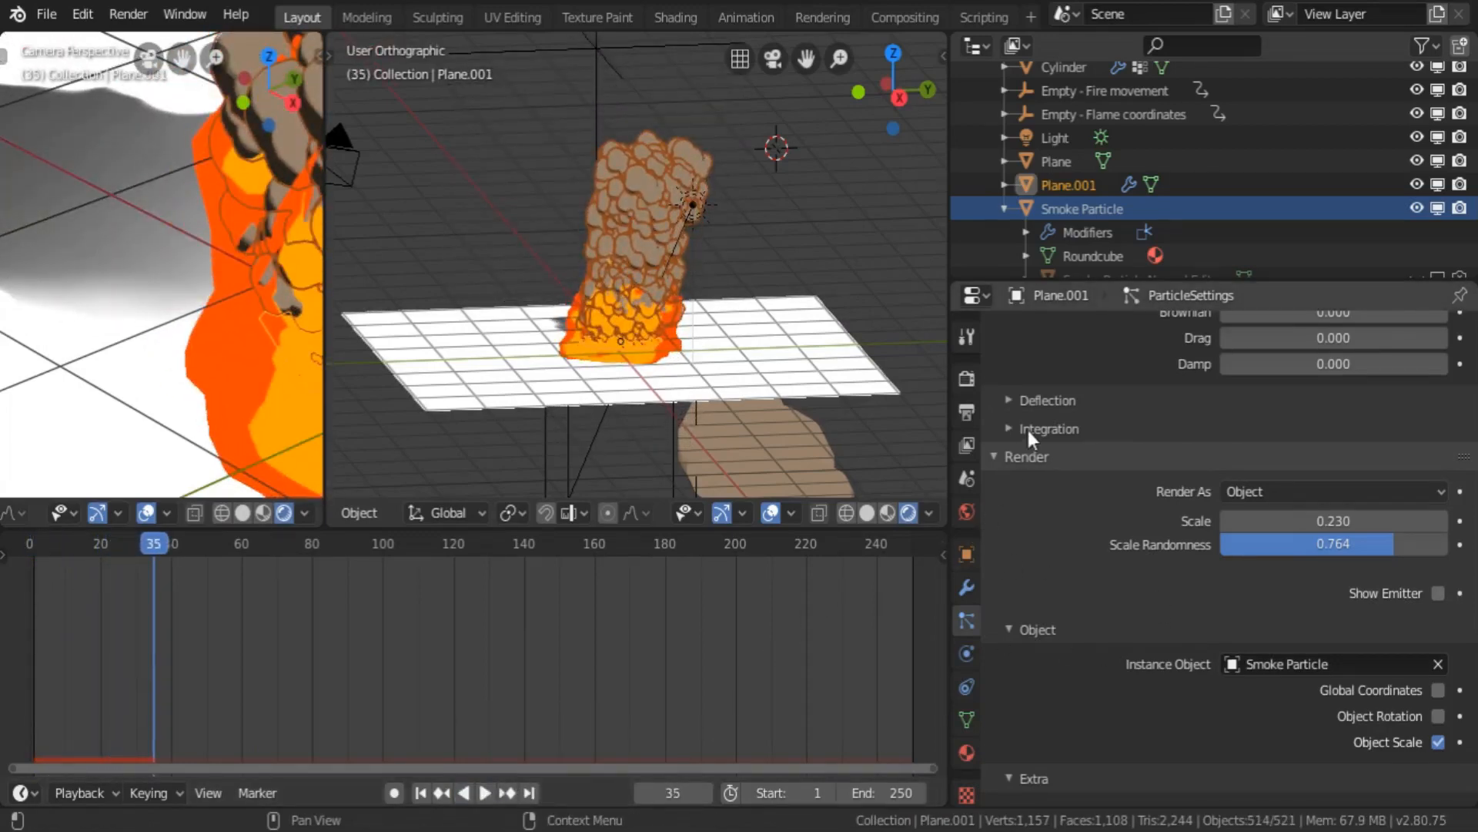
- Set the smoke particles' Brownian force to 1 and replay the animation from the first frame
scroll(1040, 562, up, 3)
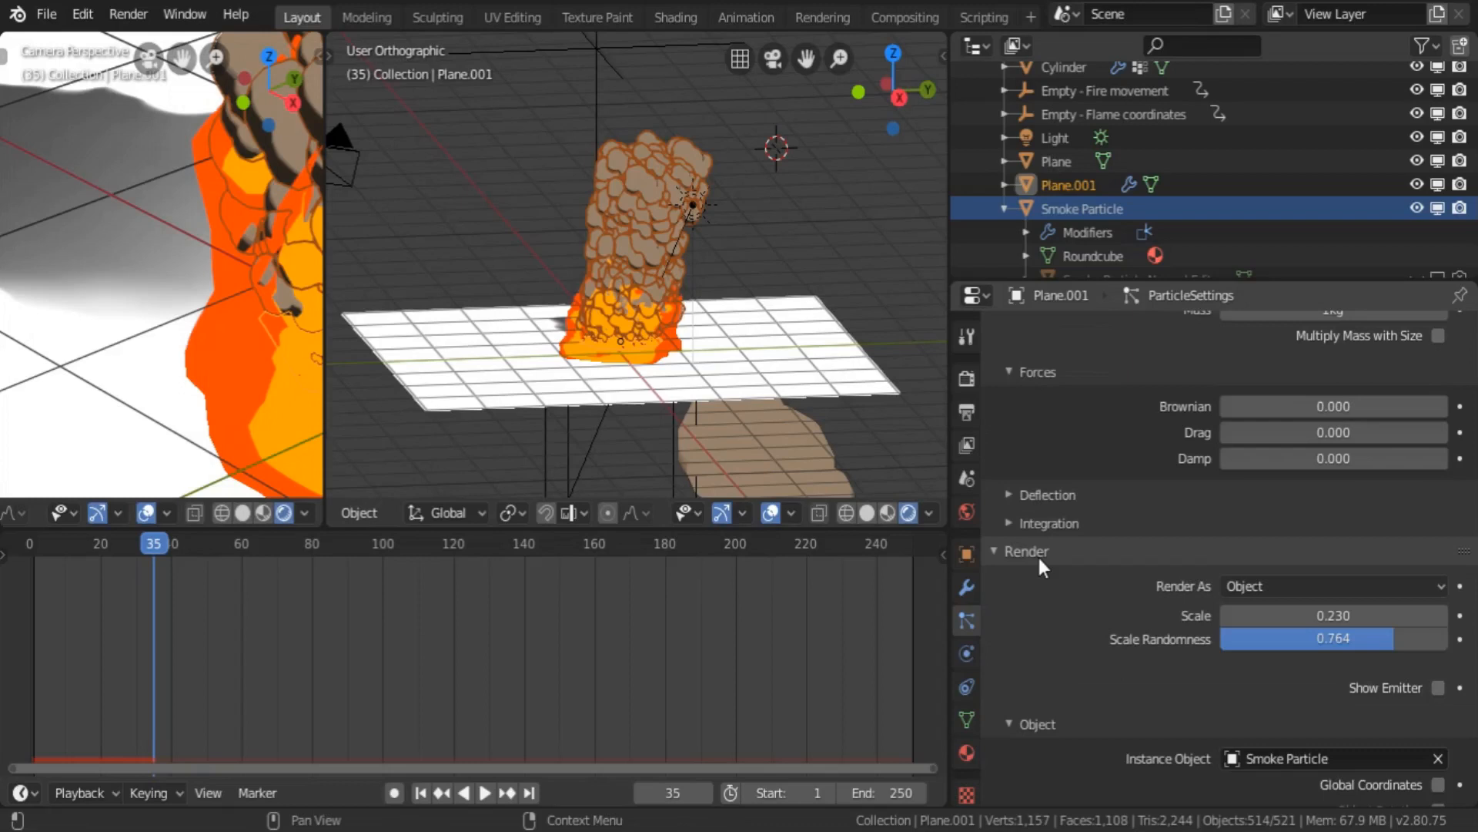
click(1309, 407)
text(1)
key(Return)
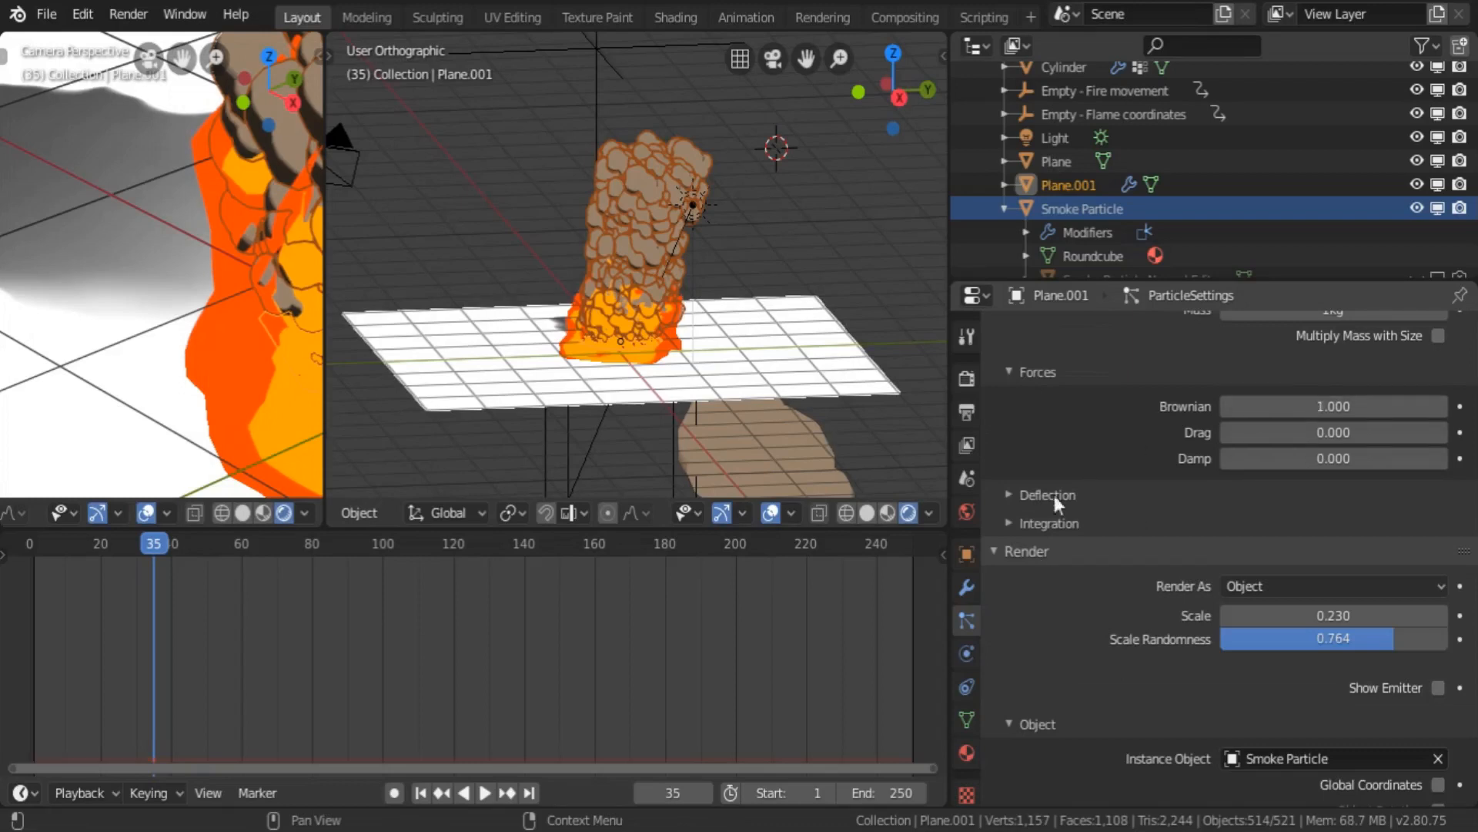
click(421, 792)
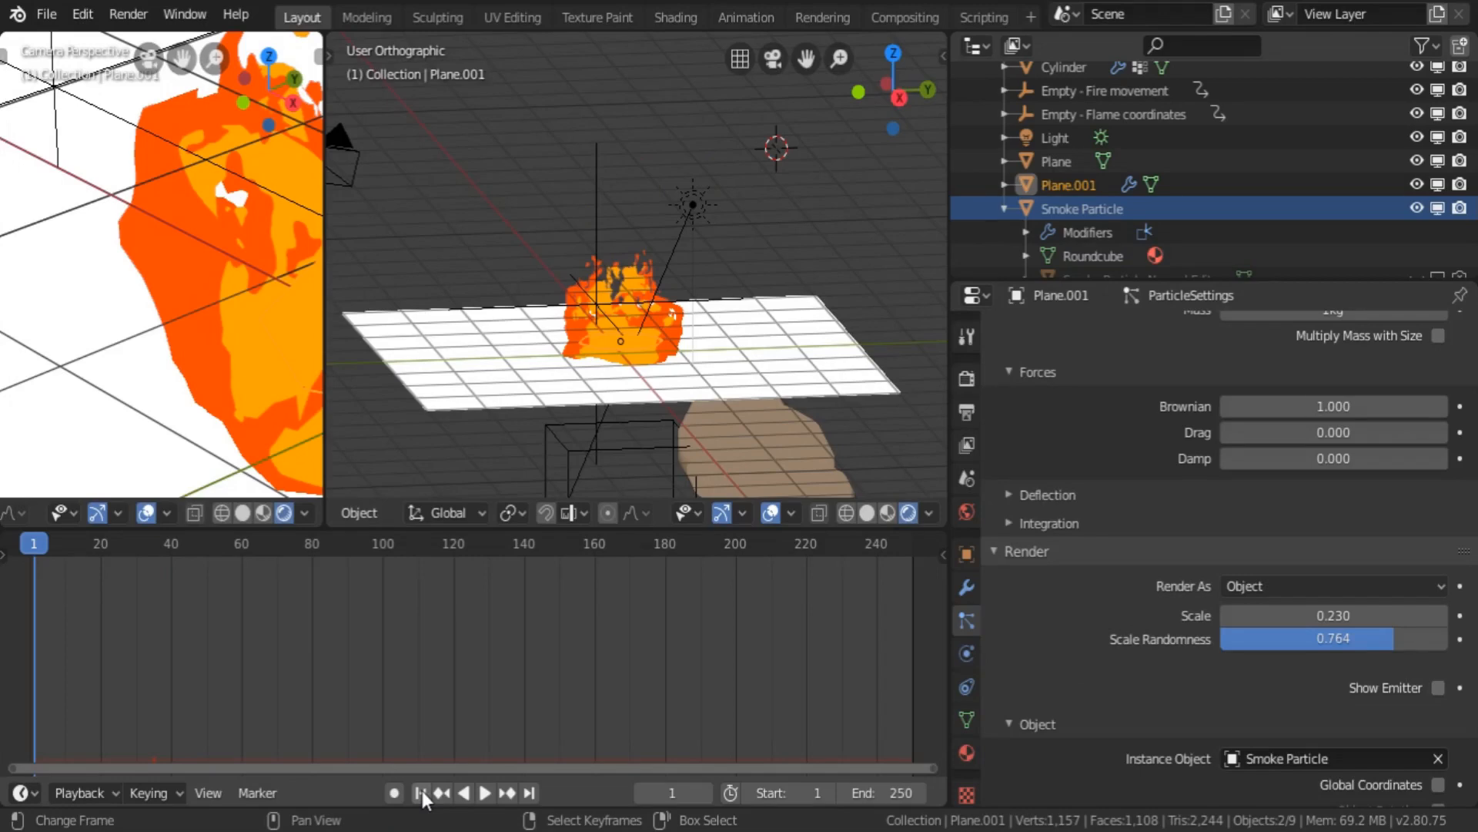
click(486, 794)
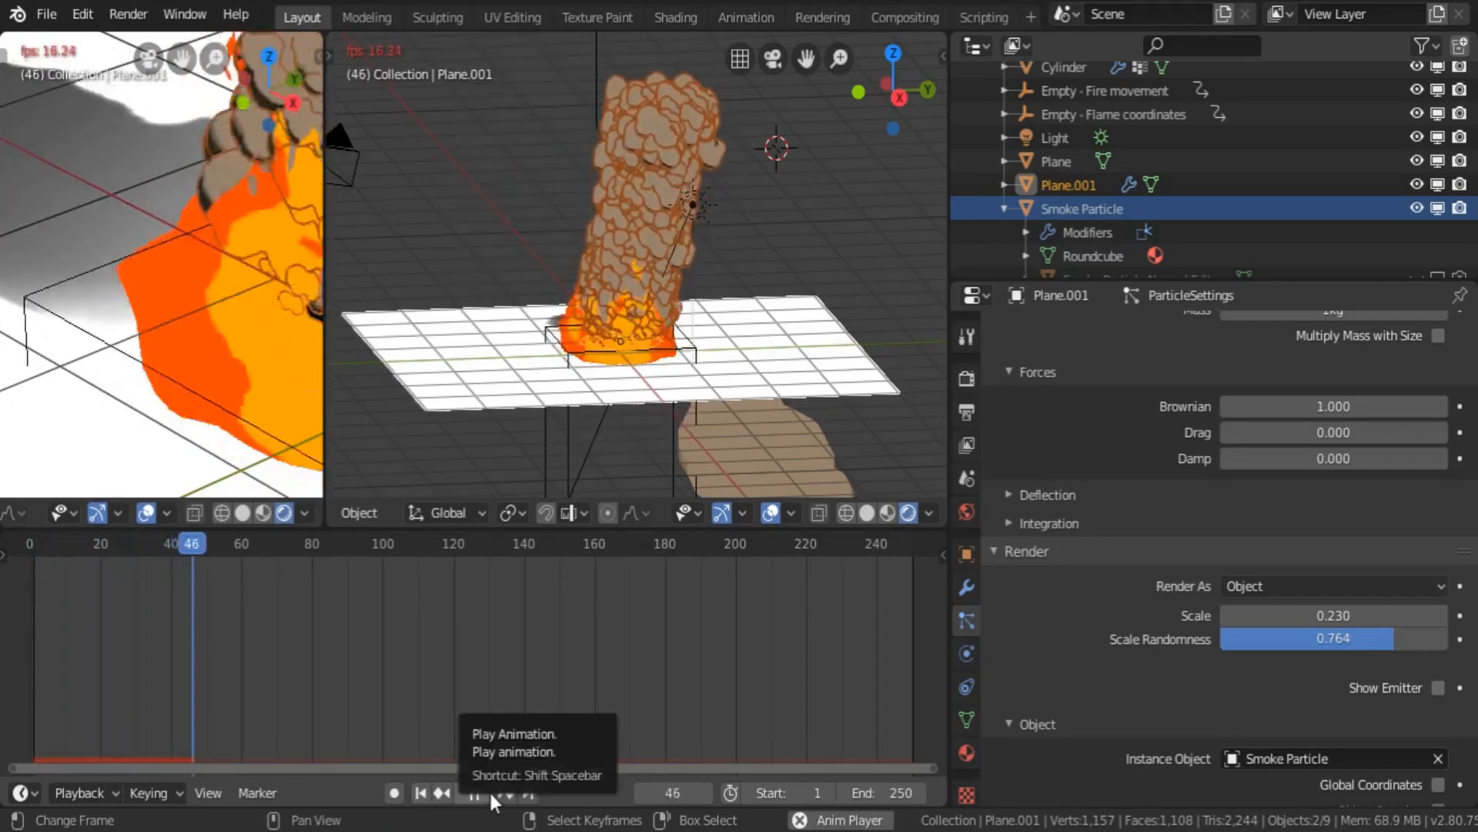
- Set the smoke particles' Brownian force to 2 and watch the playback through the camera
double_click(1347, 403)
text(2)
key(Return)
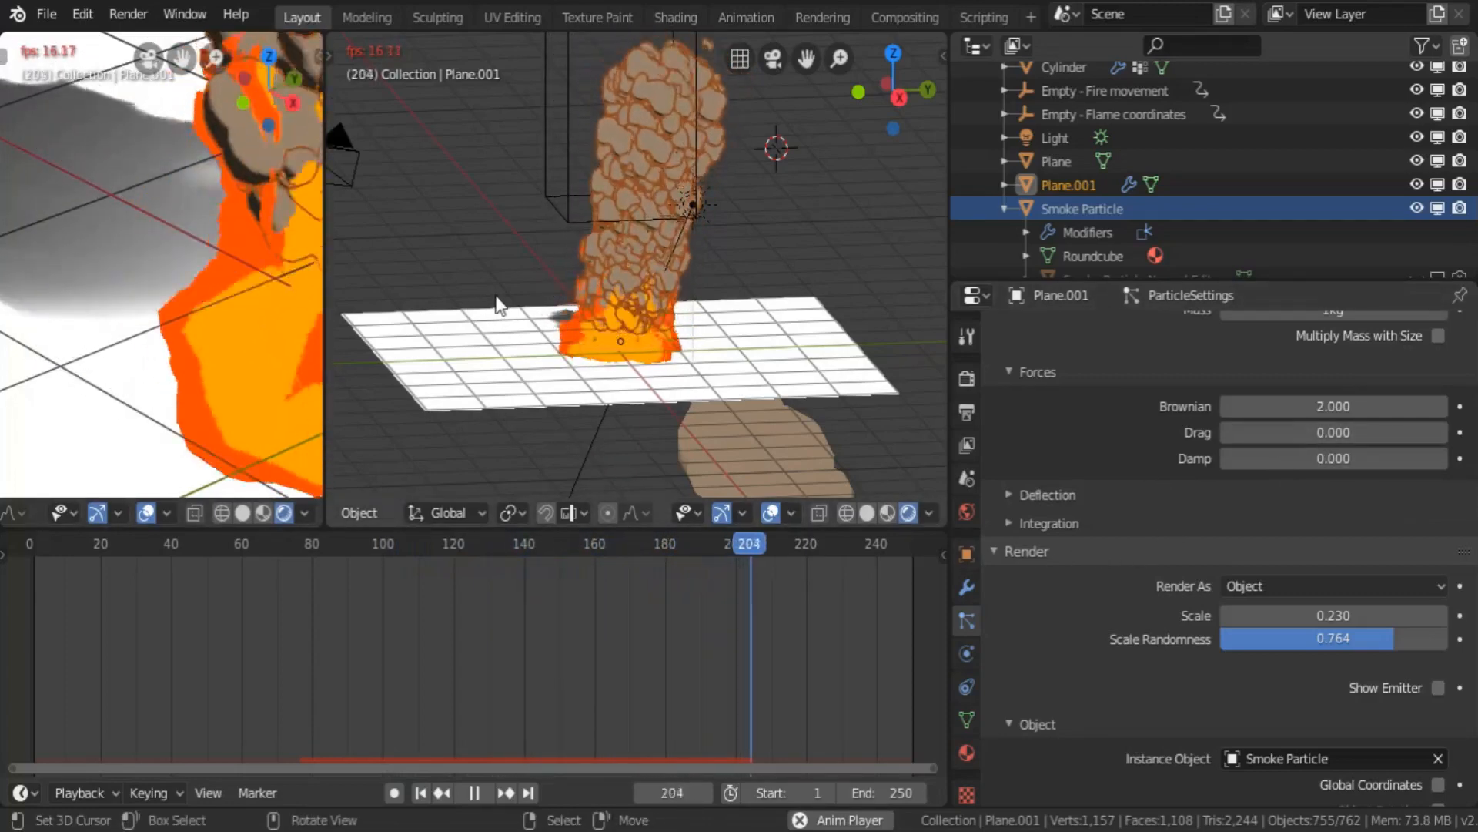
key(KP_0)
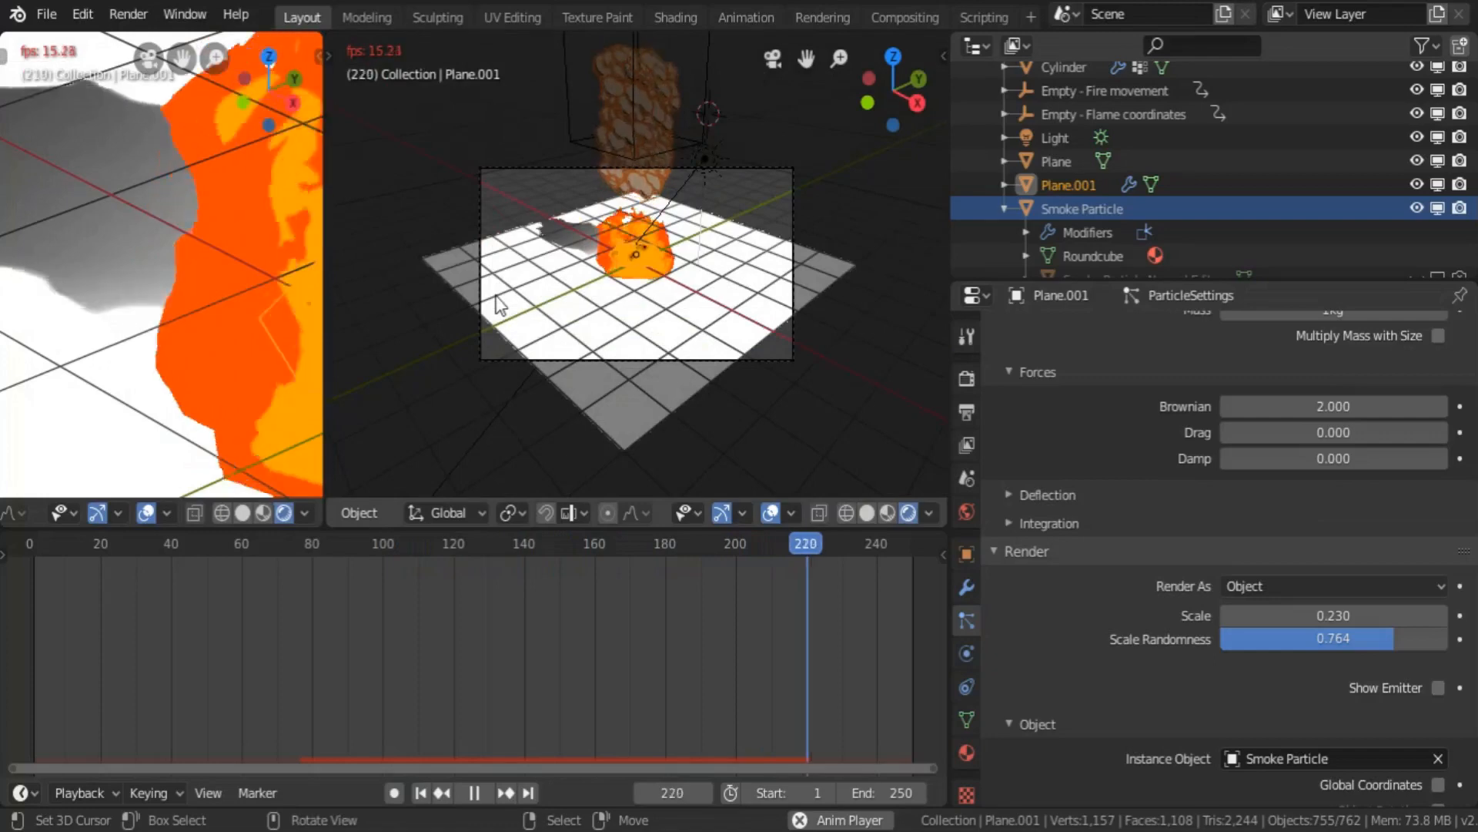
- Stop playback, move the camera to about X 9.15 m, Y -1.70 m, Z 5.84 m, and rotate it about Z to about 84.4°
click(744, 359)
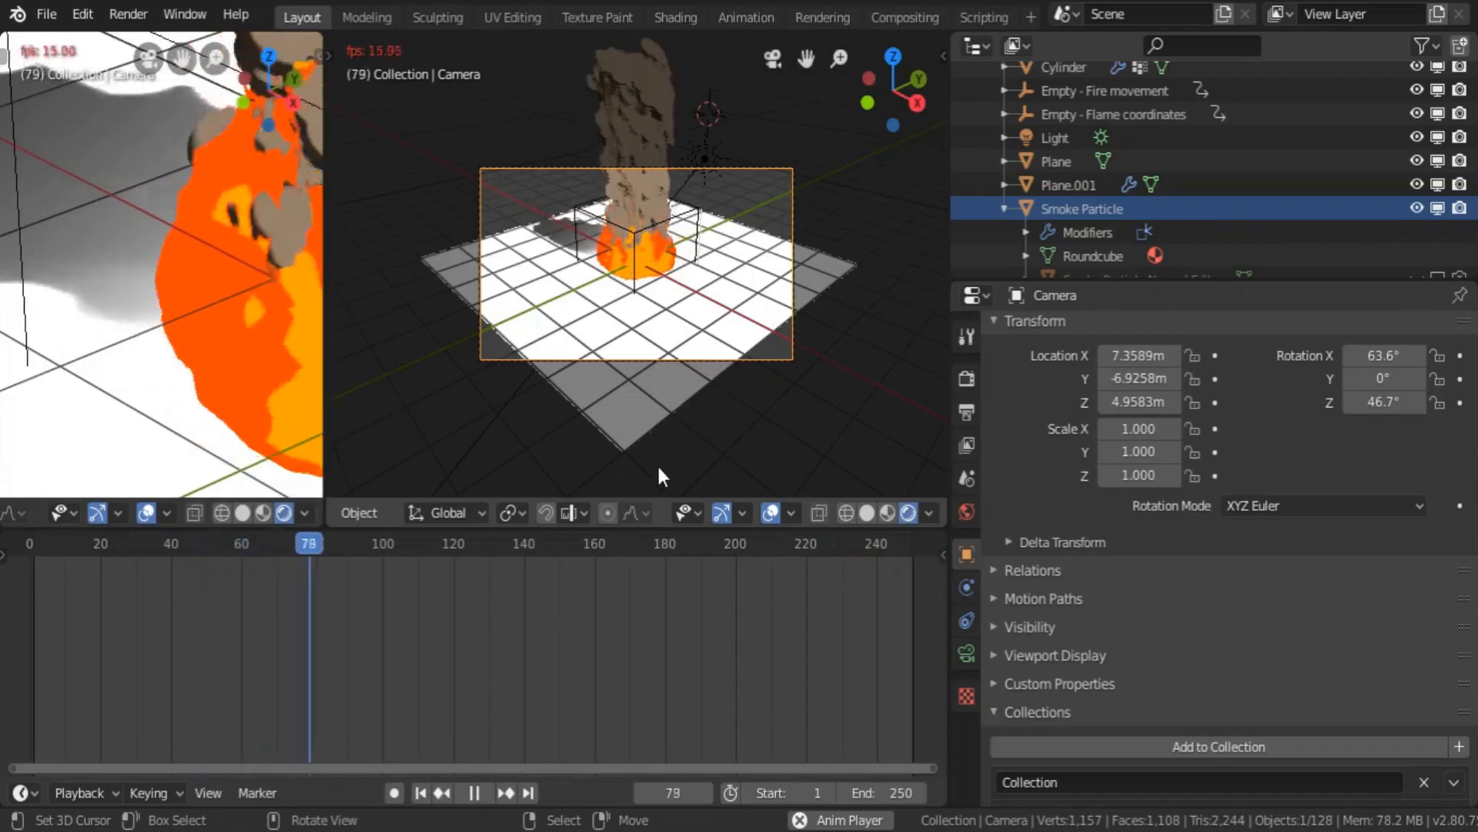
click(475, 792)
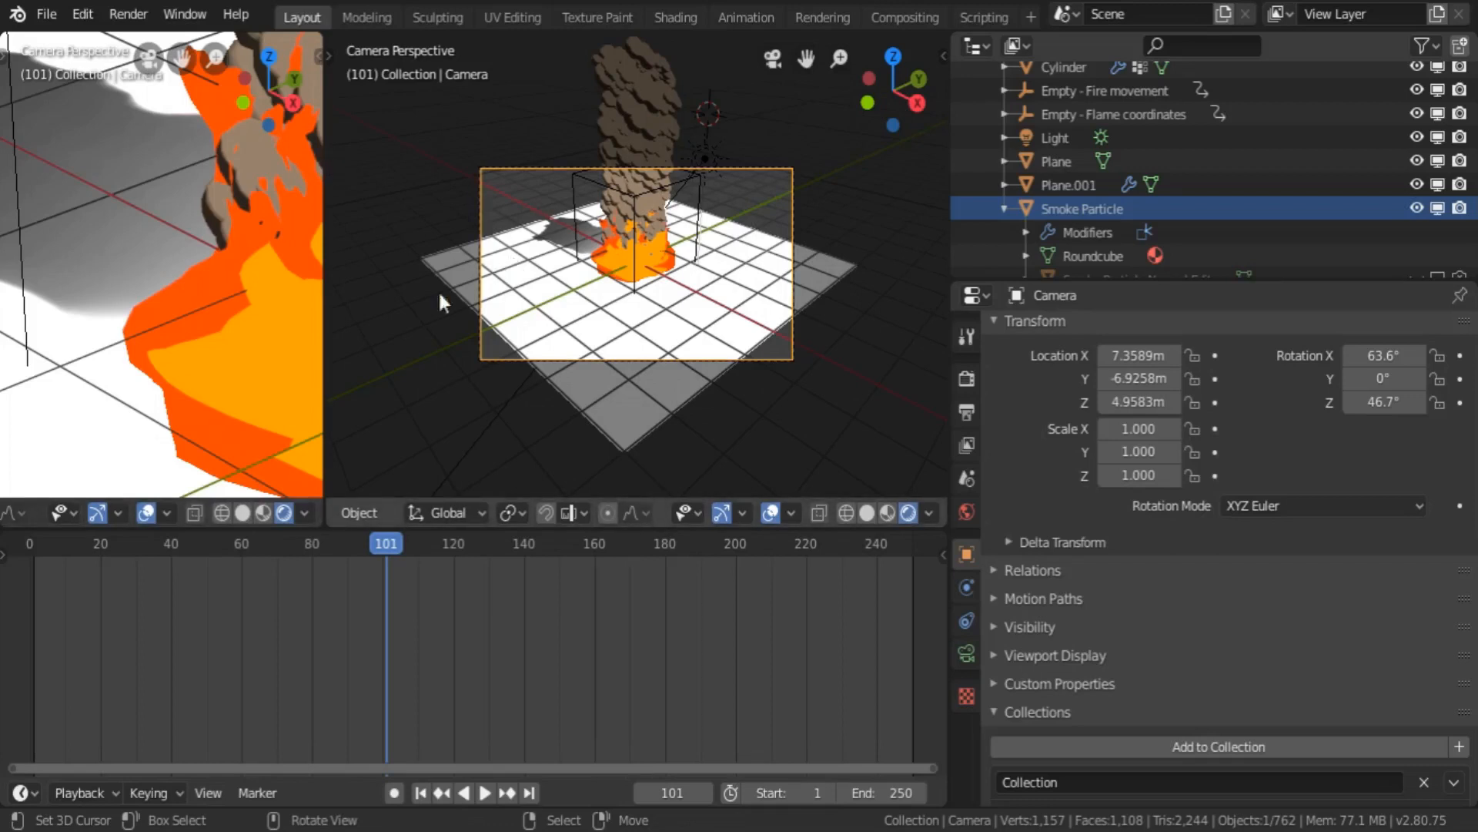
scroll(148, 268, down, 5)
middle_drag(647, 304, 626, 353)
key(g)
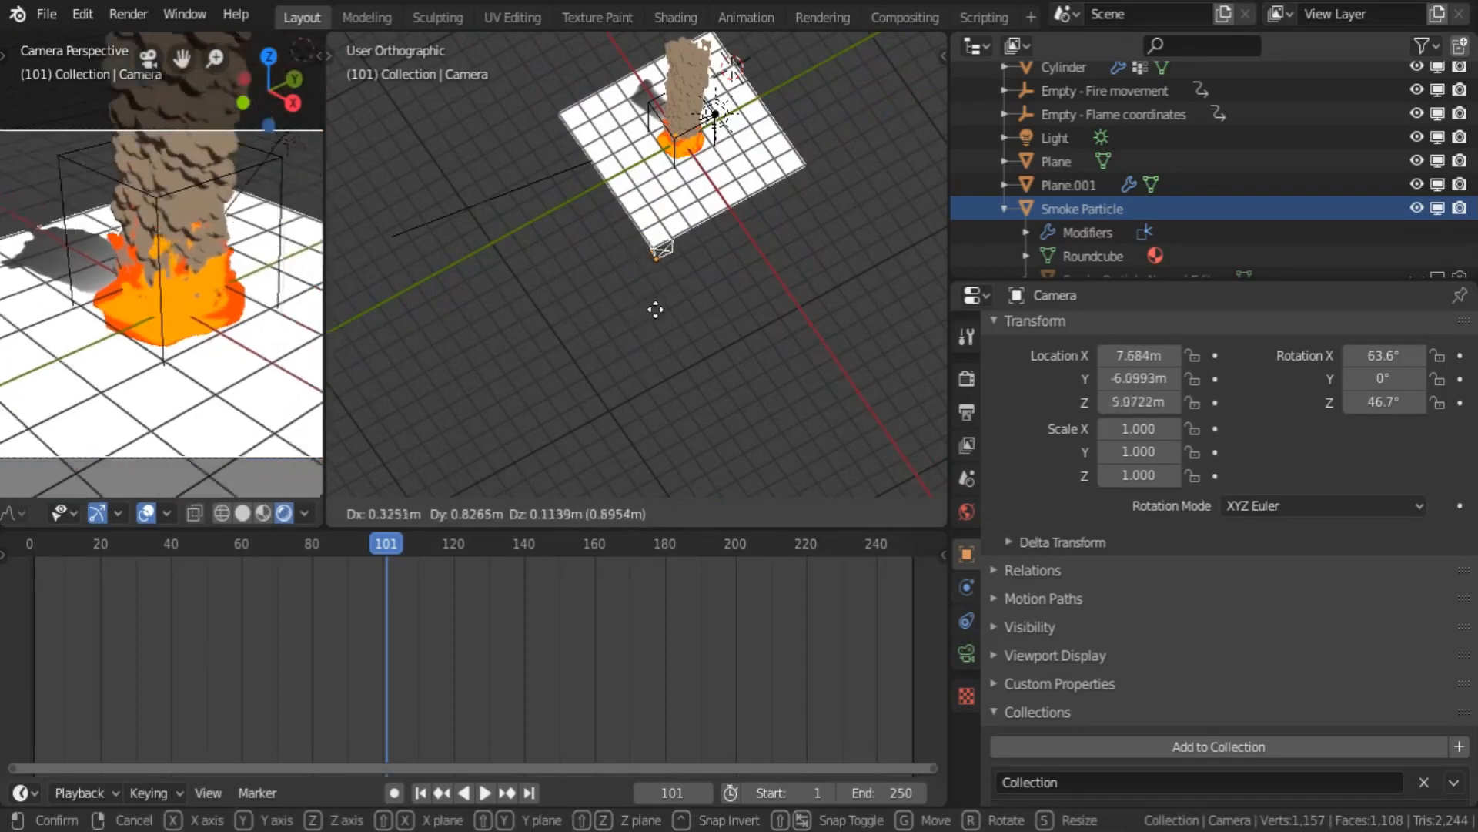
click(753, 312)
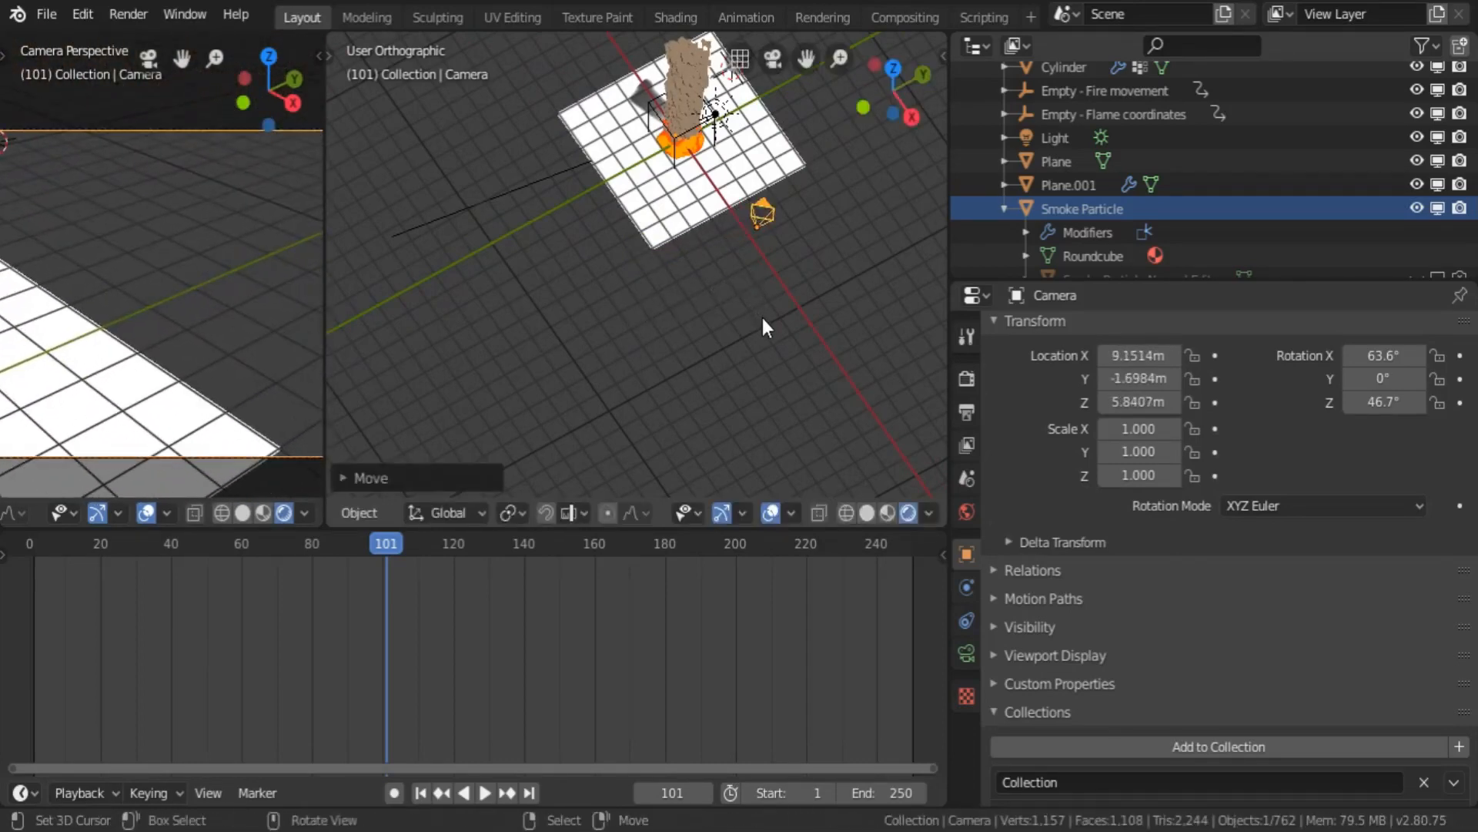
key(r)
key(z)
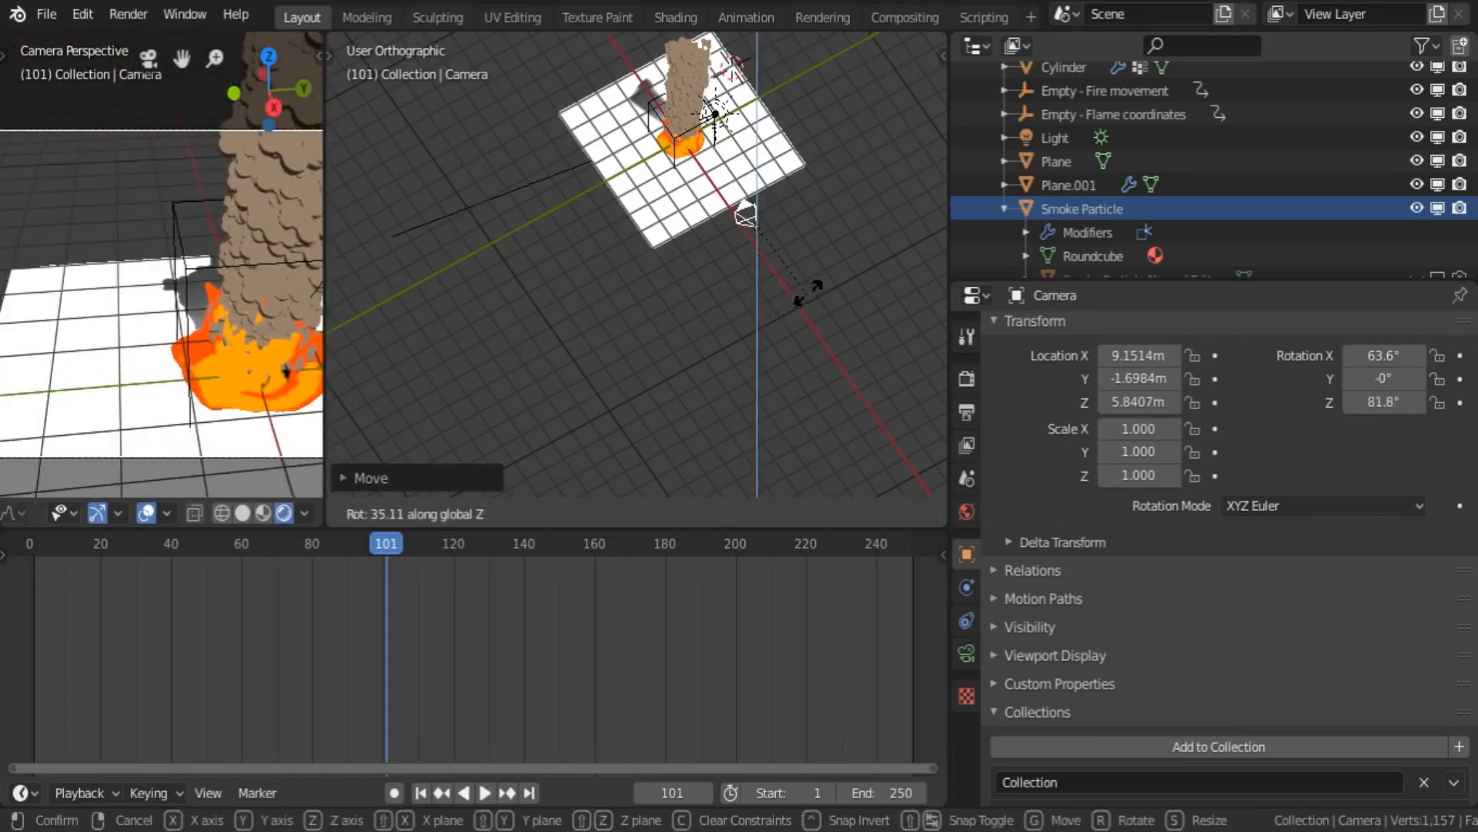
click(810, 293)
- Move the camera along Y to about 0.29 m and lower it along Z to about 2.36 m
key(g)
key(y)
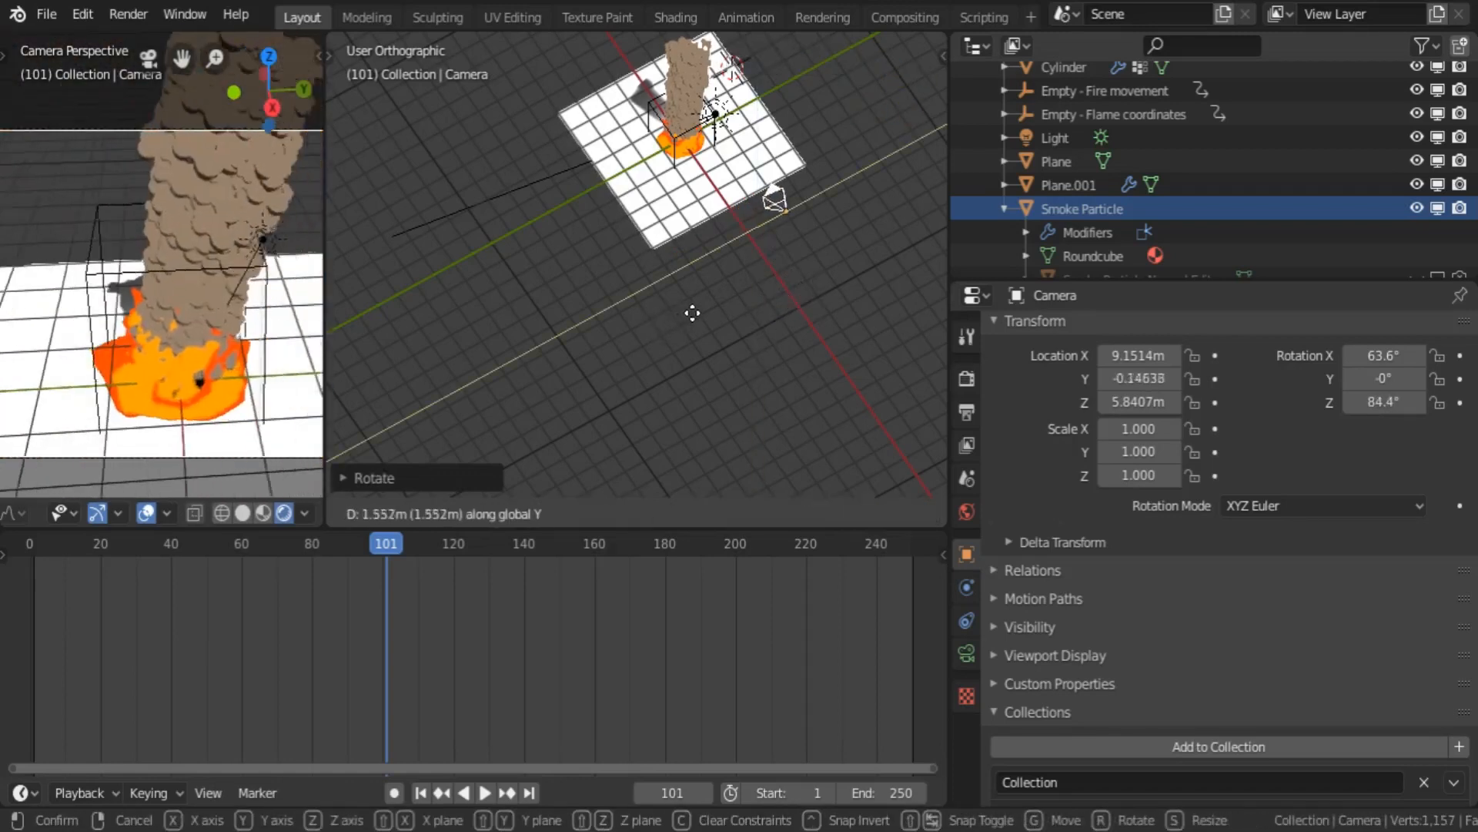
click(715, 245)
key(g)
key(z)
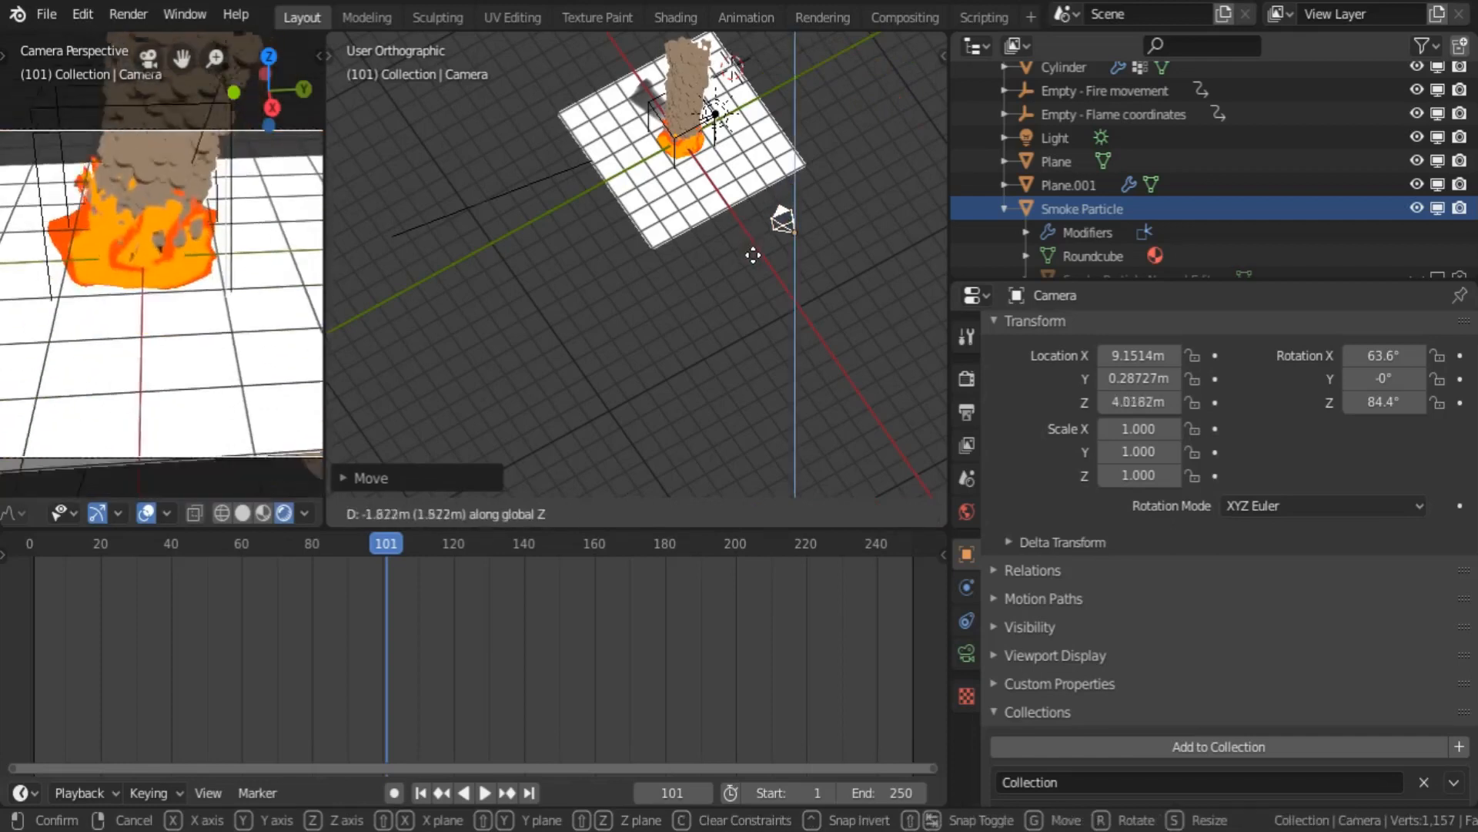
click(753, 274)
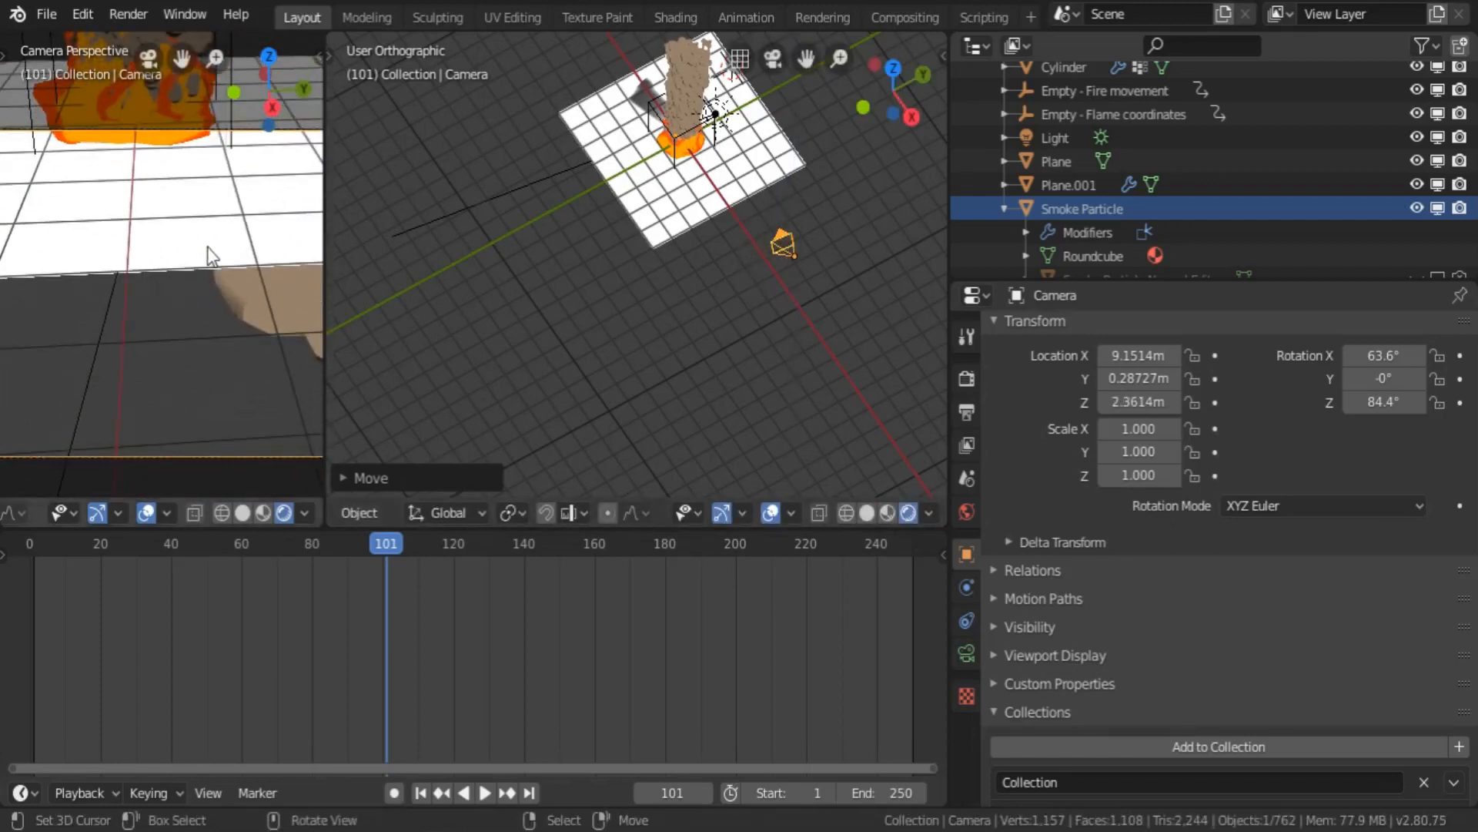
- Rotate the camera up to about X 81.9°, Y -0.8°, Z 87.4° to frame the fire, and widen the camera viewport
key(r)
key(r)
click(215, 294)
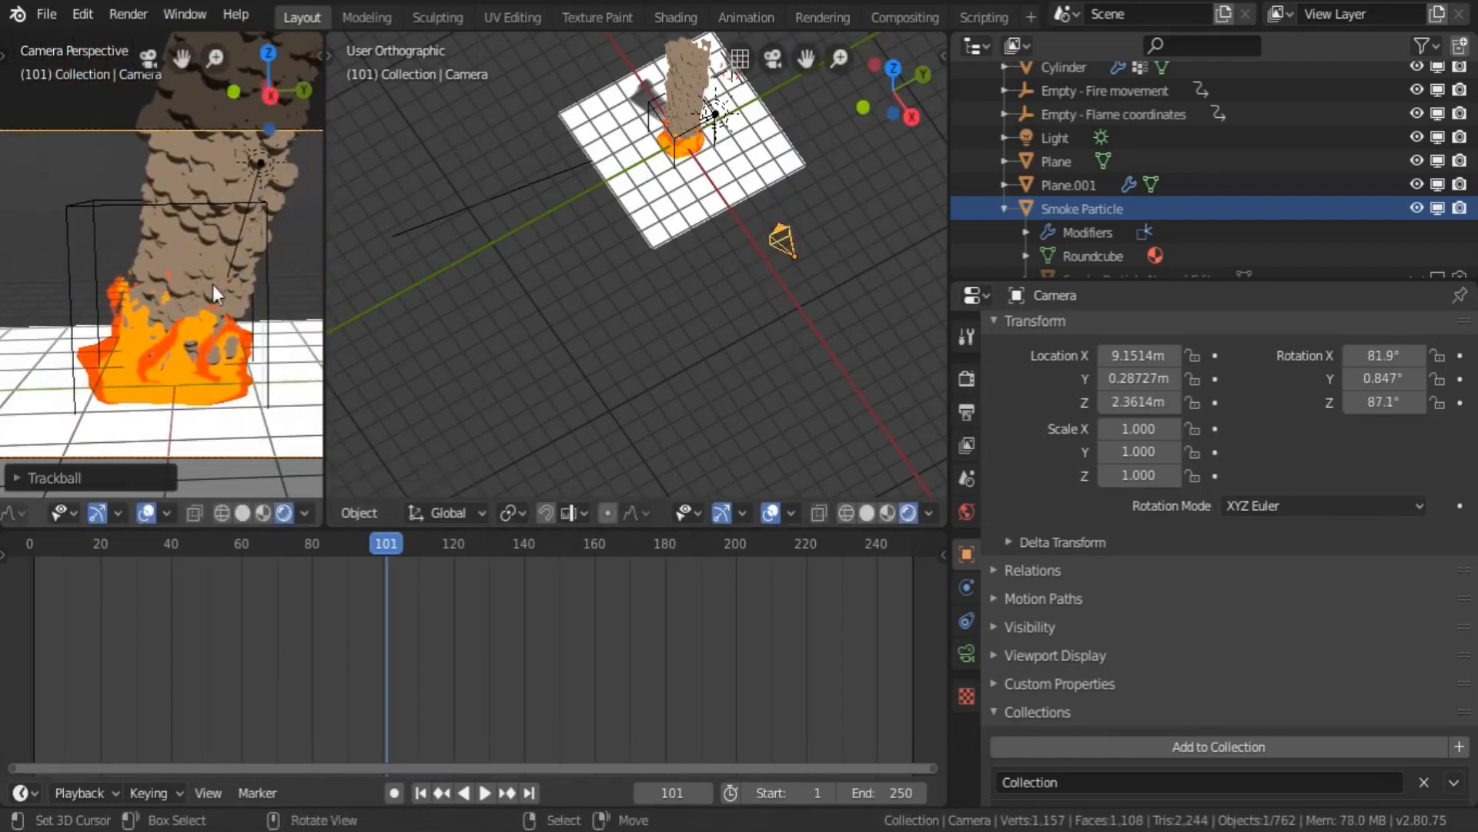
key(r)
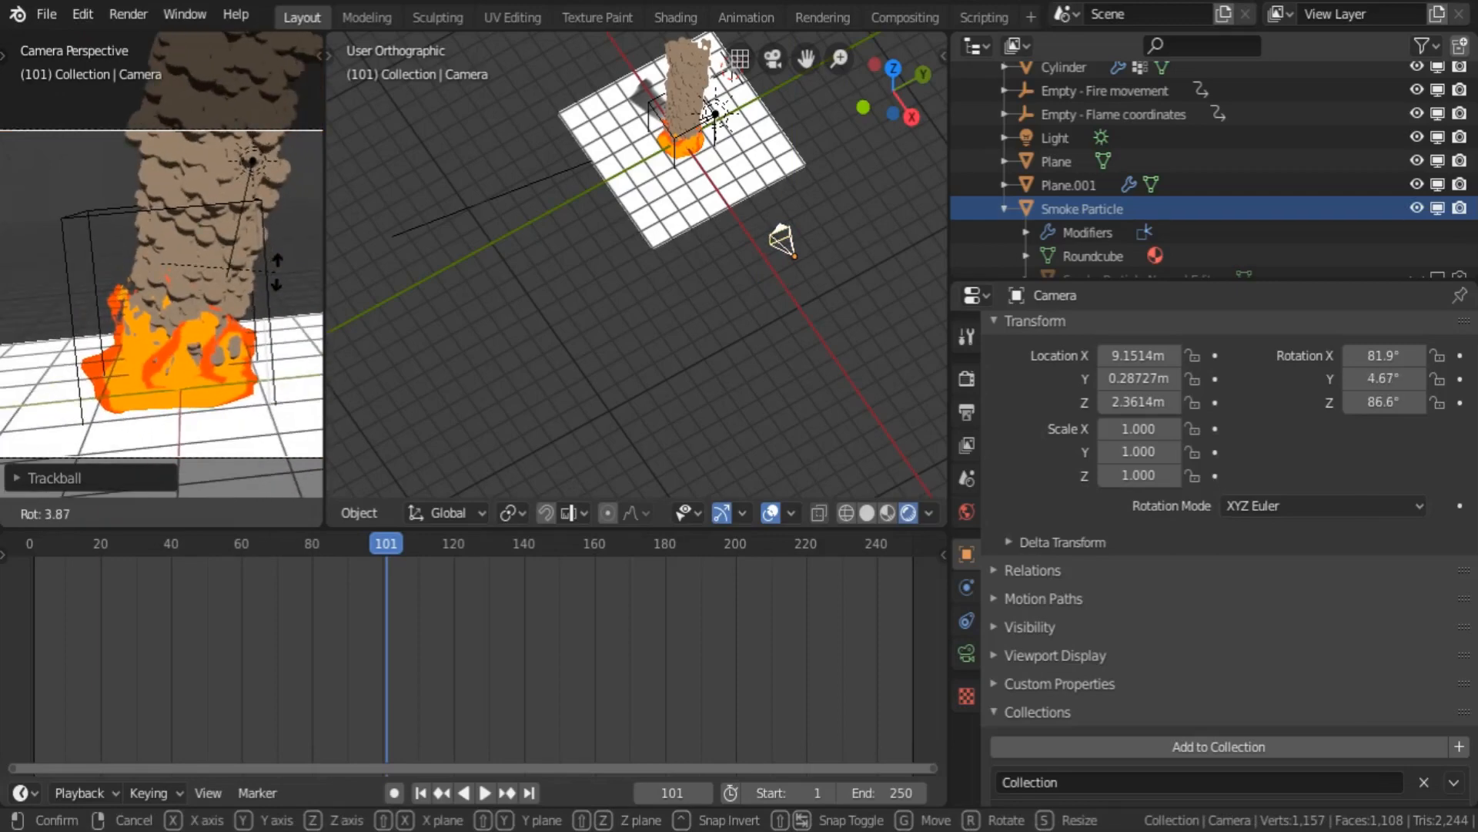
click(306, 48)
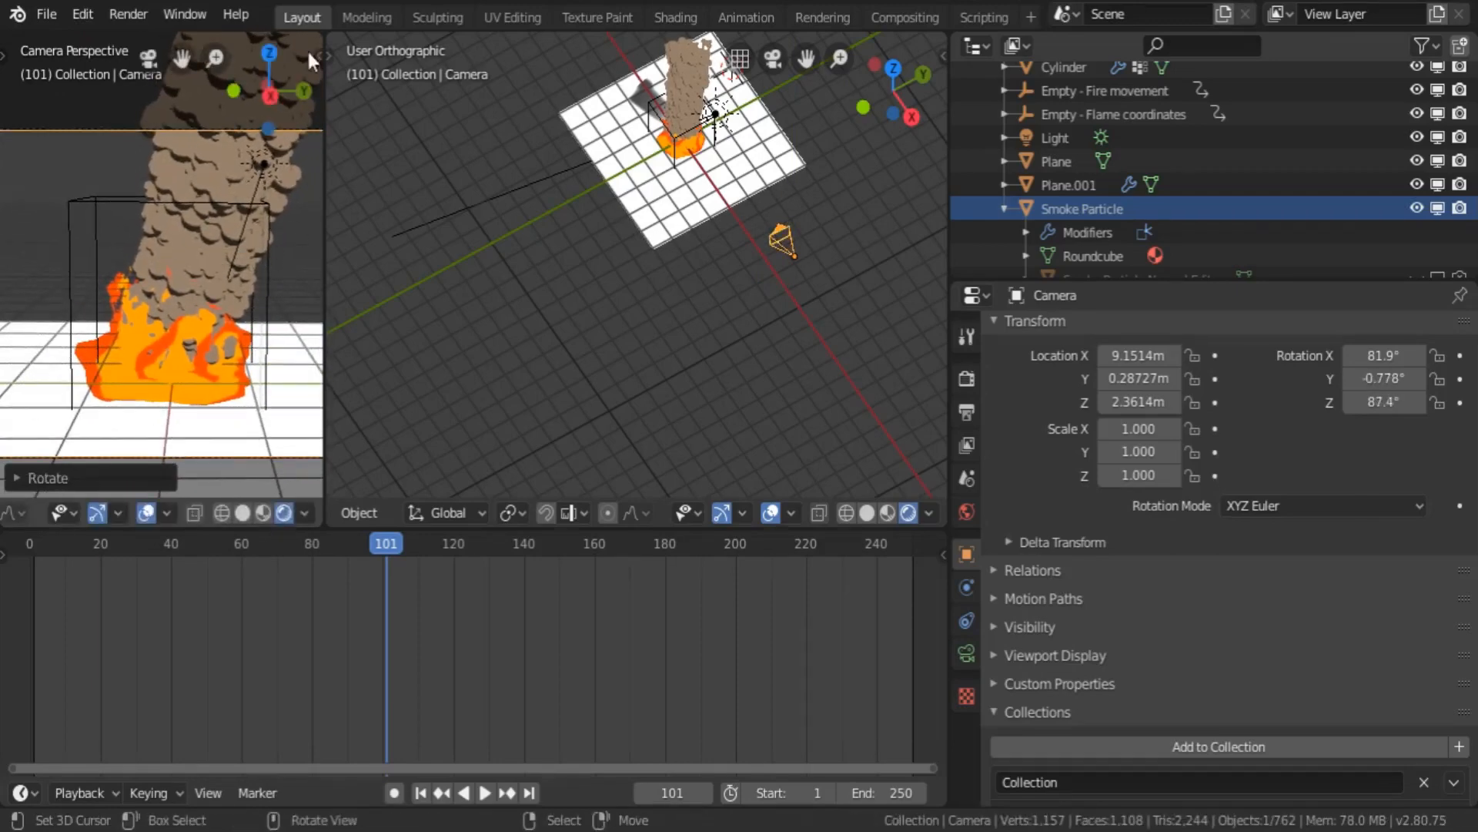
drag(326, 121, 459, 125)
- Enable Rotation for the smoke emitter's particles, with Randomize set to 1 and Randomize Phase set to 2
click(395, 185)
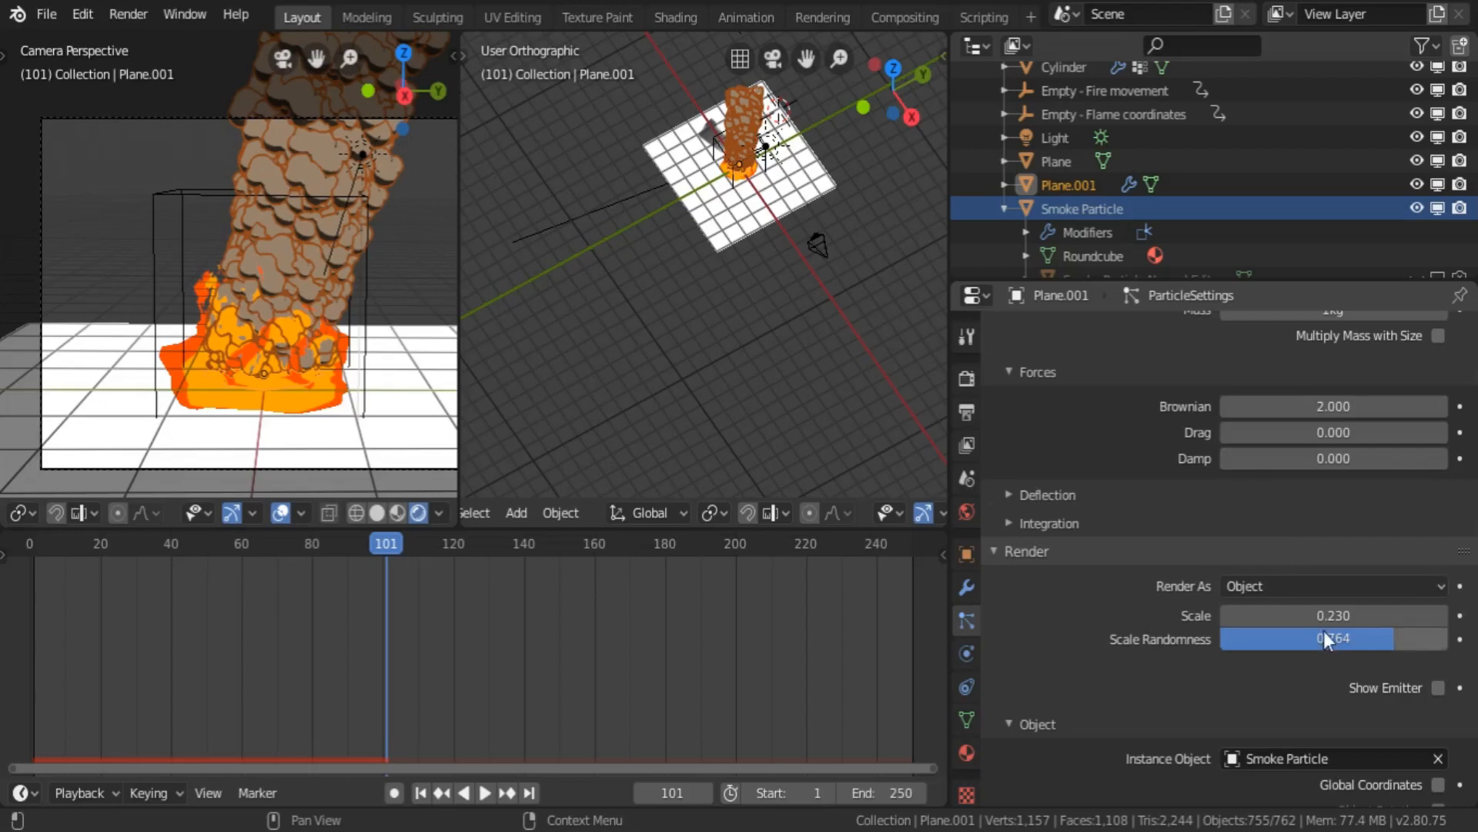
scroll(1049, 454, up, 5)
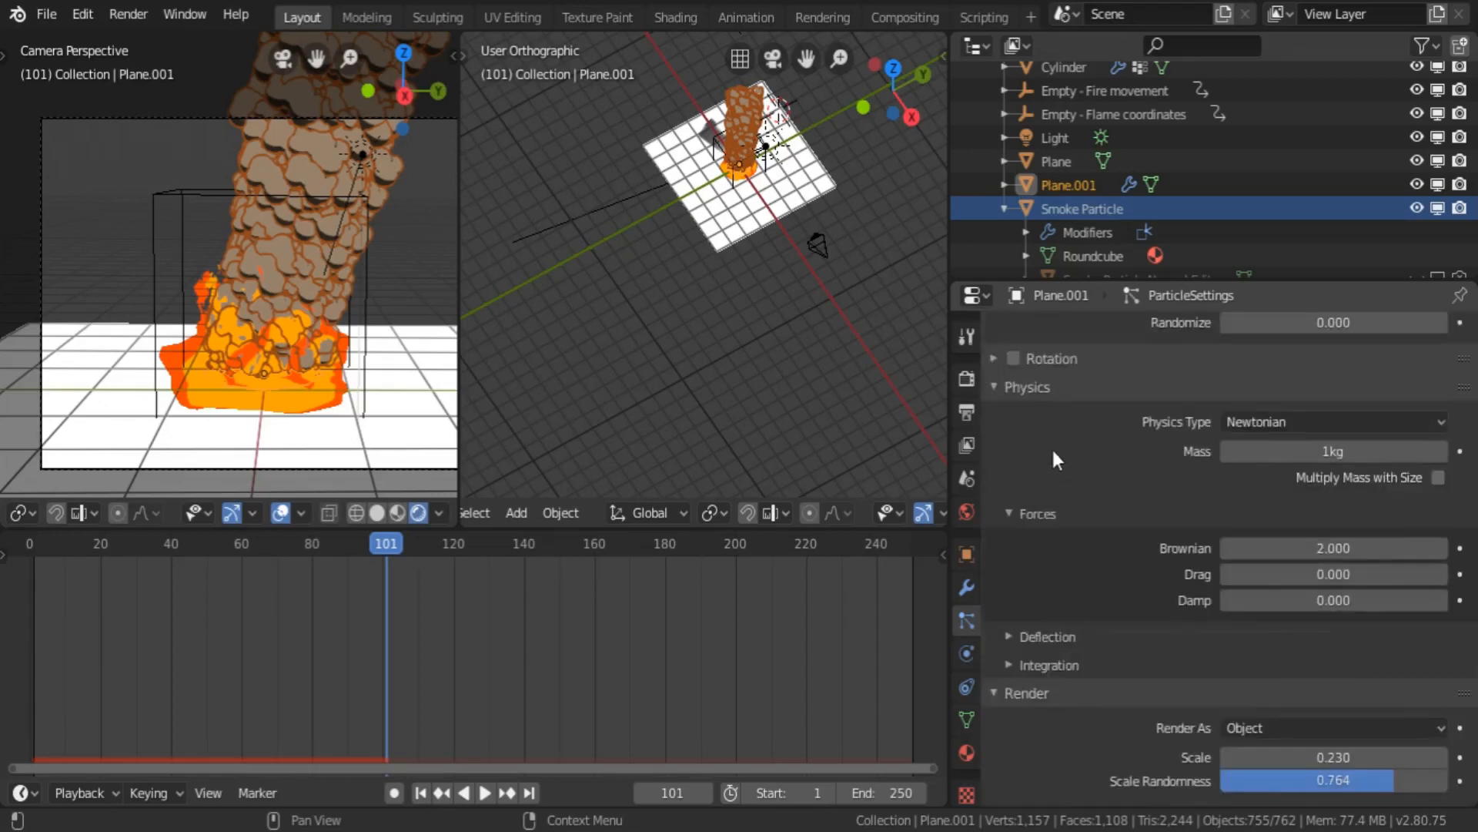
scroll(1051, 454, up, 3)
click(1013, 453)
click(995, 453)
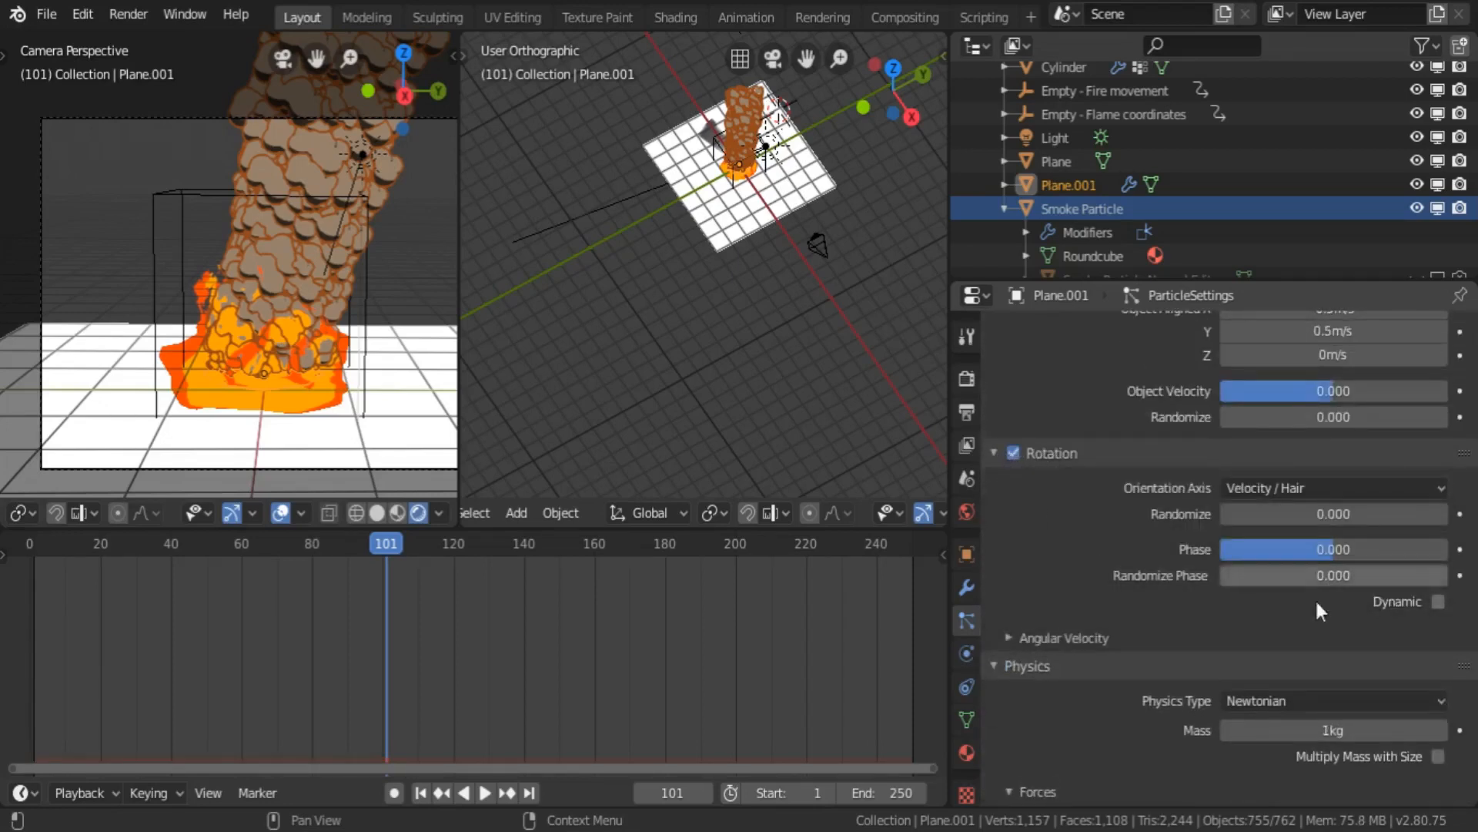
drag(1287, 516, 1425, 515)
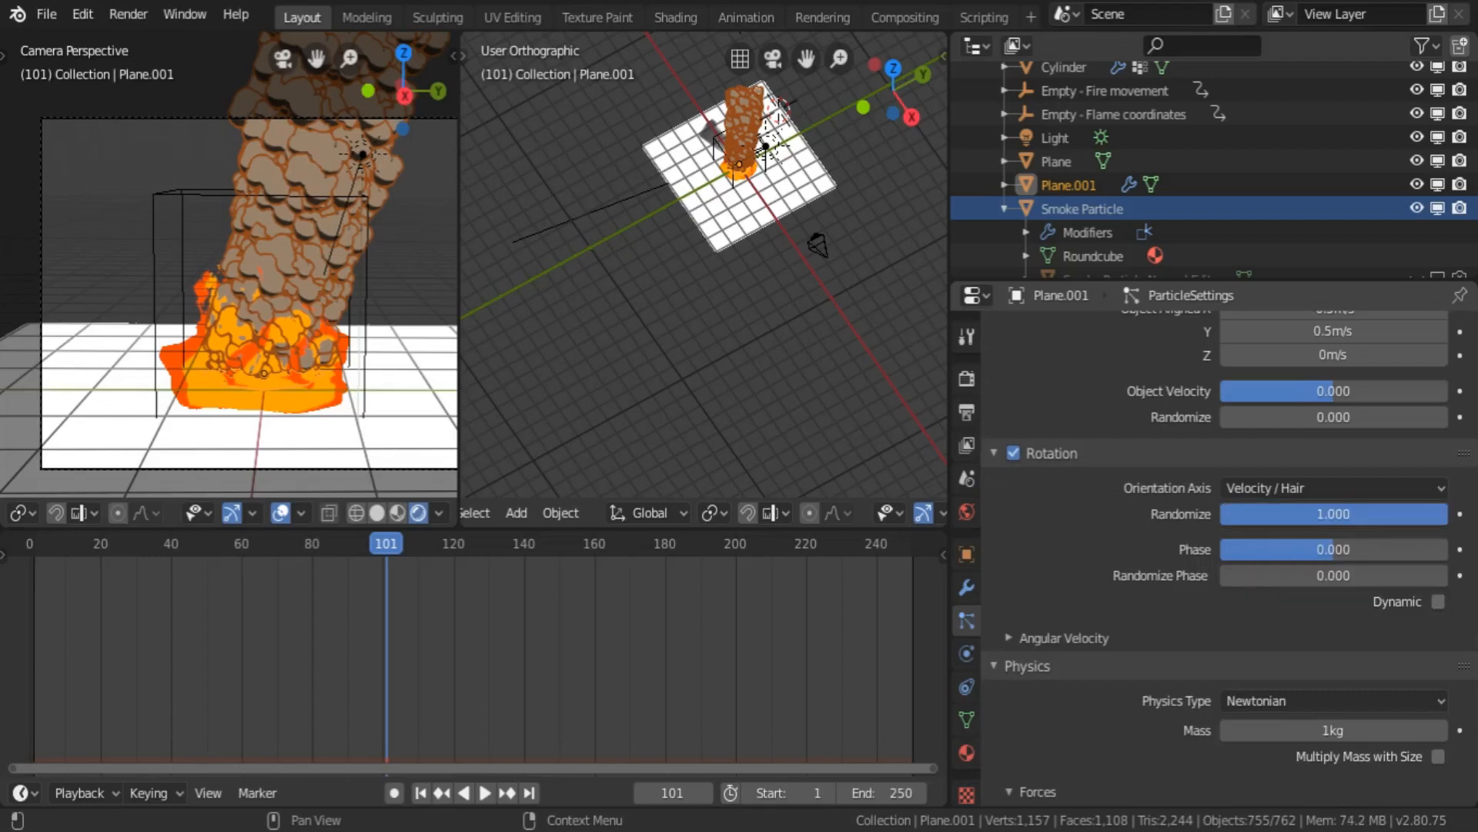
drag(1283, 574, 1432, 575)
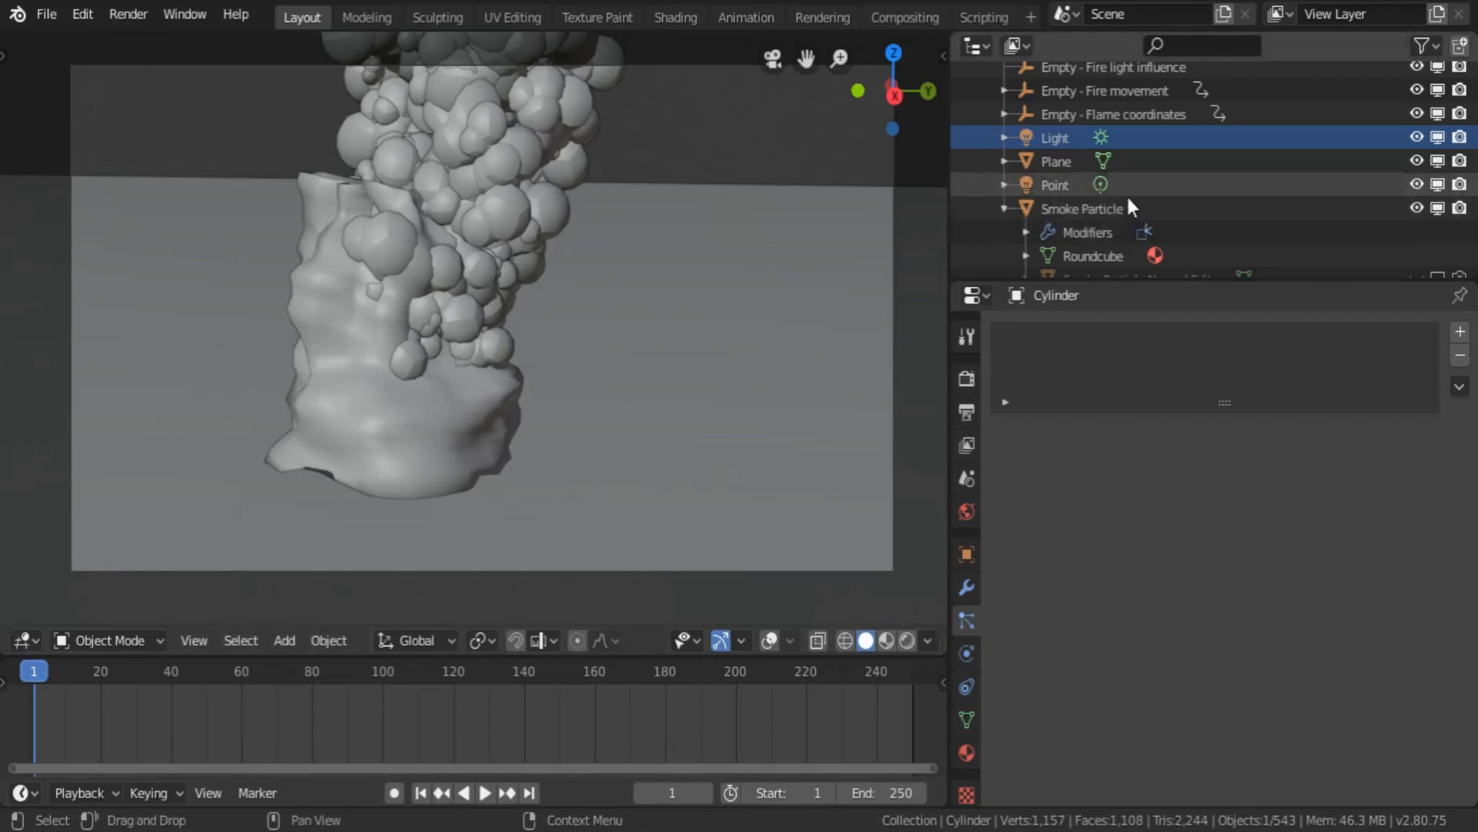
- Select the smoke emitter and delete its baked particle cache
right_click(499, 112)
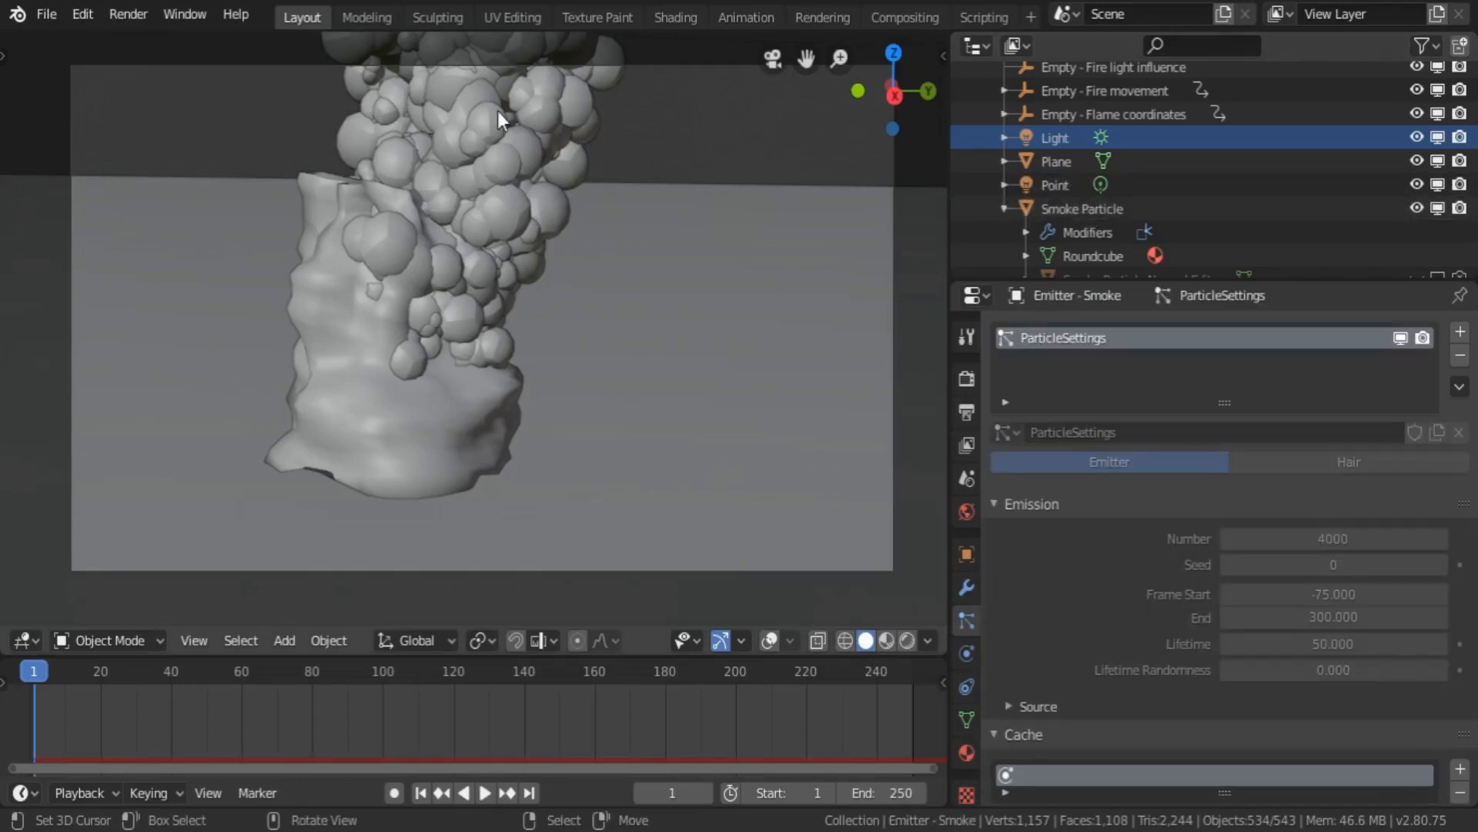
scroll(1109, 600, down, 6)
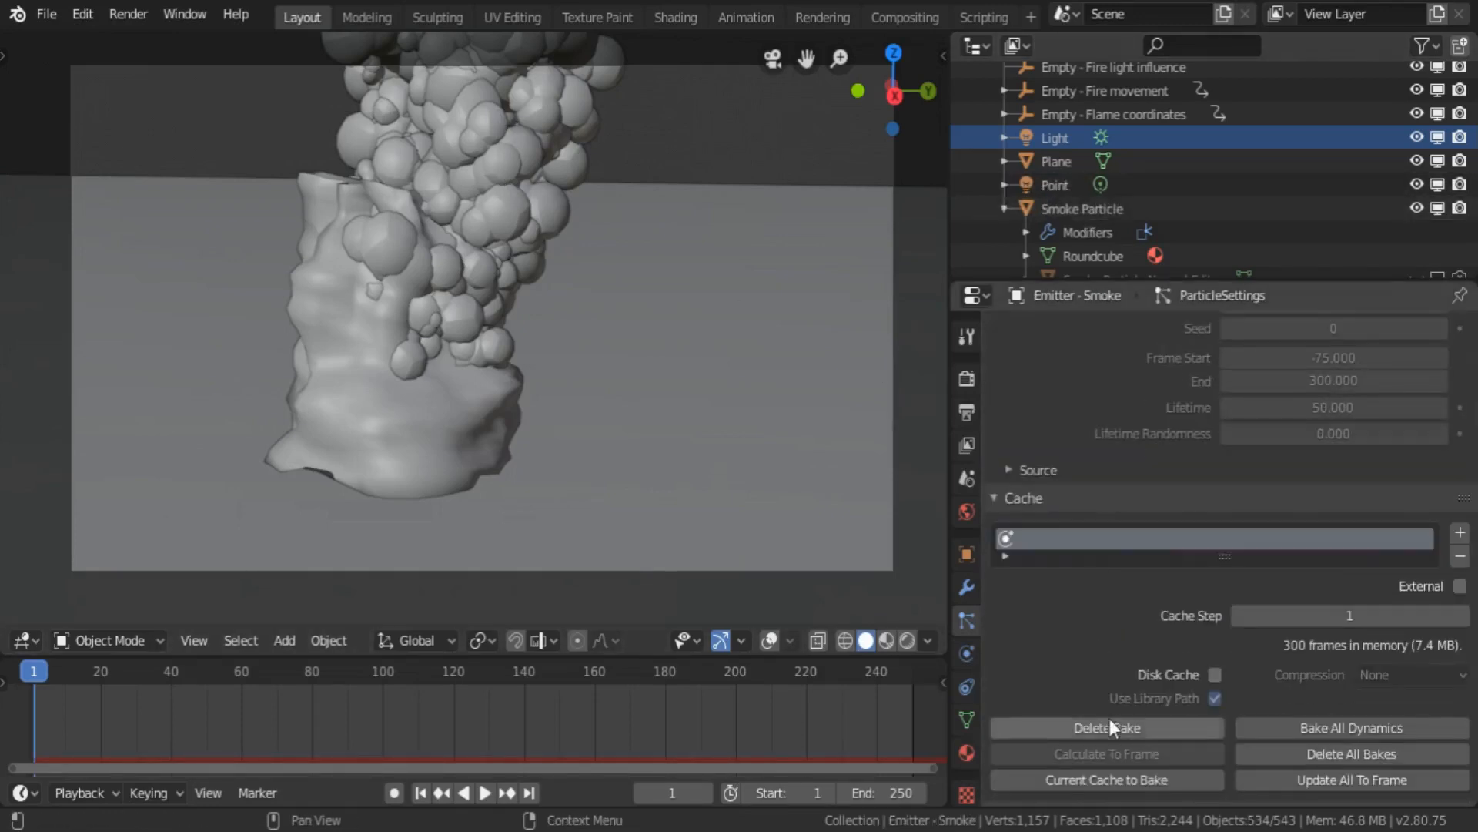
scroll(1115, 624, down, 10)
scroll(1109, 604, down, 3)
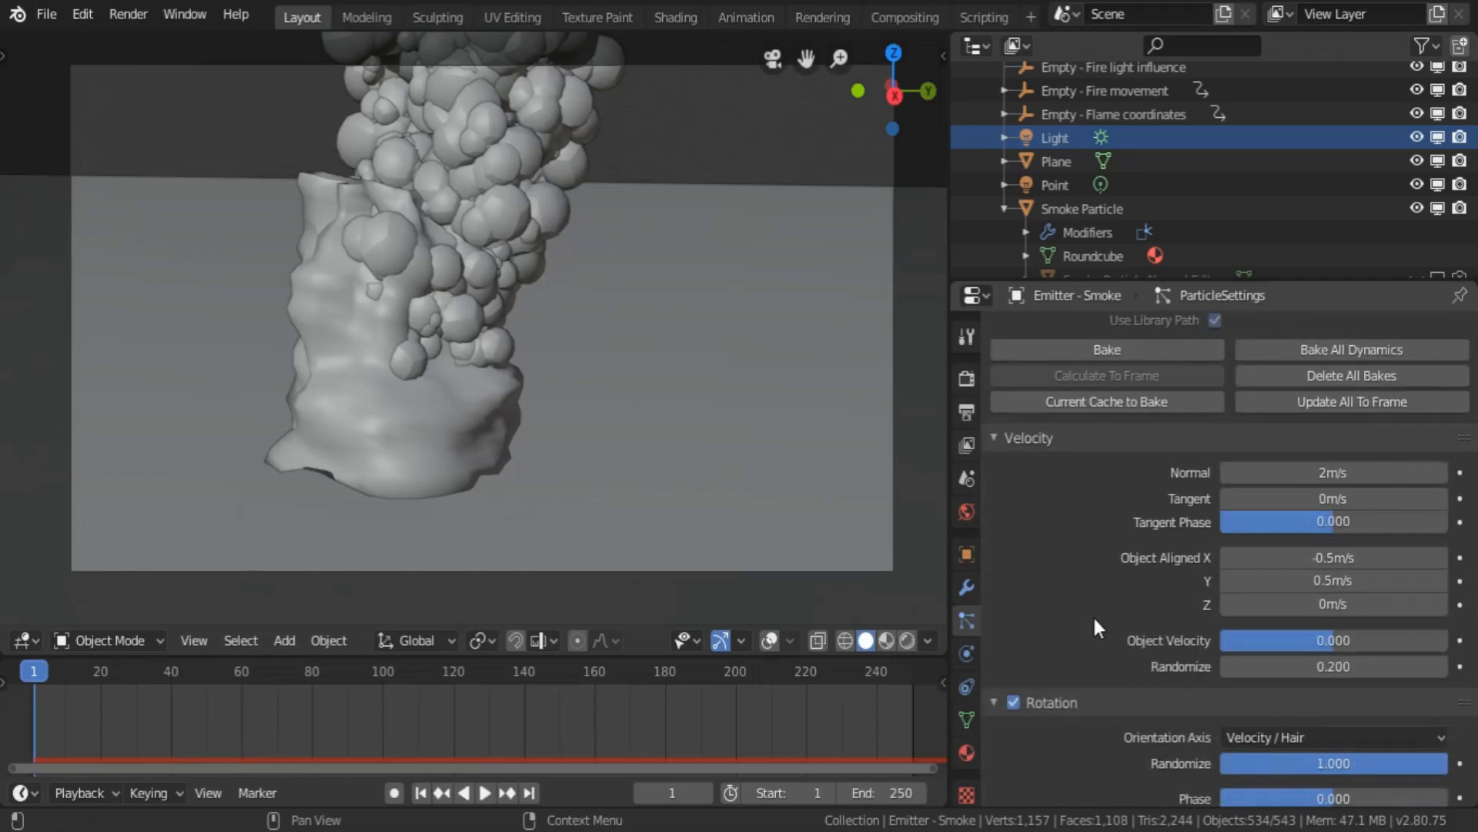
- Set the smoke particles' Angular Velocity amount to 0.2 and play the animation
scroll(1094, 620, down, 5)
scroll(1094, 620, down, 3)
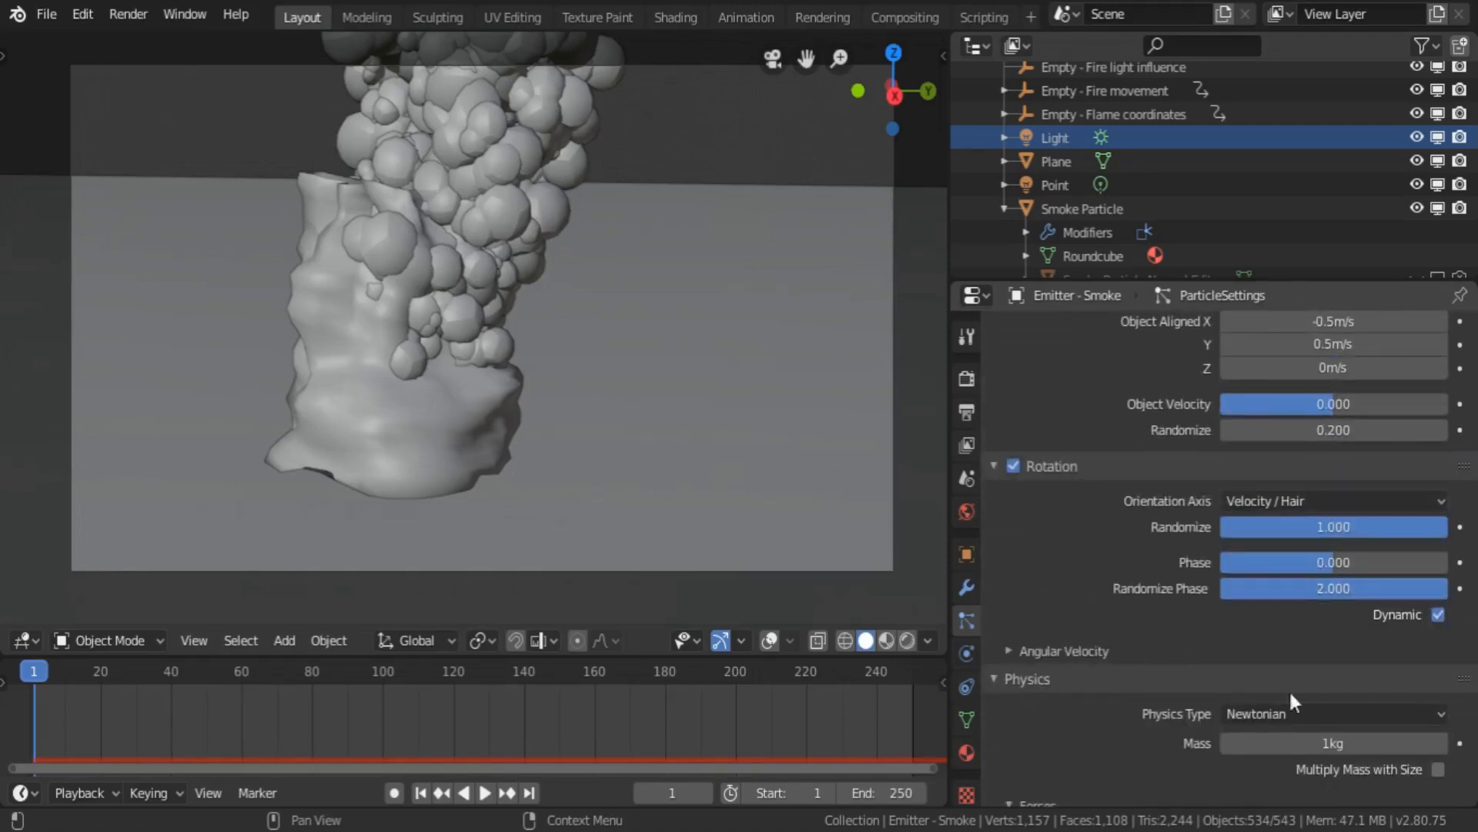
click(1061, 647)
scroll(1171, 585, down, 2)
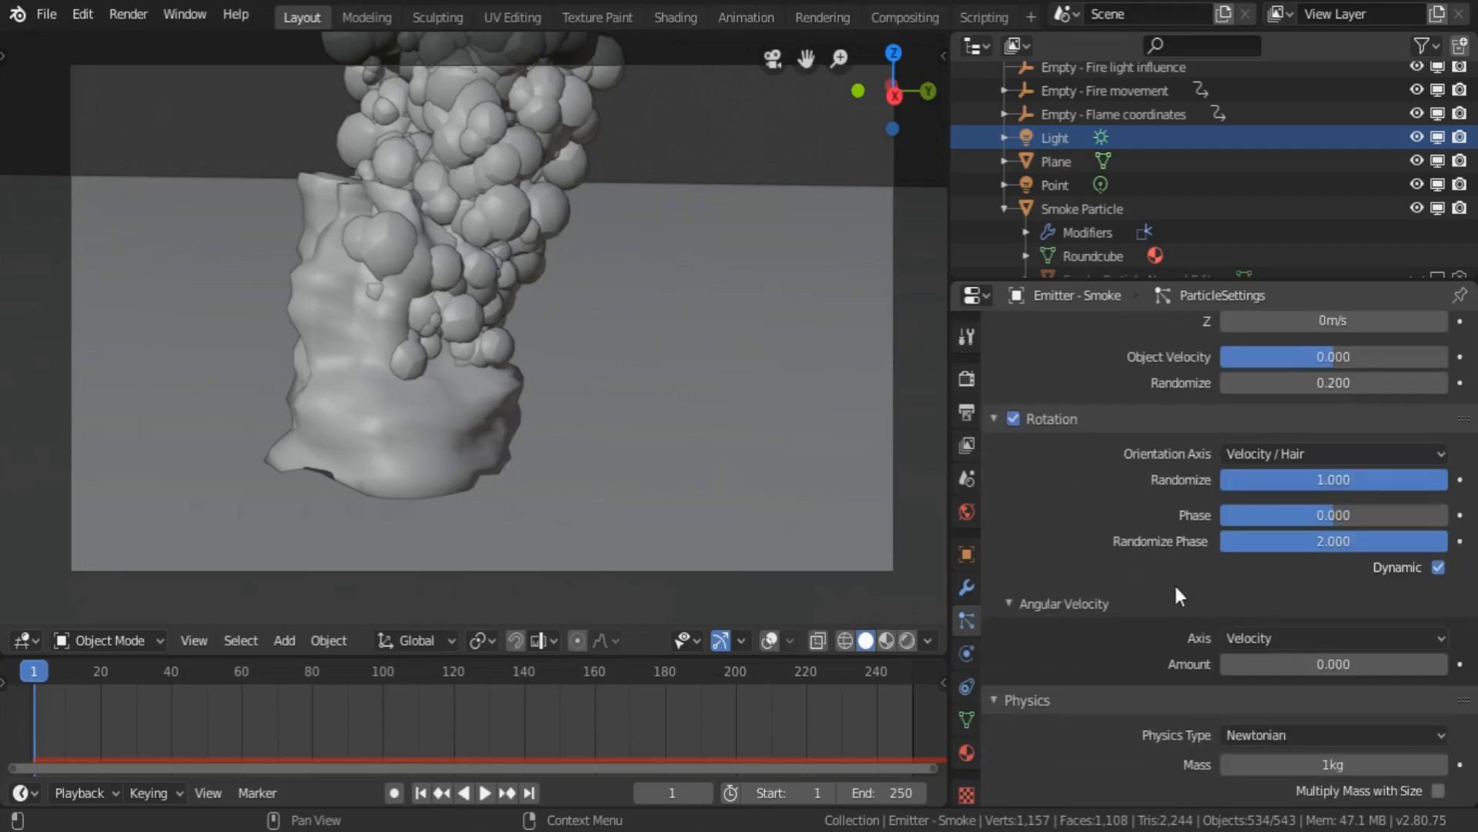
click(1328, 662)
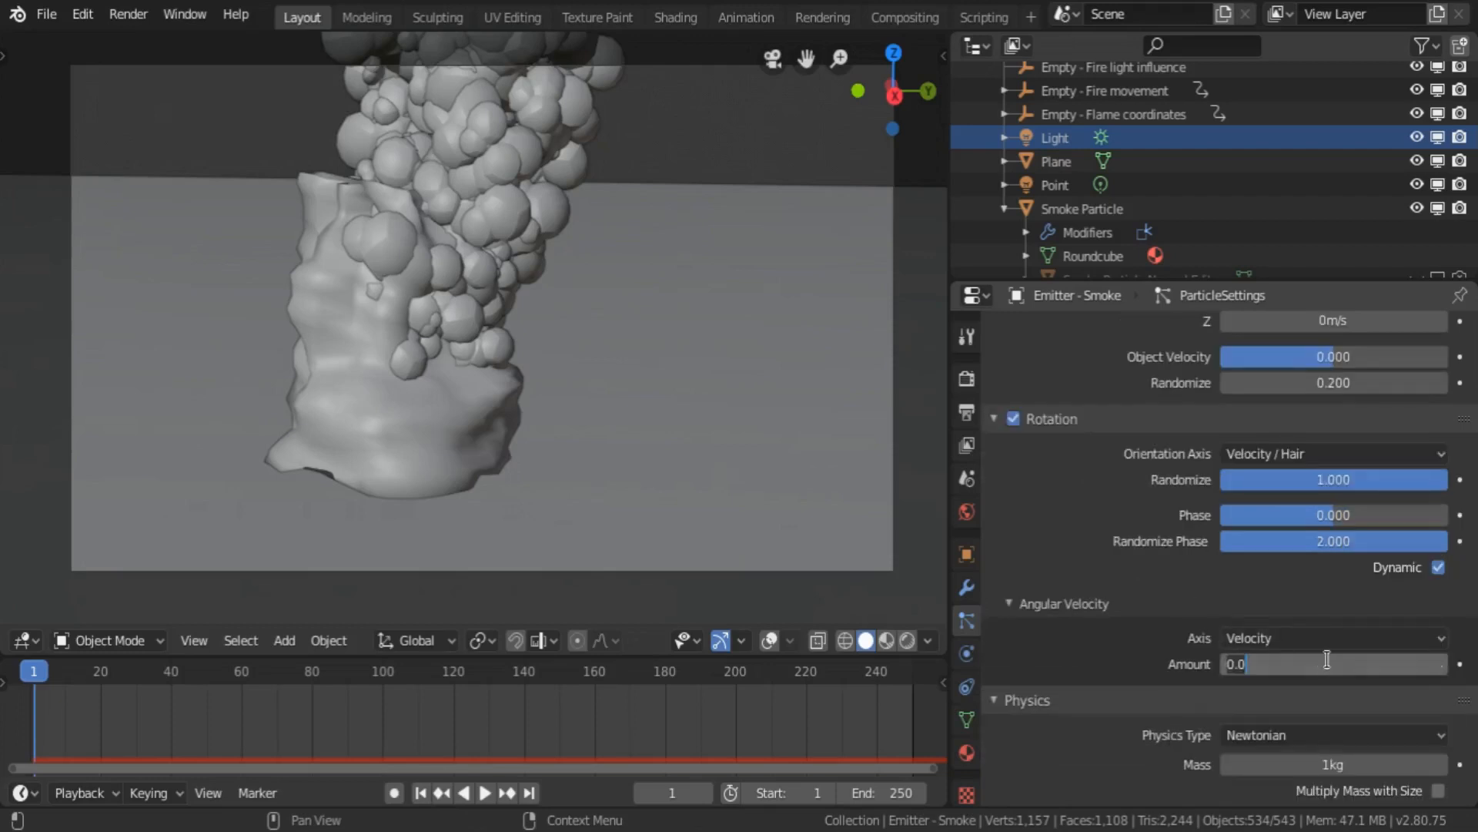
key(Return)
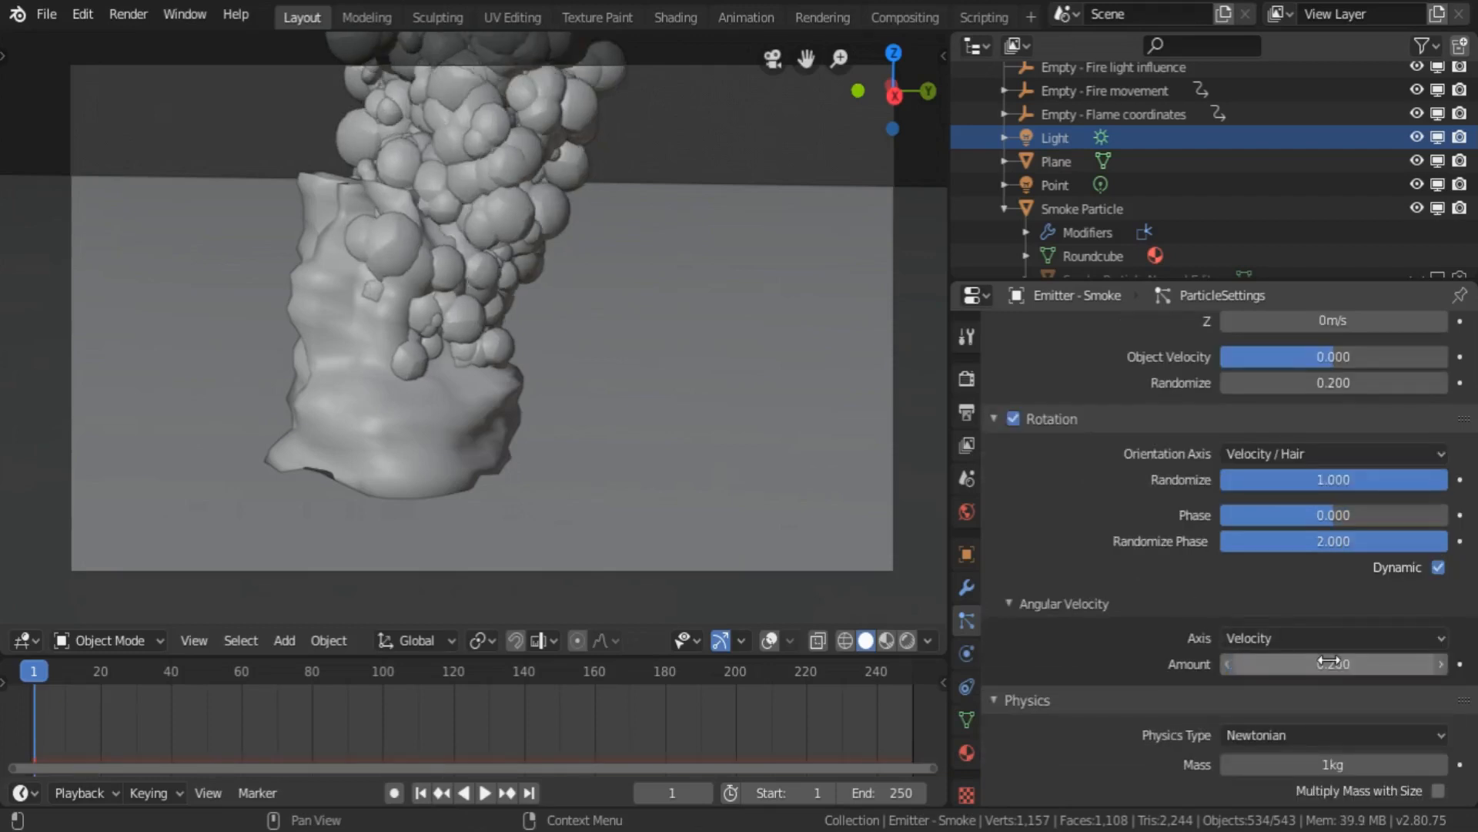
click(485, 793)
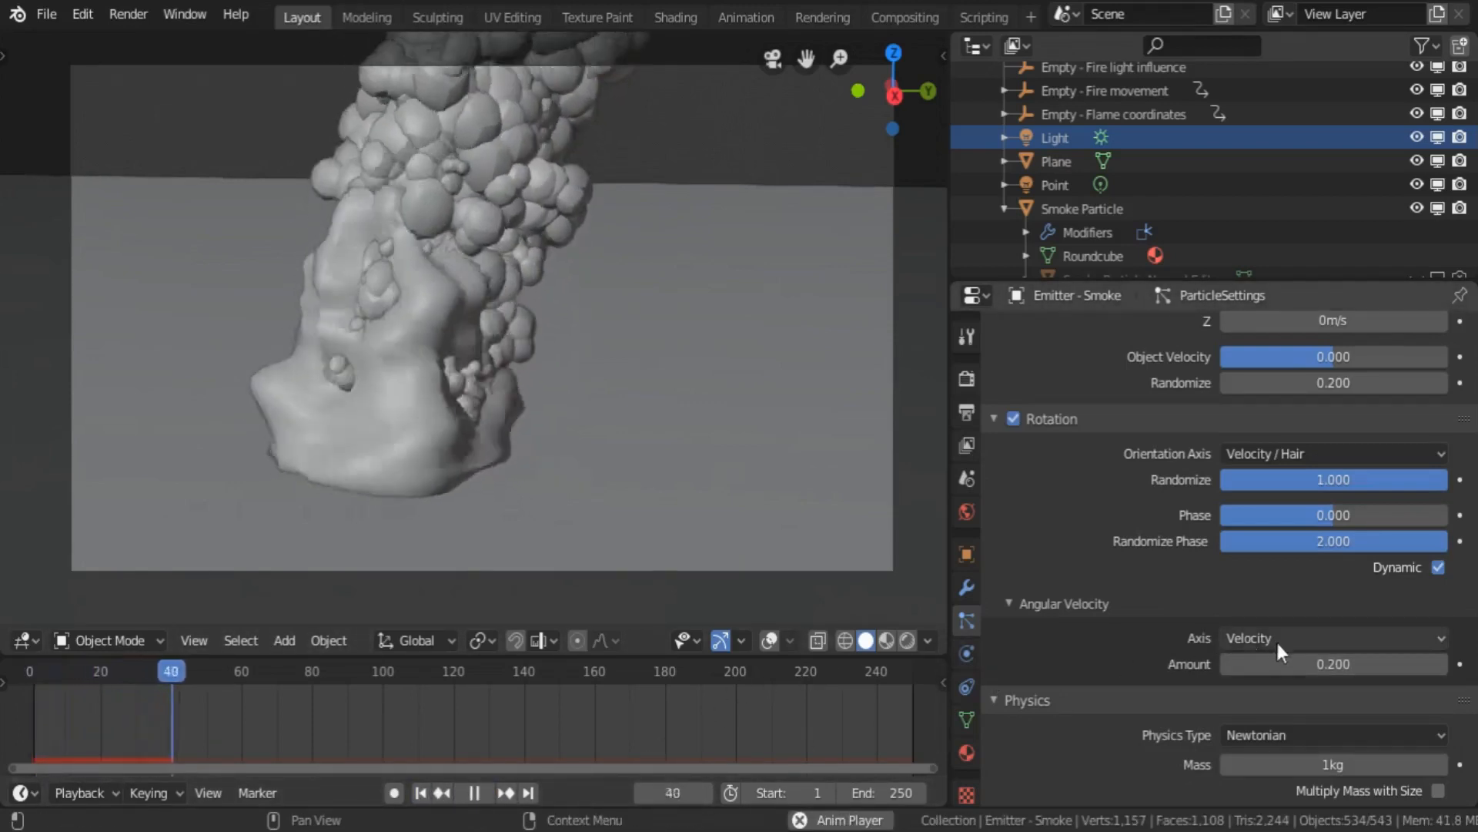
- Try an Angular Velocity amount of 2.7 during playback, and set it to 1 instead
drag(1297, 663, 1355, 663)
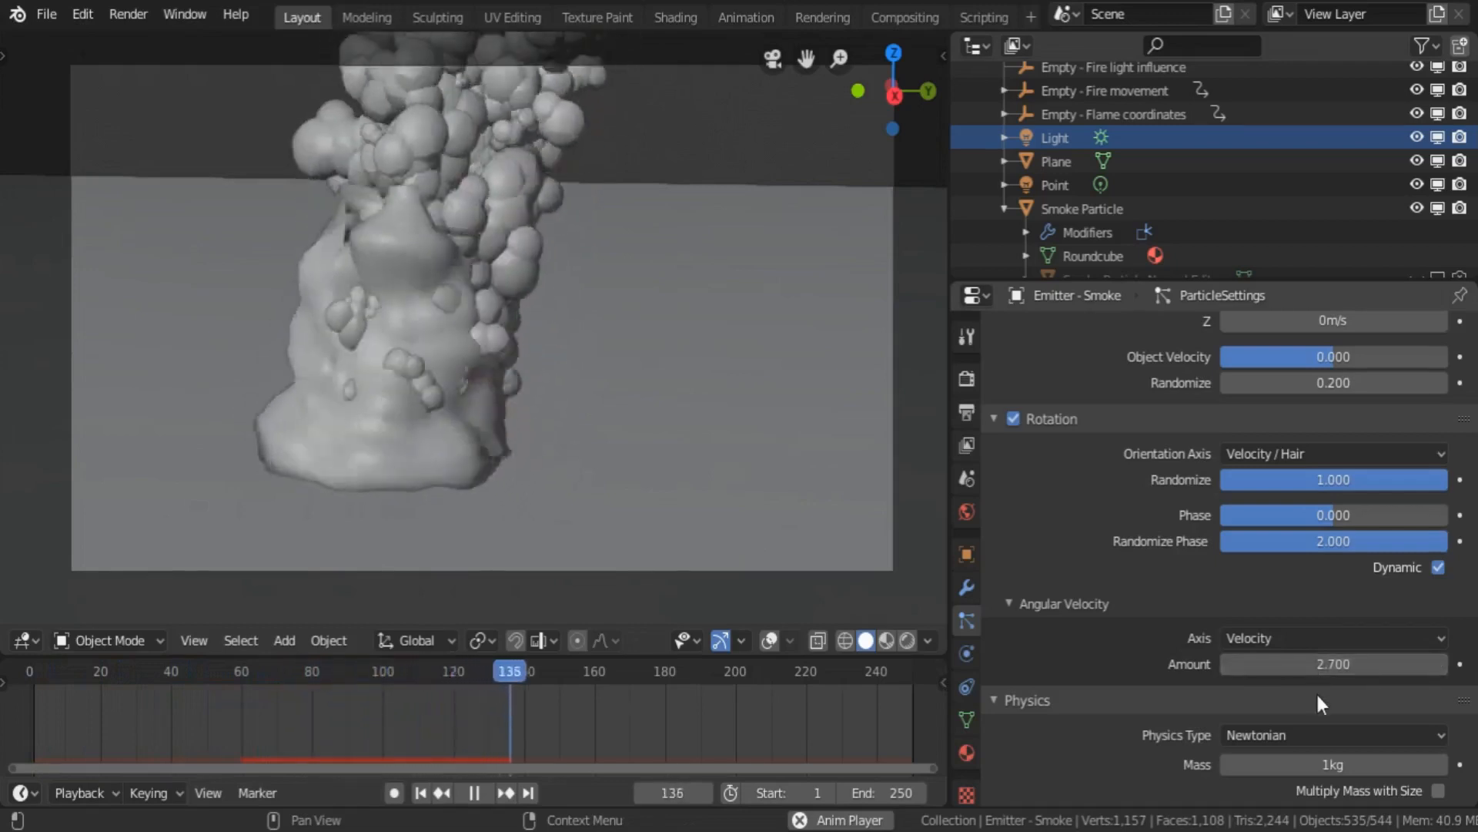
click(1333, 663)
text(1)
key(Return)
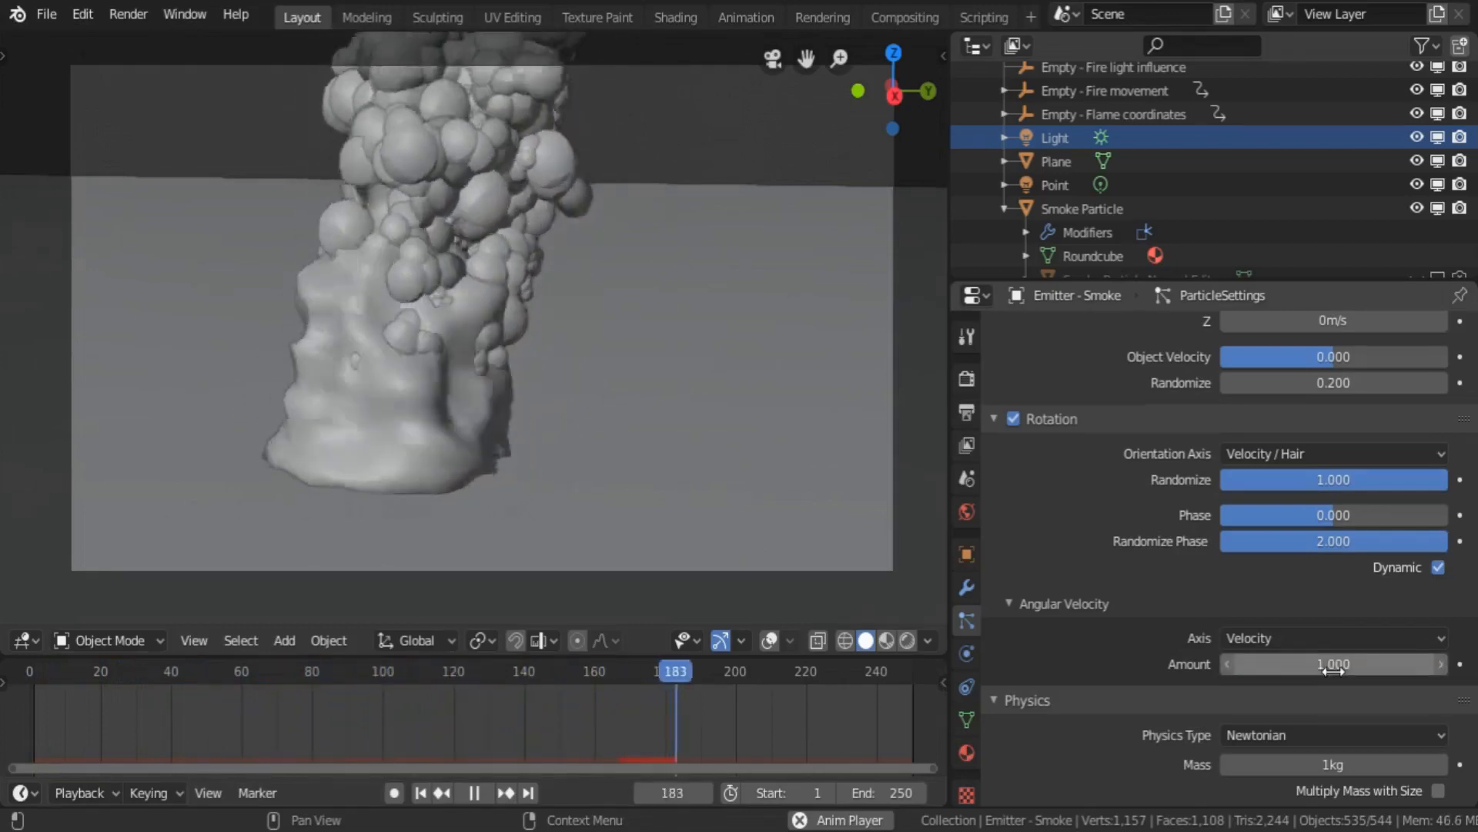
- Set the smoke particles' Angular Velocity amount to 1.5 during playback
click(1333, 664)
text(1.5)
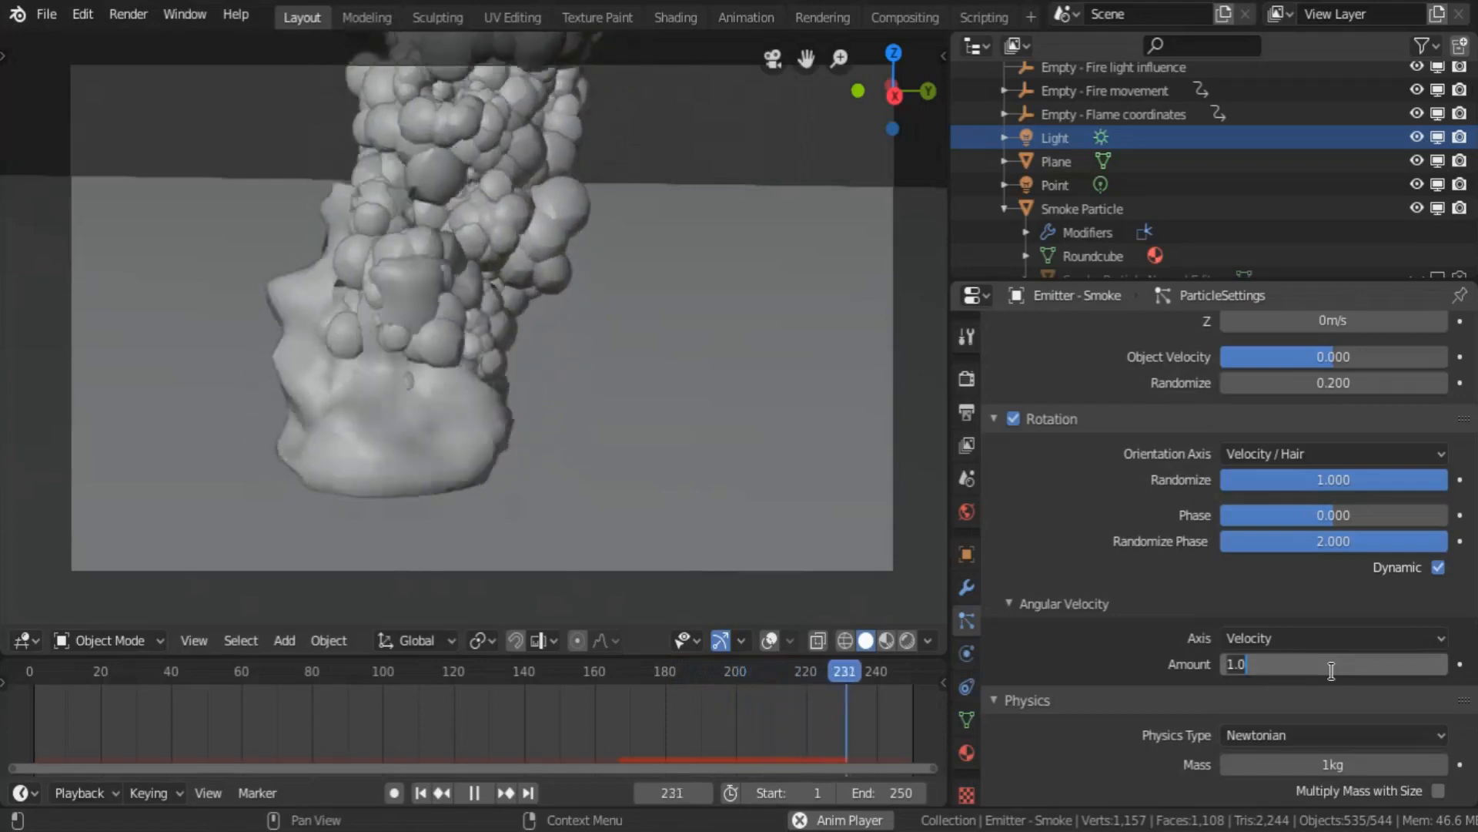
key(Return)
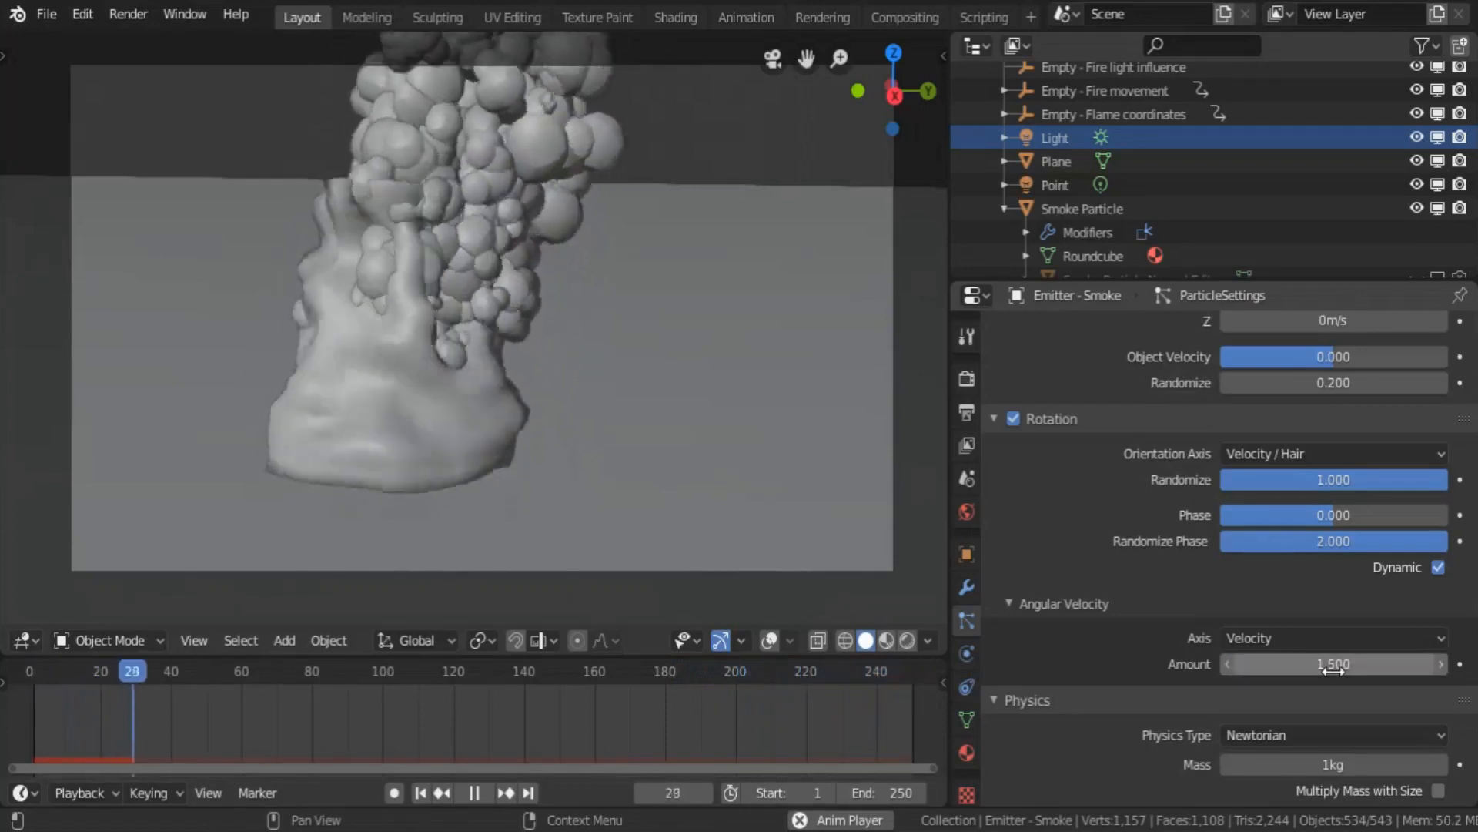
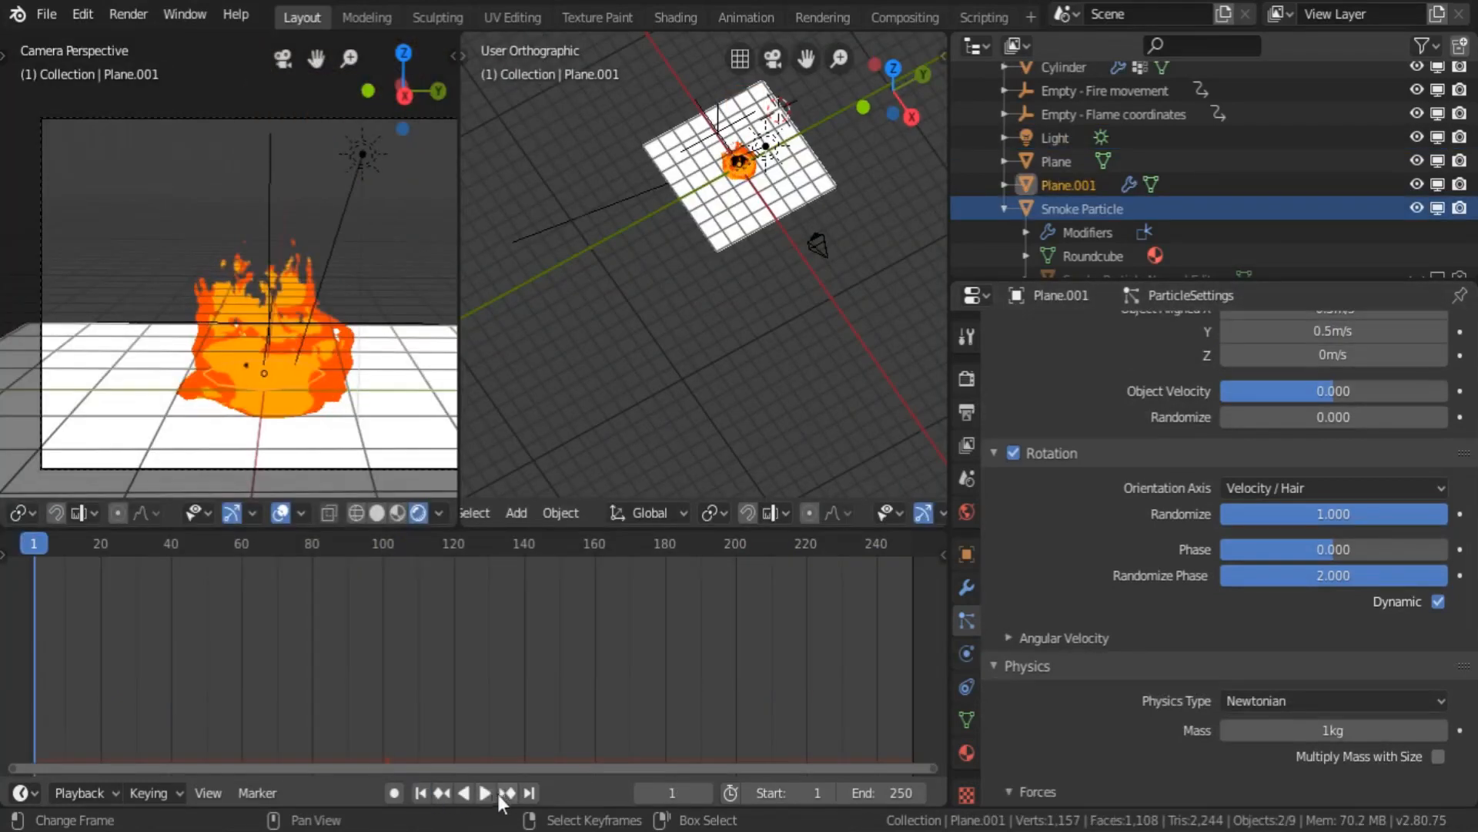
- Play the animation to frame 186 and rotate the light about the global Z axis to a Z rotation of about 40°
click(481, 794)
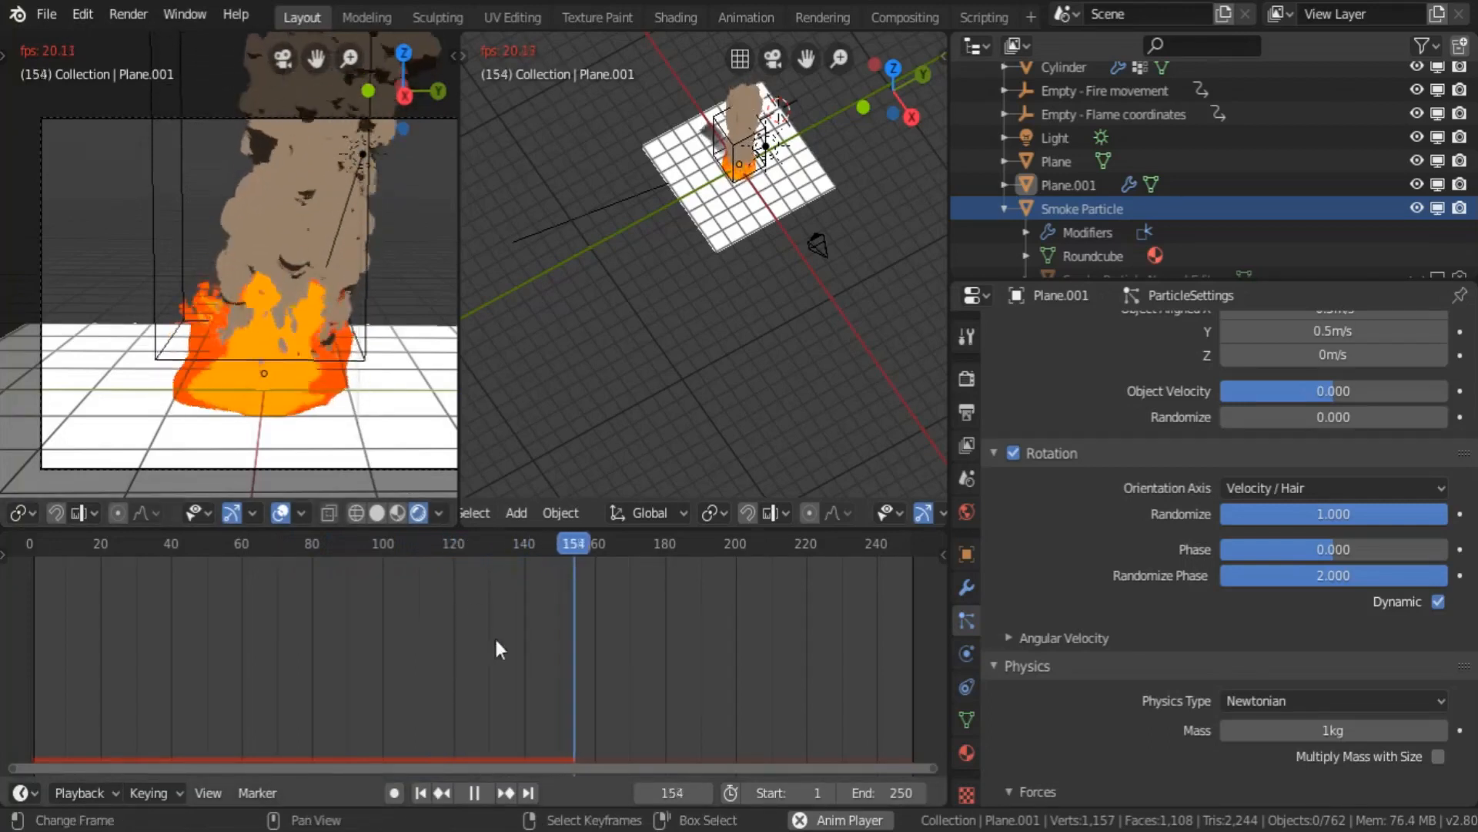
click(475, 793)
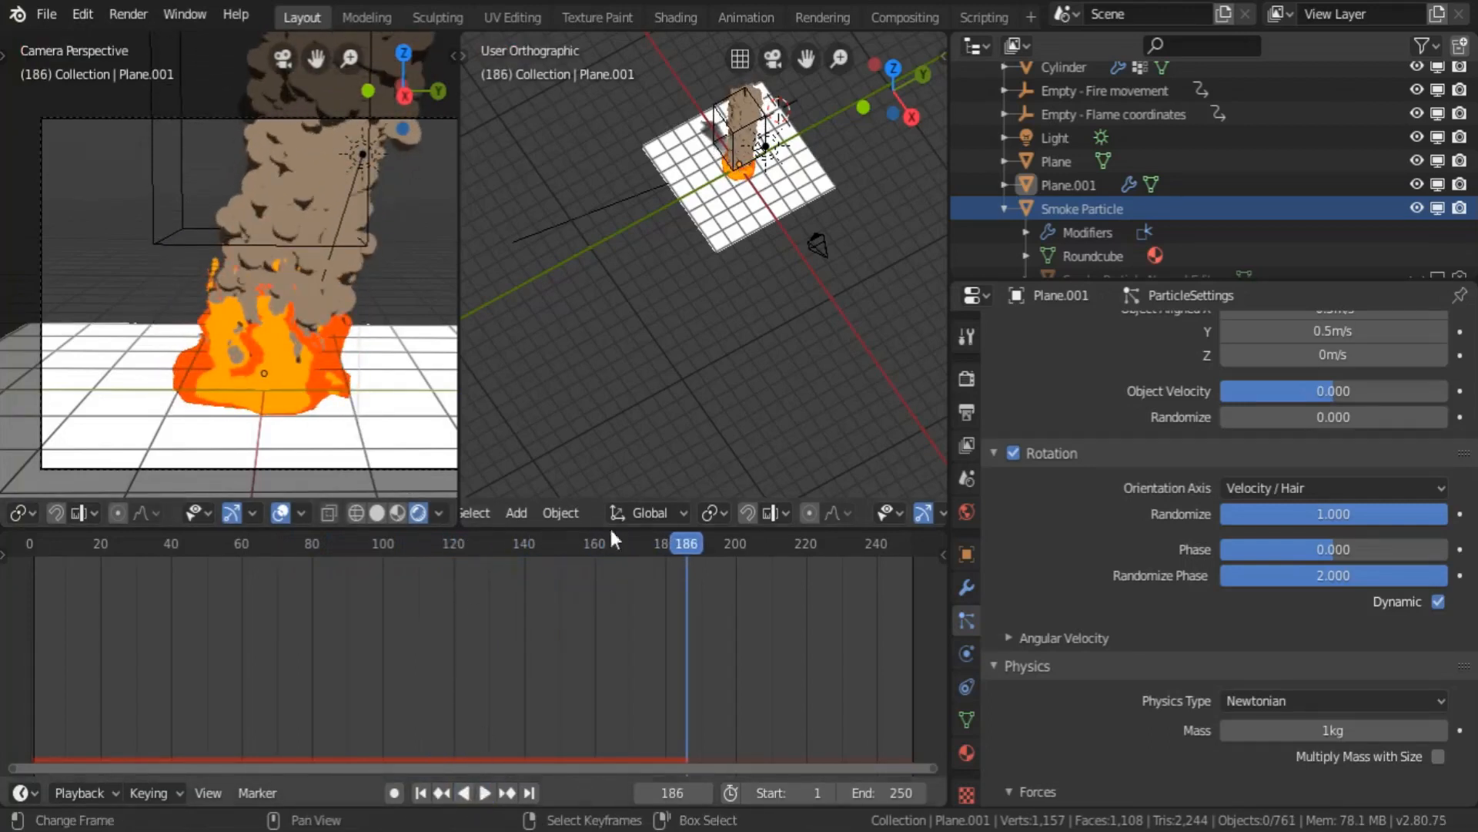
click(774, 151)
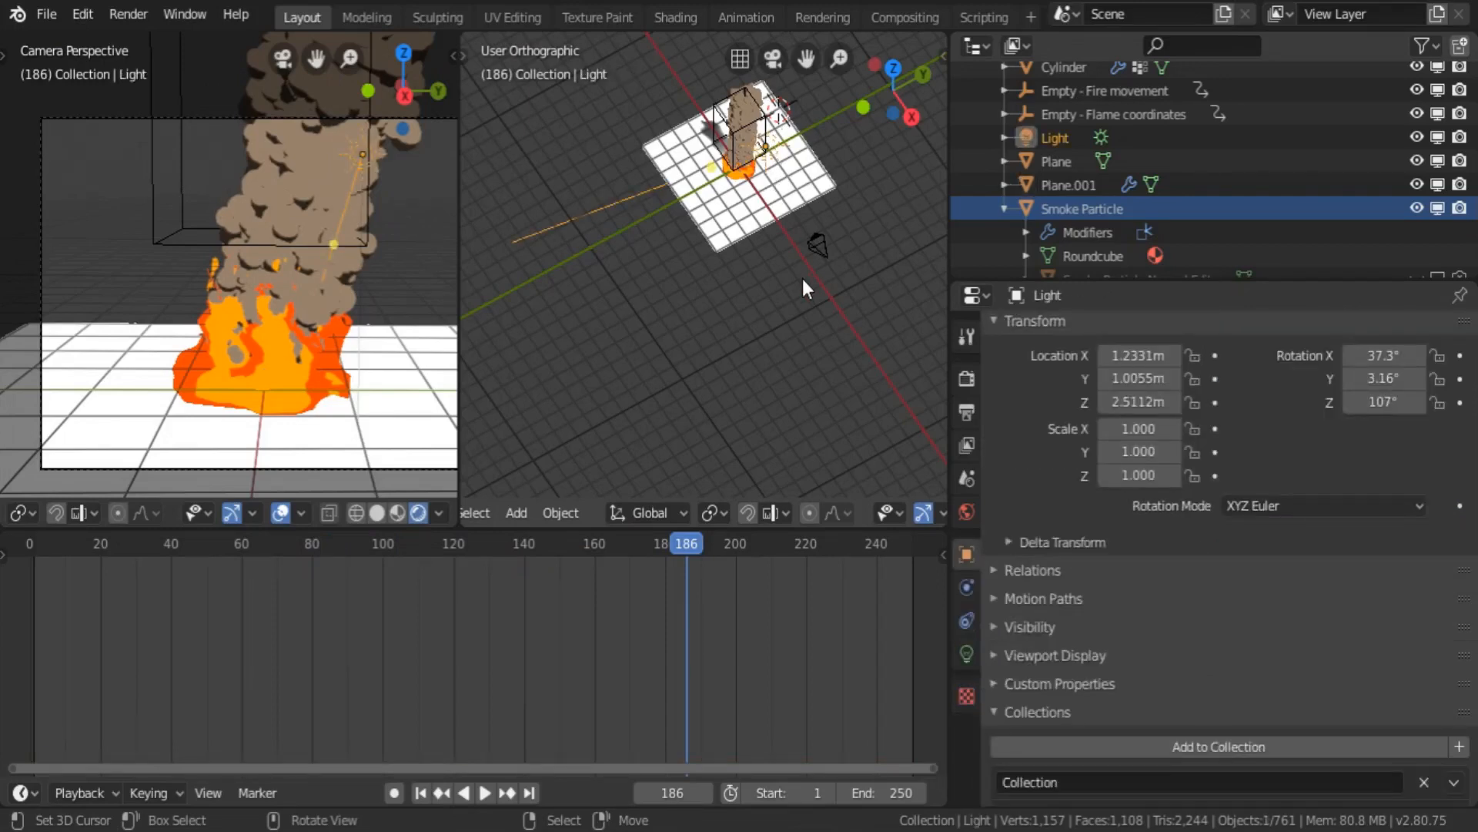
key(r)
key(z)
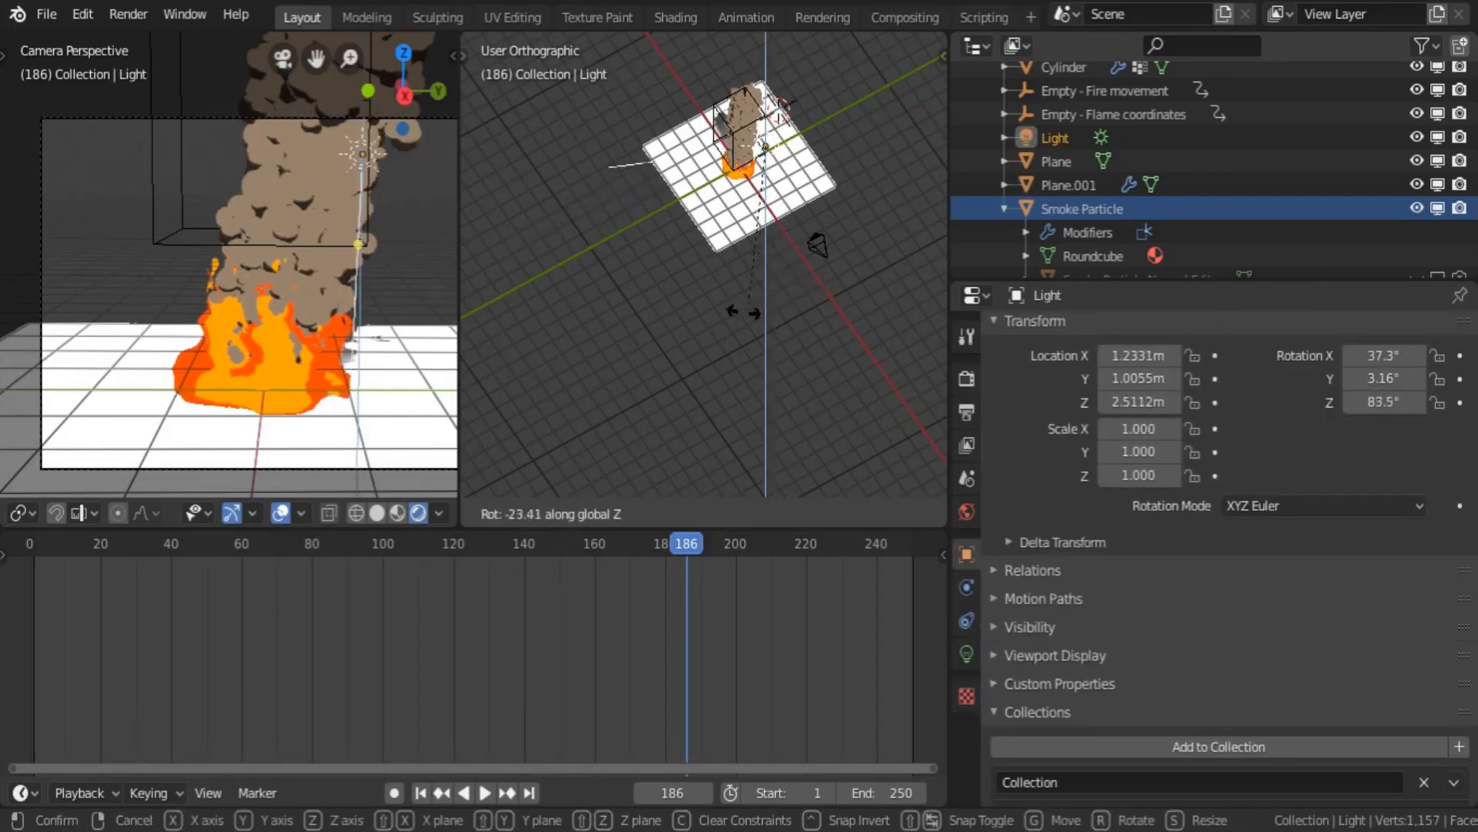
click(642, 254)
- Move the light horizontally to about X 2.69 m, Y -2.89 m, and raise it to about Z 4.73 m
middle_drag(845, 160, 792, 193)
key(g)
key(shift+z)
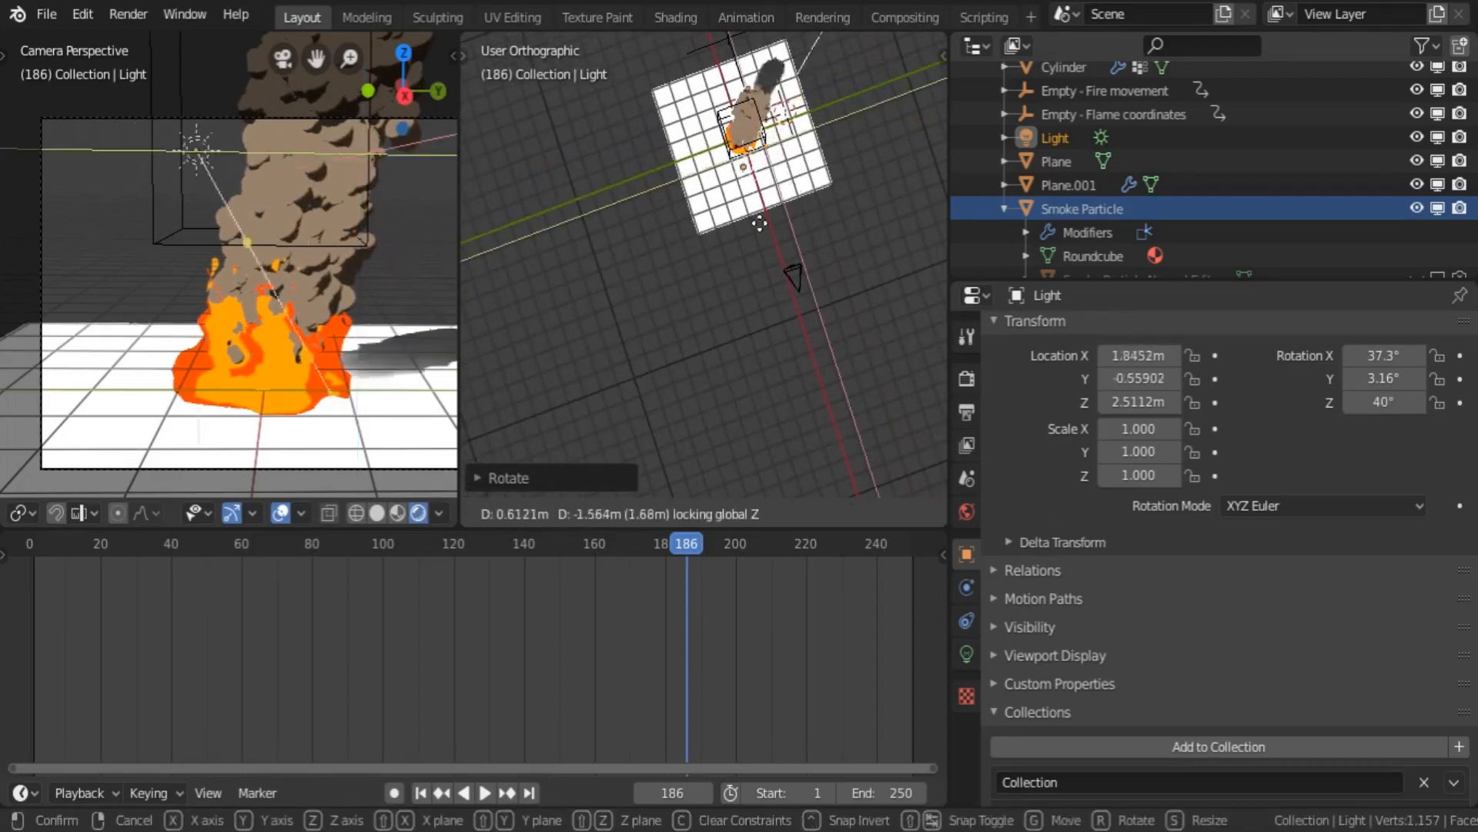
click(730, 247)
middle_drag(655, 211, 589, 85)
key(g)
key(z)
click(758, 227)
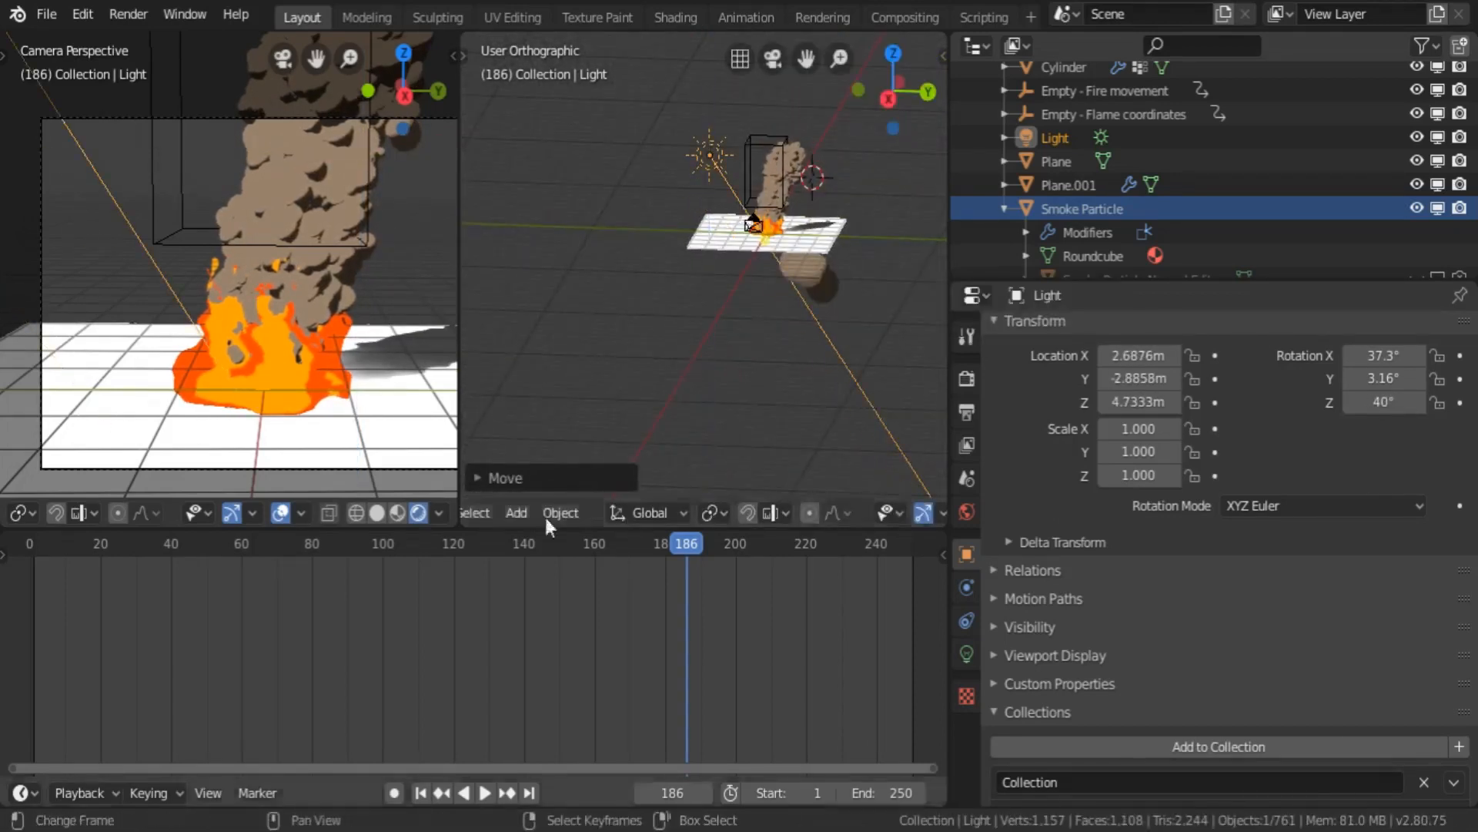
- Scrub and play the animation from about frame 119 to 148 to check how the moved light shades the smoke
drag(212, 677, 449, 679)
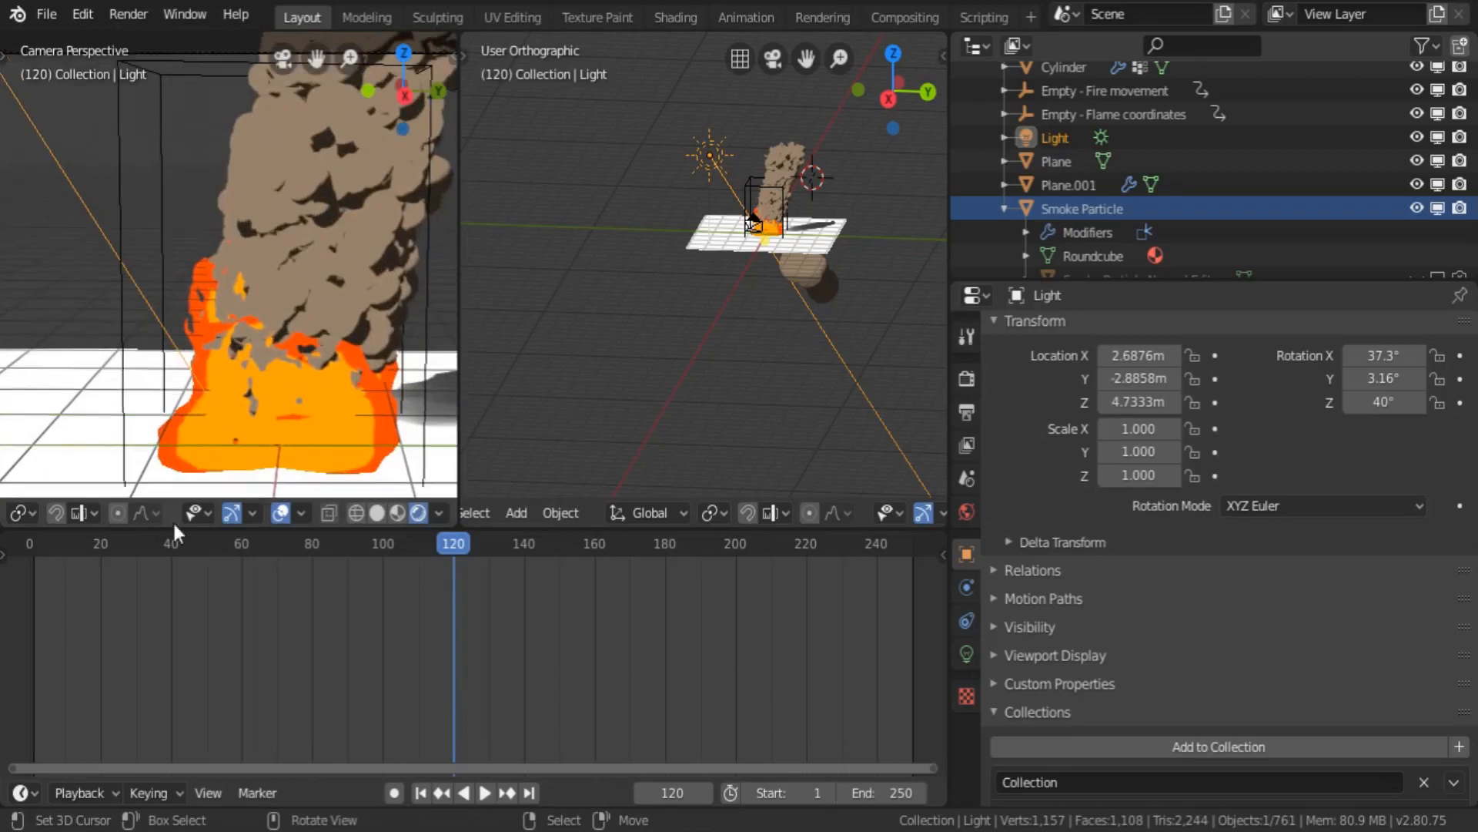
drag(293, 647, 450, 623)
key(space)
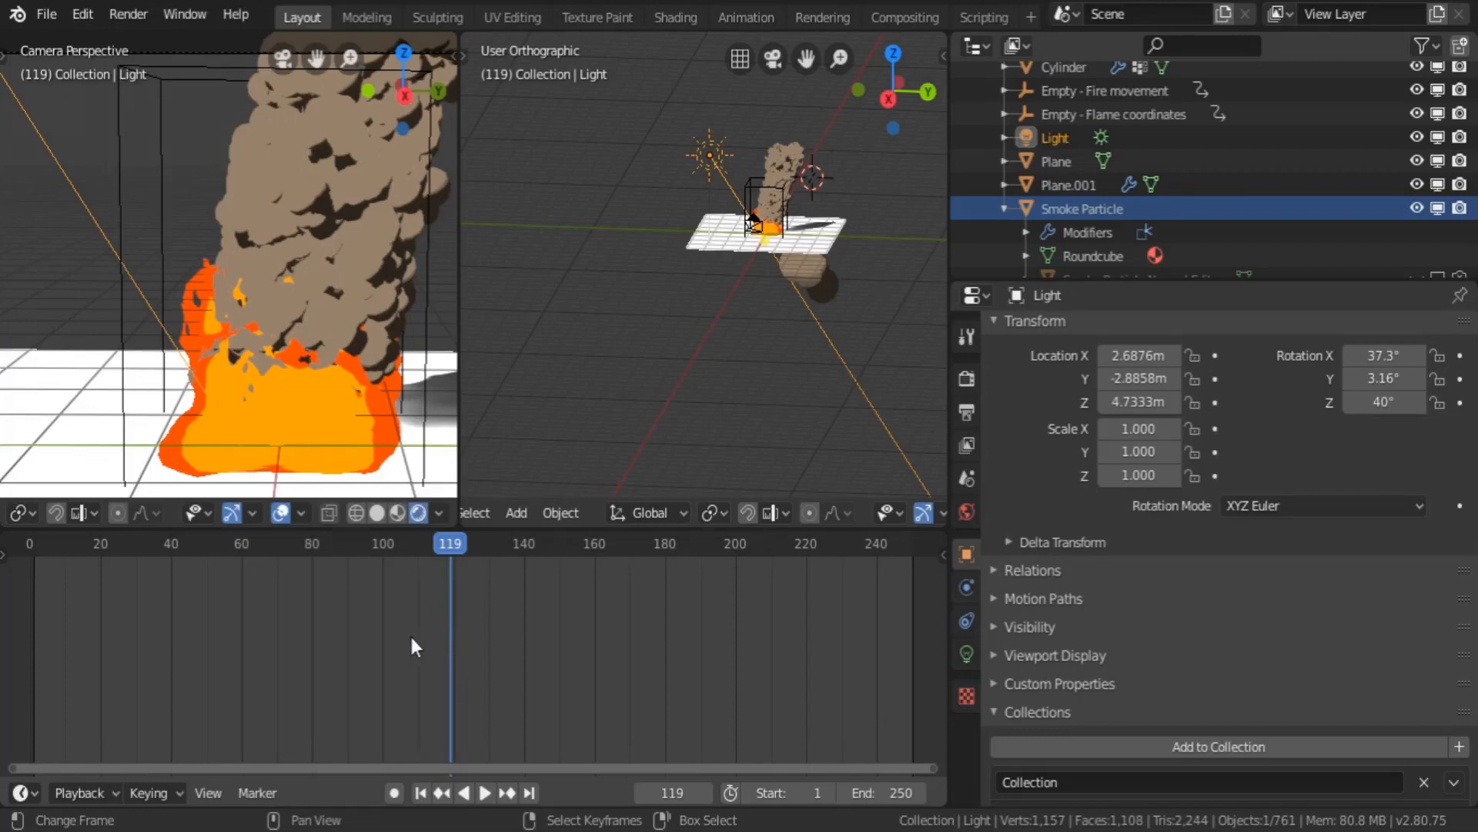
key(space)
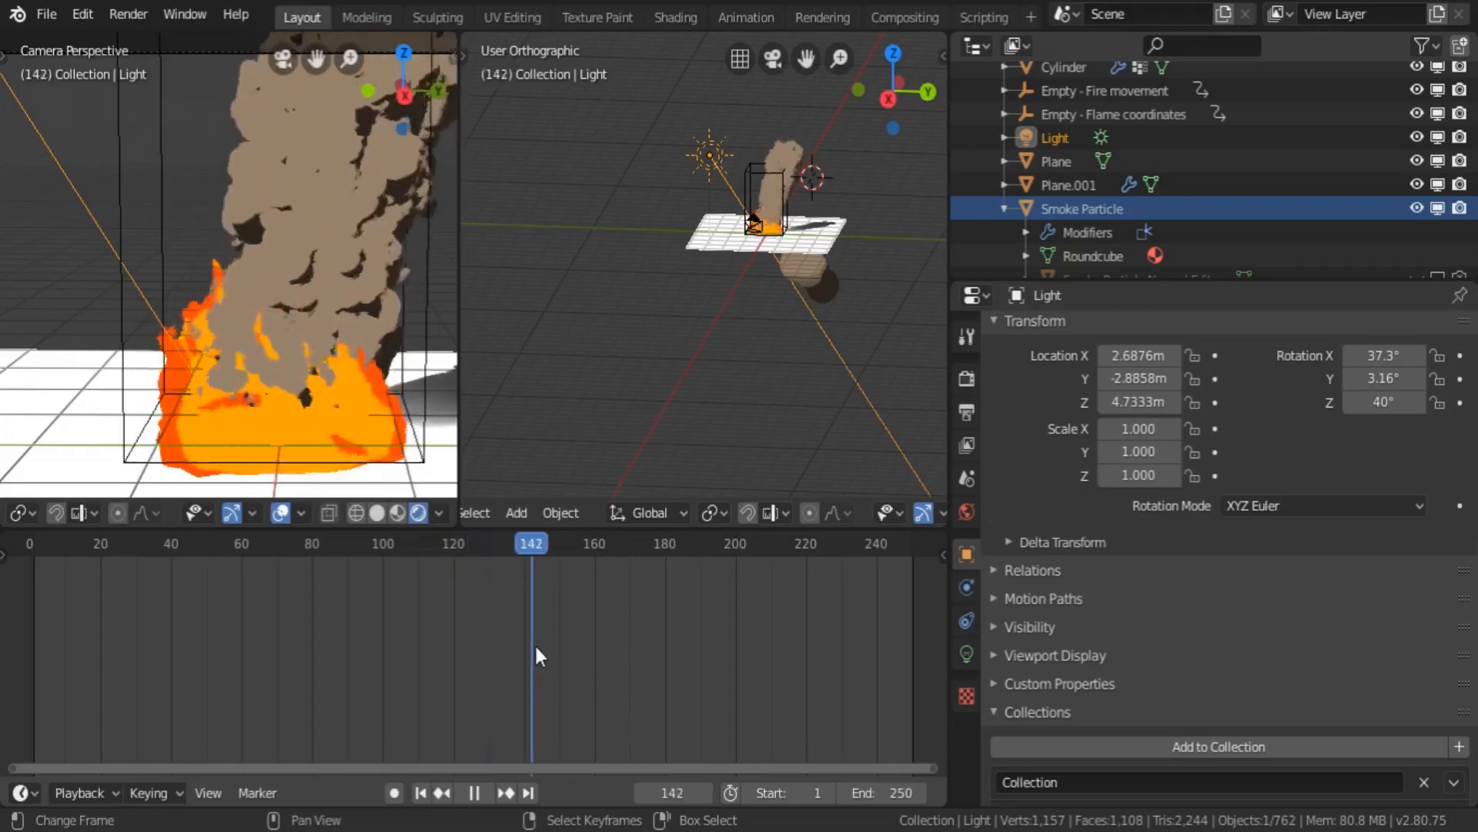
key(space)
- Select the fire cylinder and change the second 3D viewport into a Shader Editor showing its material
scroll(824, 292, up, 3)
scroll(699, 316, up, 5)
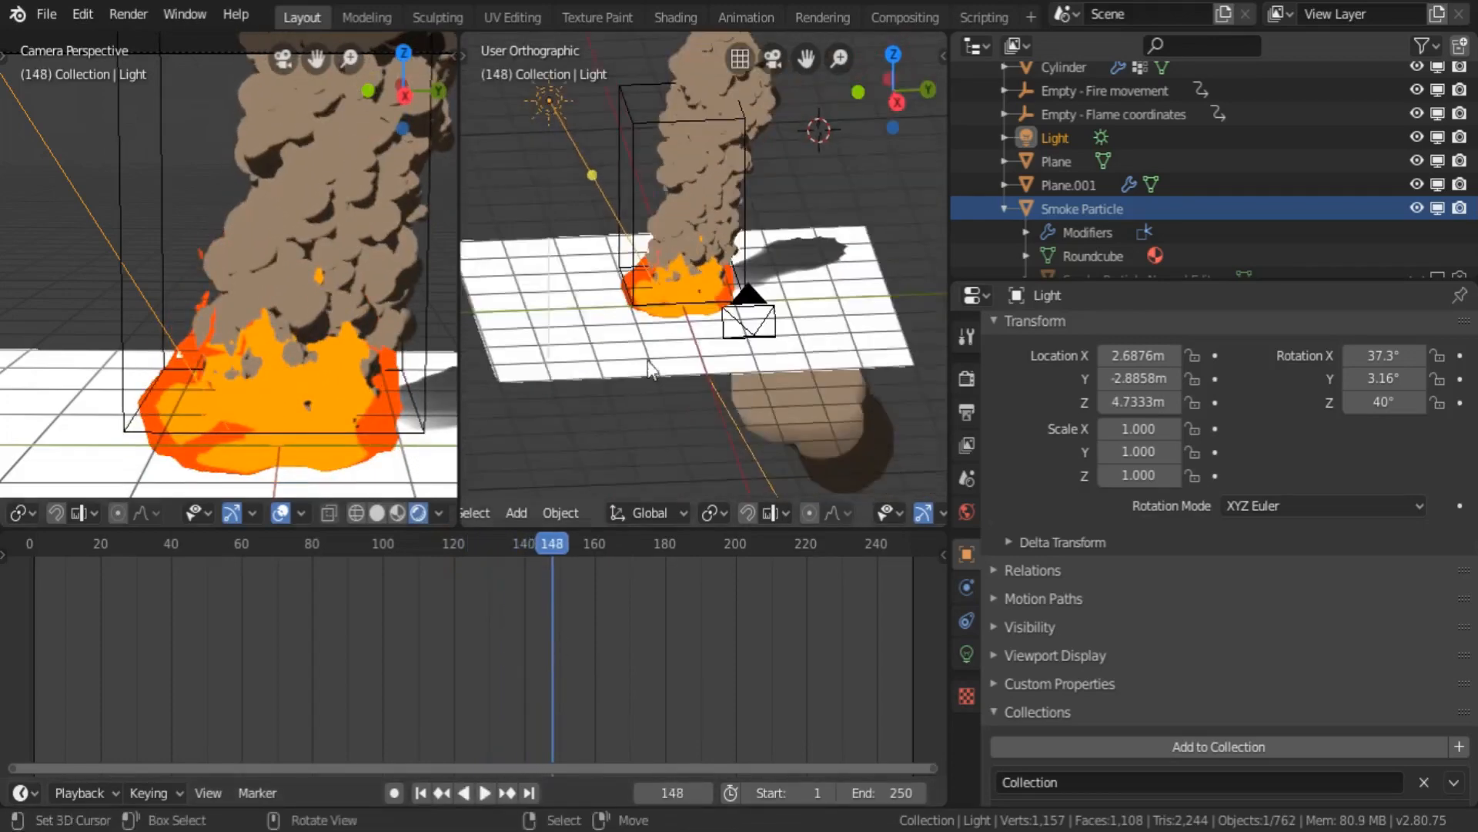
click(696, 308)
scroll(473, 513, up, 5)
click(484, 512)
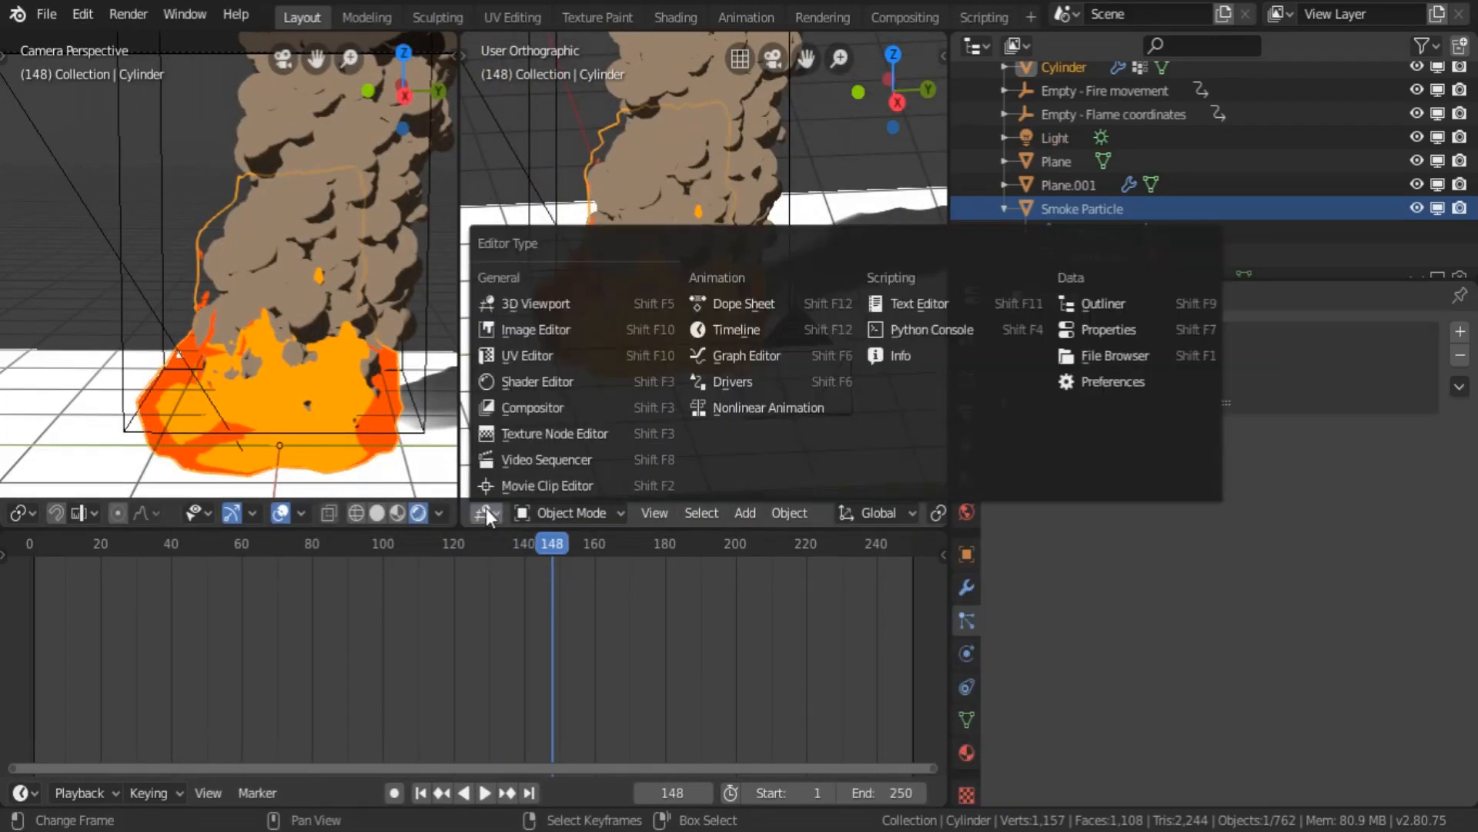
click(576, 382)
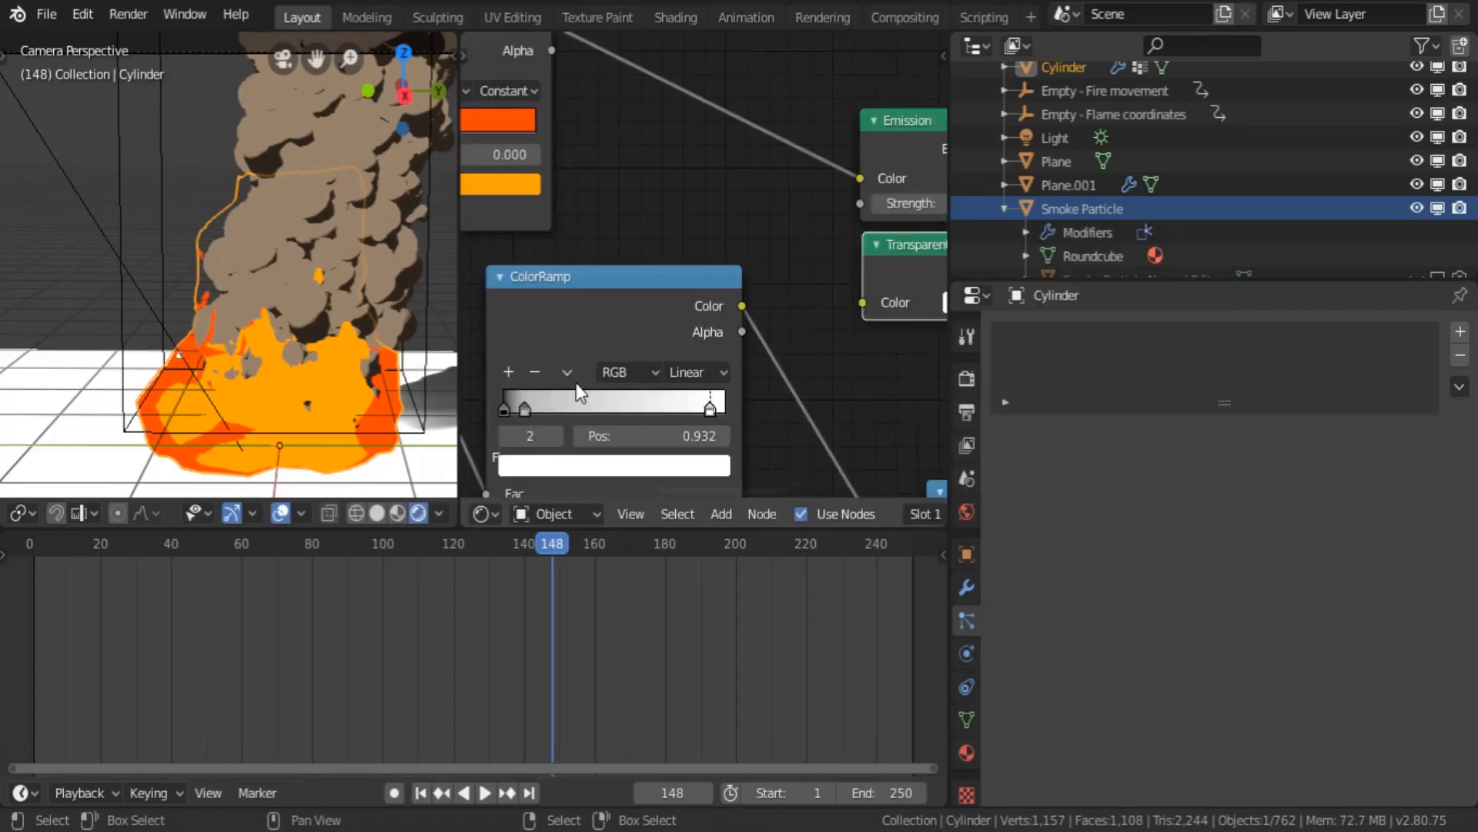
- Move the Less Than node in the fire material to just below the Transparent BSDF node
scroll(696, 285, down, 8)
middle_drag(636, 304, 658, 328)
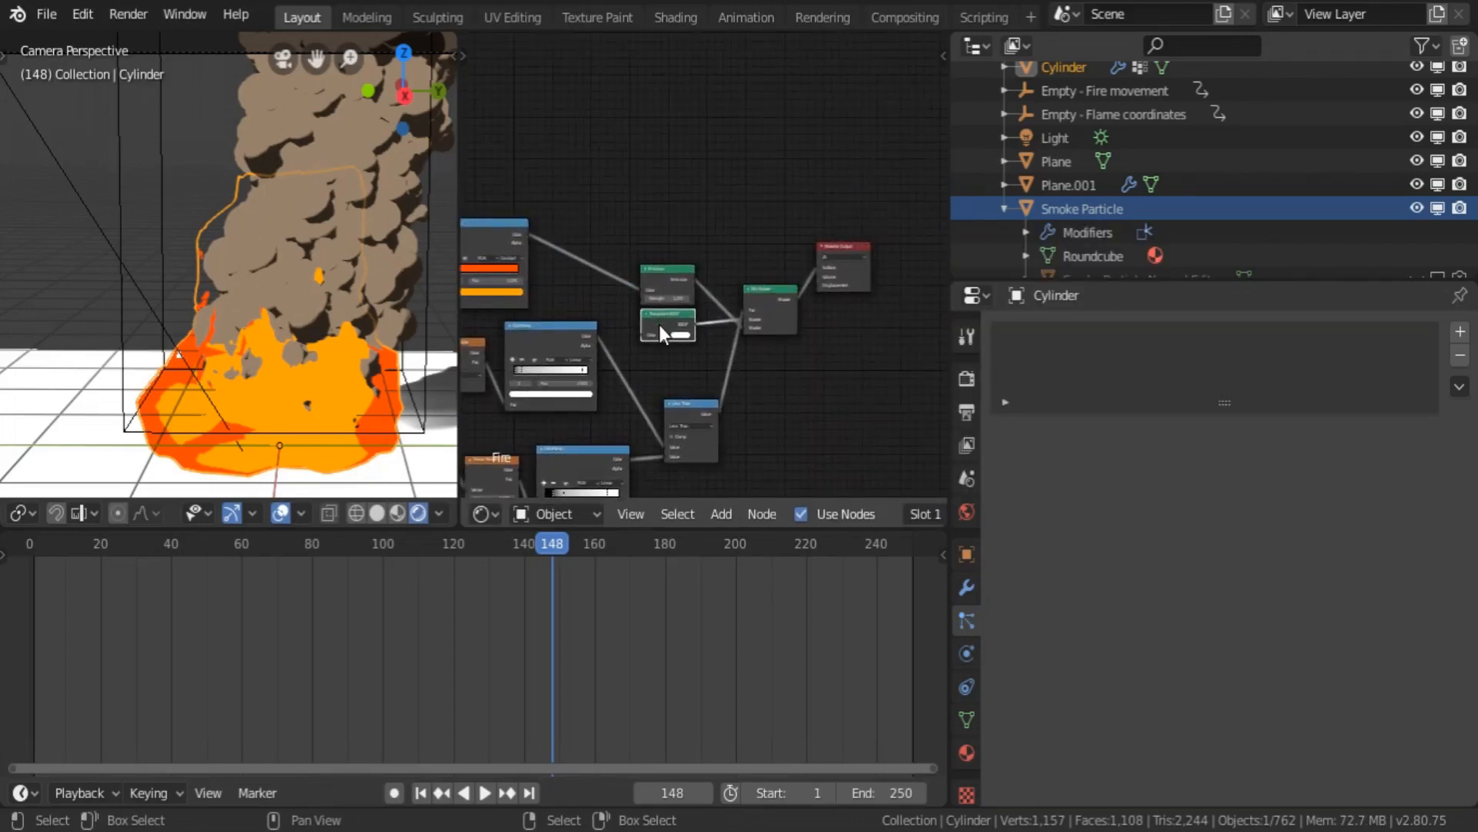
scroll(659, 325, up, 2)
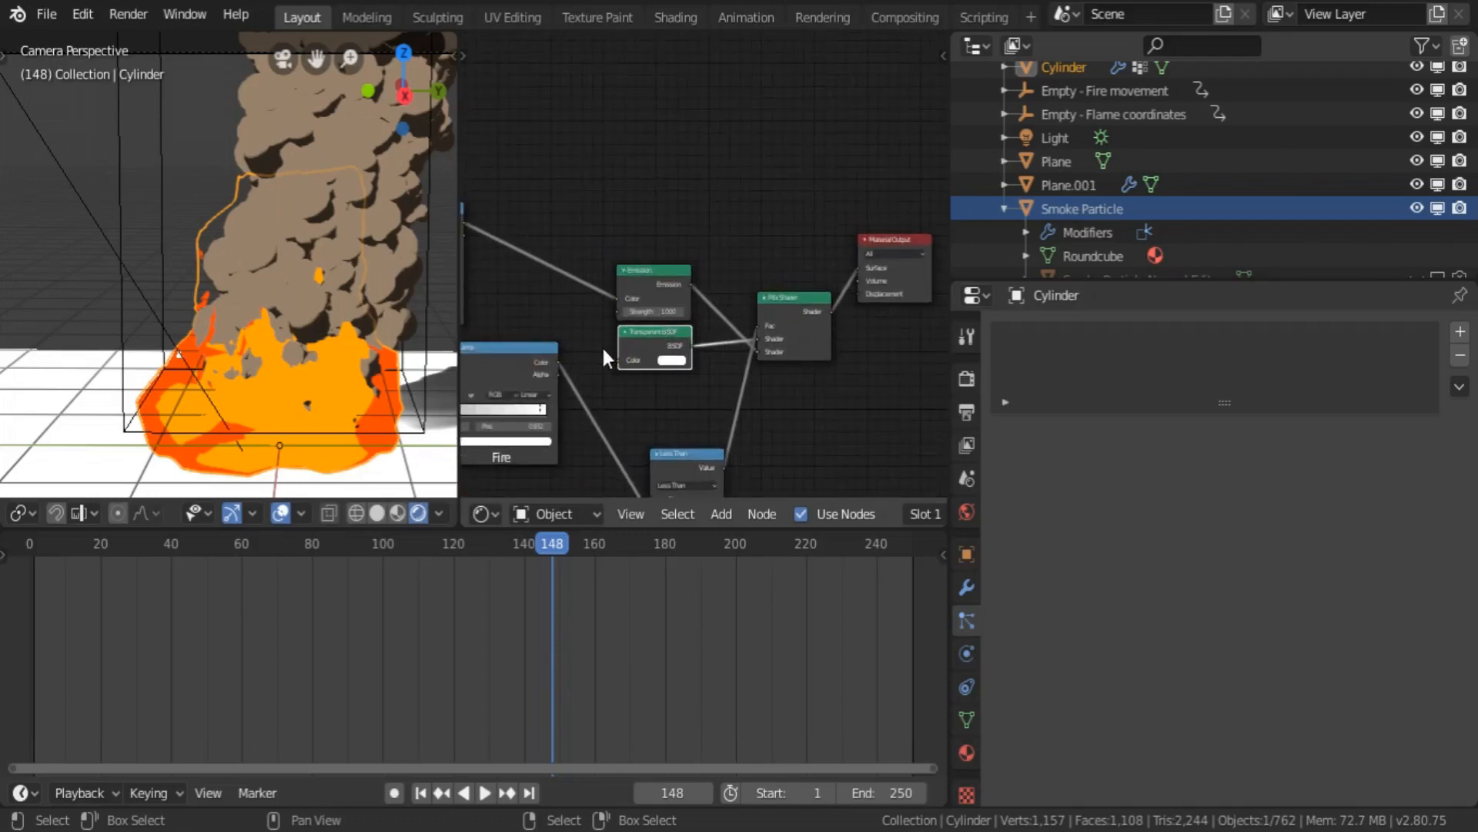
middle_drag(606, 358, 709, 248)
drag(780, 348, 748, 288)
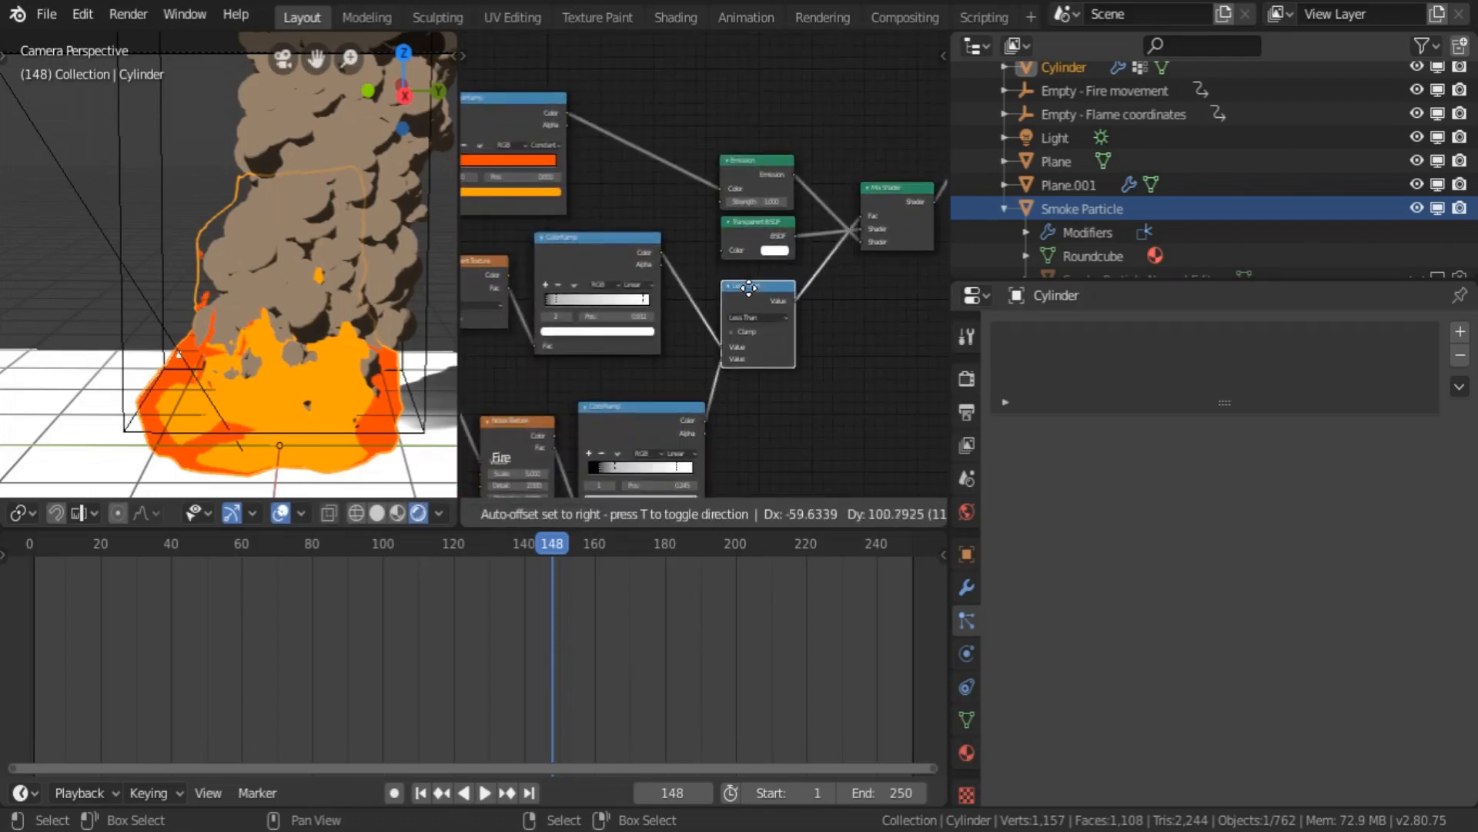
middle_drag(859, 287, 732, 323)
middle_drag(697, 226, 810, 325)
- Add a Noise Texture node above the orange fire ColorRamp in the fire material
key(shift+a)
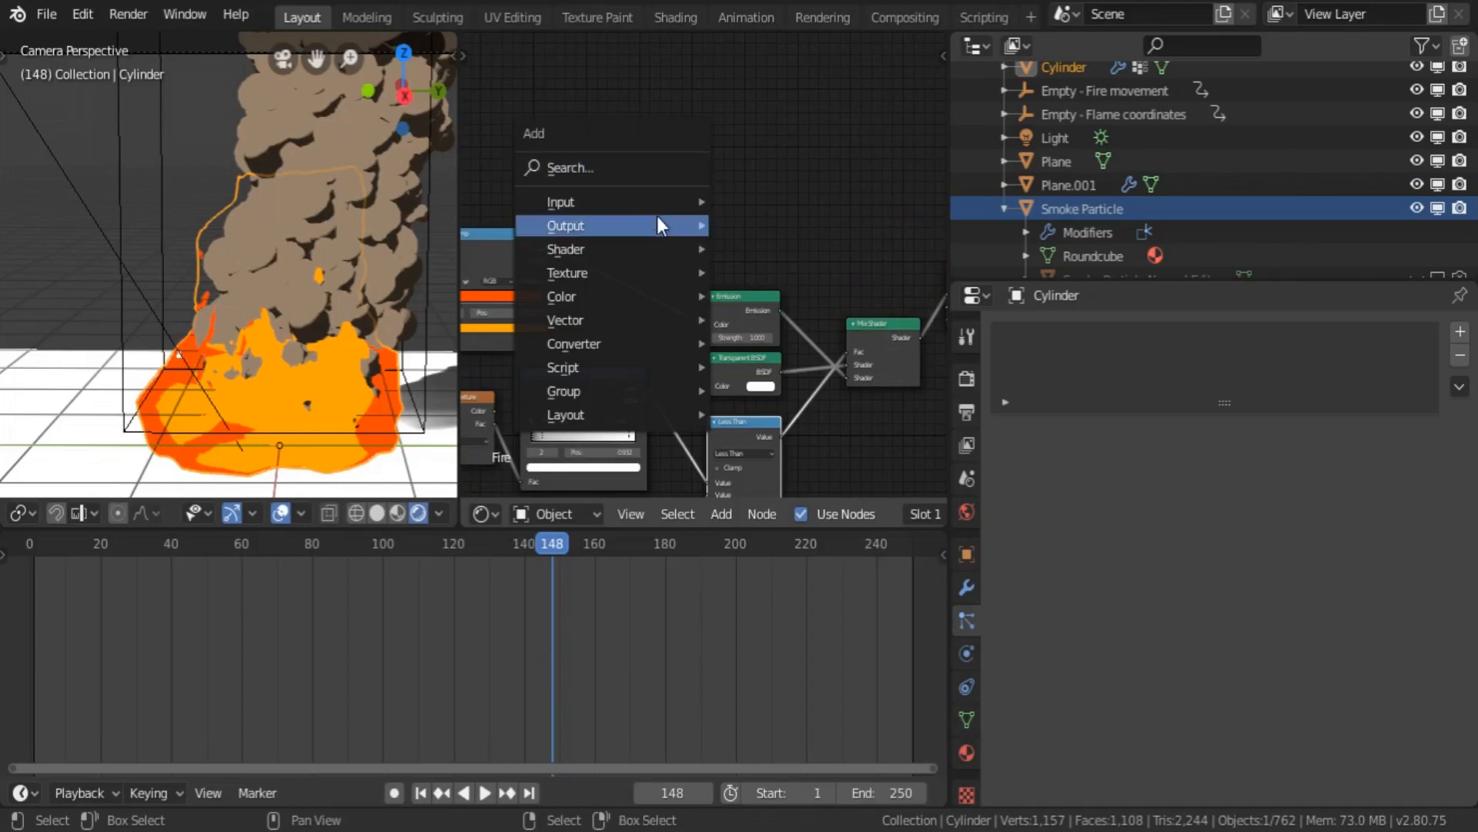
mouse_move(656, 201)
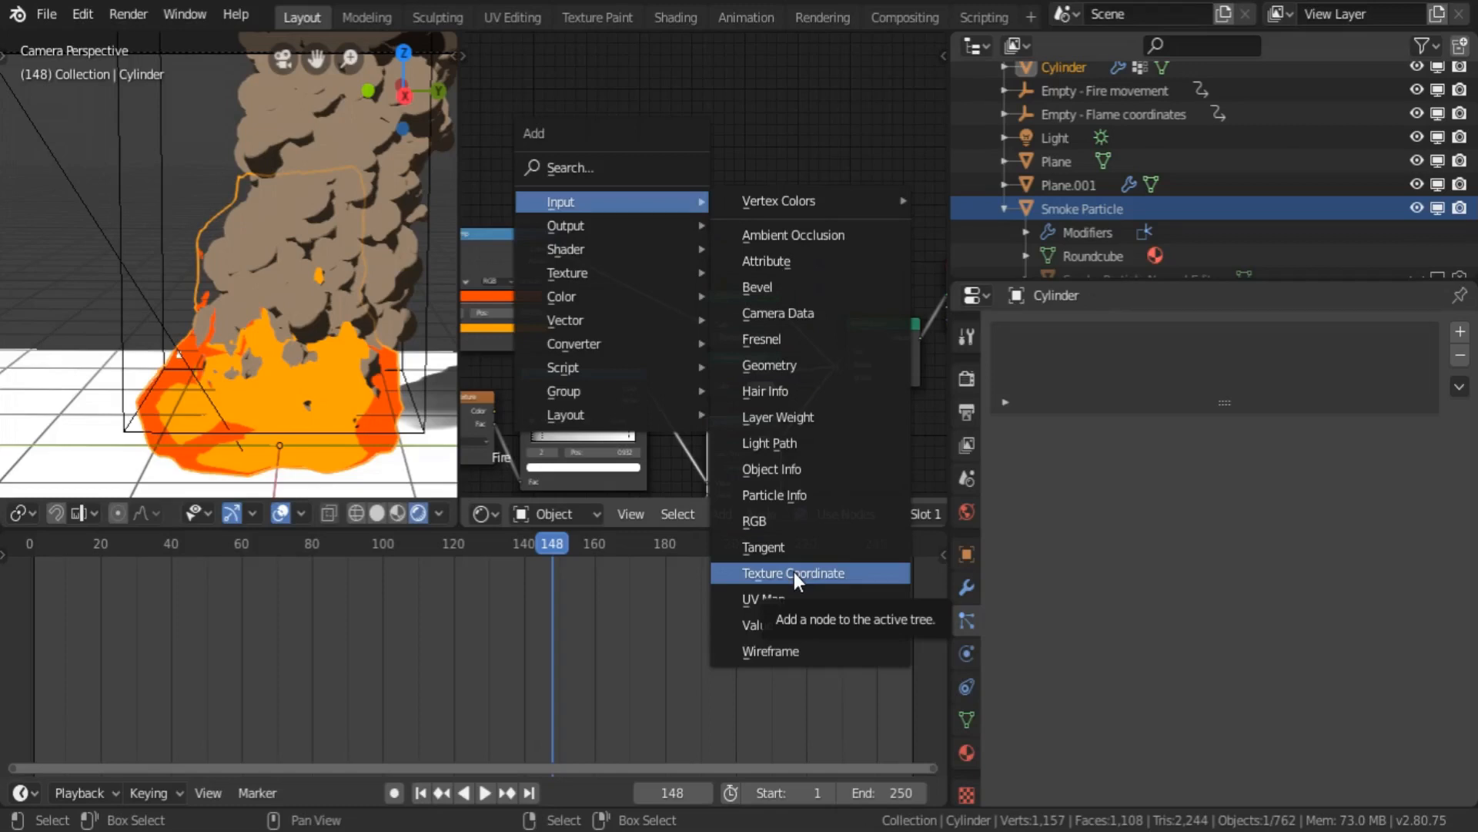
mouse_move(630, 279)
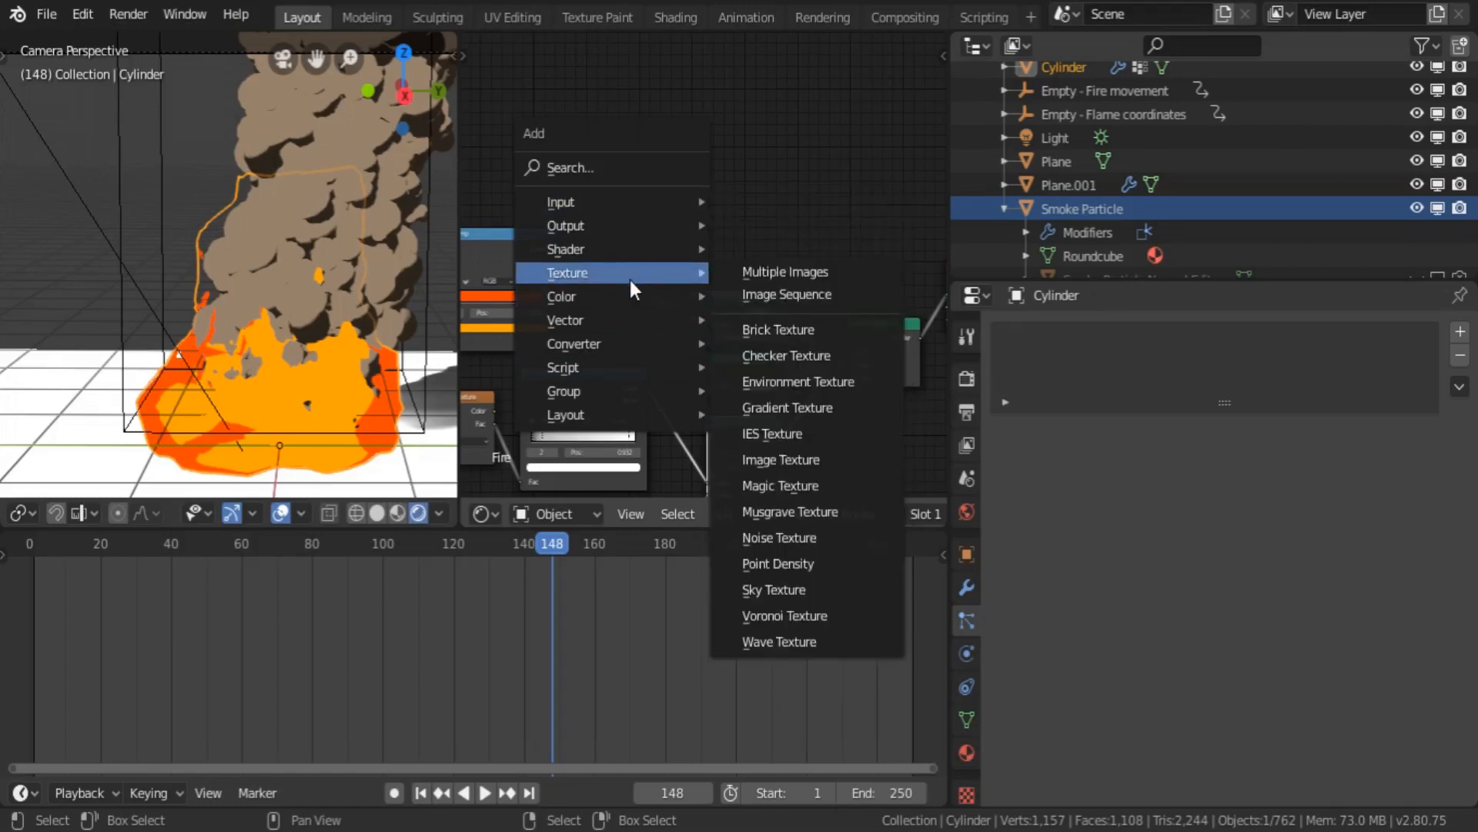
click(802, 537)
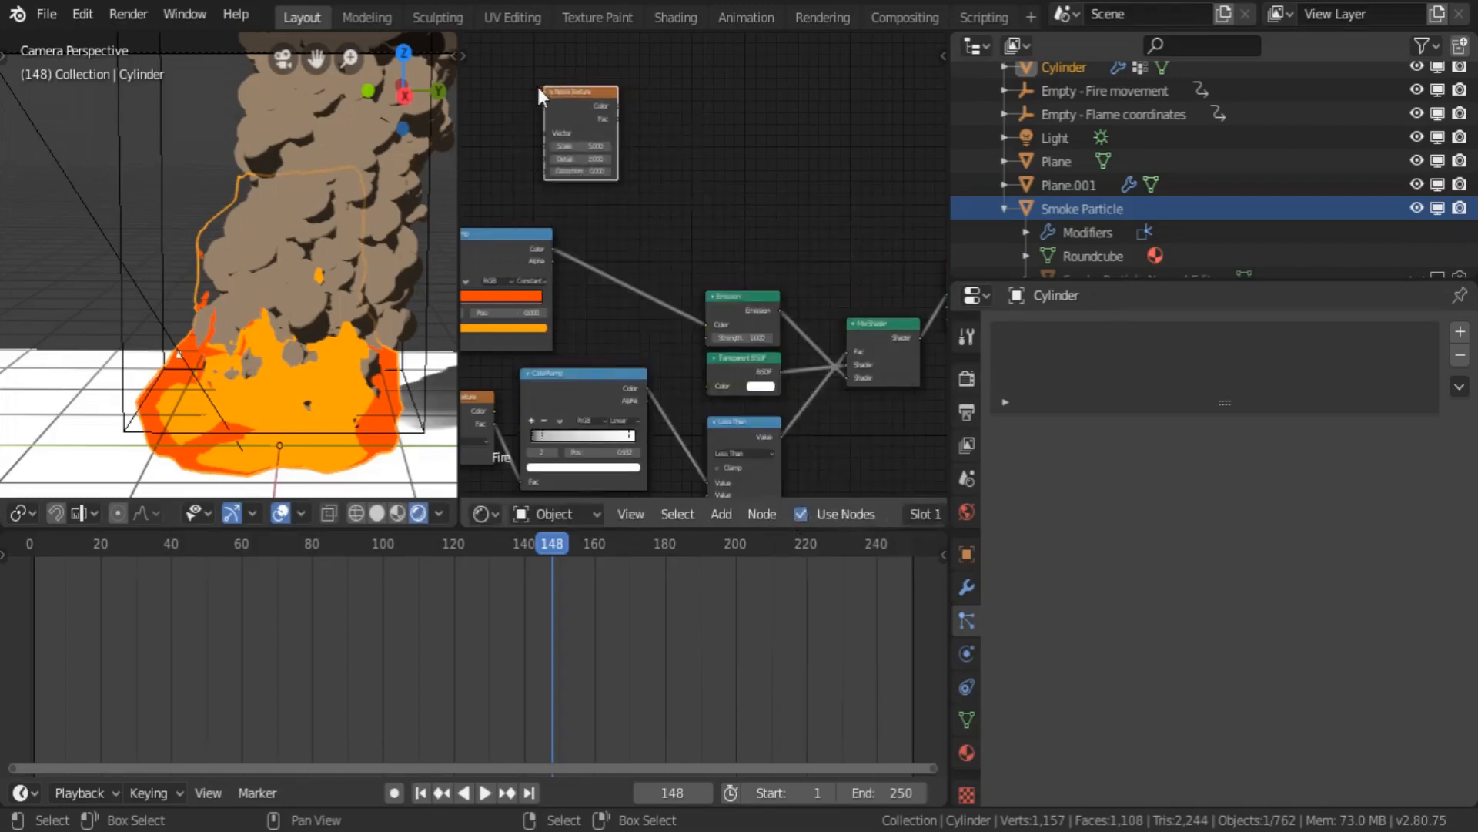
drag(746, 116, 634, 137)
- Give the new Noise Texture a Mapping and Texture Coordinate setup using Object coordinates from Empty - Fire movement
middle_drag(582, 290, 664, 139)
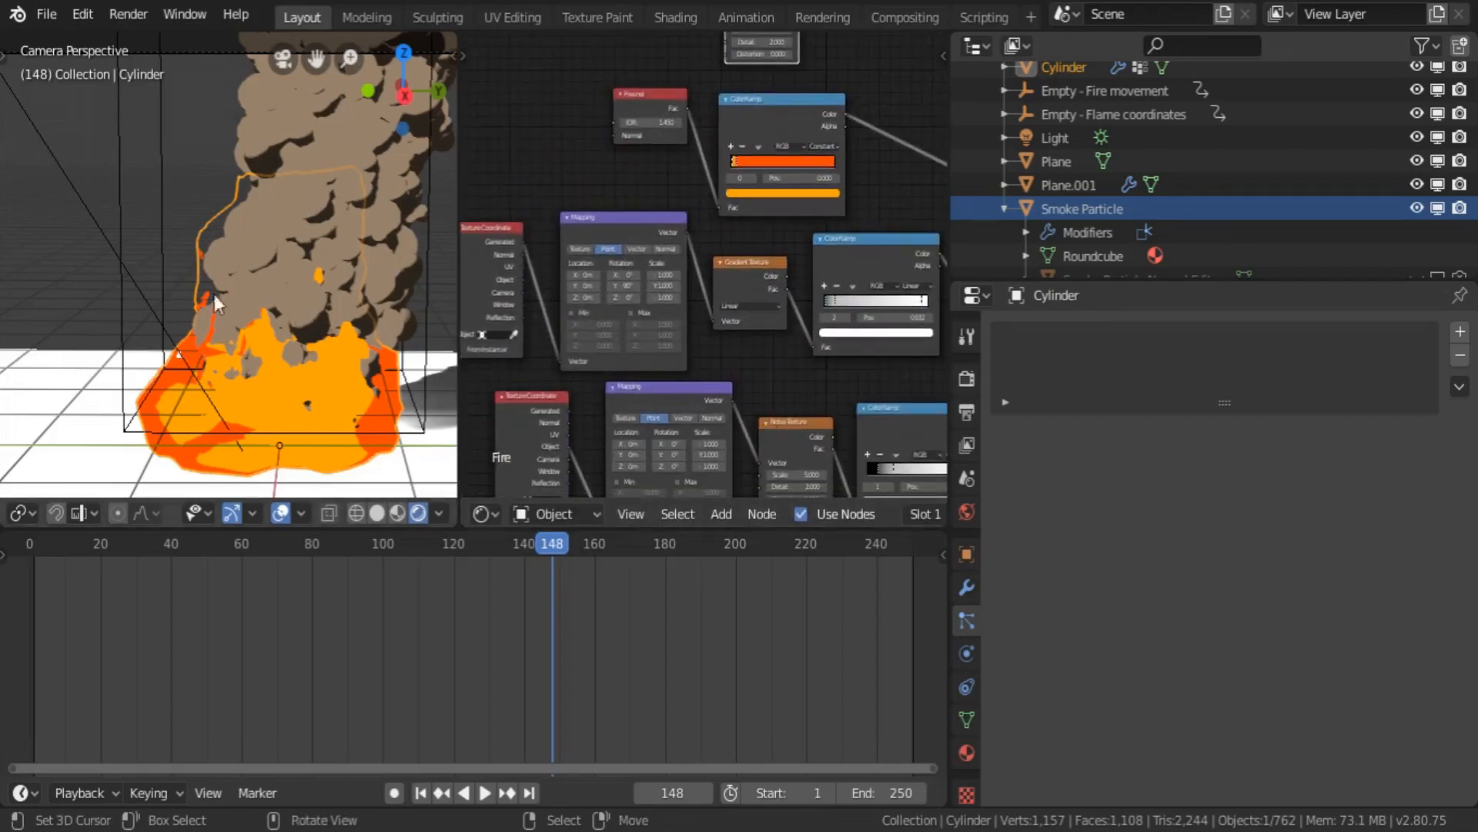
middle_drag(707, 227, 670, 340)
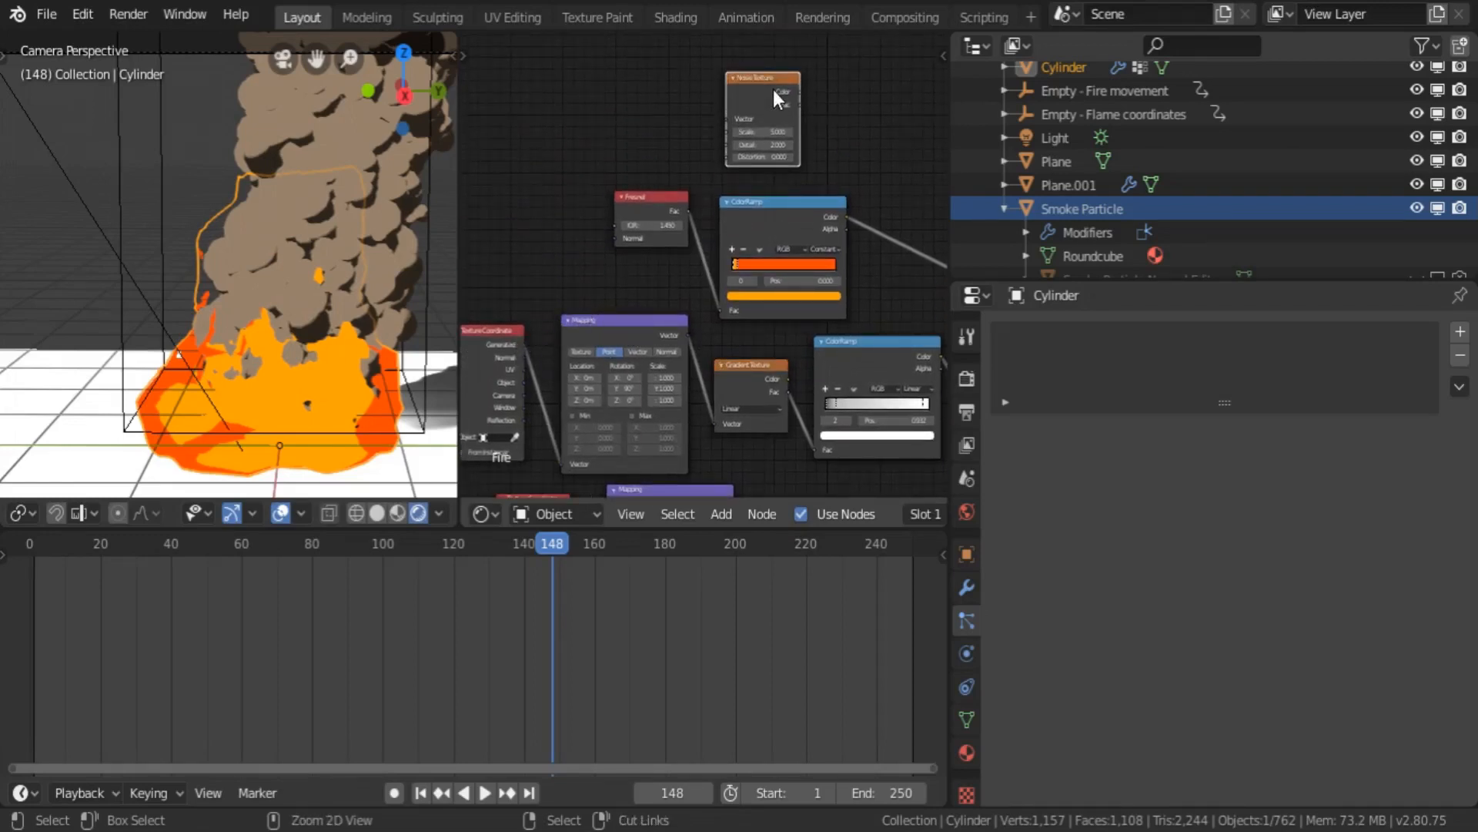
key(ctrl+t)
middle_drag(624, 60, 645, 153)
drag(645, 152, 640, 88)
drag(550, 150, 556, 140)
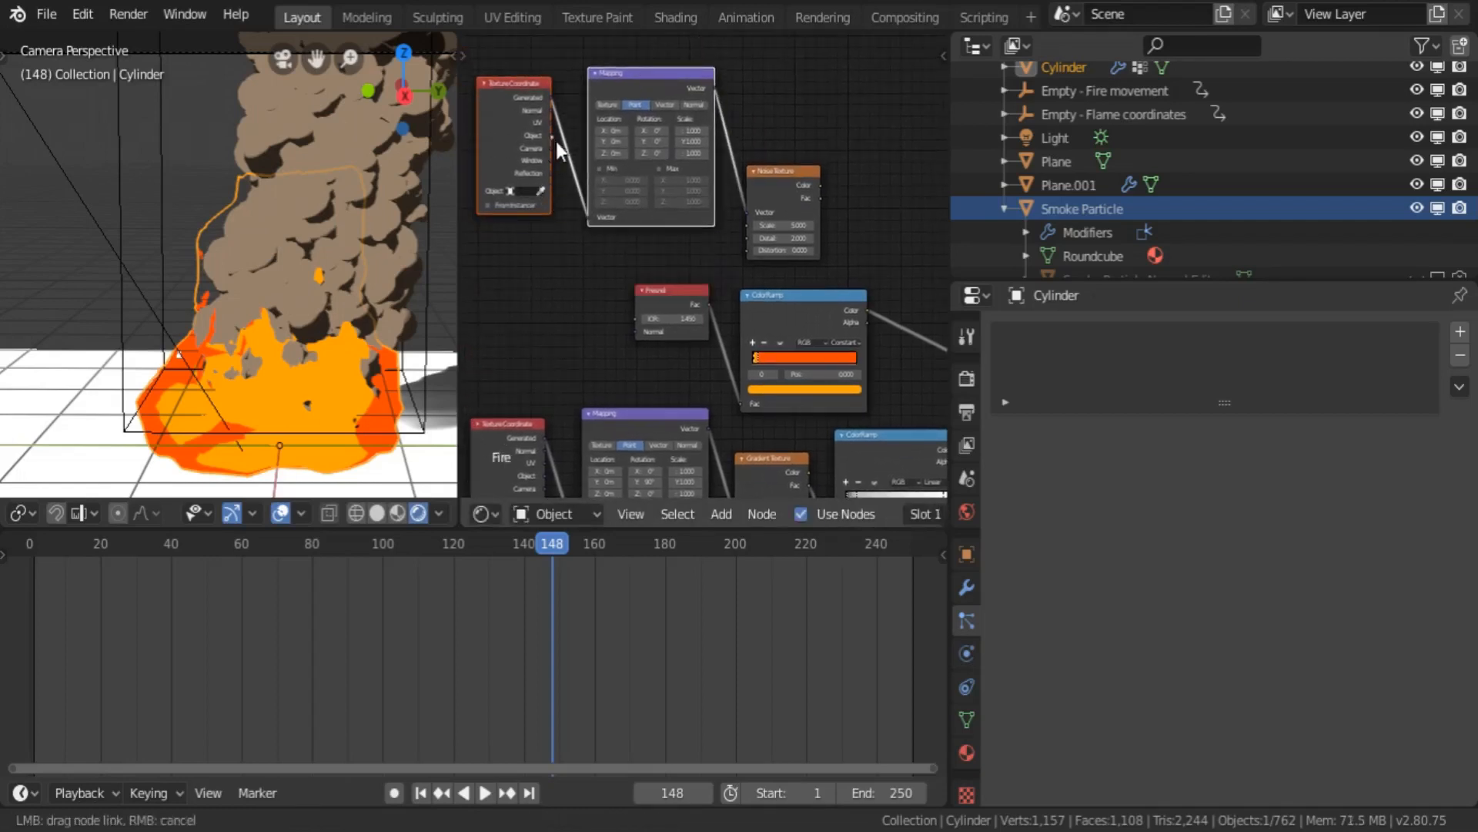
drag(590, 213, 590, 216)
click(524, 191)
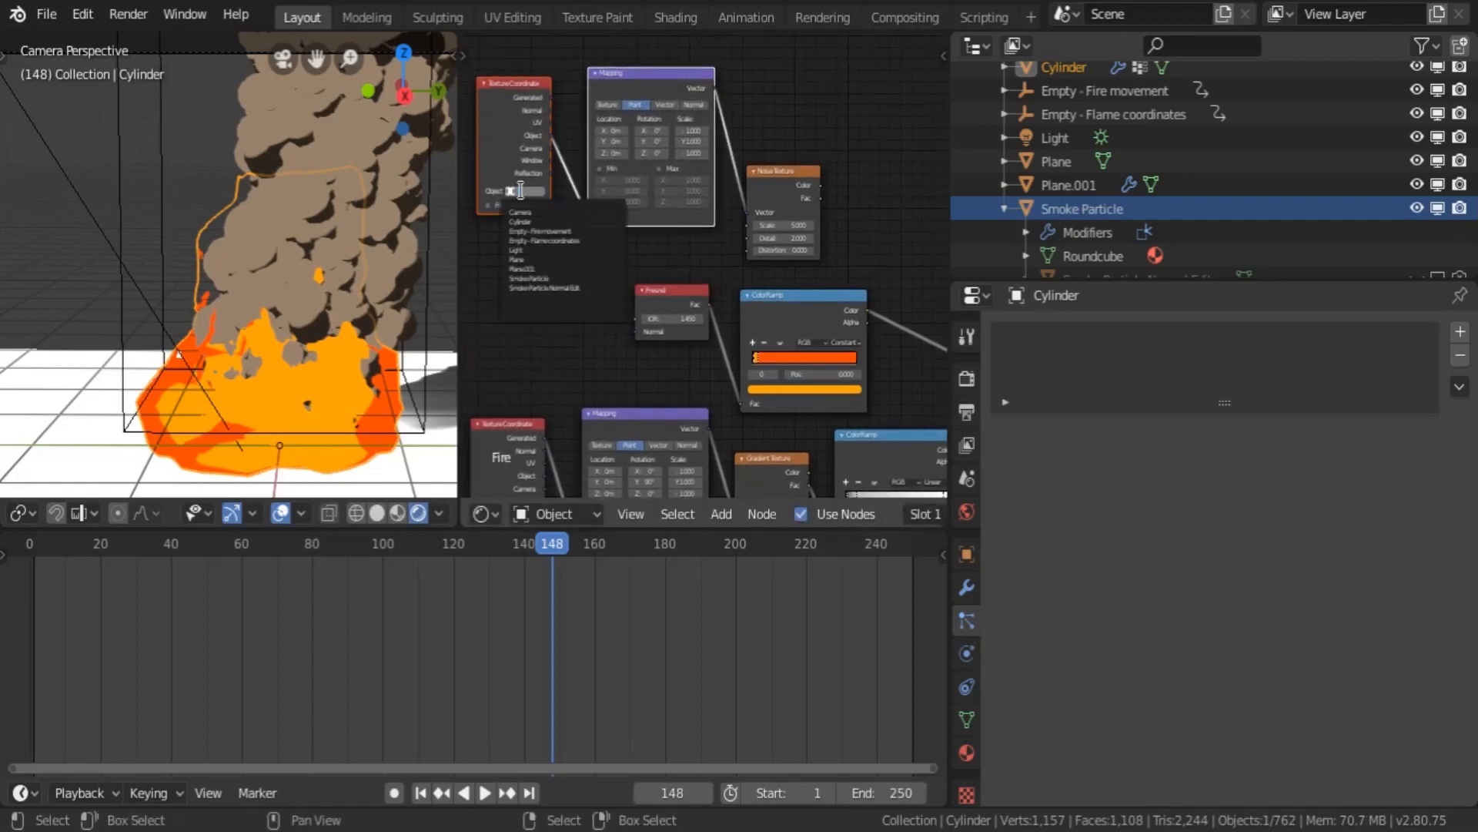
click(534, 230)
- Connect the Noise Texture's Fac output to the Emission colour and play the animation to preview the moving noise
middle_drag(545, 231, 630, 198)
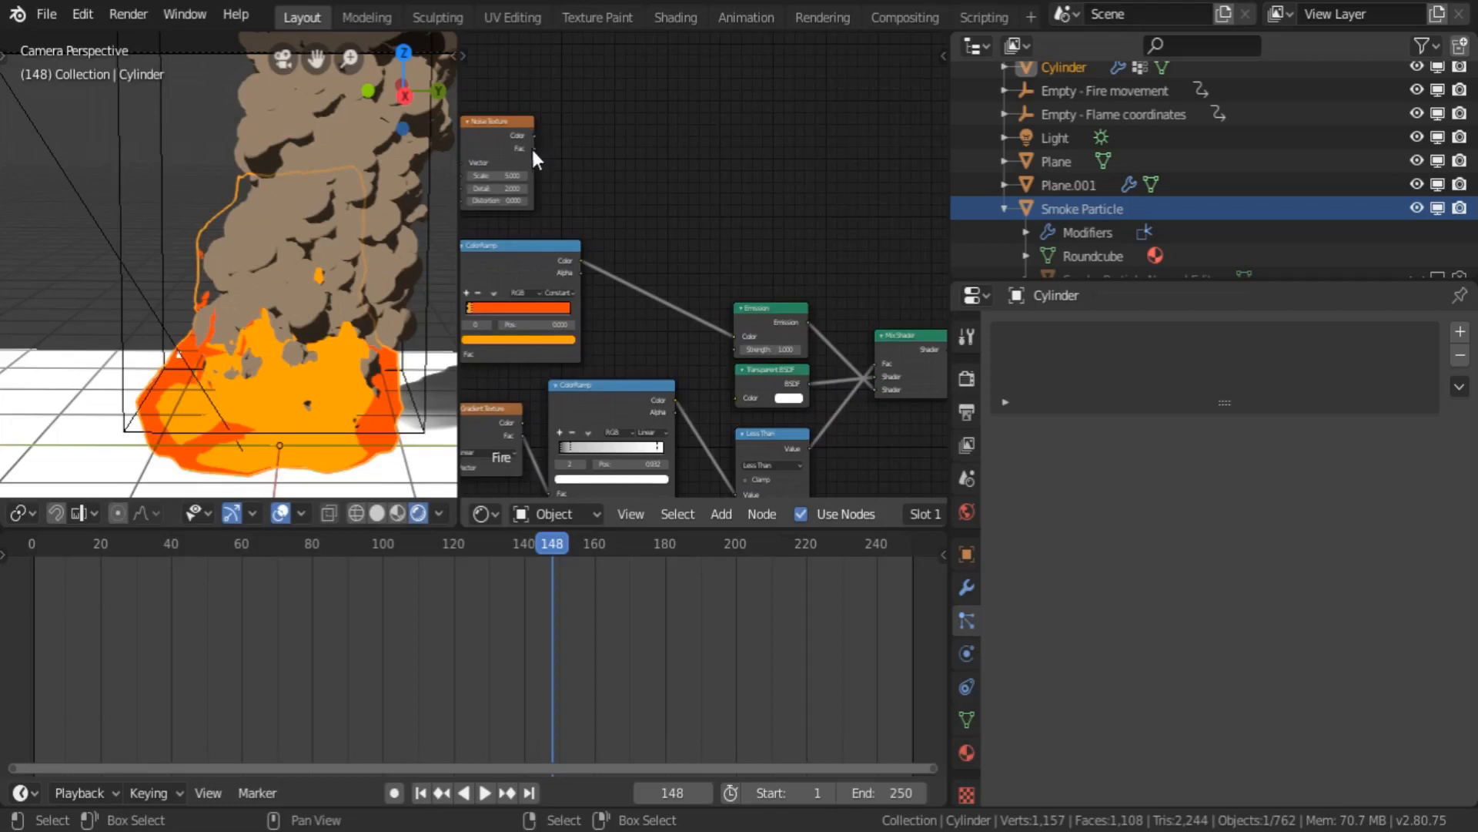
drag(533, 148, 740, 336)
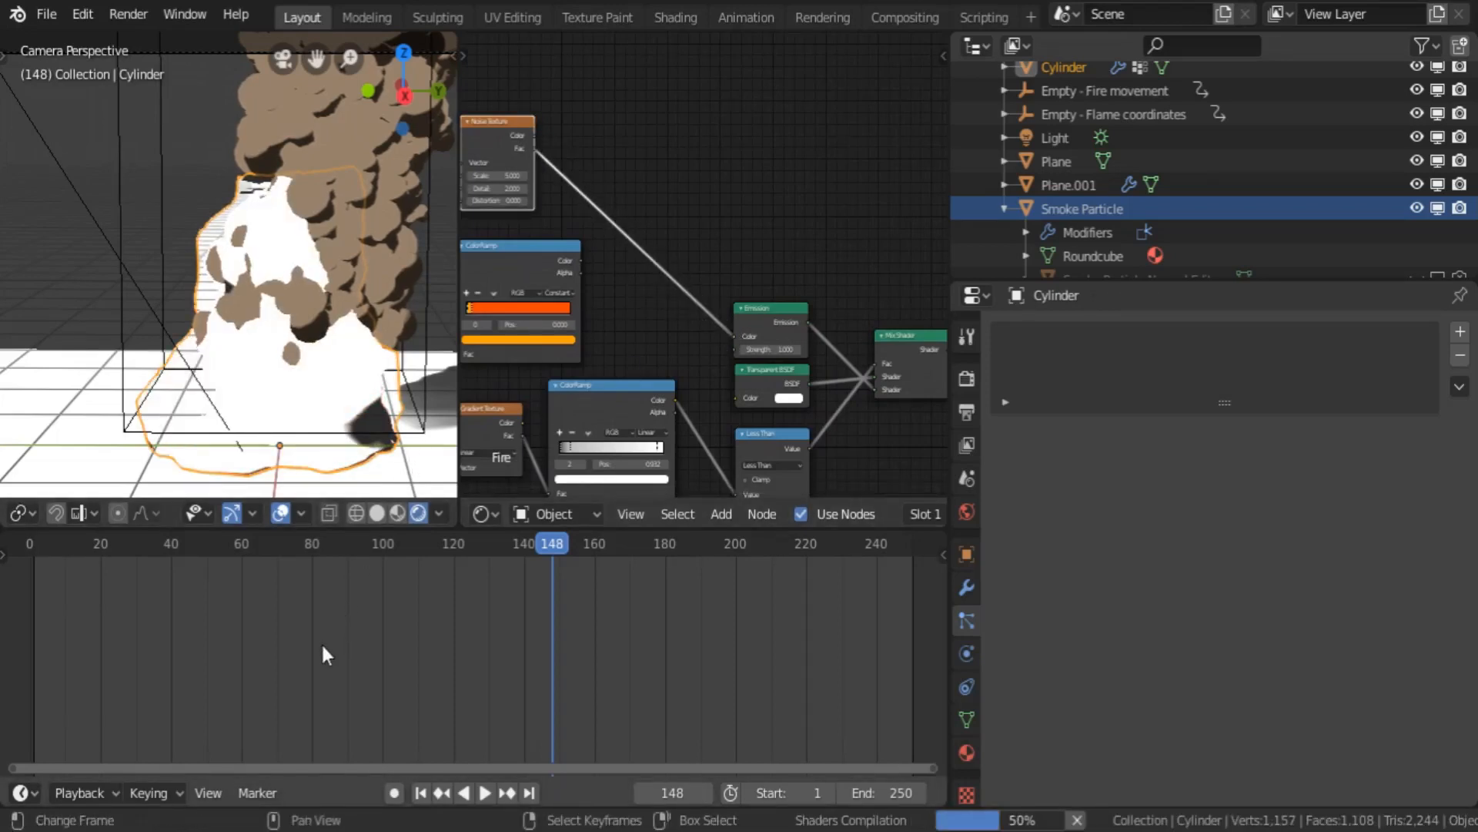
click(352, 640)
key(space)
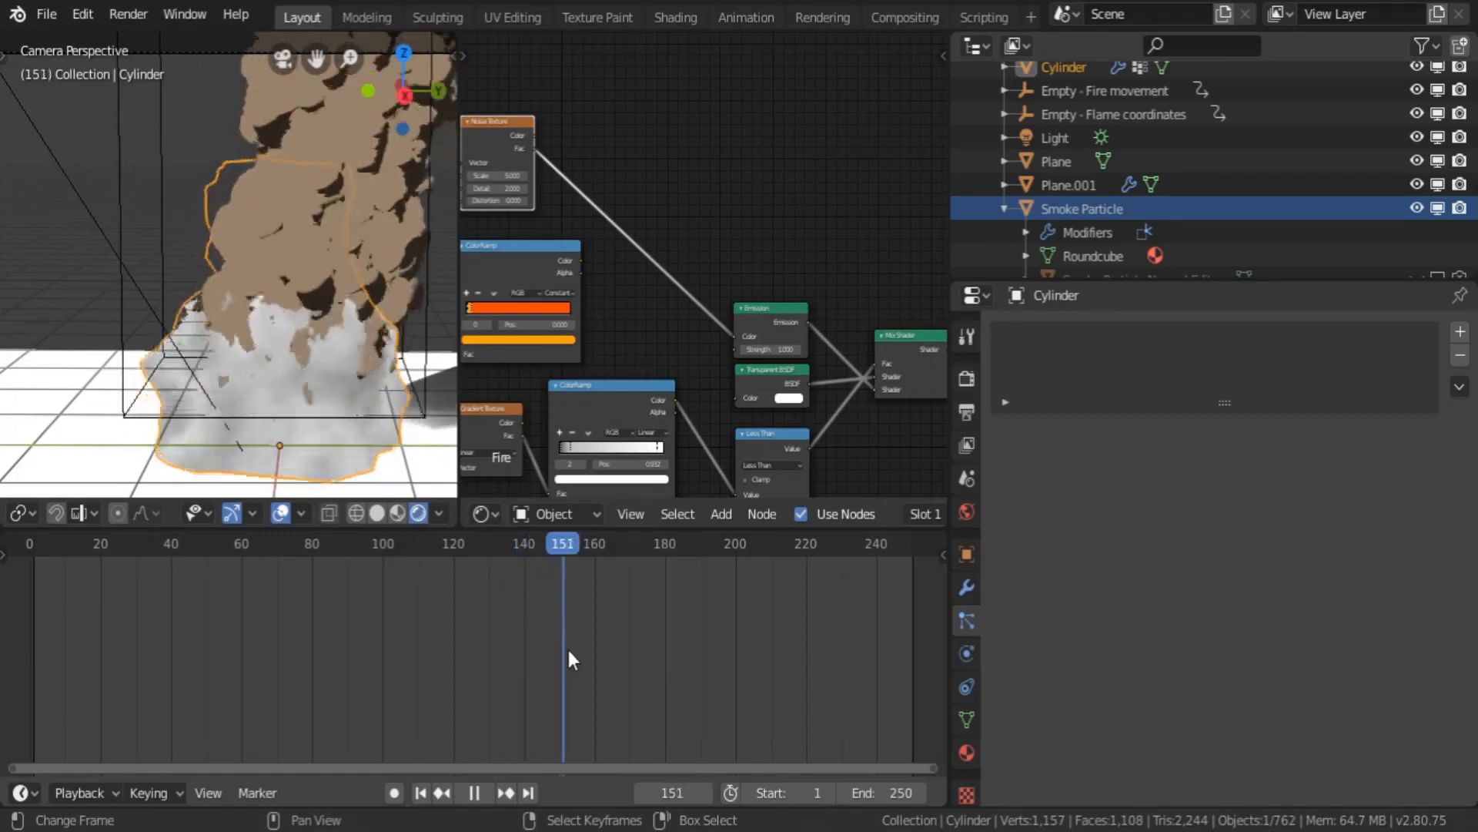
key(space)
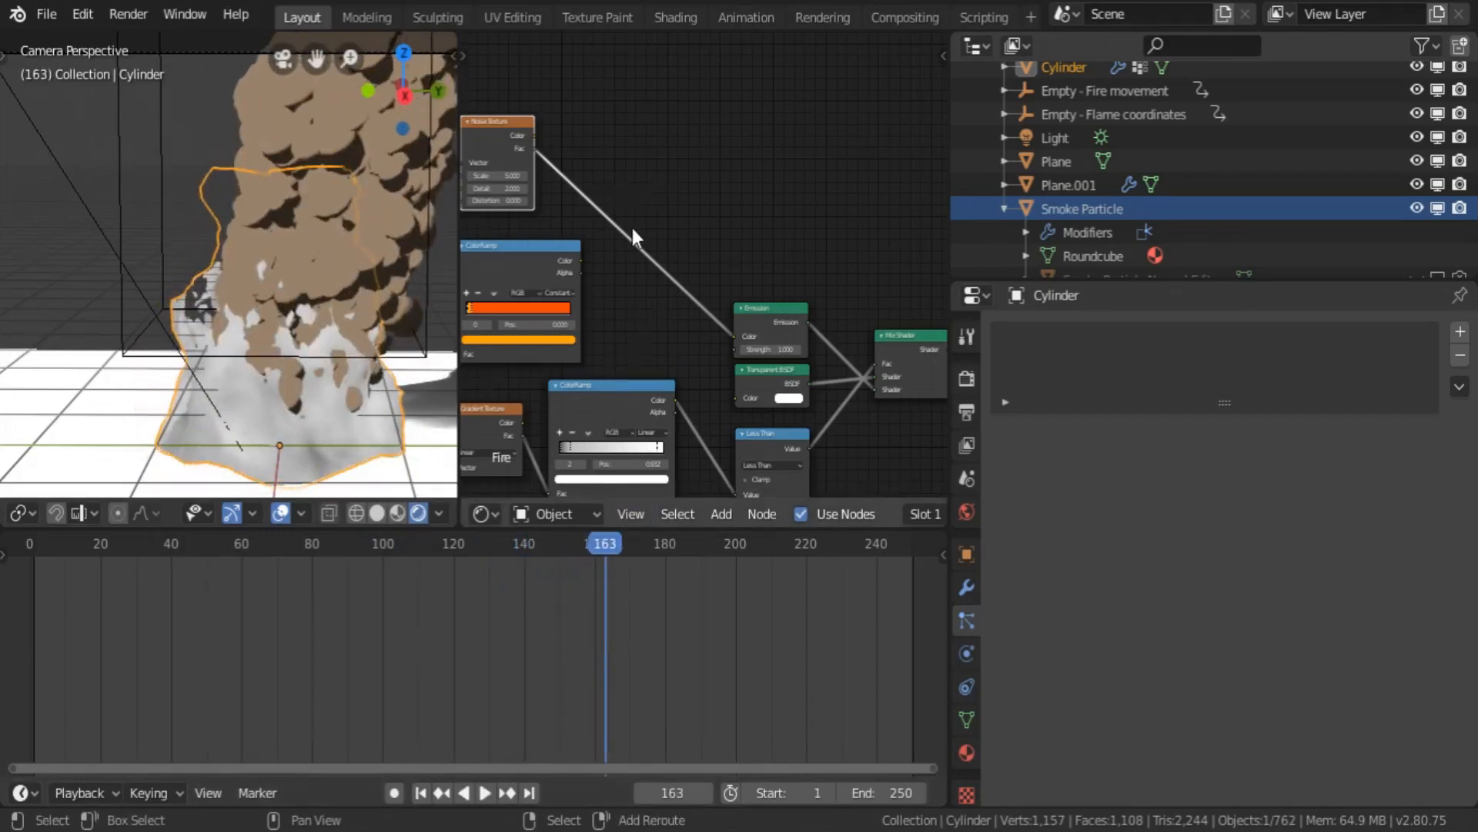
key(shift+s)
mouse_move(616, 371)
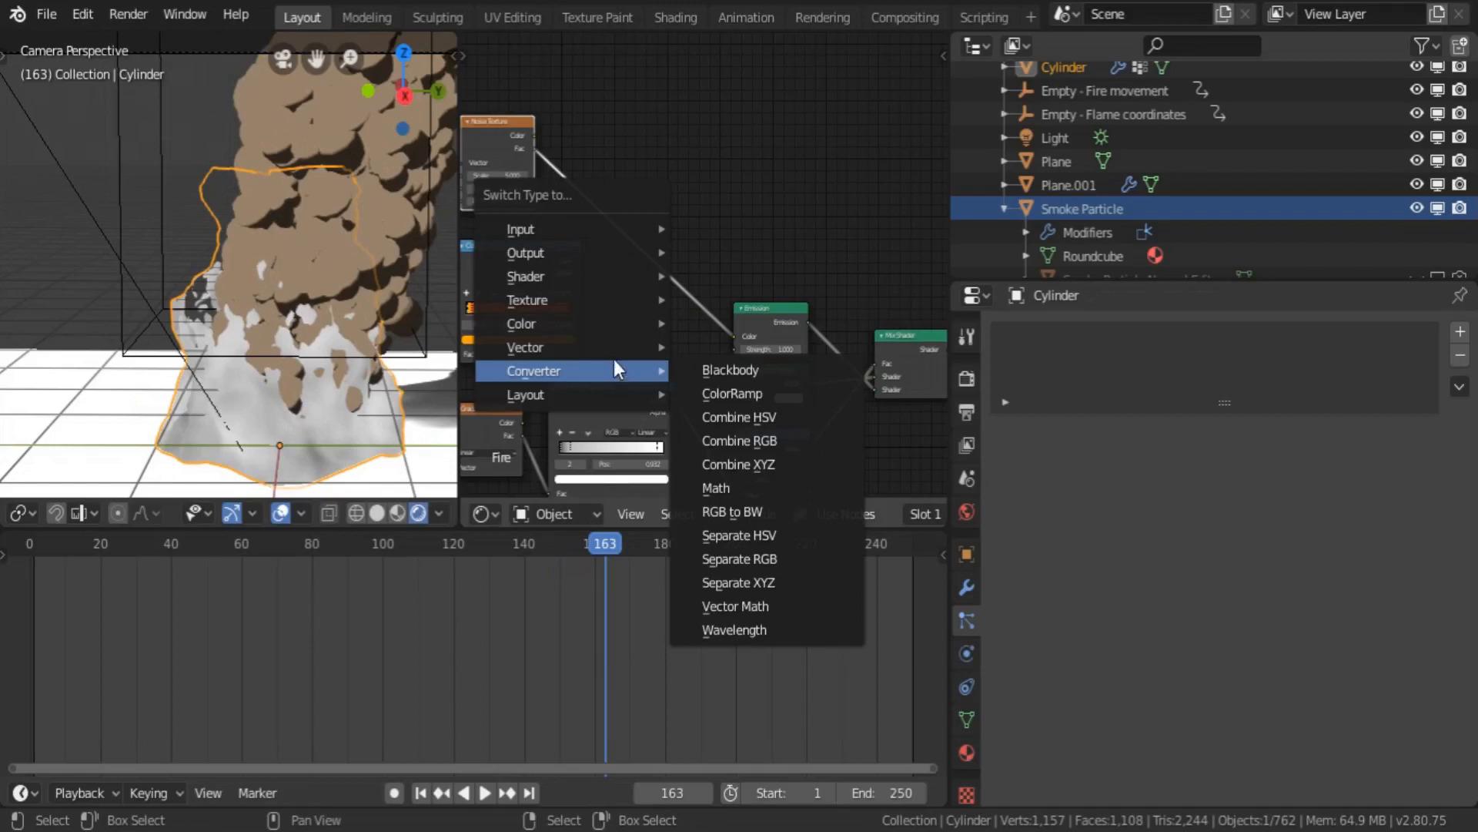
mouse_move(589, 345)
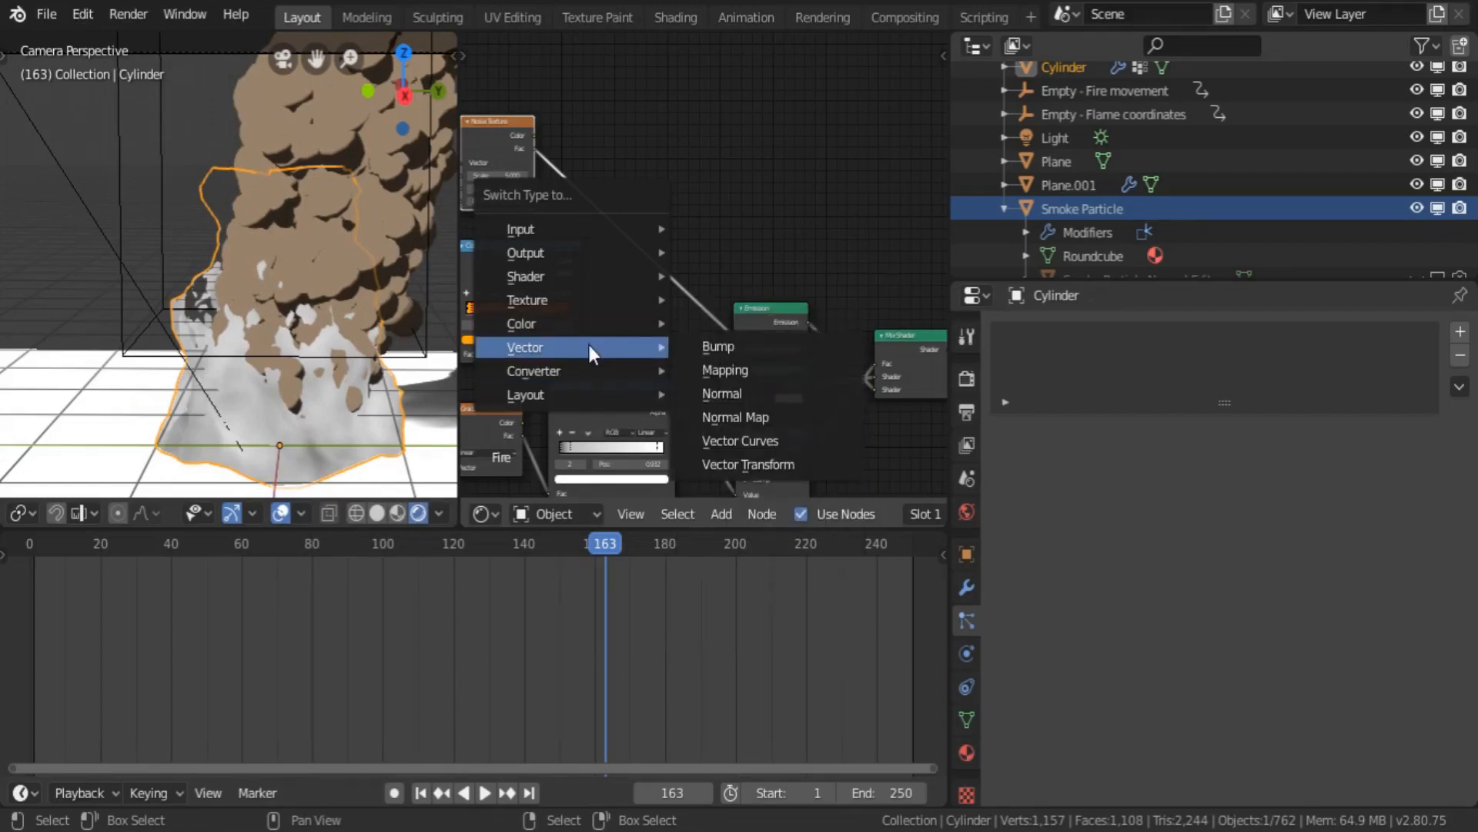
click(736, 355)
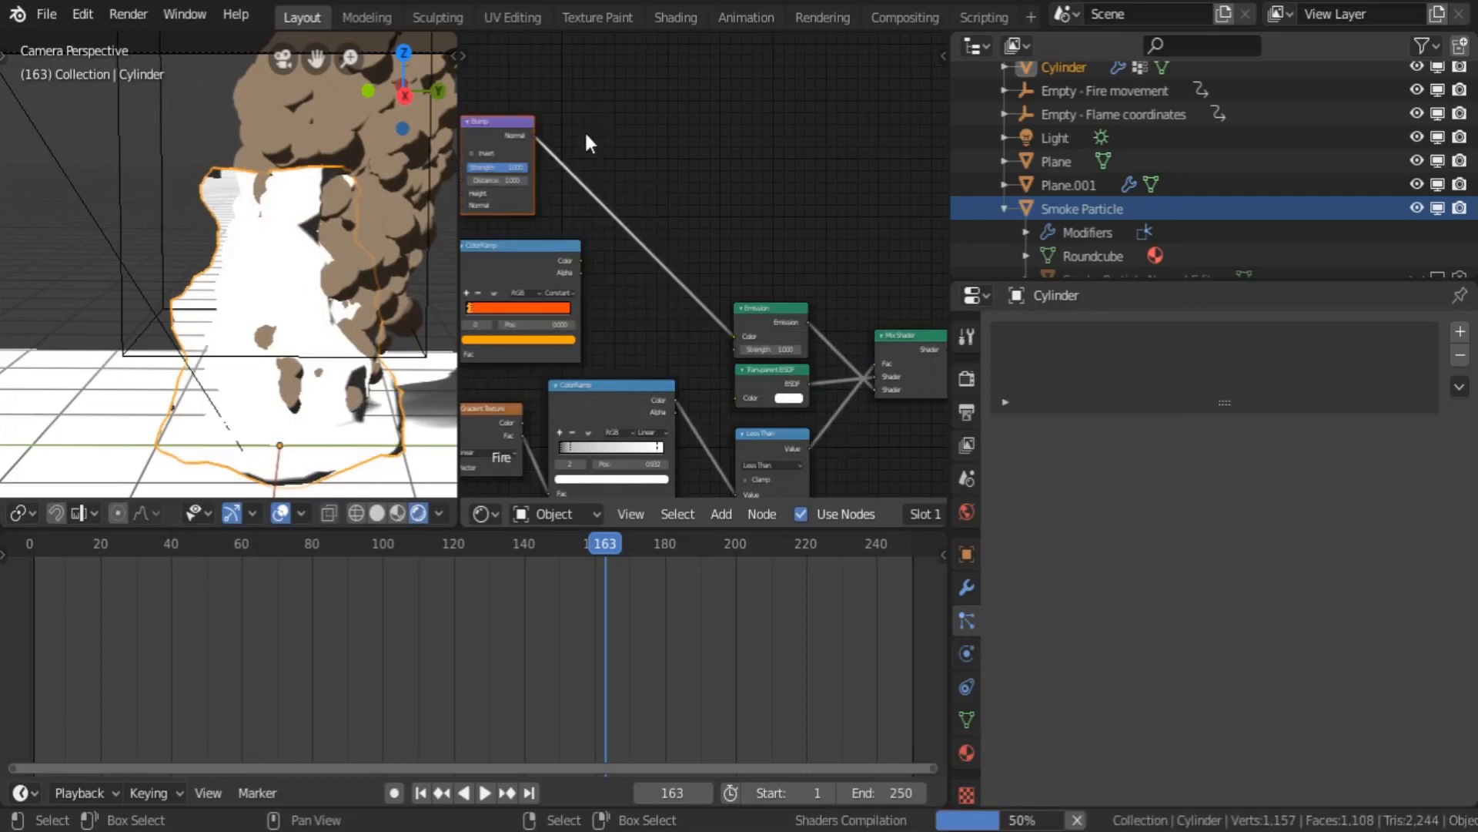
drag(511, 126, 573, 131)
key(ctrl+z)
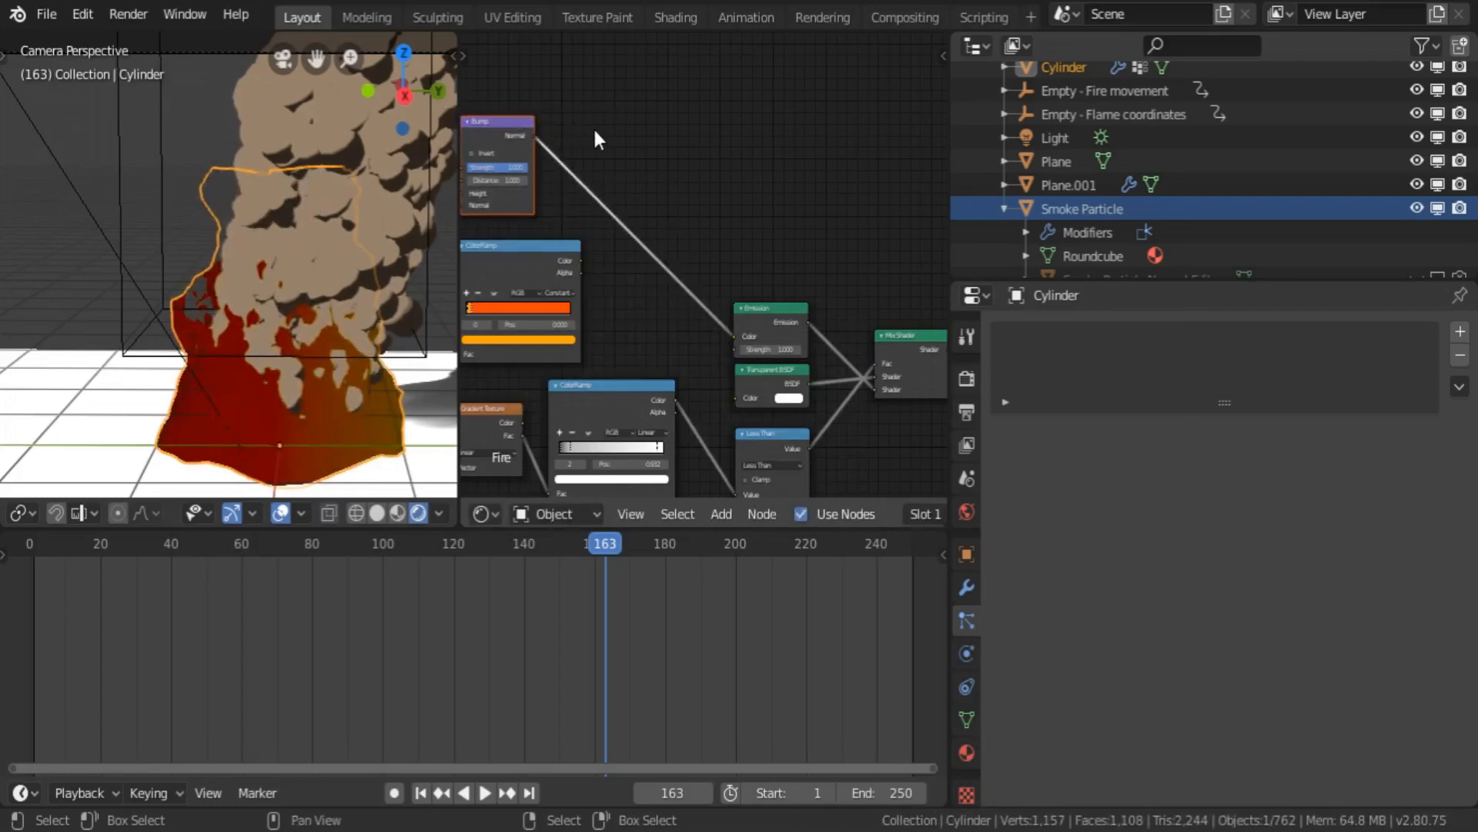
mouse_move(593, 127)
middle_down()
mouse_move(702, 195)
mouse_move(646, 178)
middle_up()
key(ctrl+z)
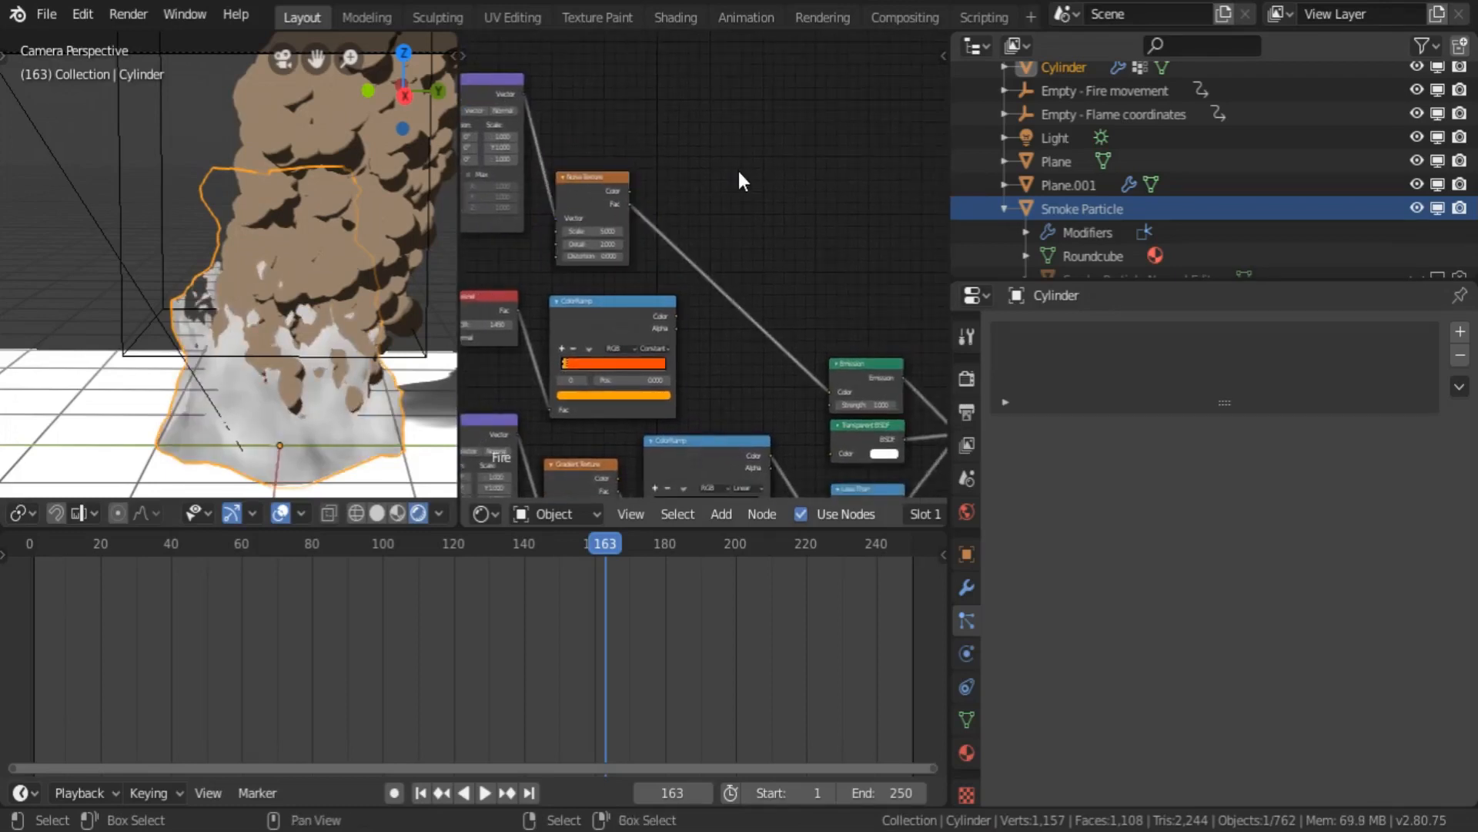
- Add a Bump node beside the upper Noise Texture in the fire material and connect the noise Fac output to its Height
key(shift+a)
mouse_move(718, 293)
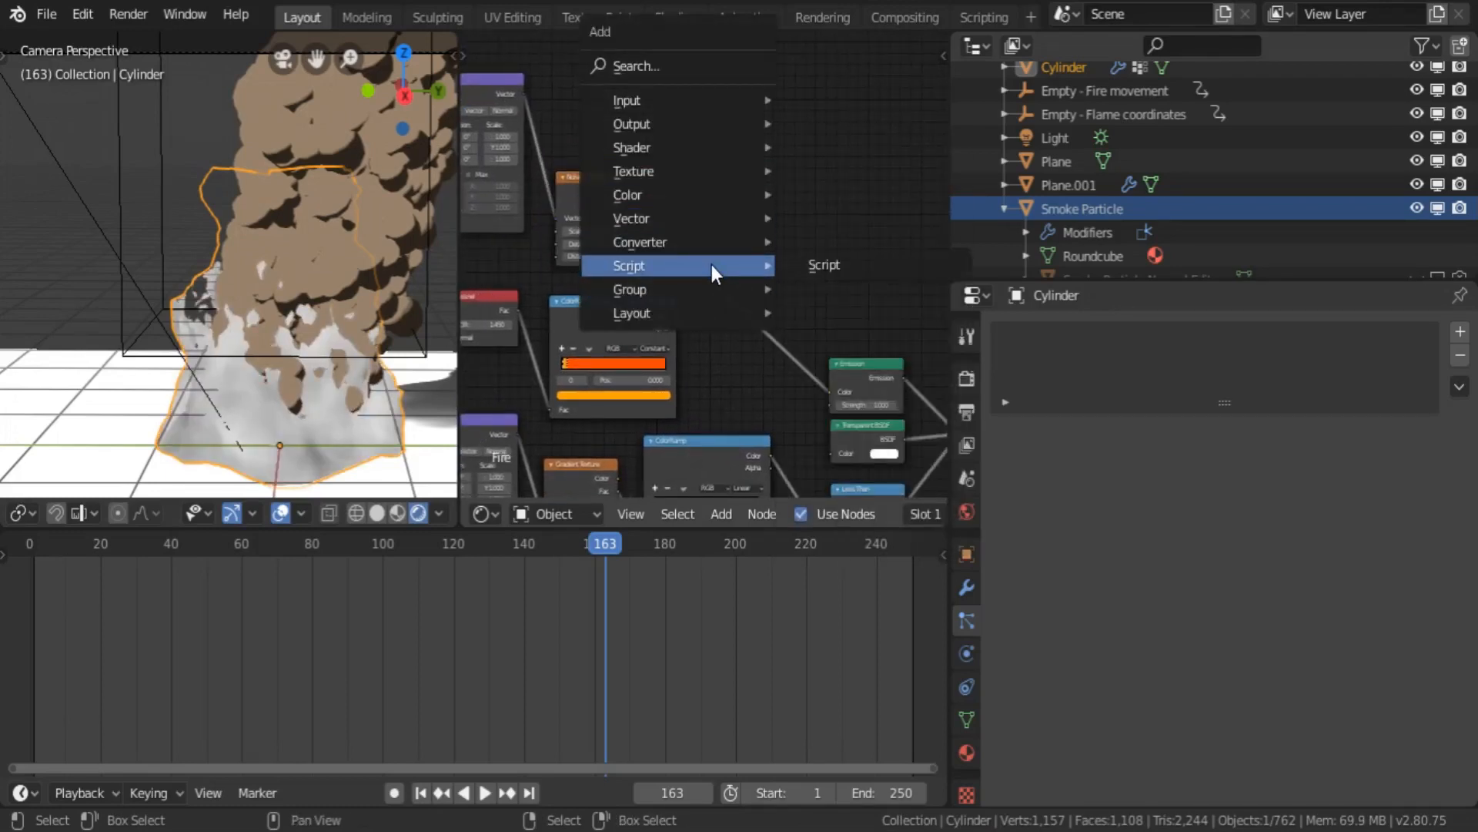
mouse_move(709, 234)
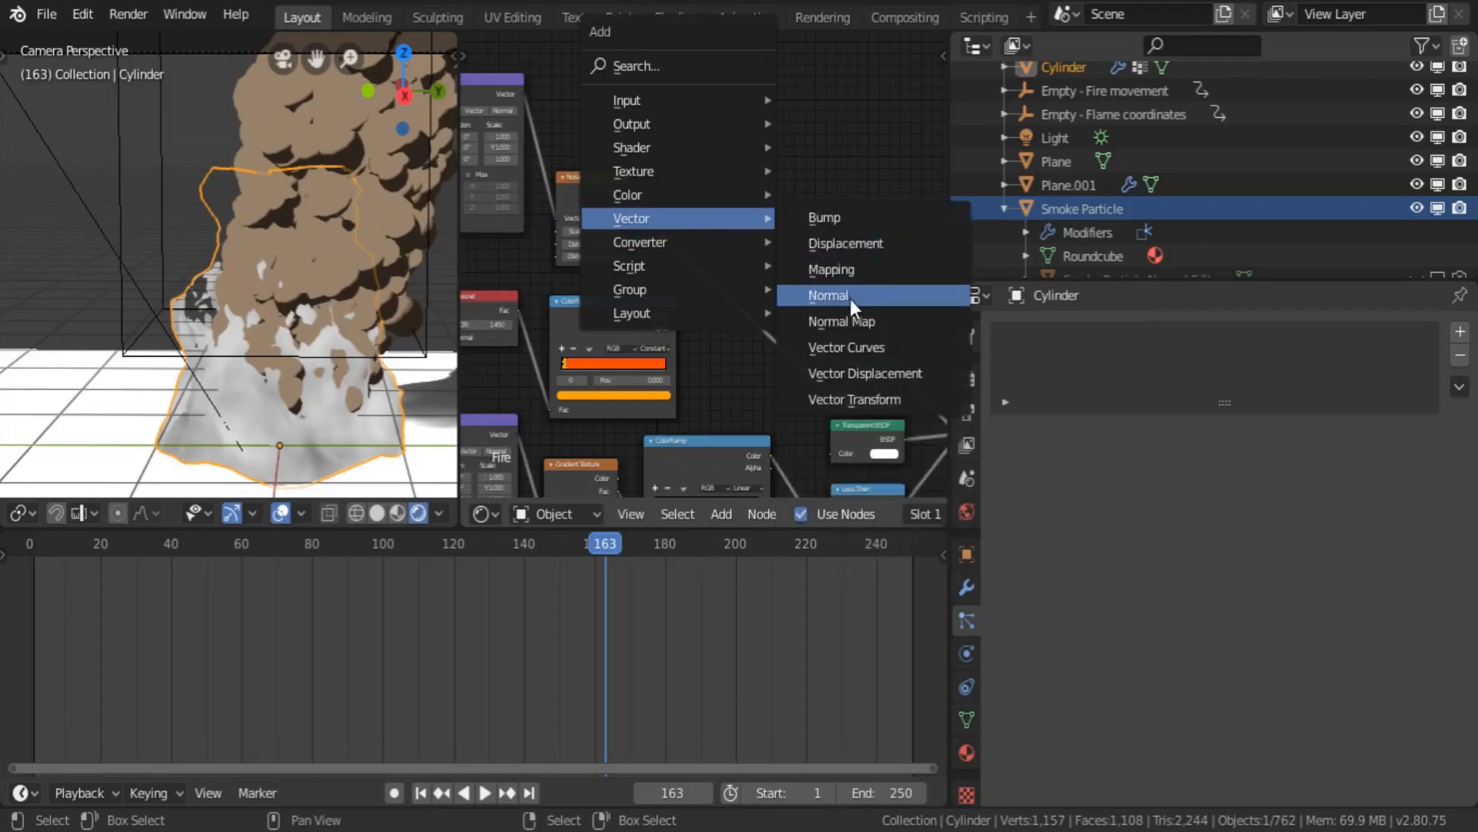
click(845, 220)
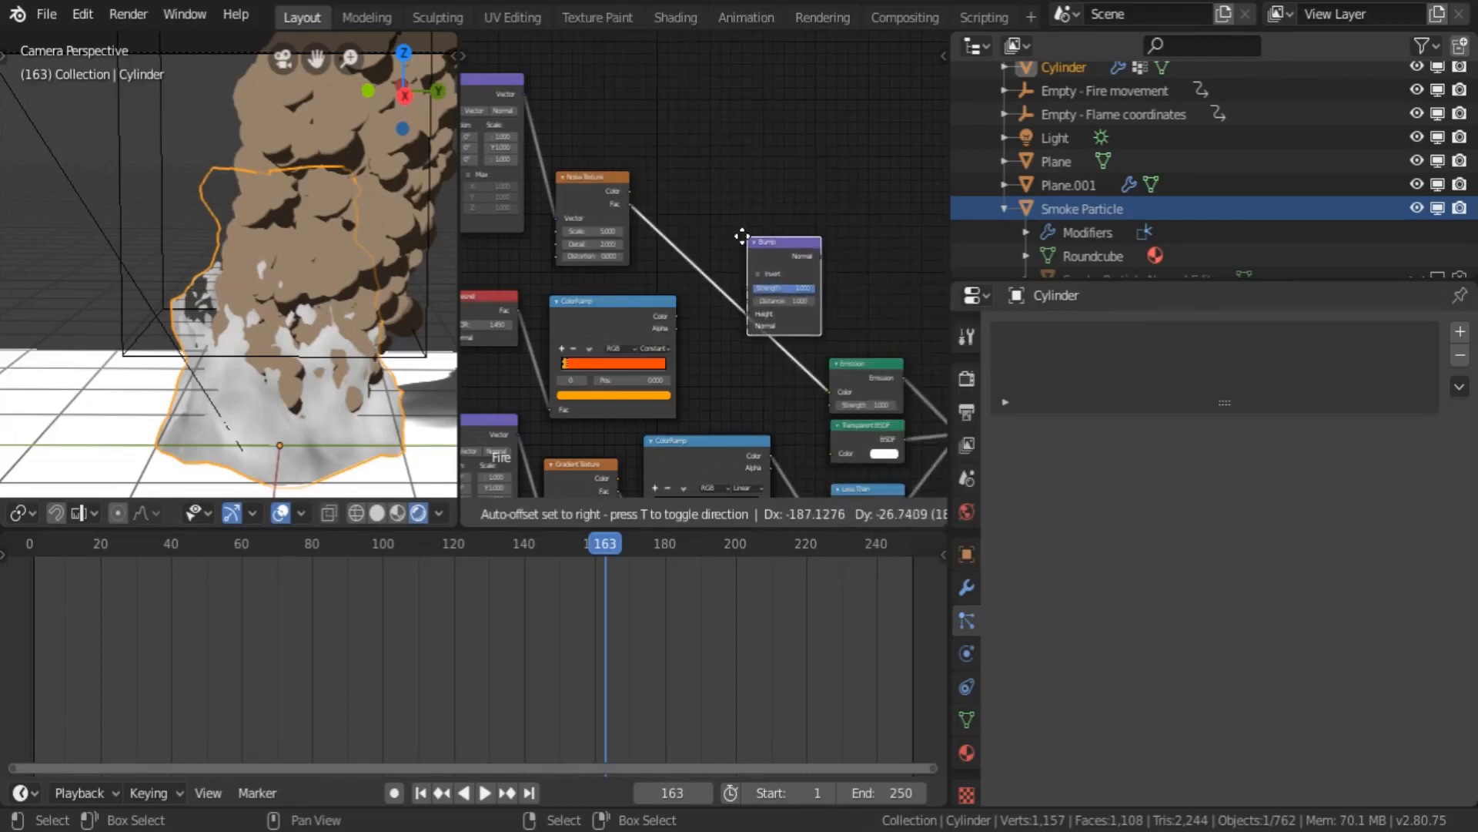
click(728, 161)
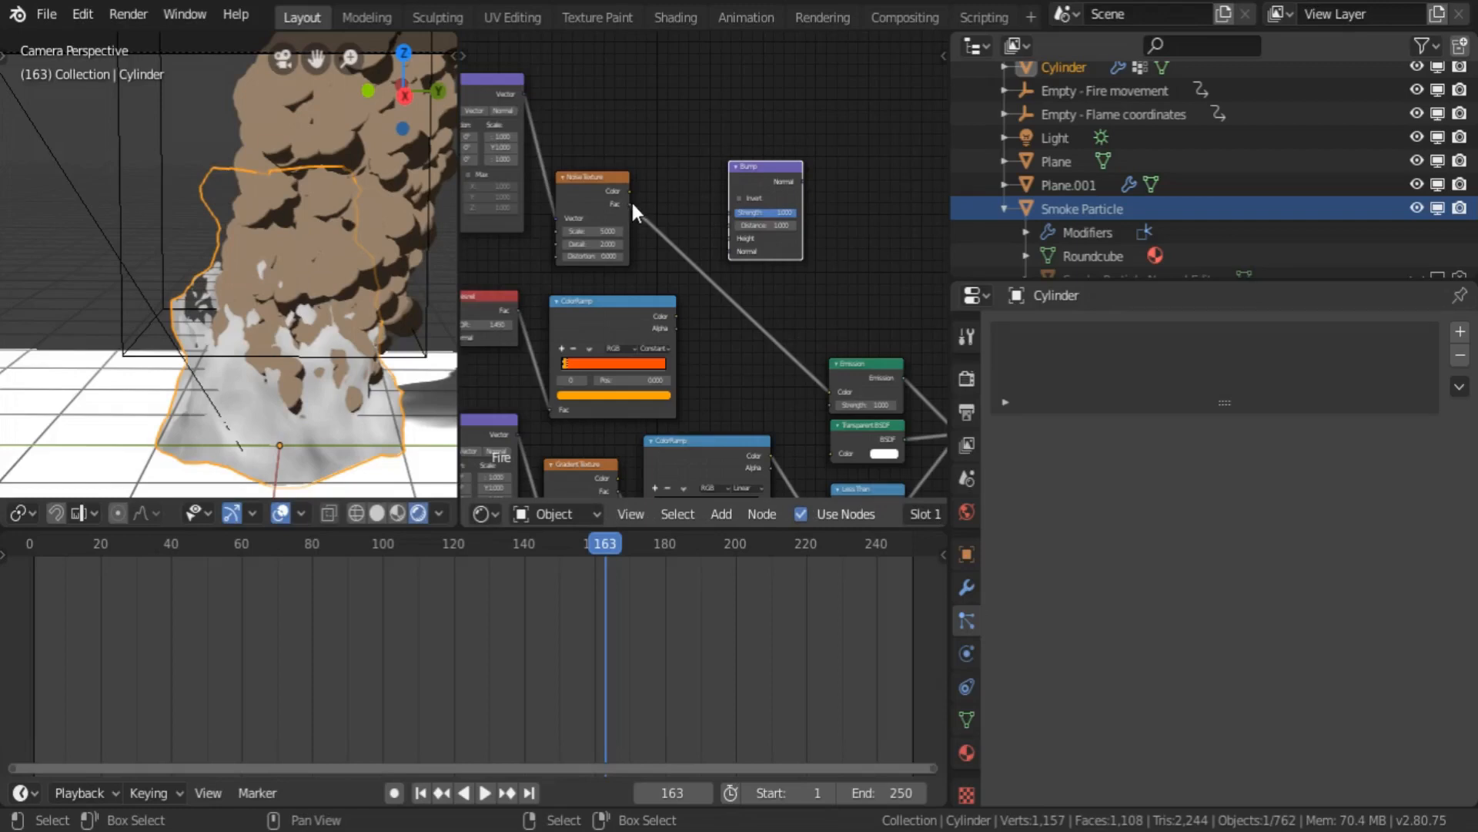
drag(630, 202, 731, 240)
- Connect the Bump's Normal output to the Material Output's Displacement and move the Bump node closer to the Mix Shader
middle_drag(714, 240, 454, 237)
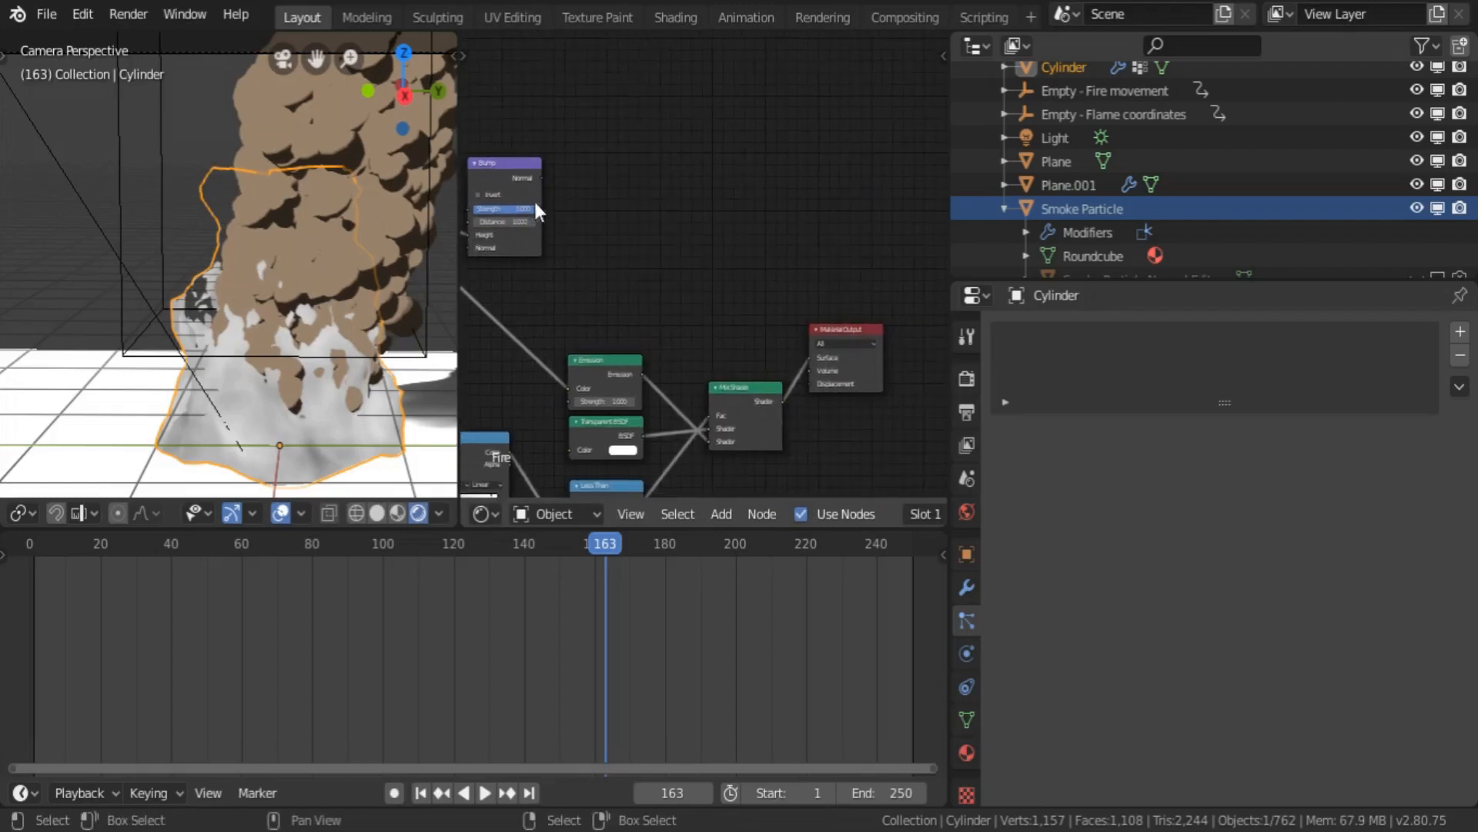
drag(541, 178, 807, 387)
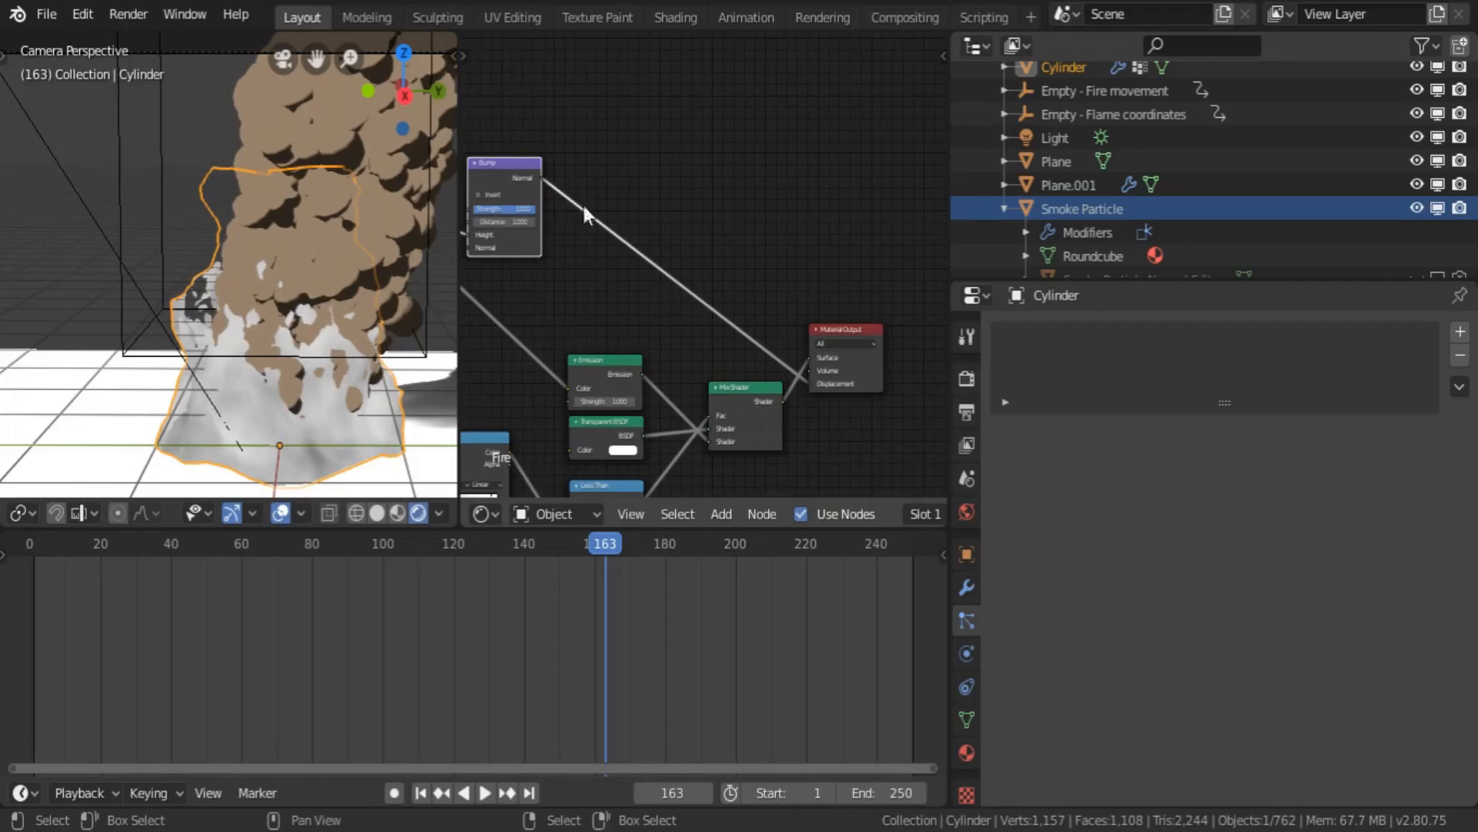
drag(501, 182, 720, 277)
- Connect the orange fire ColorRamp's Color output to the Emission node's Color input
middle_drag(644, 314, 746, 279)
middle_drag(515, 285, 582, 285)
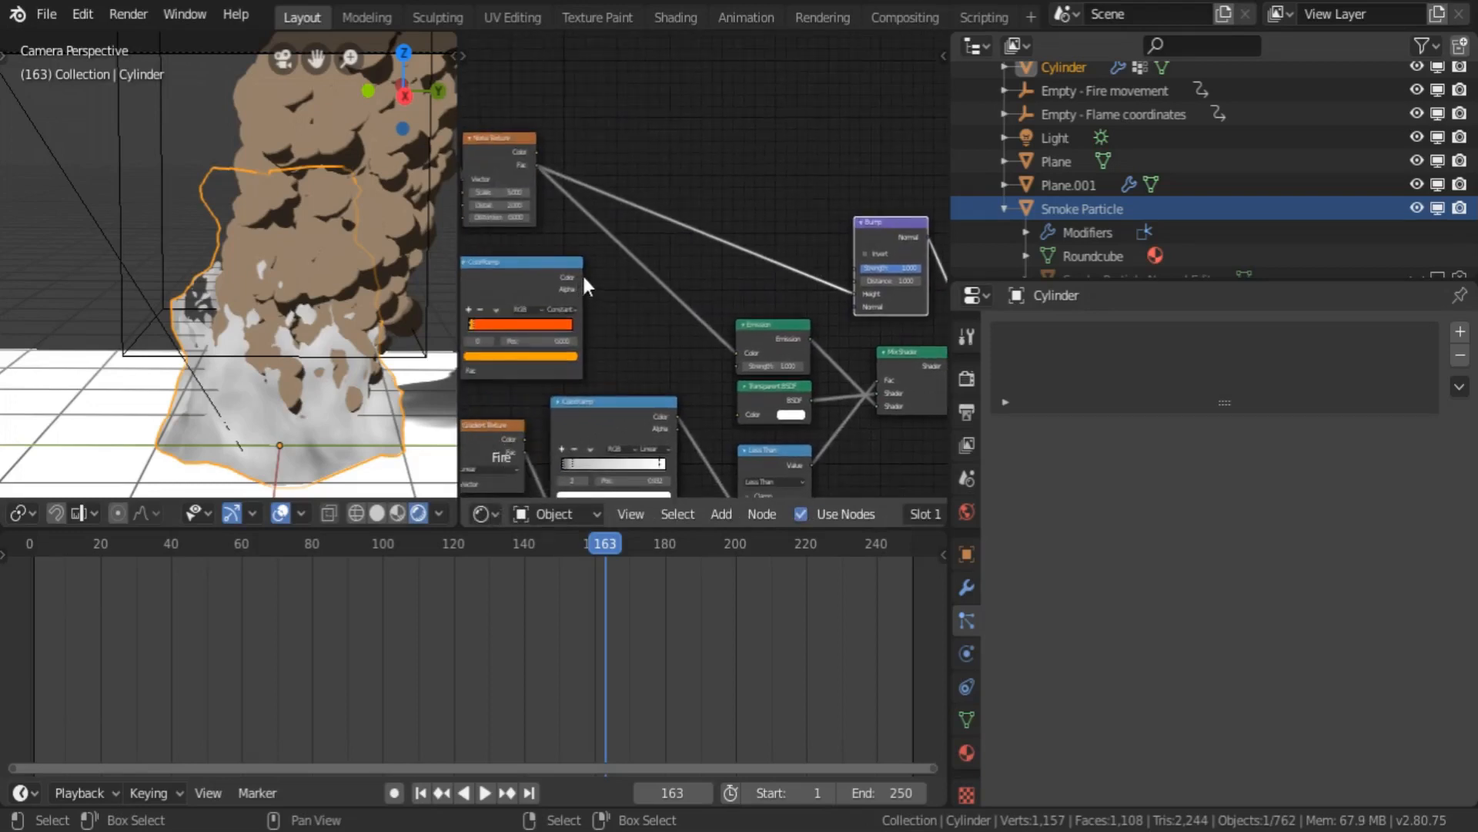
drag(583, 277, 735, 354)
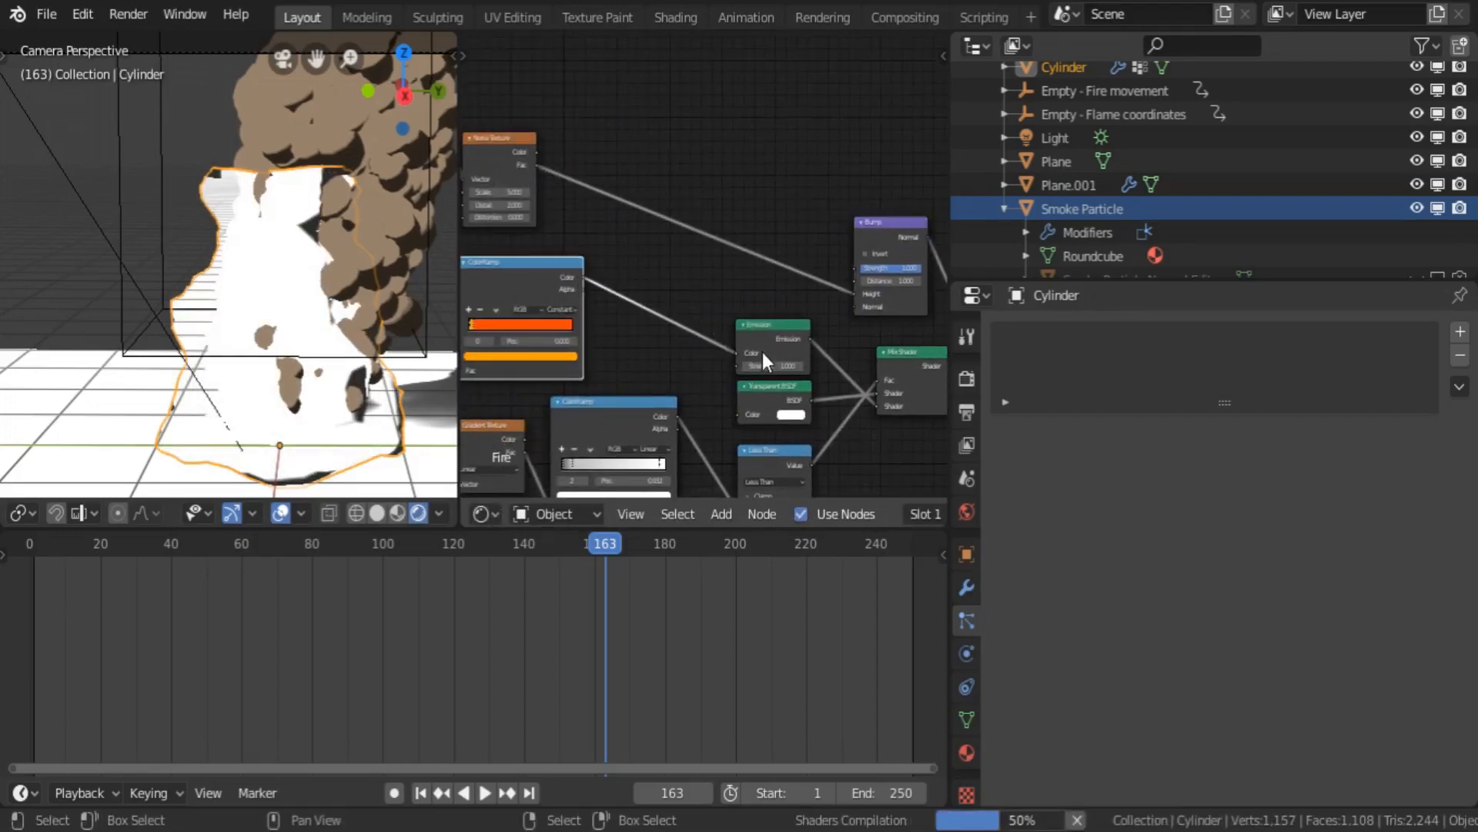
- Connect the Noise Texture's Color output to the Bump node's Normal input and inspect the flame detail up close
middle_drag(742, 339, 658, 327)
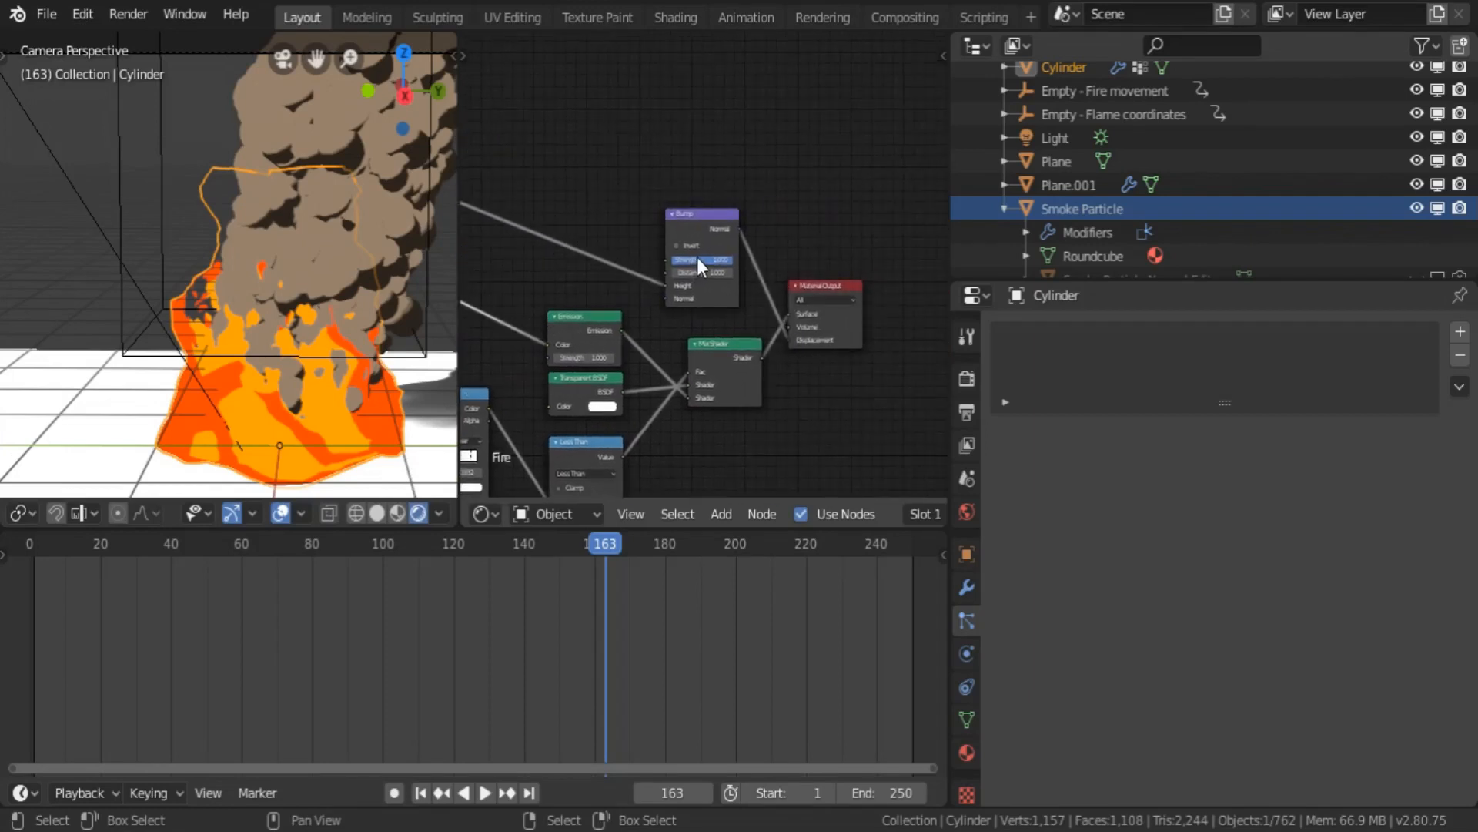
mouse_move(696, 260)
mouse_down()
mouse_move(636, 260)
mouse_move(701, 262)
mouse_up()
middle_drag(558, 281, 707, 301)
middle_drag(563, 210, 566, 203)
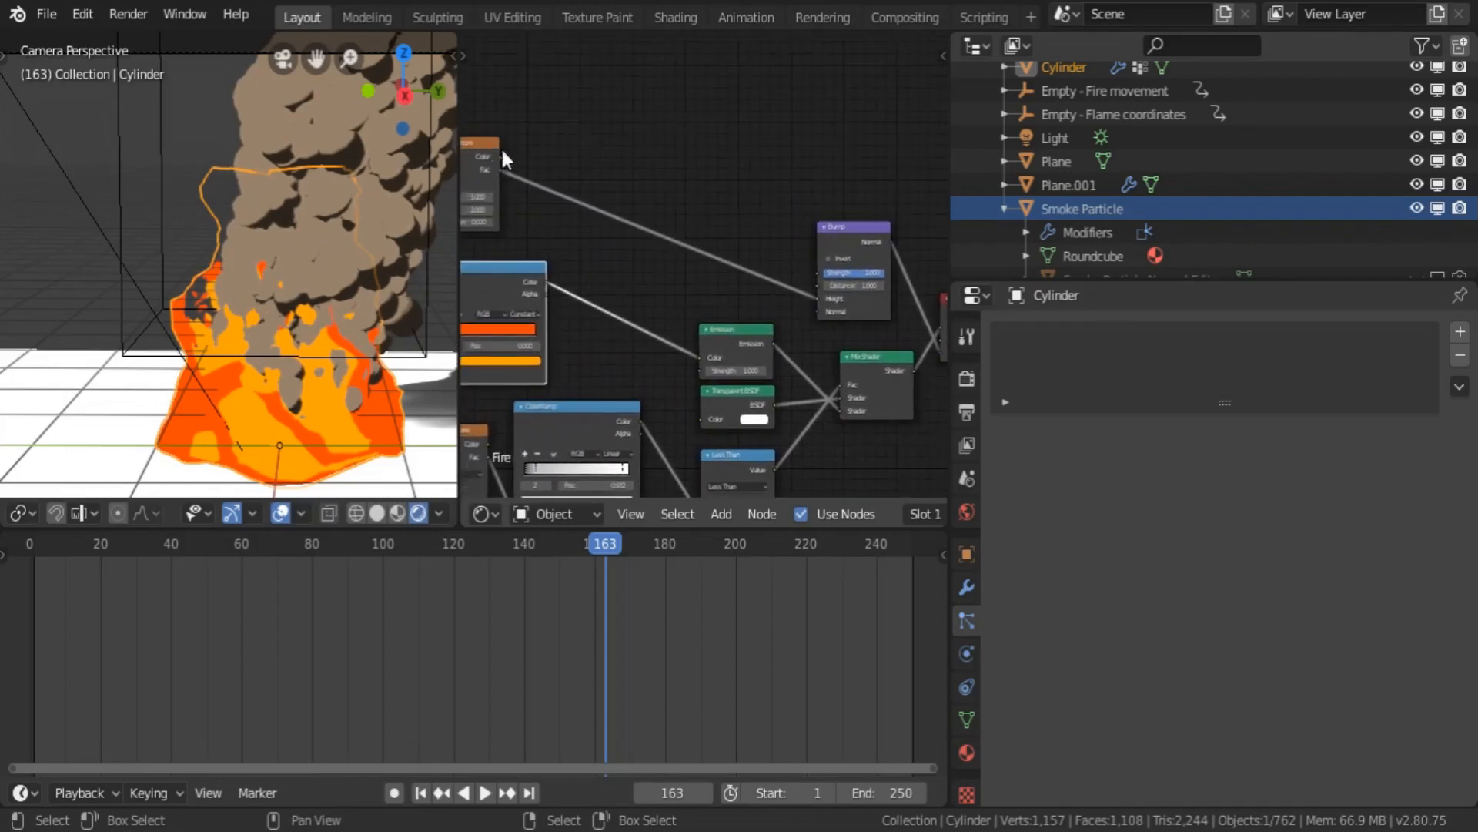
drag(502, 155, 821, 309)
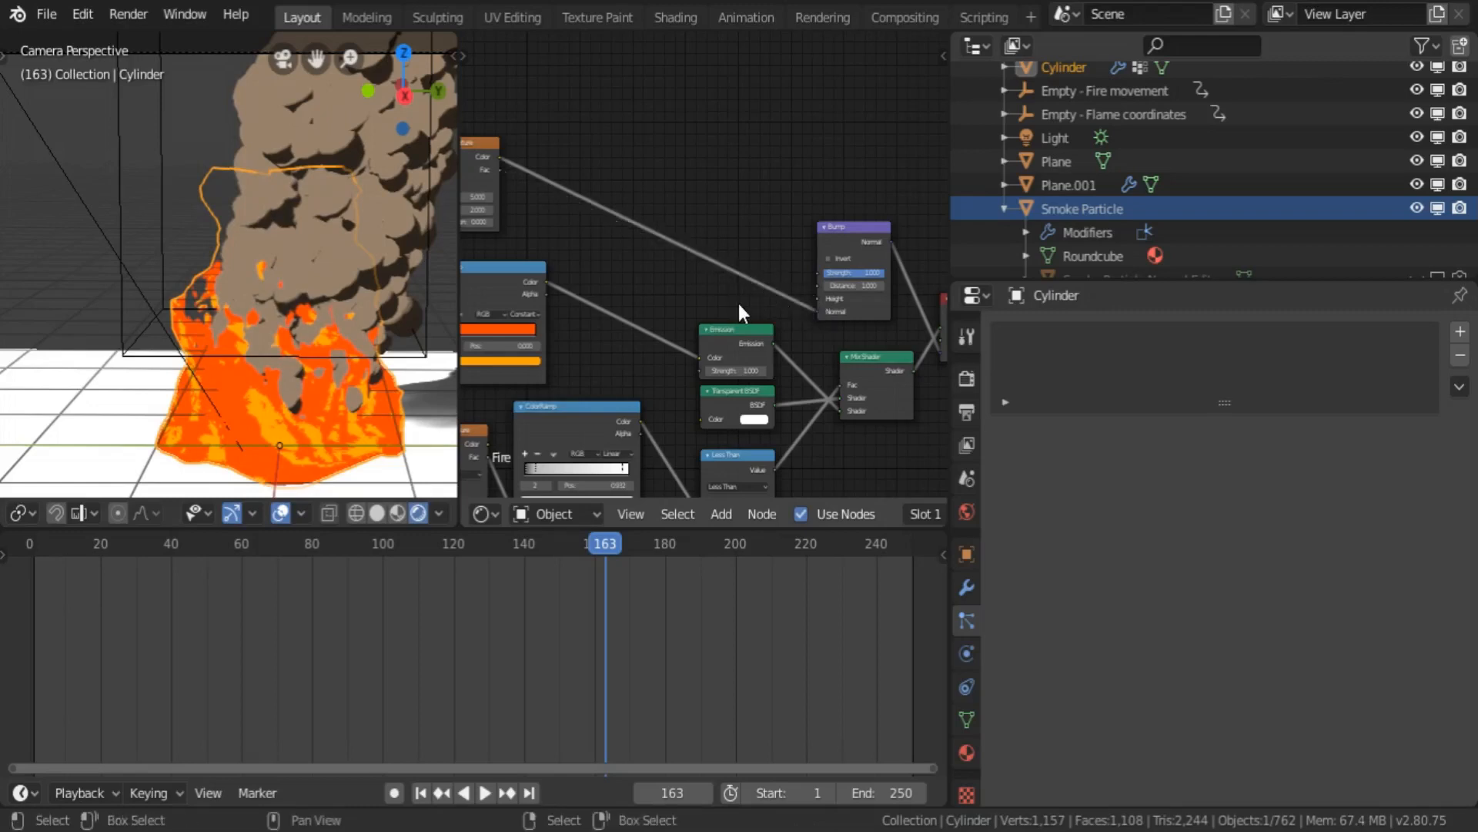
middle_drag(642, 289, 528, 273)
scroll(557, 300, up, 6)
scroll(293, 398, up, 1)
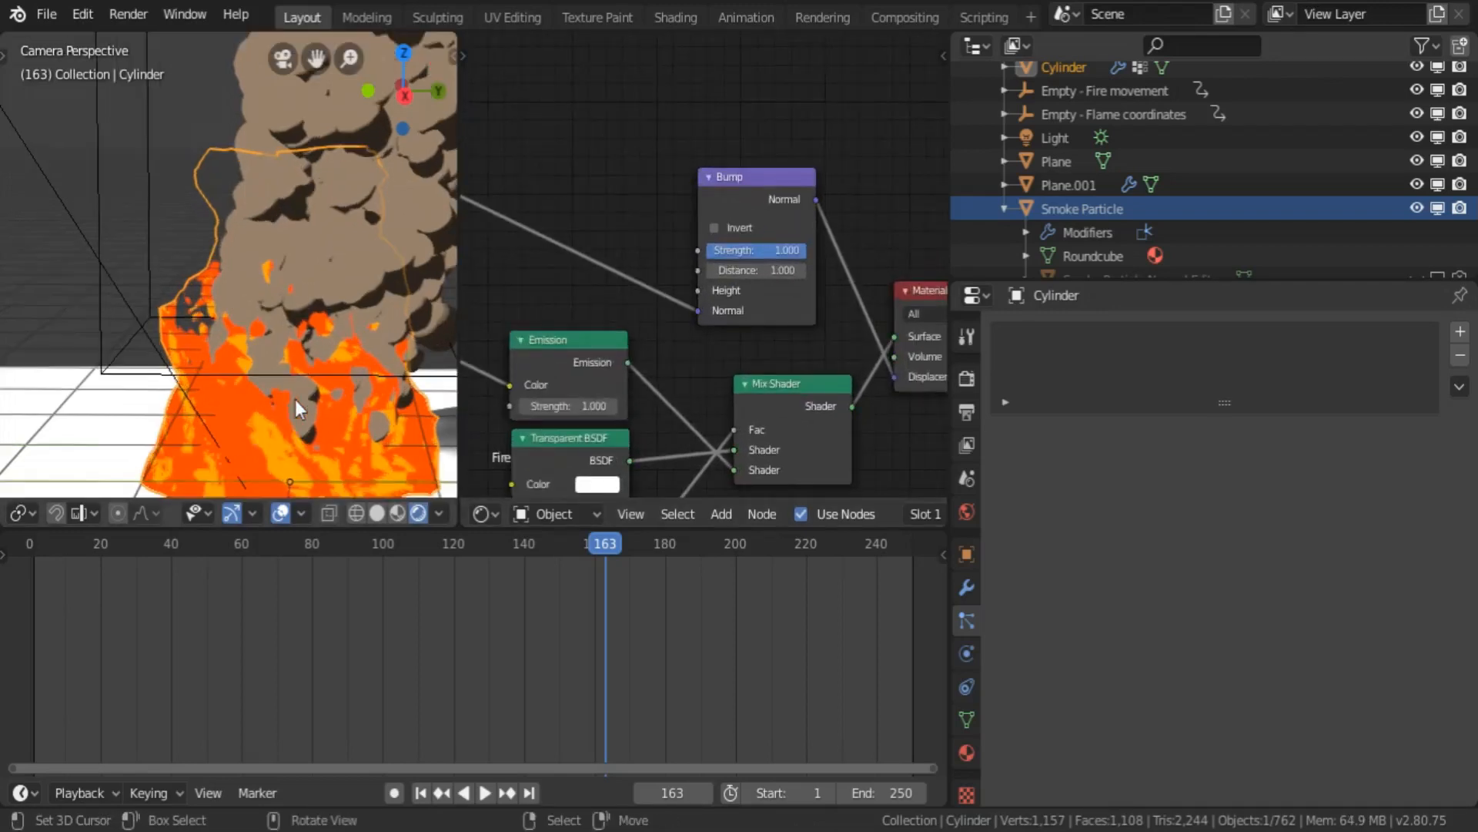
shift+middle_drag(322, 356, 280, 212)
scroll(290, 261, up, 2)
scroll(285, 300, up, 2)
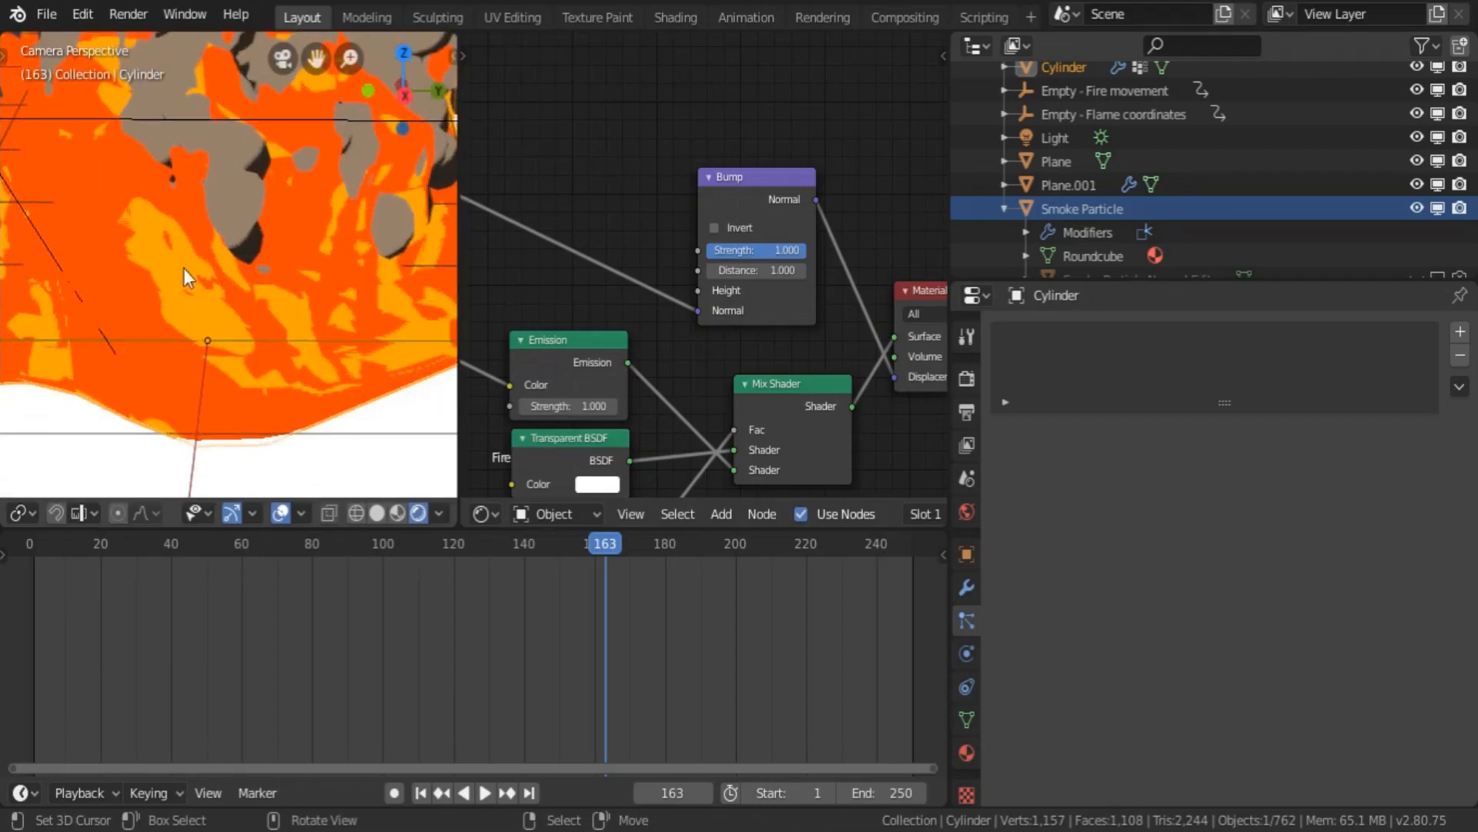
scroll(206, 264, down, 5)
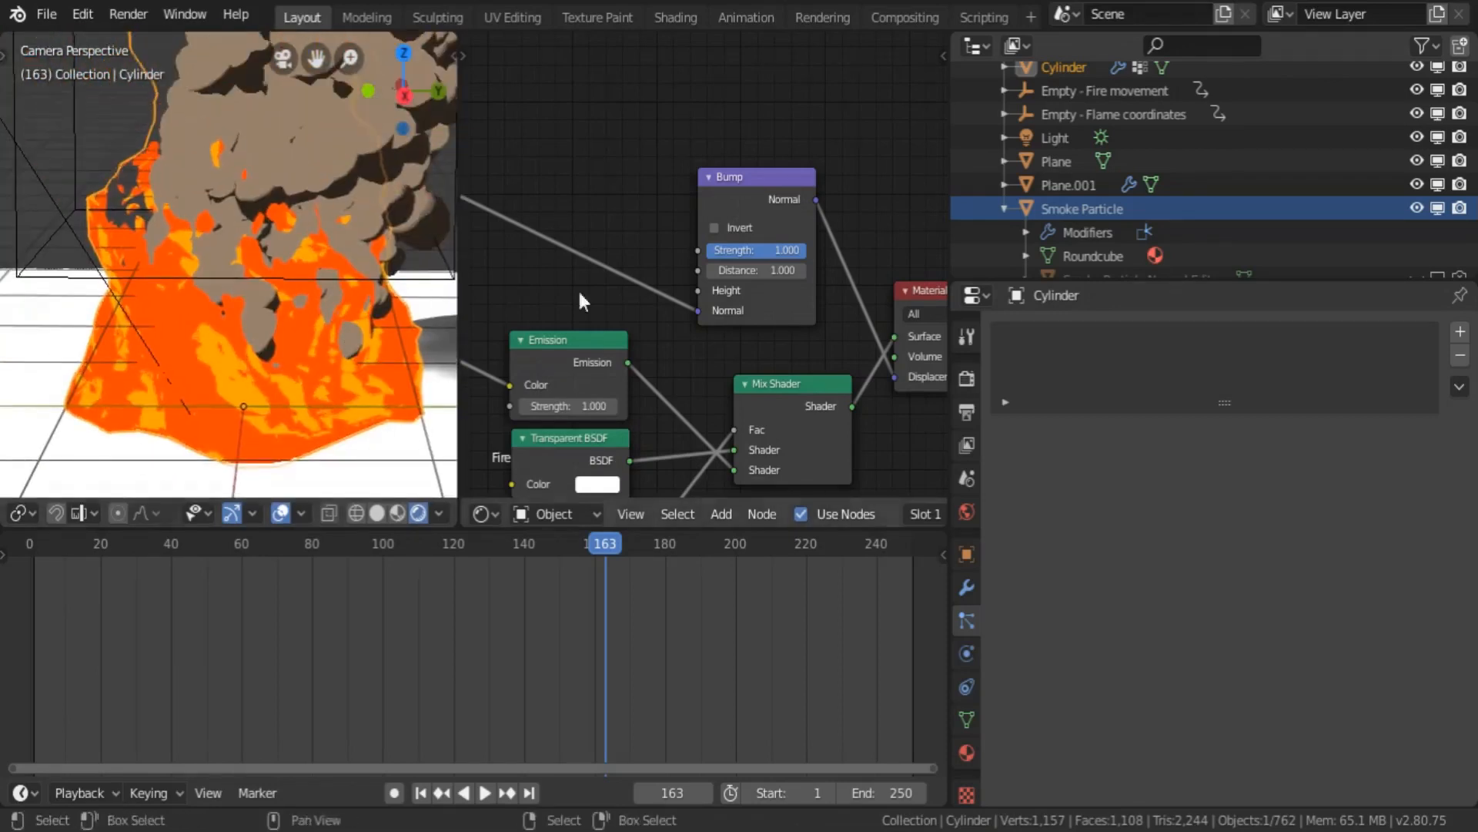
- Set the Bump node's Strength to 0 and its Distance to 1
mouse_move(754, 255)
mouse_down()
mouse_move(654, 255)
mouse_move(751, 268)
mouse_up()
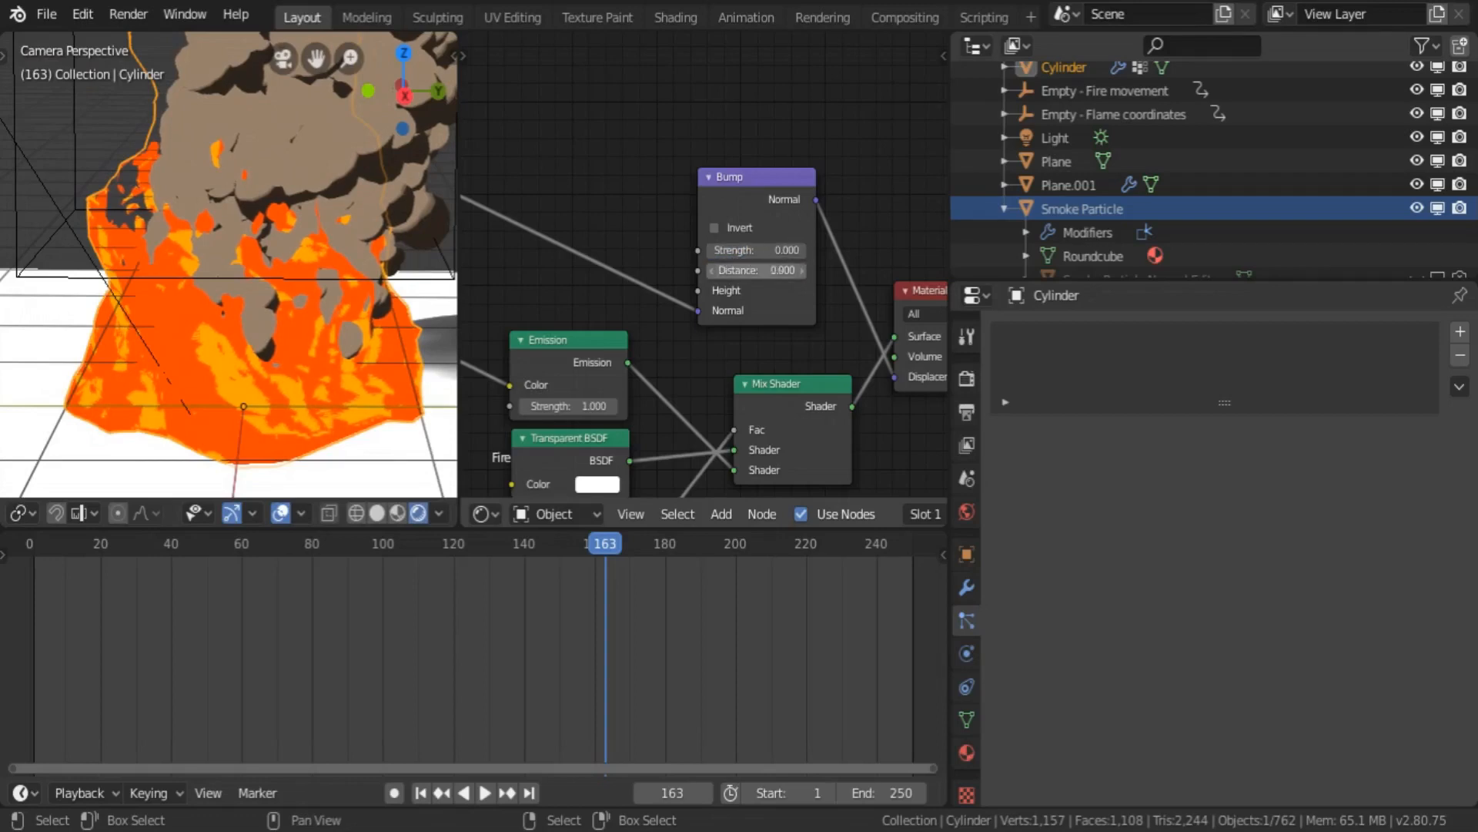
click(759, 270)
text(1)
key(Return)
- Insert a MixRGB node on the link between the Noise Texture and the Bump node
middle_drag(629, 152, 762, 214)
key(shift+a)
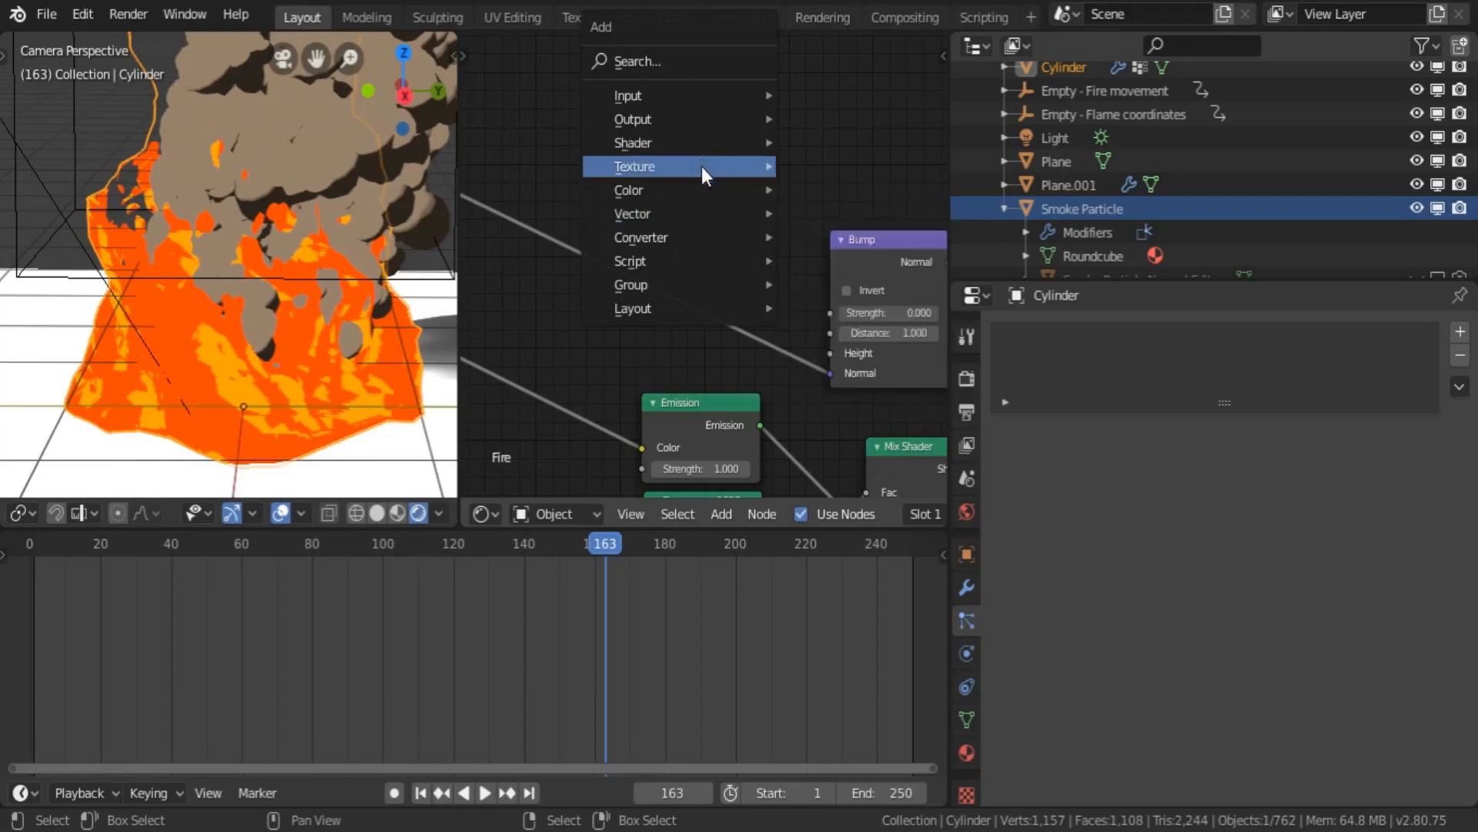
mouse_move(685, 191)
click(856, 320)
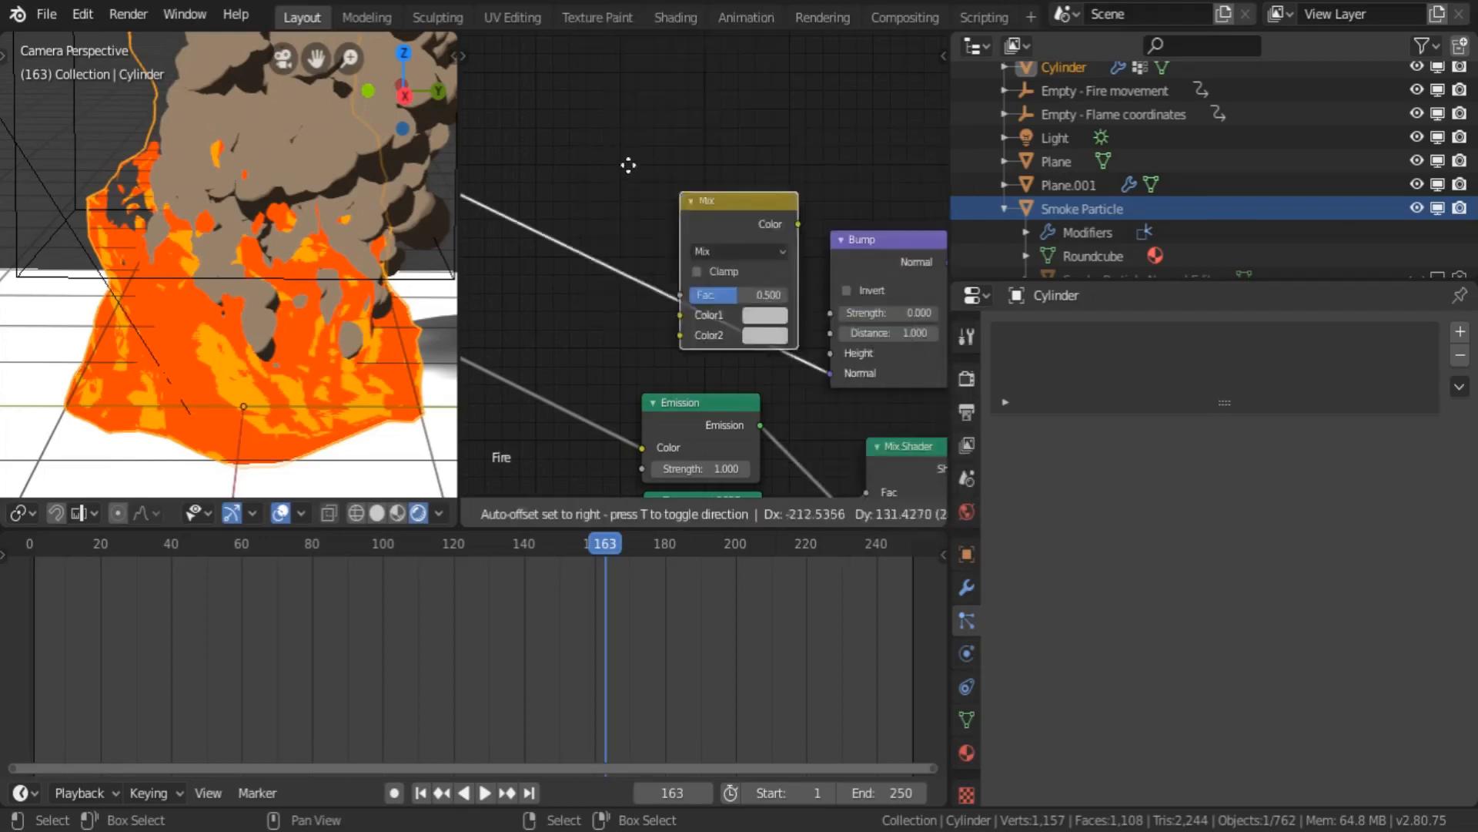
click(564, 177)
middle_drag(507, 134, 687, 202)
scroll(686, 203, down, 3)
scroll(688, 211, down, 1)
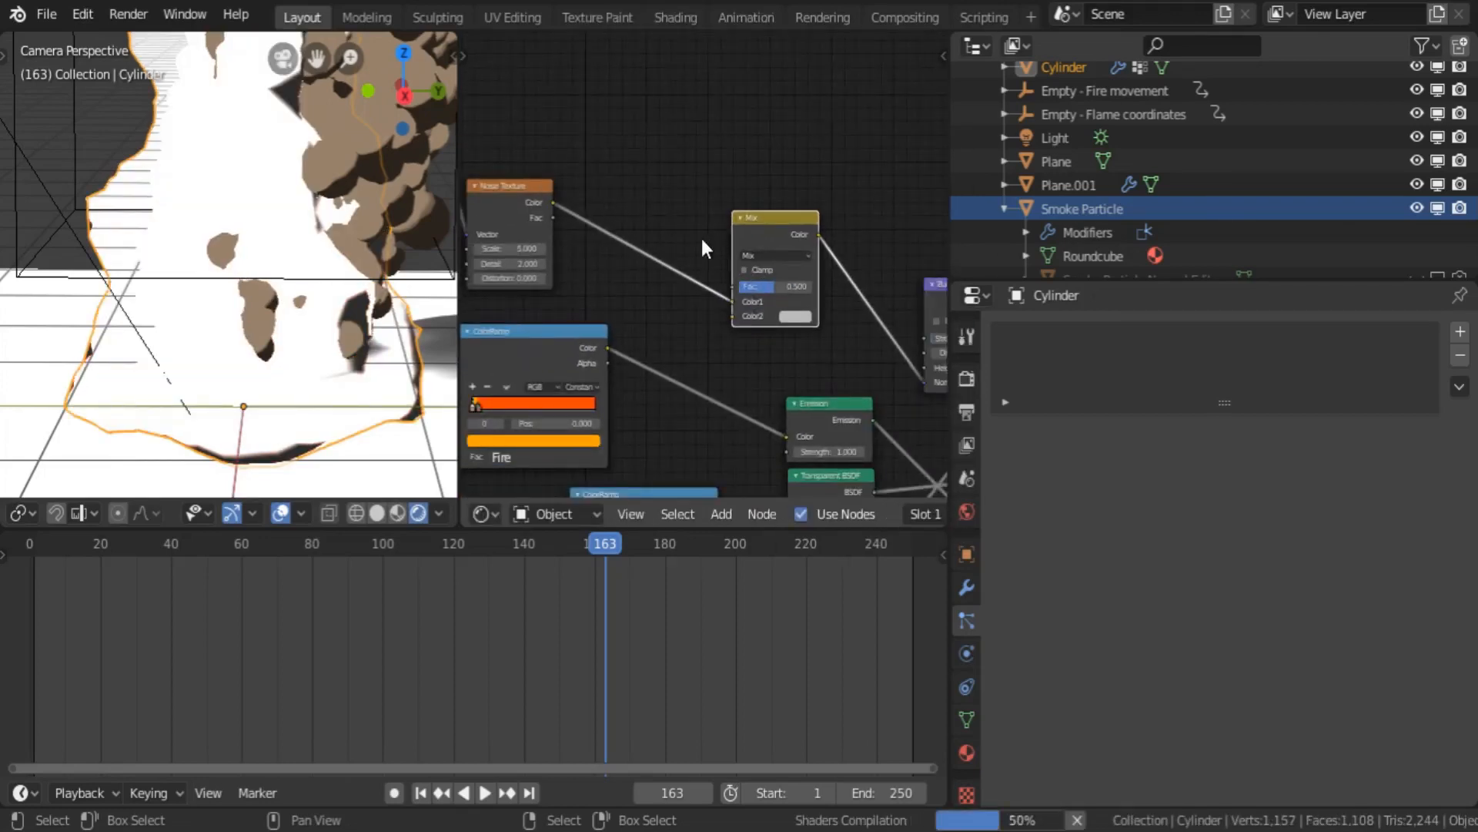
scroll(728, 277, up, 2)
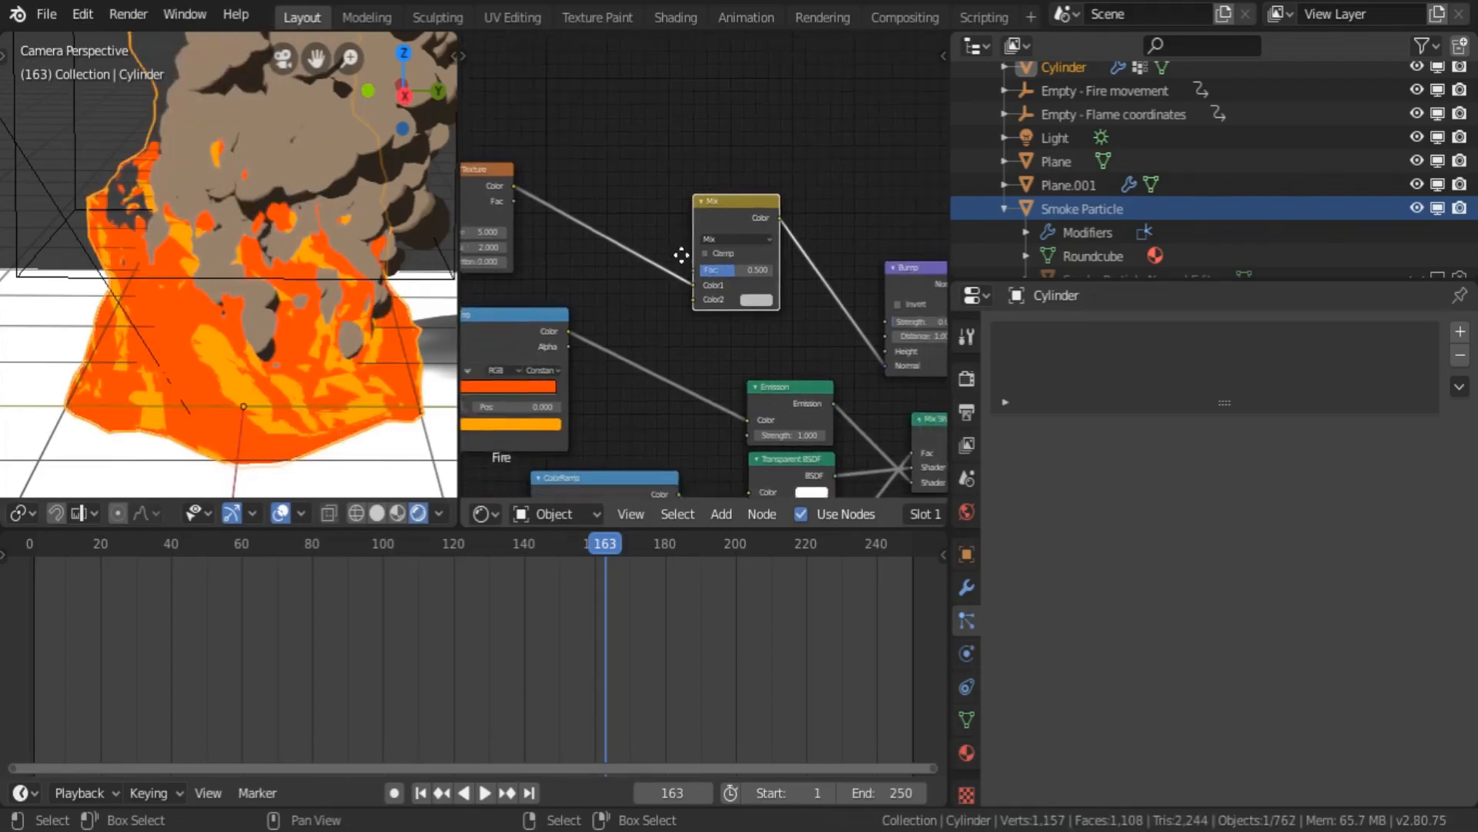
- Set the Mix node's Color2 to black and its Fac to 0.908, checking the fire at frames 208 and 157
click(780, 308)
drag(882, 154, 882, 193)
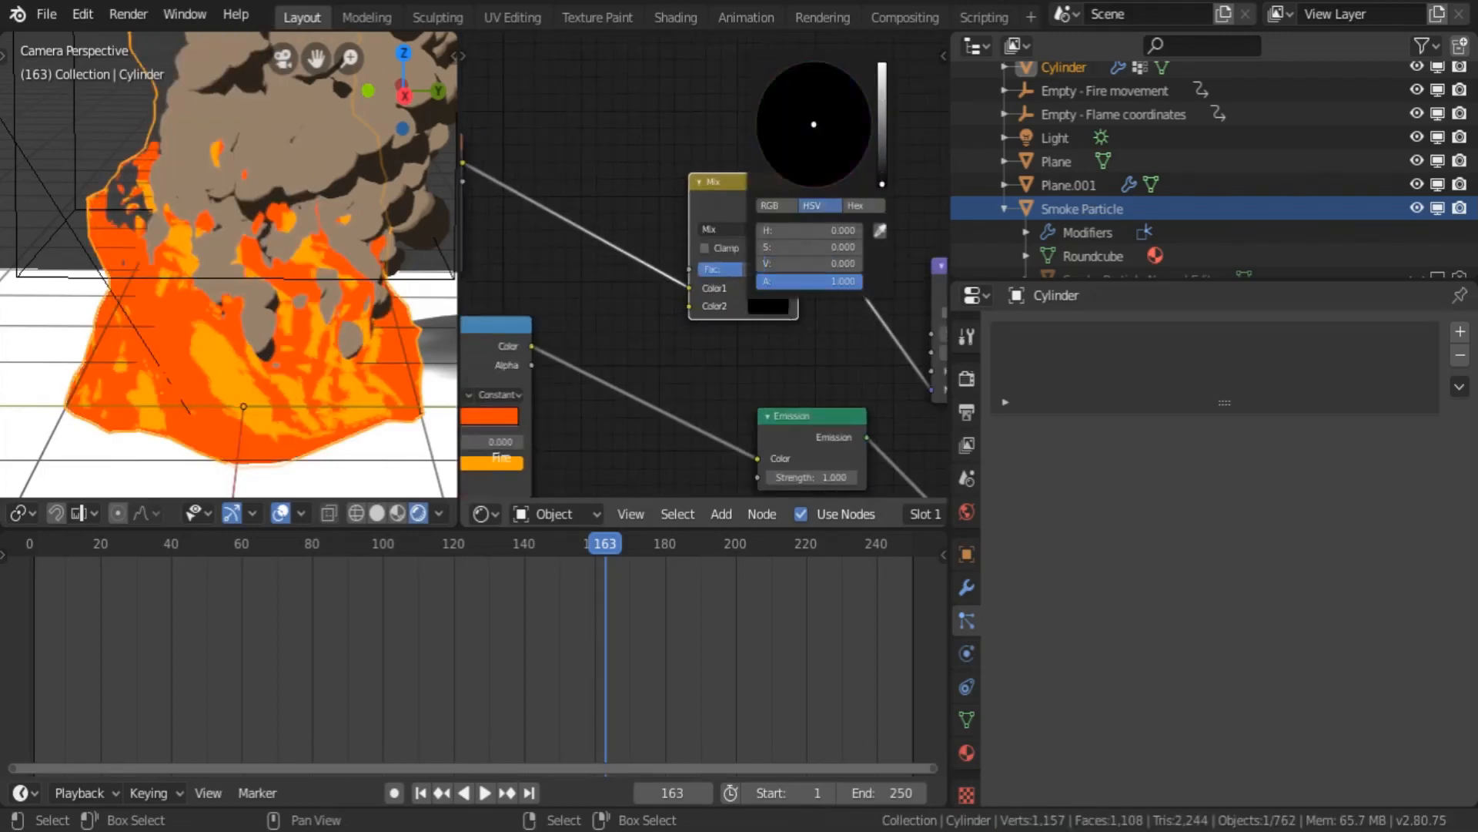
drag(744, 269, 774, 270)
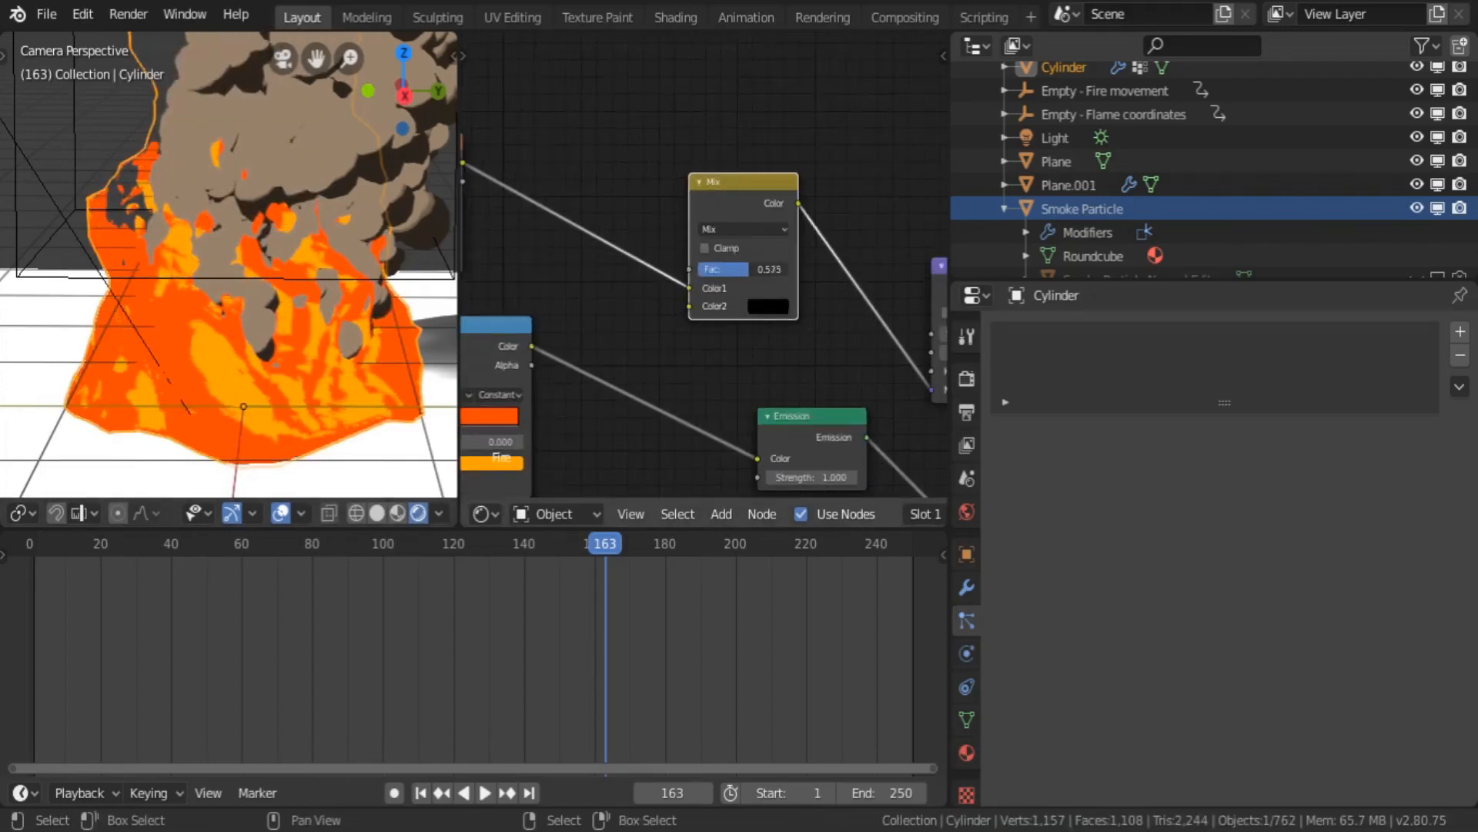
drag(300, 595, 766, 608)
drag(779, 269, 783, 270)
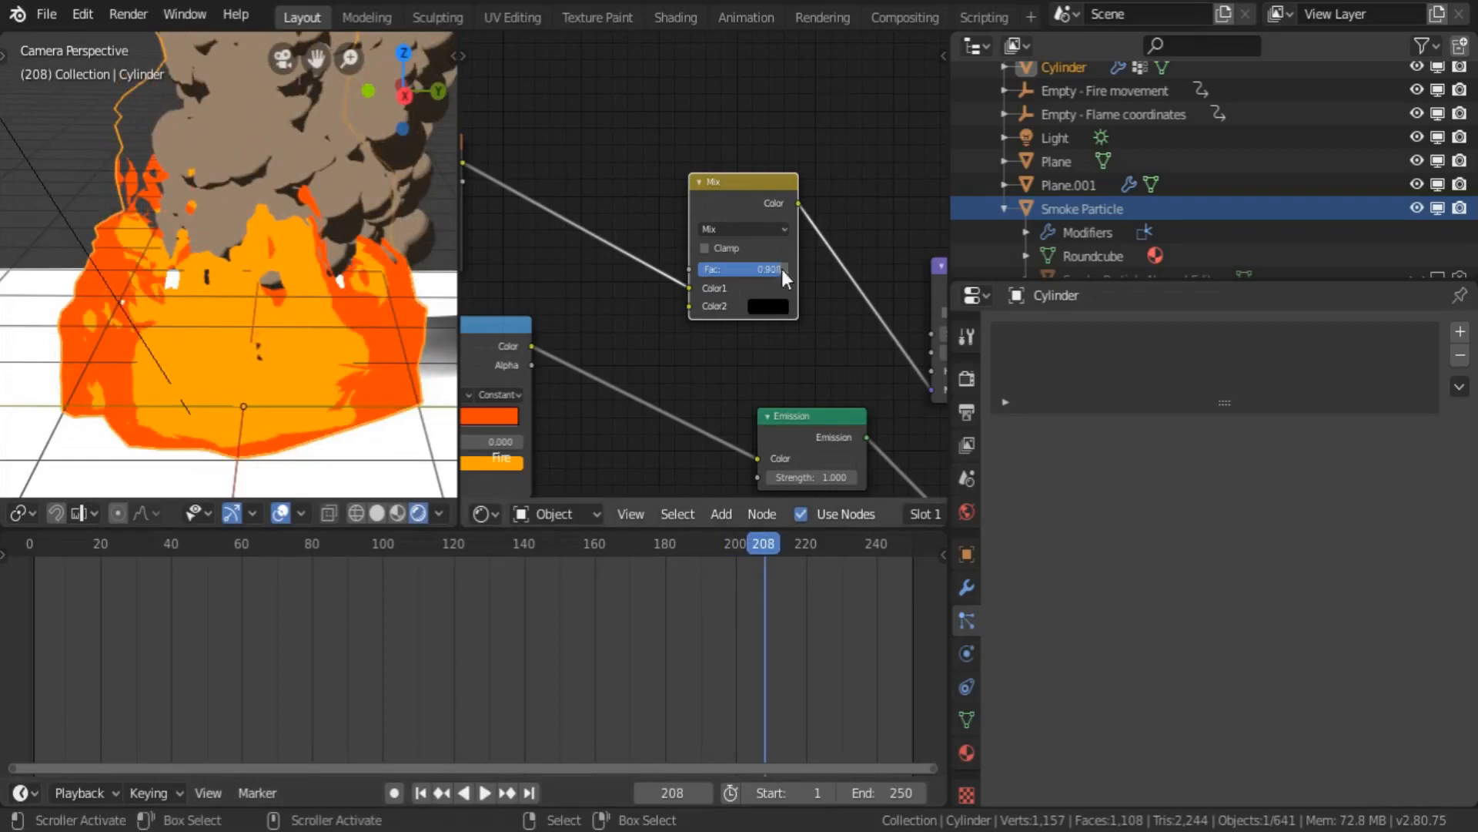
drag(476, 685, 585, 696)
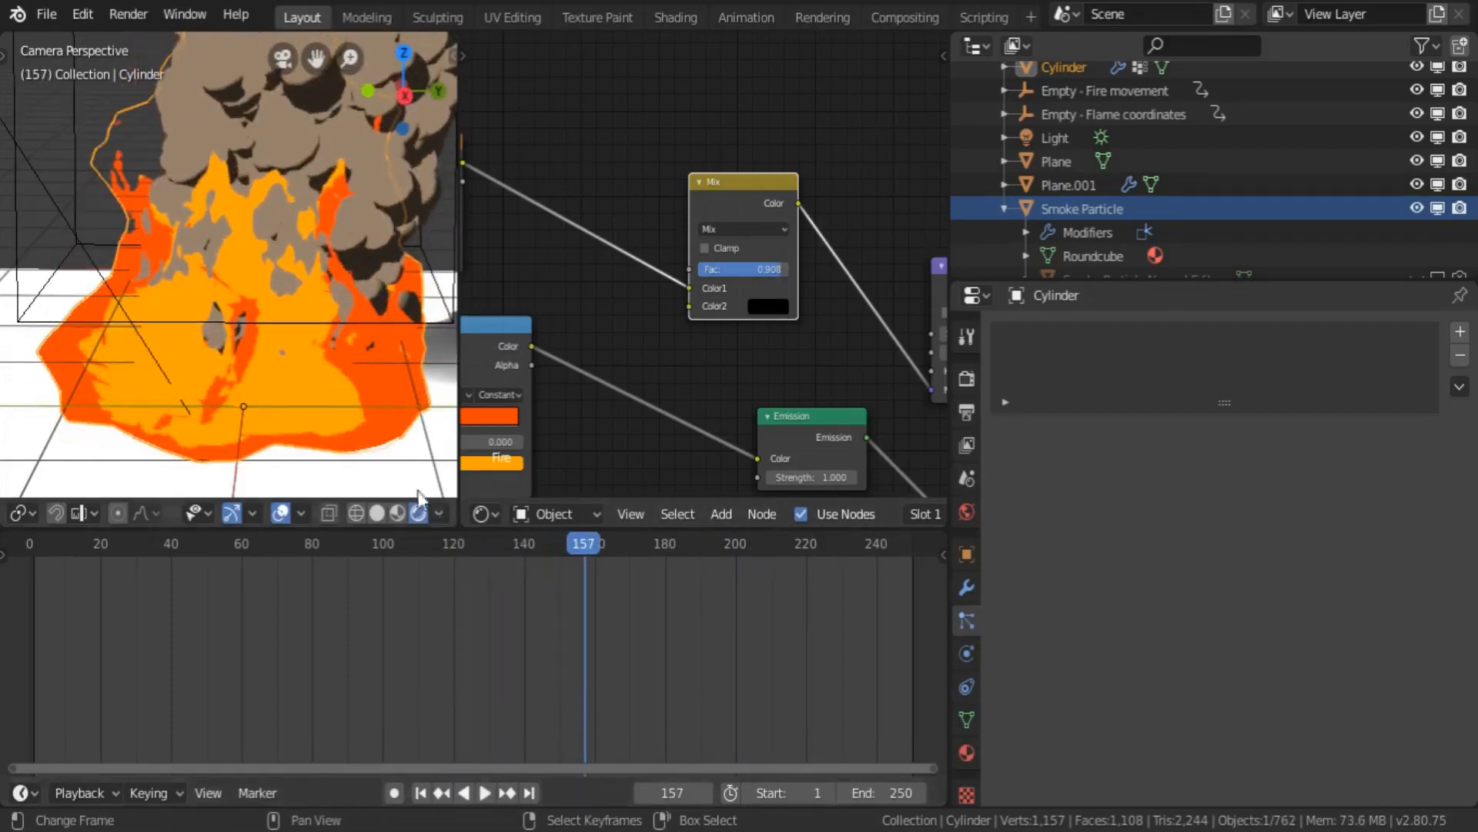
- Select the smoke emitter Plane.001 and bring the whole smoke column into view
scroll(265, 225, down, 3)
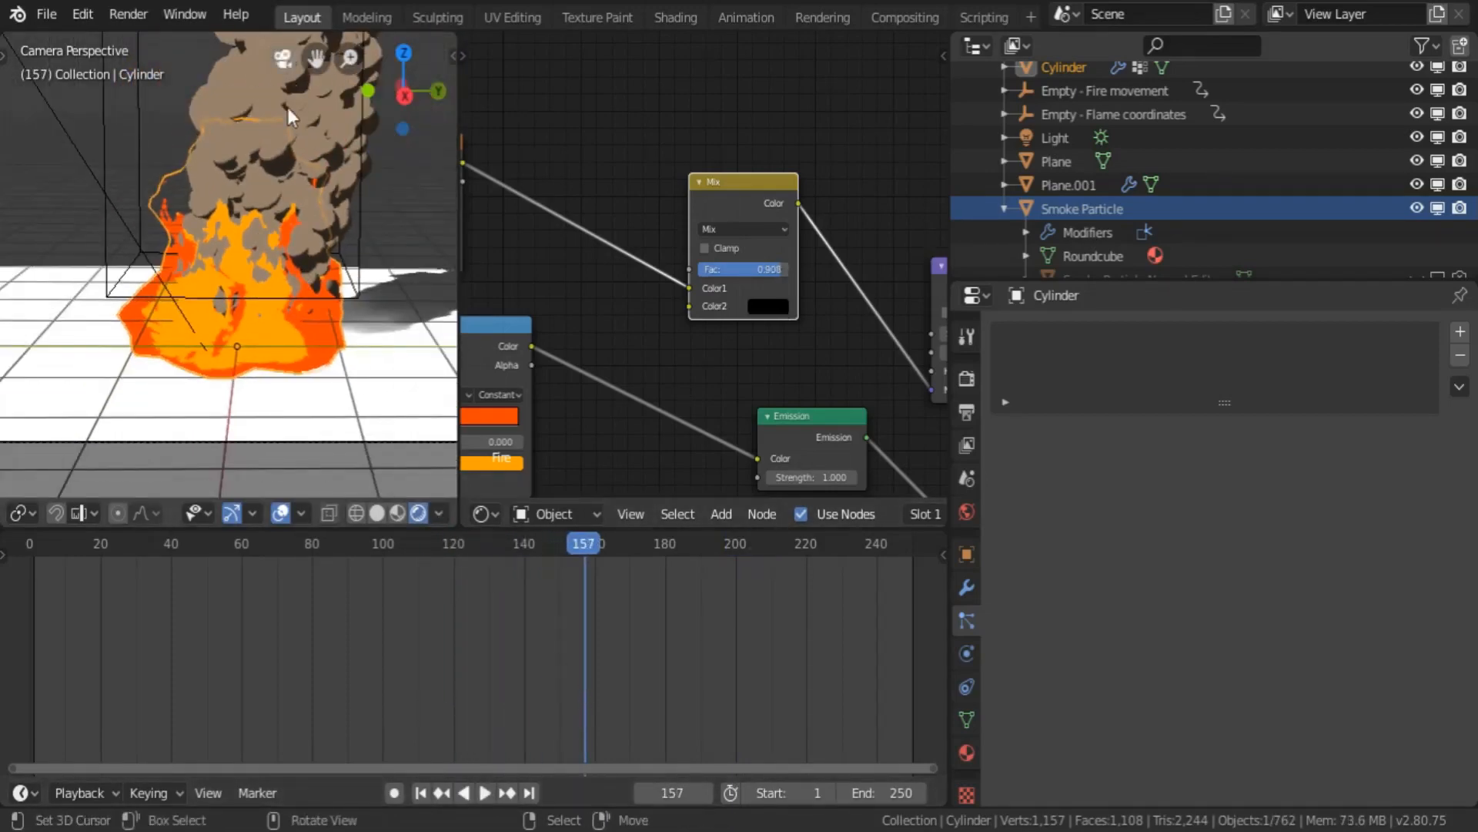
scroll(297, 163, down, 2)
scroll(324, 97, up, 4)
click(323, 97)
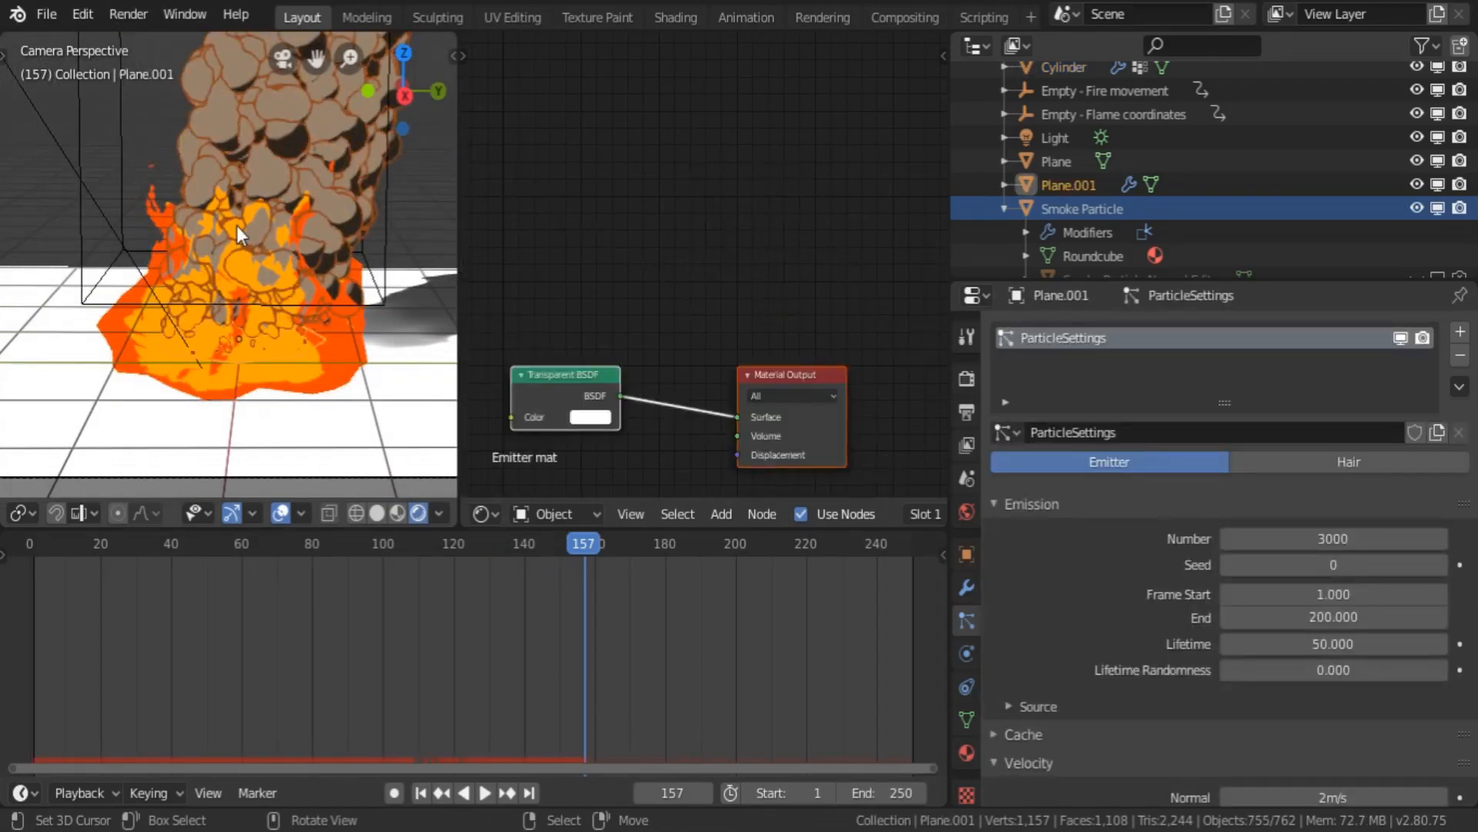
scroll(255, 247, up, 3)
scroll(231, 314, down, 2)
shift+middle_drag(328, 197, 325, 303)
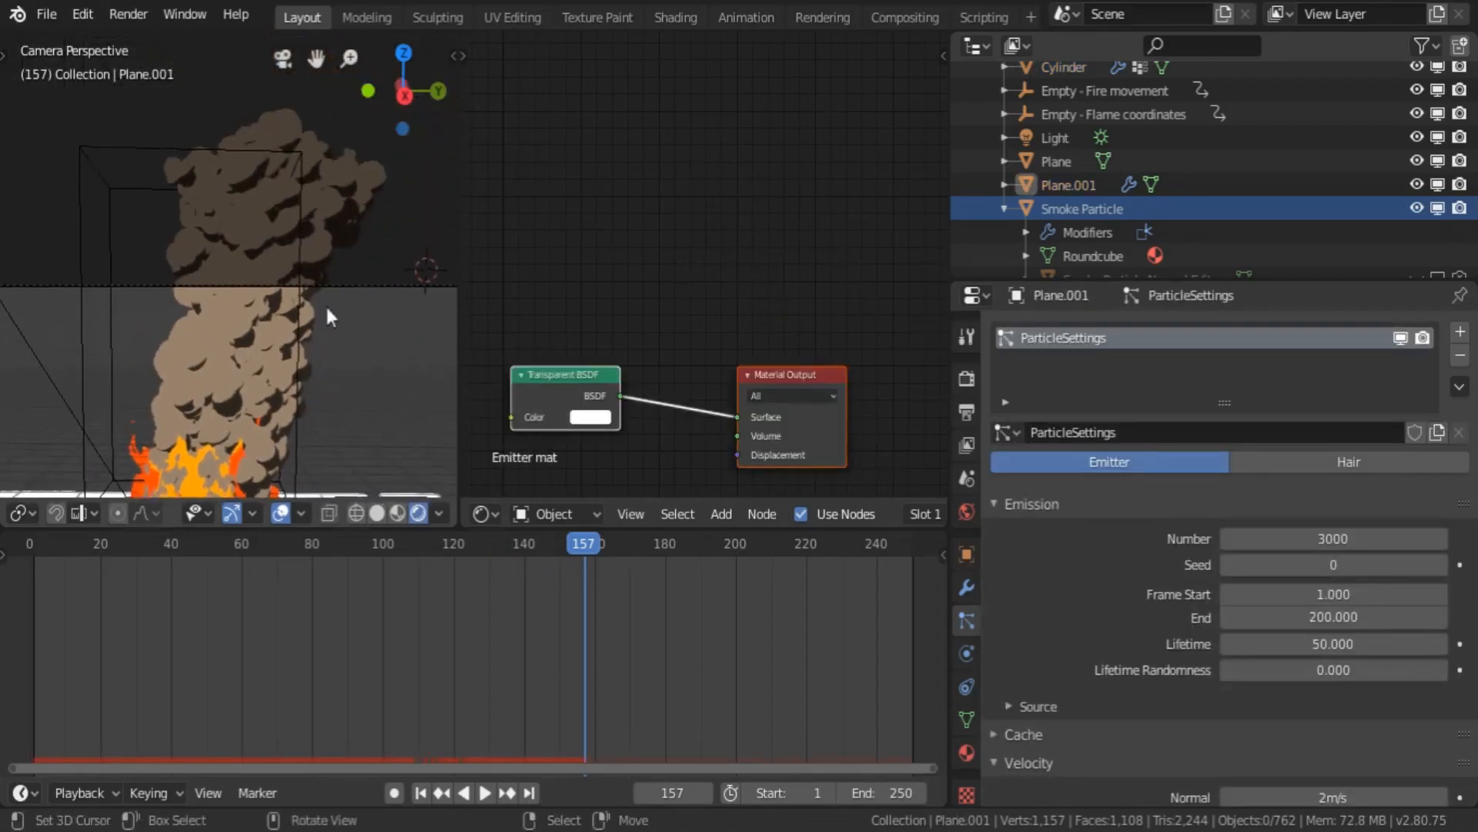
right_click(337, 195)
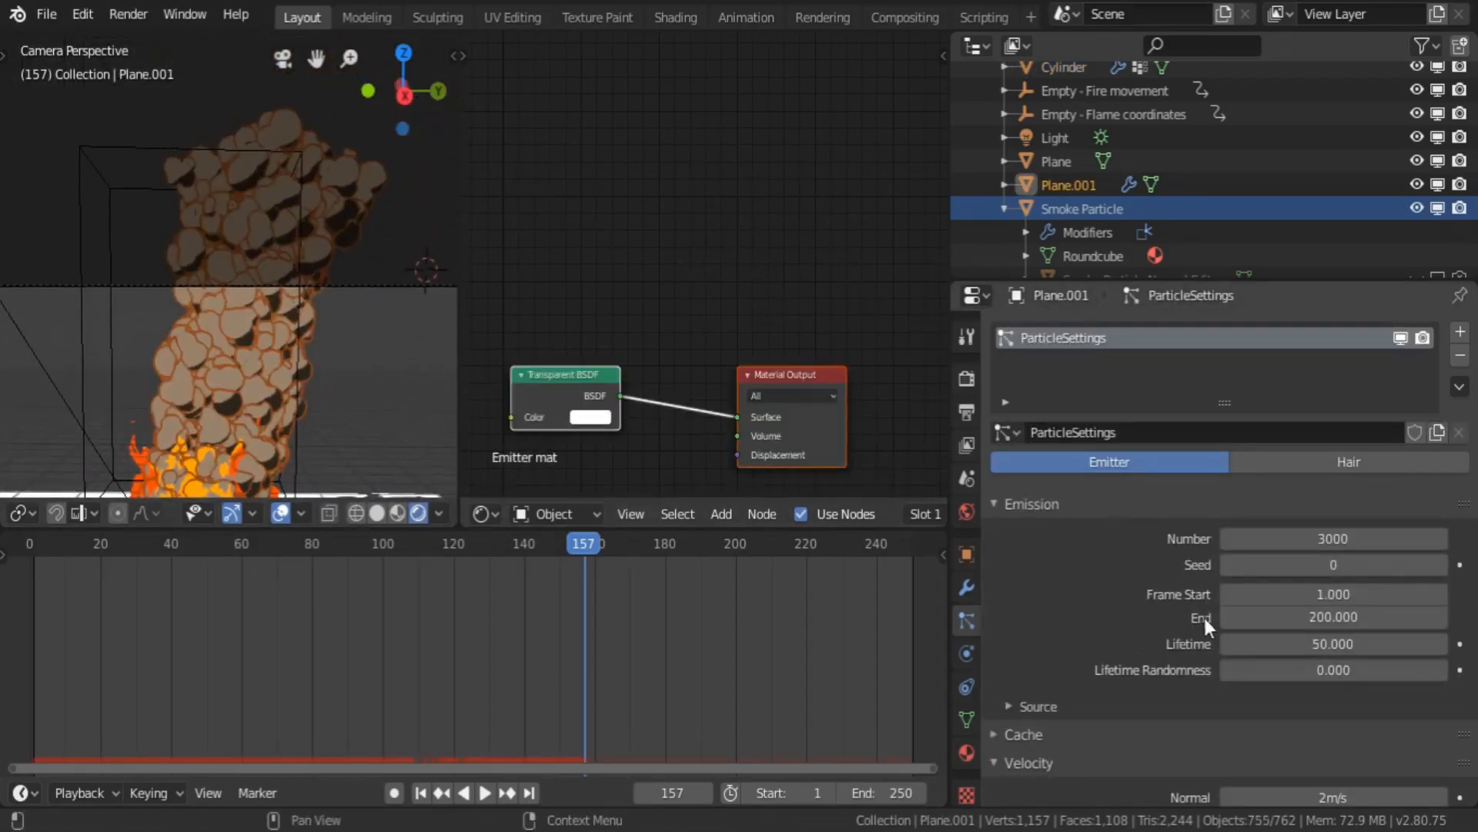
- Try velocity Randomize values of 1 and 0.1 in the smoke emitter's particle settings
scroll(1114, 610, down, 10)
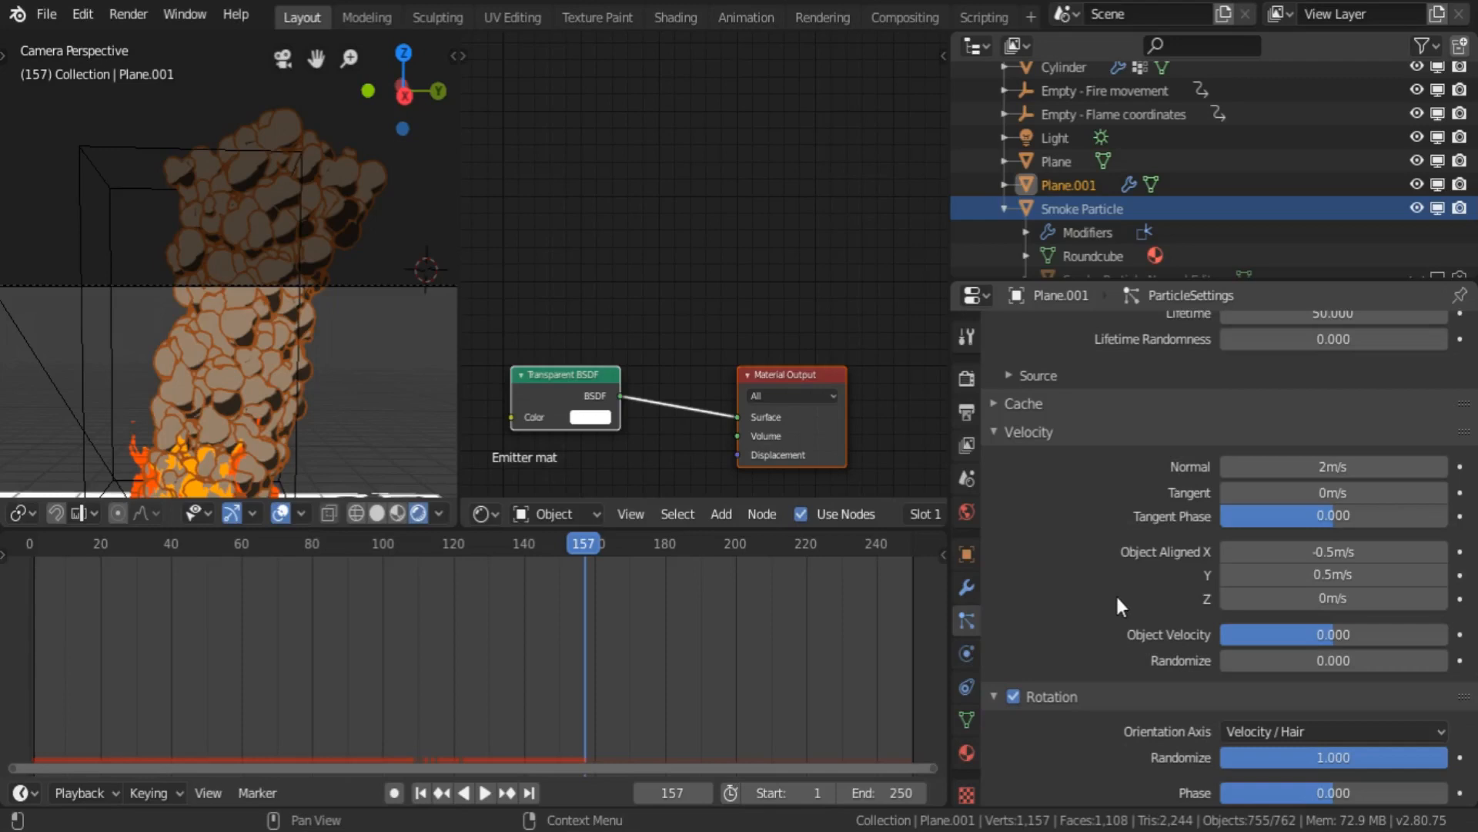
scroll(1098, 595, down, 4)
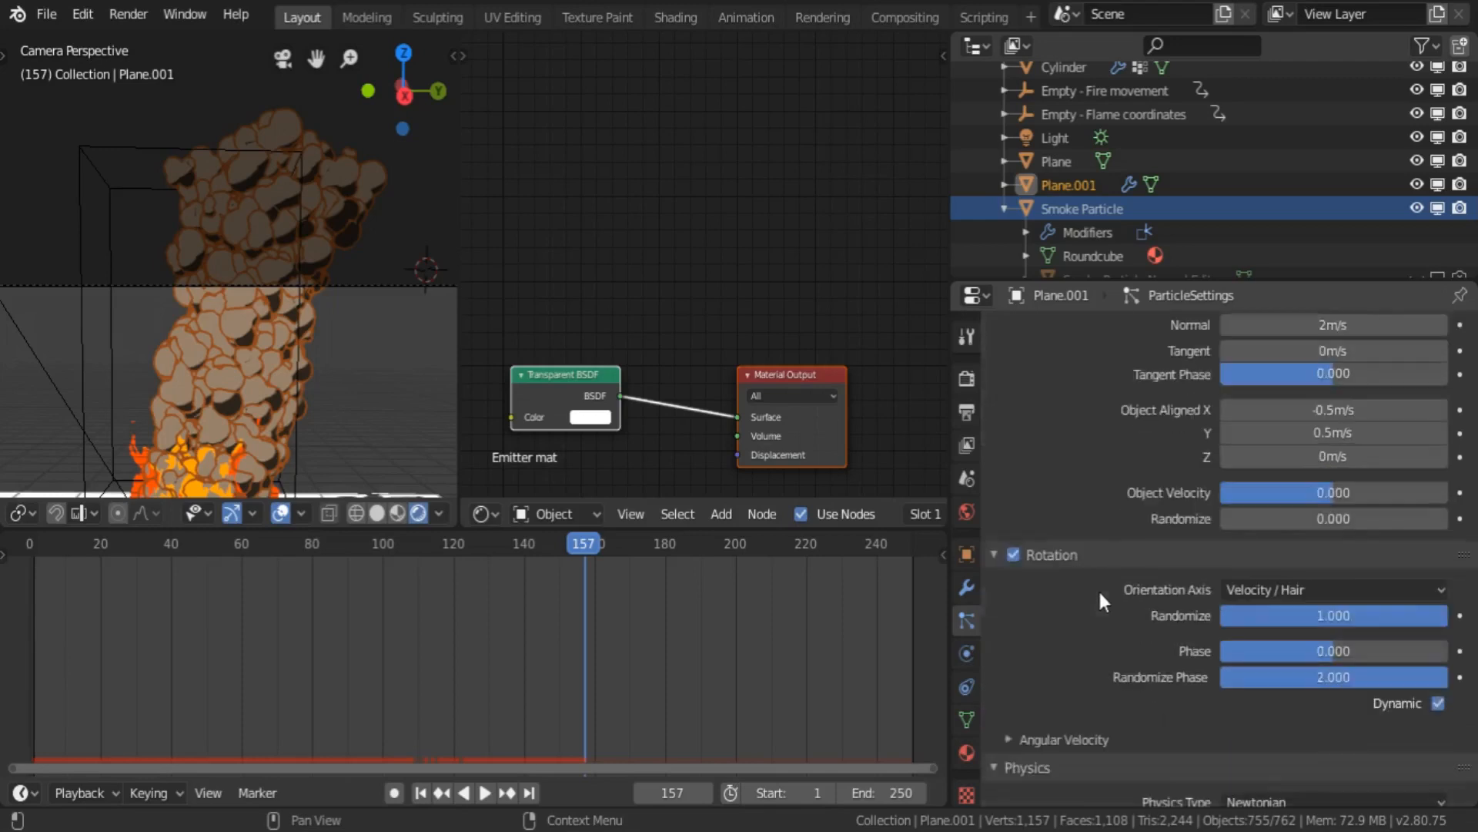
click(1286, 519)
text(1)
key(Return)
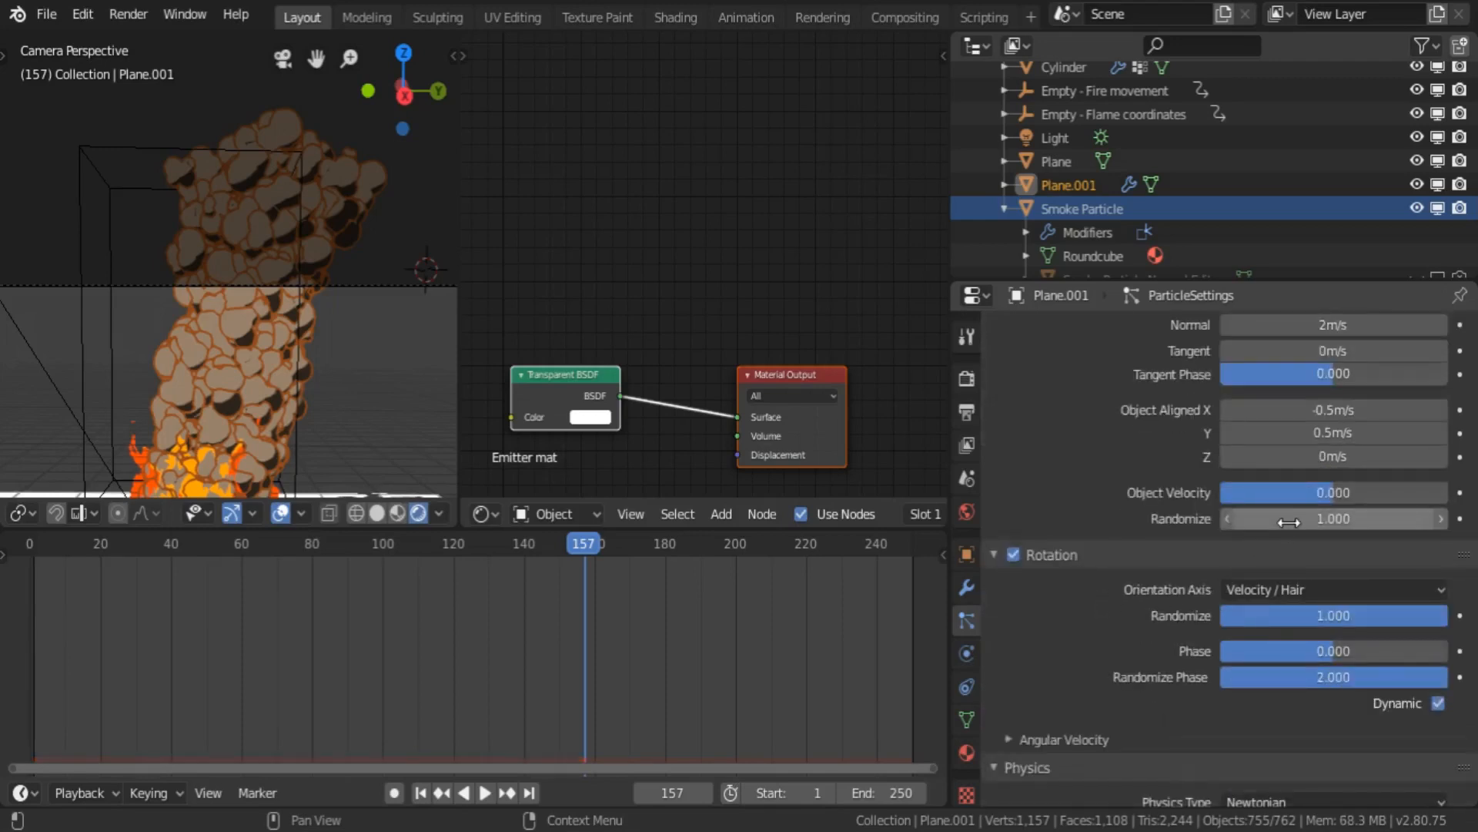
click(1333, 519)
text(0.1)
key(Return)
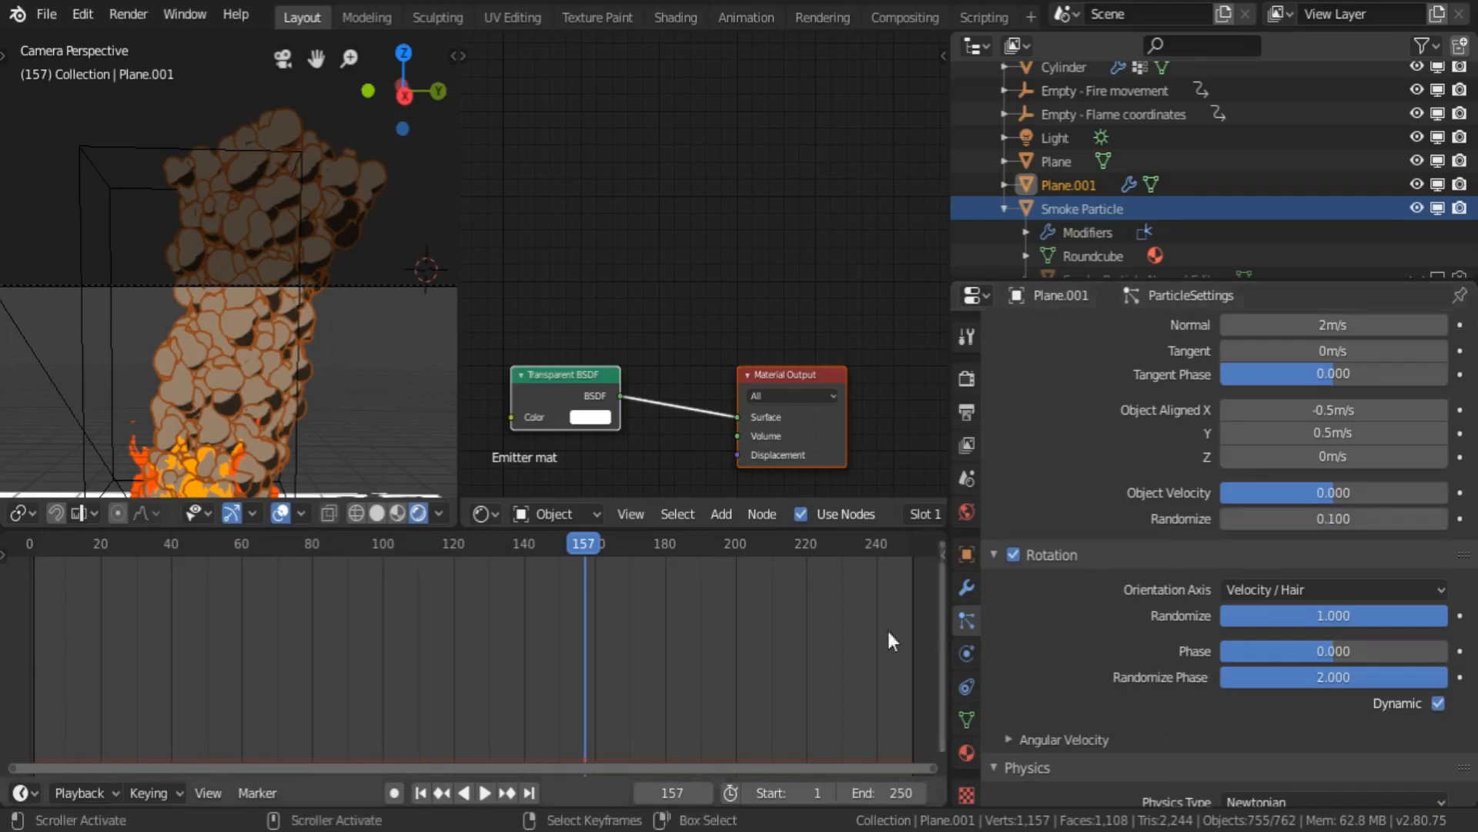
- Play the animation from the first frame and raise the smoke emitter's velocity Randomize to about 0.5
click(487, 793)
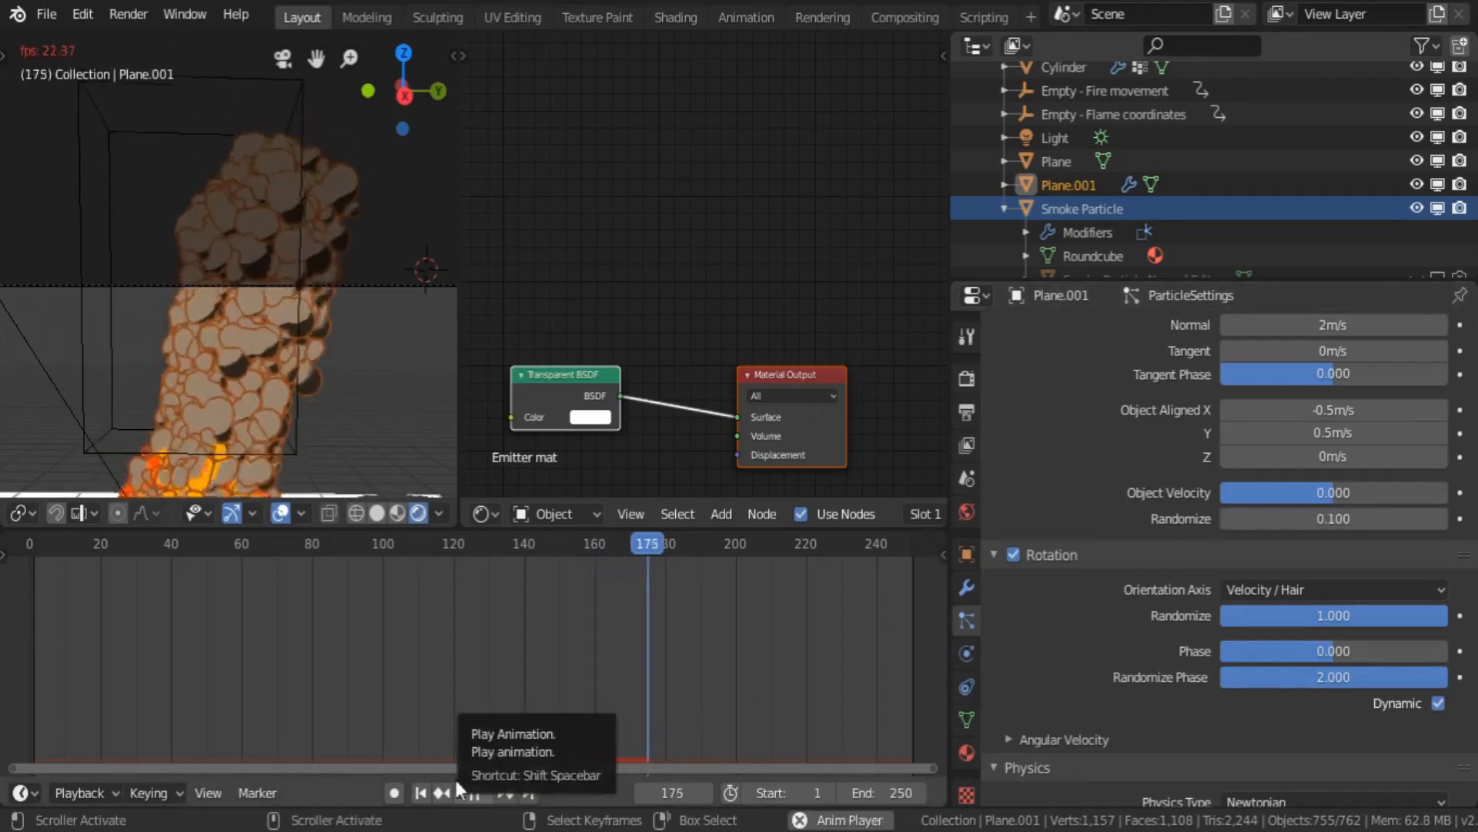
click(420, 793)
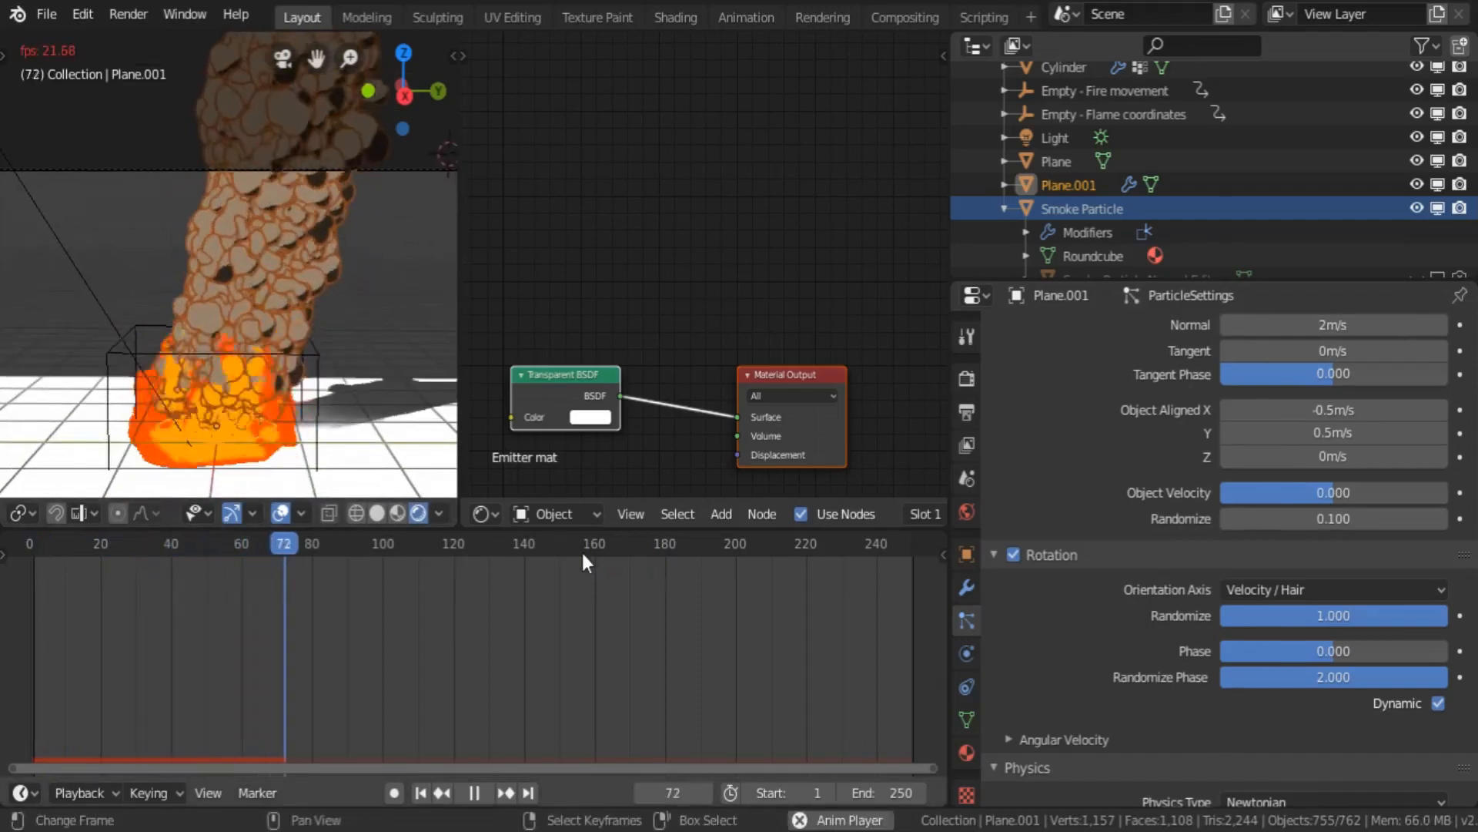
scroll(388, 316, down, 2)
scroll(376, 368, up, 2)
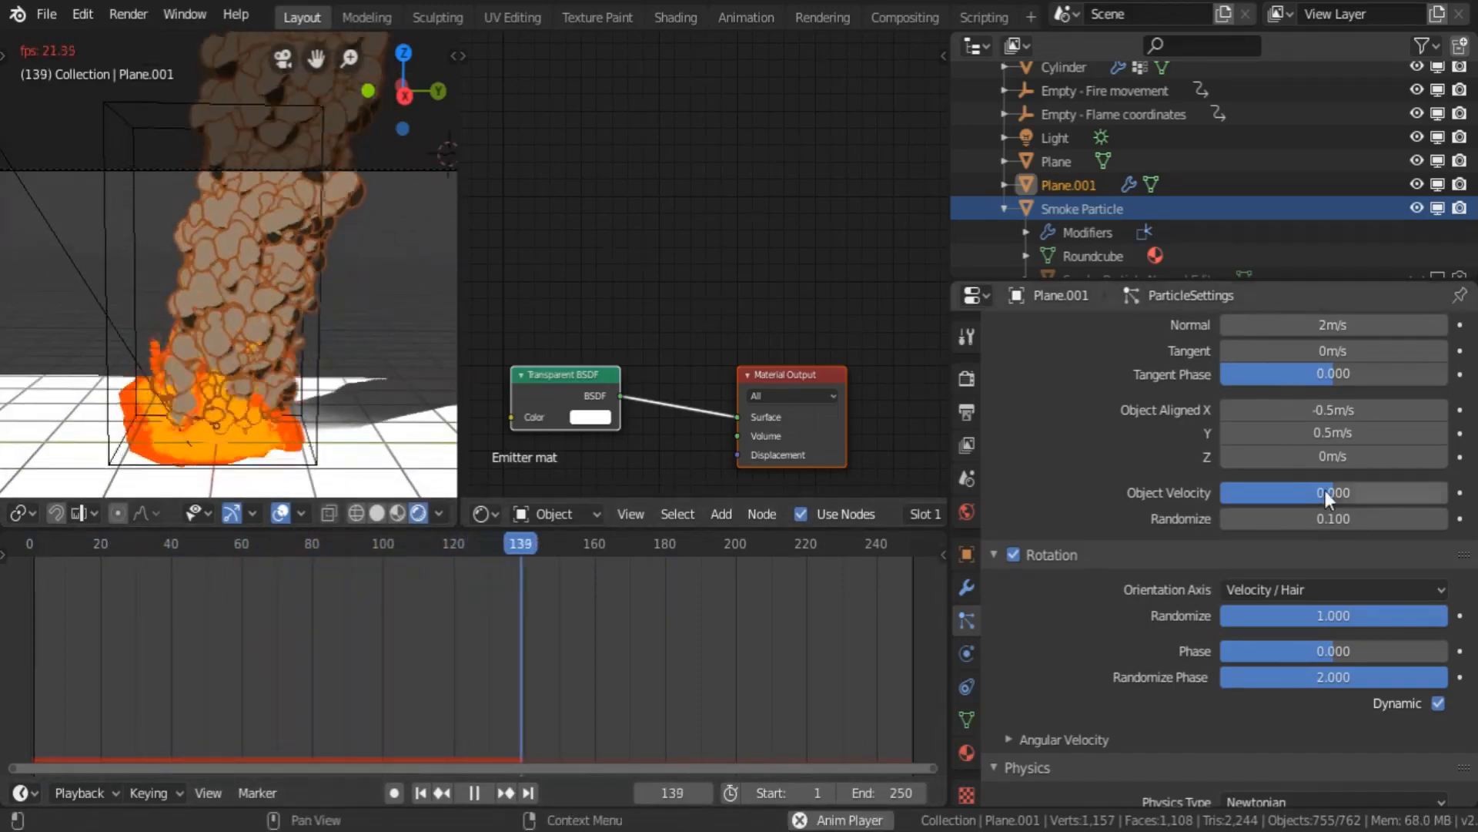
drag(1326, 517, 1362, 518)
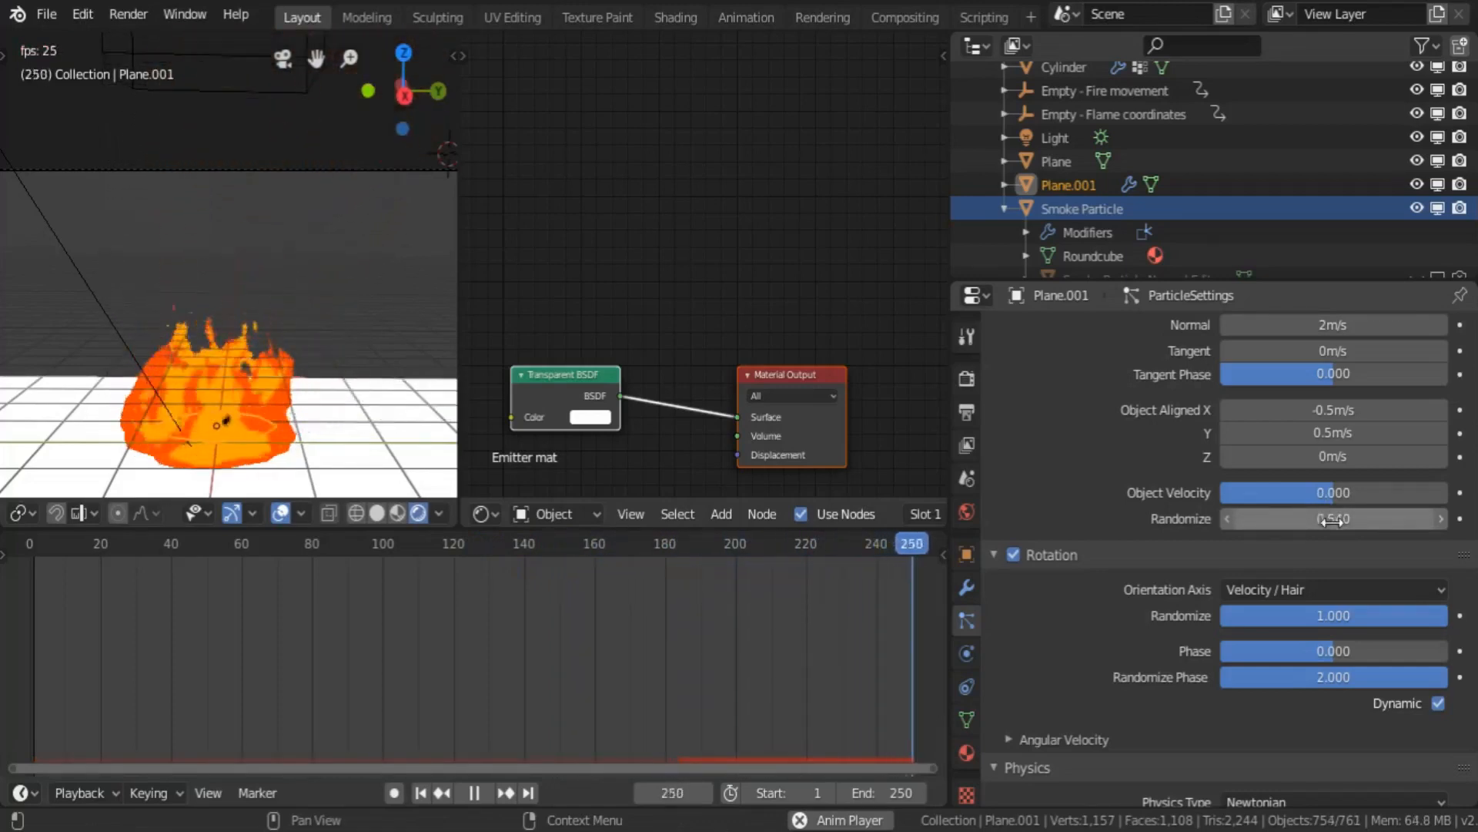
- Set the smoke emitter's velocity Randomize to 0.2 and play the animation, stopping at frame 200
click(1331, 517)
text(0.2)
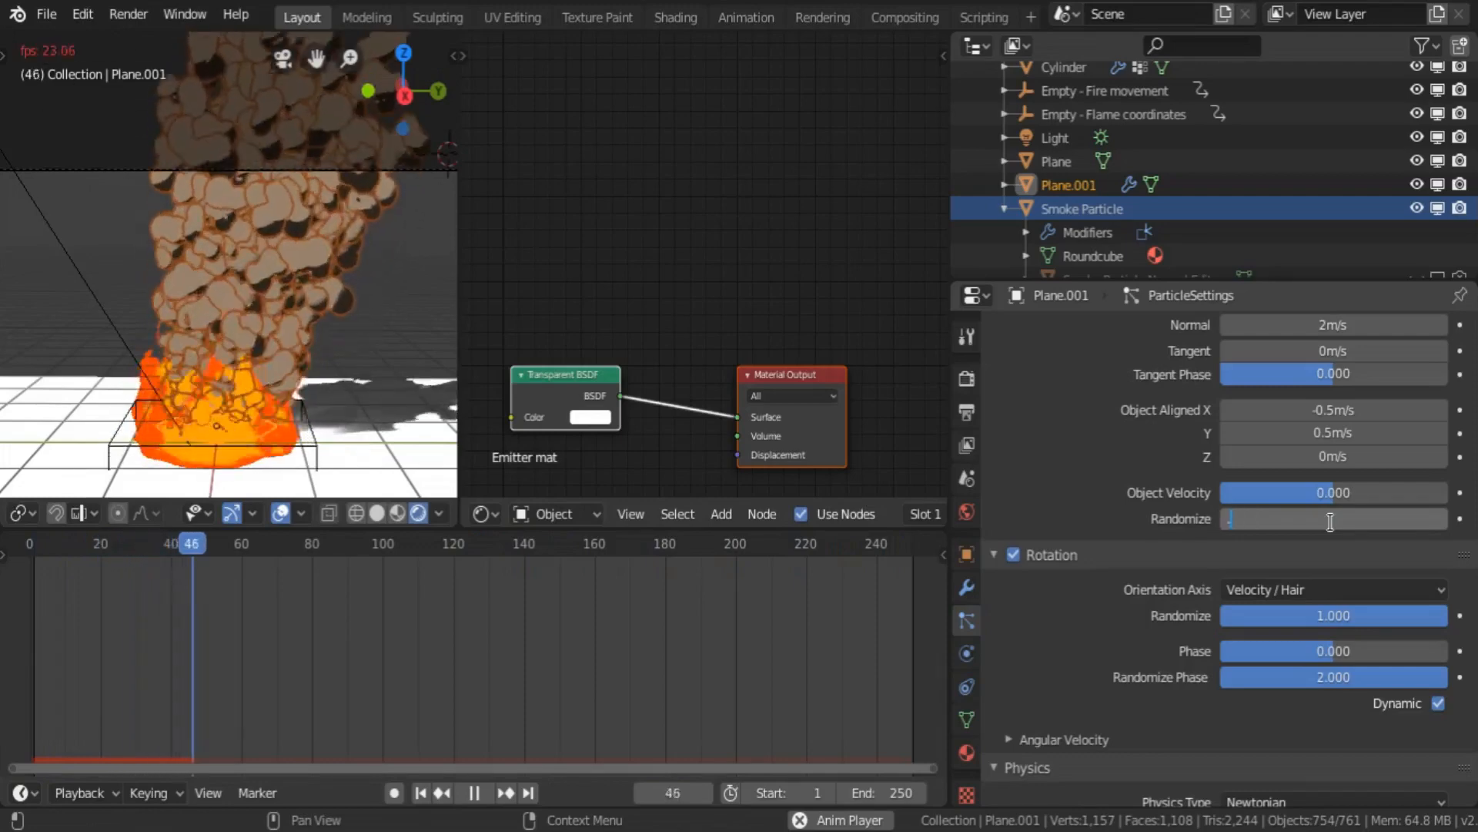
key(Return)
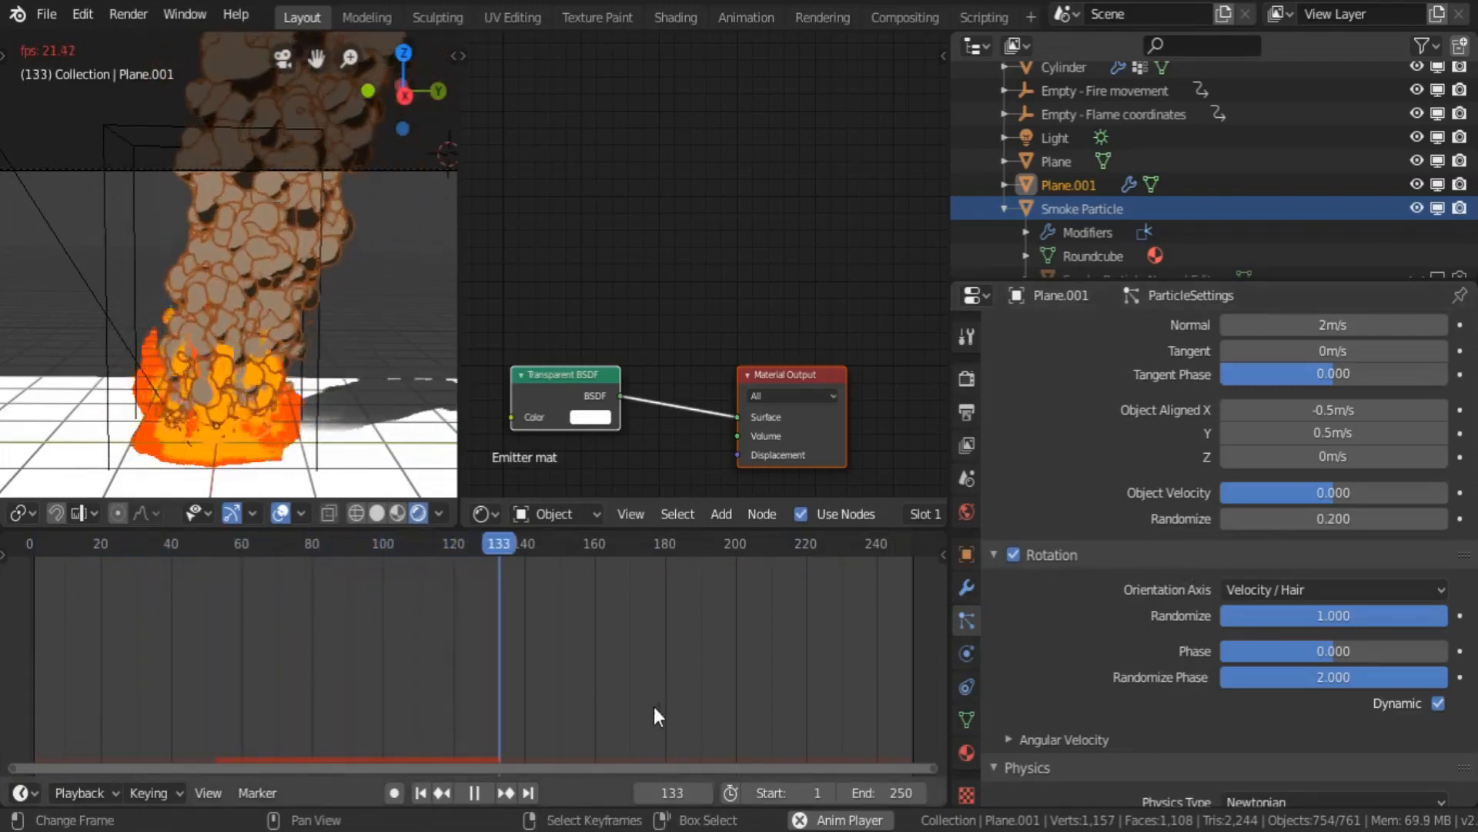
click(465, 791)
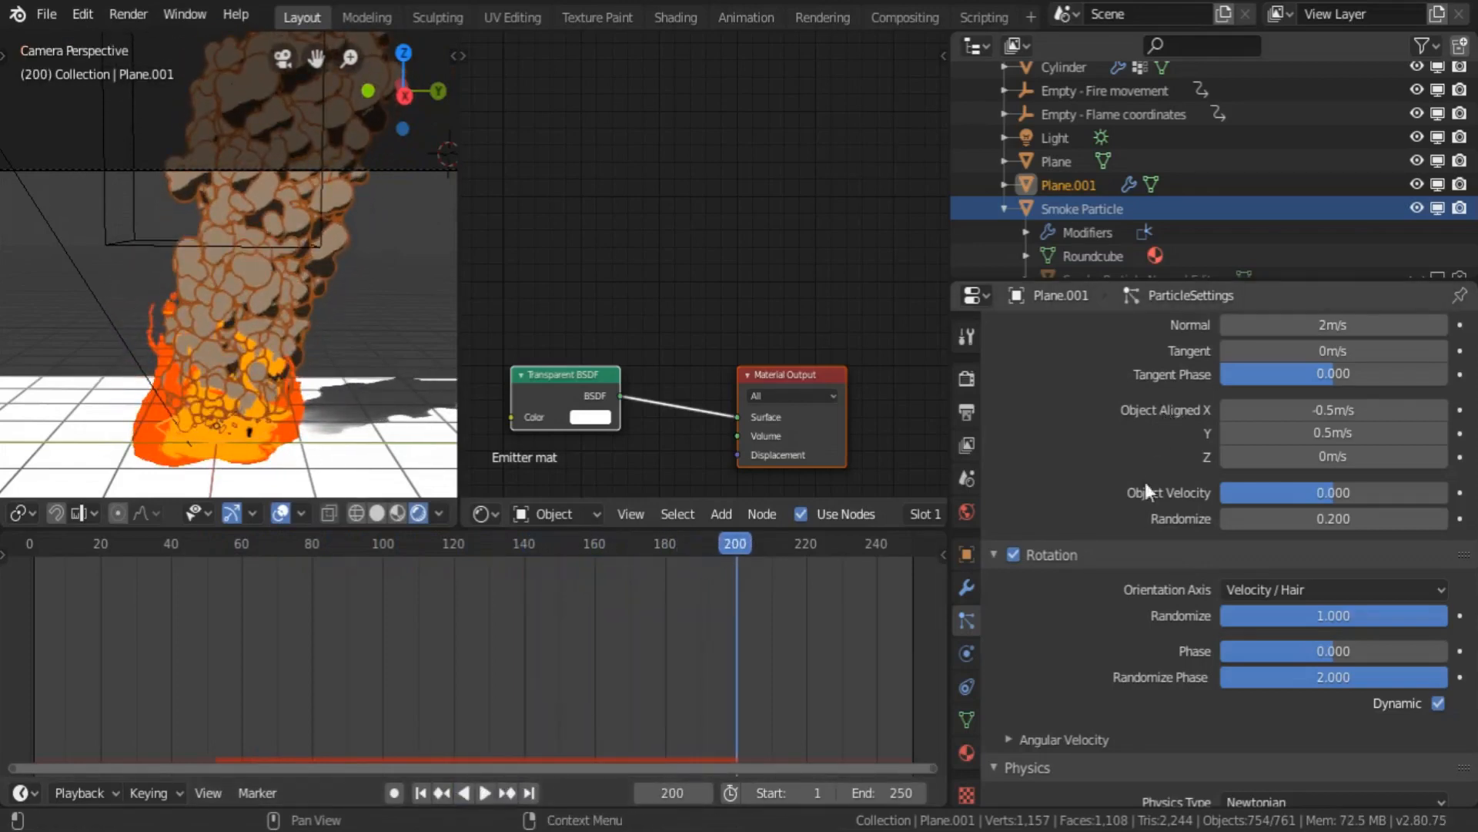
- Set the smoke particles' render Scale to 0.320 and Scale Randomness to 1.000
scroll(1098, 594, down, 4)
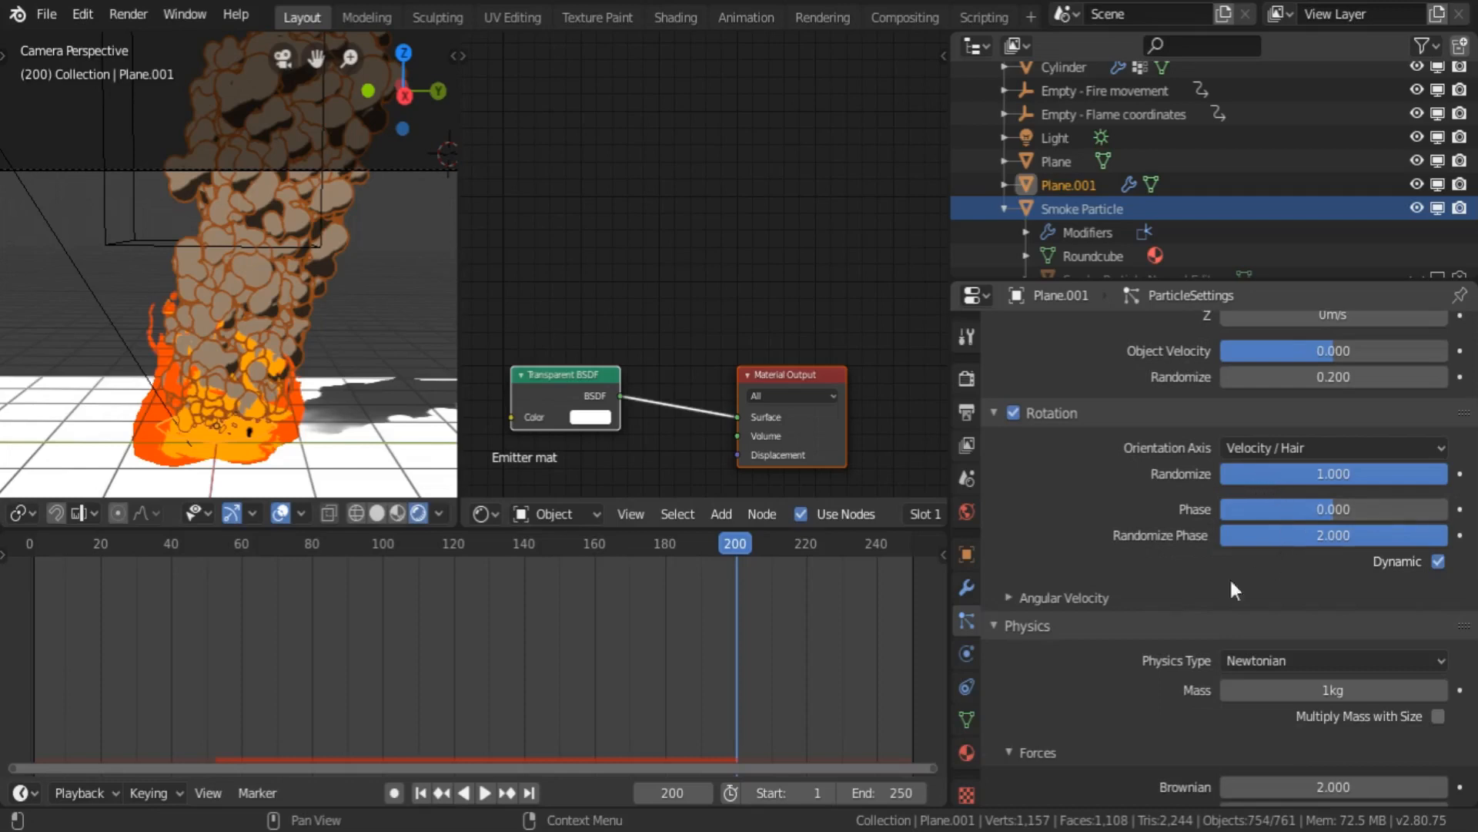
scroll(1139, 582, down, 7)
scroll(1162, 616, down, 4)
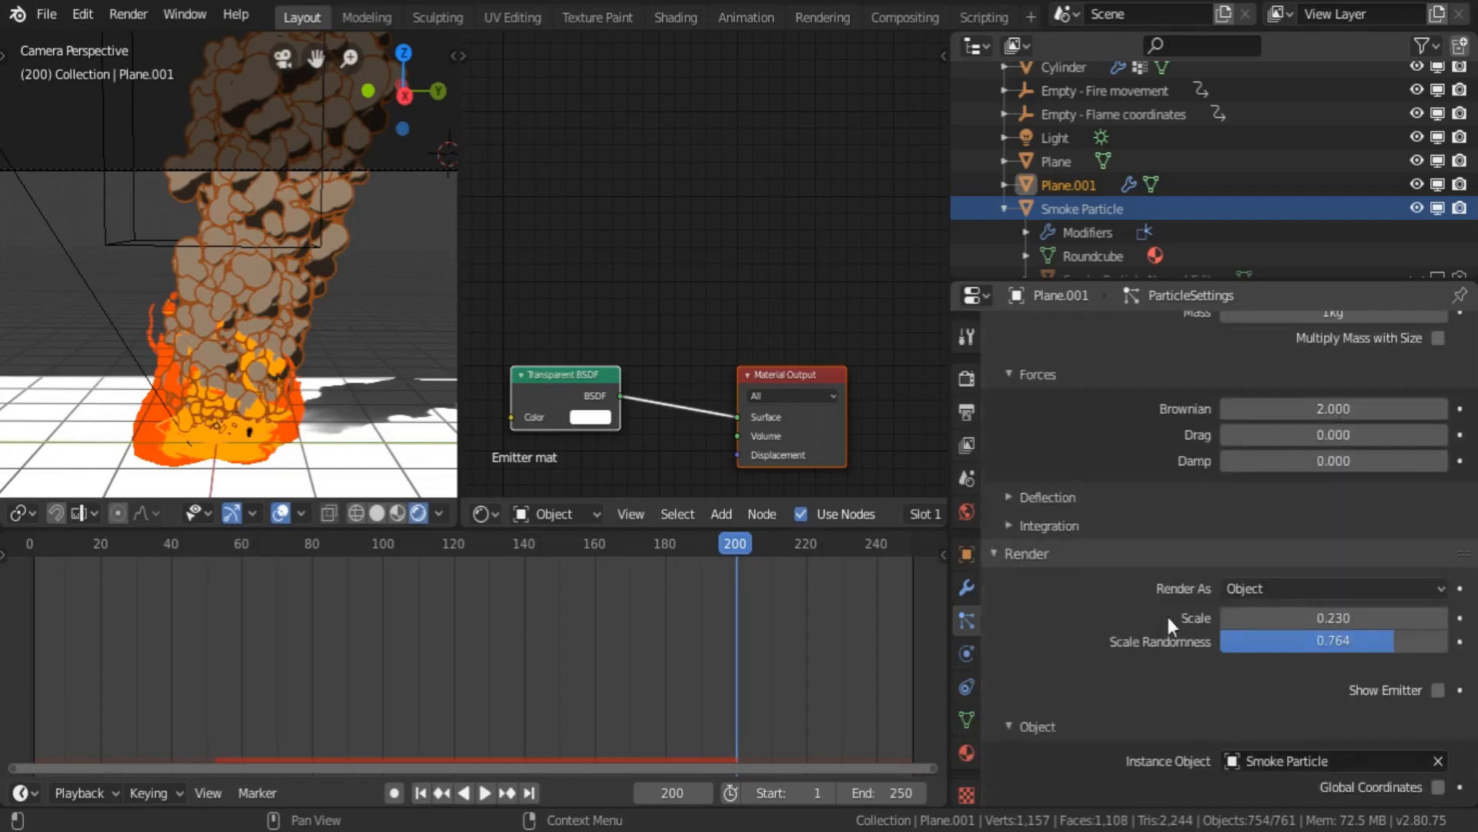
mouse_move(1320, 641)
mouse_down()
mouse_move(1378, 641)
mouse_move(1332, 618)
mouse_up()
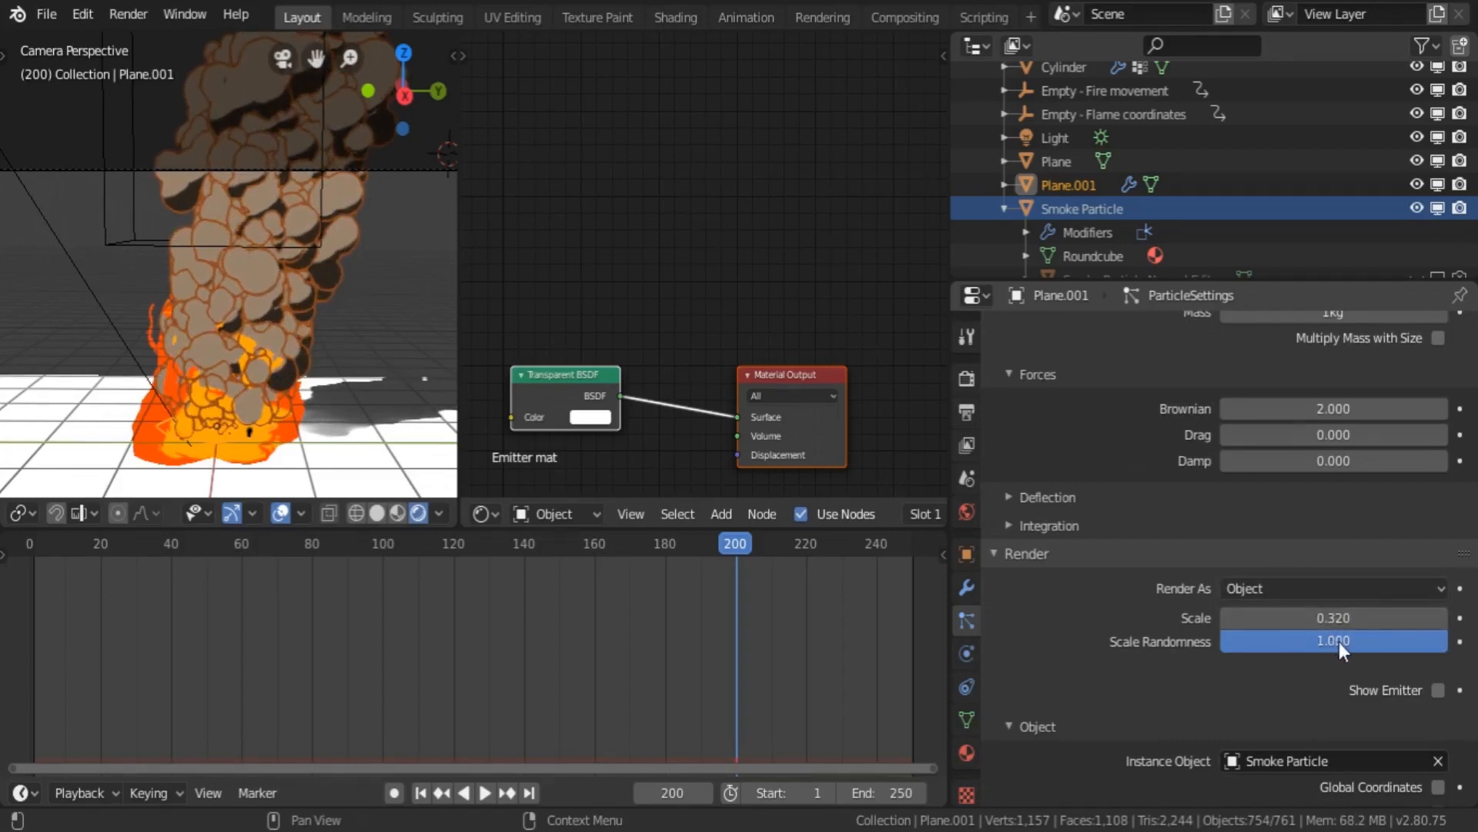
- Play the animation from the first frame to review the smoke, pausing at frame 38
scroll(1132, 585, up, 10)
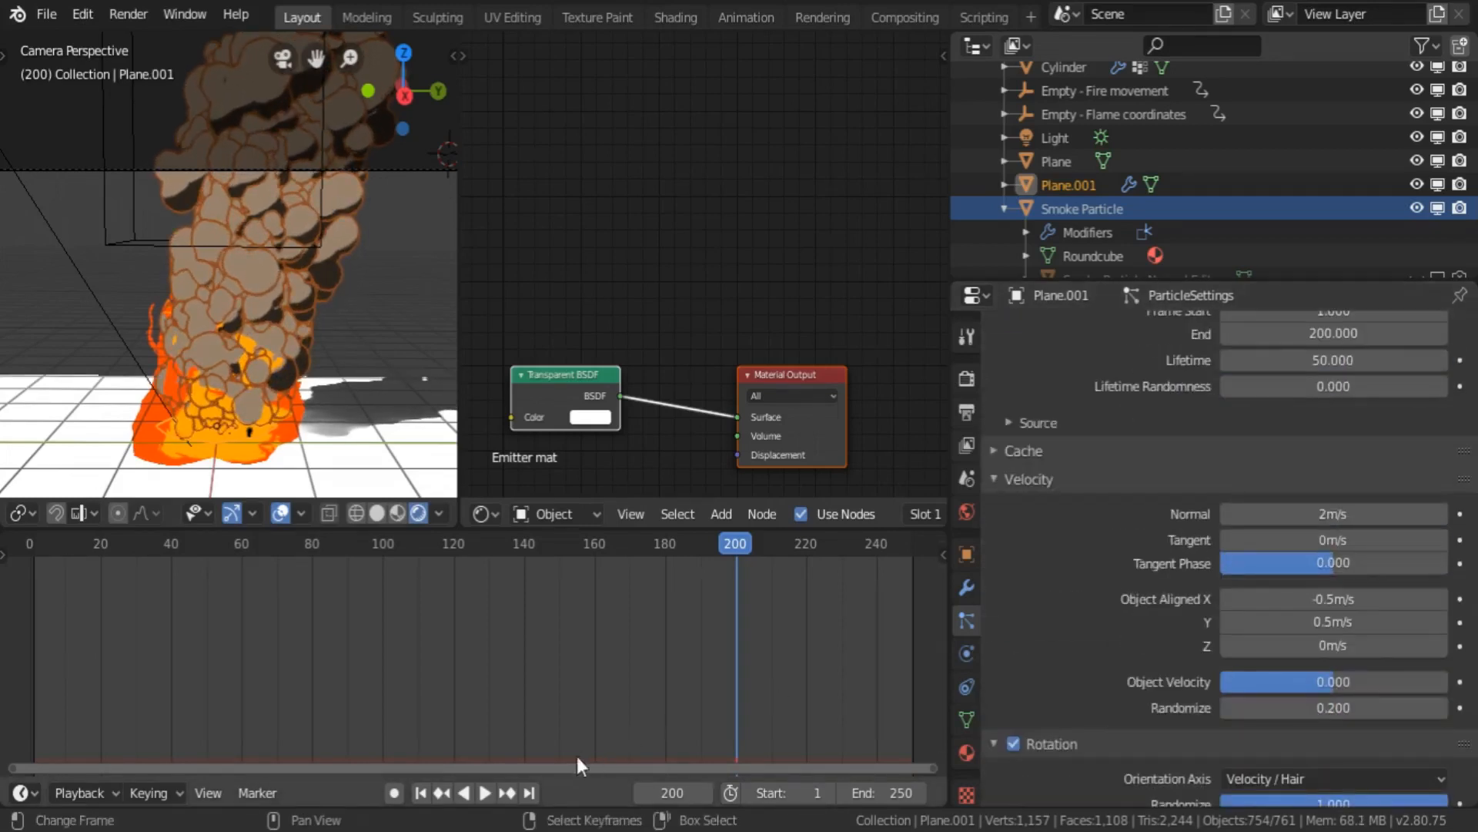
click(420, 793)
click(485, 792)
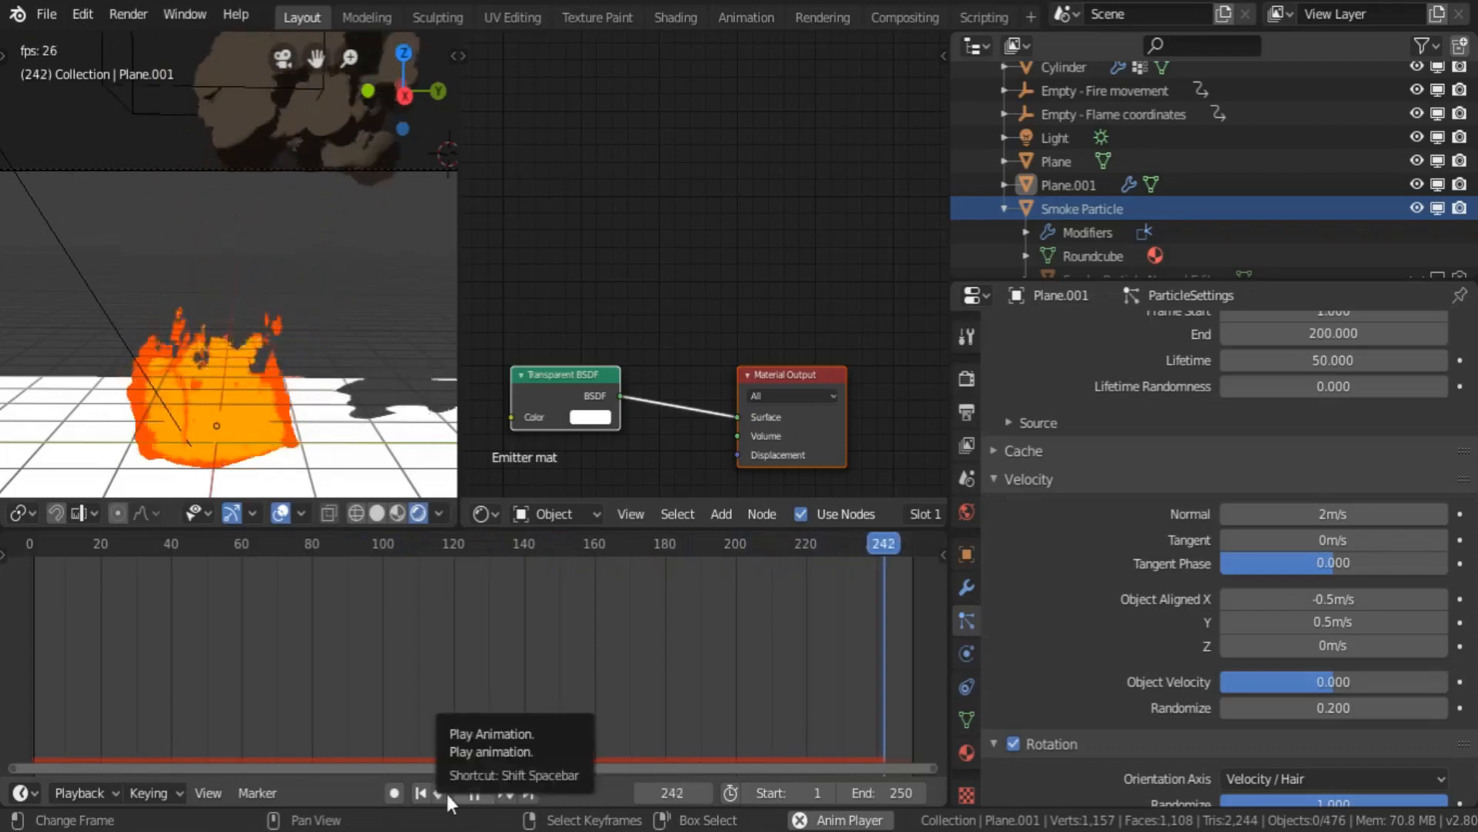
click(474, 793)
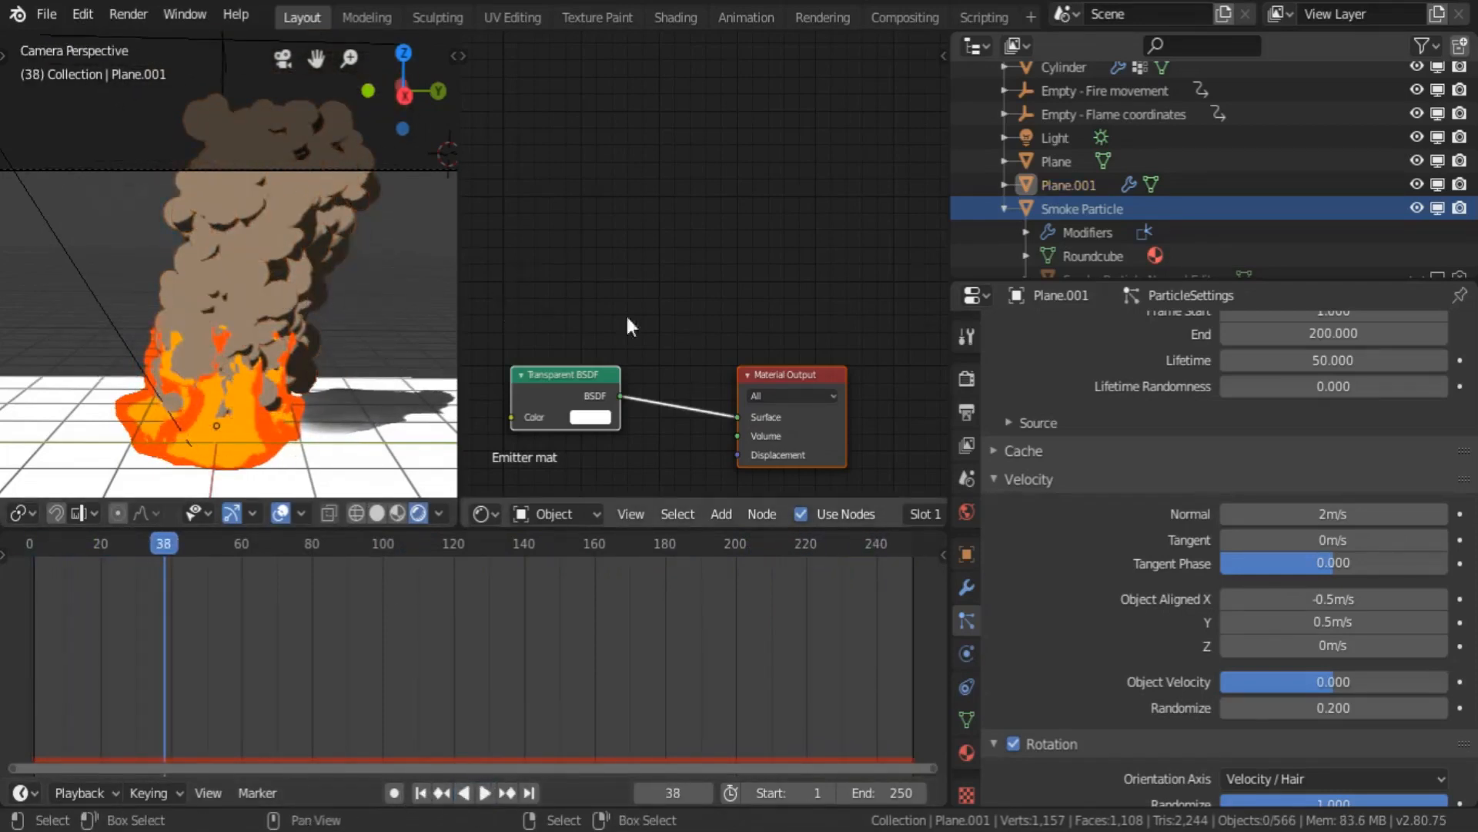
- Select the Smoke Particle object and add a Fresnel node above NPR Diffuse in its material
scroll(696, 281, up, 1)
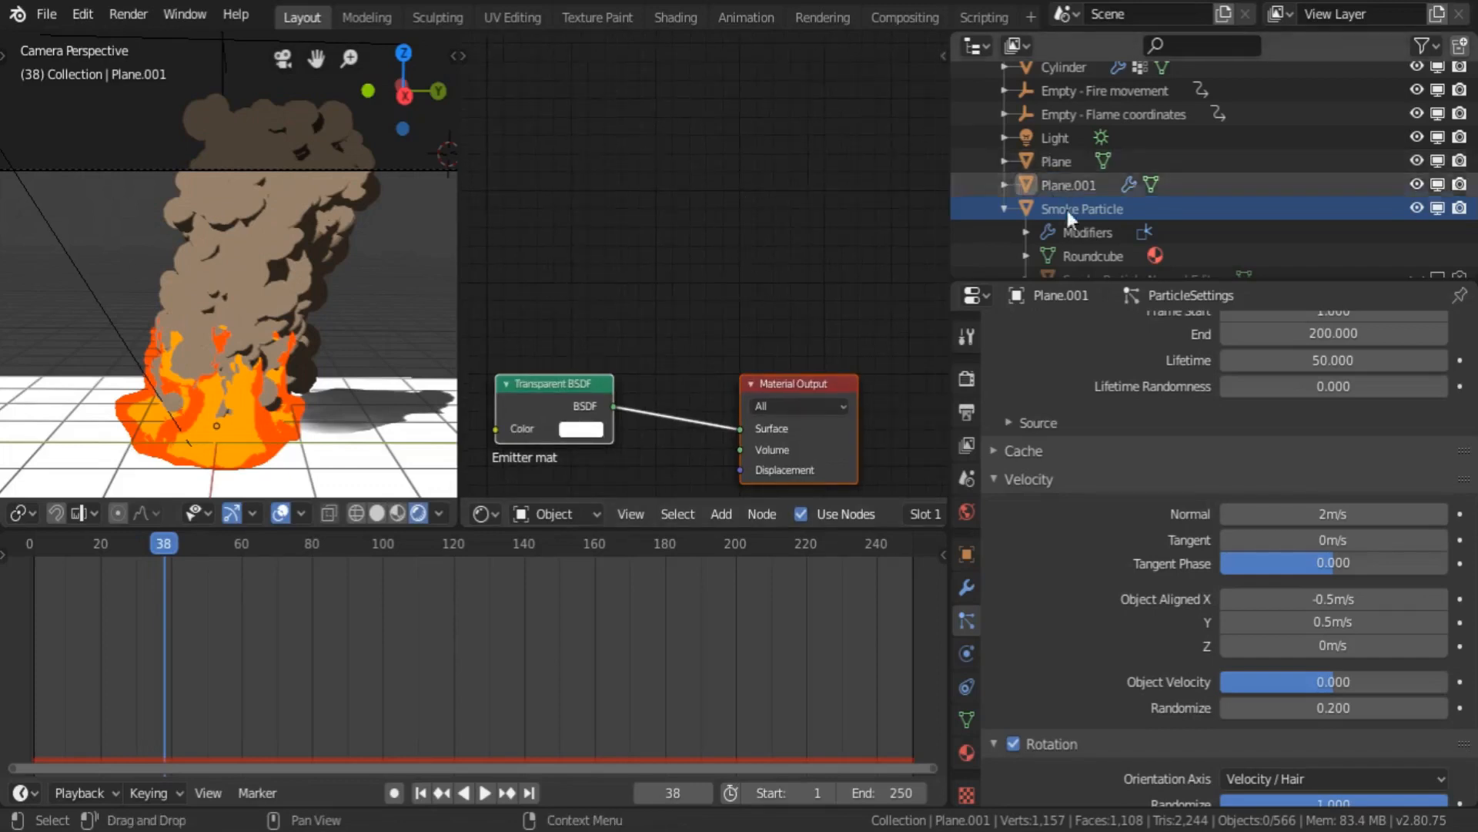
scroll(1087, 208, down, 1)
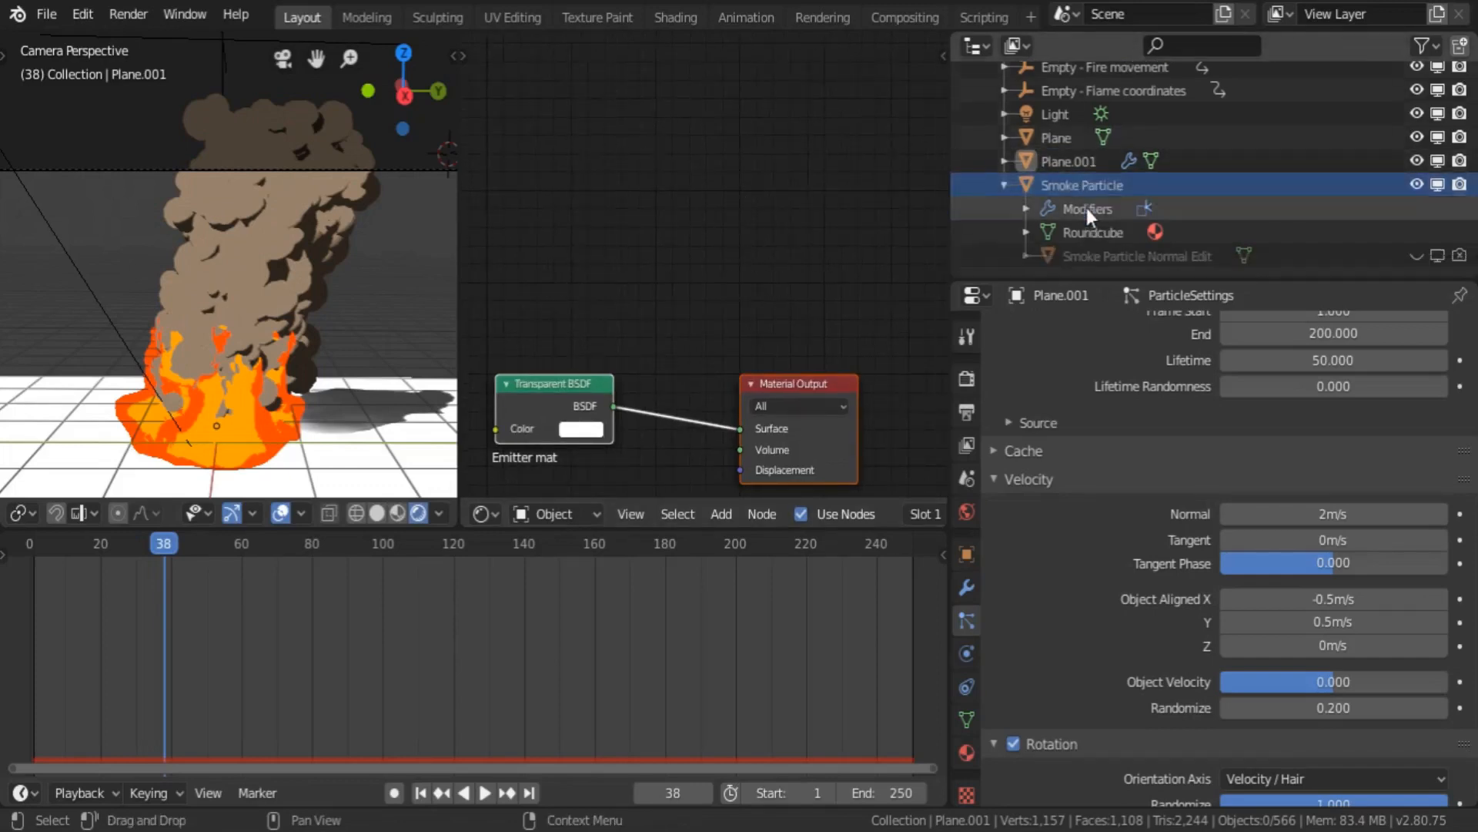
click(1114, 256)
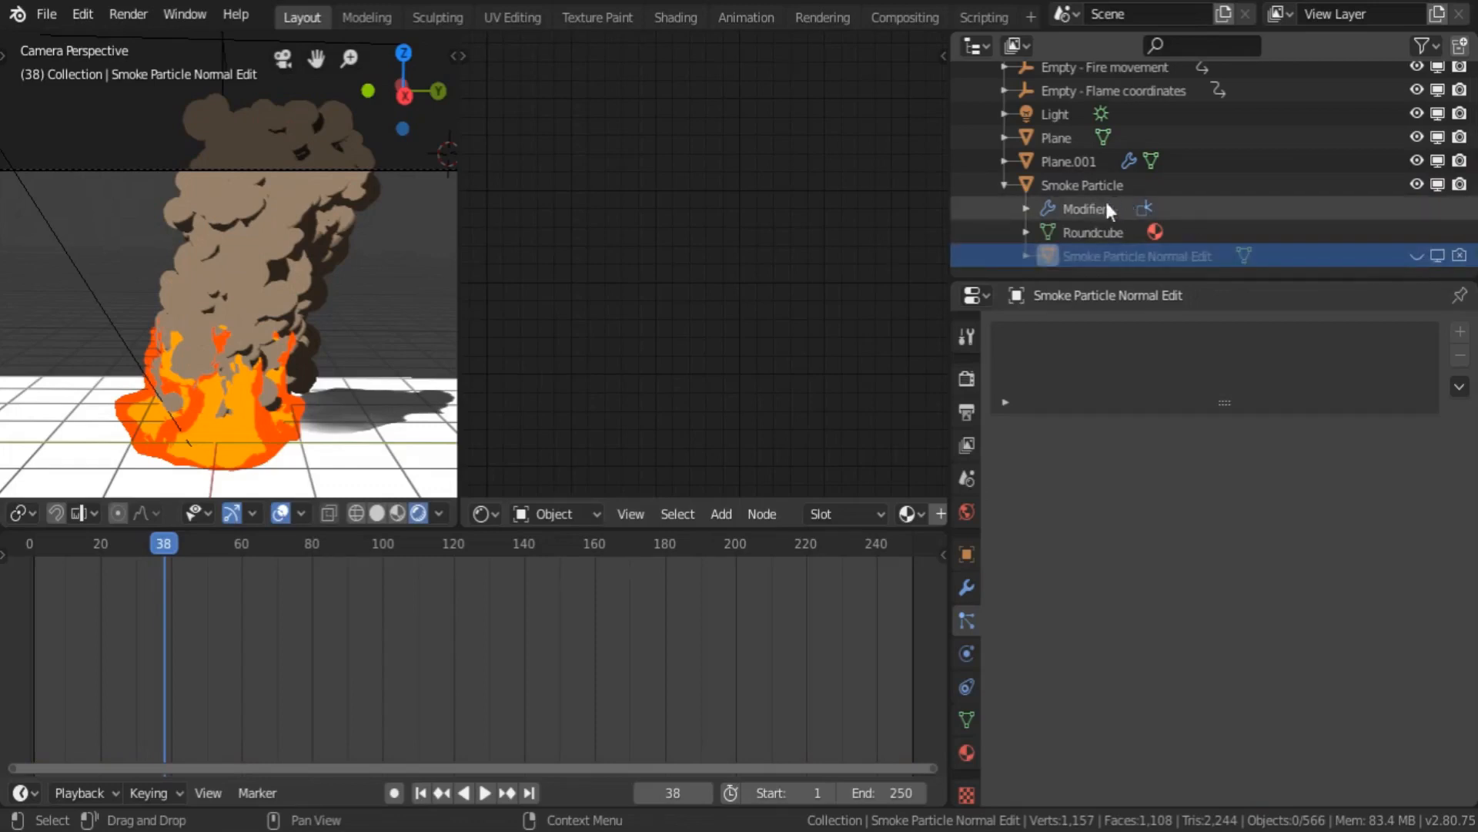
click(1082, 186)
key(Home)
key(shift+a)
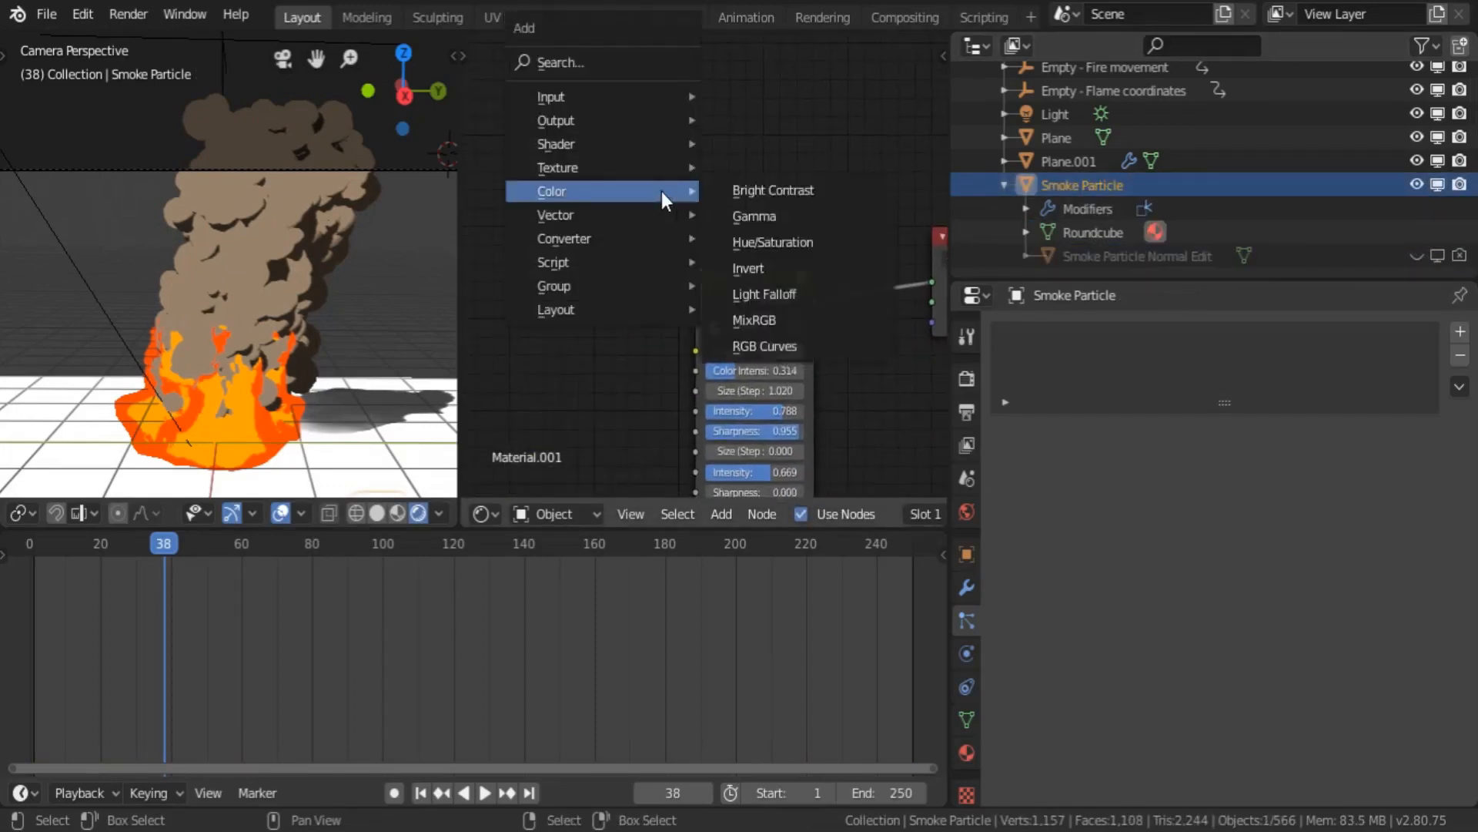
mouse_move(616, 97)
click(786, 228)
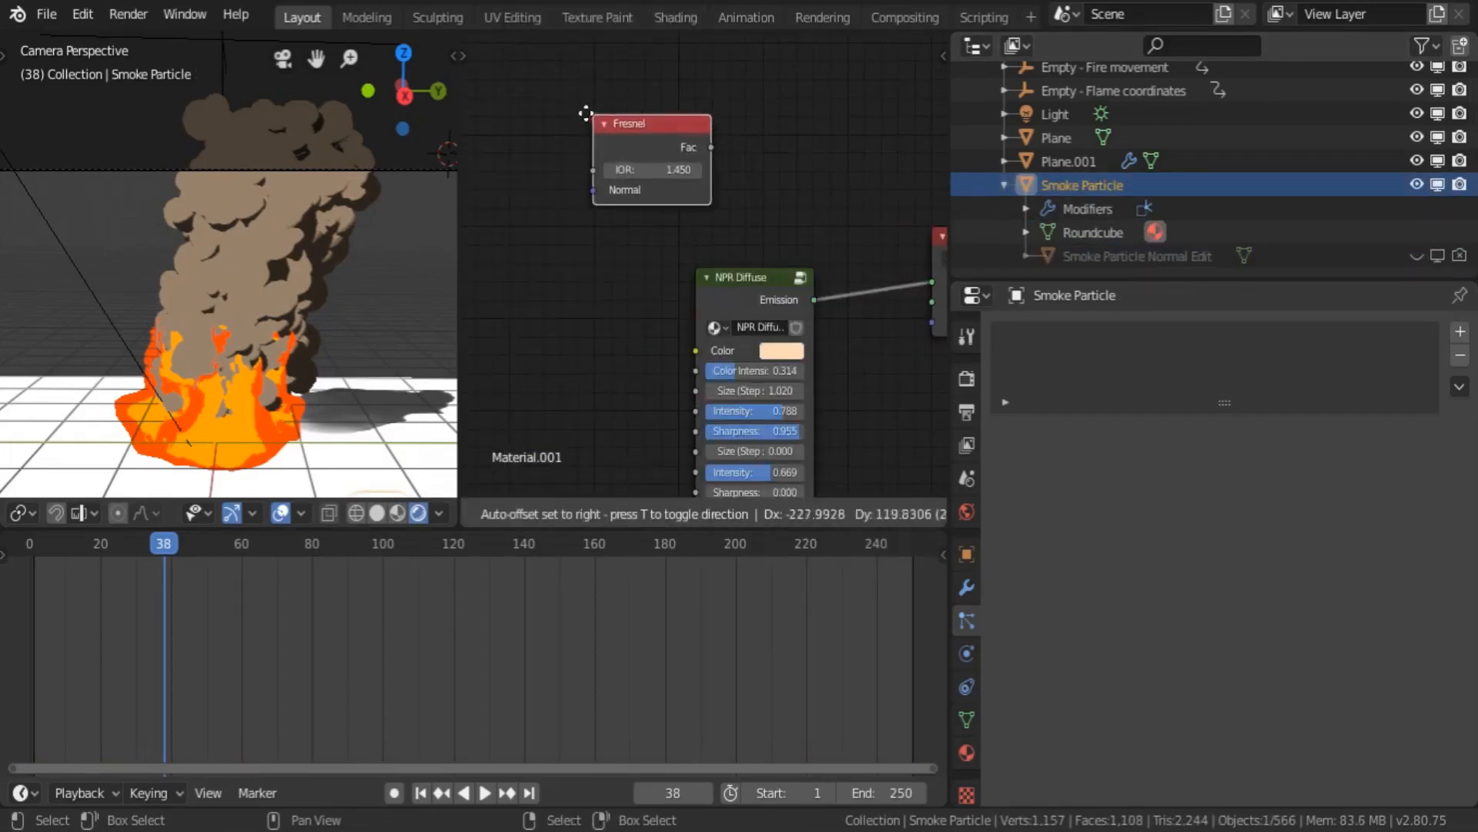
click(578, 113)
- Add an Emission shader, feed the Fresnel Fac into its Color and connect it to the Material Output's Surface
middle_drag(729, 153, 626, 159)
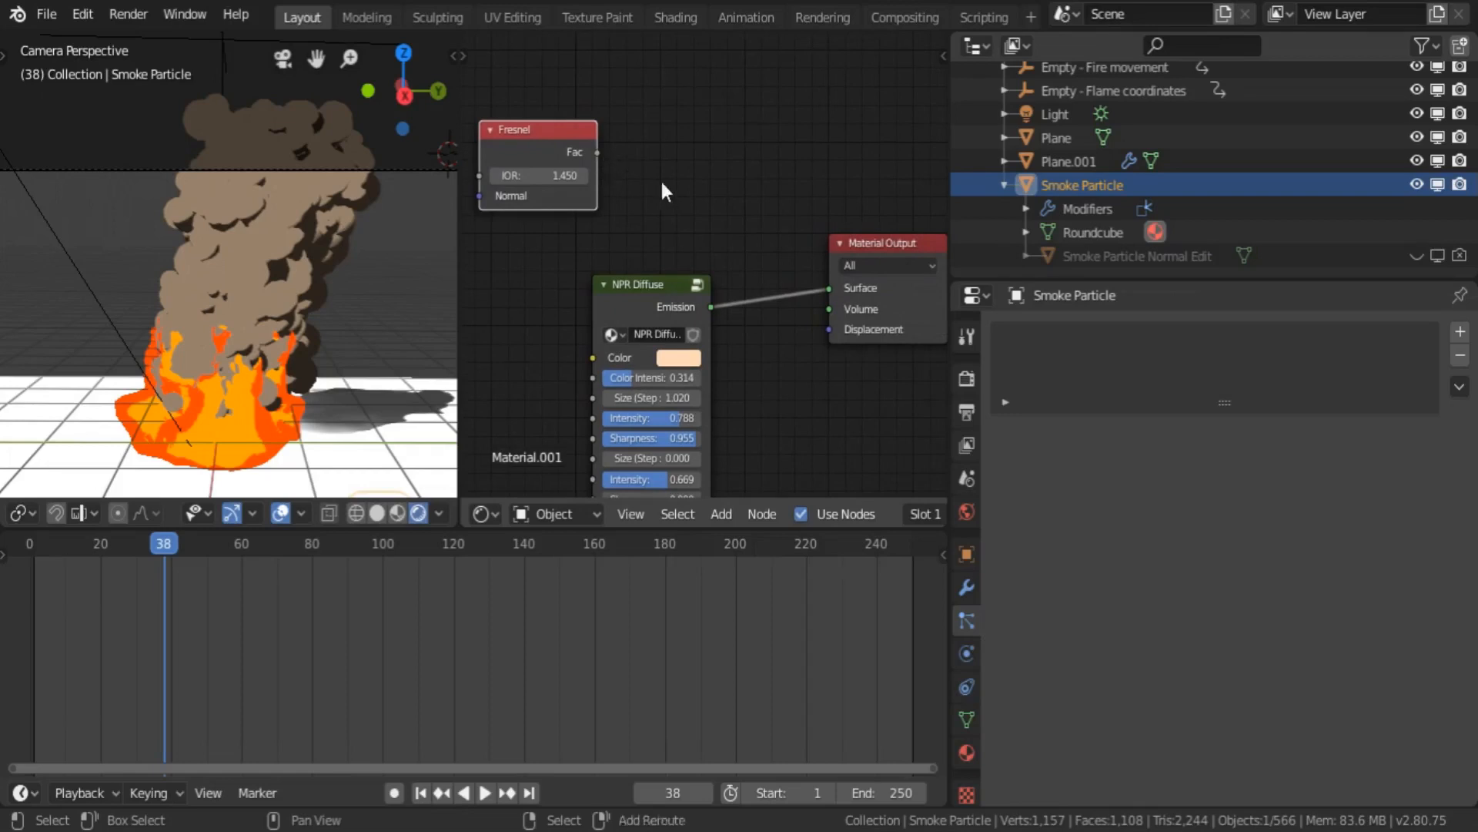
key(shift+a)
mouse_move(638, 254)
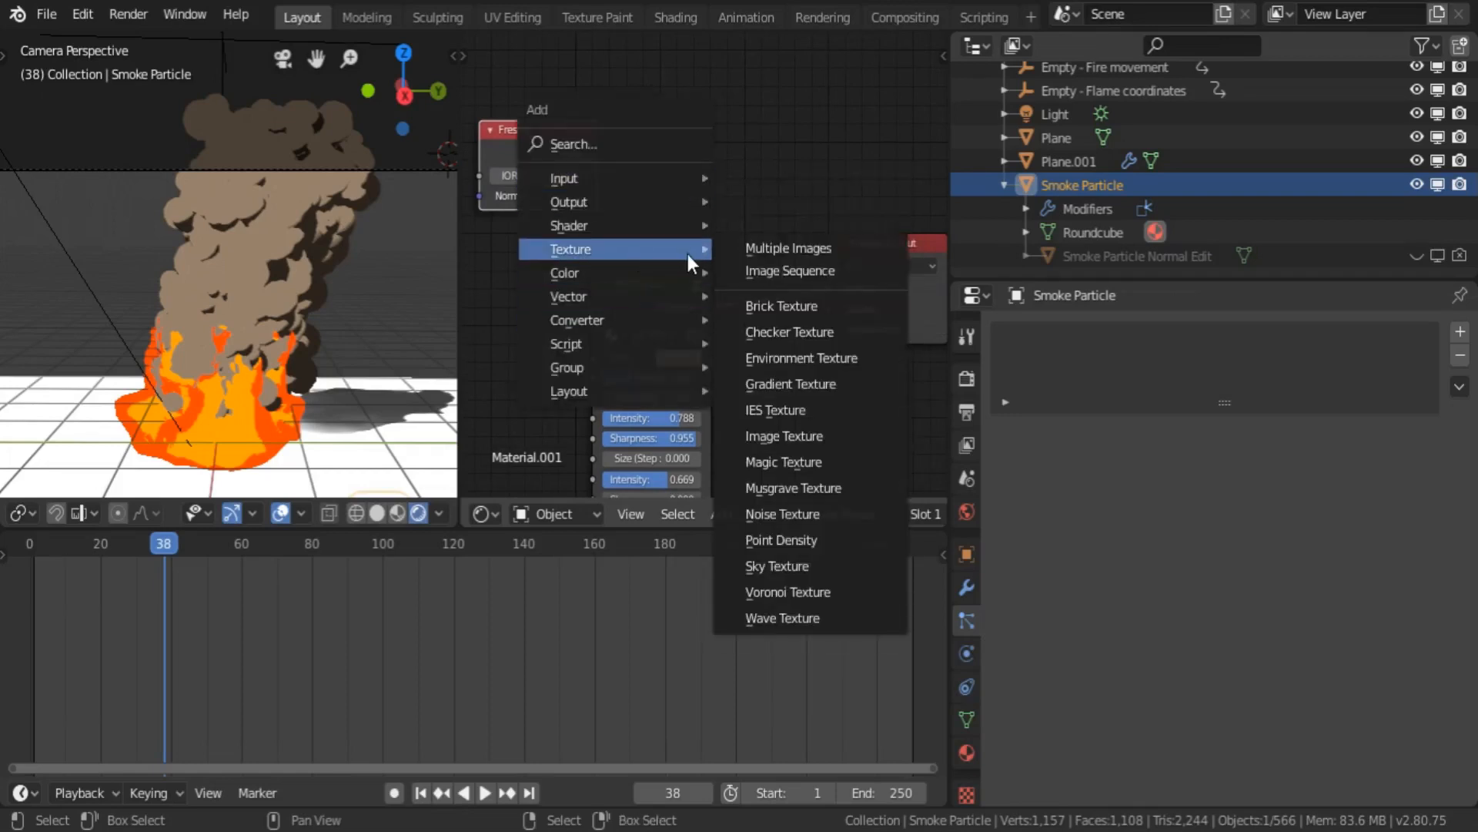
mouse_move(667, 230)
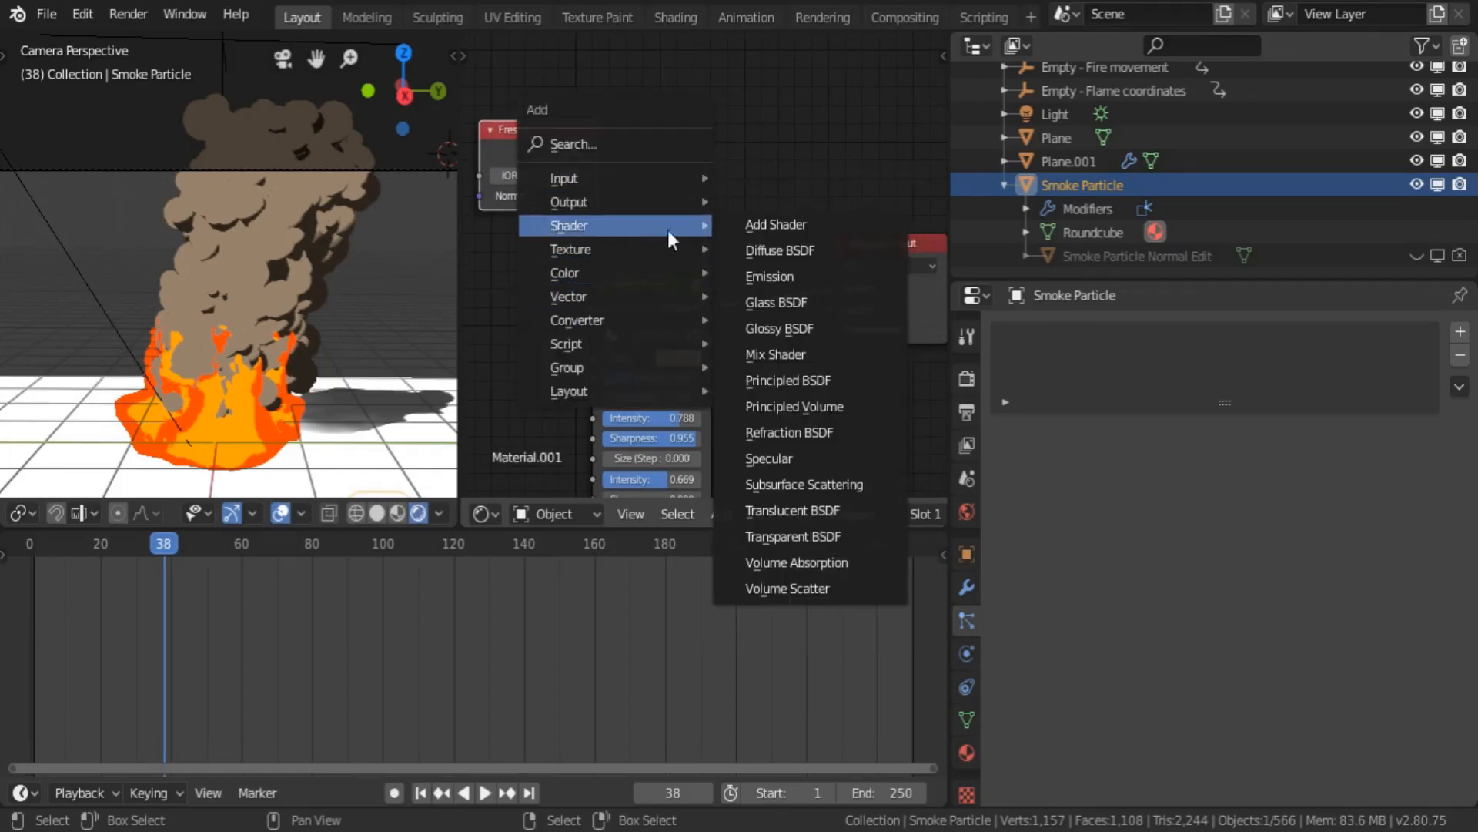
click(810, 275)
click(755, 181)
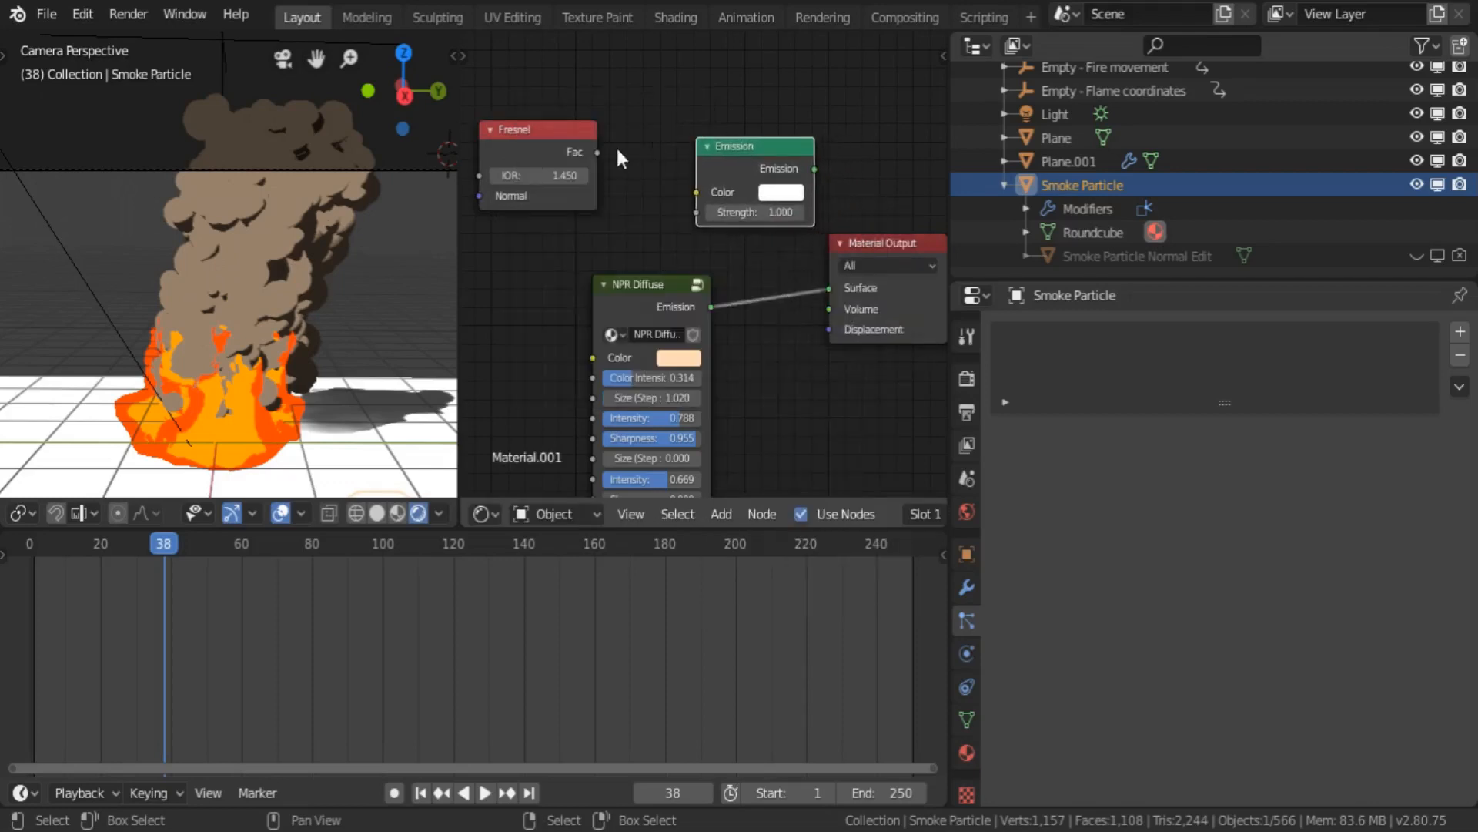
drag(599, 151, 696, 192)
drag(814, 168, 830, 288)
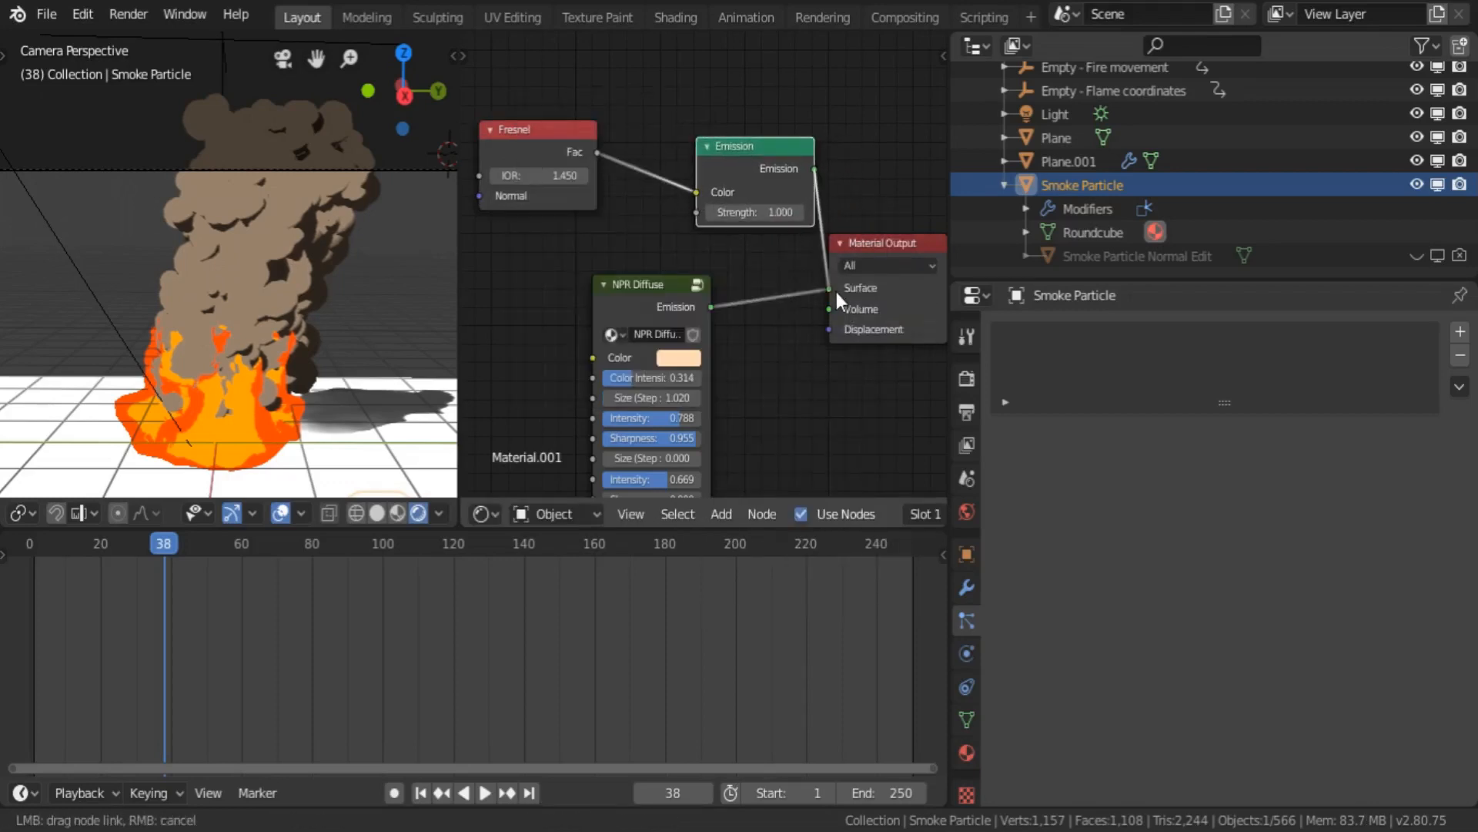
- Insert a ColorRamp between the Fresnel node and the Emission shader
middle_drag(605, 185, 708, 189)
drag(616, 127, 492, 93)
key(shift+a)
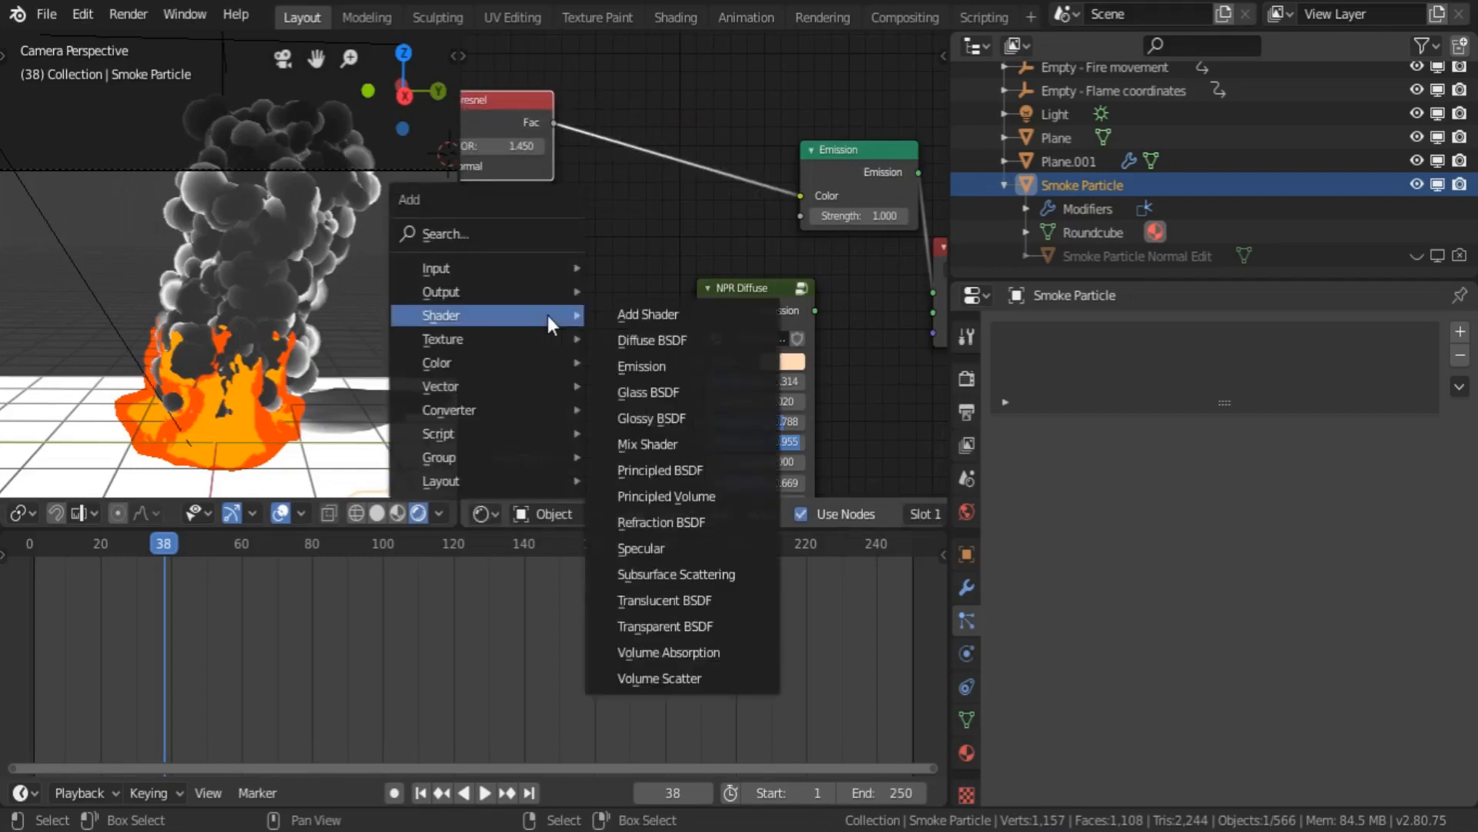
mouse_move(514, 413)
click(614, 435)
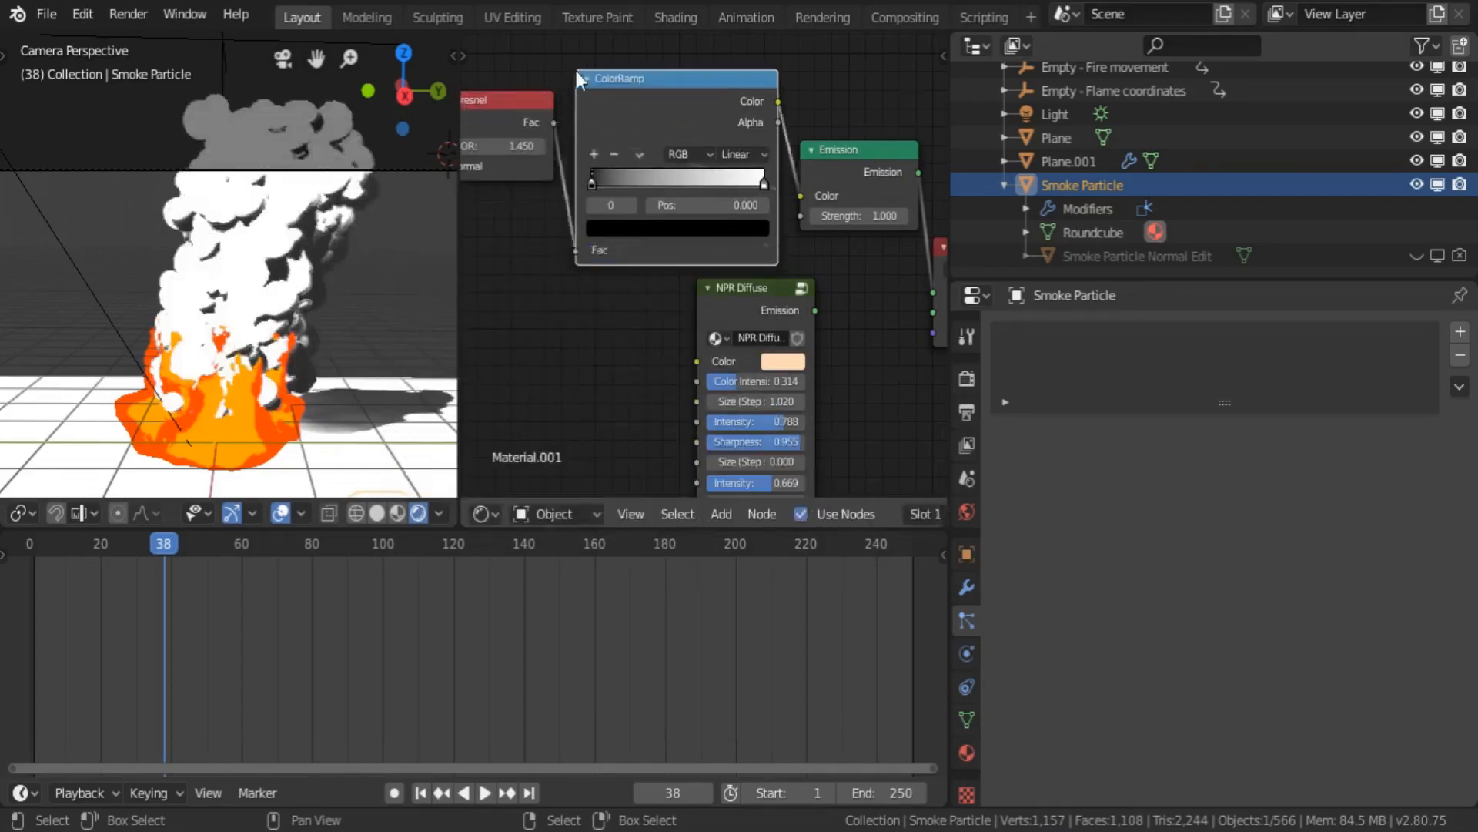
click(686, 104)
- Set the ColorRamp's interpolation to Constant and move its white stop to position 0.455
middle_drag(688, 110, 638, 223)
click(751, 248)
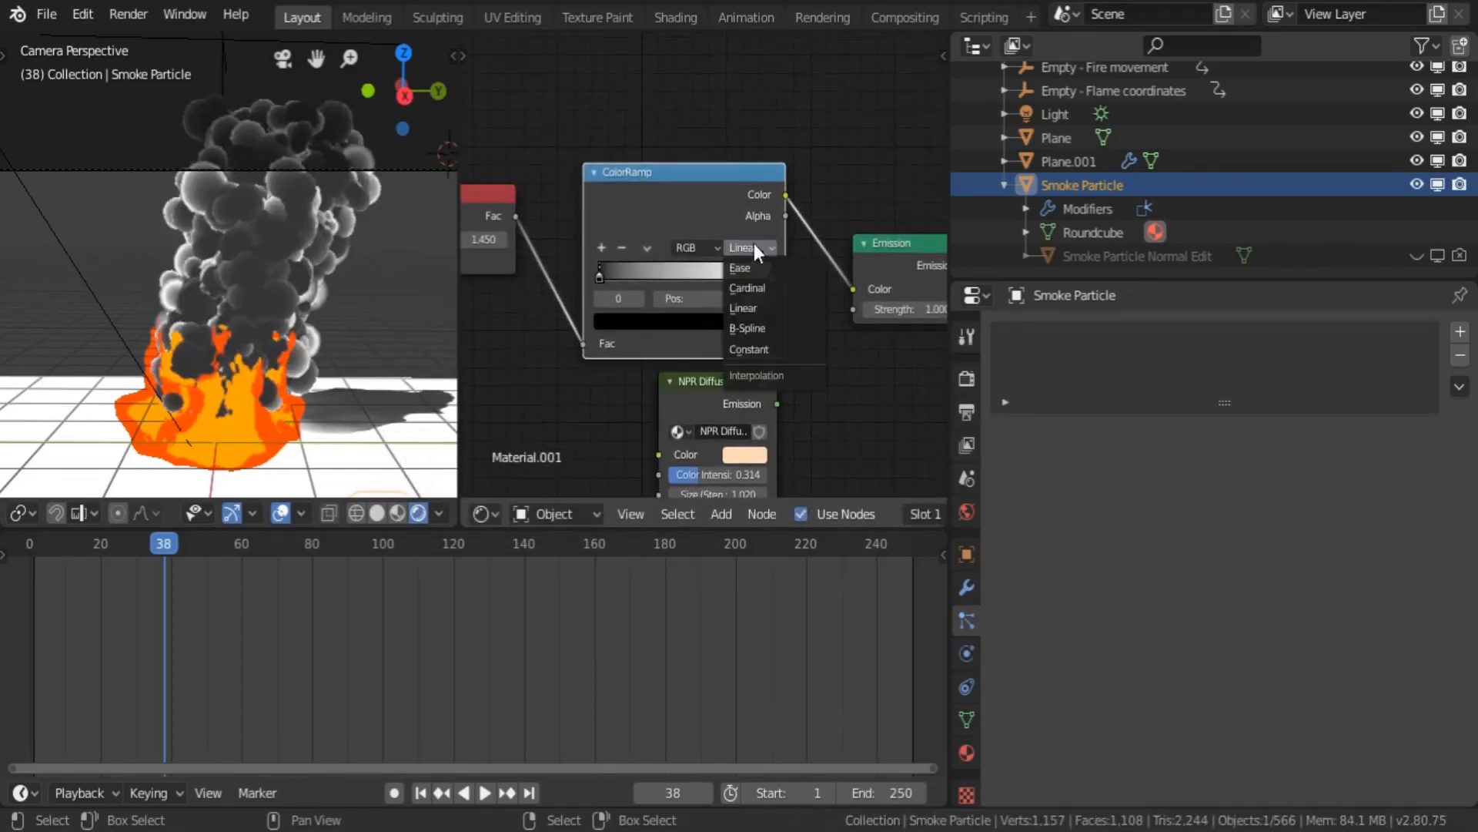
click(761, 349)
drag(765, 274, 663, 275)
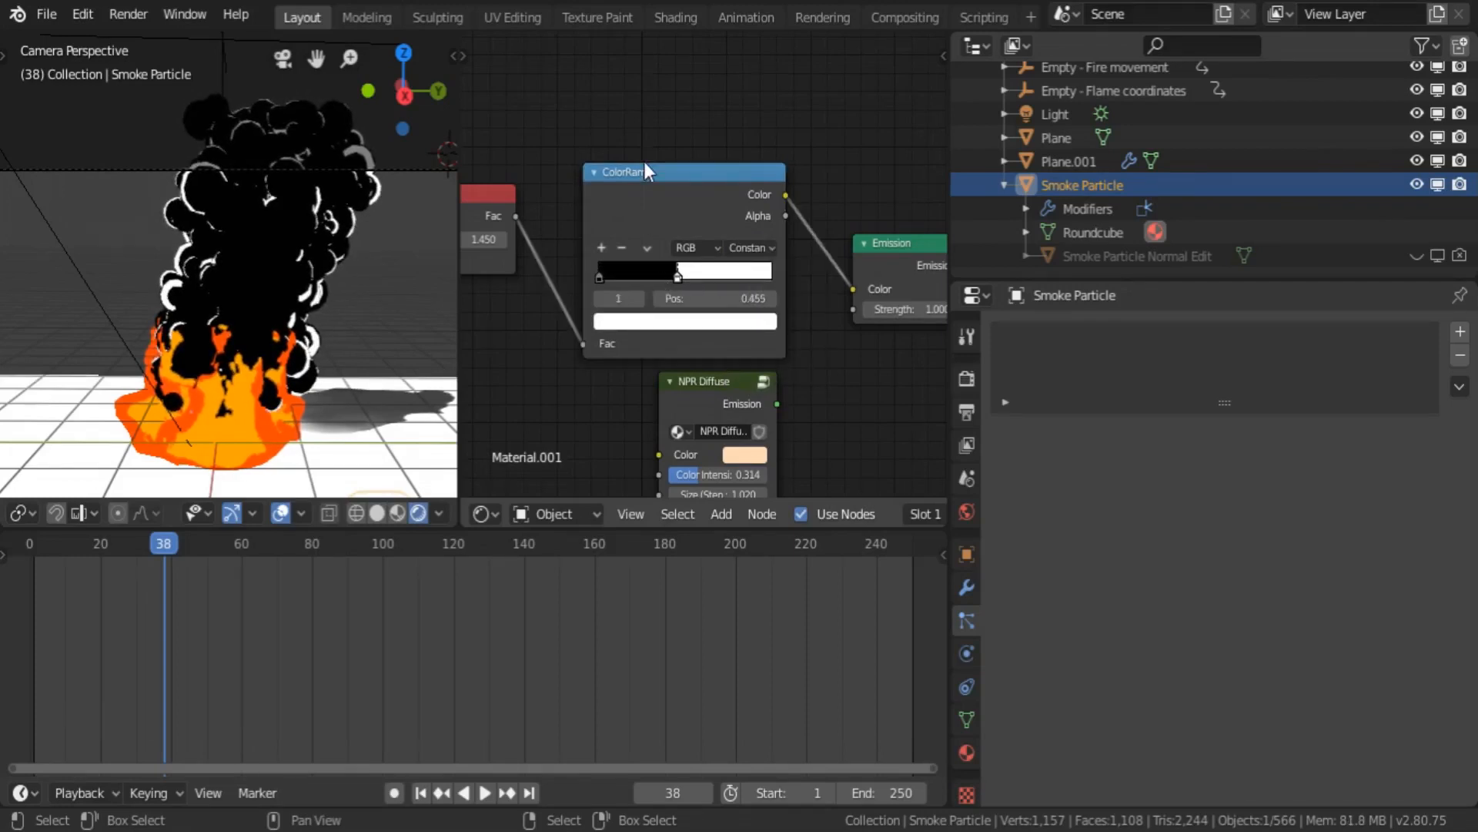
- Spread out the ColorRamp, Emission and Material Output nodes, and start adding another shader node
drag(657, 202, 603, 121)
middle_drag(850, 274, 616, 225)
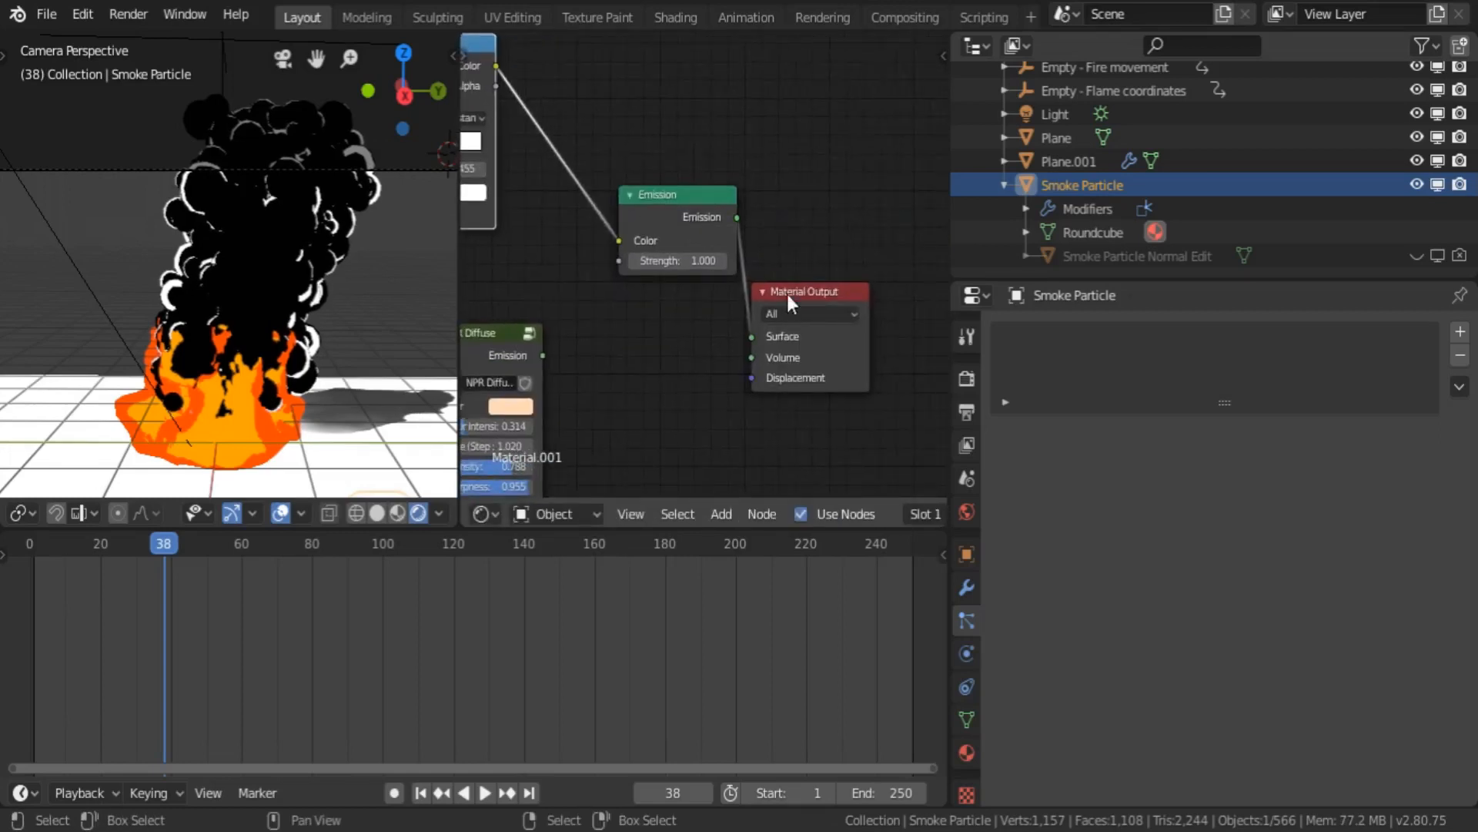
drag(790, 294, 933, 286)
drag(672, 202, 572, 135)
key(shift+a)
mouse_move(650, 272)
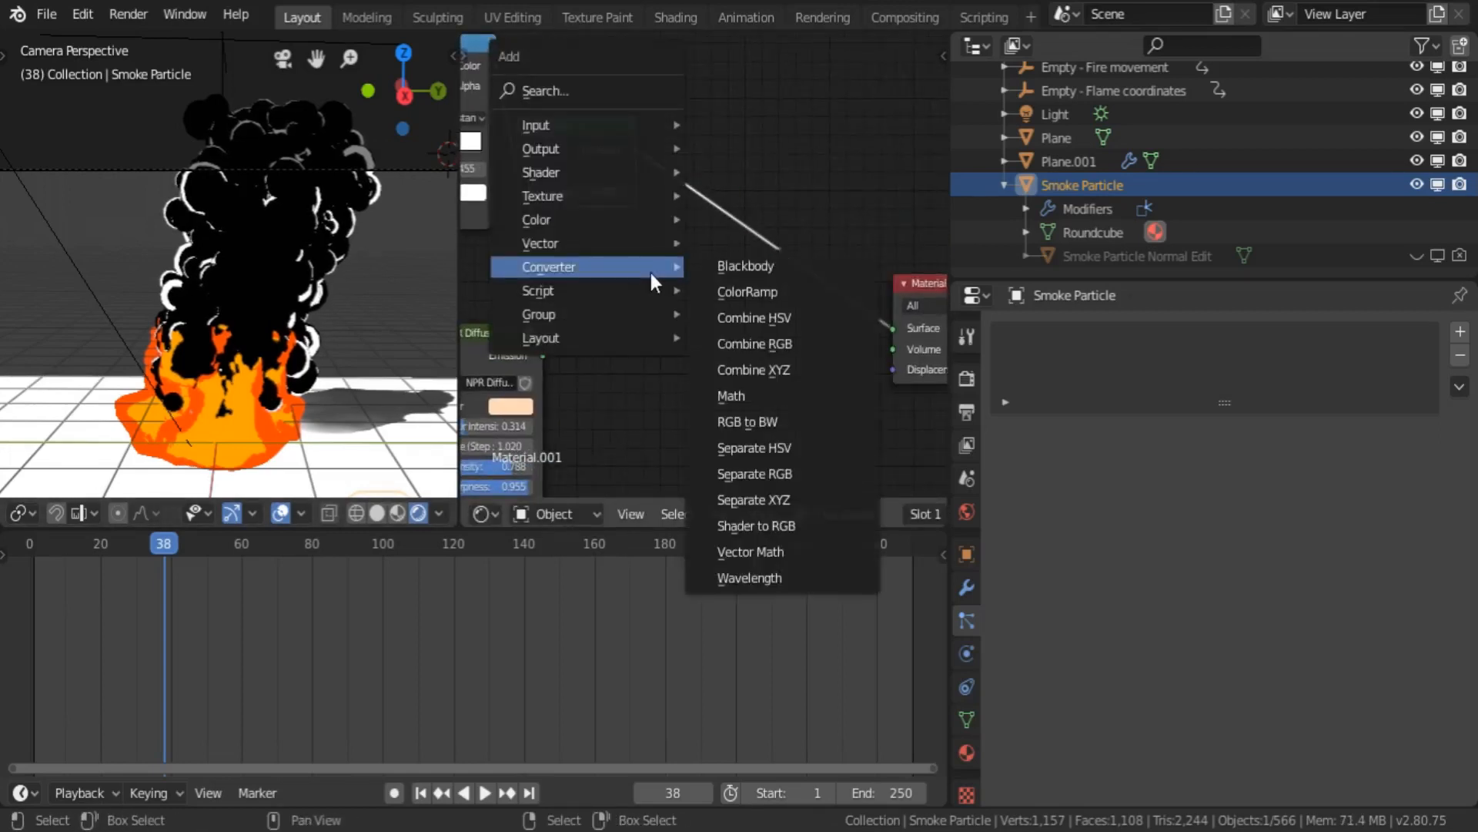
mouse_move(626, 175)
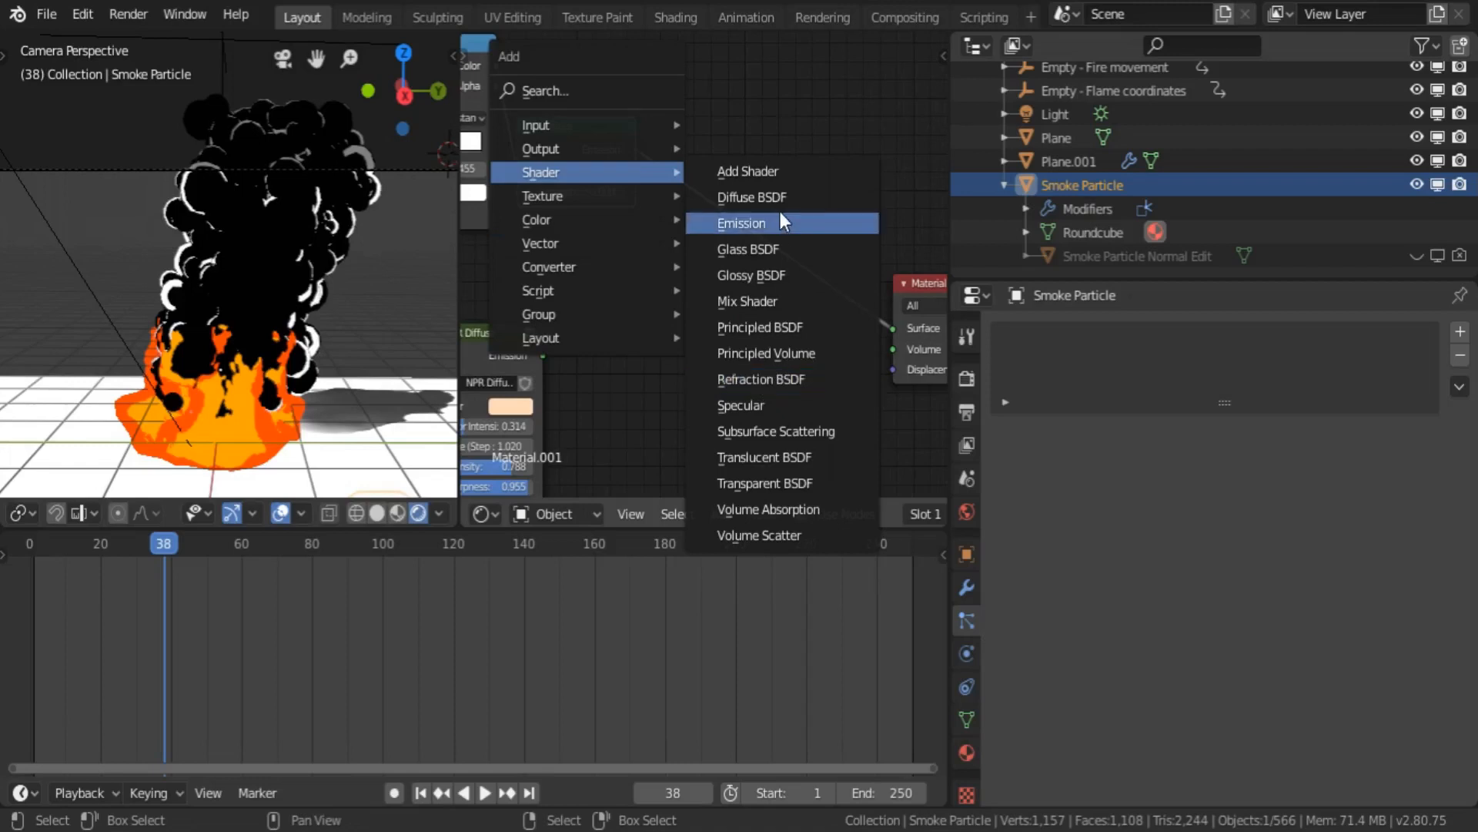
- Insert an Add Shader node combining the Emission and NPR Diffuse outputs, feeding the Material Output surface
click(766, 170)
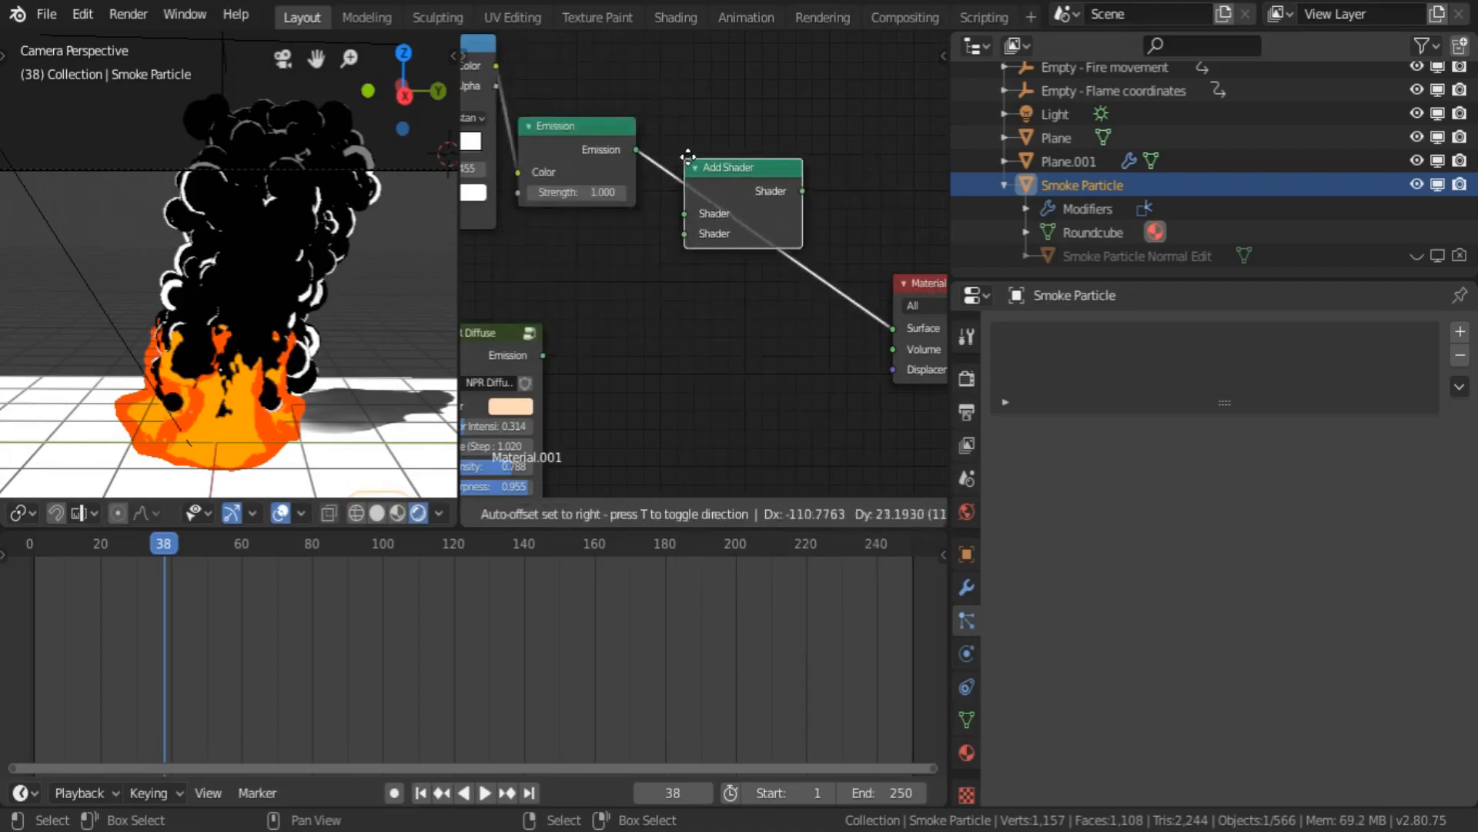
click(707, 159)
drag(542, 355, 702, 233)
middle_drag(763, 309, 446, 295)
drag(625, 277, 861, 248)
- Insert a Mix Shader after the Add Shader and connect the NPR Diffuse output to its second shader input
middle_drag(652, 315, 726, 340)
key(shift+a)
mouse_move(725, 333)
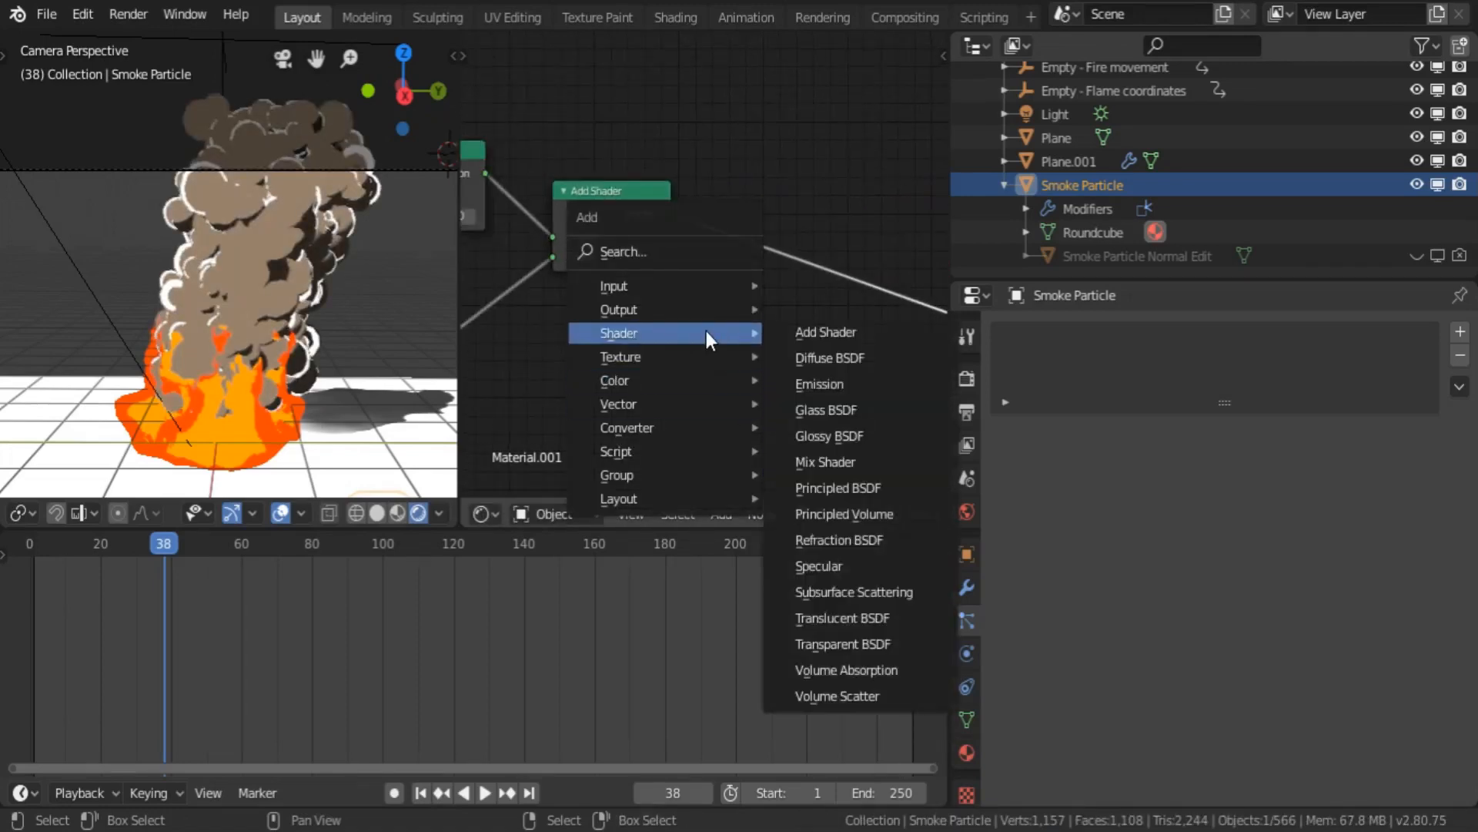
click(859, 459)
click(760, 242)
middle_drag(647, 317, 721, 312)
scroll(720, 311, down, 3)
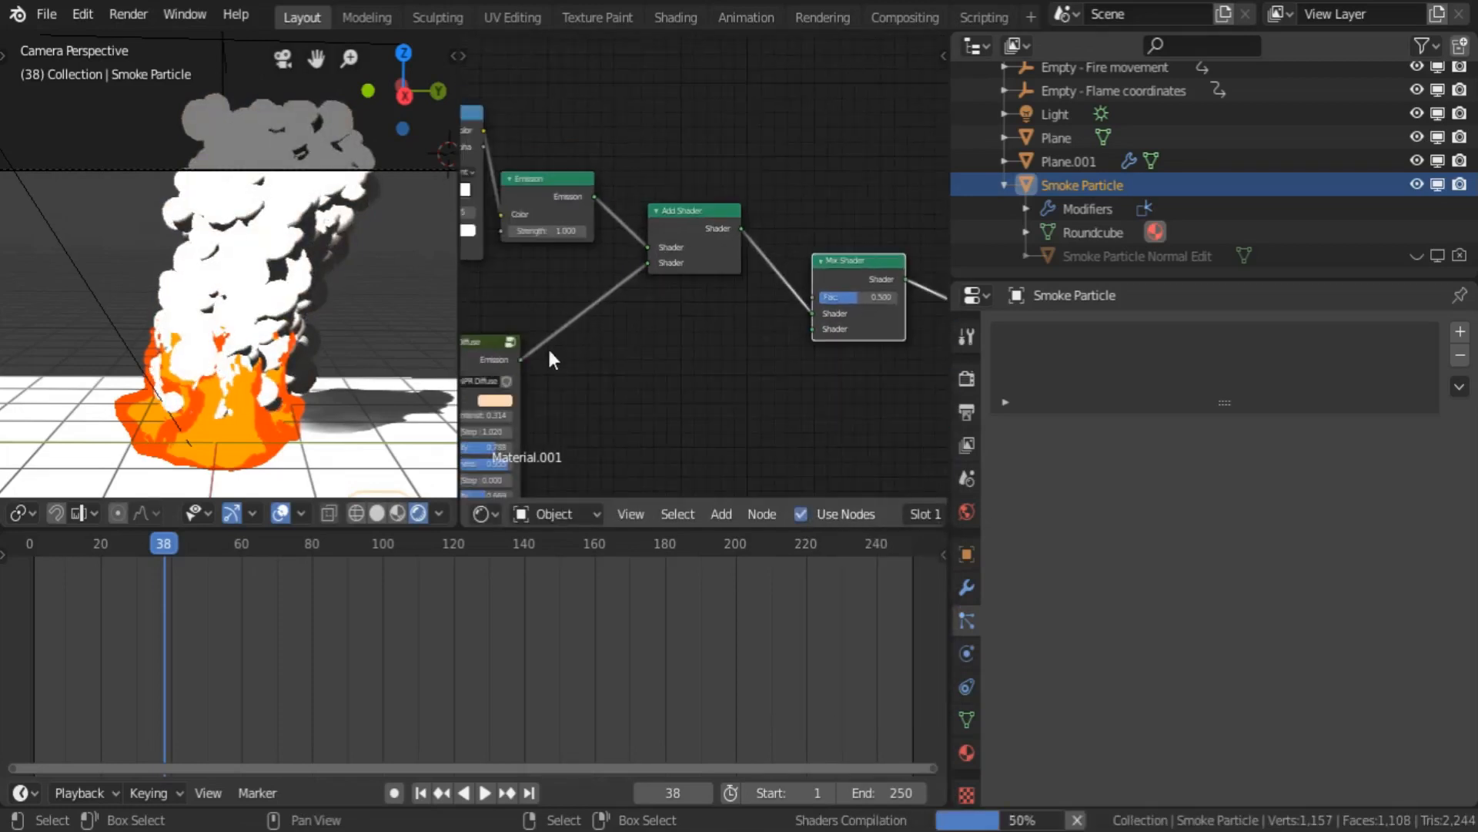
drag(523, 360, 819, 326)
- Set the Mix Shader's Fac to about 0.842
middle_drag(841, 384, 601, 400)
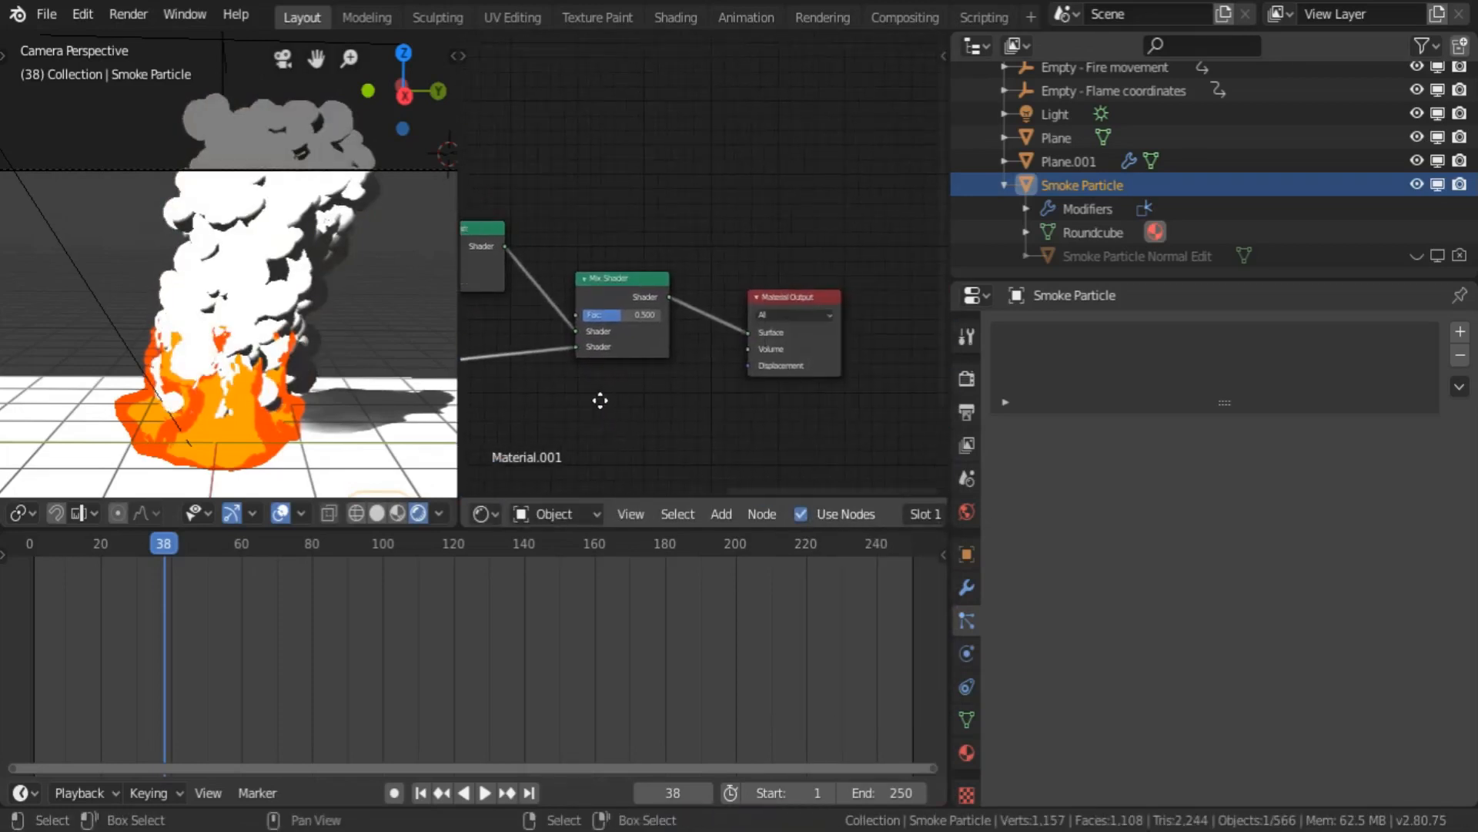
scroll(607, 402, up, 7)
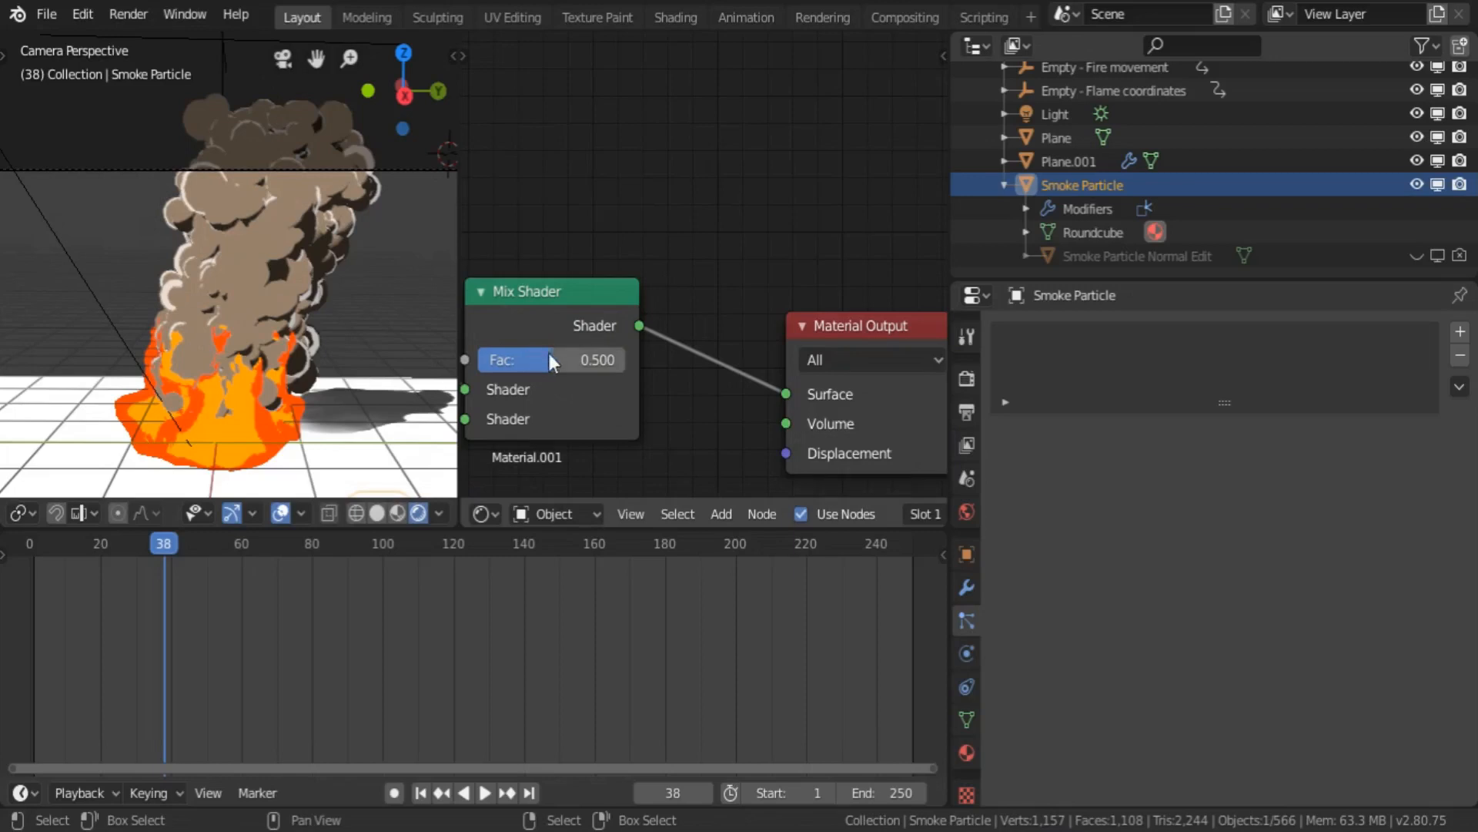
mouse_move(548, 352)
mouse_down()
mouse_move(533, 352)
mouse_move(591, 353)
mouse_up()
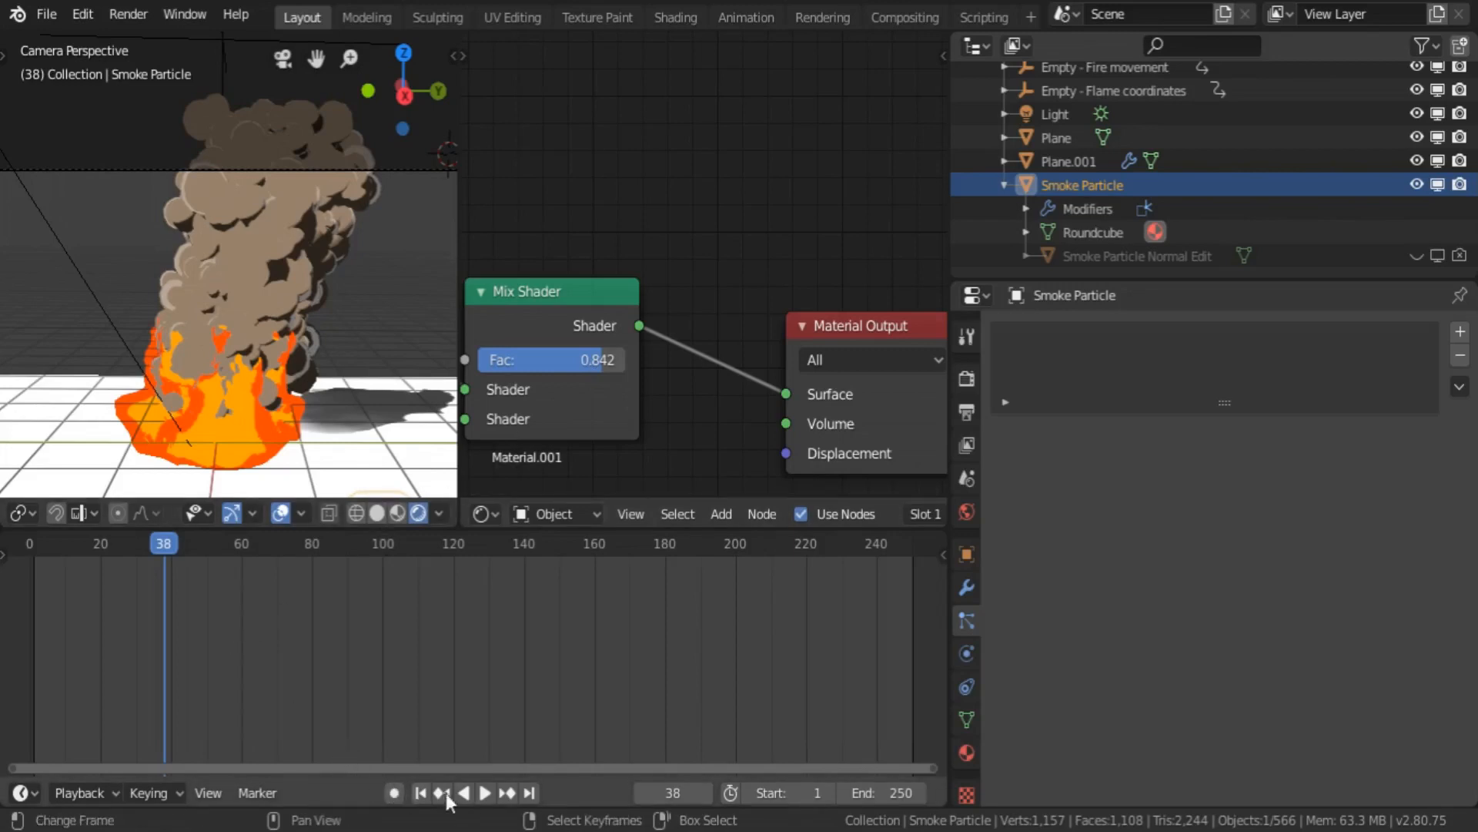
- Play the animation to check the smoke shading, stop it and scrub to frame 159
click(485, 792)
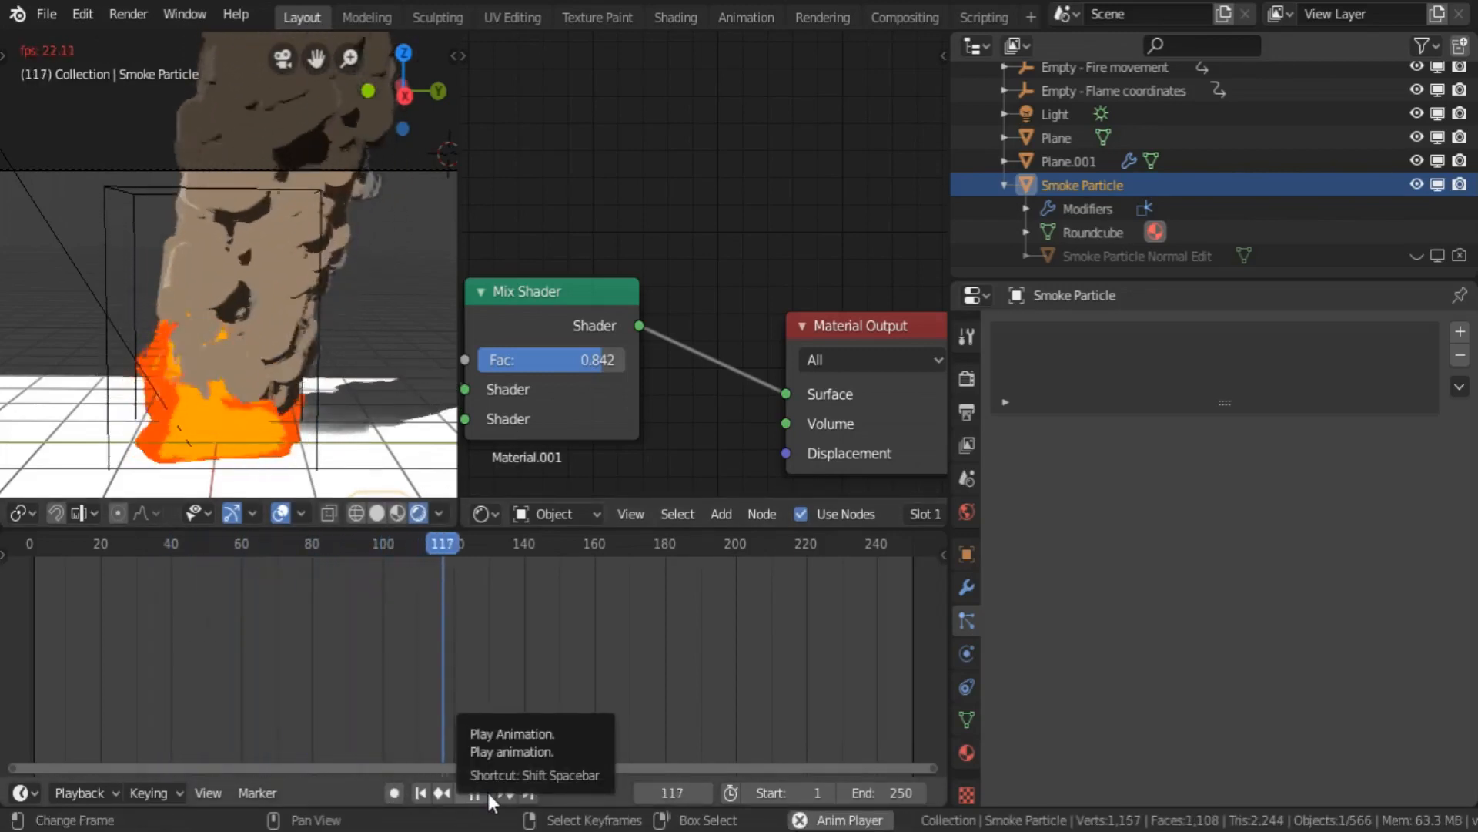
click(488, 793)
drag(443, 659, 594, 662)
- Move the ColorRamp's white stop to position 0.105 to widen the rim highlight on the smoke
scroll(639, 336, left, 6)
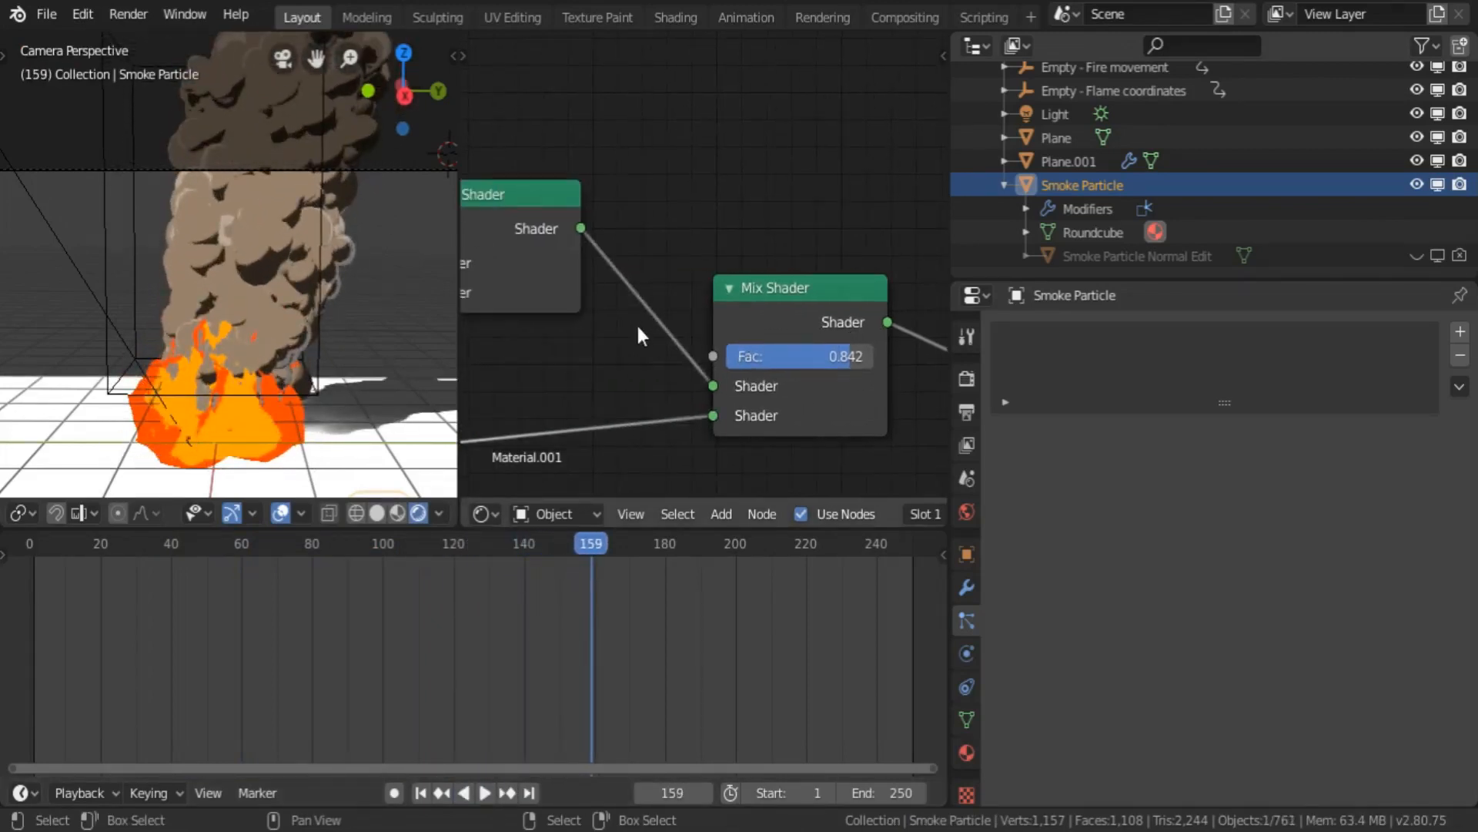
middle_drag(638, 336, 816, 358)
middle_drag(568, 296, 785, 331)
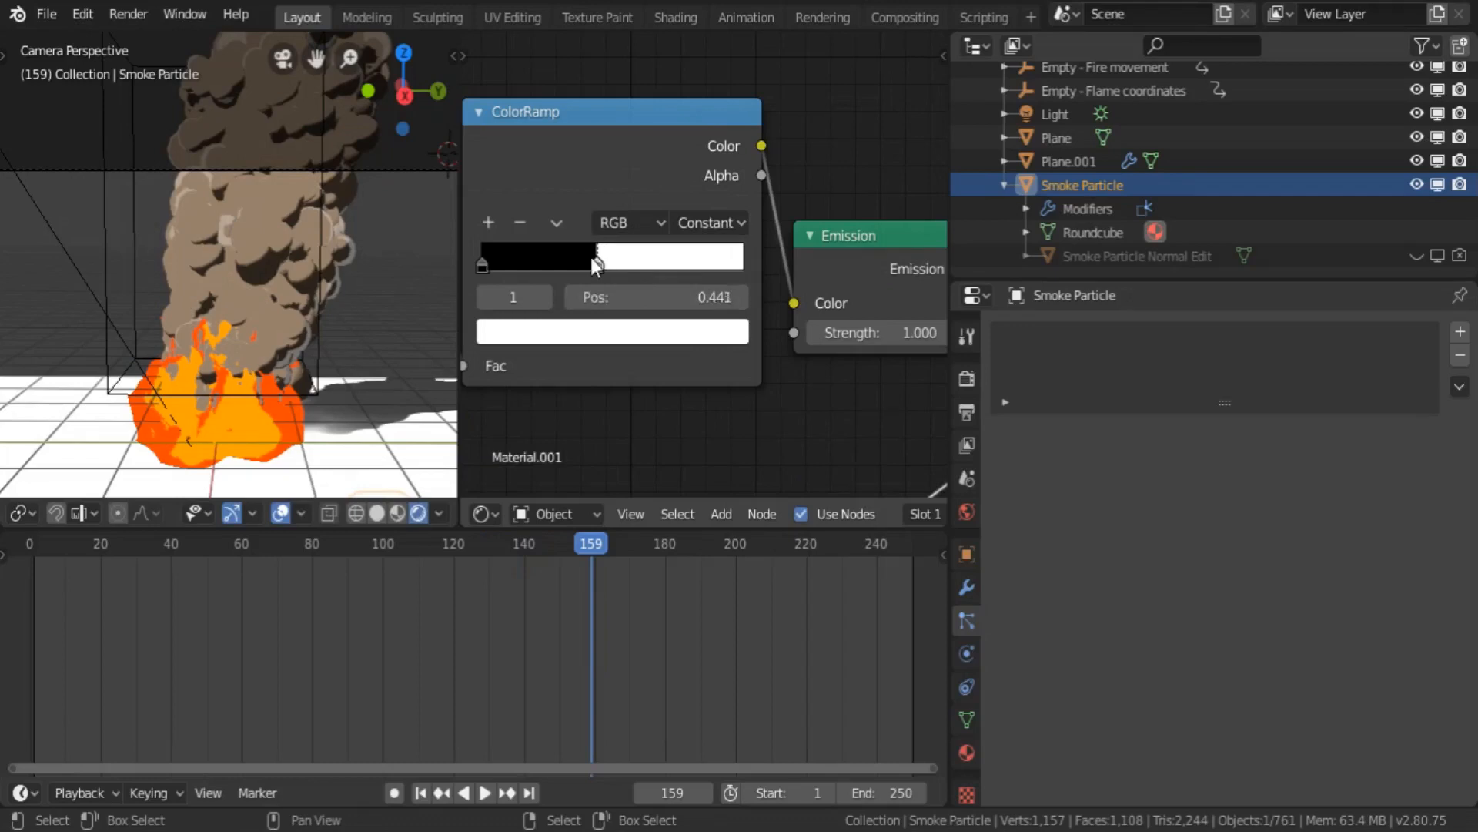
drag(570, 261, 502, 260)
- Scrub and play the animation to check the smoke's rim highlight, stopping at frame 176
drag(399, 697, 493, 698)
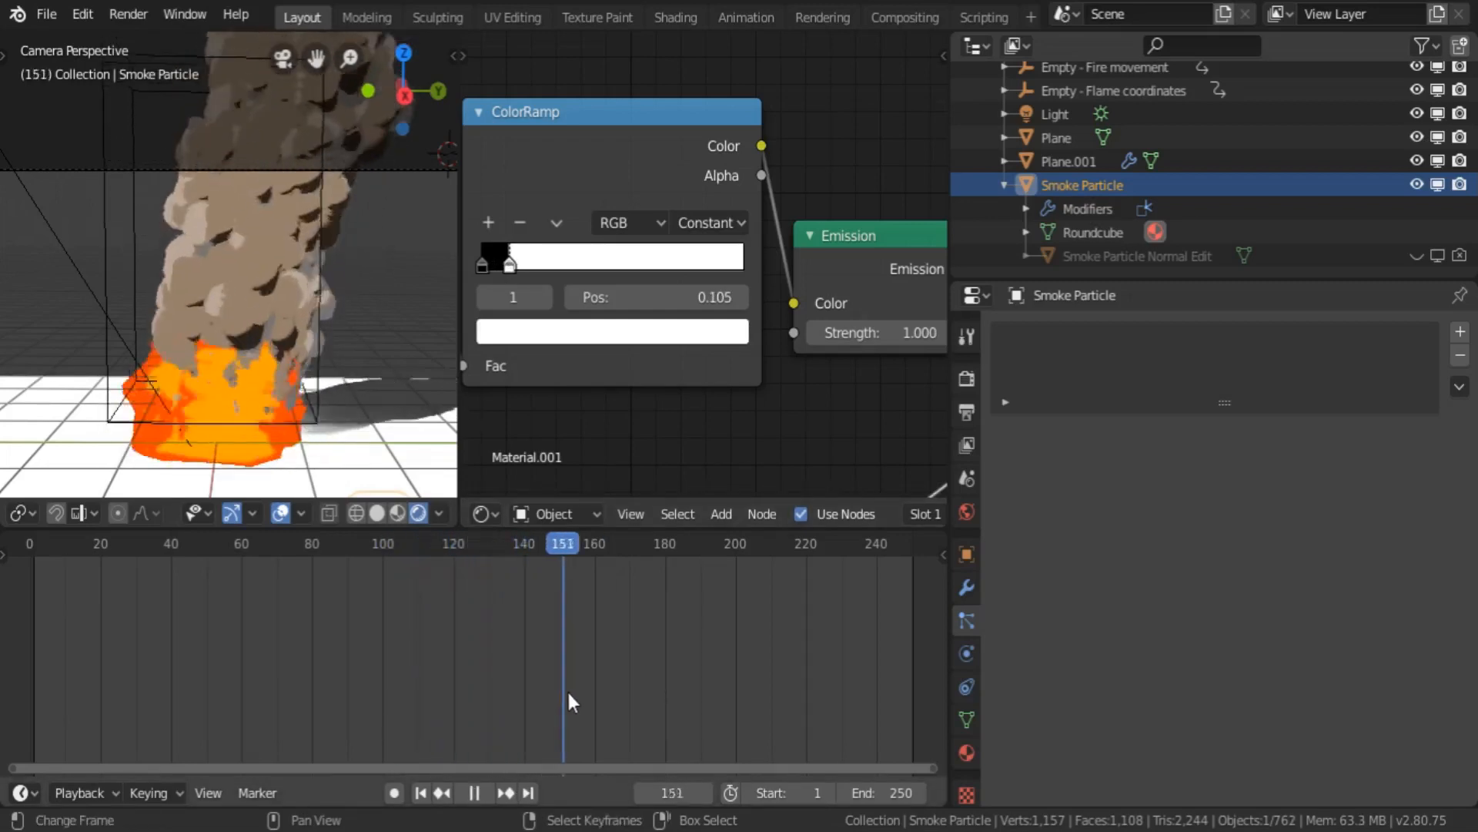
key(space)
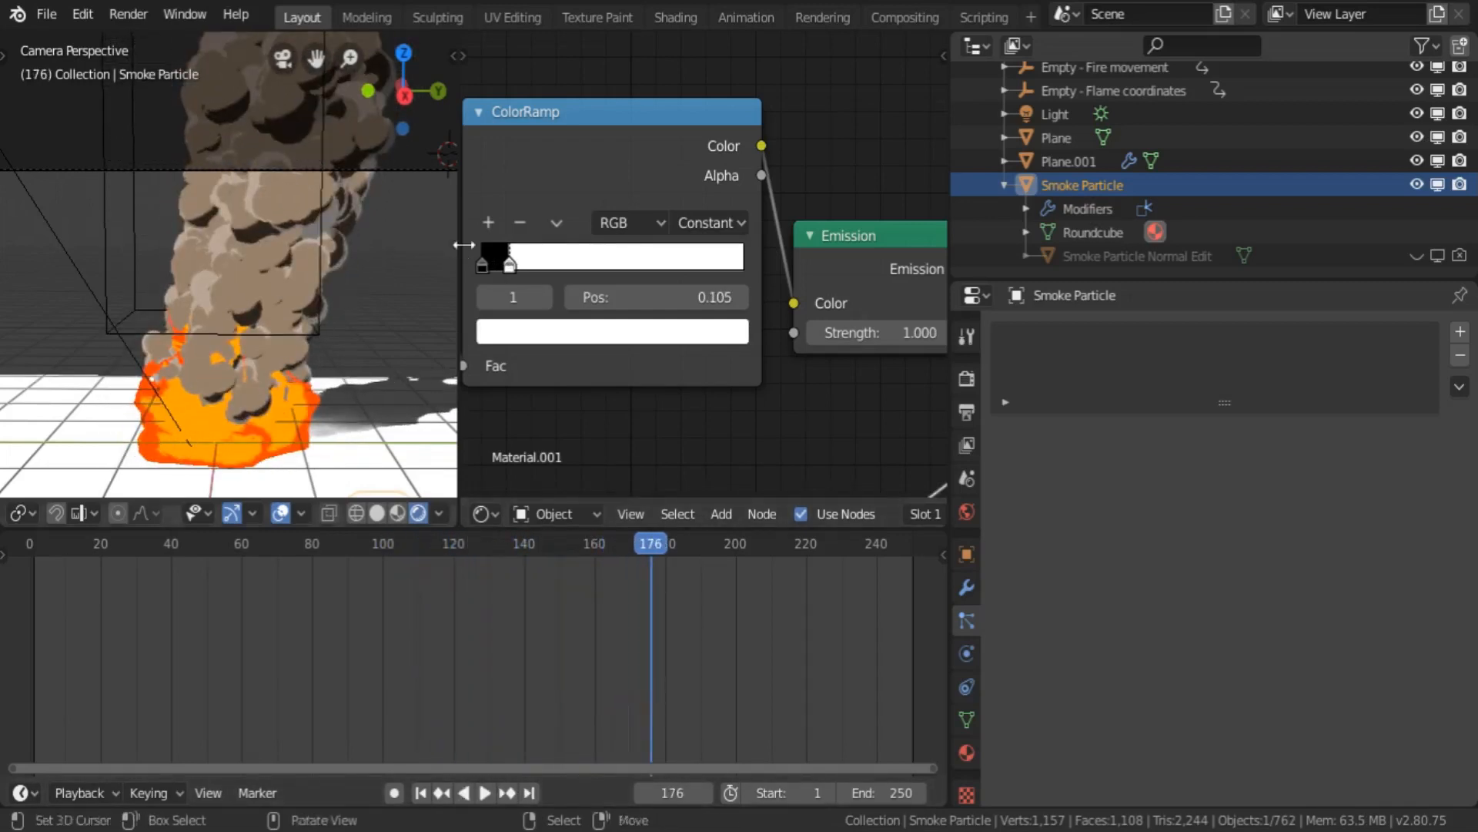
scroll(614, 229, down, 3)
middle_drag(615, 228, 653, 145)
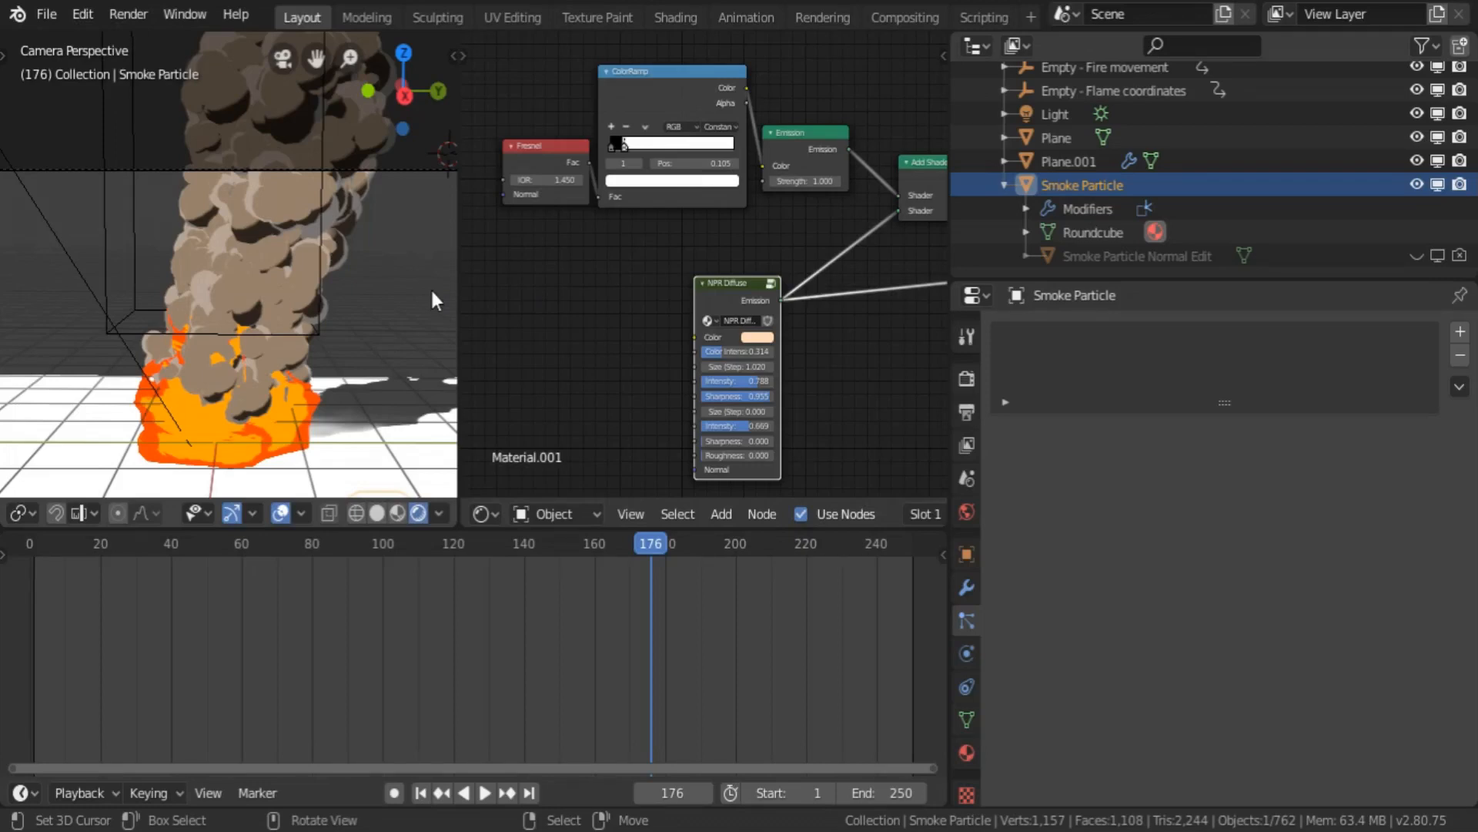
- Switch the shader node area to a 3D Viewport showing the fire and its surroundings
click(476, 518)
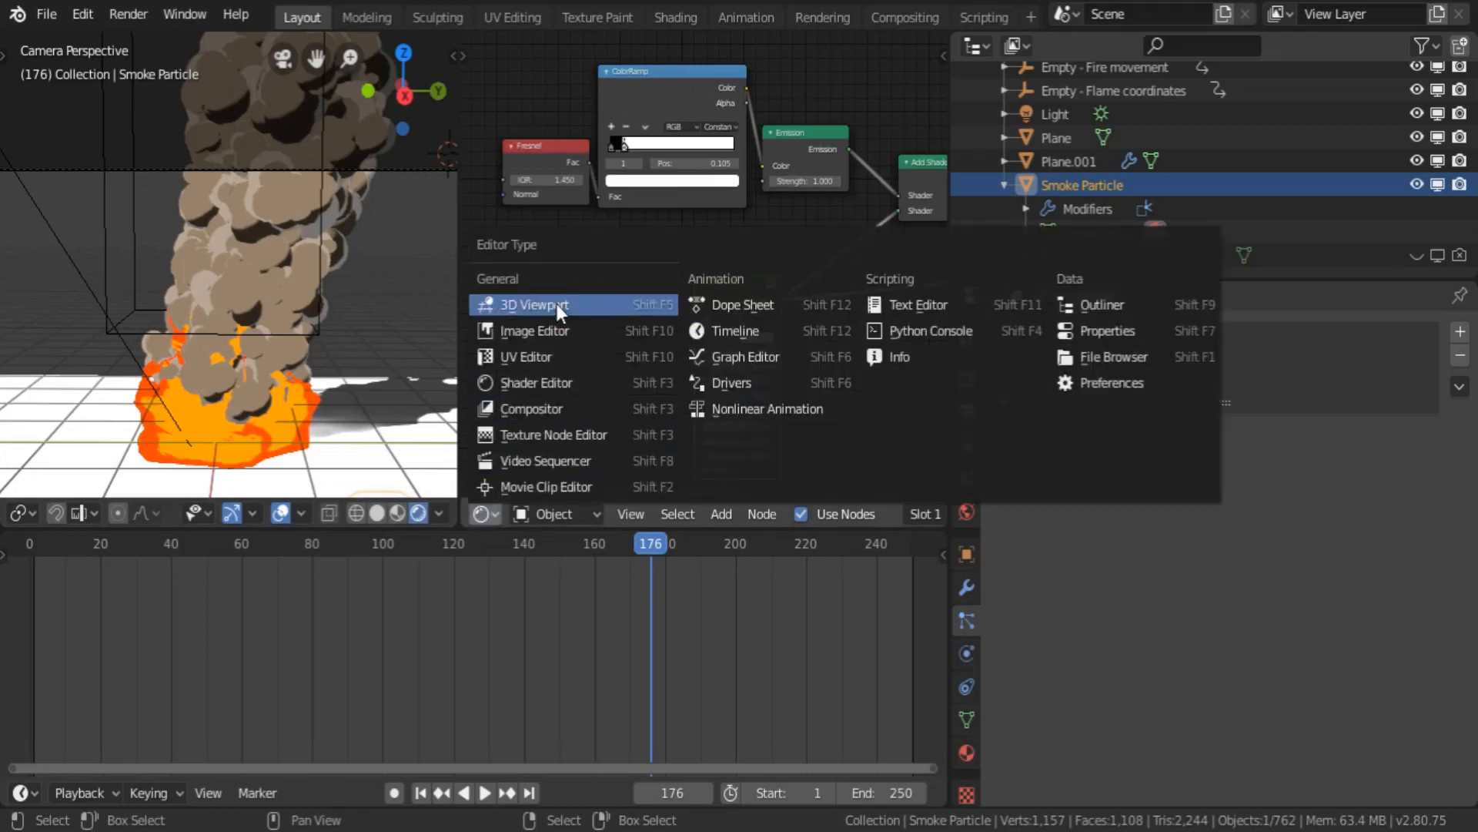
click(556, 304)
middle_drag(612, 320, 606, 304)
scroll(605, 304, down, 2)
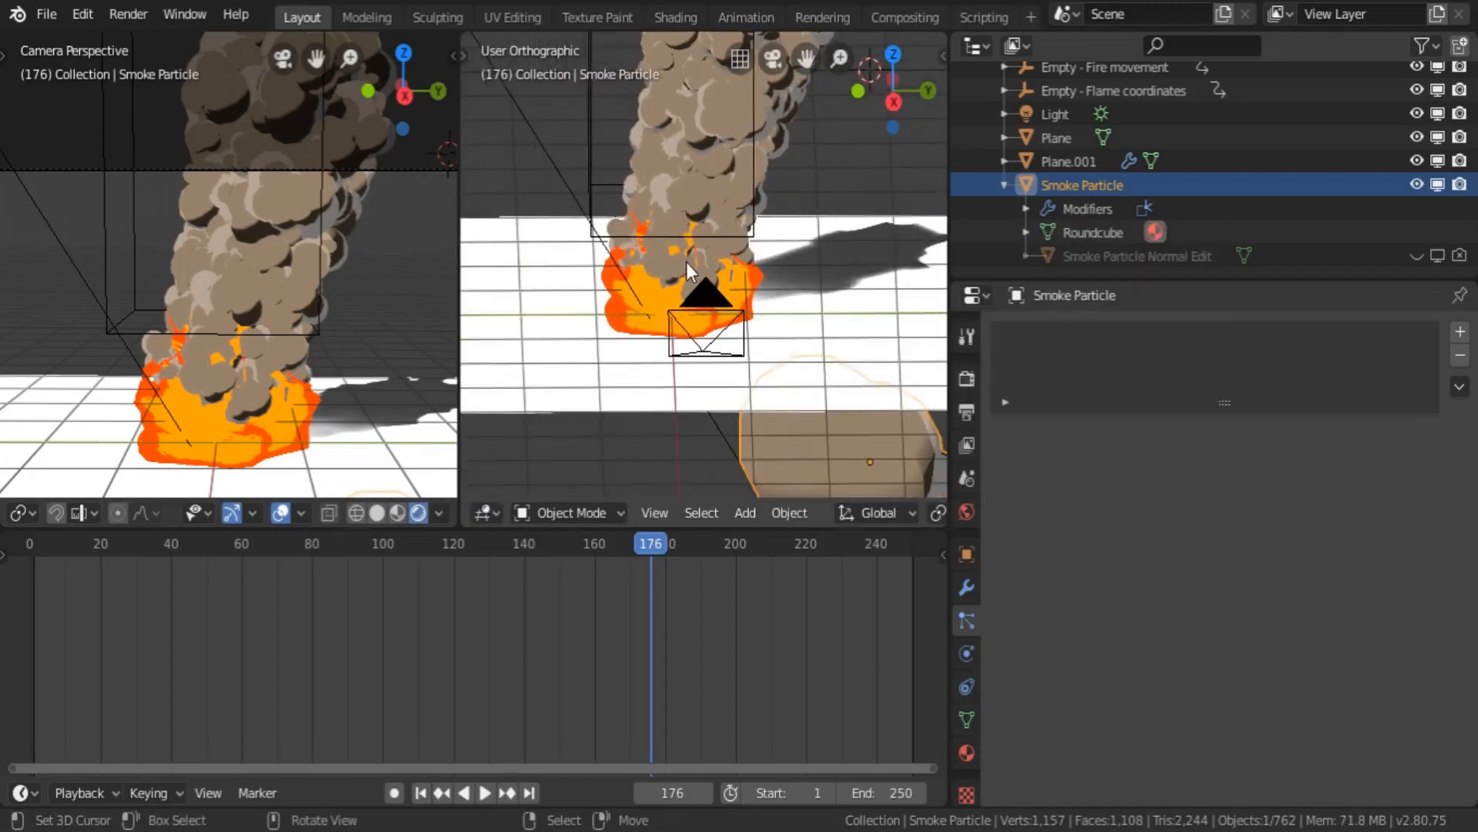
- Add a Plain Axes empty and reset its location to 0 m on all axes
key(shift+a)
mouse_move(710, 261)
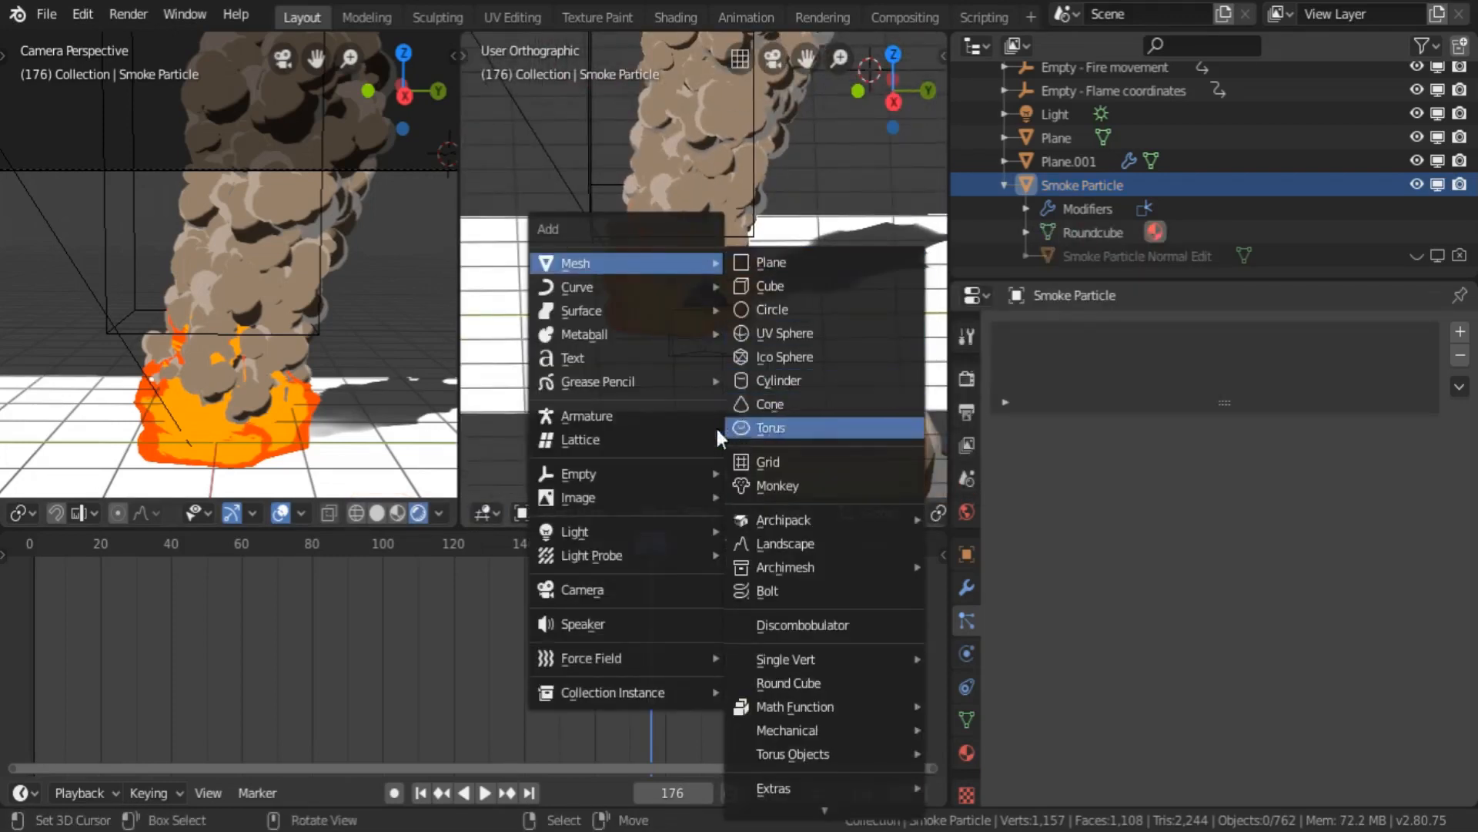
mouse_move(664, 473)
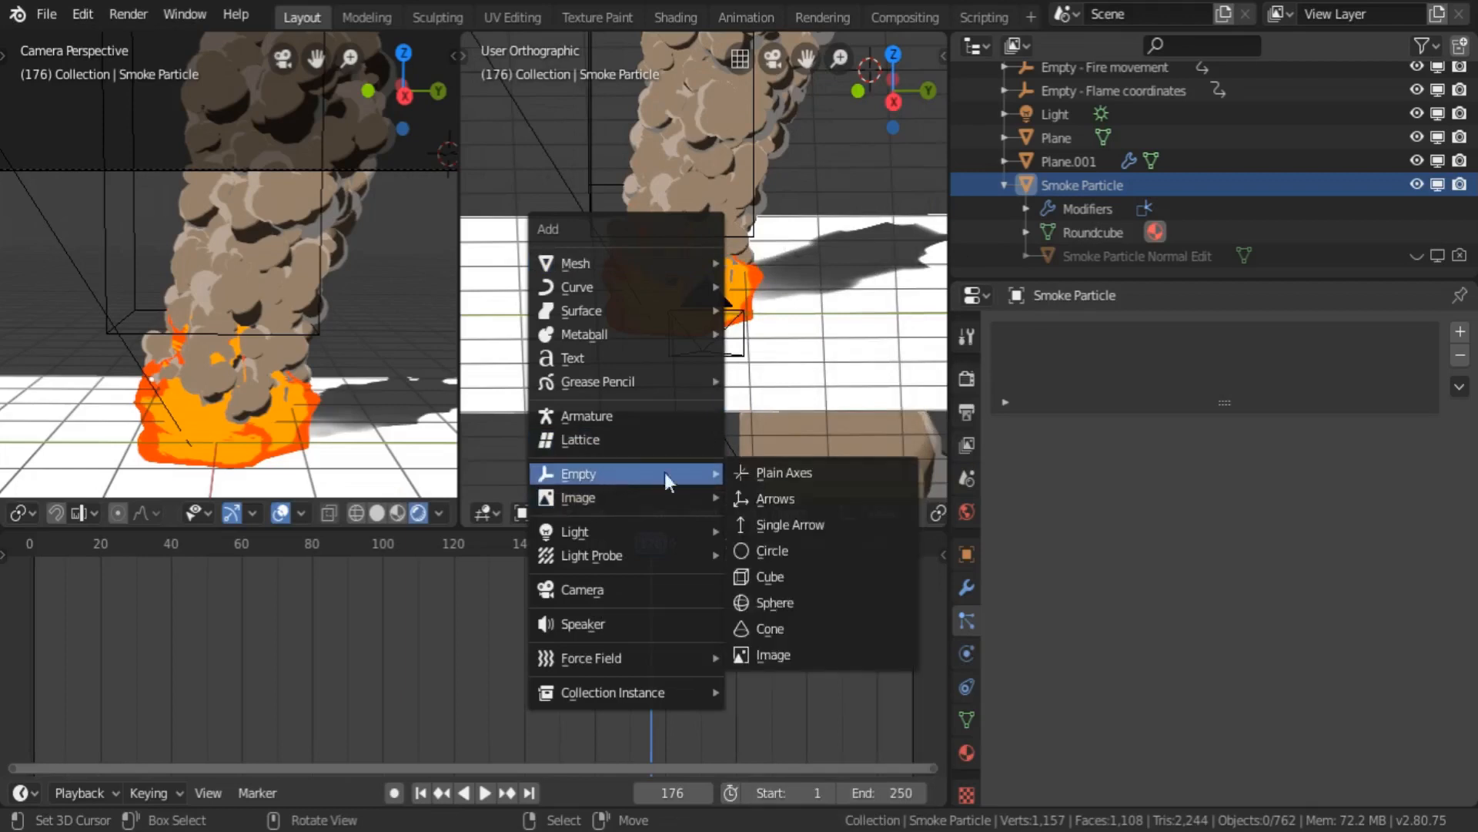
click(852, 475)
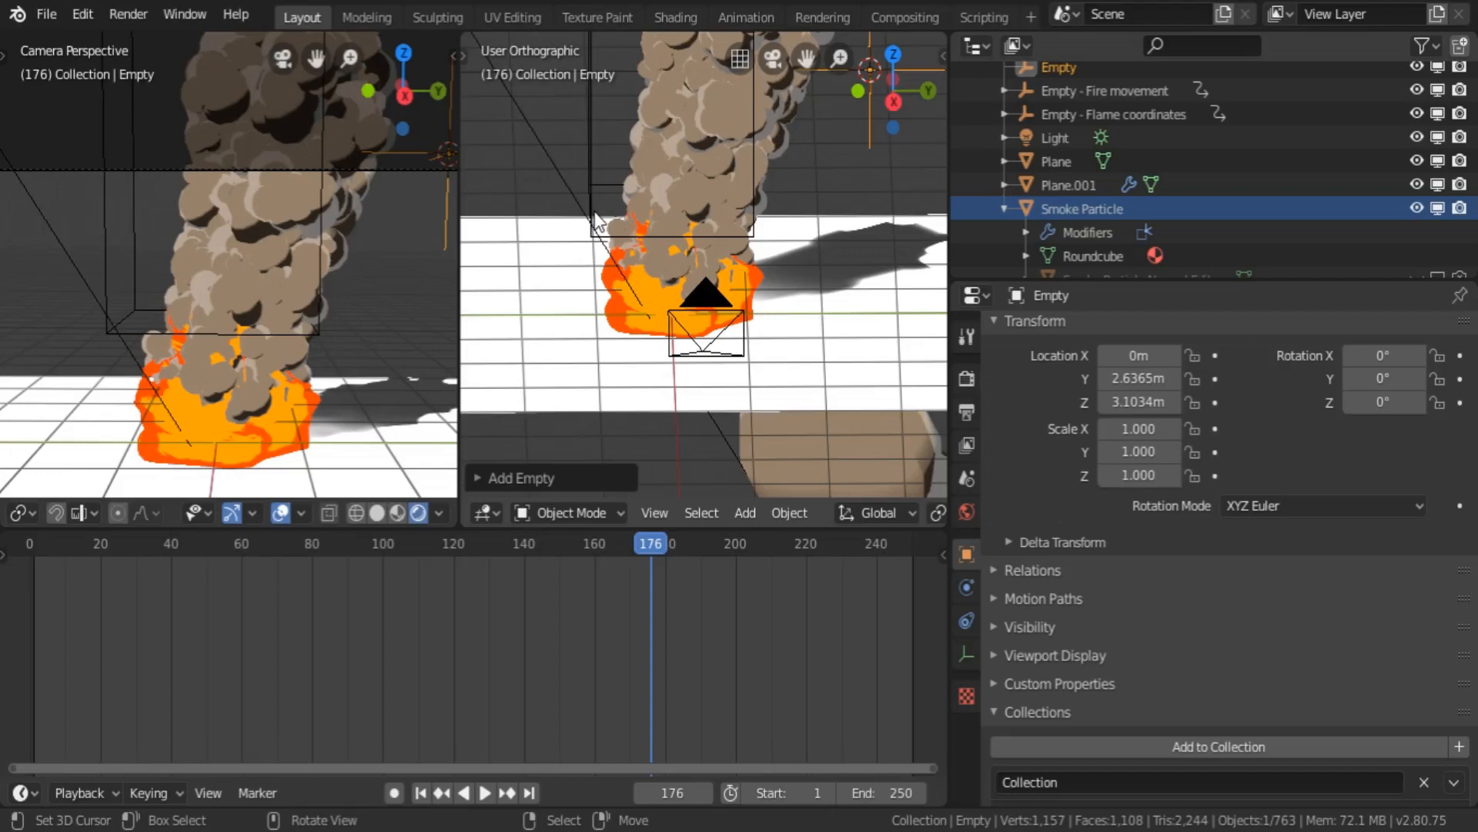
key(n)
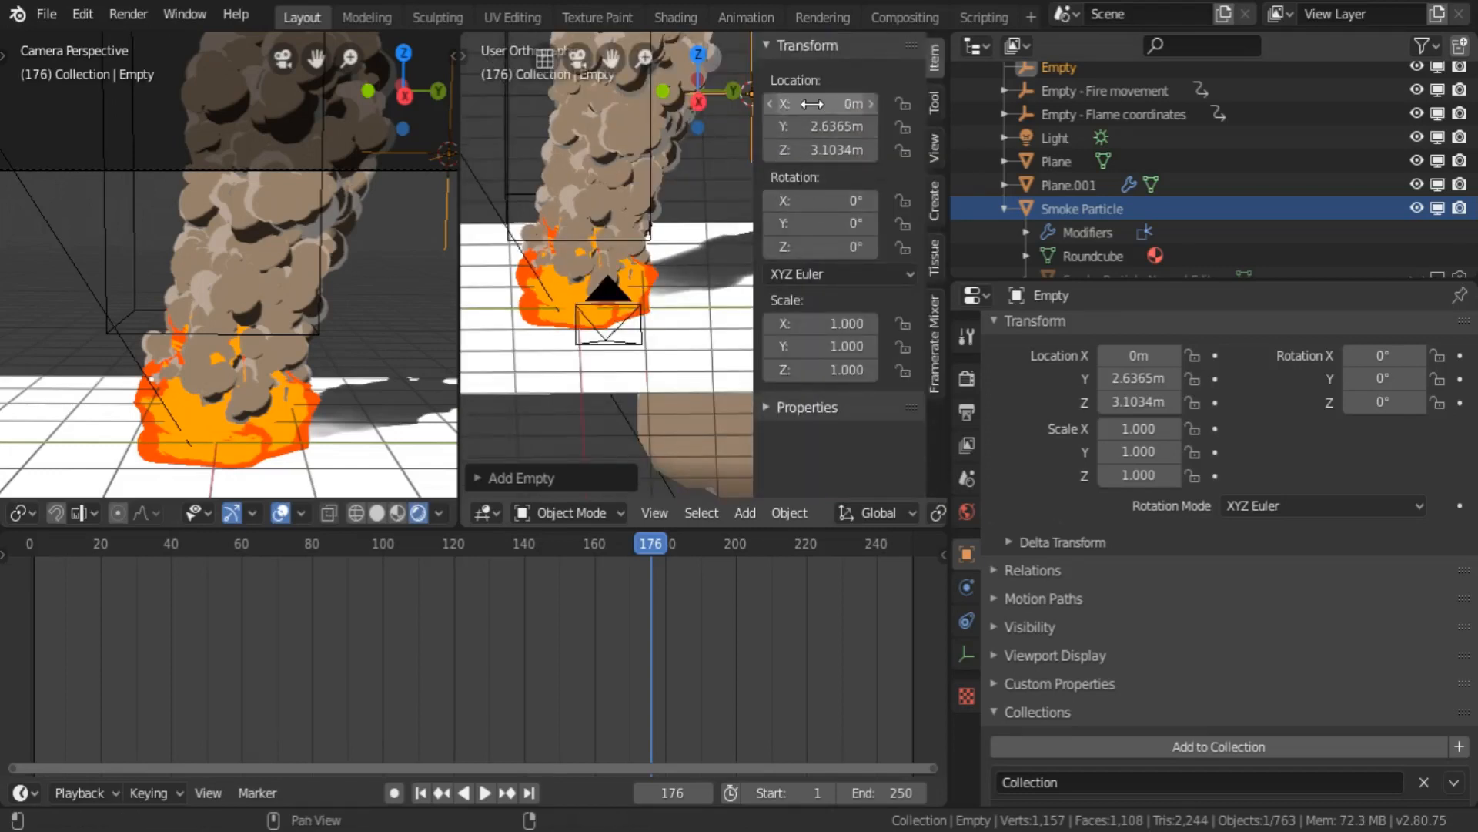
key(BackSpace)
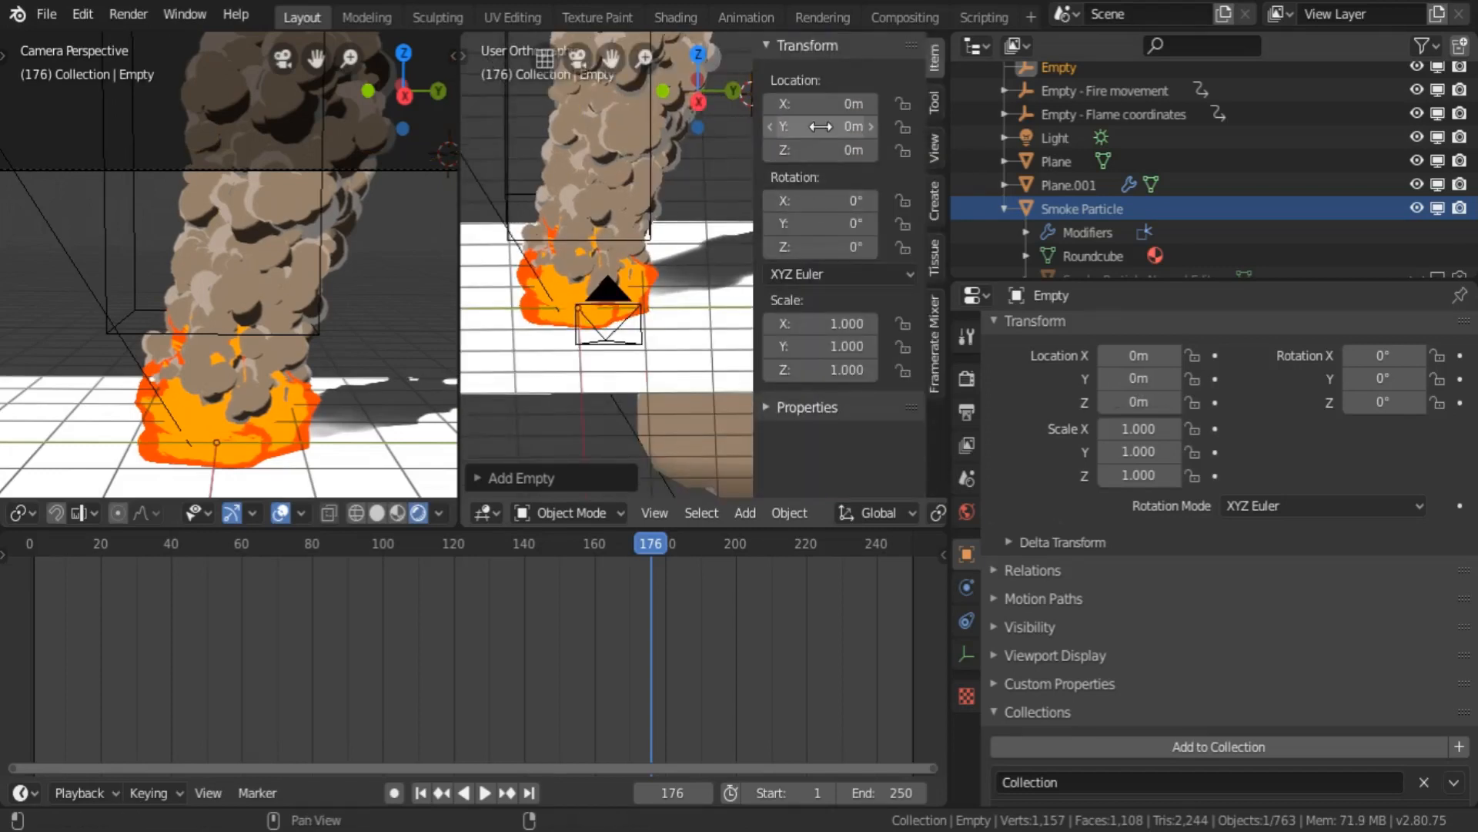
key(n)
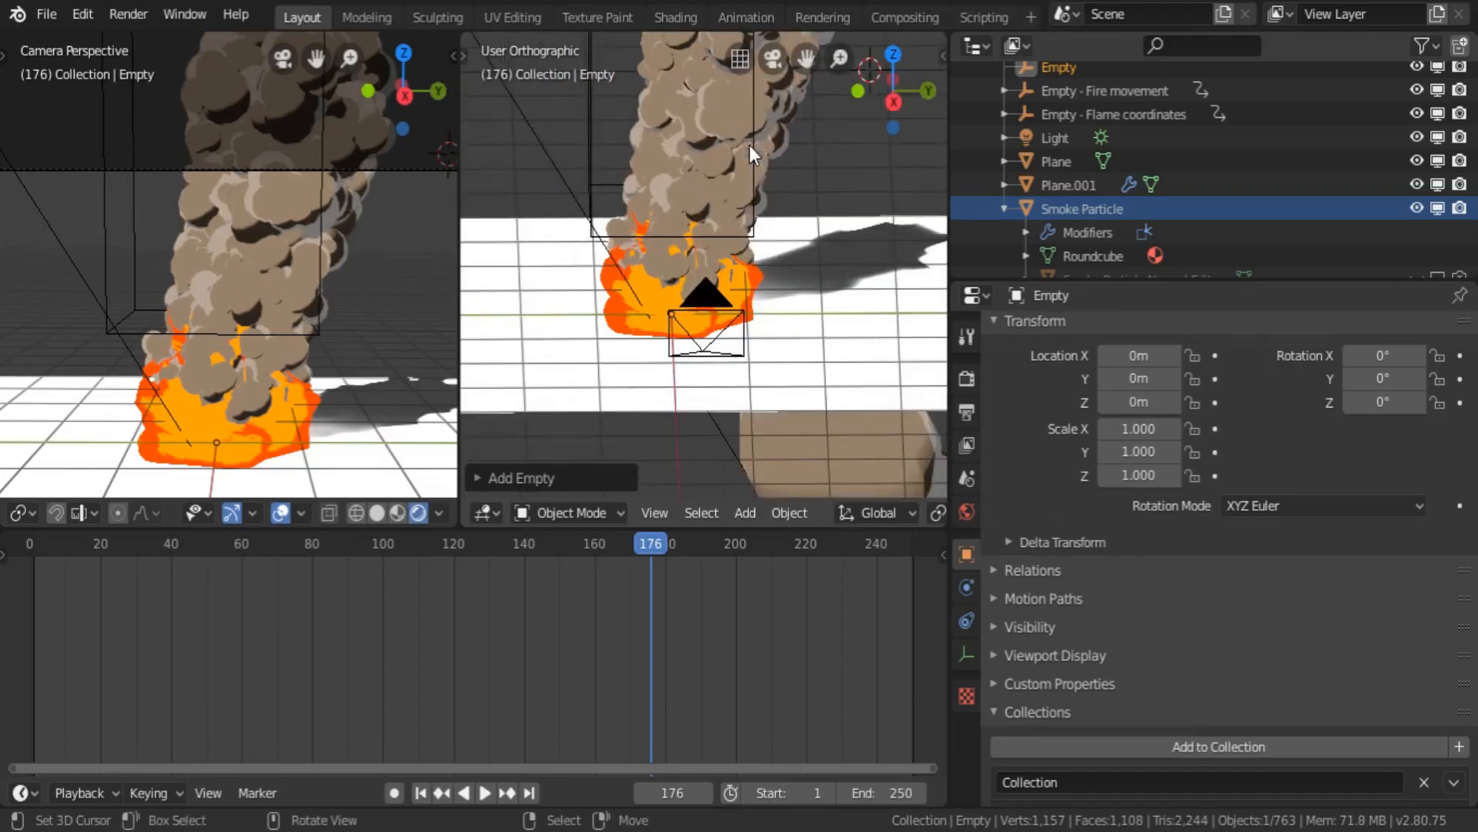
- Move the empty beside the fire, to about -1.99 m on Y and about 0.91 m on Z
scroll(823, 299, down, 2)
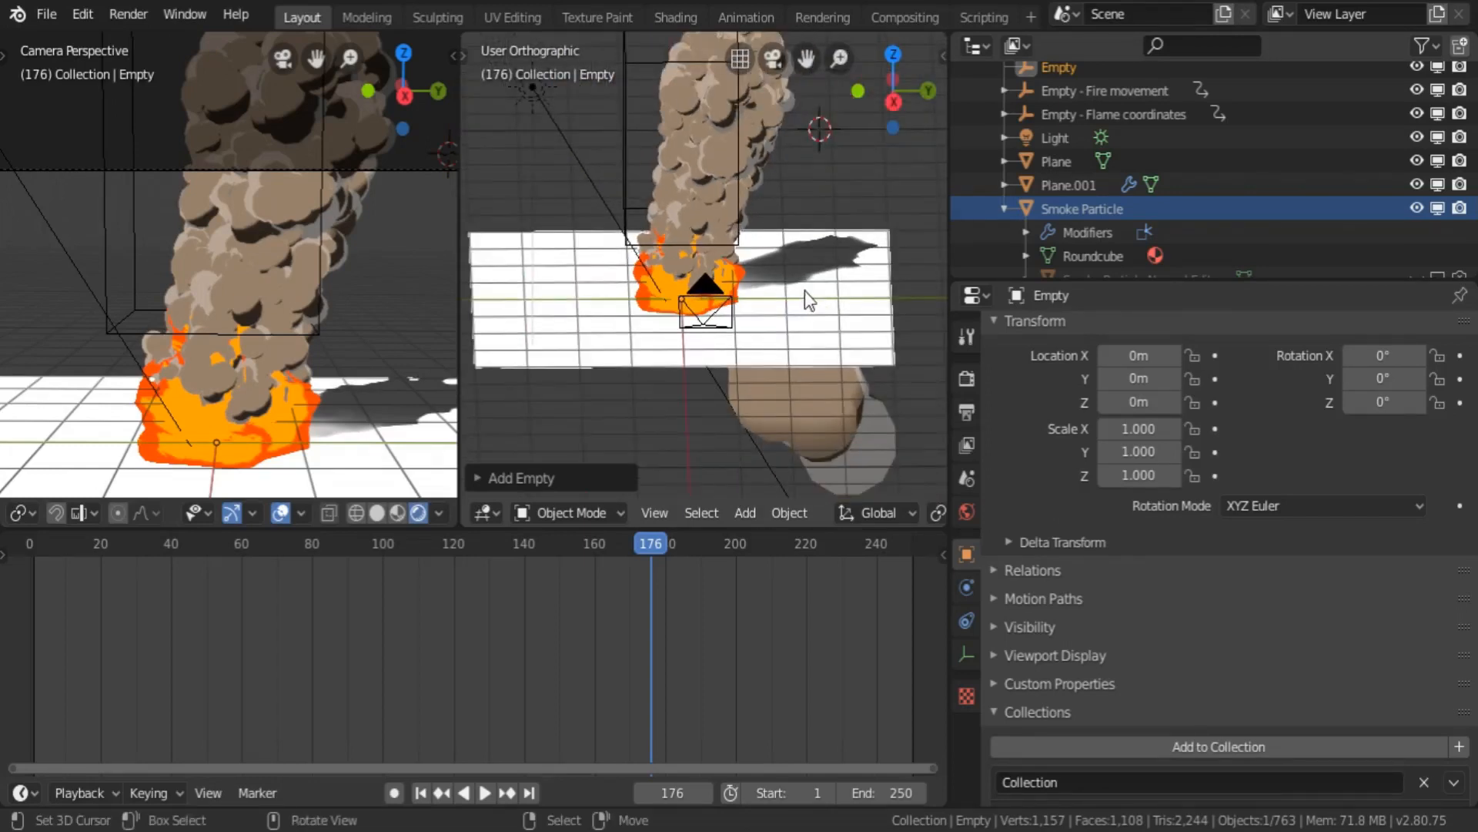
key(g)
key(y)
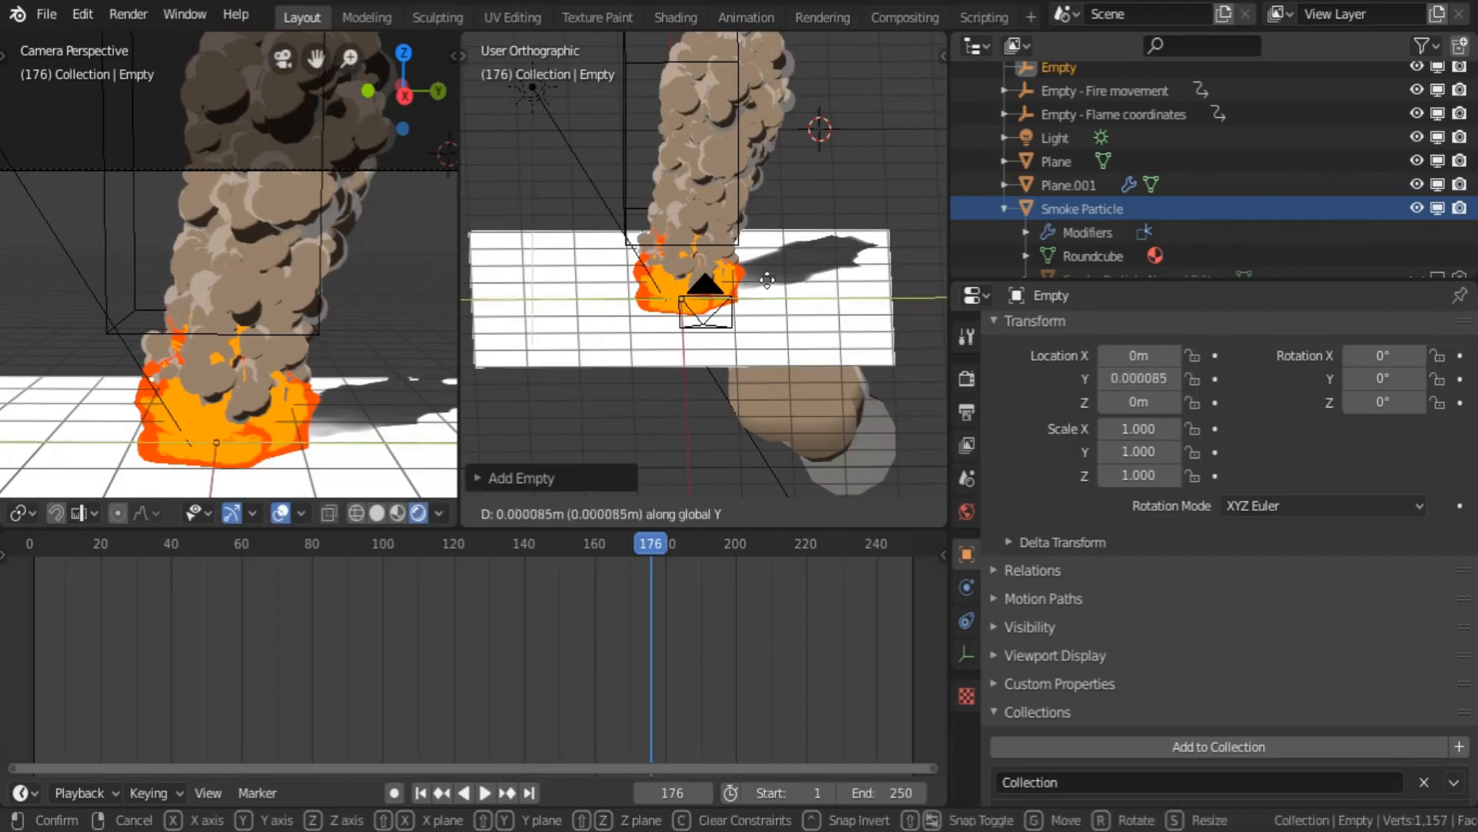
click(668, 303)
key(g)
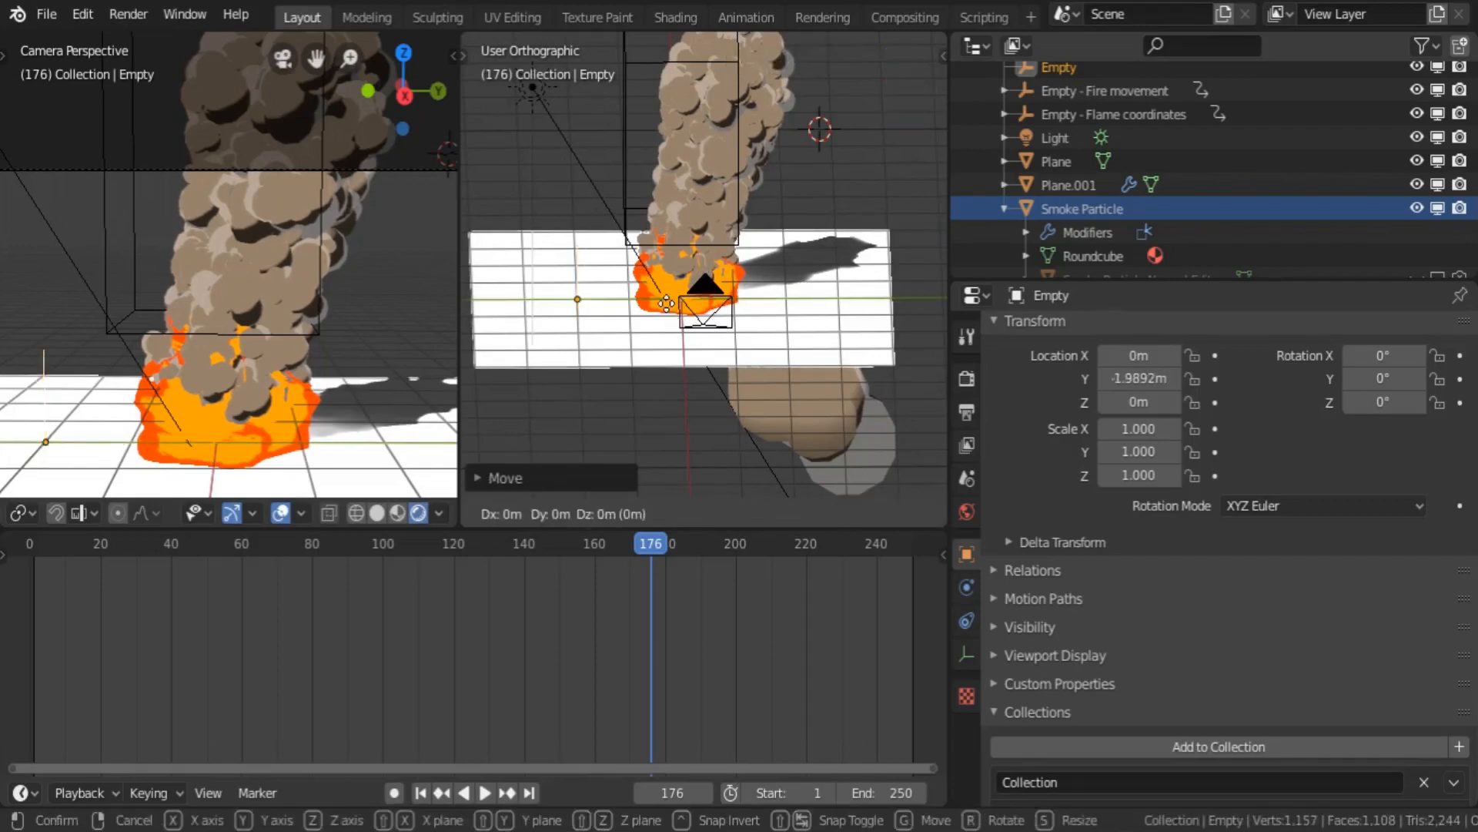
key(z)
click(665, 255)
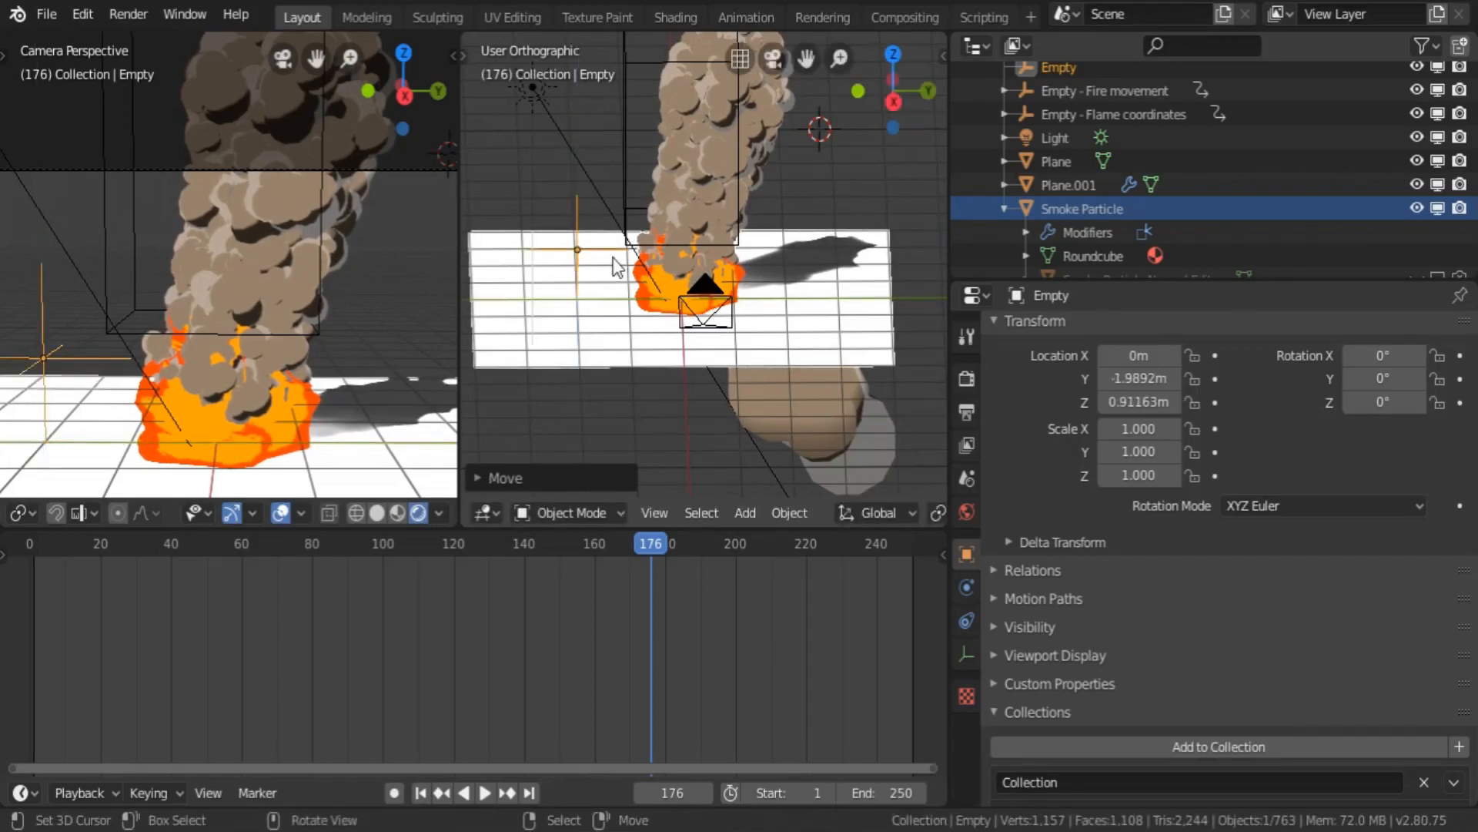
- Select the Smoke Particle object and switch the second 3D viewport back to the Shader Editor
click(1095, 208)
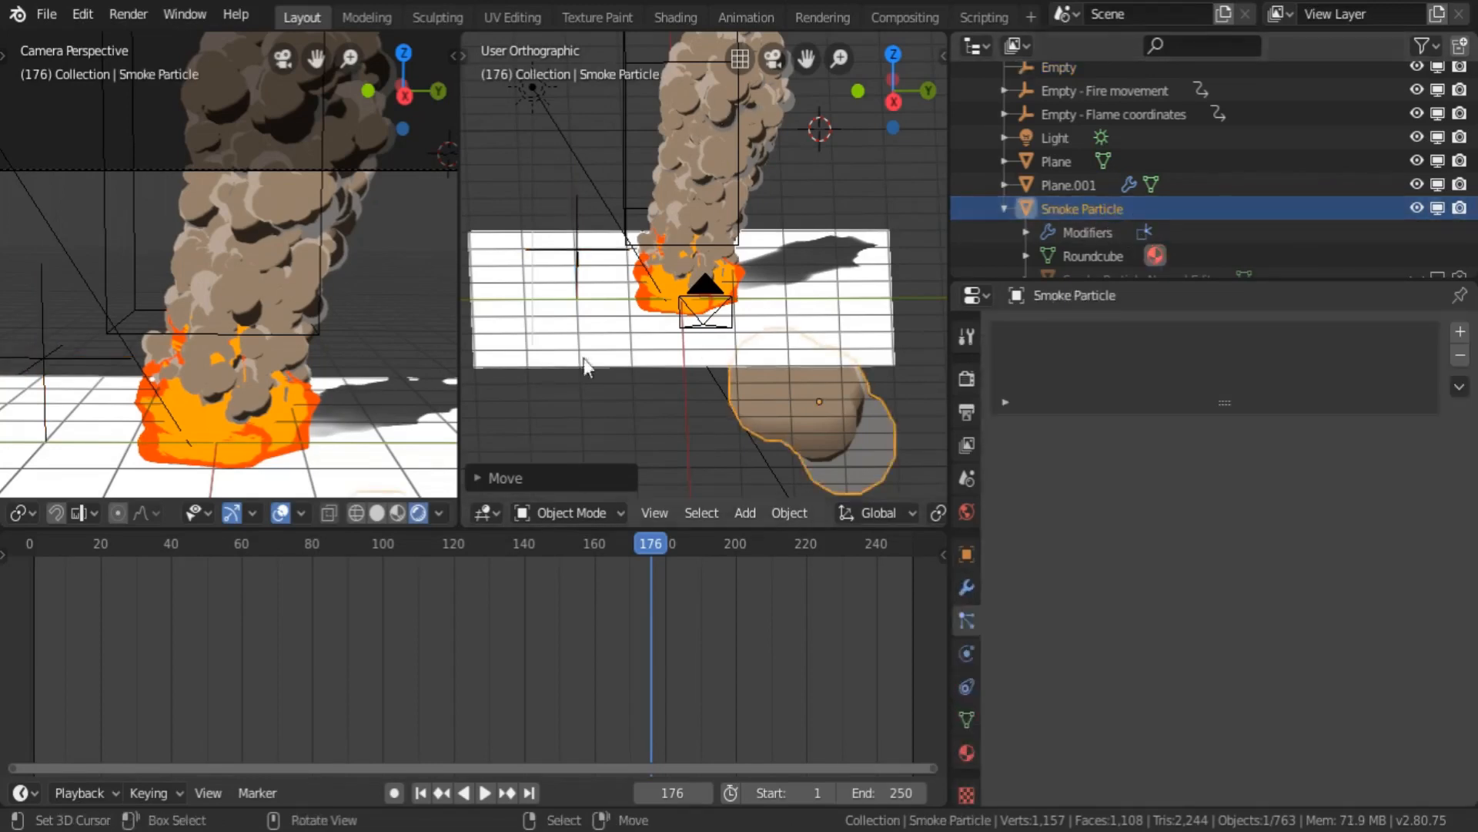
click(493, 514)
click(574, 383)
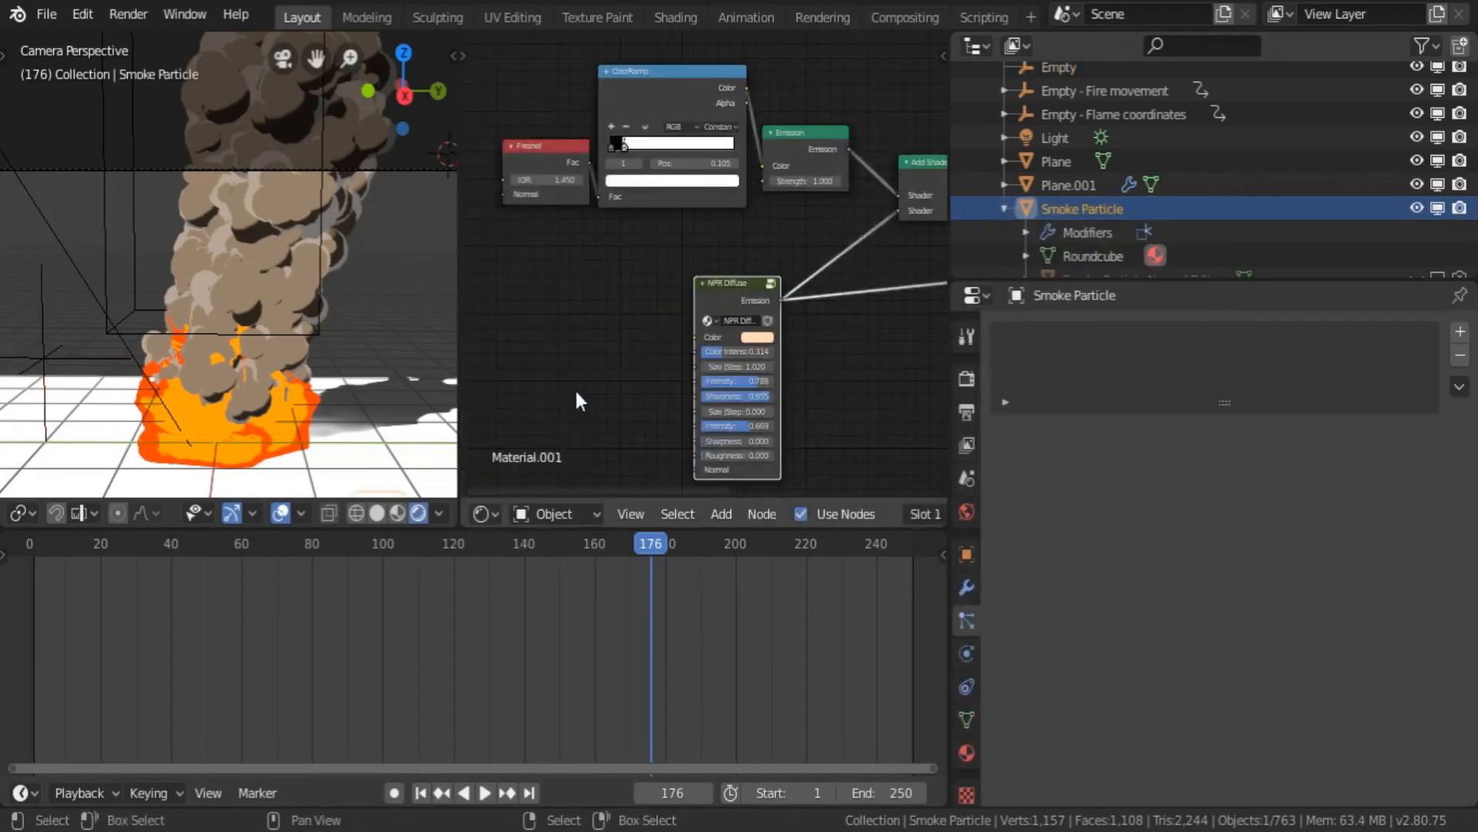
- Add a Gradient Texture node in the free space above the ColorRamp
middle_drag(733, 127, 715, 419)
key(shift+a)
key(Escape)
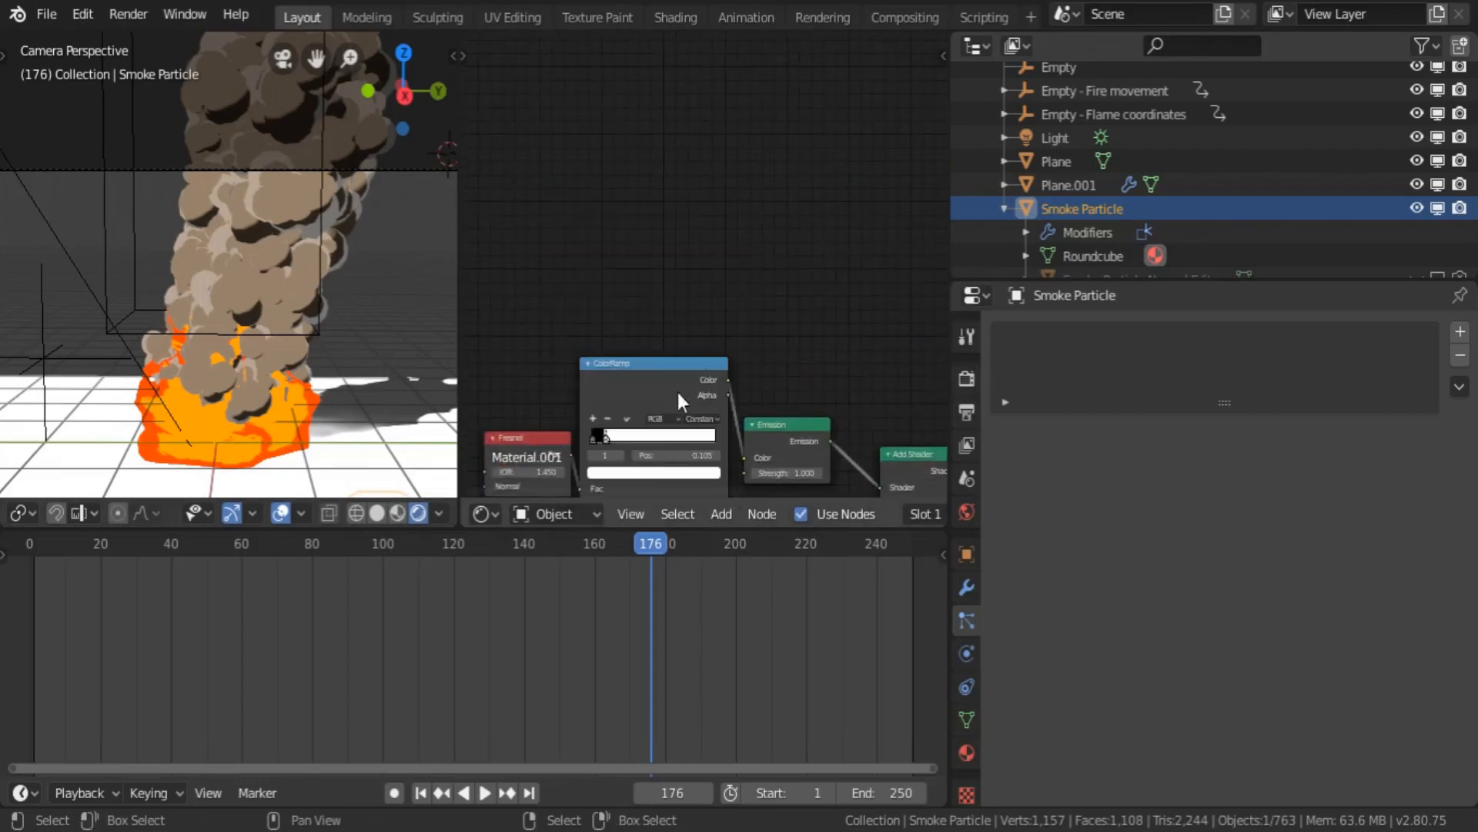
key(shift+a)
mouse_move(625, 359)
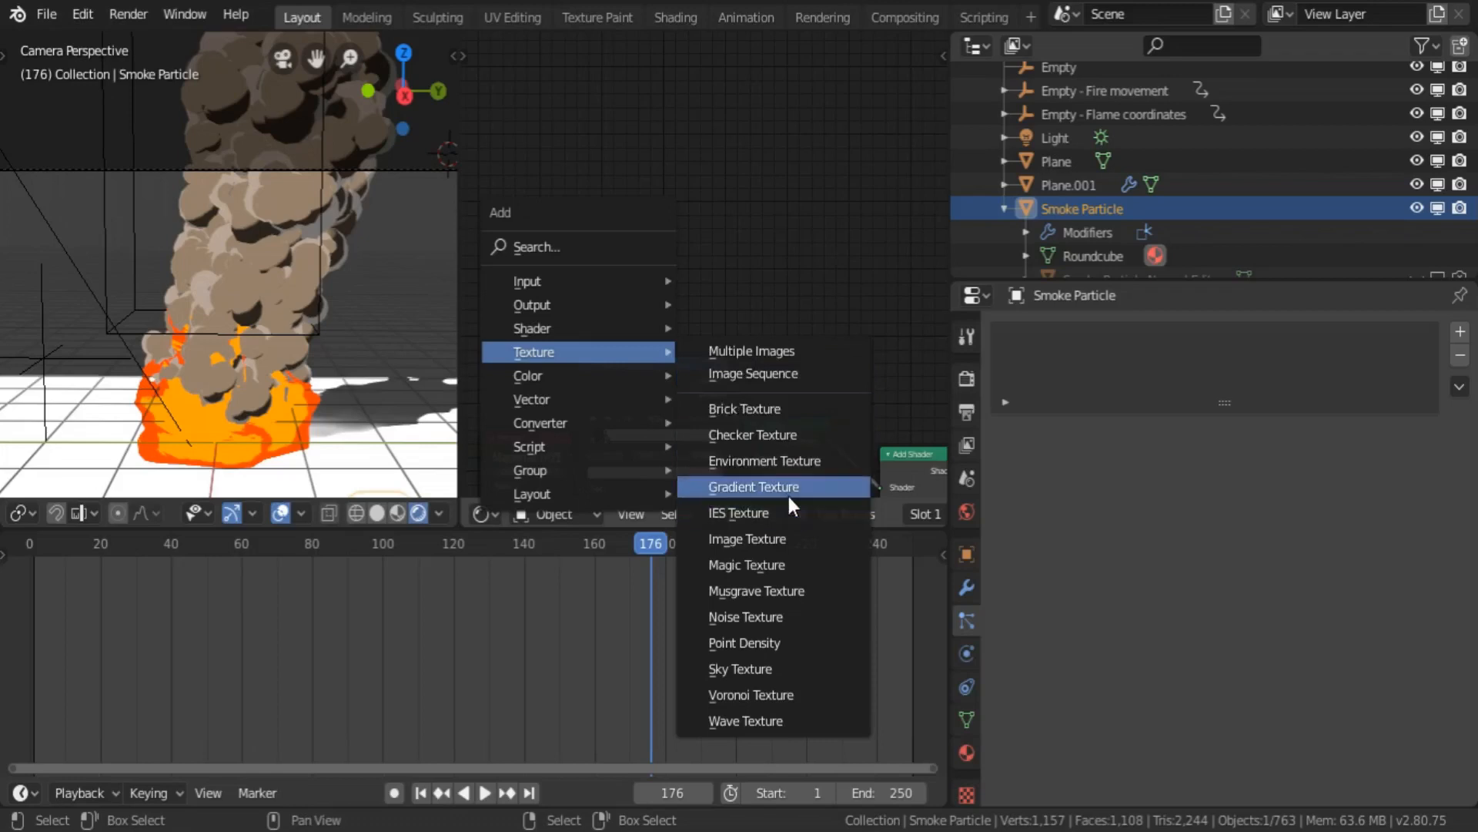
click(787, 492)
click(691, 204)
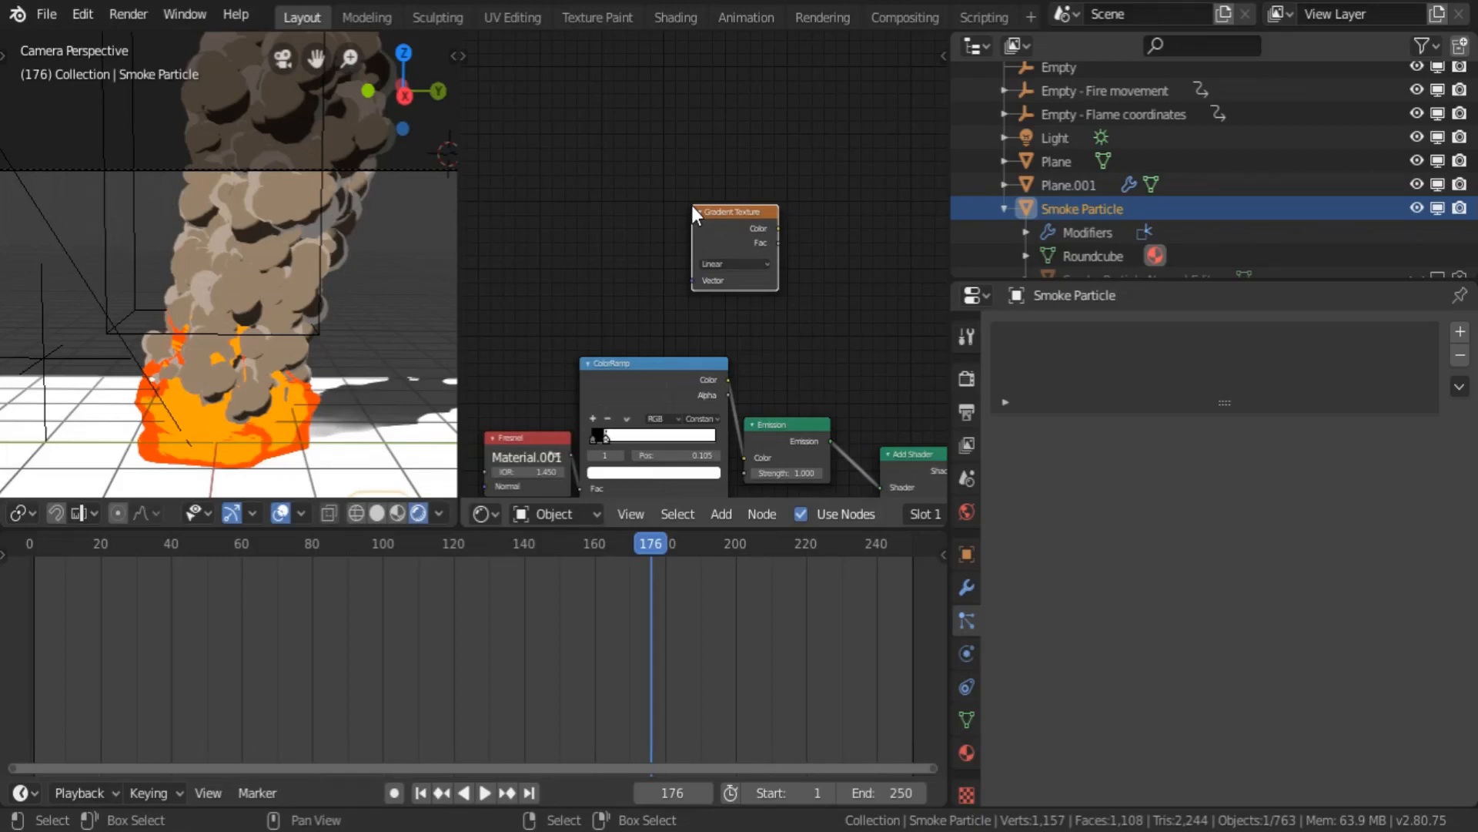
key(shift+a)
mouse_move(640, 164)
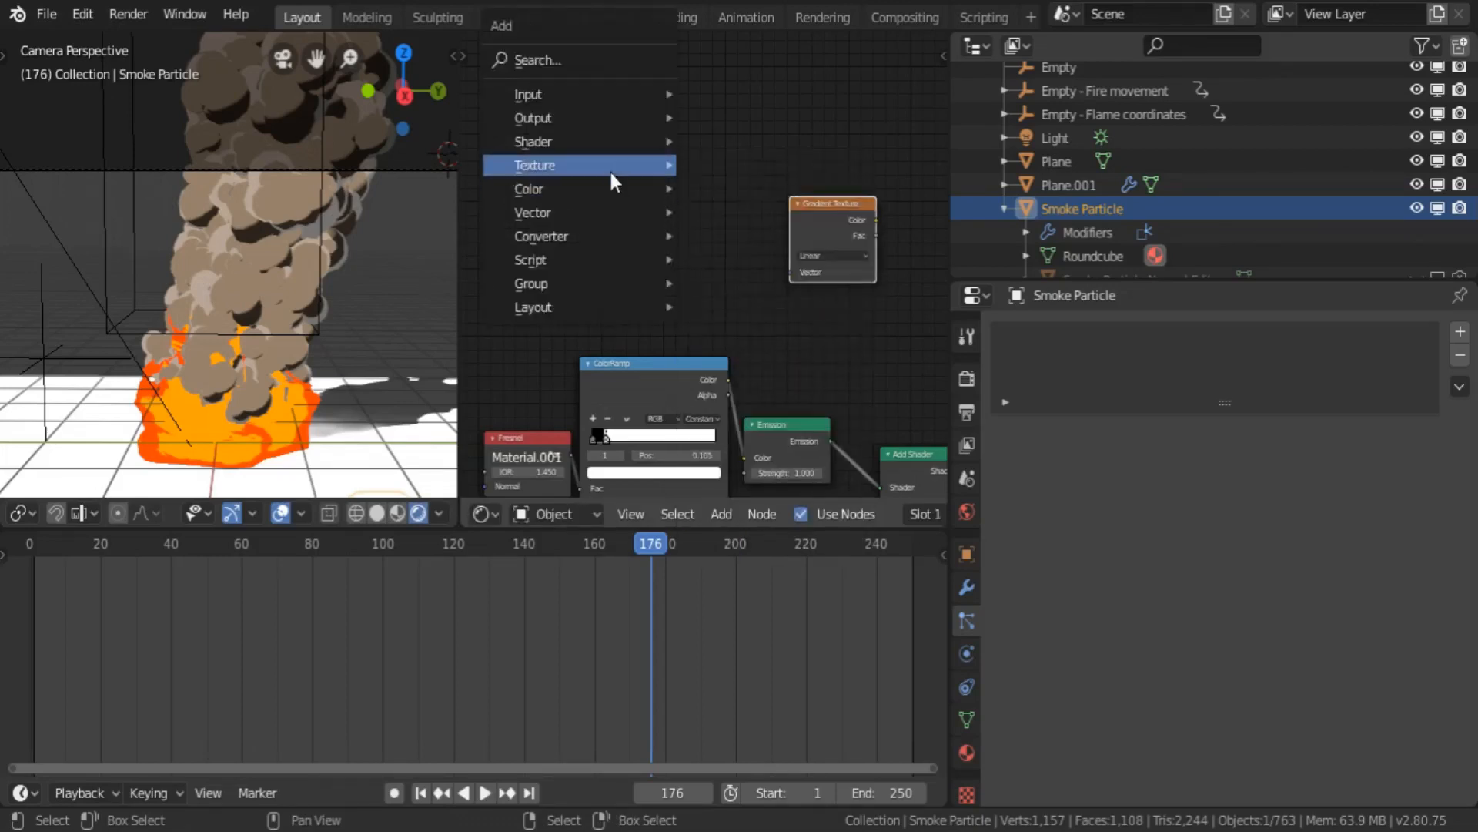
middle_drag(657, 332, 673, 198)
middle_drag(574, 171, 686, 467)
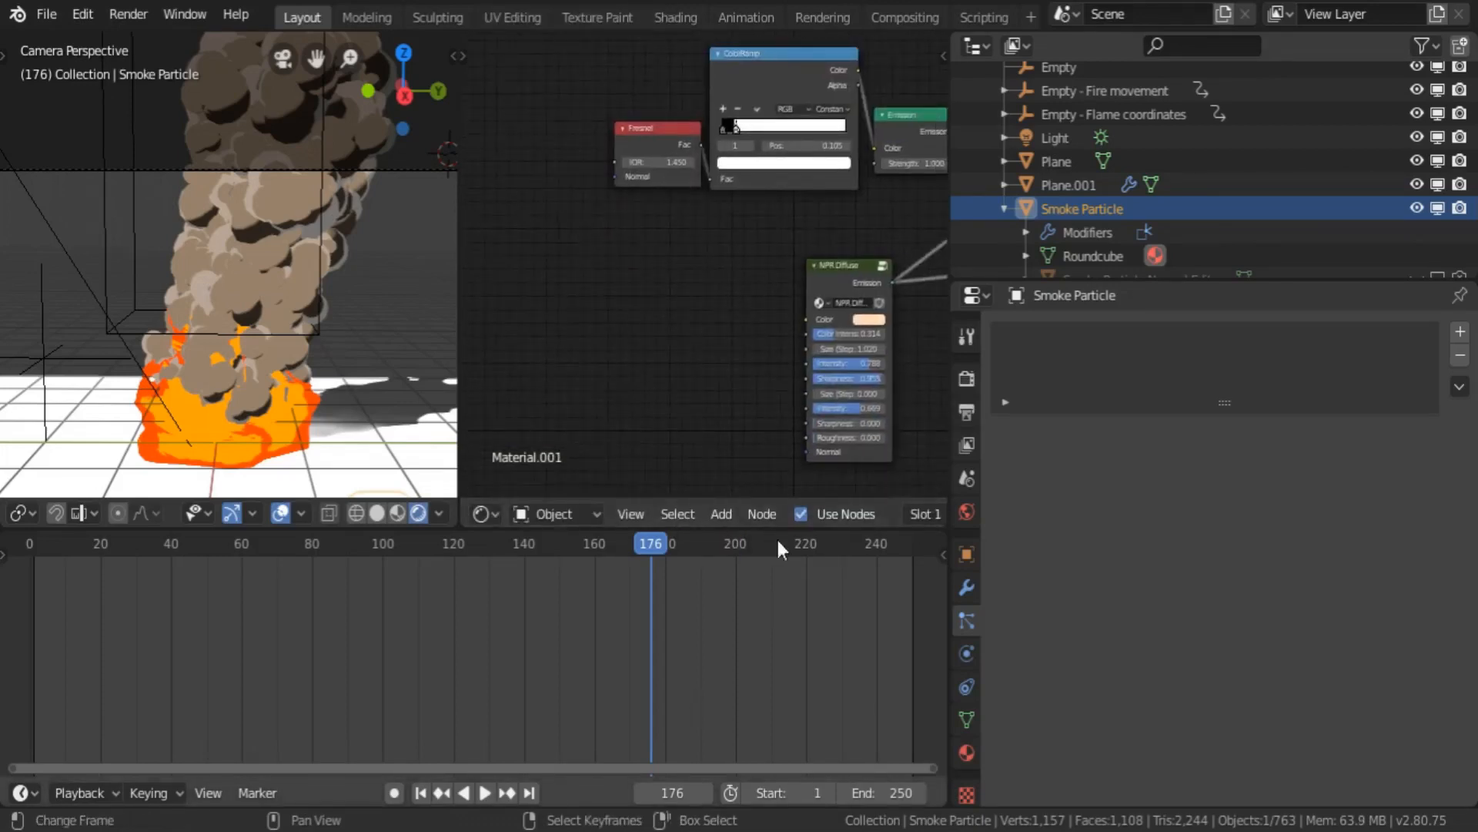
middle_drag(758, 432, 465, 196)
middle_drag(645, 169, 678, 174)
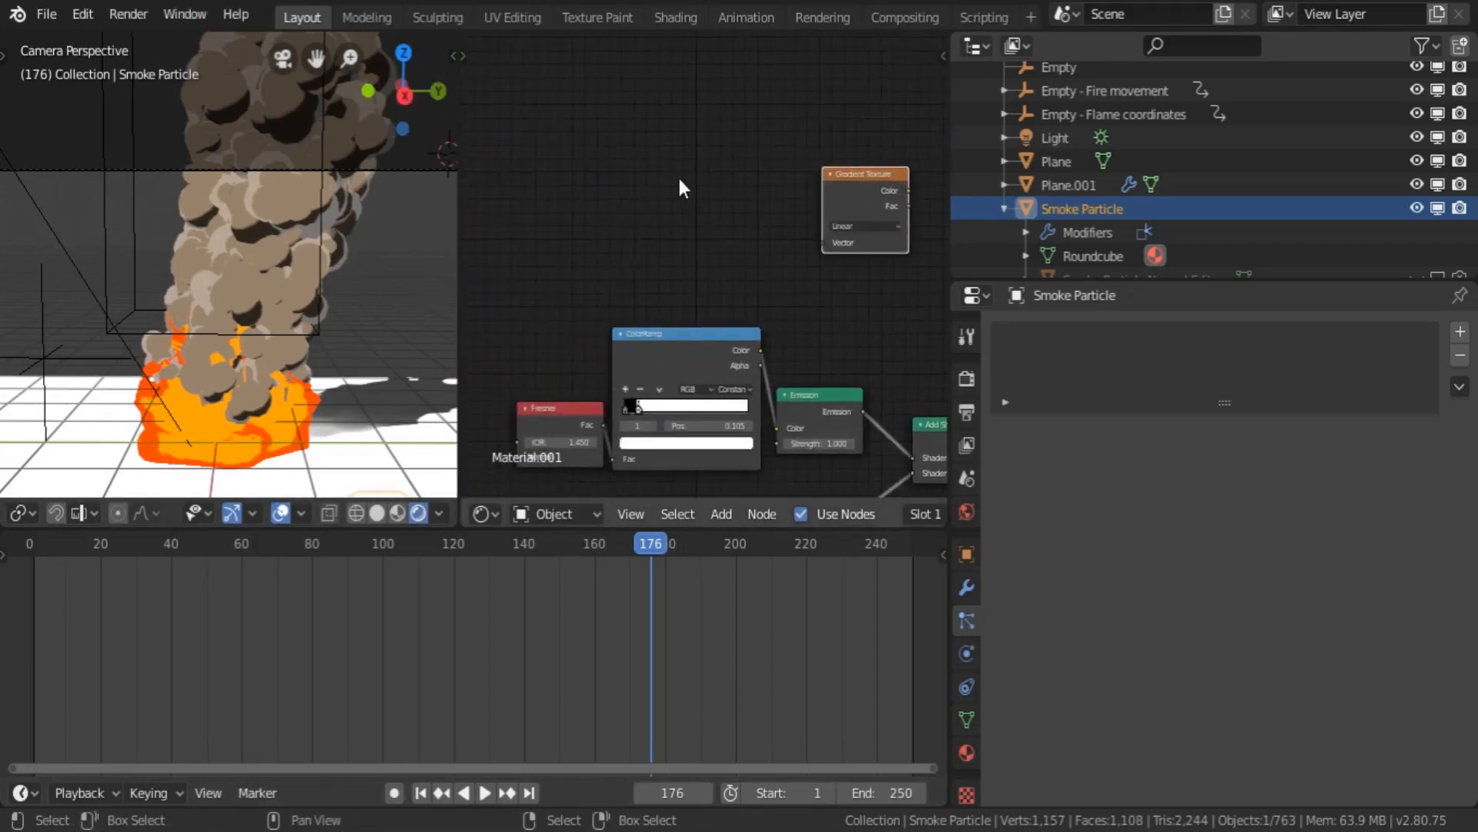
- Add Texture Coordinate and Mapping nodes to the Gradient Texture, and set the new Empty as the coordinate object
key(ctrl+t)
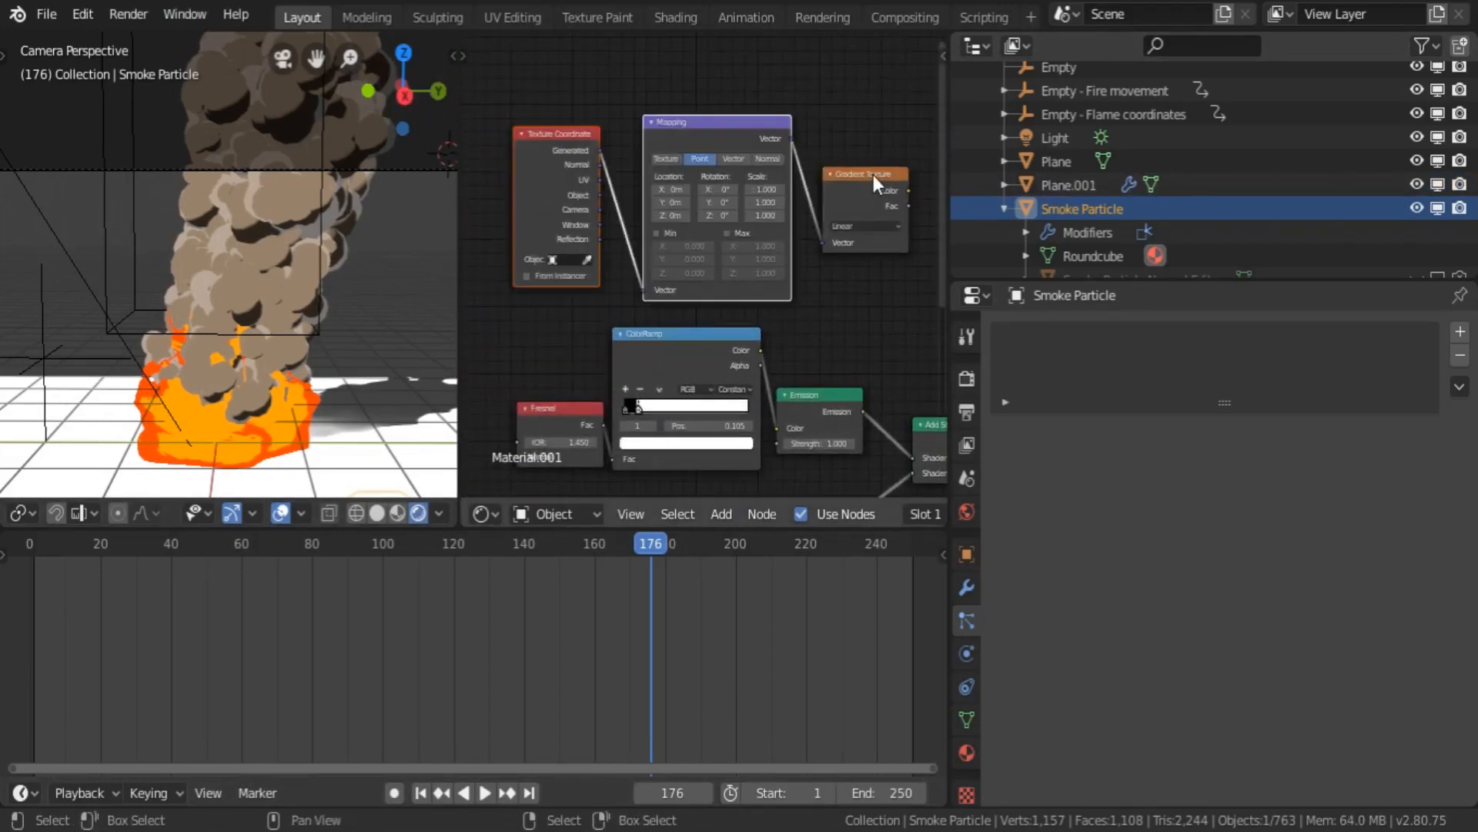
middle_drag(612, 205, 670, 207)
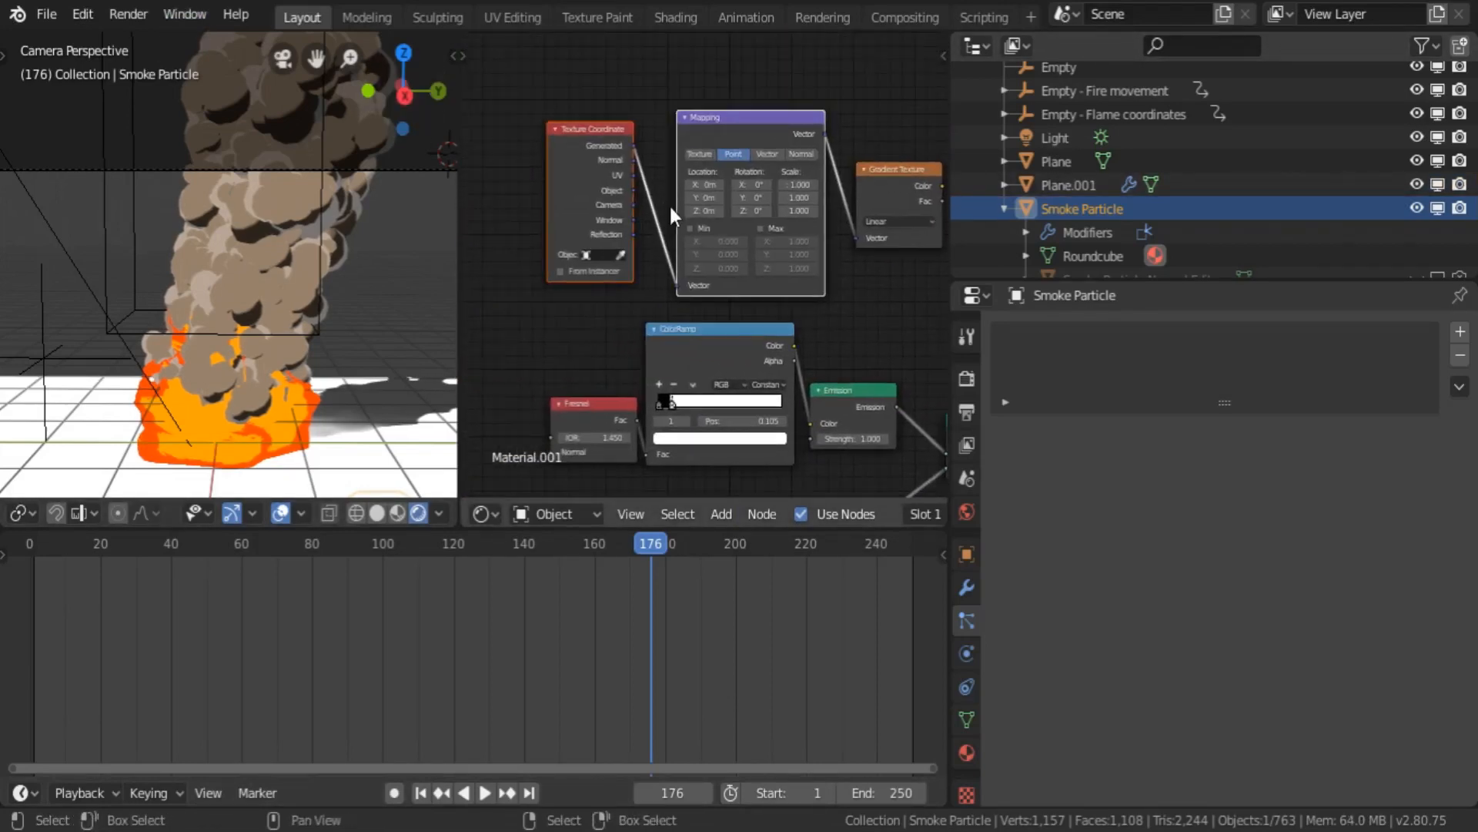
click(620, 255)
click(49, 332)
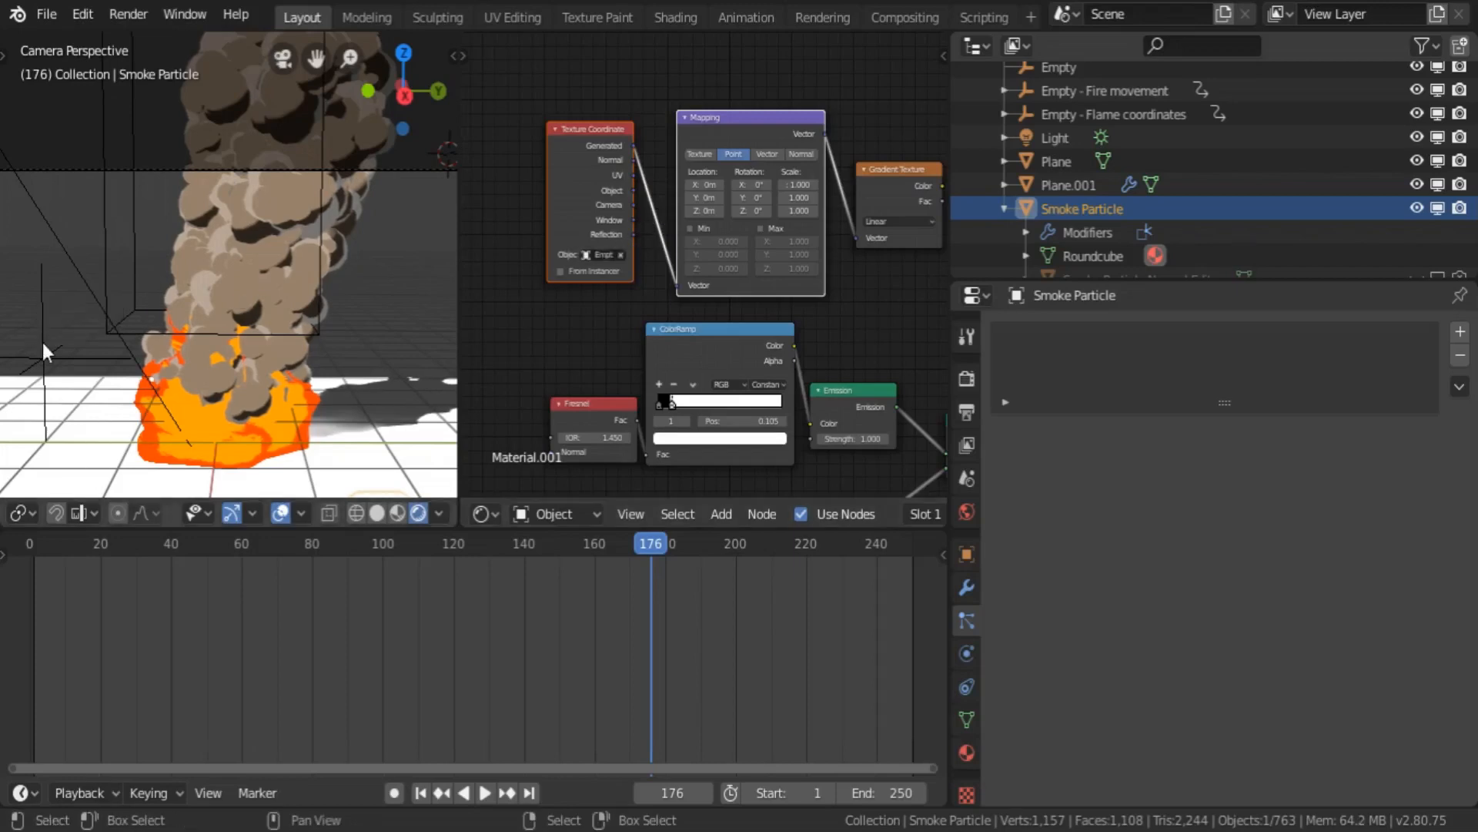
- Rename the empty beside the fire to "Empty - Fire light influence"
click(43, 358)
scroll(1122, 425, up, 2)
click(1111, 327)
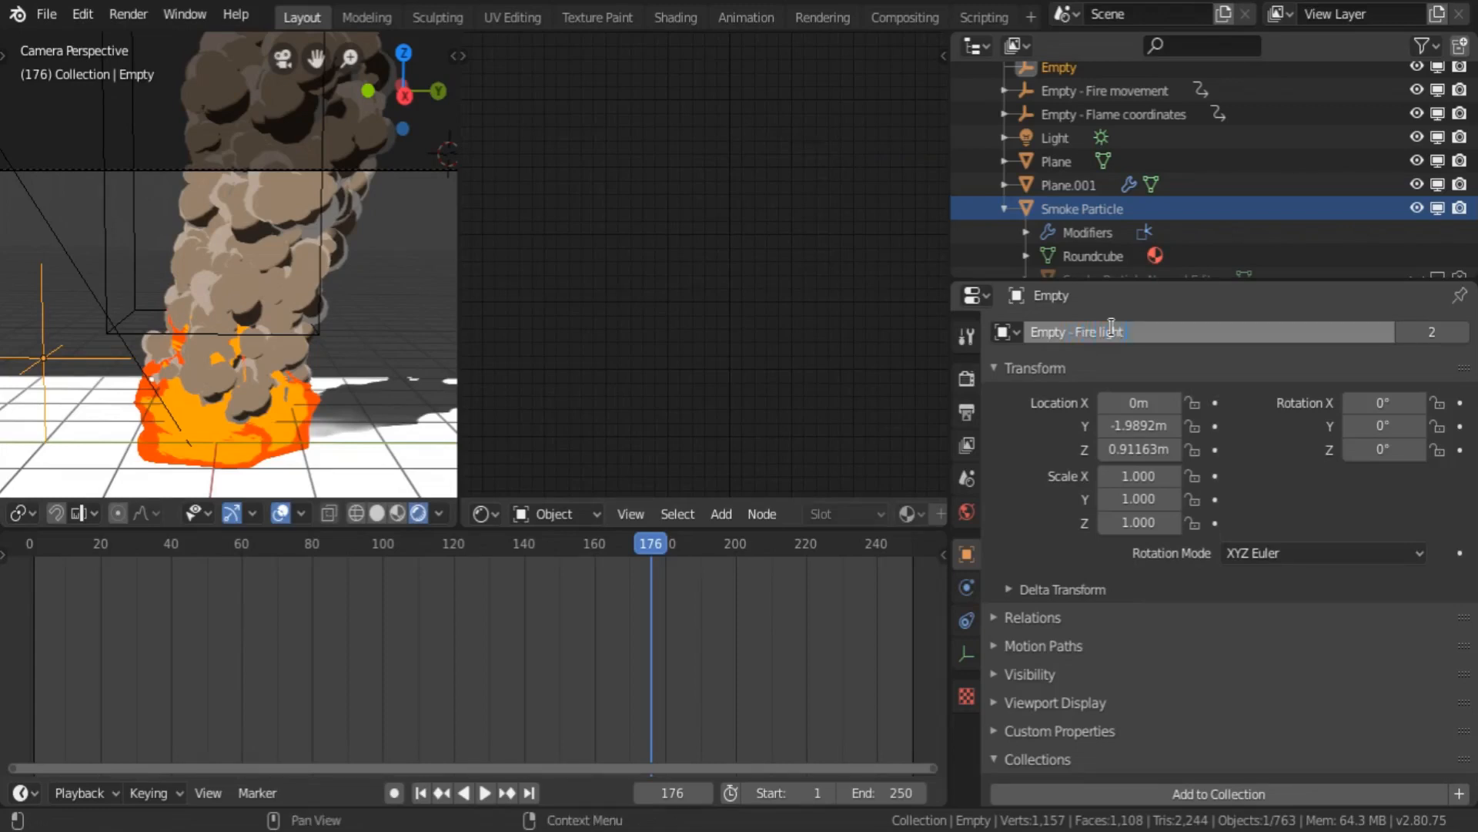
text(\)
key(Return)
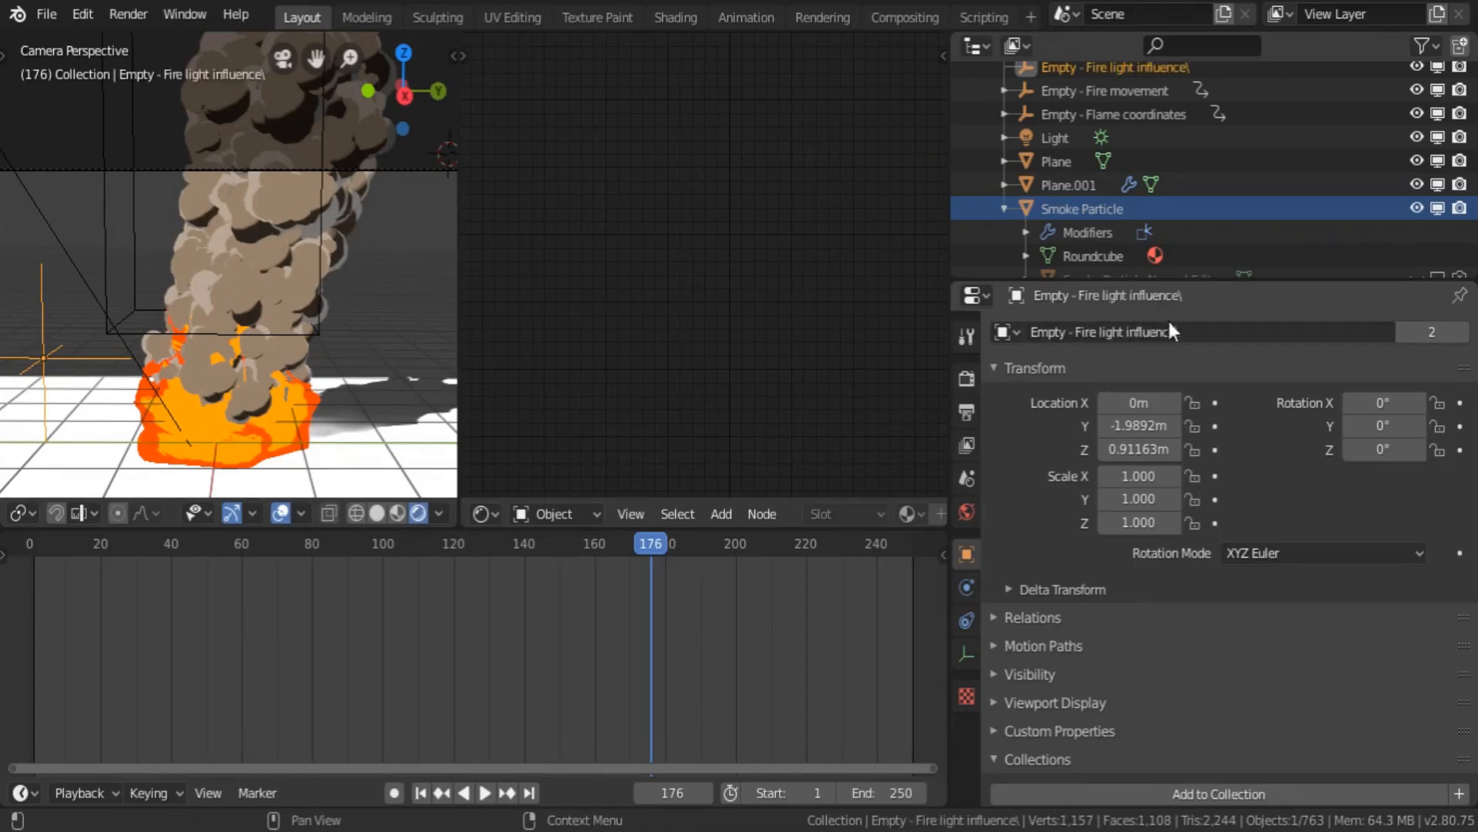
click(1215, 328)
click(1216, 327)
key(Return)
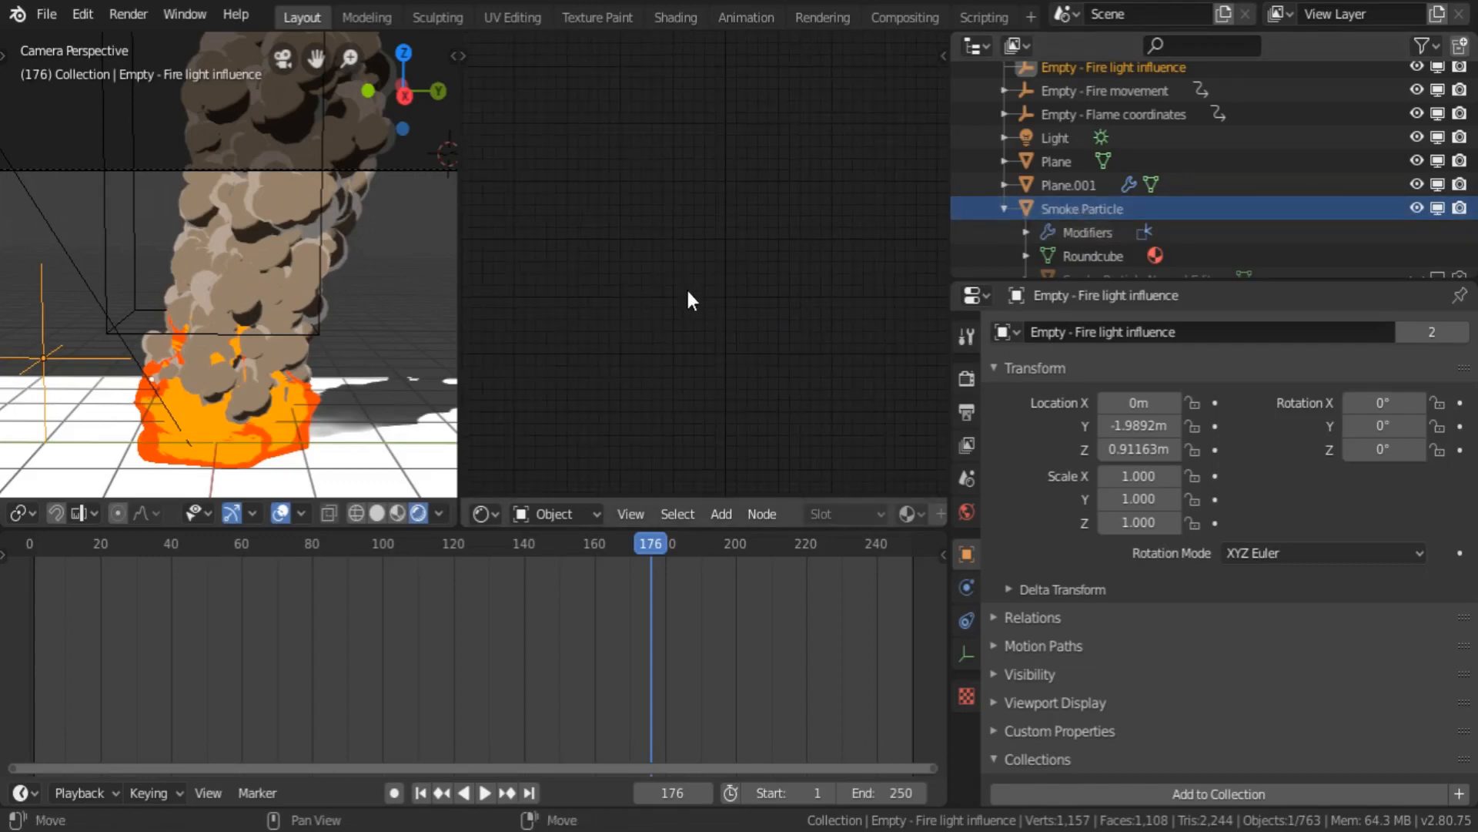
- In the Smoke Particle material, feed the Gradient Texture's colour into a new Emission node and connect that to the Material Output's surface
click(1097, 211)
middle_drag(832, 230, 707, 261)
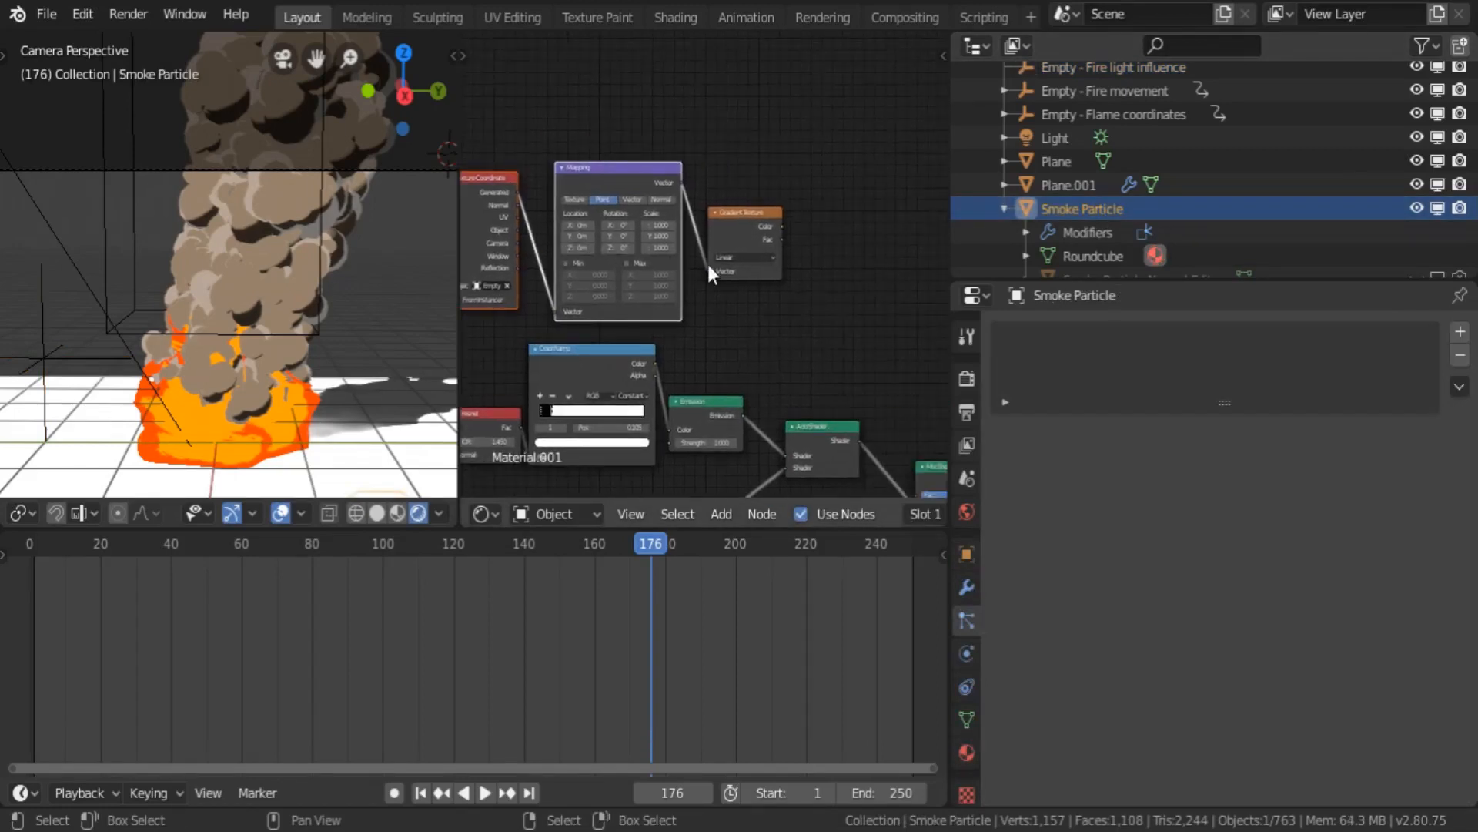
scroll(707, 263, up, 8)
middle_drag(864, 274, 631, 234)
scroll(635, 316, down, 6)
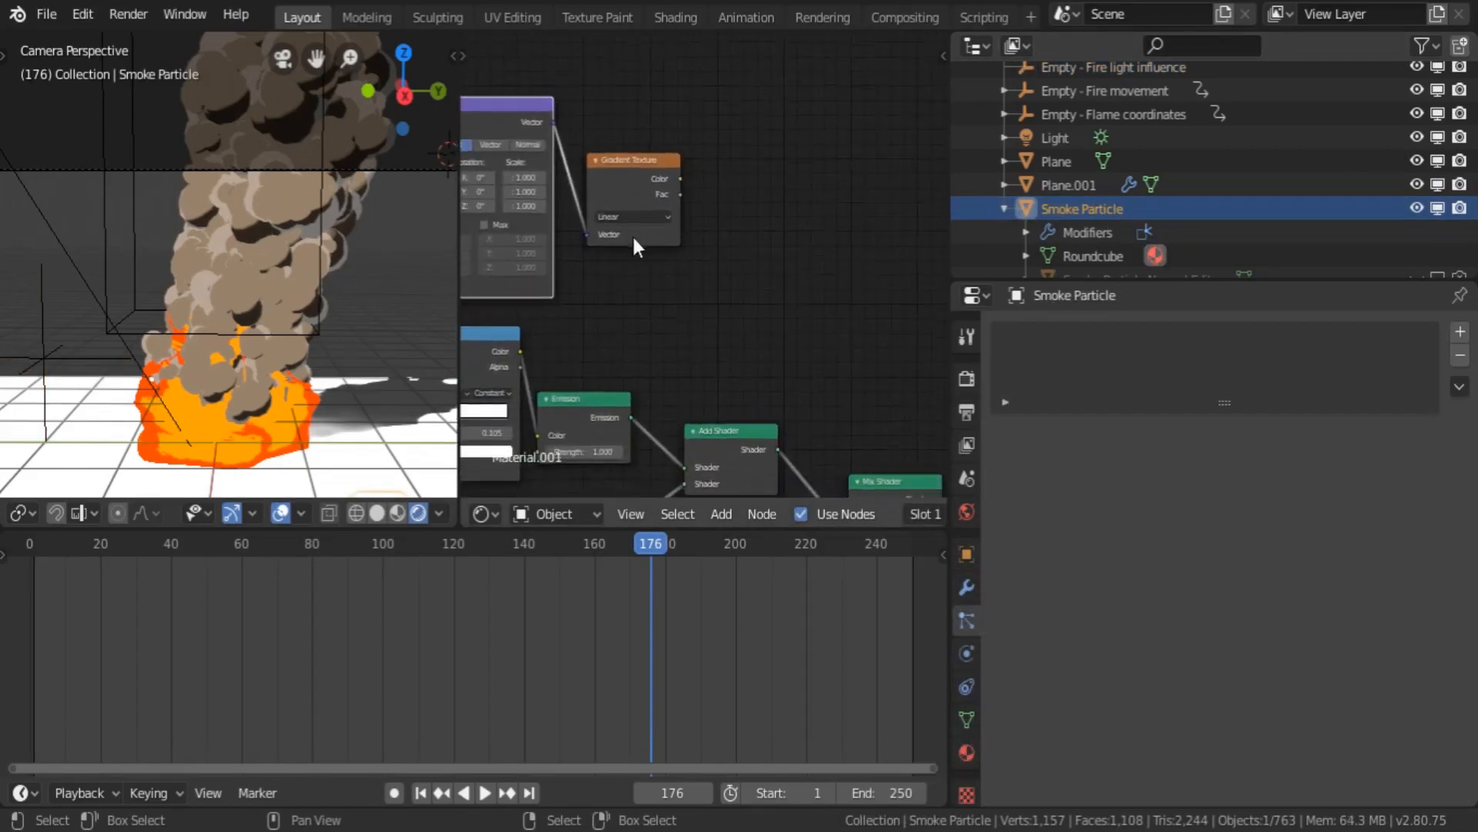
middle_drag(754, 271, 707, 221)
scroll(645, 163, down, 1)
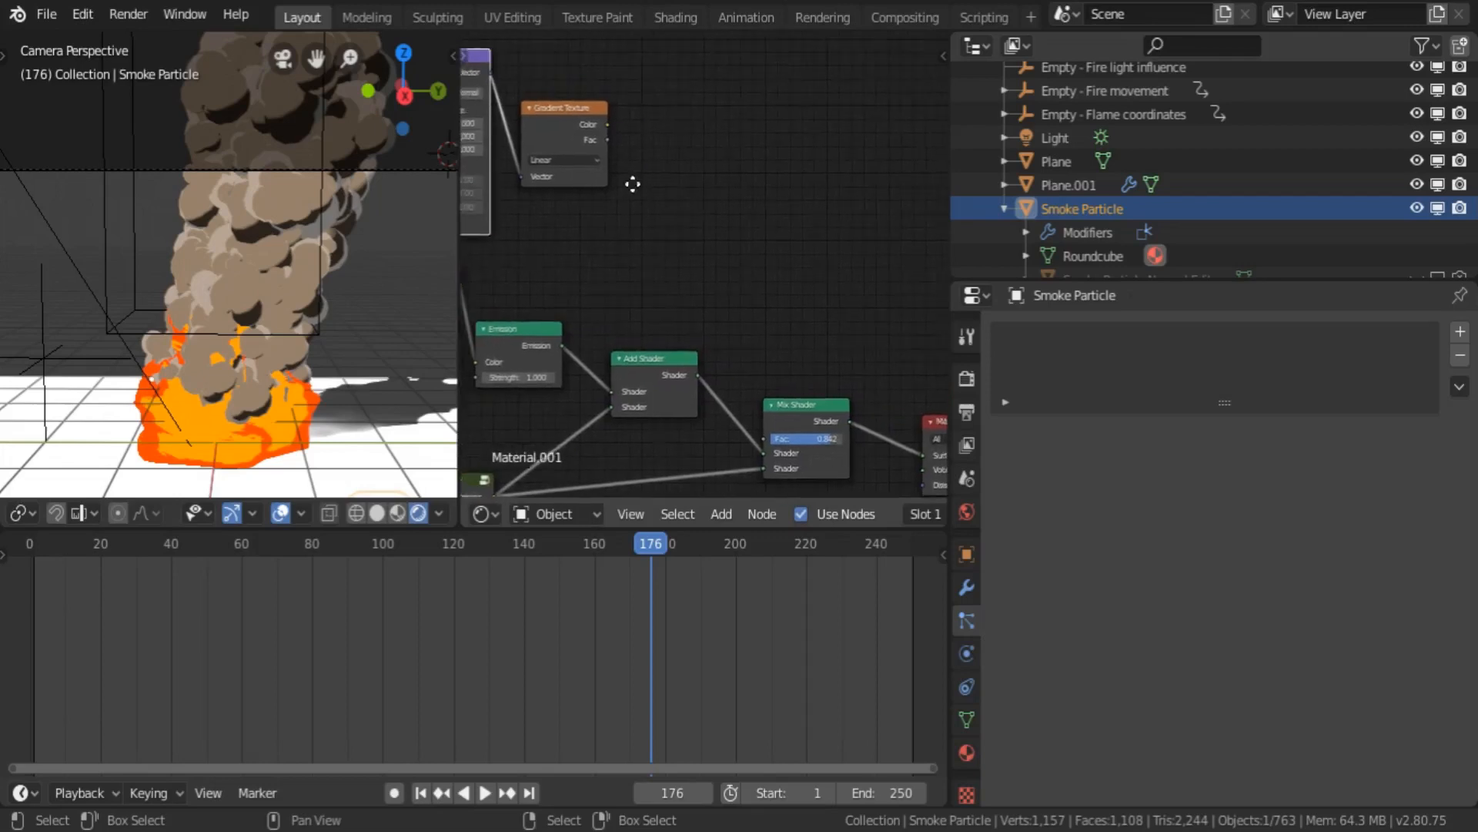
middle_drag(631, 182, 601, 175)
key(shift+a)
mouse_move(741, 219)
mouse_move(733, 192)
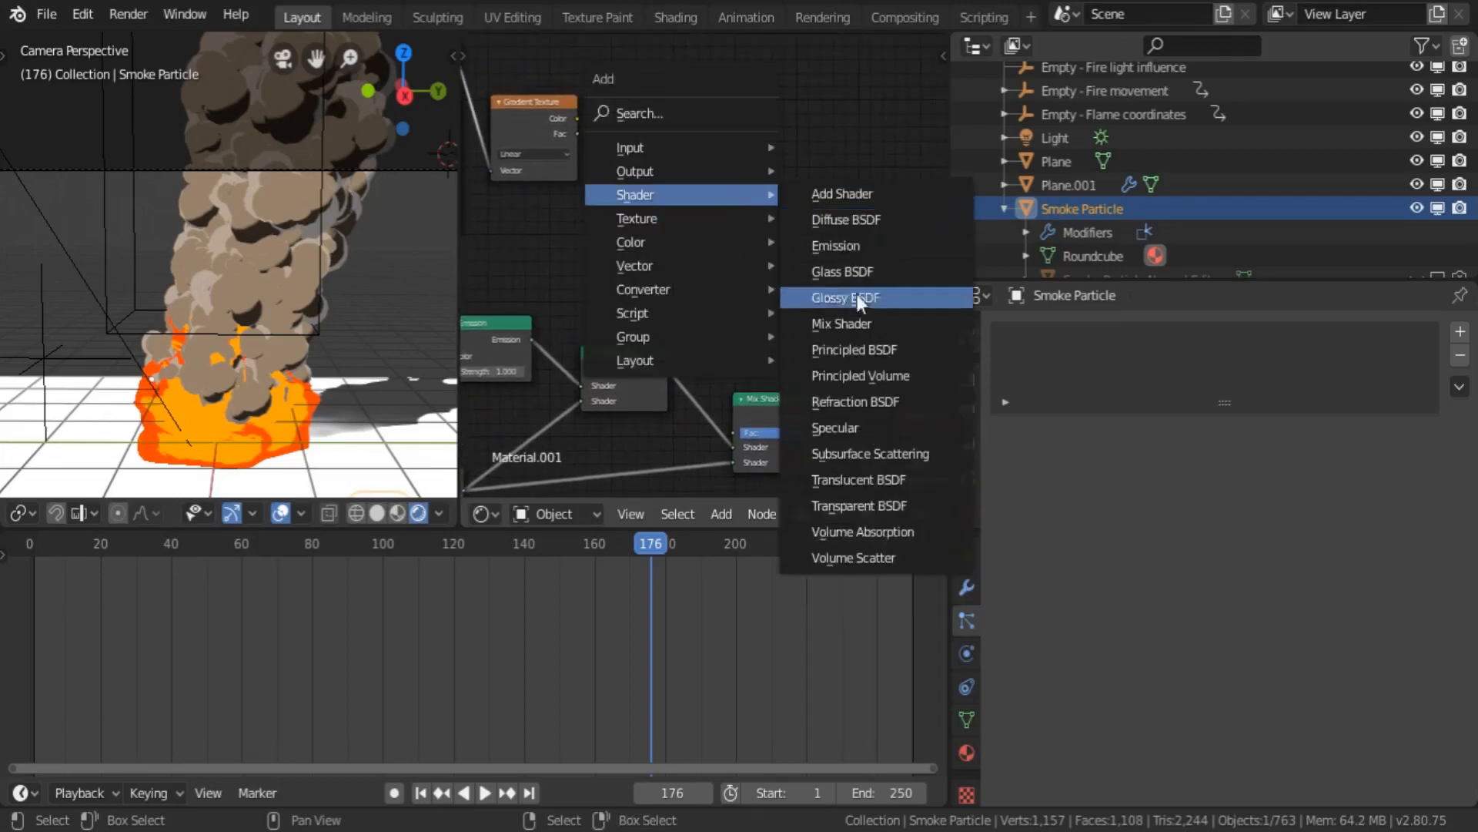
click(839, 245)
click(807, 276)
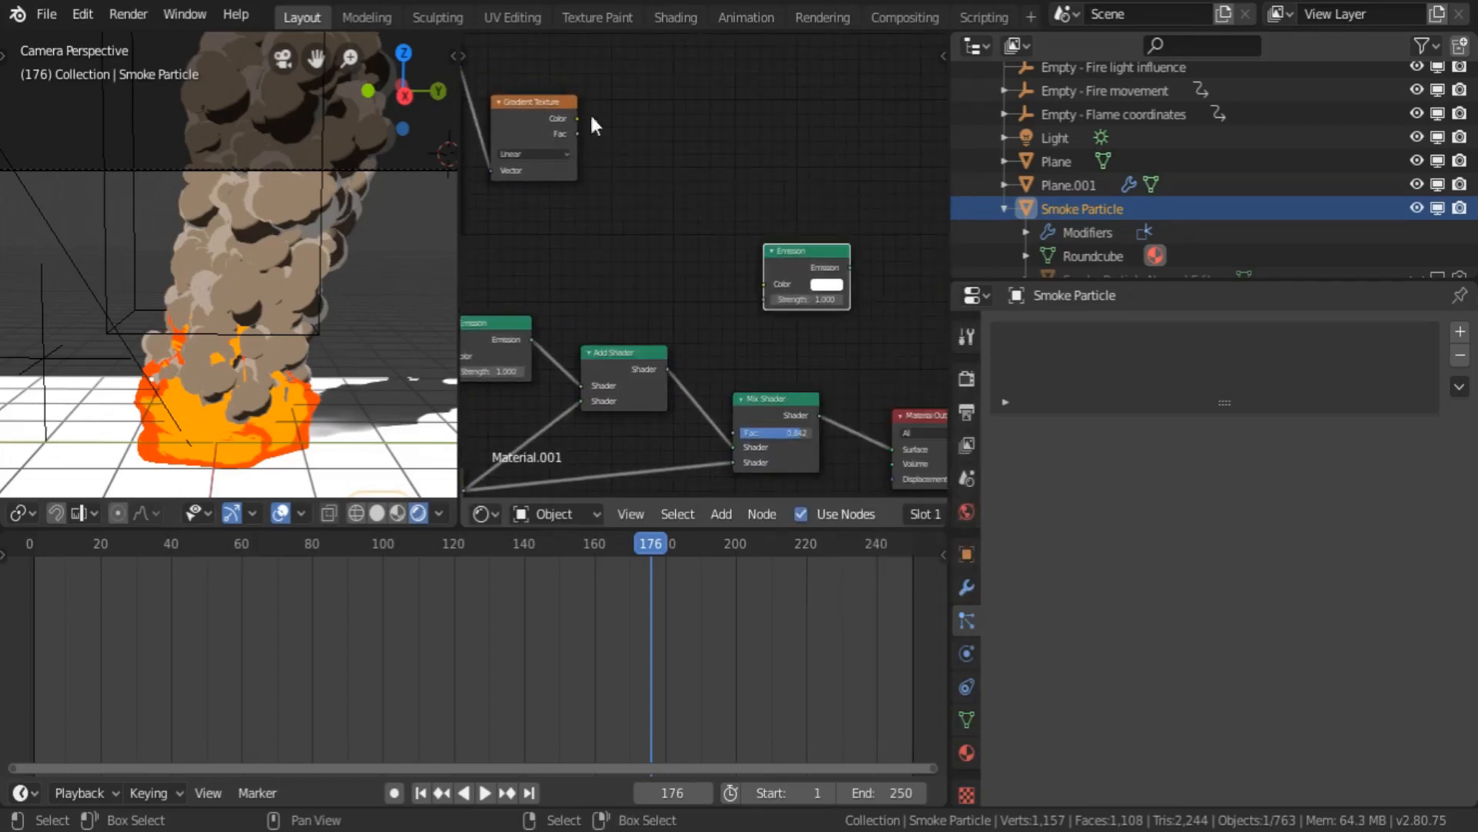
drag(576, 118, 766, 283)
mouse_move(850, 268)
mouse_down()
mouse_move(892, 448)
mouse_move(745, 193)
mouse_up()
- Drive the gradient's Mapping node from the Texture Coordinate node's Object output instead of Generated
middle_drag(600, 211, 688, 246)
middle_drag(512, 220, 616, 241)
middle_drag(504, 270, 750, 293)
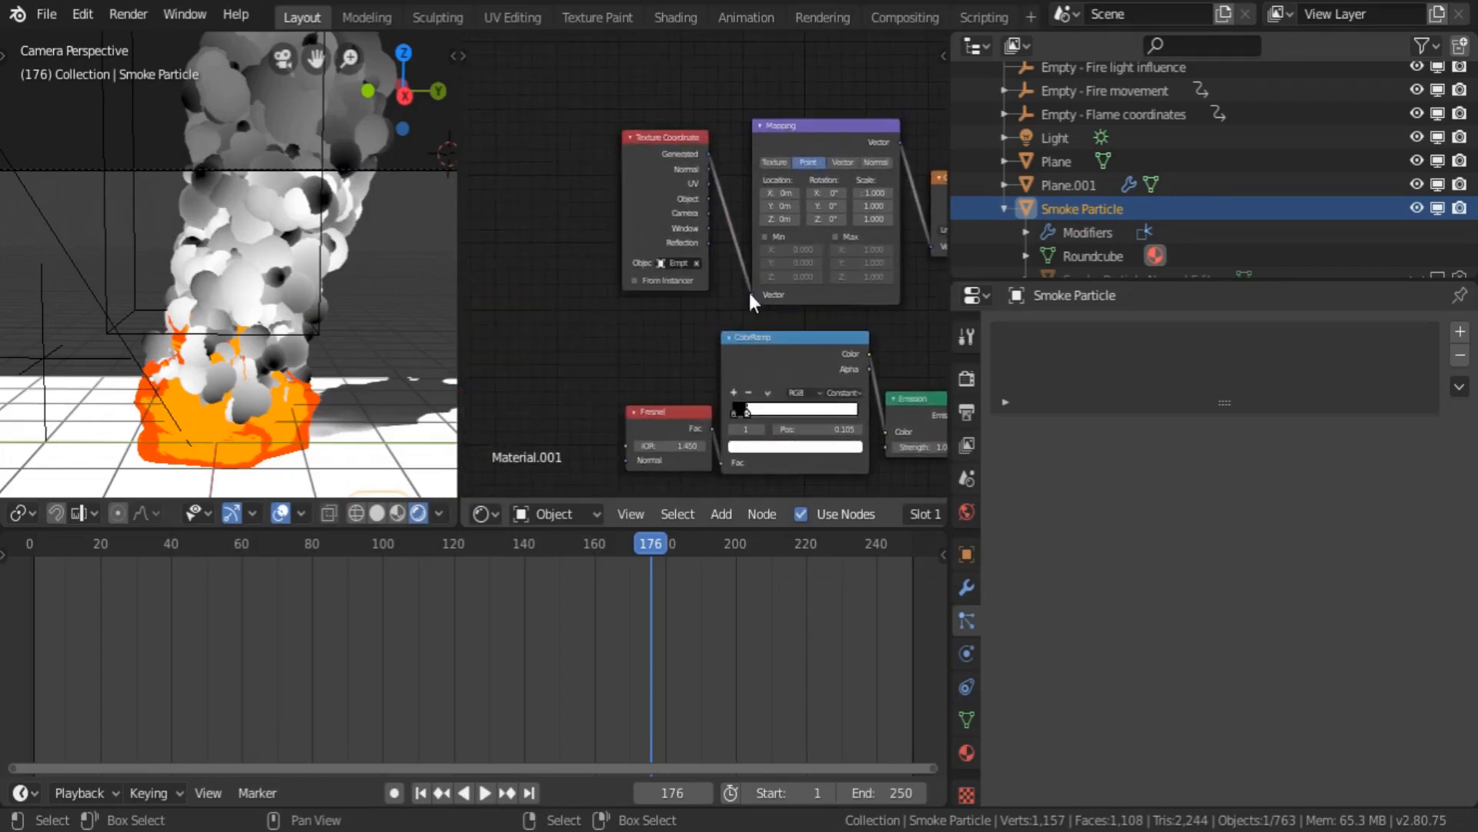
scroll(673, 294, up, 4)
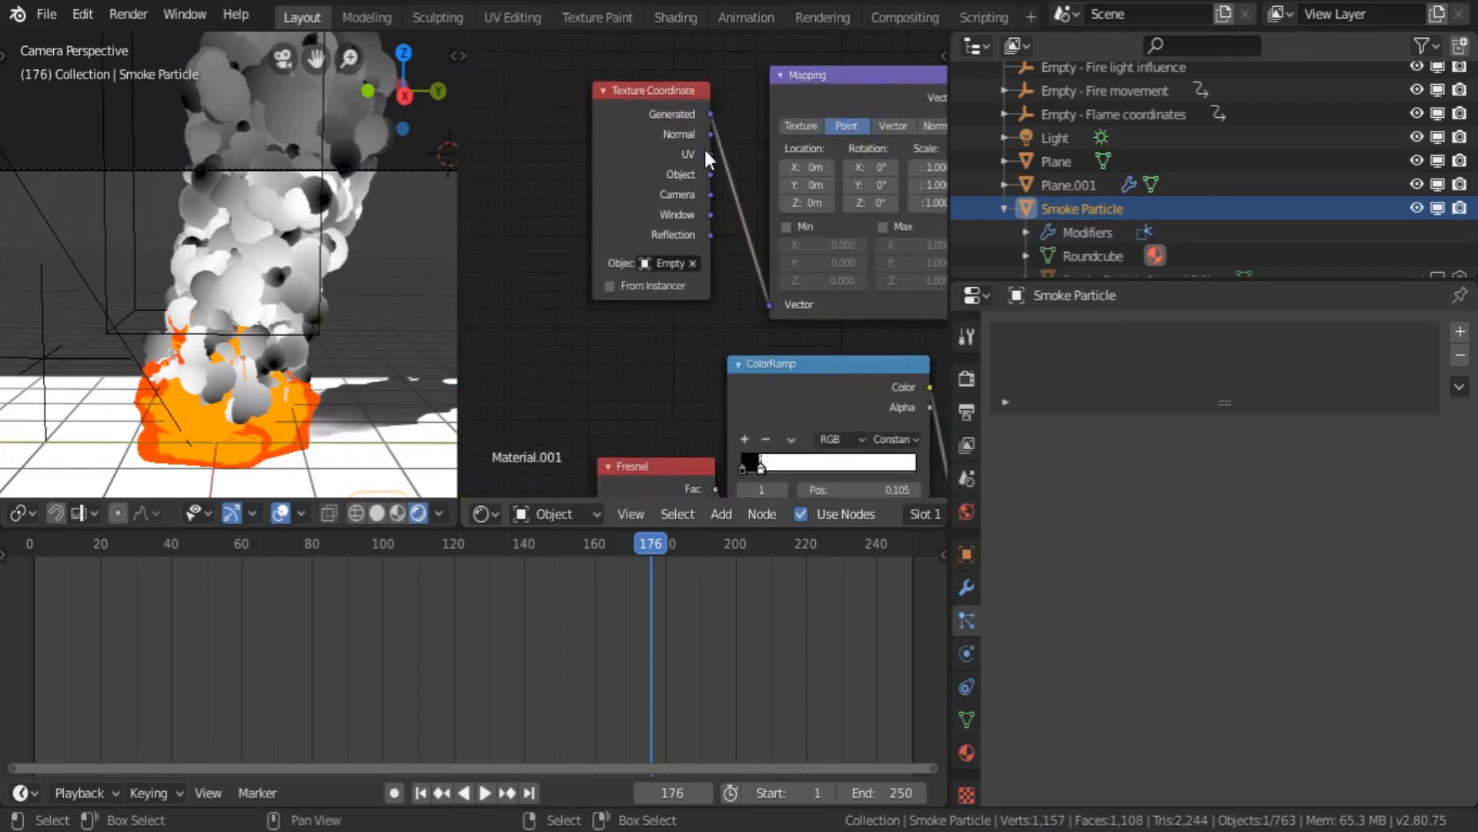
drag(709, 175, 772, 304)
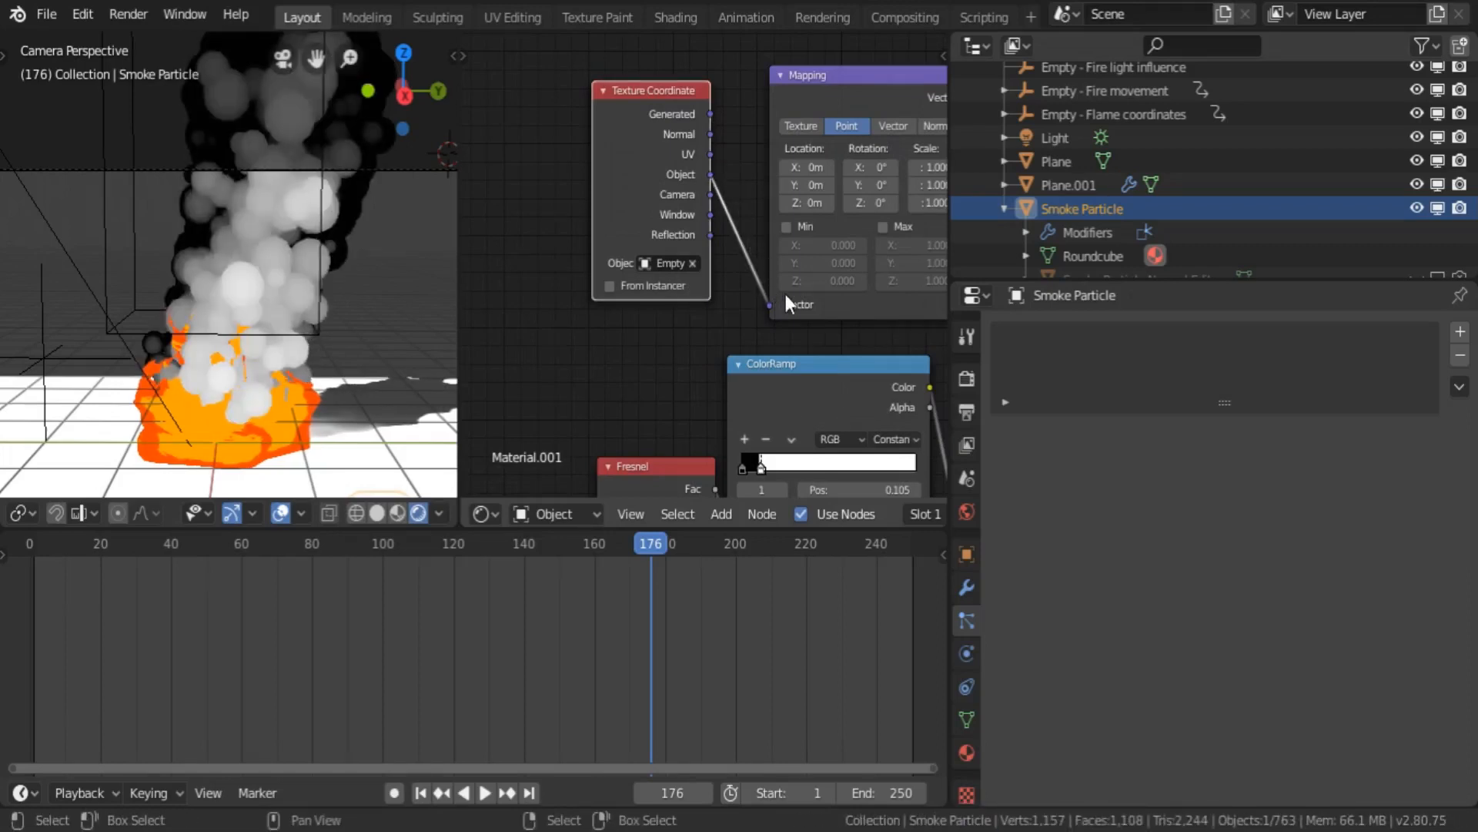
- Set the Y rotation of the gradient's Mapping node to 90°
middle_drag(764, 264, 617, 281)
click(718, 204)
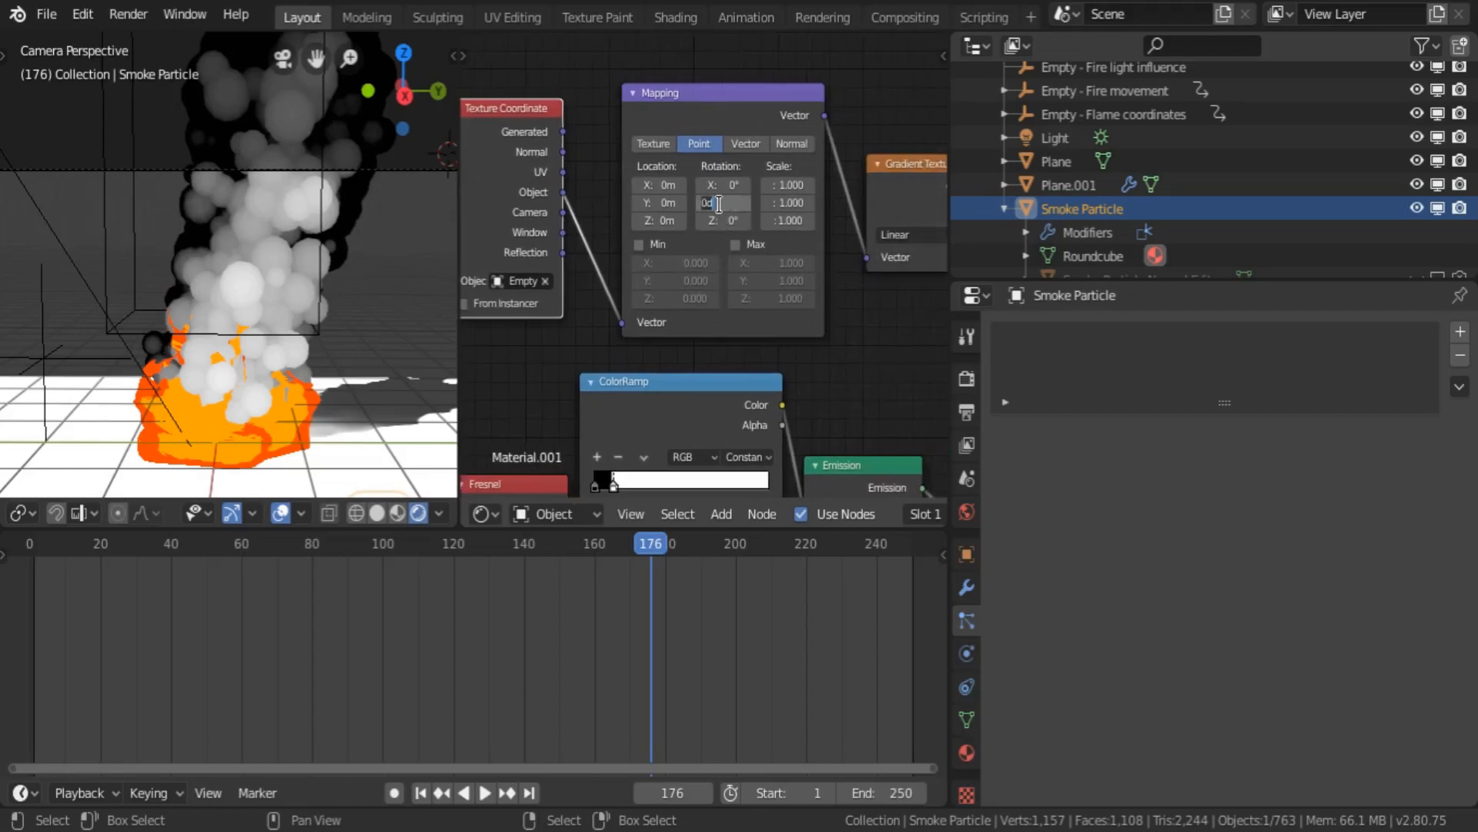
text(90)
key(Return)
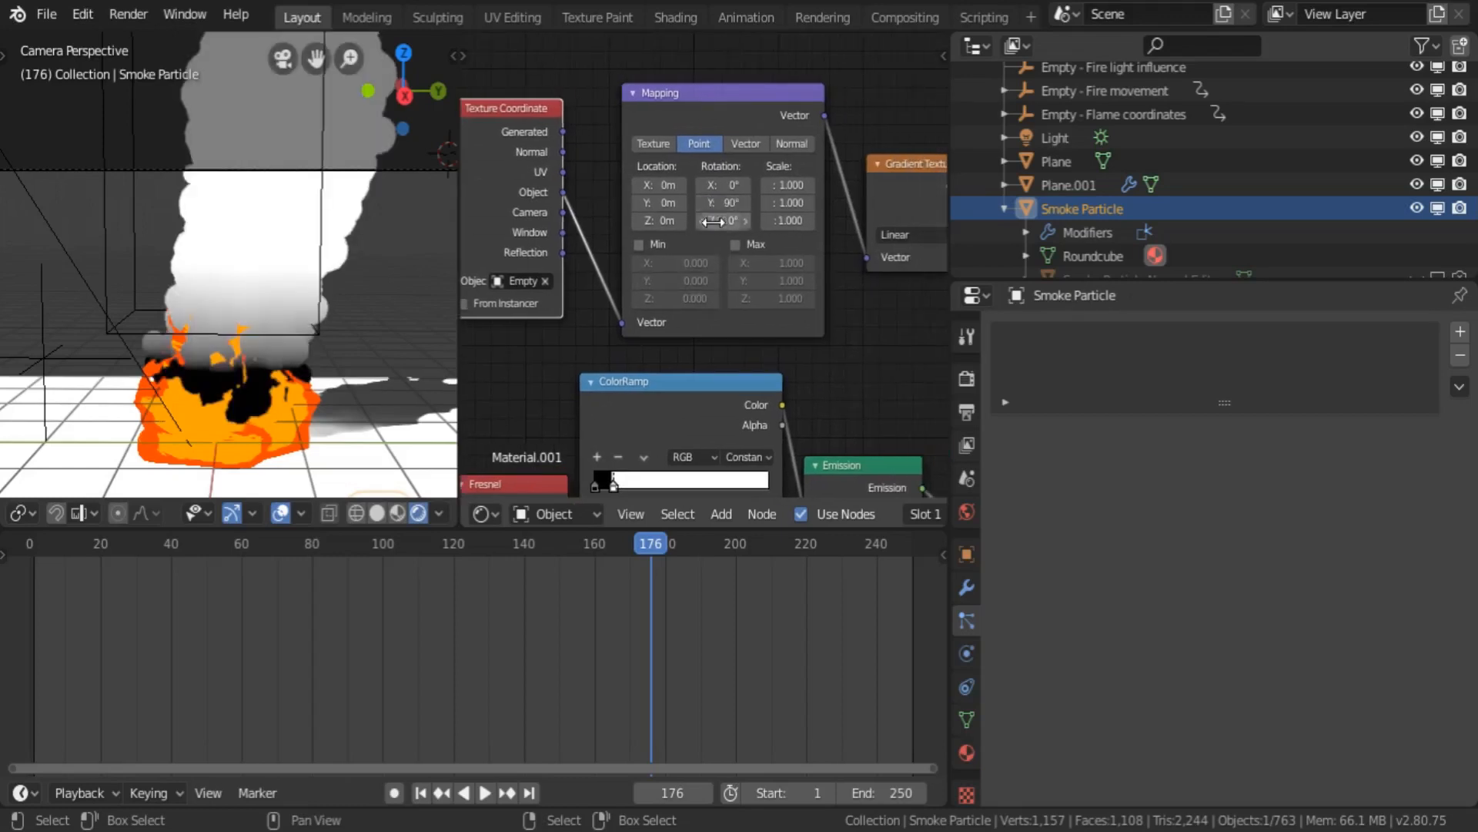
middle_drag(709, 277, 790, 294)
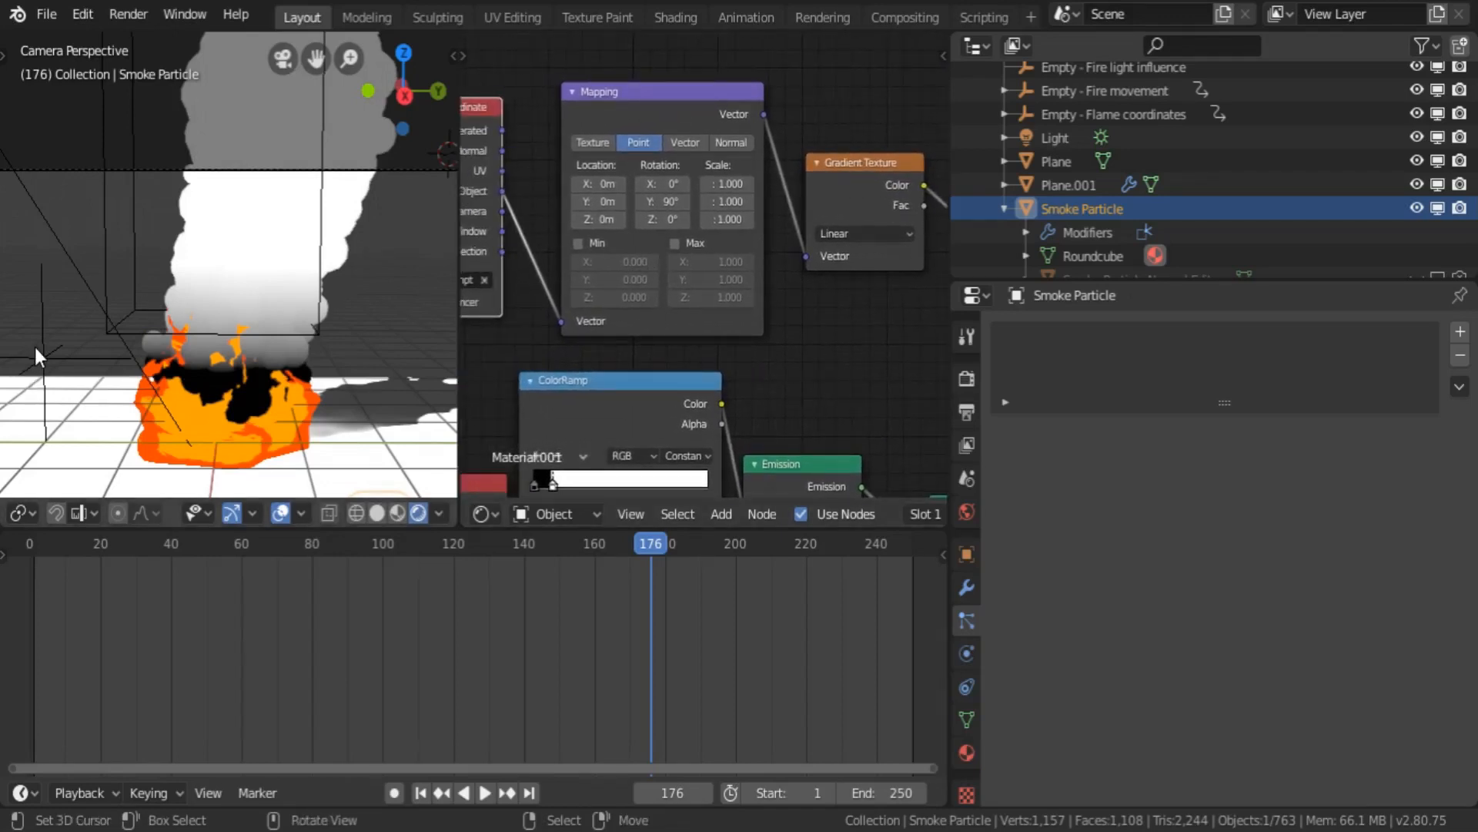
- Scale the Fire light influence empty along Z to about 1.498
click(36, 351)
key(s)
key(z)
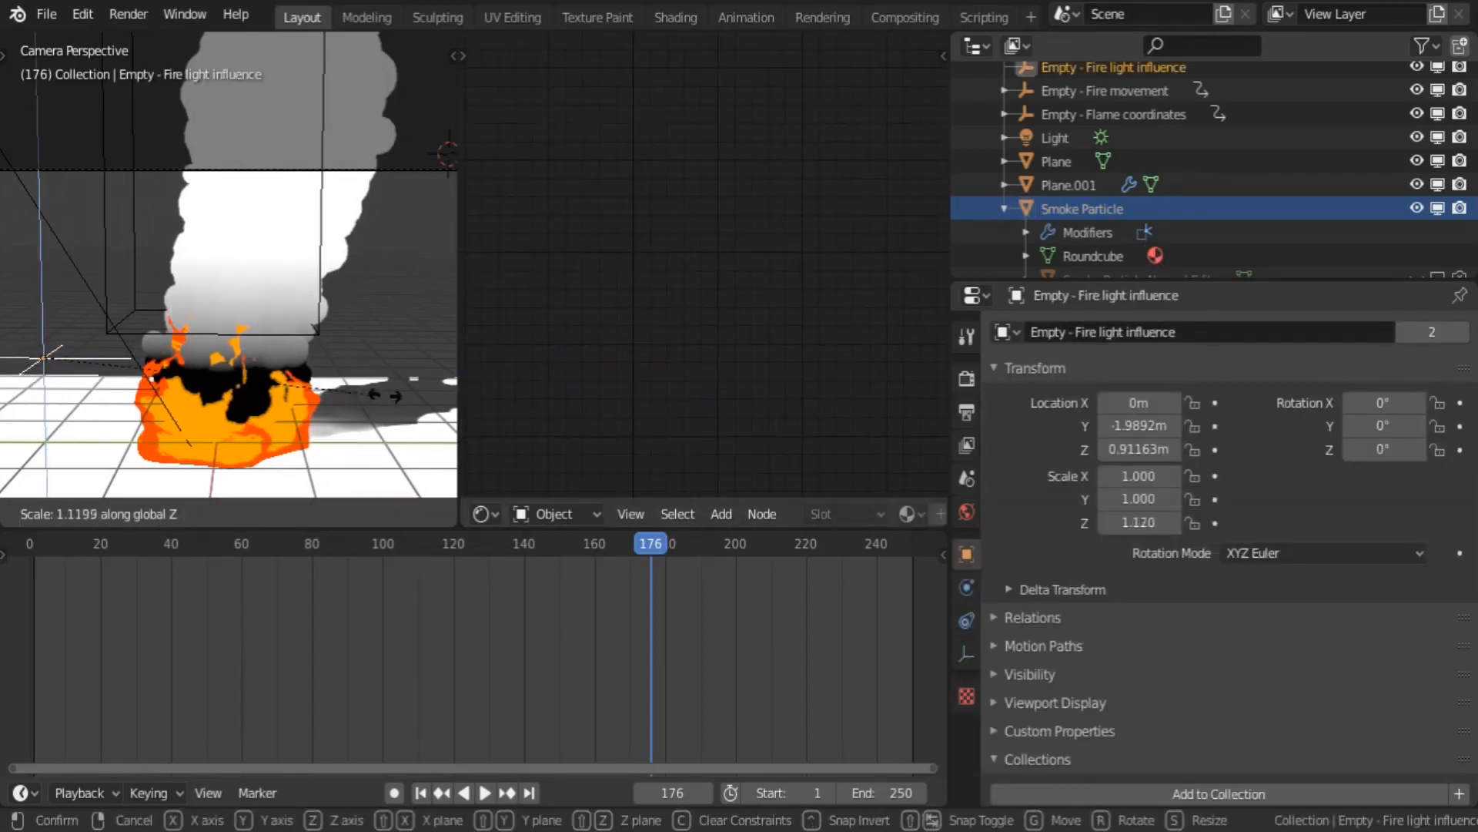
click(32, 399)
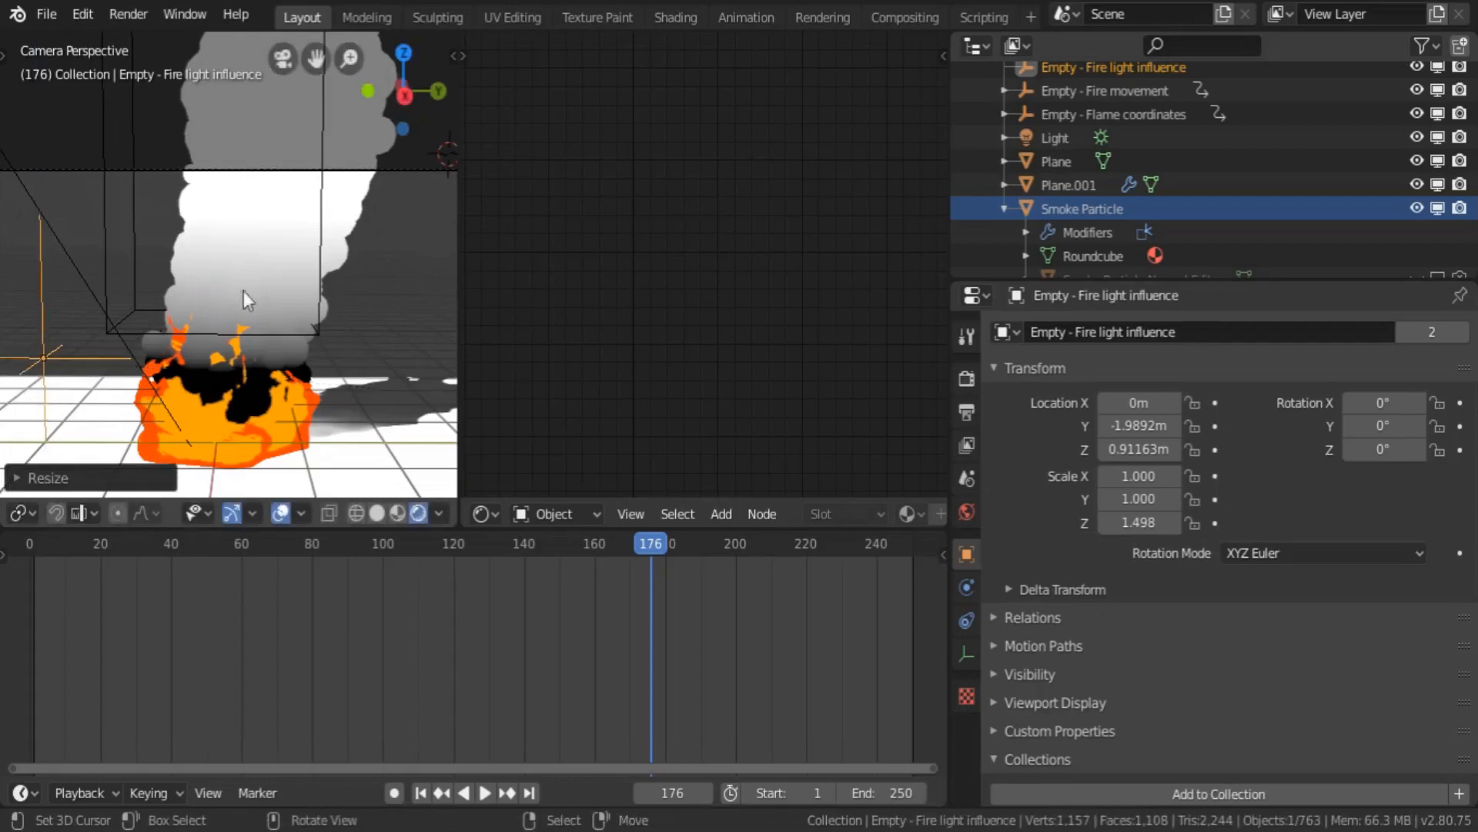
- Rename the smoke emitter object Plane.001 to "Emitter - Smoke"
click(332, 202)
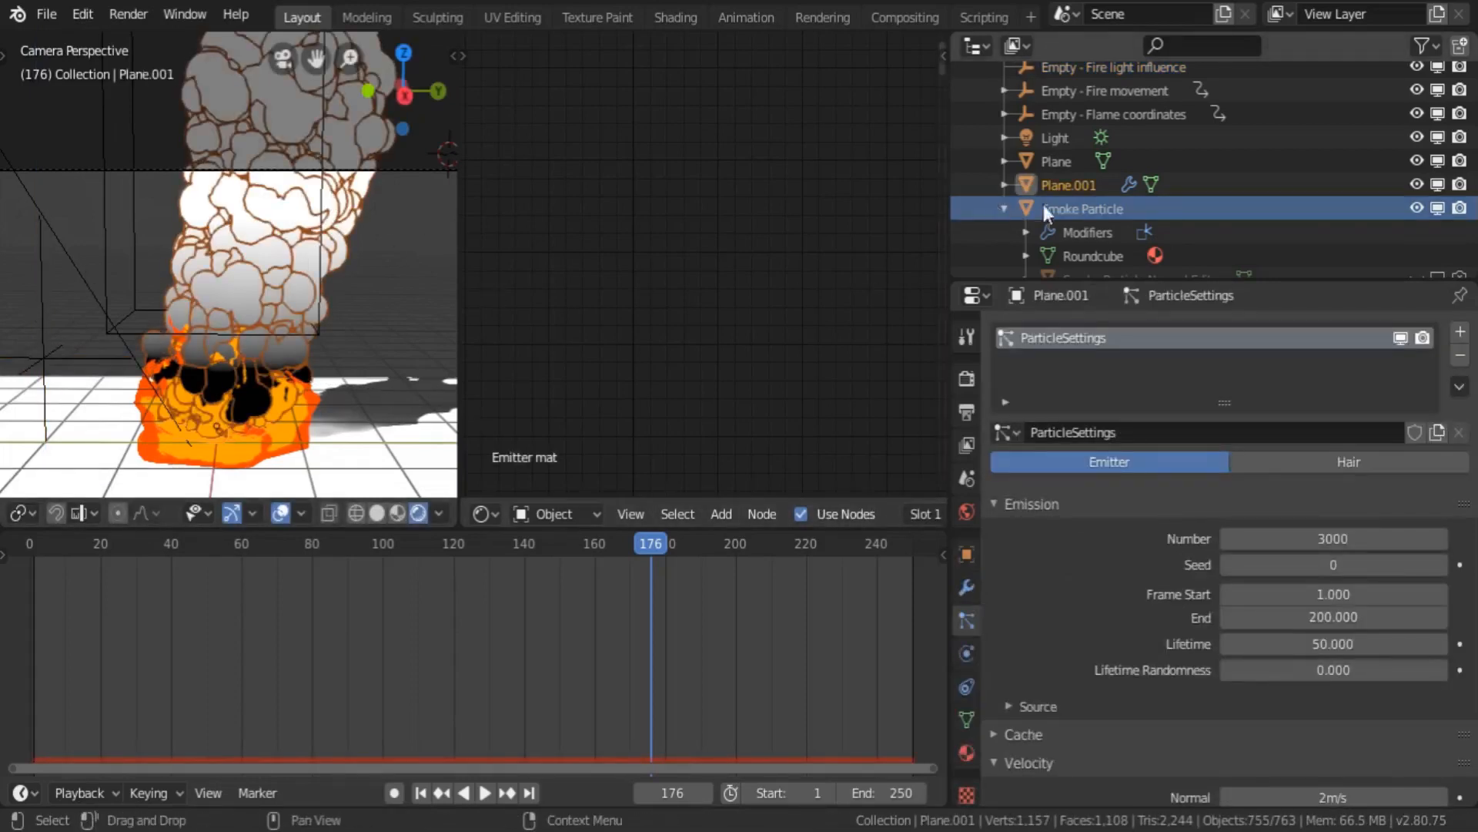
click(1098, 206)
double_click(1053, 185)
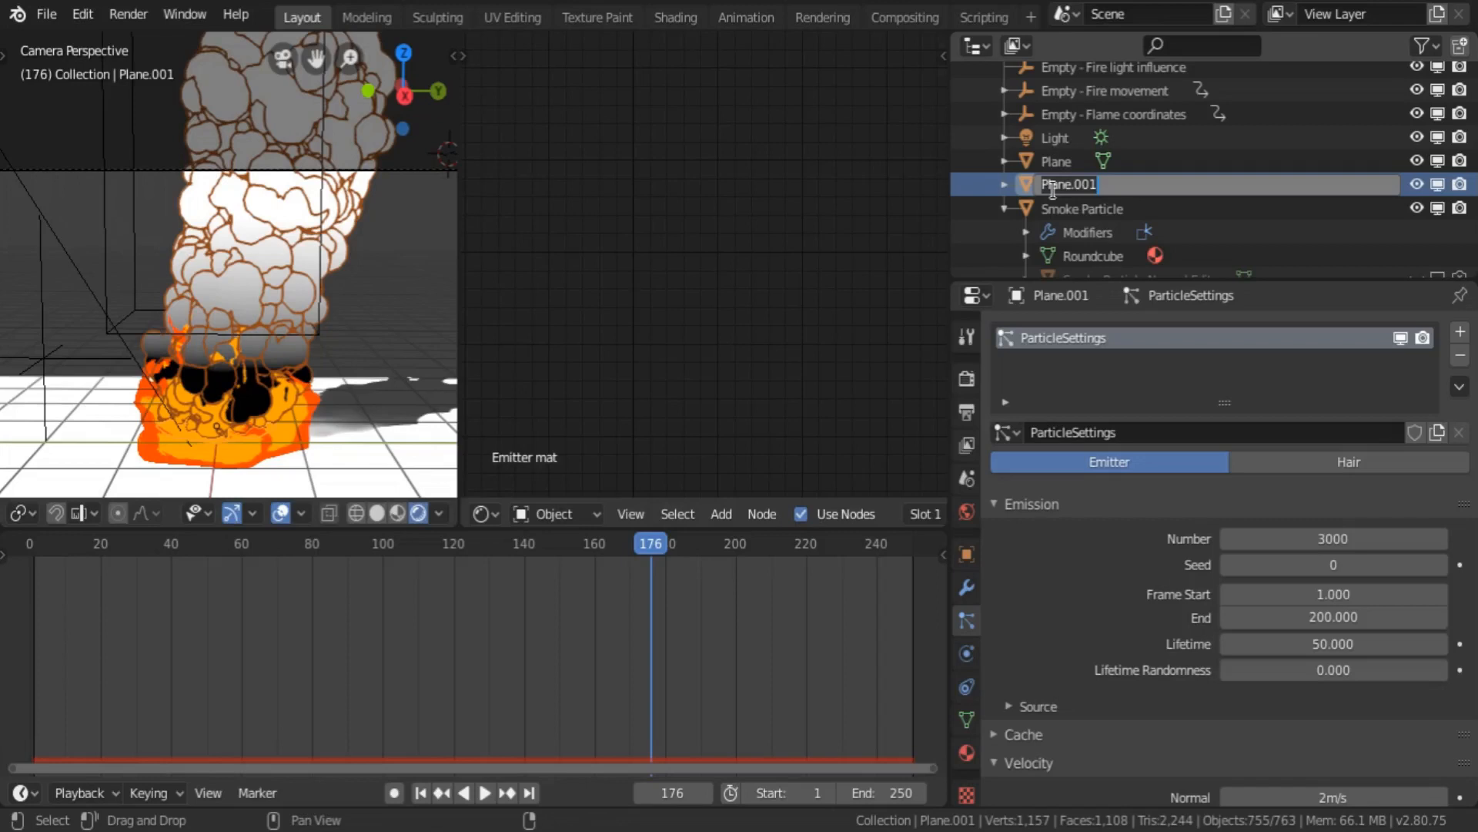
text(Emitter - Smokr)
key(Return)
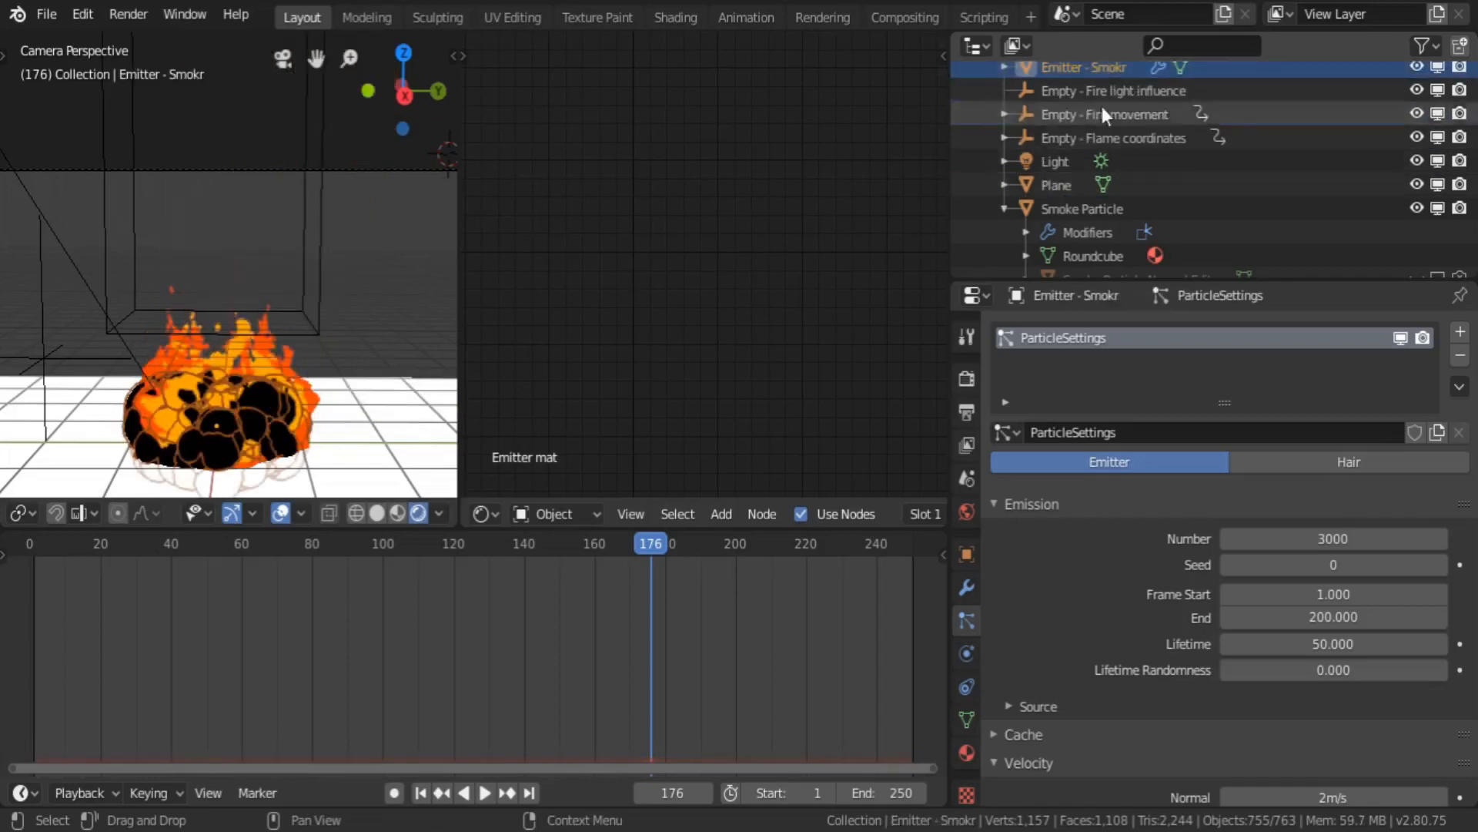
double_click(1134, 66)
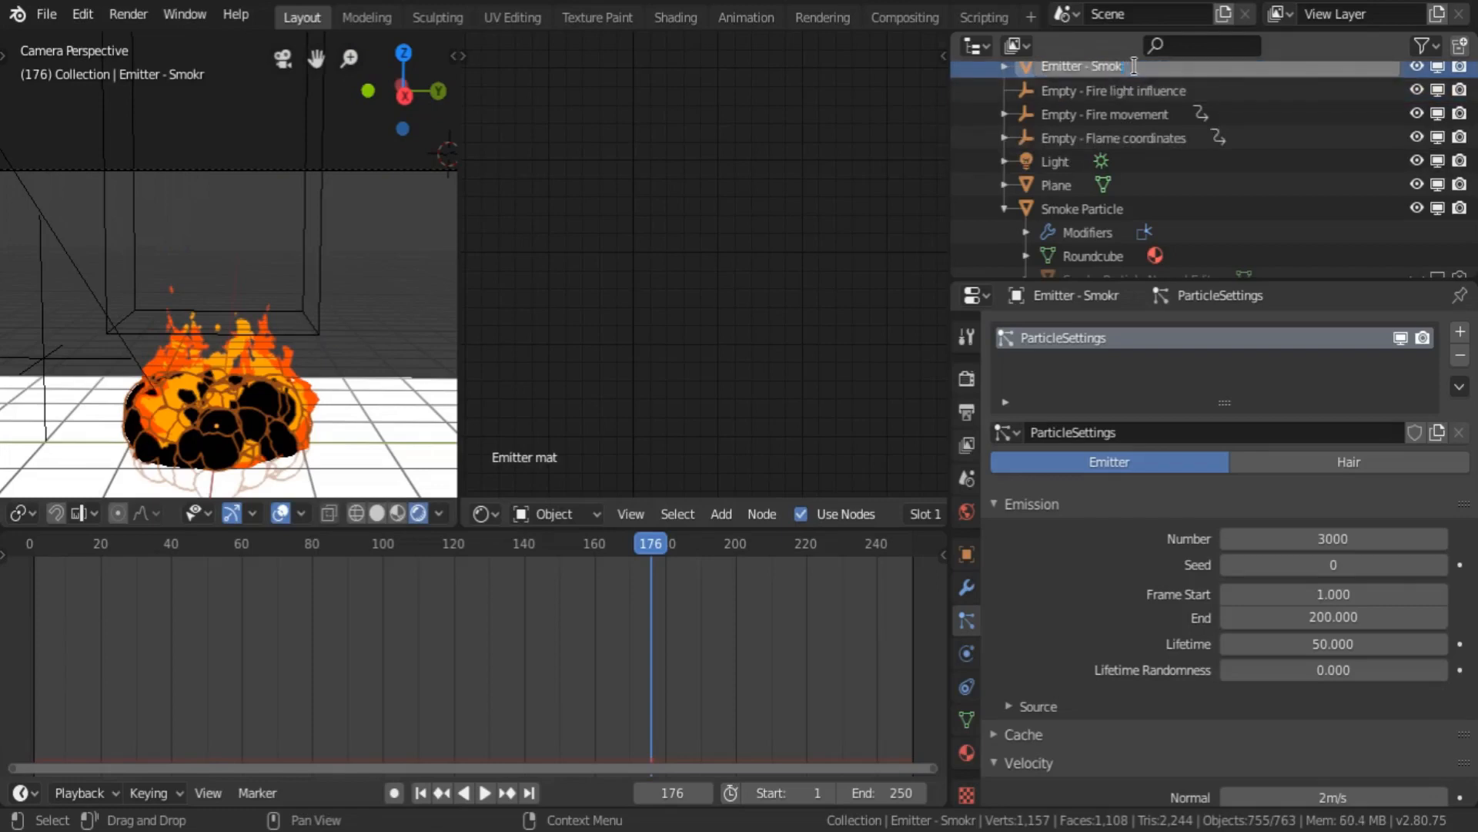
key(Return)
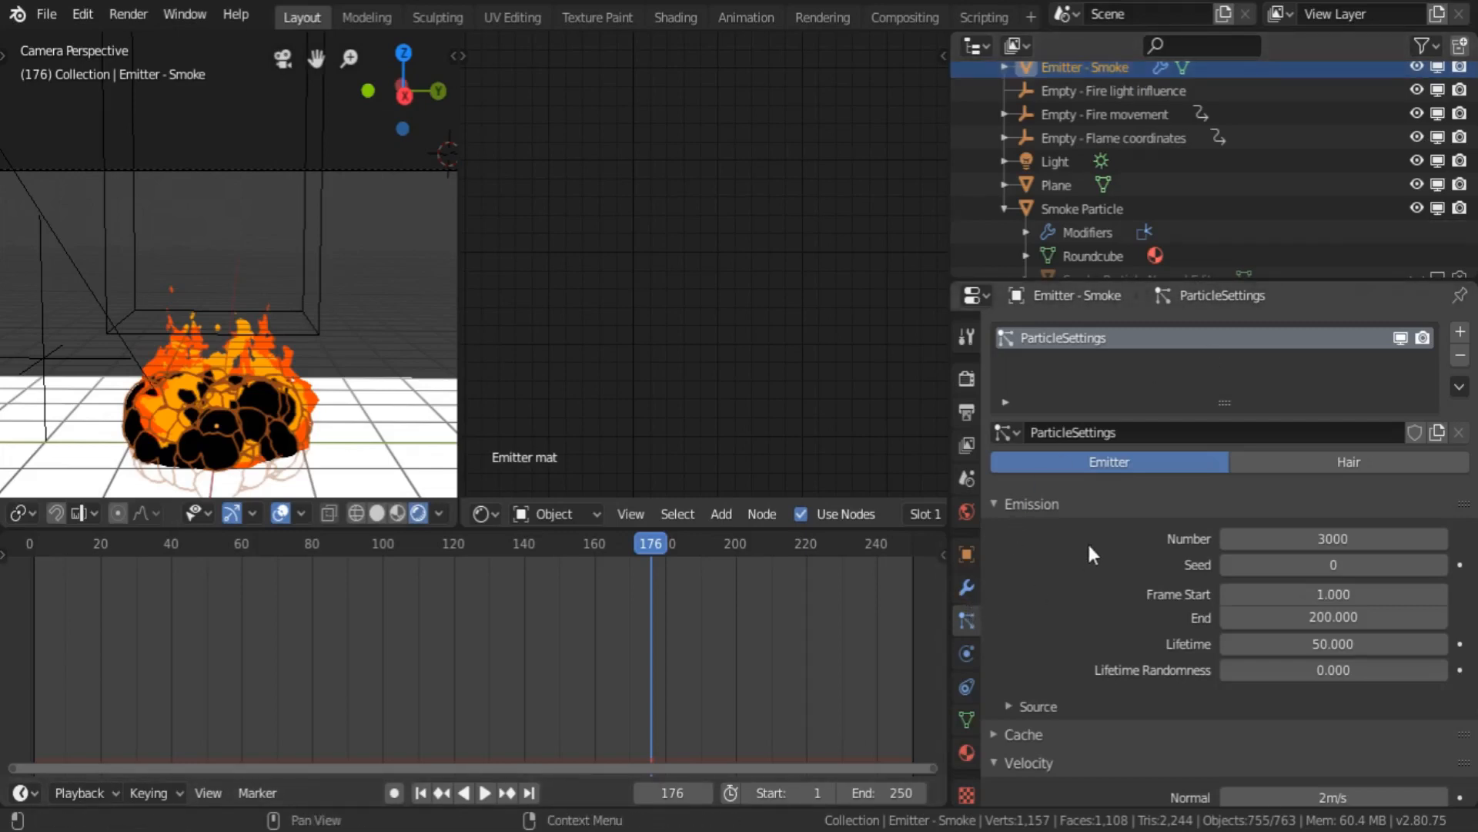
- Bake the particle cache of the Emitter - Smoke object
scroll(1076, 548, down, 10)
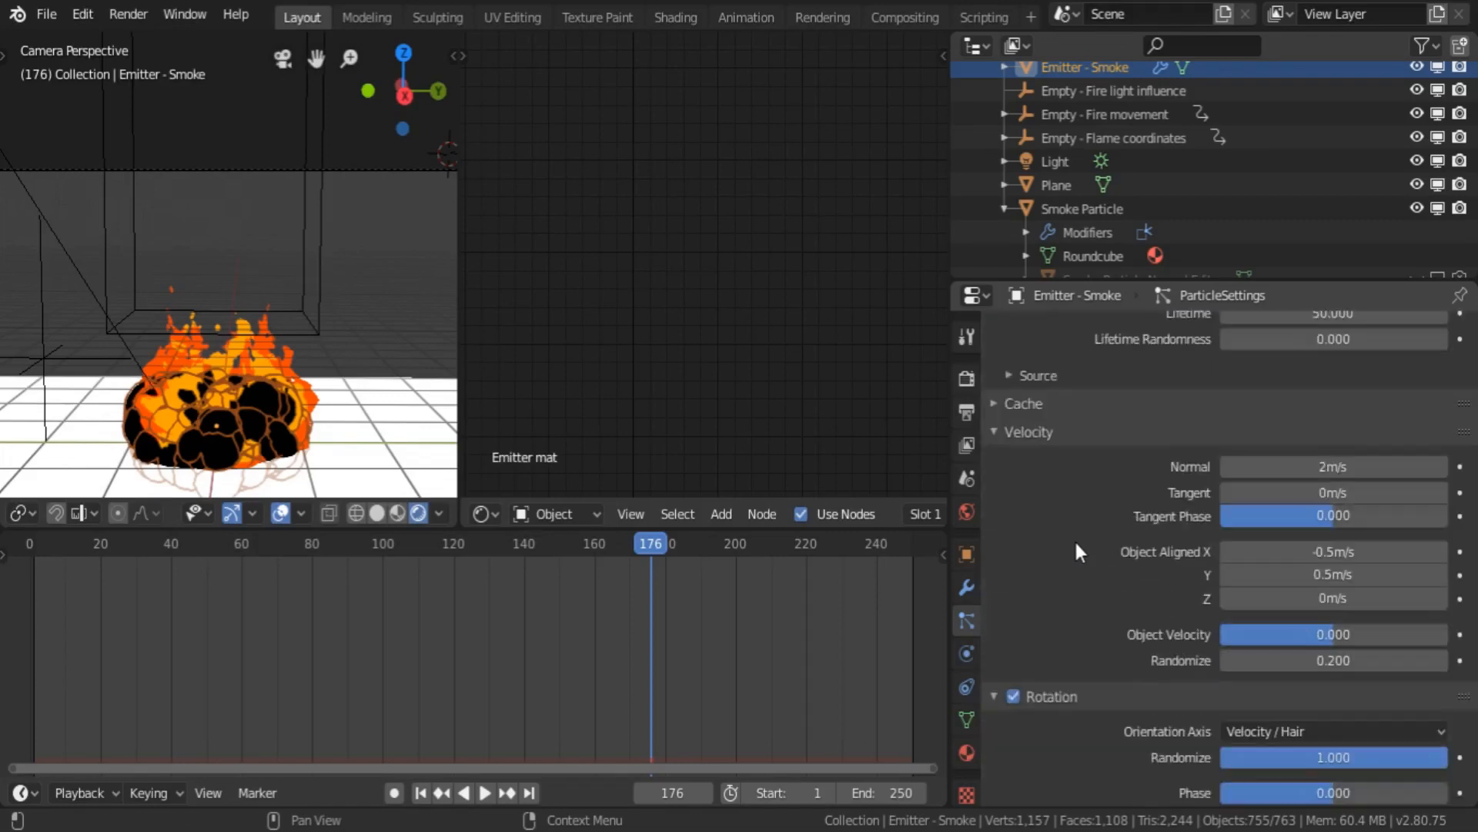
click(1013, 401)
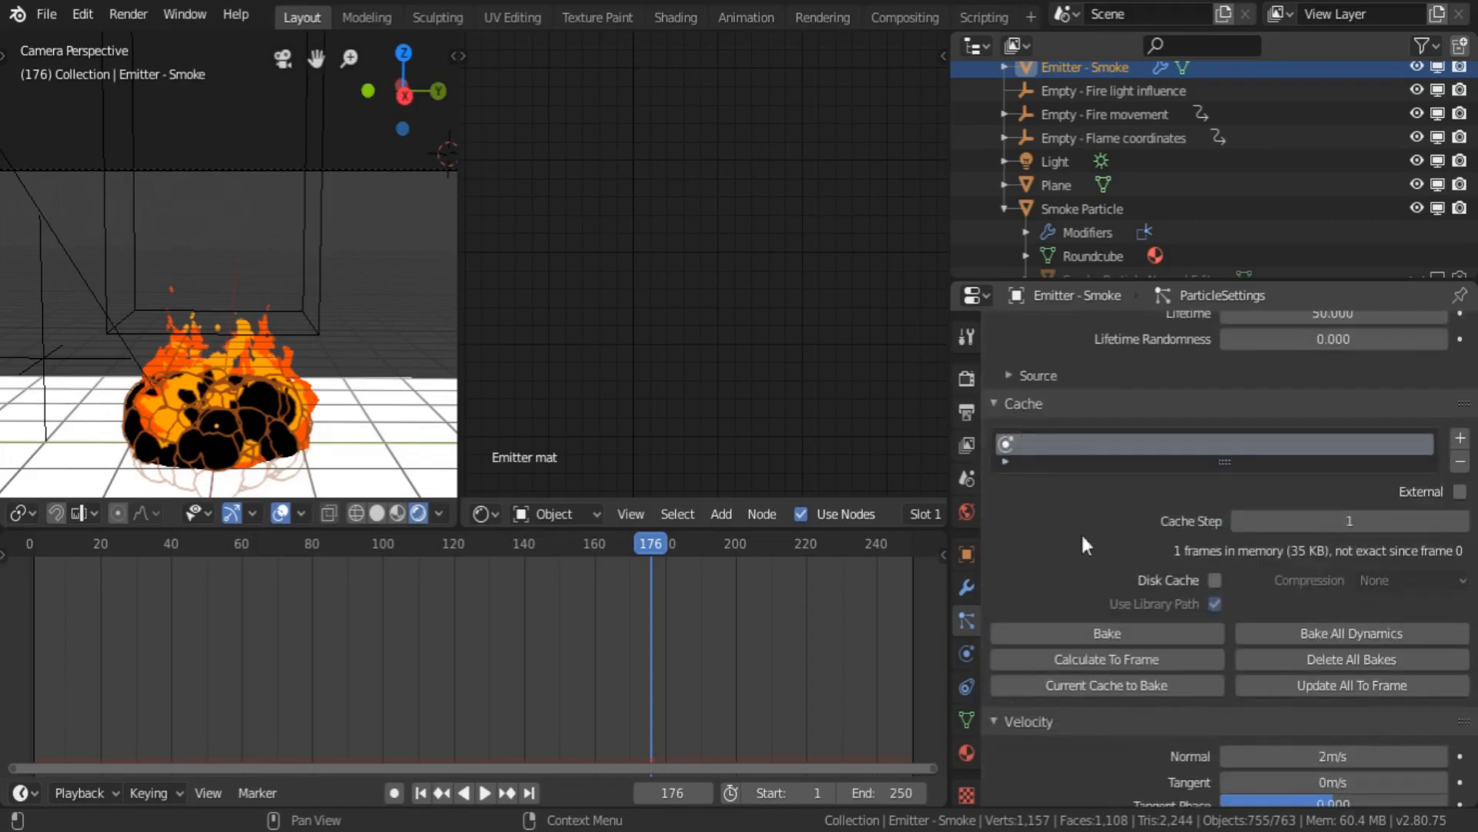
click(1099, 629)
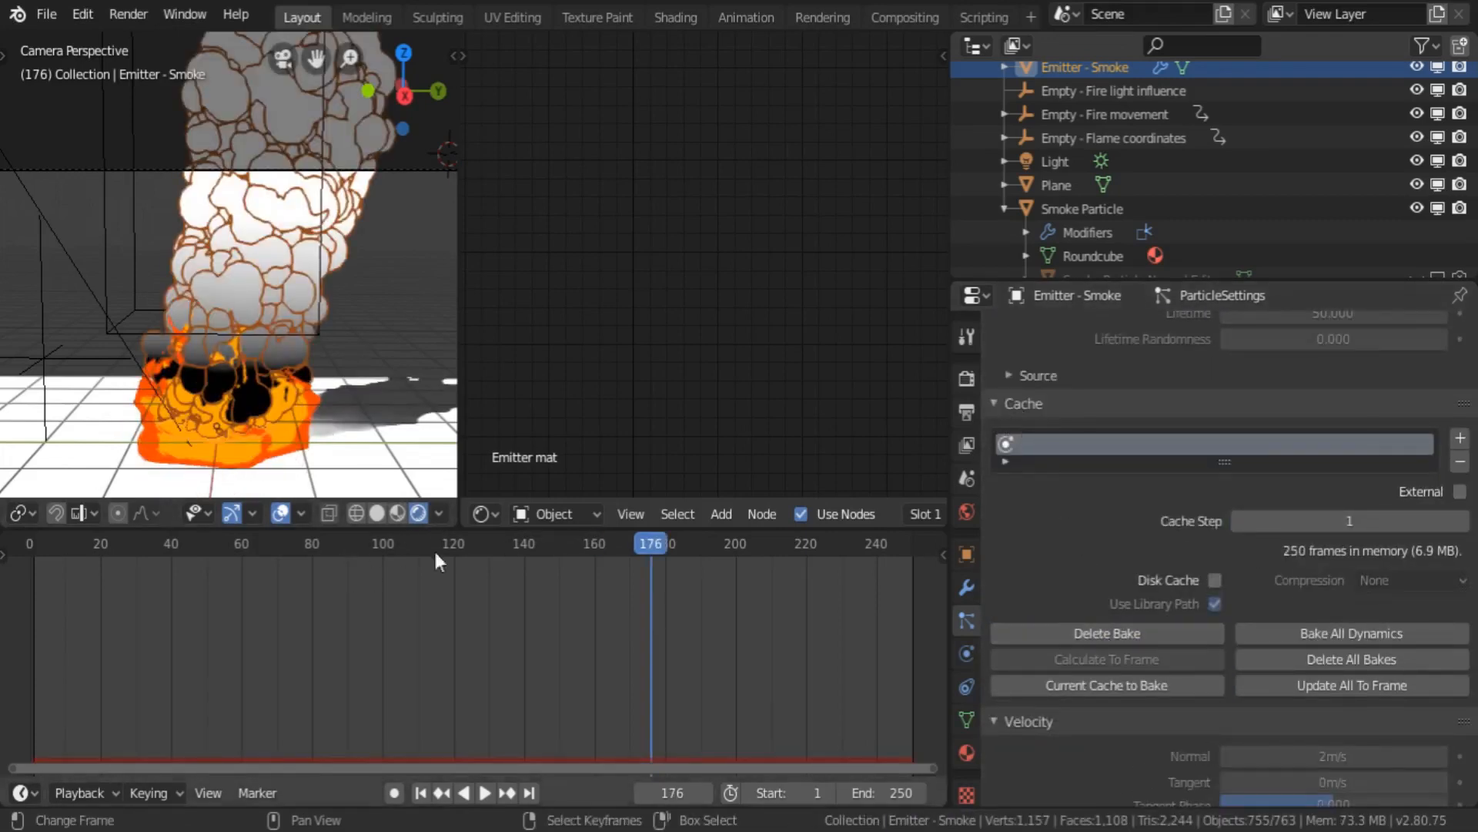
- Return to the Smoke Particle material and move the gradient's Mapping node up to make room beneath it
click(1033, 210)
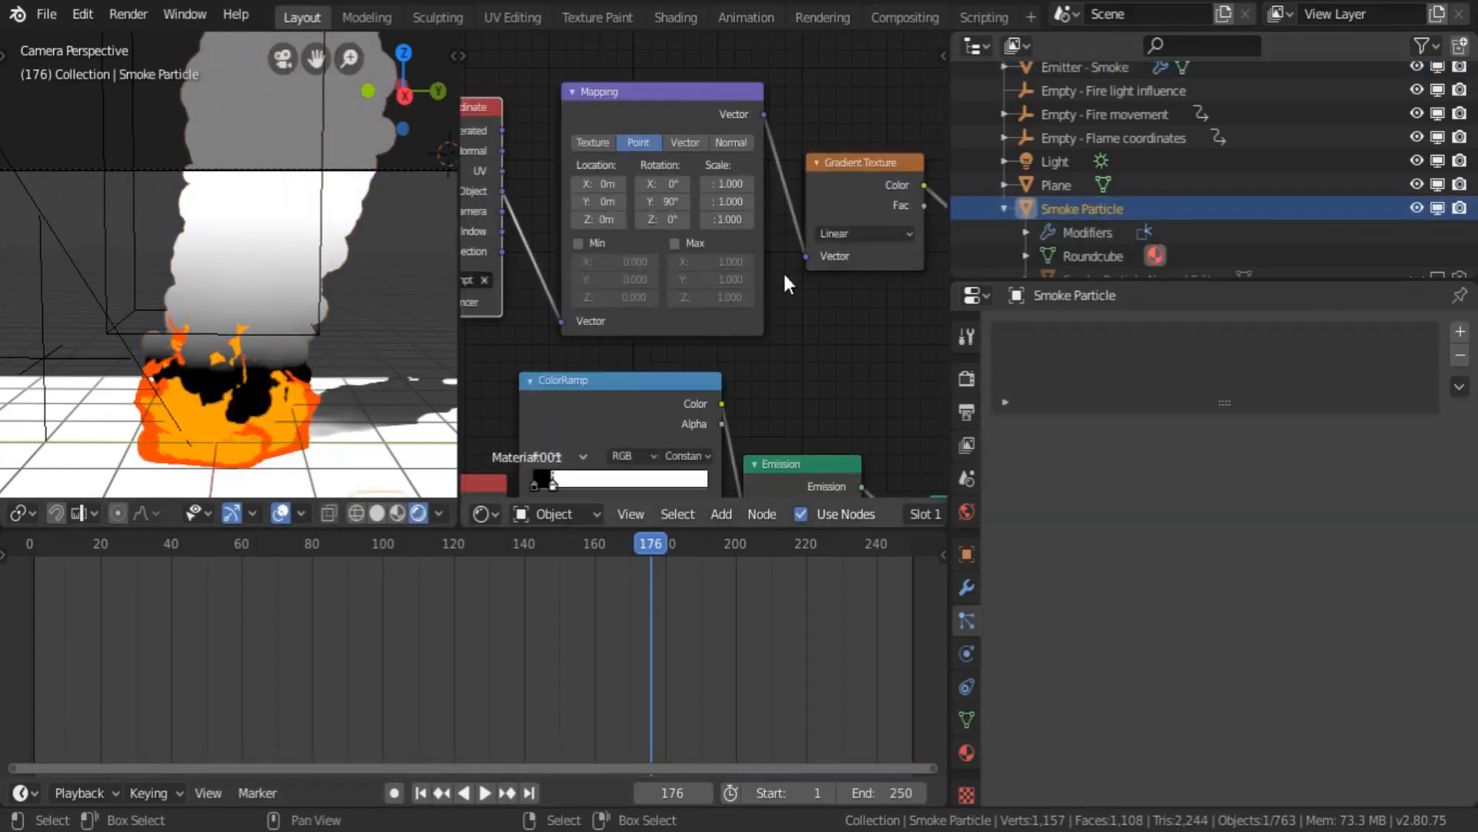
middle_drag(783, 270, 498, 263)
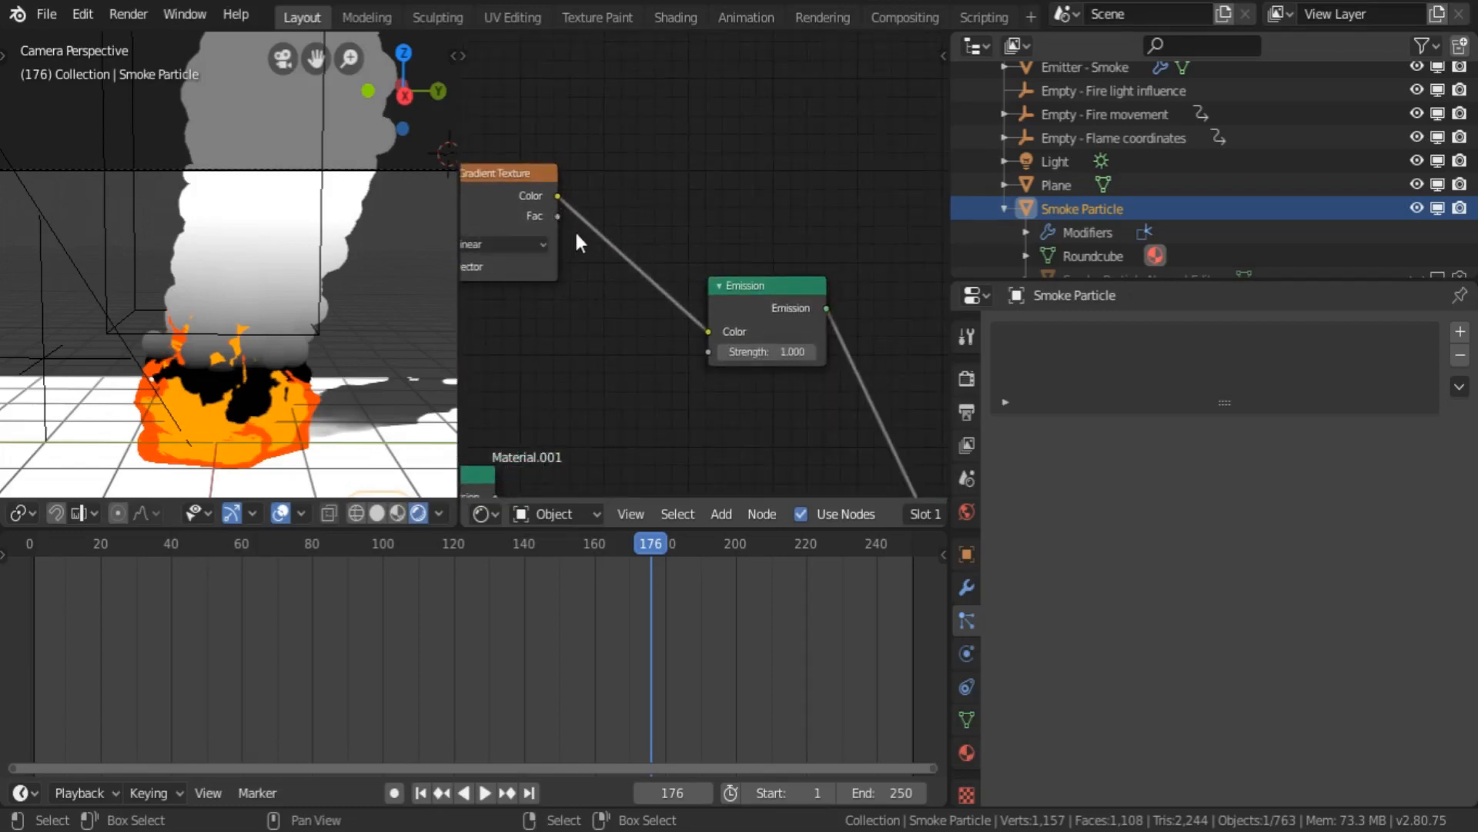
middle_drag(587, 331, 736, 343)
middle_drag(483, 254, 638, 370)
middle_drag(609, 257, 686, 243)
drag(689, 215, 678, 102)
middle_drag(636, 267, 619, 204)
- Add a Noise Texture node just below the Mapping node
key(shift+a)
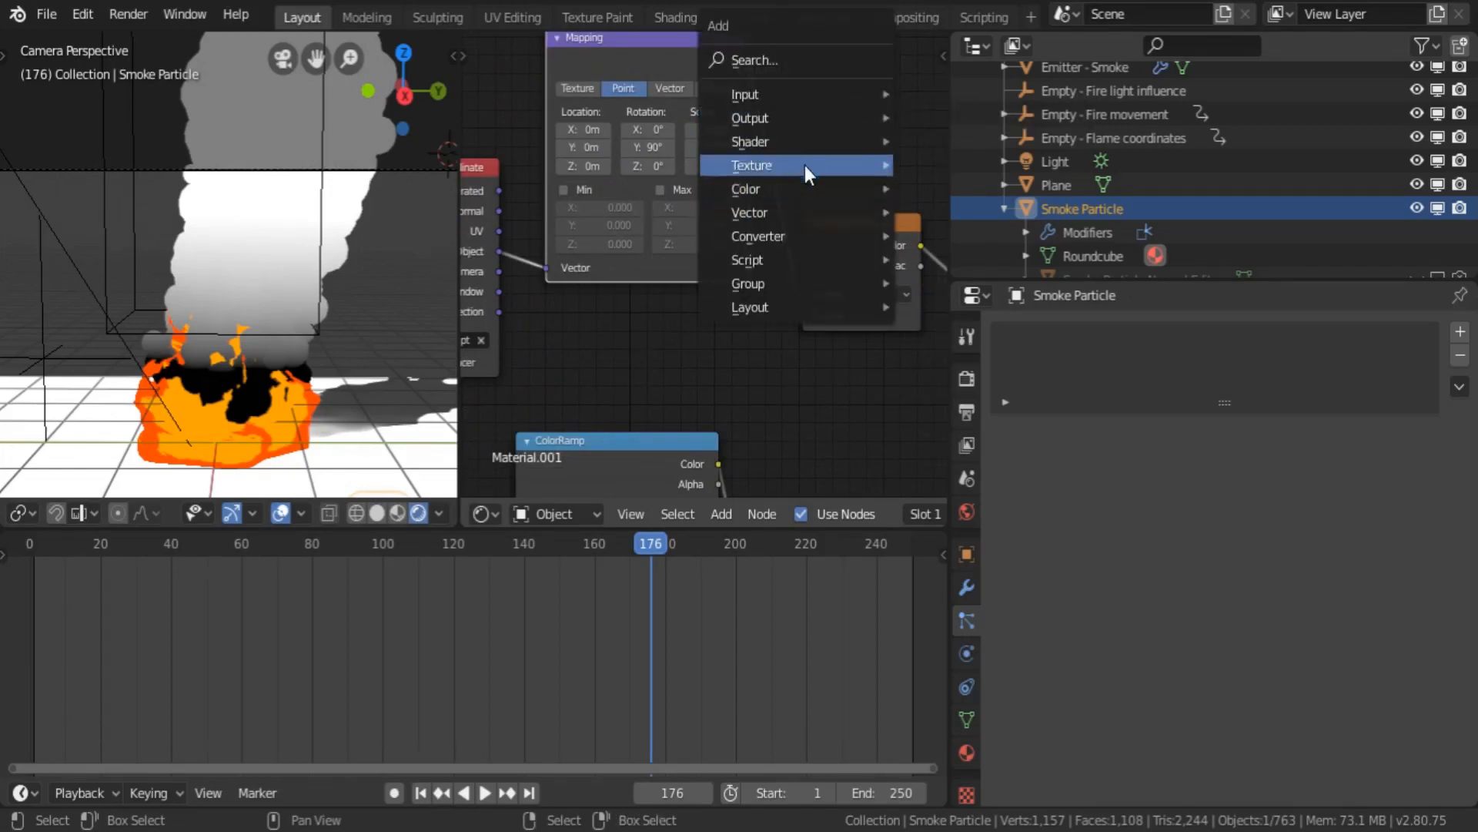
mouse_move(806, 164)
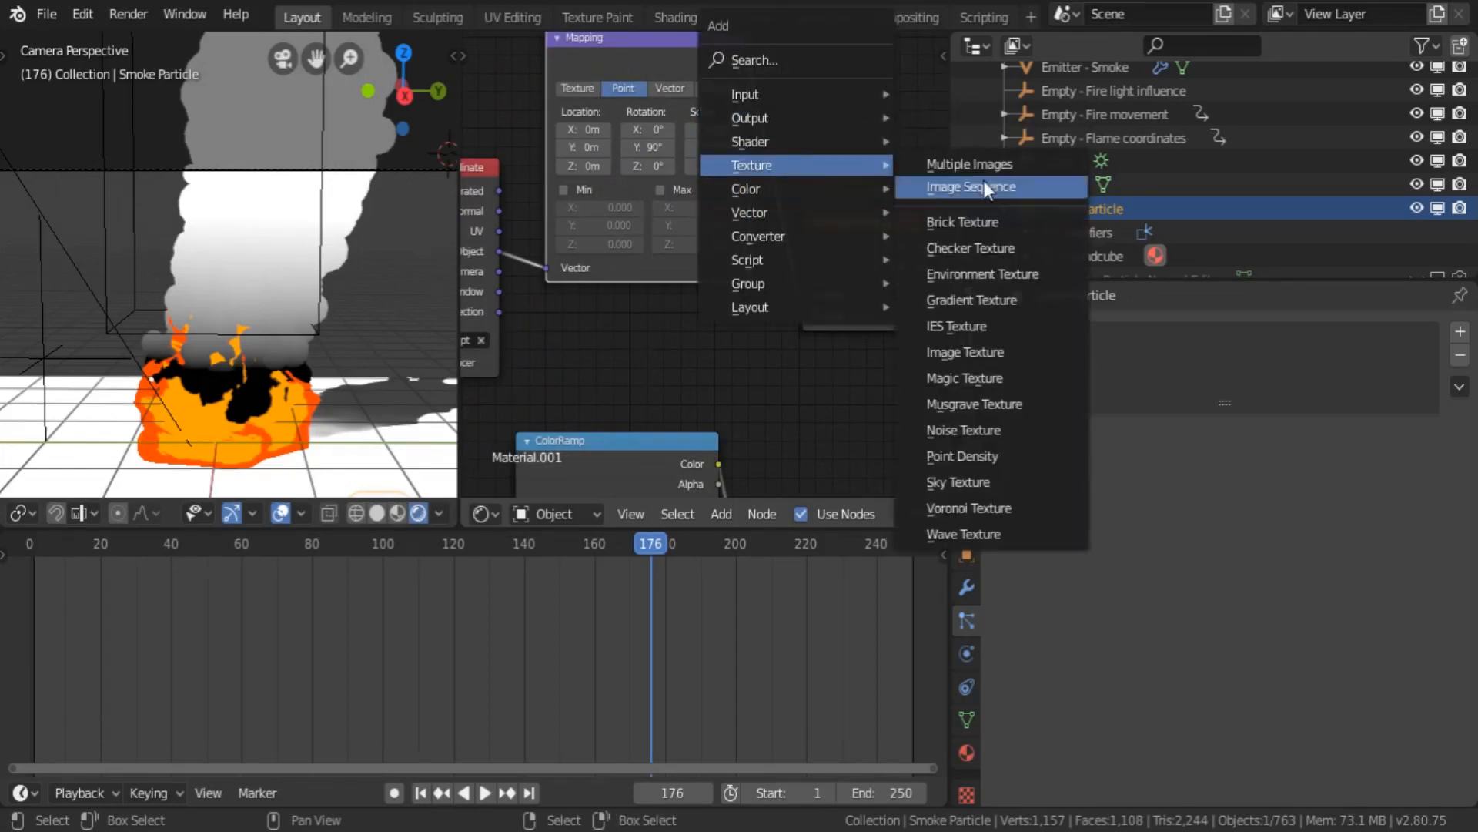
click(956, 430)
click(653, 291)
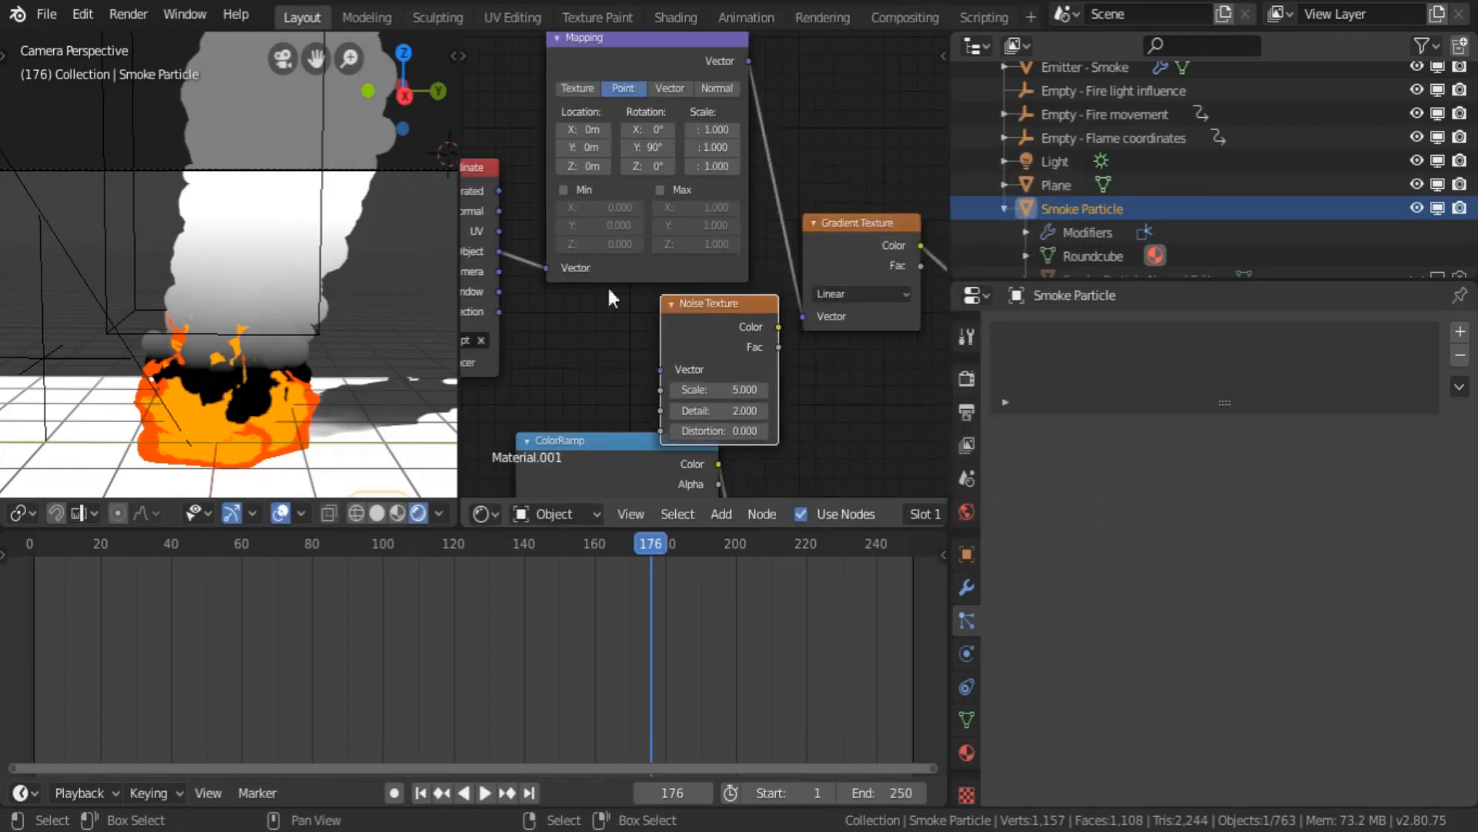
- Move the gradient's Texture Coordinate node up and place the Noise Texture node directly beneath it
drag(500, 252, 553, 319)
middle_drag(551, 316, 677, 302)
drag(565, 228, 576, 64)
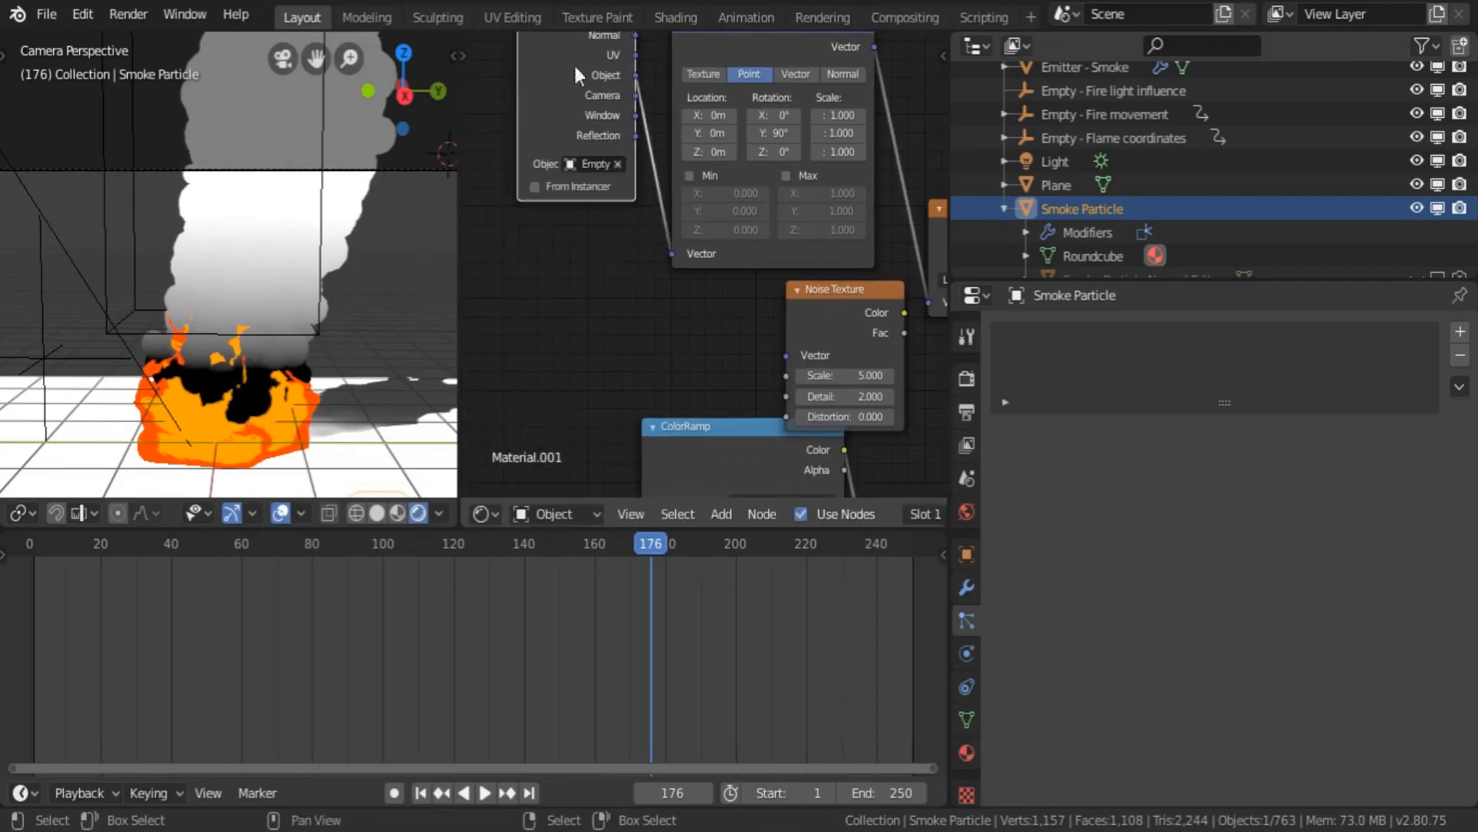
middle_drag(619, 247, 596, 143)
scroll(597, 150, down, 3)
middle_drag(626, 276, 657, 146)
middle_drag(700, 352, 606, 188)
scroll(663, 296, down, 4)
middle_drag(733, 300, 758, 496)
scroll(712, 370, up, 3)
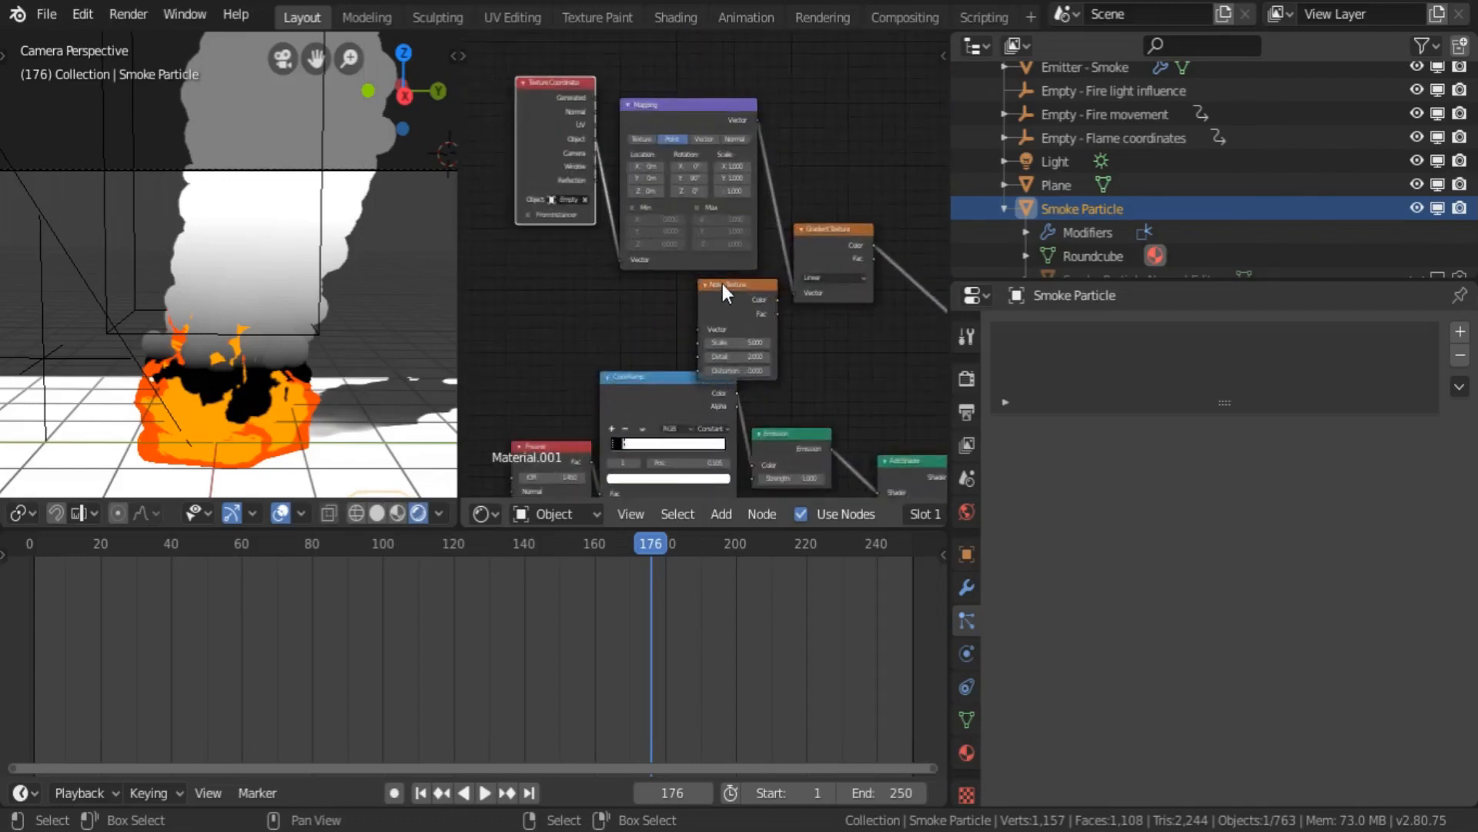
drag(723, 283, 546, 262)
scroll(587, 258, up, 1)
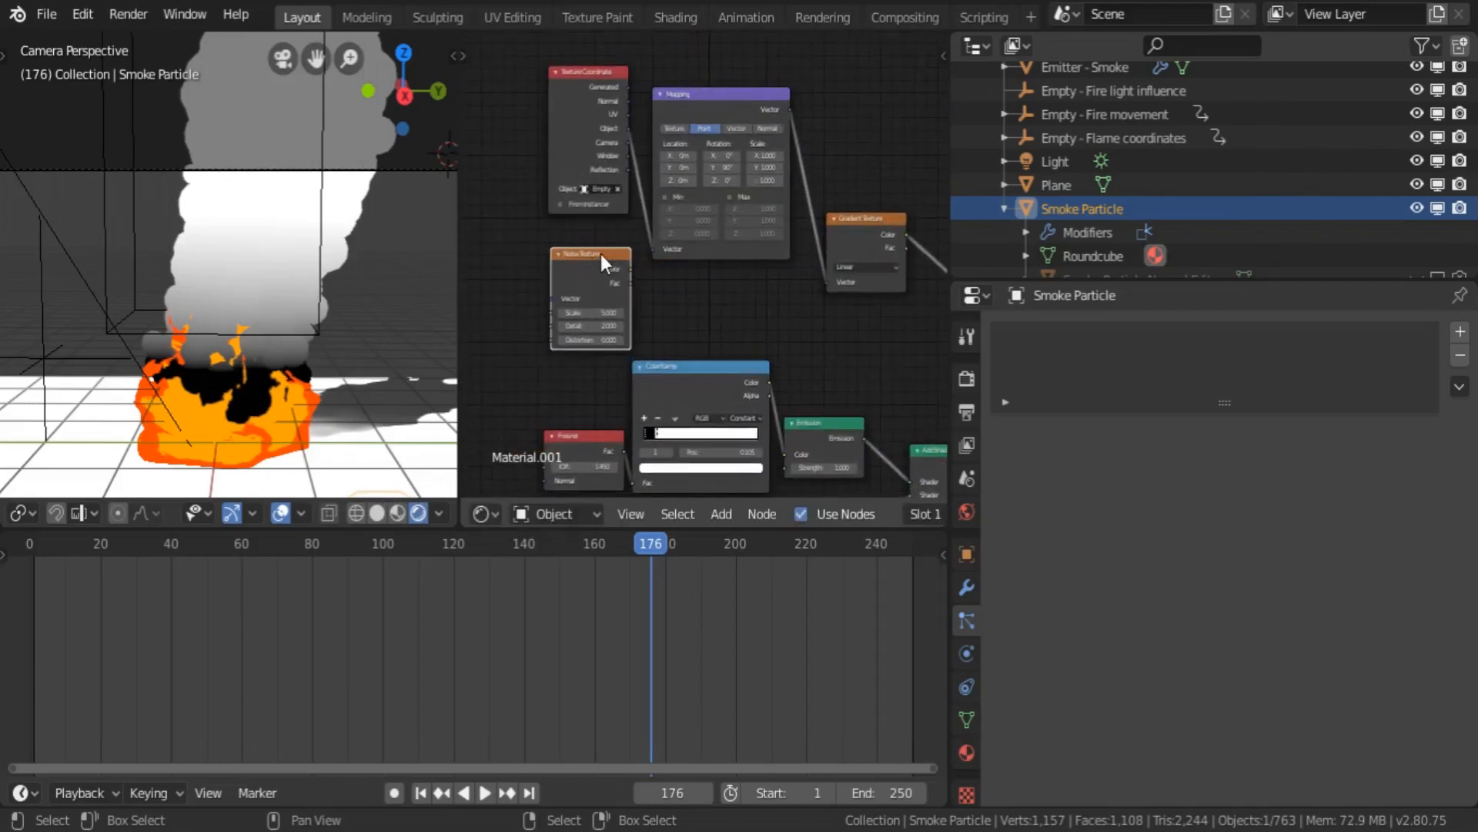
- Add Texture Coordinate and Mapping nodes to the Noise Texture, with "Empty - Fire movement" as the coordinate object
key(ctrl+t)
middle_drag(541, 250, 792, 182)
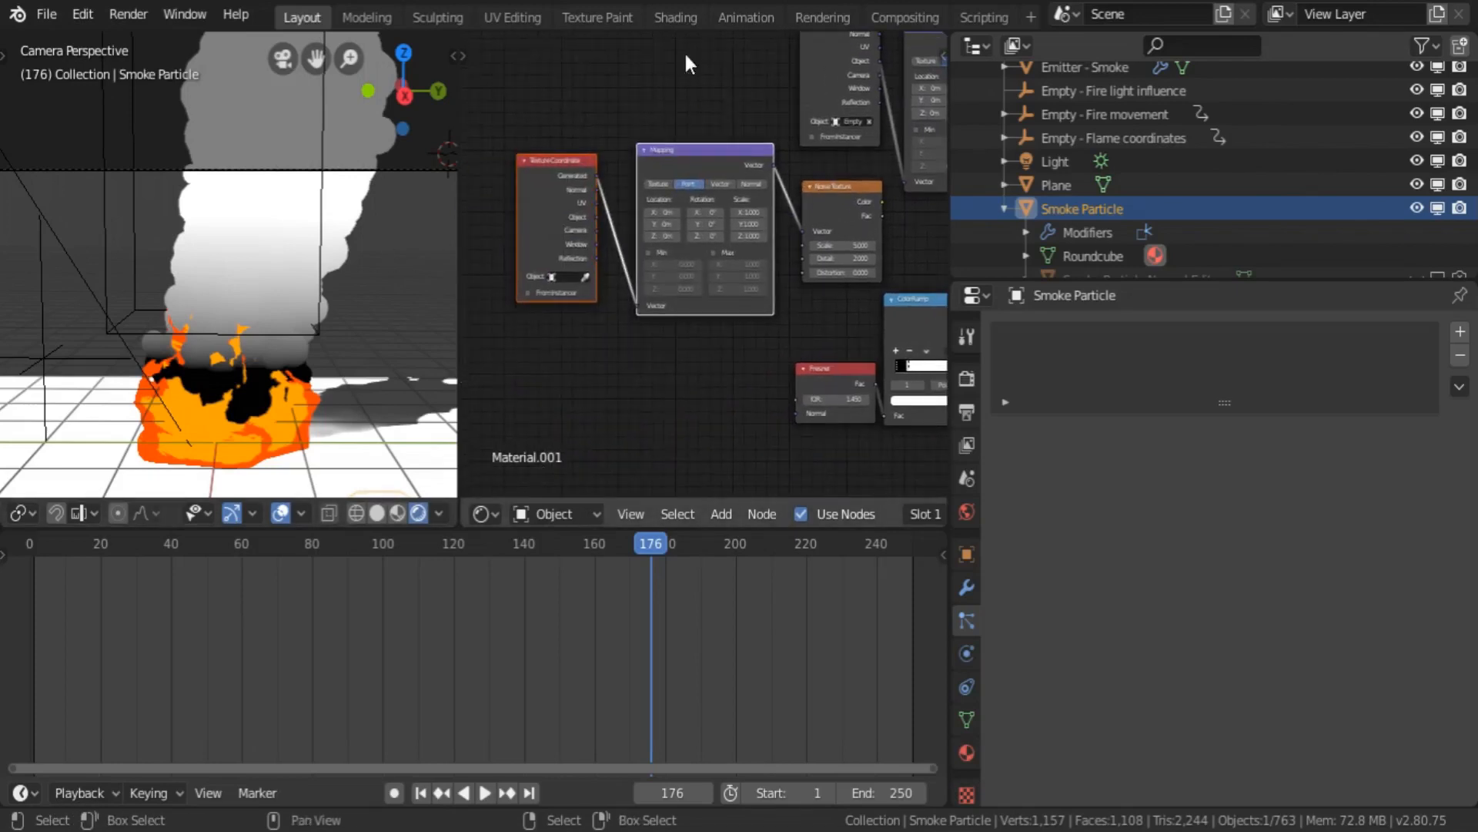
scroll(659, 223, up, 1)
middle_drag(565, 281, 654, 290)
scroll(642, 292, up, 1)
click(584, 301)
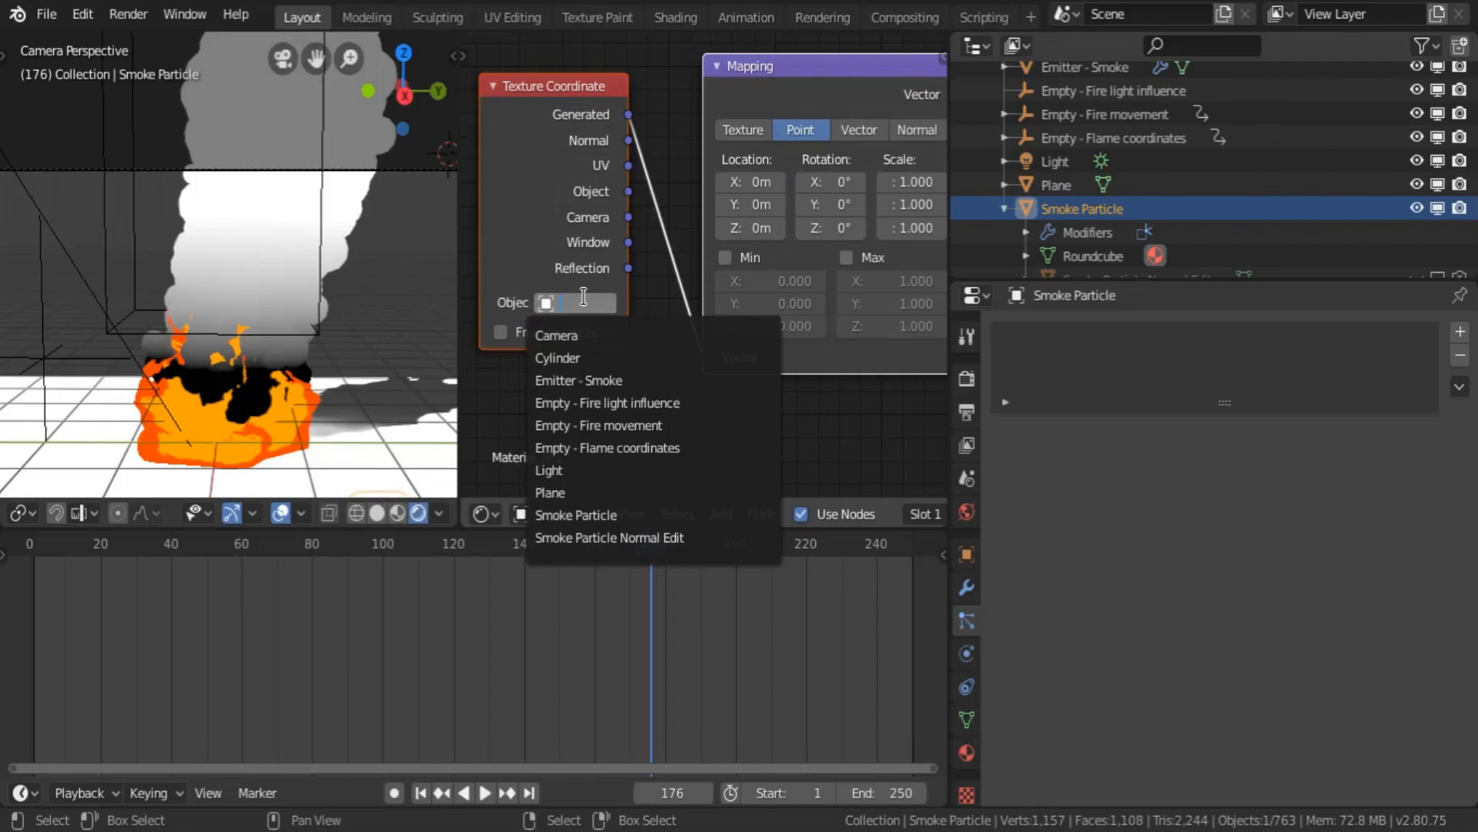
click(609, 425)
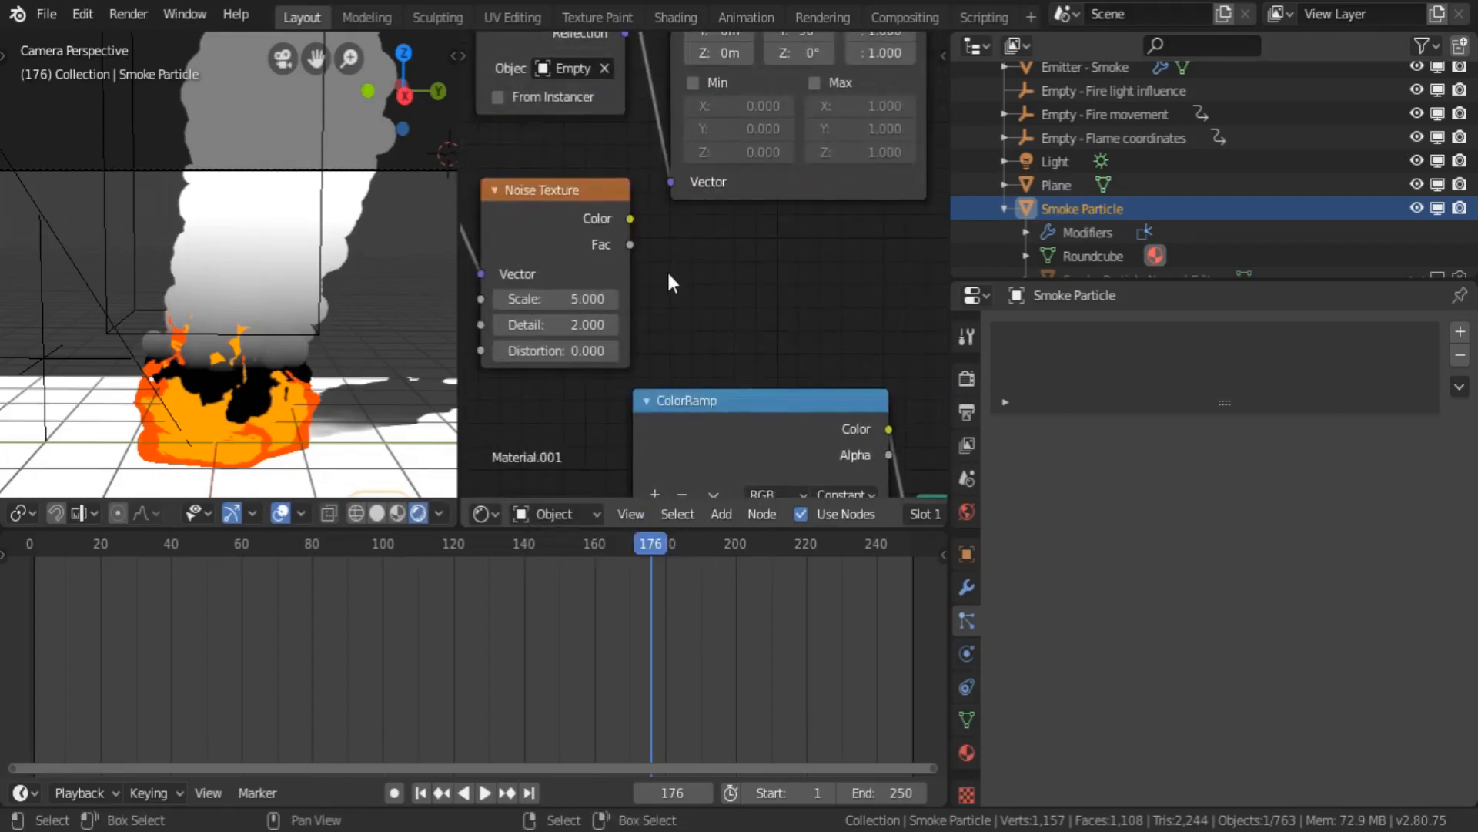
- Preview the Noise Texture on the smoke by feeding its Fac output into the Emission color and playing the animation
scroll(668, 276, down, 2)
middle_drag(667, 290, 605, 316)
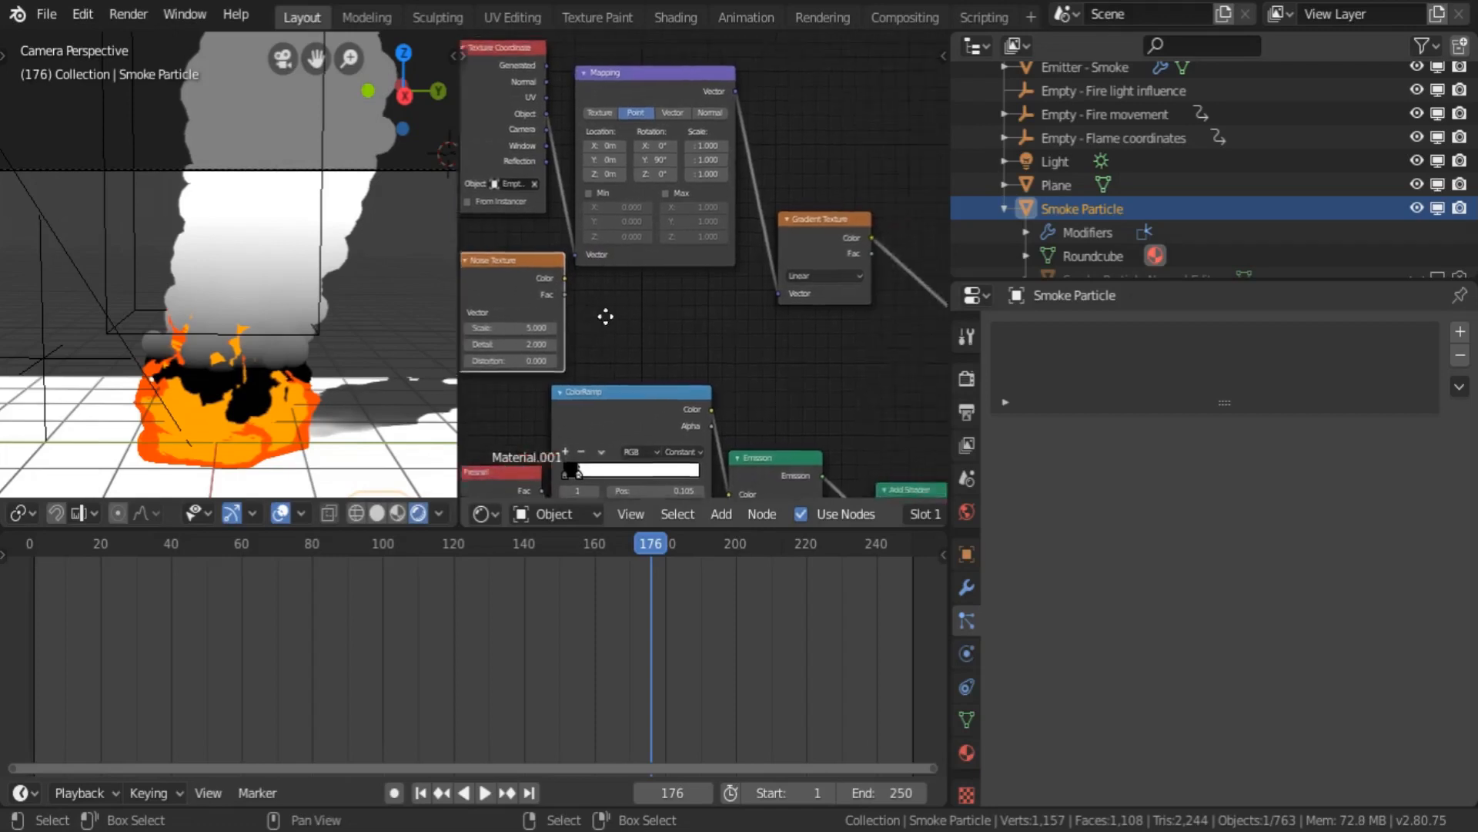
scroll(605, 316, down, 1)
drag(579, 291, 920, 331)
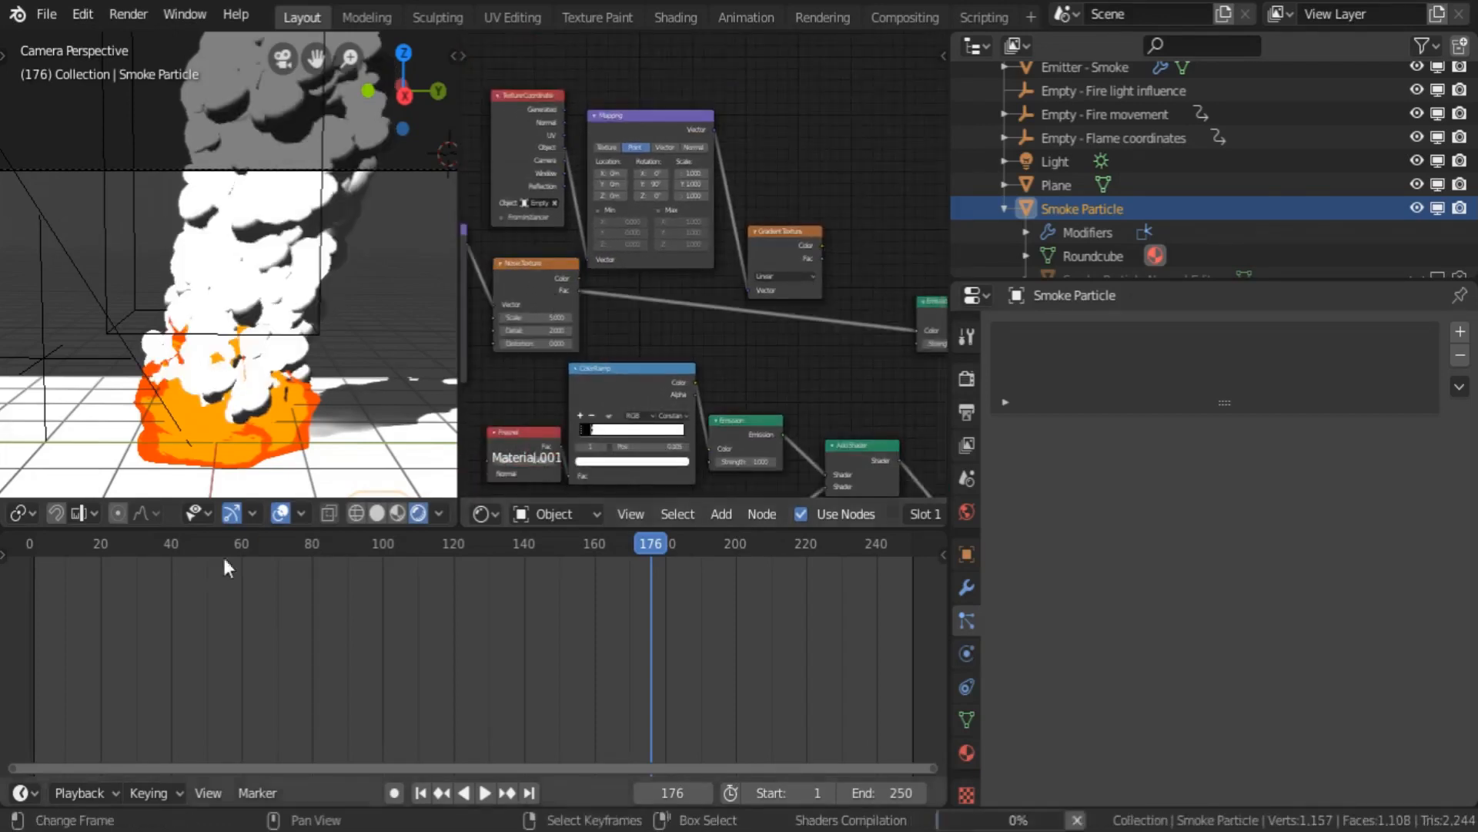
click(239, 609)
key(space)
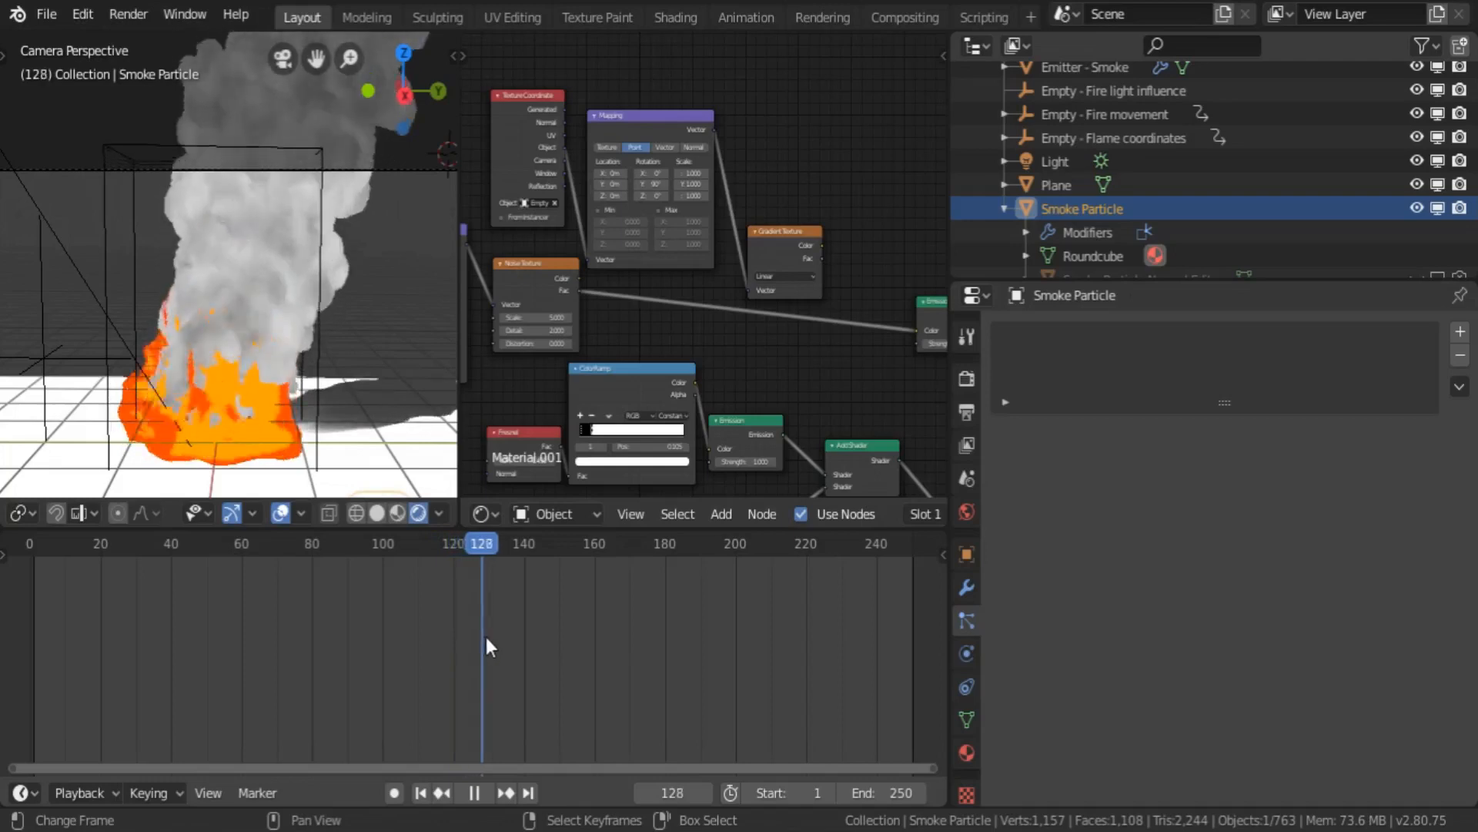
key(space)
- Insert a MixRGB node between the gradient's Mapping and Gradient Texture nodes, with the Noise Texture's Color feeding Color2
middle_drag(663, 333, 588, 327)
scroll(659, 261, up, 2)
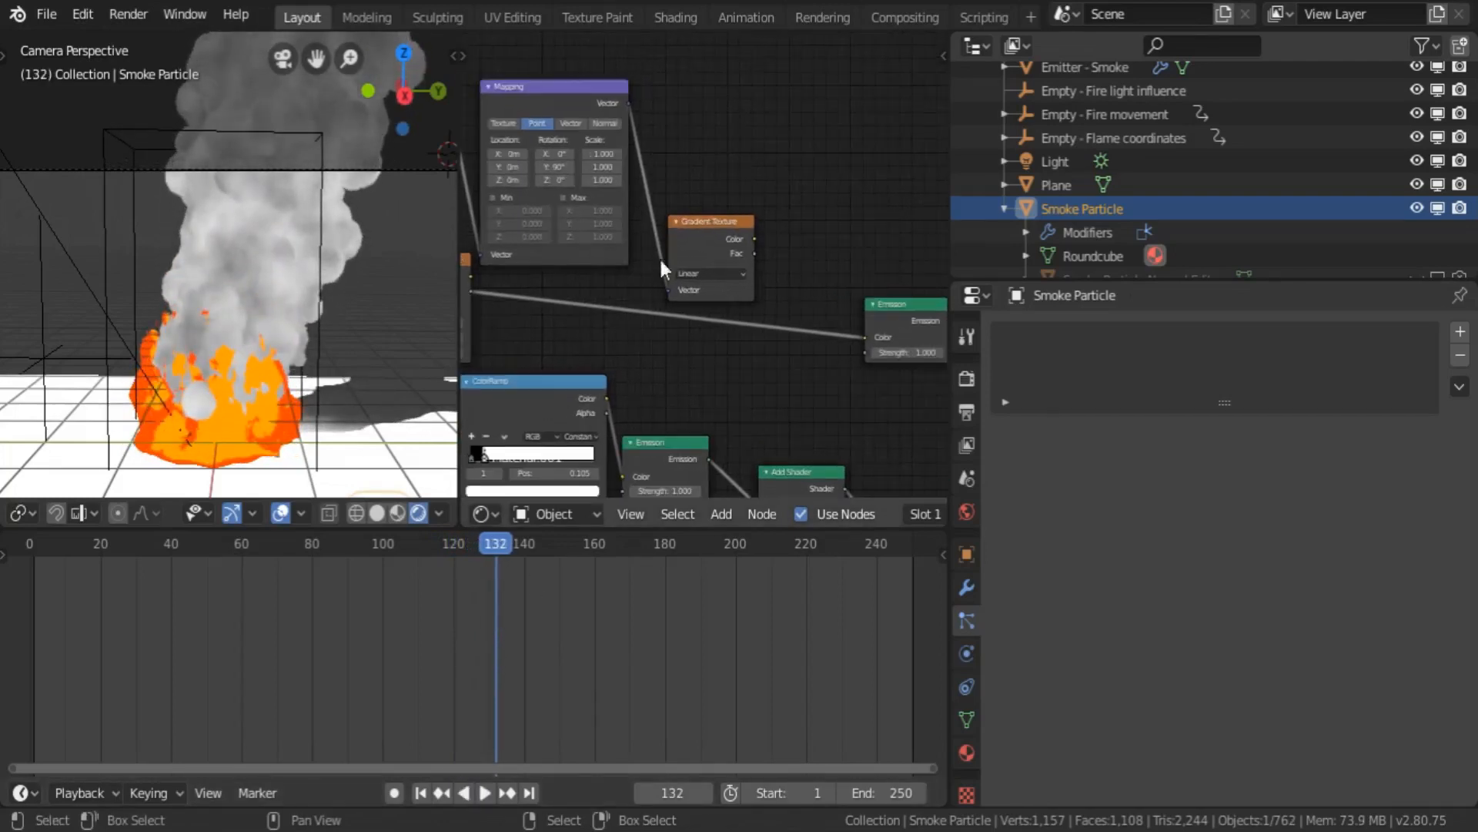
drag(730, 237, 785, 144)
key(shift+a)
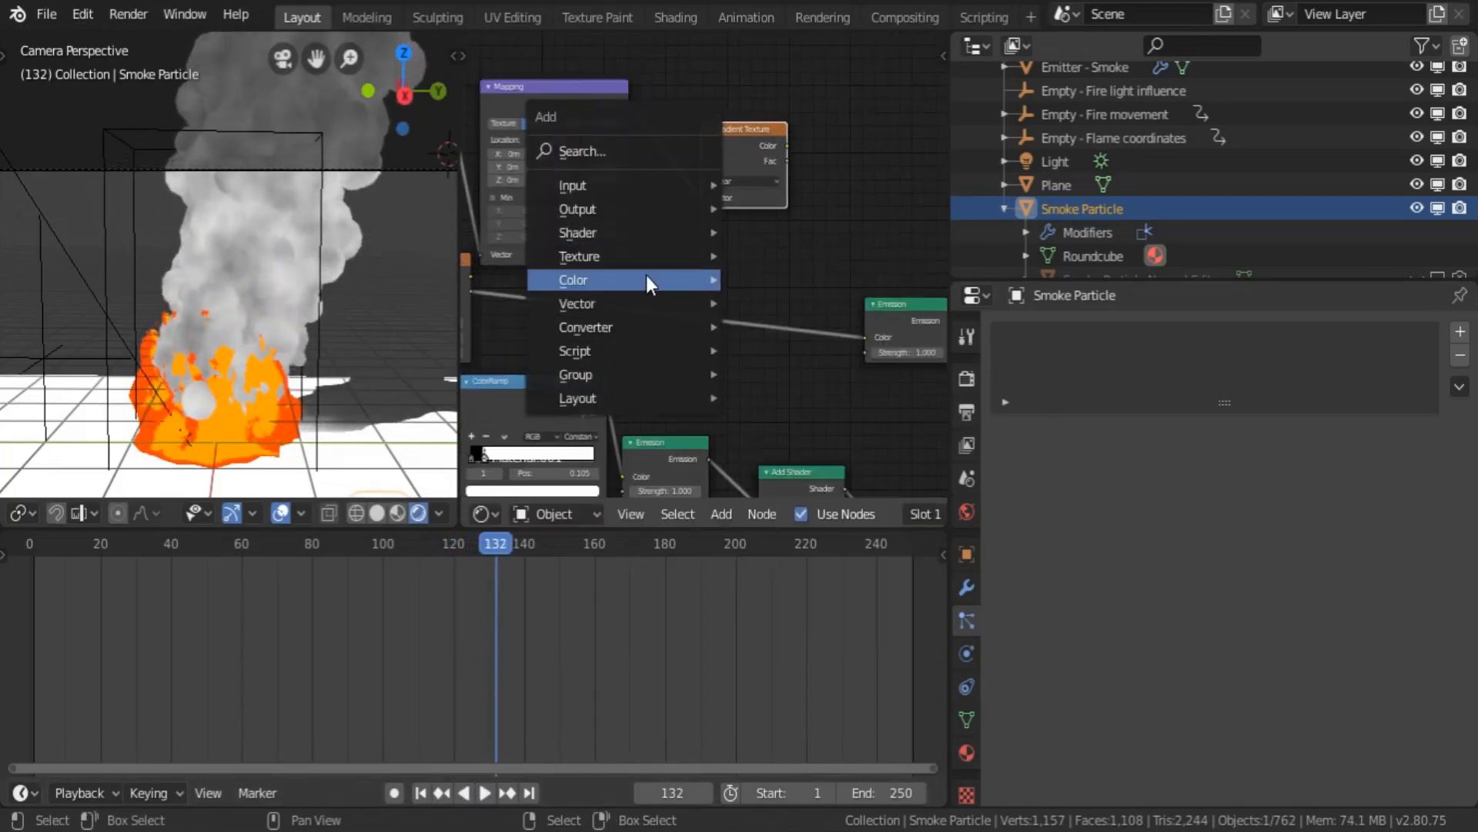
mouse_move(646, 277)
click(801, 415)
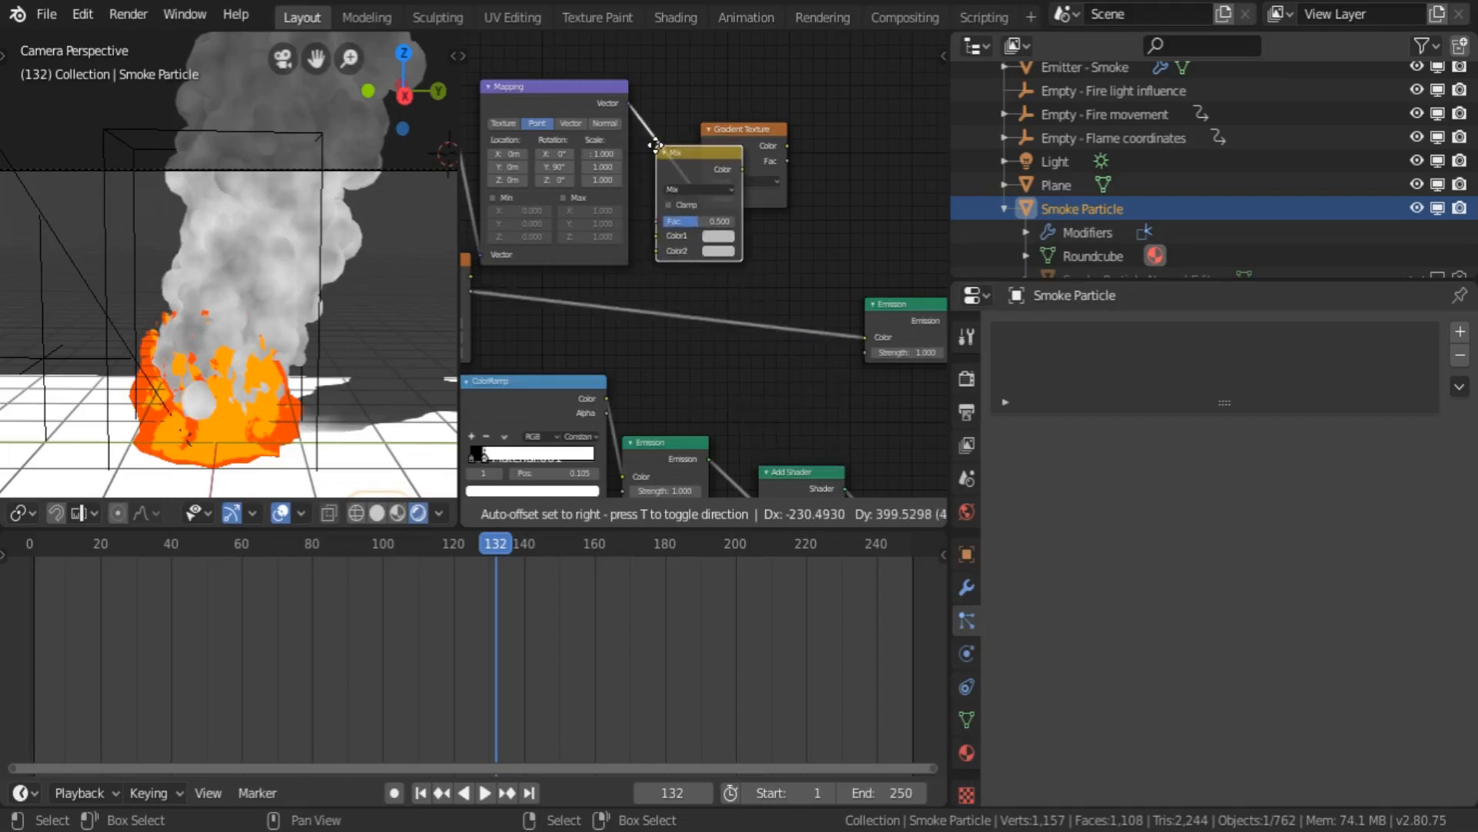
click(676, 146)
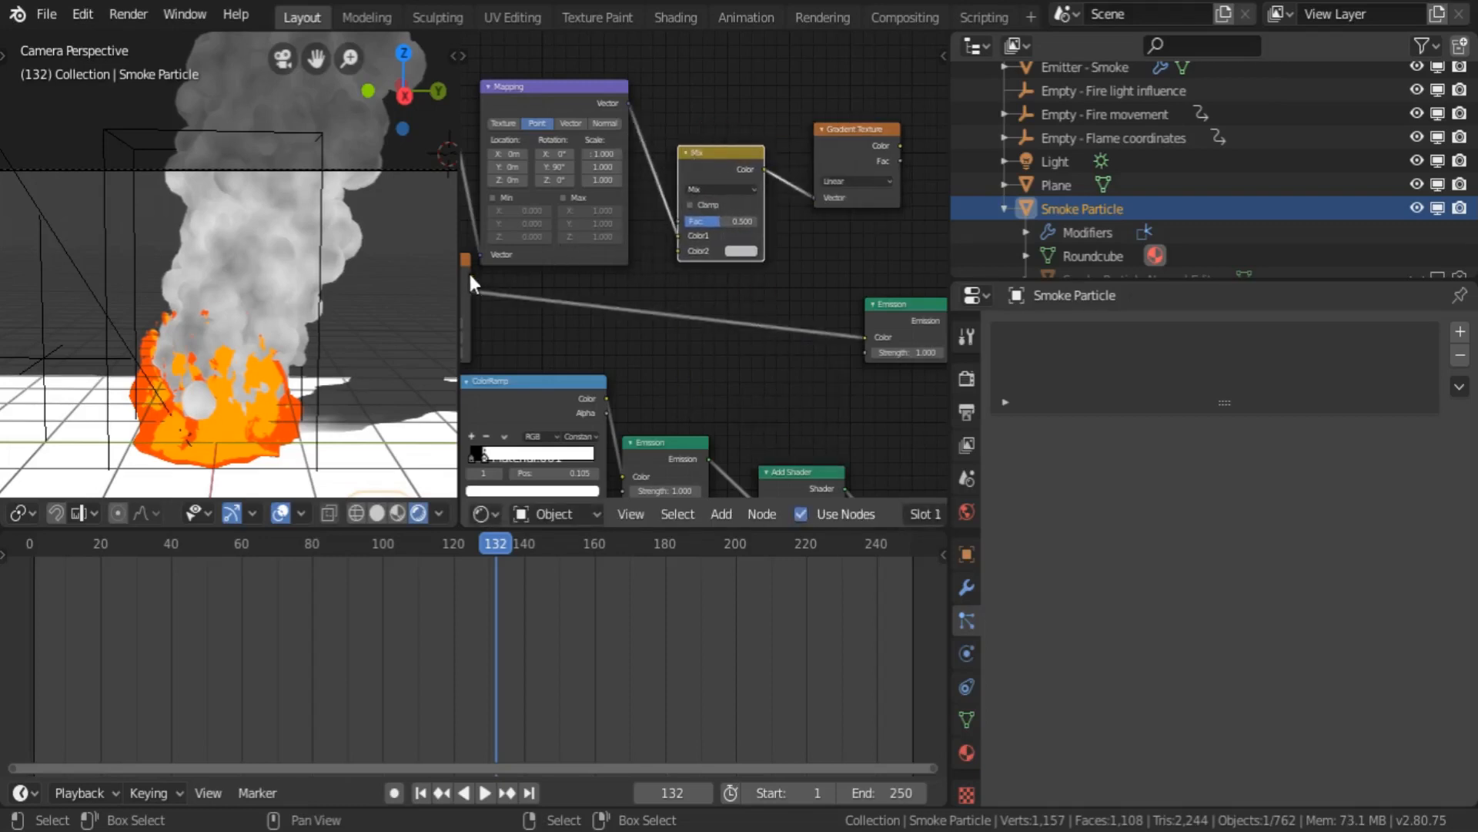
drag(468, 271, 686, 253)
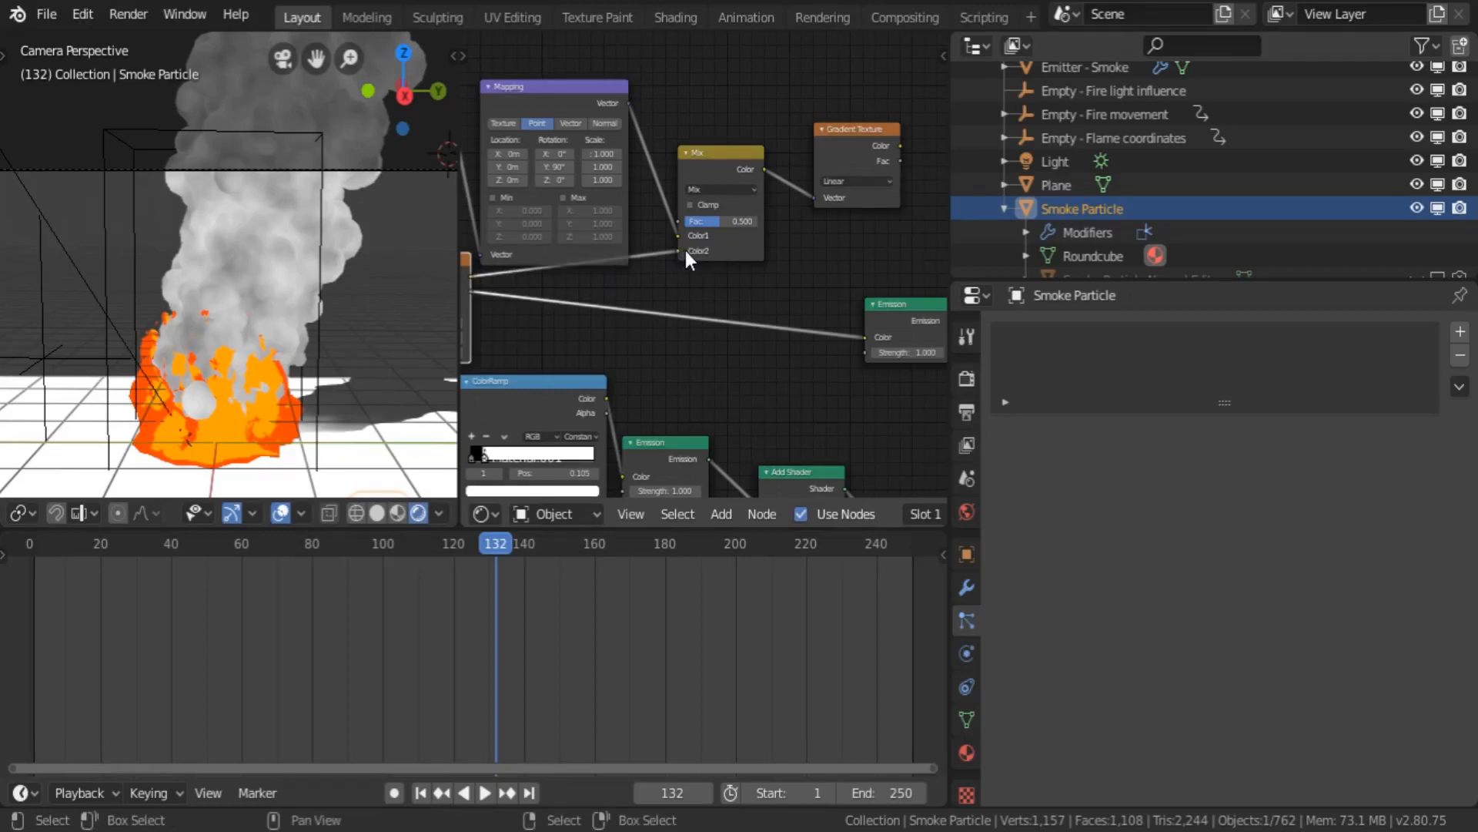
- Feed the Gradient Texture's Fac into the Emission color and lower the Mix node's factor to about 0.3
middle_drag(752, 132, 765, 173)
scroll(744, 251, up, 3)
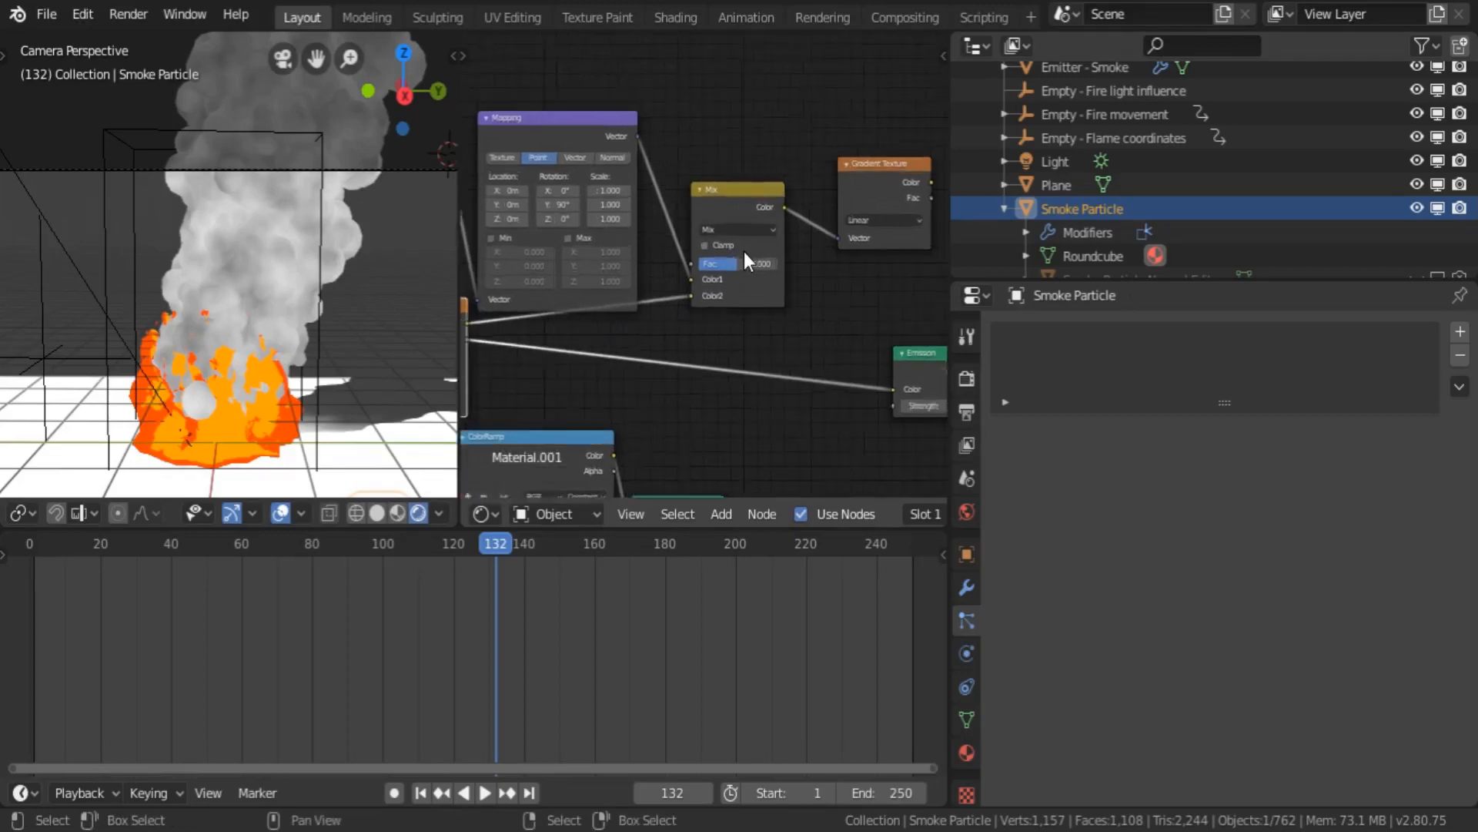
middle_drag(871, 231, 660, 213)
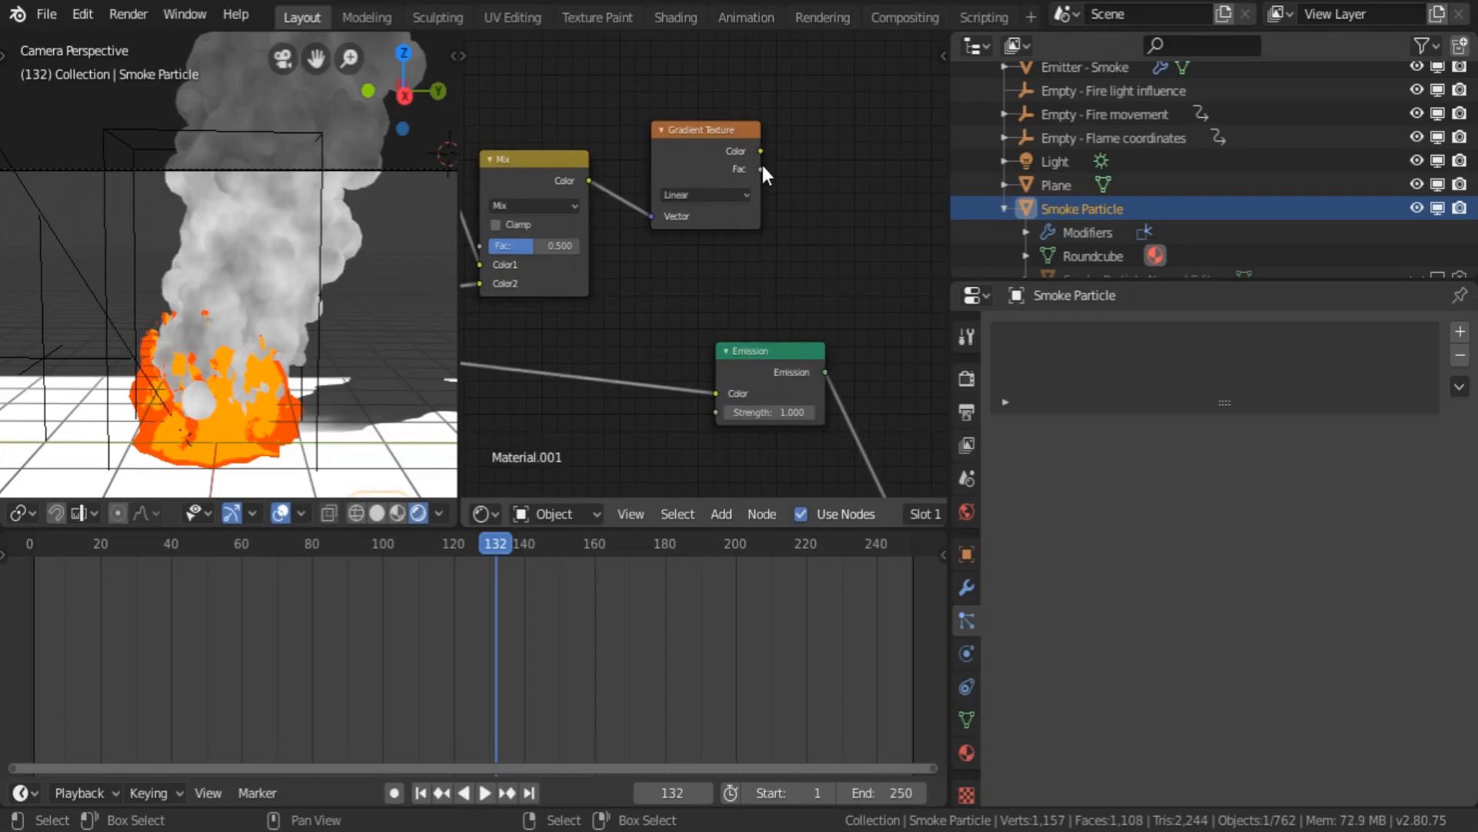
drag(763, 164, 723, 391)
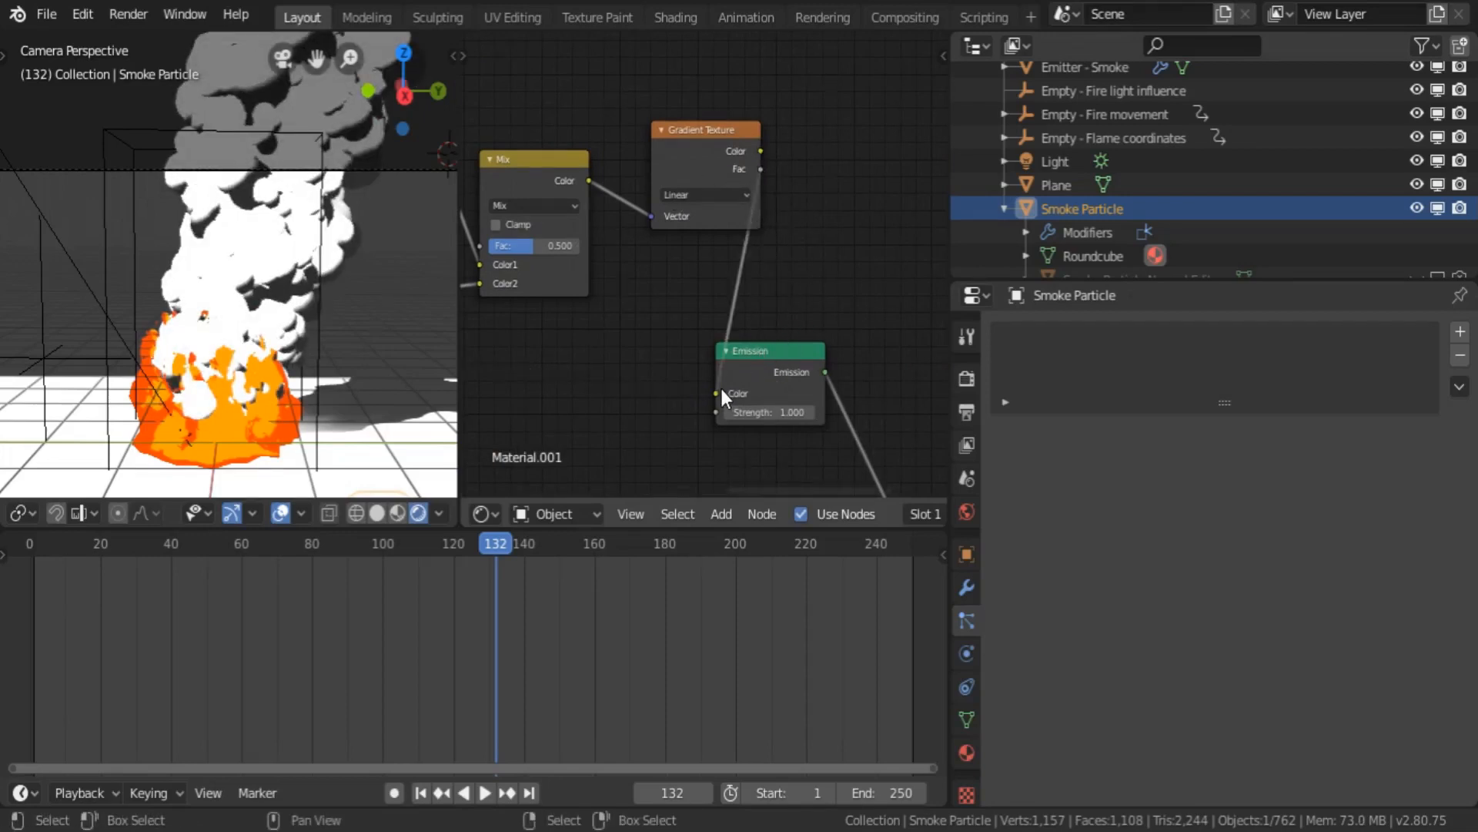
middle_drag(704, 388, 709, 350)
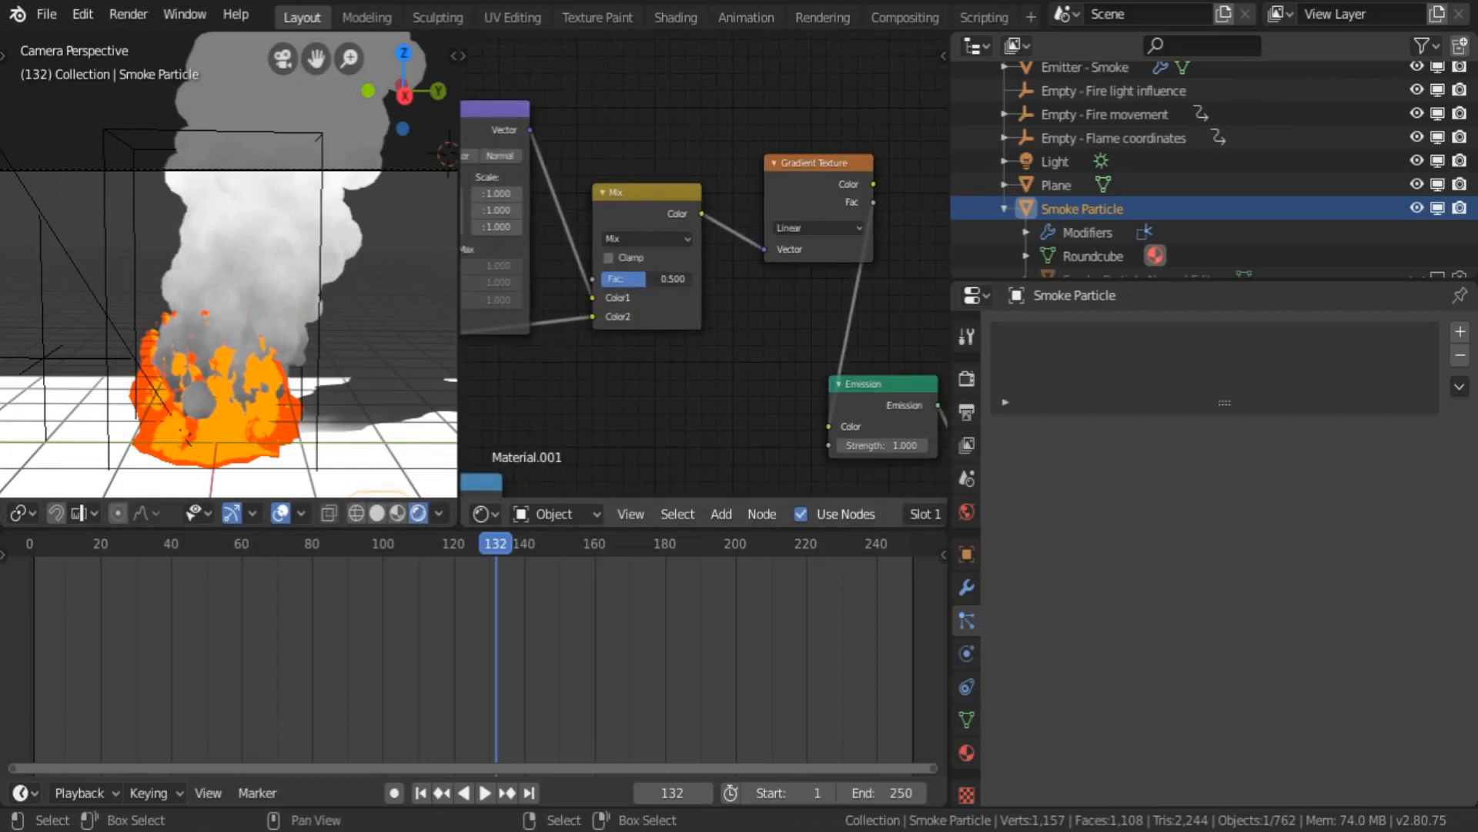
mouse_move(645, 279)
mouse_down()
mouse_move(615, 279)
mouse_move(629, 279)
mouse_up()
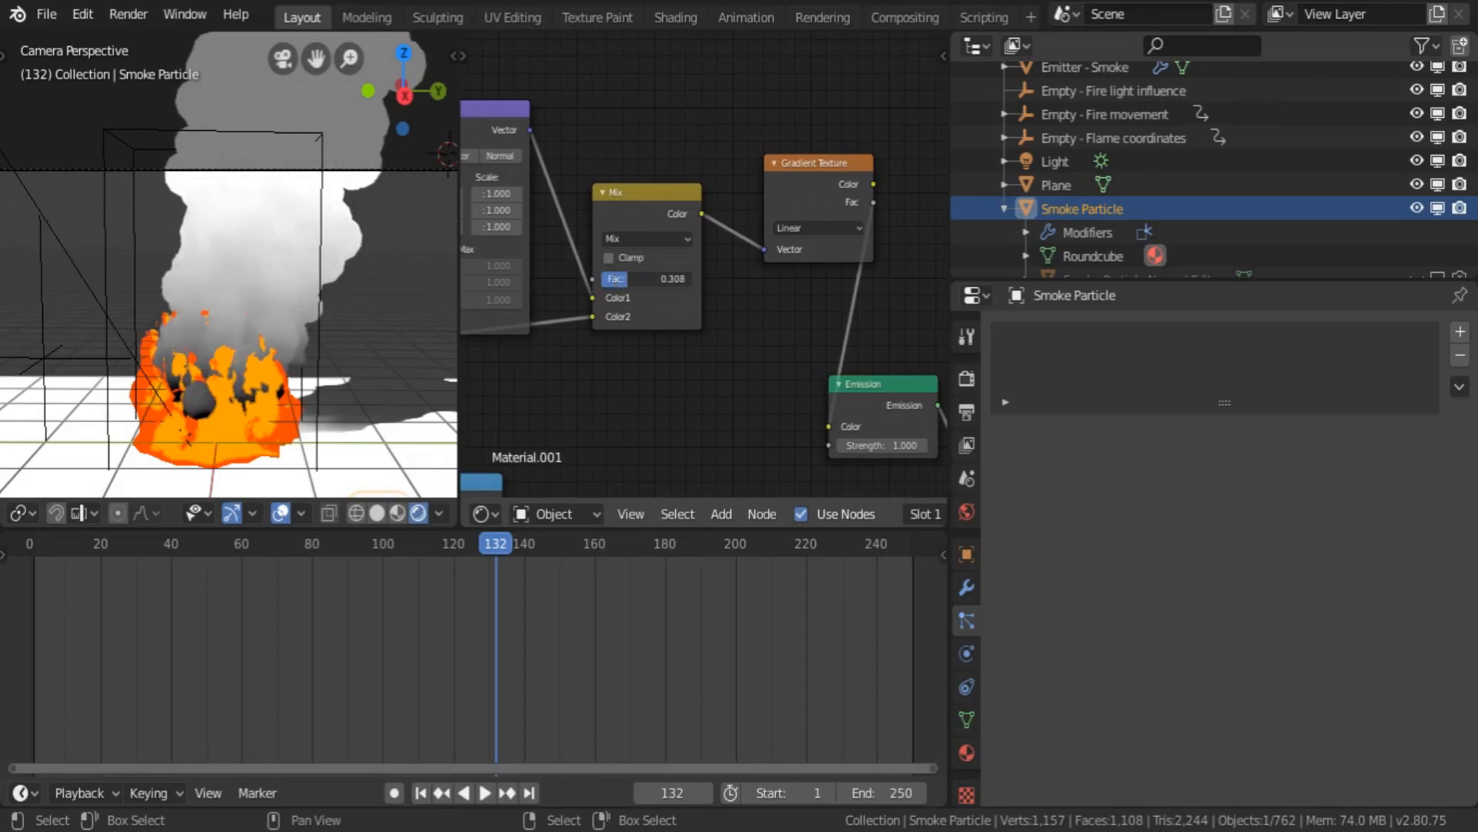
- Insert a ColorRamp between the Gradient Texture and the Emission node, with its black stop at position 0.195
middle_drag(673, 399, 449, 365)
middle_drag(702, 333, 698, 250)
scroll(698, 250, down, 7)
drag(819, 428, 978, 435)
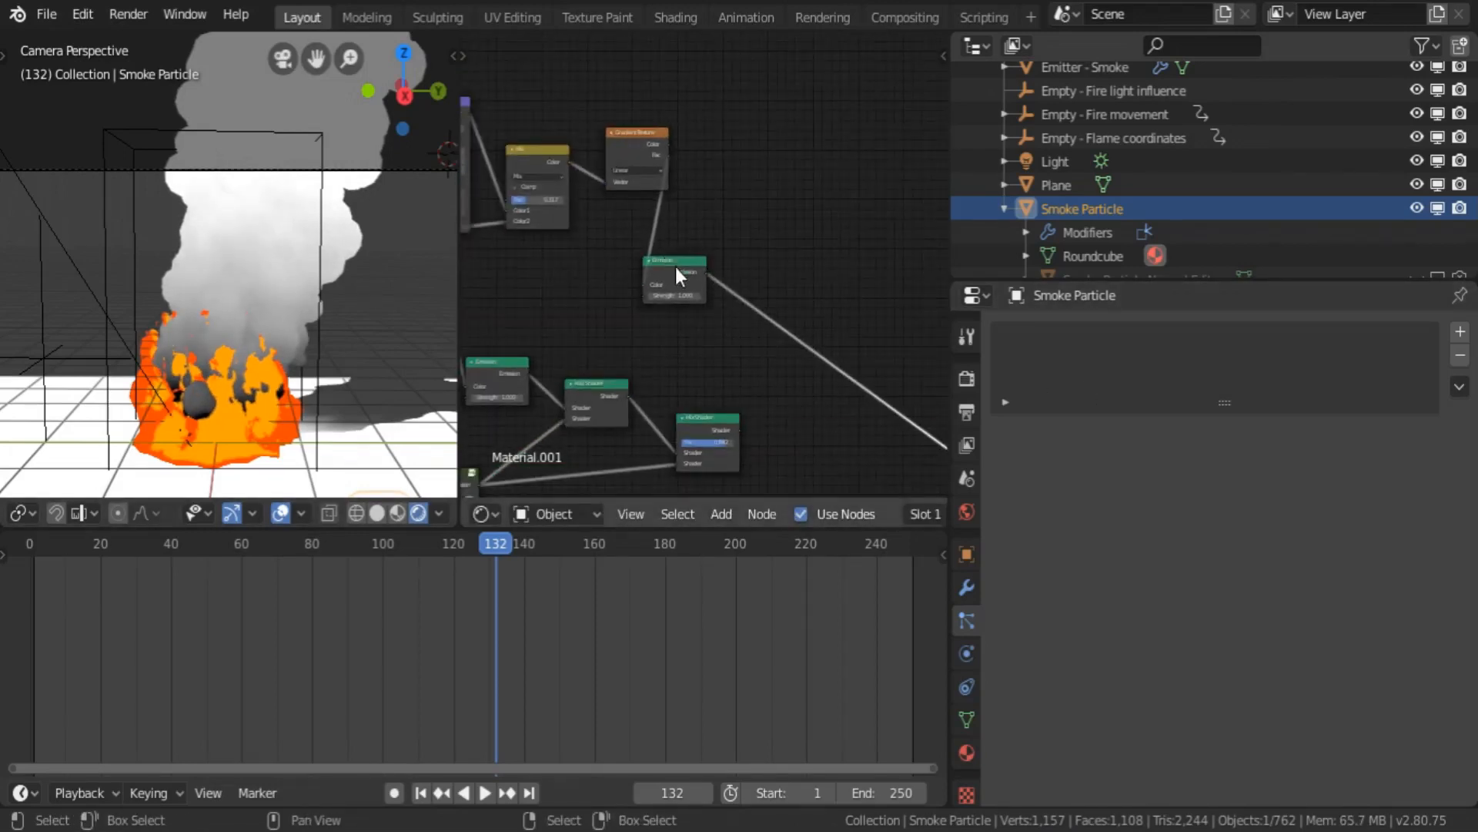
drag(677, 267, 860, 258)
key(shift+a)
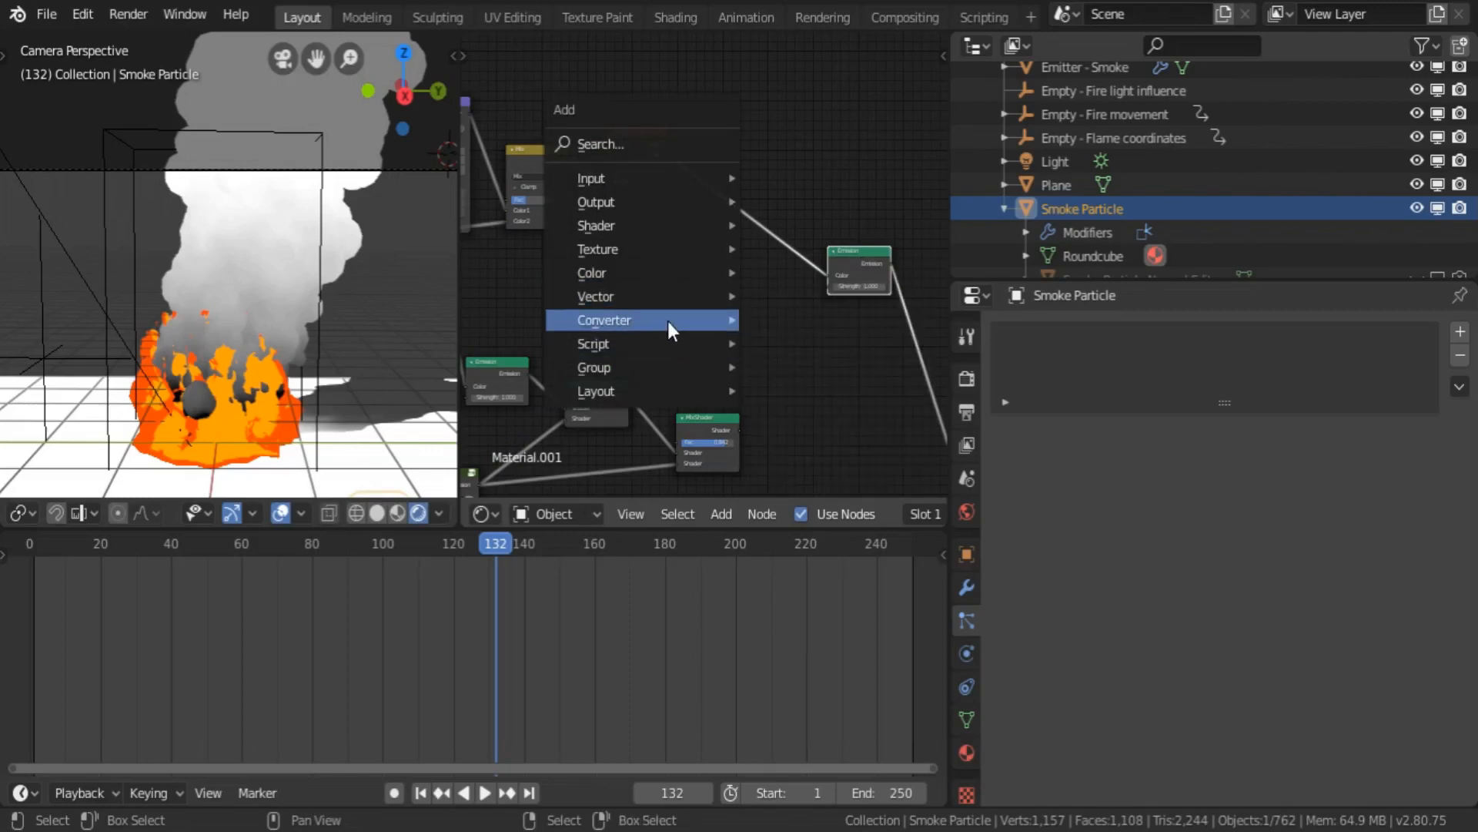
mouse_move(670, 320)
click(802, 348)
click(654, 231)
scroll(645, 350, up, 4)
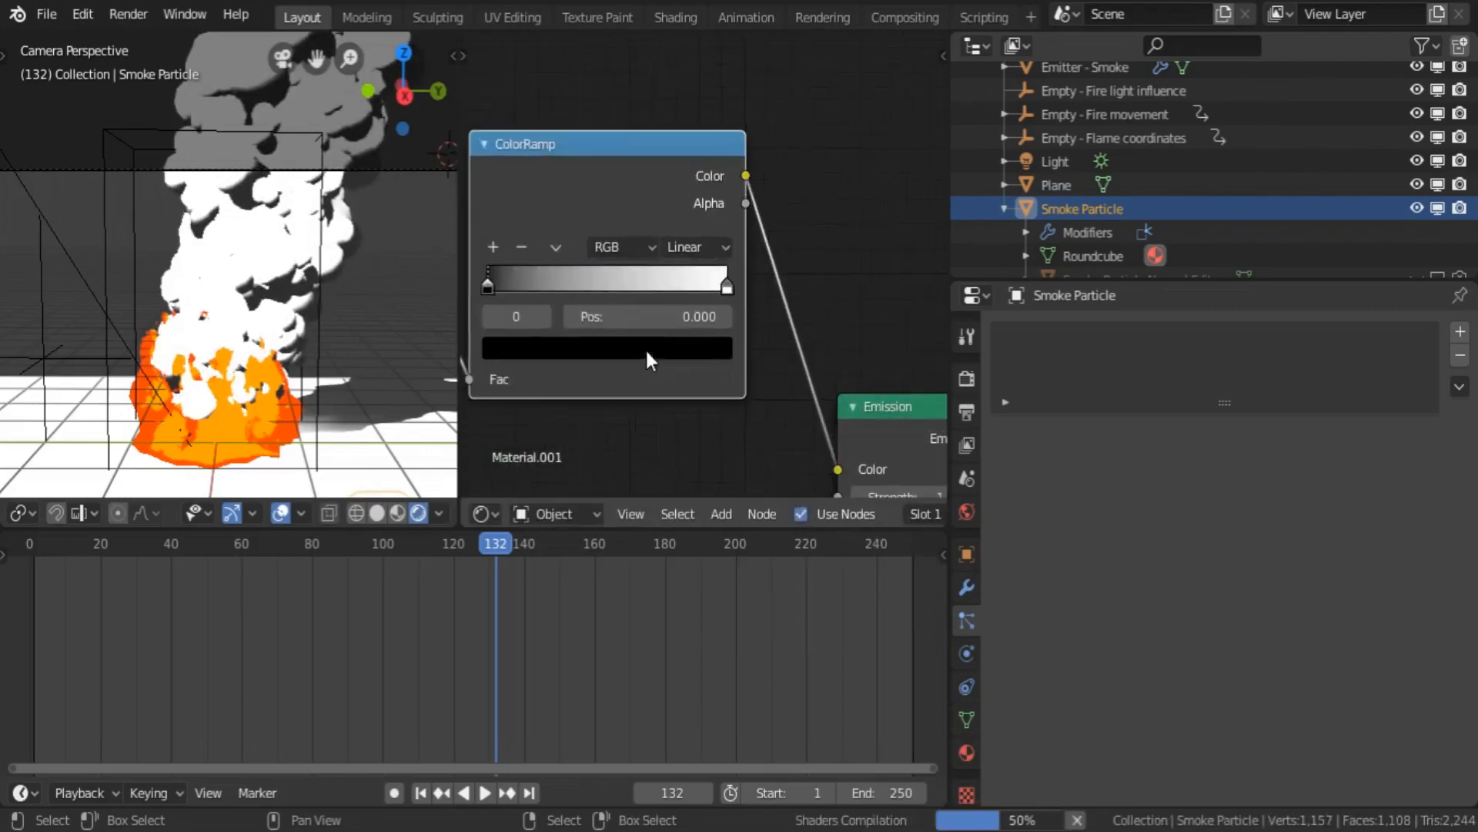
drag(549, 291, 601, 287)
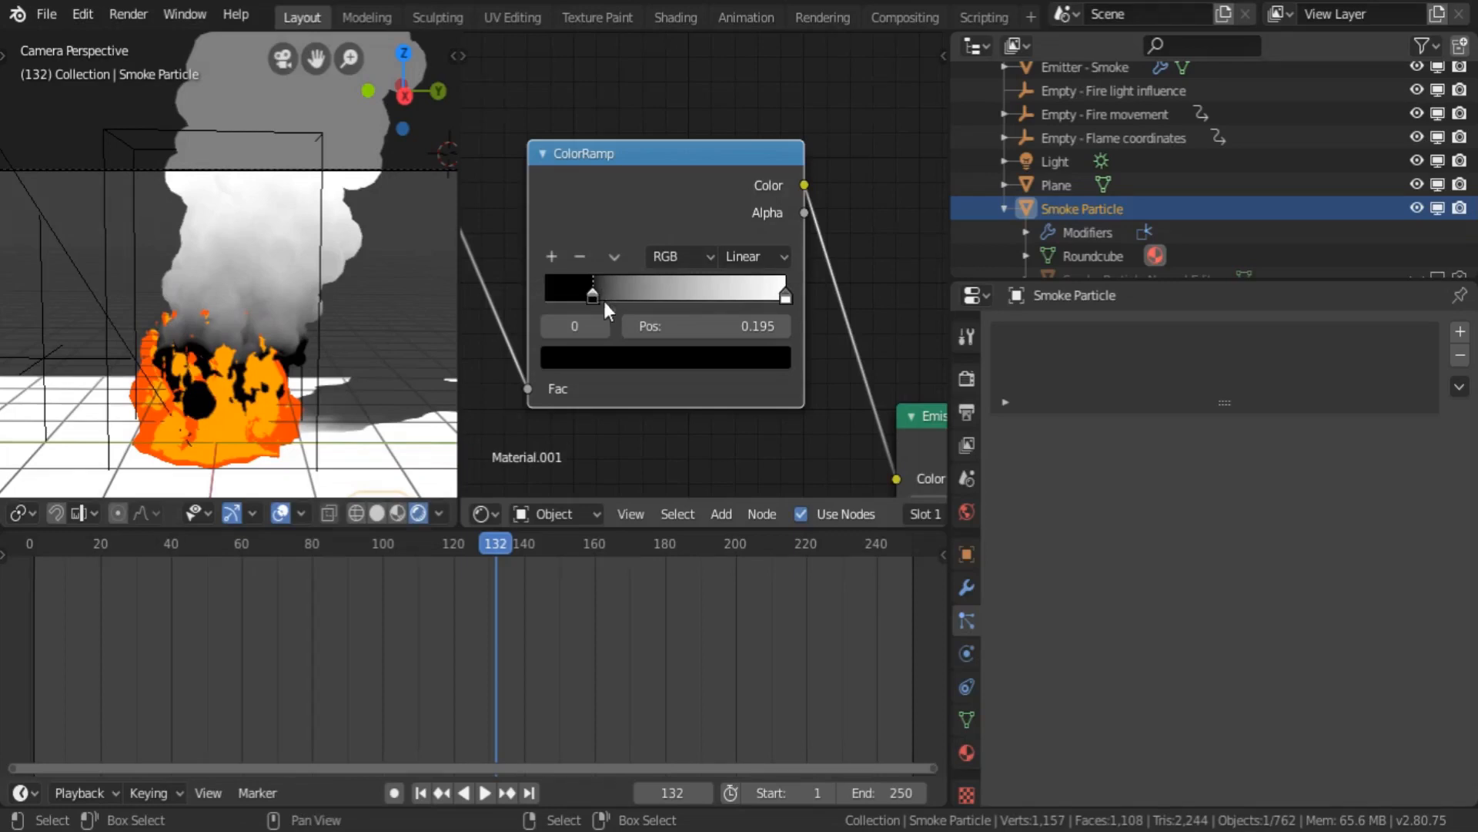
- Set the Noise Texture's scale to 10 and play the animation to check the distorted gradient
middle_drag(627, 289, 799, 262)
middle_drag(509, 258, 870, 245)
mouse_move(557, 288)
middle_down()
mouse_move(909, 240)
mouse_move(670, 396)
middle_up()
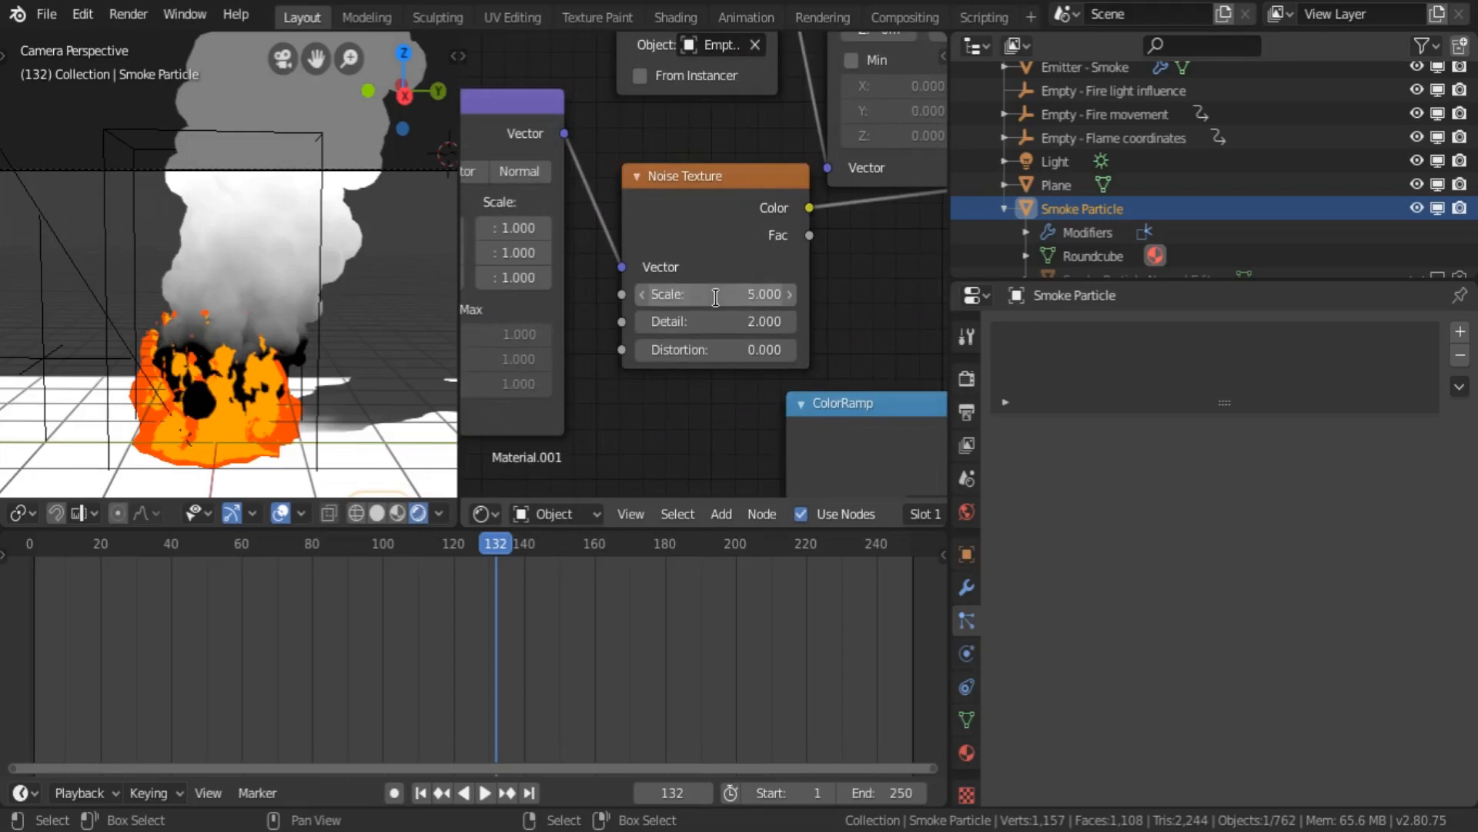
click(715, 296)
key(Return)
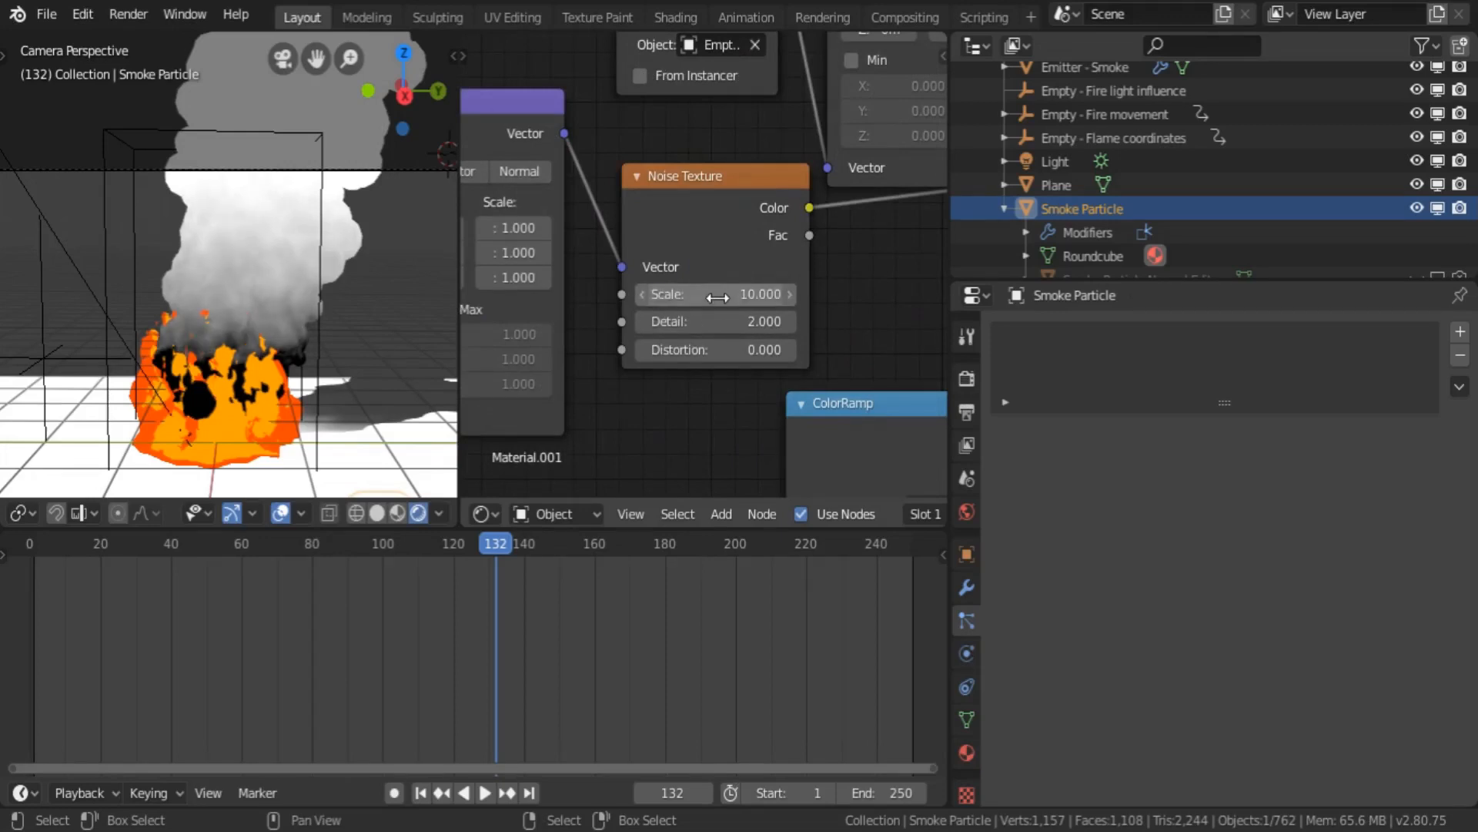
key(space)
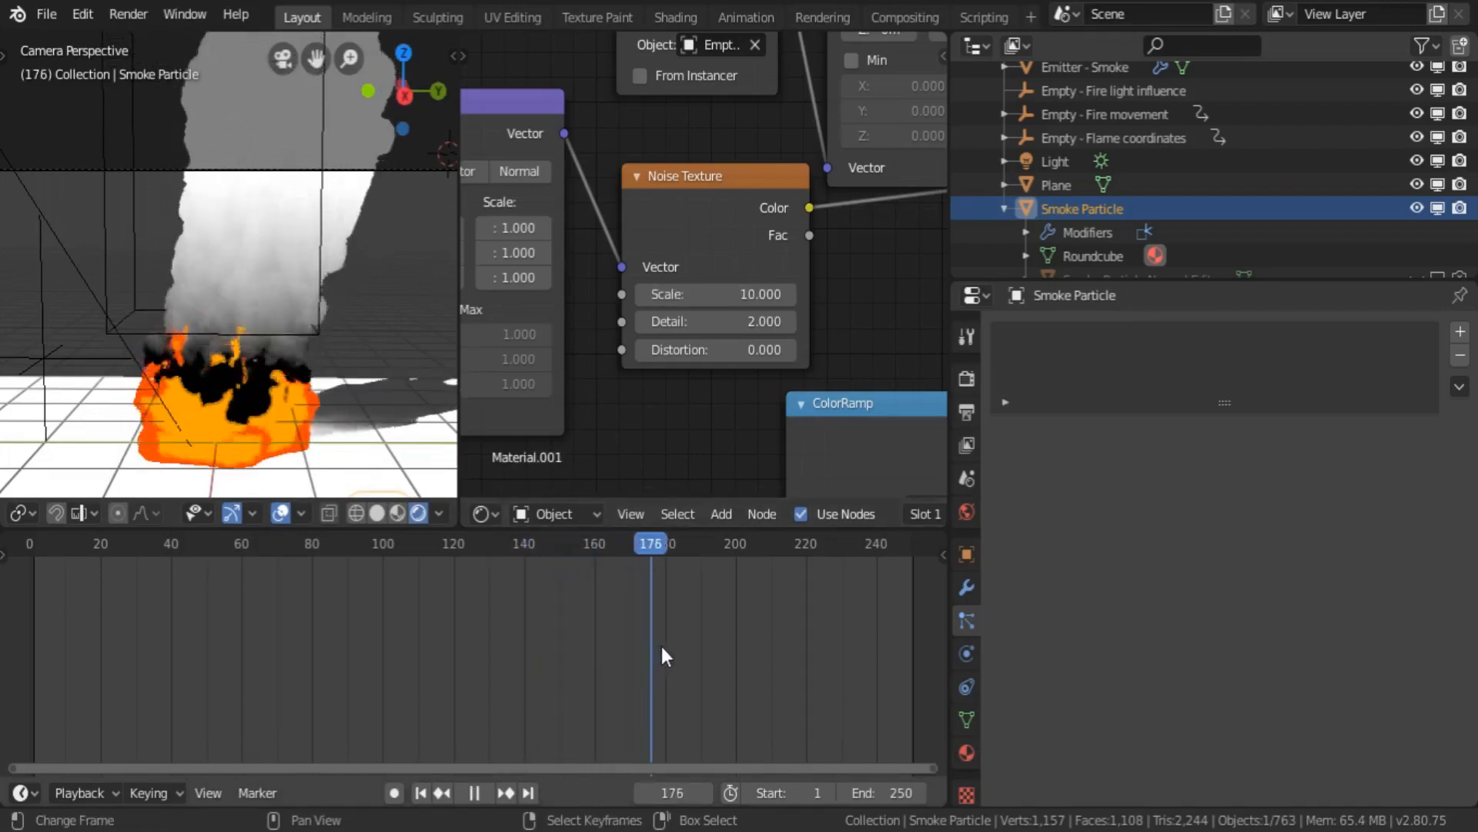
key(space)
- Move the new ColorRamp's white stop to position 0 and give it the flame's orange, shifted slightly toward yellow
middle_drag(704, 335, 699, 401)
middle_drag(811, 343, 459, 298)
middle_drag(778, 304, 652, 285)
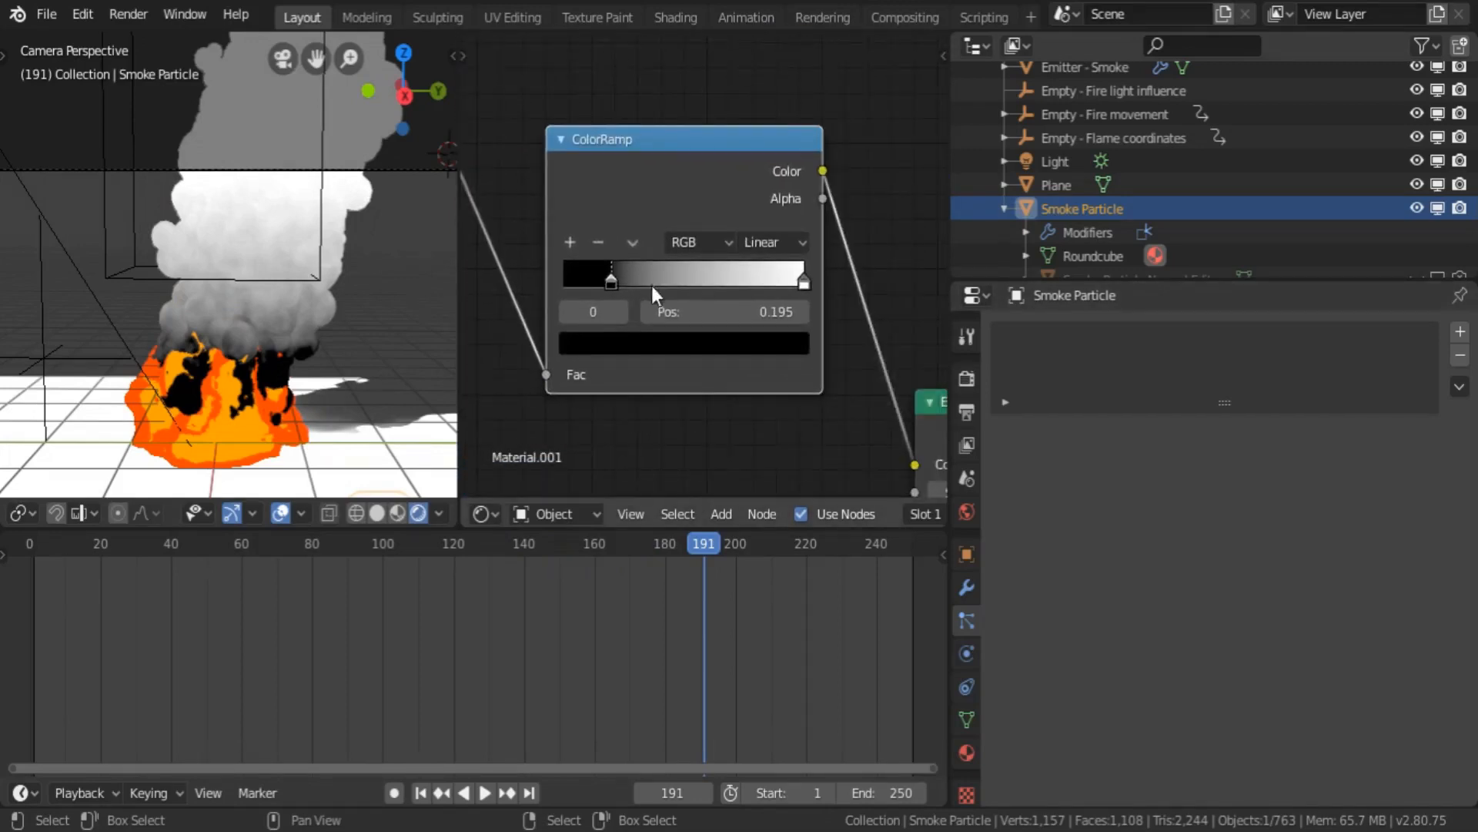
drag(801, 279, 498, 277)
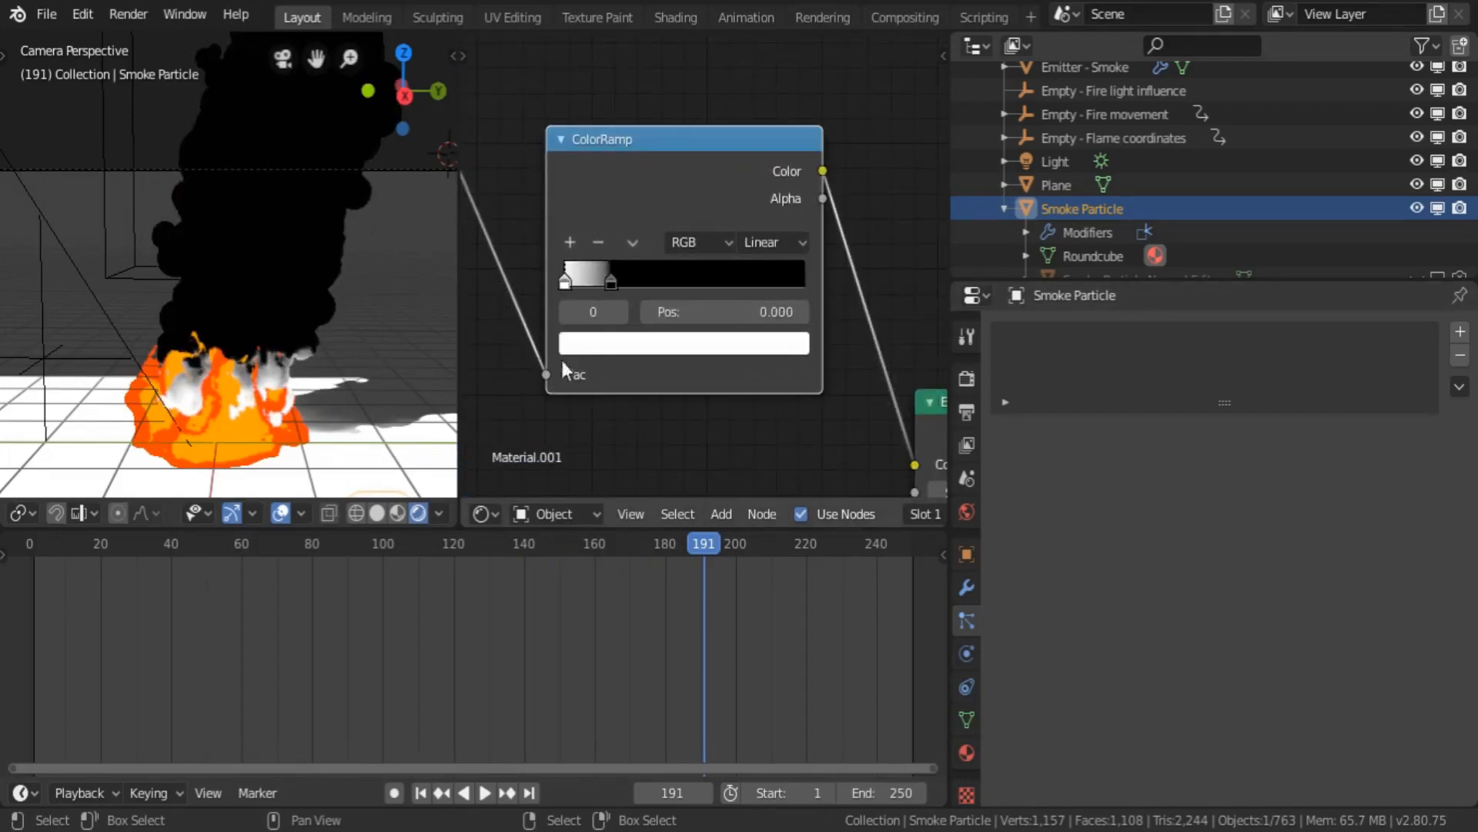
click(601, 345)
drag(658, 462, 586, 515)
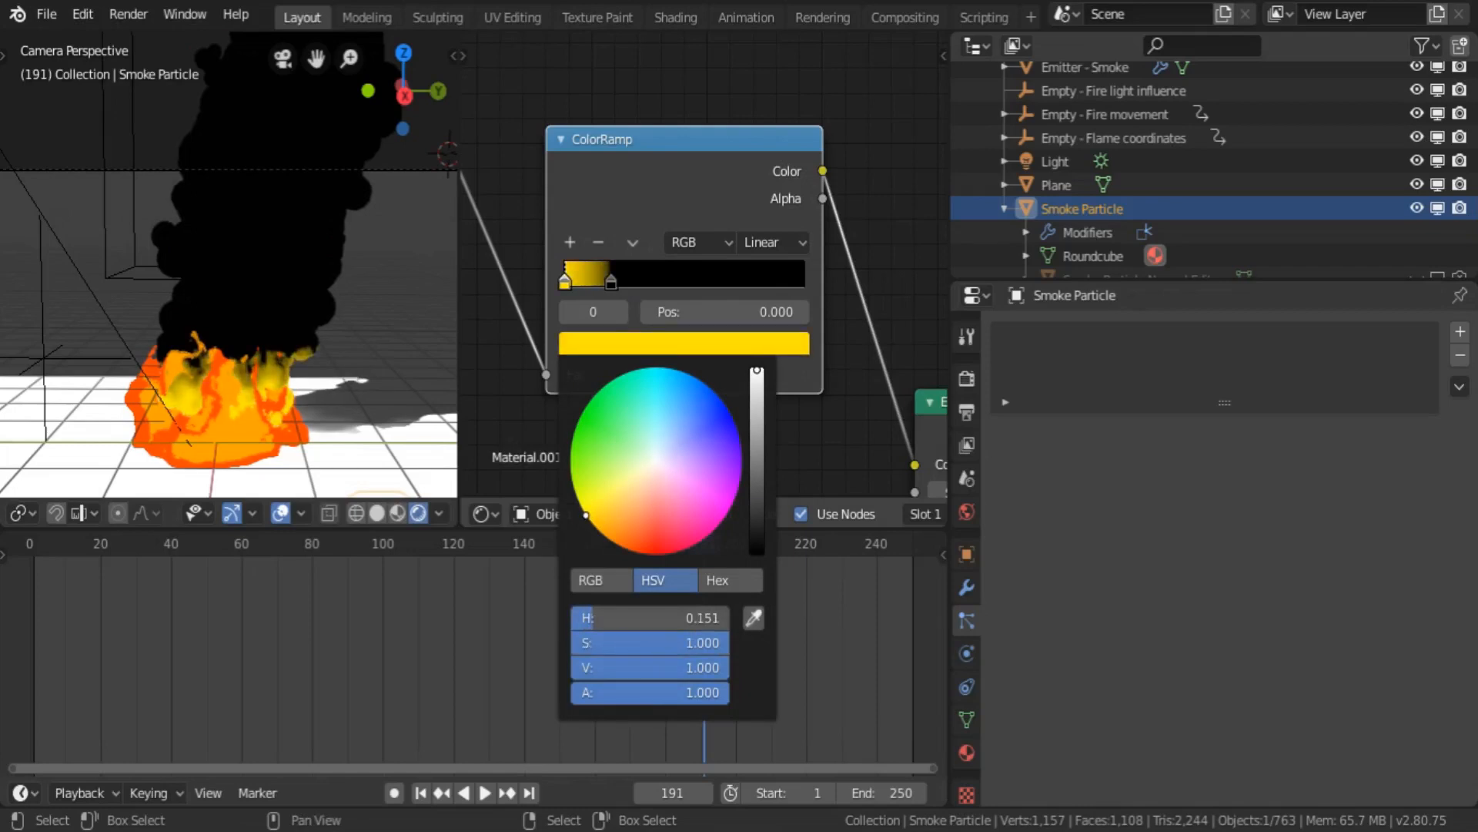
click(754, 618)
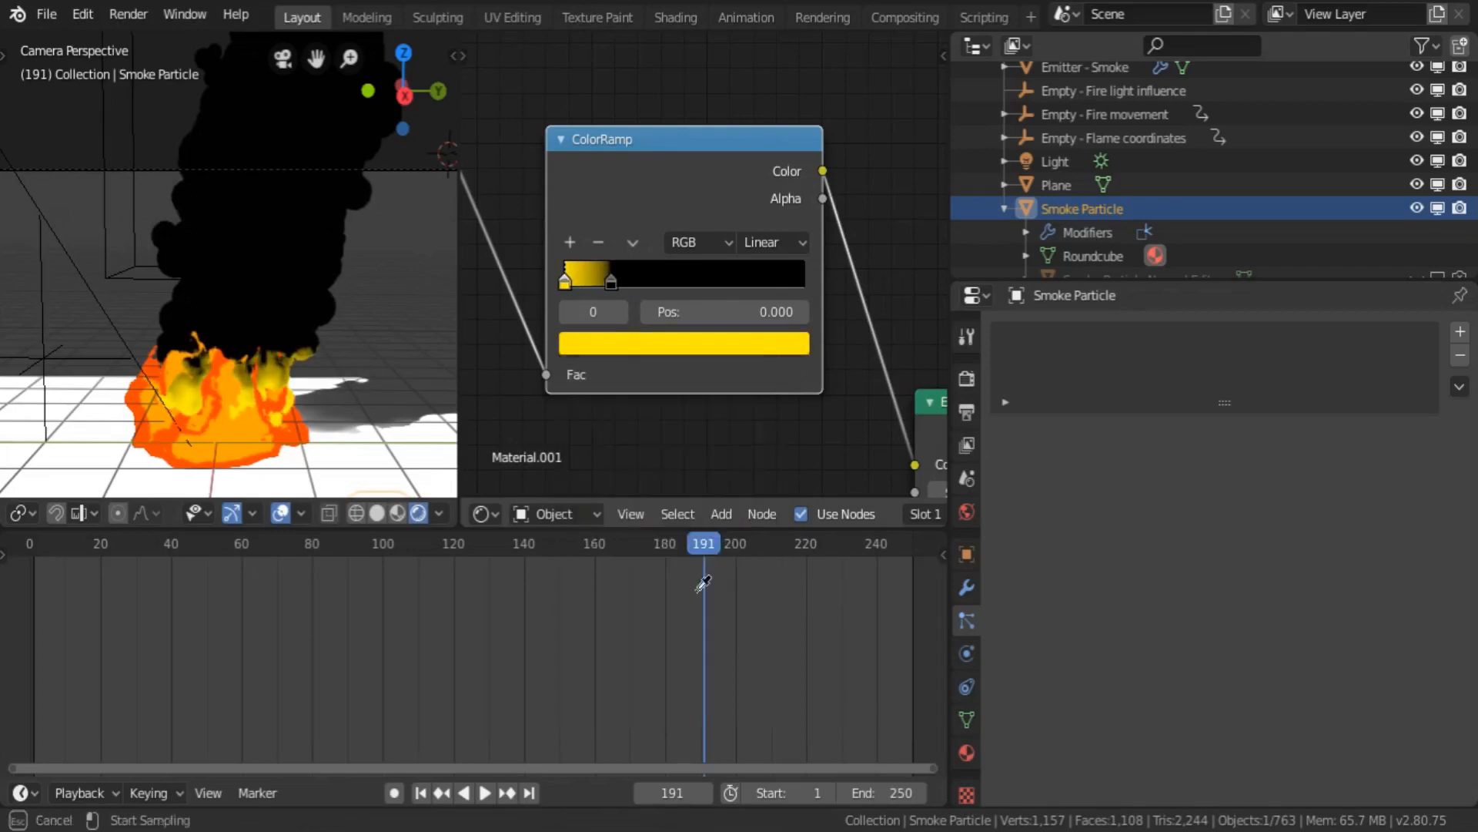
click(235, 425)
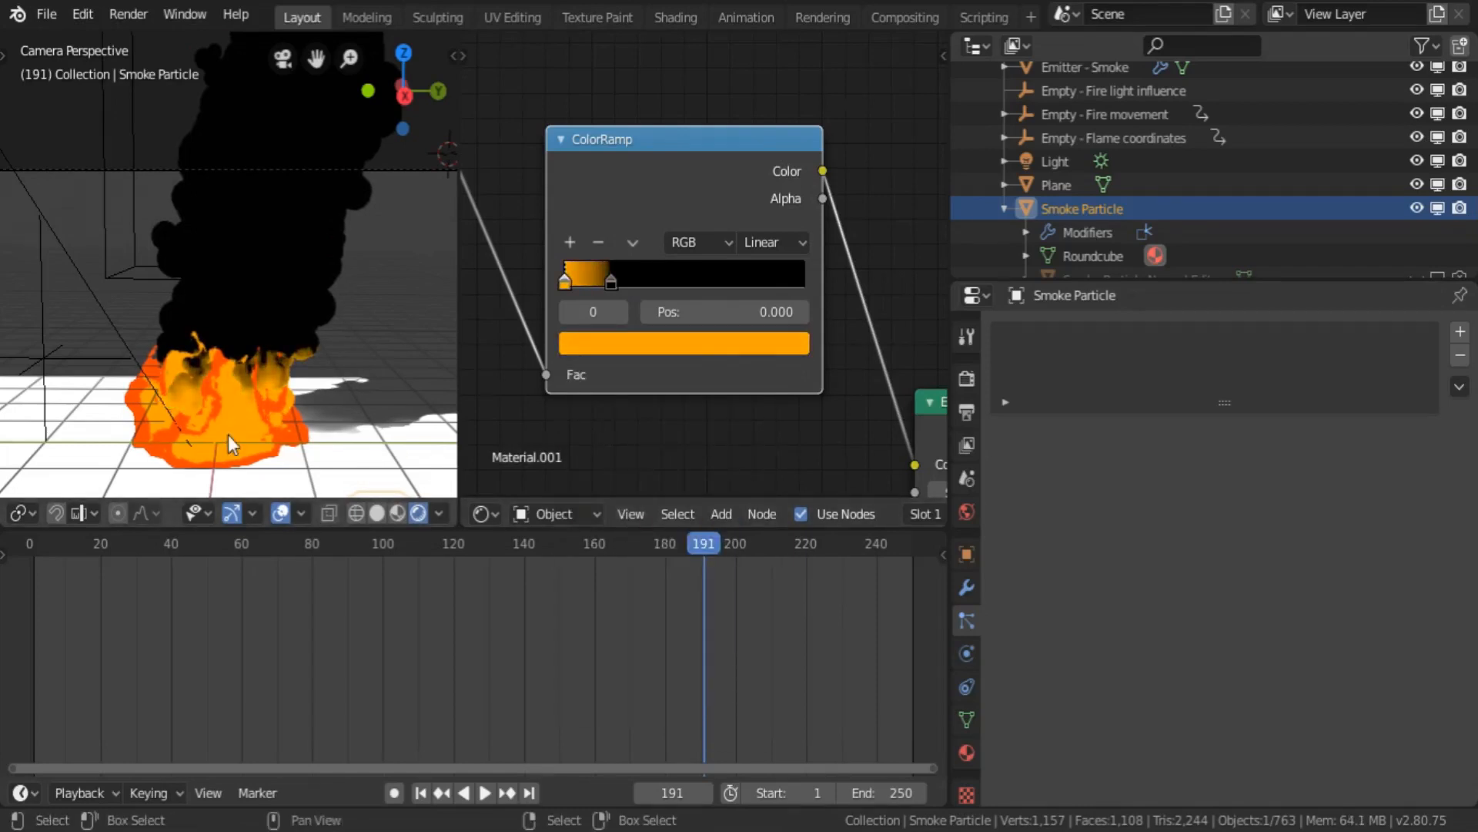
click(784, 345)
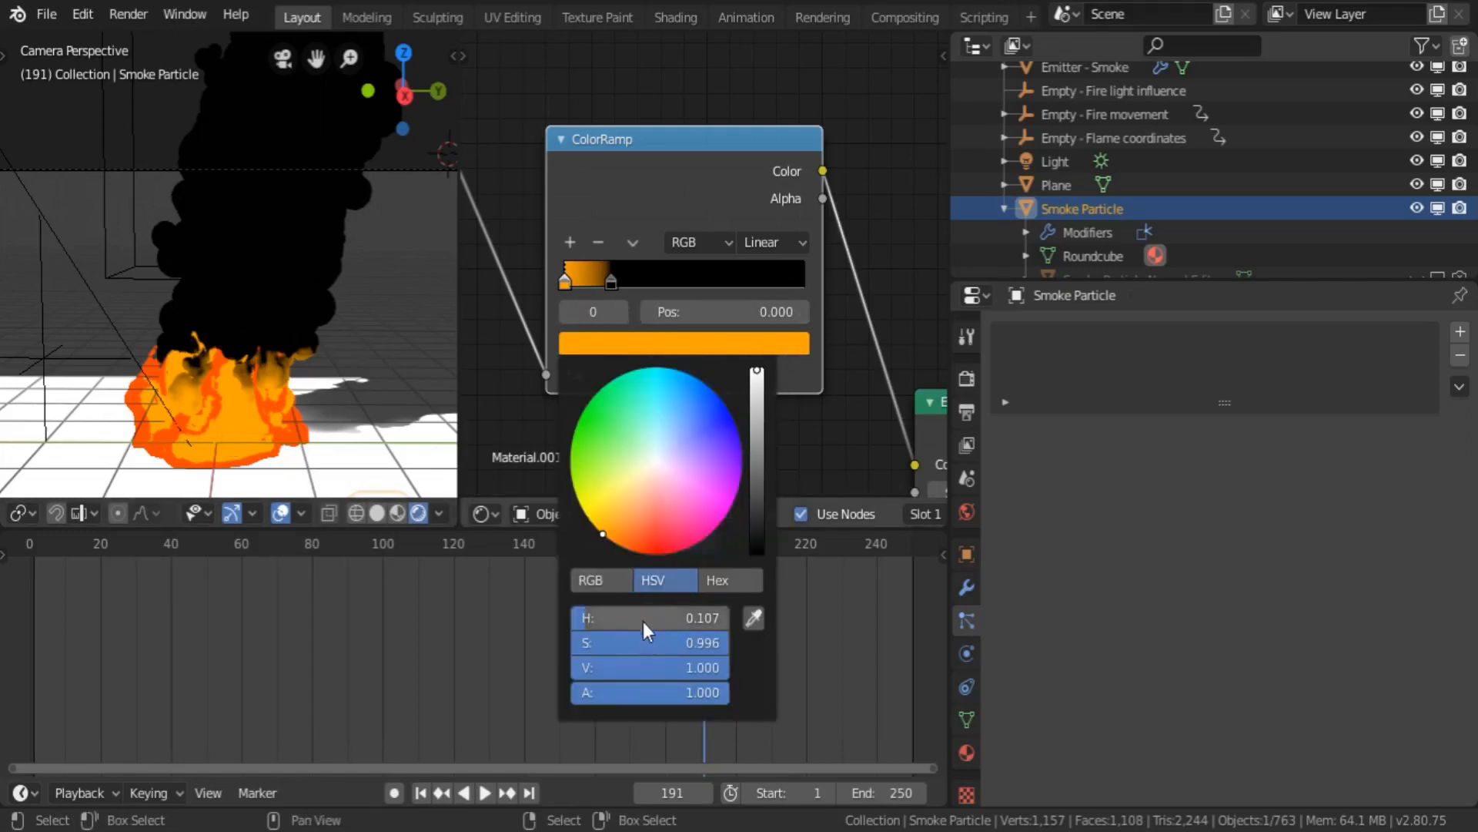
drag(650, 619, 652, 619)
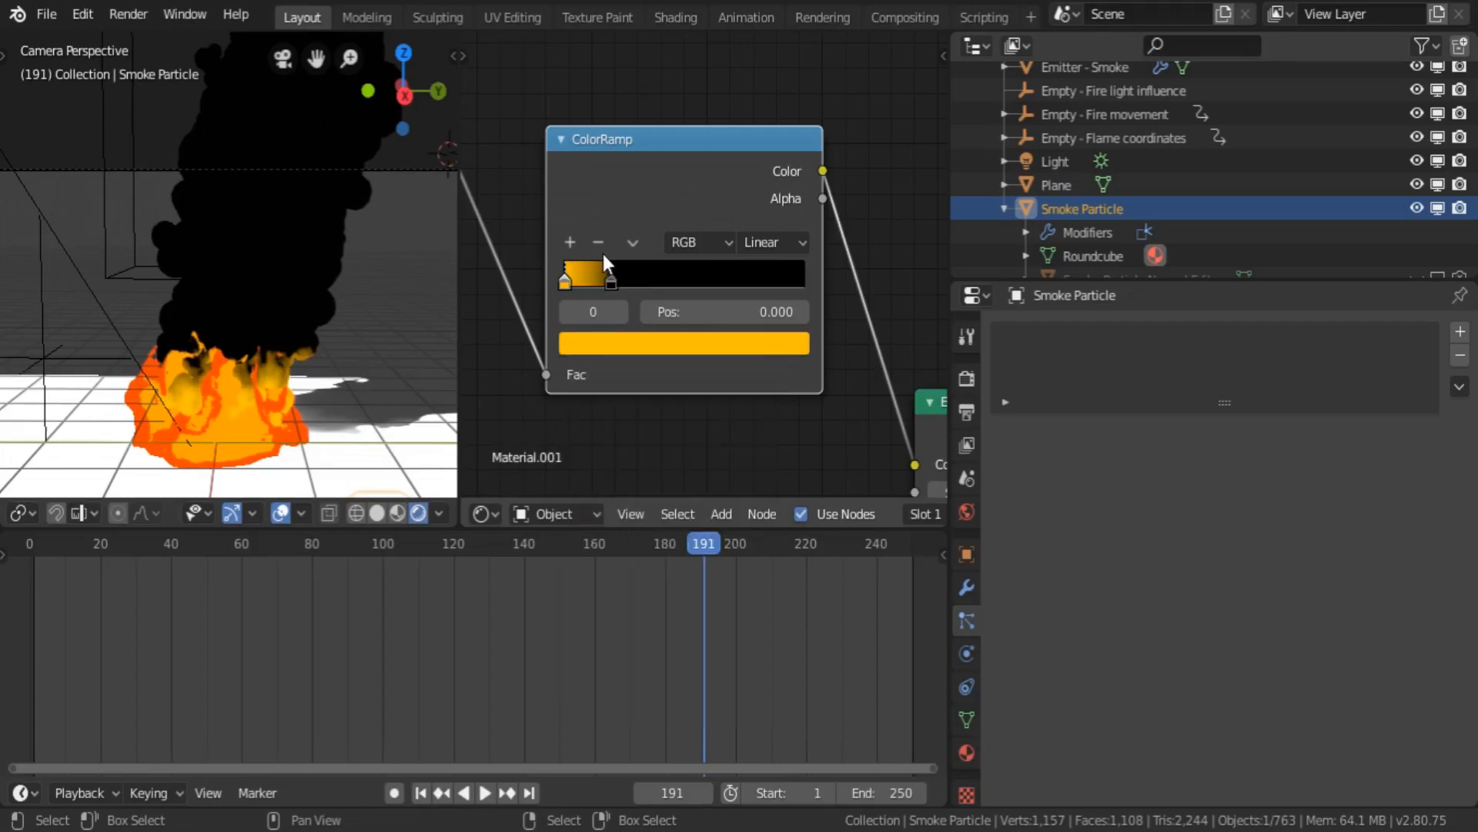
- Add a color stop at position 0.098 between the yellow-orange and black stops and color it dark red-orange
click(570, 242)
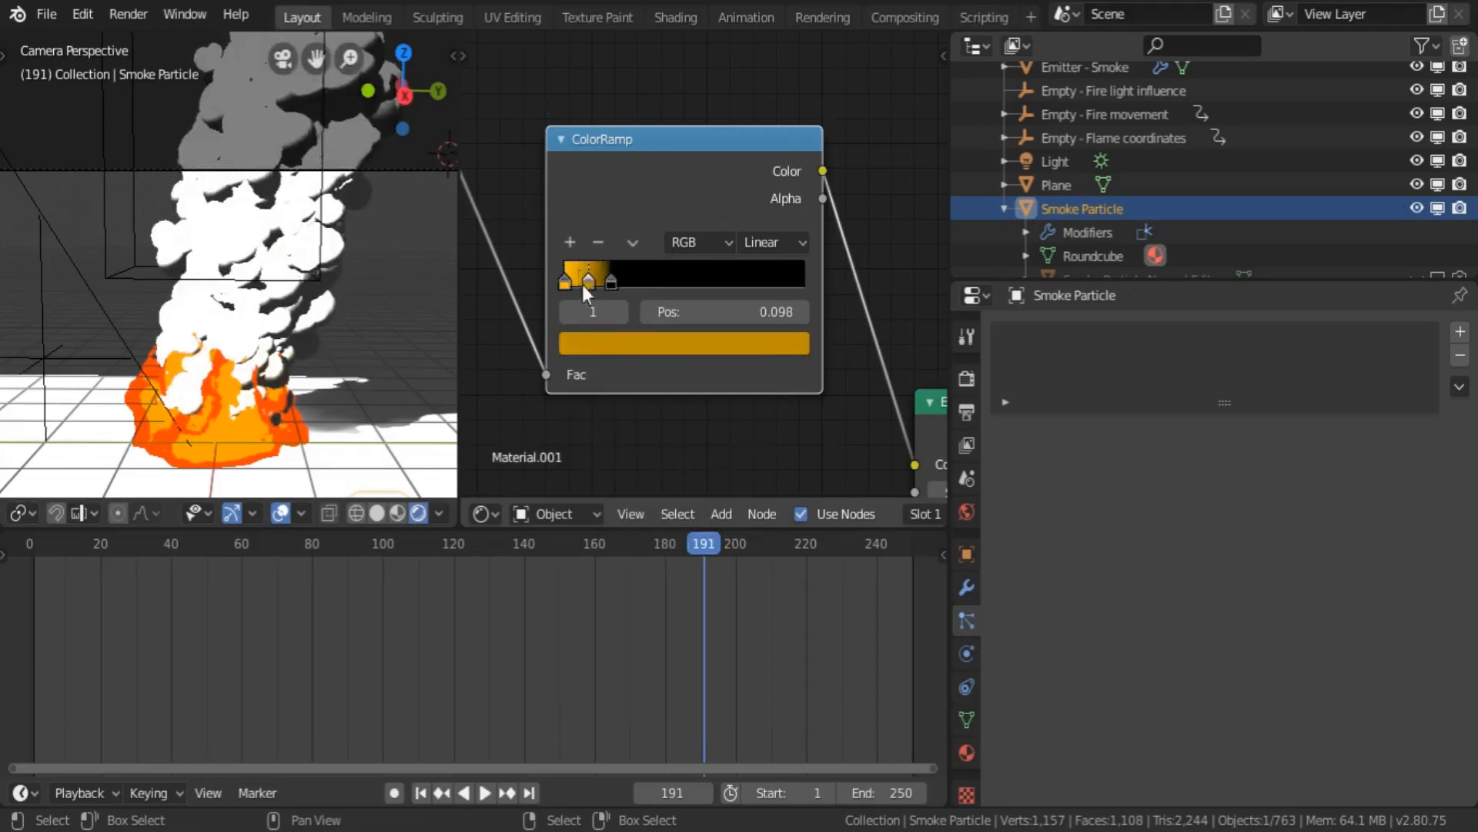
click(649, 348)
drag(625, 447, 626, 549)
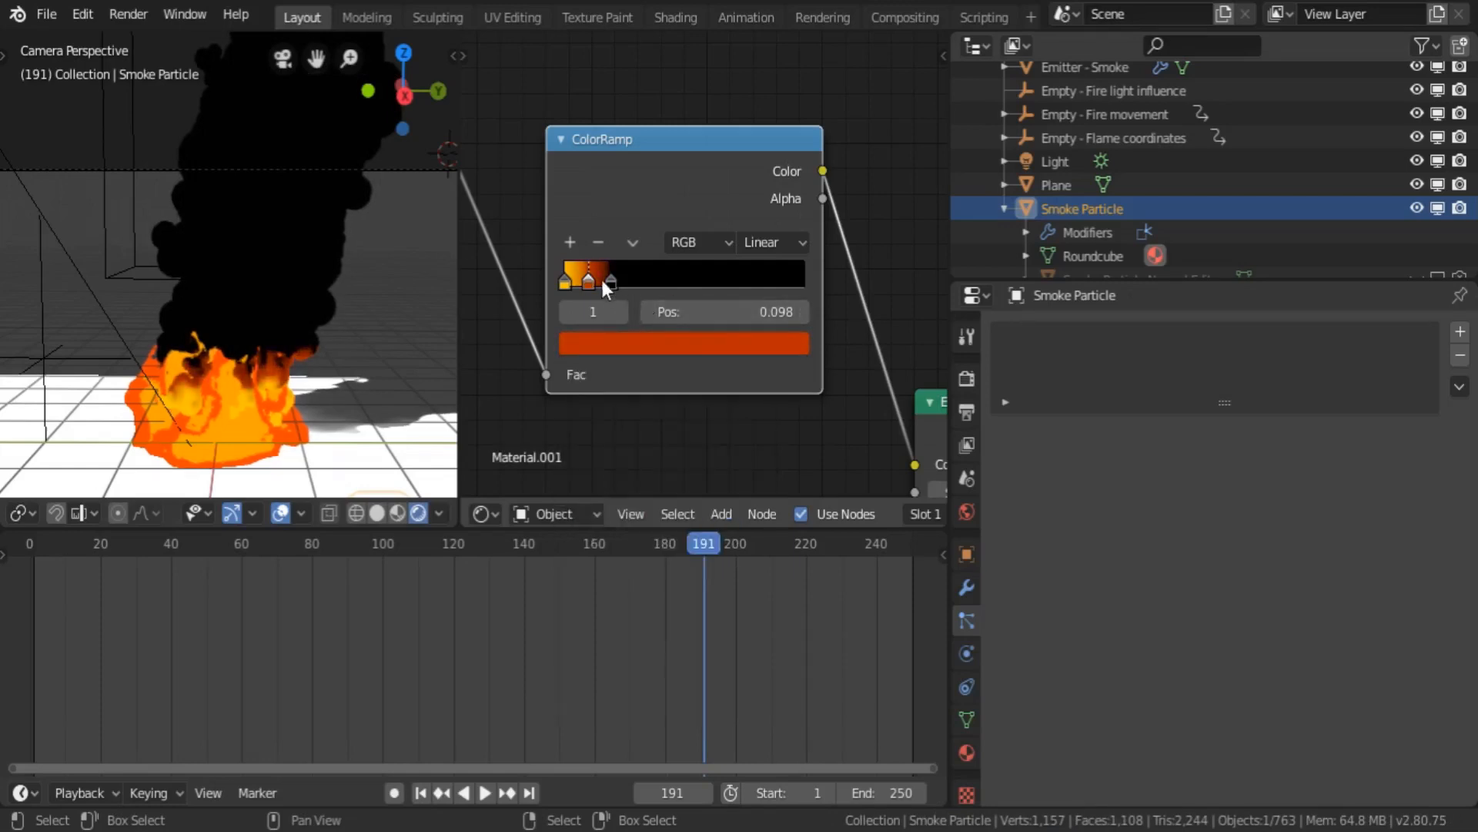
- Spread the red-orange and black stops farther along the ramp, checking the smoke during playback
mouse_move(608, 270)
mouse_down()
mouse_move(667, 272)
mouse_move(610, 276)
mouse_up()
drag(312, 627, 320, 628)
key(space)
drag(671, 278, 724, 277)
- Try Ease interpolation on the fire light ColorRamp, comparing it with Linear in playback
click(760, 245)
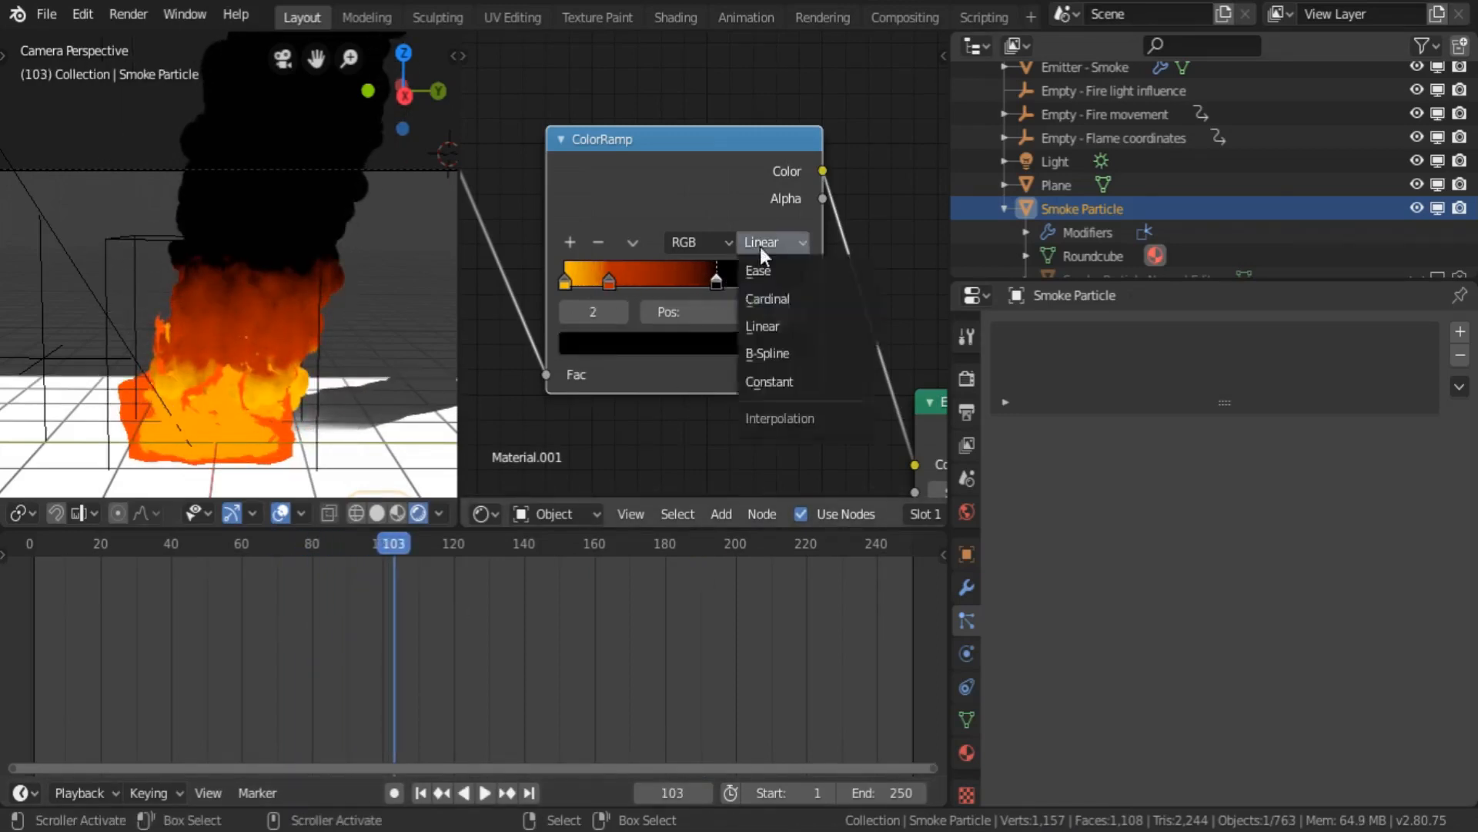
click(763, 270)
key(space)
key(space)
click(776, 243)
click(783, 328)
click(774, 244)
click(773, 273)
mouse_move(609, 279)
mouse_down()
mouse_move(640, 279)
mouse_move(611, 279)
mouse_up()
key(space)
key(space)
- Place the red-orange stop at position 0.180, raise its color to full brightness, and play the animation
drag(716, 279, 716, 277)
mouse_move(611, 280)
mouse_down()
mouse_move(597, 279)
mouse_move(612, 279)
mouse_up()
click(643, 343)
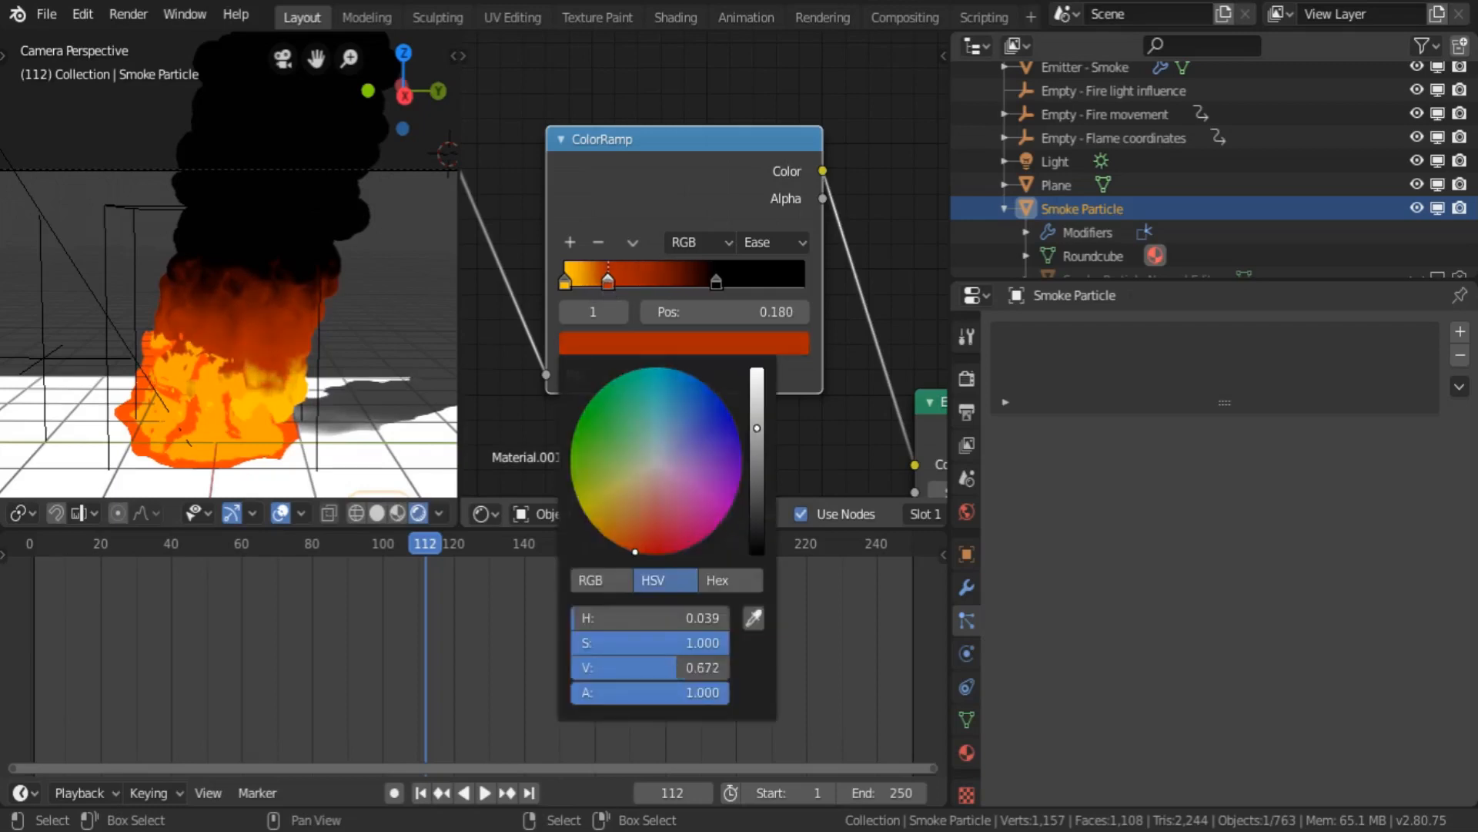
drag(756, 424, 757, 361)
click(396, 681)
key(space)
key(space)
scroll(650, 338, down, 5)
middle_drag(801, 93, 829, 341)
key(space)
key(space)
- Move the black stop to position 0.459, review playback, and set the ramp's interpolation to B-Spline
middle_drag(527, 351, 555, 51)
drag(762, 285, 735, 285)
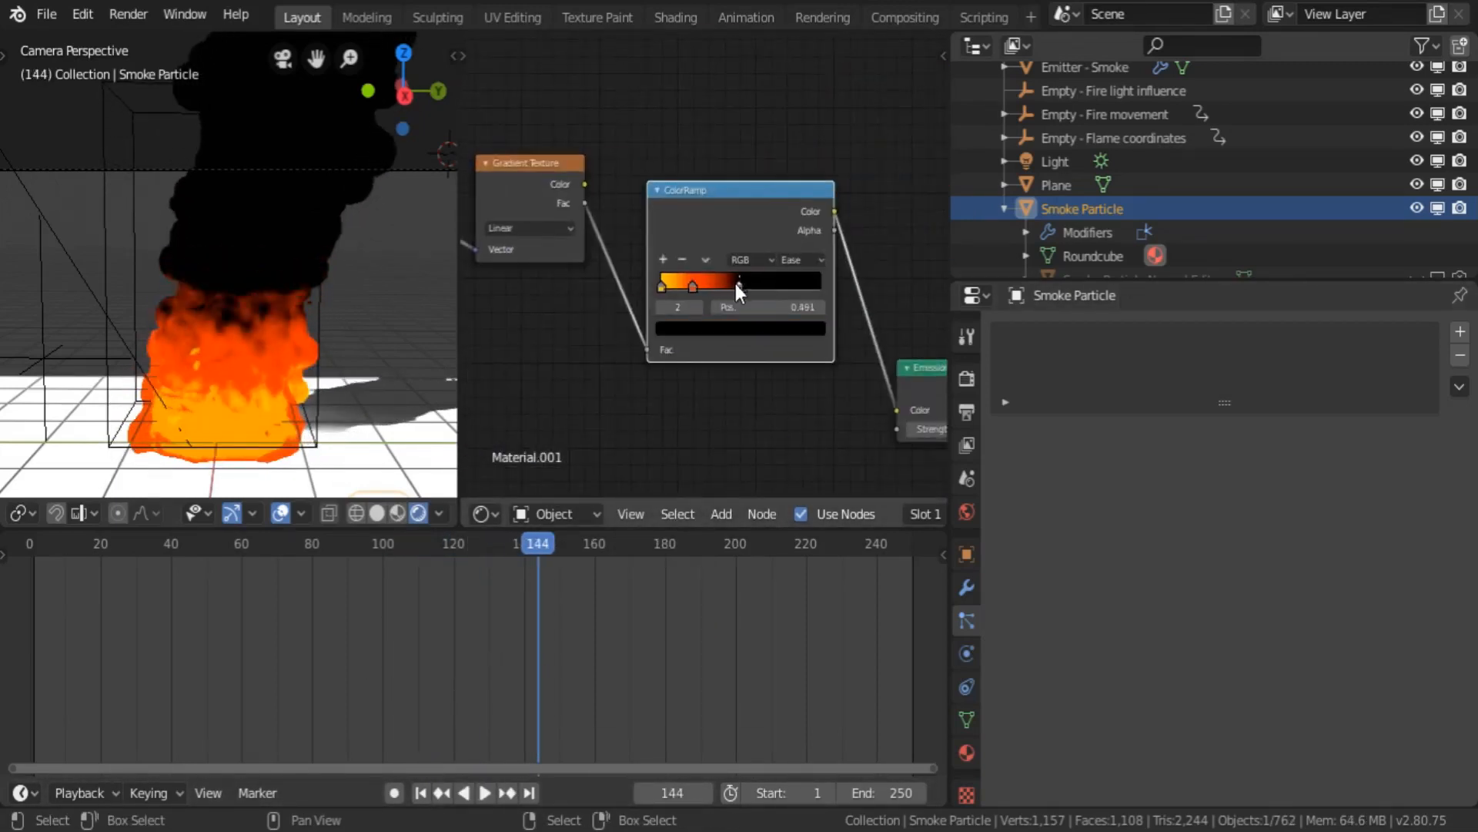
click(489, 656)
key(space)
key(space)
click(805, 261)
click(798, 335)
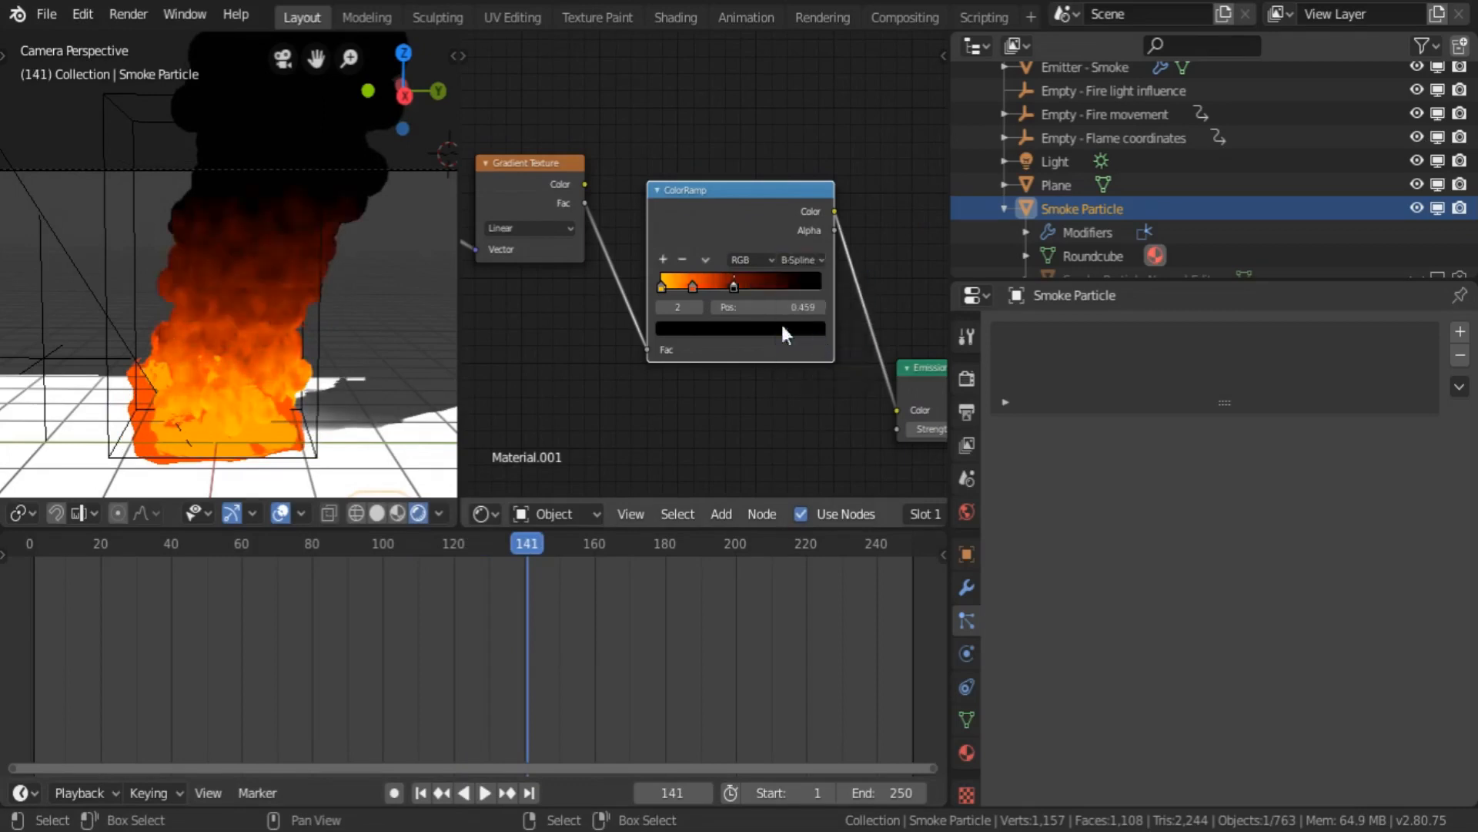
- Move the ColorRamp's yellow-orange stop to position 0.068
middle_drag(636, 290, 586, 308)
scroll(638, 353, up, 2)
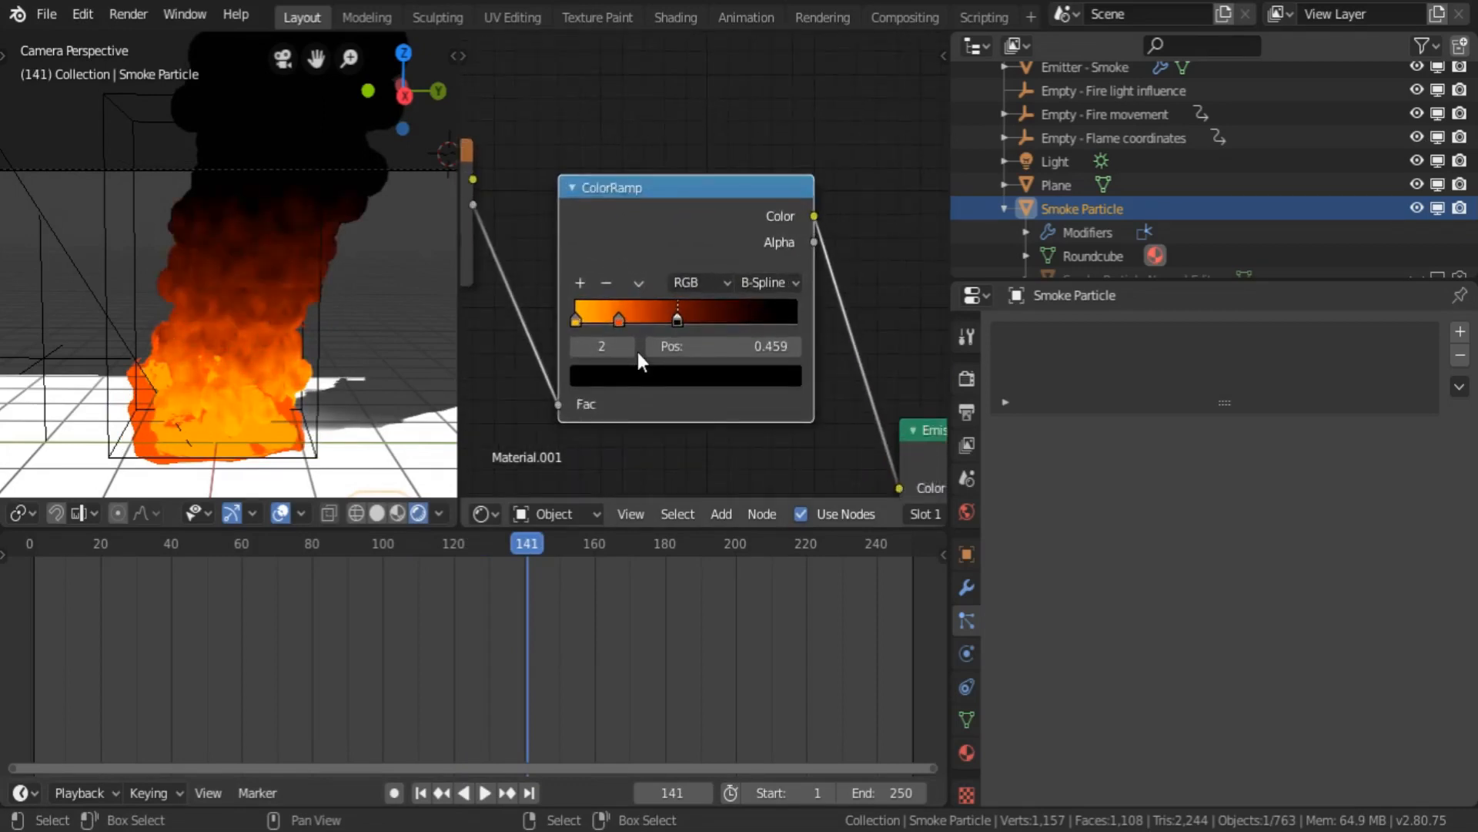
click(619, 316)
click(583, 317)
drag(585, 317, 596, 317)
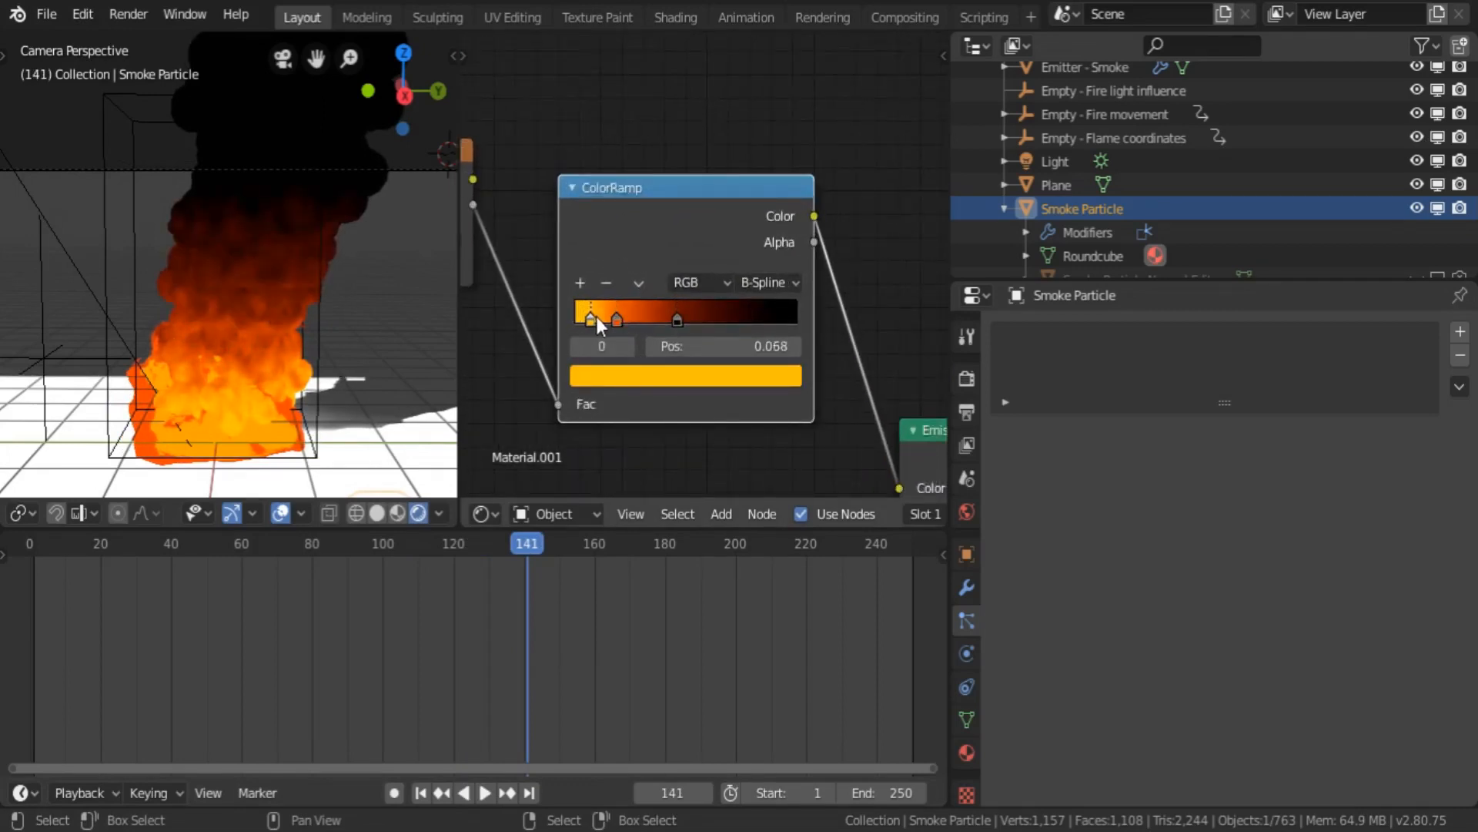
- Insert an Add Shader node on the link between the Emission node and the Material Output
drag(279, 645, 466, 654)
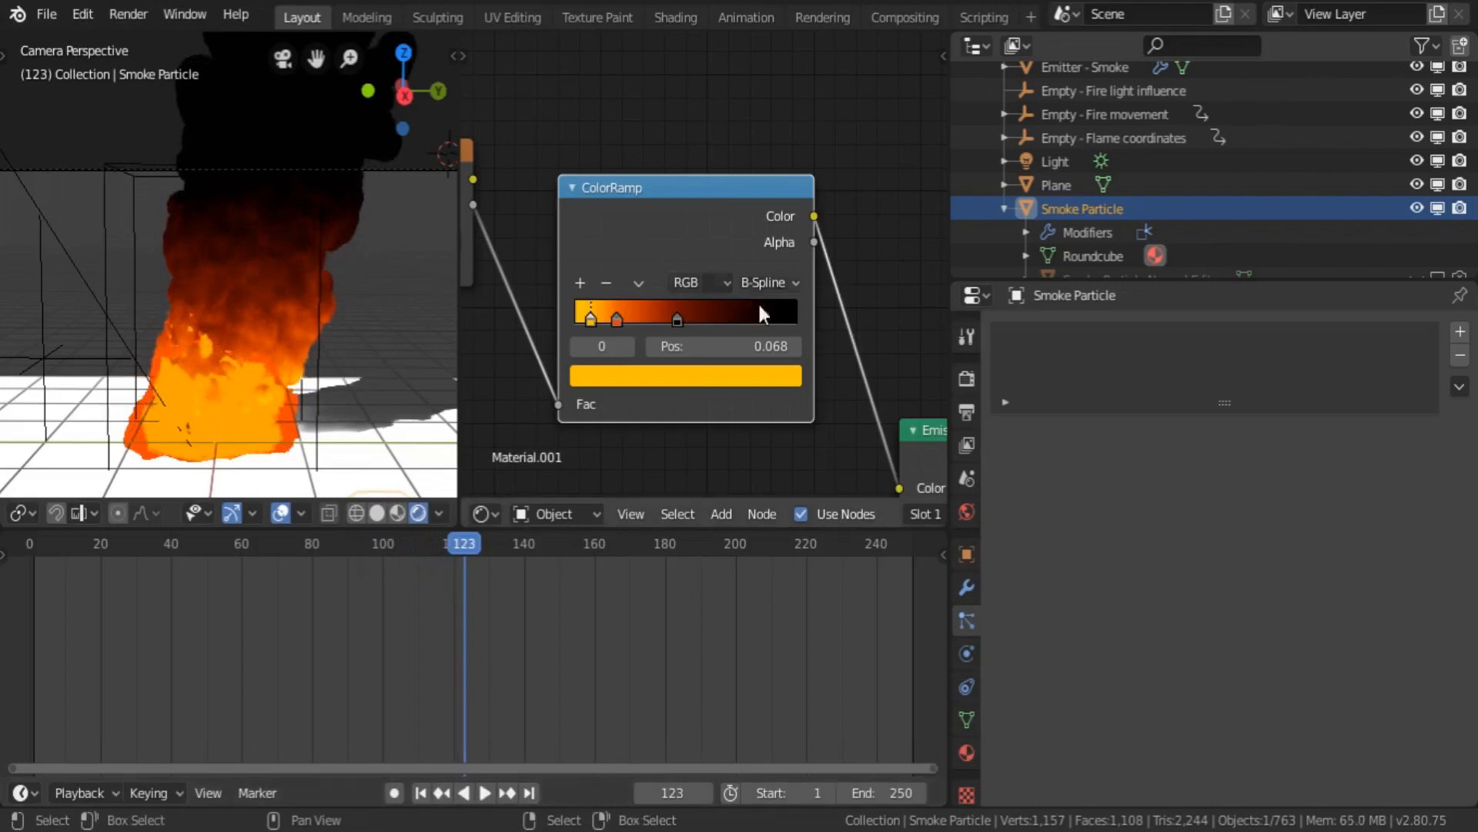
middle_drag(703, 362, 561, 285)
scroll(561, 285, down, 2)
middle_drag(805, 399, 644, 217)
scroll(643, 217, down, 11)
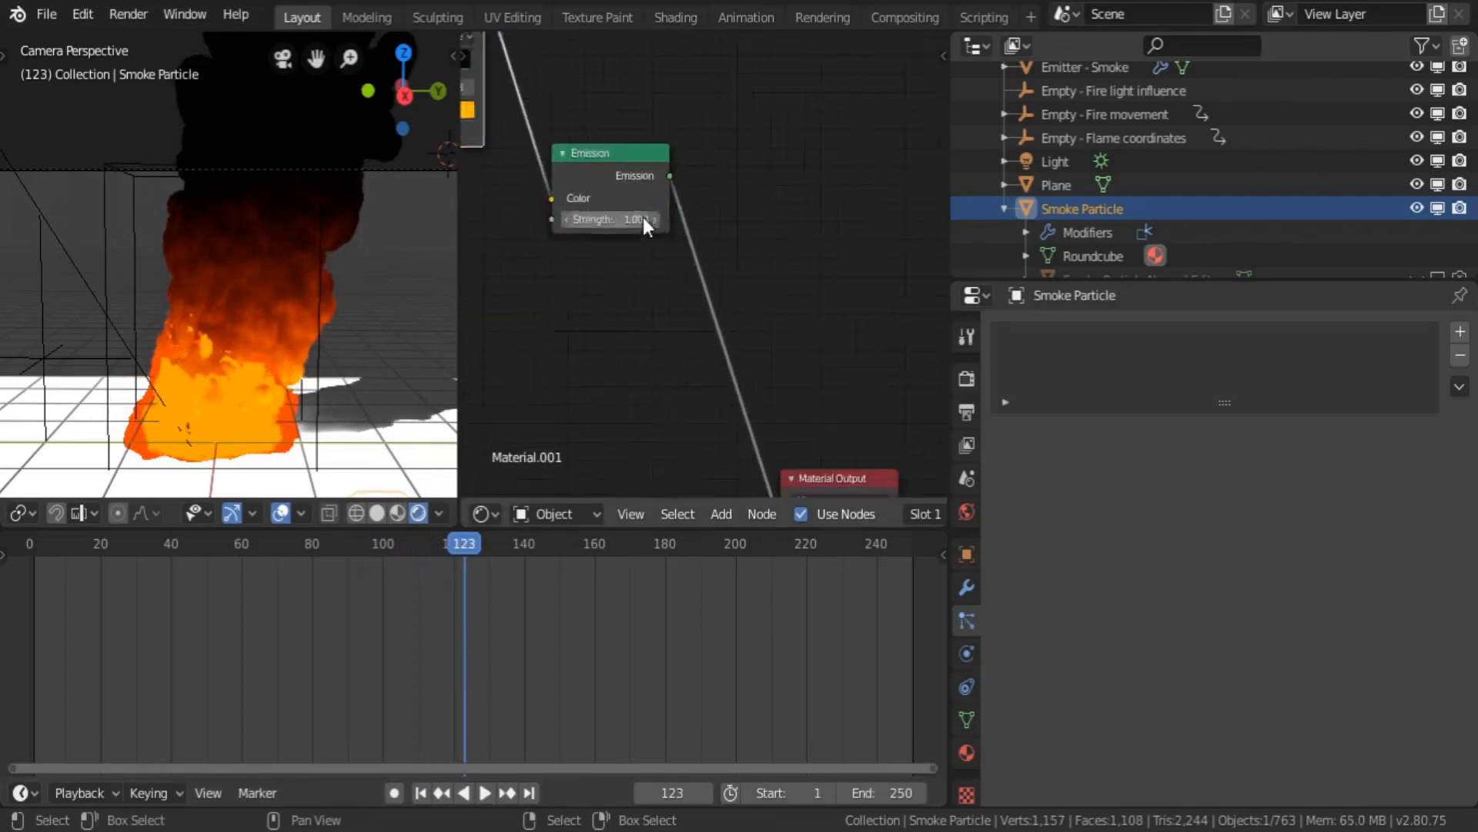
drag(784, 368, 892, 334)
scroll(617, 336, up, 4)
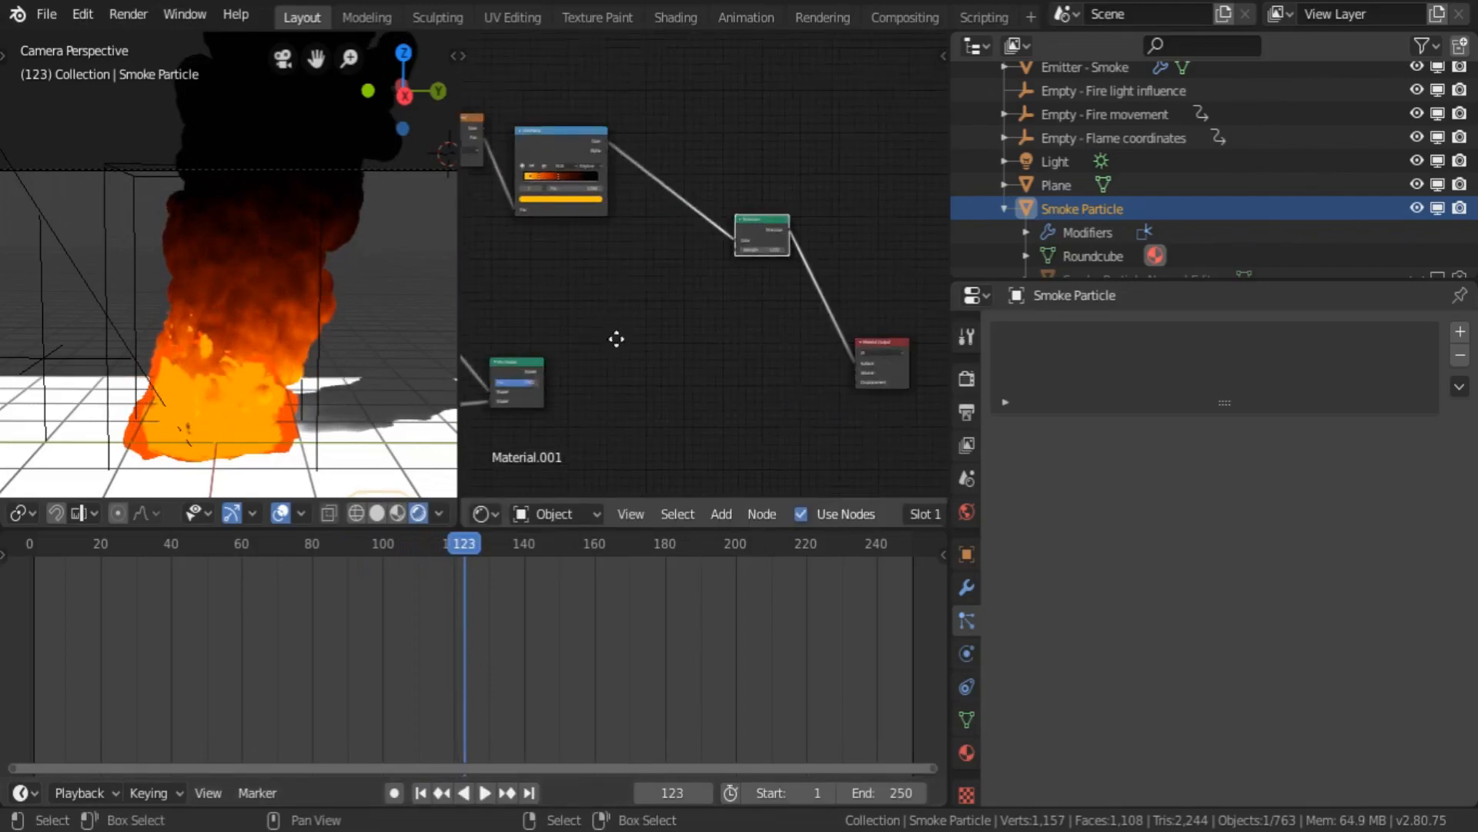
key(shift+a)
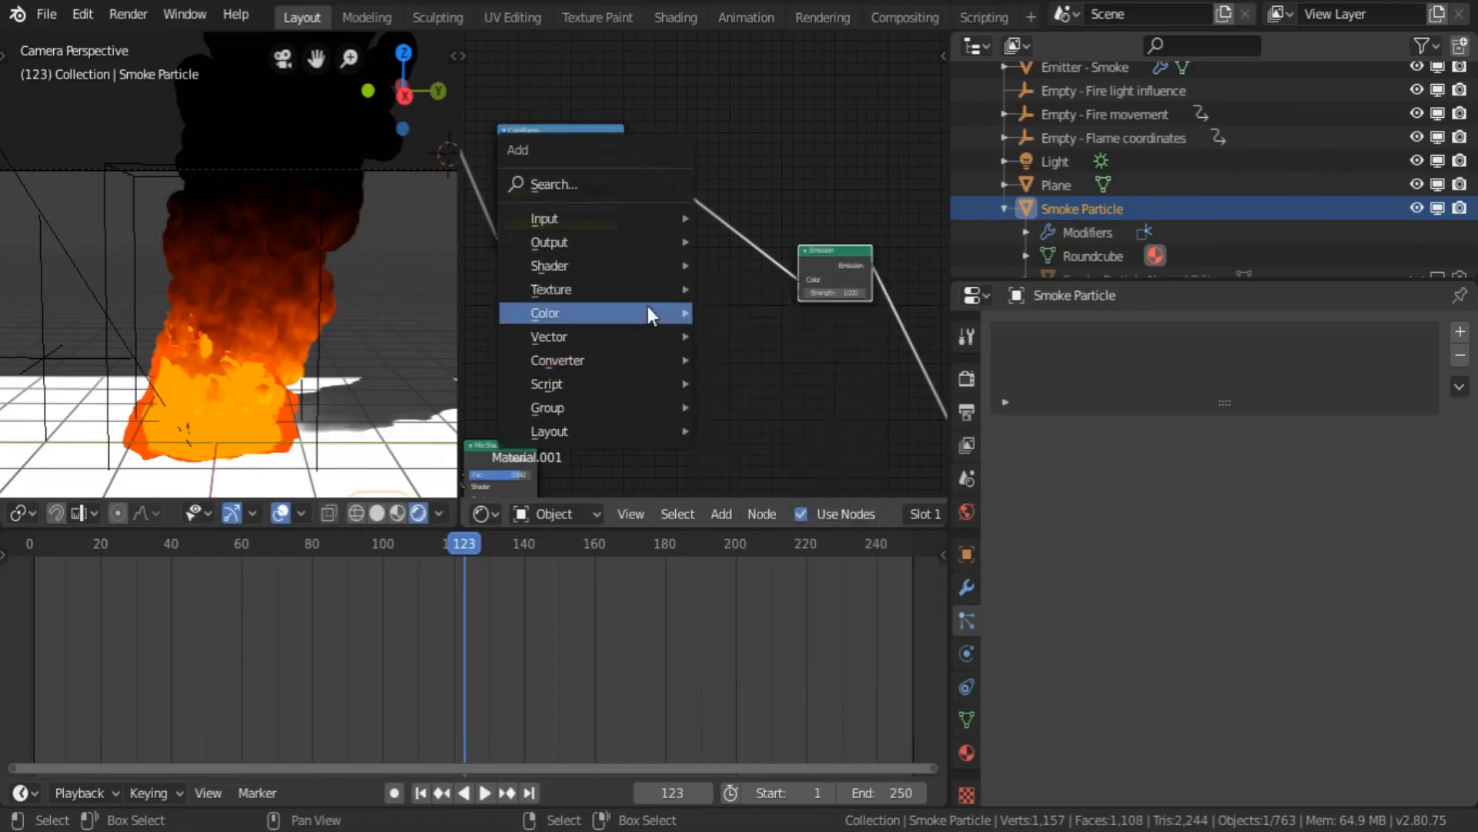
mouse_move(636, 271)
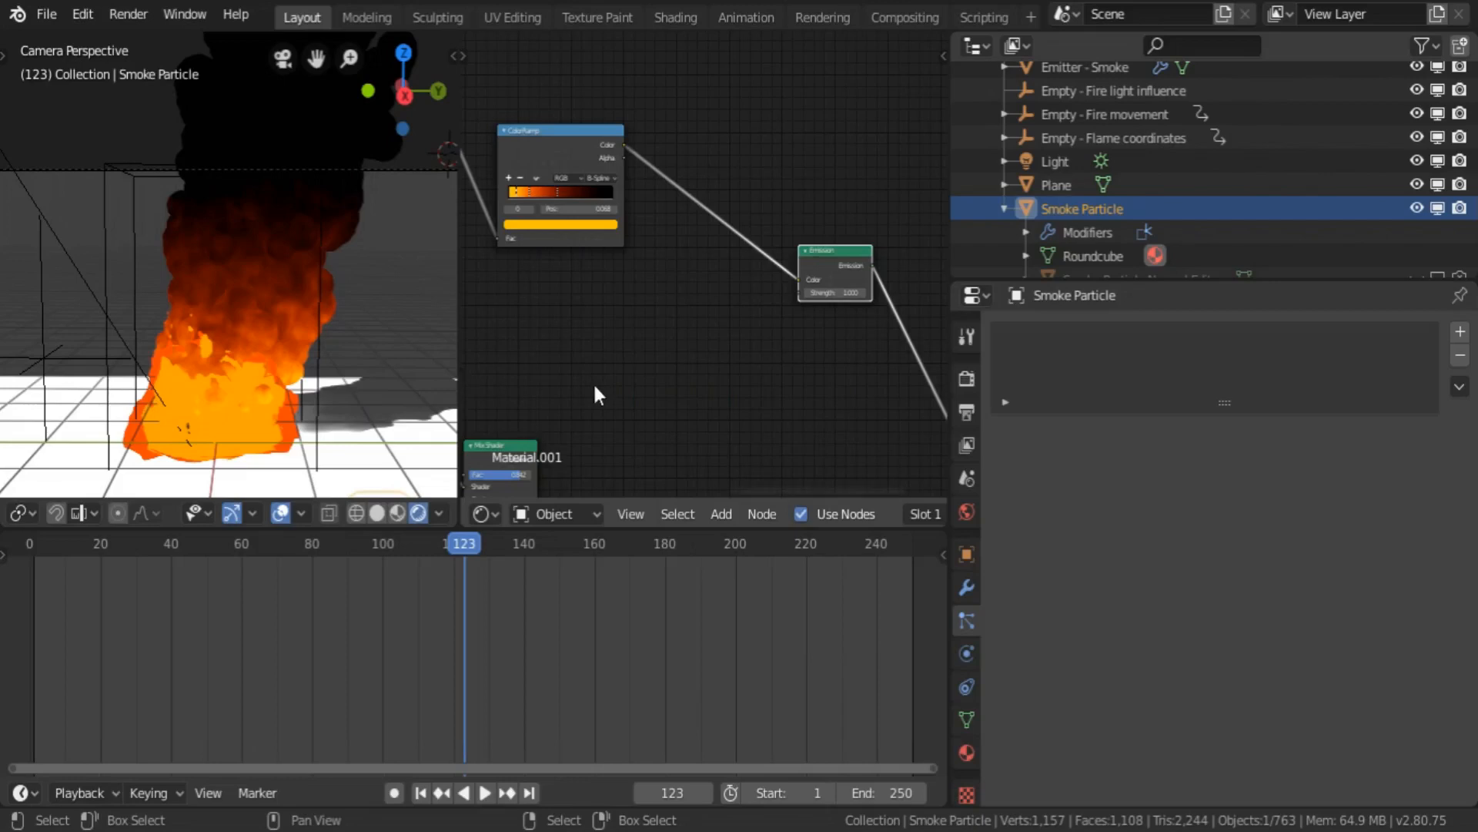
key(shift+a)
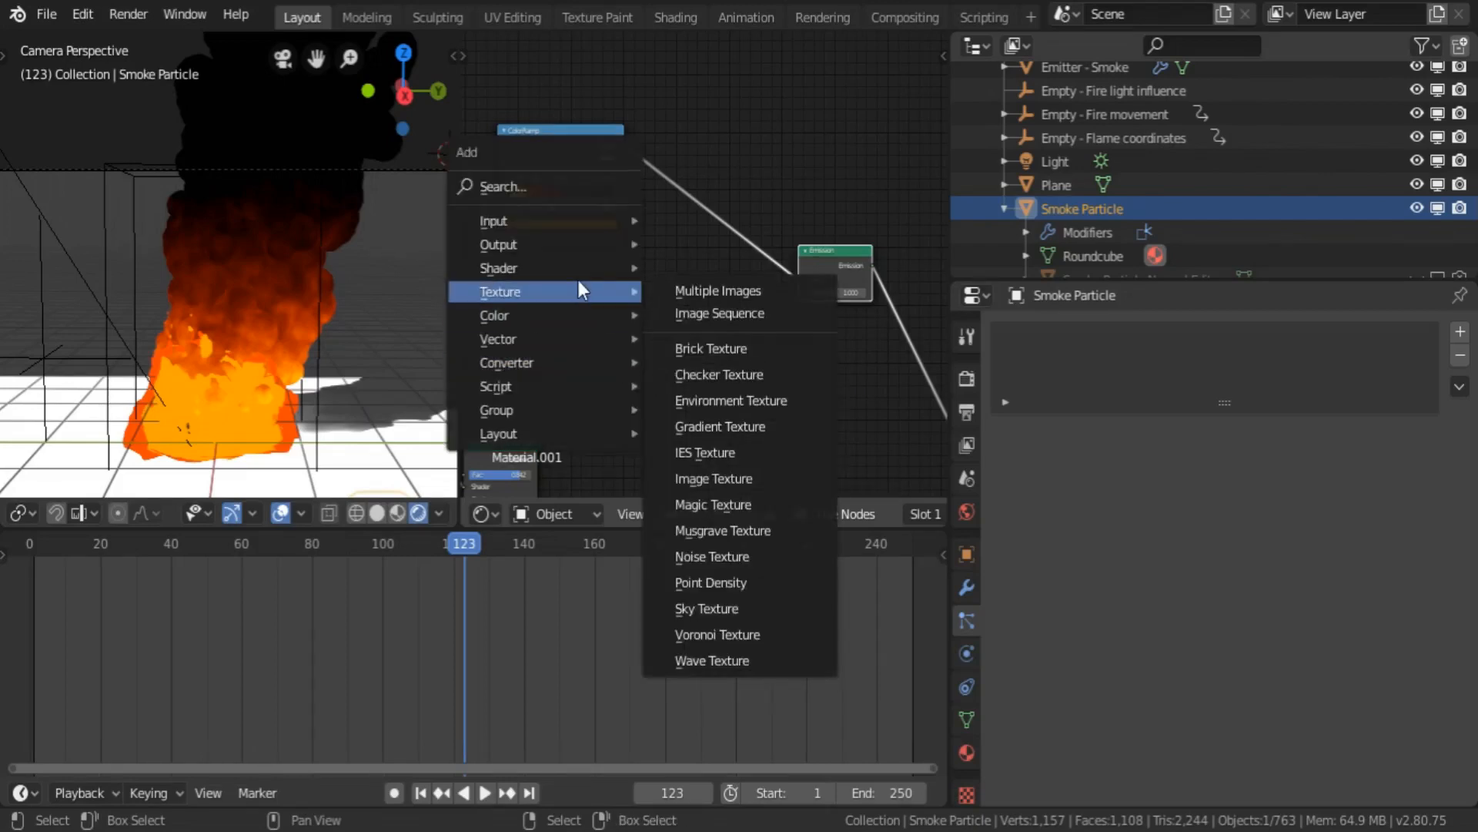
mouse_move(572, 266)
click(727, 267)
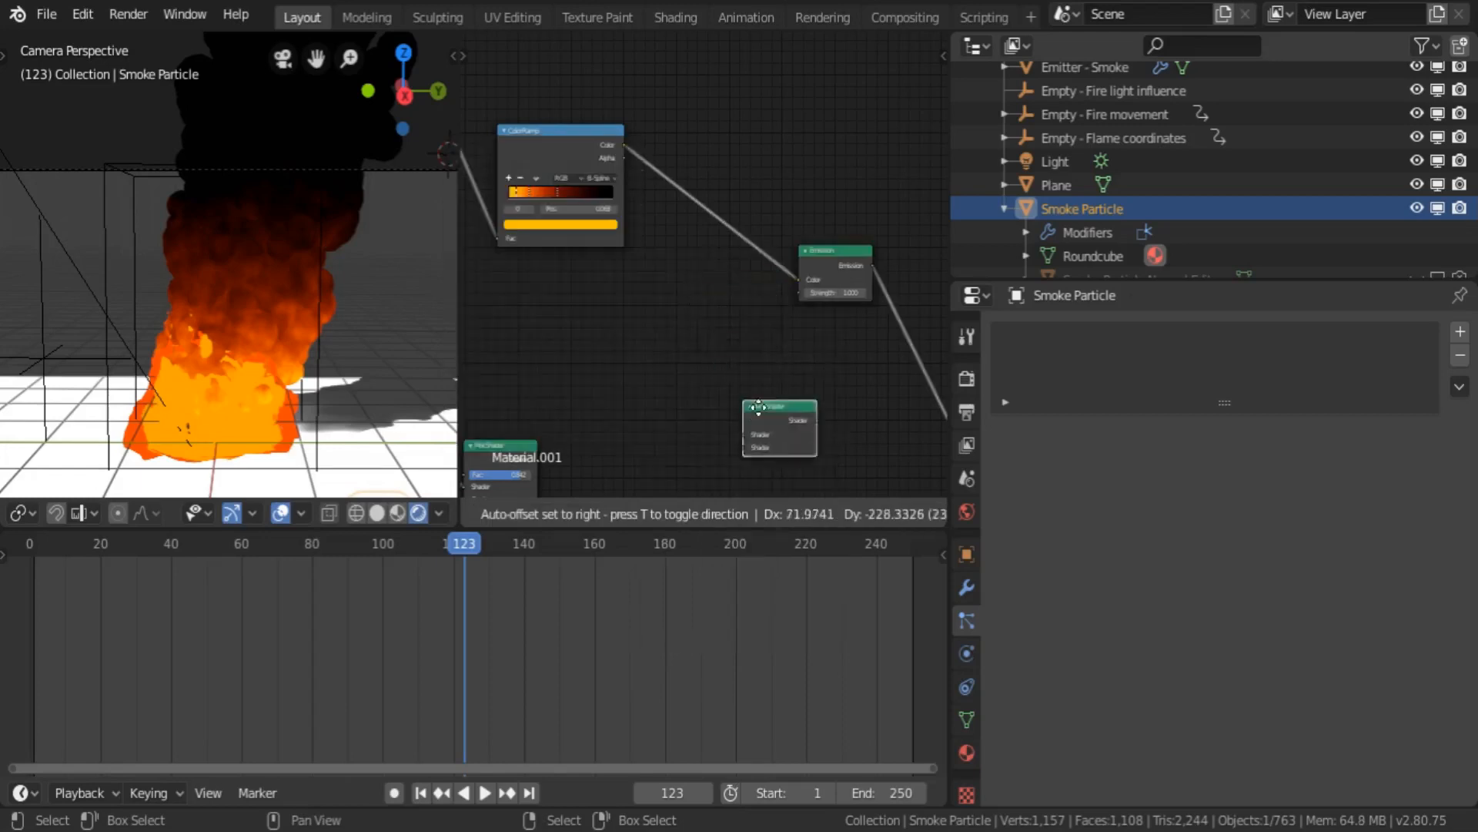
click(854, 331)
- Connect the smoke Mix Shader's output to the Add Shader's free input and scrub the timeline to review the combined shading
middle_drag(647, 354, 568, 237)
scroll(625, 347, down, 1)
scroll(625, 344, down, 2)
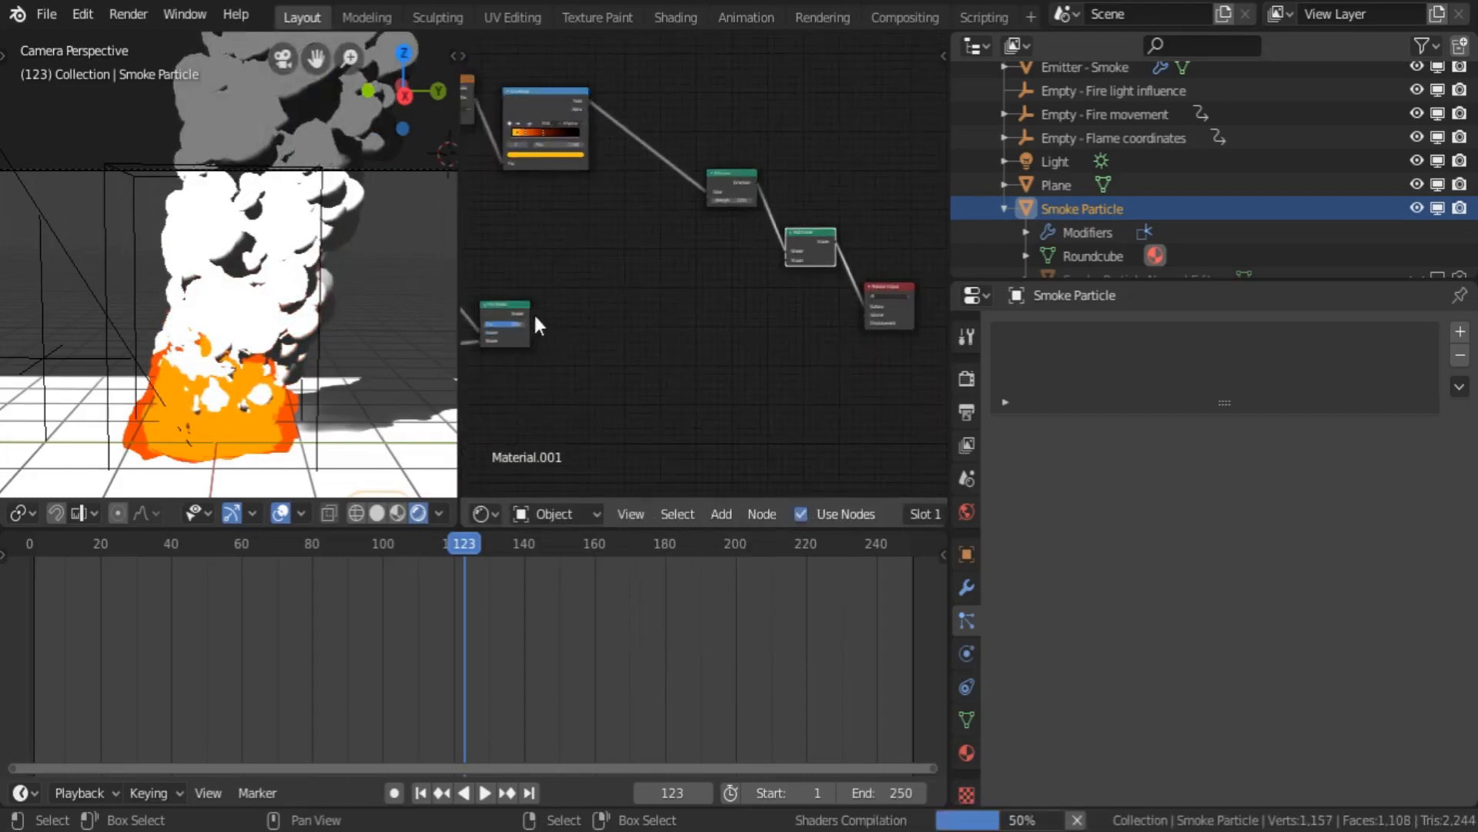
drag(532, 313, 787, 255)
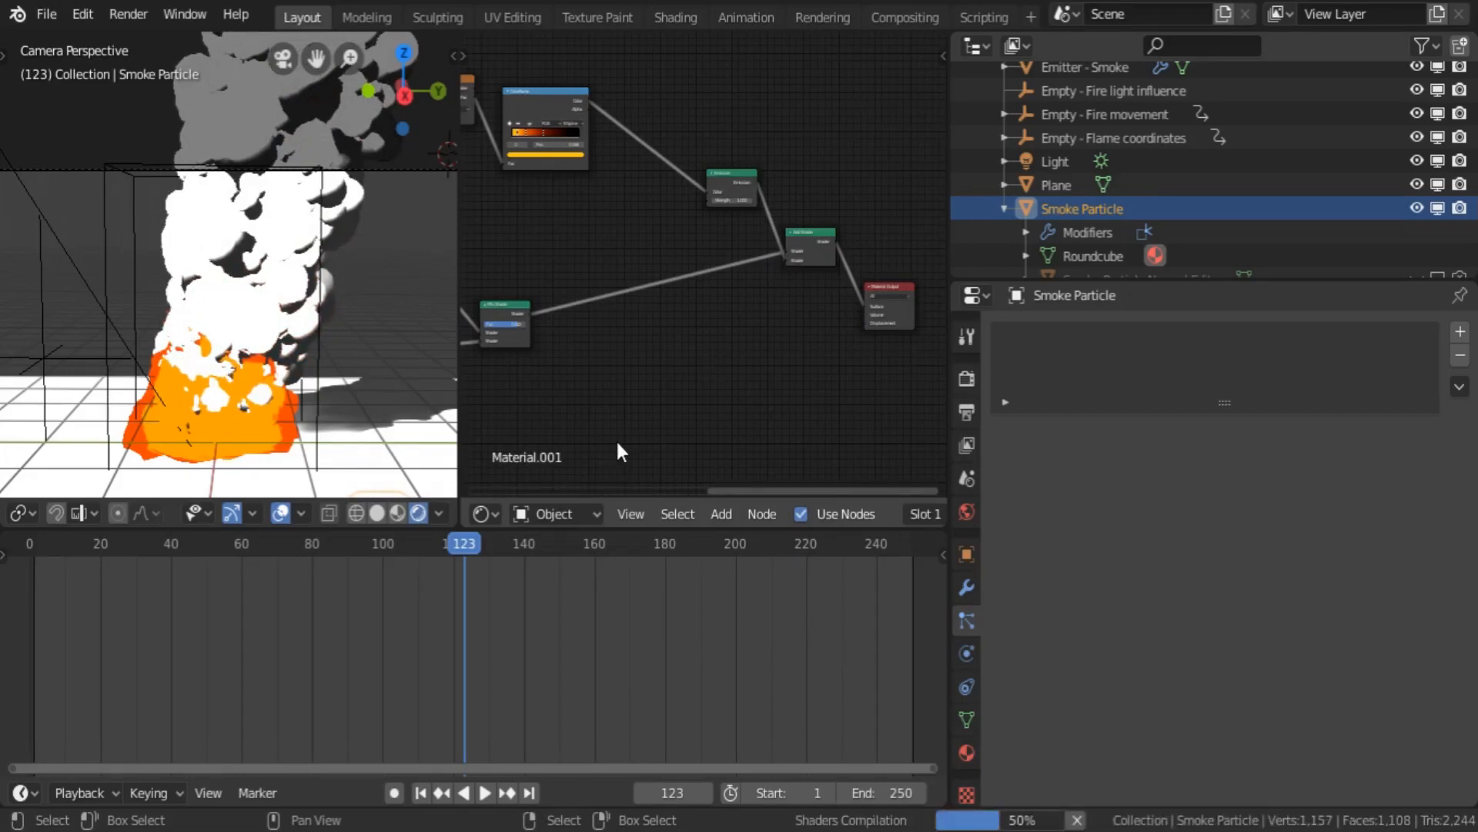
drag(438, 665, 627, 662)
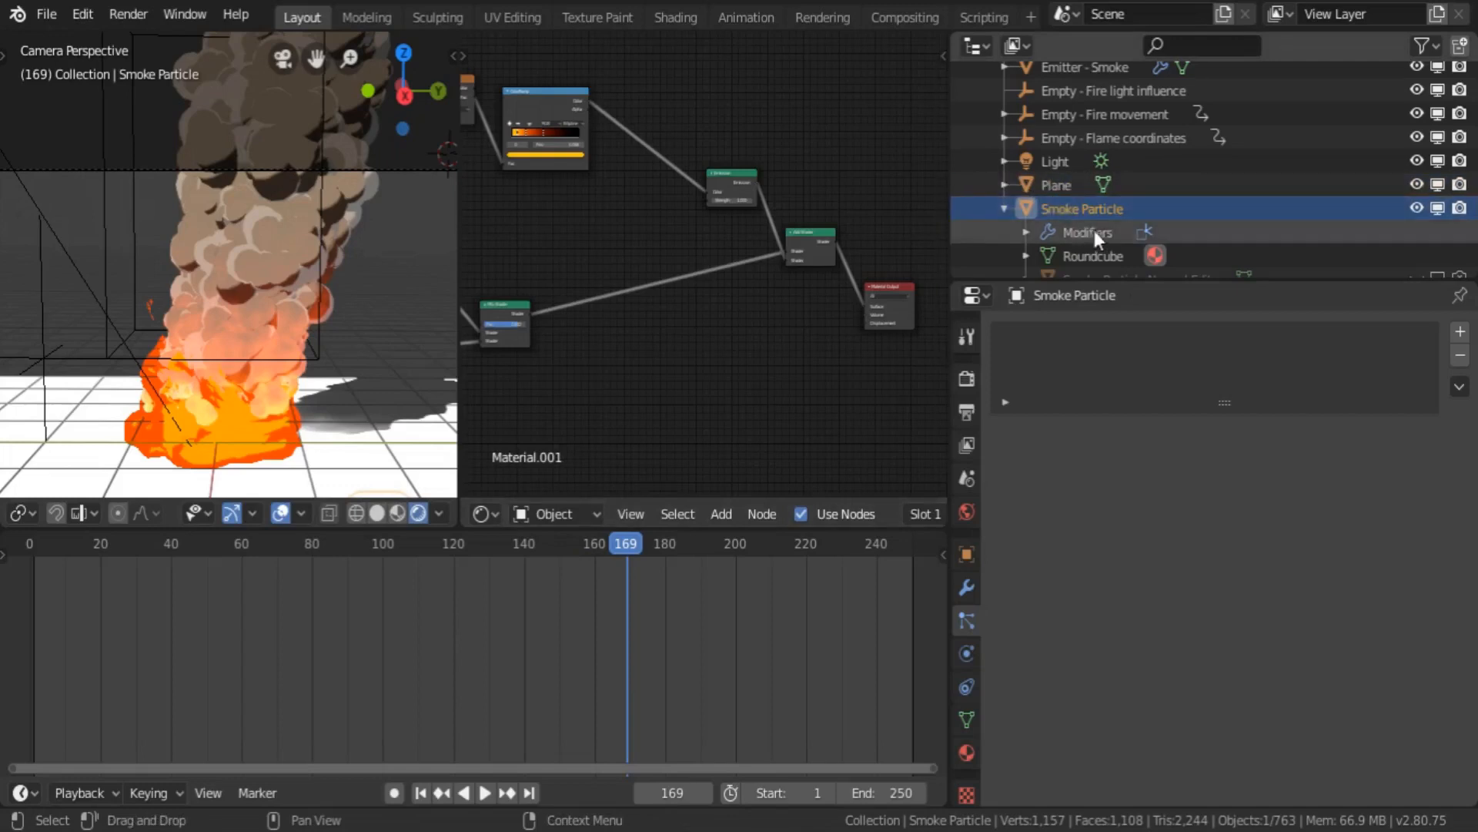
- Set the Color Intensity of the NPR Diffuse node group to 0.181
scroll(826, 223, up, 4)
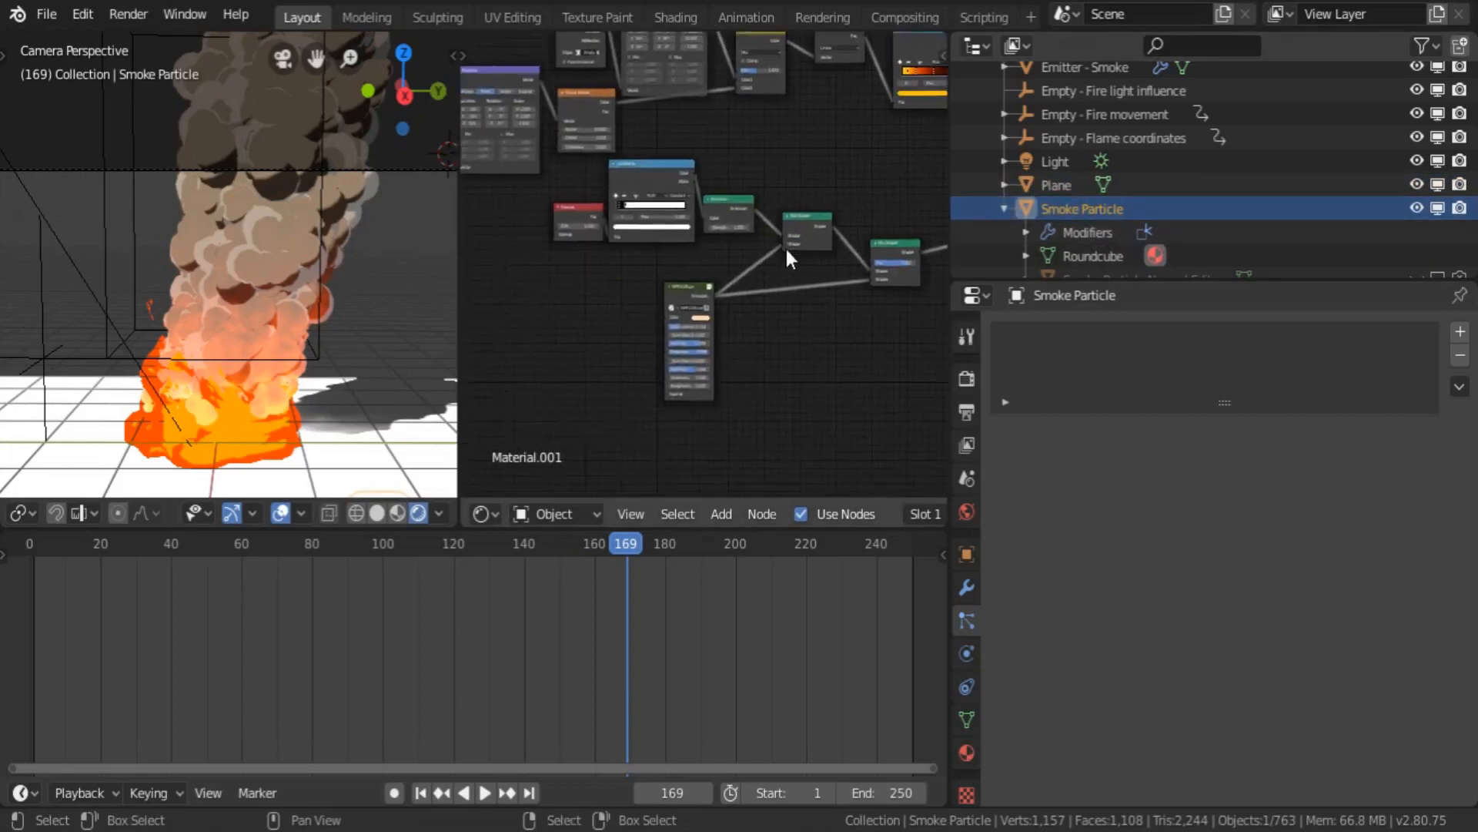
scroll(647, 309, up, 2)
drag(639, 355, 615, 355)
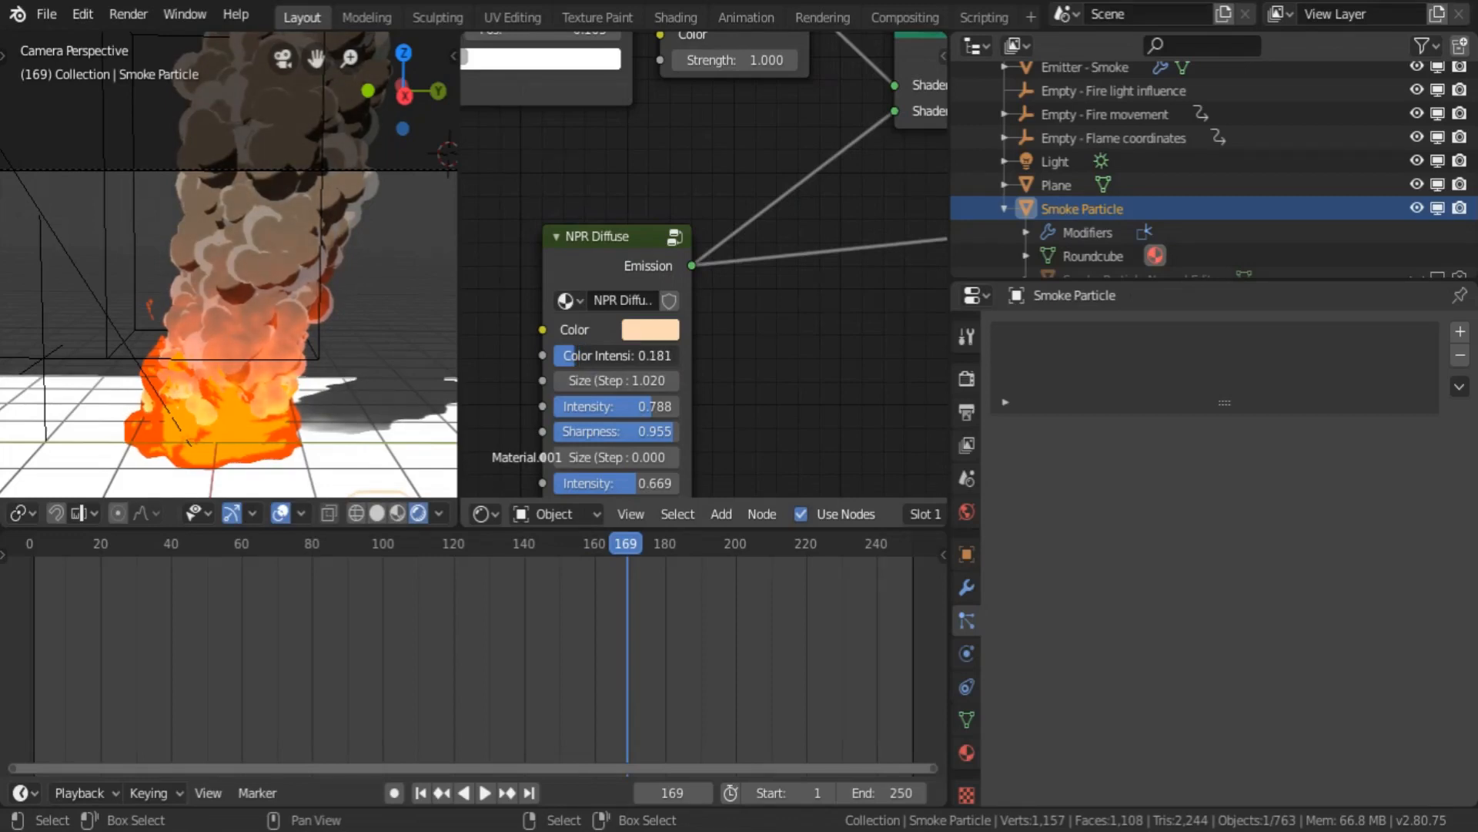
- Play and scrub the animation from its first frames to check how the smoke begins
drag(389, 623, 34, 643)
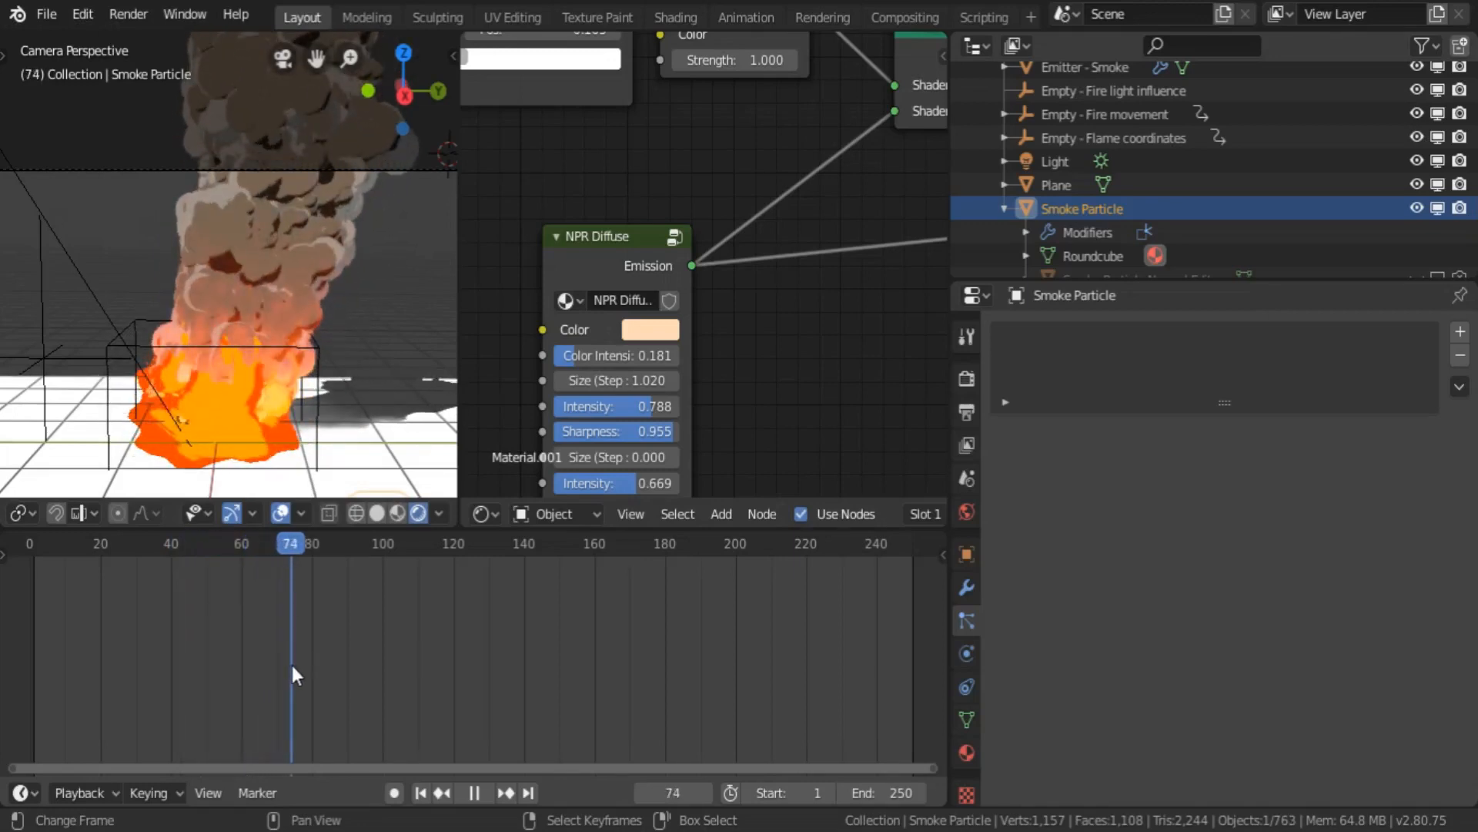
drag(298, 666, 38, 656)
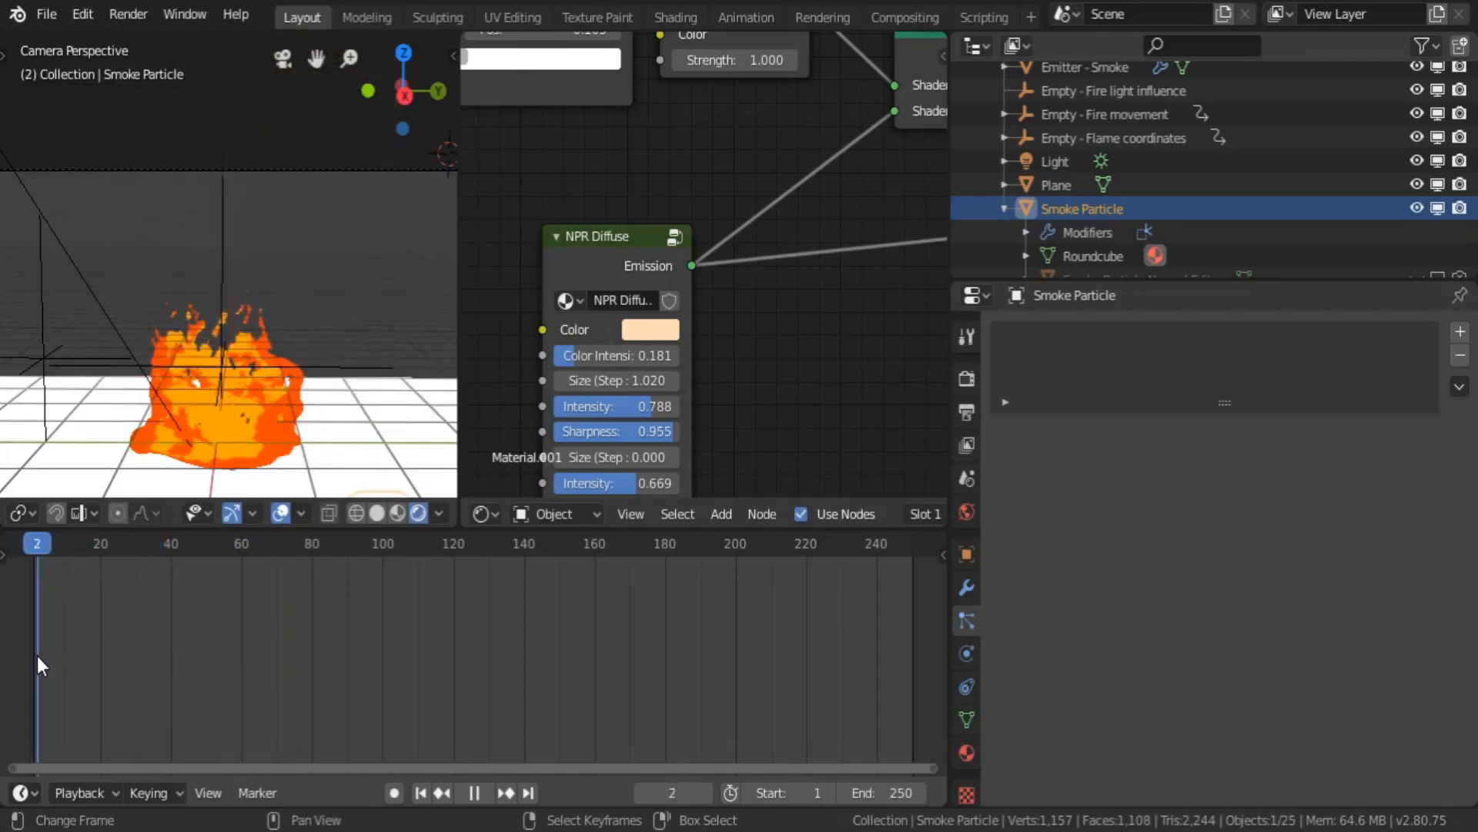
key(space)
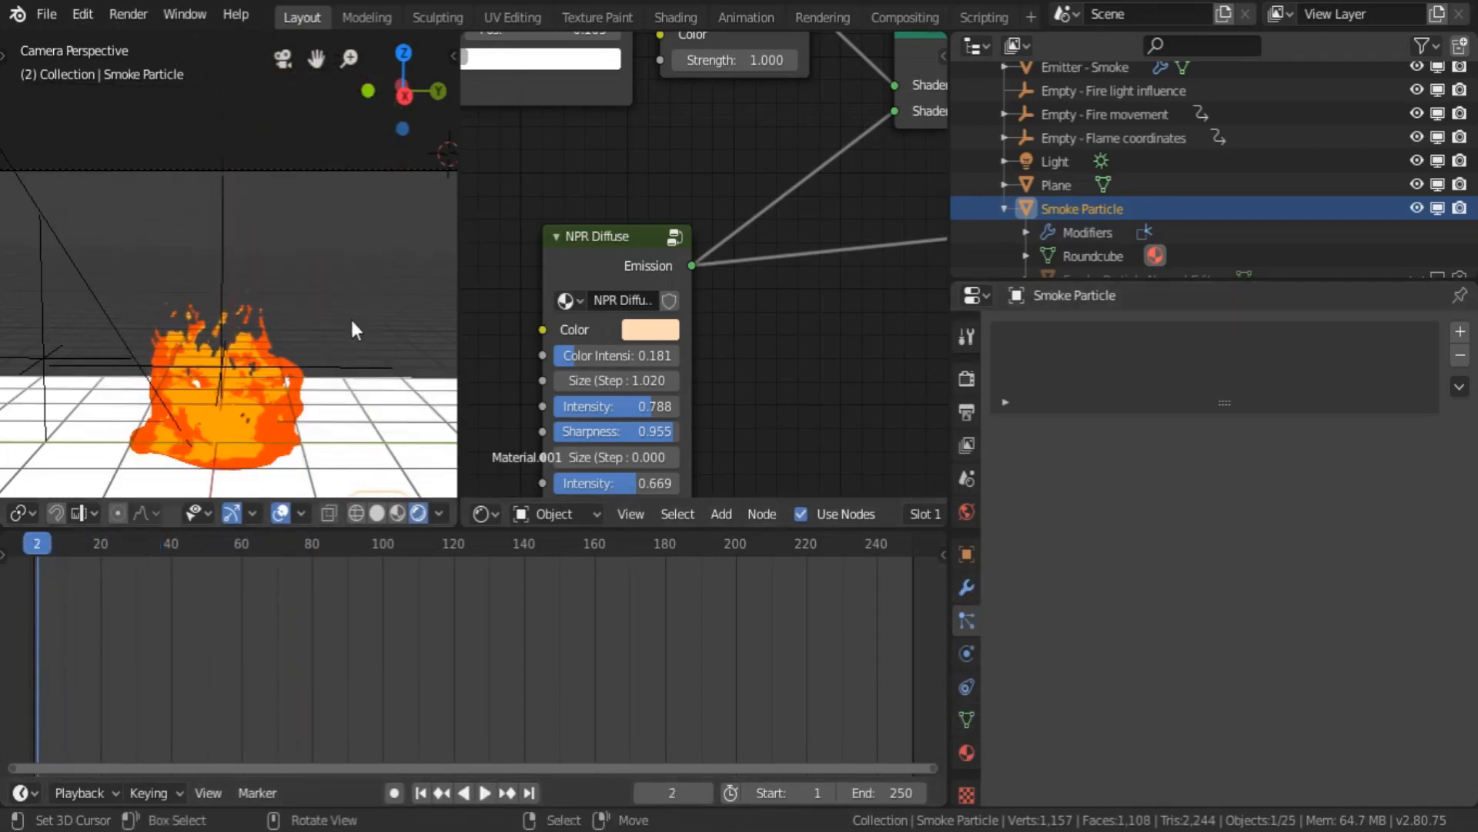
drag(216, 625, 270, 616)
- Select the smoke emitter, delete its particle bake, and set the emission Frame Start to -75
right_click(308, 172)
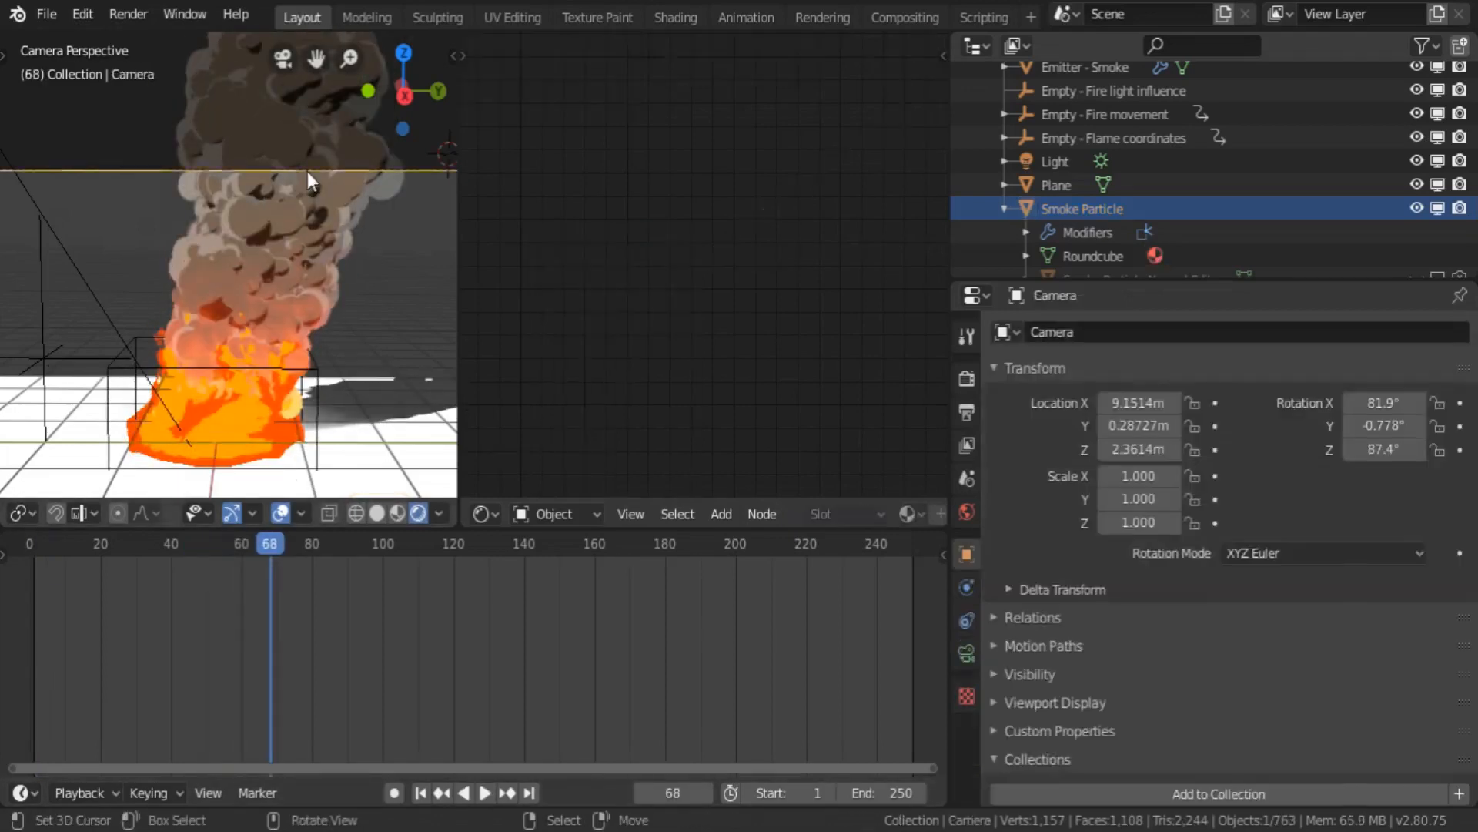
right_click(314, 214)
scroll(1090, 681, down, 5)
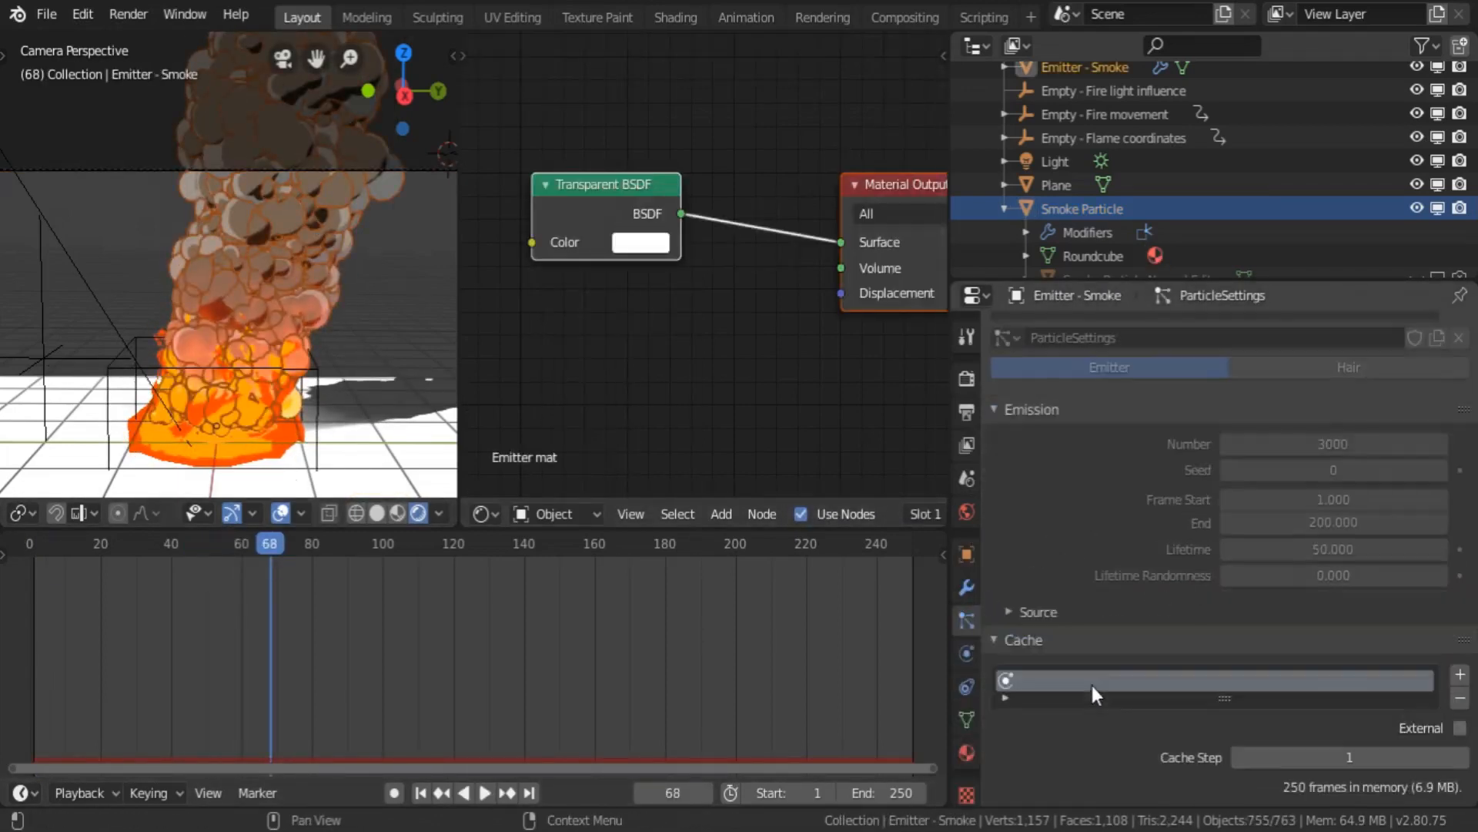
scroll(1191, 603, up, 4)
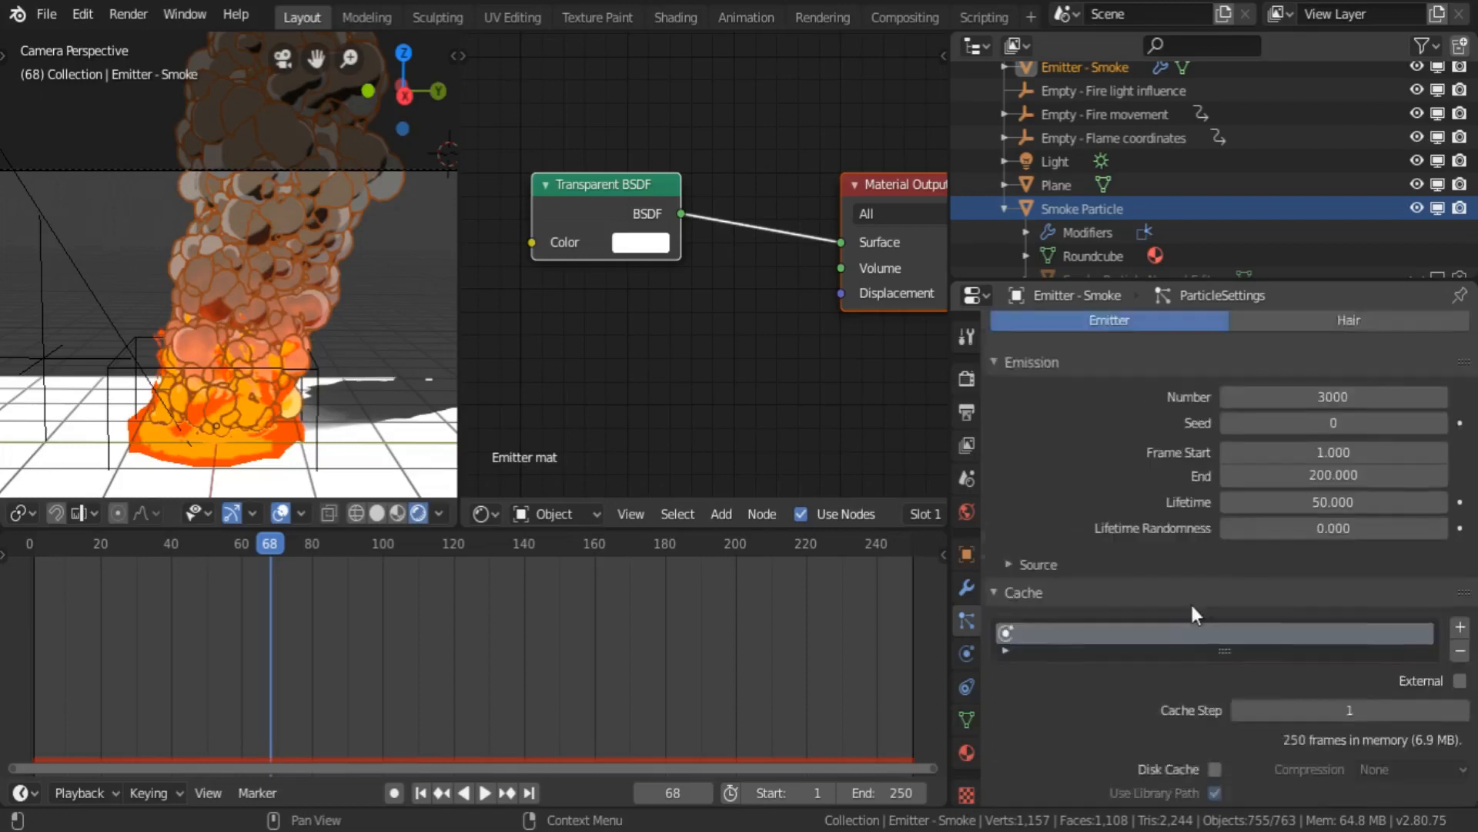
click(1282, 546)
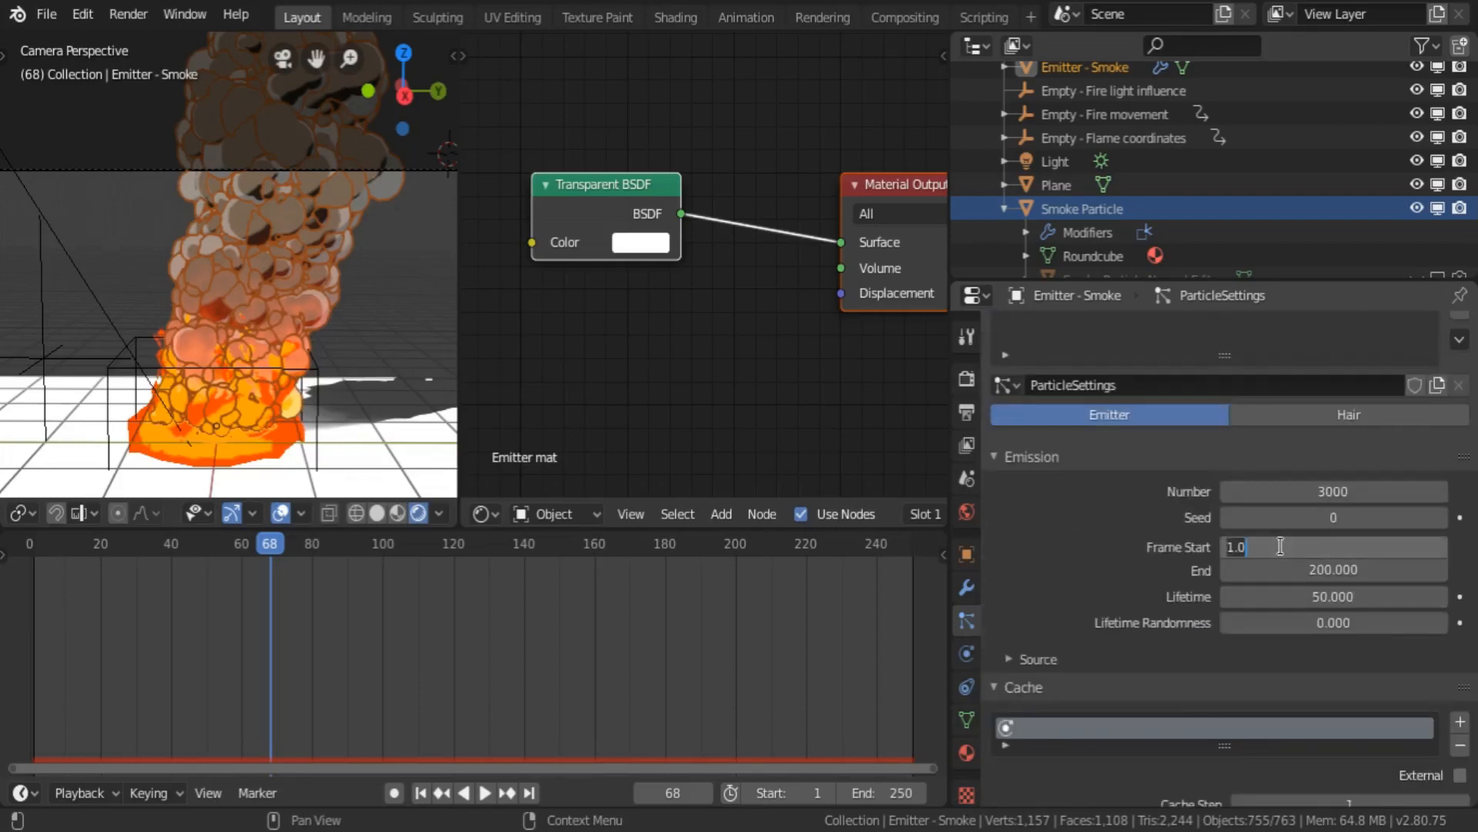
text(-75)
key(Return)
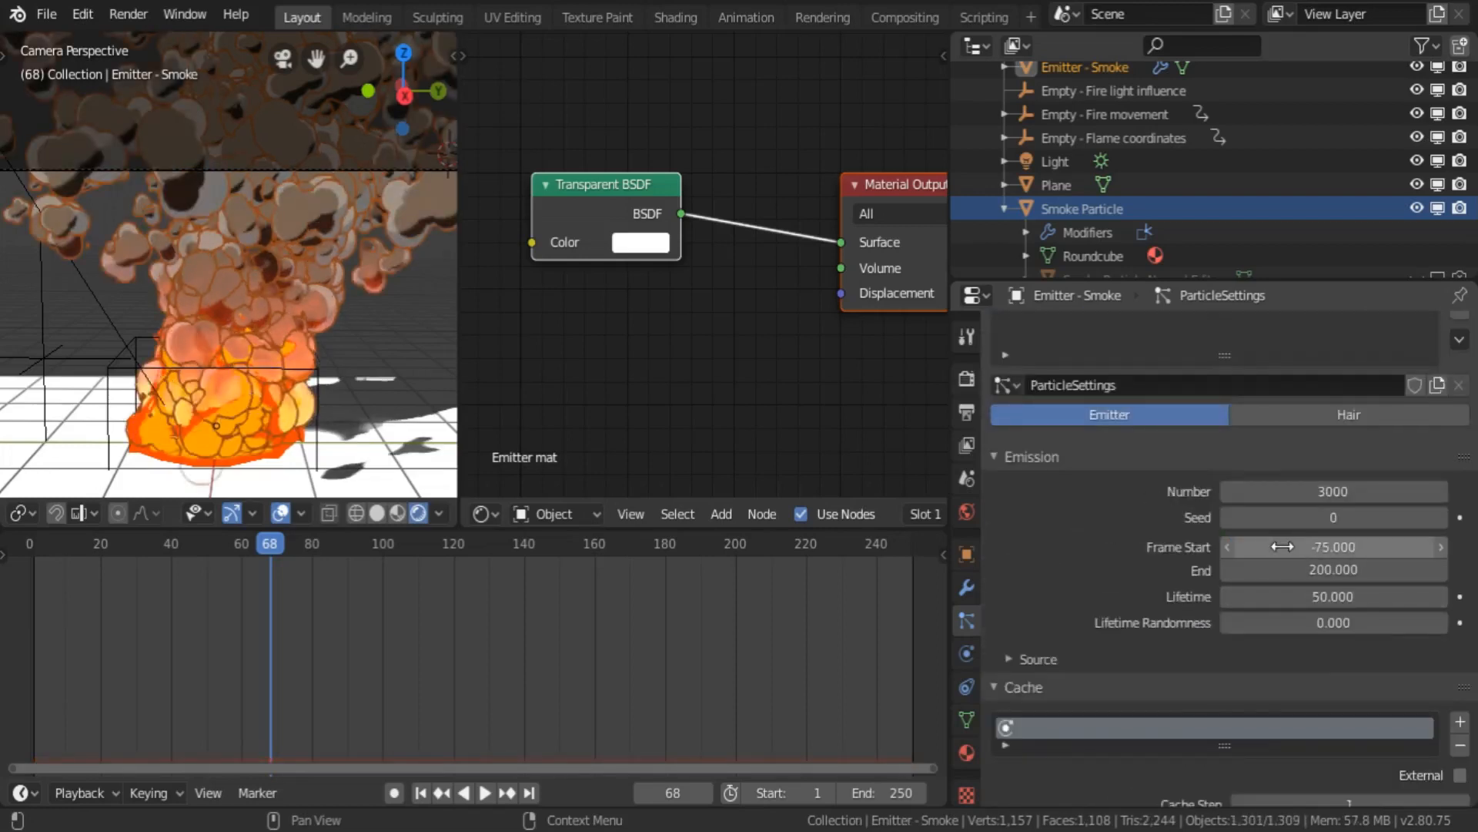
- Set the smoke emission's End frame to 300, keeping the particle Lifetime at 50
click(1328, 569)
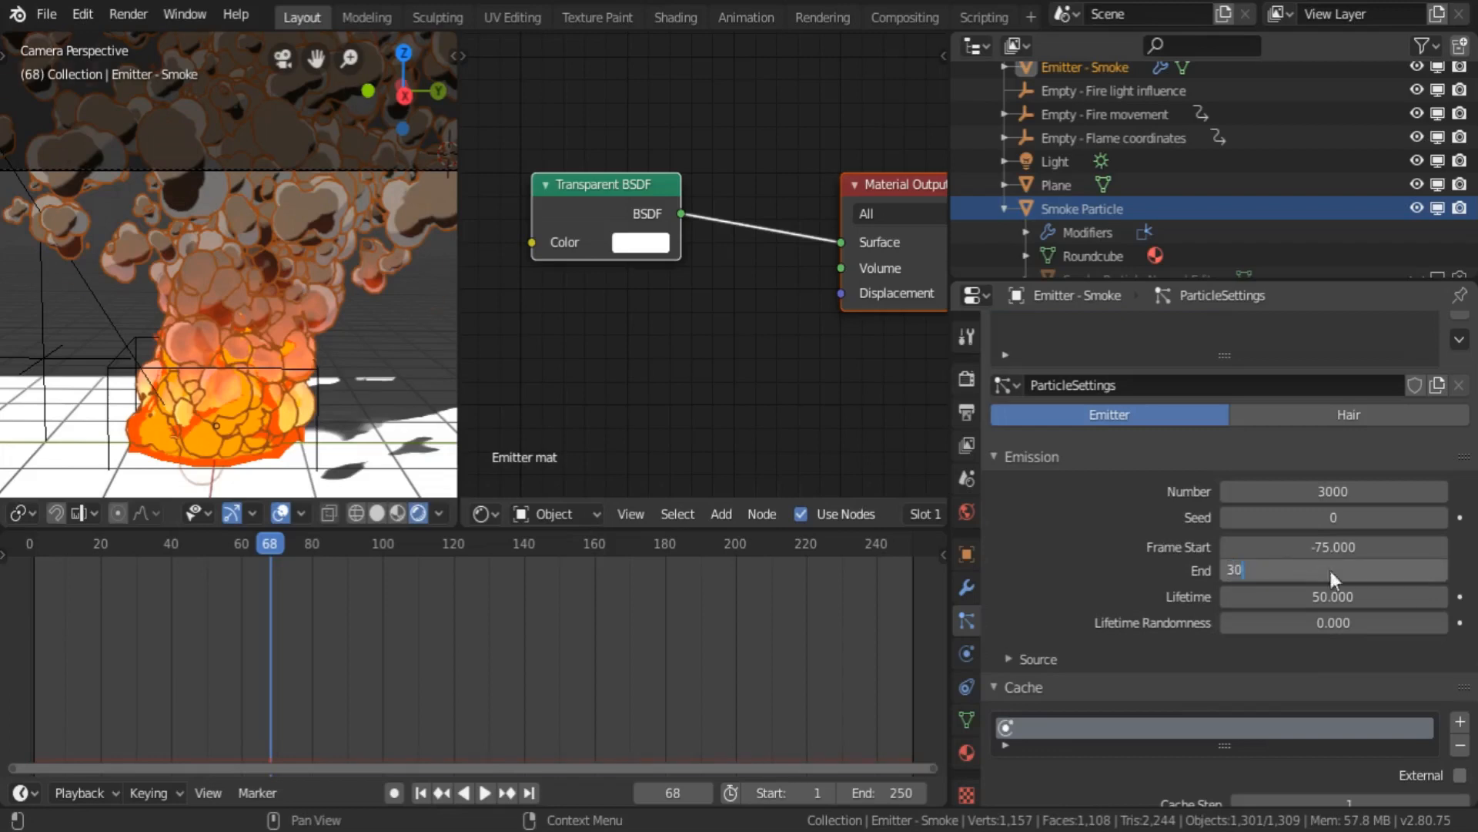
key(Return)
click(1318, 572)
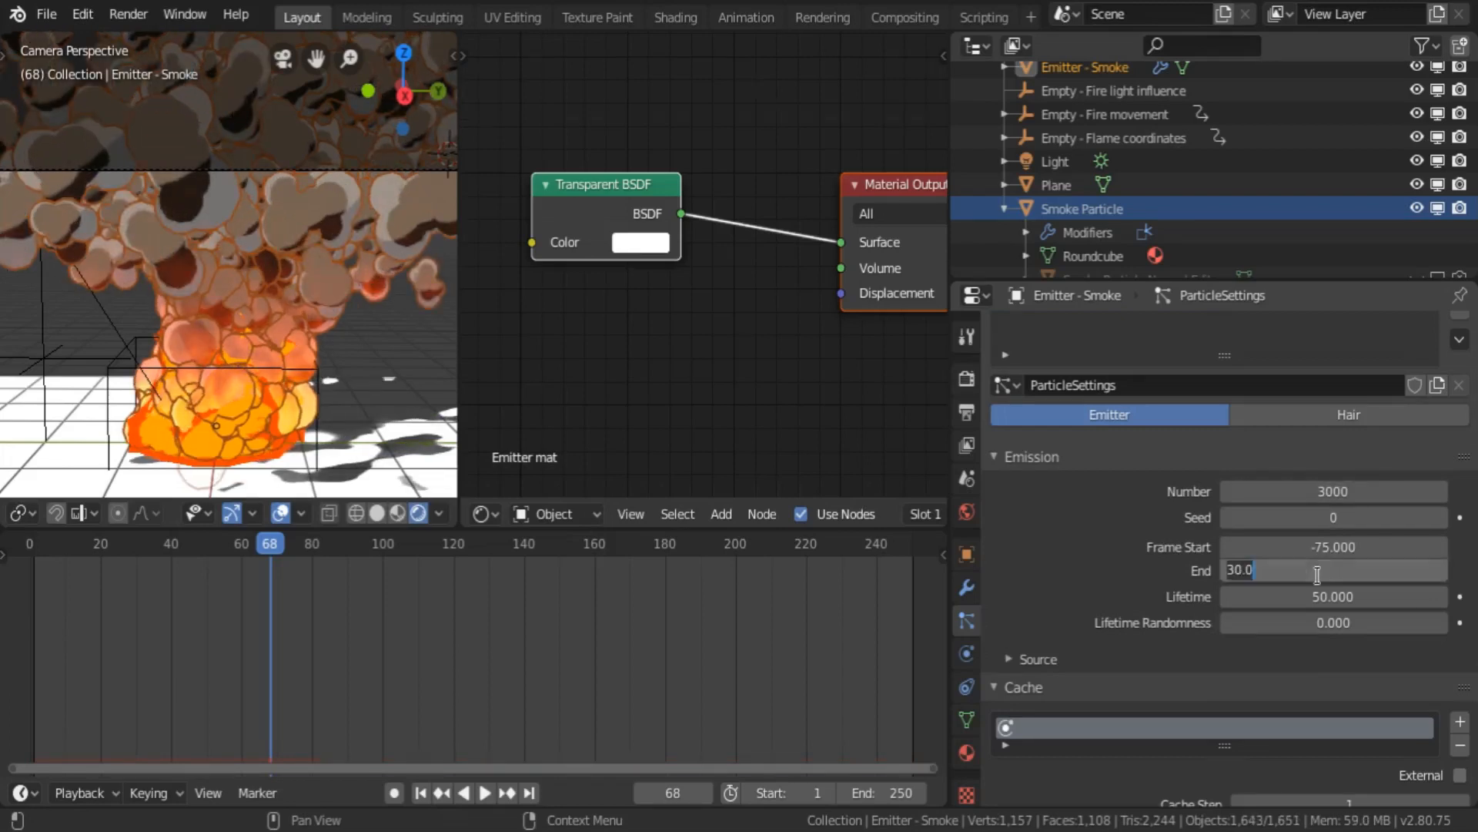
text(0)
key(Return)
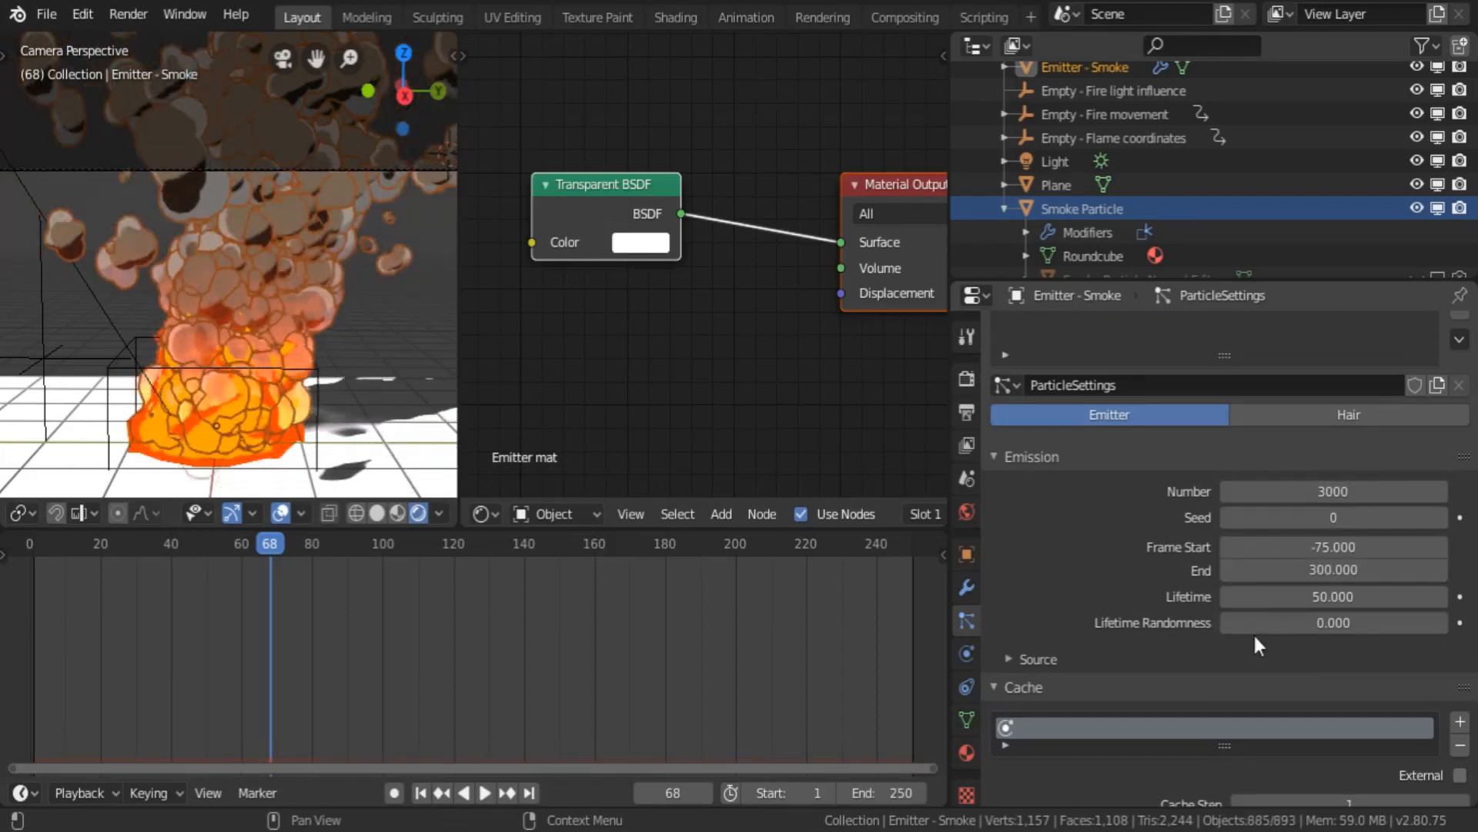
click(1323, 597)
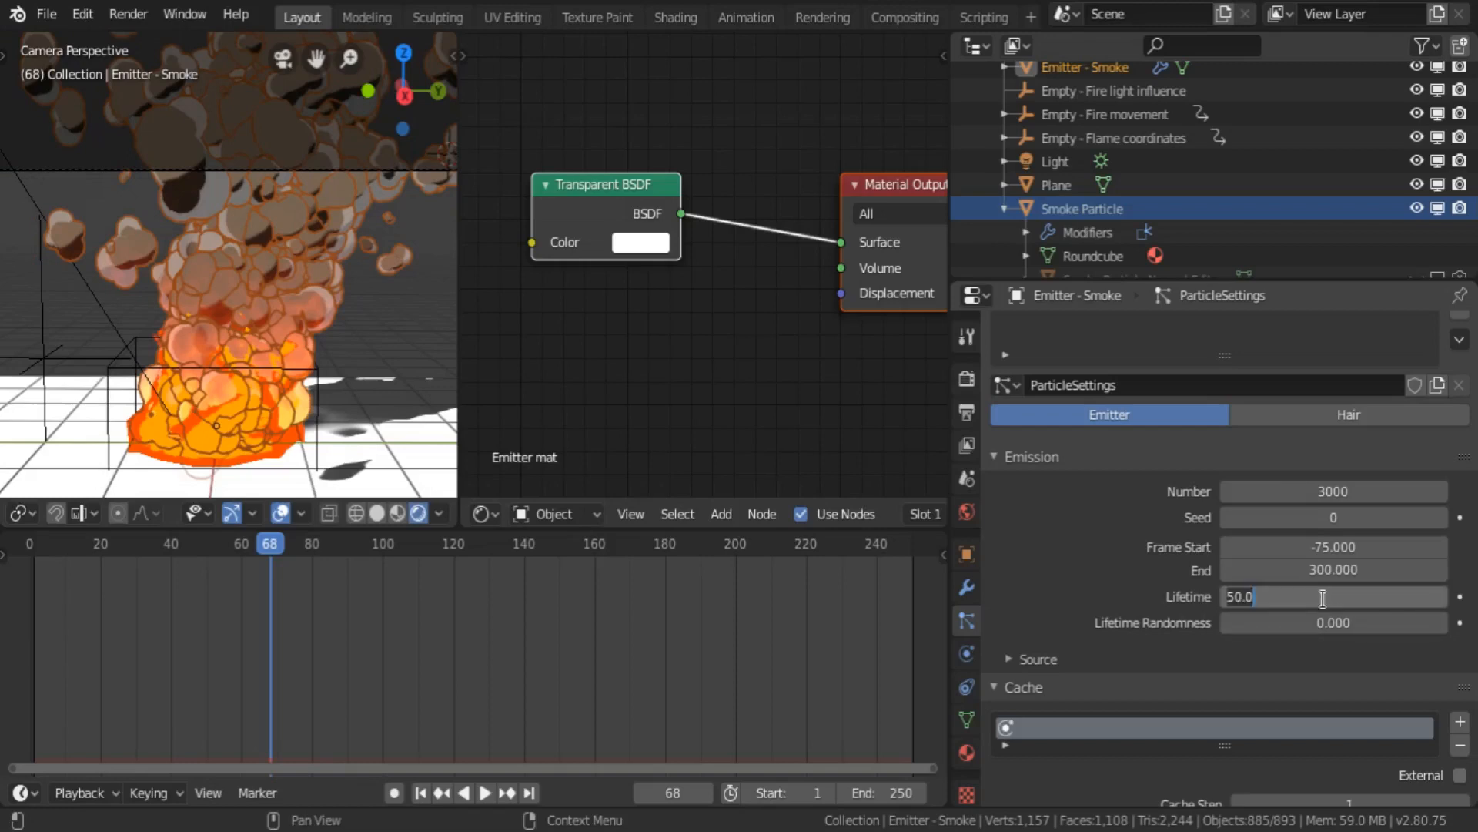
key(Return)
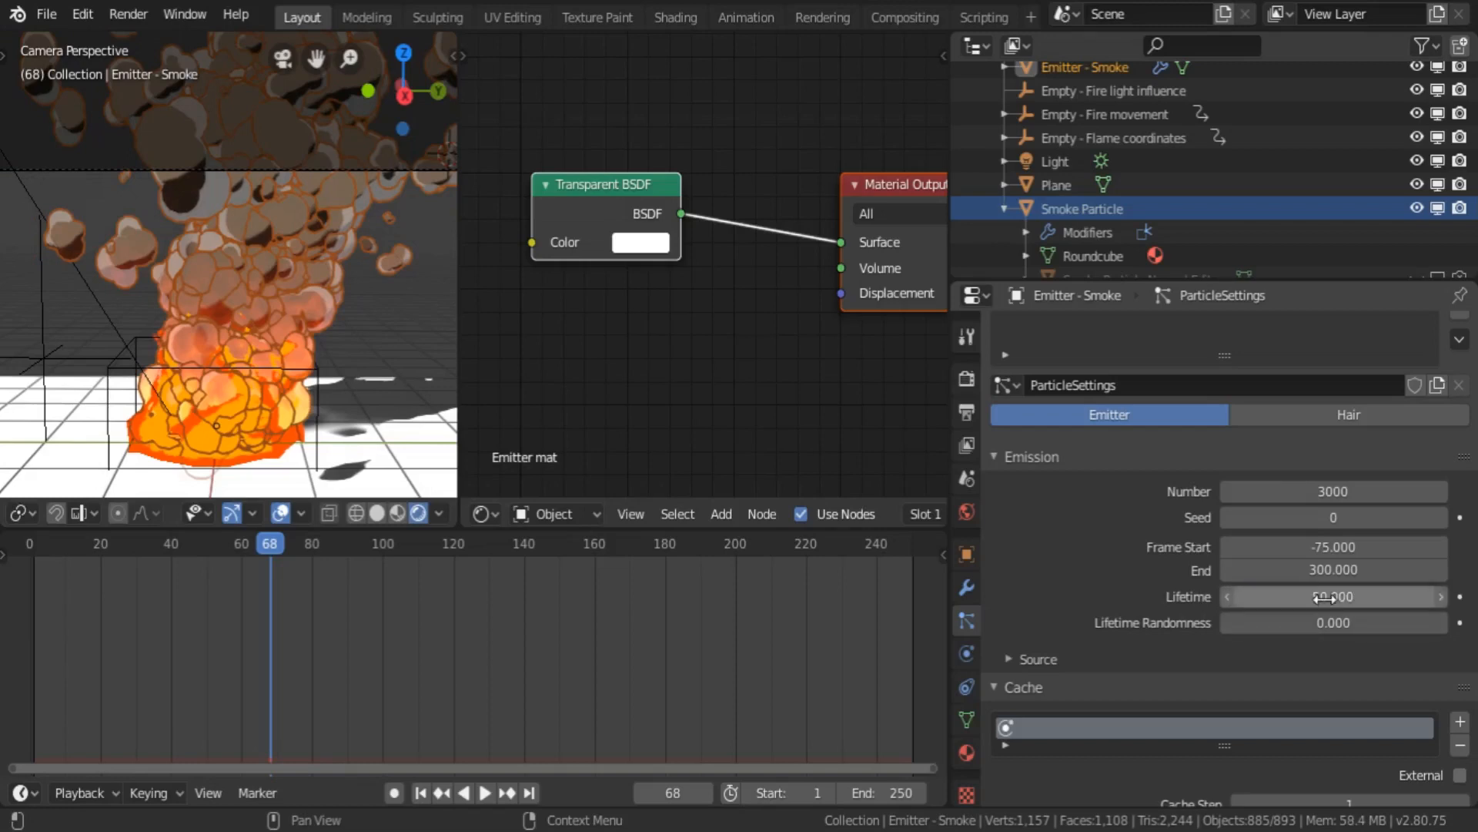
- Set the smoke emitter's particle Number to 4000
click(1307, 488)
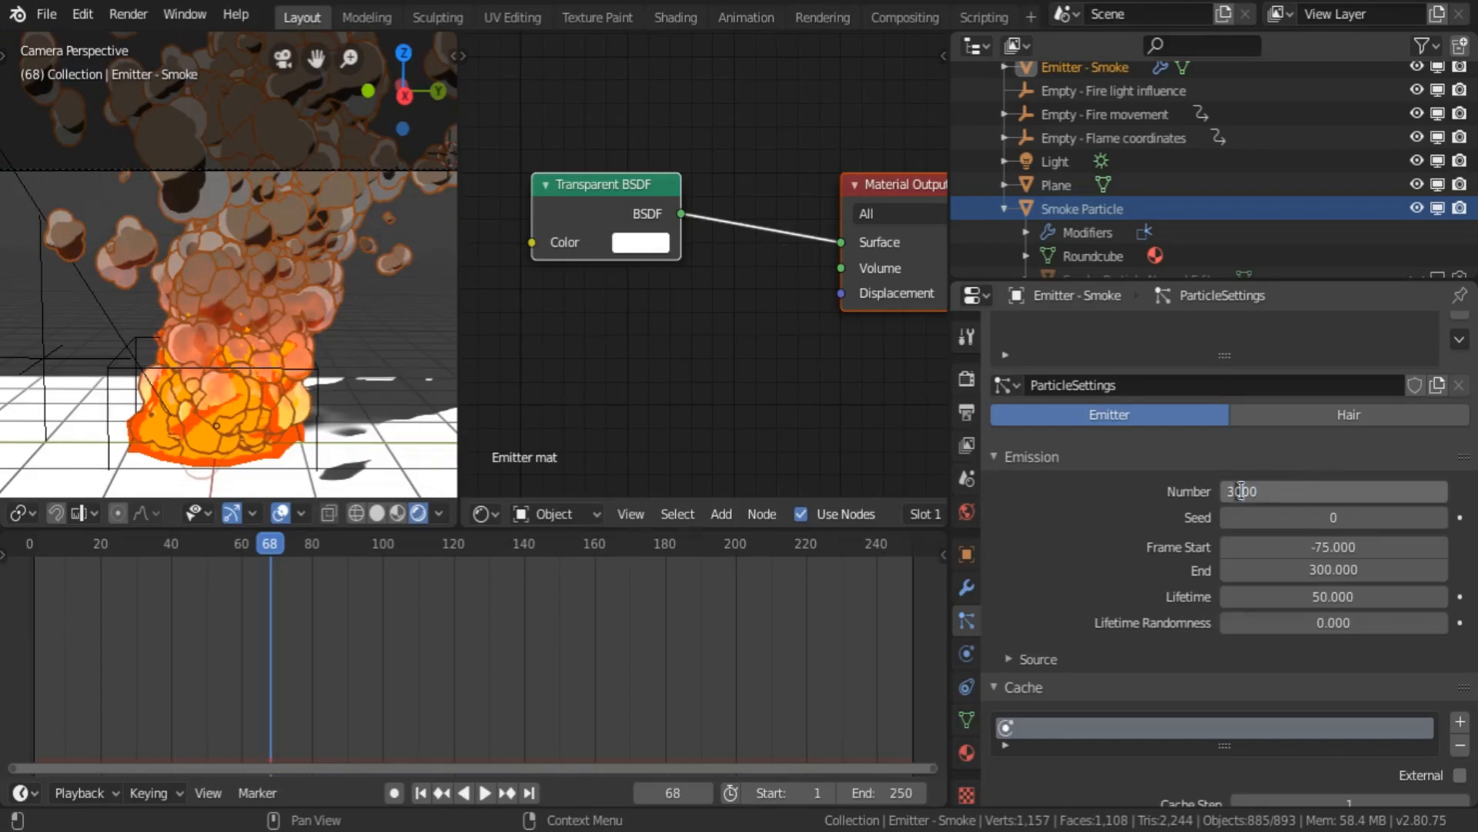
text(4000)
key(Return)
- Extend the scene's end frame to 300 and bake the smoke particle cache
scroll(1127, 535, down, 6)
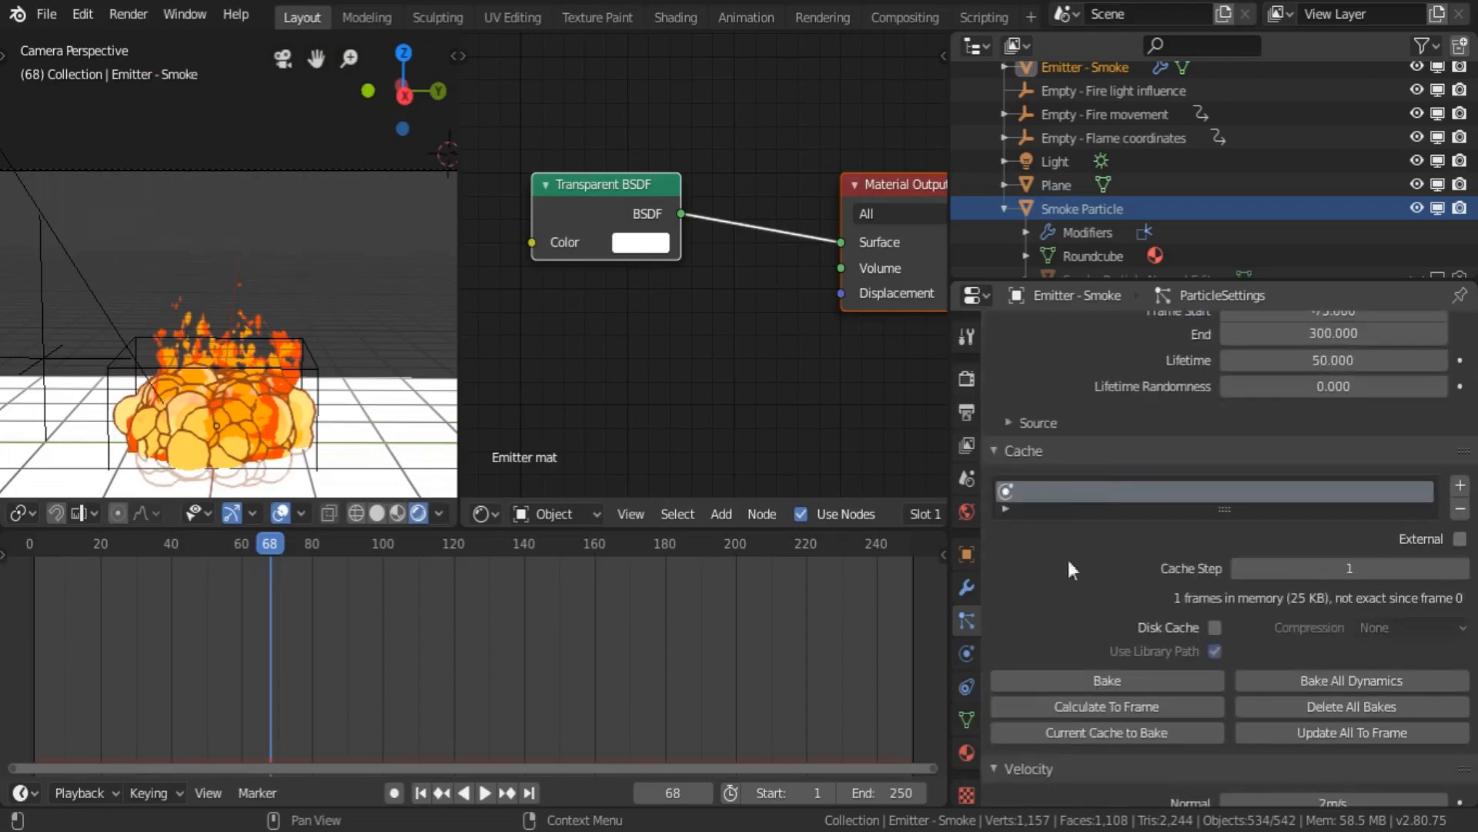
click(885, 793)
text(30)
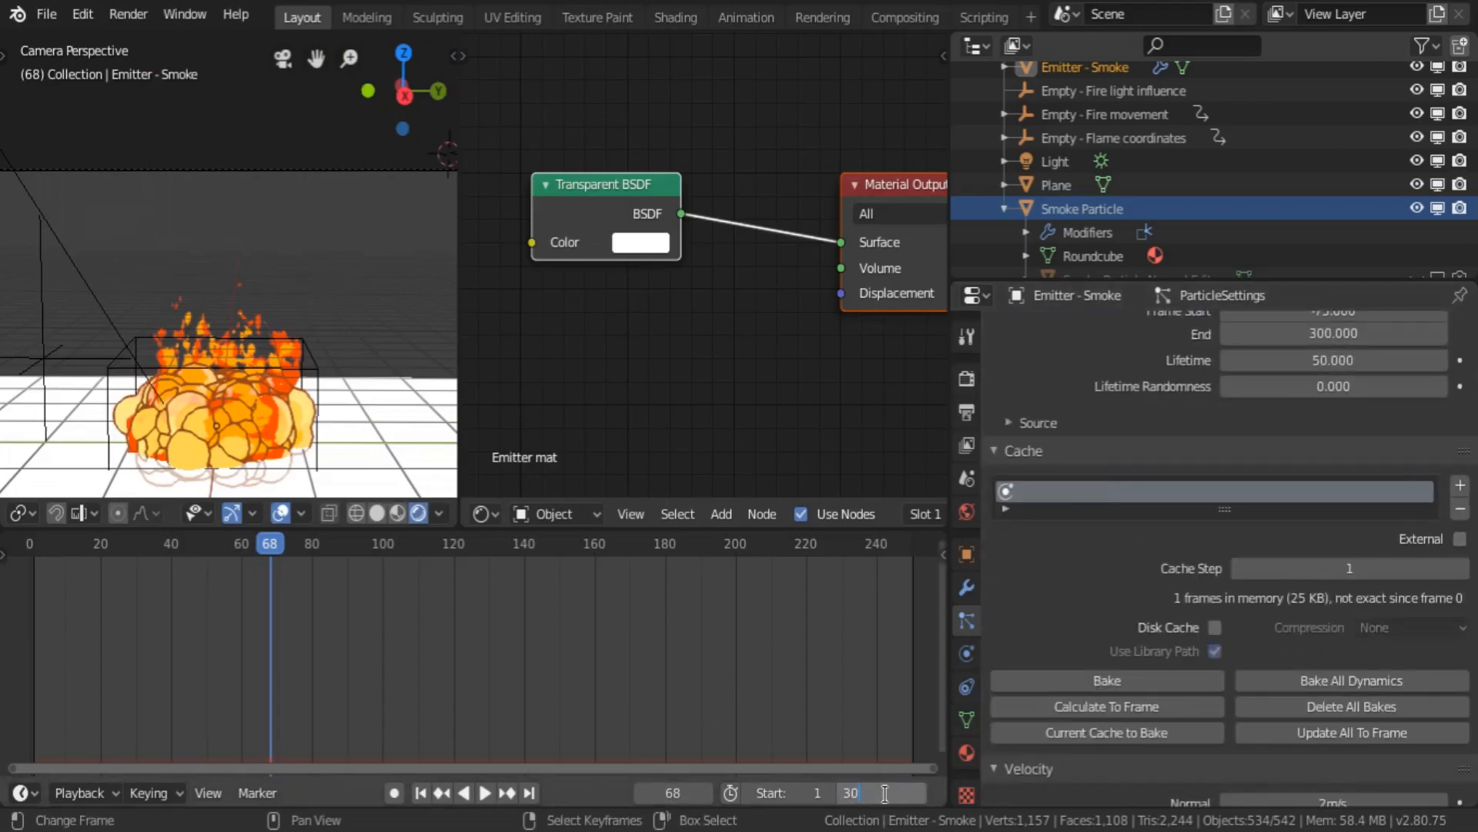
text(0)
key(Return)
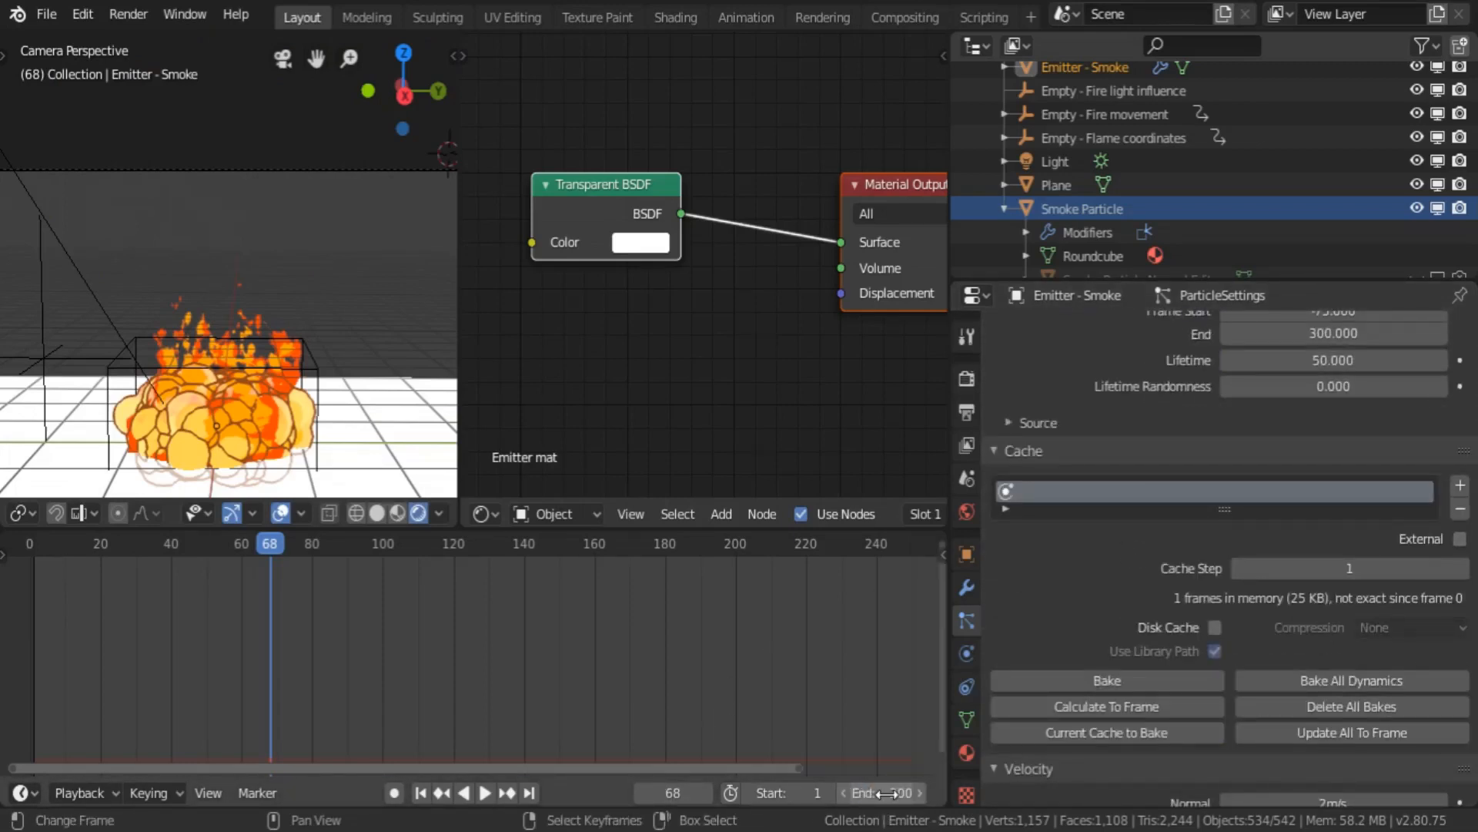
click(1106, 681)
- Return the scene's end frame to 250 and scrub through the baked smoke with nothing selected
click(890, 791)
text(250)
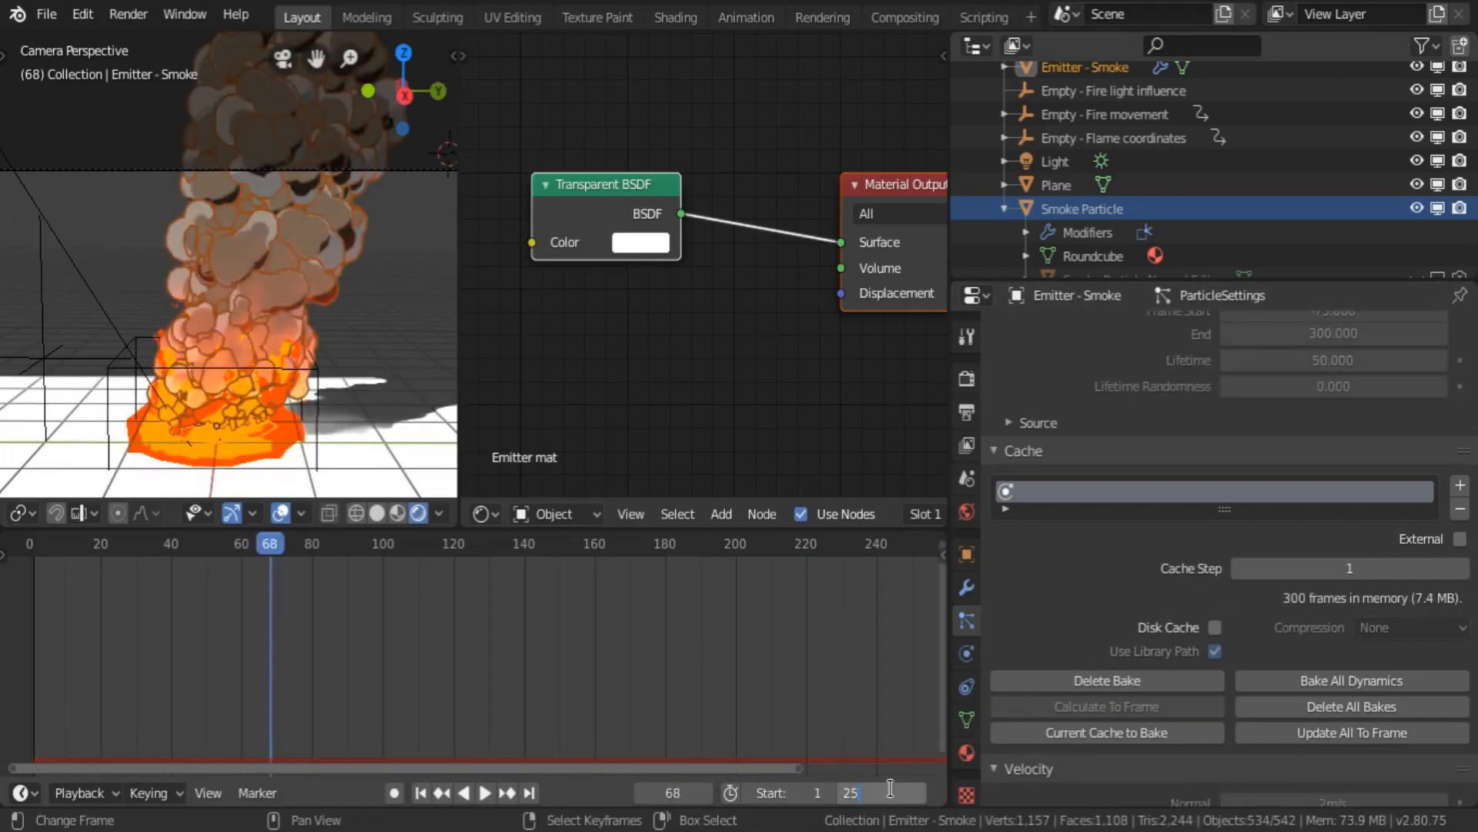
key(Return)
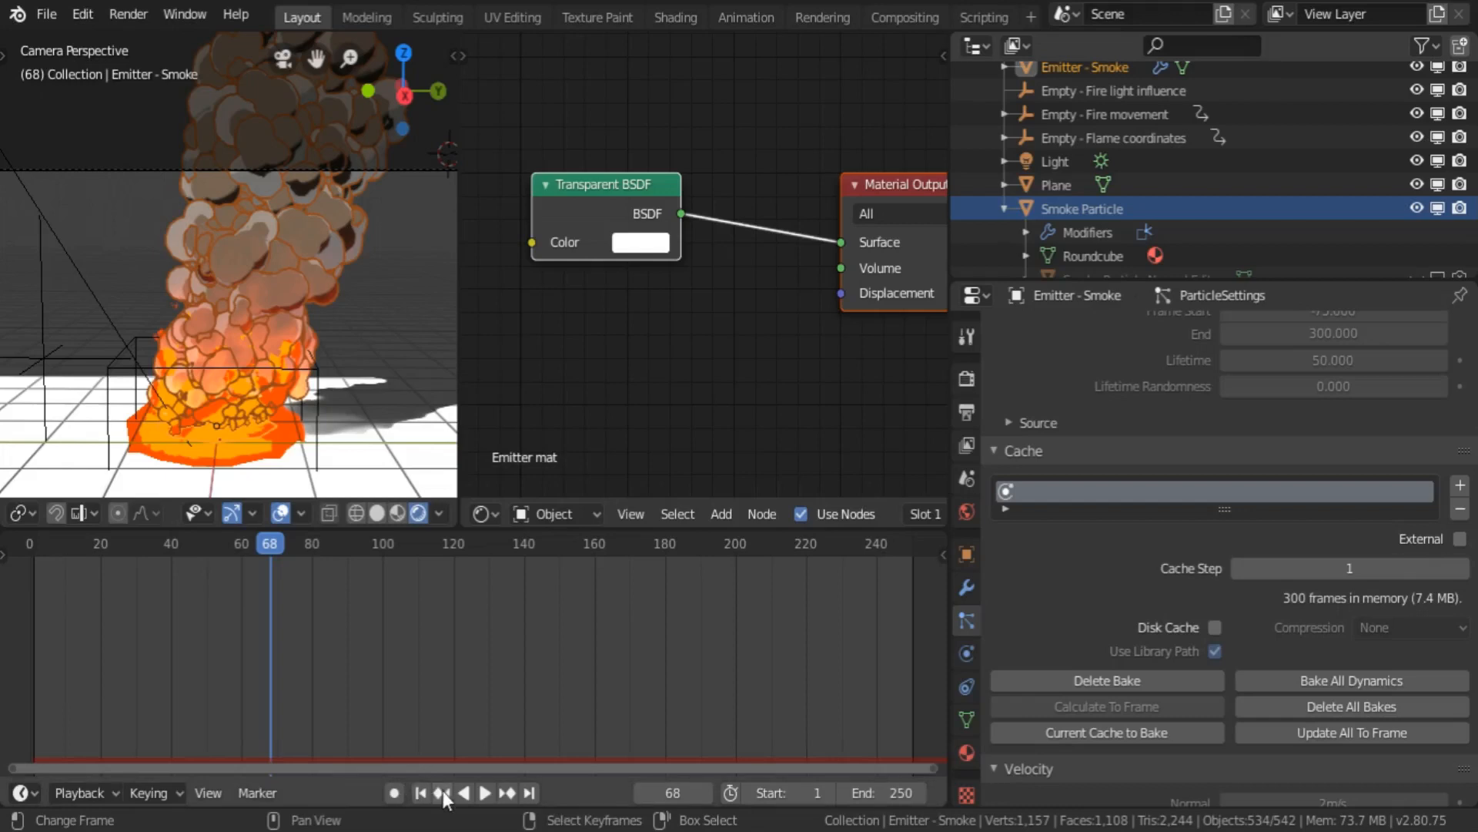
click(313, 311)
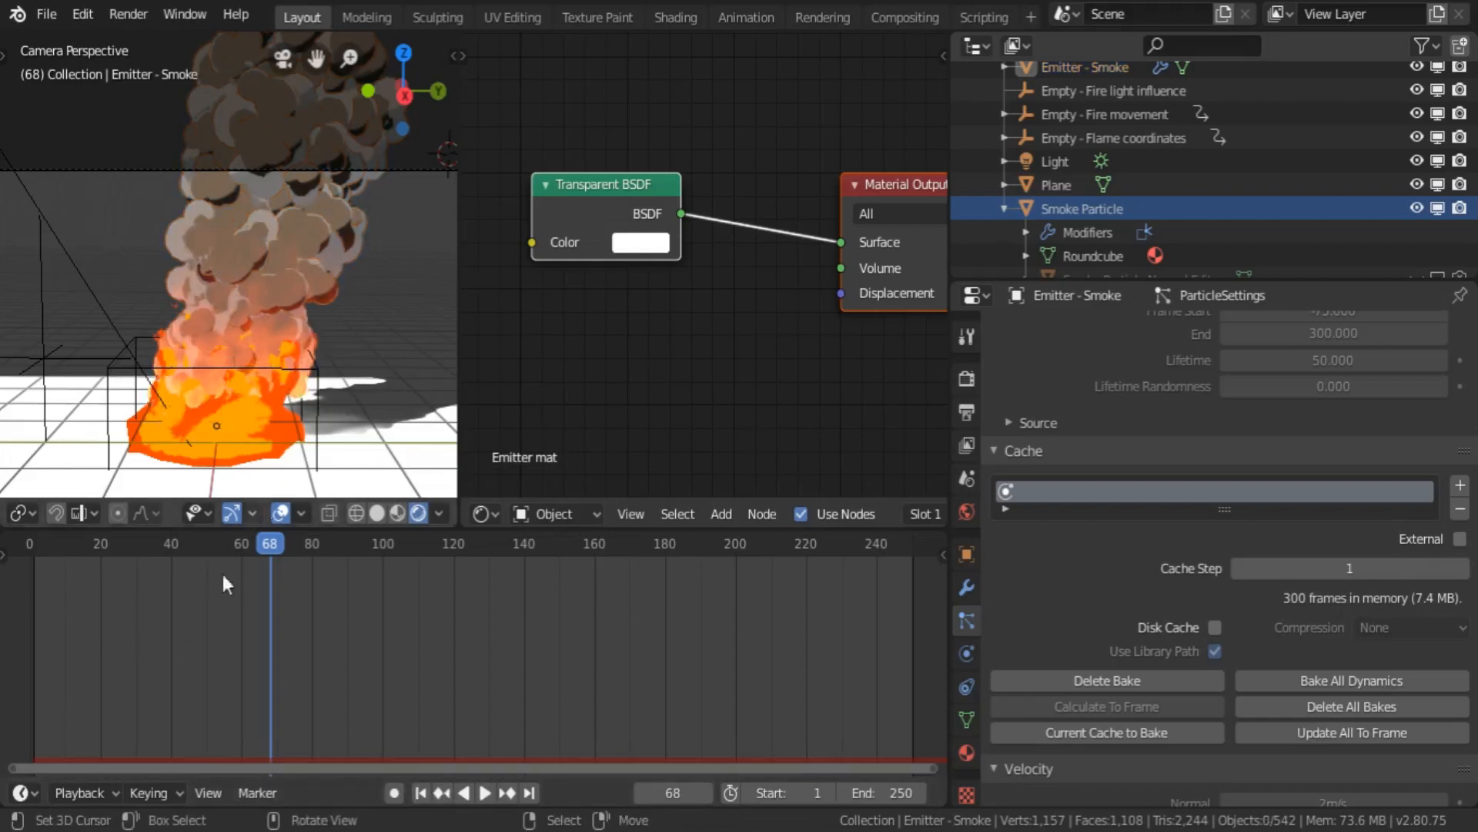
drag(72, 659, 395, 667)
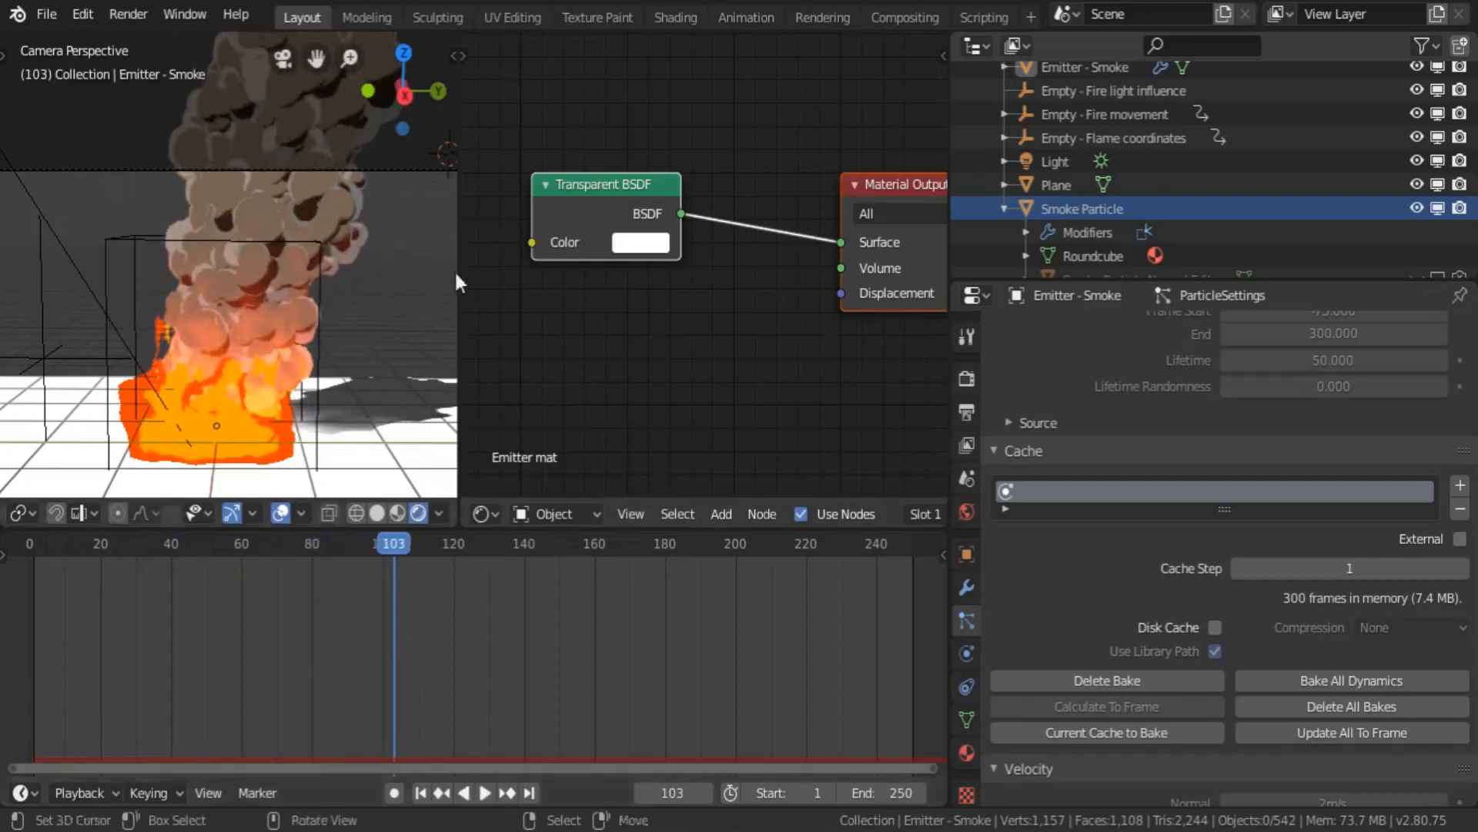
- Expand the 3D viewport over the node editor and hide the overlays to view the fire and smoke unobstructed
drag(467, 35, 499, 38)
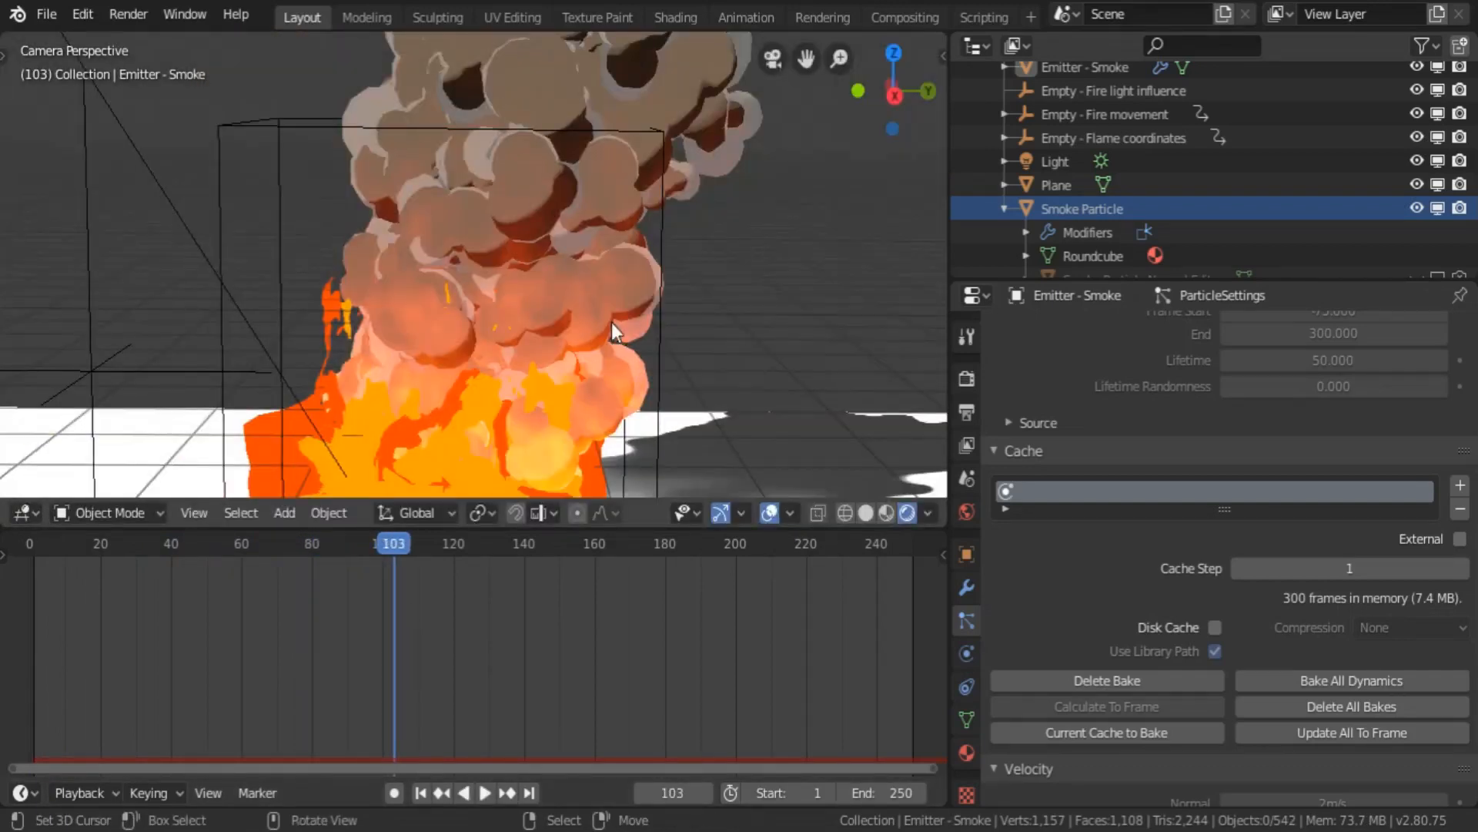
scroll(611, 322, down, 4)
scroll(736, 428, up, 4)
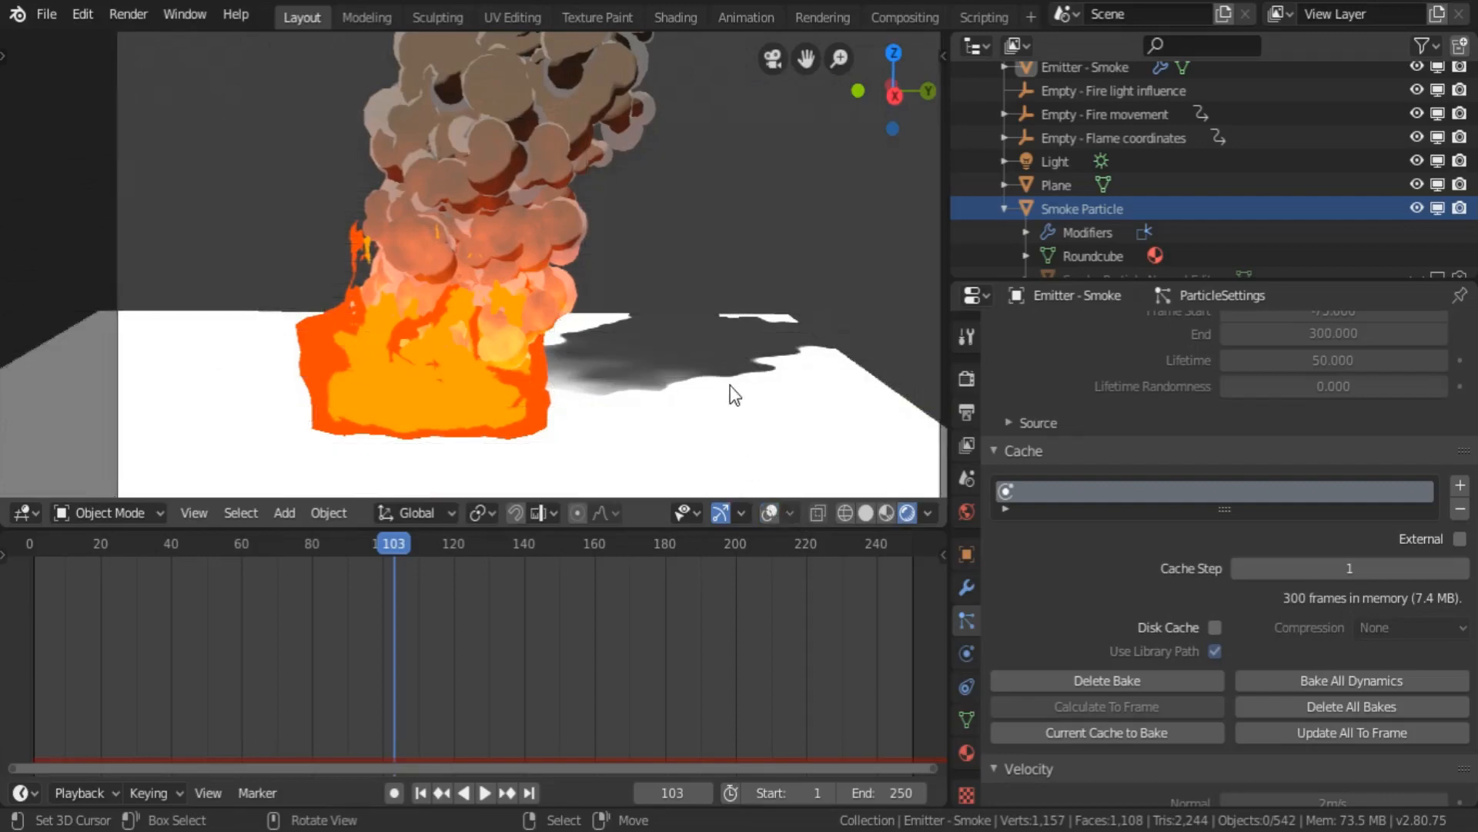
- Hide the smoke emitter and give the ground plane a new material with a Diffuse BSDF surface
mouse_move(539, 681)
mouse_down()
mouse_move(650, 687)
mouse_move(681, 658)
mouse_move(528, 655)
mouse_up()
scroll(1320, 217, up, 1)
scroll(1321, 220, up, 2)
click(1417, 138)
middle_drag(492, 185, 428, 237)
click(966, 753)
click(1224, 432)
click(1340, 574)
- Tint the ground plane's diffuse colour orange-brown and darken it to nearly black
click(1341, 617)
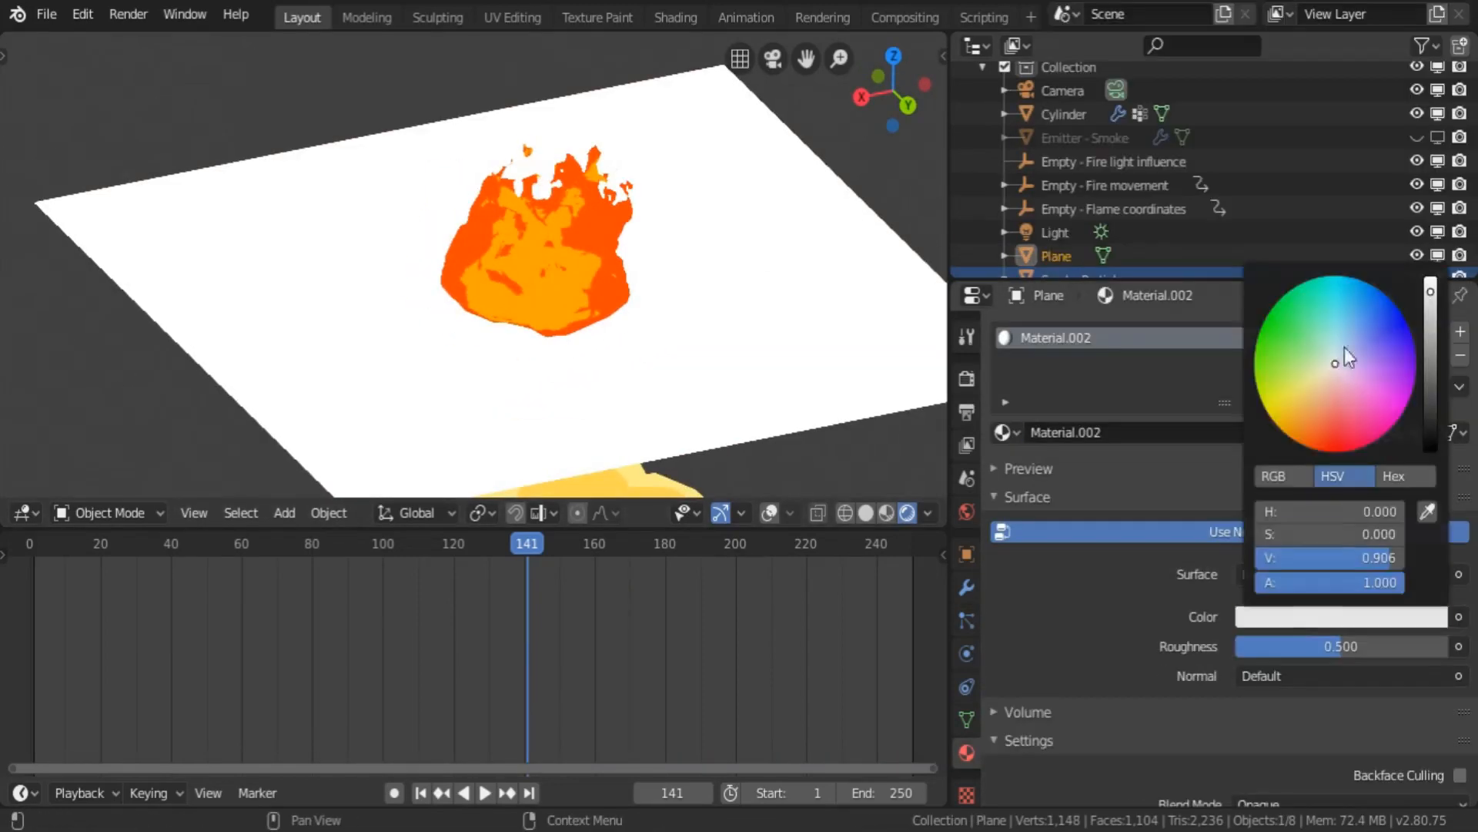
click(1327, 422)
middle_drag(720, 272, 762, 261)
click(1341, 617)
drag(1430, 297, 1429, 445)
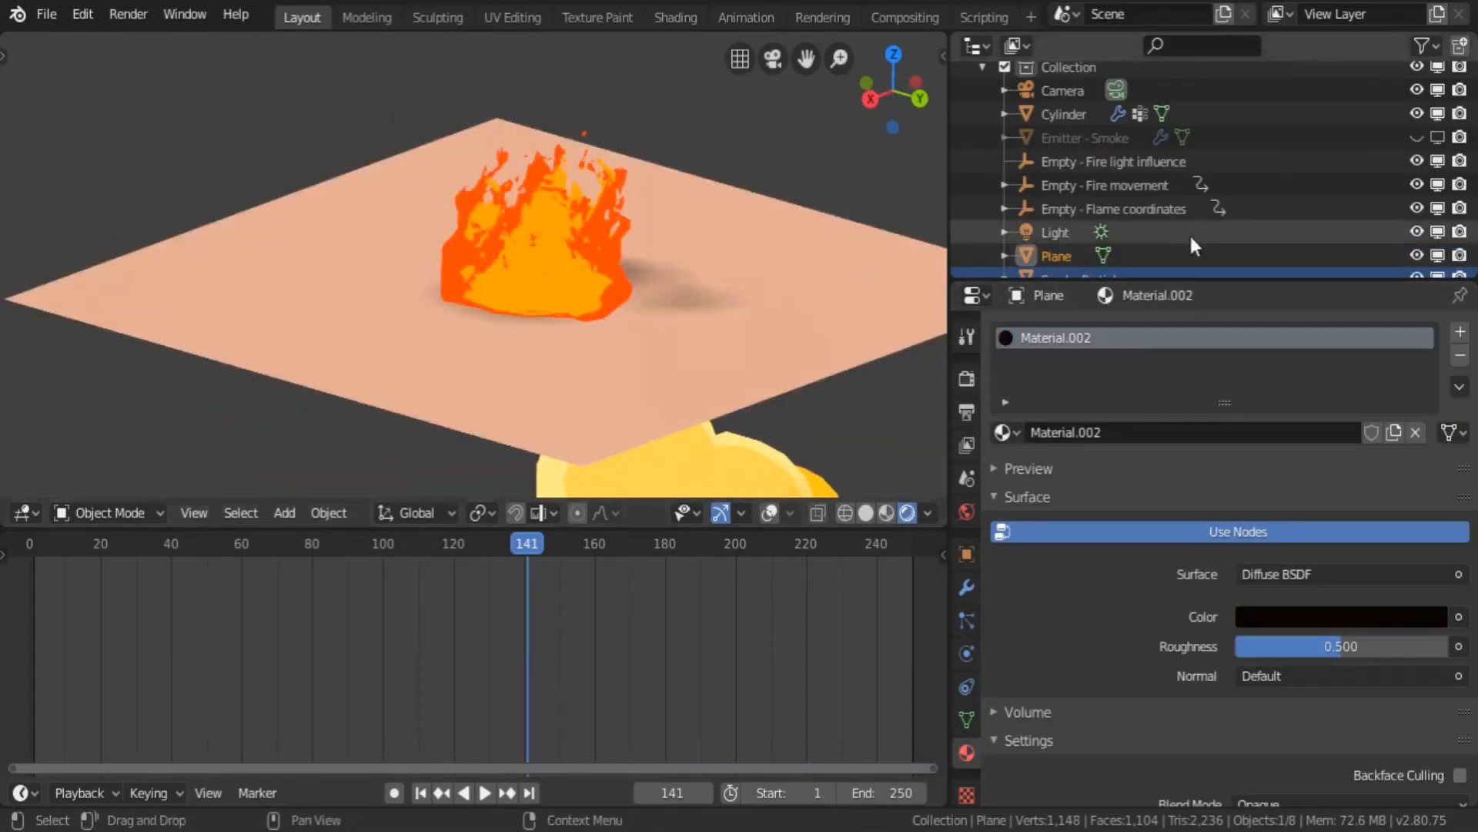
- Set the sun light's strength to 2
click(1059, 231)
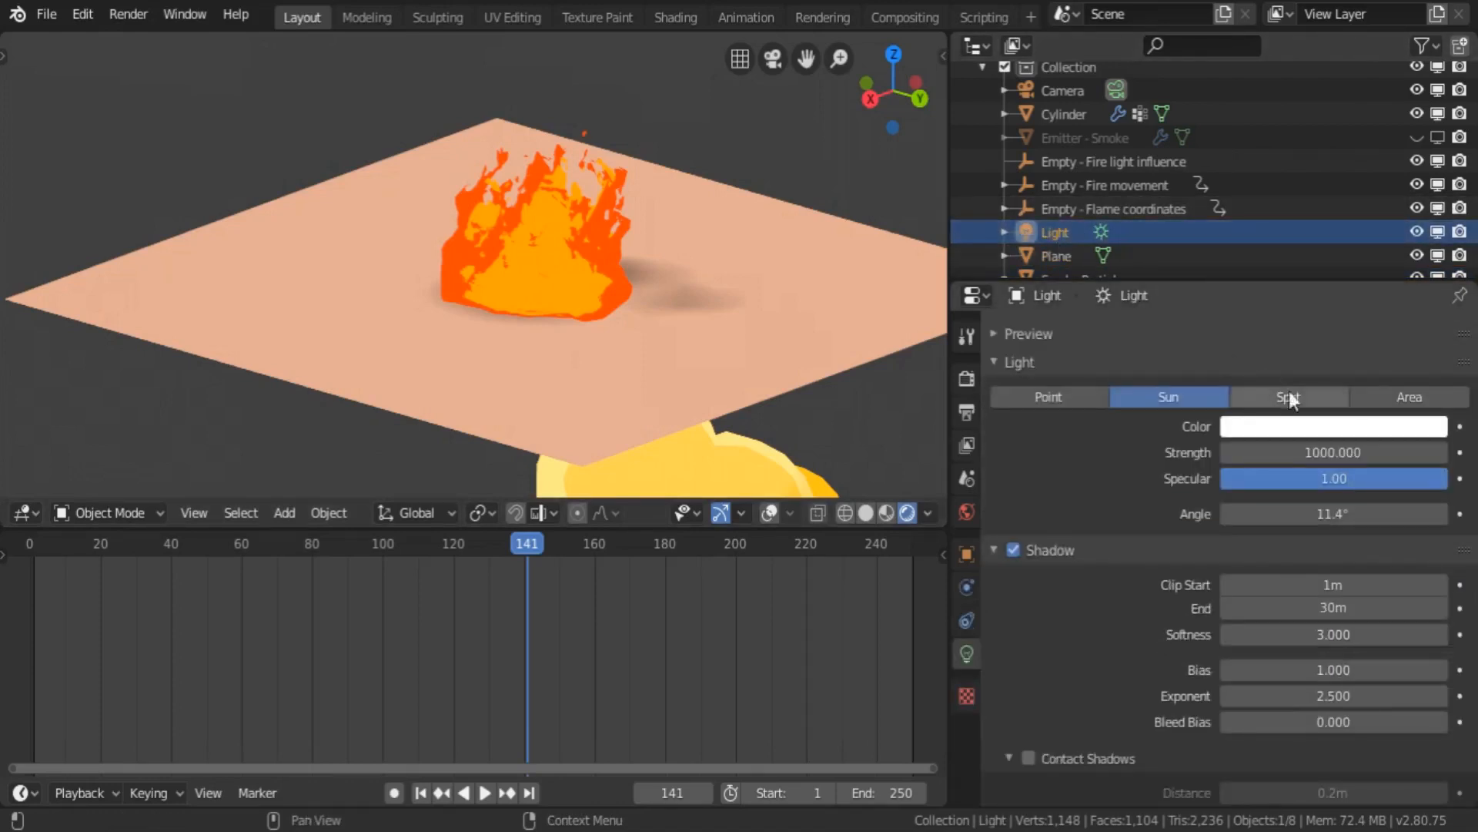
click(1327, 453)
text(1)
key(Return)
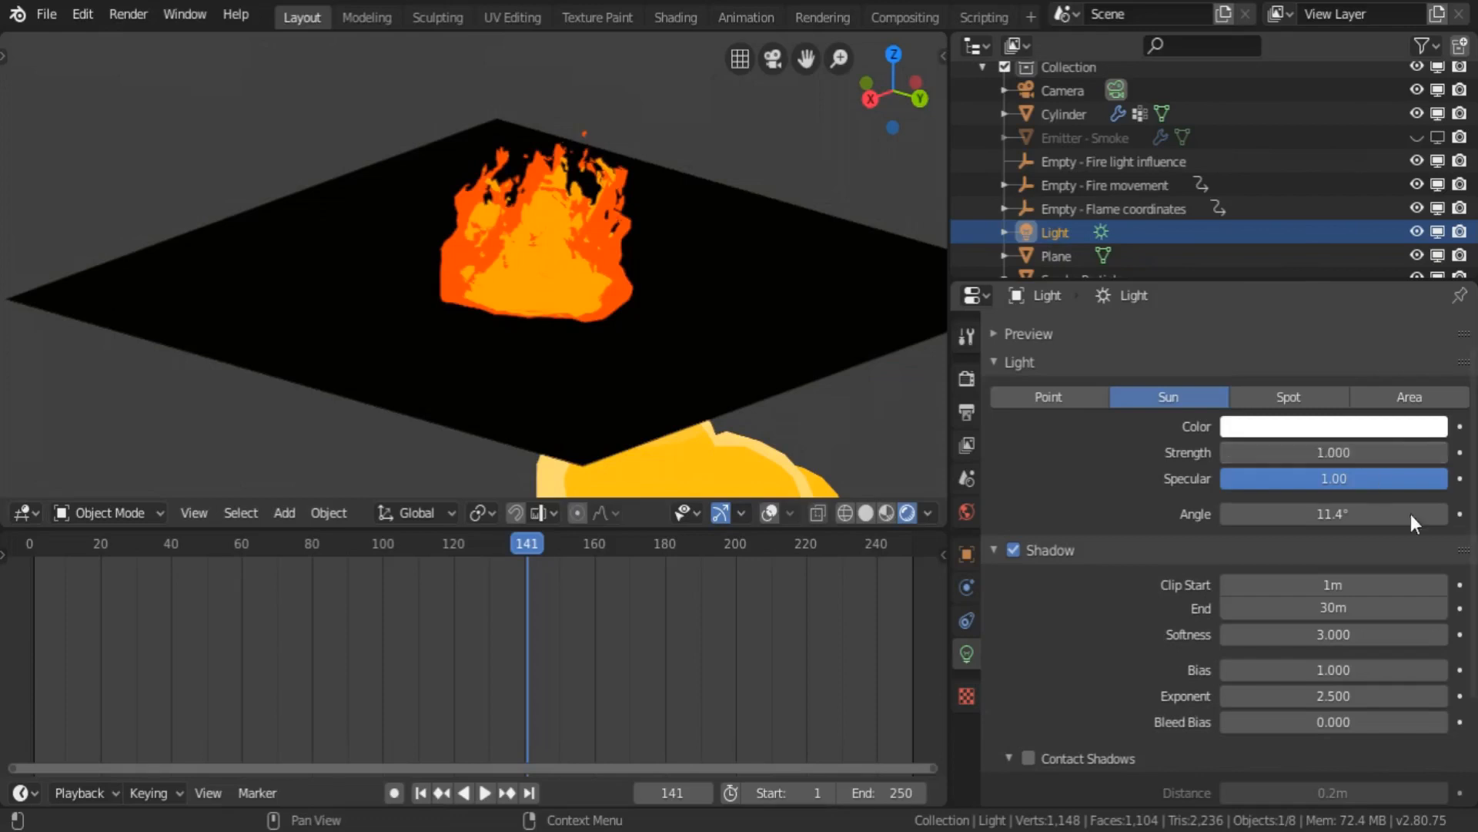
text(2)
key(Return)
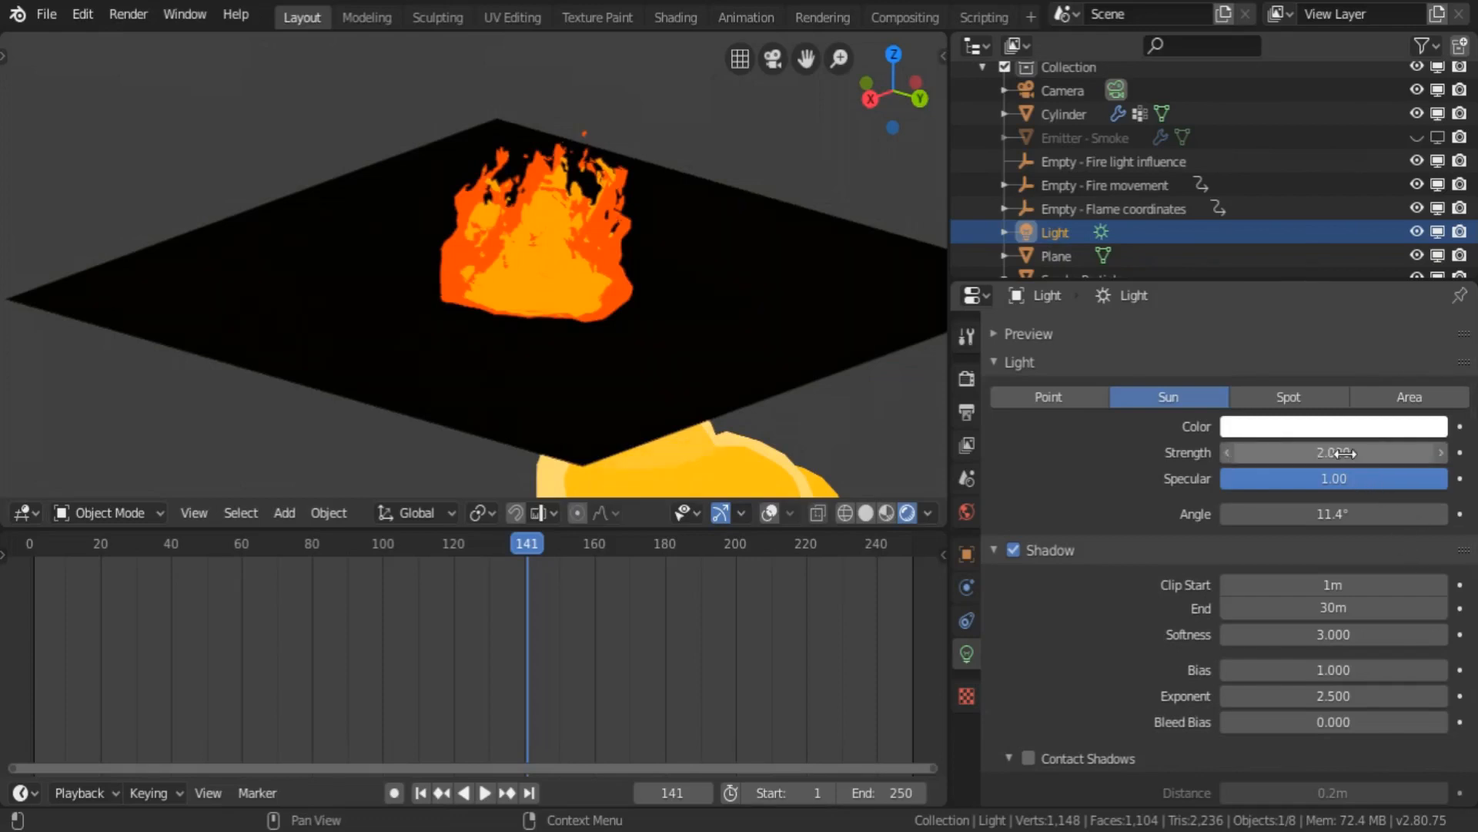
- Set the ground plane's diffuse colour to a light tan with hue 0.079 and saturation 0.364
click(825, 295)
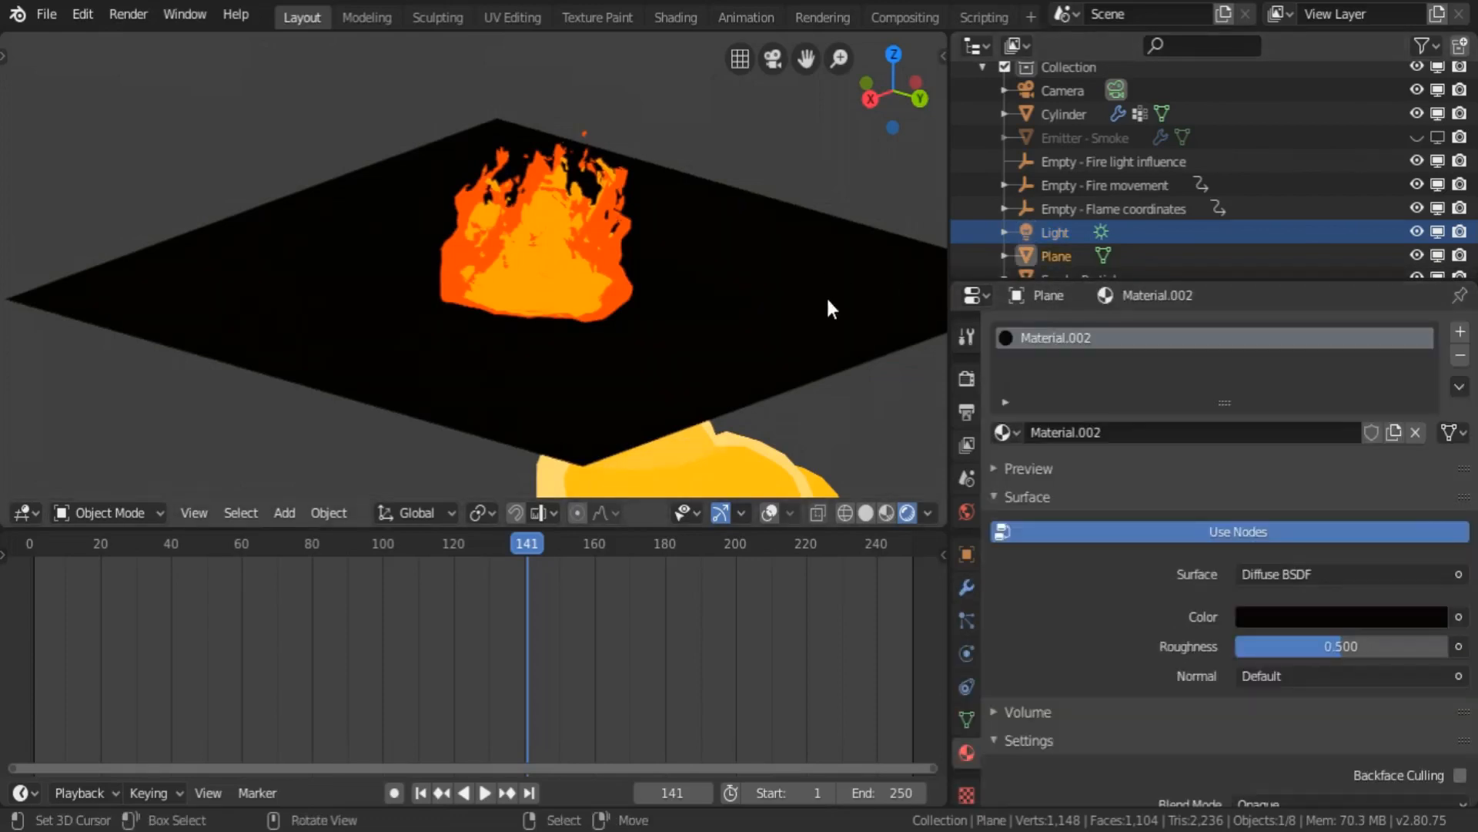
click(1278, 622)
click(1429, 350)
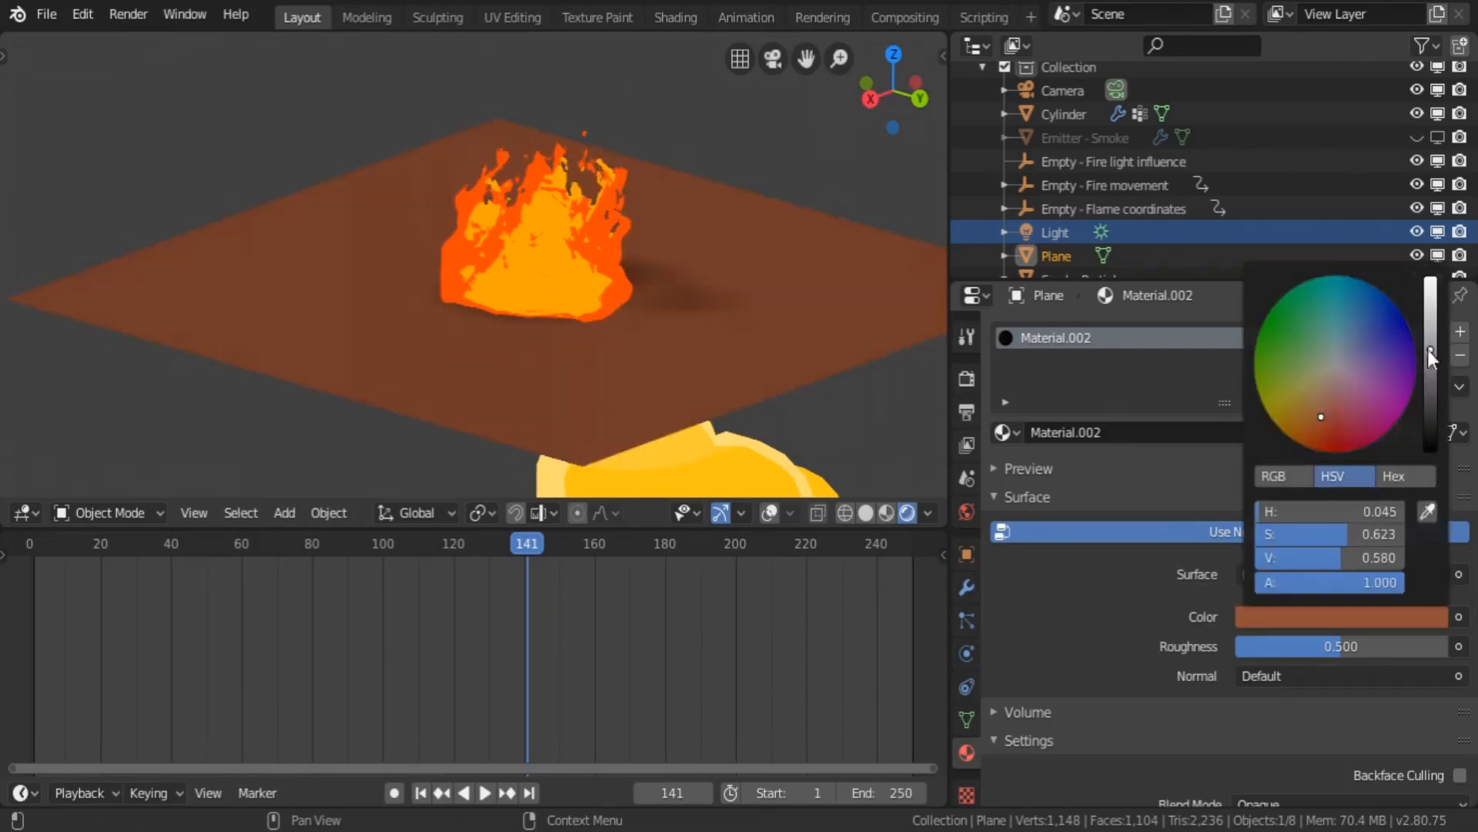
click(1334, 347)
drag(1320, 382, 1321, 392)
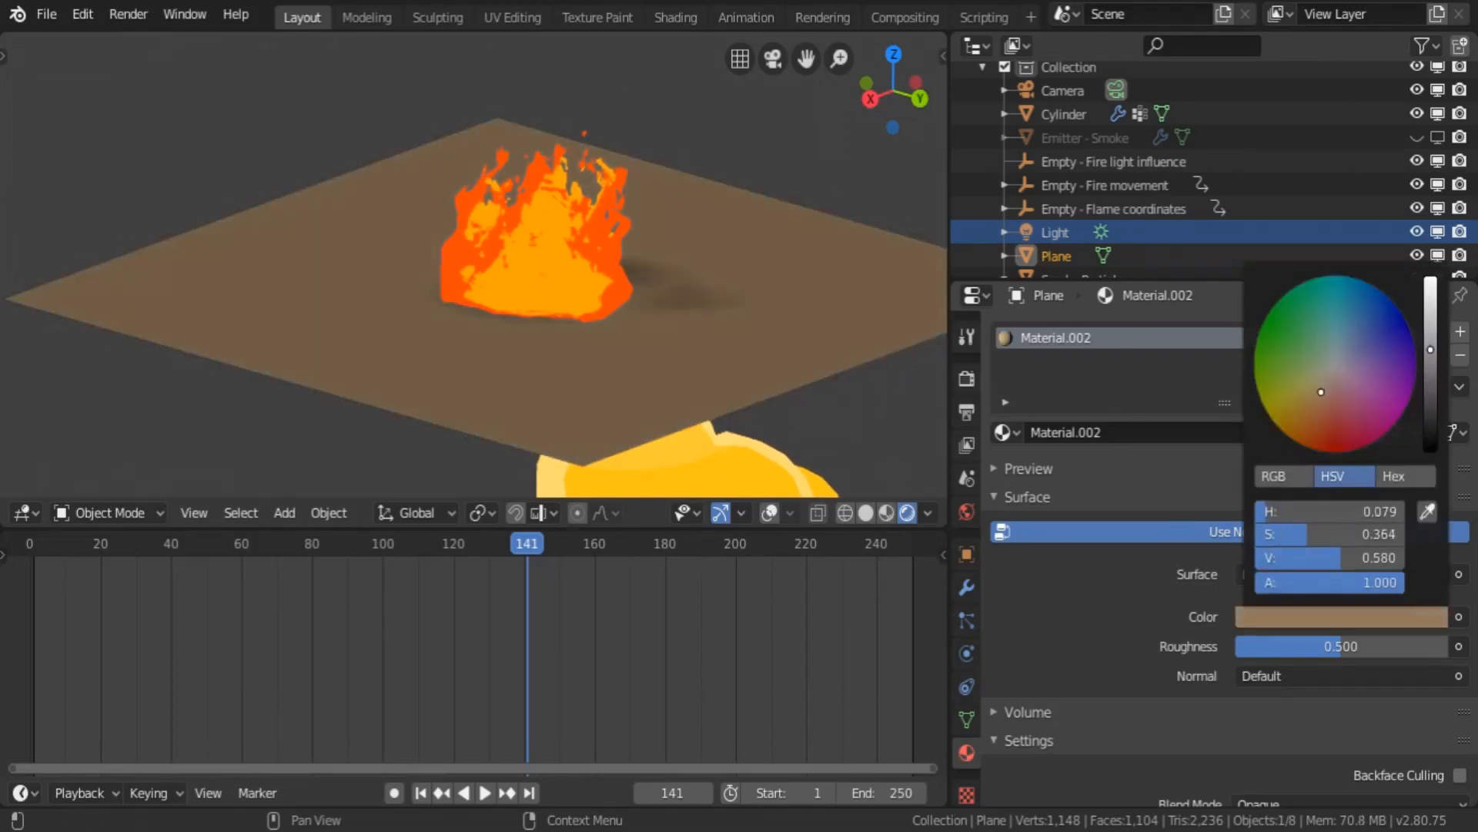
drag(1430, 352, 1430, 335)
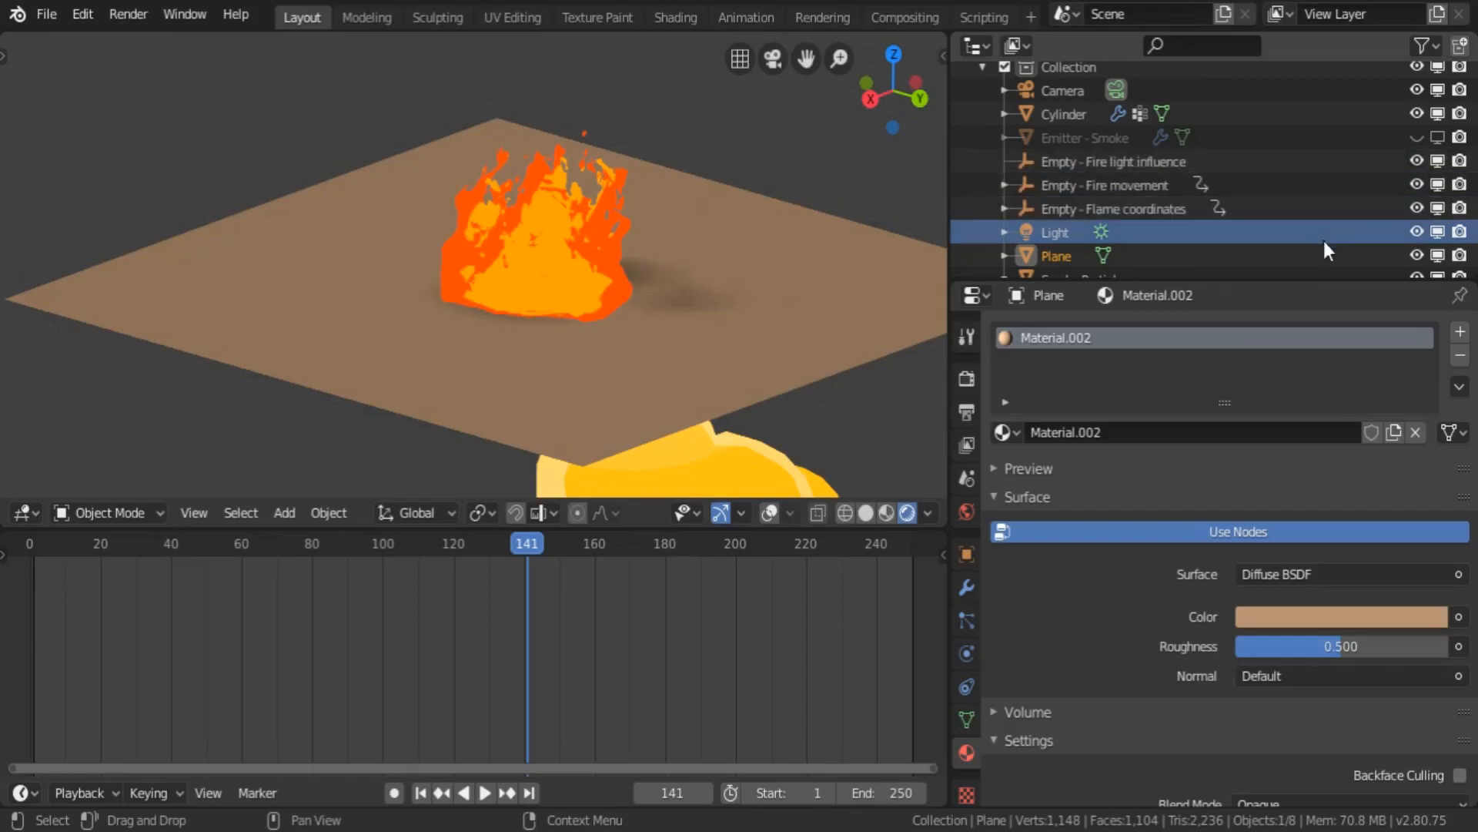
- Make the smoke emitter visible again and return to the camera view
scroll(1346, 228, down, 3)
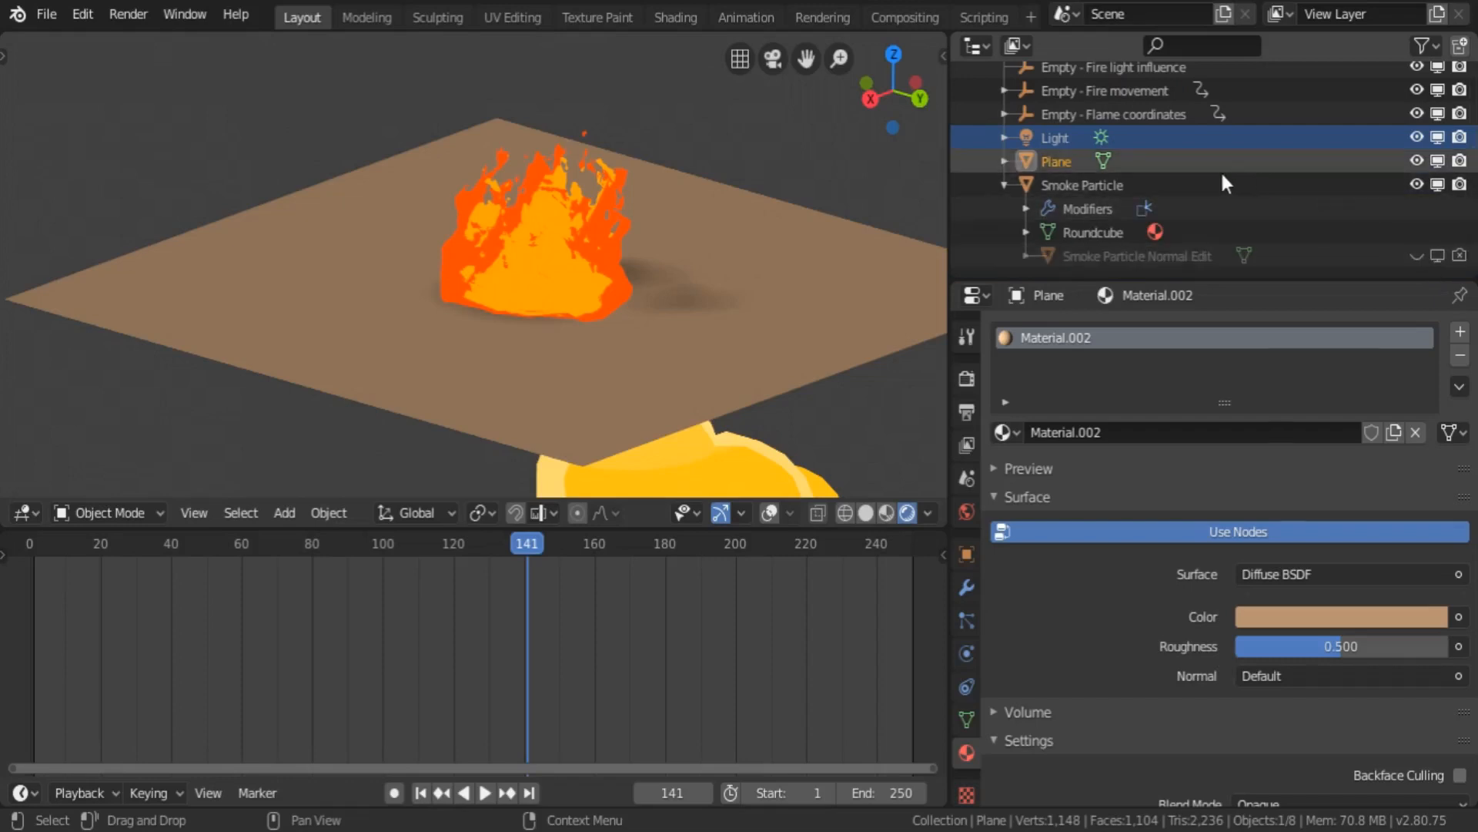
scroll(1209, 174, up, 2)
scroll(1207, 175, up, 2)
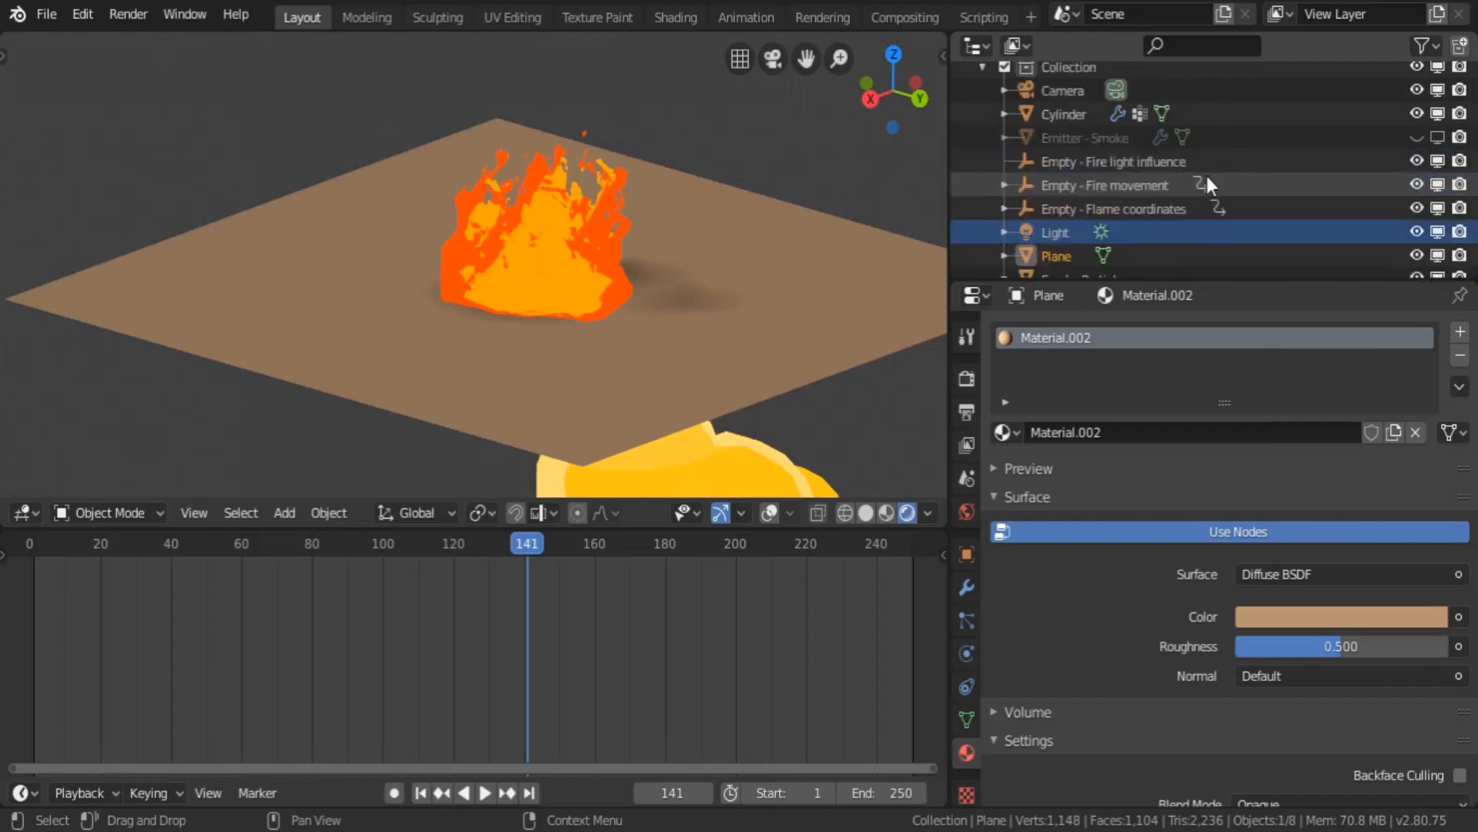
click(1438, 137)
shift+middle_drag(733, 186, 690, 319)
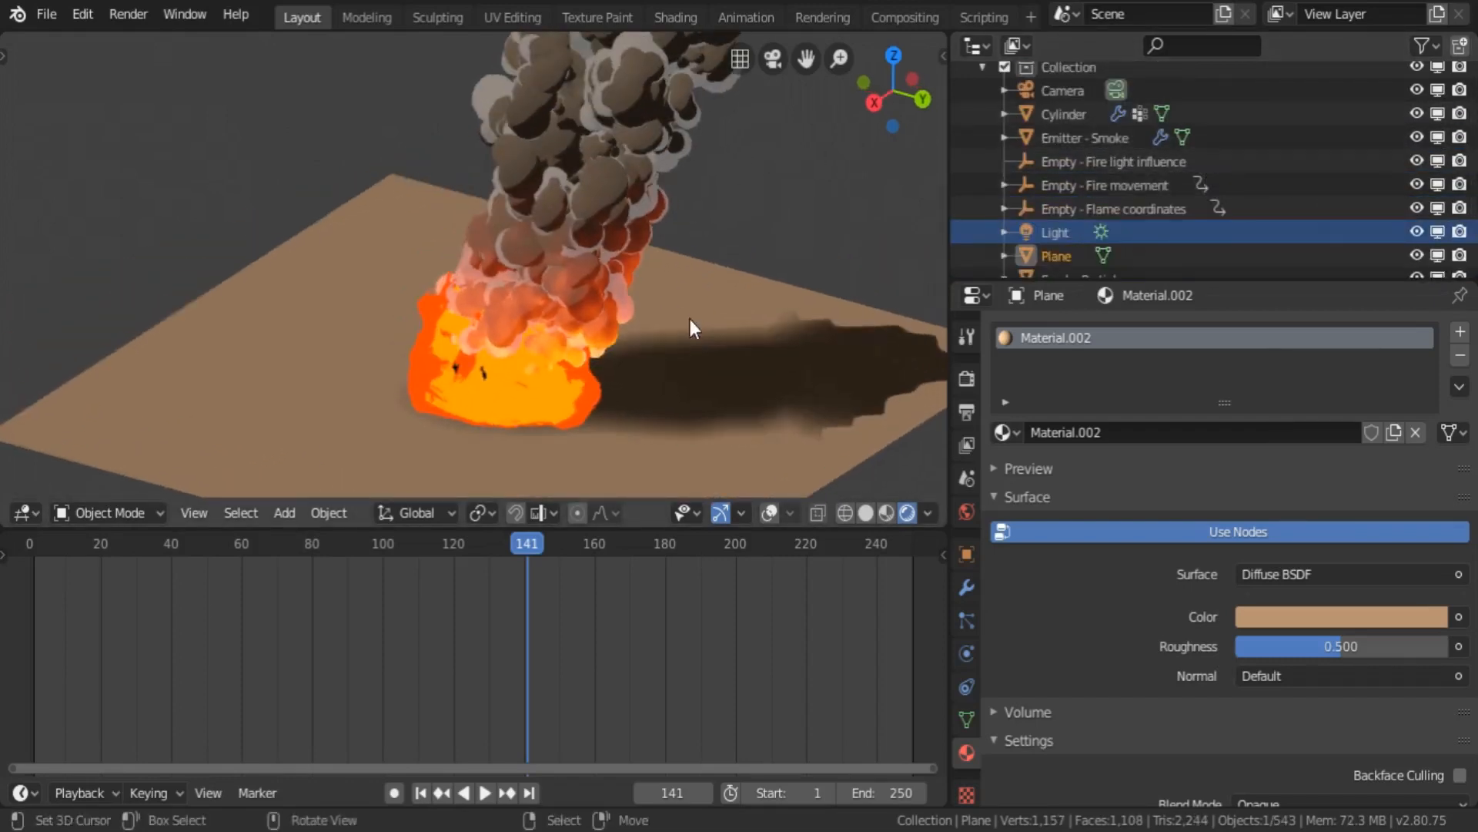
key(KP_3)
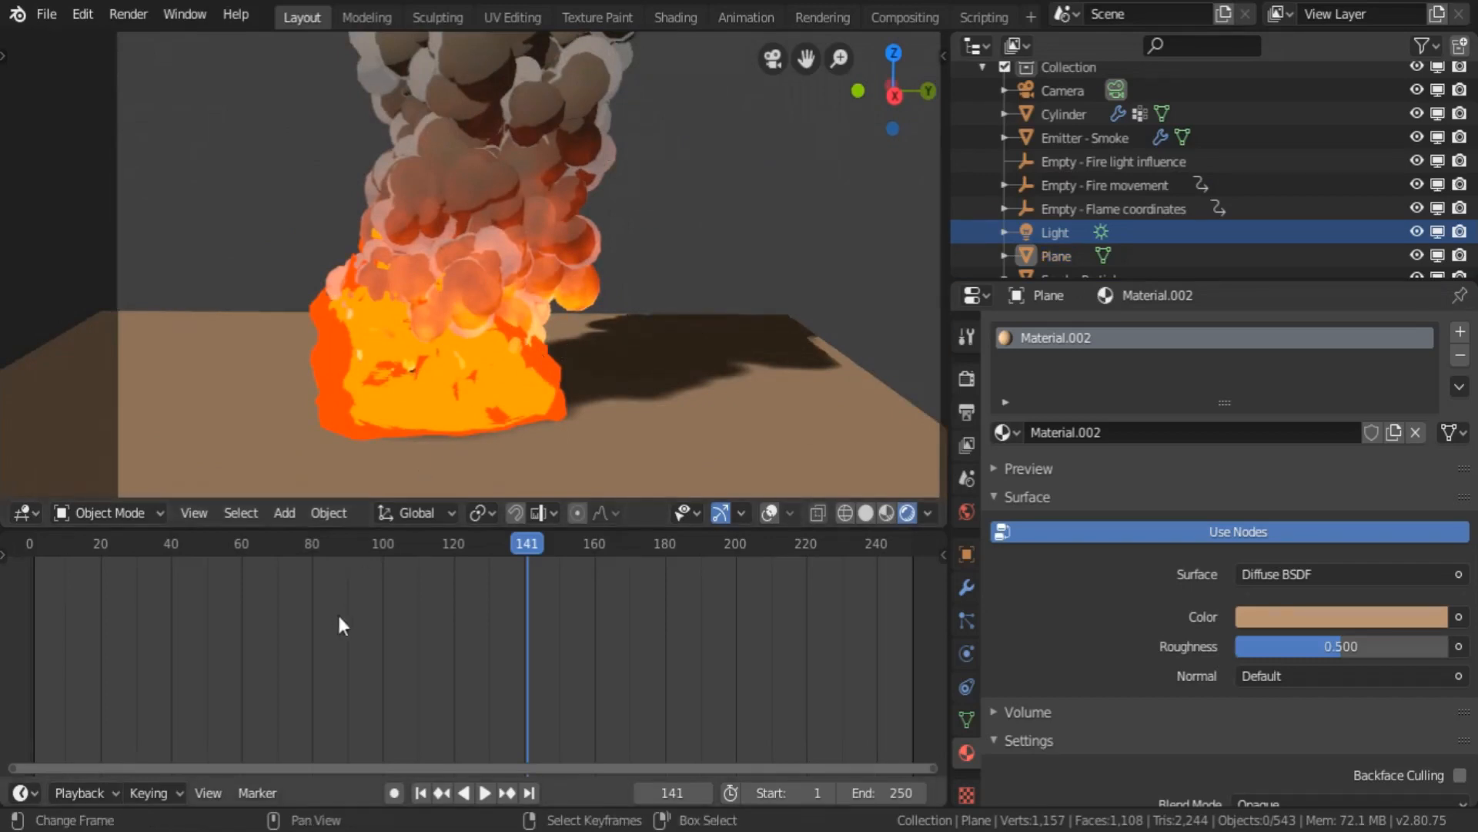
- Play the animation from about frame 100 and scrub to frame 170 to examine the smoke over the ground
click(384, 625)
key(space)
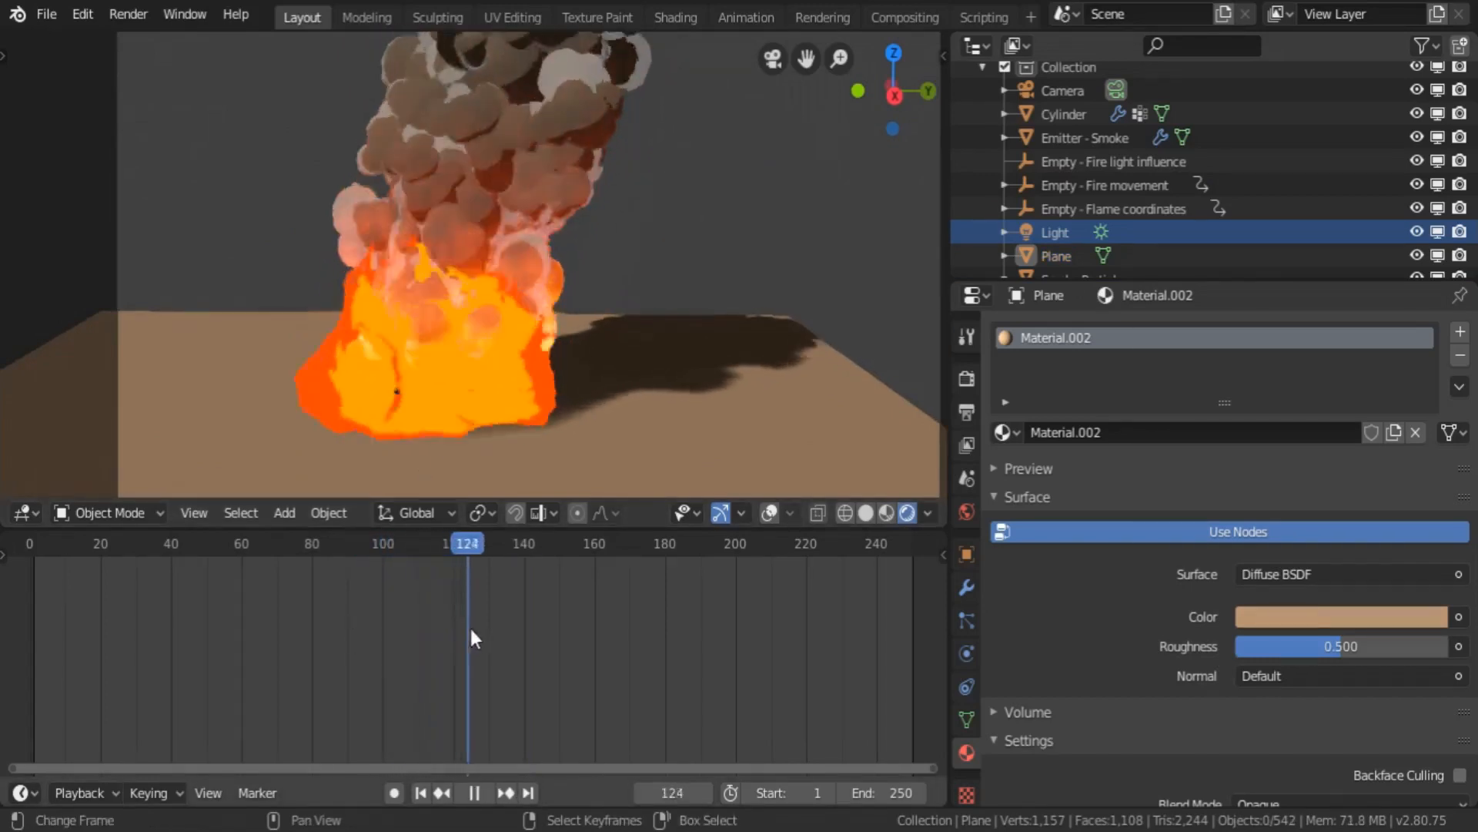
key(space)
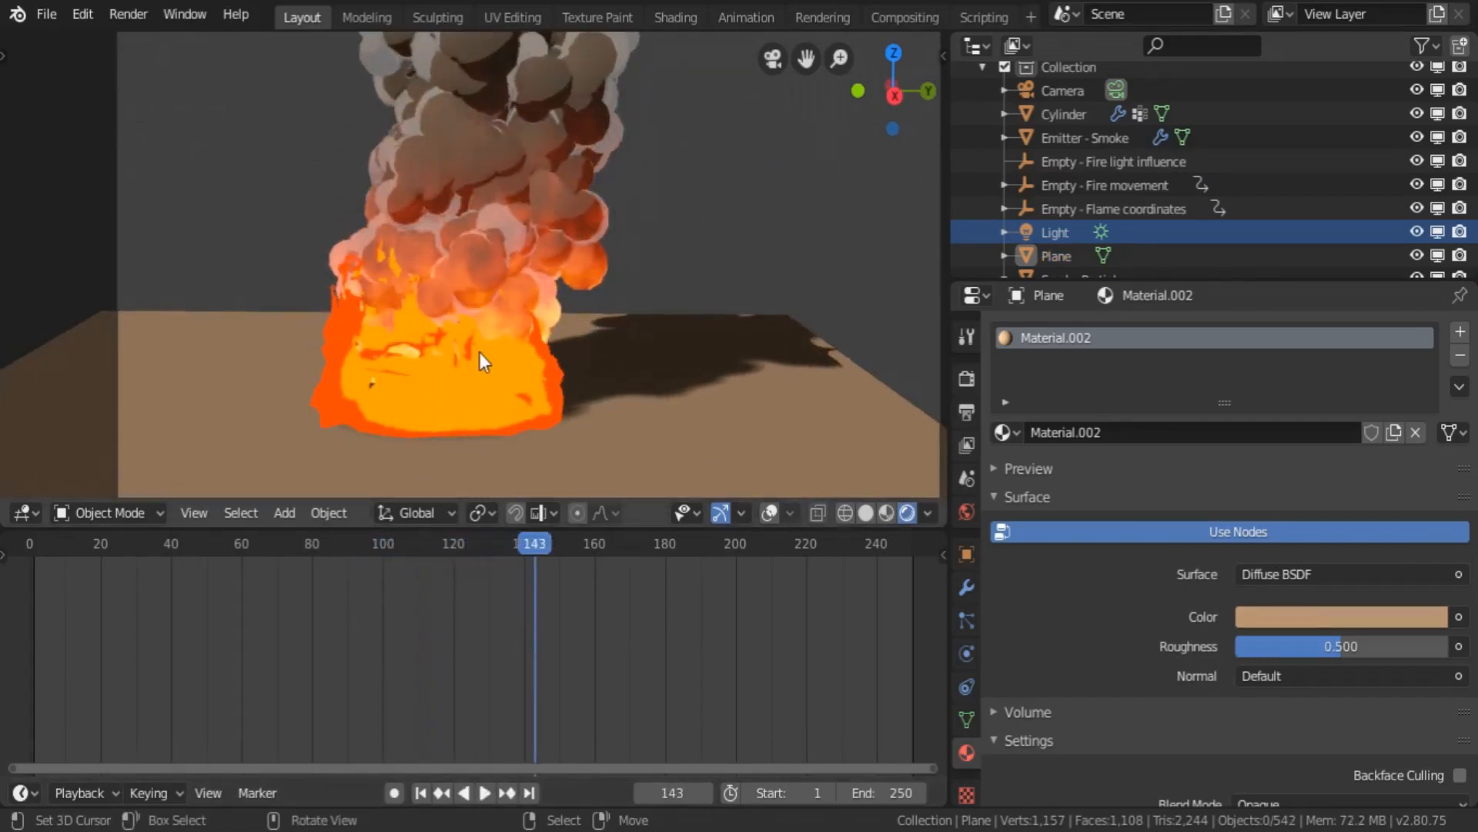
key(KP_0)
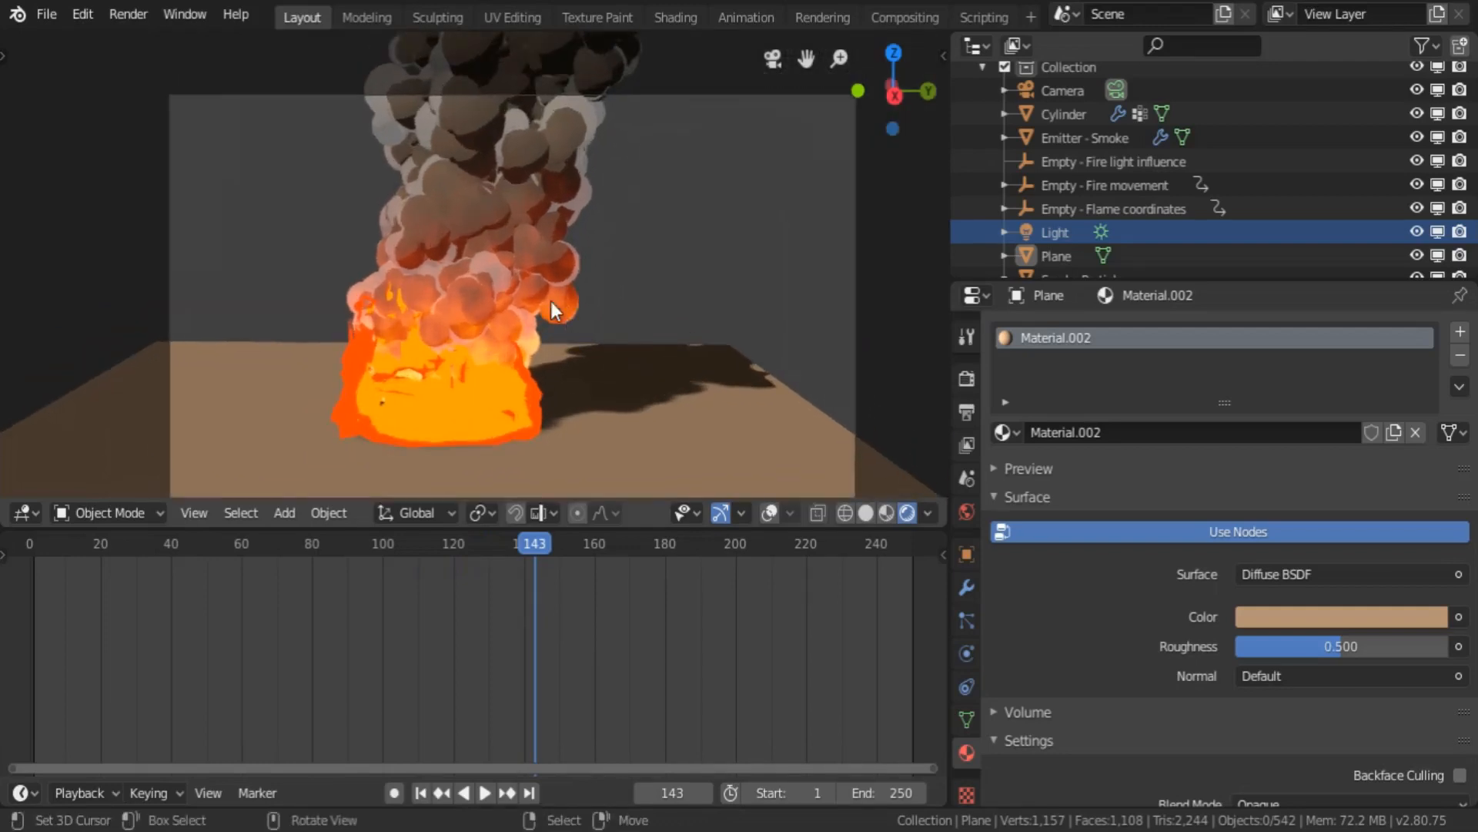
drag(489, 630, 630, 646)
- Select the Smoke Particle object and open its material in a shader editor beside the 3D viewport
scroll(1075, 192, down, 3)
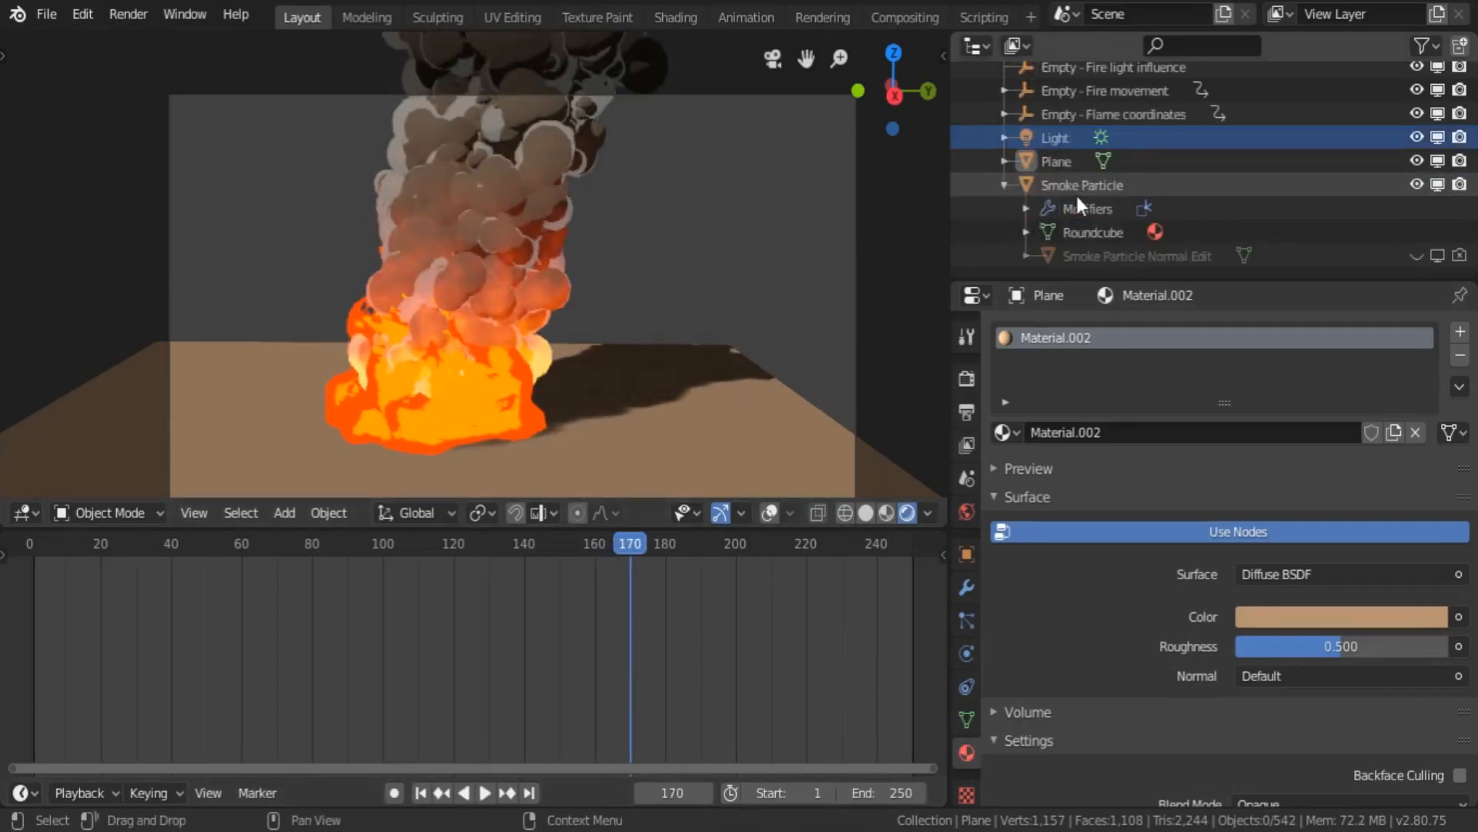
click(1069, 185)
drag(944, 34, 537, 515)
click(560, 514)
click(616, 459)
- Move the smoke material's ColorRamp white stop to about 0.3 and play the animation from frame 103
middle_drag(583, 315, 629, 307)
scroll(628, 305, up, 8)
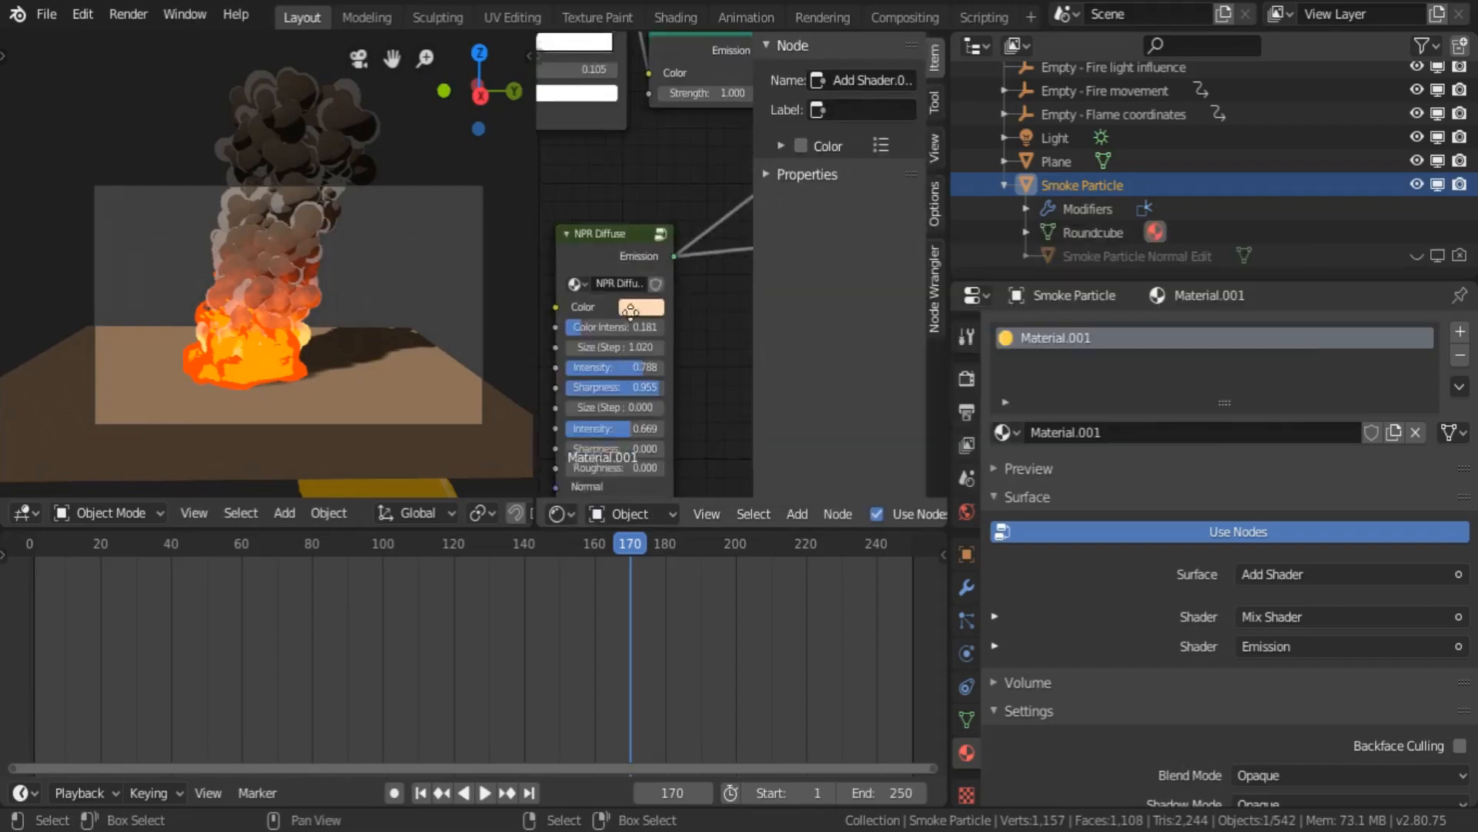
middle_drag(630, 377, 649, 251)
scroll(331, 356, up, 3)
drag(323, 574, 394, 595)
scroll(654, 385, down, 4)
mouse_move(654, 385)
middle_down()
mouse_move(739, 400)
mouse_move(636, 385)
middle_up()
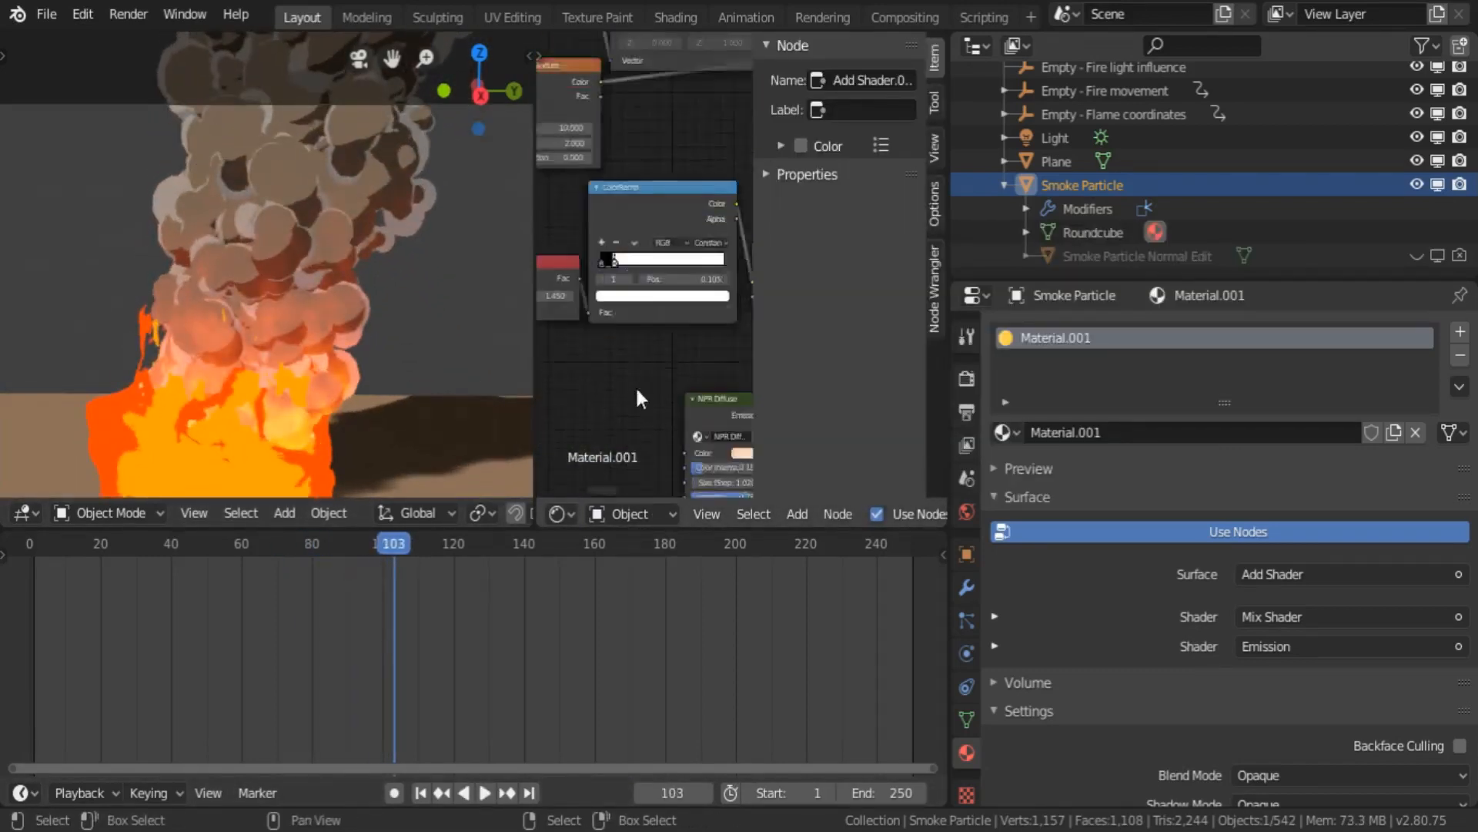
scroll(641, 264, up, 5)
drag(600, 260, 640, 268)
key(space)
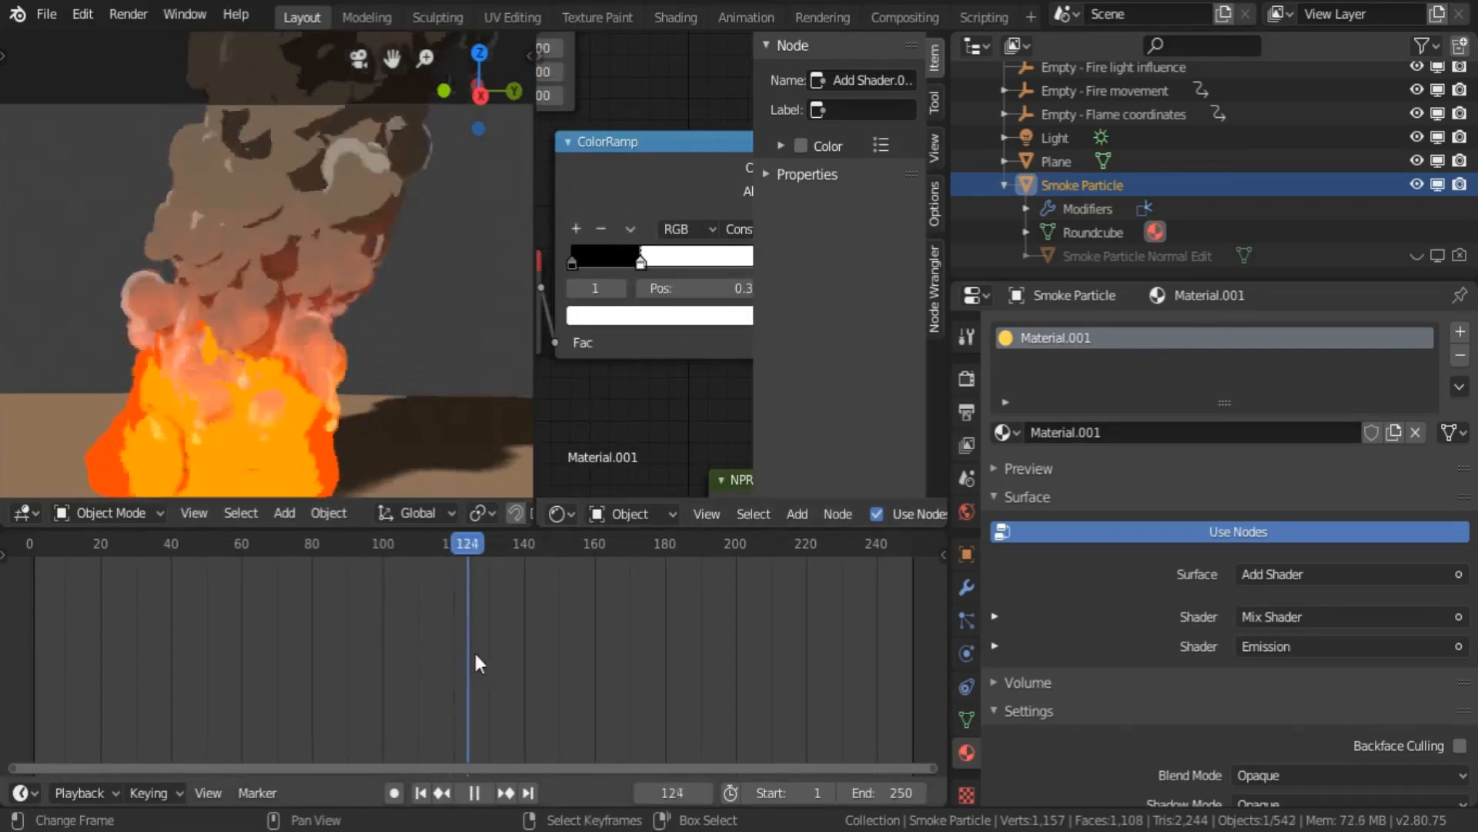
key(space)
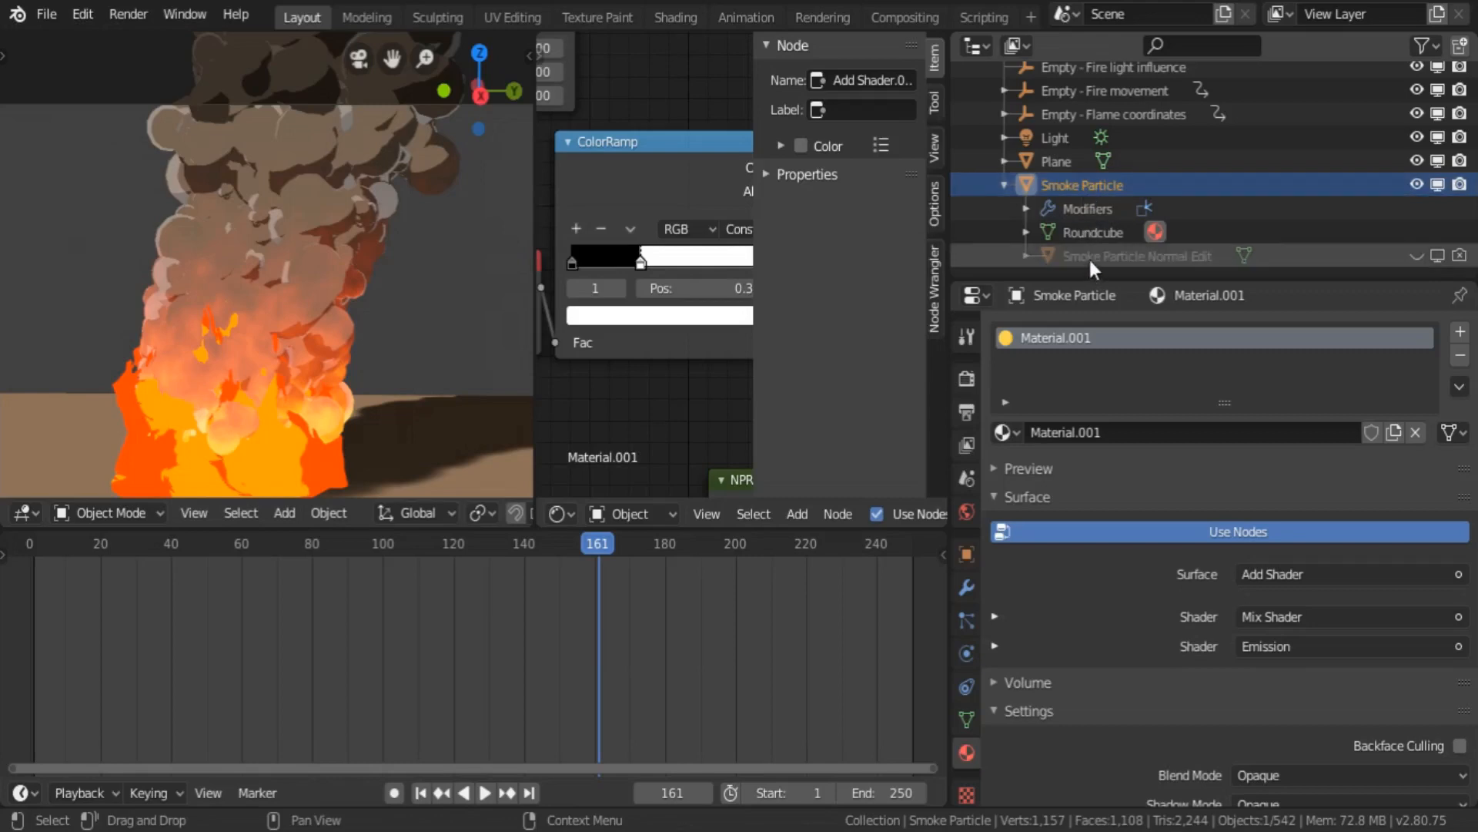
- Try a Mix Factor of 0 in the smoke particle's Set Split Normals modifier and play the animation
click(968, 591)
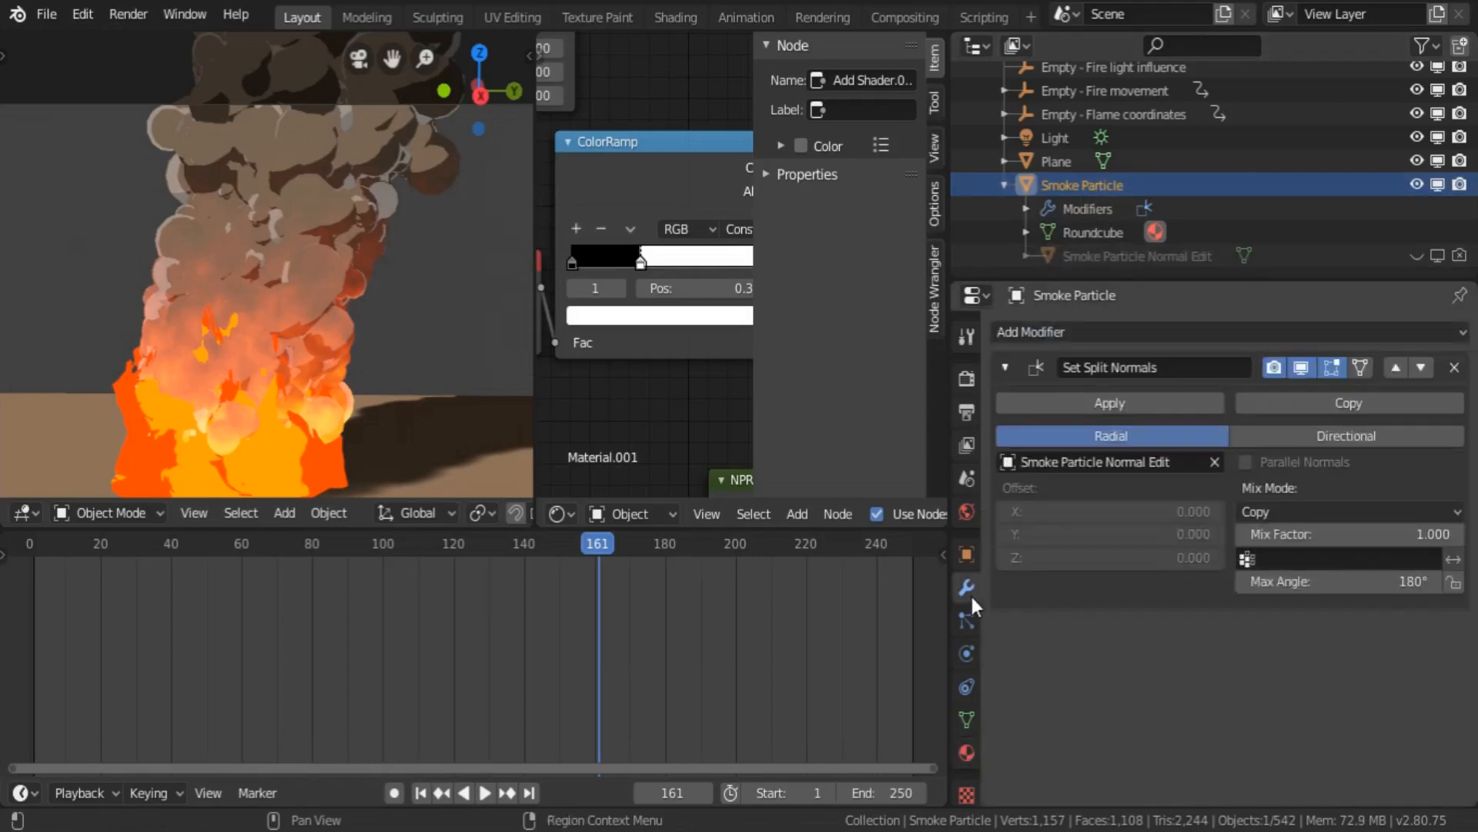
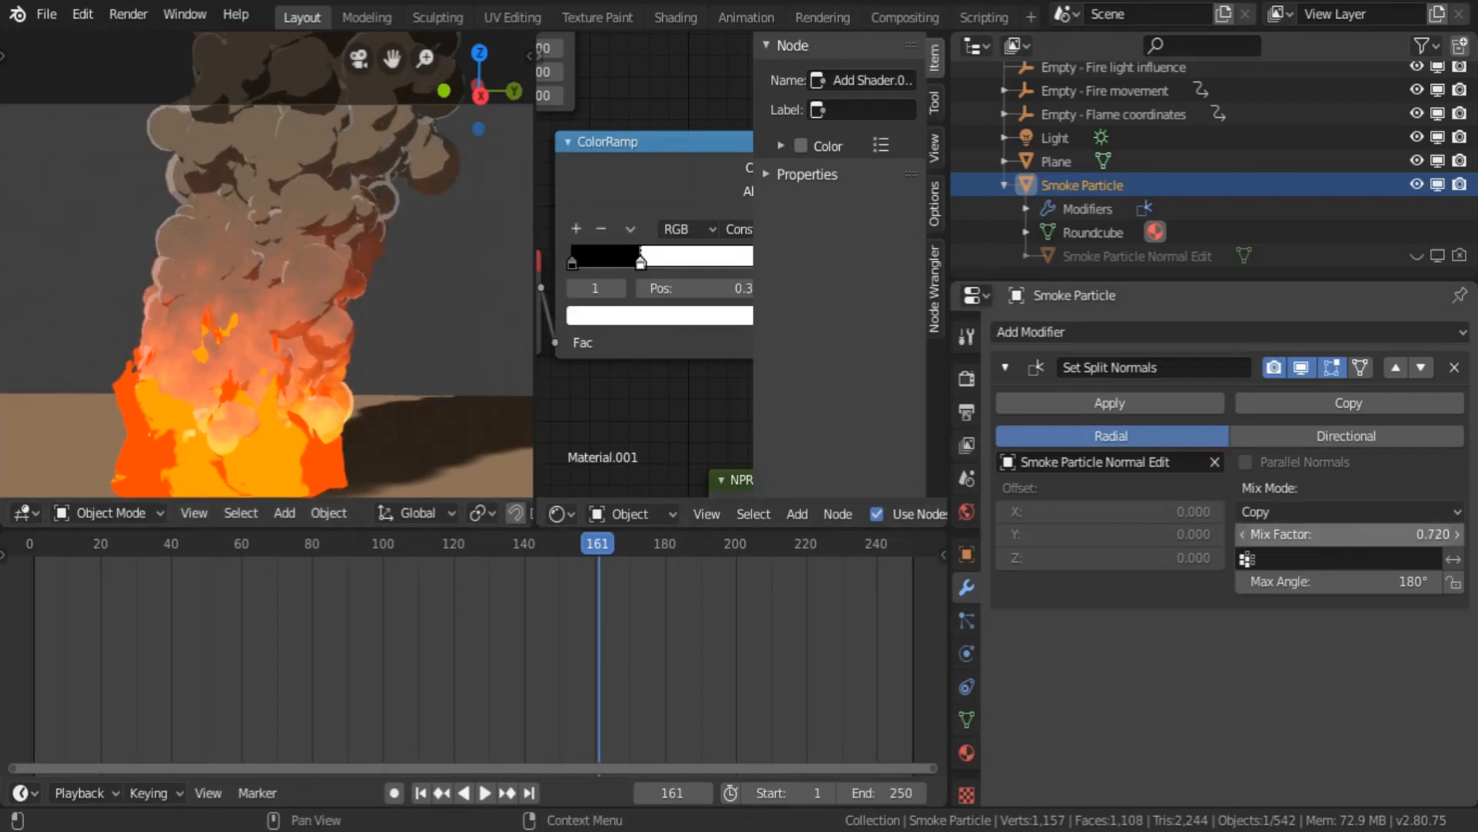
drag(1349, 534, 1247, 535)
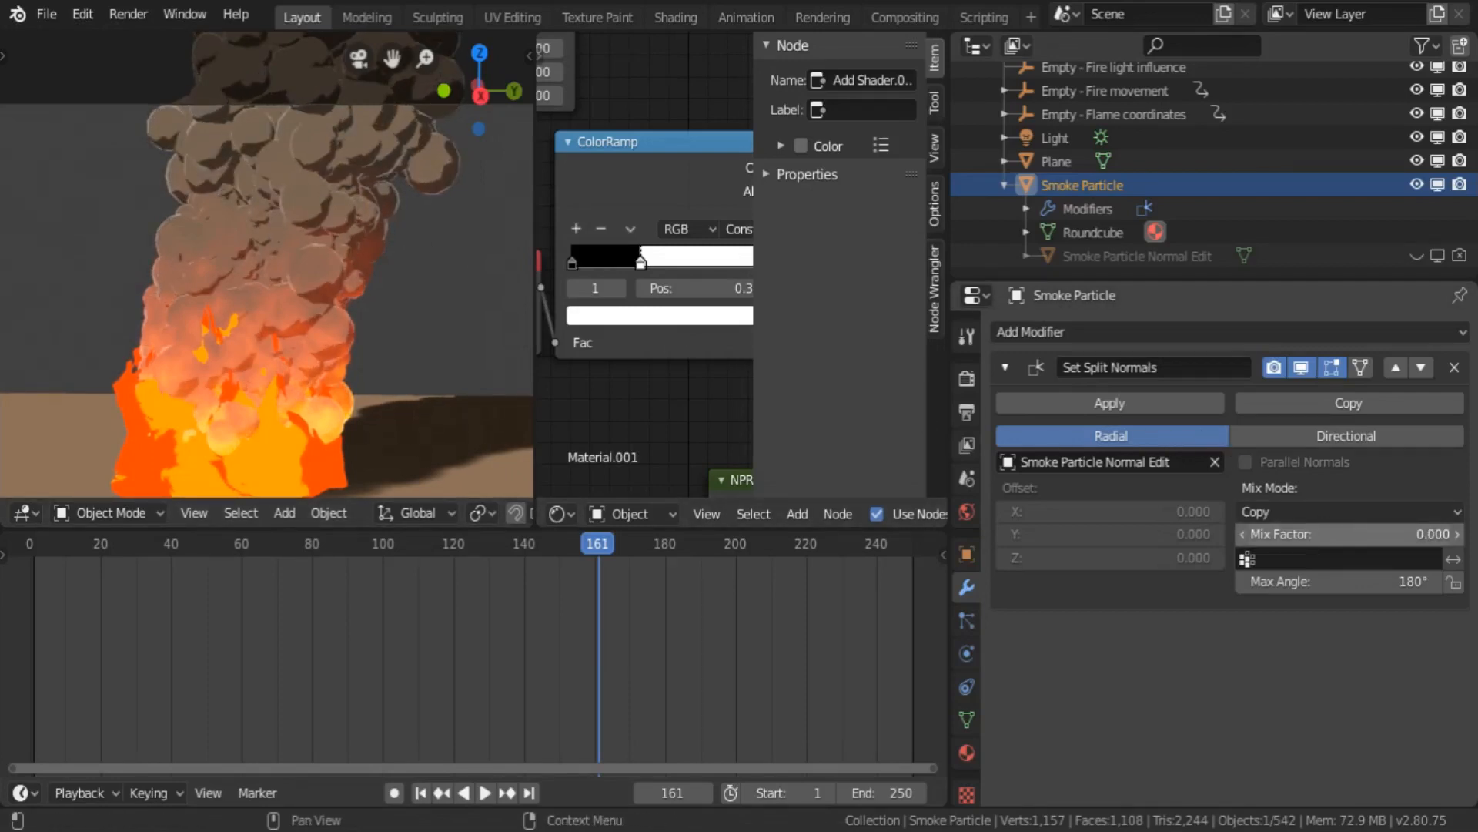
key(space)
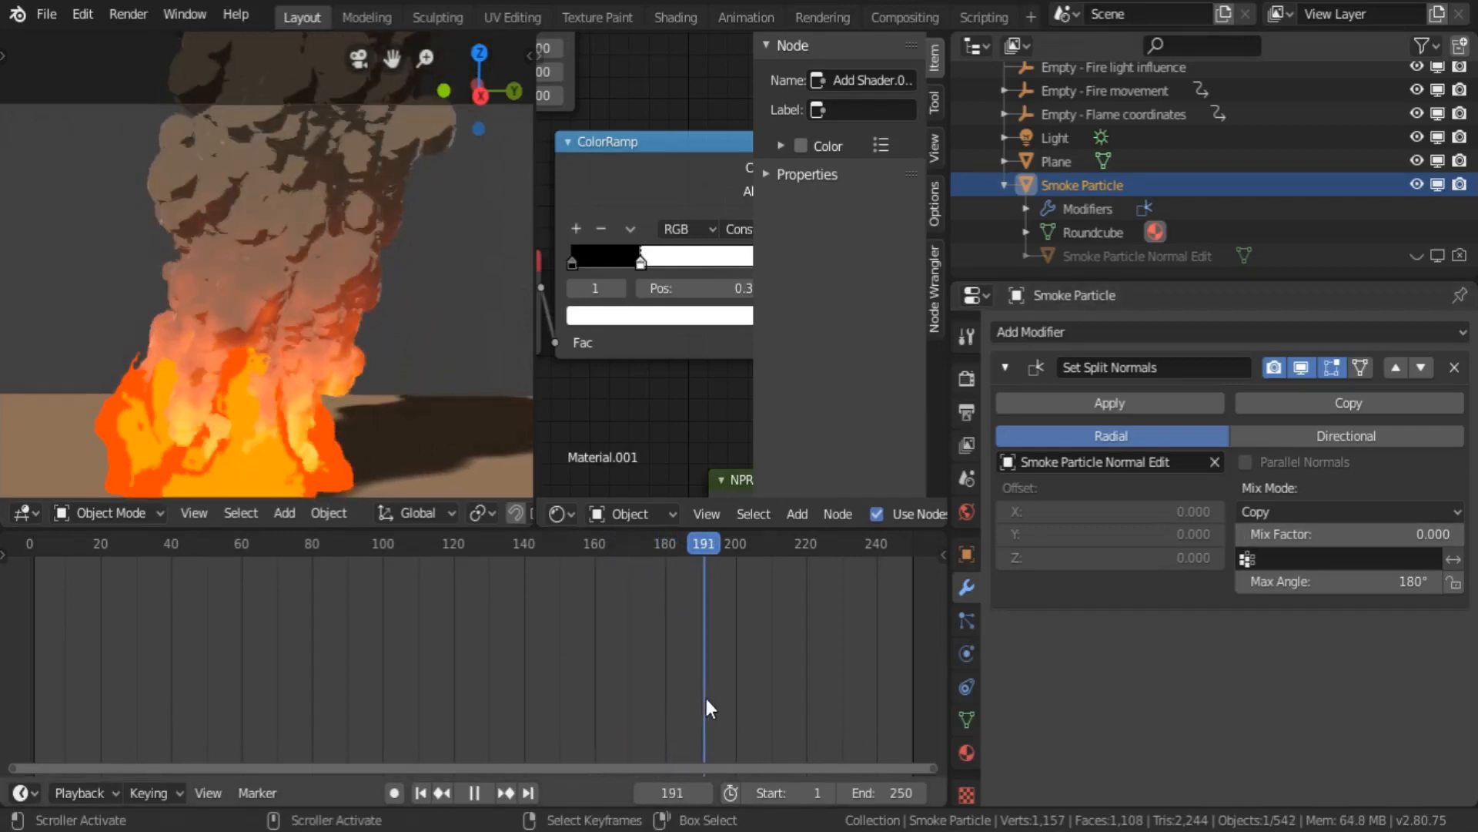
key(space)
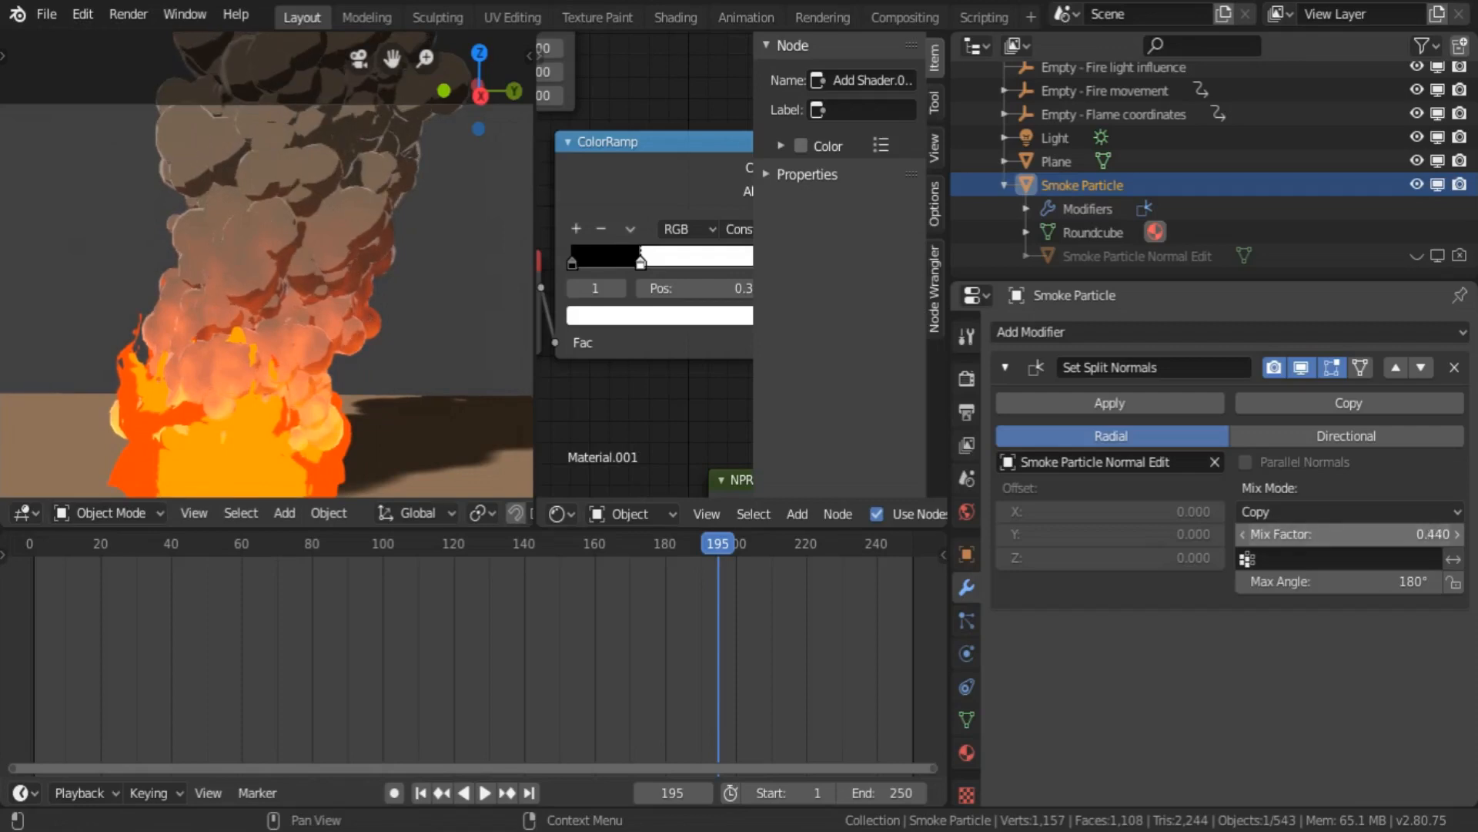
- Set the Mix Factor of the Set Split Normals modifier to 0.5
click(1292, 533)
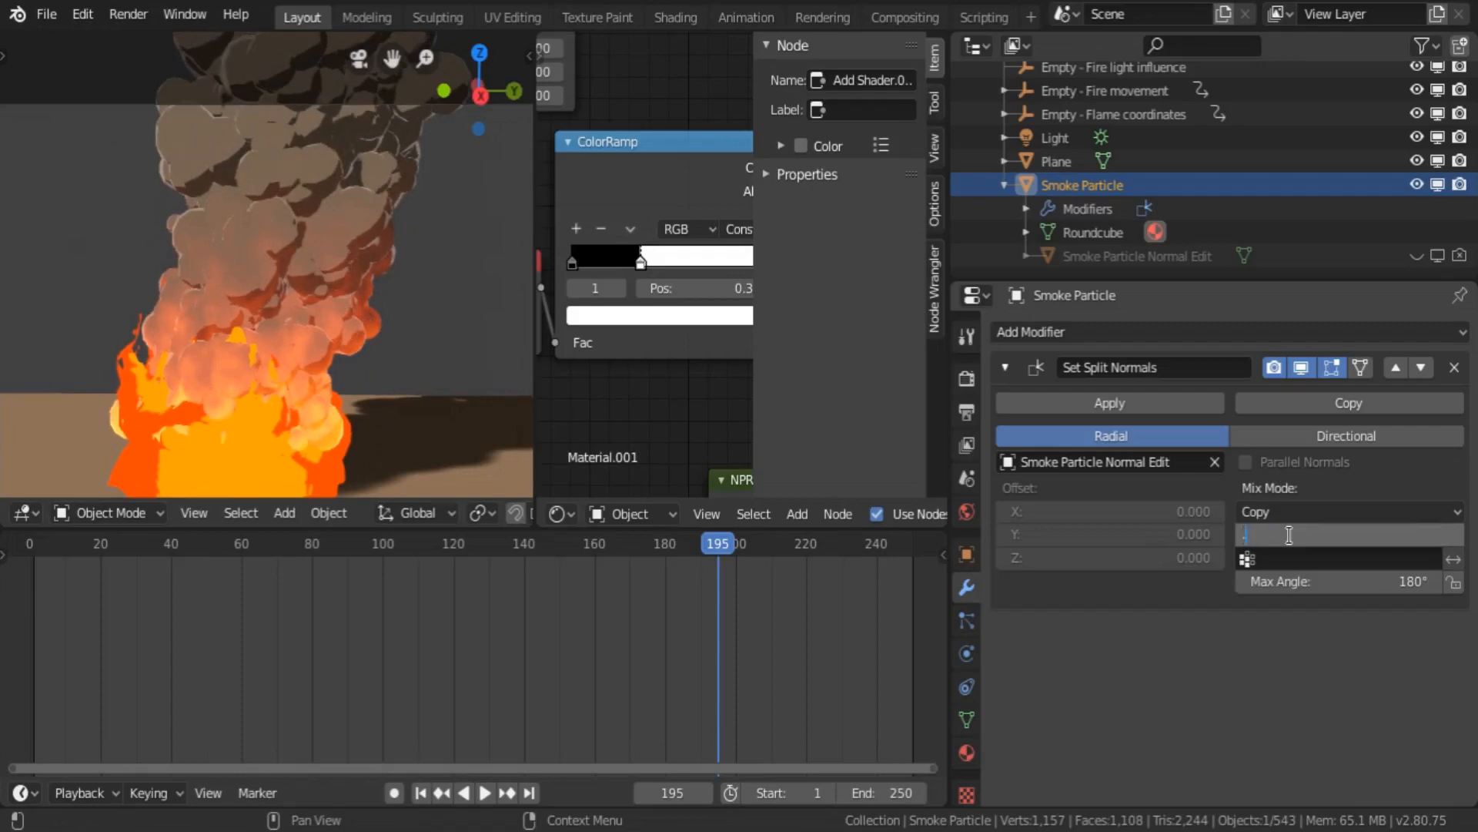
text(0.5)
key(Return)
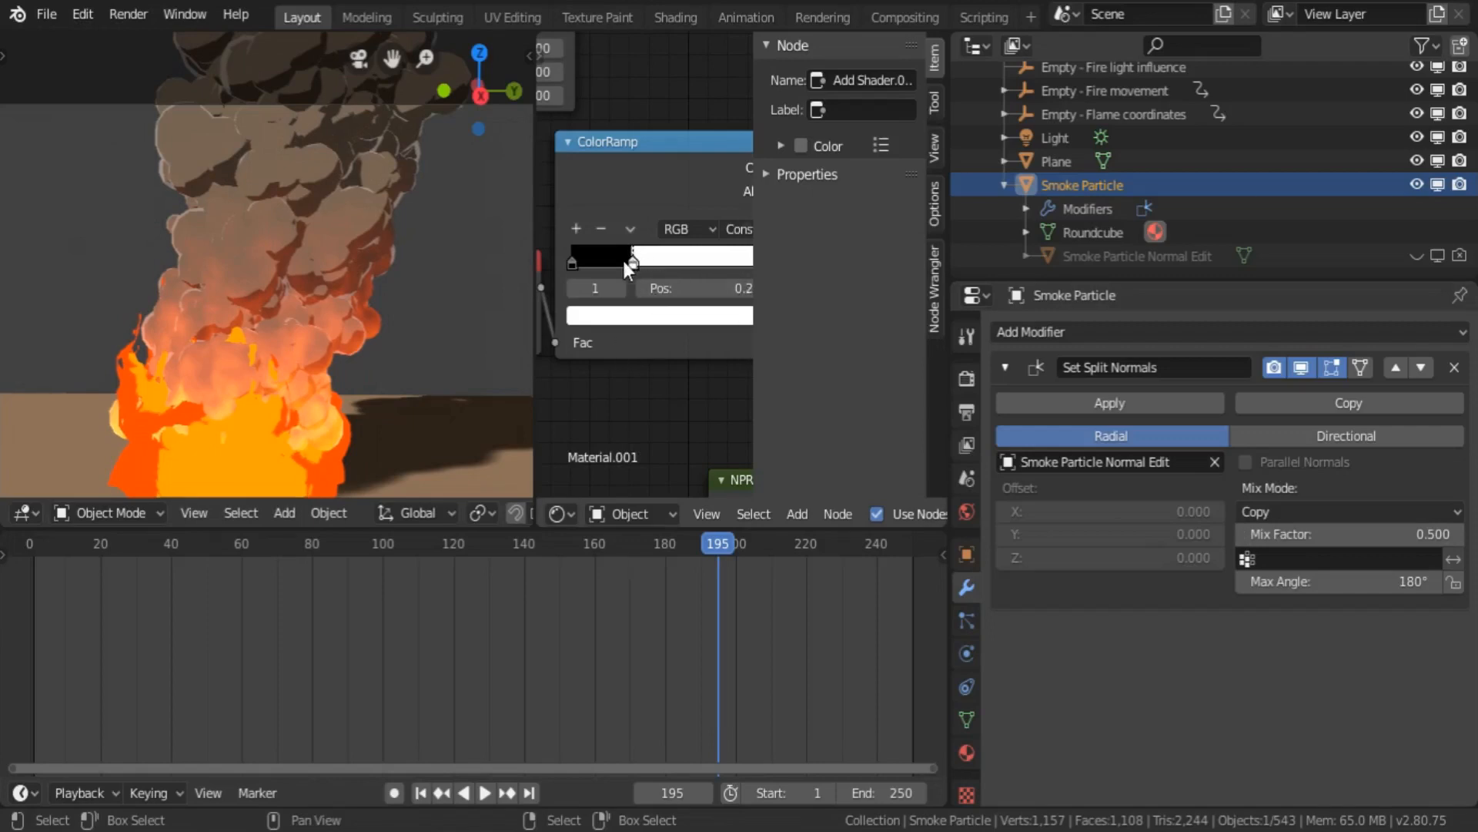
- Move the ColorRamp's white stop to about 0.2 and play the animation to check the smoke's rim highlights
drag(608, 263, 601, 265)
click(424, 647)
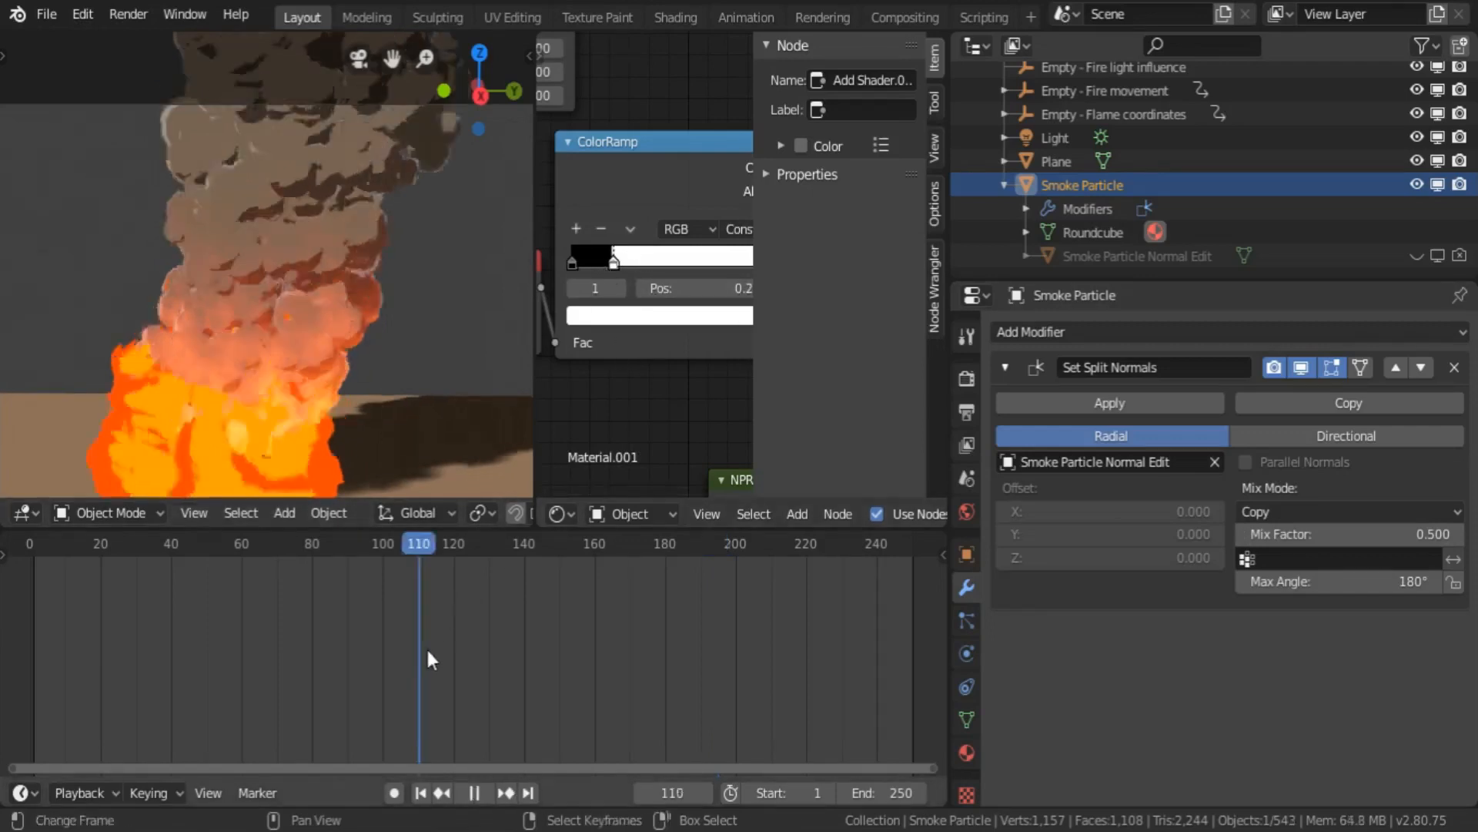
key(space)
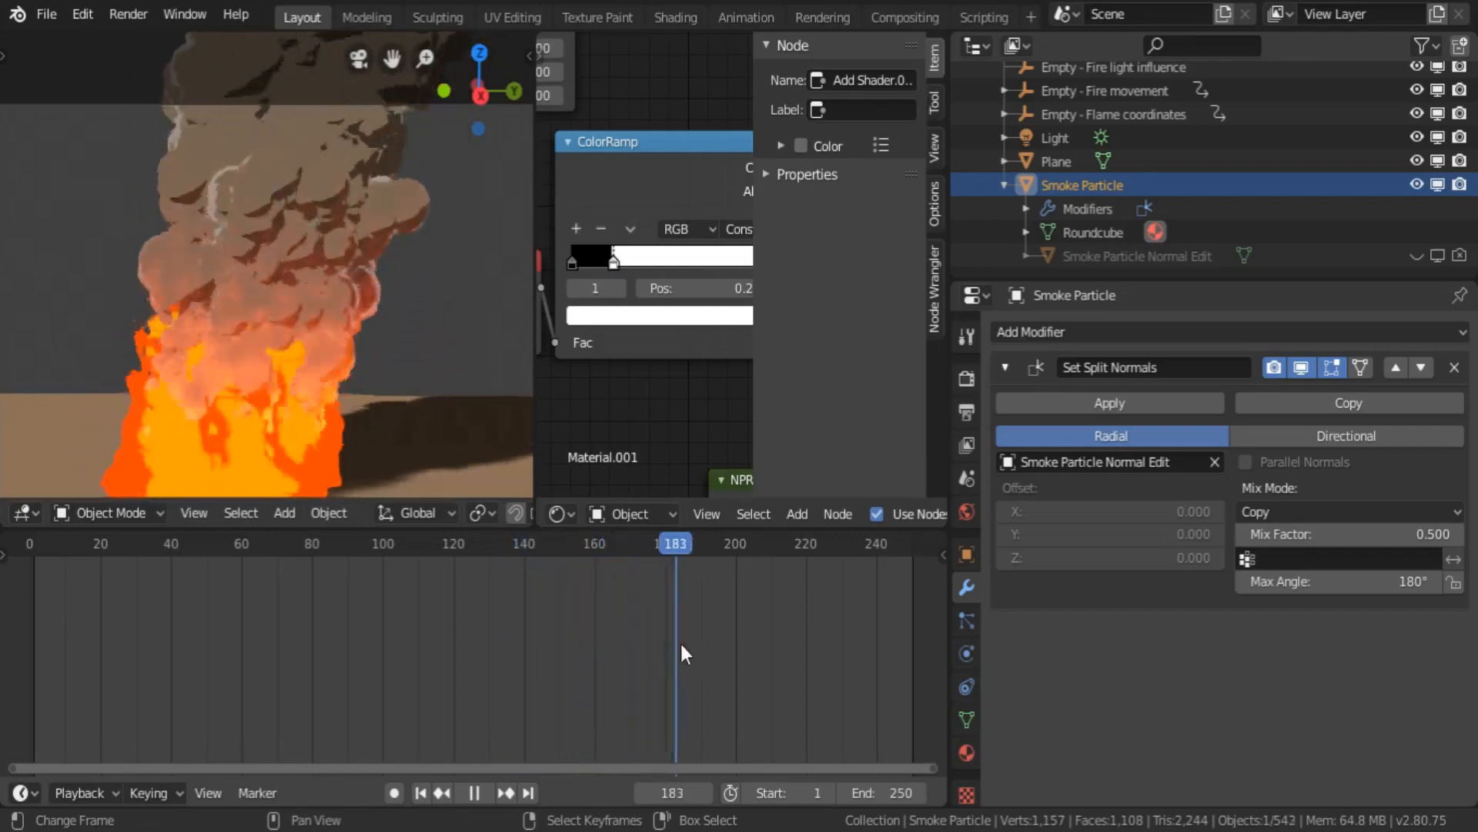
key(space)
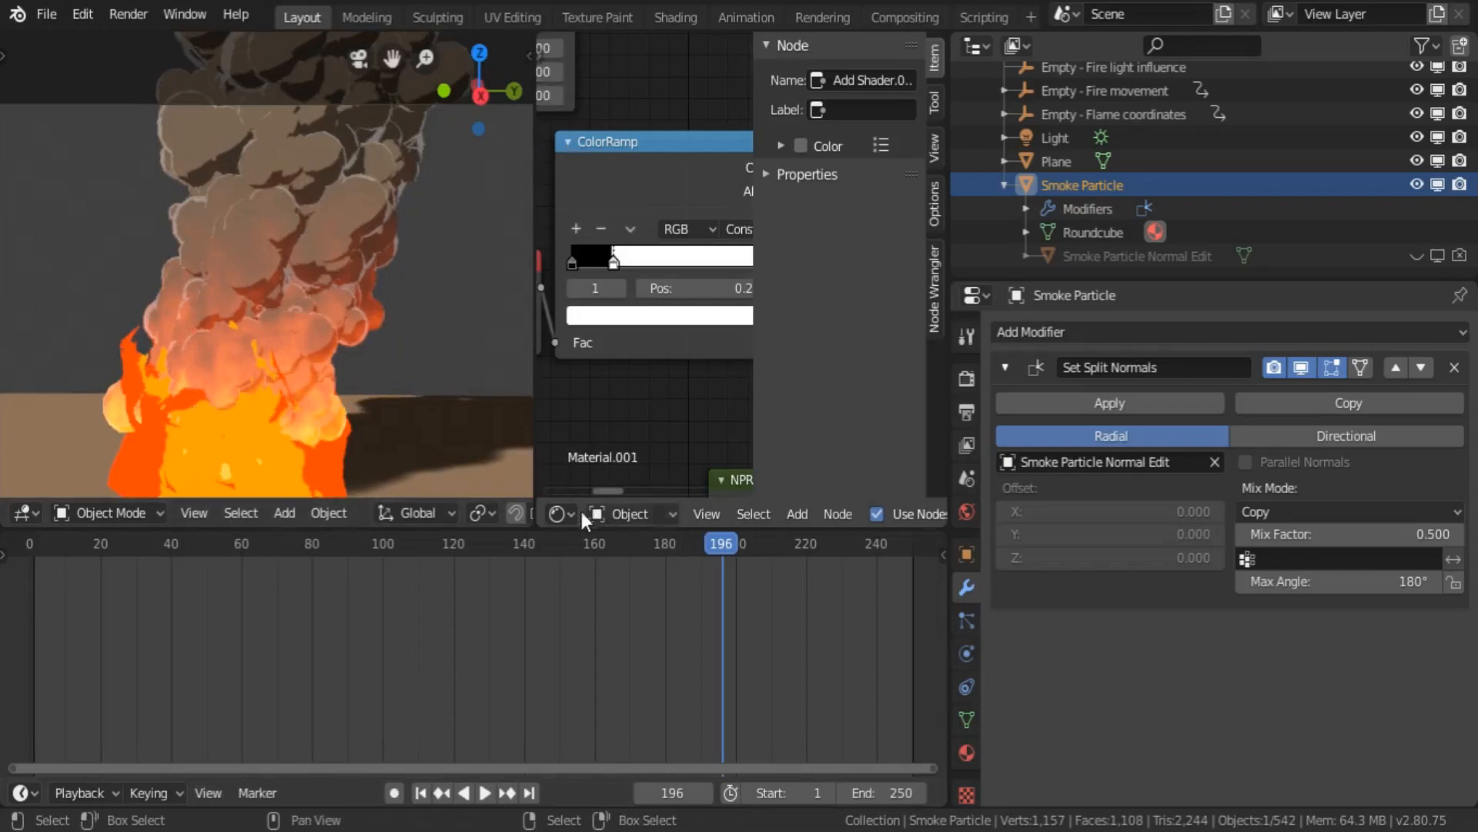
- Switch the shader editor to the World shader with its sidebar hidden and enable nodes for the world
click(644, 456)
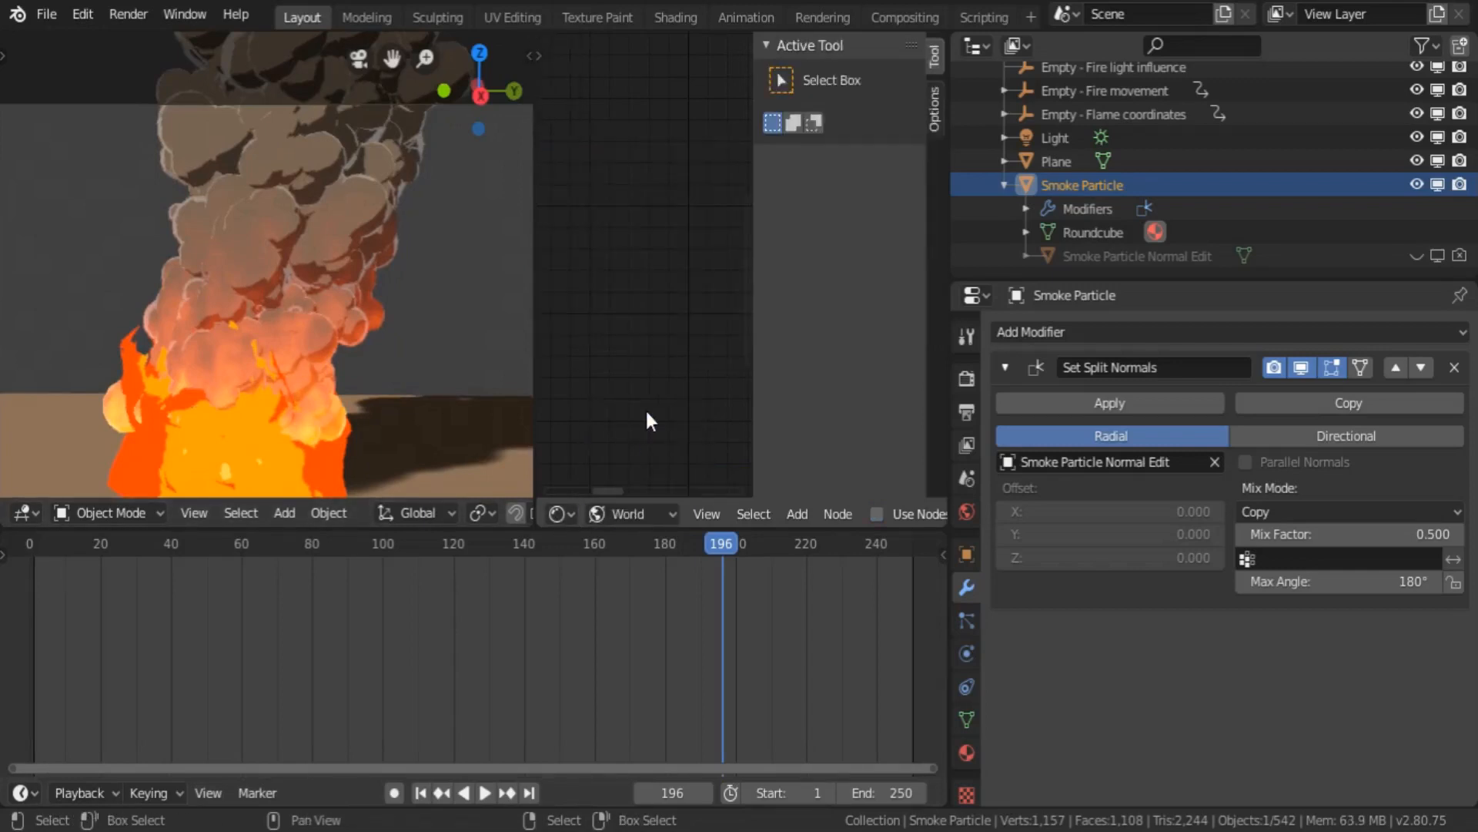
key(n)
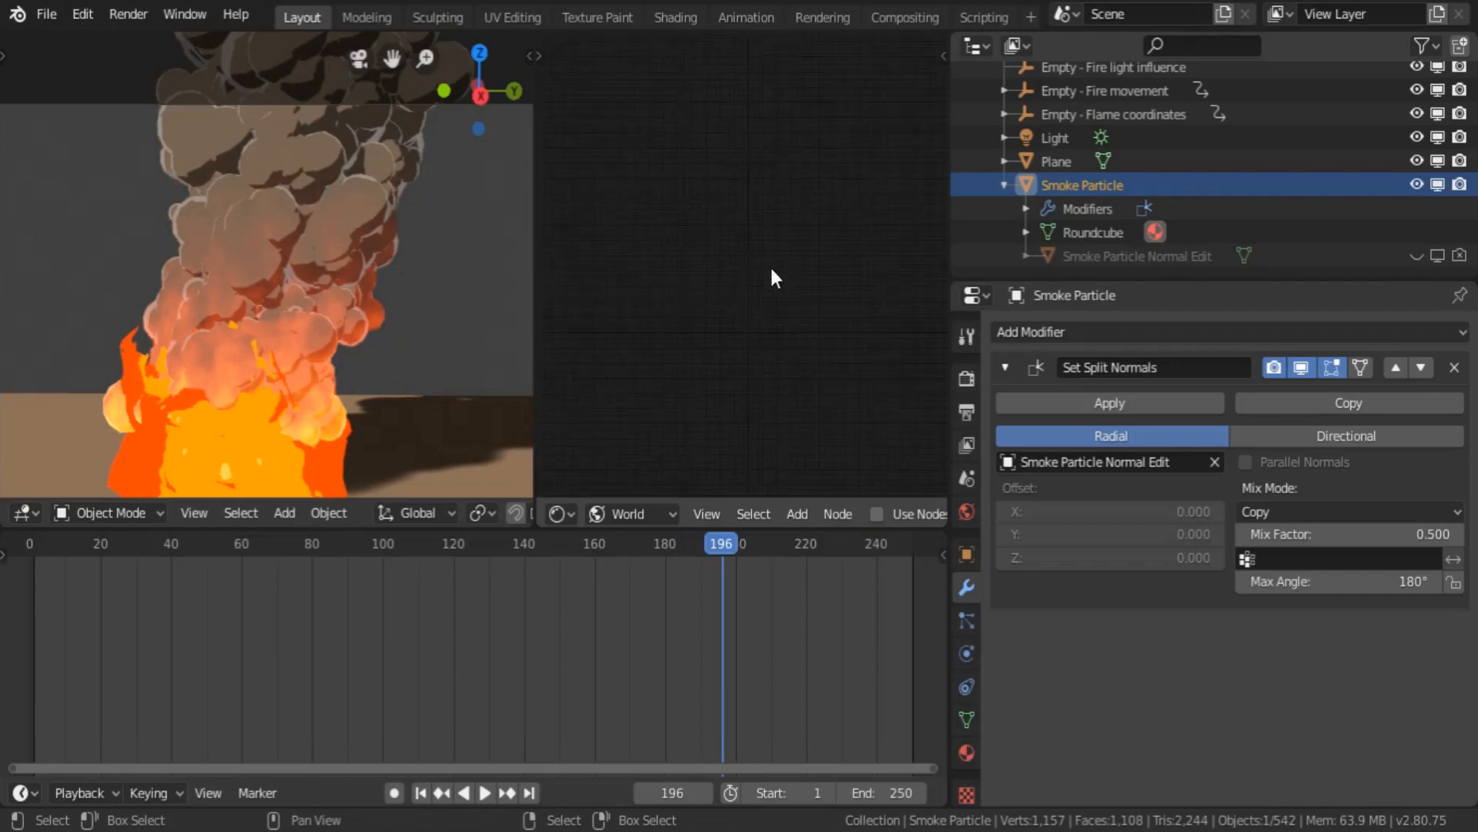
click(885, 514)
scroll(700, 270, up, 12)
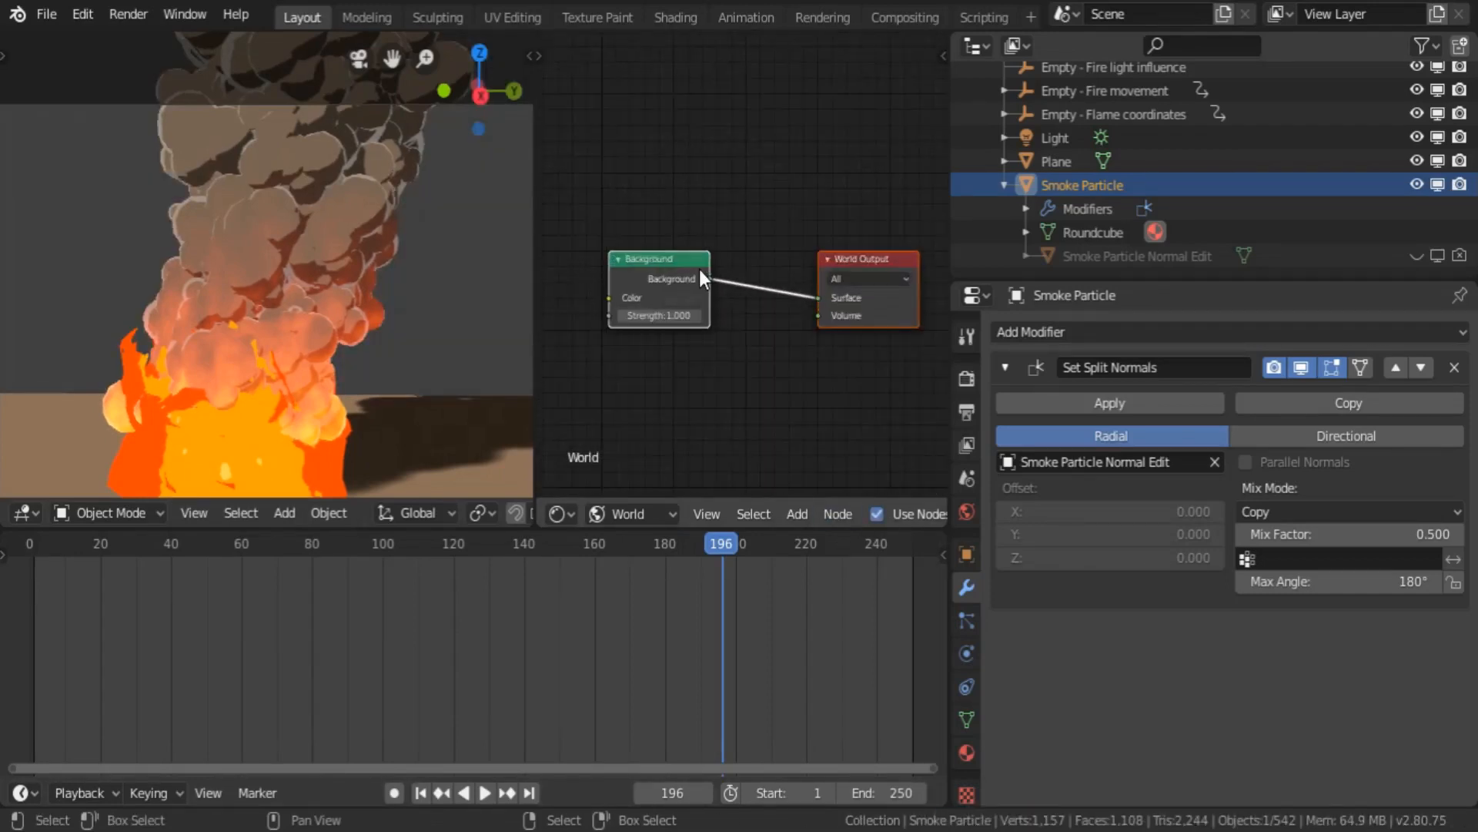
middle_drag(670, 273, 776, 268)
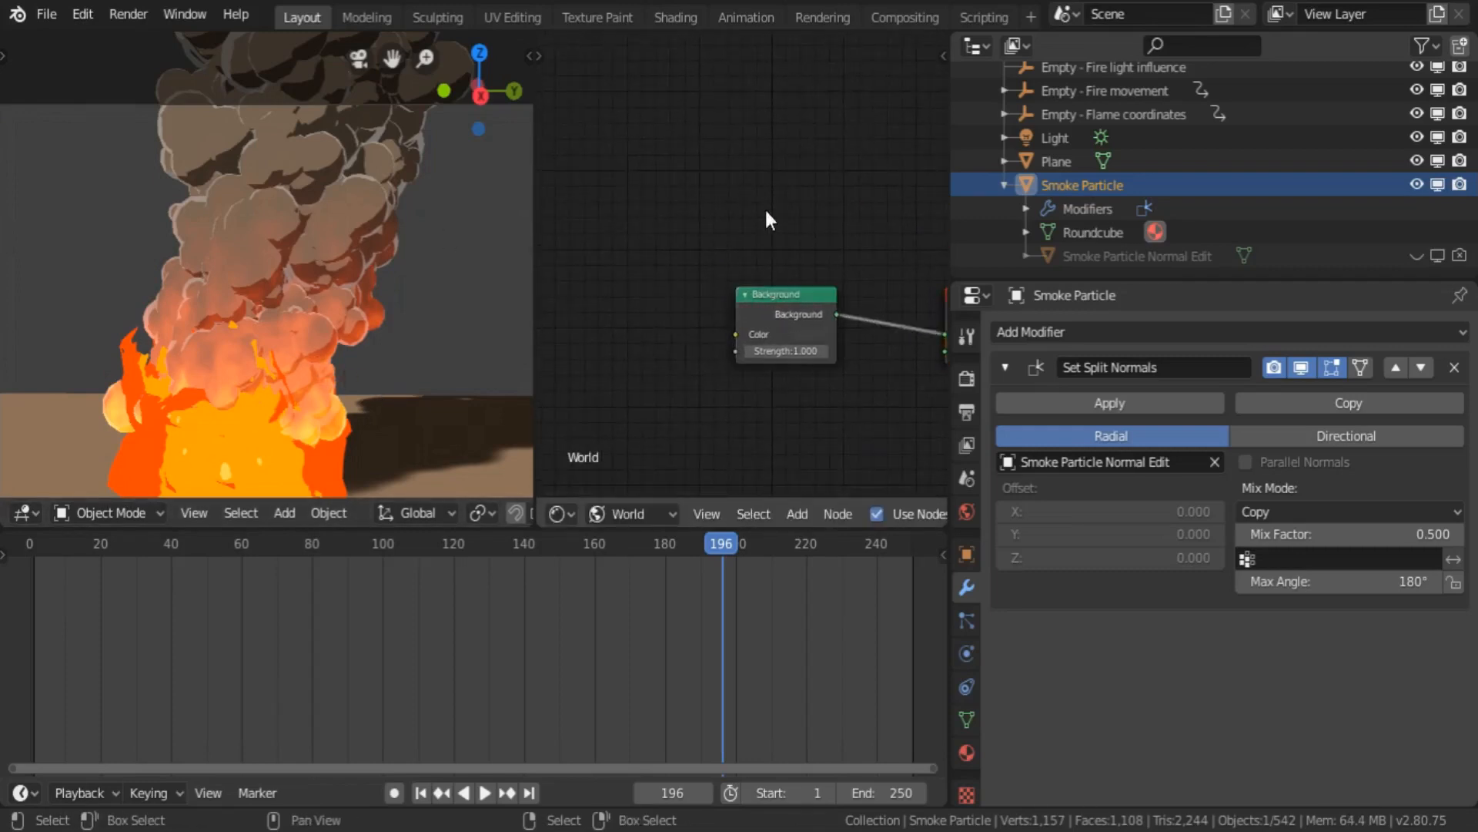
- Add a Light Path node beside the Background node in the World shader
key(shift+a)
mouse_move(777, 153)
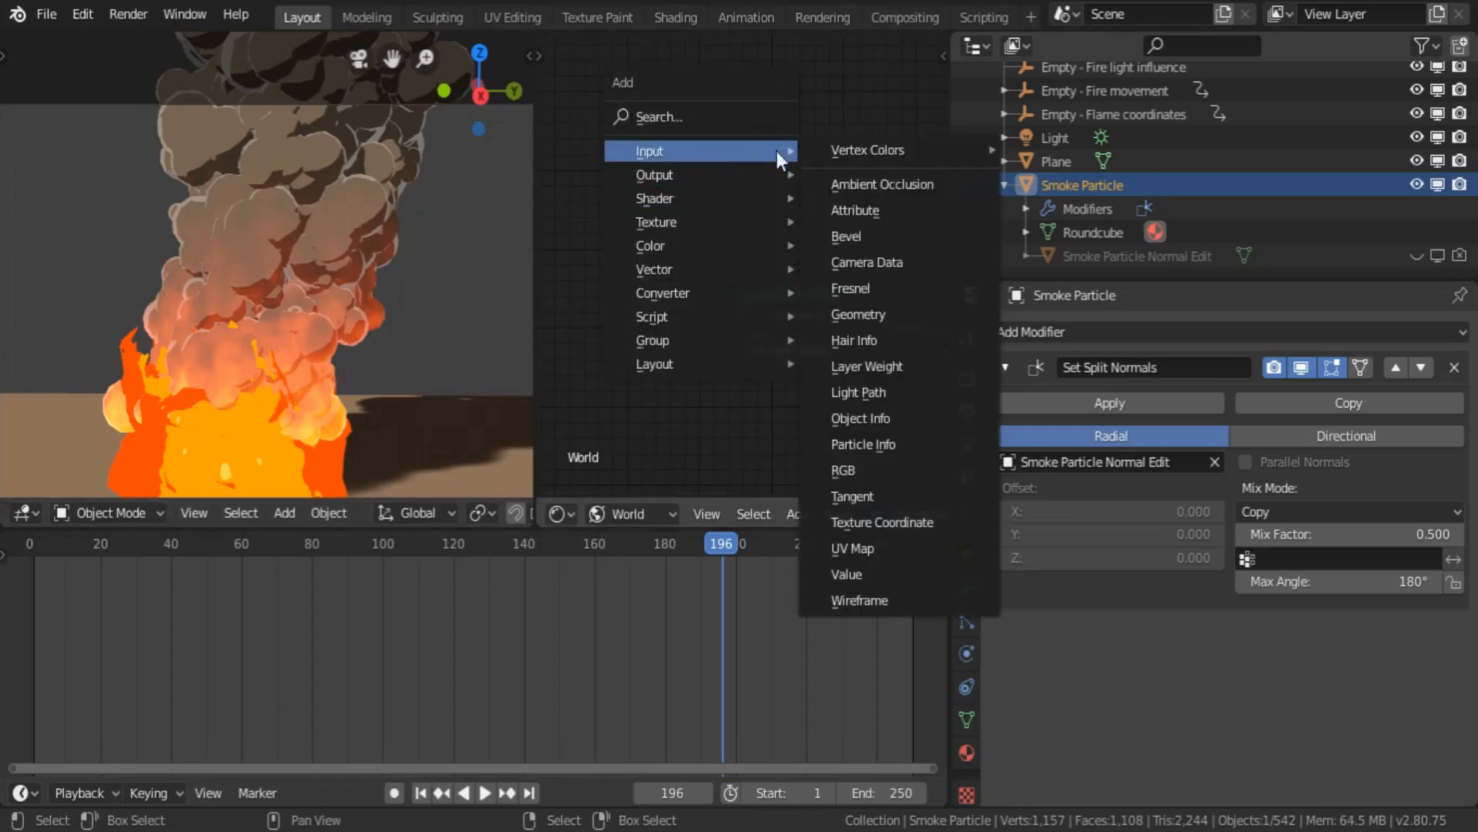
click(885, 393)
click(609, 57)
middle_drag(609, 58, 558, 104)
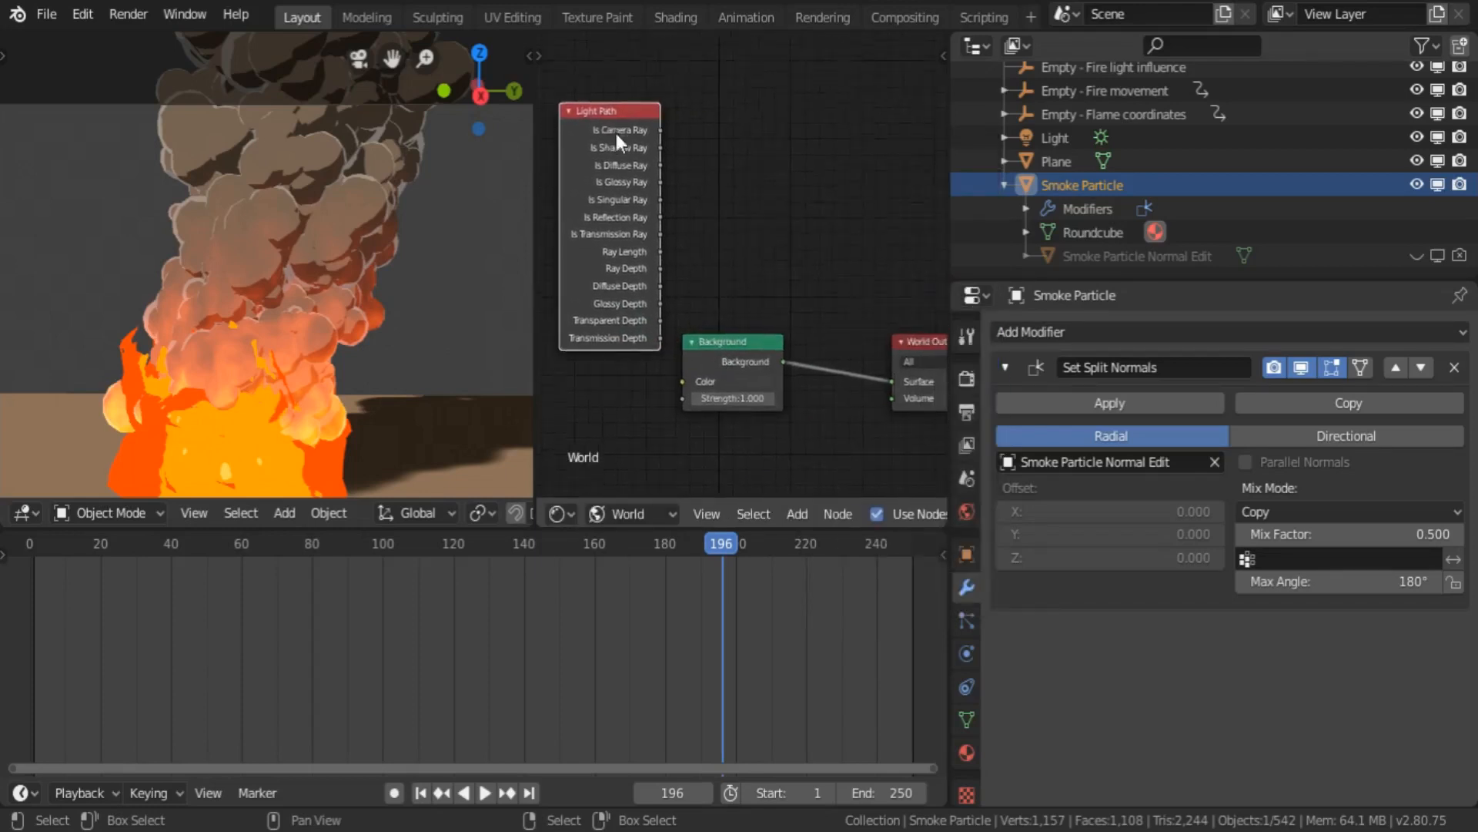
- Add a Mix Shader node and connect the Light Path's Is Camera Ray output to its Fac input
key(shift+a)
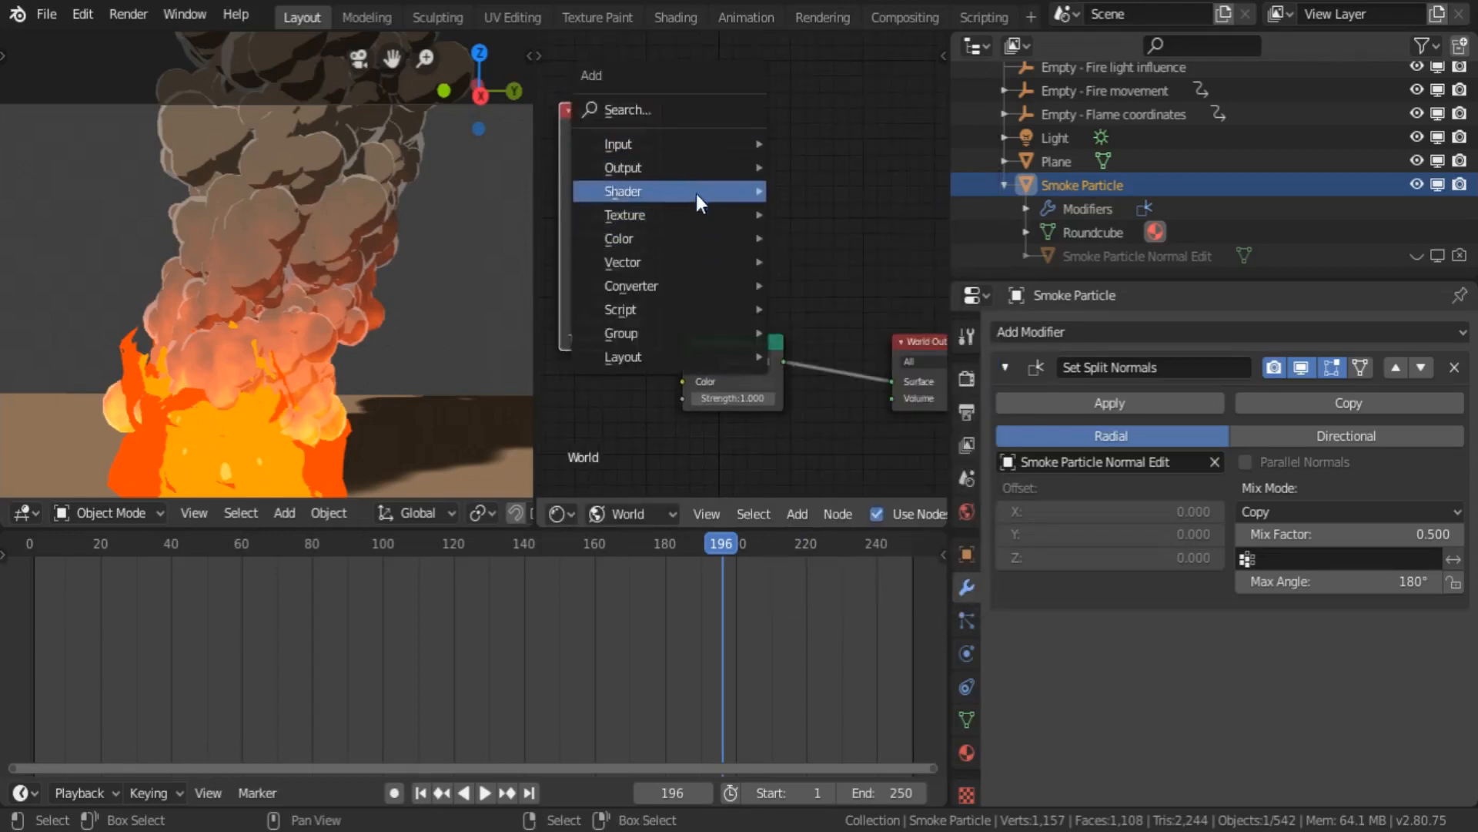
mouse_move(696, 191)
click(828, 268)
click(820, 206)
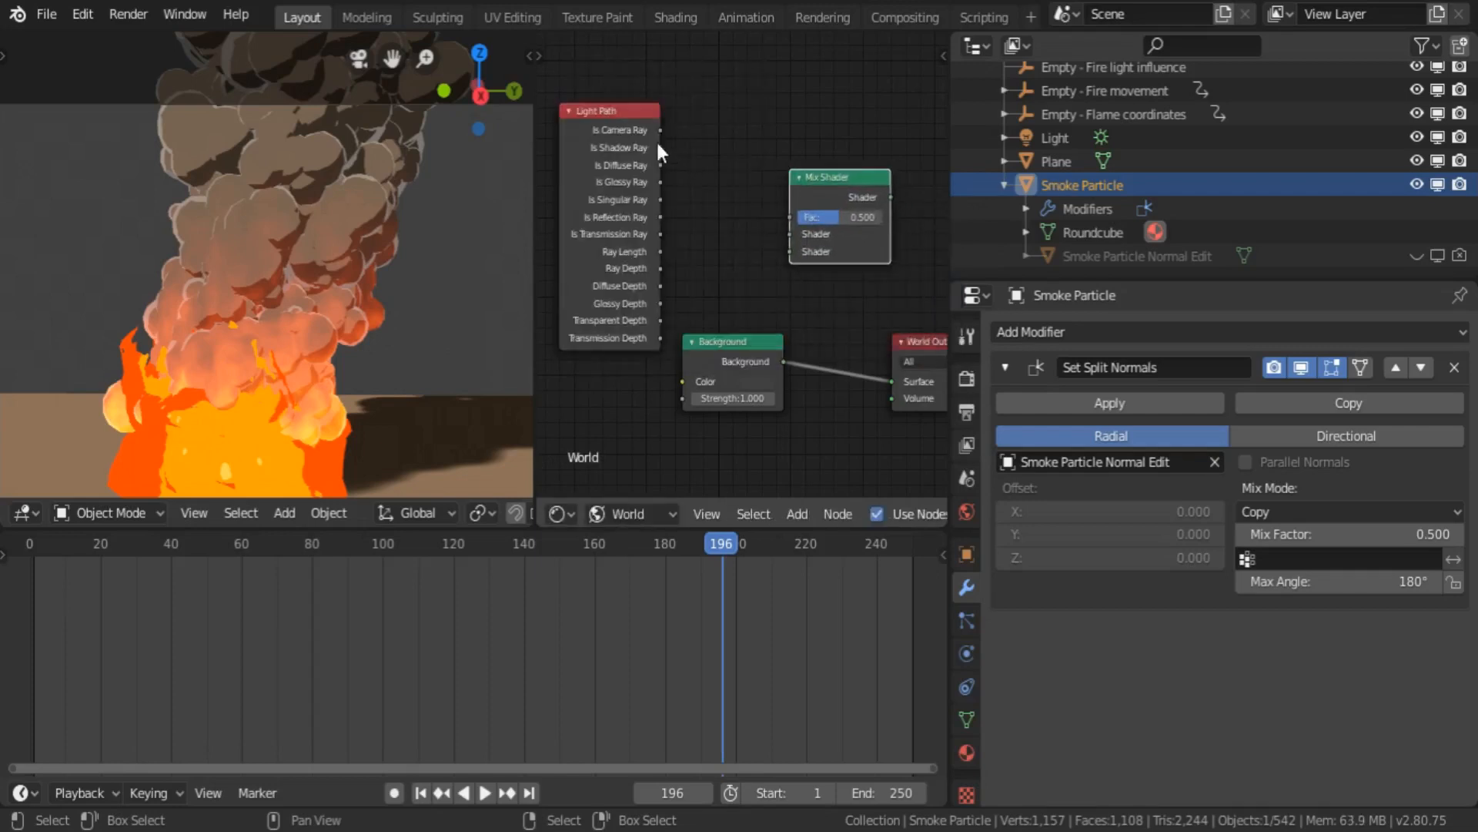
drag(662, 130, 791, 218)
- Duplicate the Background node, feed both Backgrounds into the Mix Shader, and connect the mix to the World Output's Surface
drag(749, 368, 636, 408)
key(shift+d)
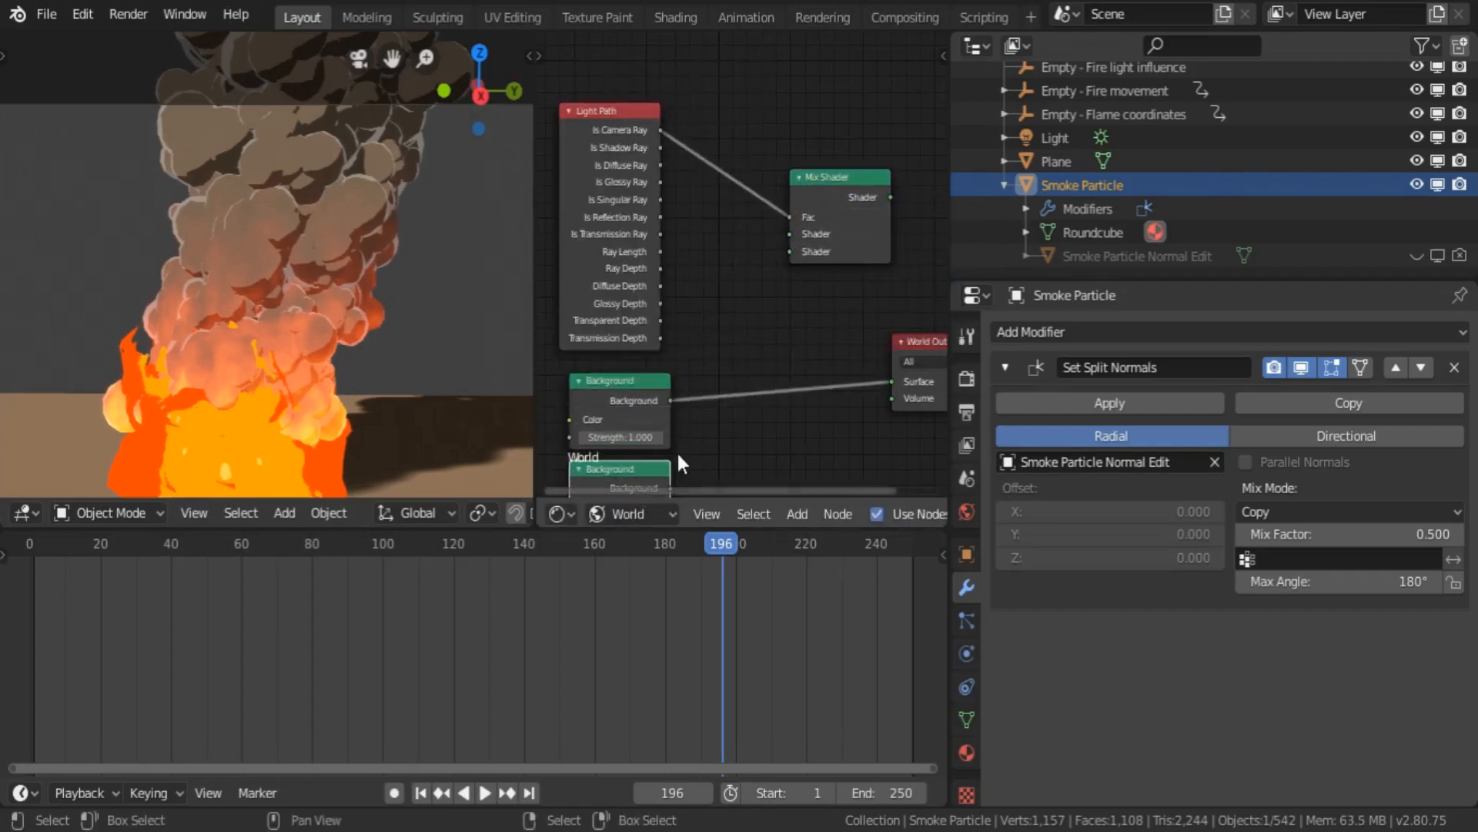
drag(671, 488, 790, 251)
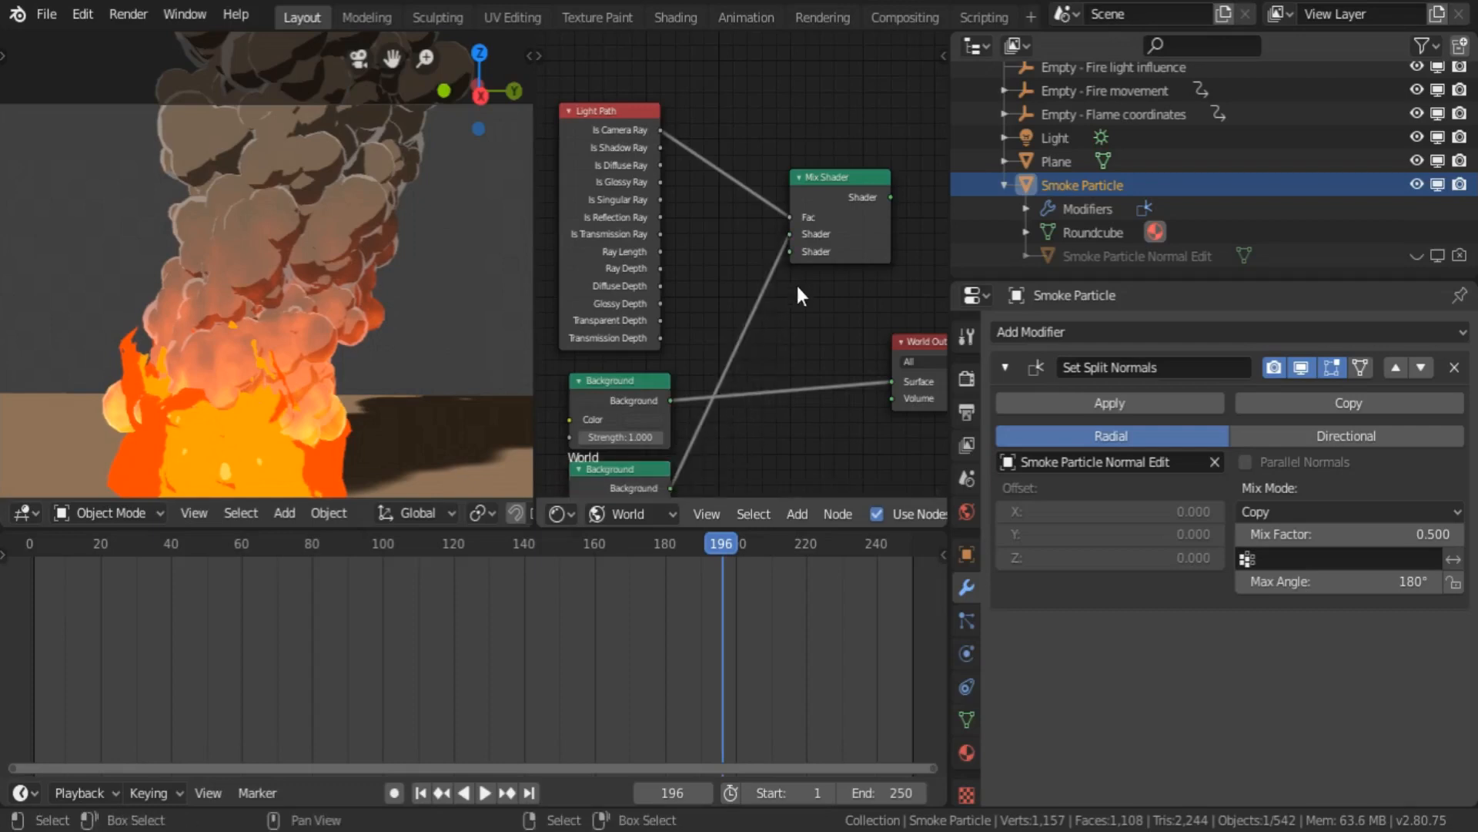
drag(671, 400, 790, 234)
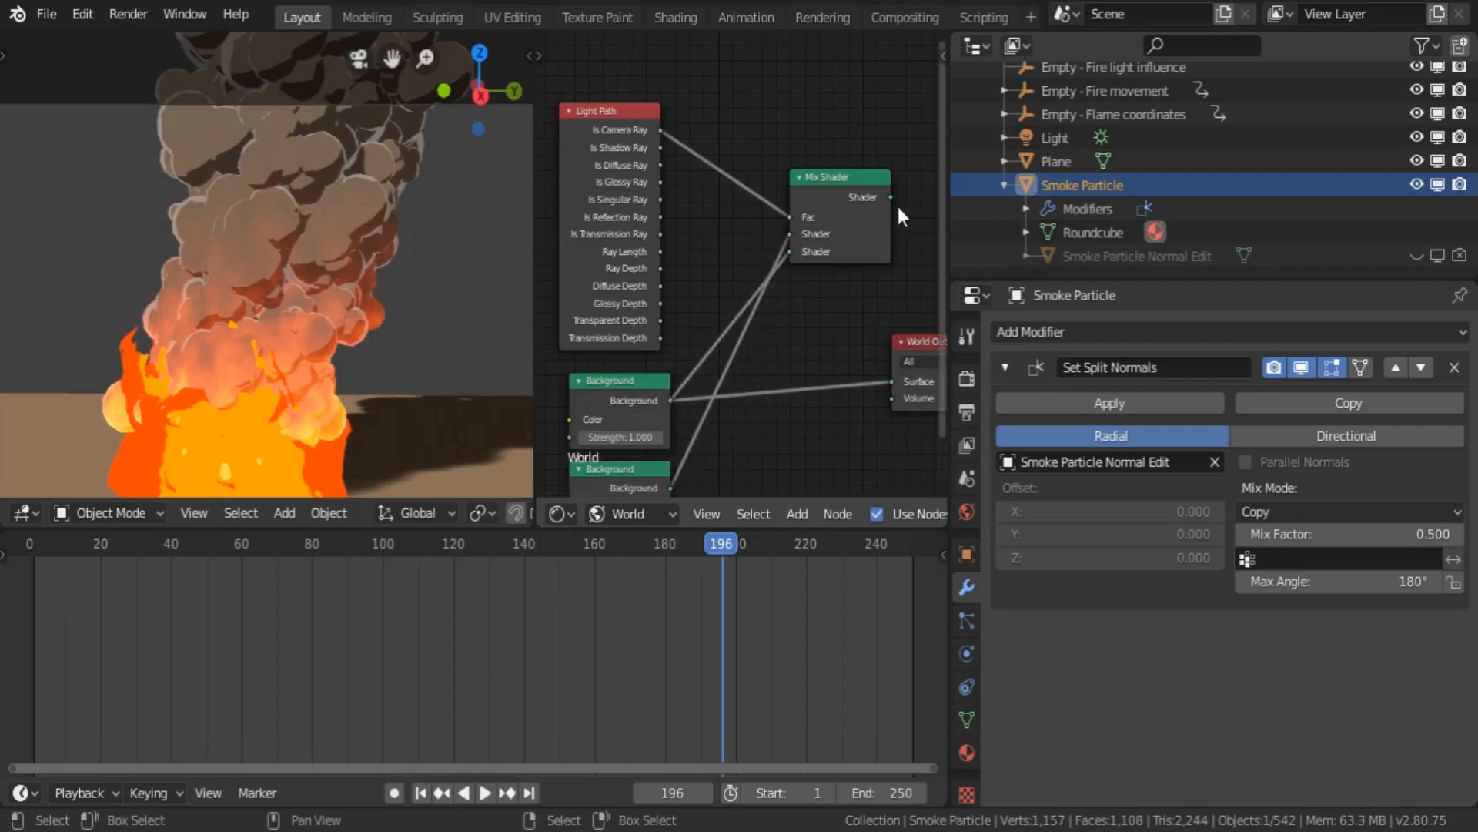
drag(890, 197, 892, 381)
middle_drag(924, 341, 947, 248)
middle_drag(678, 269, 881, 213)
key(shift+a)
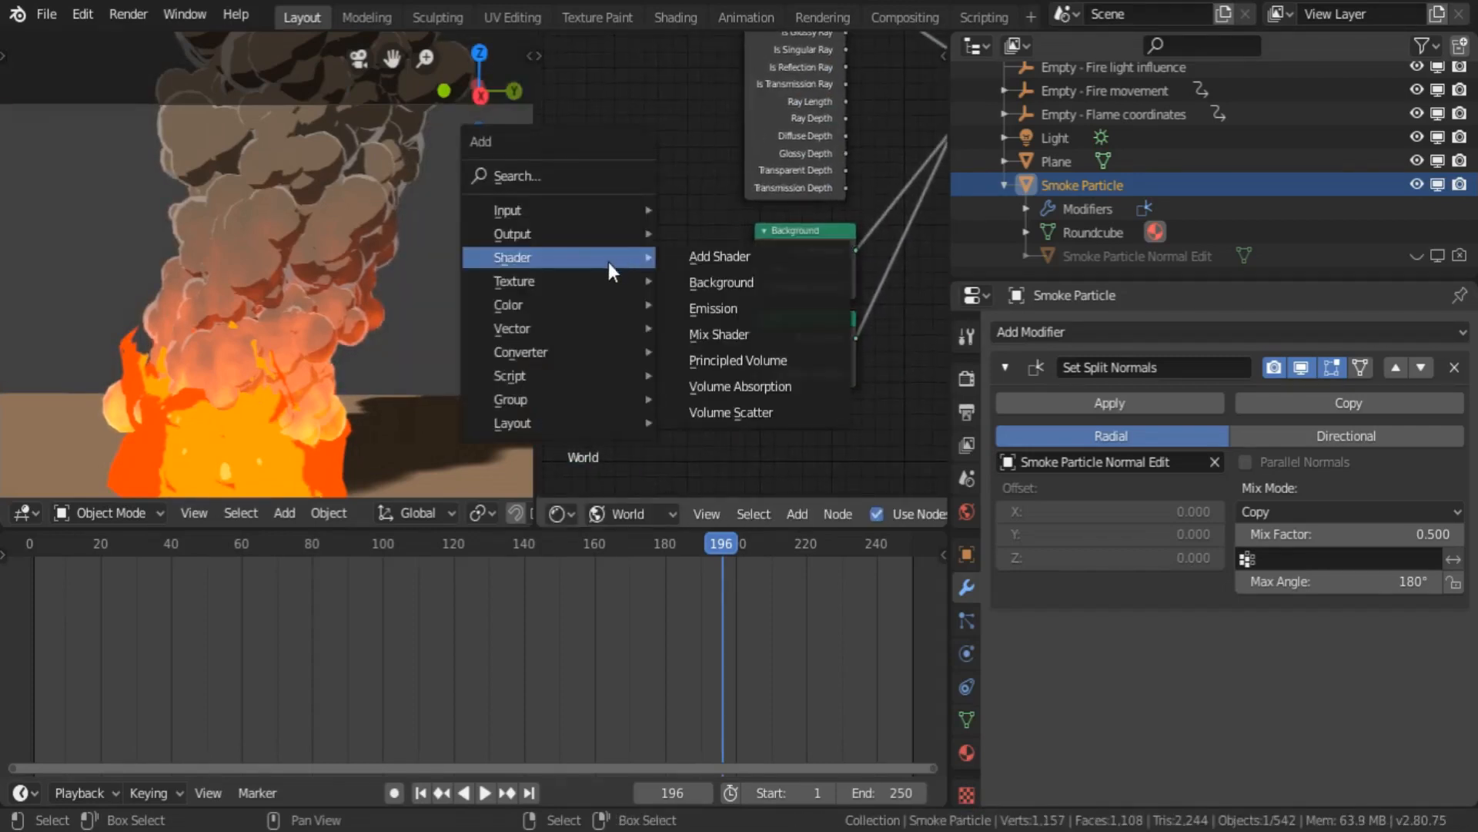
mouse_move(582, 300)
click(724, 434)
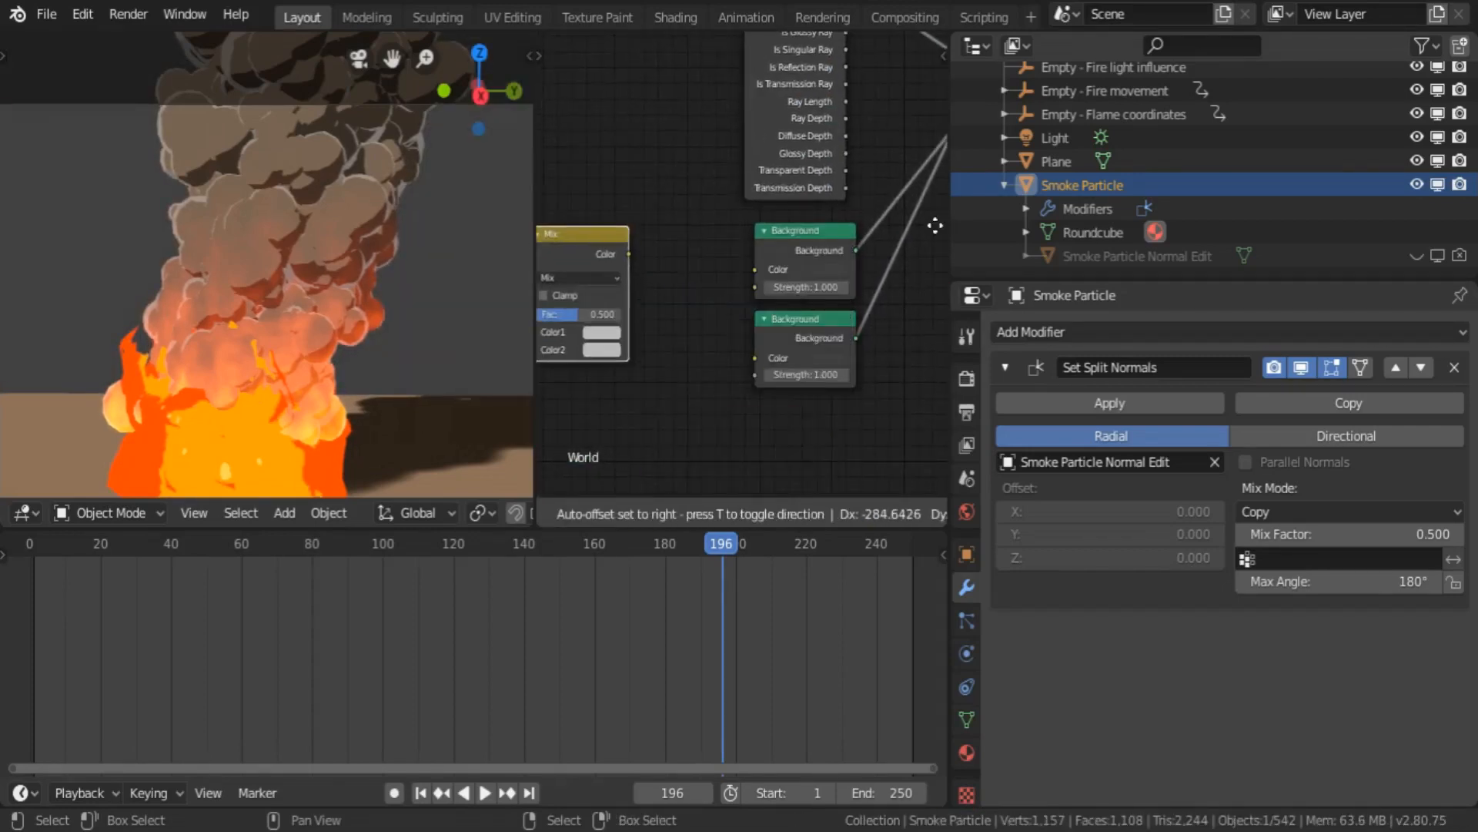
click(584, 246)
- Add an RGB node, connect it to the upper Background's Color, and set it to teal
key(shift+a)
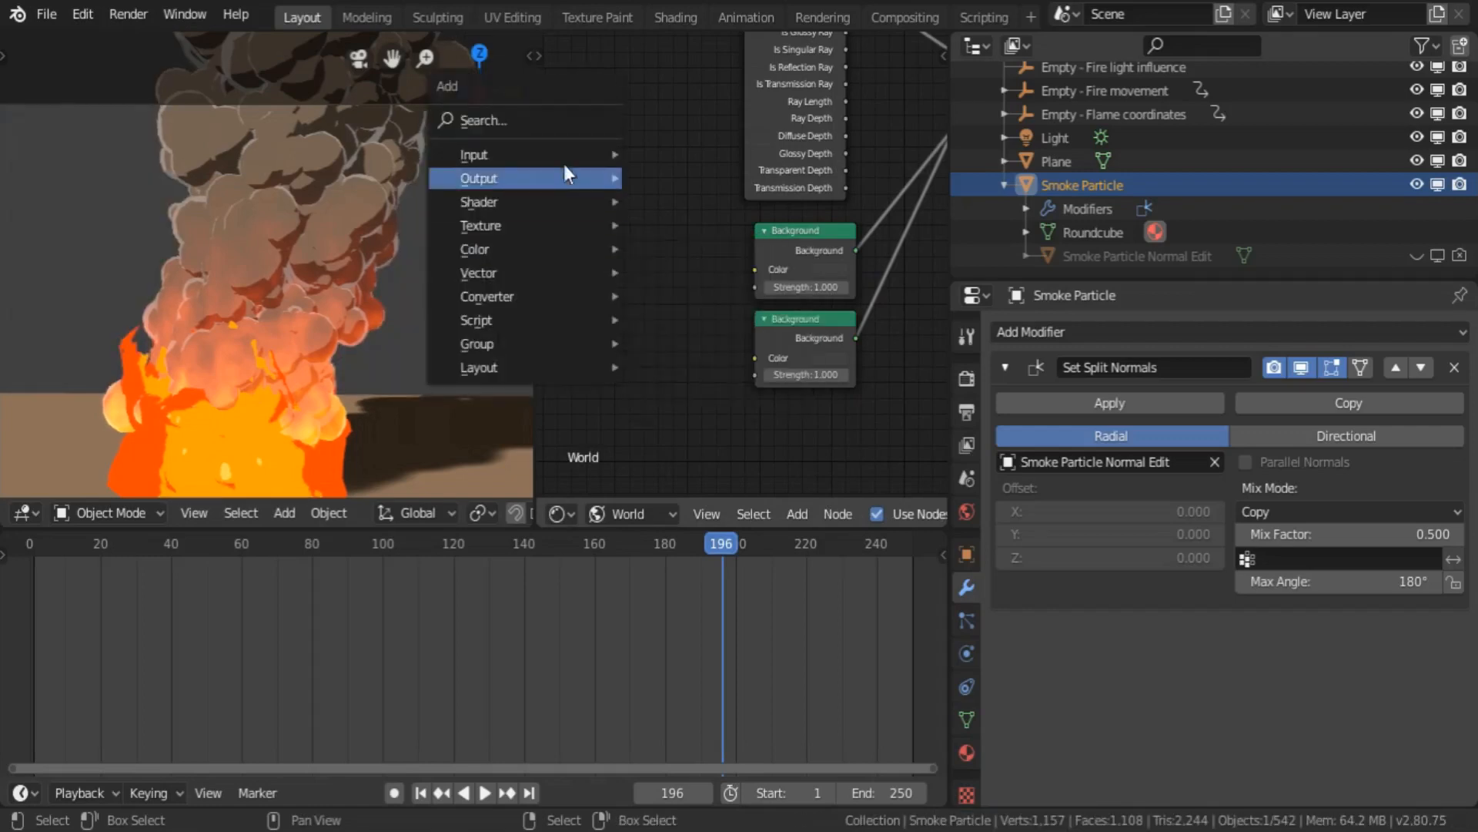
mouse_move(570, 155)
click(677, 473)
click(612, 256)
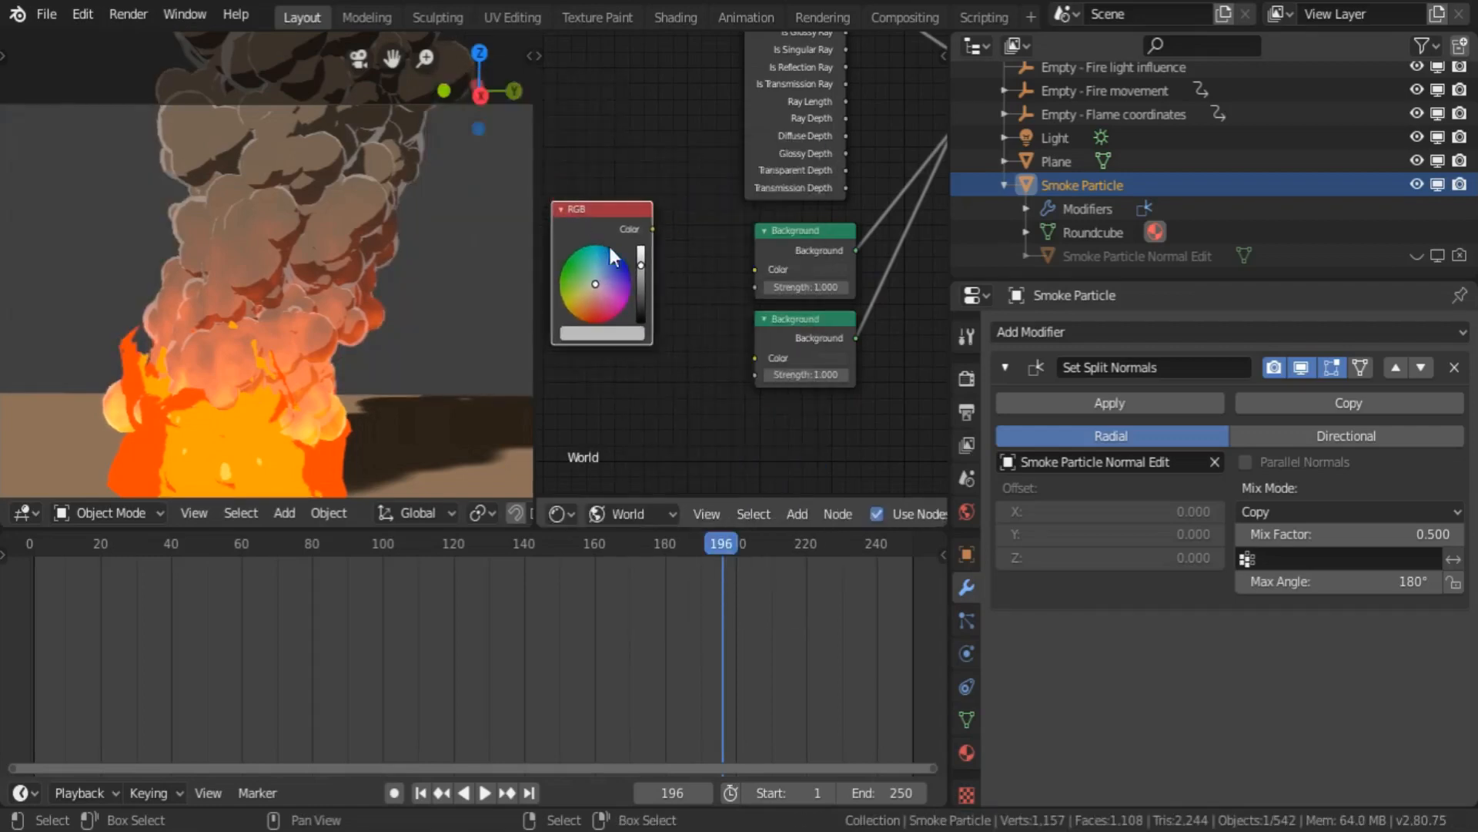
drag(654, 229, 751, 277)
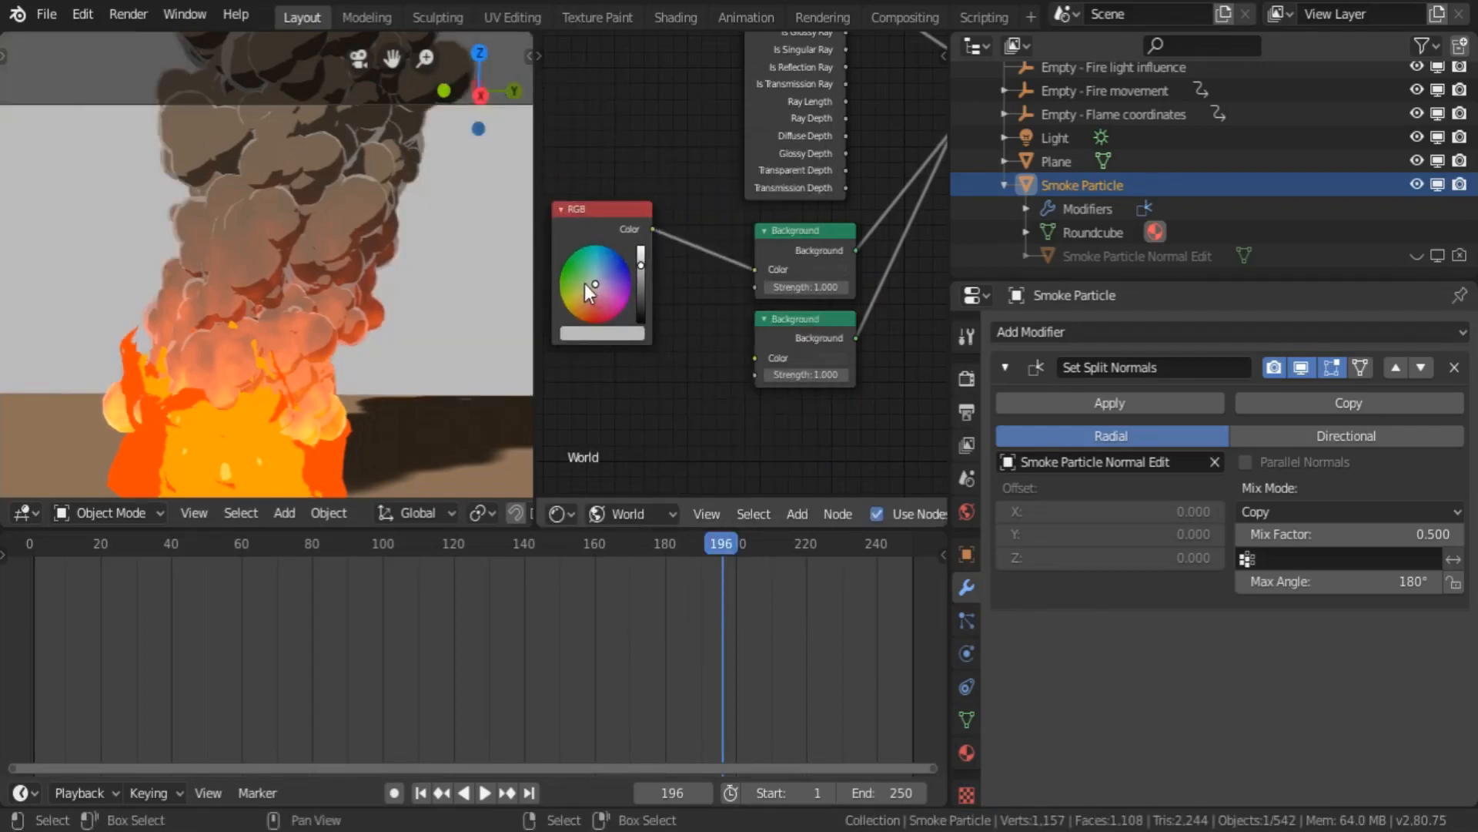
mouse_move(581, 279)
mouse_down()
mouse_move(601, 254)
mouse_move(607, 266)
mouse_move(591, 235)
mouse_move(595, 154)
mouse_up()
- Try a bright red duplicate of the RGB node as the lower Background's Color, and delete it
key(shift+d)
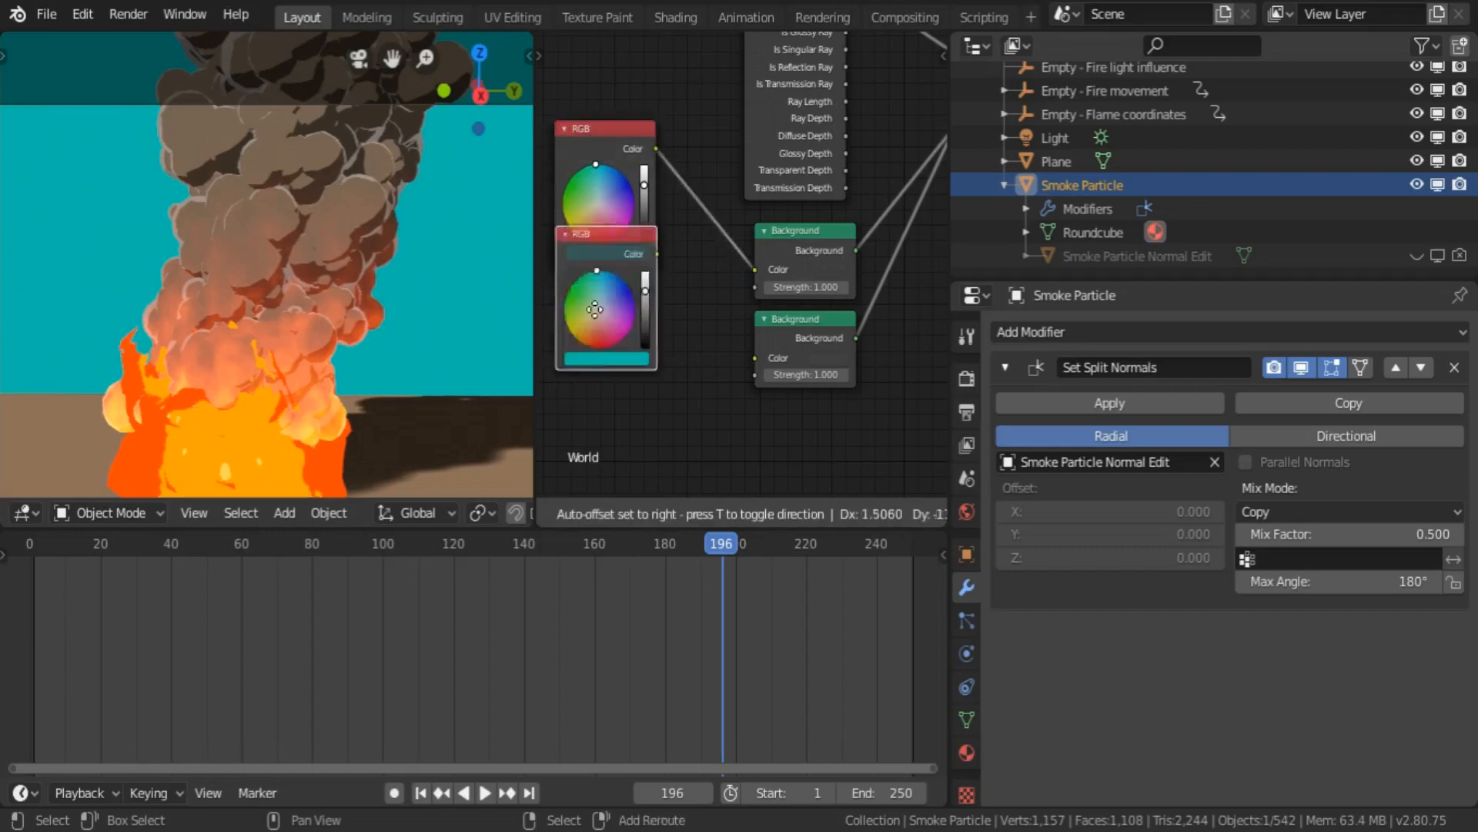
click(628, 360)
drag(662, 343, 755, 357)
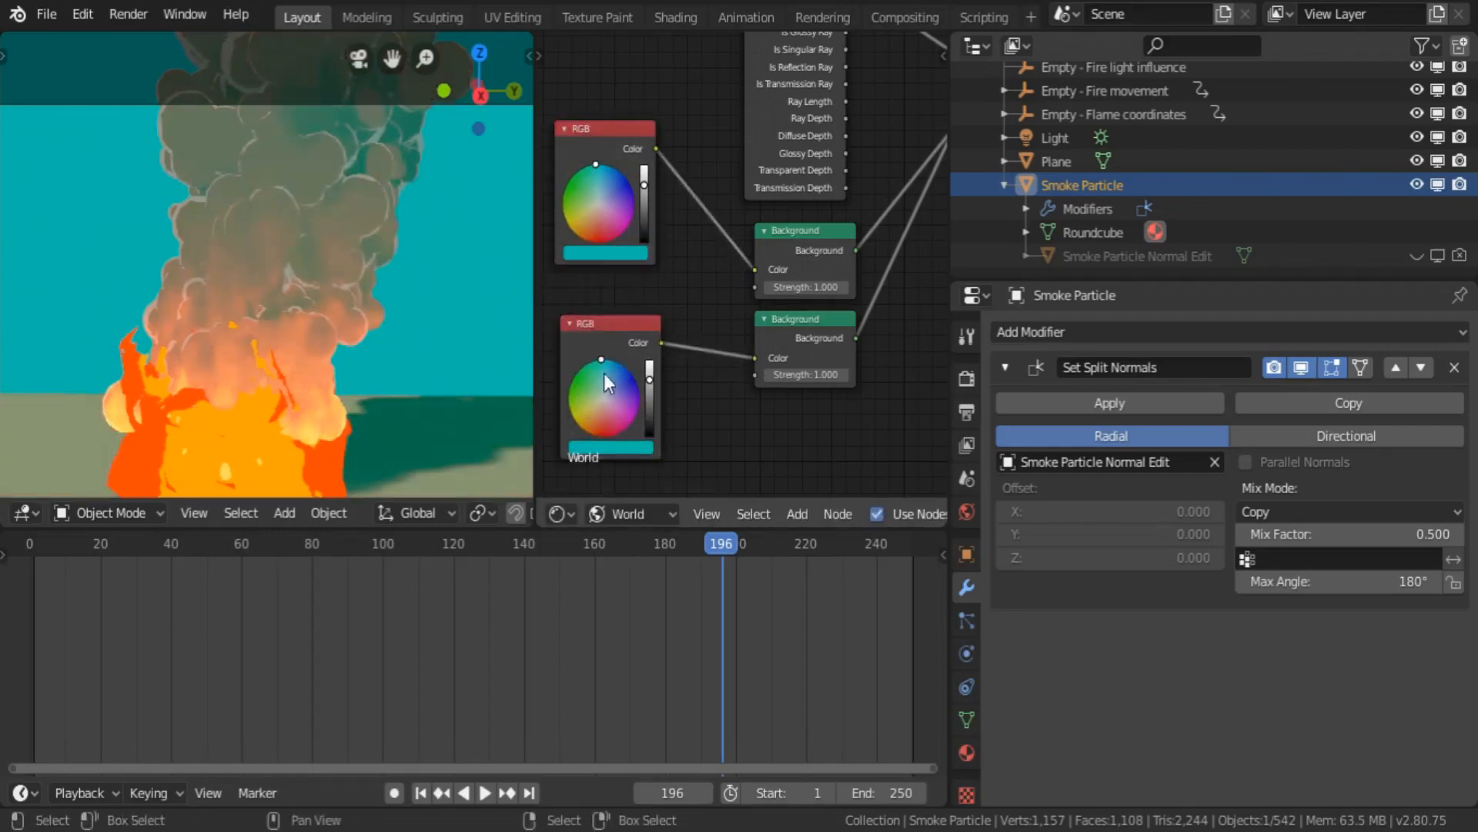
mouse_move(601, 359)
mouse_down()
mouse_move(598, 436)
mouse_move(630, 428)
mouse_move(571, 408)
mouse_move(612, 436)
mouse_up()
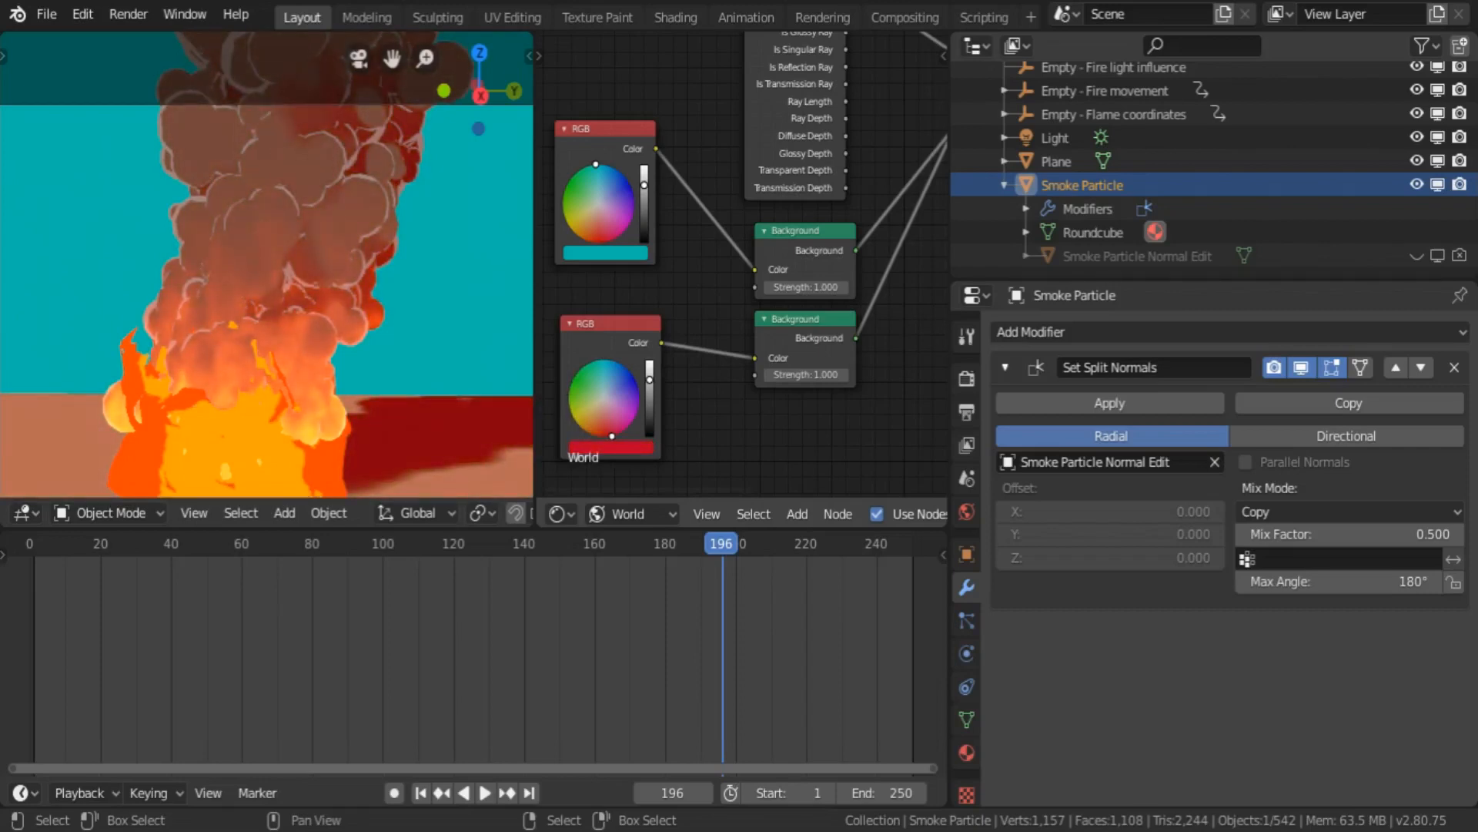
drag(650, 388, 650, 361)
scroll(329, 308, down, 5)
scroll(329, 308, up, 3)
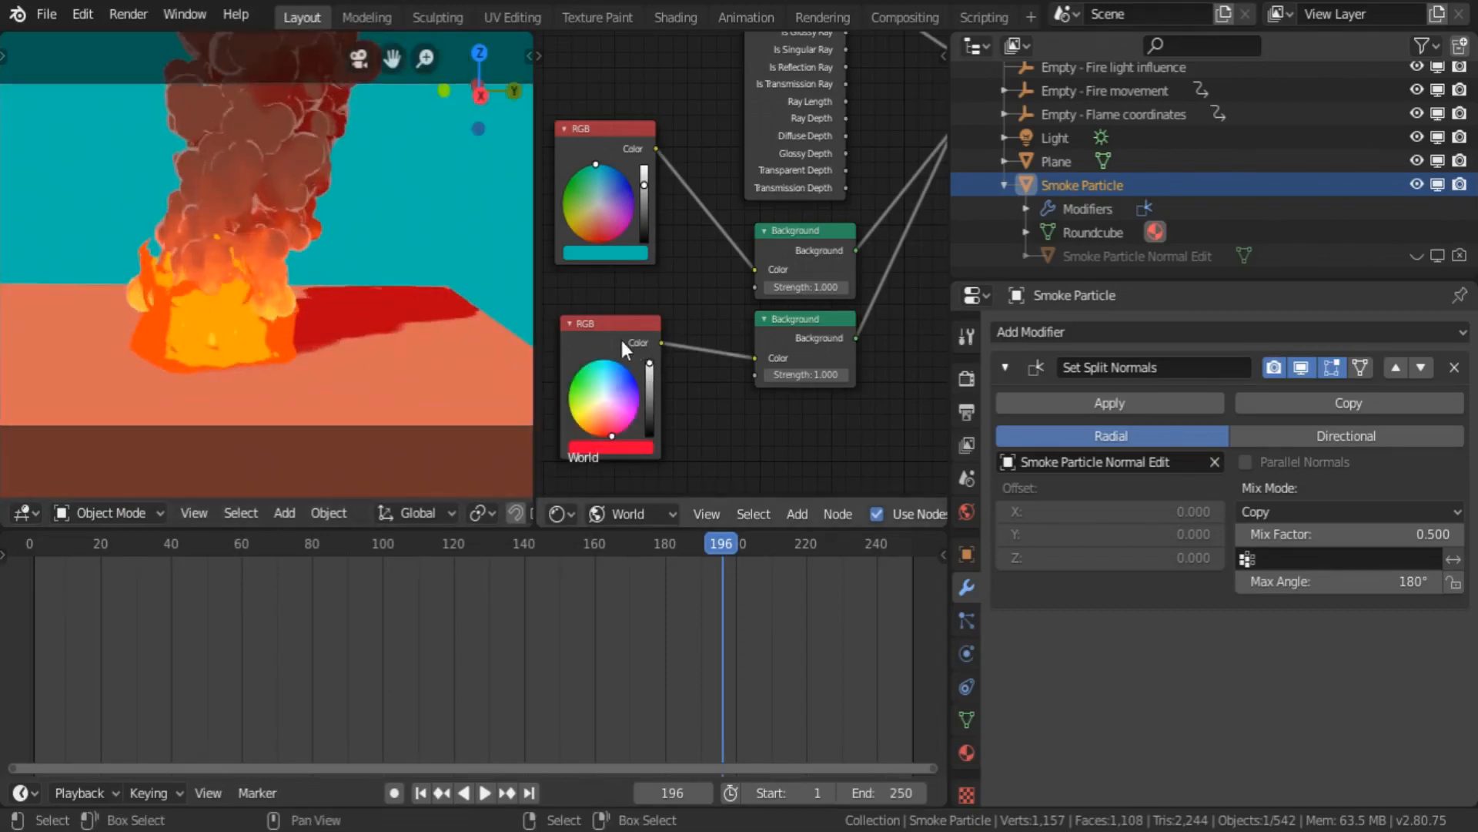
click(619, 338)
key(x)
- Duplicate the teal RGB node and connect the copy to the lower Background's Color
drag(590, 130, 617, 181)
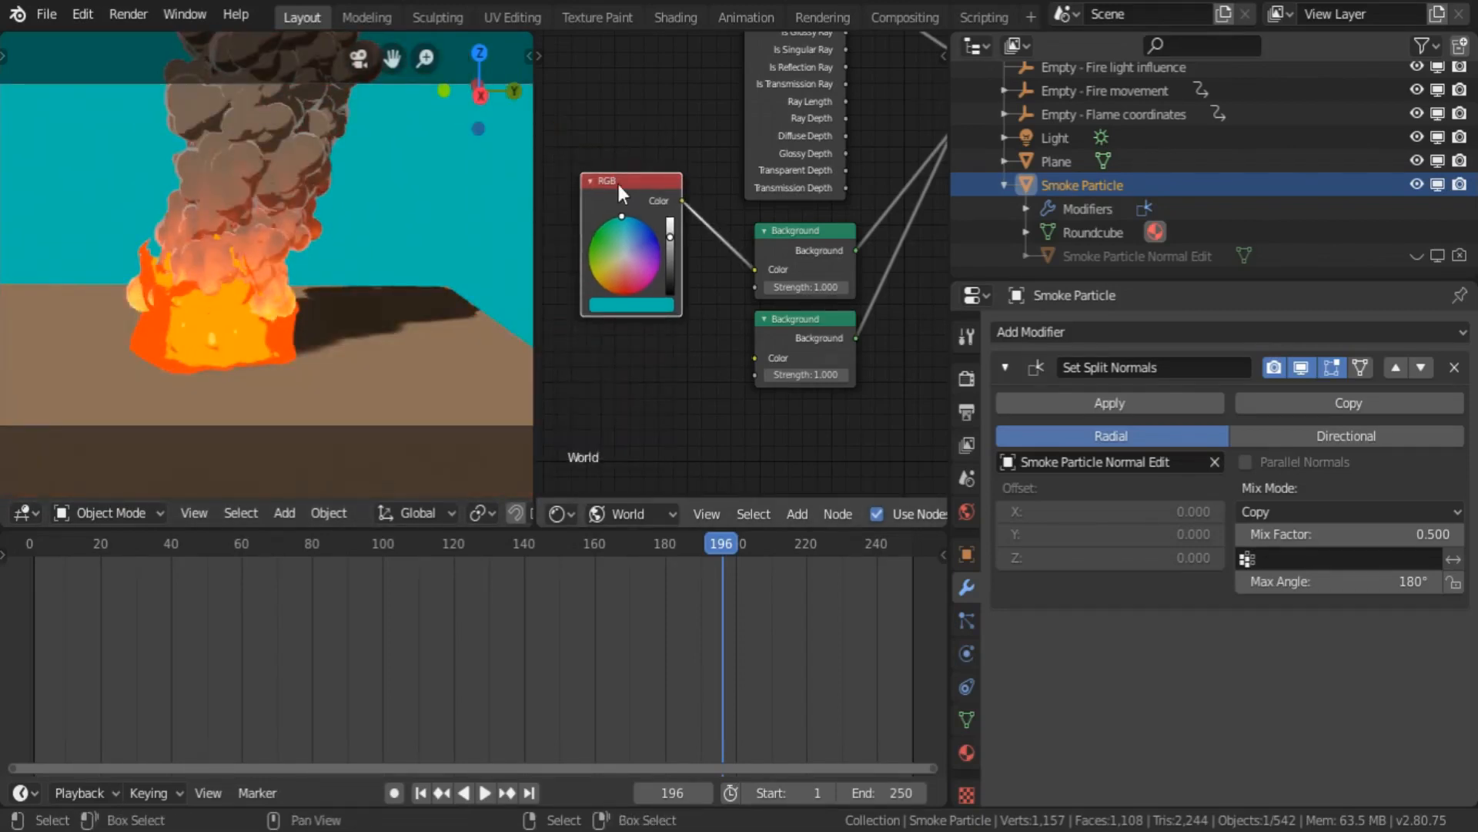
key(shift+d)
click(628, 326)
drag(689, 346, 755, 359)
- Set the lower RGB node to a dark brown with hue 0.086, saturation 0.352 and value 0.343
click(625, 410)
click(640, 450)
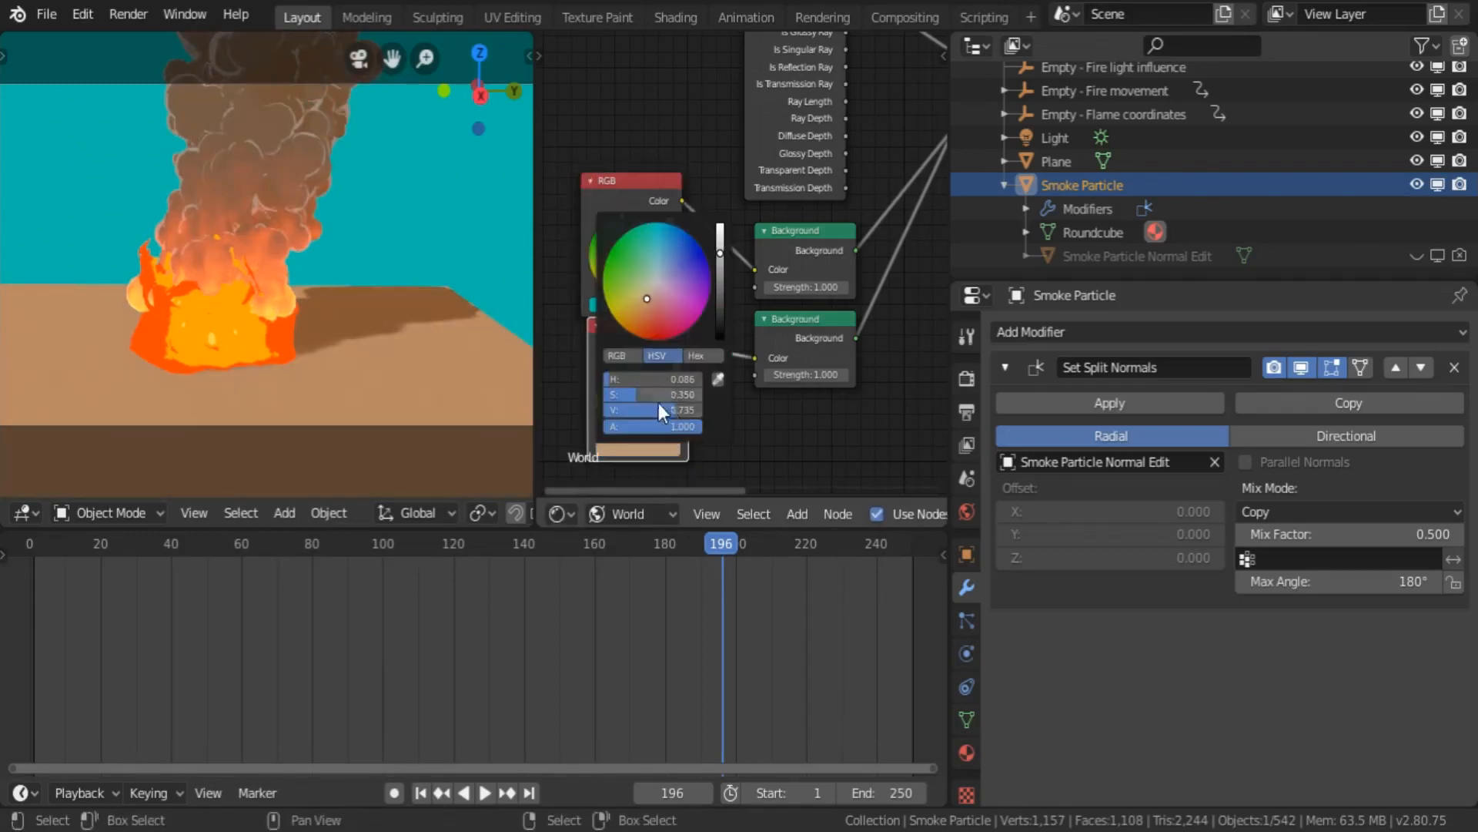
drag(660, 408, 702, 410)
drag(720, 275, 720, 299)
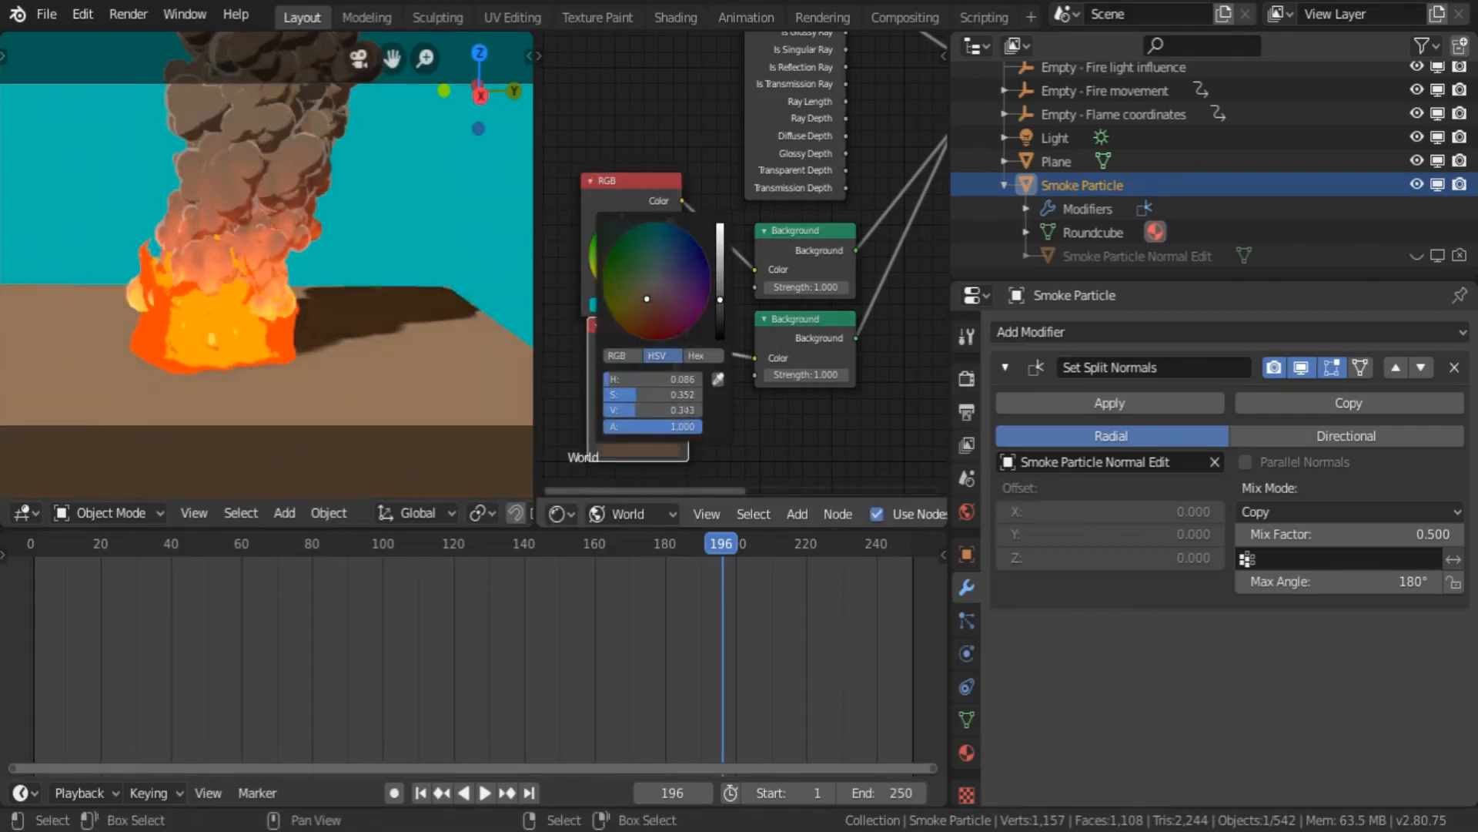
- Move the brown RGB node down and change the upper RGB node's color to bright blue
drag(635, 326, 633, 355)
middle_drag(726, 277, 709, 356)
drag(631, 339, 627, 302)
click(627, 298)
- Add a Gradient Texture, connect its Fac to the upper Background's Color, and move the blue RGB node aside
middle_drag(566, 219, 723, 205)
key(shift+a)
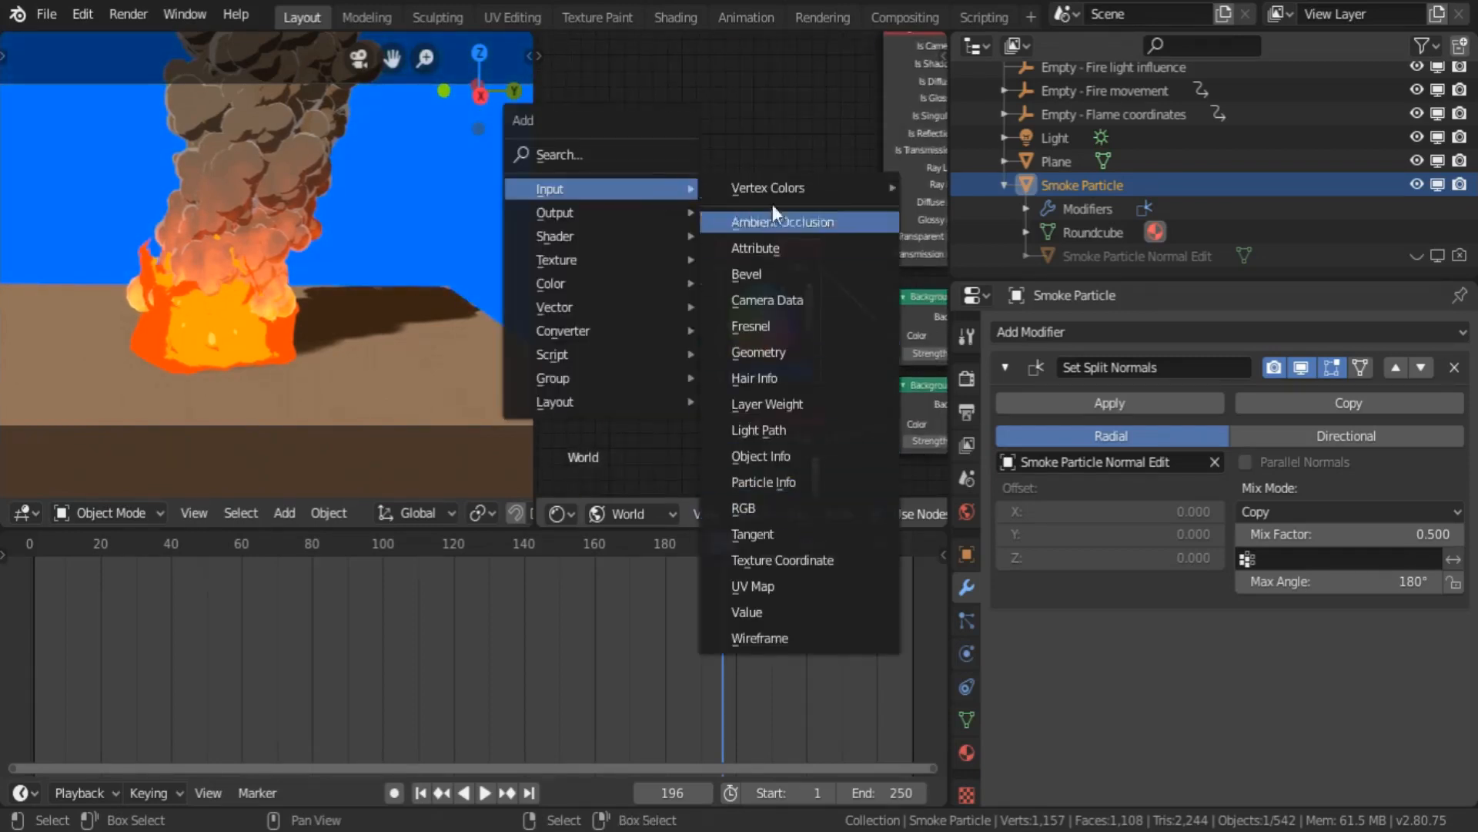
mouse_move(616, 259)
click(751, 331)
click(571, 274)
drag(669, 316, 893, 336)
drag(770, 248, 658, 62)
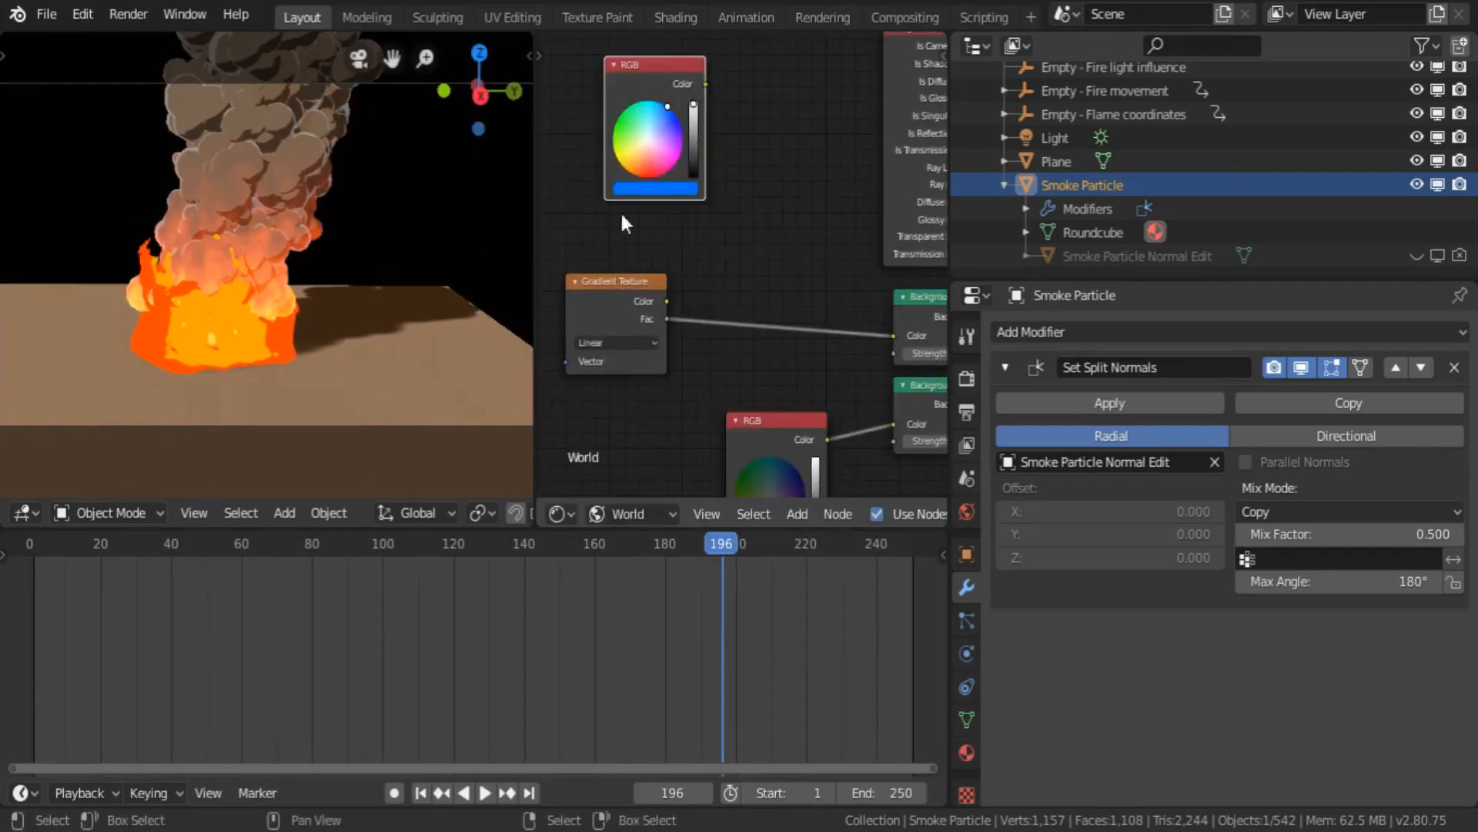
- Add Texture Coordinate and Mapping nodes to the Gradient Texture and set the Mapping rotation to 90°
middle_drag(620, 224, 786, 185)
click(751, 246)
key(ctrl+t)
middle_drag(750, 248, 842, 257)
double_click(700, 283)
text(90)
key(Return)
middle_drag(677, 288, 735, 298)
drag(703, 277, 710, 278)
key(ctrl+z)
- Insert a ColorRamp between the Gradient Texture and the upper Background
middle_drag(733, 362, 395, 346)
key(shift+a)
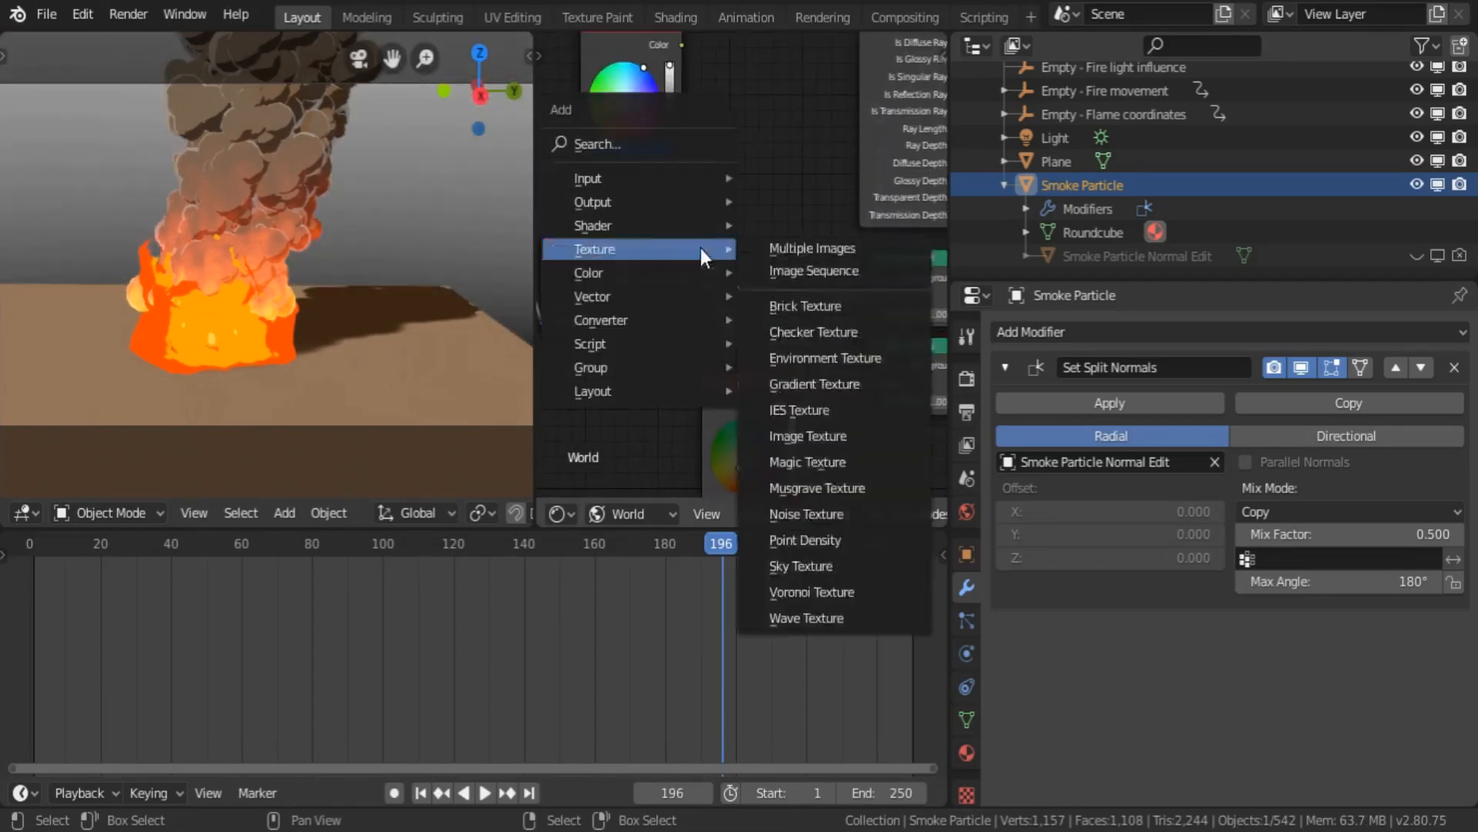
mouse_move(703, 319)
click(794, 345)
click(746, 213)
- Copy the RGB node's blue and paste it into both ColorRamp stops
middle_drag(746, 211, 677, 245)
key(ctrl+c)
click(792, 316)
key(ctrl+v)
click(645, 316)
key(ctrl+v)
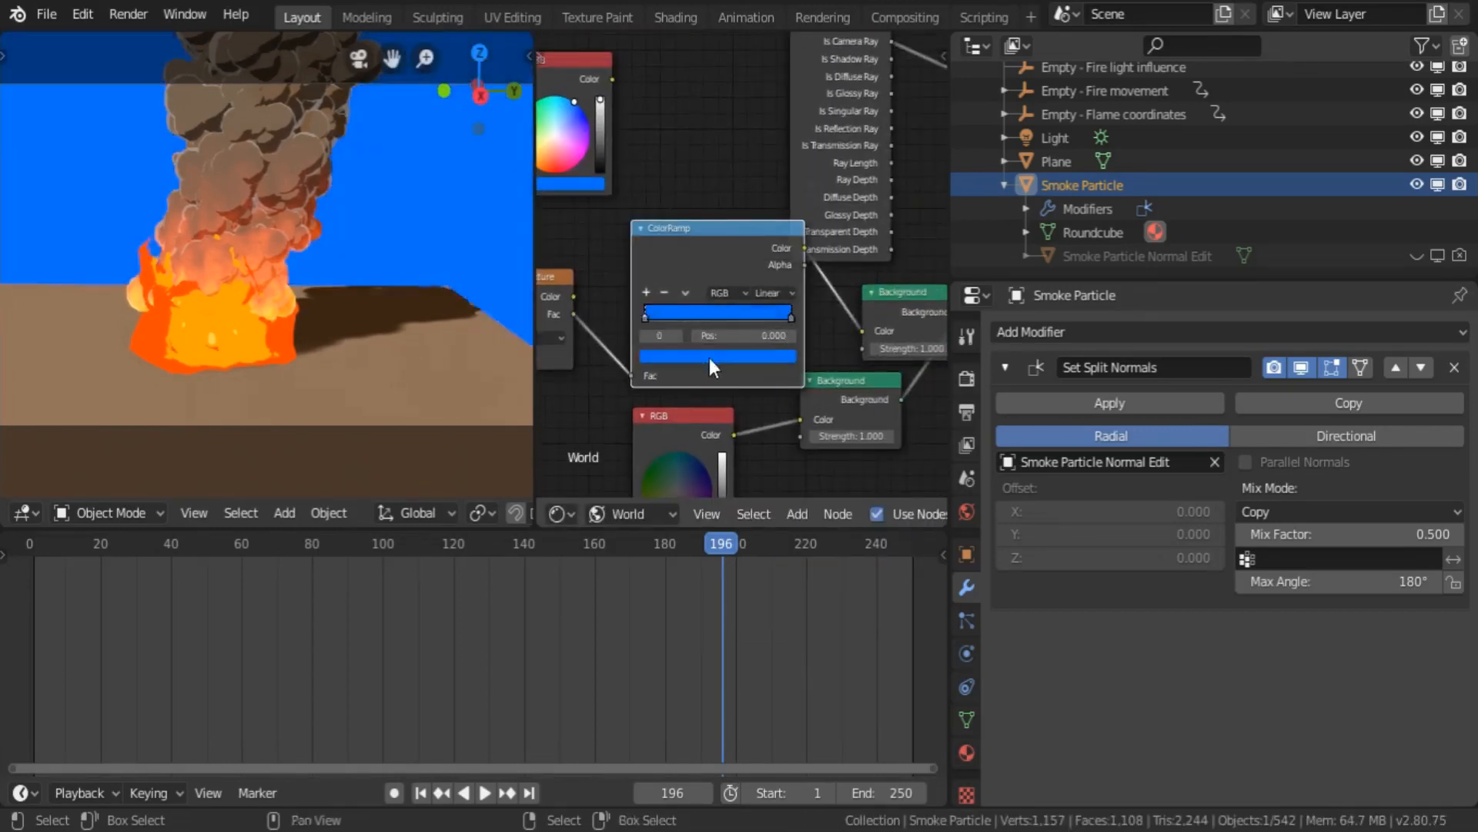
- Change the ColorRamp's first stop to a bright cyan
click(709, 358)
drag(729, 137, 709, 130)
middle_drag(540, 315, 572, 318)
- Set the ColorRamp interpolation to Ease and move its second stop to position 0.427
click(805, 297)
click(840, 329)
drag(824, 319, 740, 317)
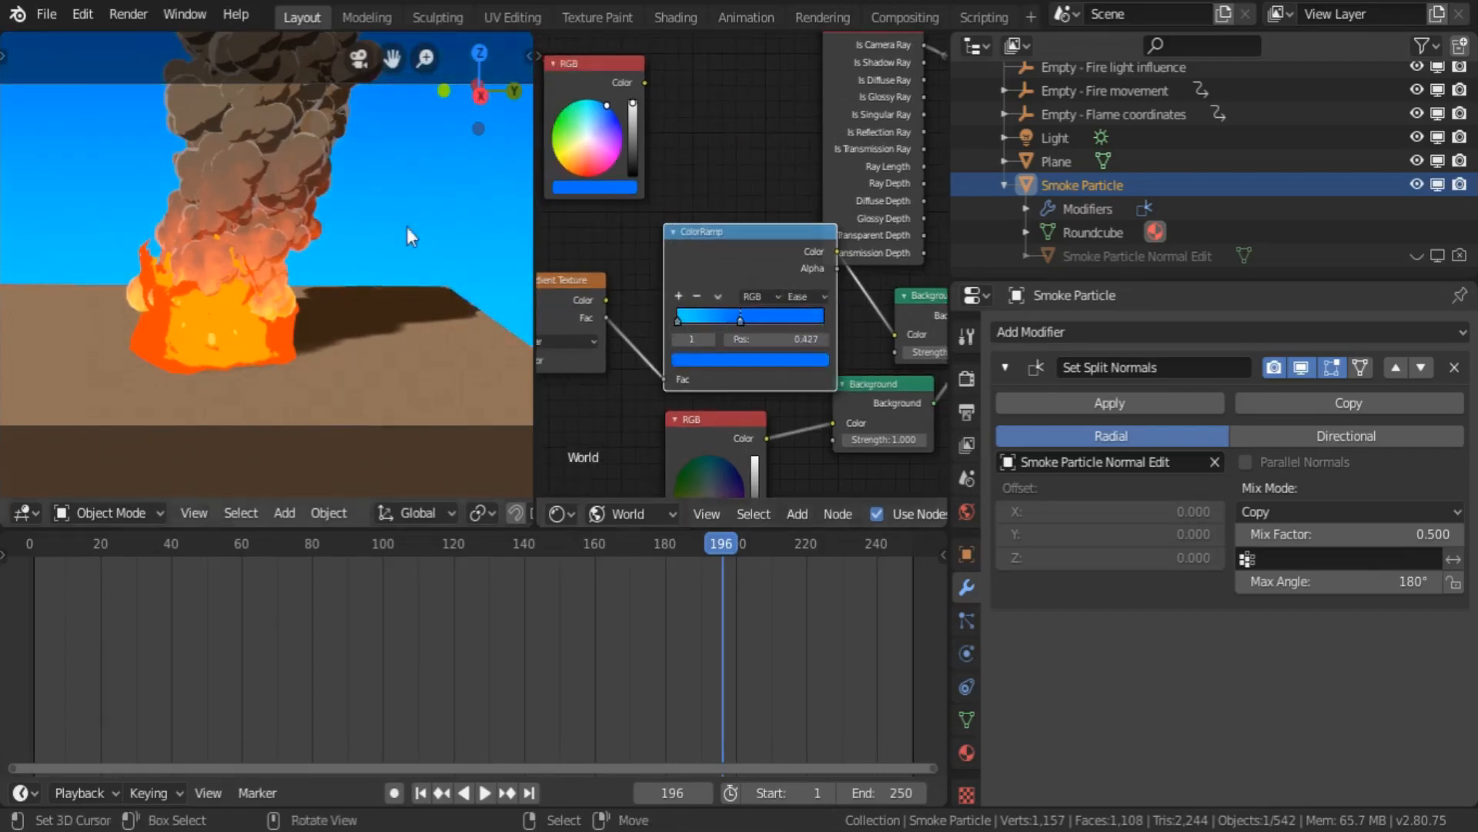
scroll(401, 318, down, 1)
scroll(400, 317, up, 2)
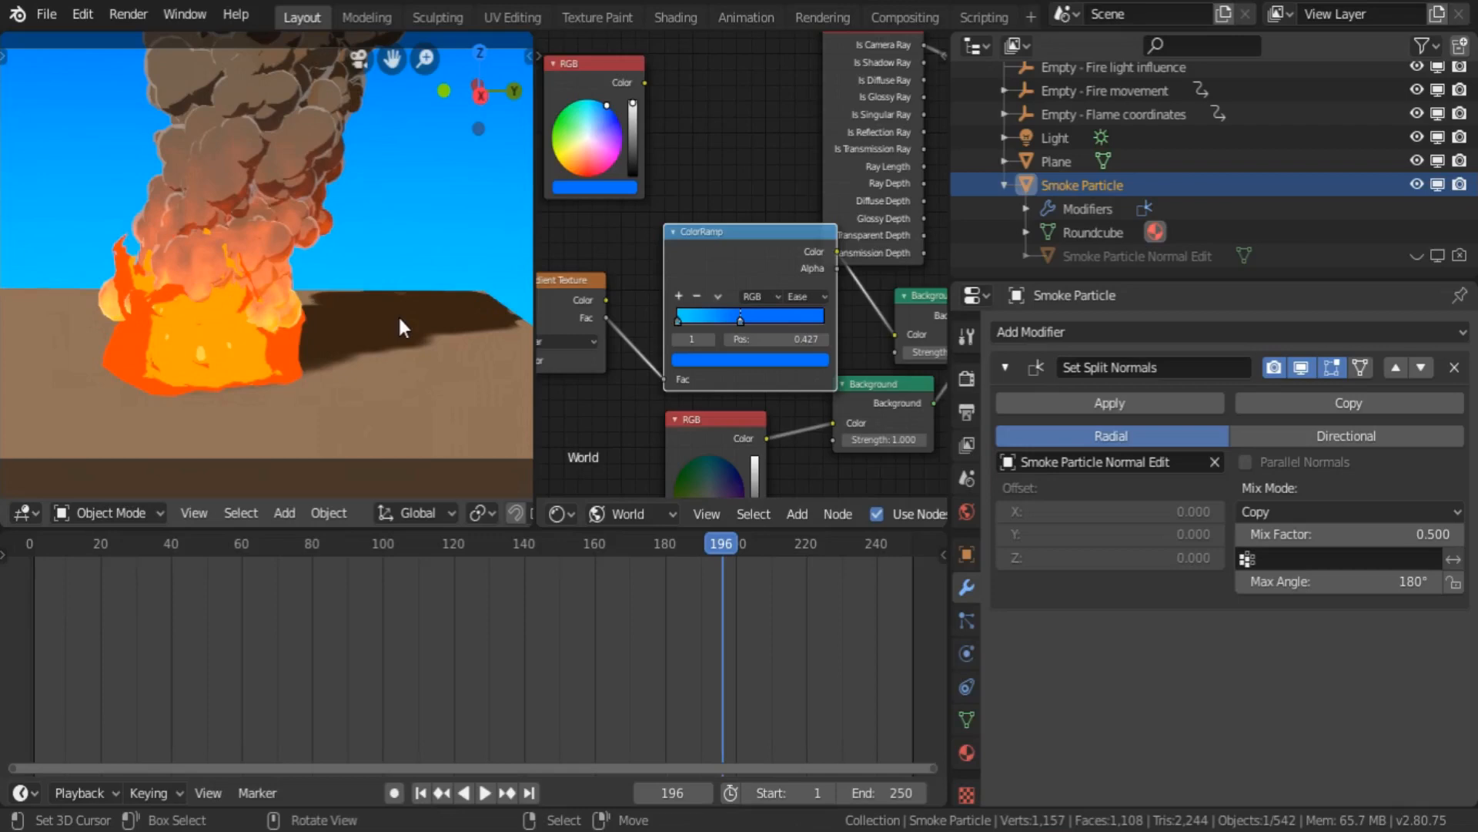
- Scale up the ground plane uniformly so it reaches much farther behind the fire
click(399, 319)
key(g)
key(Escape)
key(s)
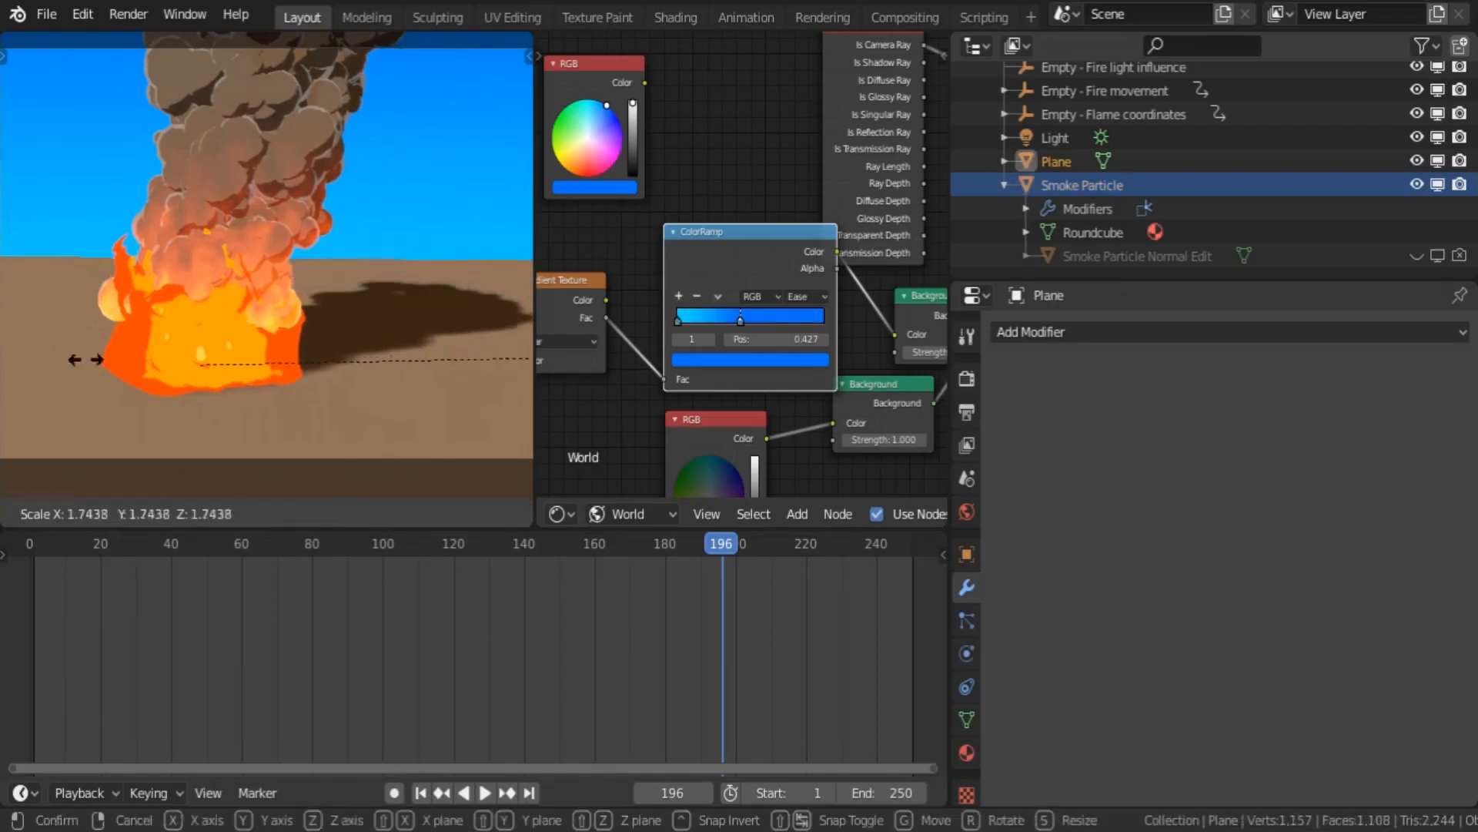
click(339, 225)
- Add a point light to the scene
key(shift+a)
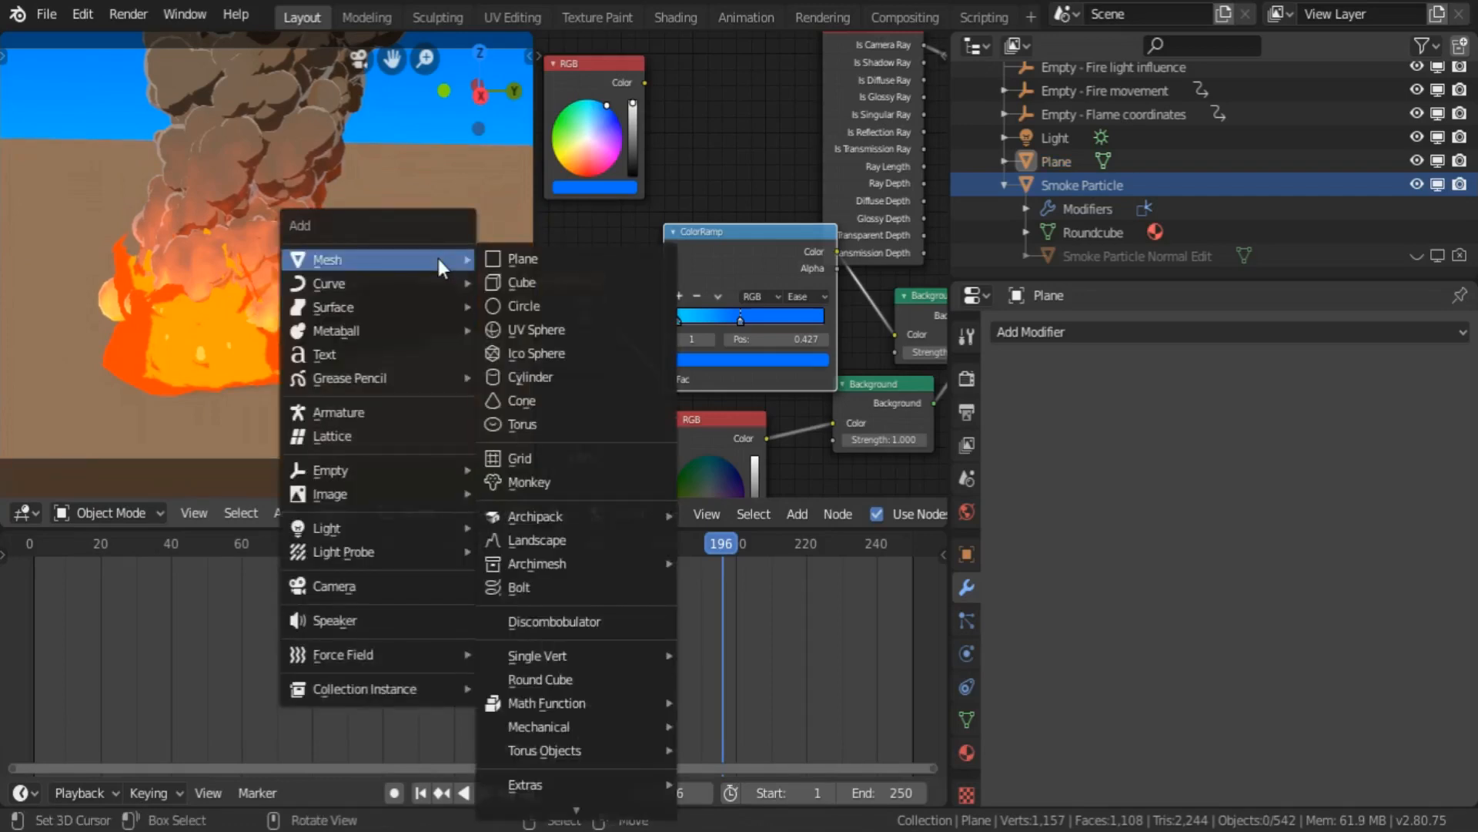
mouse_move(389, 528)
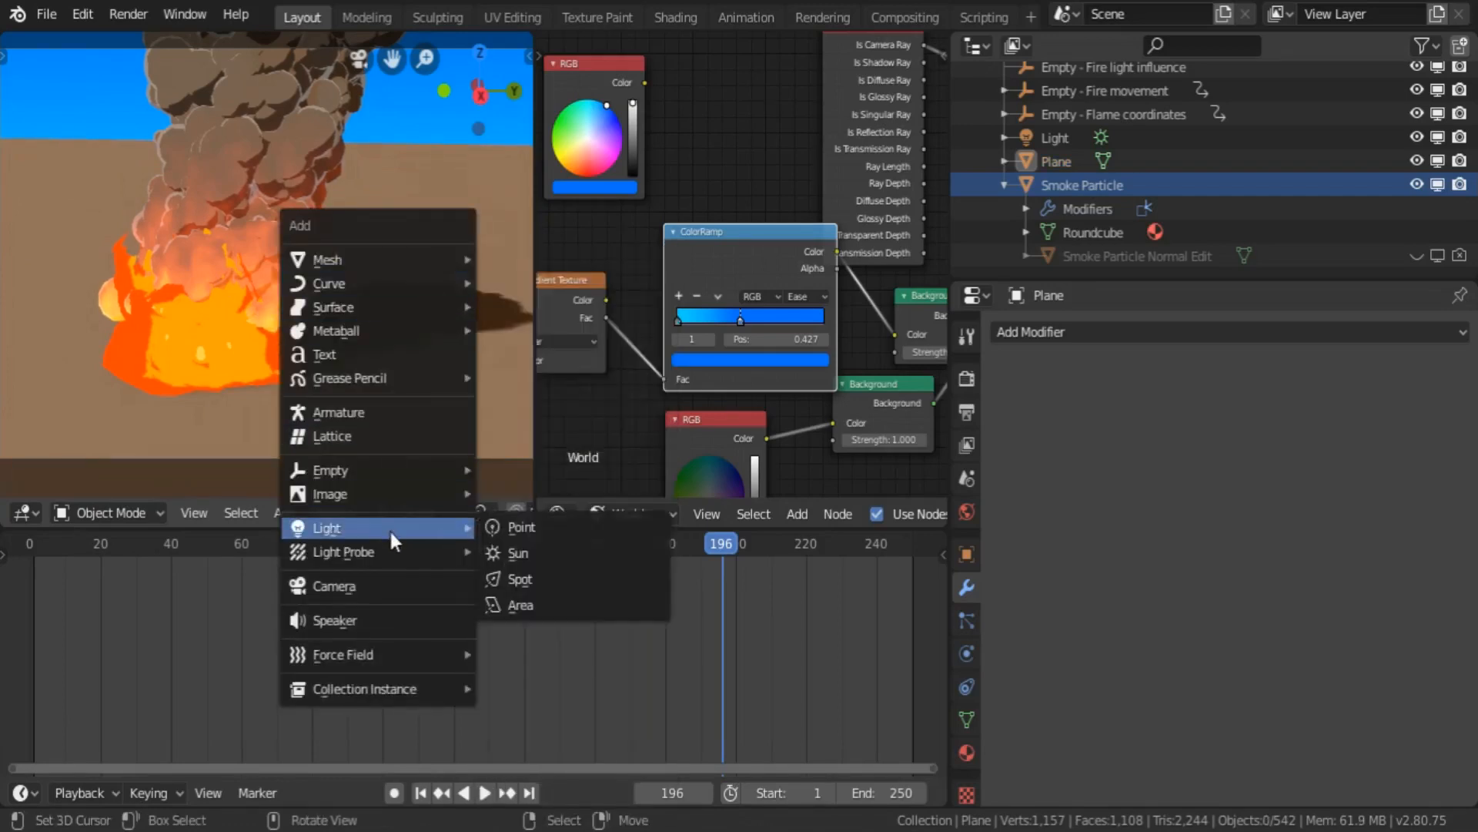
click(513, 528)
- Switch the shader editor area to a 3D viewport and turn on its overlays around the smoke column
click(620, 513)
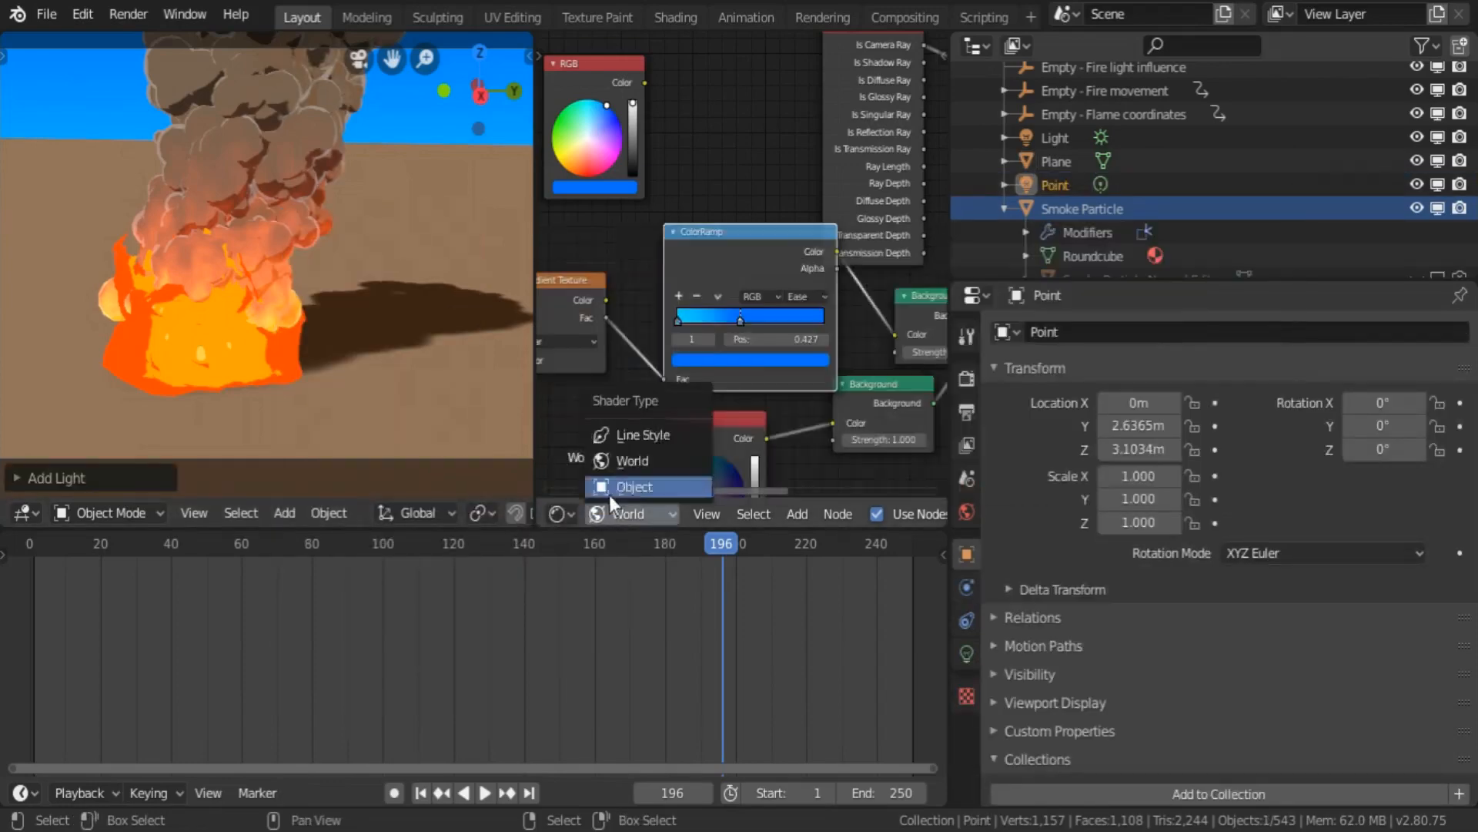
click(563, 504)
click(556, 514)
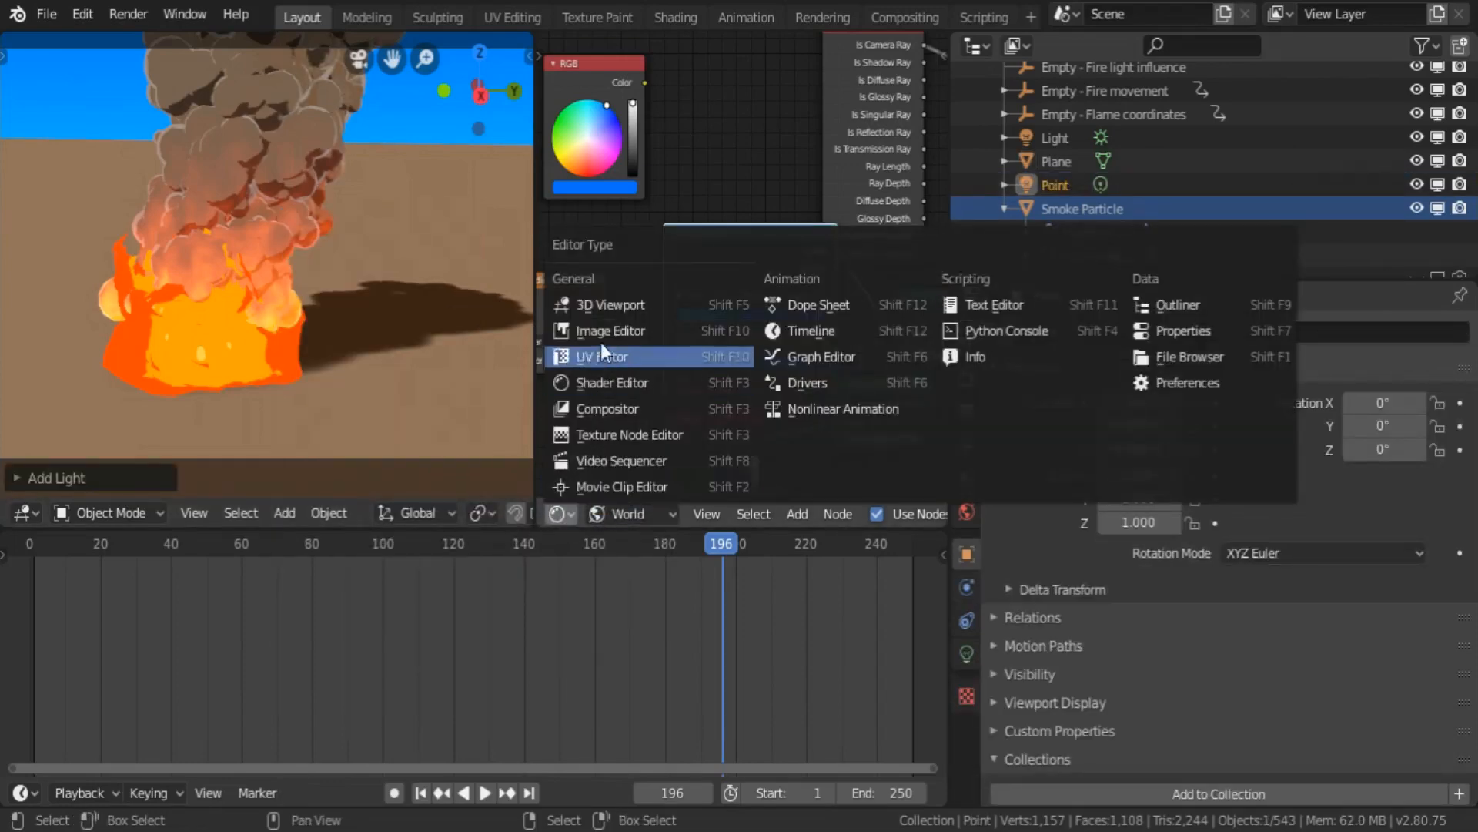
click(608, 307)
middle_drag(787, 275, 741, 357)
scroll(756, 275, down, 8)
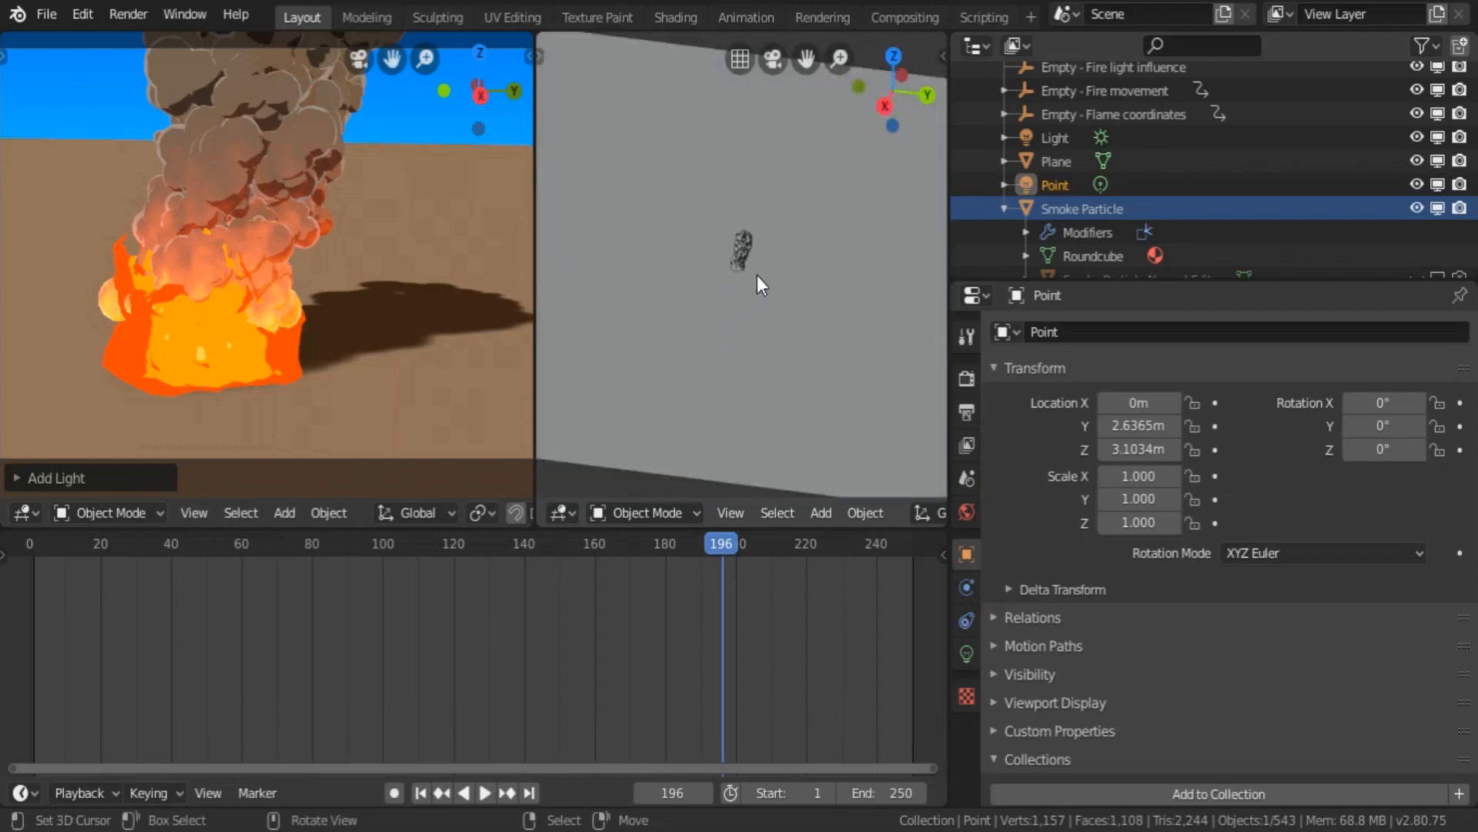
middle_drag(867, 515, 701, 538)
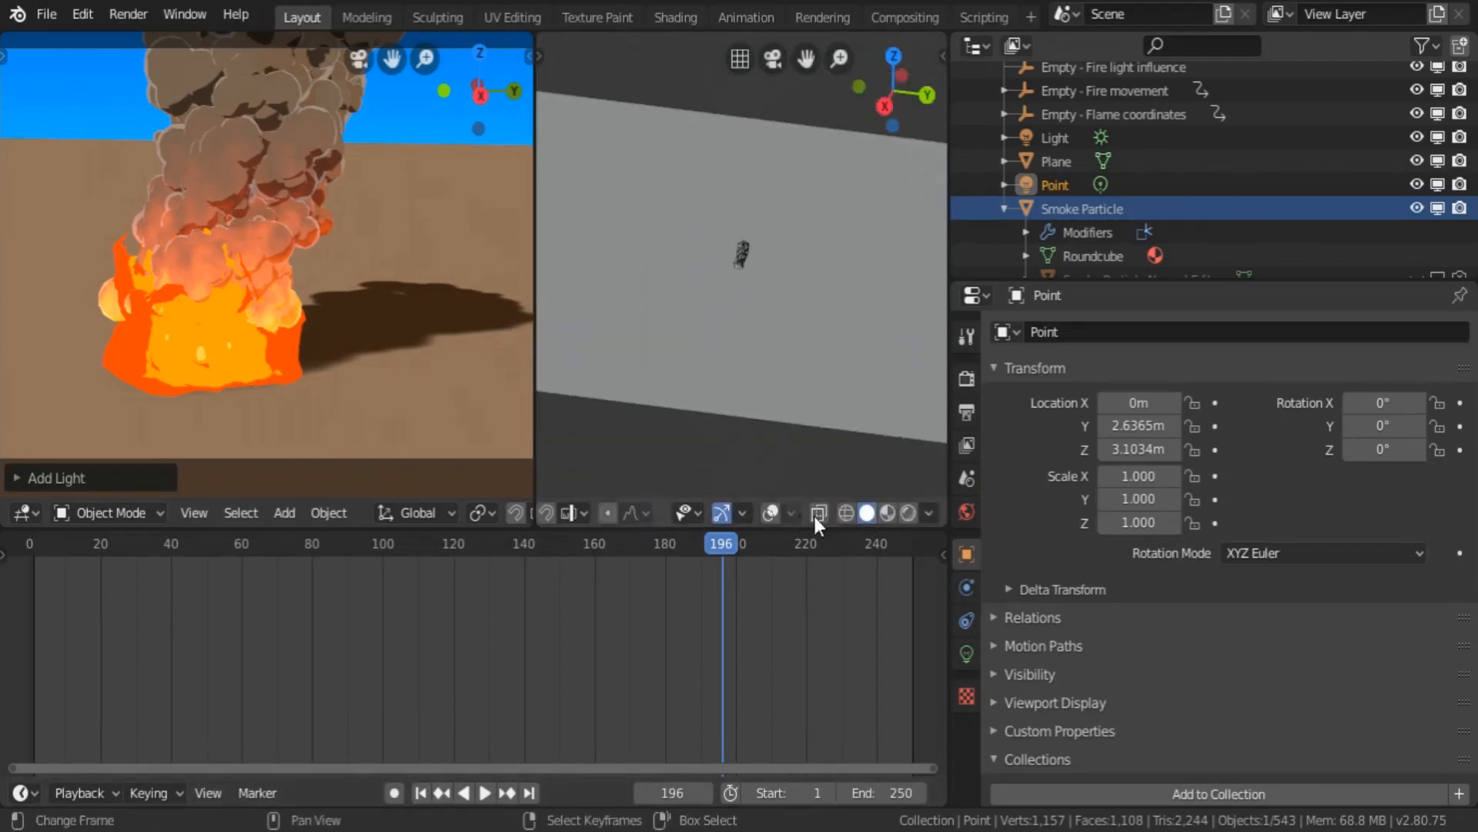
click(772, 512)
scroll(777, 270, up, 6)
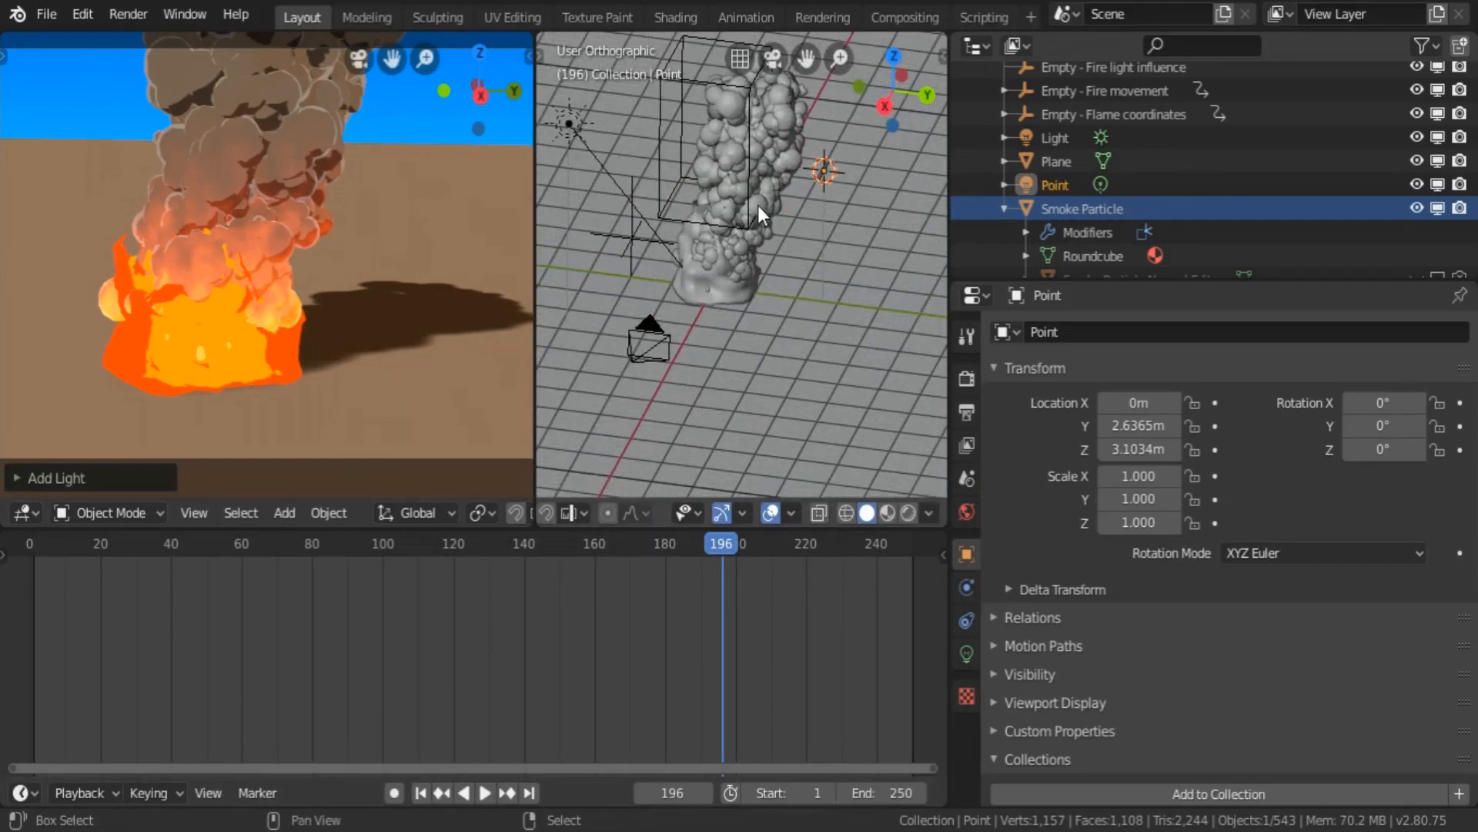
- Set the point light's X, Y and Z location to 0 m and nudge it along global Z to about -0.013 m
key(n)
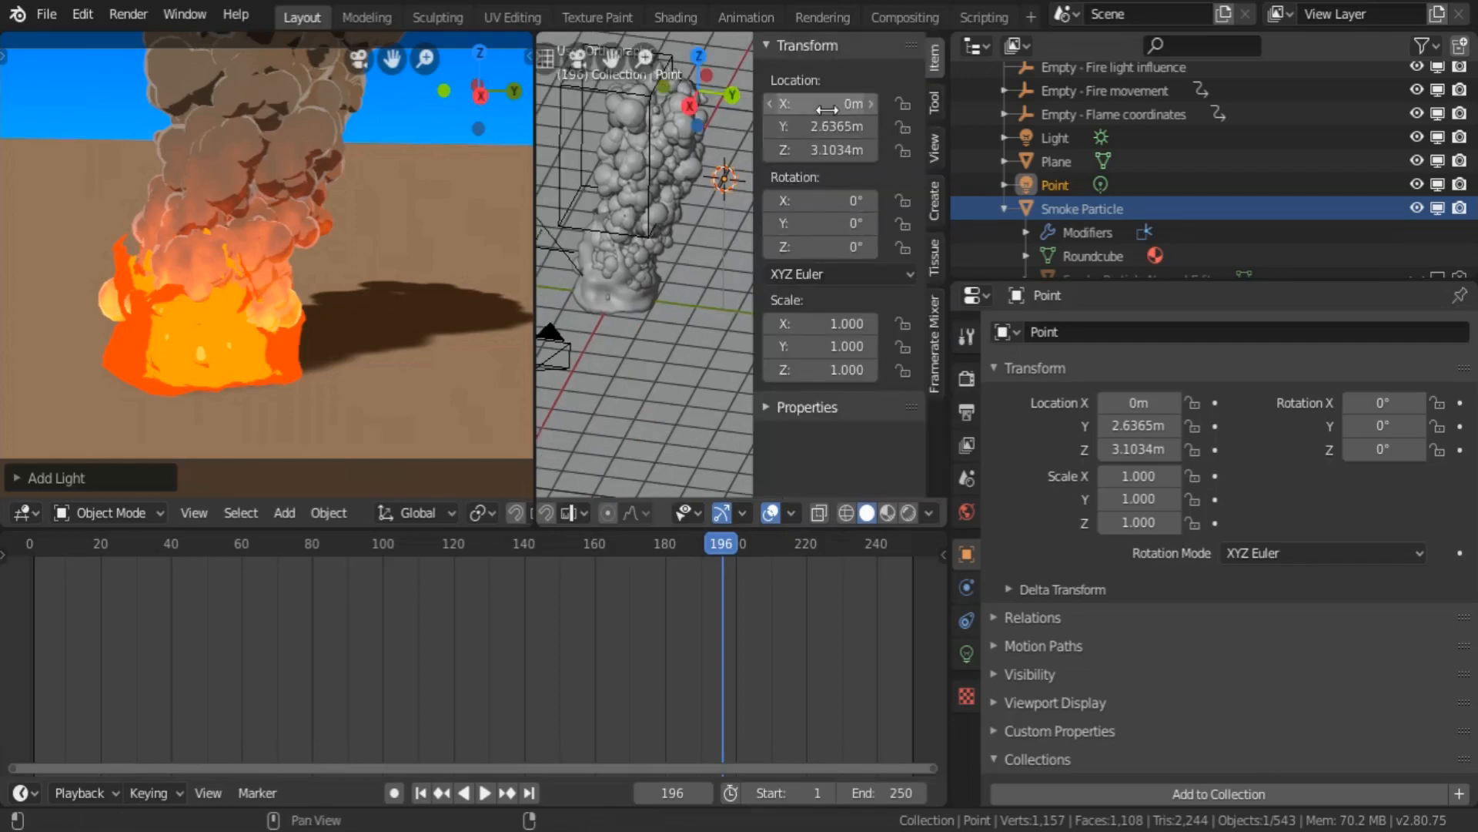
key(BackSpace)
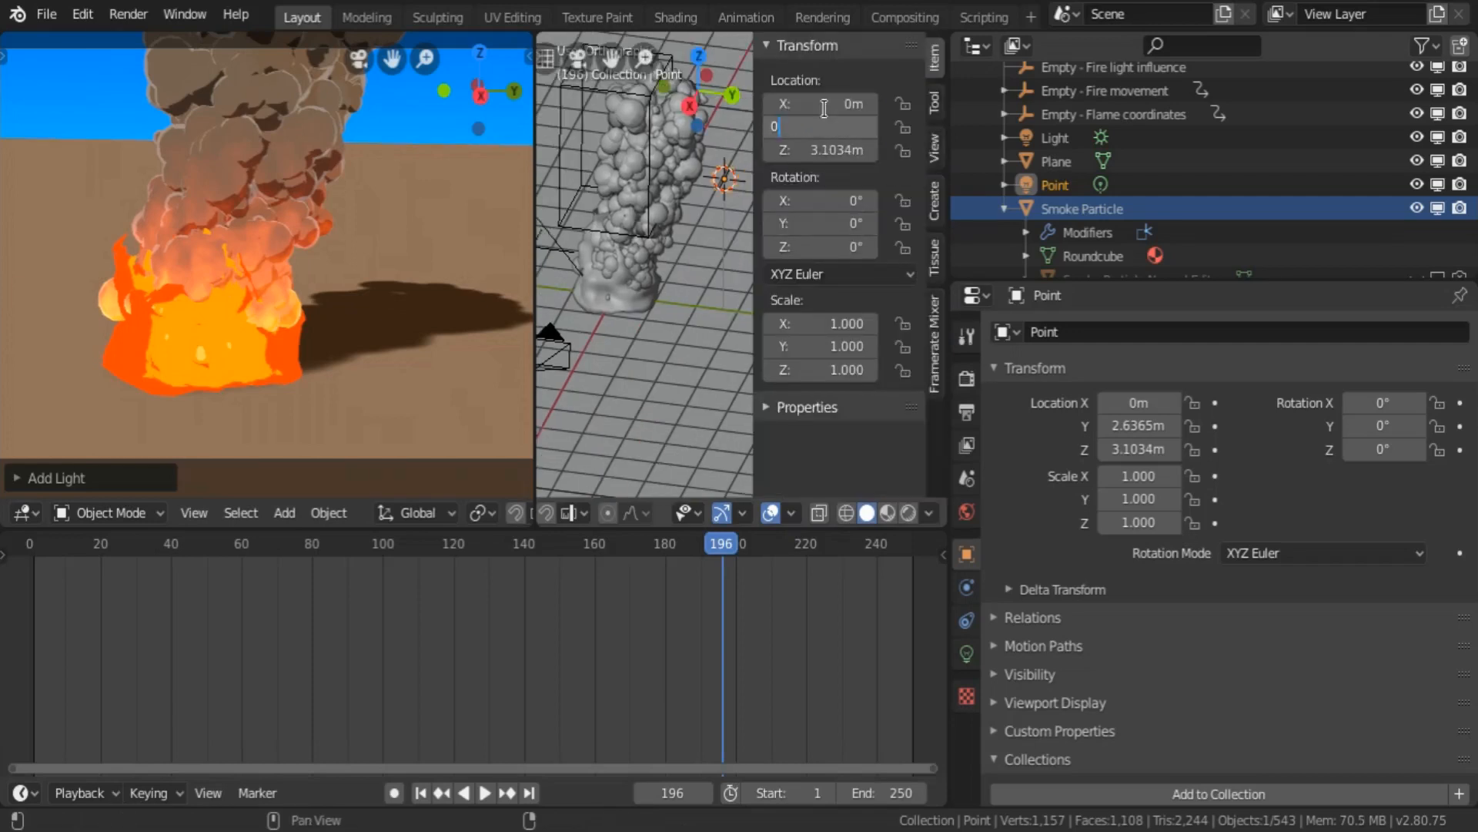
key(n)
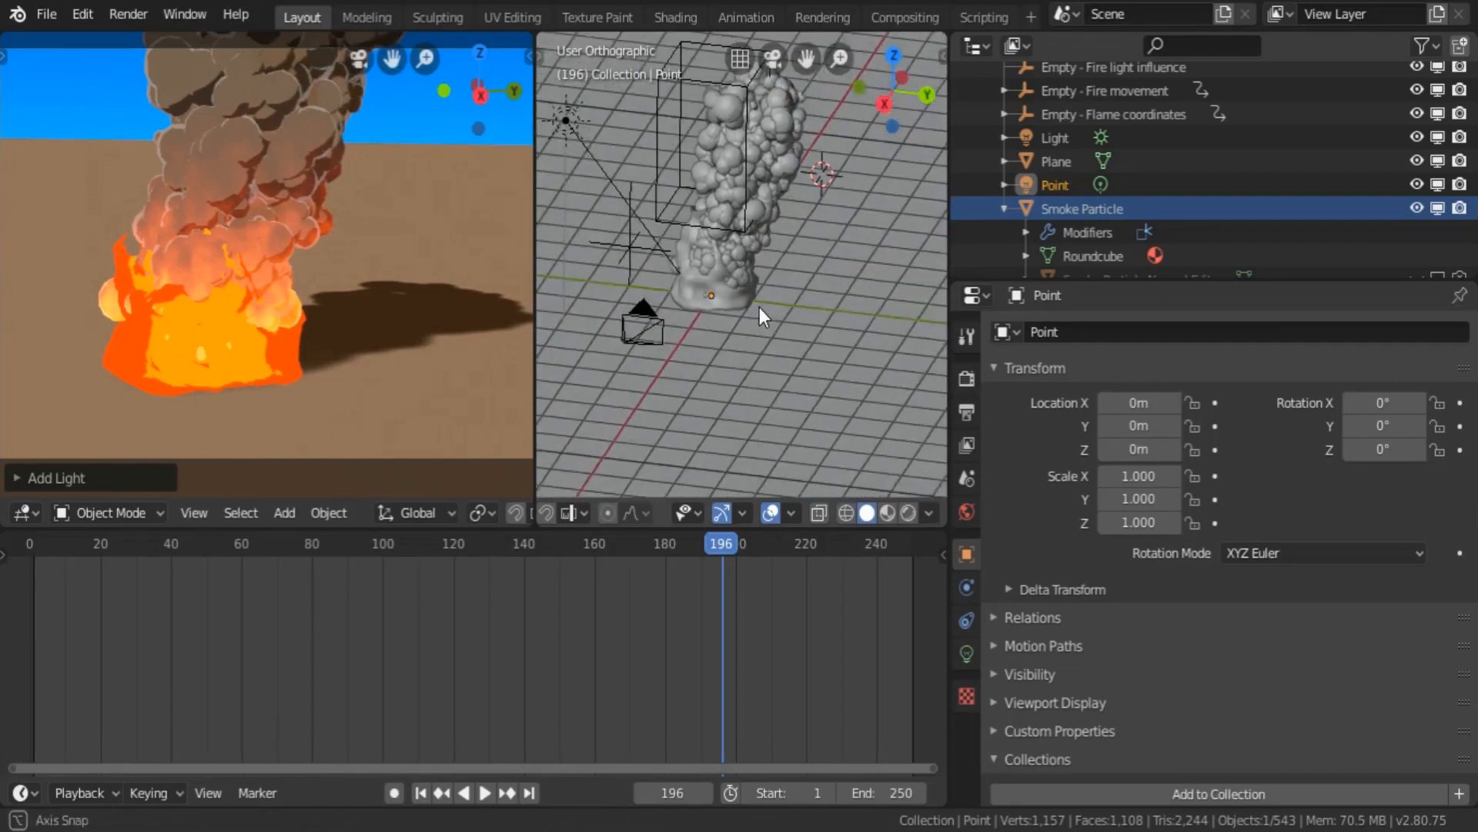
key(g)
key(z)
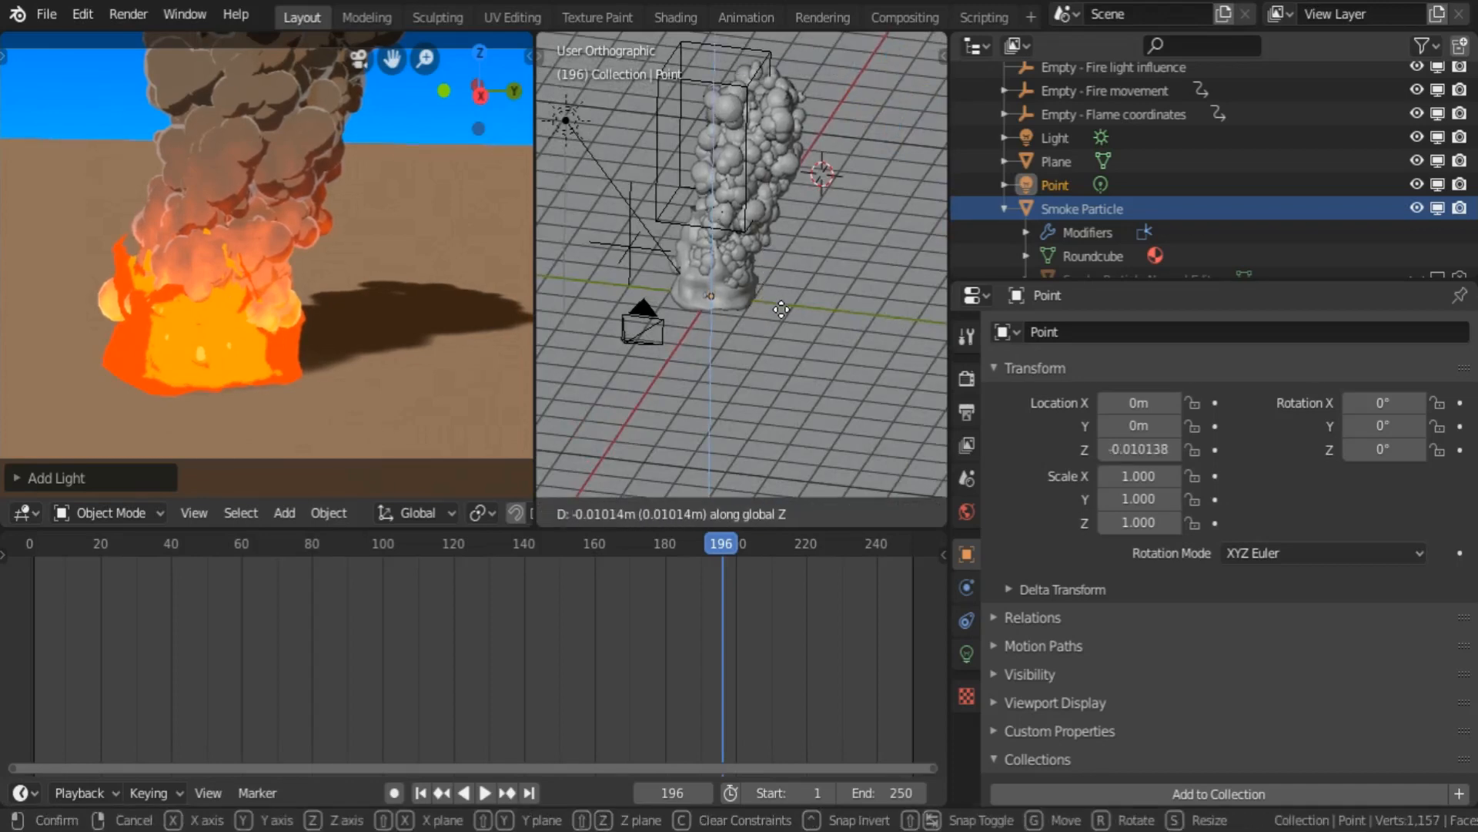
click(782, 308)
- Turn off shadow casting in the point light's settings
scroll(1070, 608, down, 4)
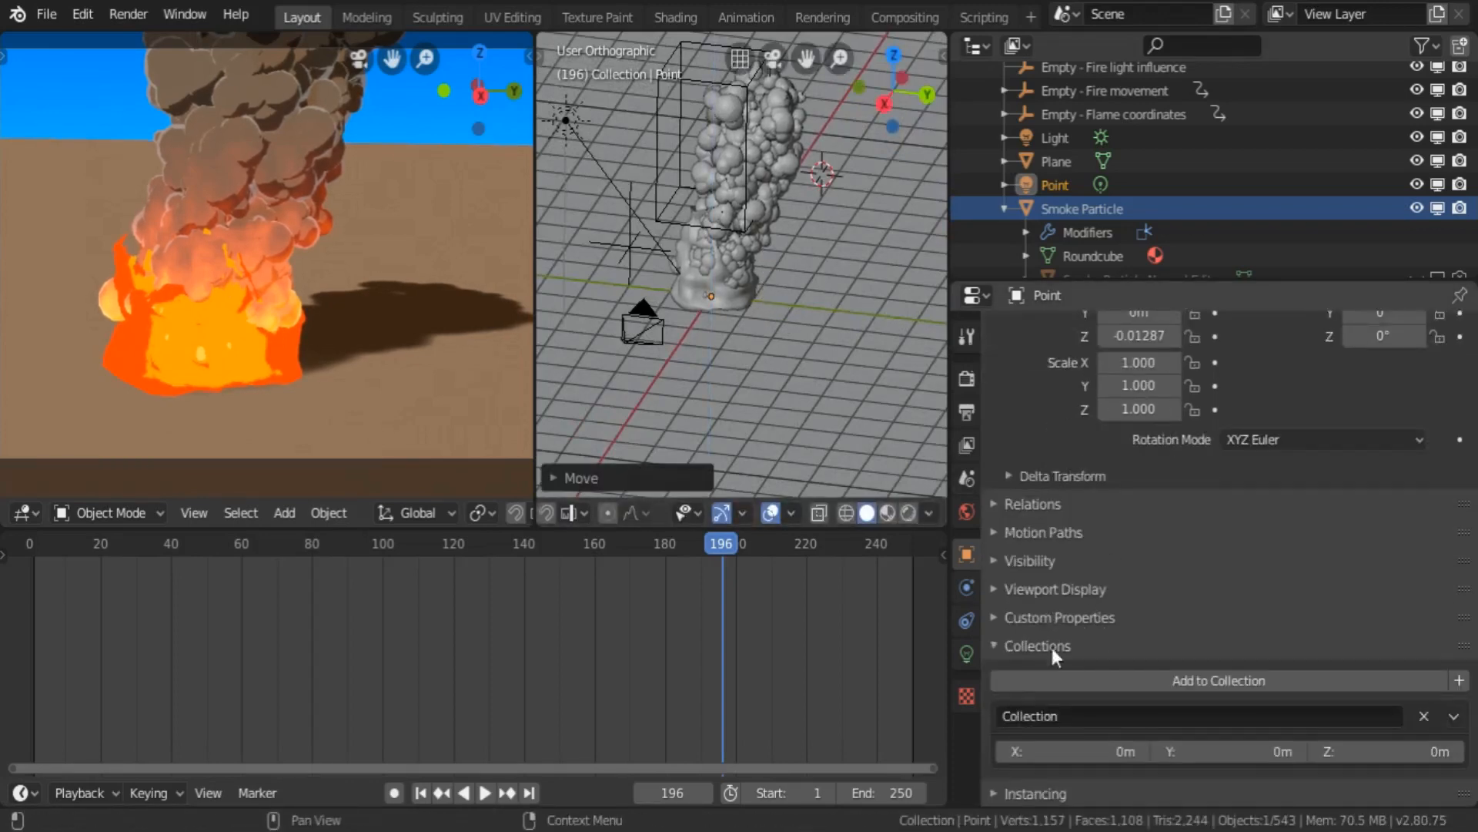
click(968, 653)
click(1013, 577)
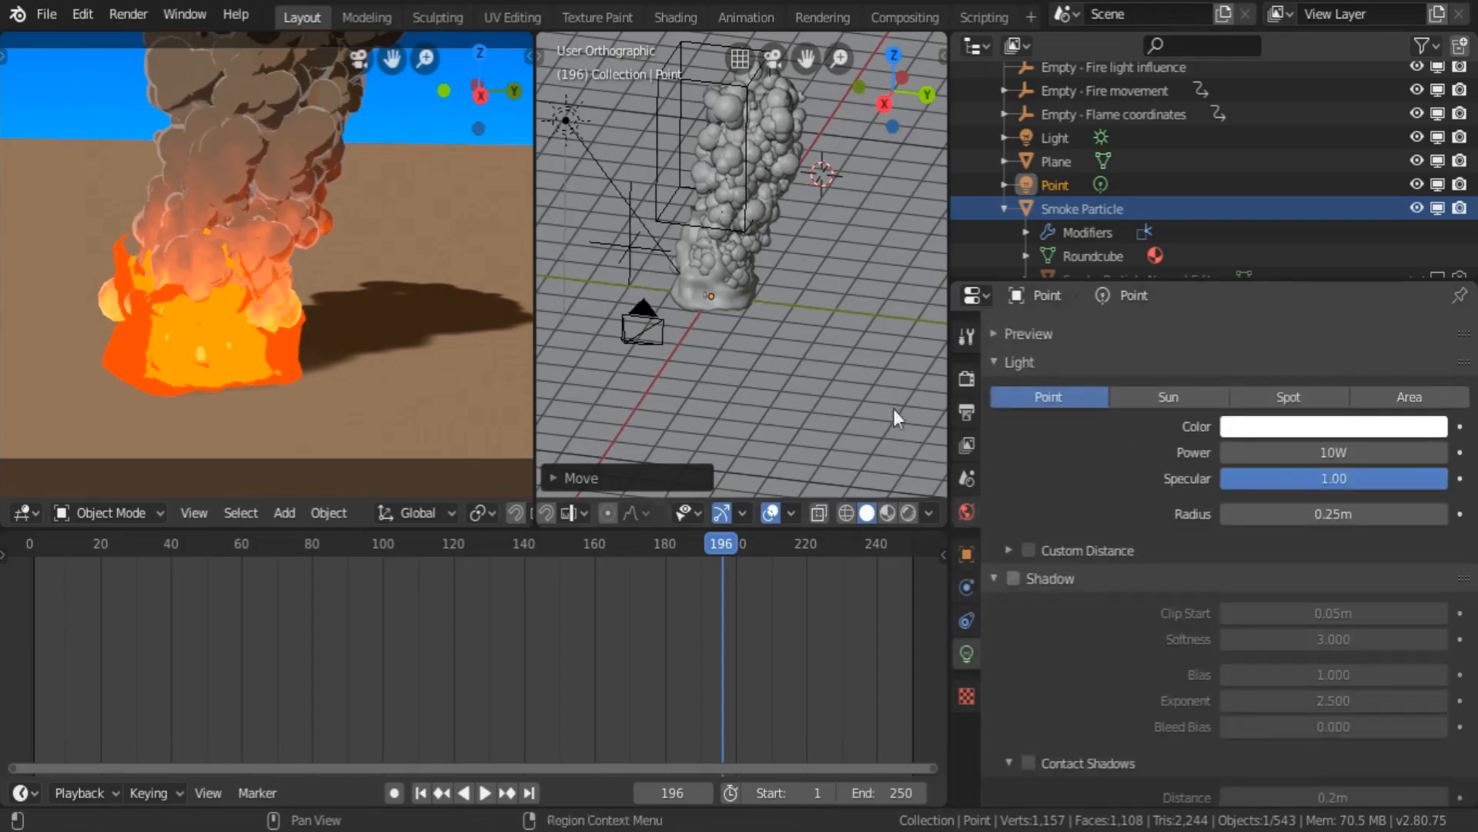
- Raise the point light slightly along global Z beneath the base of the smoke column
scroll(797, 275, up, 5)
middle_drag(797, 275, 793, 247)
key(g)
key(z)
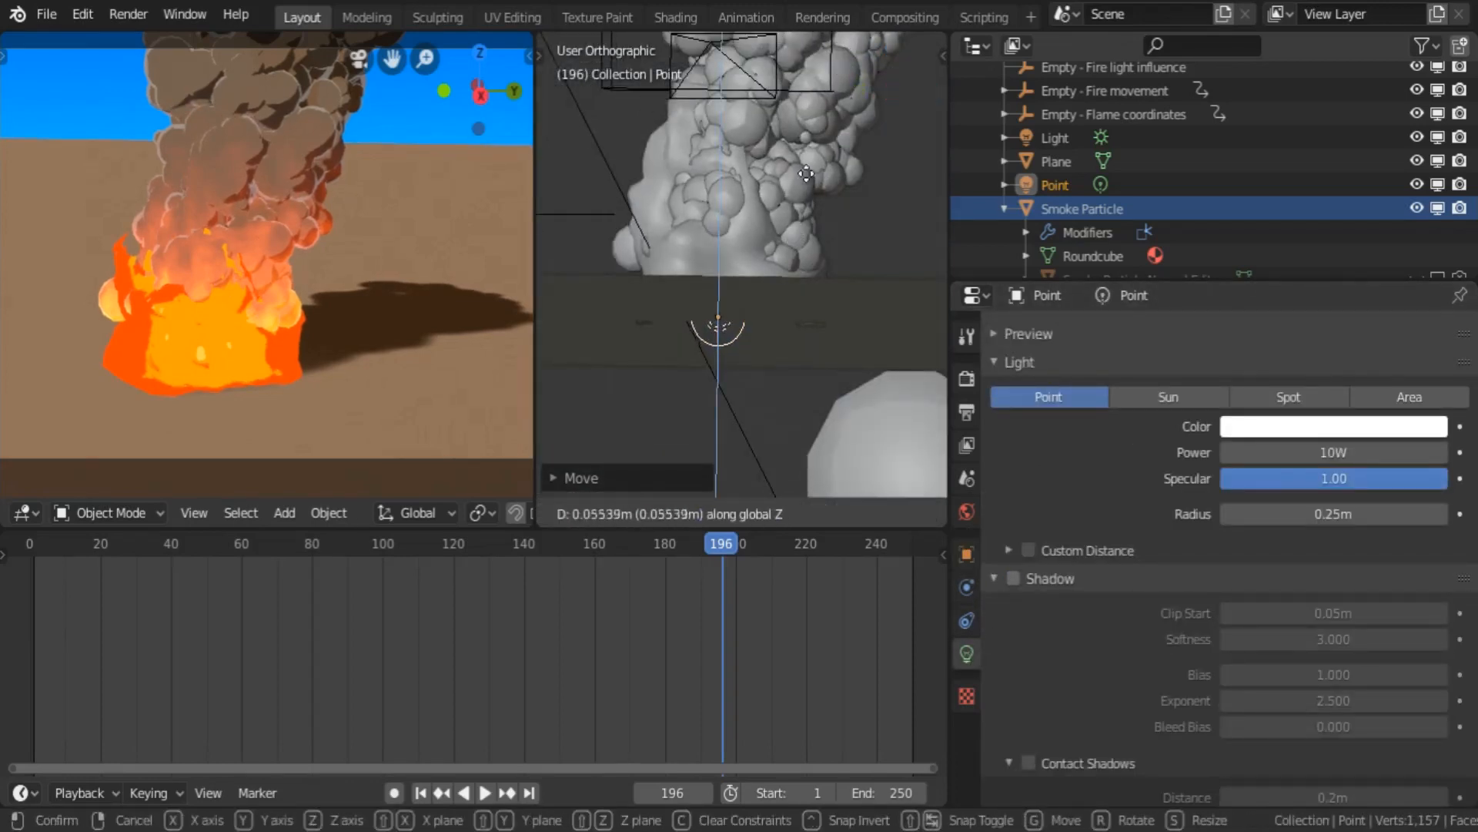
click(813, 438)
- Give the point light an orange color, a 3.3 m radius and 500 W power
click(1330, 429)
drag(1325, 209, 1296, 251)
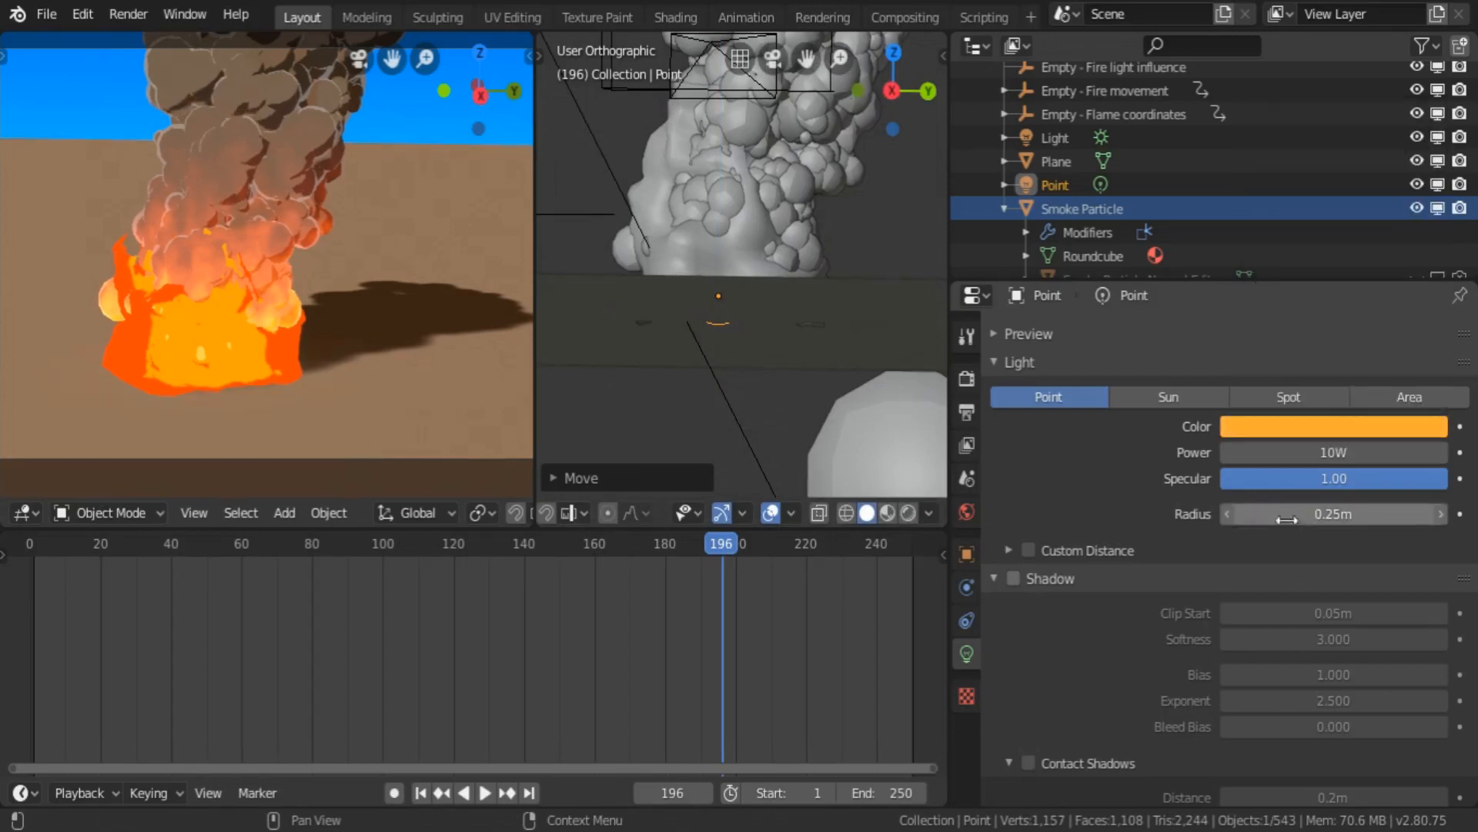
drag(1287, 516, 1376, 517)
click(1323, 452)
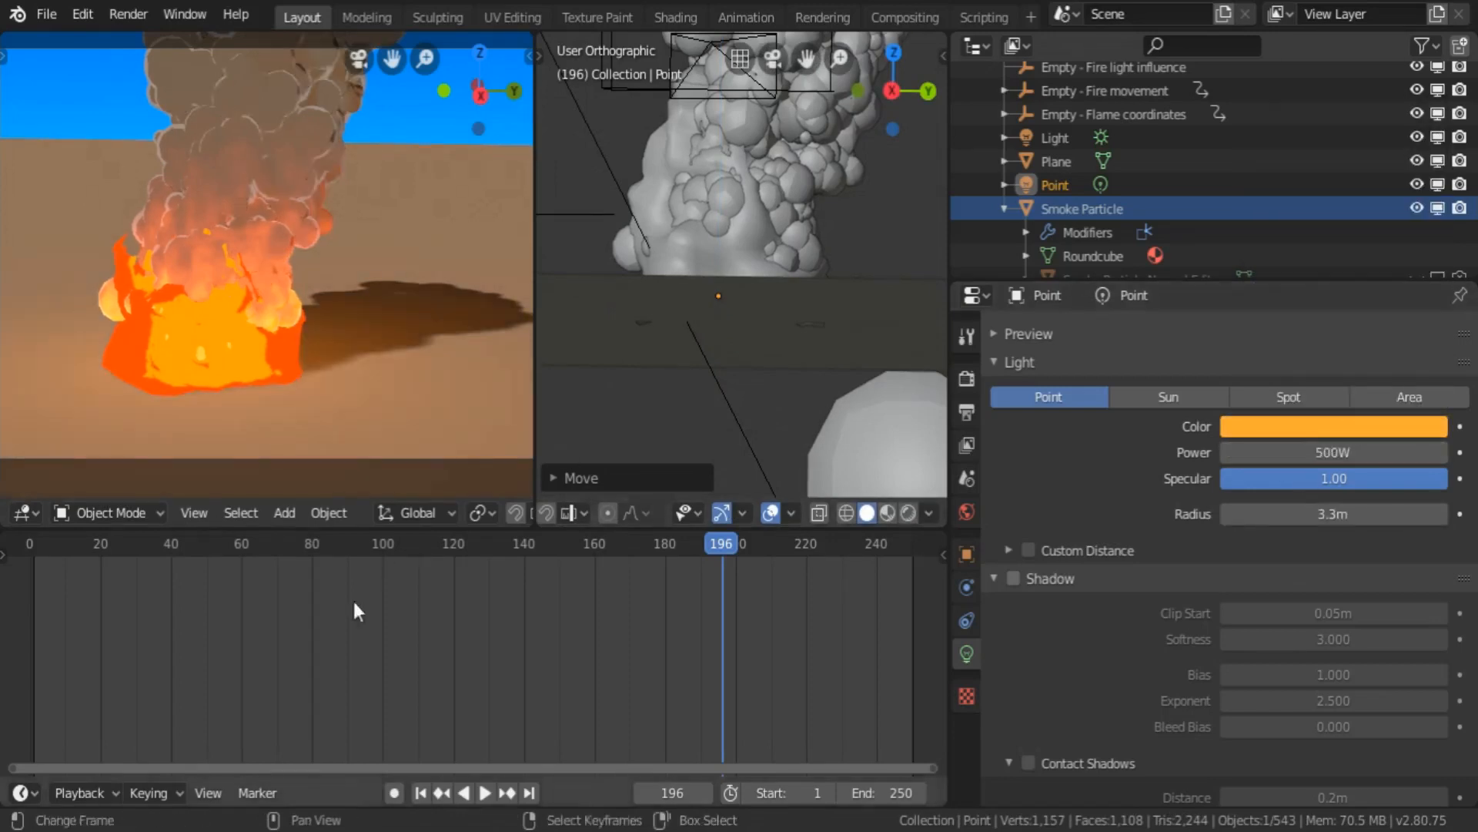
- Adjust the point light to a 0.39 m radius and 275 W power, checking the glow at different frames
drag(370, 612, 411, 615)
drag(1333, 513, 1232, 513)
drag(411, 620, 450, 630)
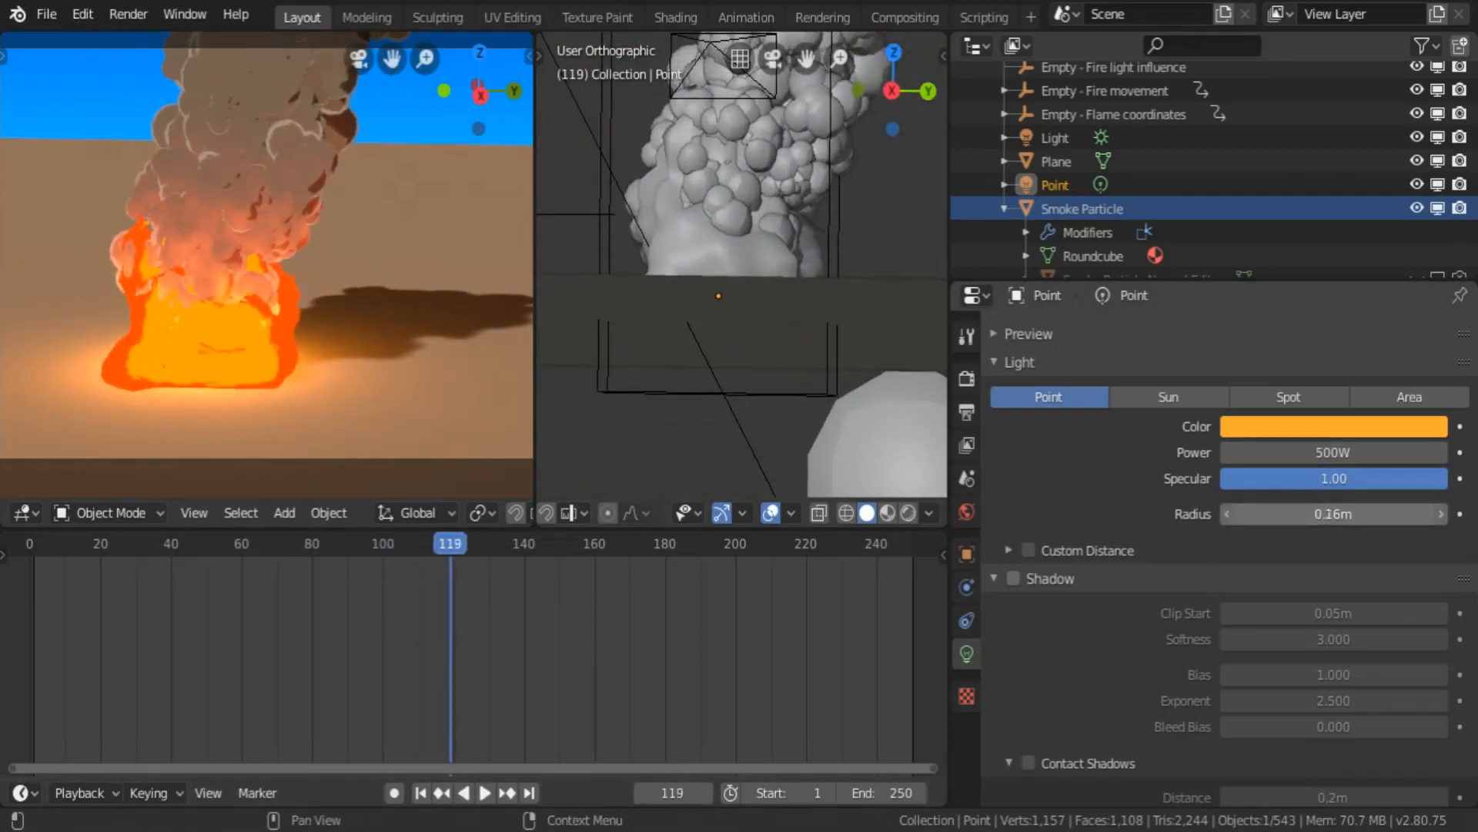
drag(1333, 514, 1378, 514)
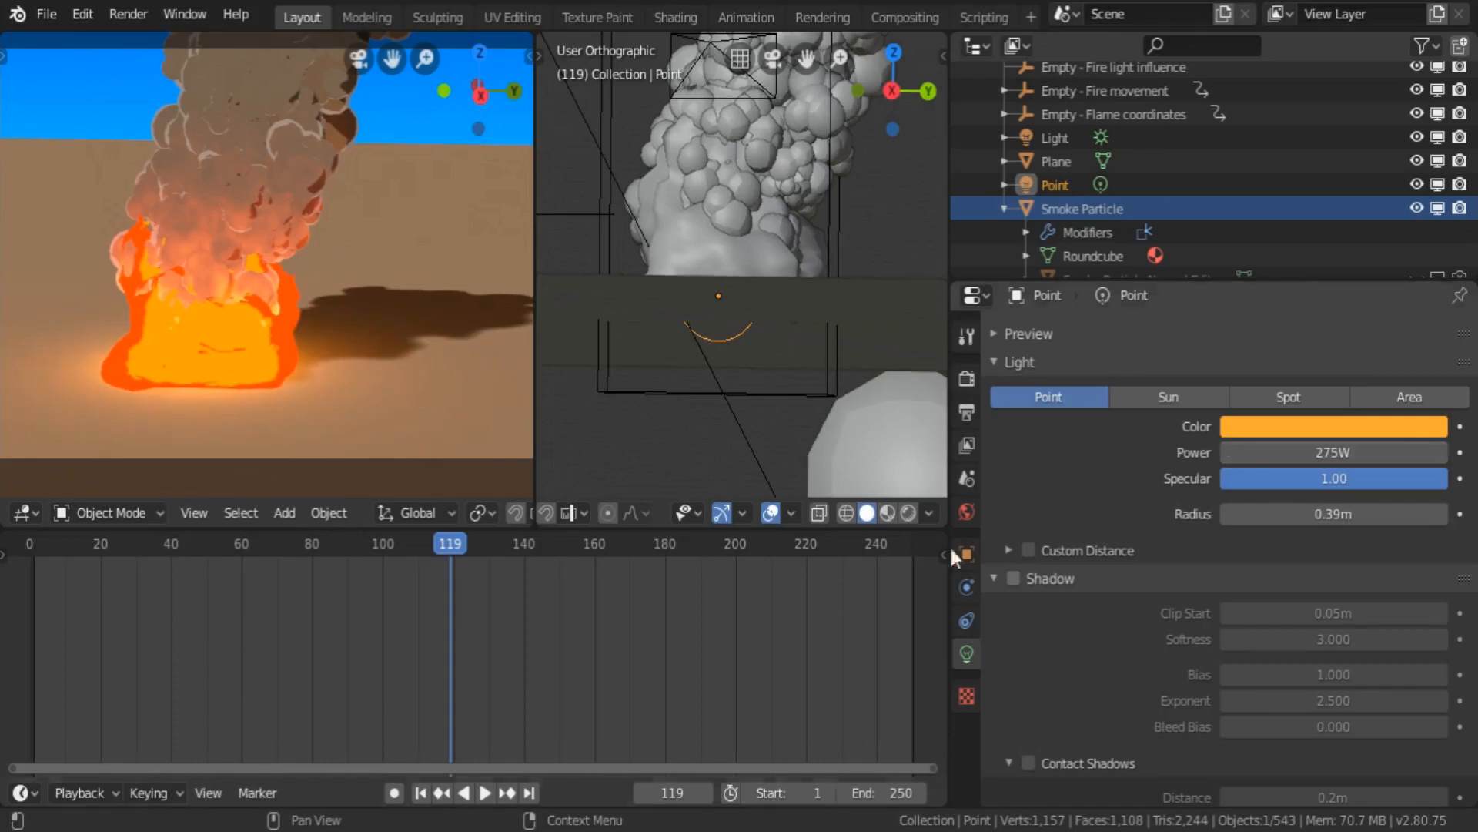
drag(376, 667, 522, 677)
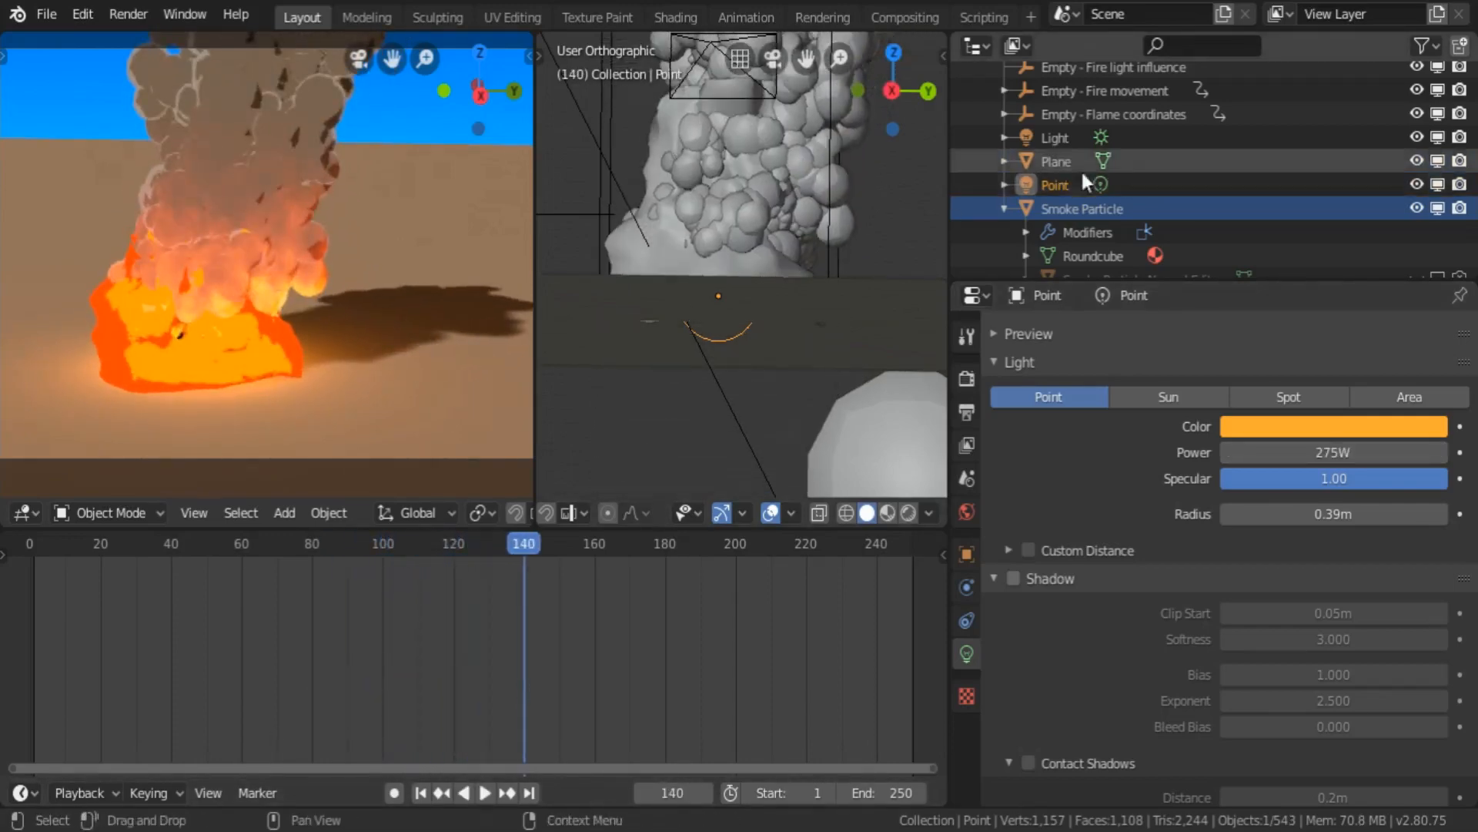
- Select the smoke emitter and open the texture used by its particle settings
click(1065, 140)
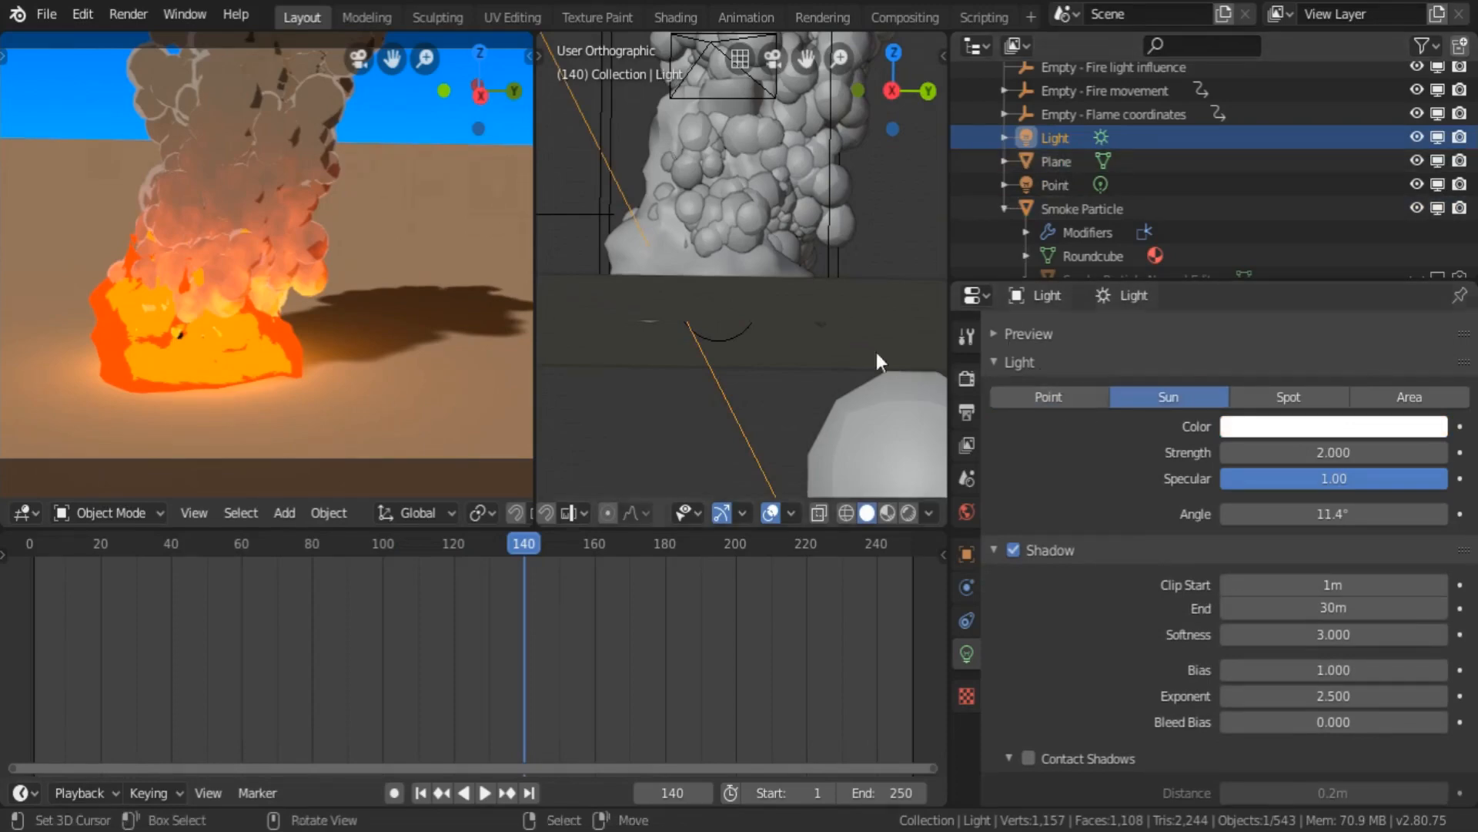
middle_drag(877, 353, 761, 377)
scroll(761, 378, down, 4)
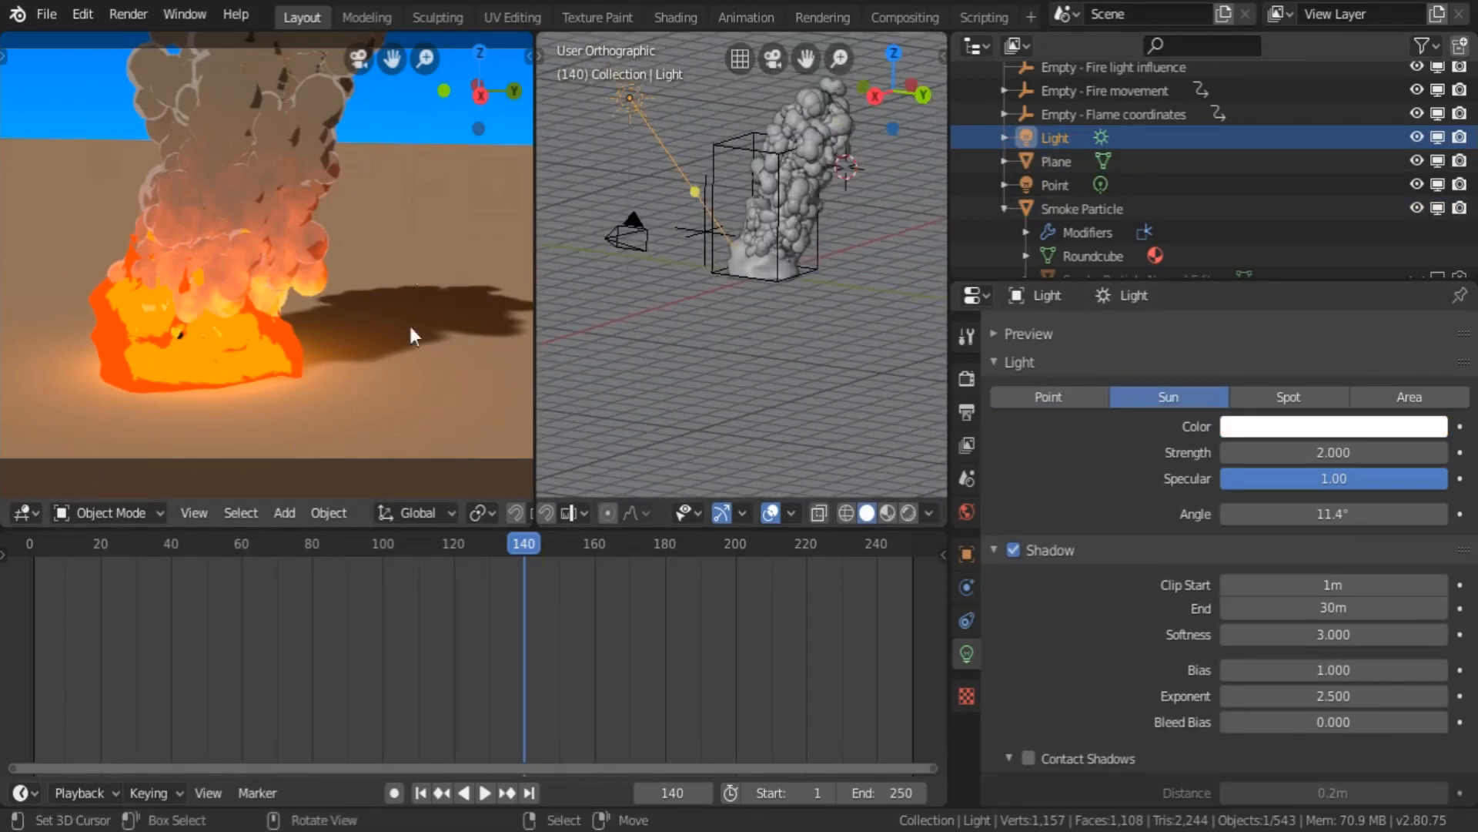
click(811, 108)
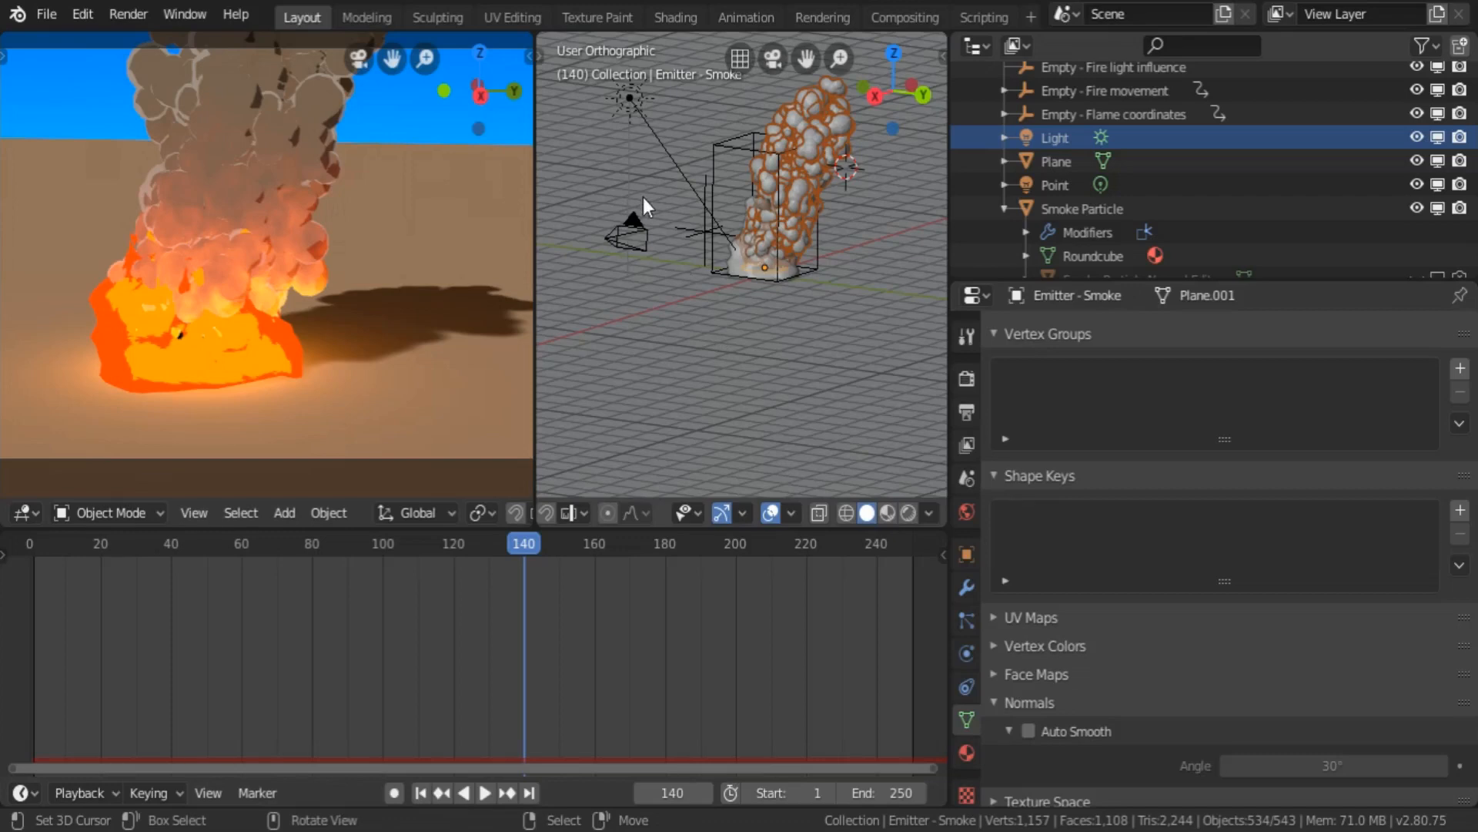
scroll(992, 671, down, 3)
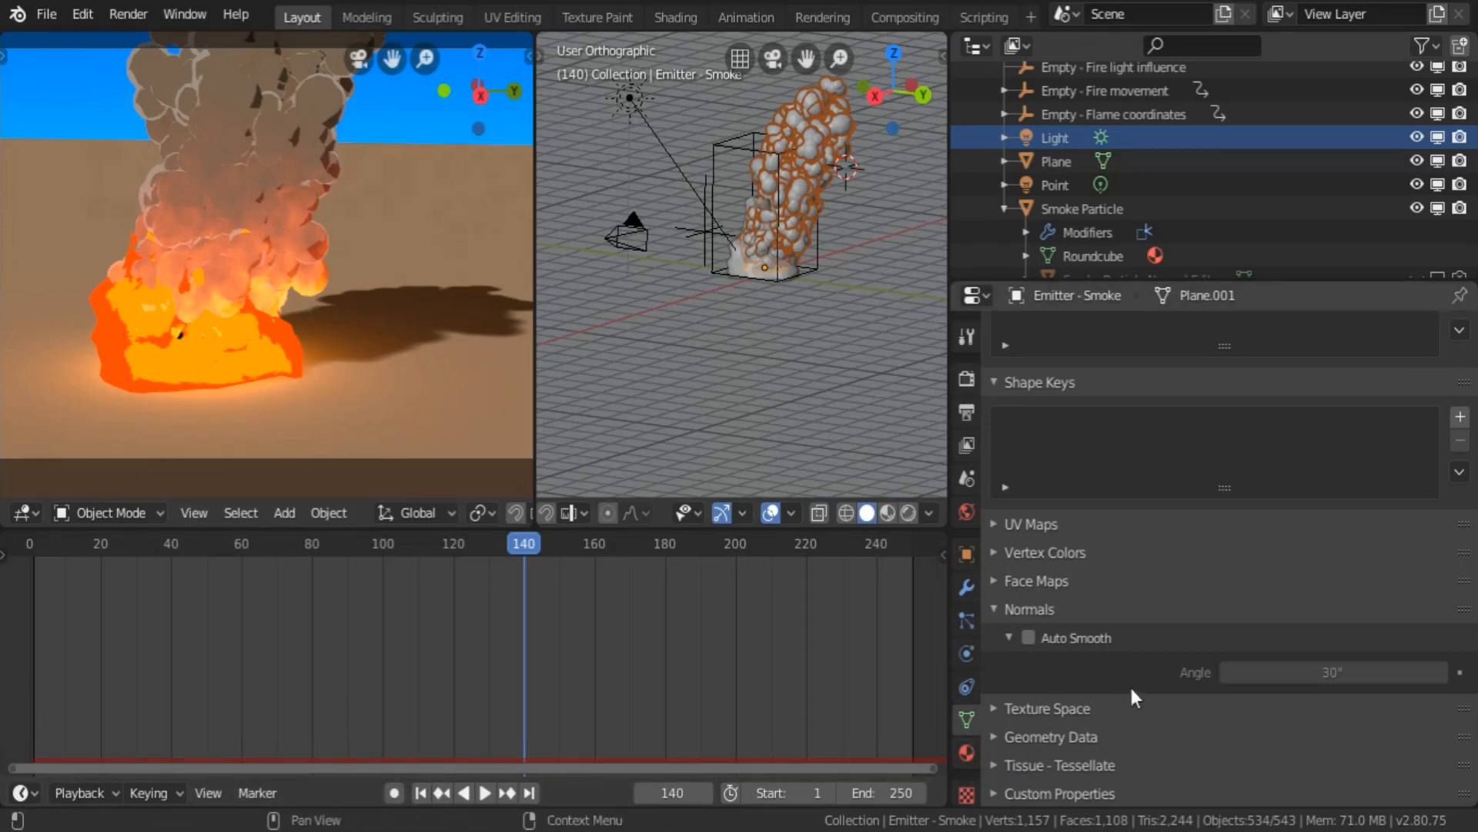
click(967, 612)
scroll(1317, 622, down, 15)
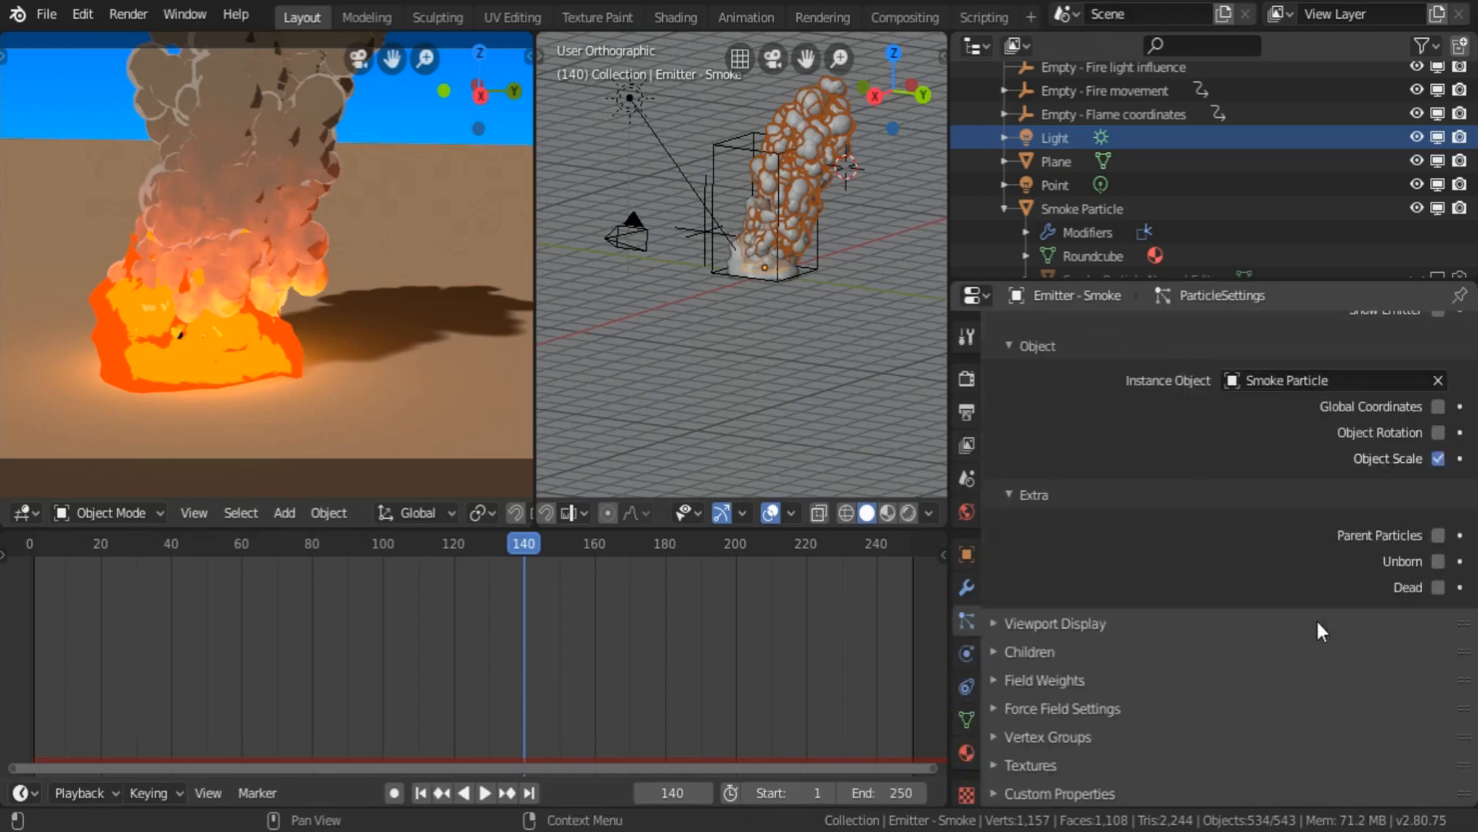
click(1007, 764)
scroll(1193, 751, down, 6)
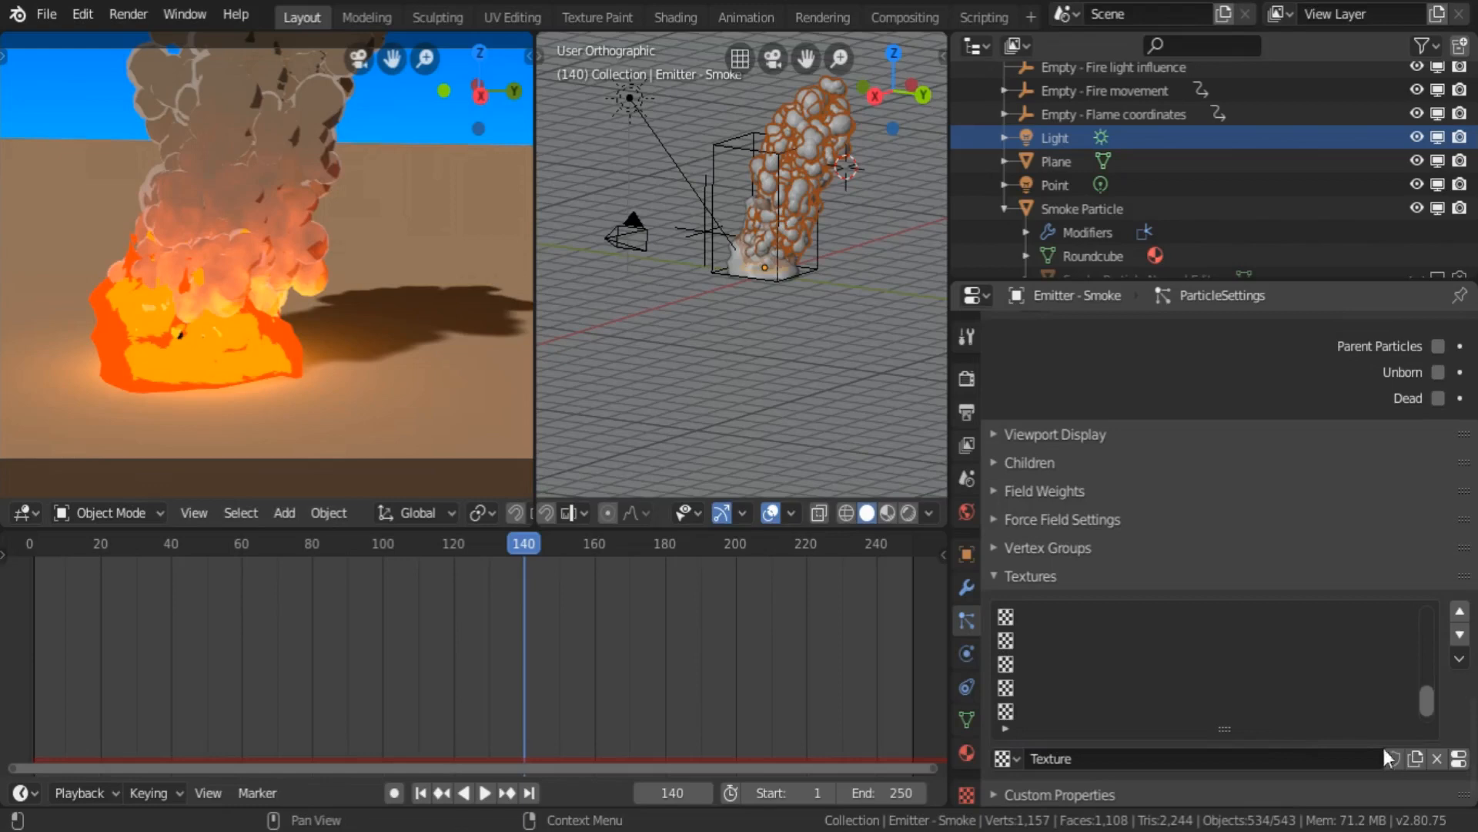
click(1458, 760)
- Add a black end stop at position 1.000 to the texture's color ramp, move the neighbouring white stop to 0.921, and preview the animation
click(1463, 728)
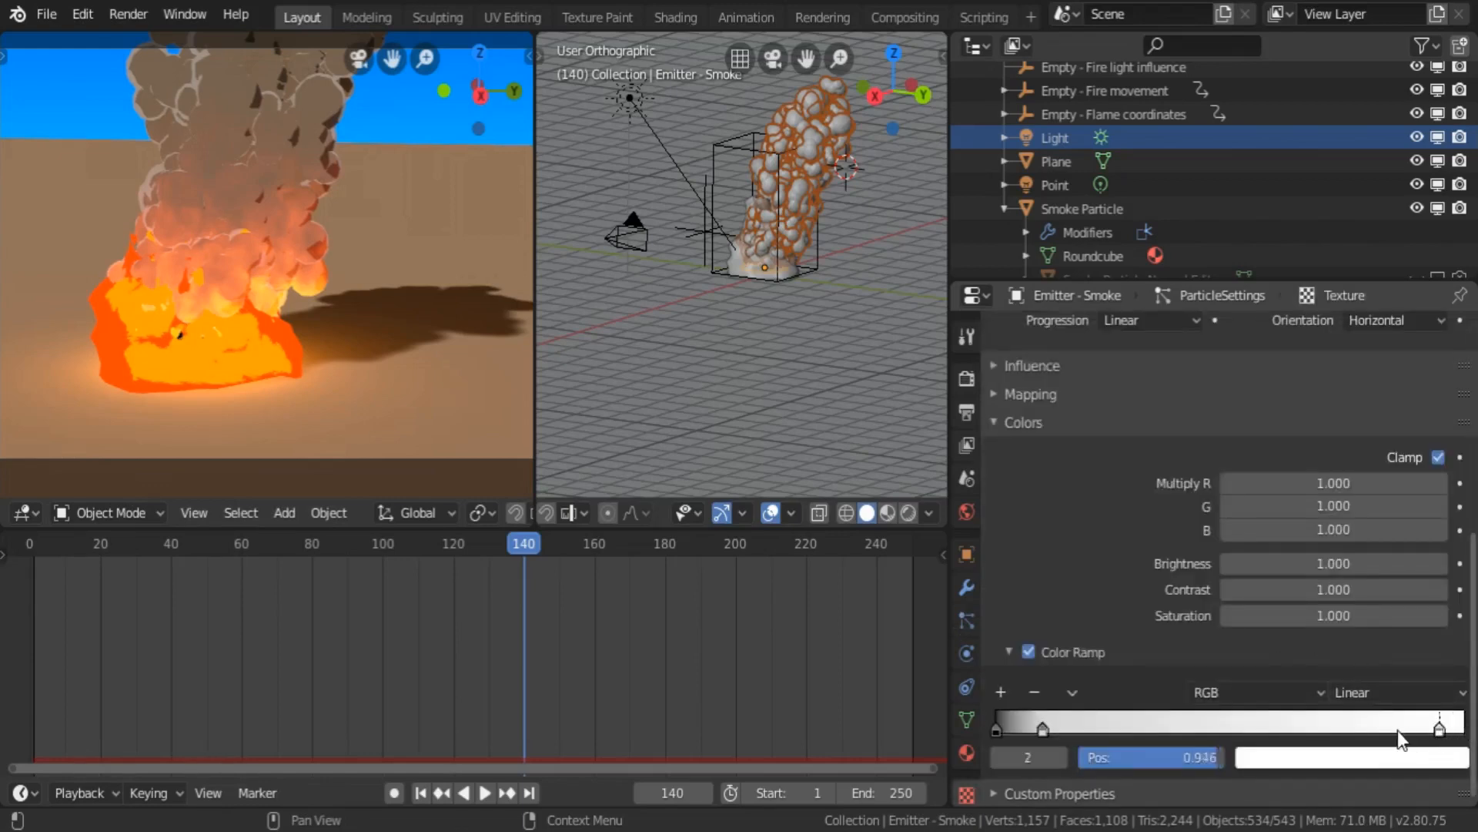
click(1001, 692)
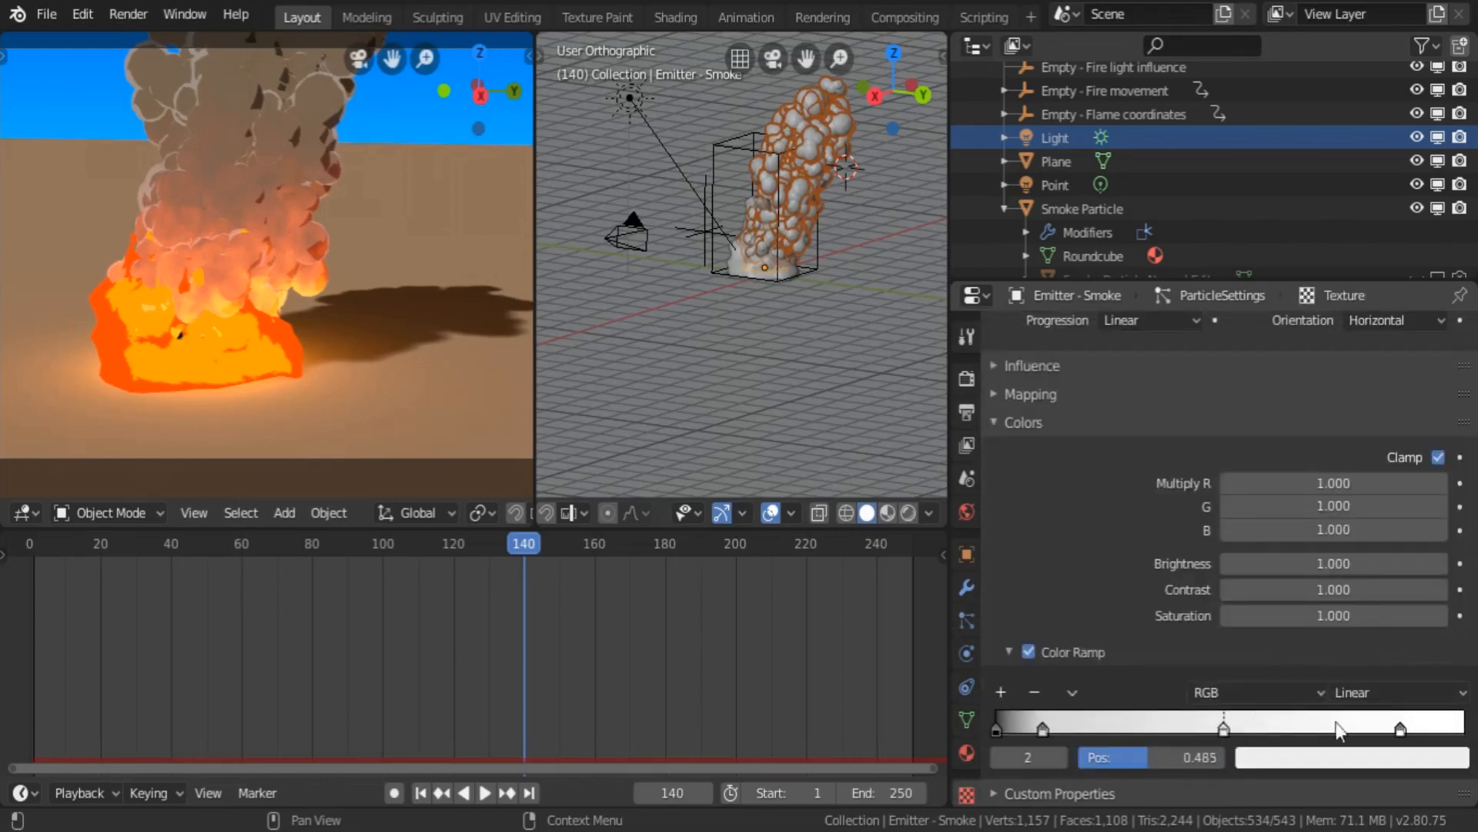
drag(1401, 728, 1268, 696)
click(1448, 759)
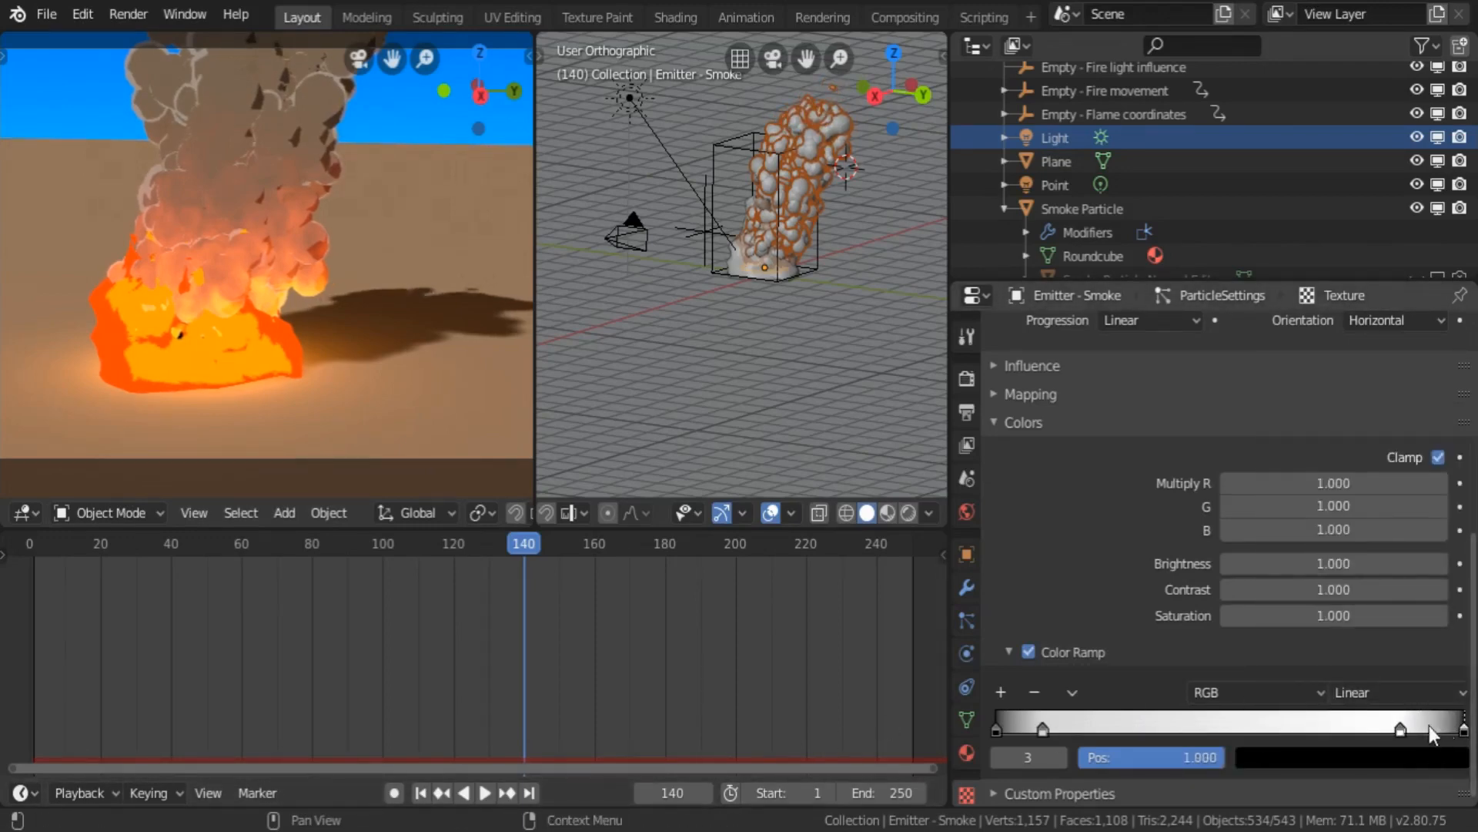
click(1432, 734)
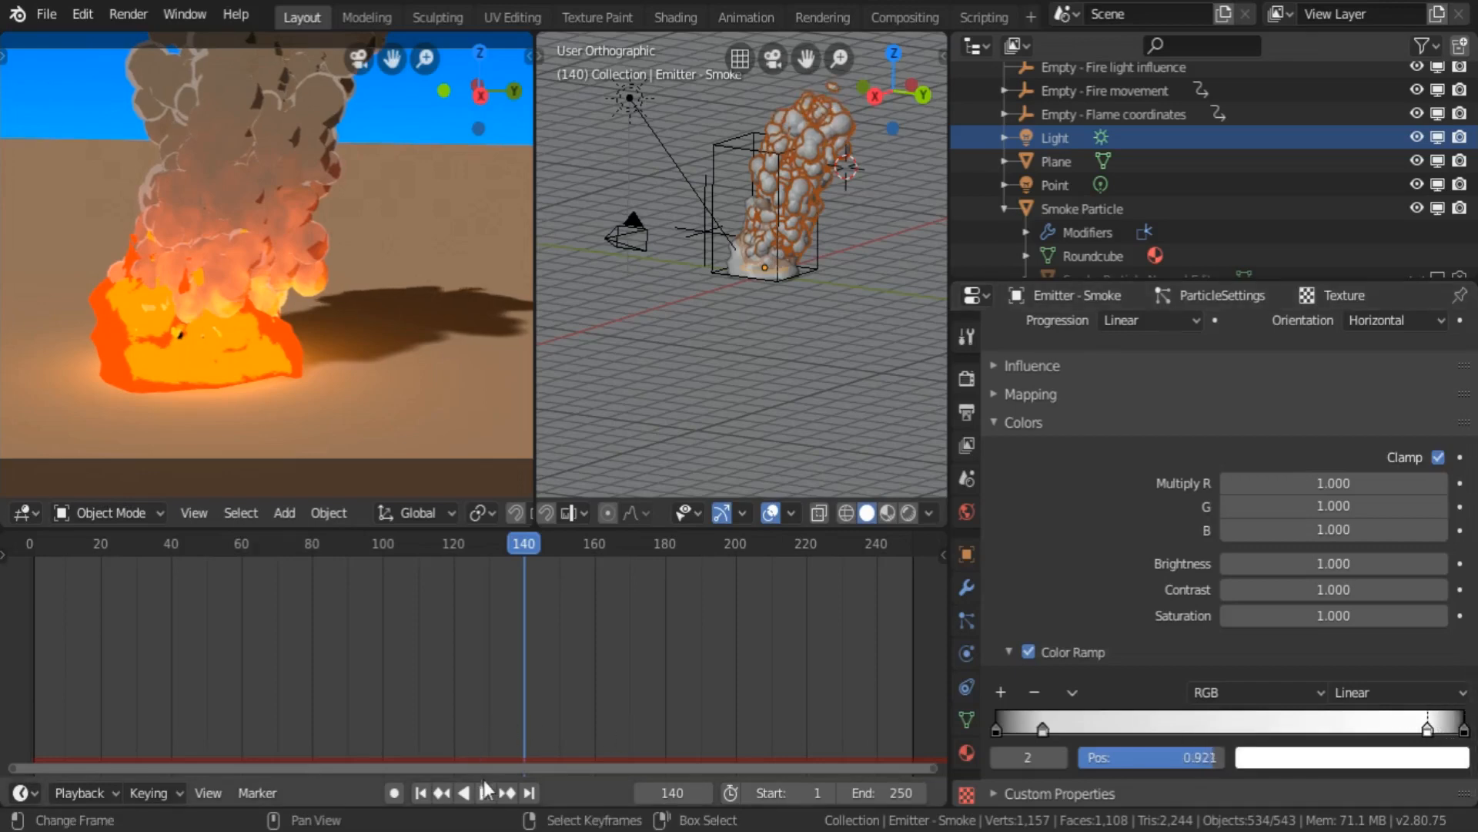
click(486, 792)
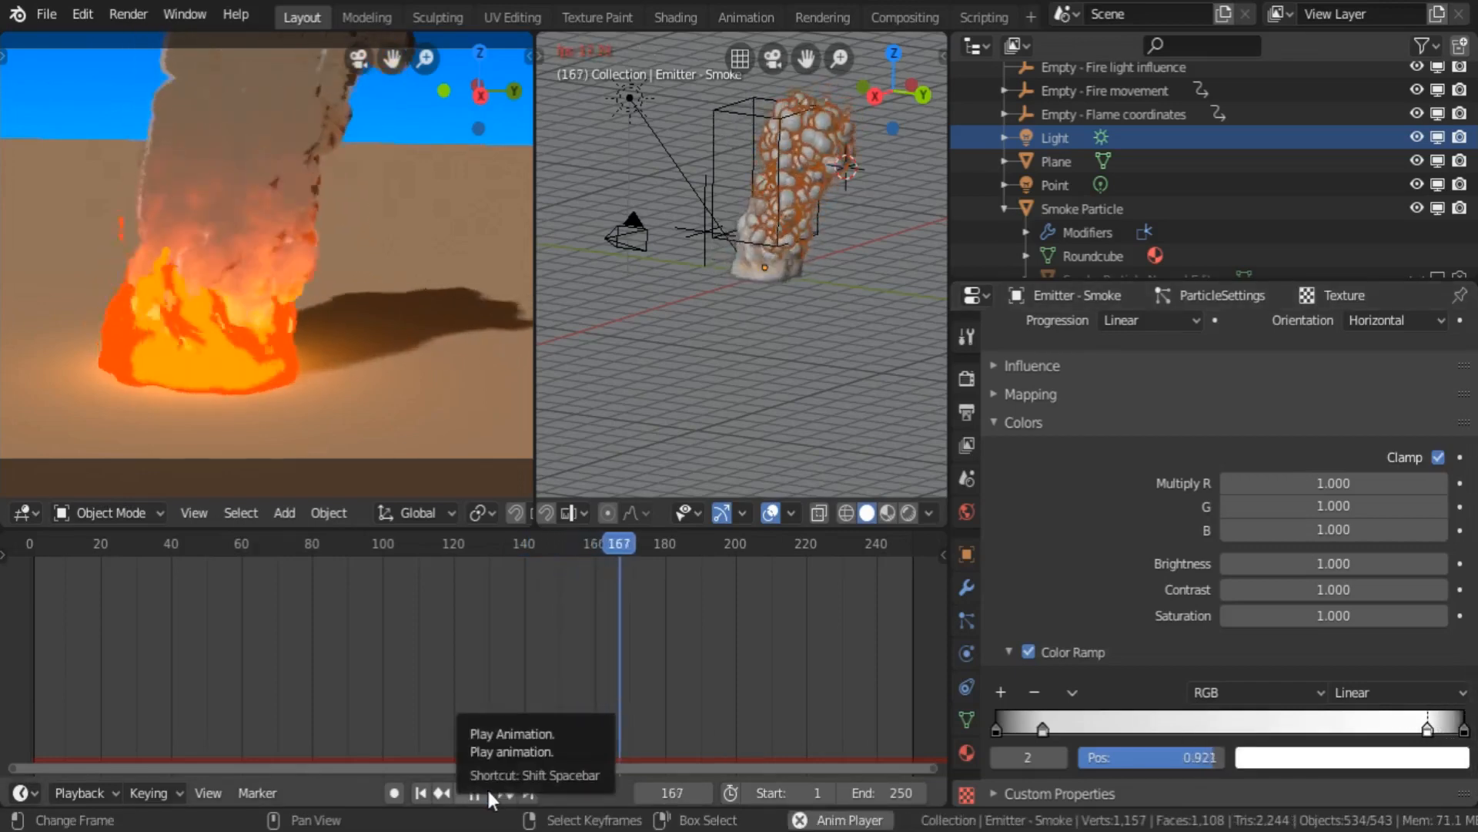
click(488, 791)
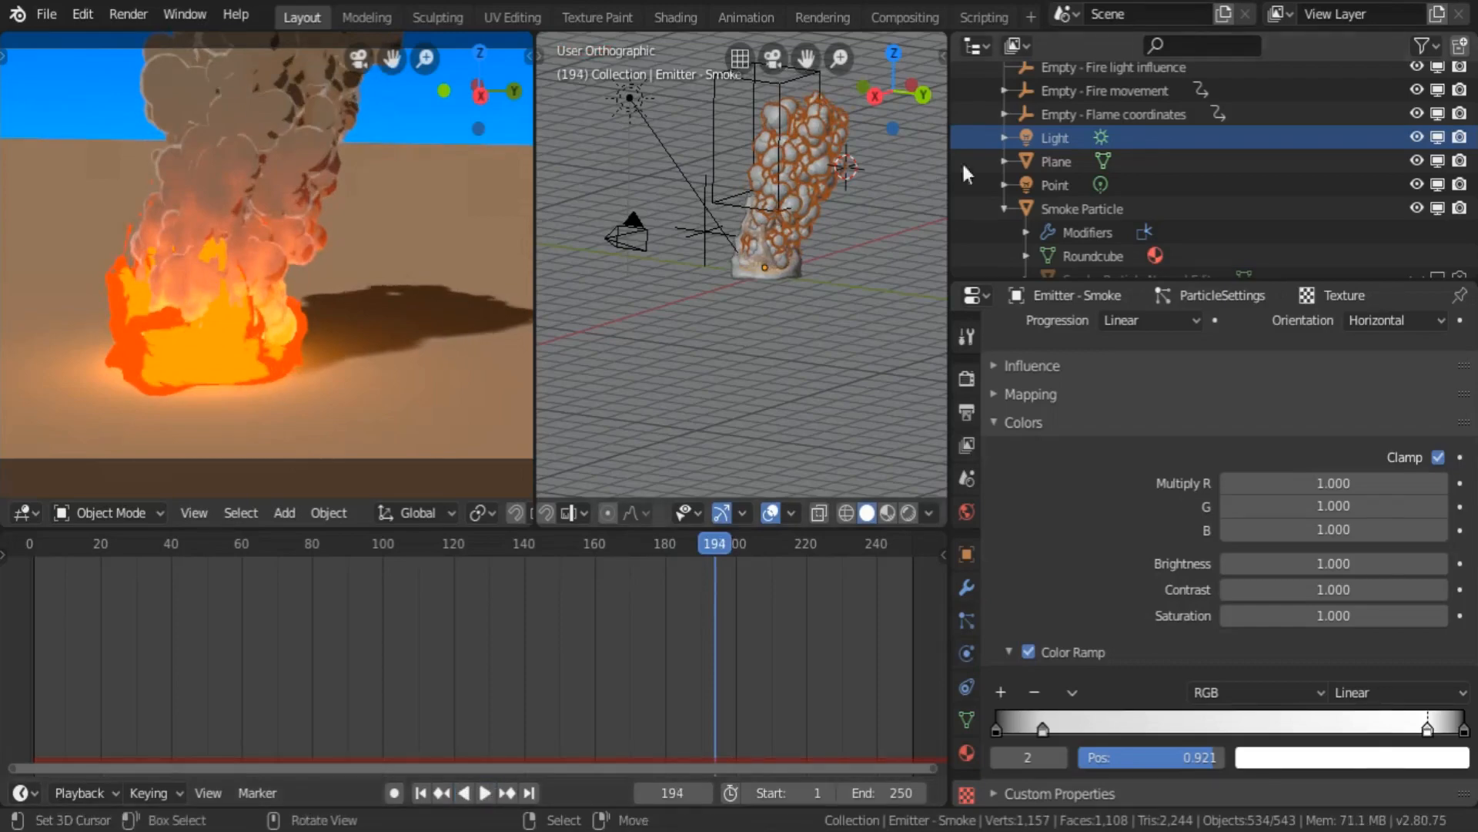
- Rotate the sun light to a shallower angle and raise it about 0.77 m along global Z
click(1055, 139)
middle_drag(789, 237, 706, 220)
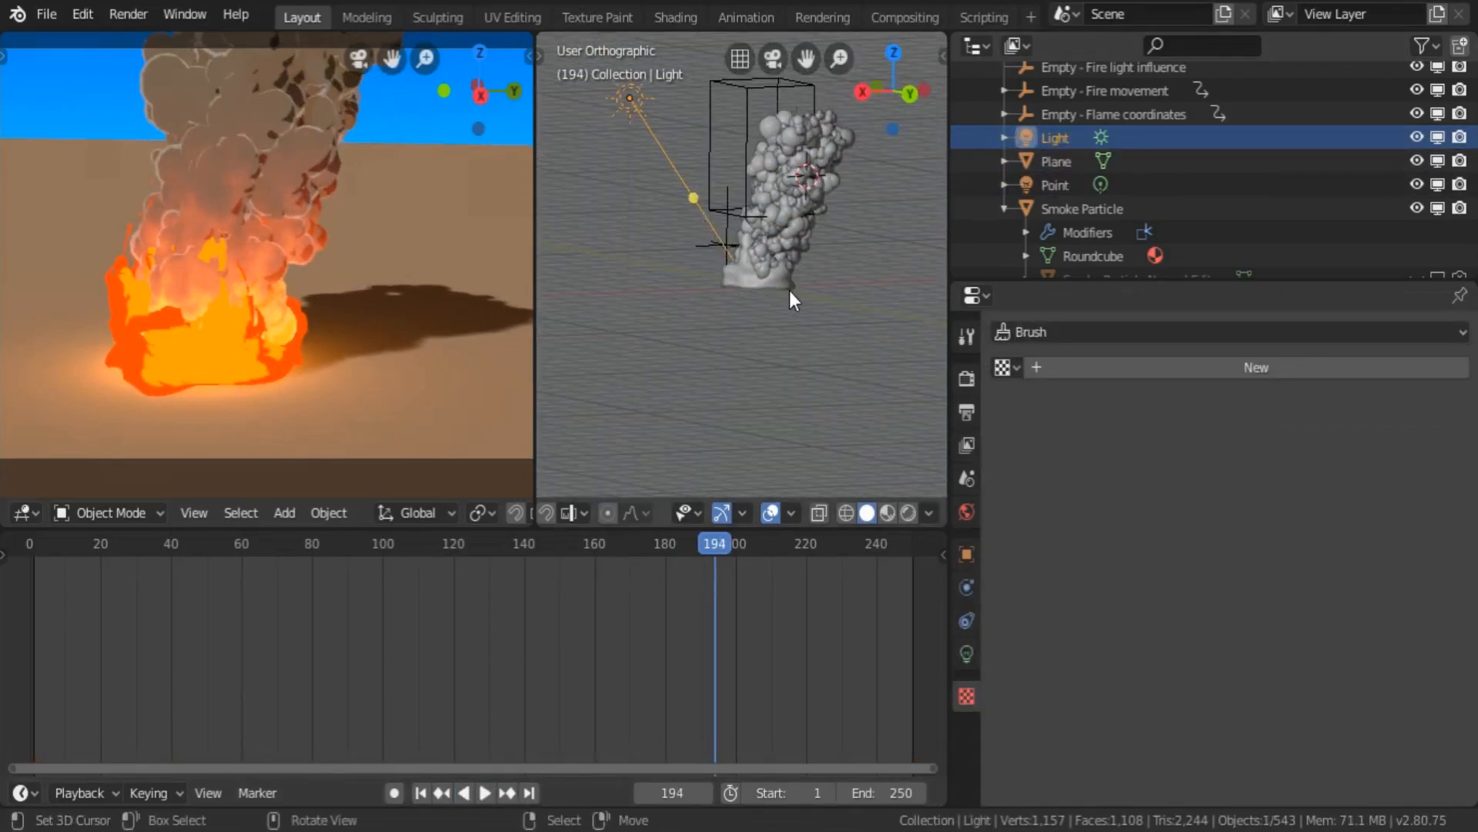
key(r)
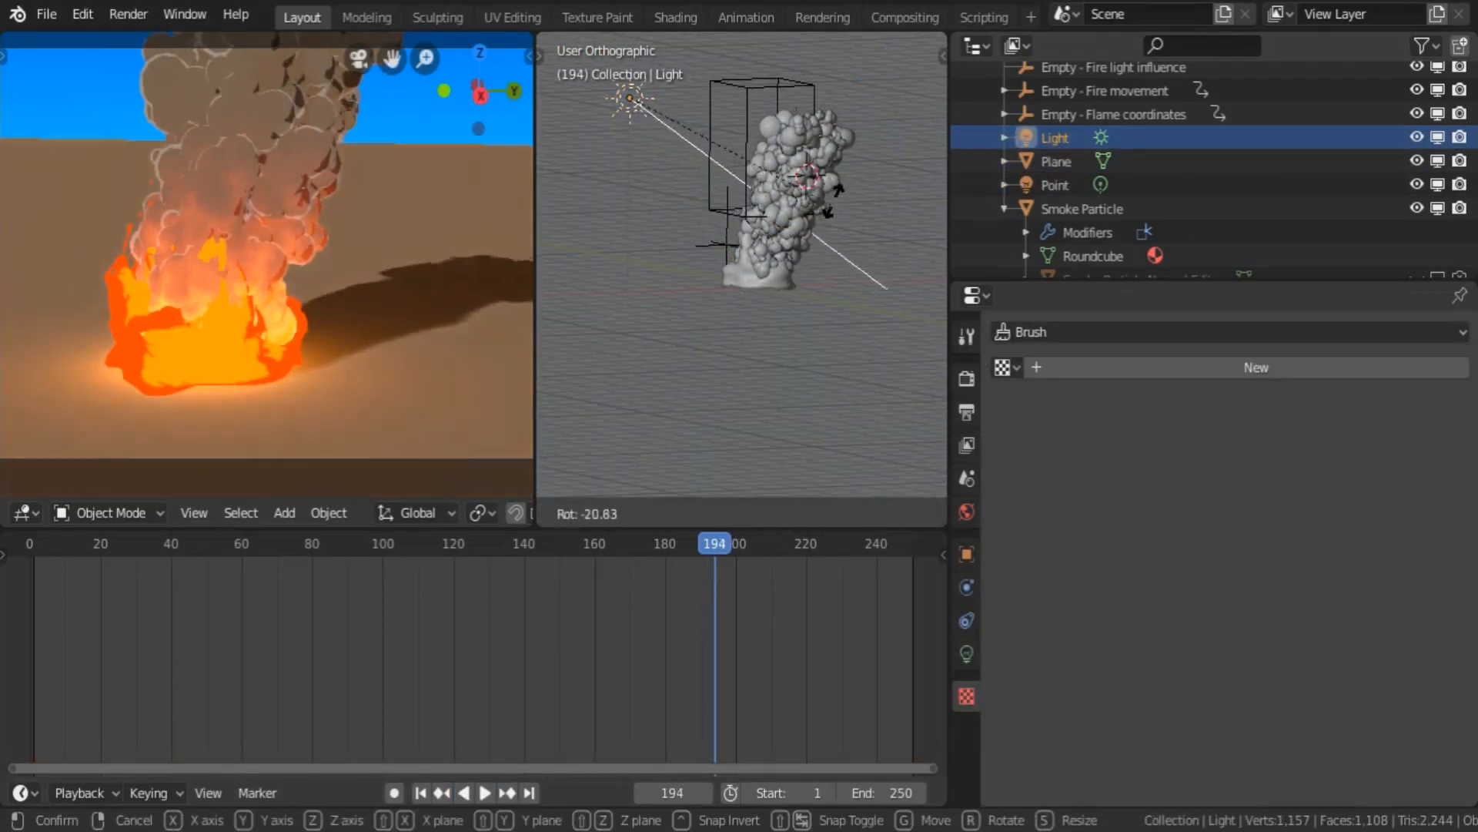
click(843, 174)
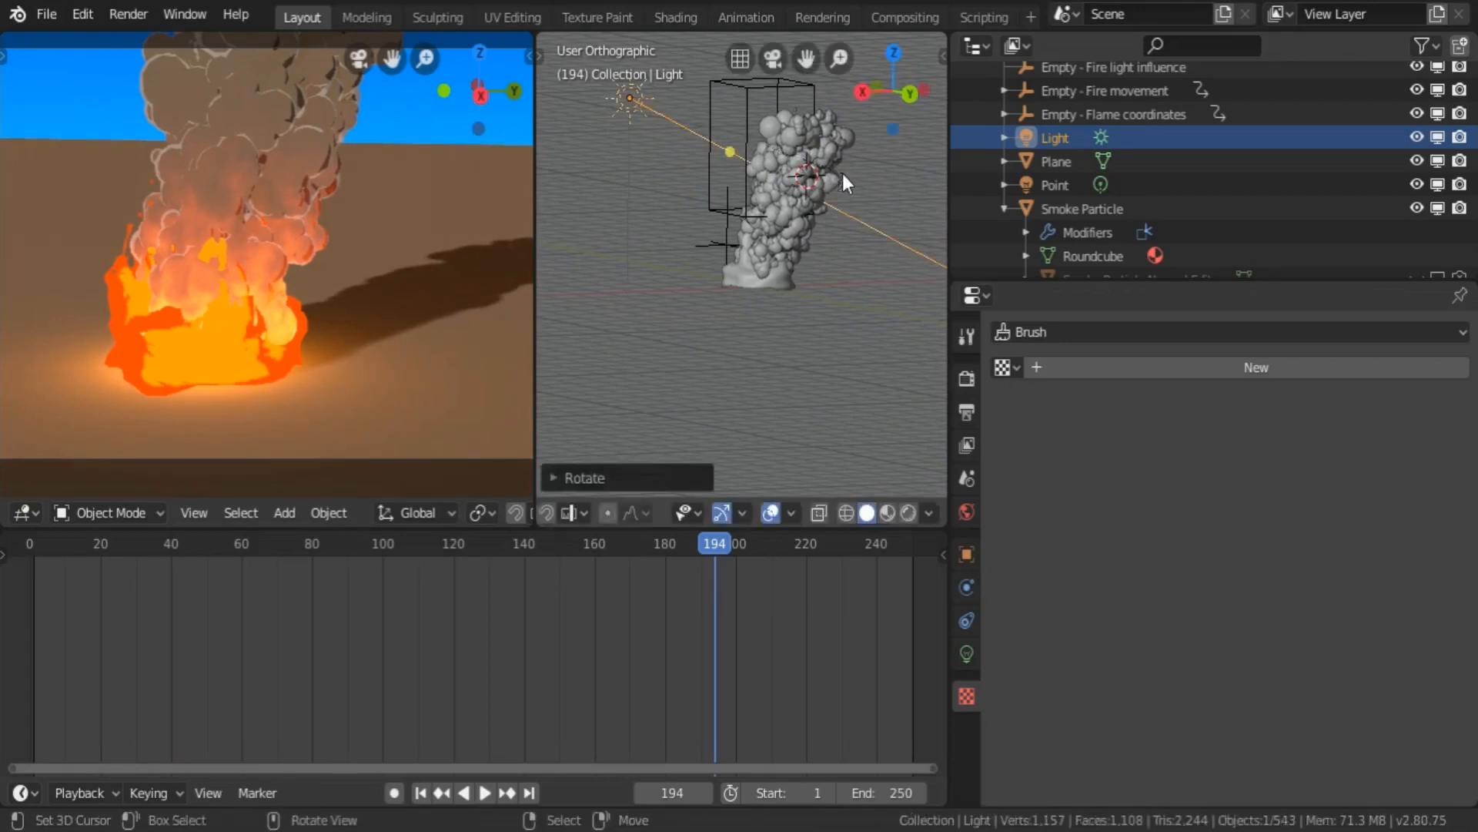
key(g)
key(z)
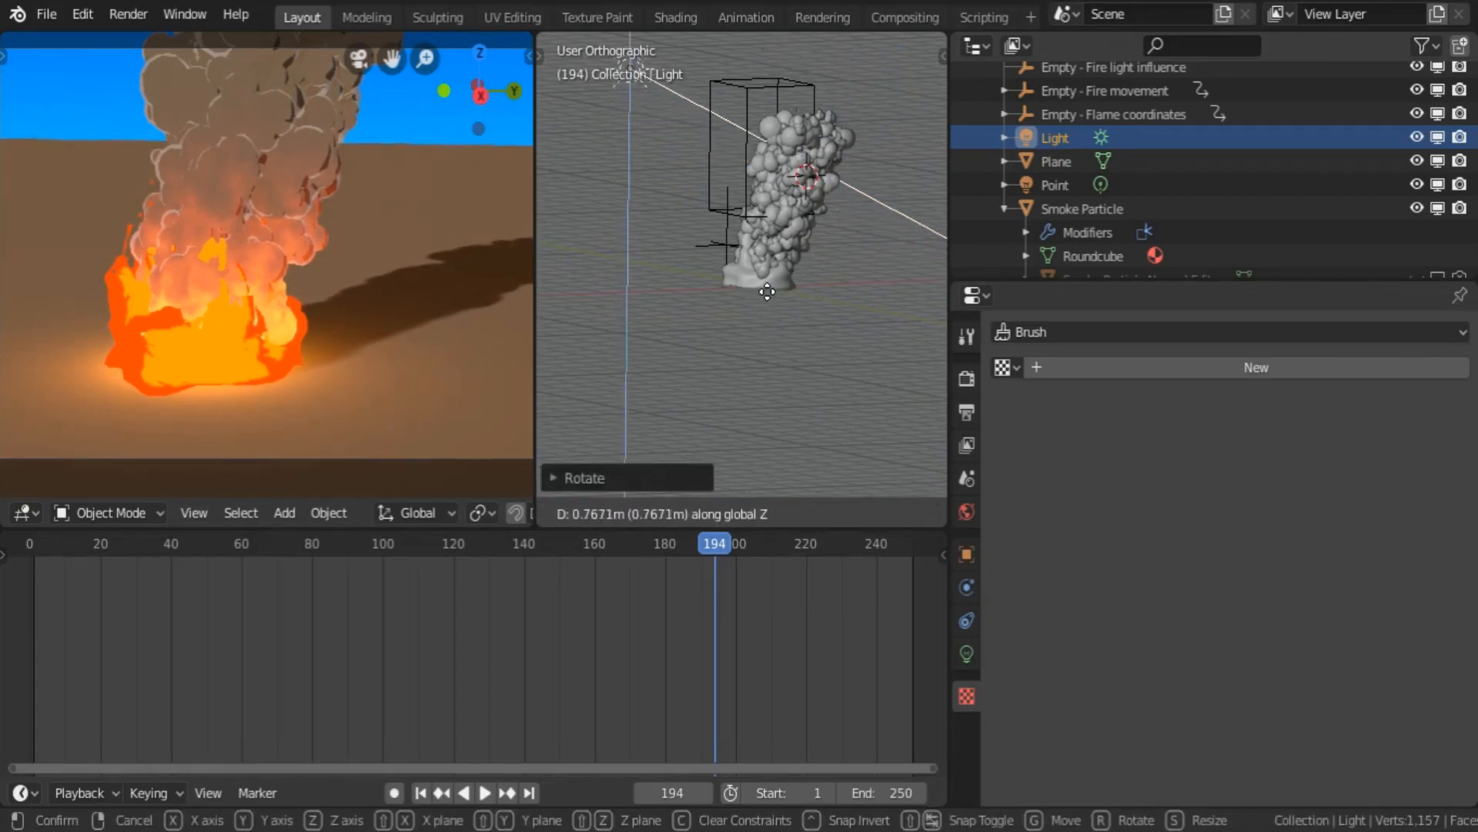
click(802, 192)
- Rotate the sun light around global Z and fine-tune its tilt to redirect the smoke's ground shadow
key(r)
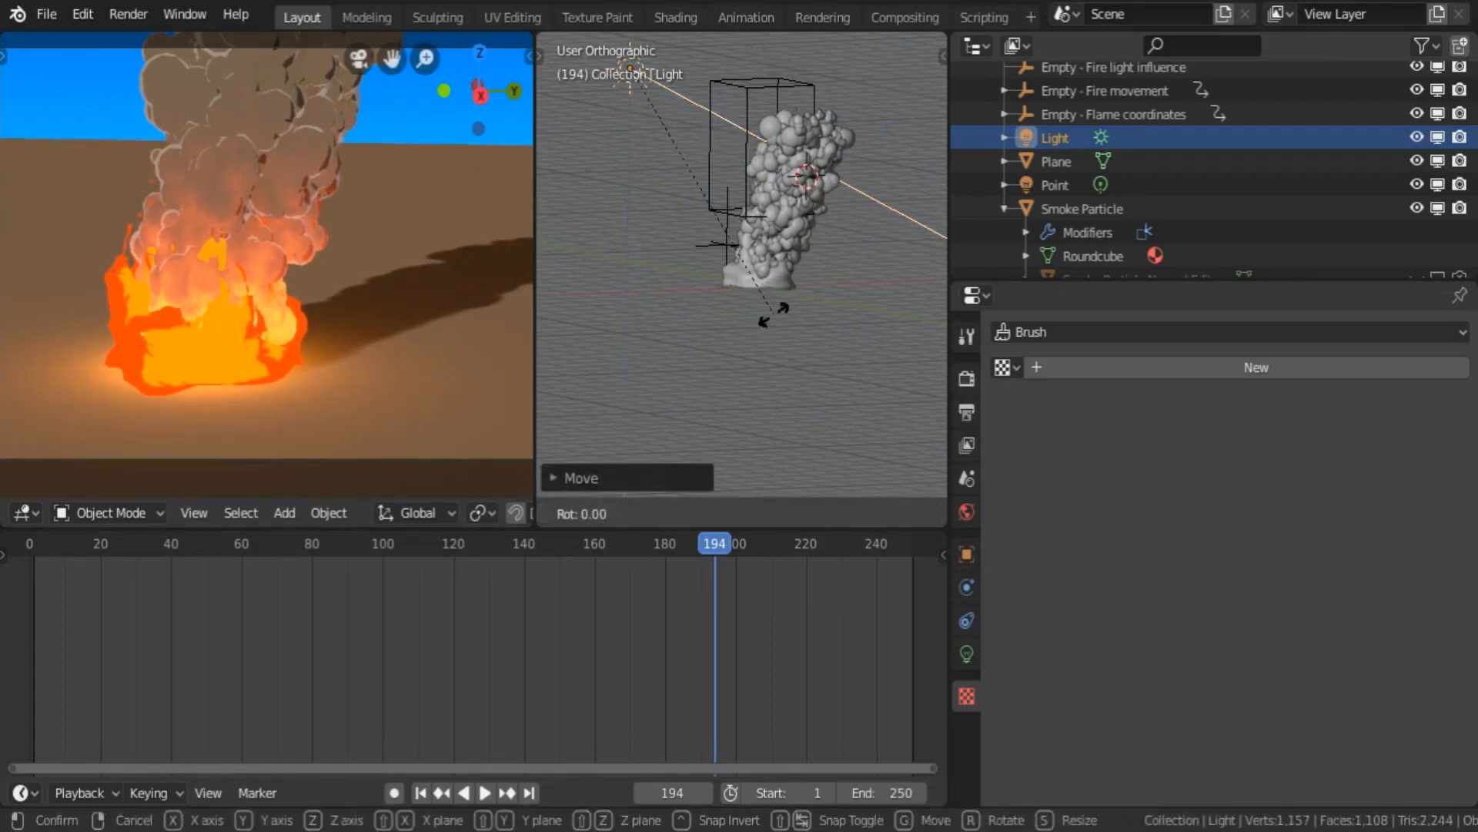
key(z)
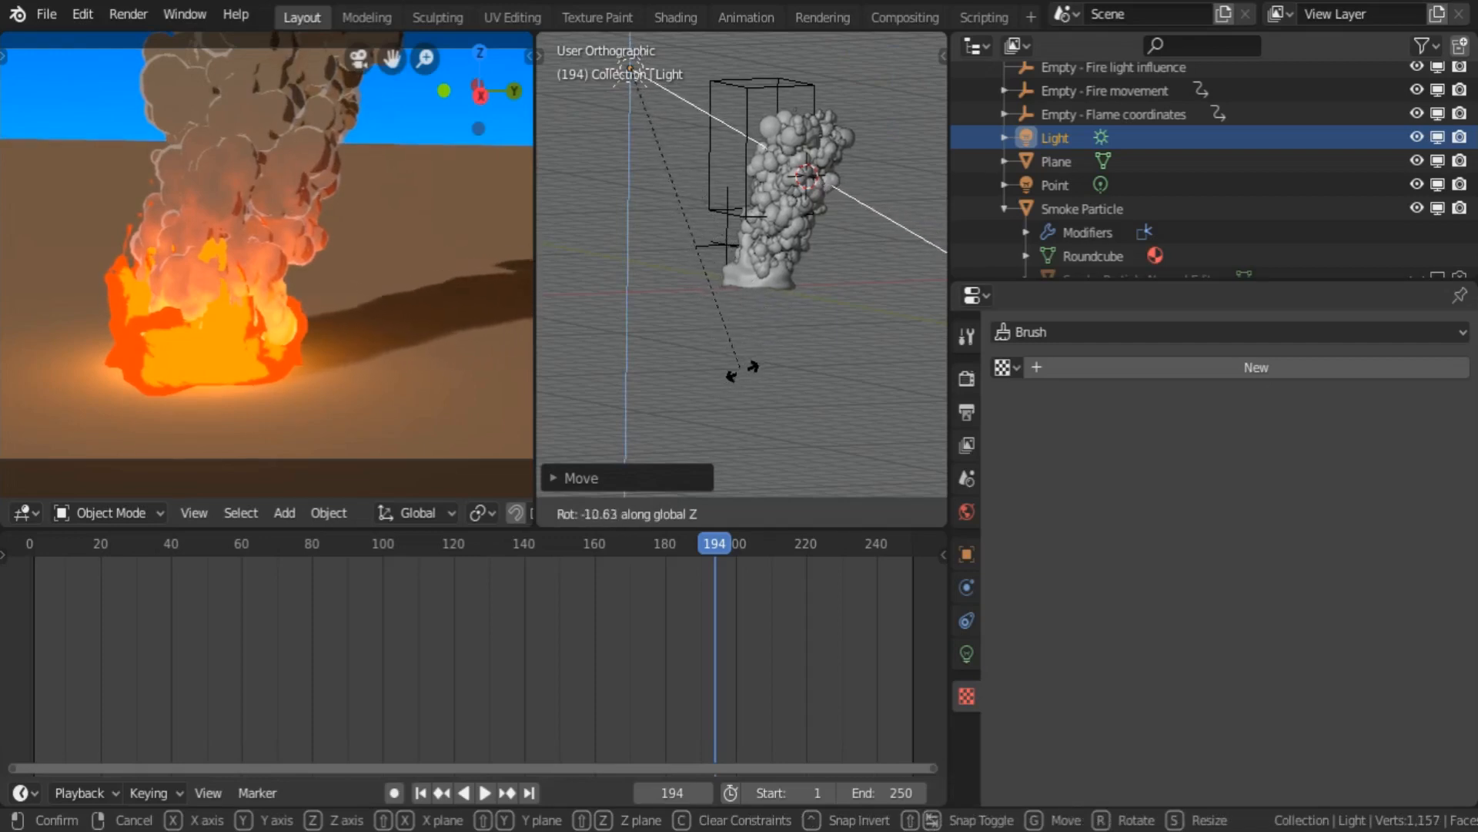
click(743, 371)
key(r)
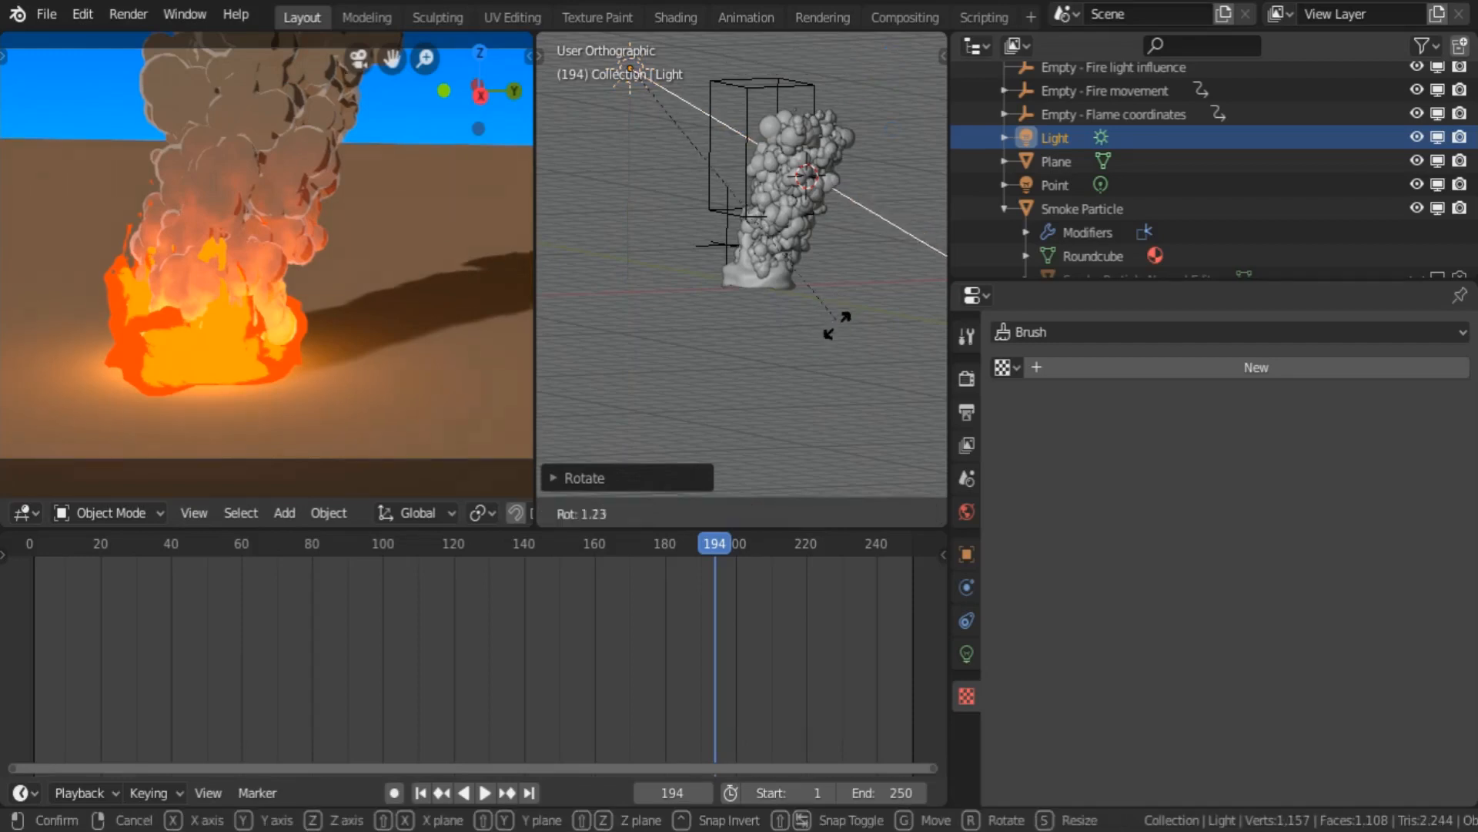
click(828, 346)
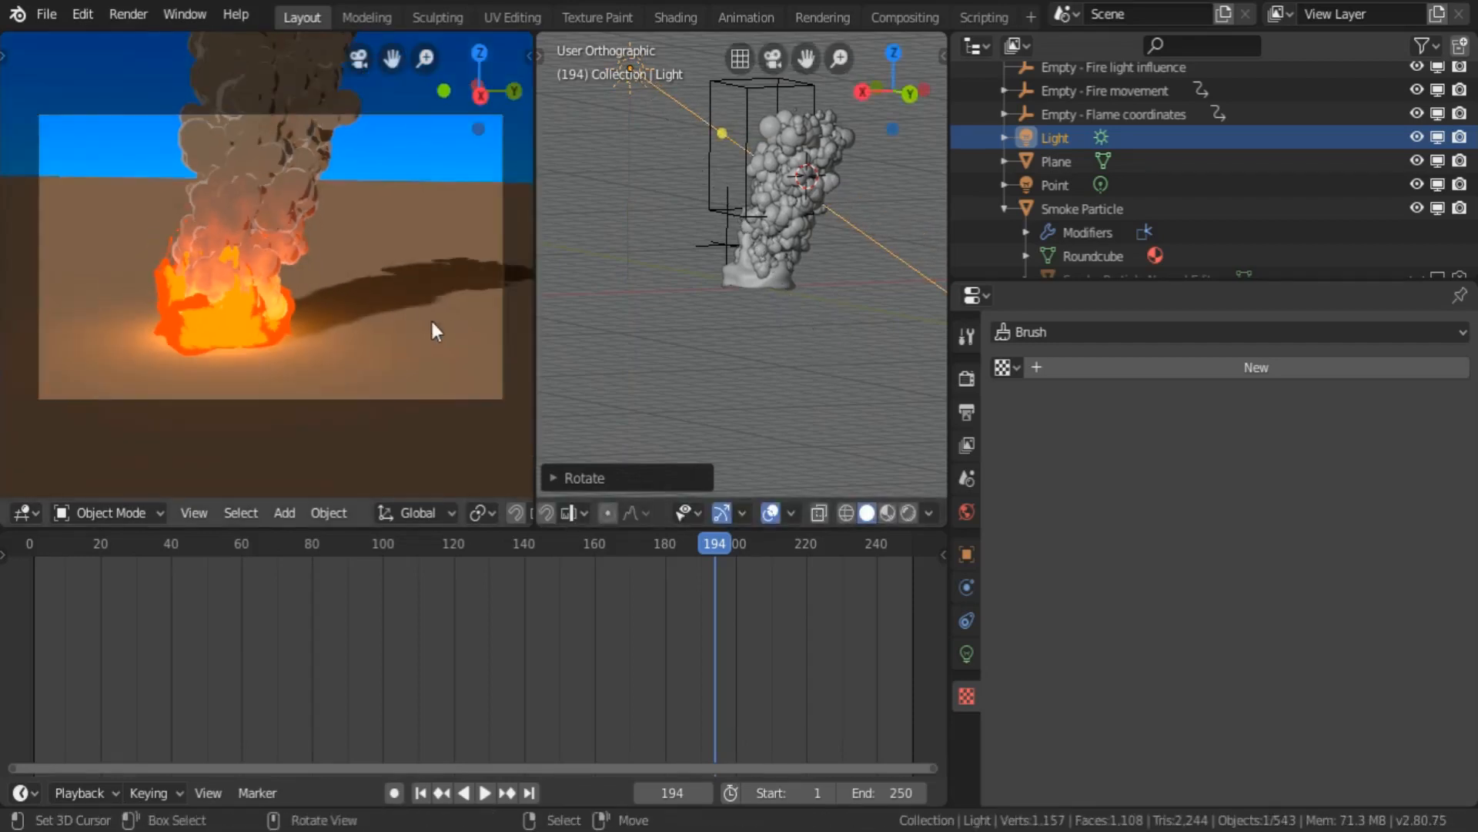
- Fine-tune the sun light's rotation, including a turn around global Z, while the animation plays, and stop playback
click(483, 791)
key(r)
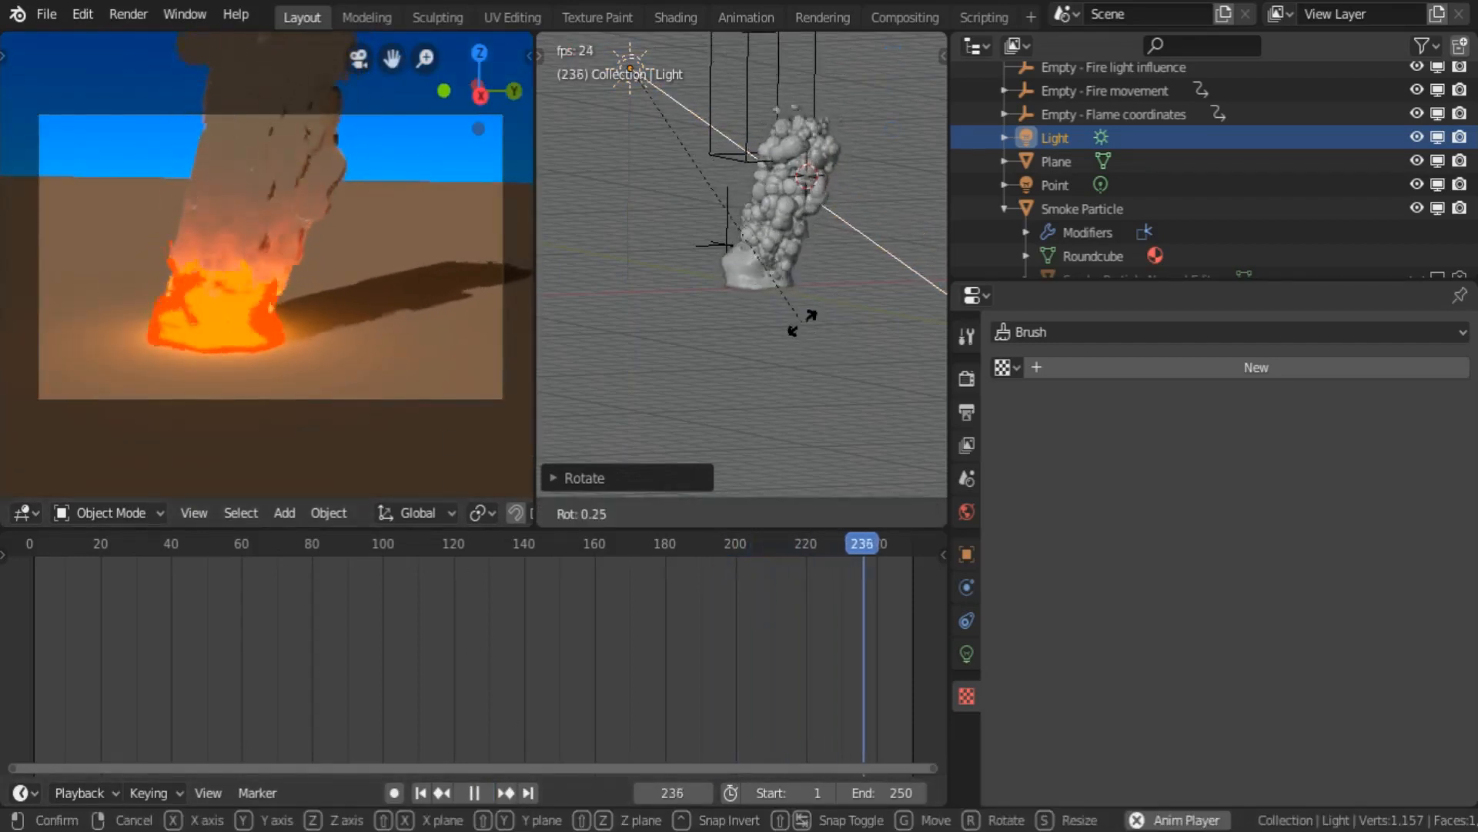
click(805, 333)
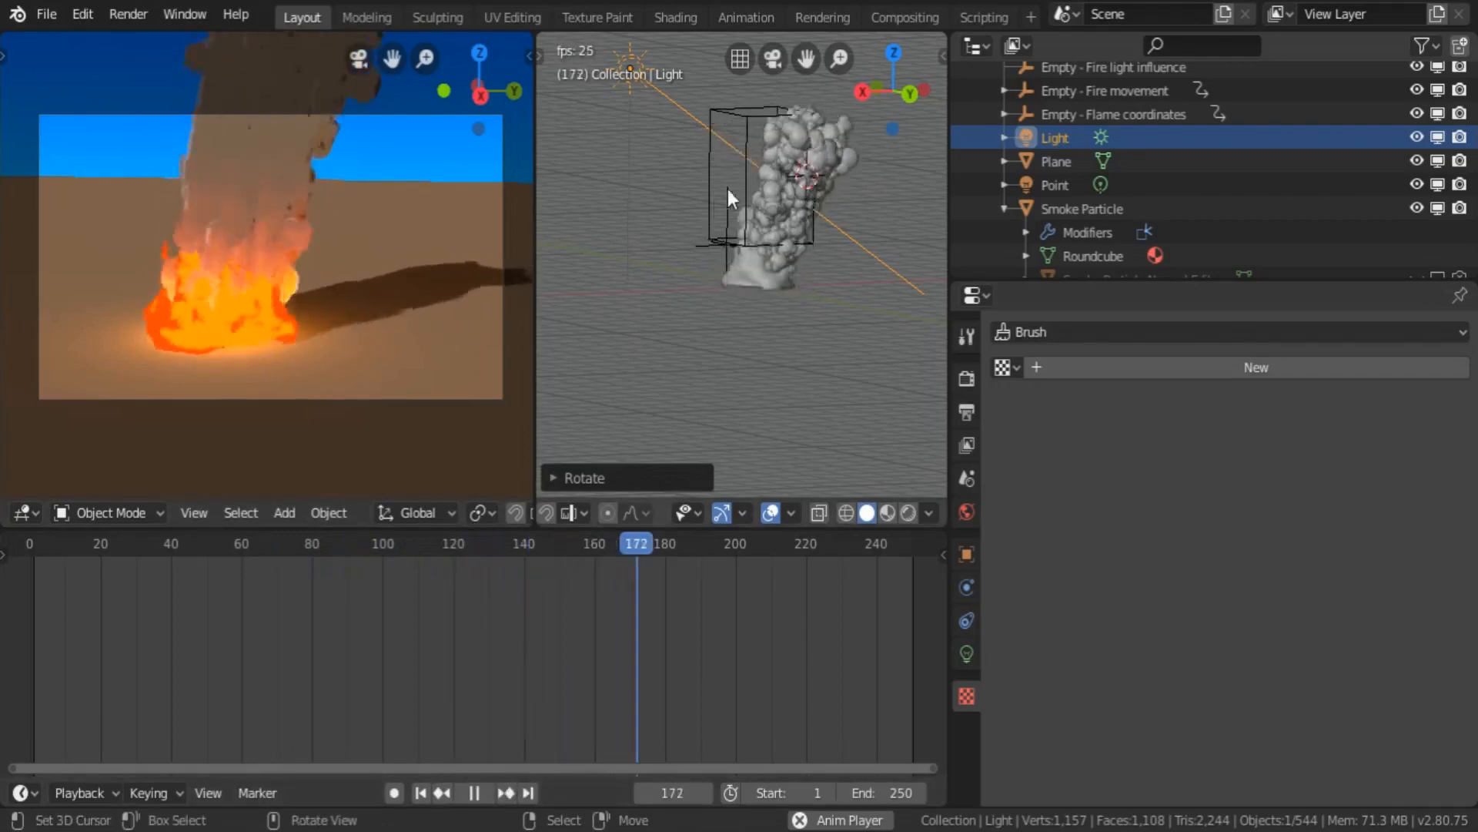
key(r)
key(z)
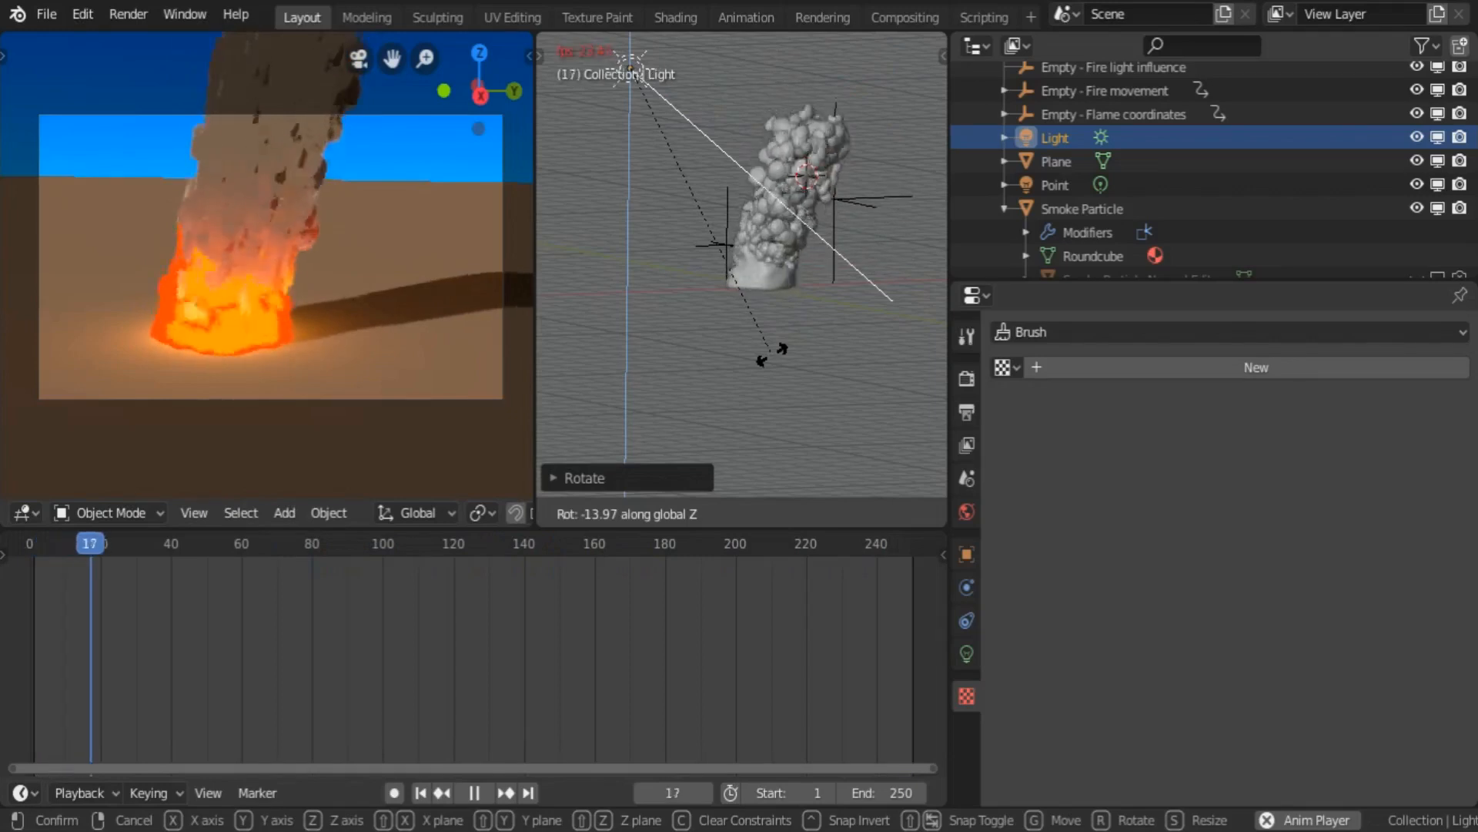
click(802, 284)
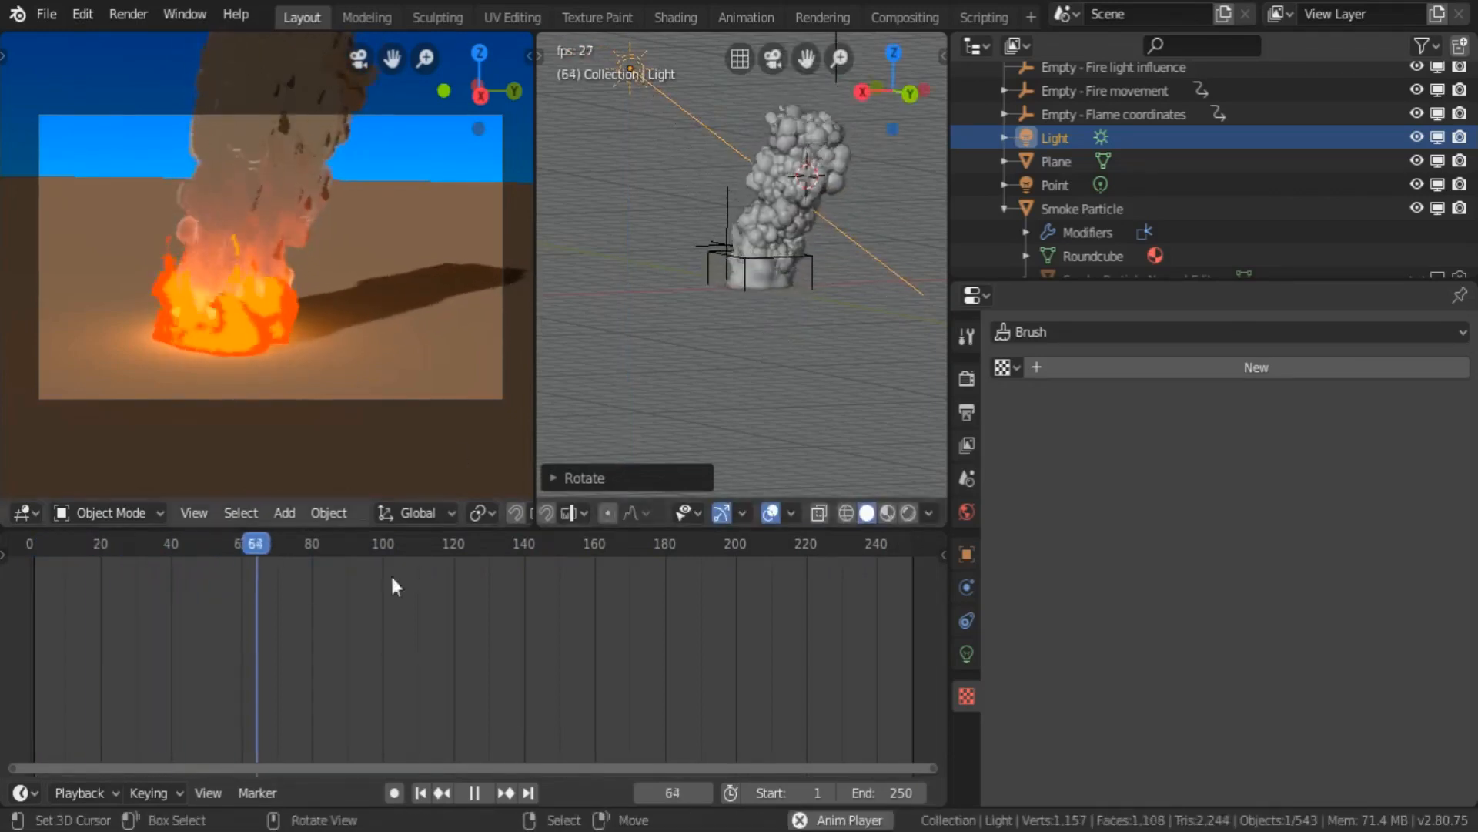
click(474, 792)
- On the smoke emitter's texture color ramp, move the first light stop to 0.198 and set the interpolation to B-Spline, checking several frames
scroll(370, 290, up, 4)
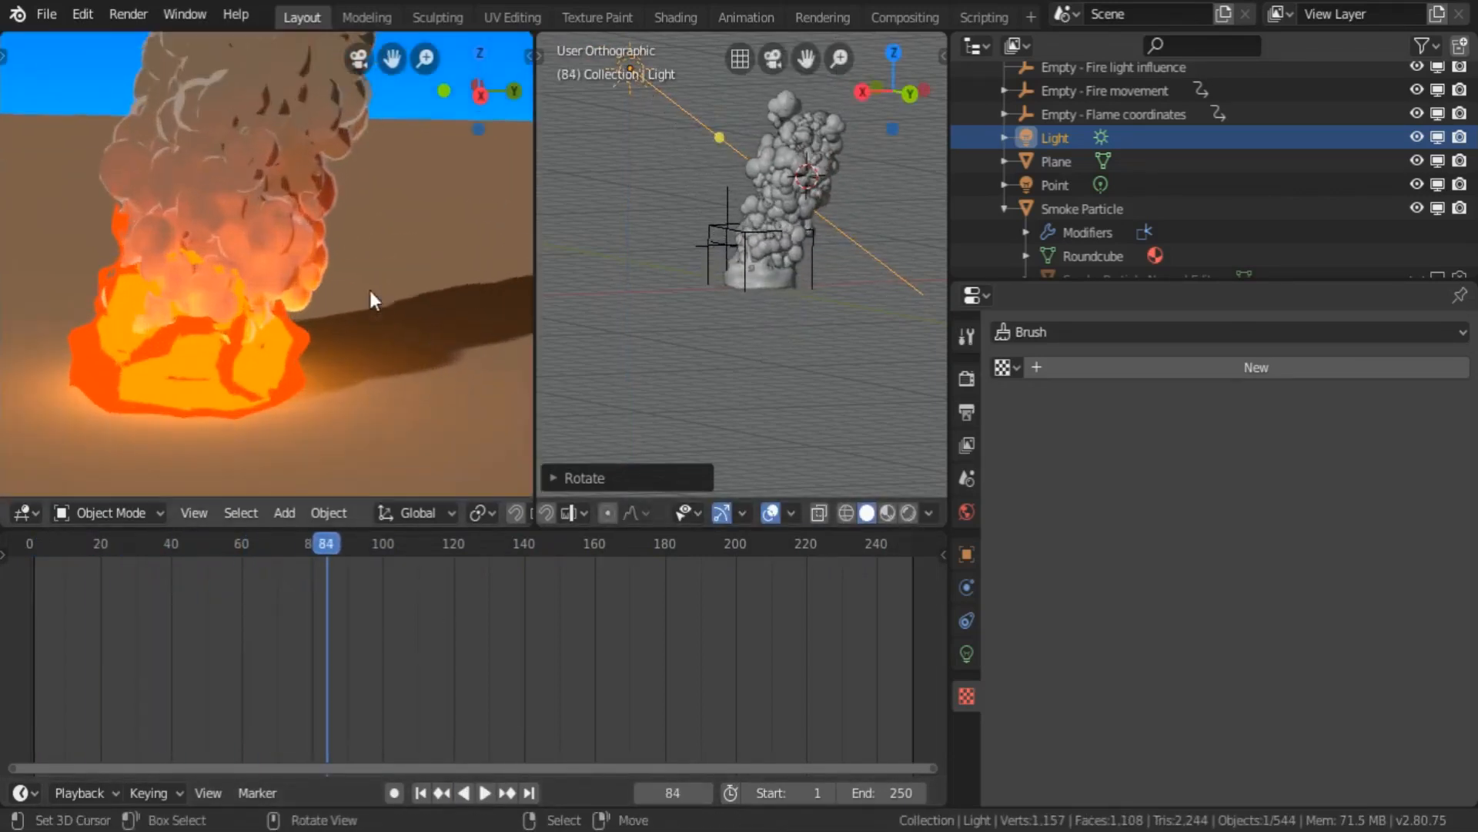
drag(318, 664, 385, 654)
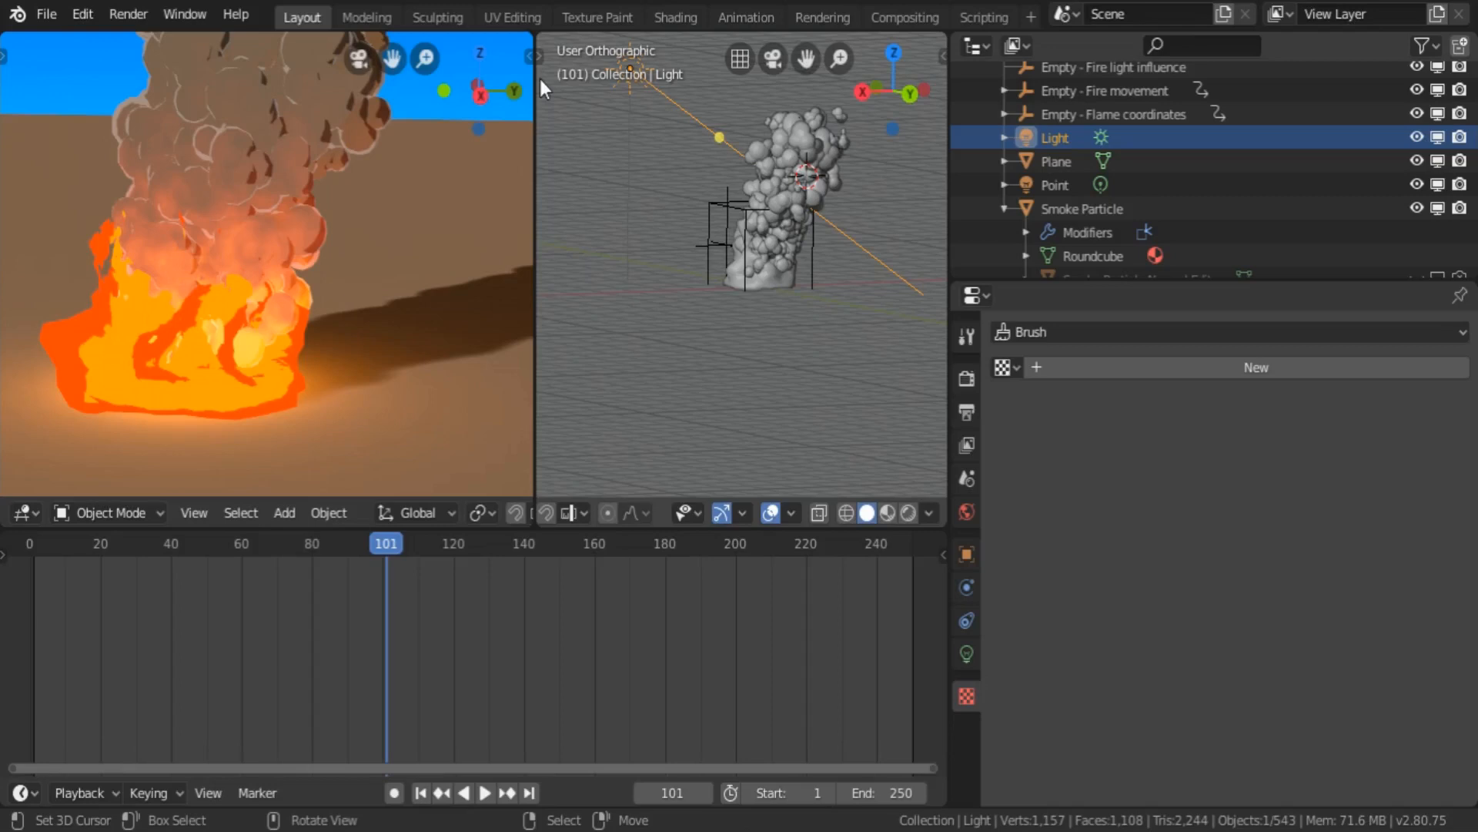
drag(385, 639, 620, 639)
click(839, 141)
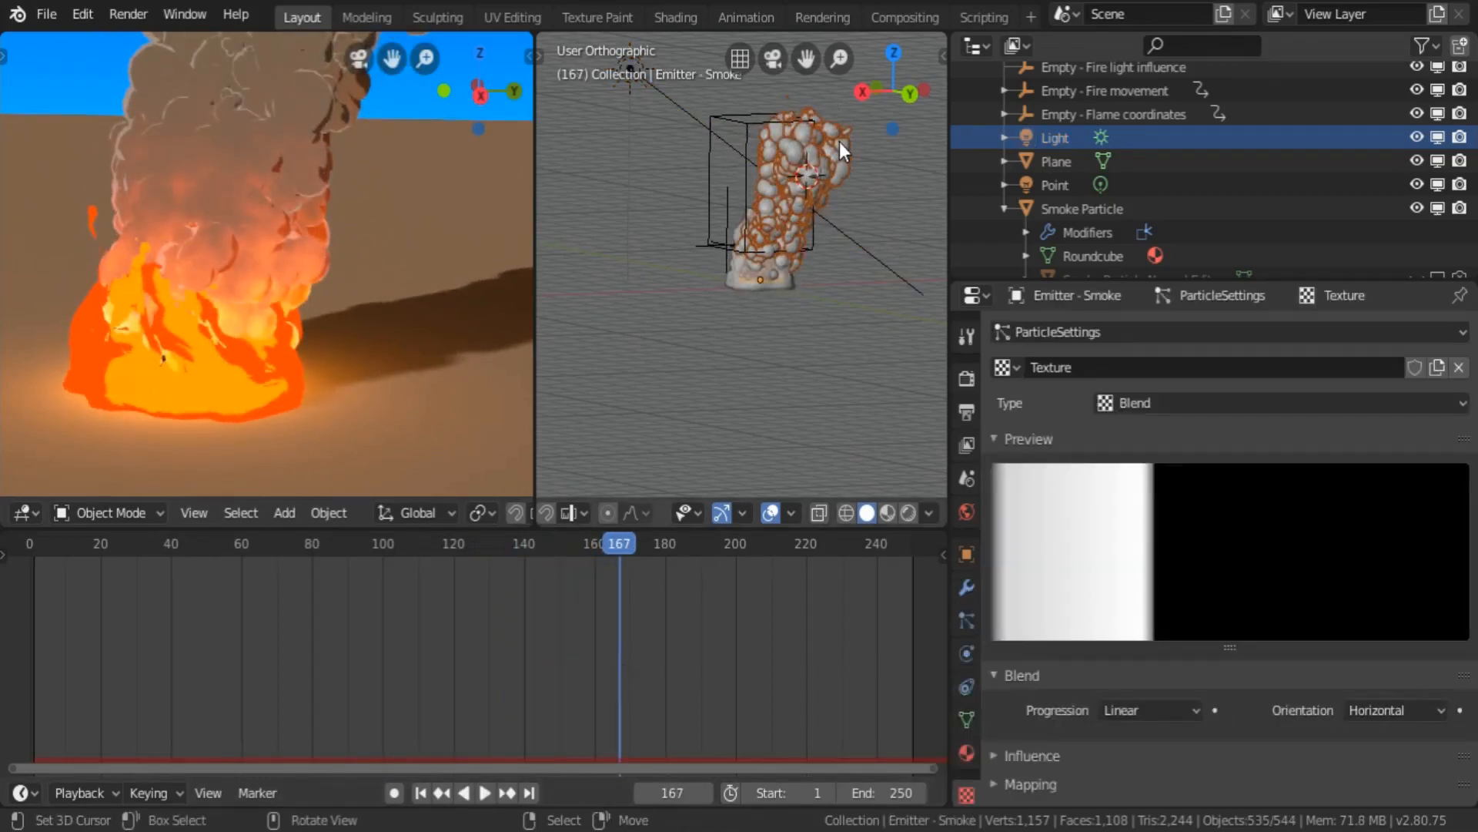
scroll(1197, 725, down, 10)
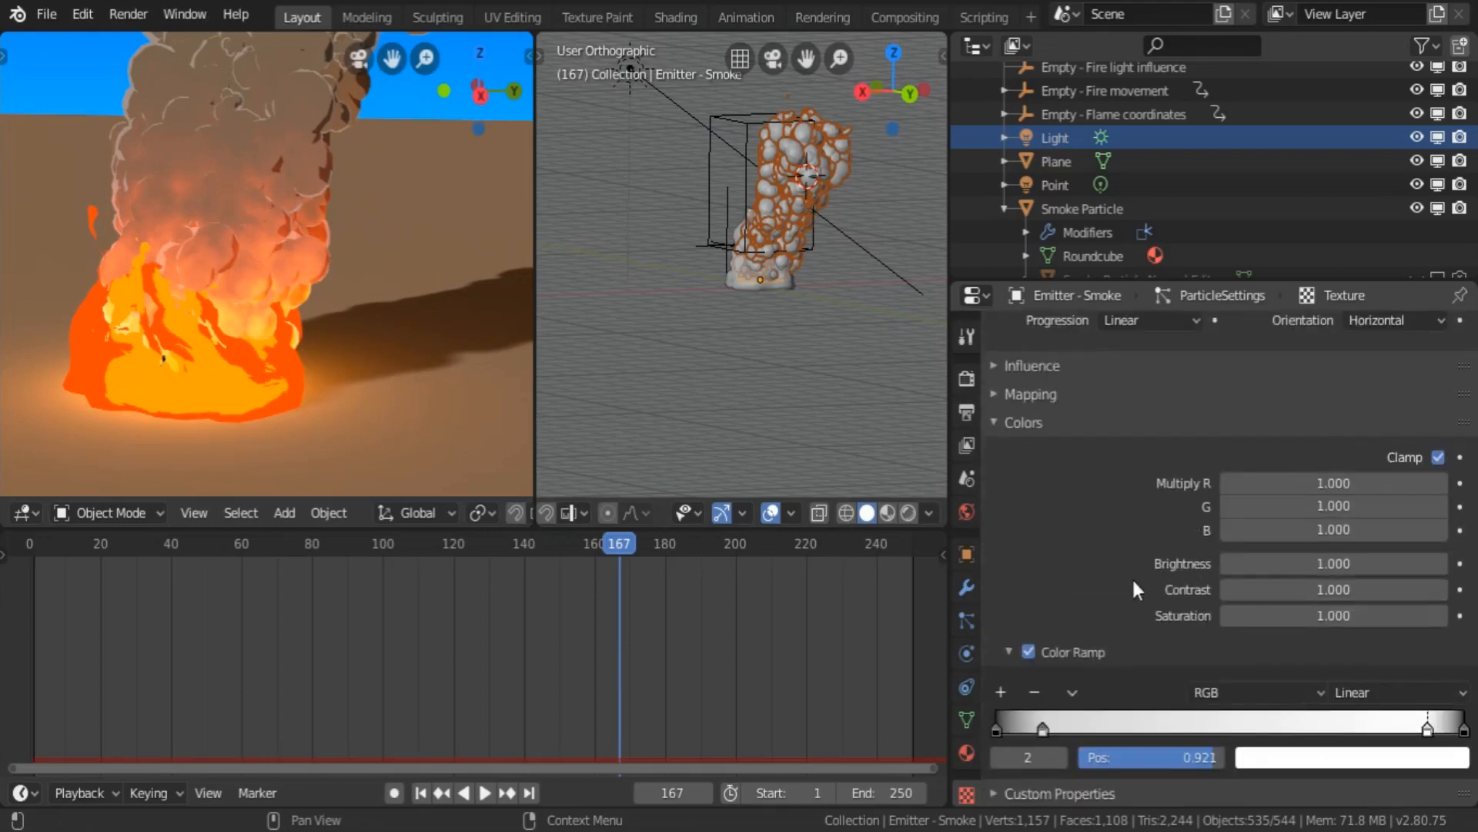
drag(1043, 729, 1063, 722)
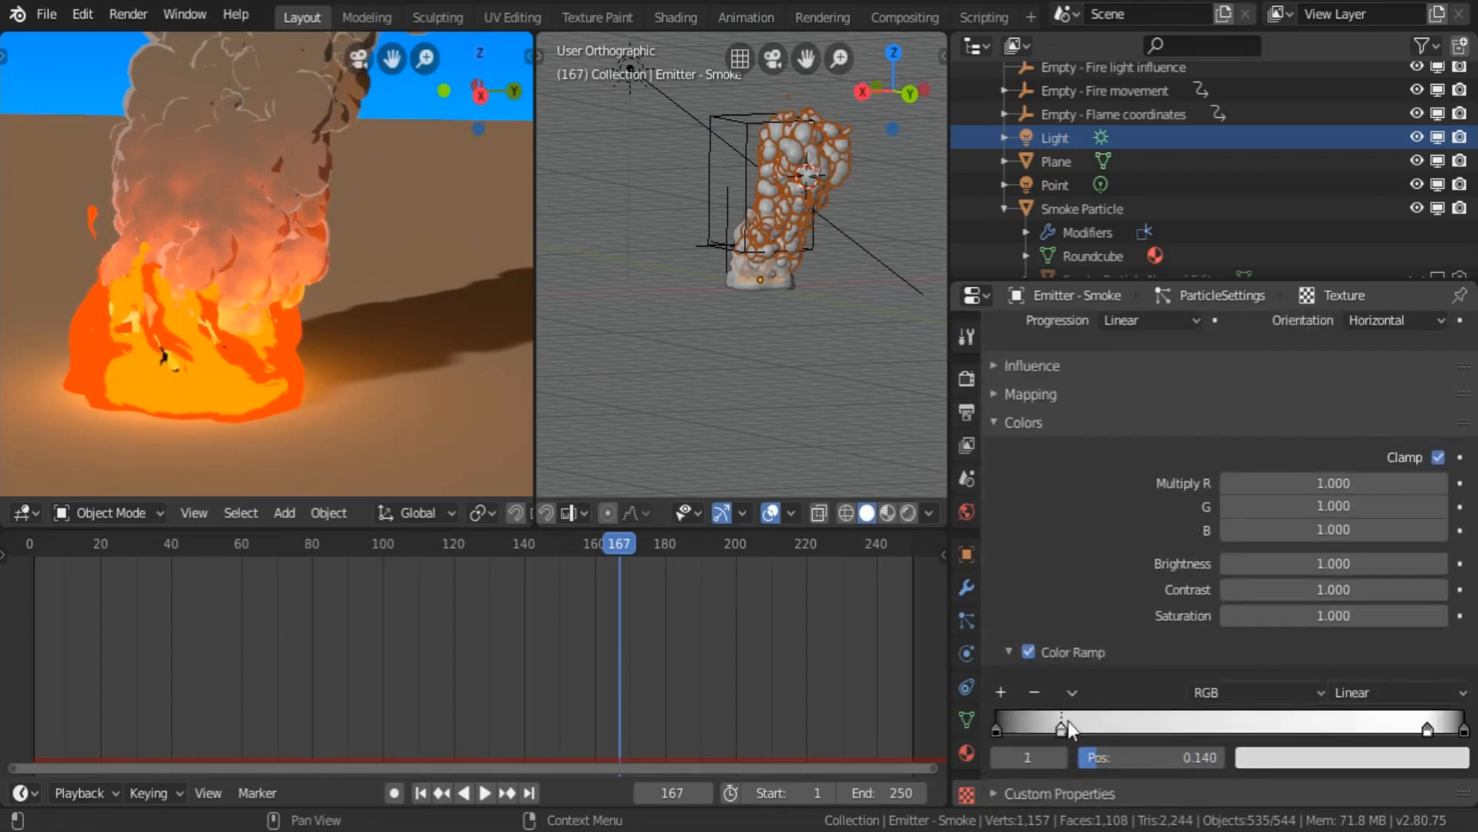
drag(530, 681, 679, 679)
drag(1099, 732, 1102, 731)
drag(531, 641, 856, 651)
click(1316, 689)
click(1367, 589)
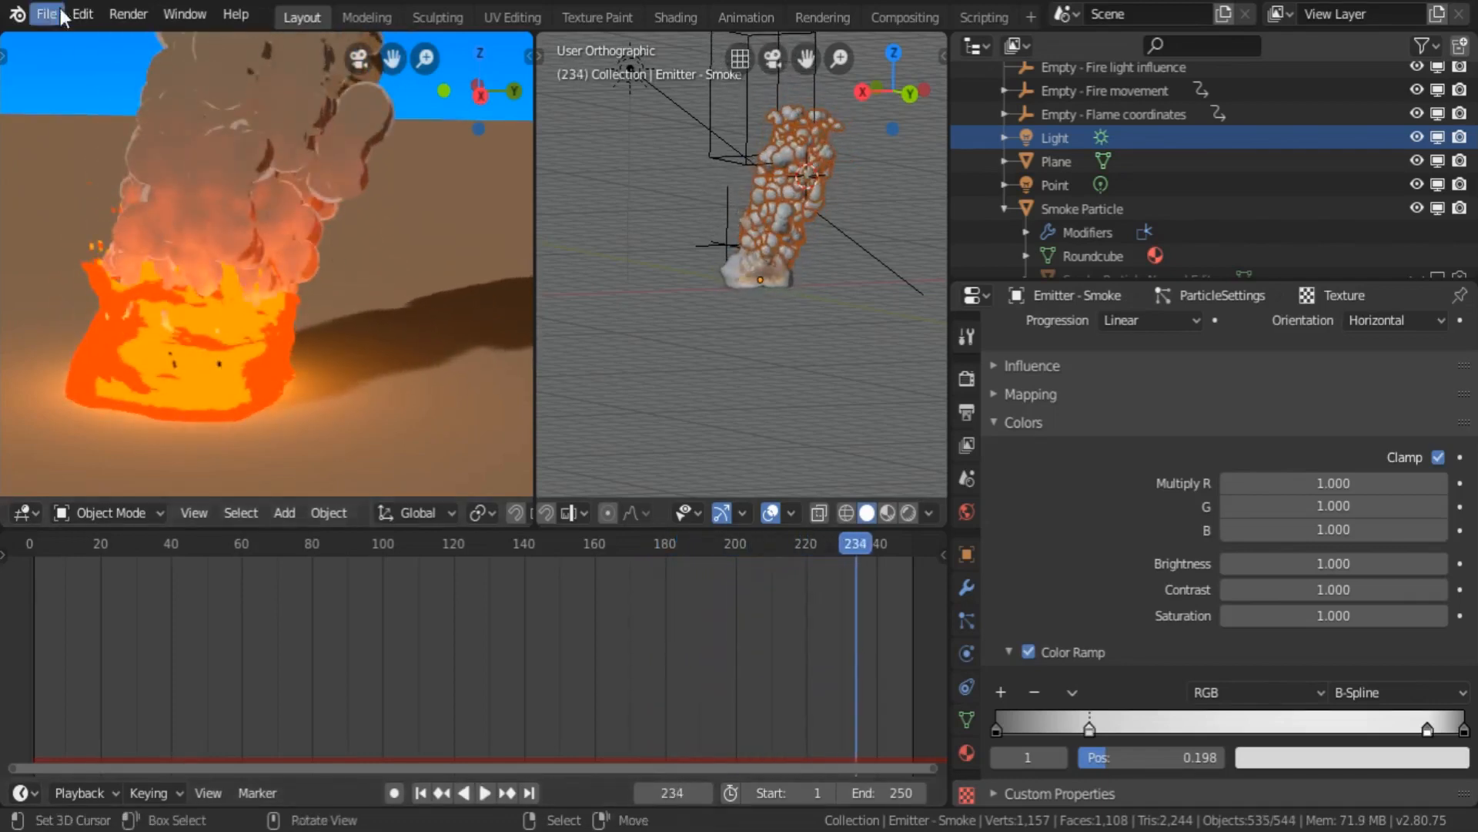
- Enable Ambient Occlusion in the scene's render settings and set its factor to 10
click(962, 419)
click(967, 445)
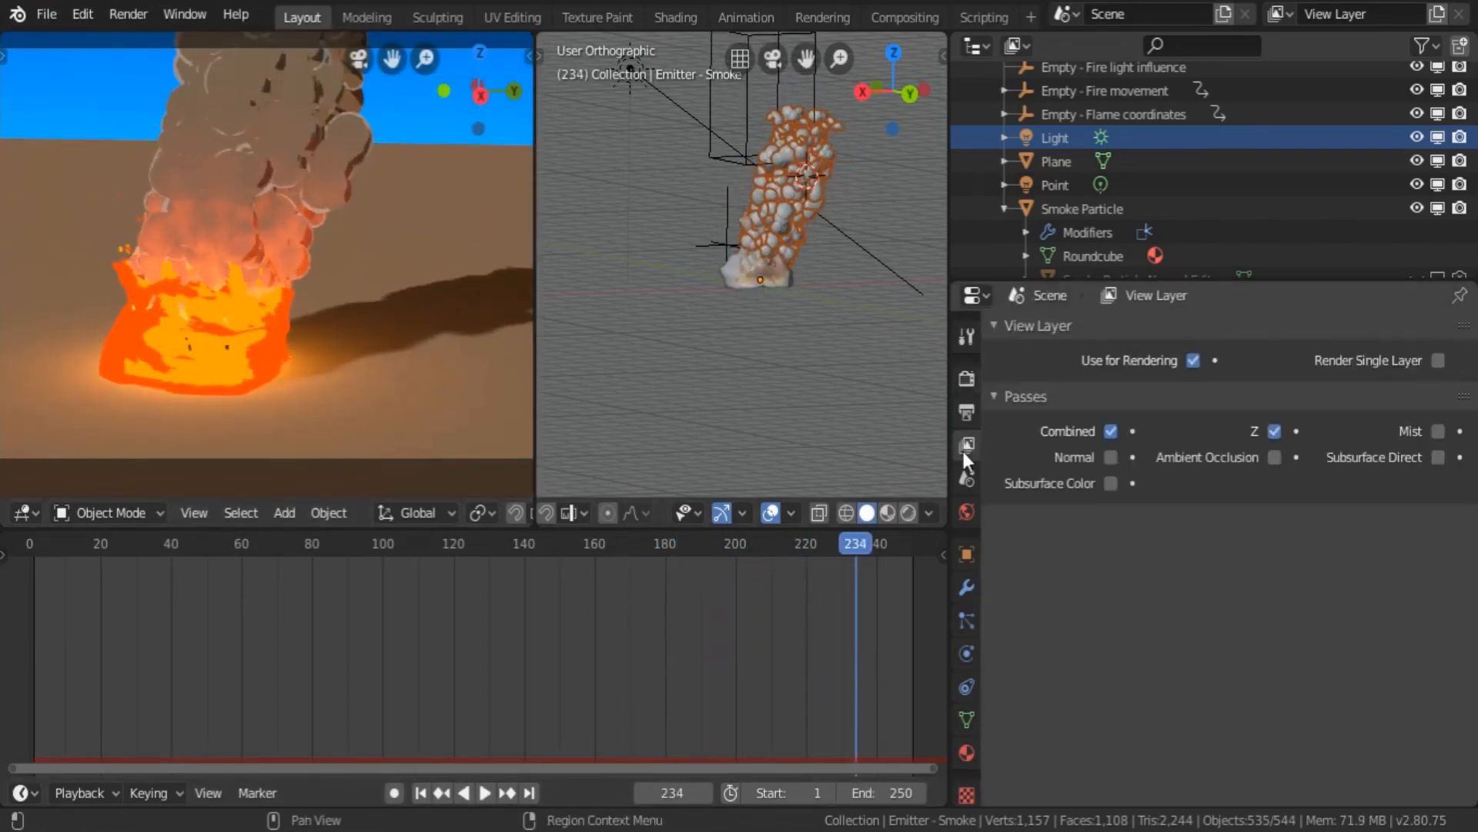
click(966, 378)
click(1014, 491)
click(1093, 492)
click(1309, 554)
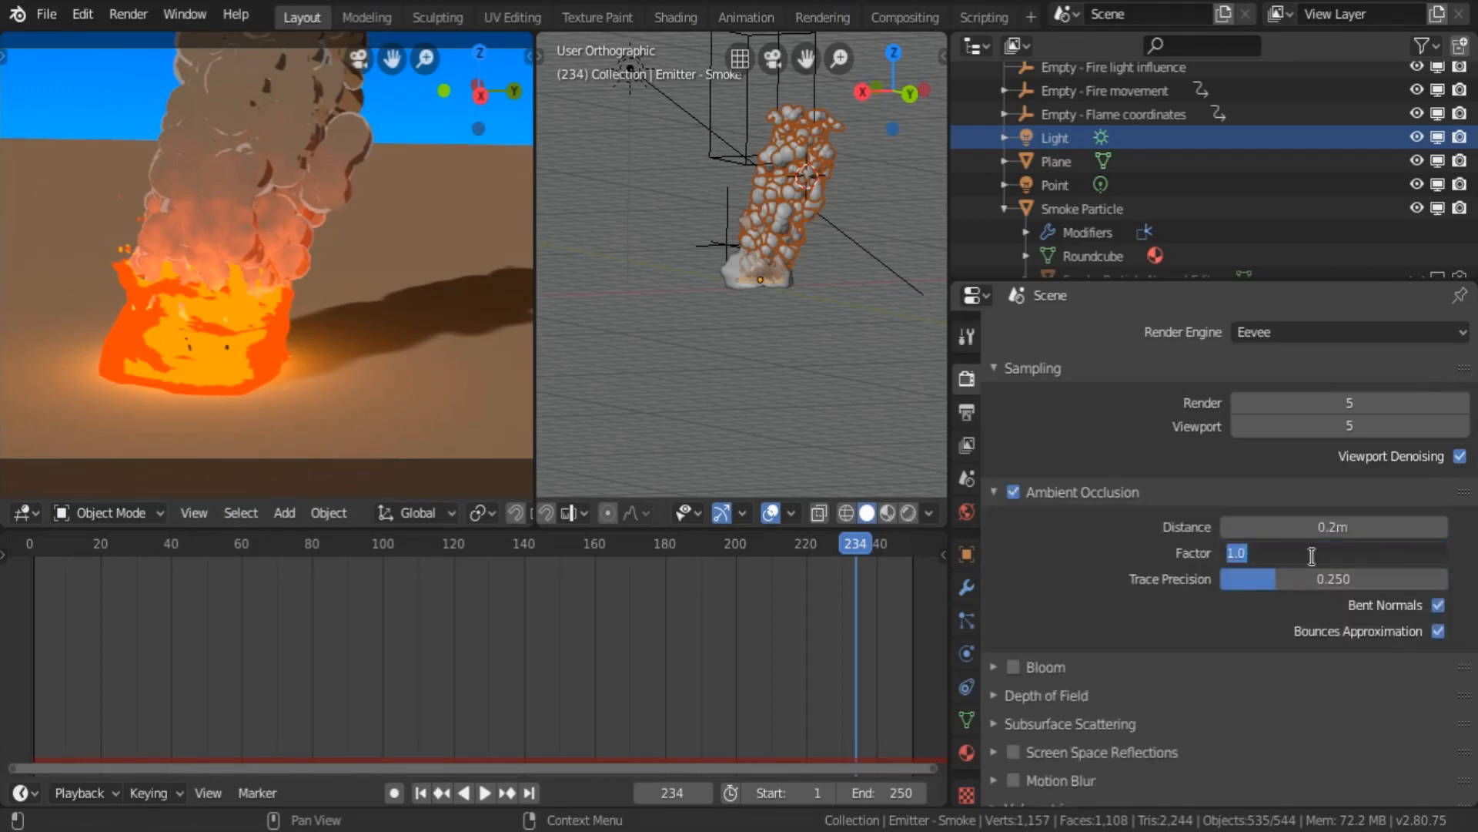
text(10)
key(Return)
- Set the ambient occlusion distance to 5 m and its factor to 3.35
mouse_move(1327, 530)
mouse_down()
mouse_move(1378, 530)
mouse_move(1316, 530)
mouse_up()
click(1326, 527)
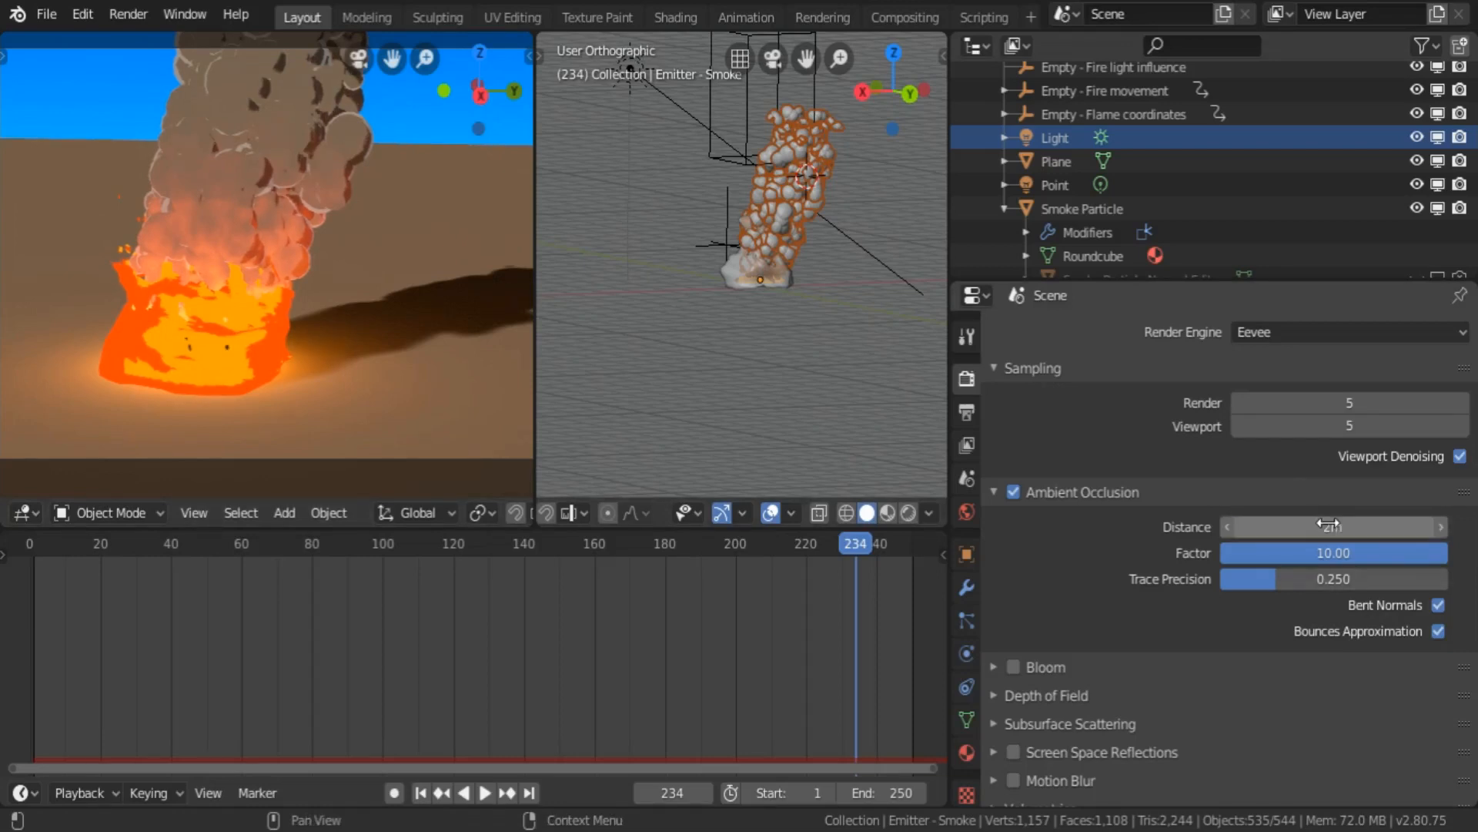
text(10)
key(Return)
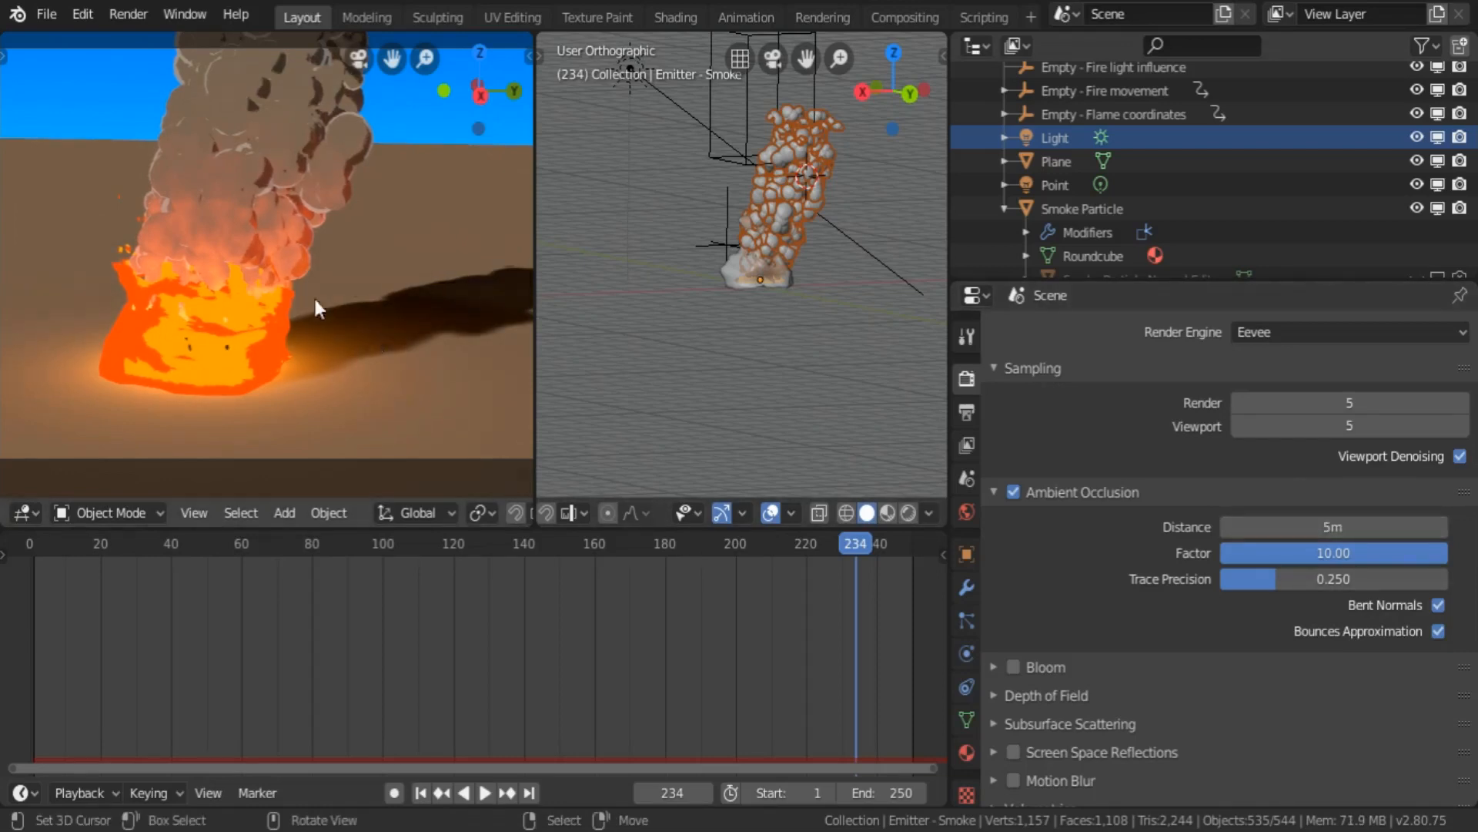
mouse_move(1333, 553)
mouse_down()
mouse_move(1253, 553)
mouse_move(1297, 553)
mouse_up()
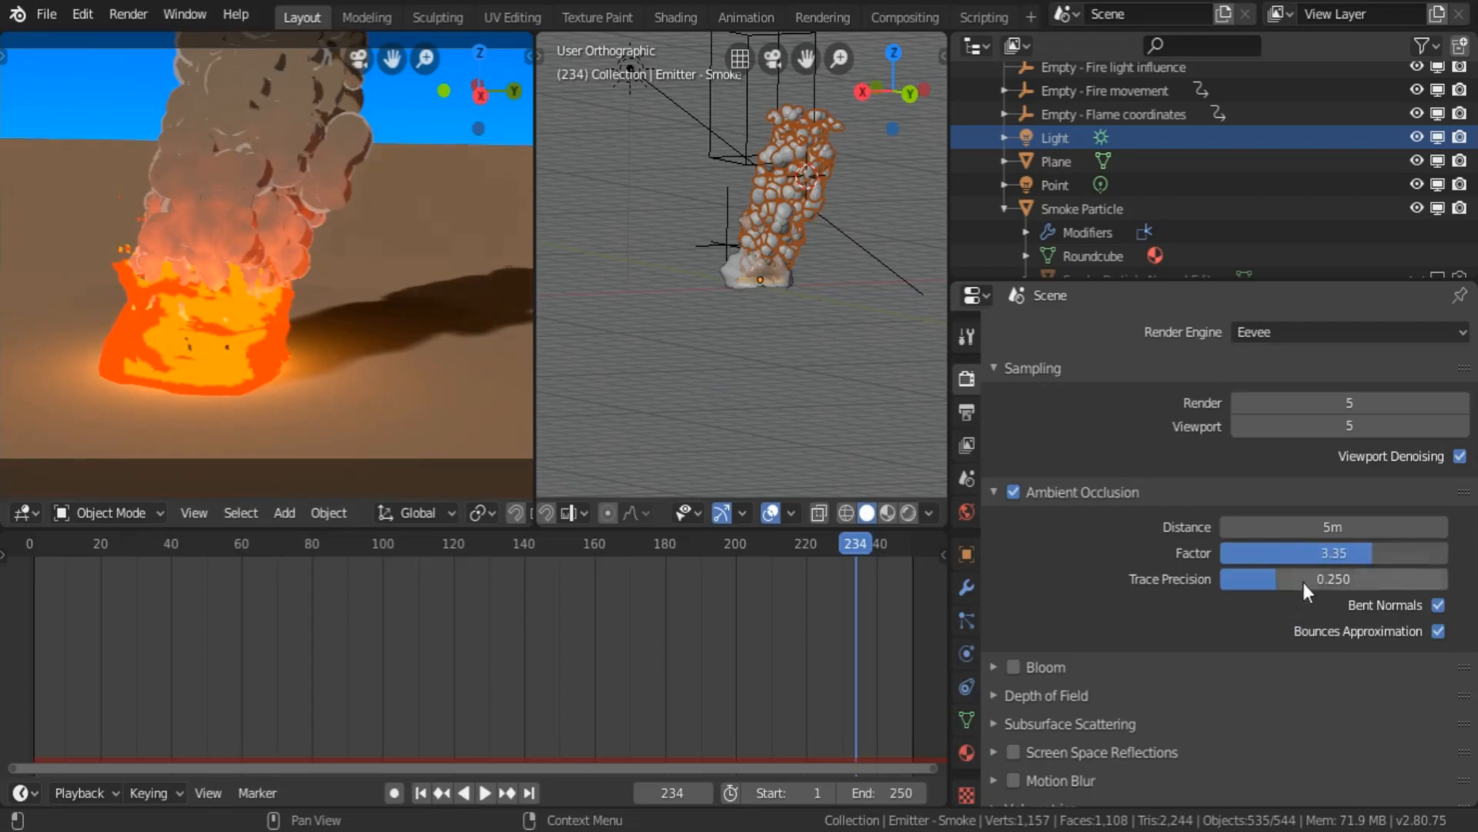
- Enable Bloom and set its threshold to 0.894, knee to 0.193 and radius to 3.481
click(997, 491)
click(1013, 519)
click(994, 520)
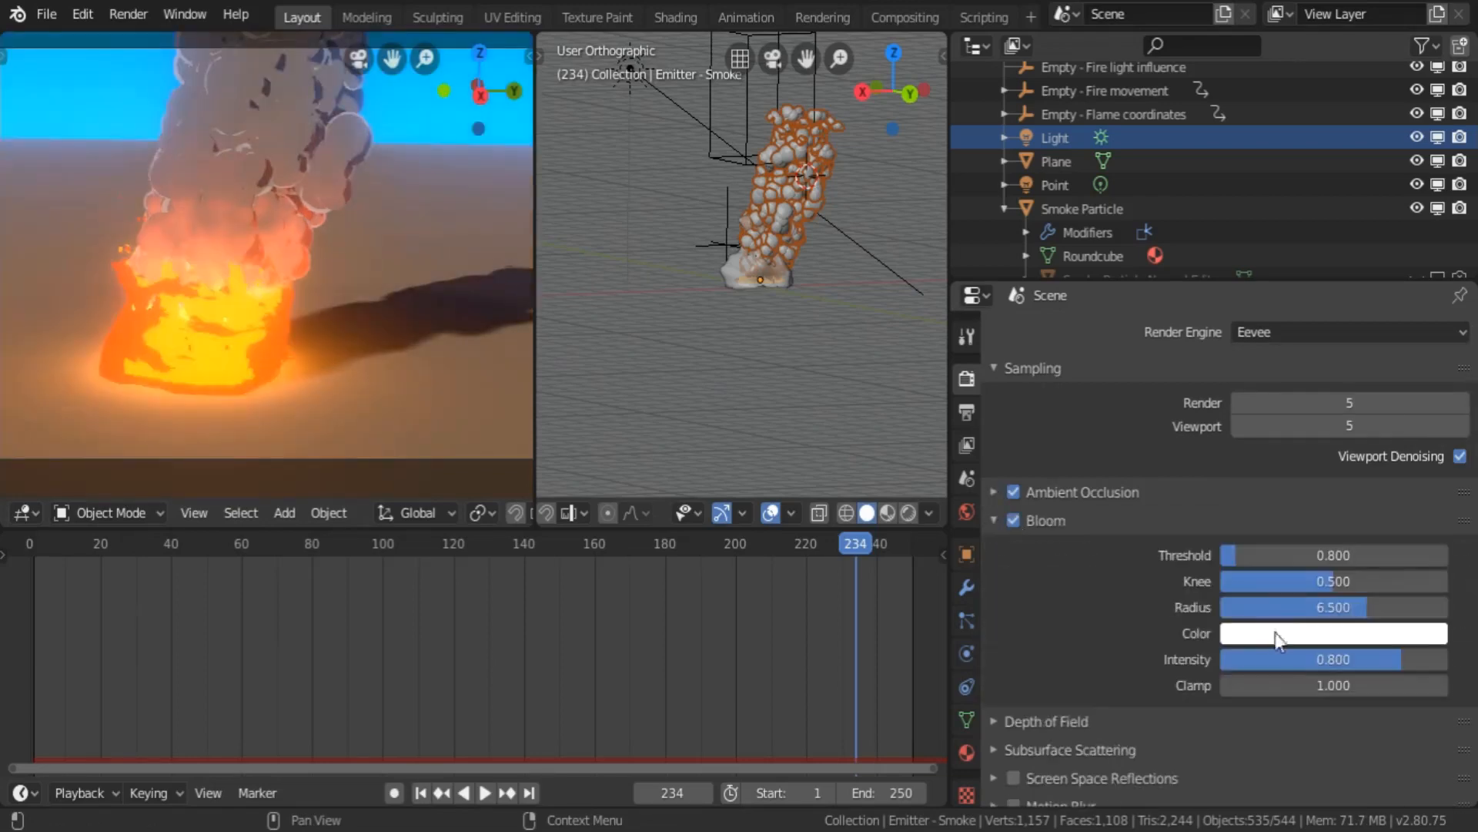
drag(1319, 583, 1217, 607)
drag(1284, 556, 1286, 556)
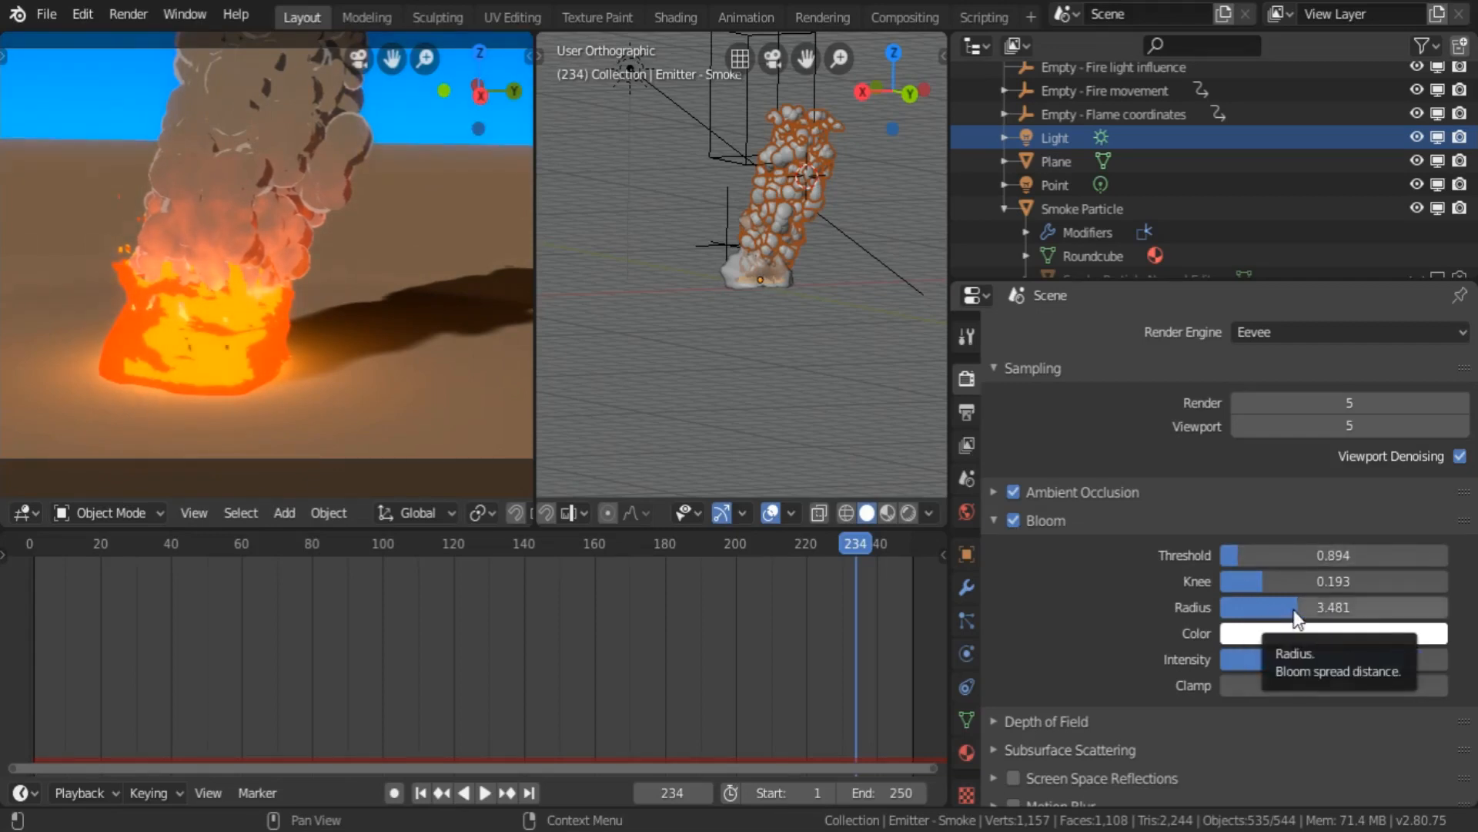
- Select the fire mesh and show its object material nodes in a Shader Editor in place of the solid viewport
click(213, 355)
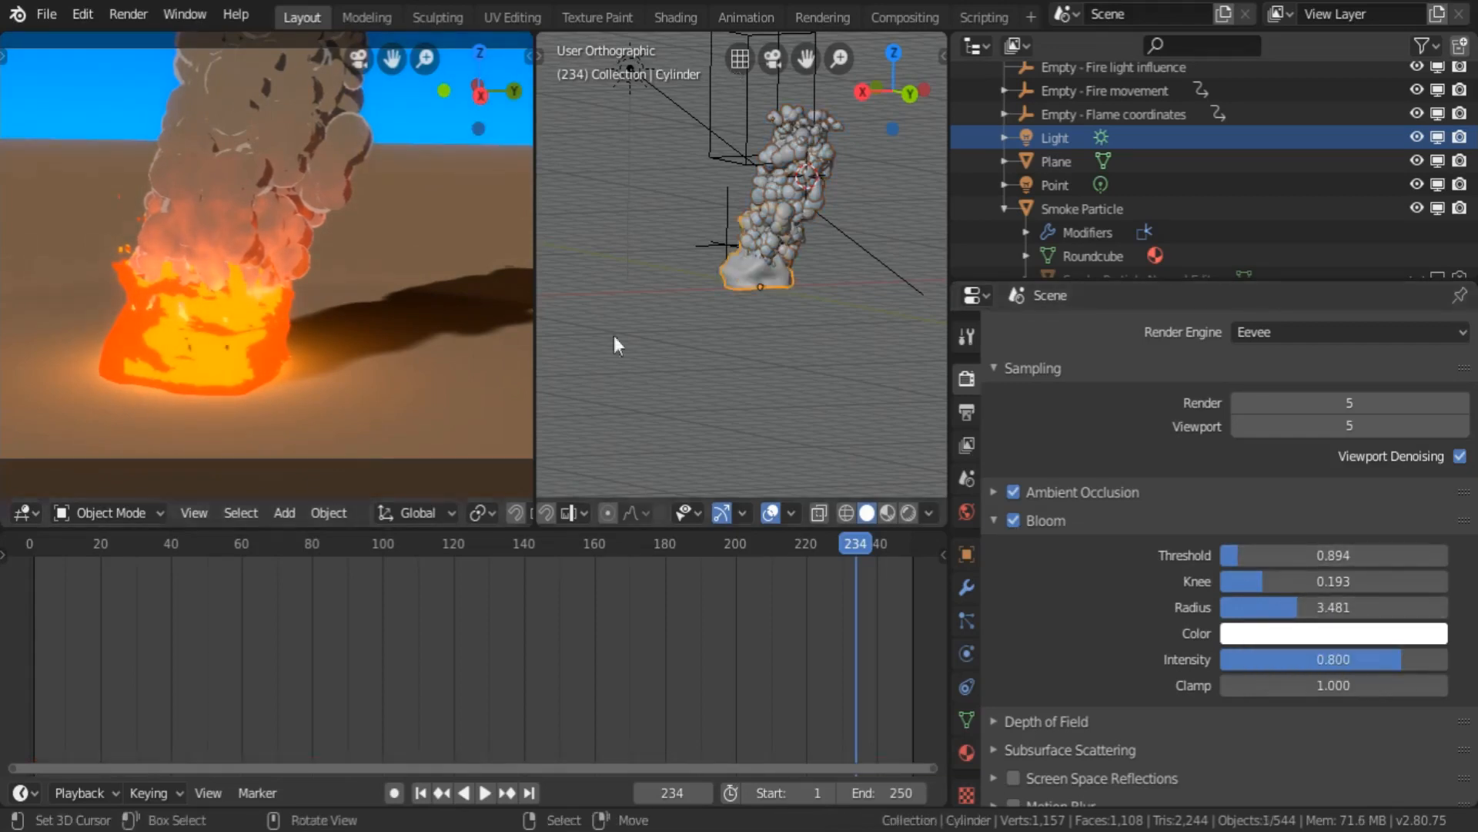
click(556, 513)
click(670, 399)
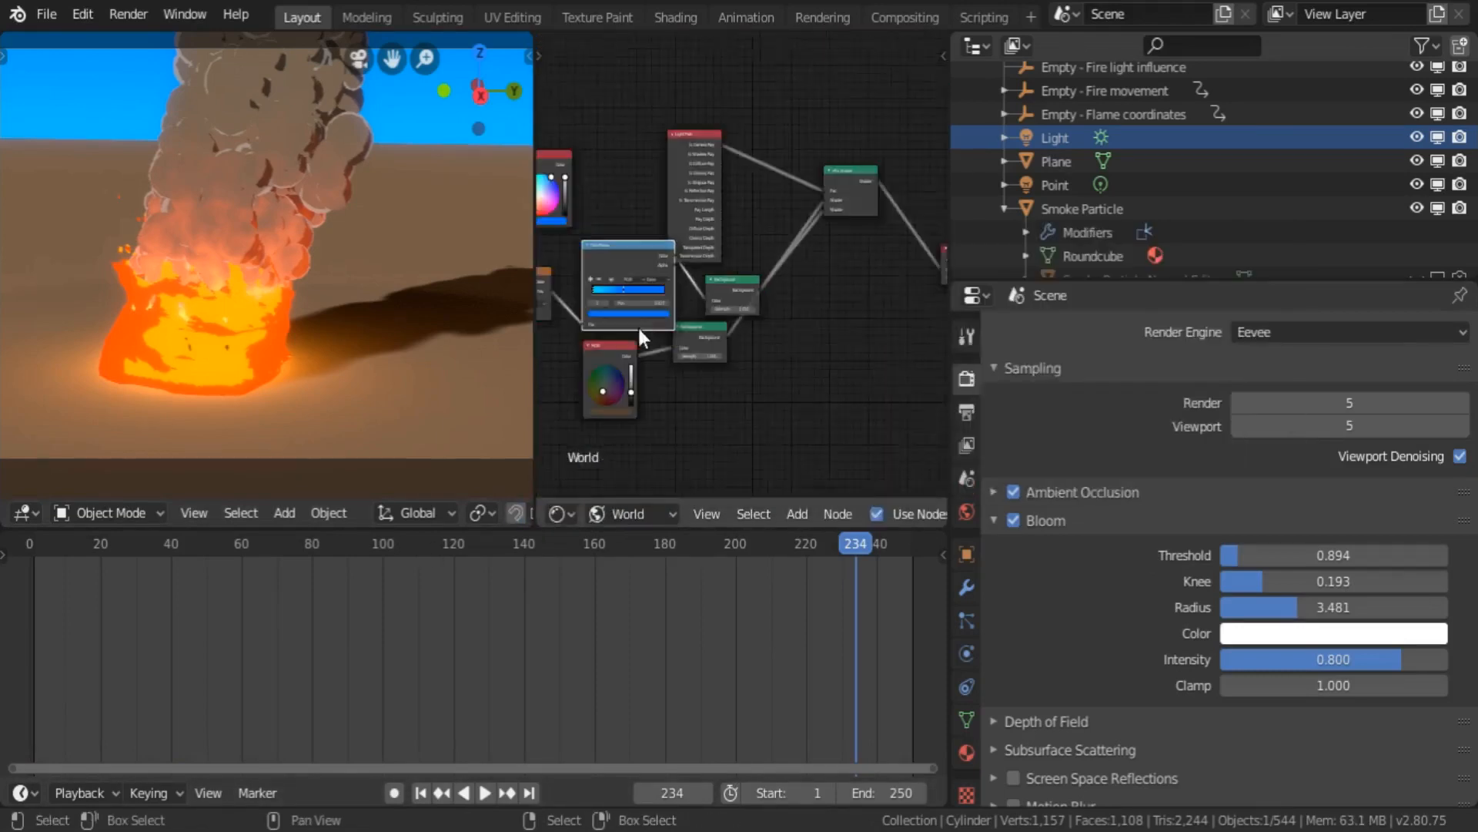
click(633, 513)
click(645, 485)
- Set the Emission node's strength in the Fire material to 1.25, after trying 2
scroll(670, 339, up, 3)
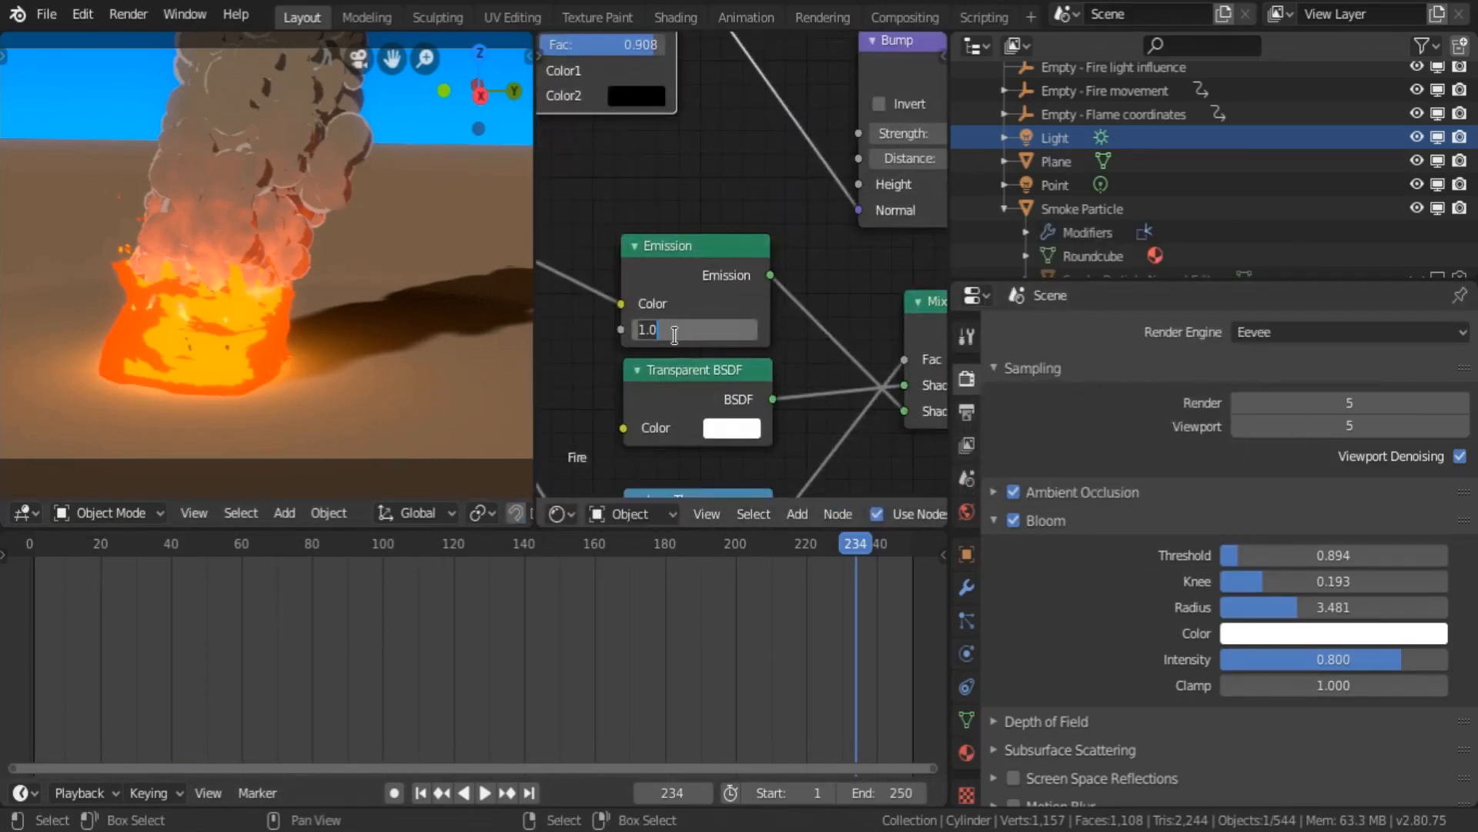
text(2)
key(Return)
click(700, 327)
text(1.25)
key(Return)
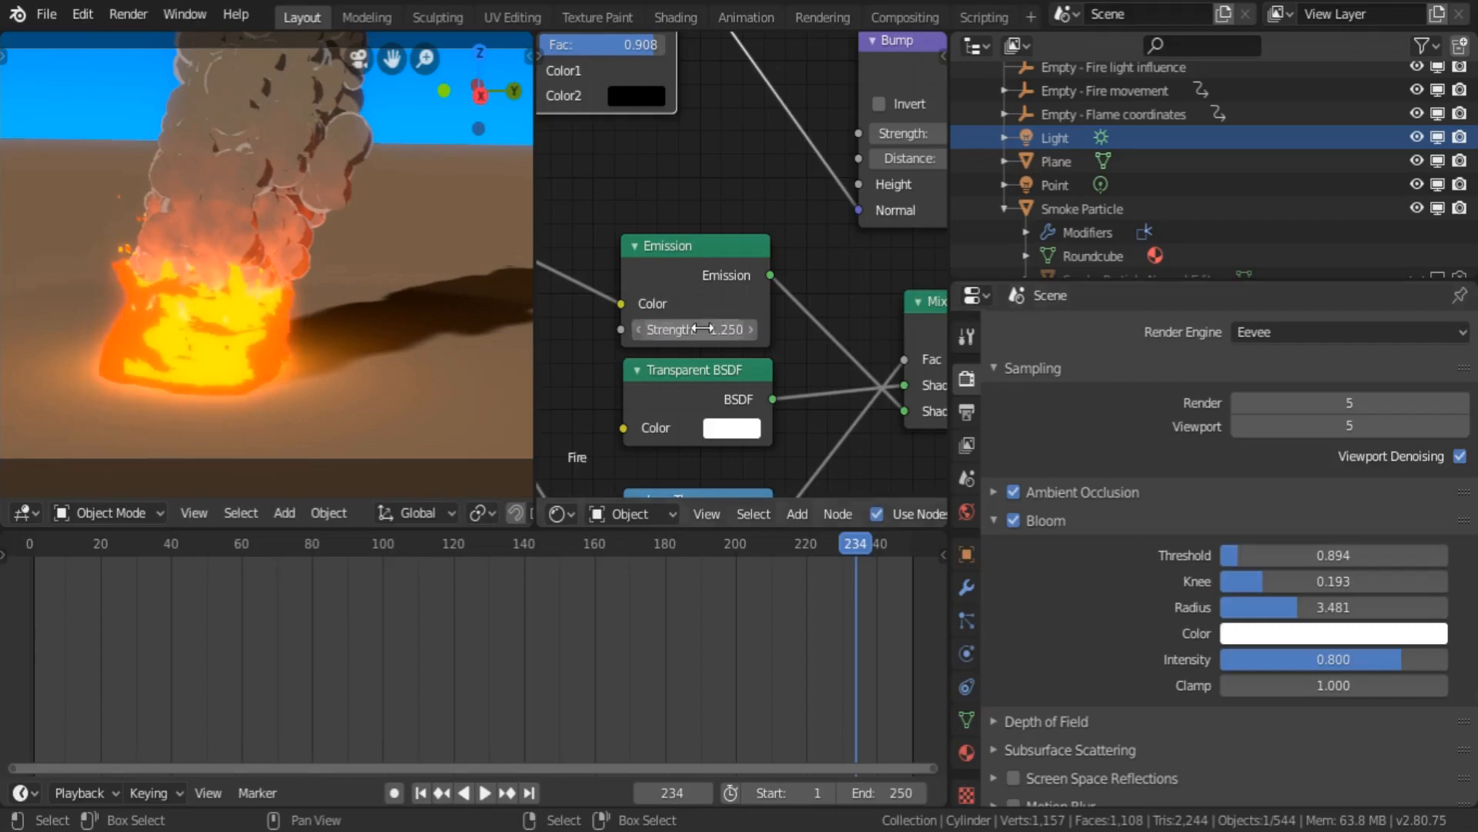
- Retune Bloom to a threshold of 1.083, knee 0.189, radius 5.981 and intensity 1.000
mouse_move(1309, 556)
mouse_down()
mouse_move(1327, 556)
mouse_move(1314, 556)
mouse_up()
drag(1268, 608, 1289, 582)
drag(1330, 661, 1433, 661)
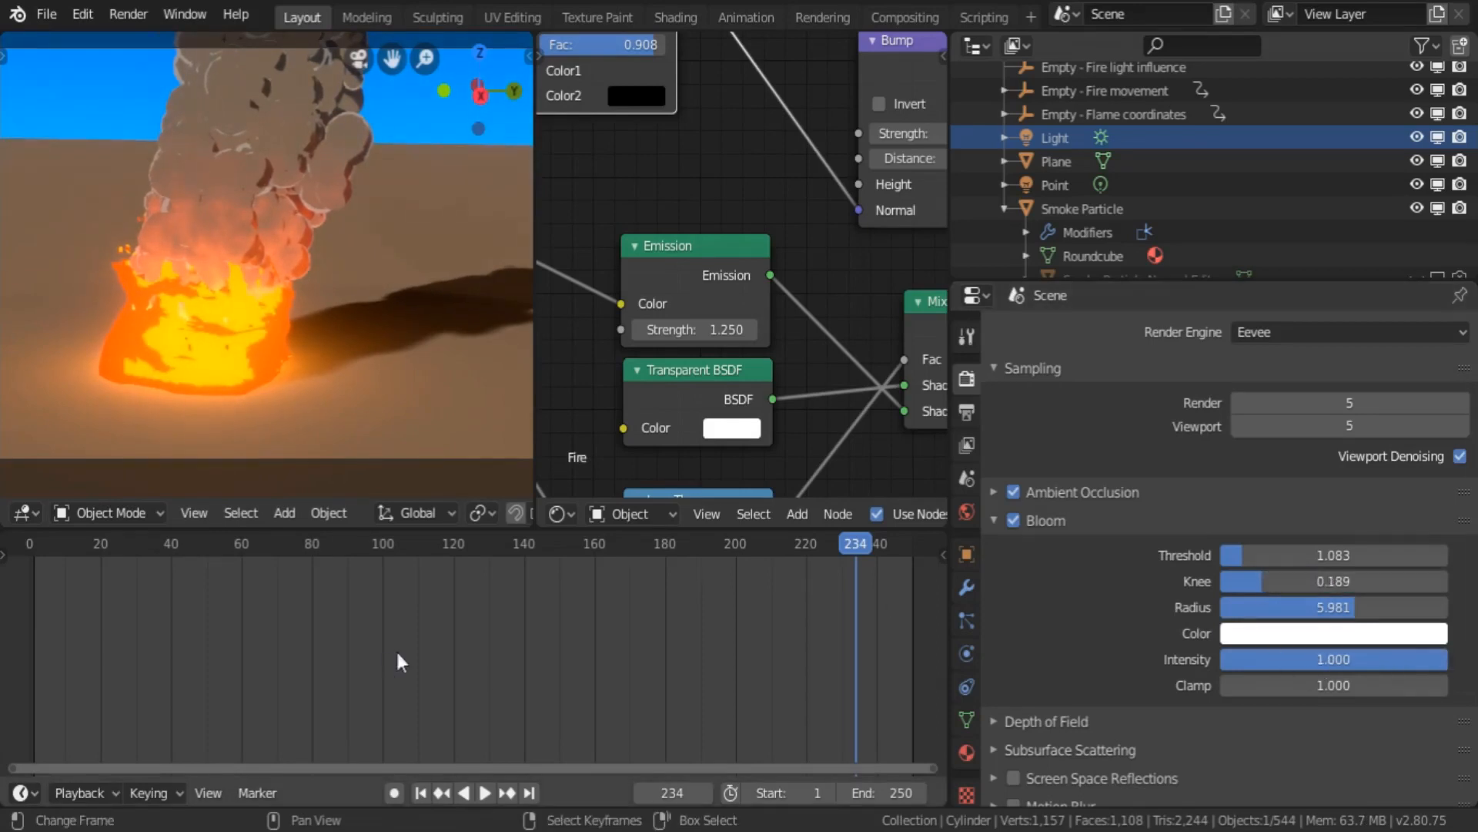
- Expand the camera view over the Shader Editor and preview the fire animation by playing and scrubbing to frame 113
drag(415, 648, 829, 668)
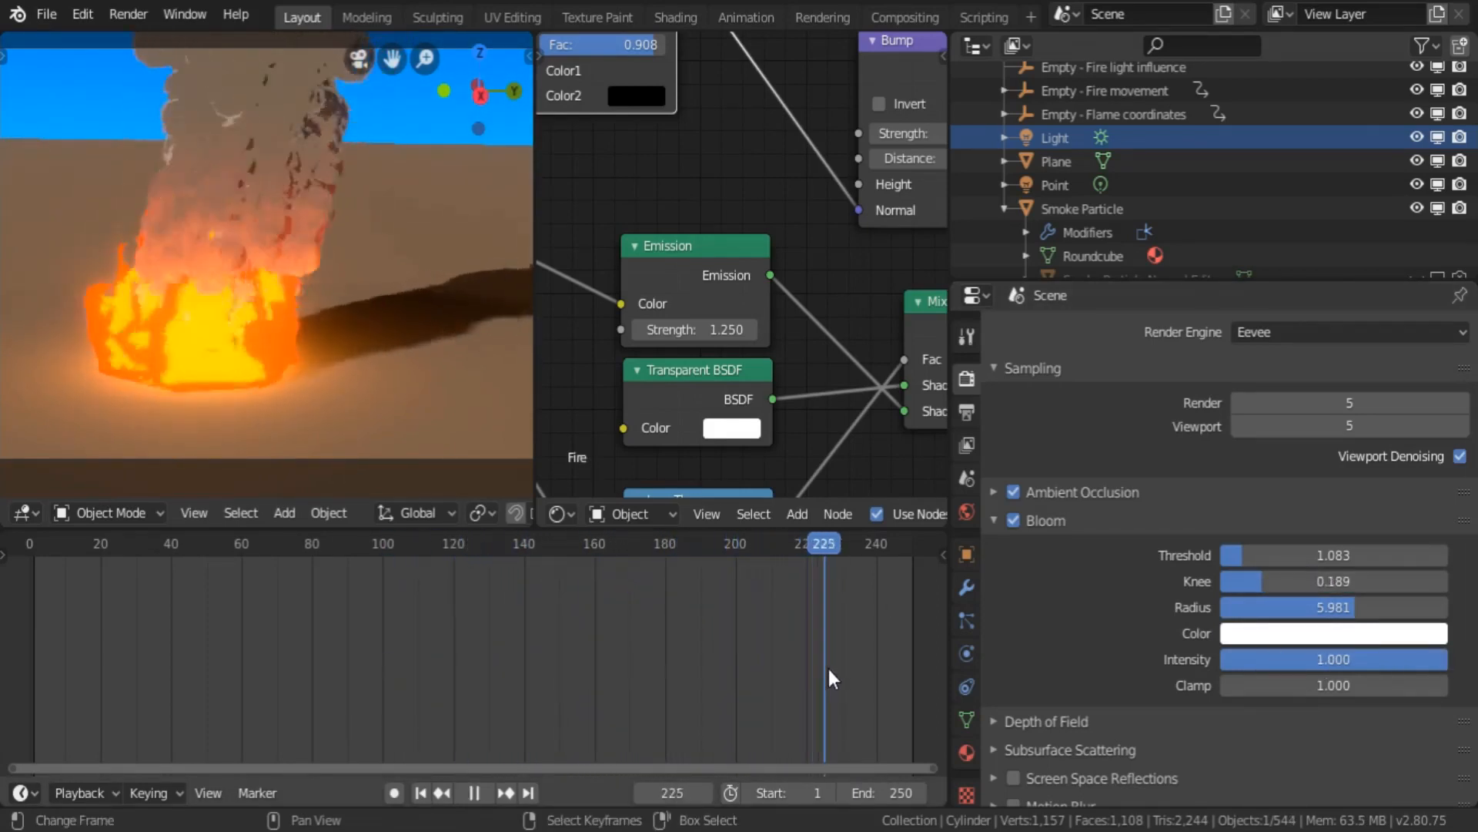
drag(527, 34, 631, 403)
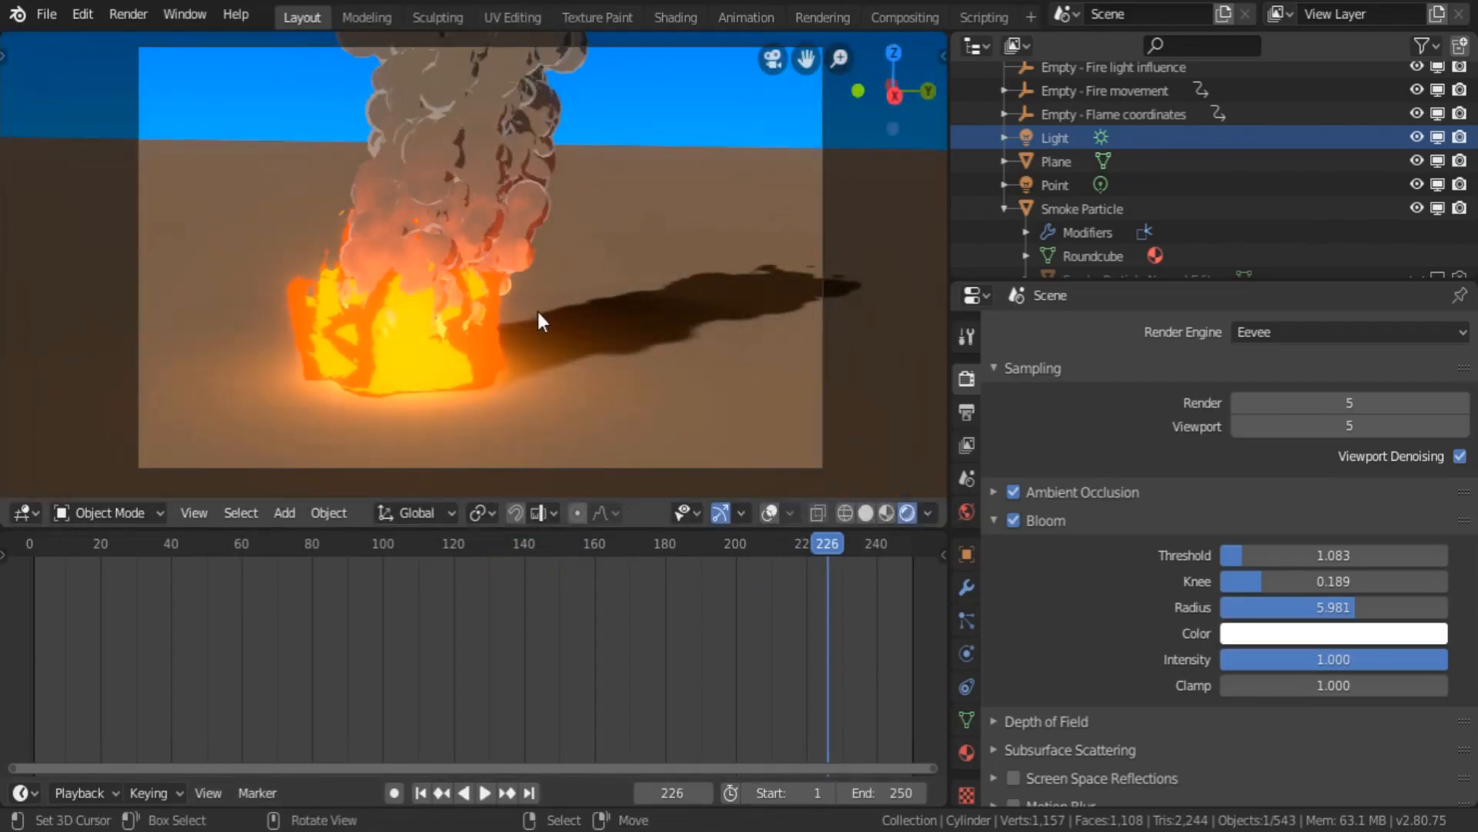
drag(280, 604, 387, 627)
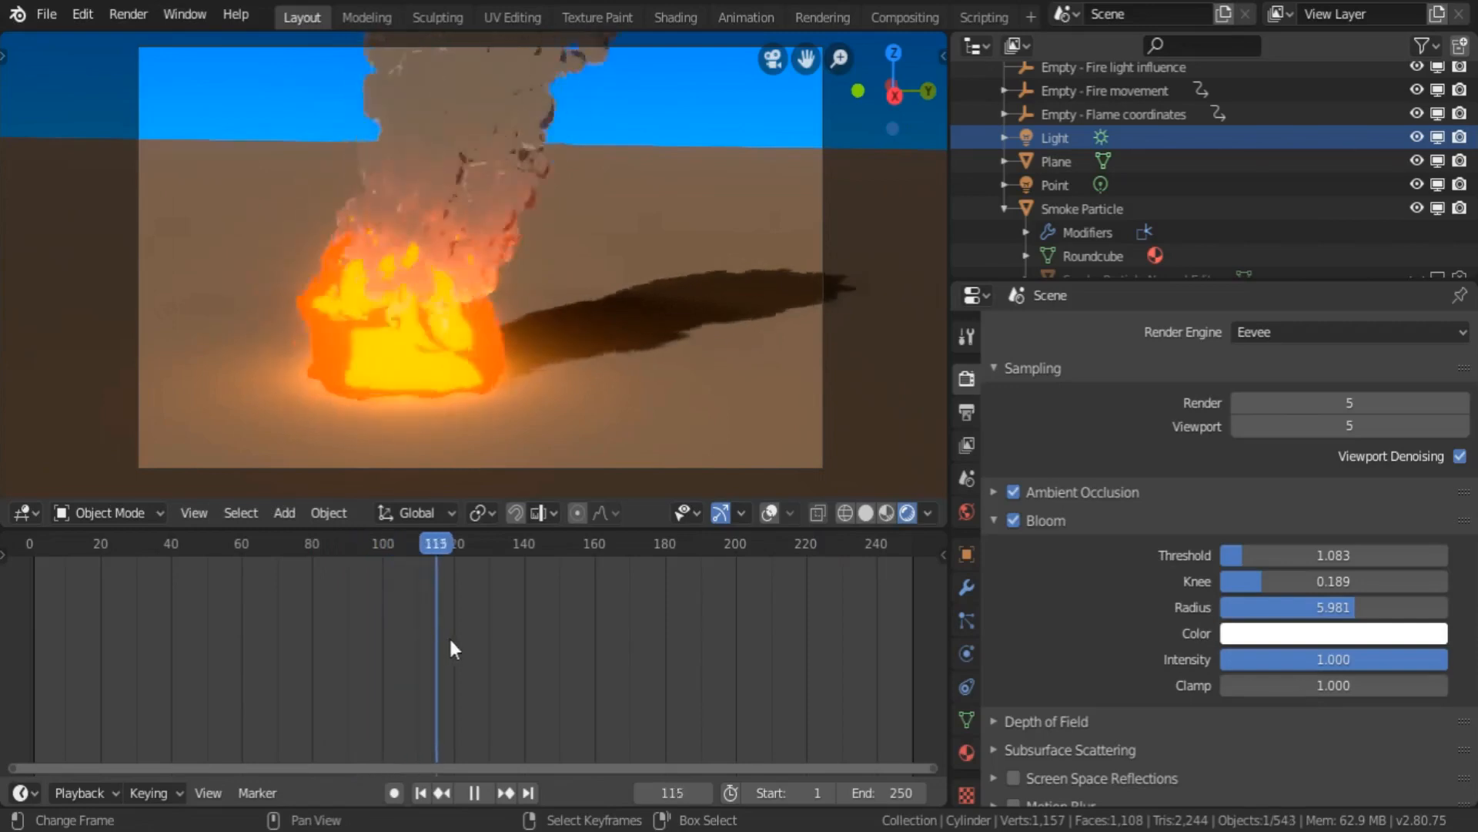
key(space)
drag(496, 645, 428, 634)
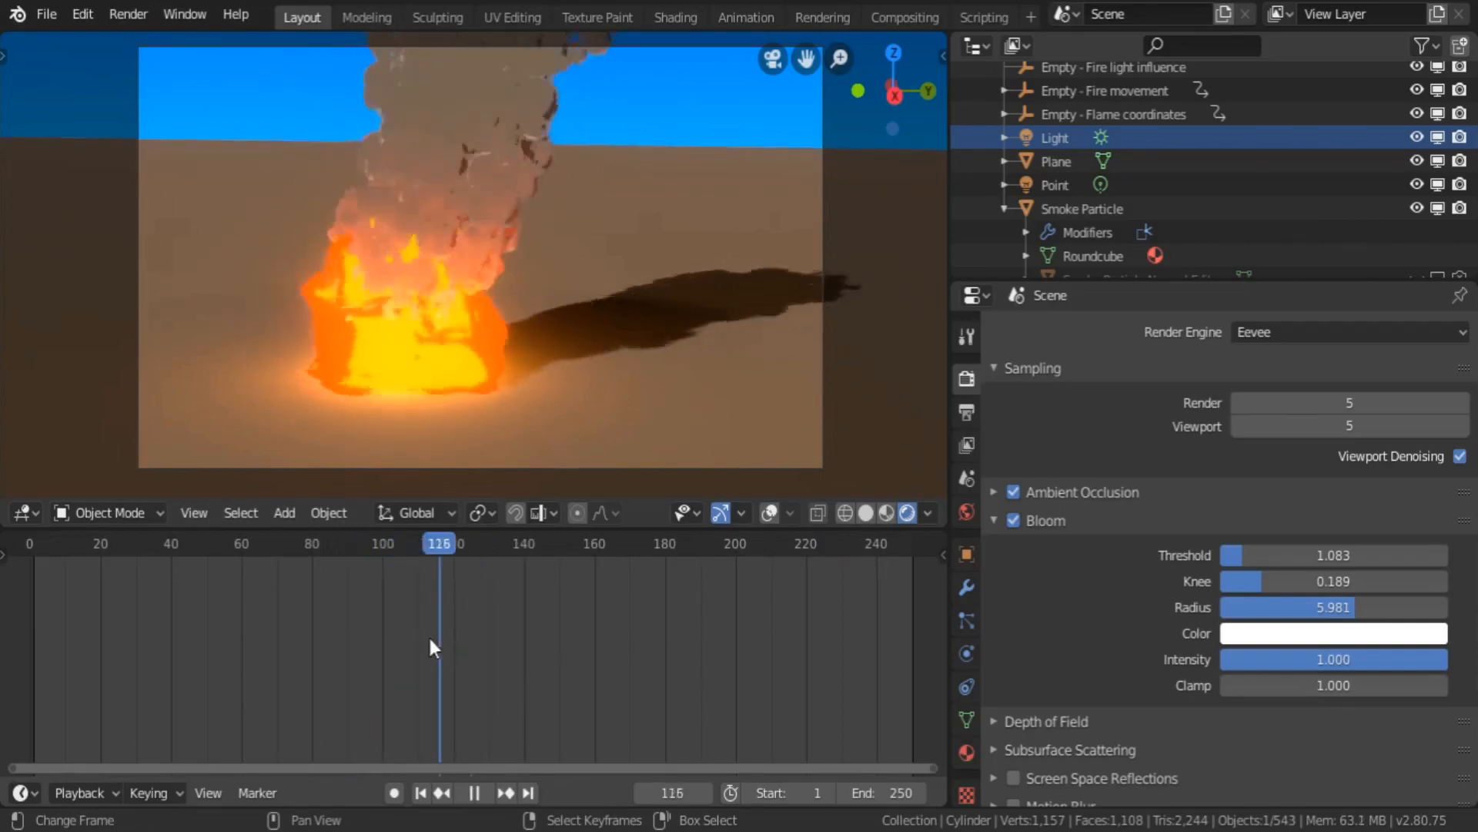
- Set the render display mode to Image Editor and render frame 113 as a still image
click(127, 14)
mouse_move(174, 182)
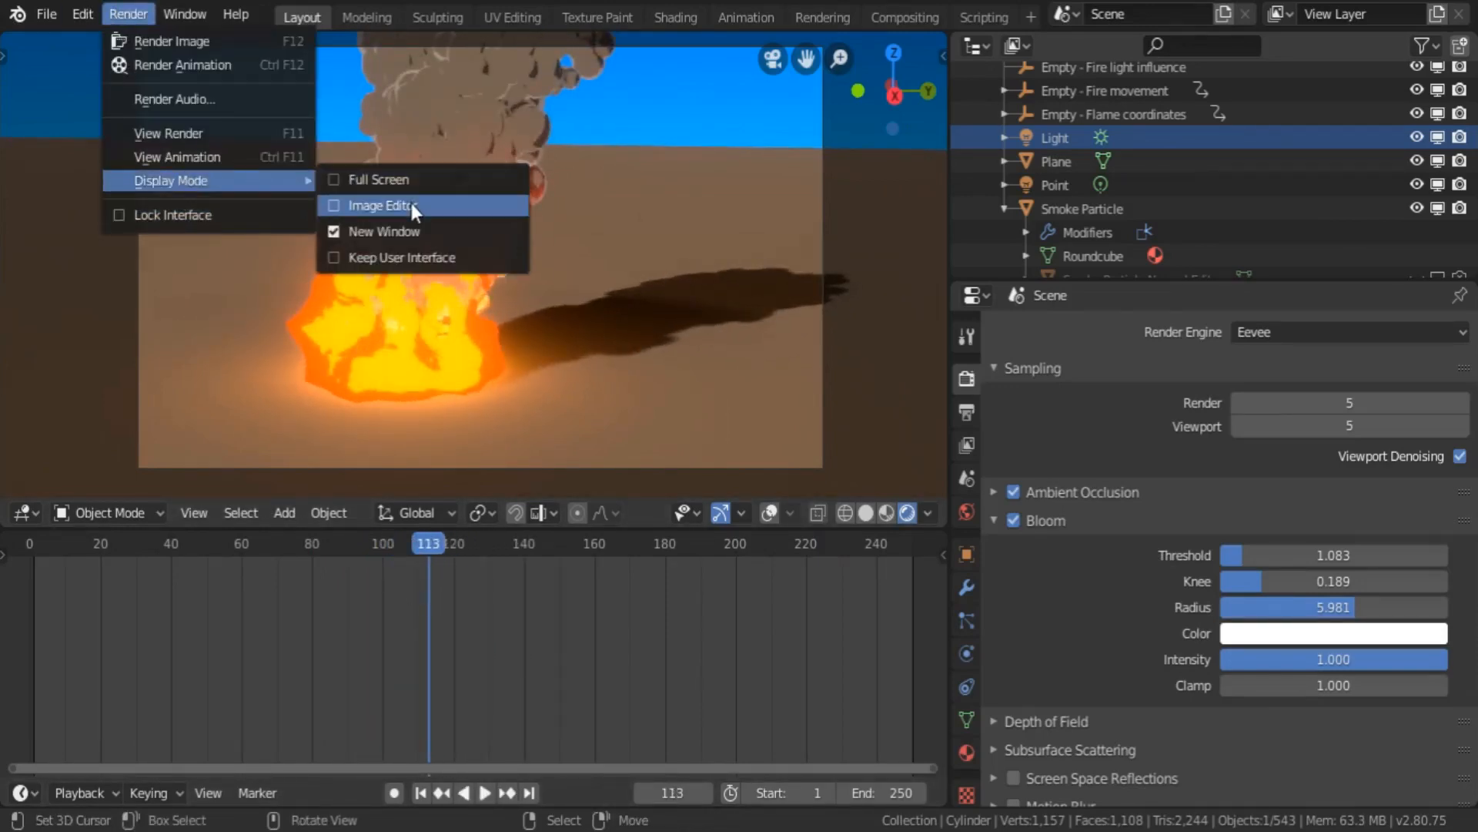
click(411, 205)
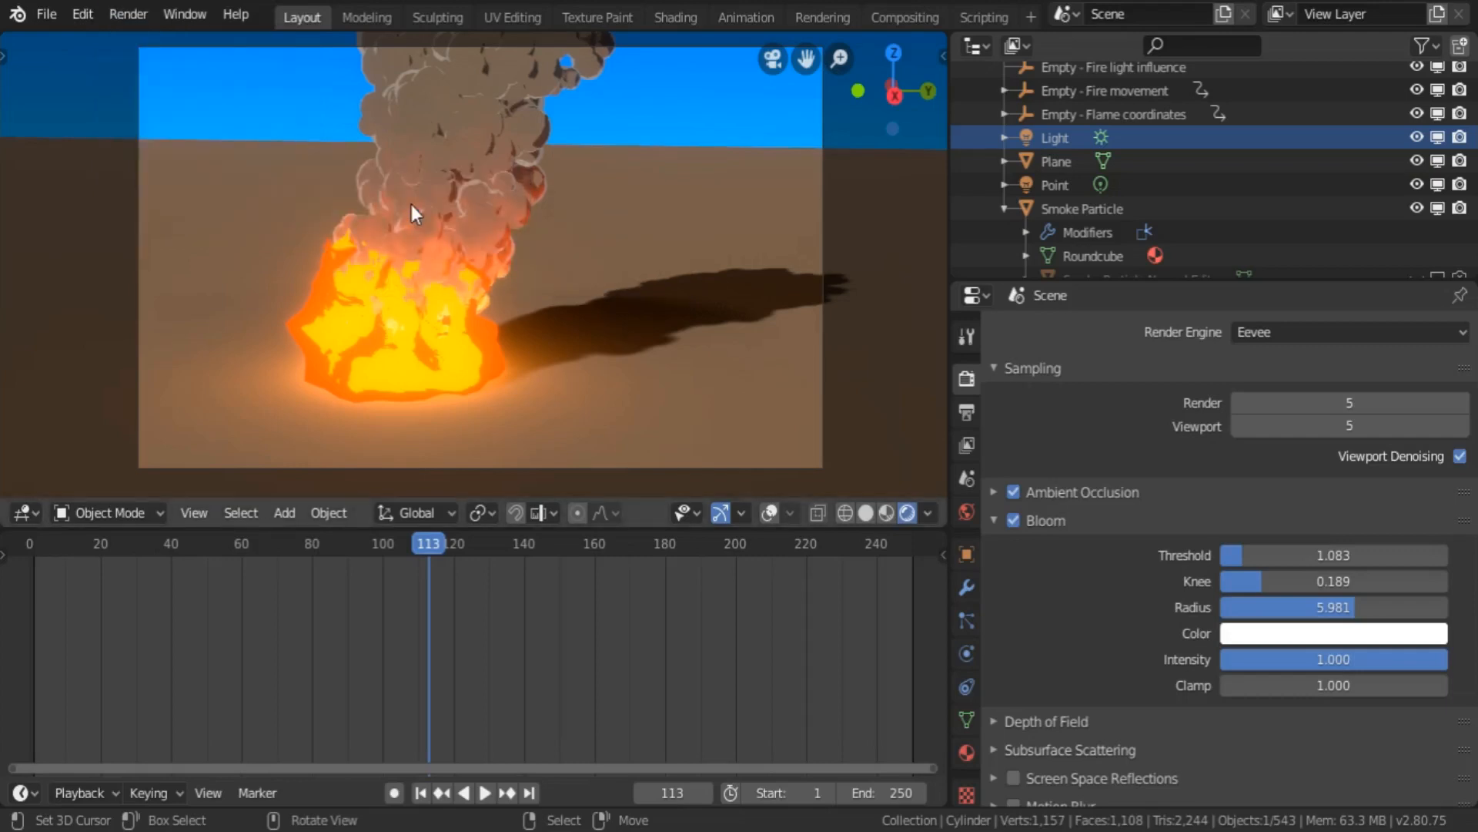
key(F12)
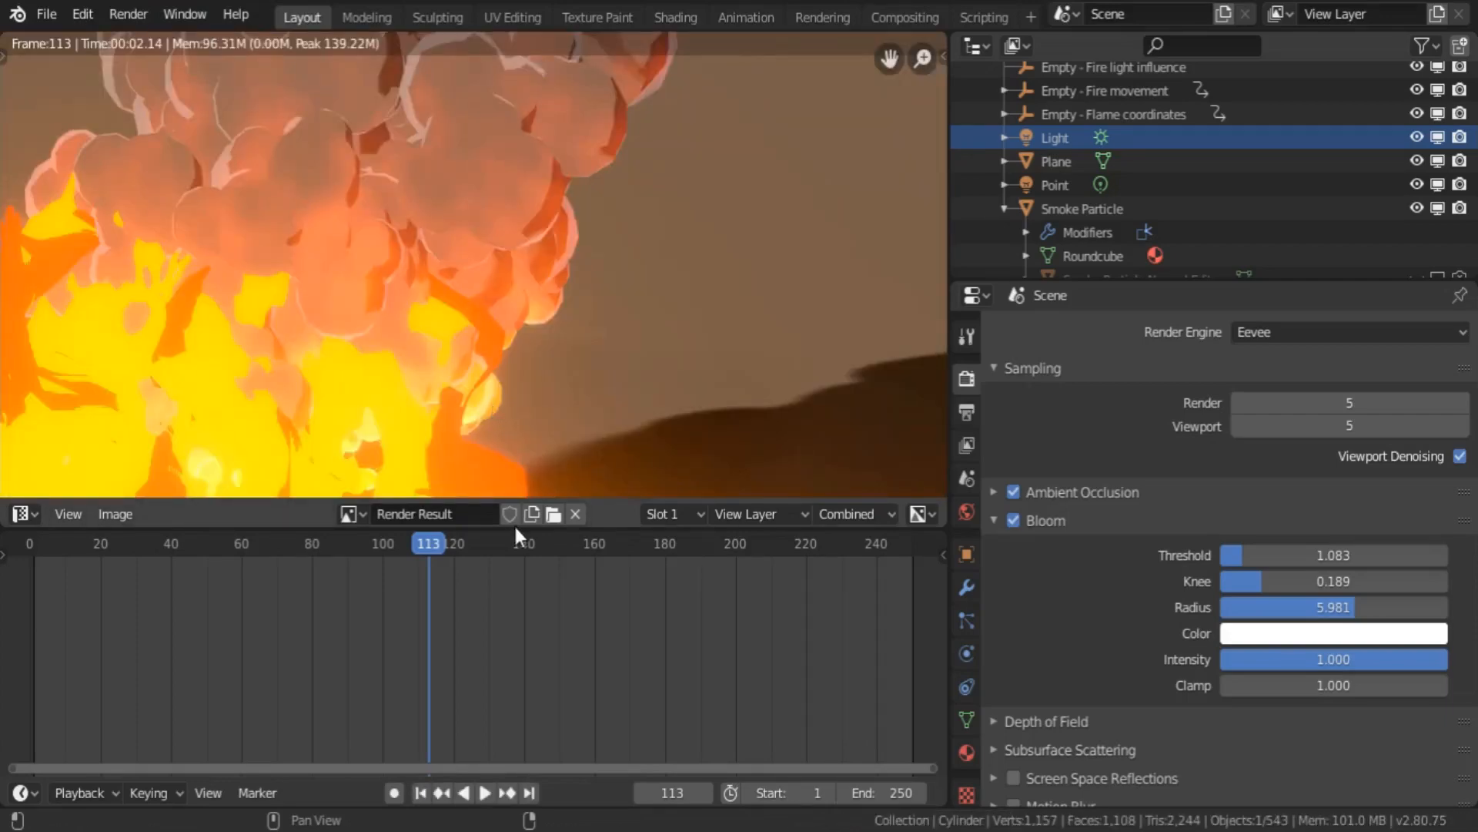
- Enlarge the render result area and examine the rendered fire, smoke and ground shadow up close
drag(514, 528, 514, 718)
scroll(539, 449, down, 5)
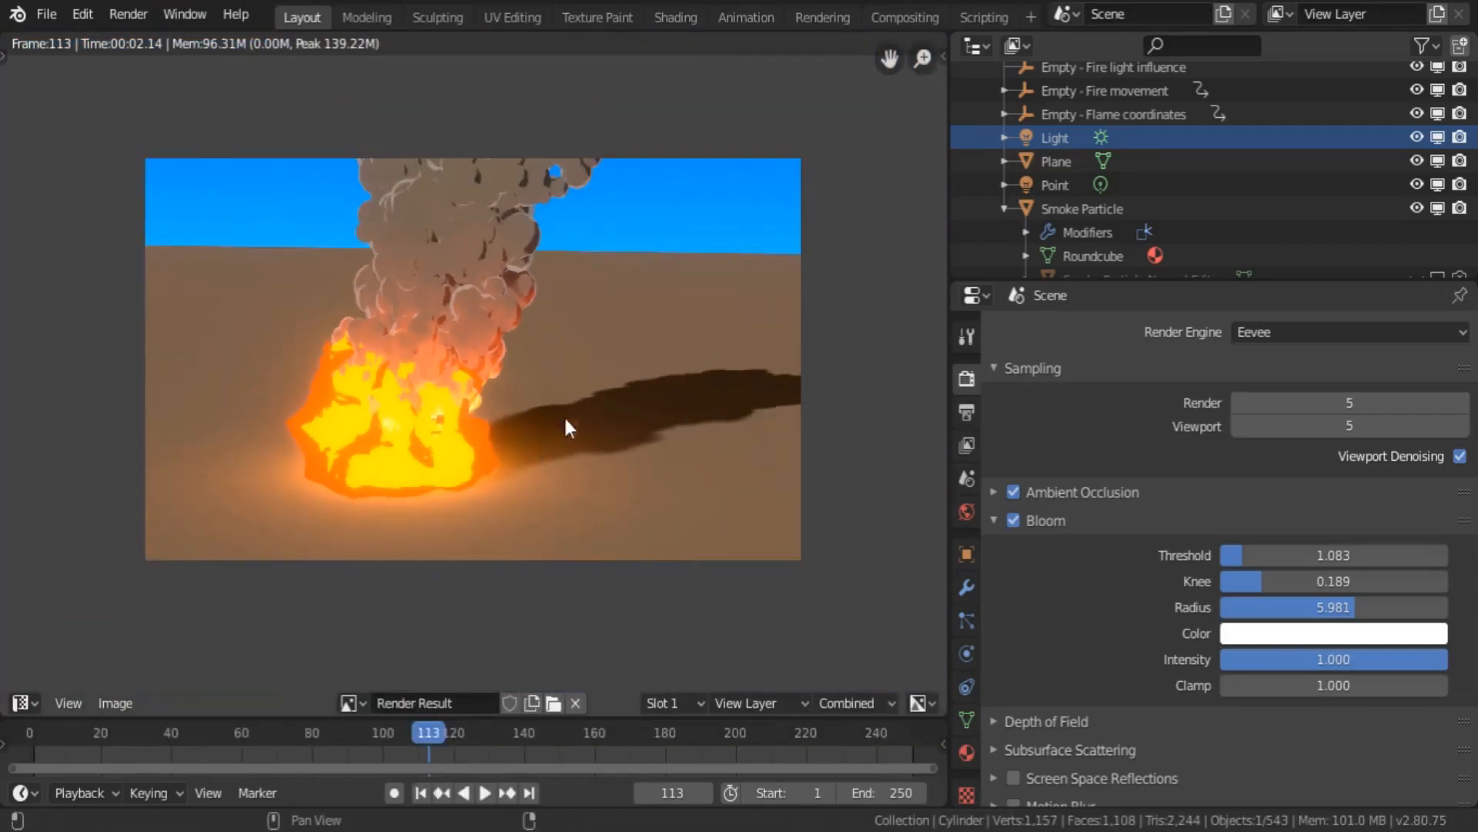
scroll(598, 401, up, 2)
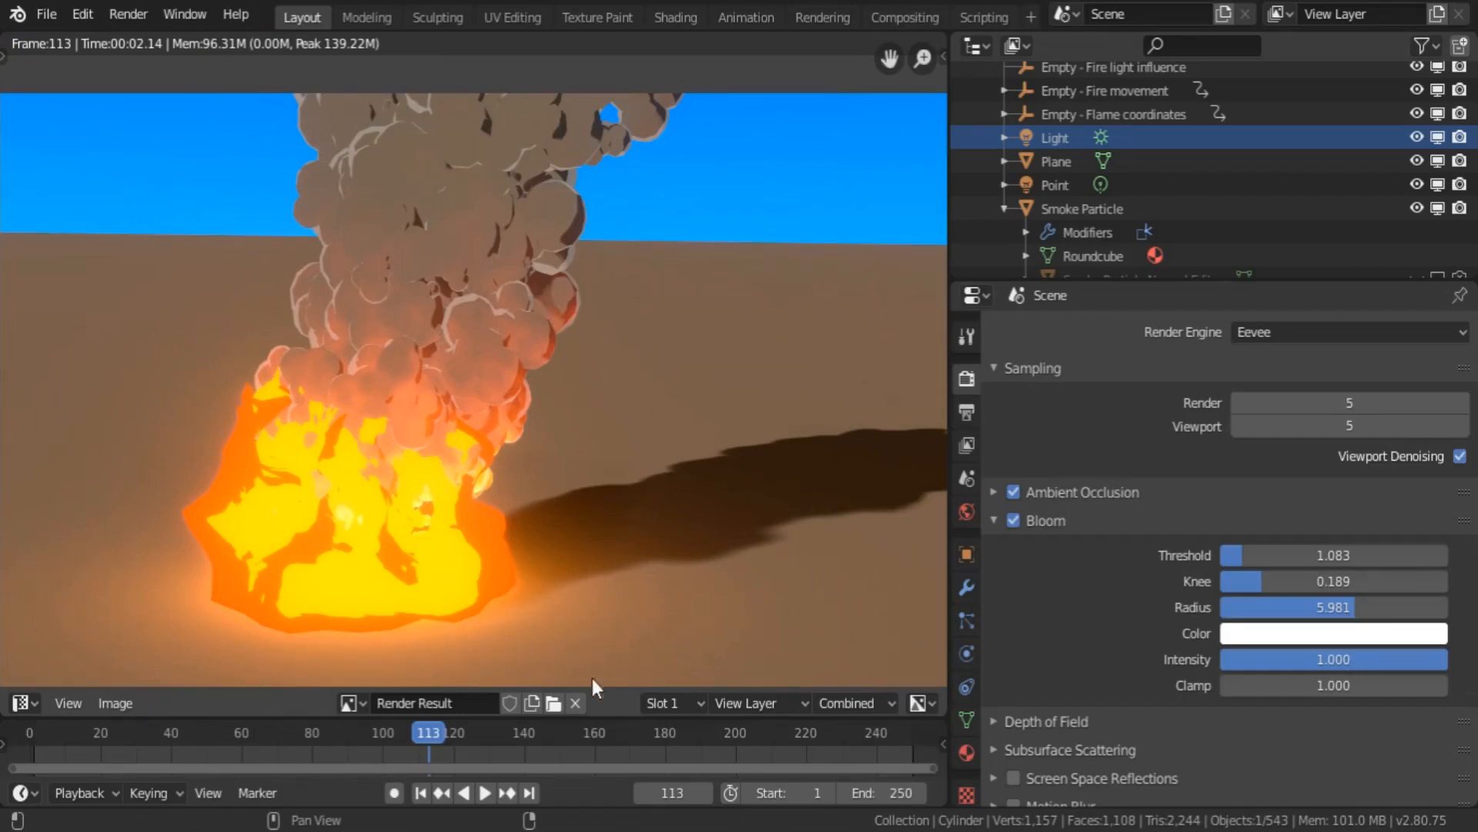
drag(593, 702, 612, 648)
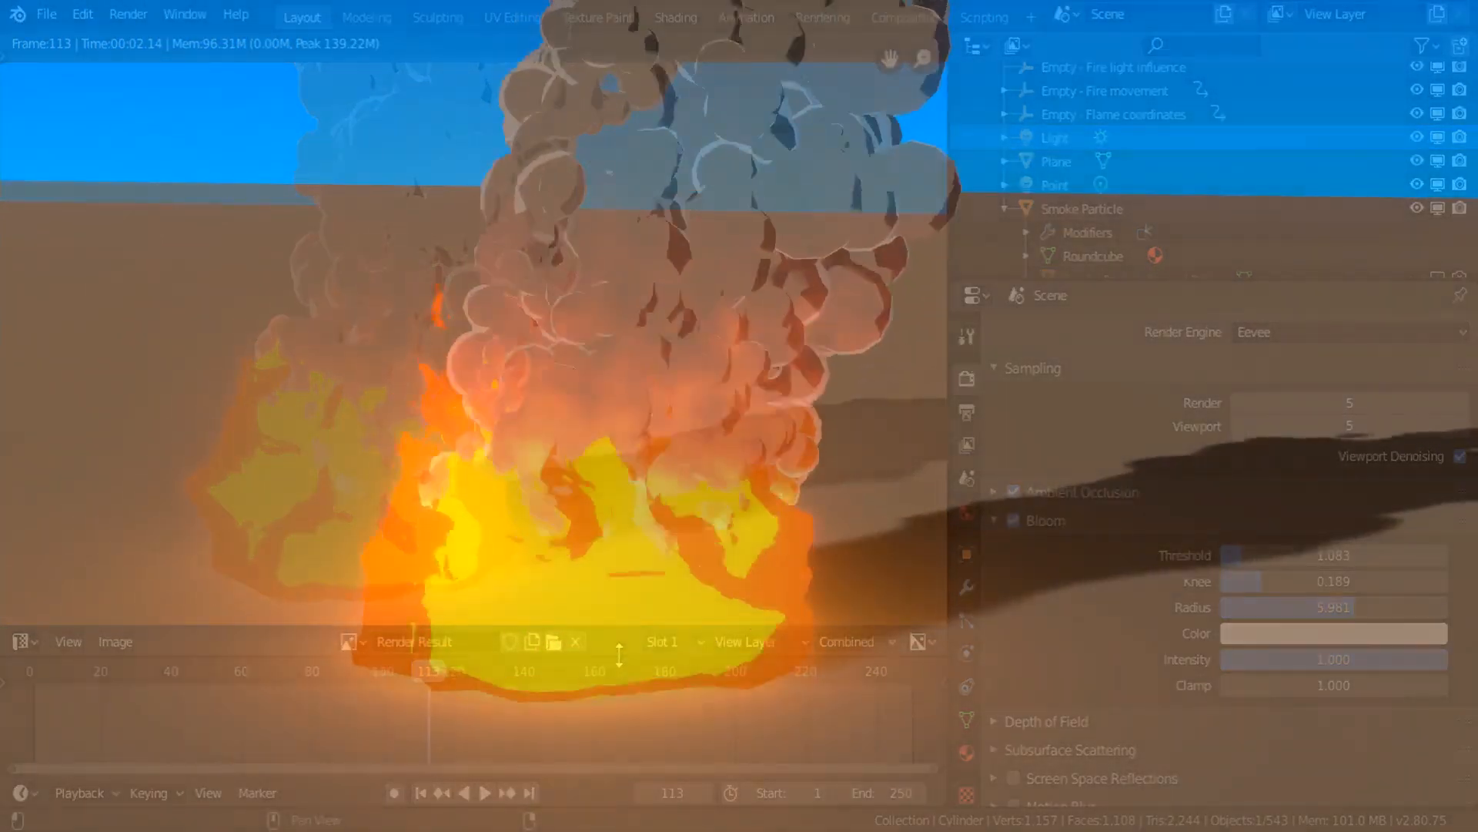